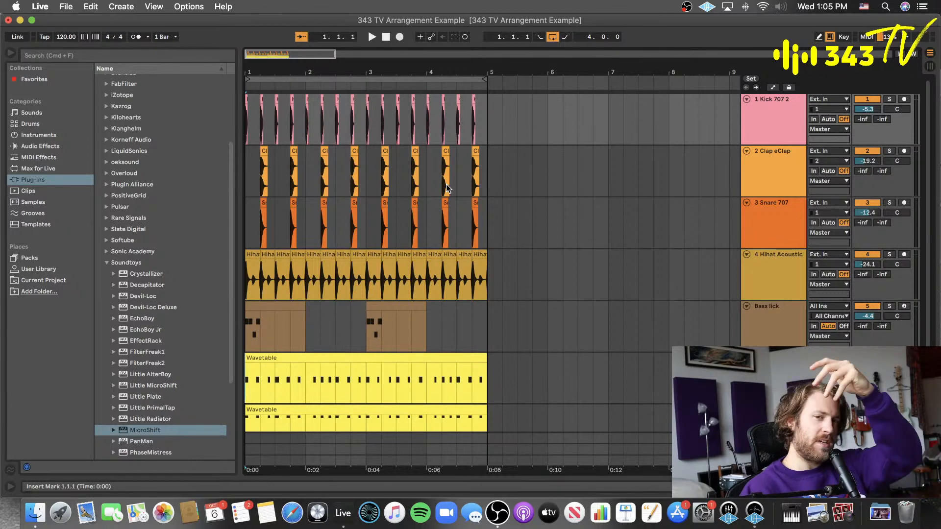
- Play back the looped four-bar section from the start to hear the current drum and bass parts
{"action": "scroll", "coordinate": [890, 258], "scroll_direction": "down", "scroll_amount": 2}
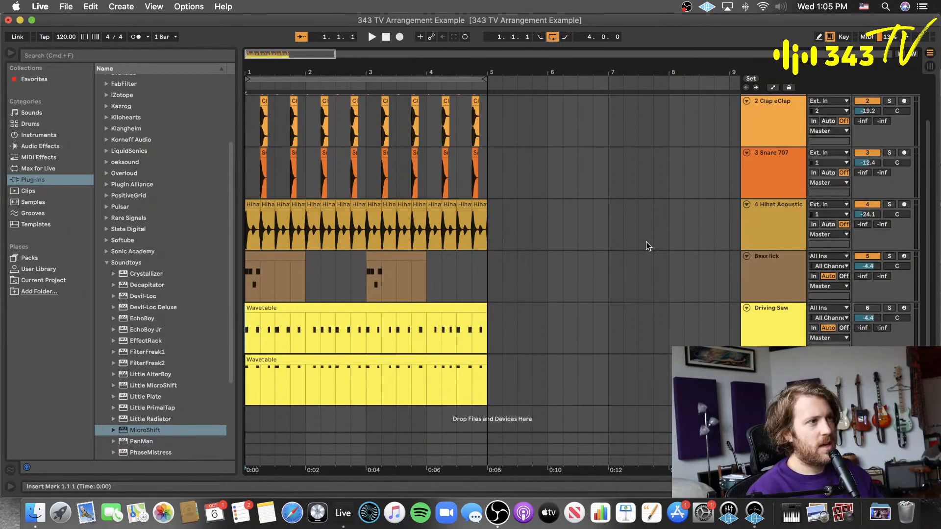
{"action": "scroll", "coordinate": [510, 185], "scroll_direction": "up", "scroll_amount": 2}
{"action": "scroll", "coordinate": [506, 171], "scroll_direction": "left", "scroll_amount": 1}
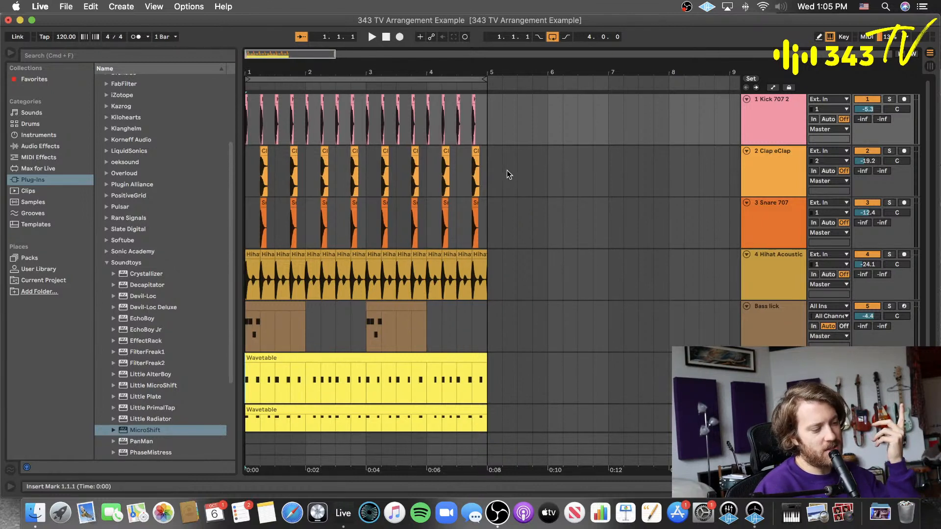
{"action": "left_click", "coordinate": [371, 38]}
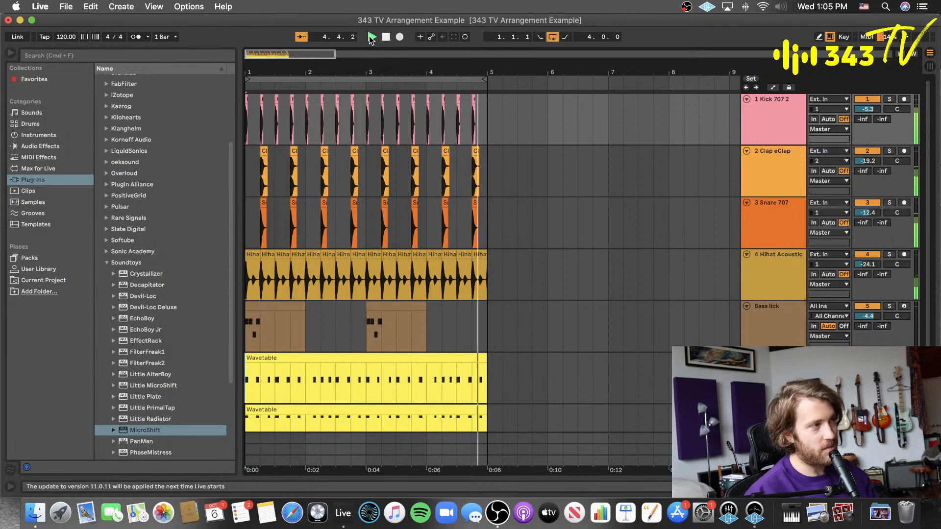
{"action": "scroll", "coordinate": [482, 230], "scroll_direction": "down", "scroll_amount": 2}
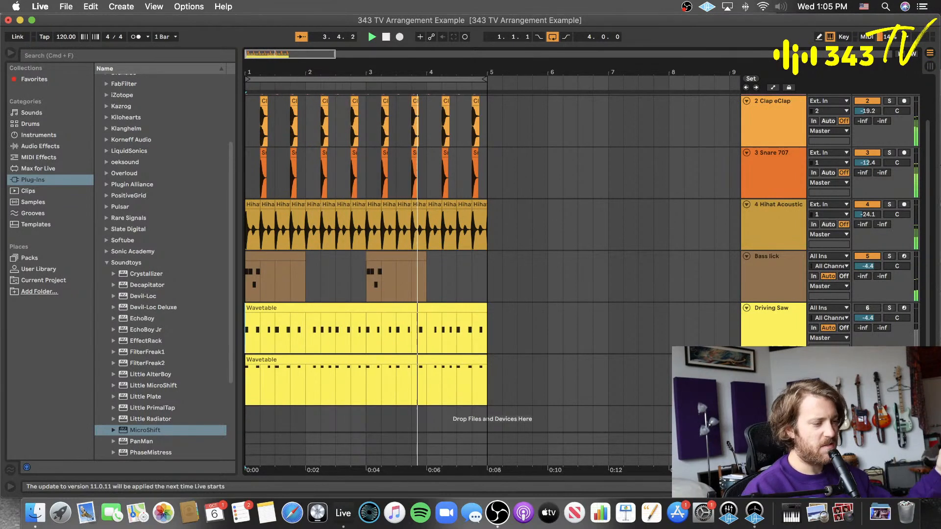
- Activate the Driving Saw track during playback, set its volume to -3.5 dB and stop playback
{"action": "left_click", "coordinate": [866, 309]}
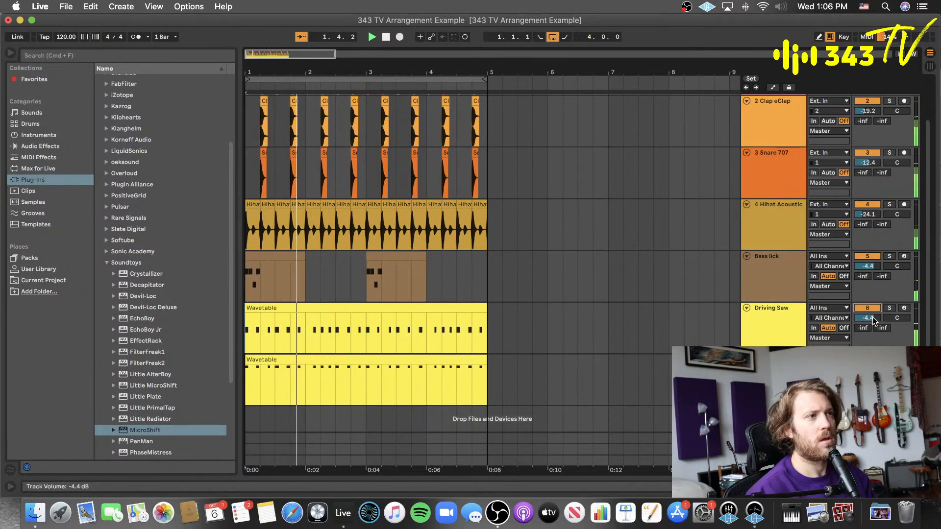
{"action": "left_click_drag", "start_coordinate": [873, 318], "coordinate": [873, 314]}
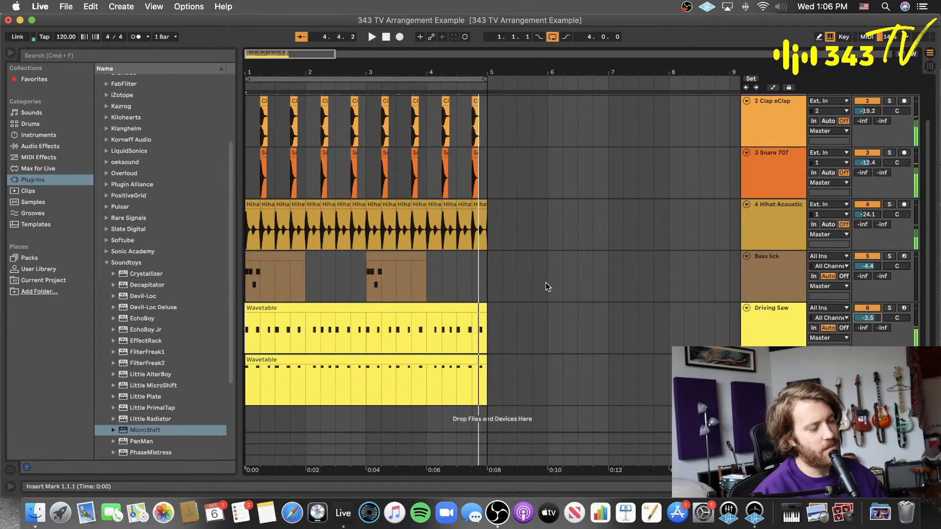
{"action": "left_click", "coordinate": [386, 38]}
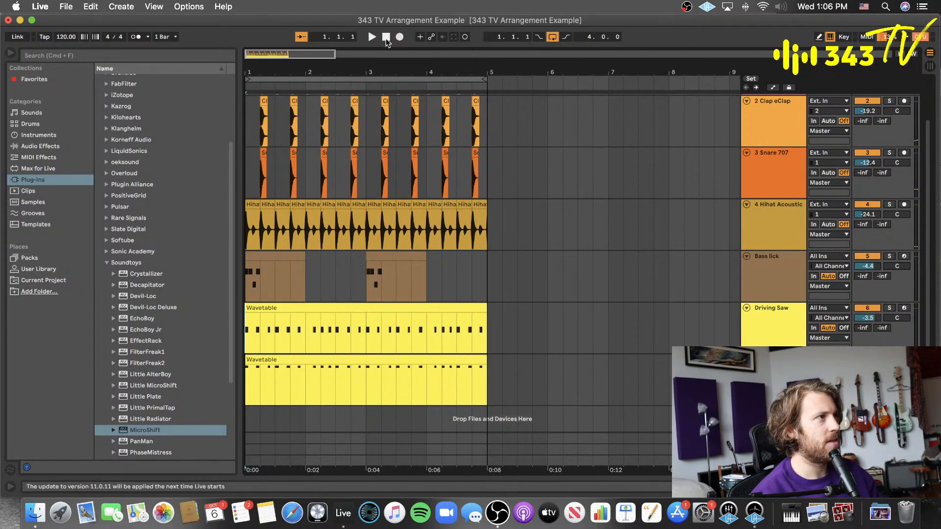
- Collapse the Soundtoys folder in the plug-ins browser
{"action": "scroll", "coordinate": [604, 263], "scroll_direction": "up", "scroll_amount": 2}
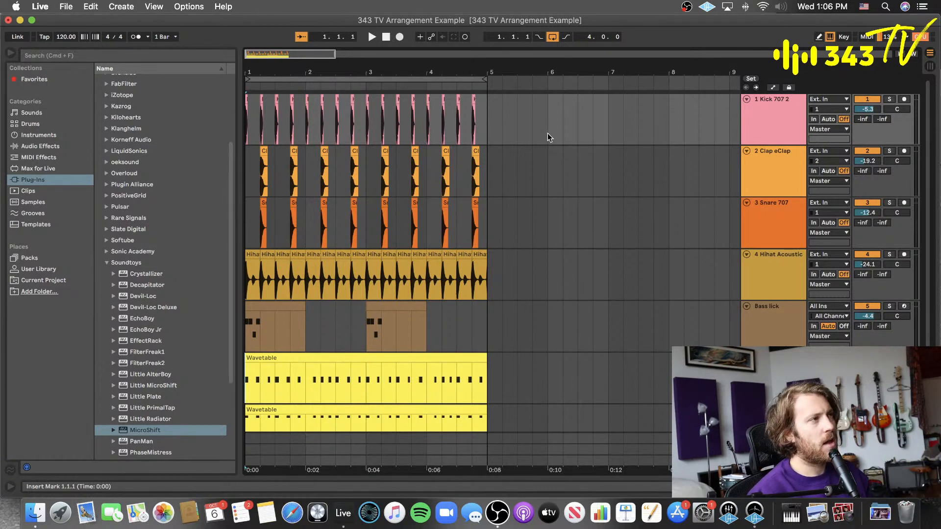
{"action": "scroll", "coordinate": [490, 126], "scroll_direction": "right", "scroll_amount": 1}
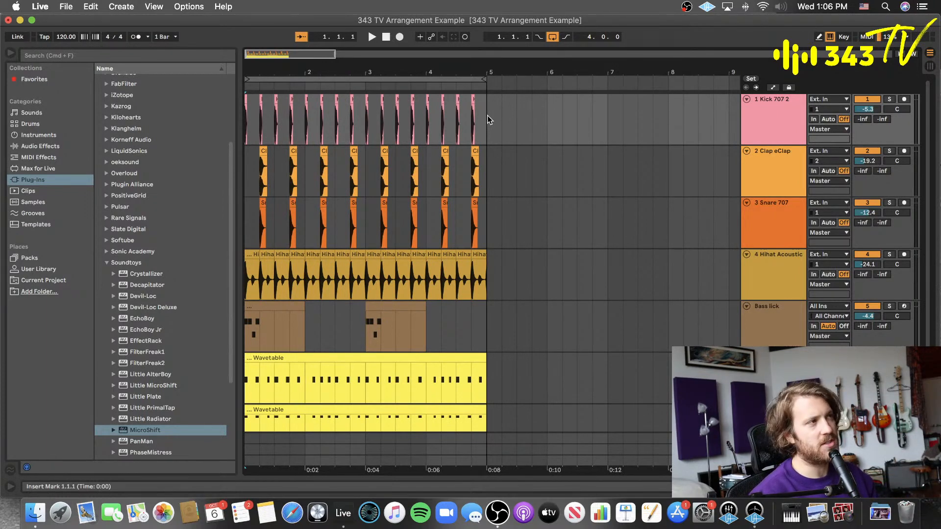
{"action": "scroll", "coordinate": [486, 116], "scroll_direction": "down", "scroll_amount": 3}
{"action": "scroll", "coordinate": [486, 115], "scroll_direction": "up", "scroll_amount": 3}
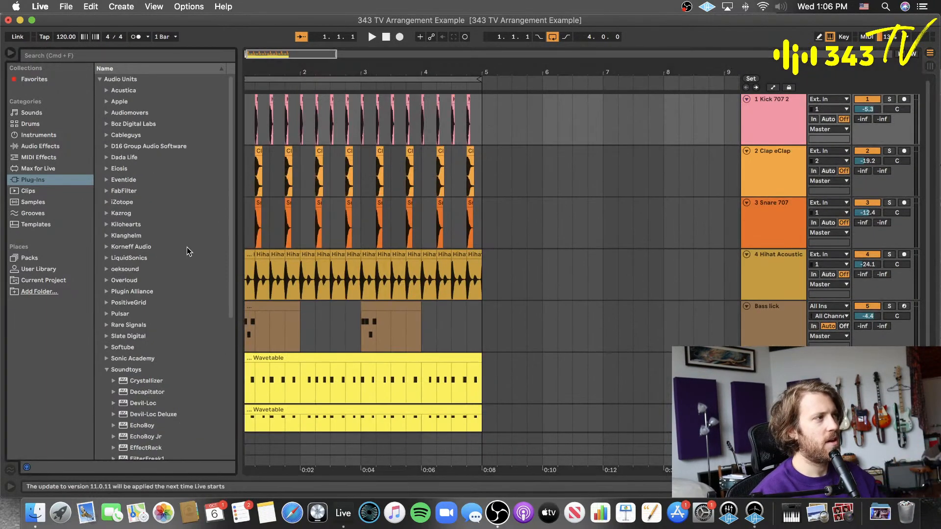
{"action": "scroll", "coordinate": [127, 239], "scroll_direction": "down", "scroll_amount": 5}
{"action": "left_click", "coordinate": [107, 141]}
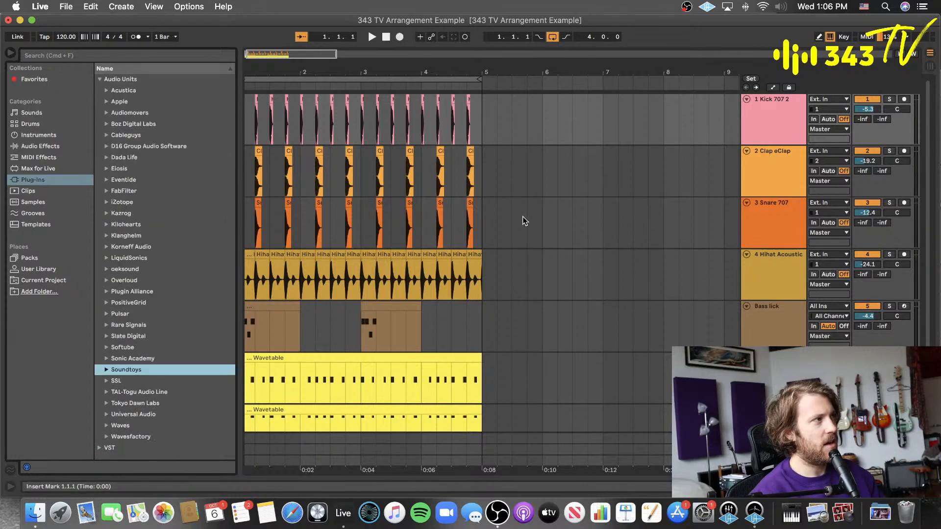
{"action": "scroll", "coordinate": [523, 216], "scroll_direction": "left", "scroll_amount": 1}
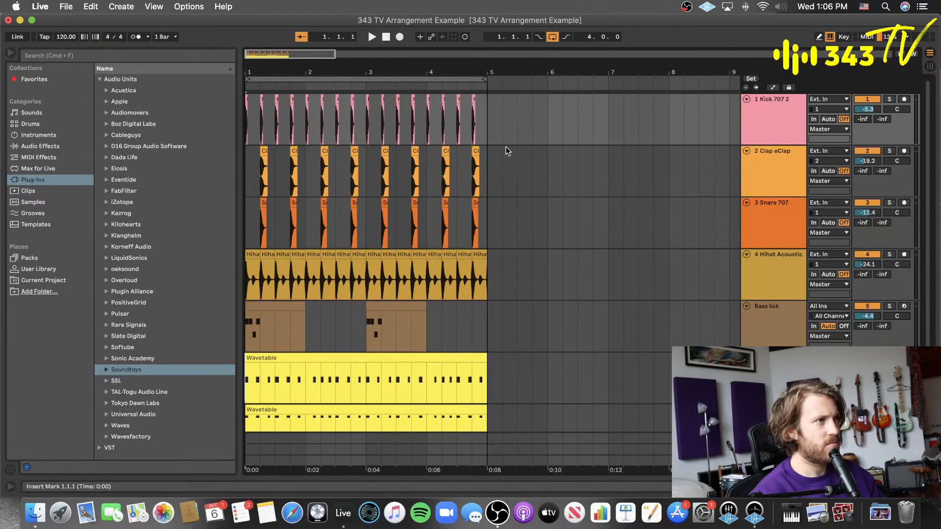
- Turn off looping for the arrangement
{"action": "left_click", "coordinate": [552, 36]}
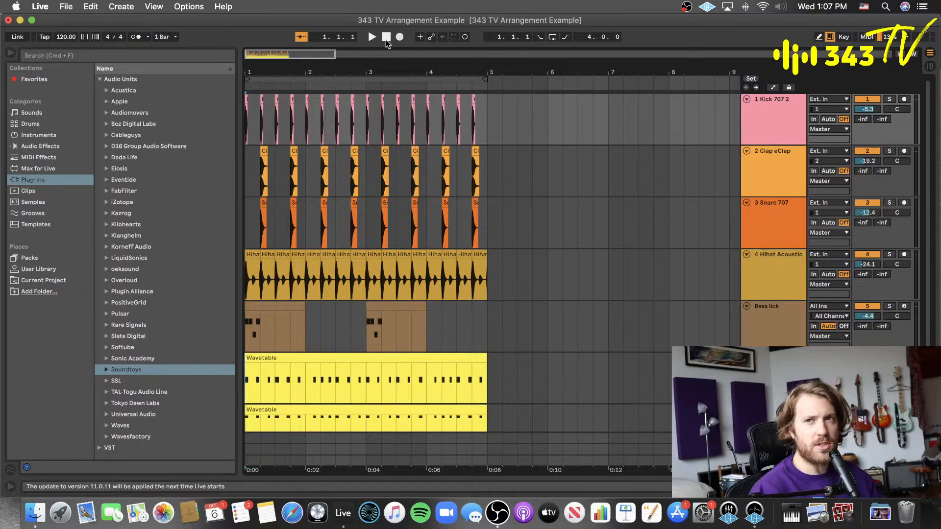
{"action": "scroll", "coordinate": [402, 139], "scroll_direction": "down", "scroll_amount": 3}
{"action": "scroll", "coordinate": [401, 139], "scroll_direction": "up", "scroll_amount": 3}
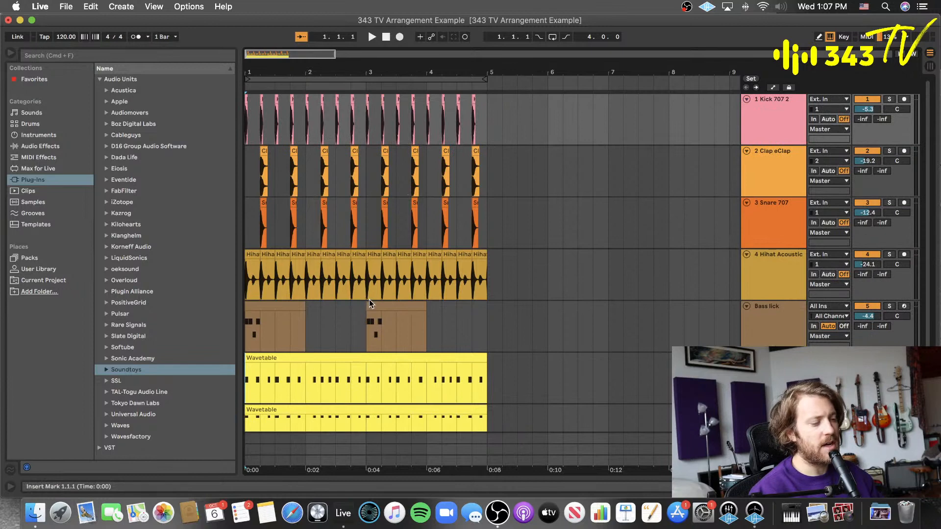
{"action": "scroll", "coordinate": [343, 237], "scroll_direction": "down", "scroll_amount": 3}
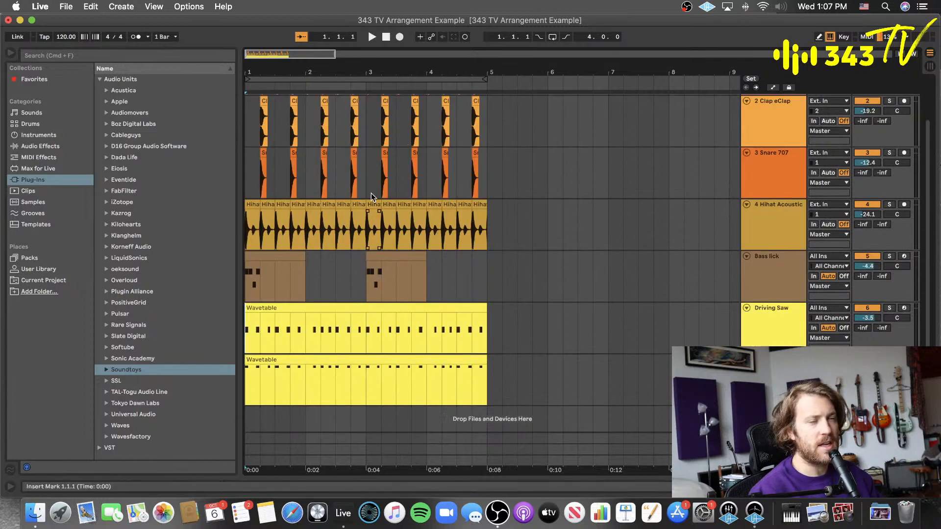
{"action": "scroll", "coordinate": [387, 199], "scroll_direction": "up", "scroll_amount": 3}
{"action": "scroll", "coordinate": [328, 177], "scroll_direction": "down", "scroll_amount": 3}
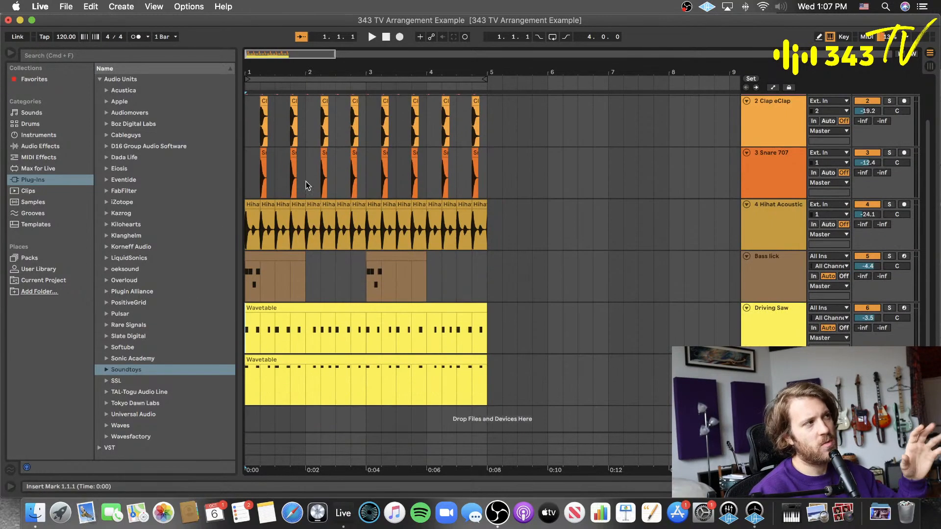
- Play the arrangement from the start of bar 1 and stop before the clips end
{"action": "left_click", "coordinate": [247, 165]}
{"action": "key", "text": "space"}
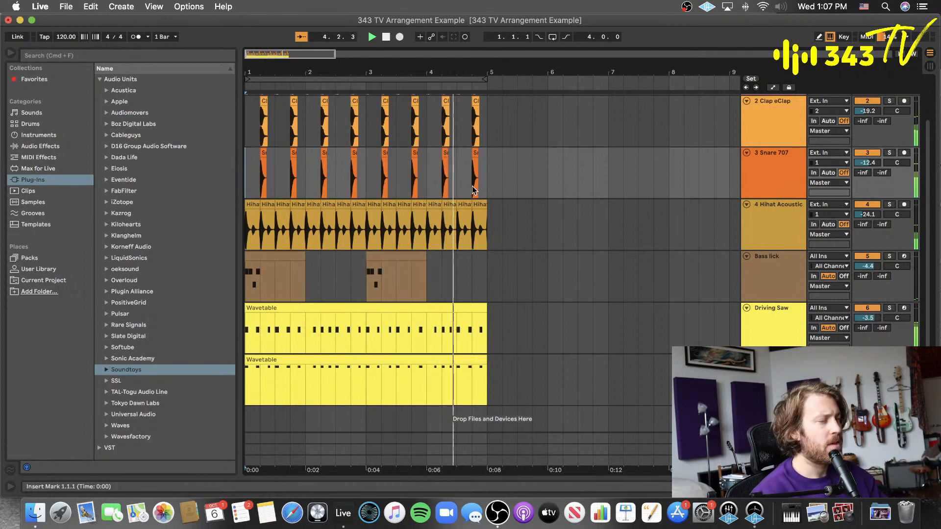
{"action": "key", "text": "space"}
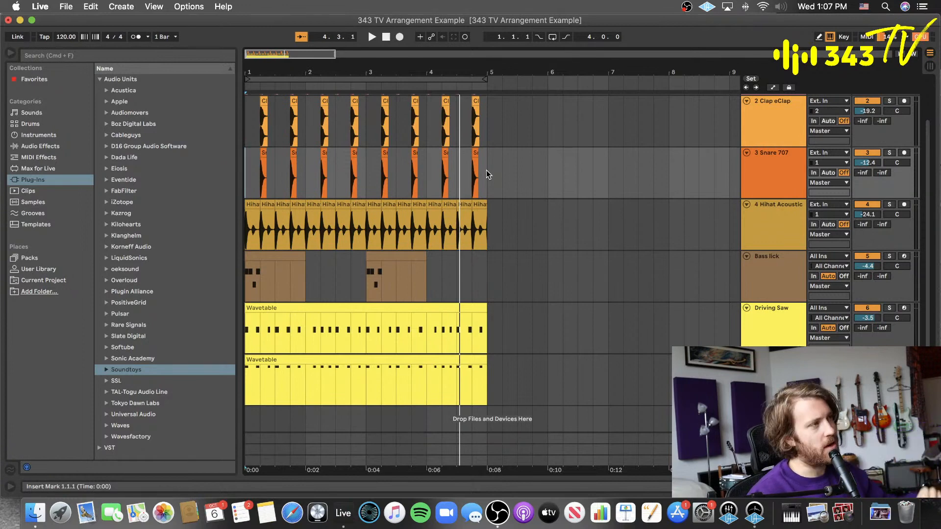
- Solo the Bass lick track, listen to it from the start, and clear the solo
{"action": "scroll", "coordinate": [487, 171], "scroll_direction": "up", "scroll_amount": 3}
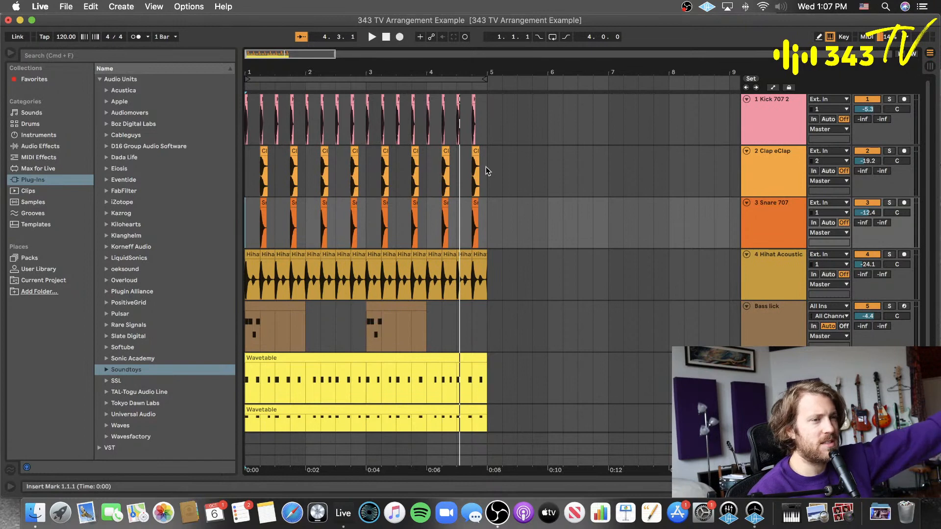
{"action": "scroll", "coordinate": [487, 166], "scroll_direction": "down", "scroll_amount": 2}
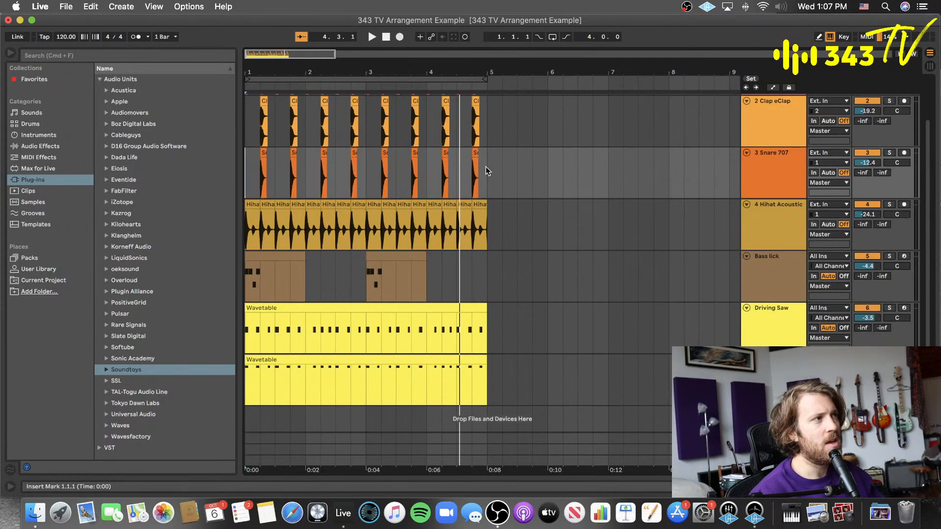
{"action": "left_click", "coordinate": [383, 39]}
{"action": "left_click", "coordinate": [372, 37]}
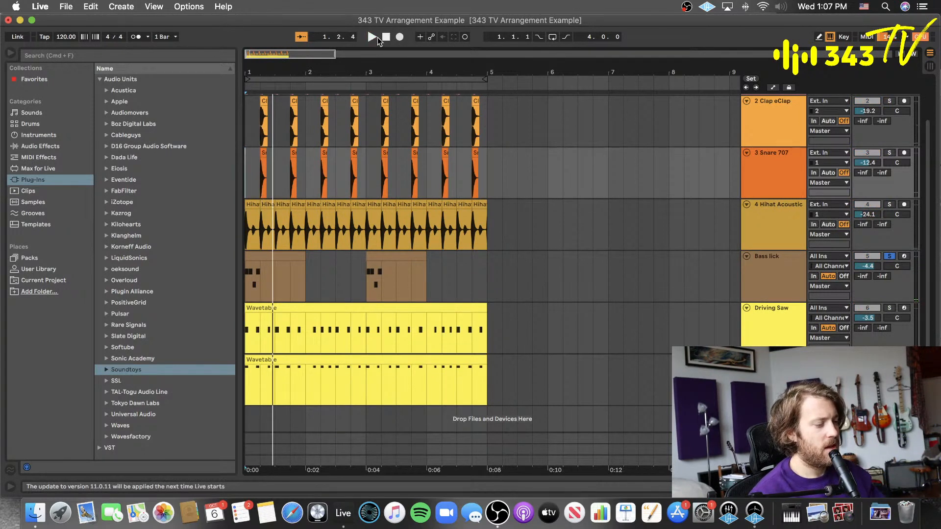
{"action": "left_click", "coordinate": [386, 37]}
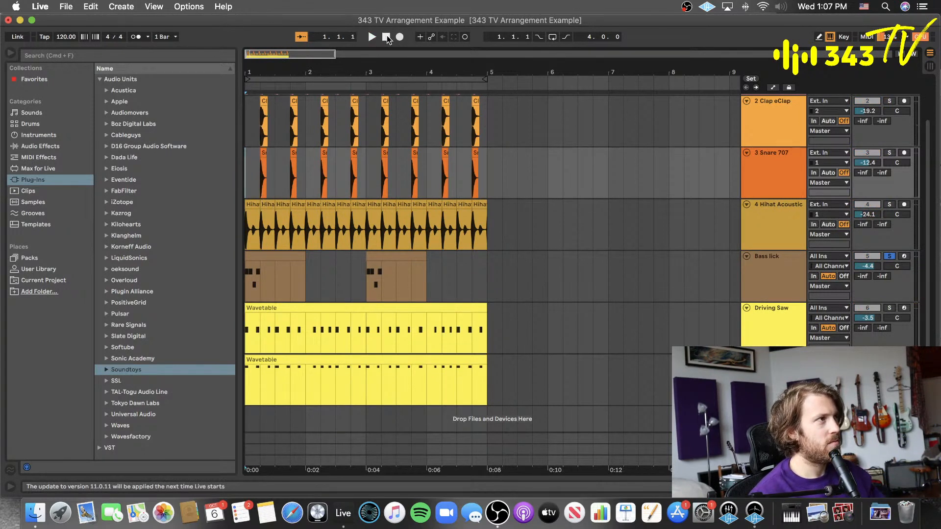
{"action": "left_click", "coordinate": [889, 256]}
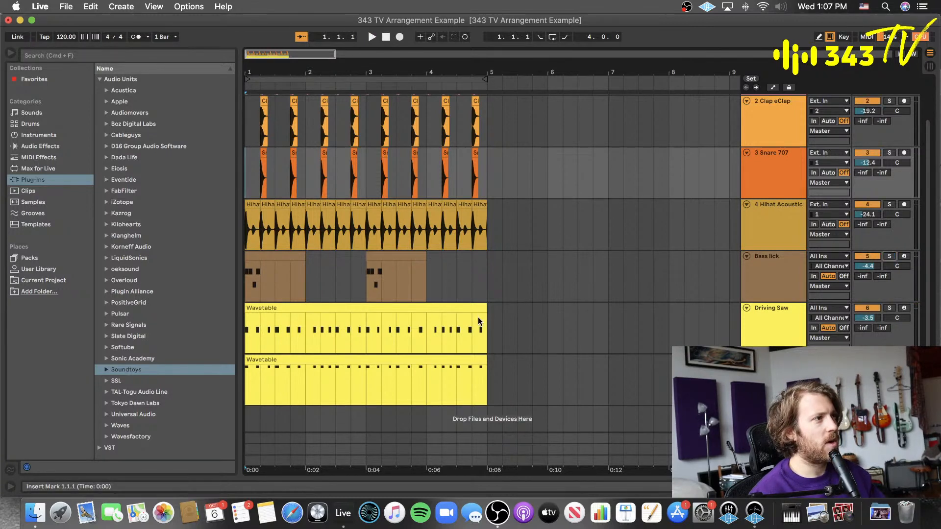
- Solo the Driving Saw track, listen to its opening bars, and clear the solo
{"action": "left_click_drag", "start_coordinate": [487, 315], "coordinate": [246, 403]}
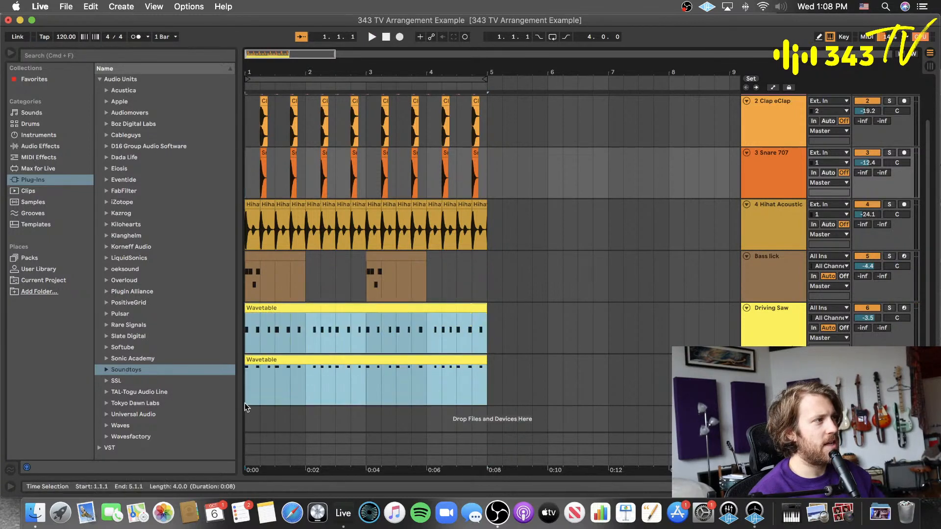
{"action": "left_click", "coordinate": [893, 309]}
{"action": "key", "text": "space"}
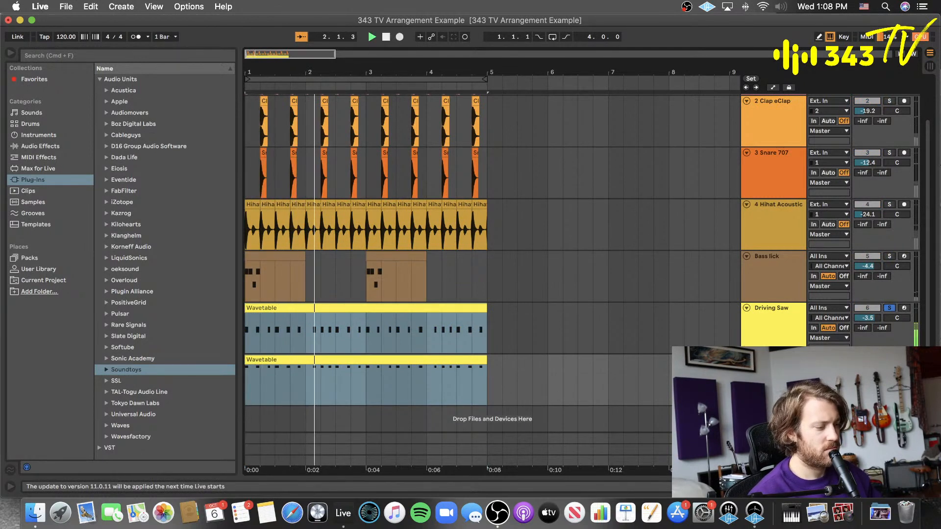
{"action": "key", "text": "space"}
{"action": "left_click", "coordinate": [892, 309]}
- Move both four-bar Wavetable clips from bar 1 so they start at bar 9
{"action": "left_click", "coordinate": [477, 334]}
{"action": "left_click_drag", "start_coordinate": [489, 330], "coordinate": [245, 367]}
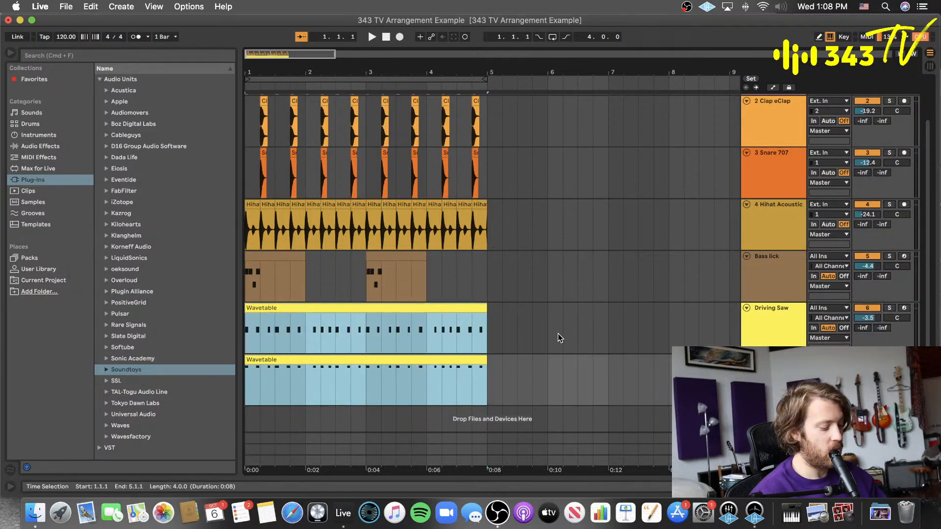
{"action": "key", "text": "minus"}
{"action": "key", "text": "minus"}
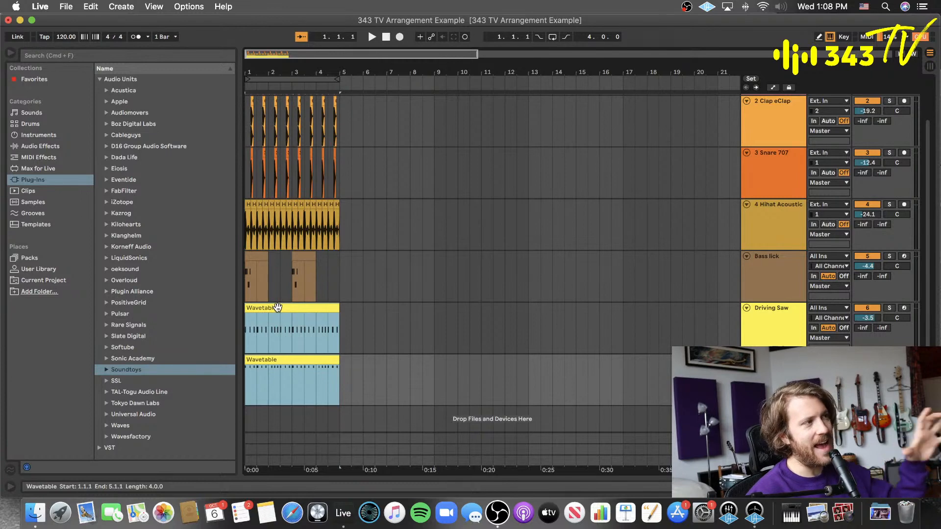
{"action": "left_click_drag", "start_coordinate": [273, 307], "coordinate": [469, 322]}
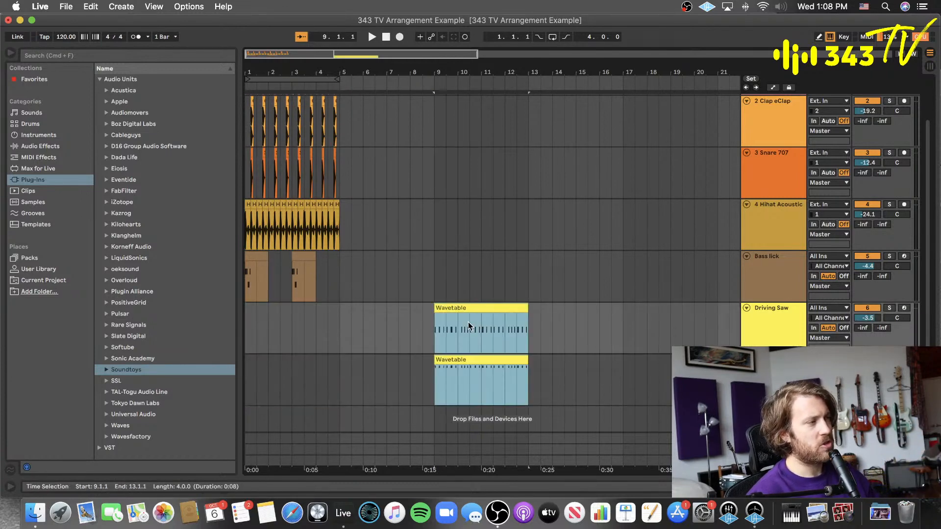
- Duplicate the kick, clap, snare, hi-hat and Bass lick clips of bars 1 to 4 three times, filling the tracks up to bar 17
{"action": "left_click", "coordinate": [375, 269]}
{"action": "left_click", "coordinate": [212, 58]}
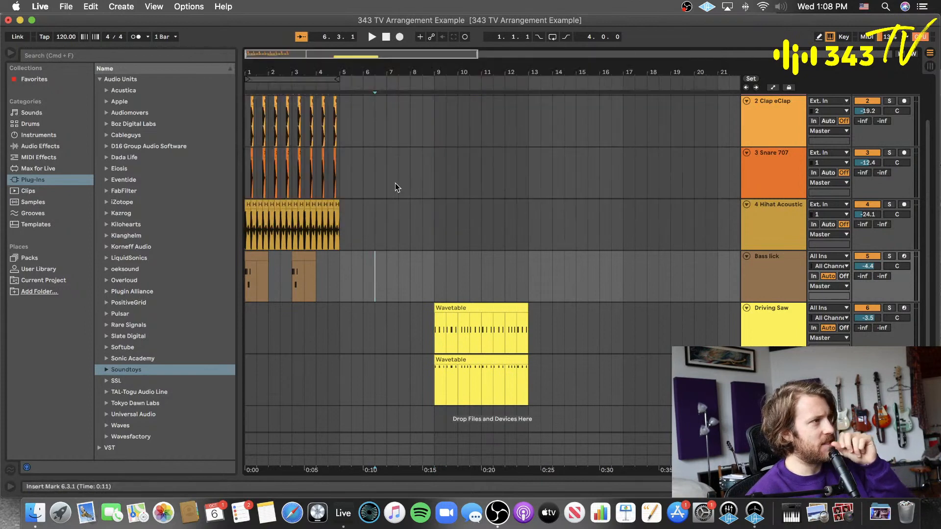
{"action": "scroll", "coordinate": [353, 128], "scroll_direction": "up", "scroll_amount": 3}
{"action": "left_click_drag", "start_coordinate": [337, 119], "coordinate": [203, 304]}
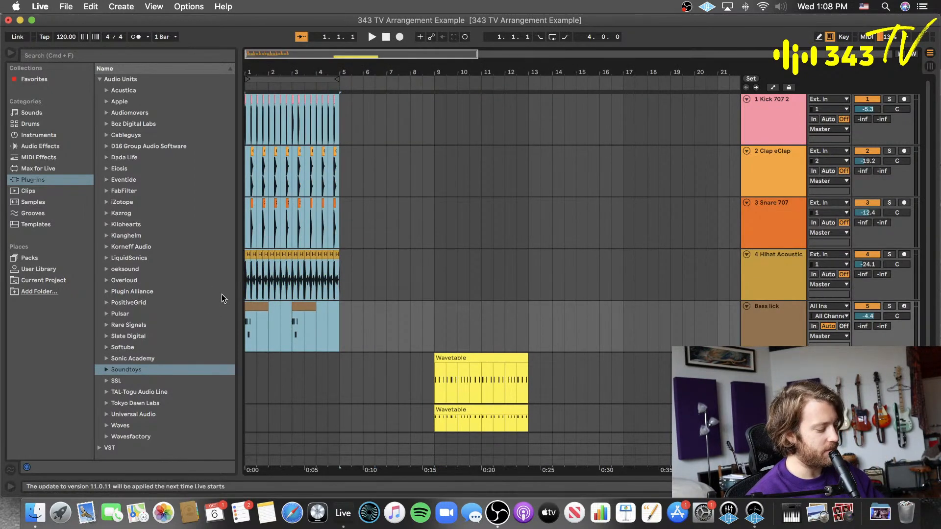
{"action": "key", "text": "super+d"}
{"action": "key", "text": "super+d"}
{"action": "key", "text": "super+d"}
- Duplicate both Wavetable clips once so the copies run from bar 13 to bar 17
{"action": "scroll", "coordinate": [561, 235], "scroll_direction": "down", "scroll_amount": 2}
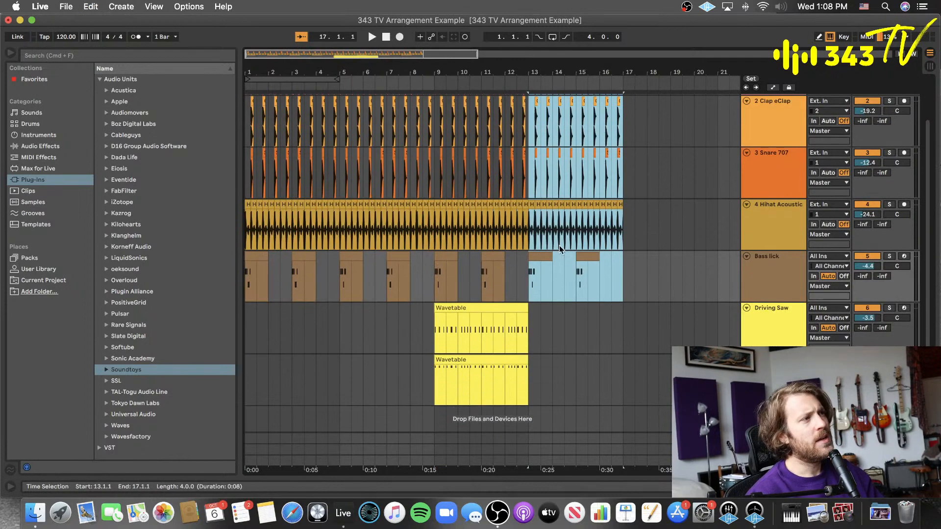
{"action": "left_click_drag", "start_coordinate": [528, 326], "coordinate": [436, 367]}
{"action": "key", "text": "super+d"}
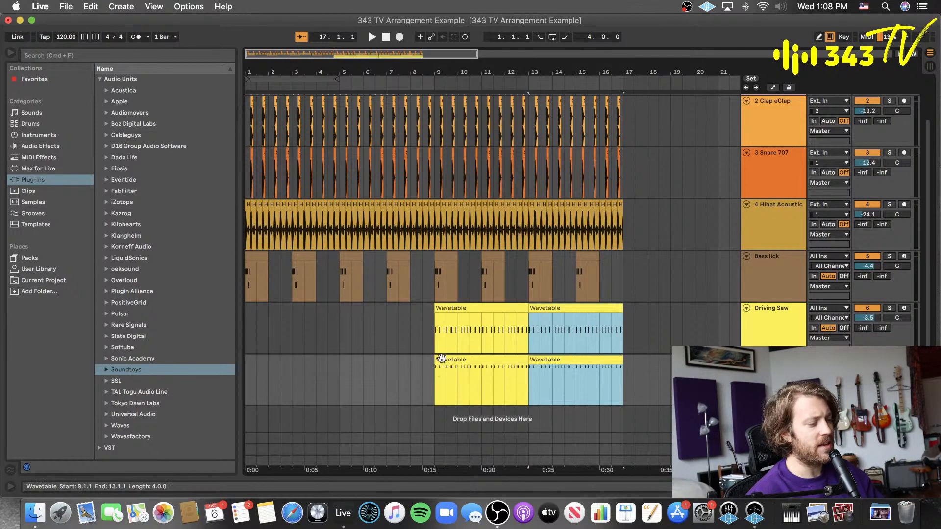
- Delete the Kick 707 2 clips in bars 1 to 4 so the kick enters at bar 5
{"action": "left_click", "coordinate": [386, 37]}
{"action": "scroll", "coordinate": [322, 119], "scroll_direction": "up", "scroll_amount": 2}
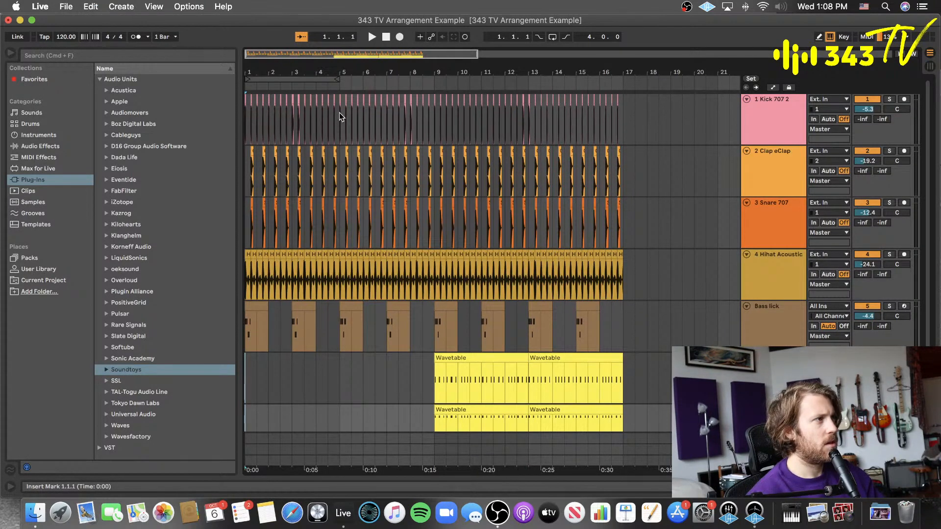
{"action": "left_click_drag", "start_coordinate": [338, 113], "coordinate": [225, 125]}
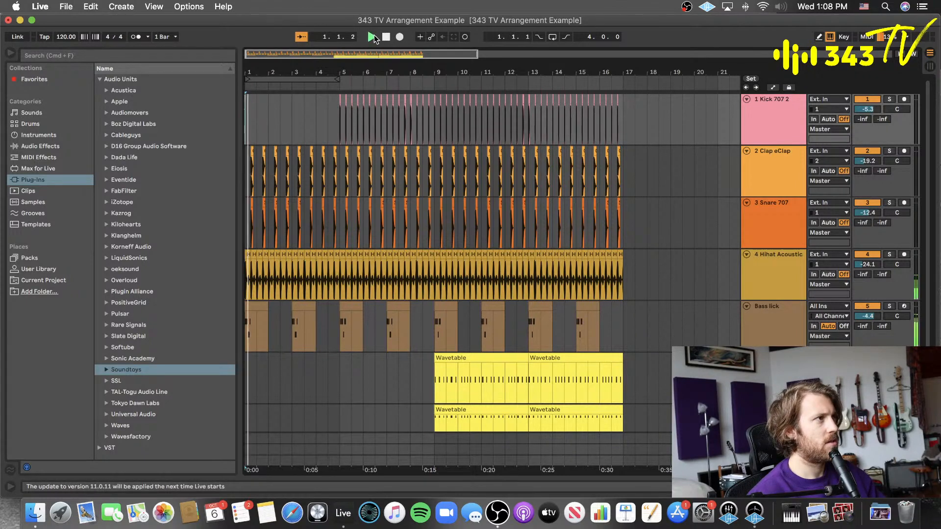
- Deactivate the Snare 707 track while the arrangement plays from the start
{"action": "left_click", "coordinate": [868, 203]}
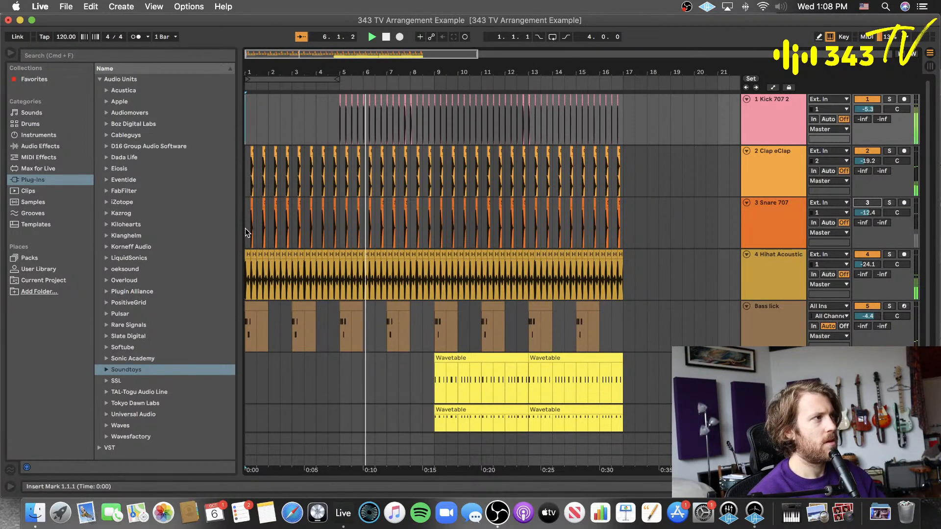
- Delete the Snare 707 clips in bars 1 to 8 so the snare enters at bar 9, and reactivate the Snare 707 track
{"action": "key", "text": "space"}
{"action": "left_click_drag", "start_coordinate": [245, 228], "coordinate": [438, 240]}
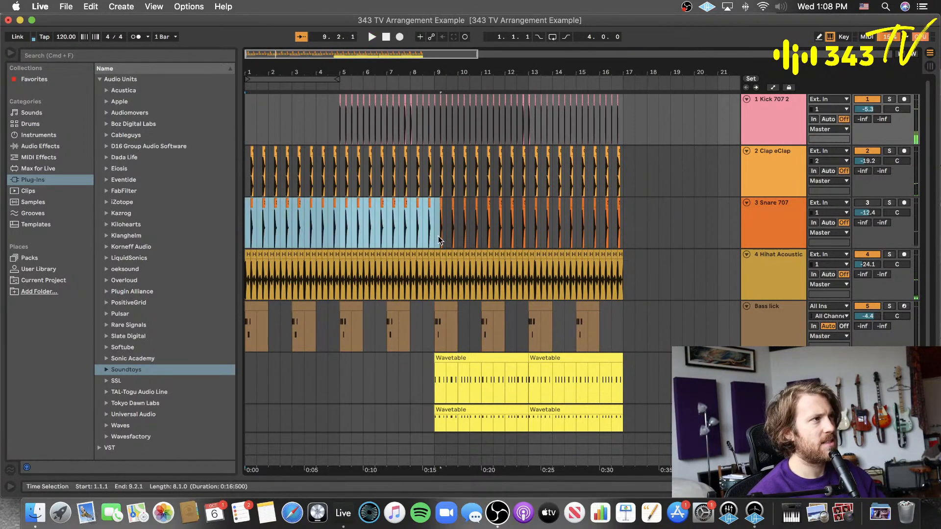
{"action": "key", "text": "Delete"}
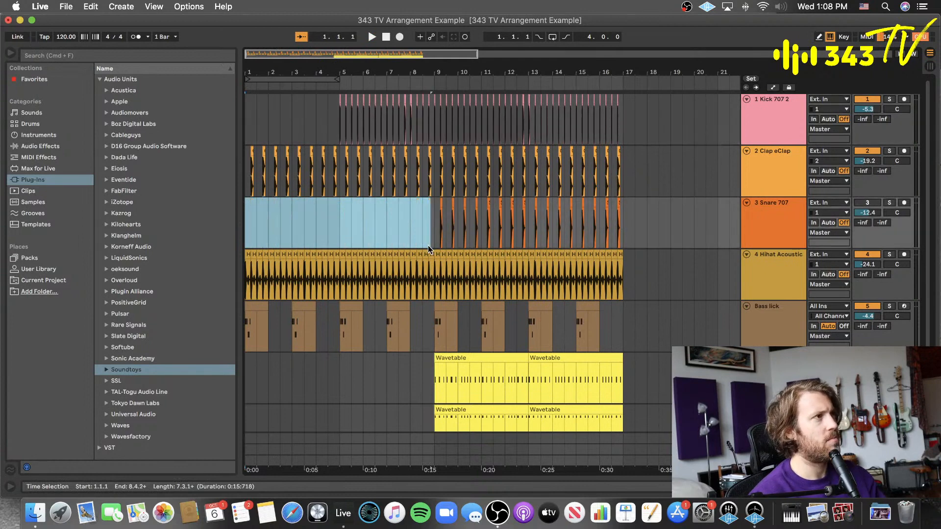
{"action": "left_click", "coordinate": [435, 226]}
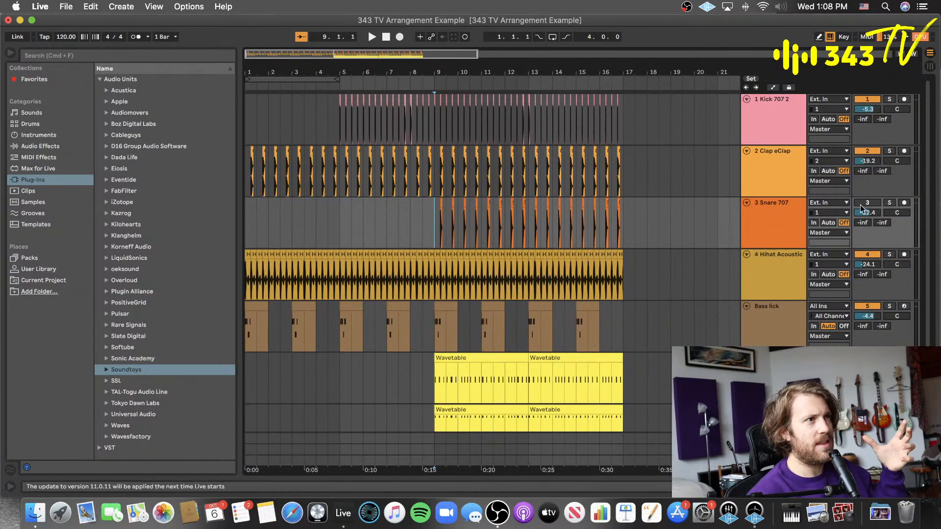
{"action": "key", "text": "space"}
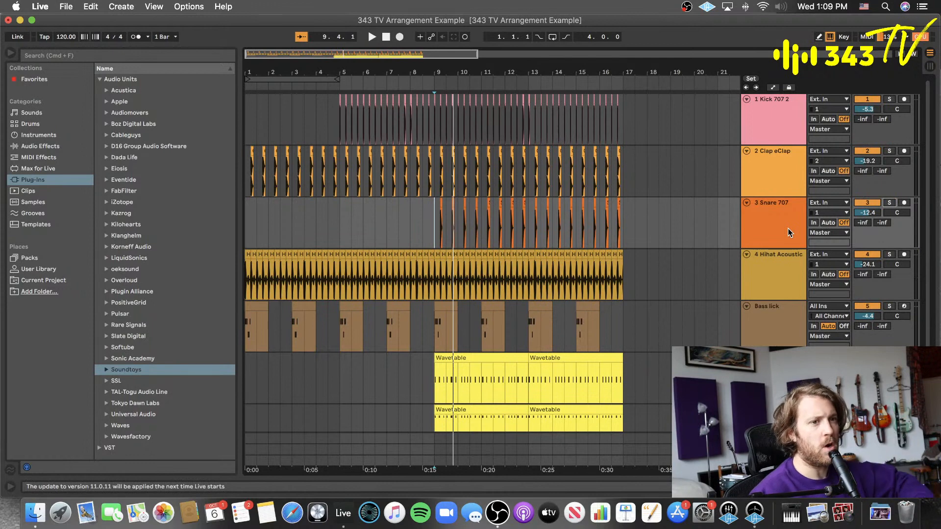
- Move the Wavetable clips on both synth tracks so they start at bar 17
{"action": "scroll", "coordinate": [695, 246], "scroll_direction": "down", "scroll_amount": 2}
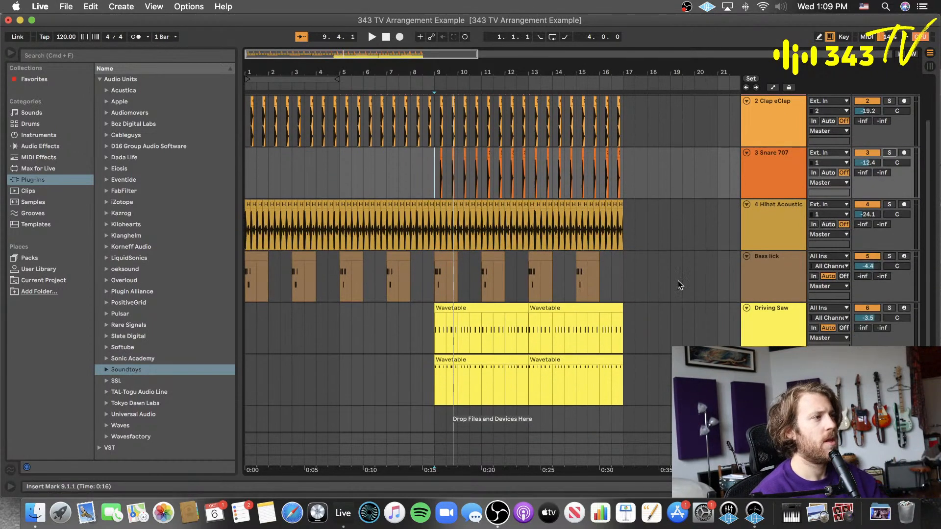
{"action": "left_click_drag", "start_coordinate": [627, 343], "coordinate": [431, 398]}
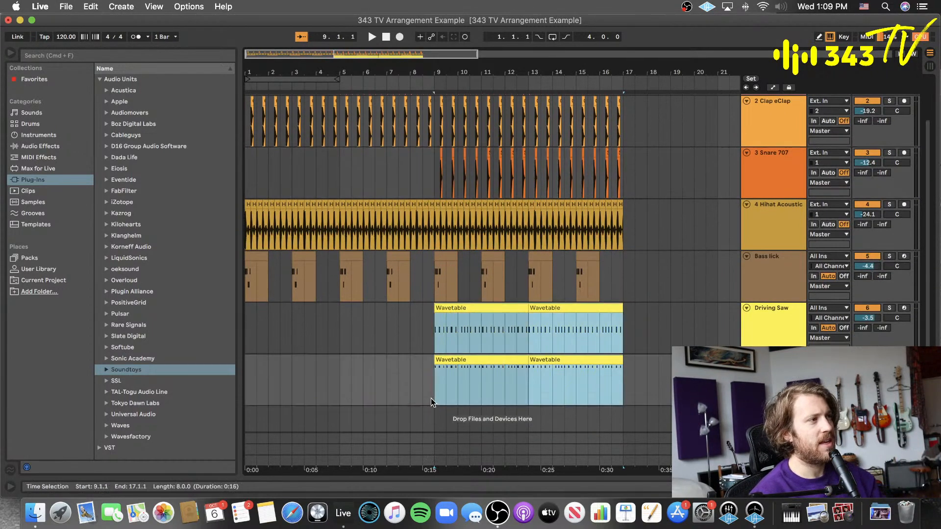
{"action": "left_click_drag", "start_coordinate": [447, 305], "coordinate": [637, 316]}
- Duplicate the kick, clap, snare, hi-hat and Bass lick clips of bars 9 to 16, filling those tracks up to bar 25
{"action": "scroll", "coordinate": [628, 308], "scroll_direction": "up", "scroll_amount": 2}
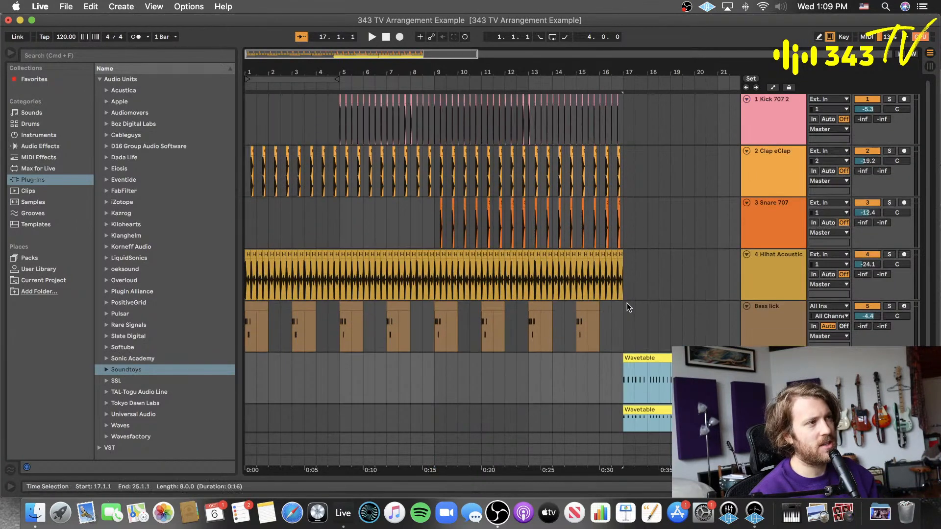
{"action": "left_click_drag", "start_coordinate": [622, 123], "coordinate": [436, 304]}
{"action": "key", "text": "super+d"}
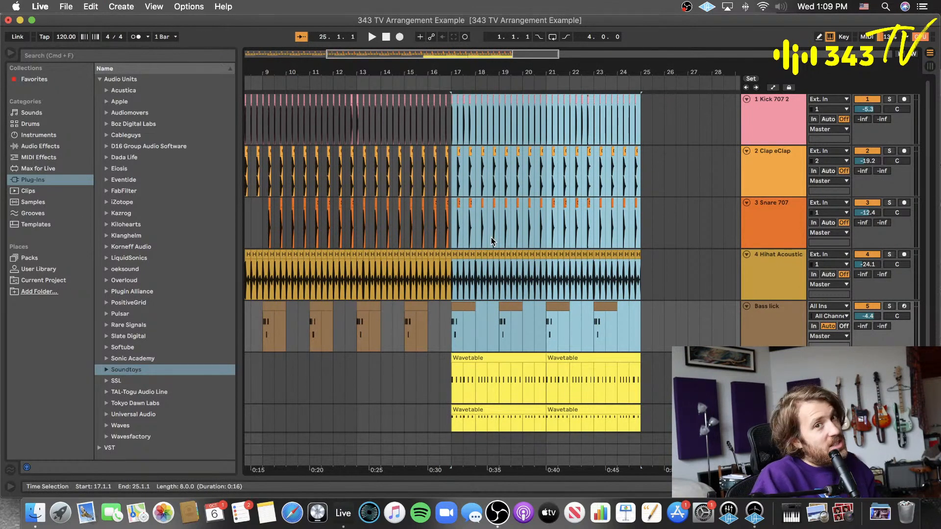
- Play the arrangement from the start to listen to the staggered kick and snare entries
{"action": "scroll", "coordinate": [497, 204], "scroll_direction": "left", "scroll_amount": 5}
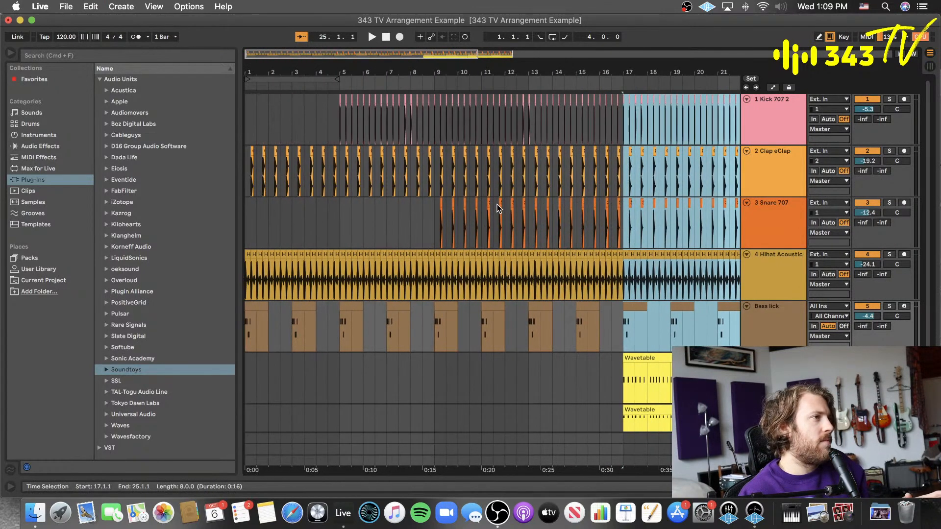
{"action": "left_click", "coordinate": [386, 39]}
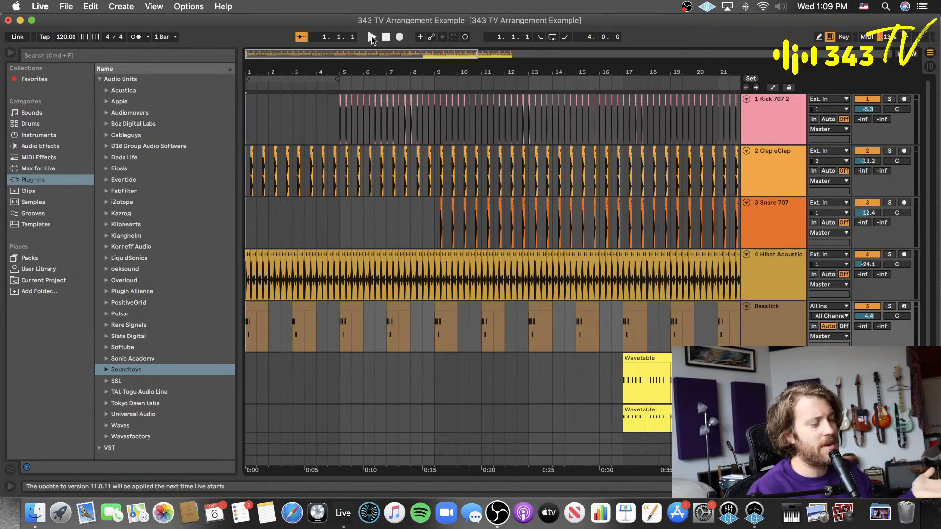
{"action": "left_click", "coordinate": [372, 37]}
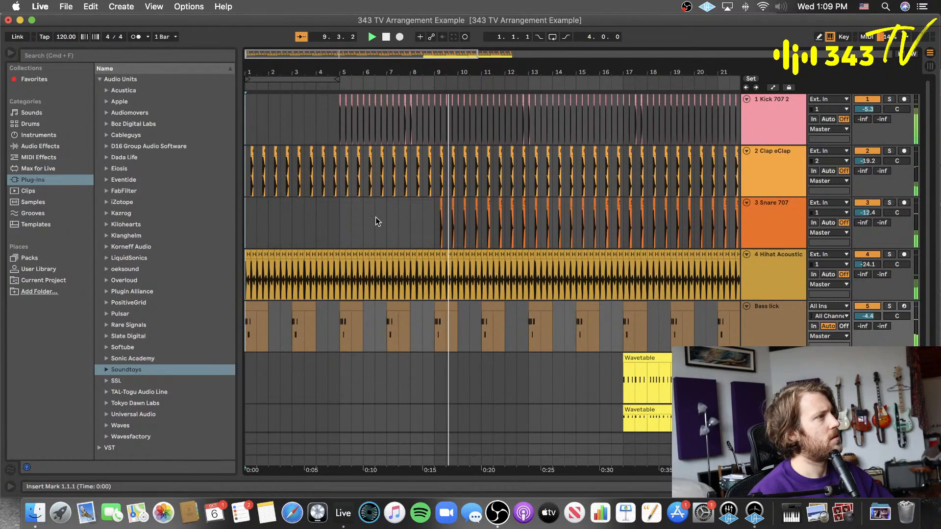
{"action": "left_click", "coordinate": [760, 218]}
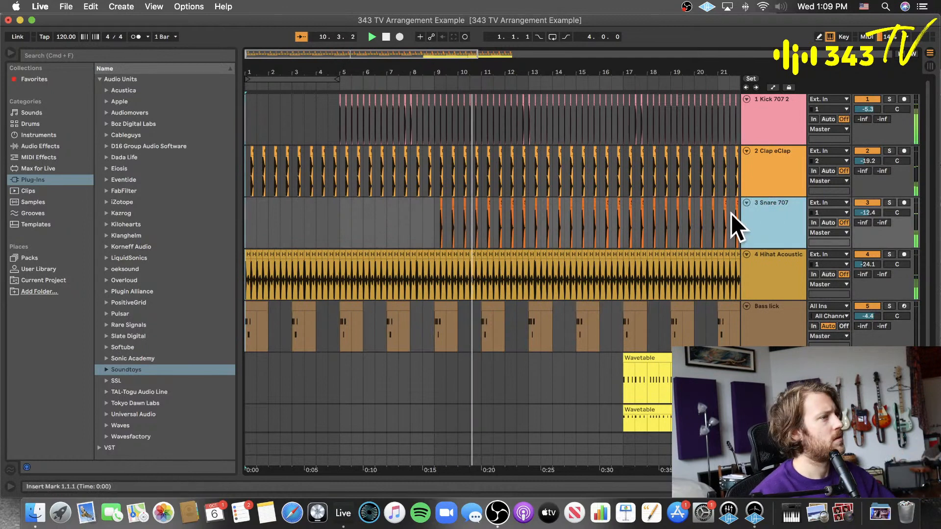
- Move the two Driving Saw clips to start at bar 25, and delete the Kick 707 2 clips in bar 16
{"action": "scroll", "coordinate": [633, 216], "scroll_direction": "right", "scroll_amount": 5}
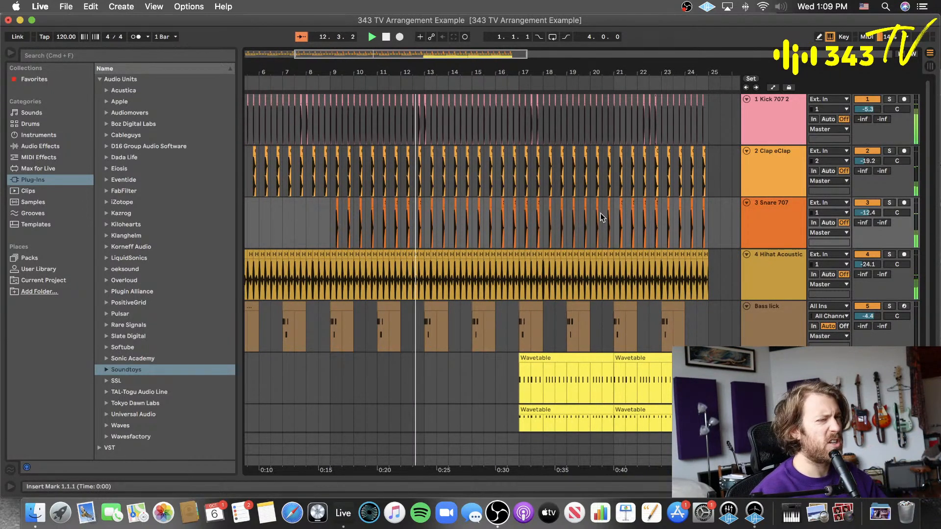
{"action": "scroll", "coordinate": [618, 267], "scroll_direction": "right", "scroll_amount": 5}
{"action": "mouse_move", "coordinate": [588, 372]}
{"action": "left_mouse_down"}
{"action": "mouse_move", "coordinate": [402, 385]}
{"action": "mouse_move", "coordinate": [599, 372]}
{"action": "left_mouse_up"}
{"action": "left_click_drag", "start_coordinate": [395, 111], "coordinate": [377, 118]}
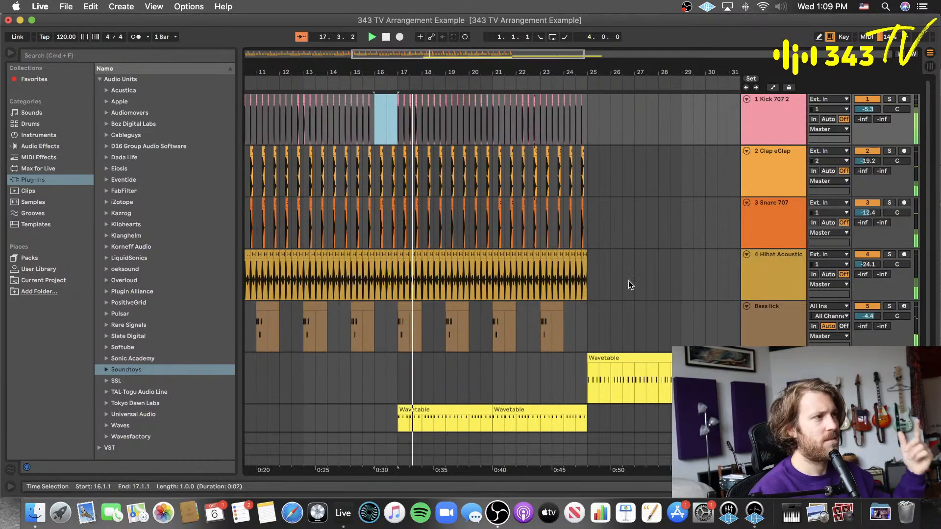
- Move the two Driving Saw clips to start at bar 33
{"action": "scroll", "coordinate": [571, 248], "scroll_direction": "down", "scroll_amount": 1}
{"action": "scroll", "coordinate": [571, 247], "scroll_direction": "down", "scroll_amount": 3}
{"action": "scroll", "coordinate": [591, 249], "scroll_direction": "right", "scroll_amount": 5}
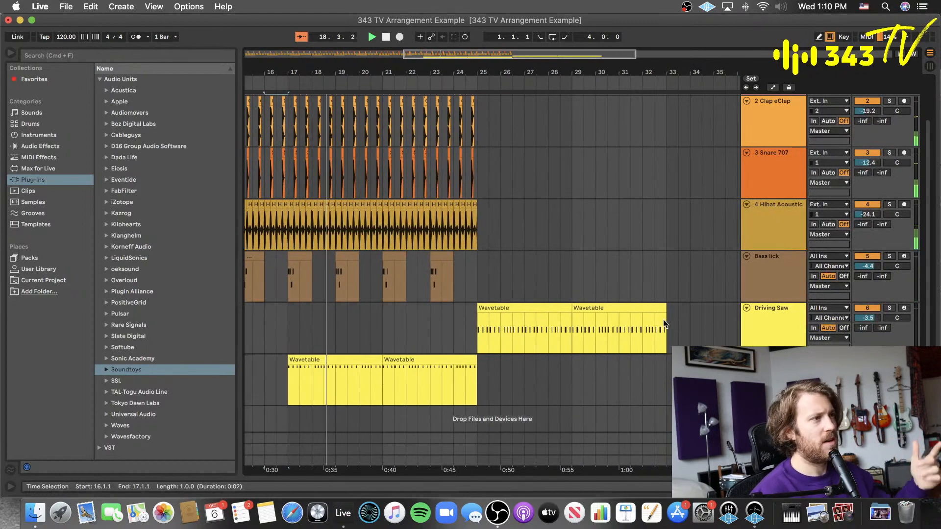
{"action": "left_click_drag", "start_coordinate": [666, 316], "coordinate": [482, 316]}
{"action": "left_click_drag", "start_coordinate": [489, 309], "coordinate": [679, 328]}
- Duplicate the two Wavetable clips of bars 17 to 24 on the track below Driving Saw, extending that part to bar 33
{"action": "left_click", "coordinate": [442, 360]}
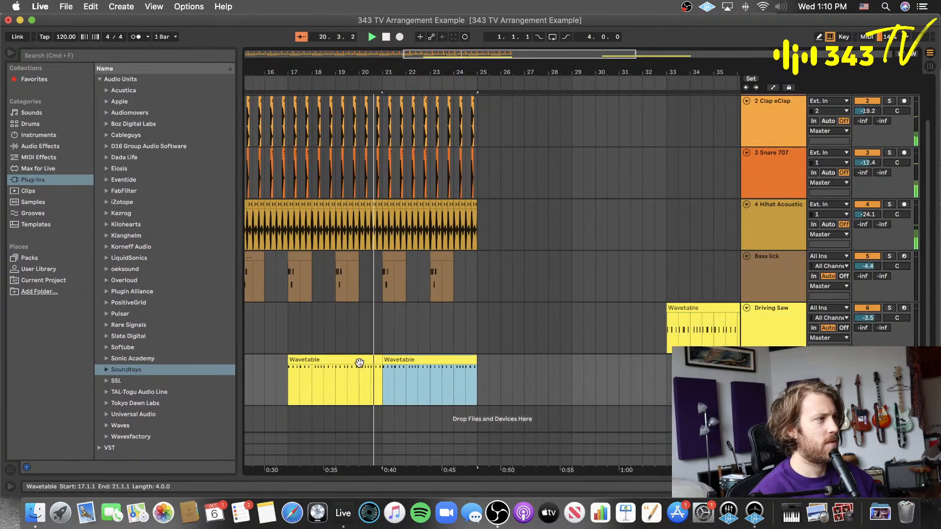
{"action": "left_click", "coordinate": [352, 359], "text": "shift"}
{"action": "key", "text": "super+d"}
- Duplicate the kick, clap, snare, hi-hat and Bass lick clips of bars 17 to 24, filling those tracks up to bar 33
{"action": "scroll", "coordinate": [498, 224], "scroll_direction": "up", "scroll_amount": 2}
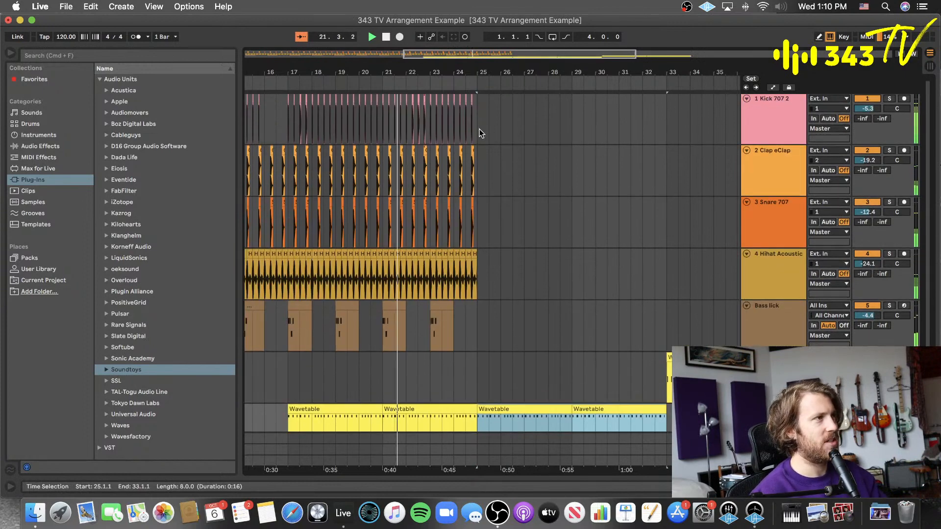
{"action": "left_click_drag", "start_coordinate": [477, 128], "coordinate": [289, 324]}
{"action": "key", "text": "super+d"}
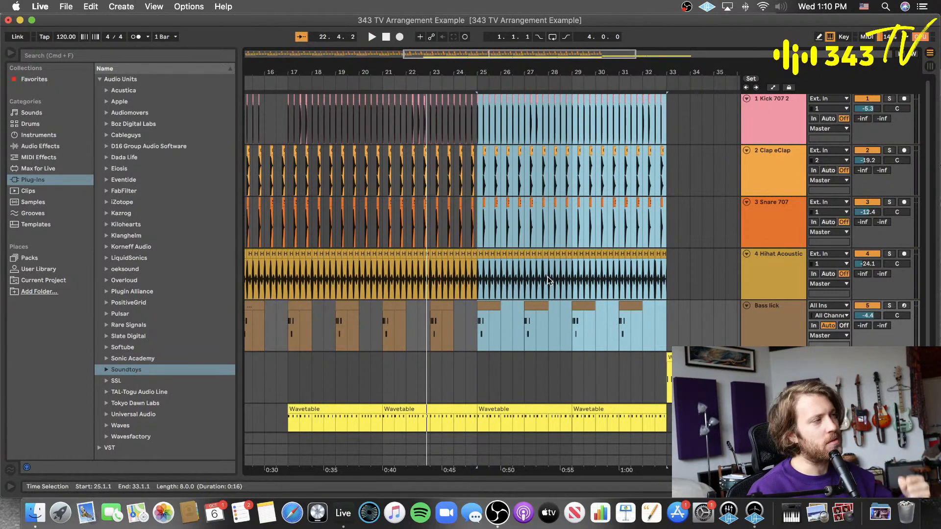
- Play the arrangement from around bar 16 to listen to the kick dropout leading into the synth entry at bar 17
{"action": "left_click", "coordinate": [283, 123]}
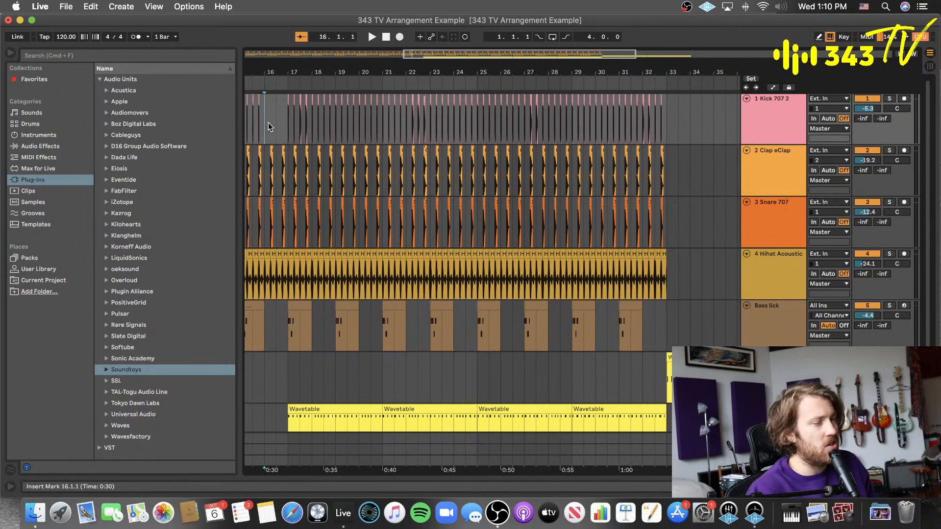
{"action": "scroll", "coordinate": [274, 122], "scroll_direction": "left", "scroll_amount": 5}
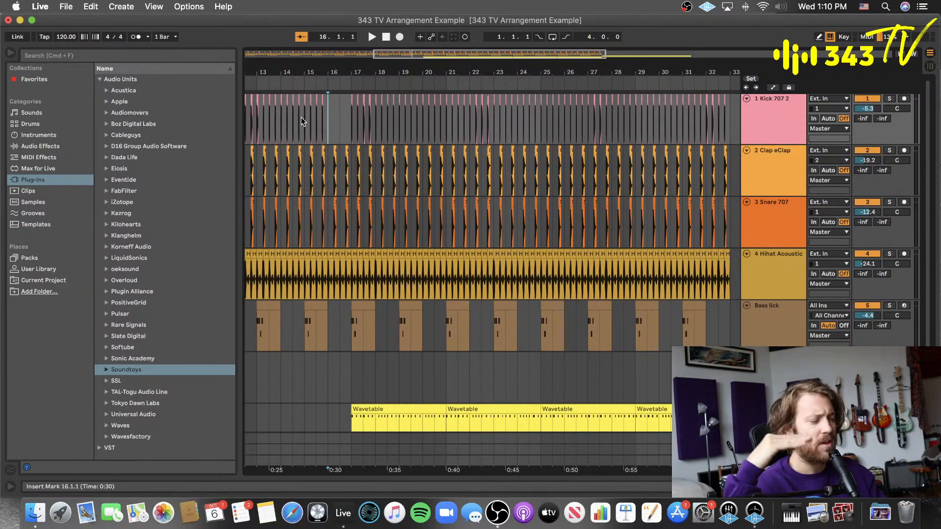
{"action": "key", "text": "space"}
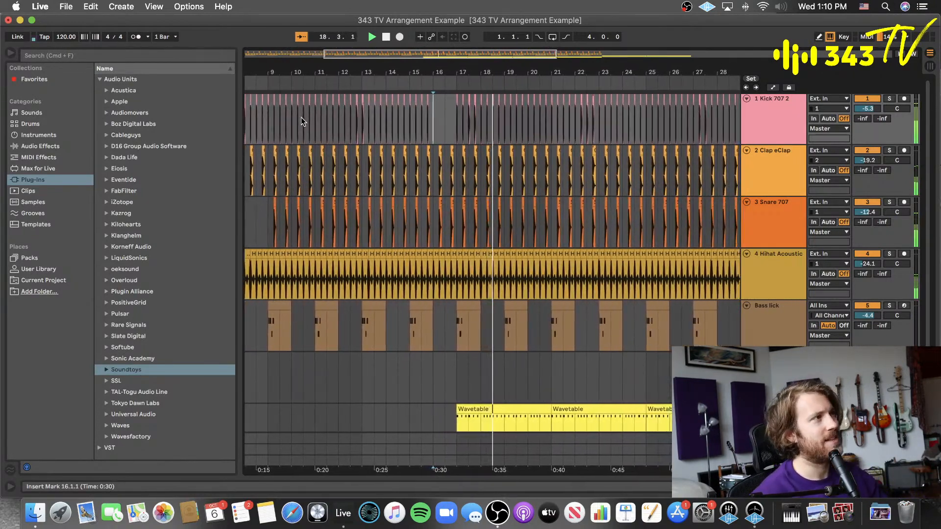
{"action": "left_click", "coordinate": [434, 120]}
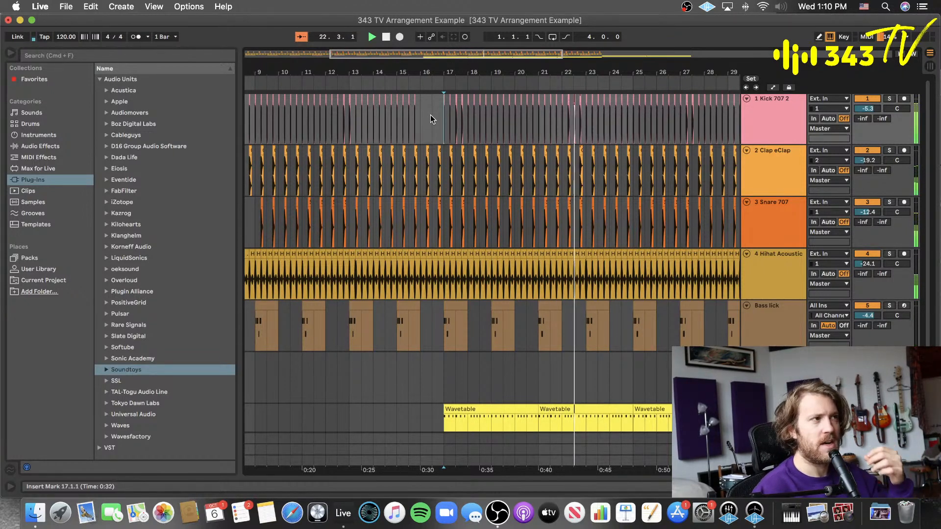
- Duplicate the kick, clap, snare, hi-hat and Bass lick clips of bars 25 to 32, filling those tracks up to bar 41
{"action": "scroll", "coordinate": [431, 120], "scroll_direction": "right", "scroll_amount": 10}
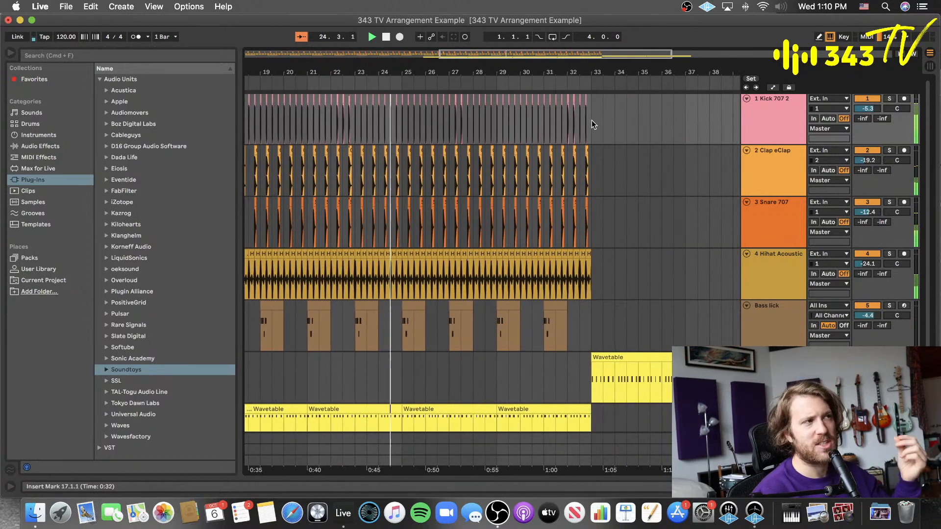
{"action": "left_click_drag", "start_coordinate": [592, 120], "coordinate": [405, 307]}
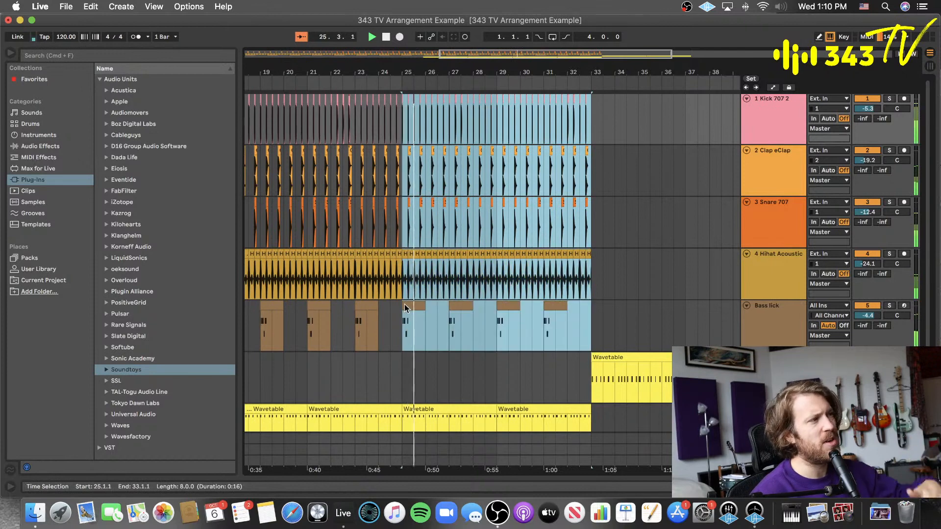
{"action": "key", "text": "super+d"}
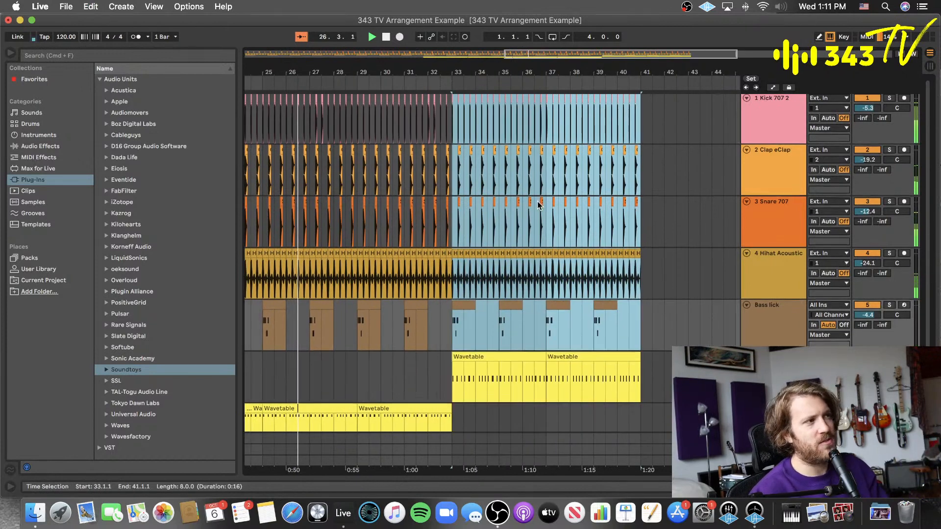
- Duplicate the two Wavetable clips of bars 25 to 32 on the track below Driving Saw, extending that part to bar 41
{"action": "scroll", "coordinate": [445, 306], "scroll_direction": "down", "scroll_amount": 2}
{"action": "scroll", "coordinate": [444, 353], "scroll_direction": "left", "scroll_amount": 8}
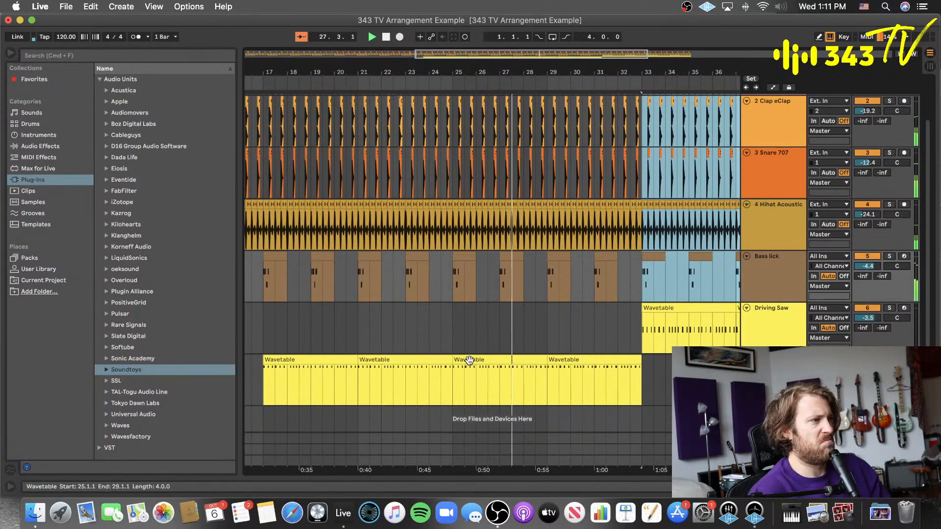
{"action": "left_click", "coordinate": [469, 360]}
{"action": "left_click", "coordinate": [563, 361], "text": "shift"}
{"action": "key", "text": "super+d"}
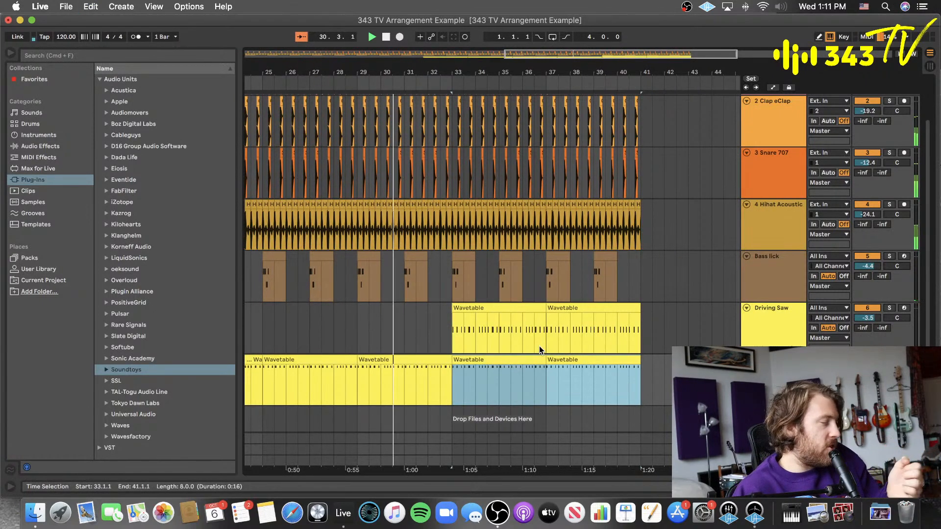
- Delete the Kick 707 2 clips from about 32.2.1 to 33.1.1 to drop the kick out just before bar 33
{"action": "scroll", "coordinate": [471, 196], "scroll_direction": "up", "scroll_amount": 2}
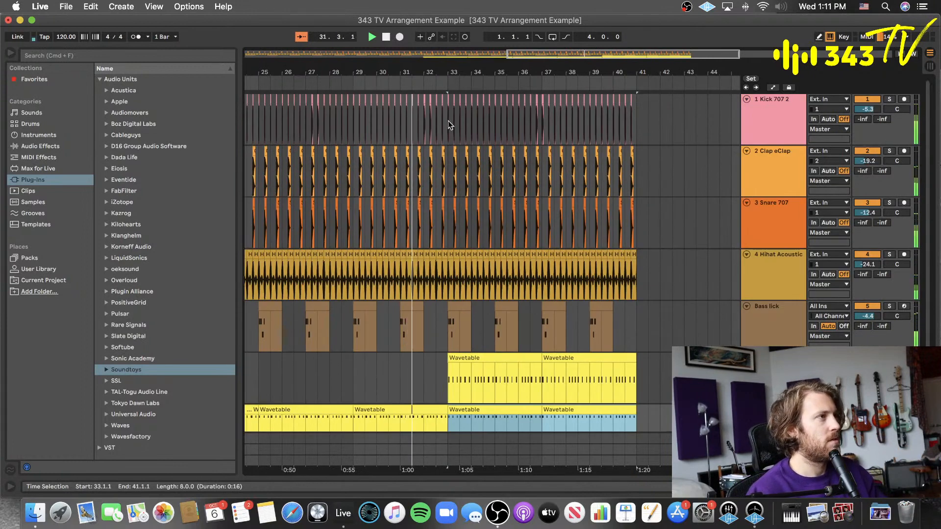
{"action": "left_click_drag", "start_coordinate": [448, 121], "coordinate": [431, 128]}
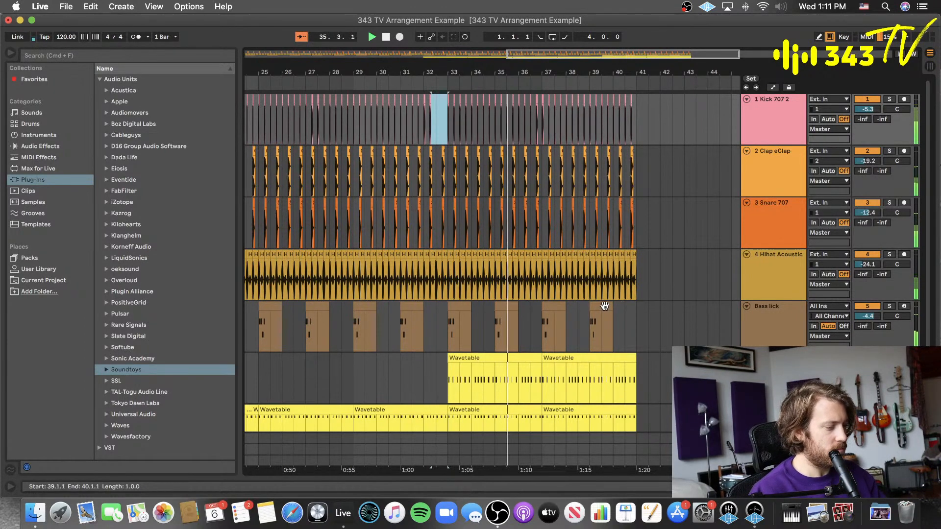
- Stop playback and move both Driving Saw clips so they start at bar 41
{"action": "scroll", "coordinate": [633, 308], "scroll_direction": "right", "scroll_amount": 1}
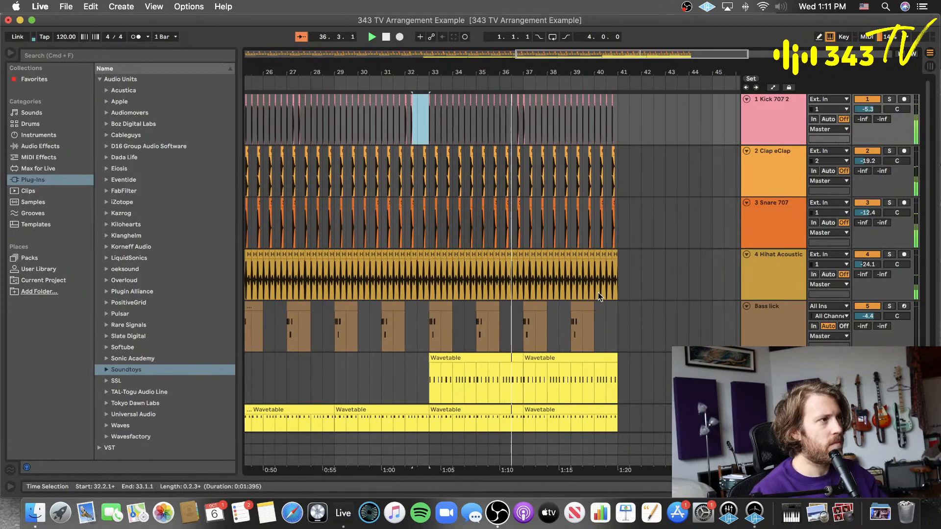
{"action": "scroll", "coordinate": [595, 295], "scroll_direction": "right", "scroll_amount": 3}
{"action": "scroll", "coordinate": [567, 289], "scroll_direction": "down", "scroll_amount": 2}
{"action": "scroll", "coordinate": [560, 290], "scroll_direction": "up", "scroll_amount": 2}
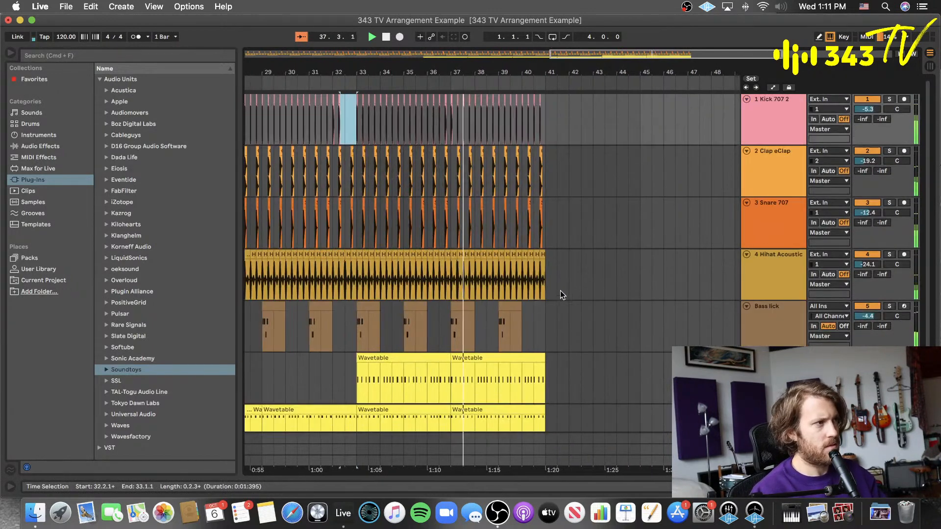
{"action": "scroll", "coordinate": [539, 319], "scroll_direction": "right", "scroll_amount": 1}
{"action": "left_click", "coordinate": [410, 383]}
{"action": "scroll", "coordinate": [410, 356], "scroll_direction": "down", "scroll_amount": 1}
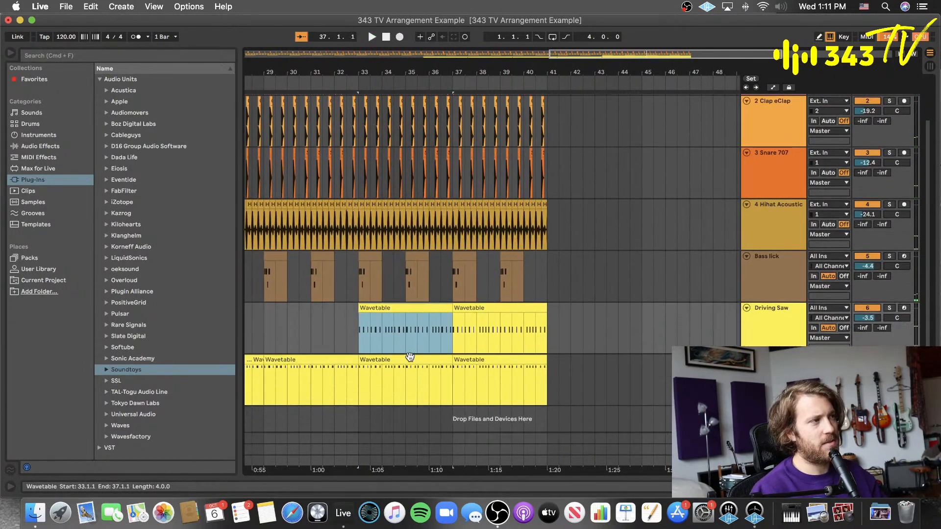
{"action": "left_click", "coordinate": [474, 307], "text": "shift"}
{"action": "left_click_drag", "start_coordinate": [394, 308], "coordinate": [579, 308]}
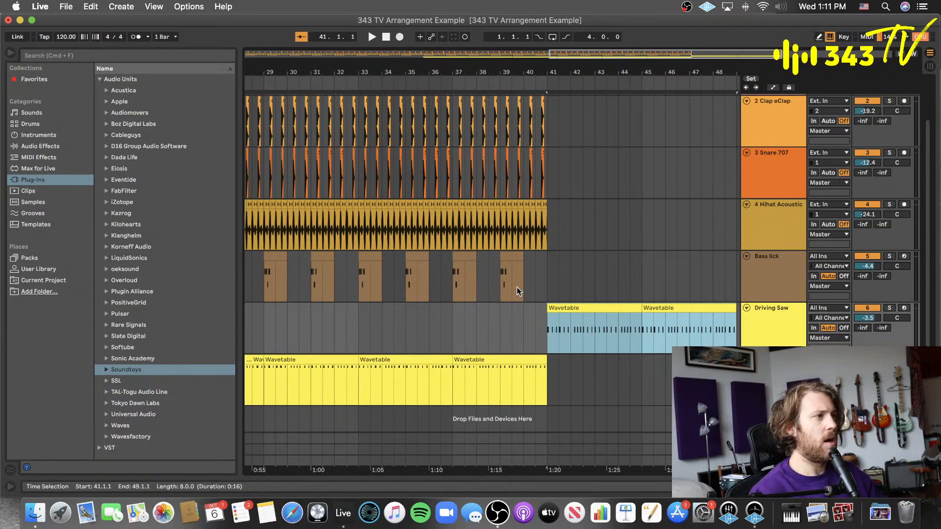
- Delete the Kick 707 2 clips in bars 33 to 40
{"action": "scroll", "coordinate": [518, 289], "scroll_direction": "up", "scroll_amount": 1}
{"action": "left_click_drag", "start_coordinate": [358, 122], "coordinate": [531, 132]}
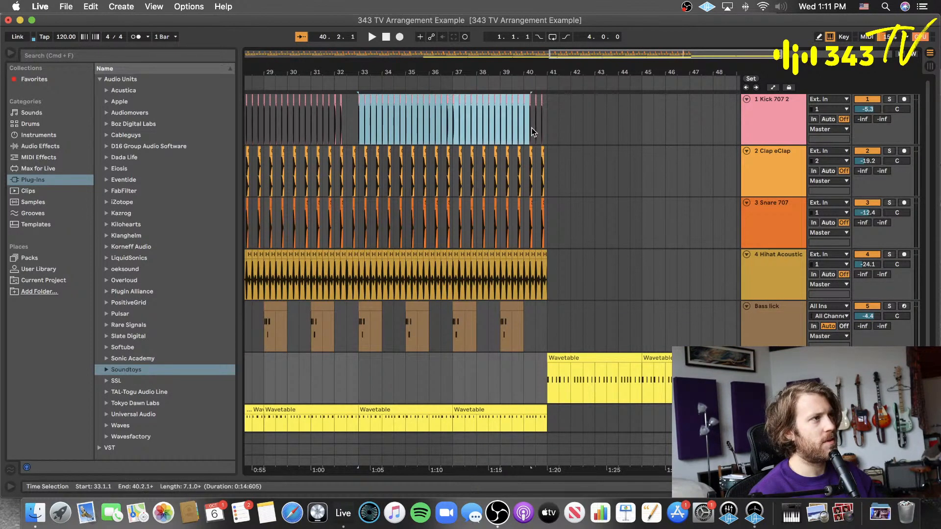
{"action": "key", "text": "Delete"}
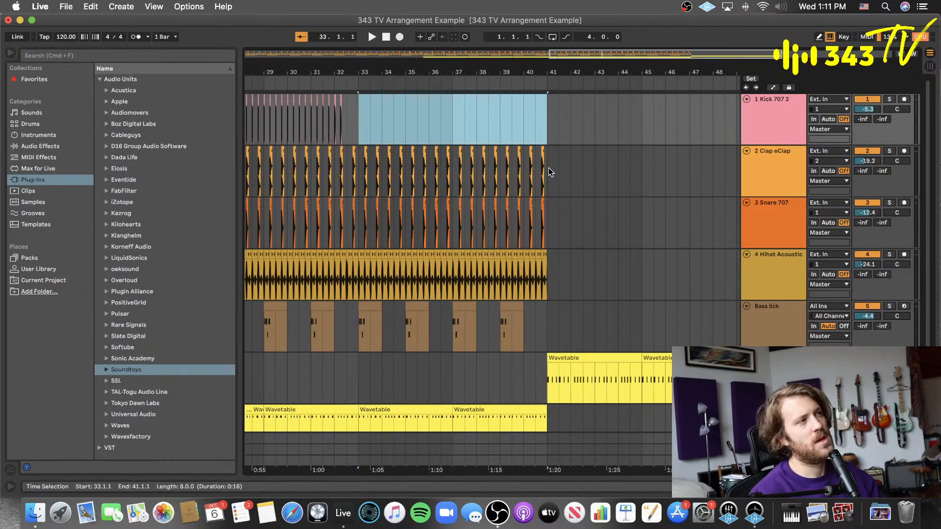
- Duplicate the clap, snare, hi-hat and Bass lick clips of bars 33 to 40, extending those tracks to bar 49
{"action": "scroll", "coordinate": [549, 167], "scroll_direction": "down", "scroll_amount": 1}
{"action": "left_click_drag", "start_coordinate": [546, 123], "coordinate": [358, 287]}
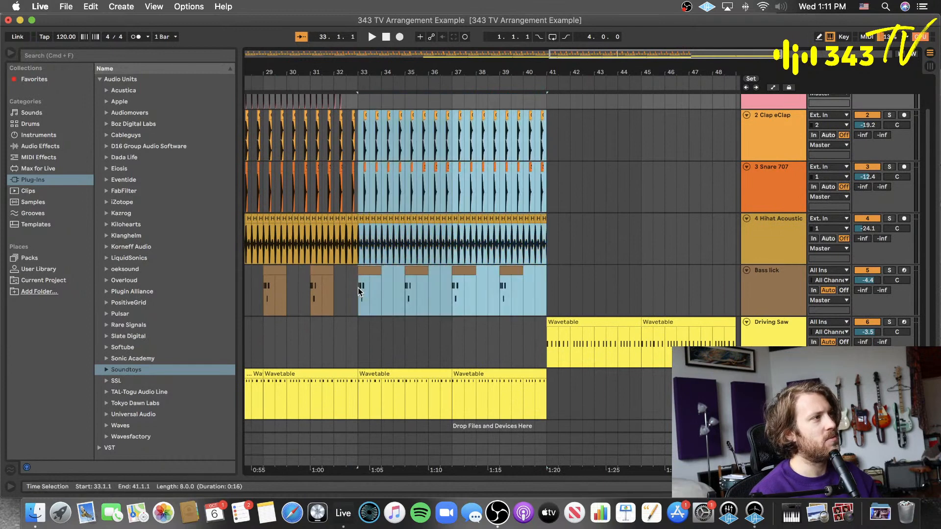
{"action": "key", "text": "super+d"}
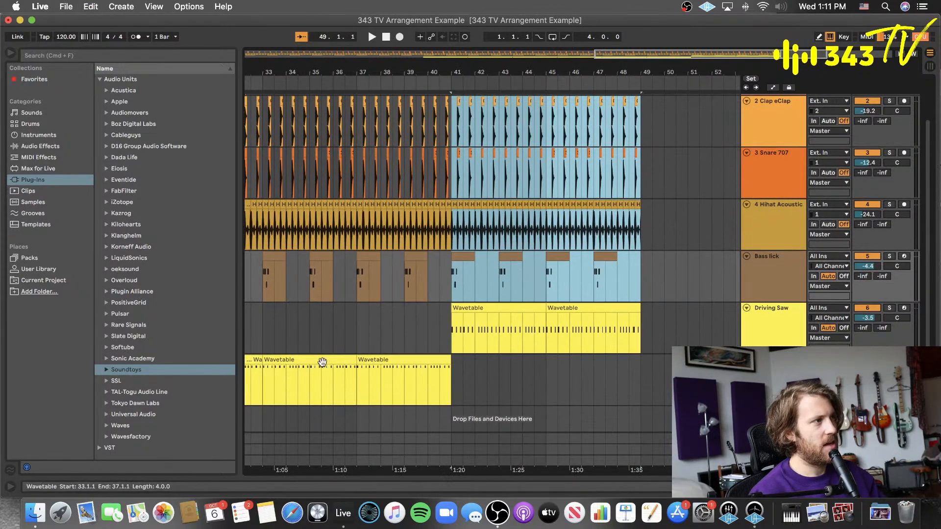
- Duplicate the two Wavetable clips of bars 33 to 40 on the track below Driving Saw, extending that part to bar 49
{"action": "left_click", "coordinate": [322, 362]}
{"action": "left_click", "coordinate": [415, 368], "text": "shift"}
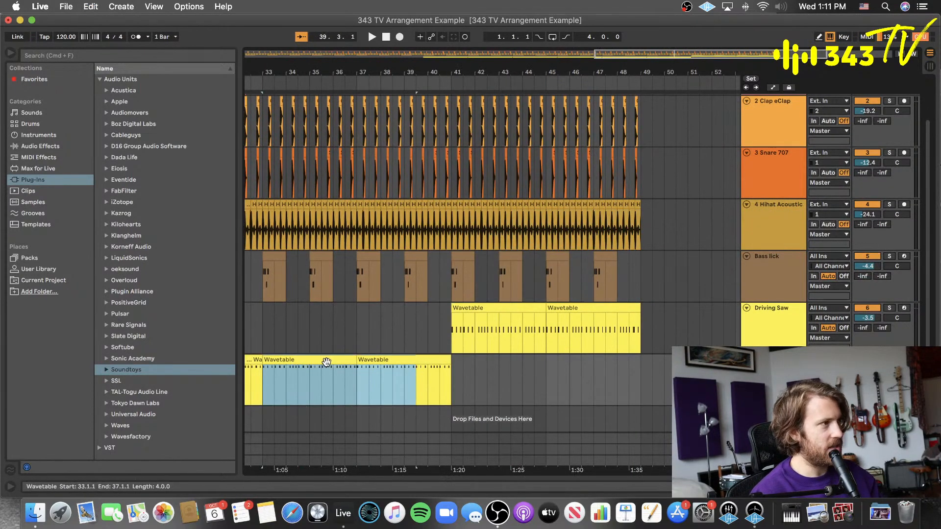
{"action": "left_click", "coordinate": [406, 360], "text": "shift"}
{"action": "key", "text": "super+d"}
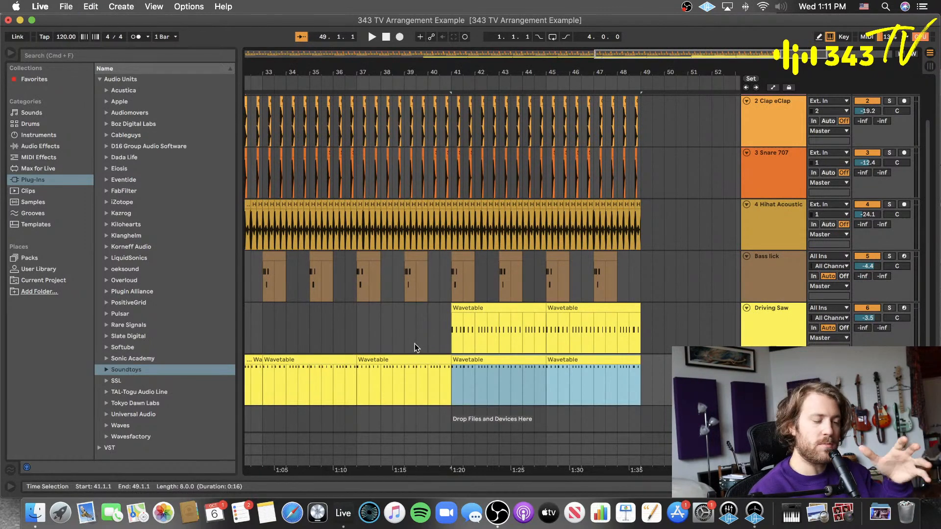
{"action": "scroll", "coordinate": [422, 311], "scroll_direction": "up", "scroll_amount": 2}
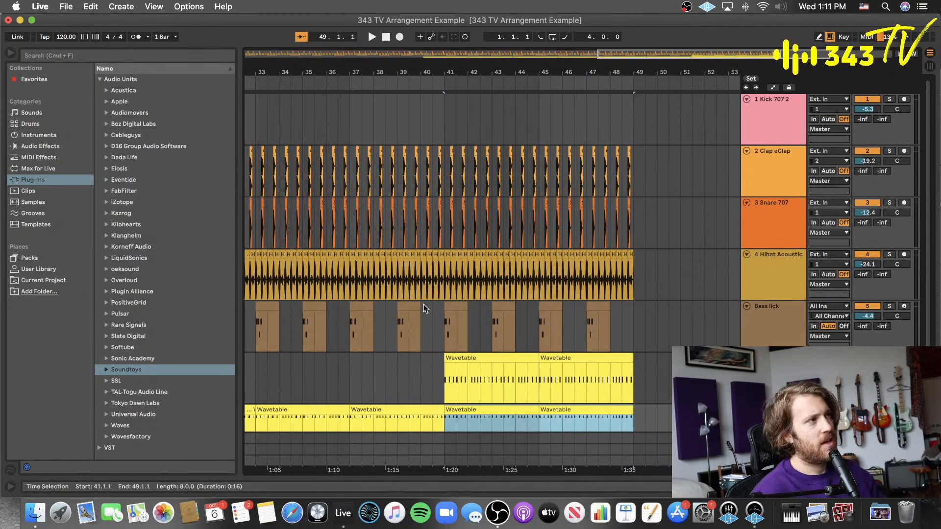
{"action": "scroll", "coordinate": [427, 305], "scroll_direction": "left", "scroll_amount": 4}
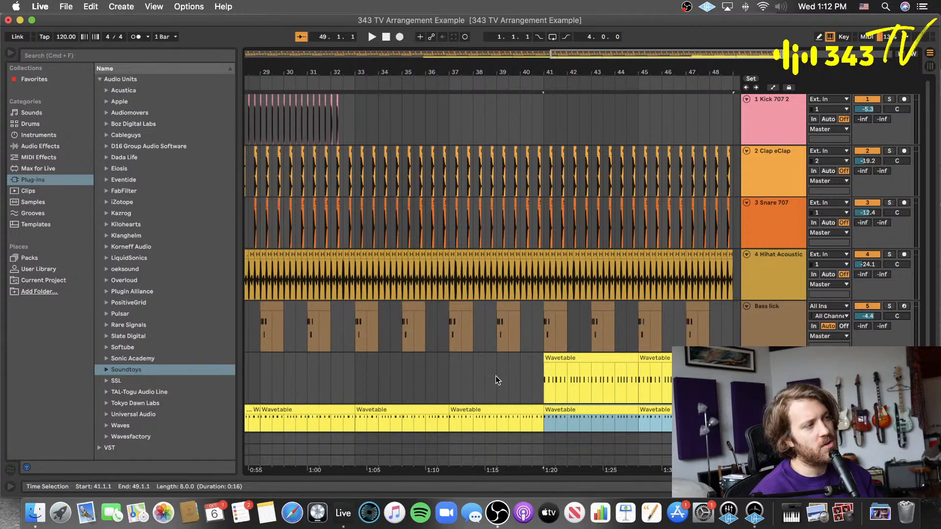
{"action": "scroll", "coordinate": [495, 381], "scroll_direction": "down", "scroll_amount": 3}
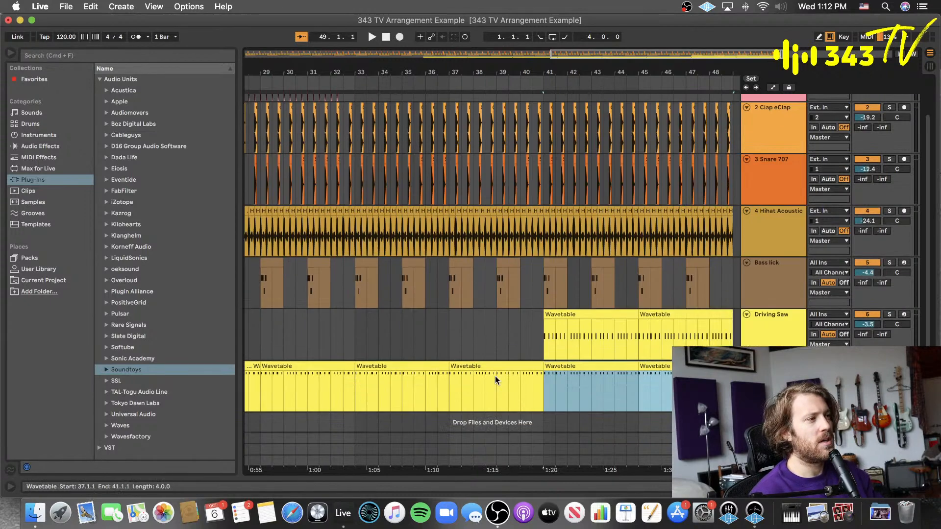
{"action": "left_click", "coordinate": [496, 330]}
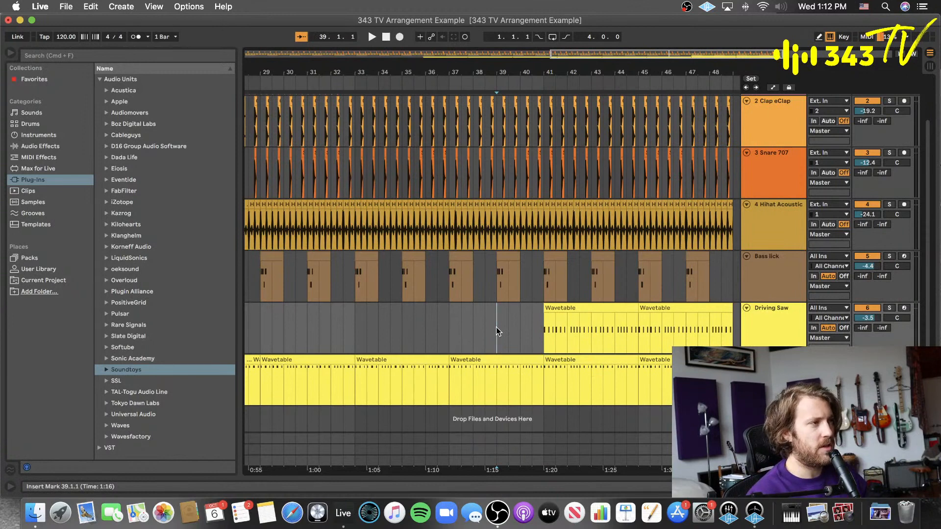
{"action": "scroll", "coordinate": [496, 328], "scroll_direction": "right", "scroll_amount": 8}
{"action": "scroll", "coordinate": [496, 327], "scroll_direction": "left", "scroll_amount": 9}
{"action": "scroll", "coordinate": [496, 327], "scroll_direction": "up", "scroll_amount": 3}
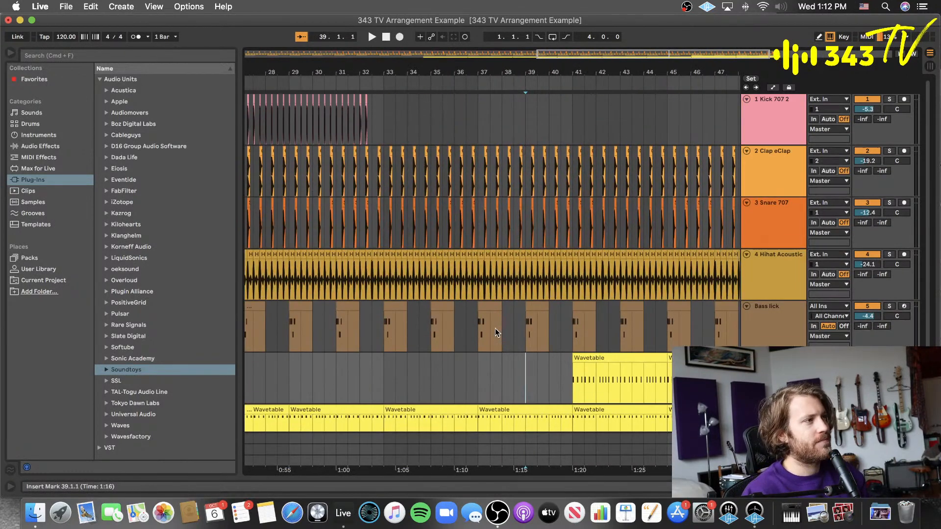
{"action": "left_click", "coordinate": [384, 123]}
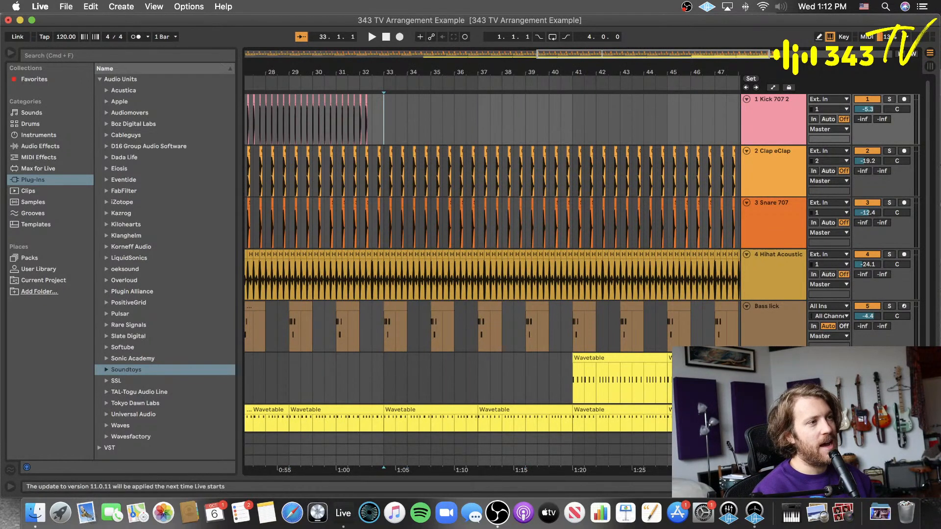
- Unfold the A Reverb and B Delay return tracks, view the Reverb device's settings, and hide the device view
{"action": "left_click", "coordinate": [747, 438]}
{"action": "left_click", "coordinate": [746, 449]}
{"action": "left_click", "coordinate": [773, 371]}
{"action": "left_click", "coordinate": [773, 416]}
{"action": "left_click", "coordinate": [773, 370]}
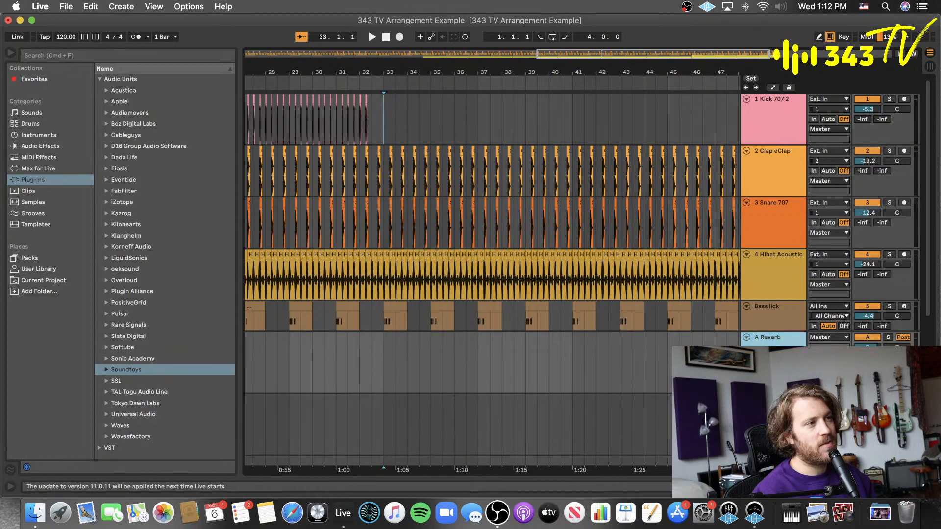
{"action": "left_click", "coordinate": [773, 416]}
{"action": "left_click", "coordinate": [773, 370]}
{"action": "left_click", "coordinate": [773, 417]}
{"action": "left_click", "coordinate": [773, 370]}
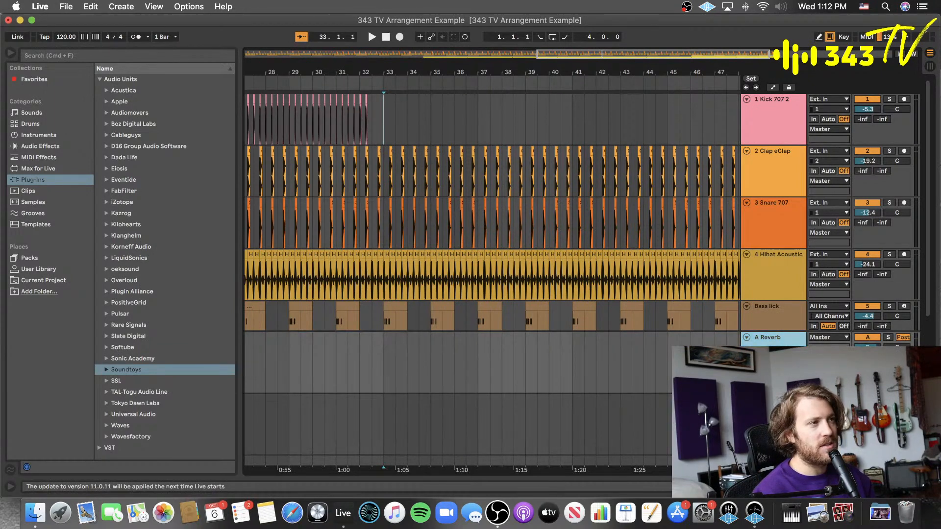
{"action": "key", "text": "shift+Tab"}
{"action": "key", "text": "shift+Tab"}
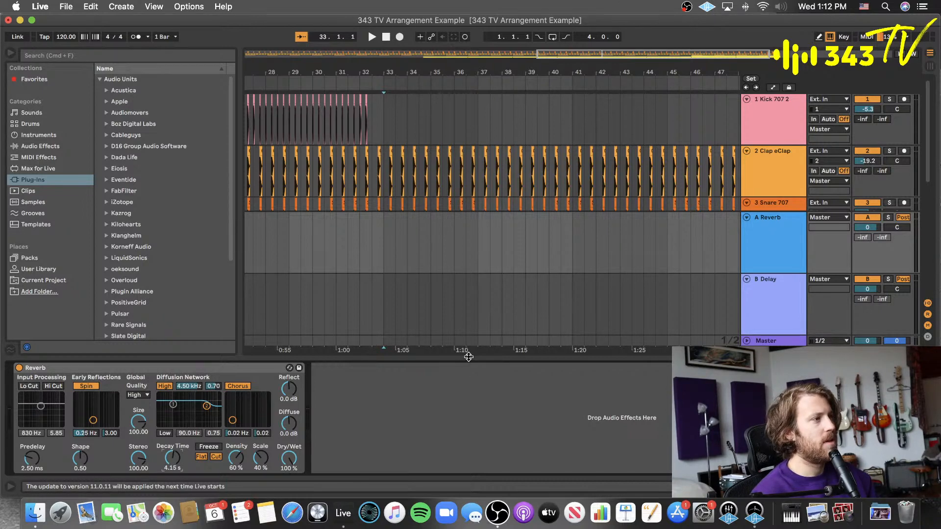
{"action": "left_click_drag", "start_coordinate": [469, 357], "coordinate": [424, 402]}
- Play the arrangement from about bar 26 to hear the lead-up to the kick dropout at bar 33
{"action": "scroll", "coordinate": [442, 337], "scroll_direction": "left", "scroll_amount": 5}
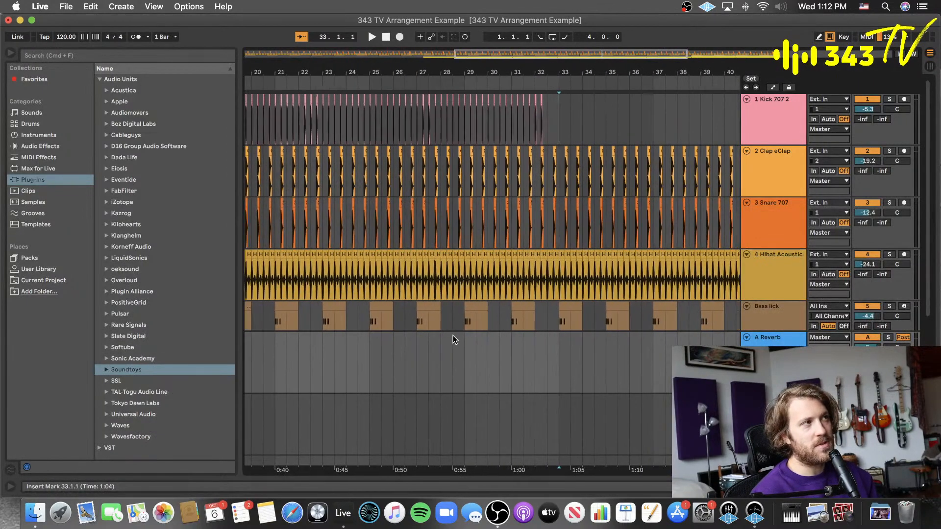
{"action": "scroll", "coordinate": [453, 337], "scroll_direction": "right", "scroll_amount": 5}
{"action": "key", "text": "space"}
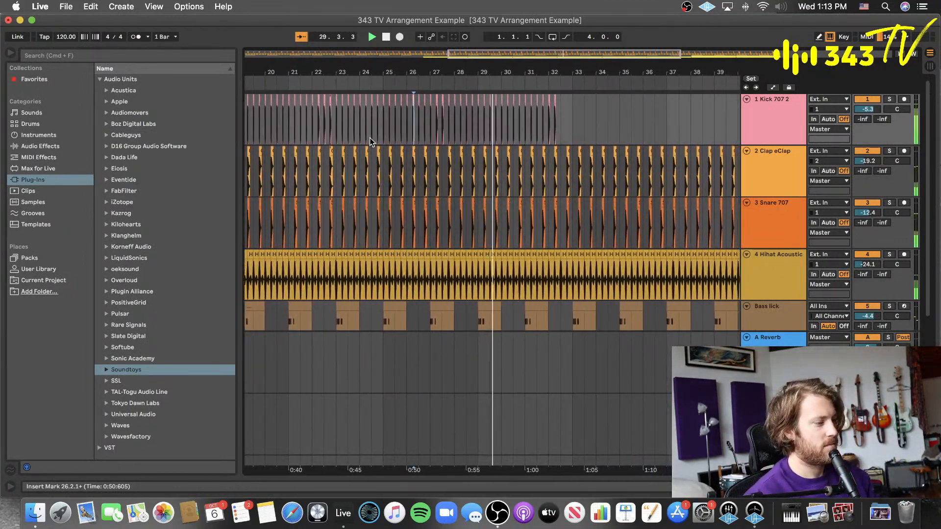
{"action": "scroll", "coordinate": [514, 149], "scroll_direction": "right", "scroll_amount": 4}
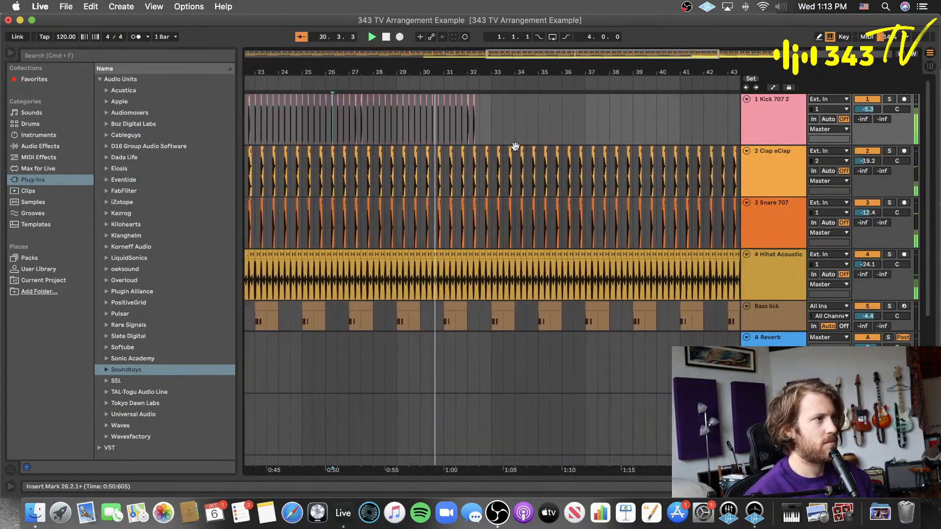
- Fold the return tracks, raise the Clap eClap track's A-Reverb send to -11.0 dB during playback, and stop playback
{"action": "left_click", "coordinate": [745, 337]}
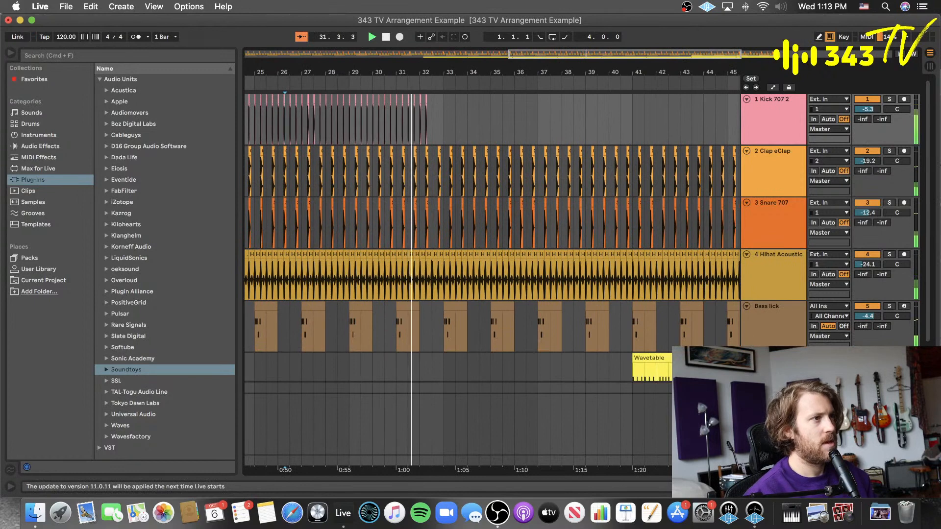
{"action": "left_click", "coordinate": [746, 399]}
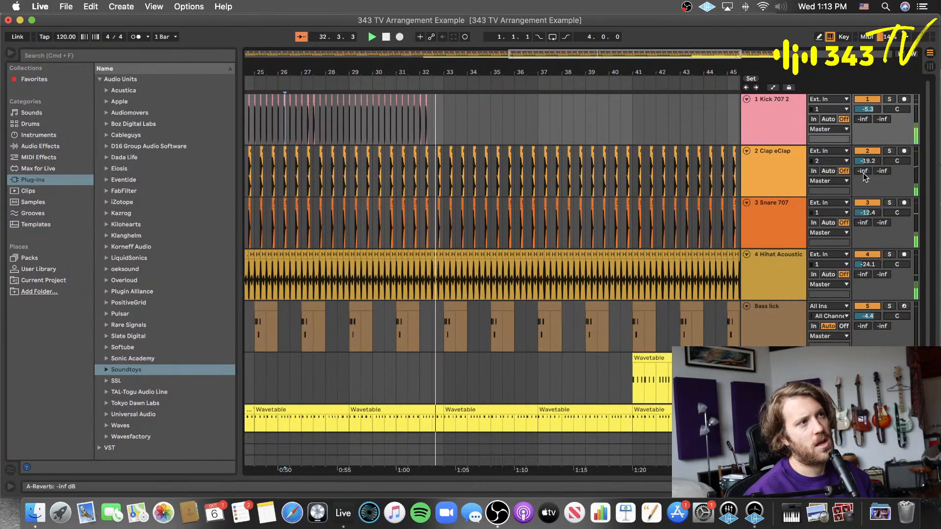
{"action": "left_click_drag", "start_coordinate": [863, 171], "coordinate": [862, 130]}
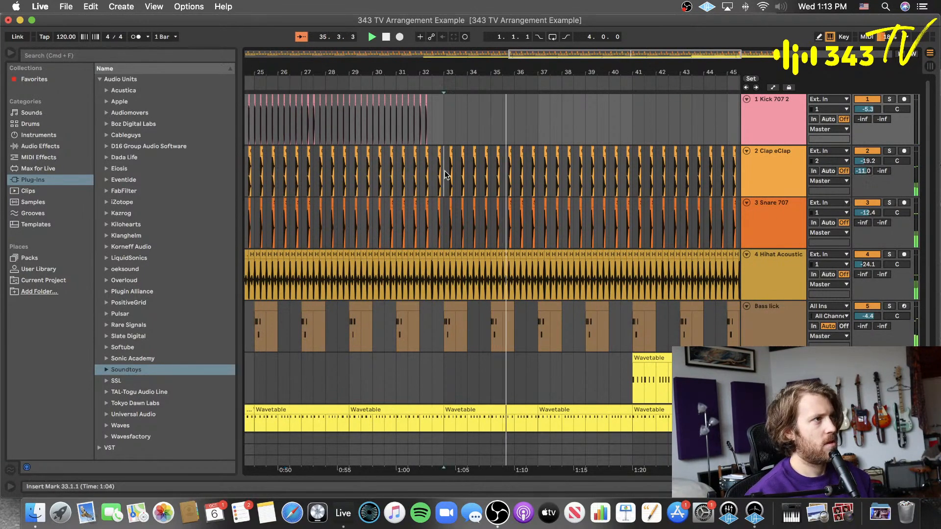
{"action": "key", "text": "space"}
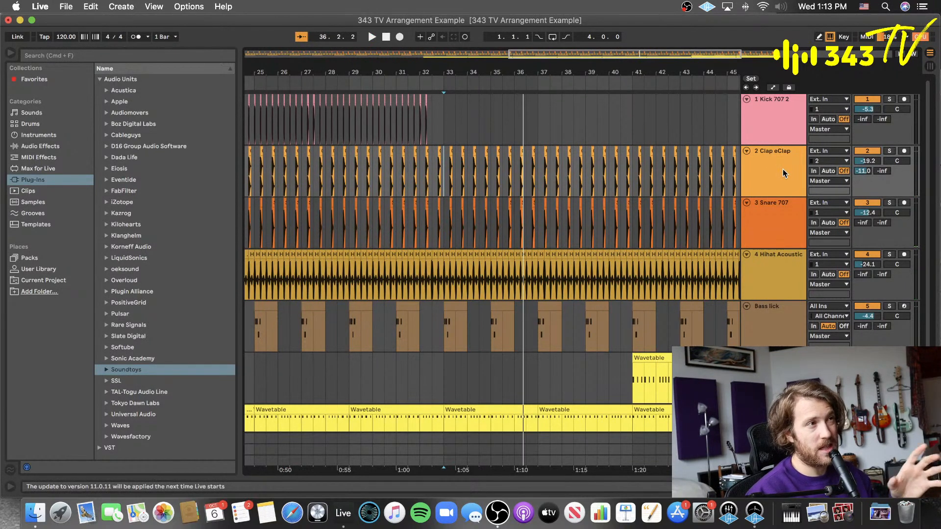
- Solo the Clap eClap track and play it from bar 33 to hear its reverb, then end the solo and deactivate the track
{"action": "left_click", "coordinate": [790, 227]}
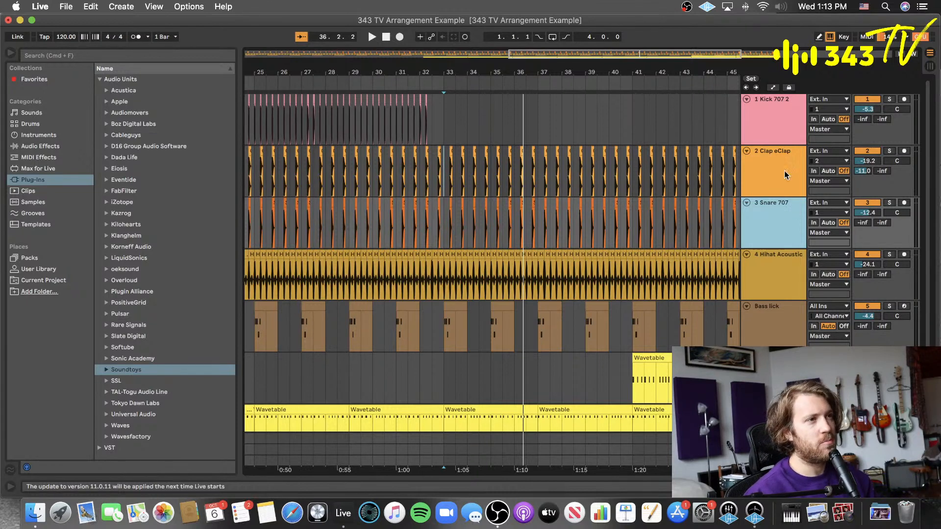
{"action": "left_click", "coordinate": [890, 152]}
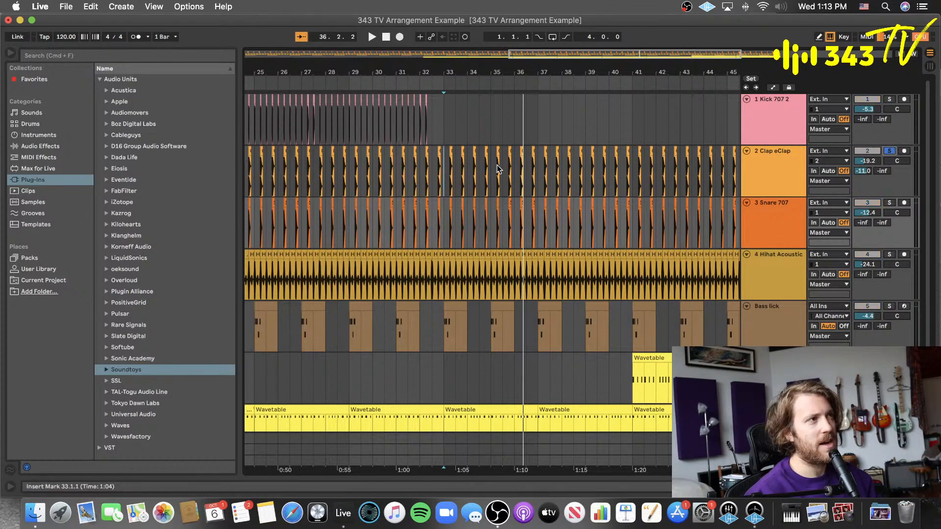
{"action": "key", "text": "space"}
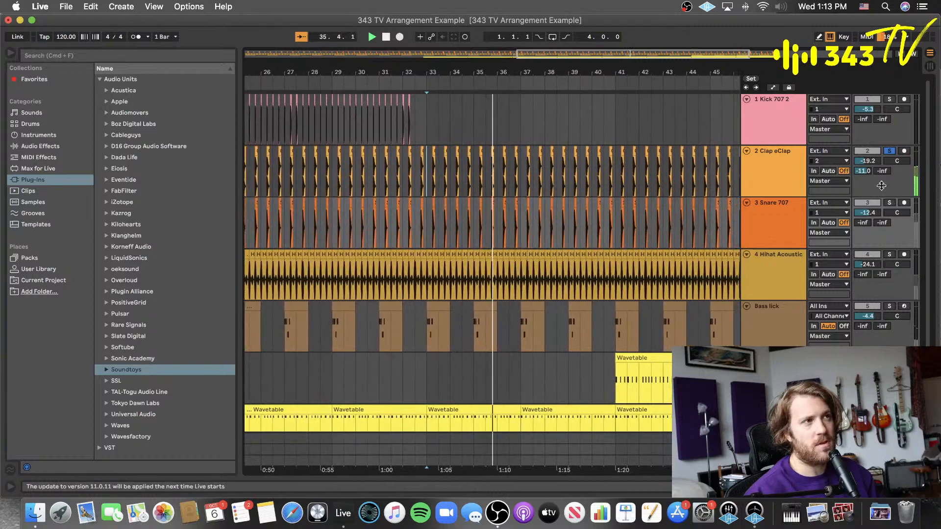
{"action": "left_click", "coordinate": [868, 152]}
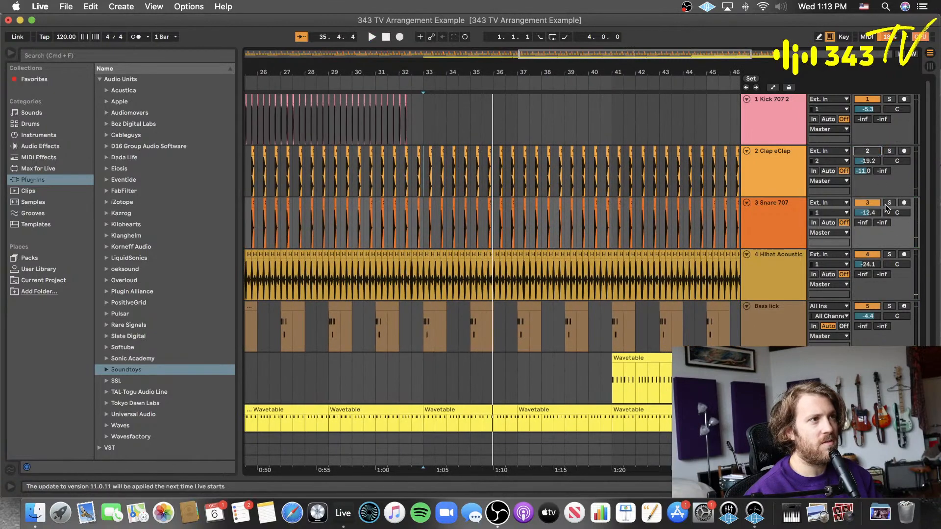
- Try adding A-Reverb send to the soloed Snare 707 track while playing from bar 33
{"action": "key", "text": "space"}
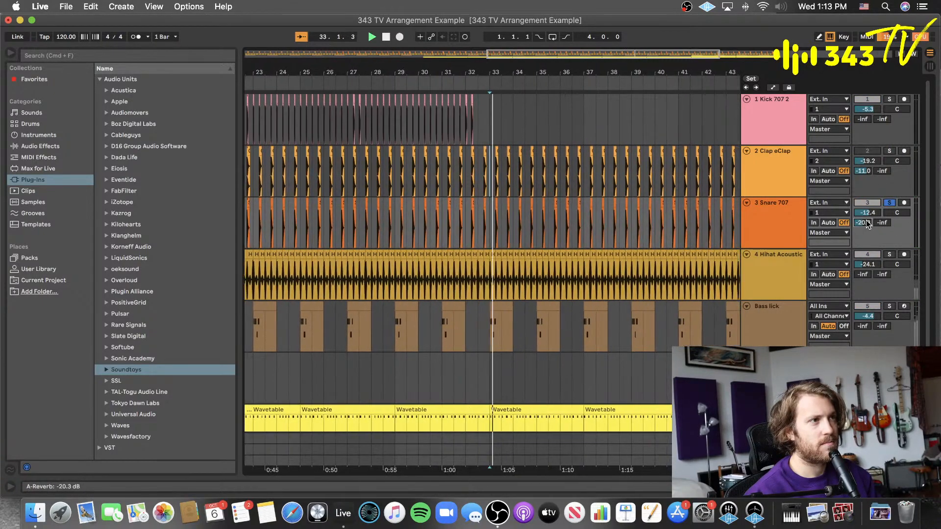
{"action": "left_click_drag", "start_coordinate": [863, 223], "coordinate": [862, 210]}
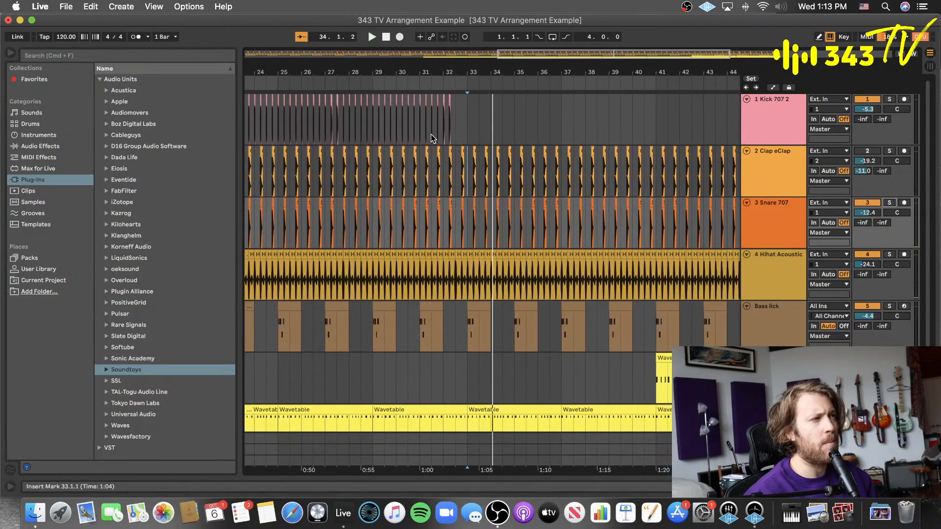
{"action": "key", "text": "space"}
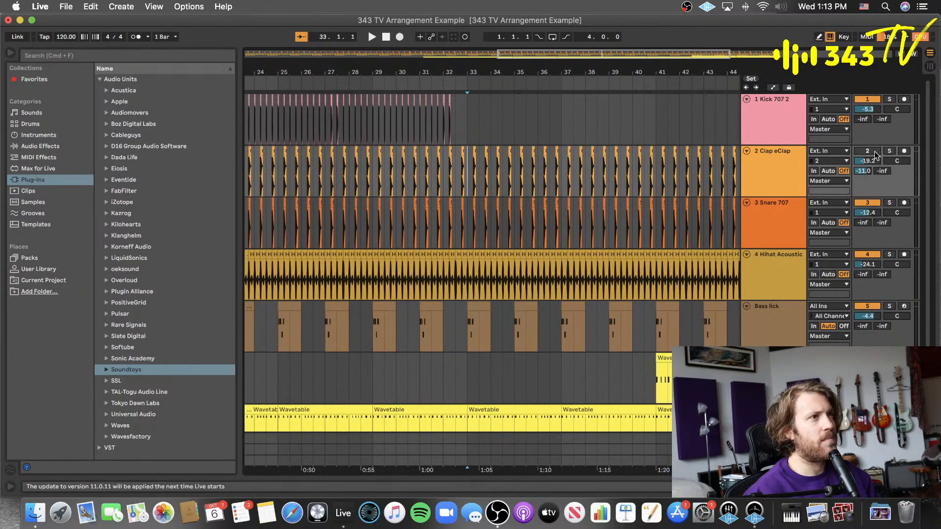
- Reactivate the Clap eClap track and automate its A-Reverb send to -11.0 dB in bars 33 to 40 and -inf dB elsewhere
{"action": "left_click_drag", "start_coordinate": [866, 173], "coordinate": [866, 172]}
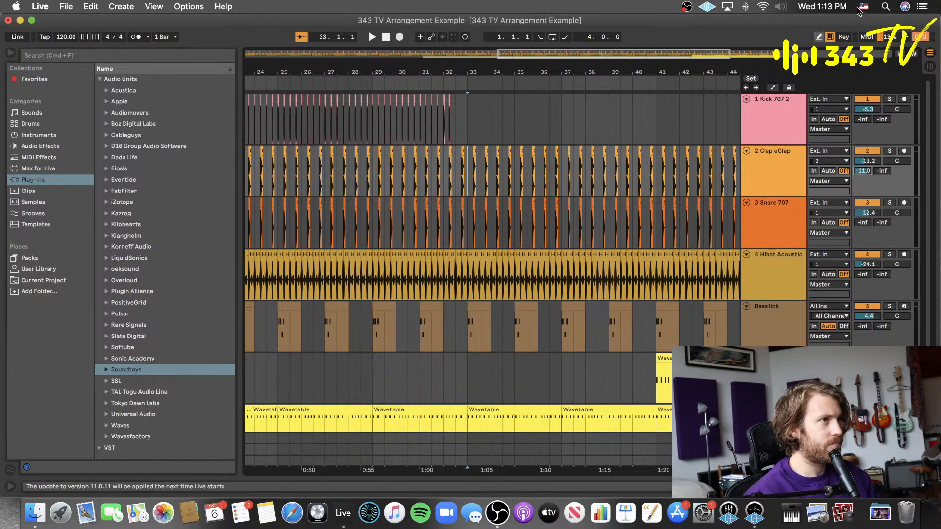
{"action": "key", "text": "a"}
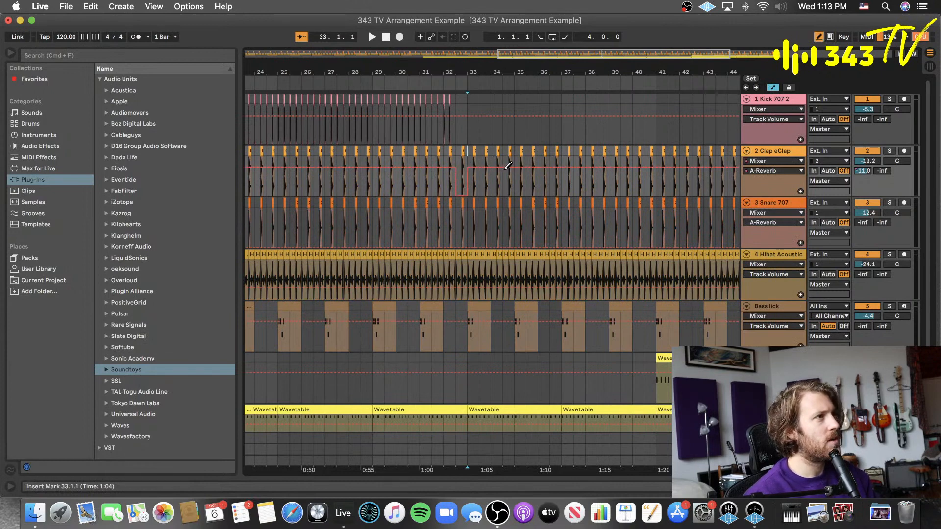
{"action": "scroll", "coordinate": [508, 166], "scroll_direction": "right", "scroll_amount": 5}
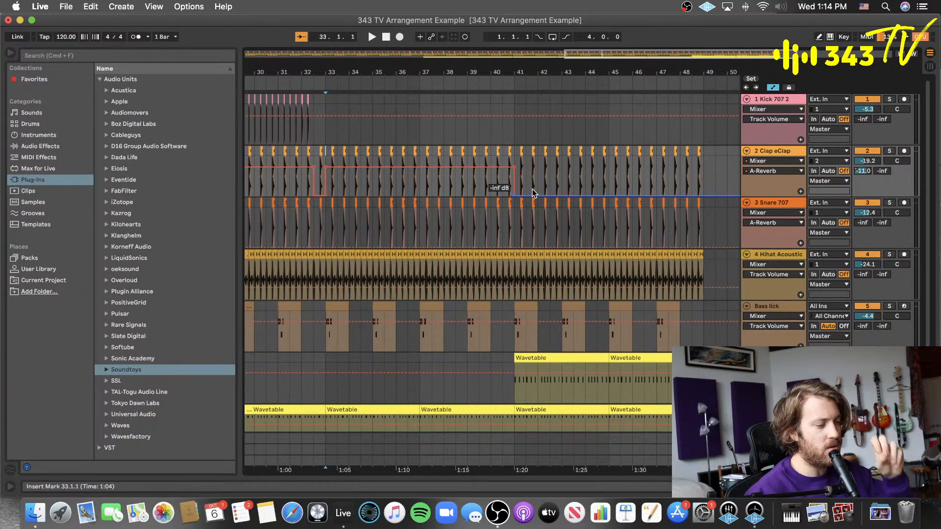
{"action": "scroll", "coordinate": [526, 167], "scroll_direction": "left", "scroll_amount": 3}
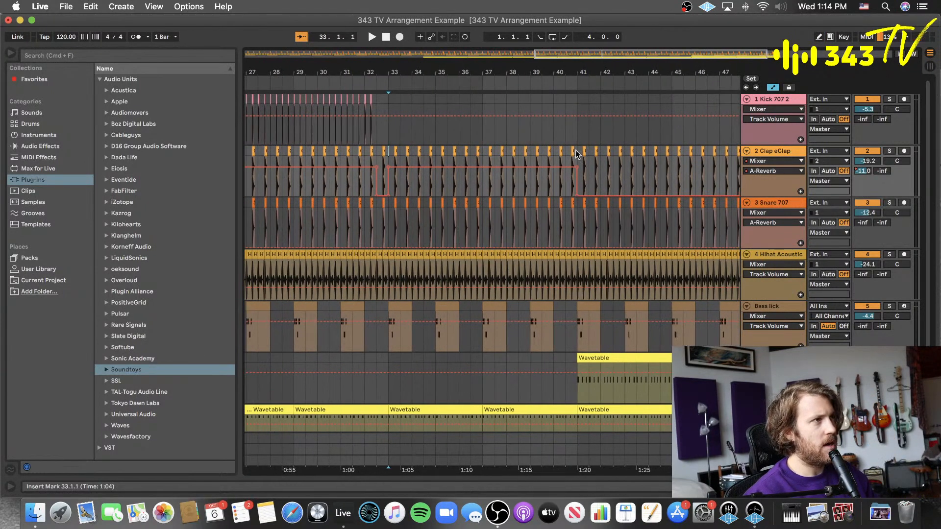
{"action": "left_click_drag", "start_coordinate": [375, 168], "coordinate": [378, 183]}
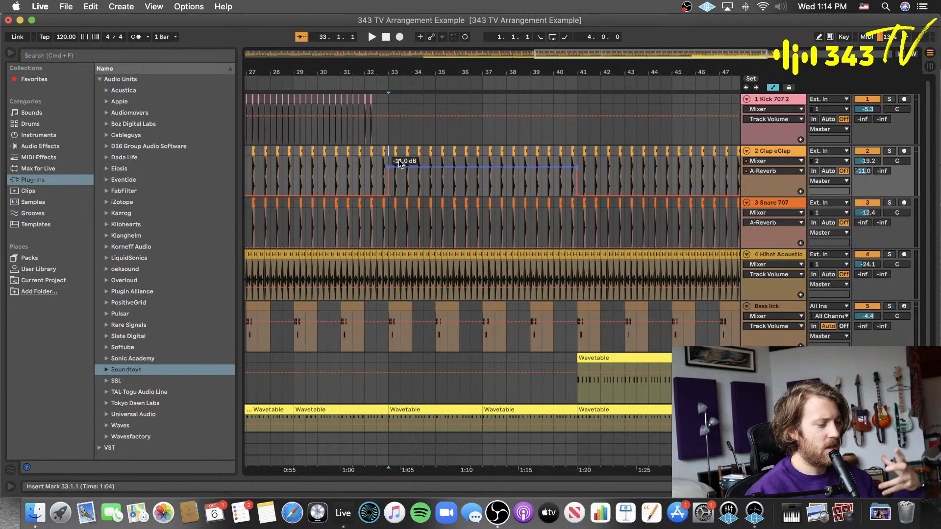
- Review the clap's A-Reverb send automation along the timeline and play the transition into bar 33
{"action": "scroll", "coordinate": [601, 150], "scroll_direction": "right", "scroll_amount": 4}
{"action": "scroll", "coordinate": [623, 139], "scroll_direction": "right", "scroll_amount": 1}
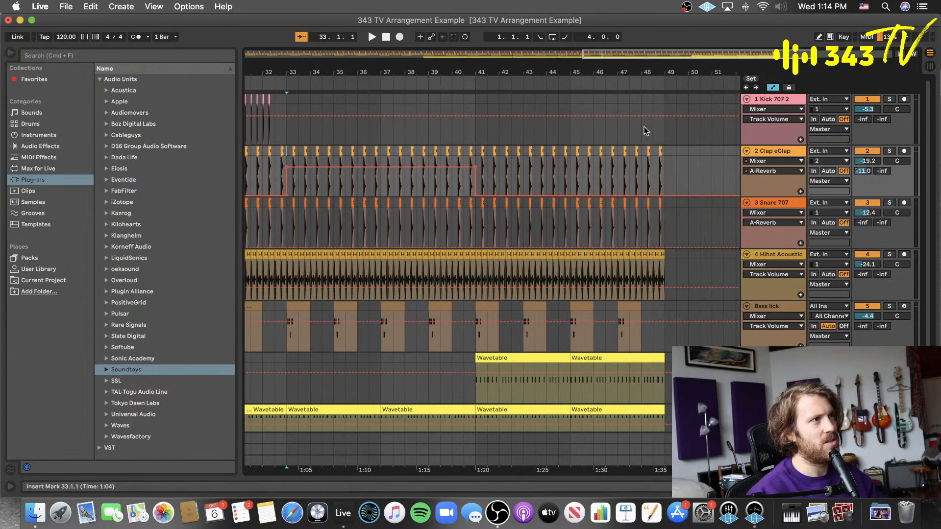
{"action": "scroll", "coordinate": [580, 131], "scroll_direction": "left", "scroll_amount": 20}
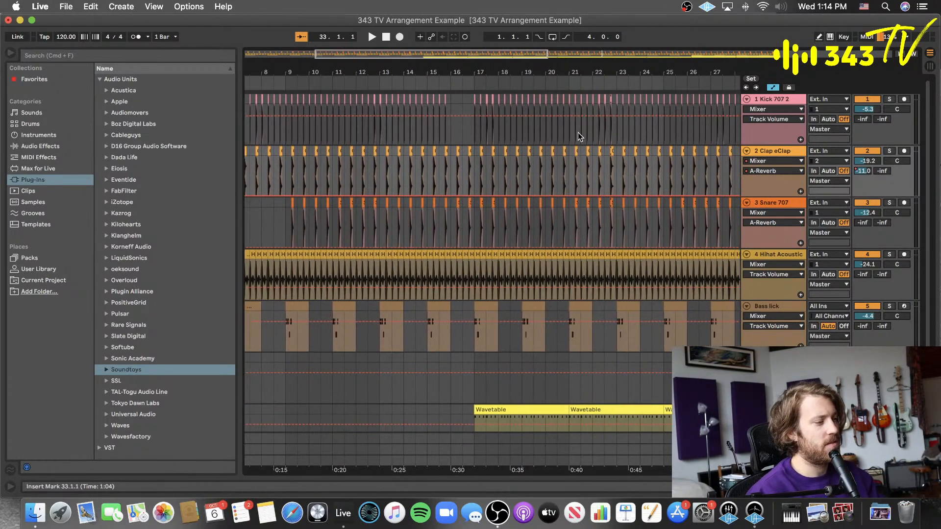
{"action": "scroll", "coordinate": [474, 111], "scroll_direction": "right", "scroll_amount": 13}
{"action": "left_click", "coordinate": [496, 85]}
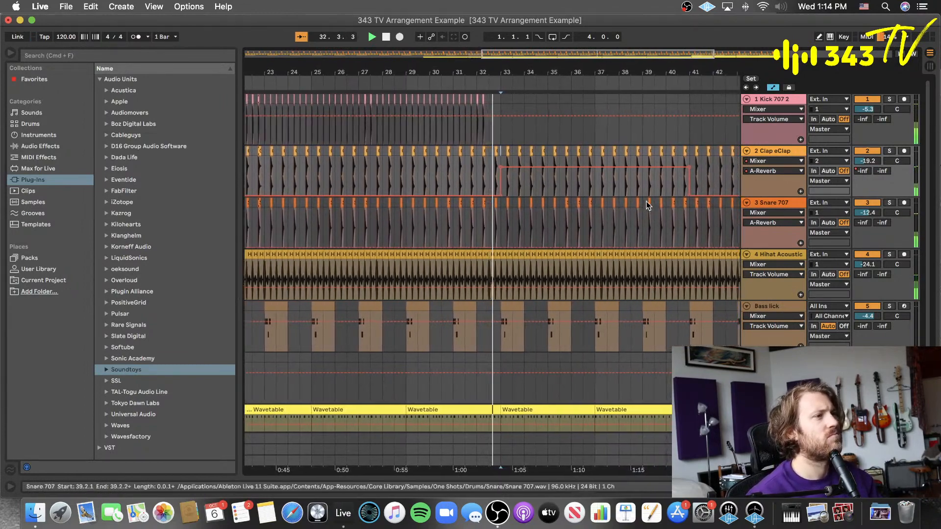
- Display the Bass lick track's A-Reverb send automation and draw a half-bar block of about -3 dB at bar 37
{"action": "scroll", "coordinate": [635, 193], "scroll_direction": "right", "scroll_amount": 4}
{"action": "scroll", "coordinate": [637, 196], "scroll_direction": "down", "scroll_amount": 2}
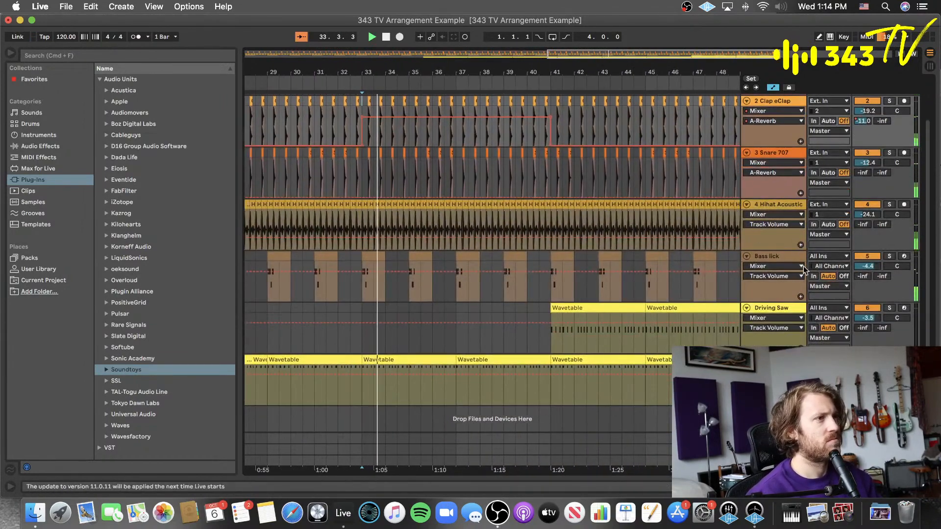
{"action": "left_click", "coordinate": [866, 280]}
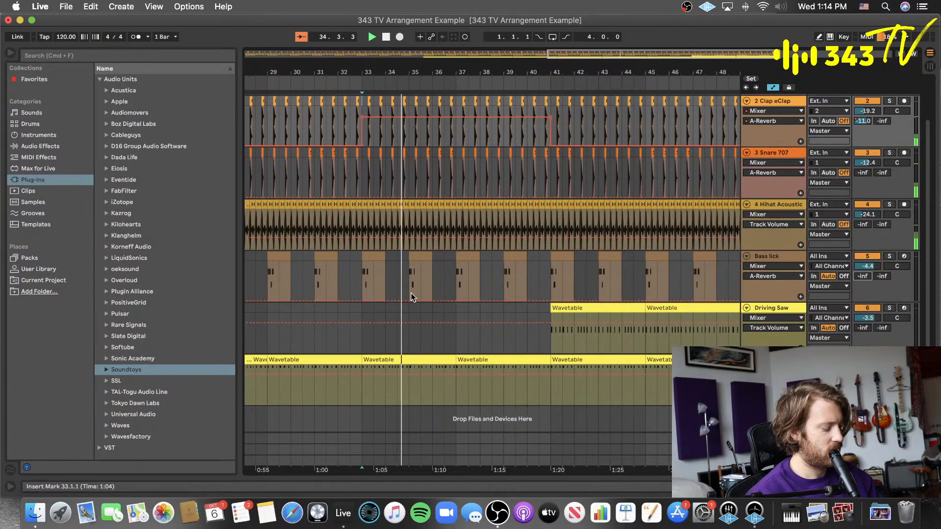
{"action": "key", "text": "b"}
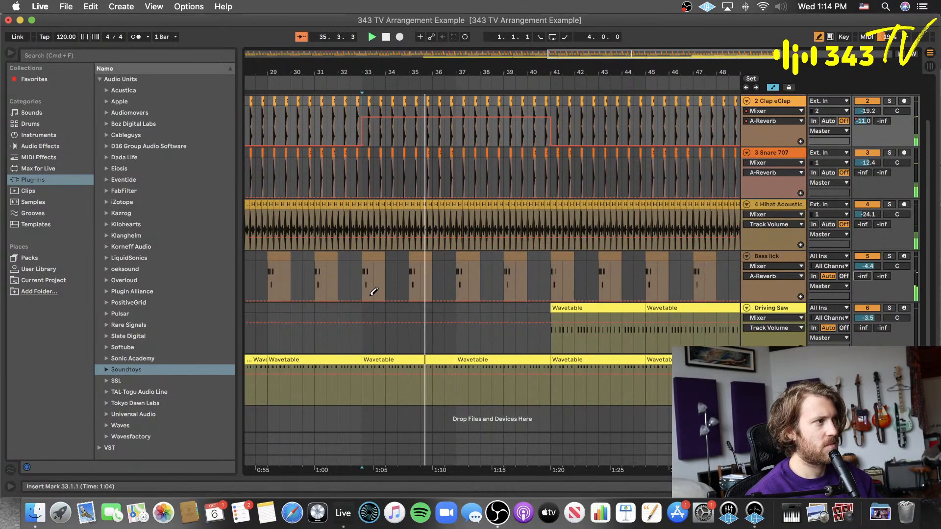
{"action": "left_click", "coordinate": [462, 277]}
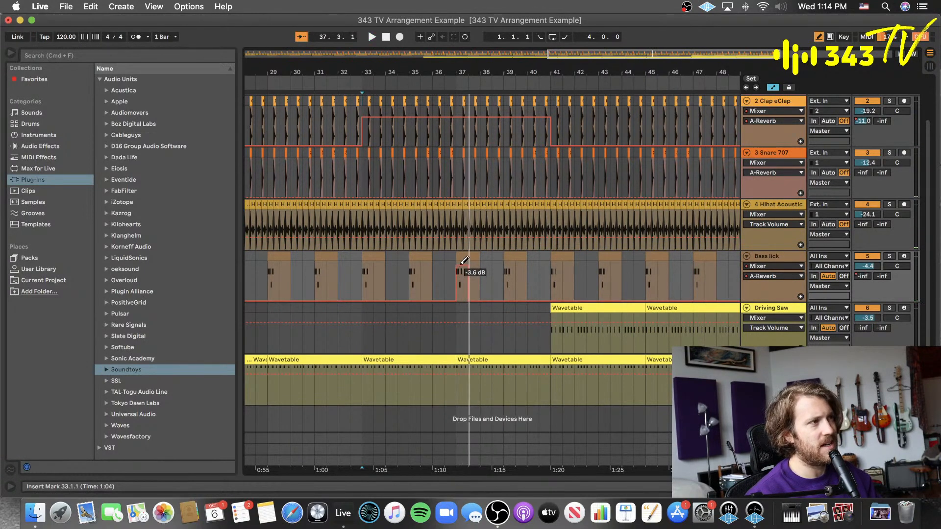
{"action": "left_click", "coordinate": [451, 280]}
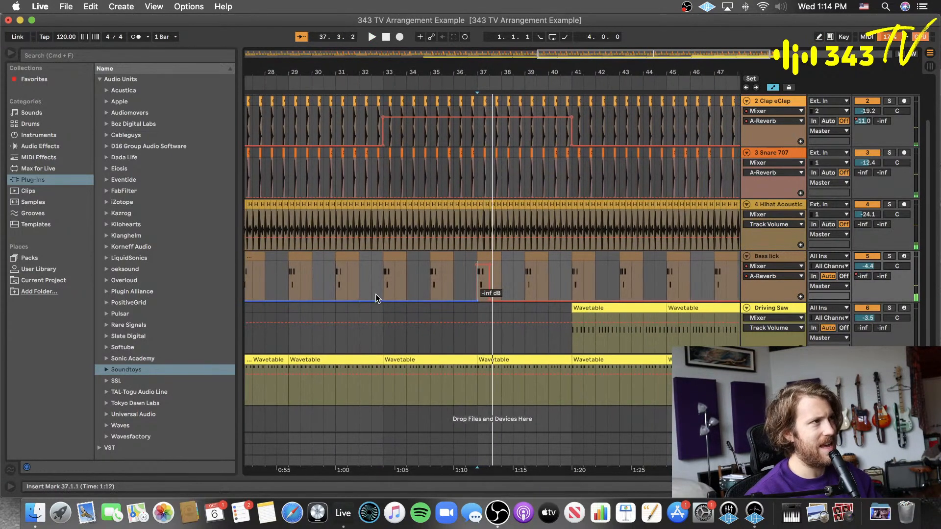
- Stretch the Bass lick's A-Reverb send block across bars 33 to 40 at -3.0 dB and play it
{"action": "key", "text": "b"}
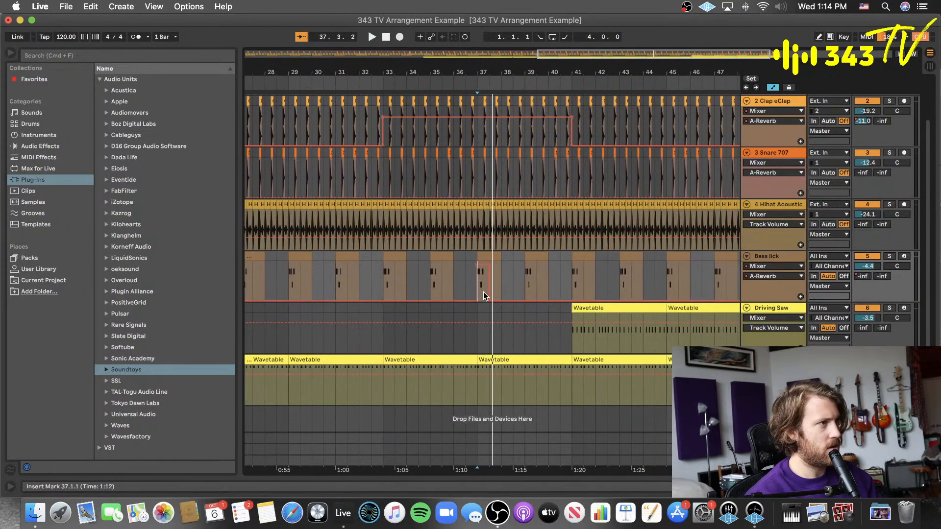
{"action": "left_click_drag", "start_coordinate": [477, 298], "coordinate": [384, 300]}
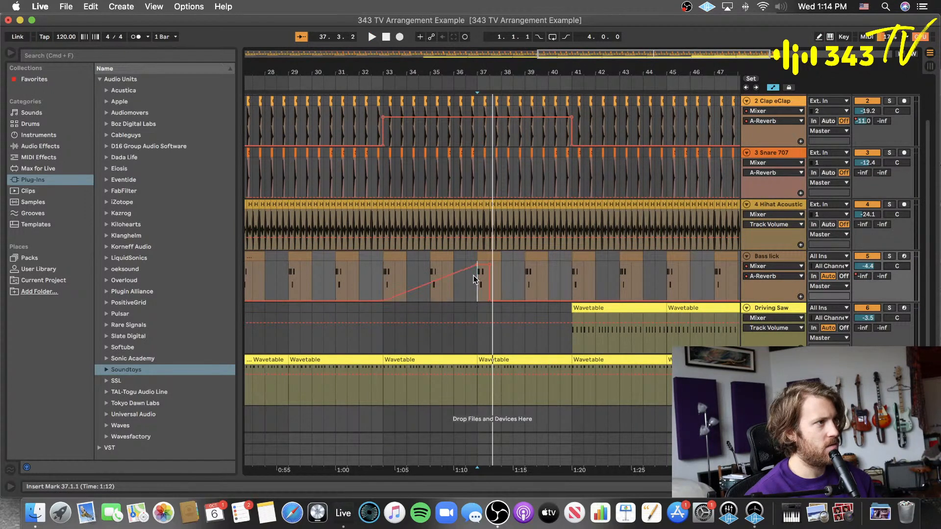
{"action": "left_click_drag", "start_coordinate": [476, 264], "coordinate": [384, 266]}
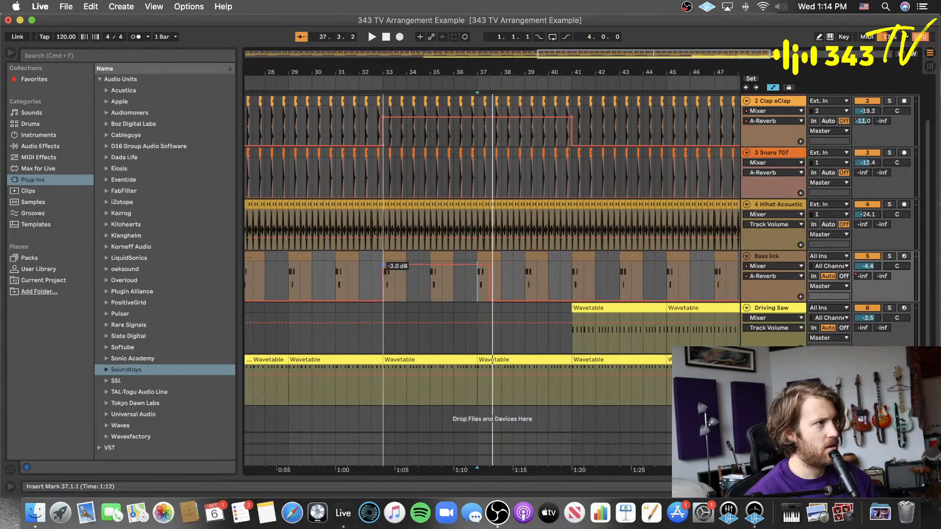
{"action": "left_click_drag", "start_coordinate": [489, 299], "coordinate": [572, 299]}
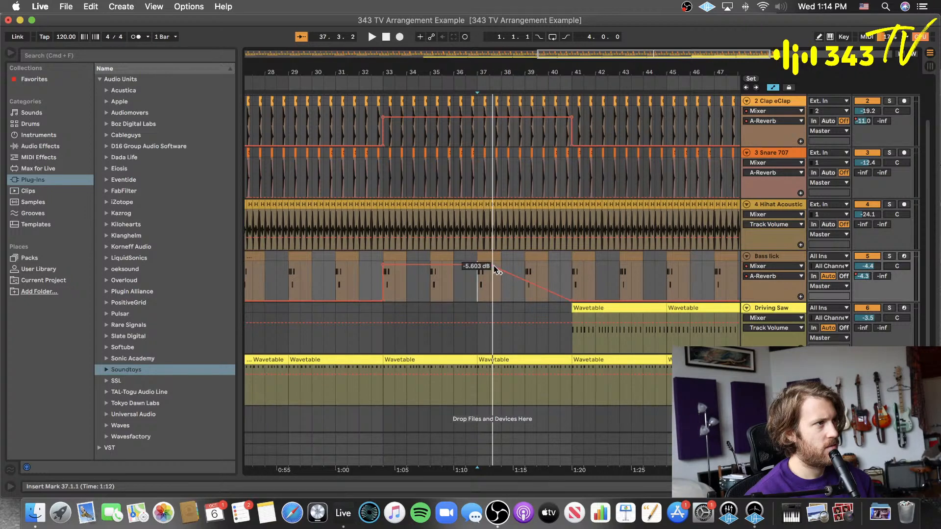
{"action": "left_click_drag", "start_coordinate": [490, 266], "coordinate": [572, 266]}
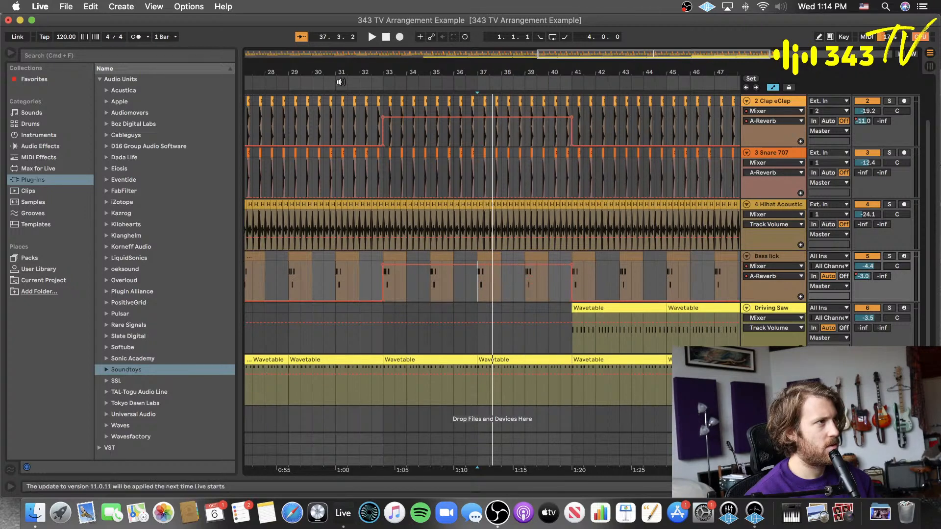
{"action": "key", "text": "space"}
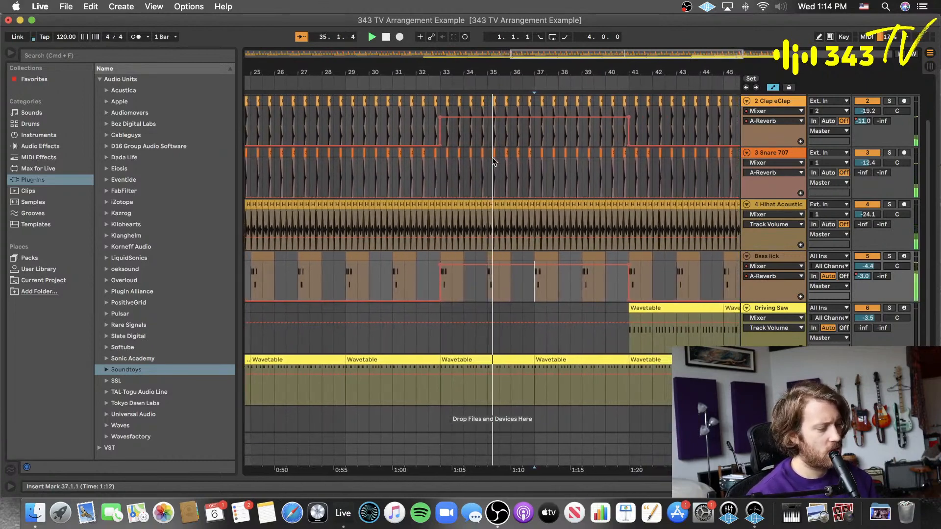
- Automate the Snare 707 track's A-Reverb send to about -8.5 dB across bars 37 to 40
{"action": "scroll", "coordinate": [571, 186], "scroll_direction": "up", "scroll_amount": 2}
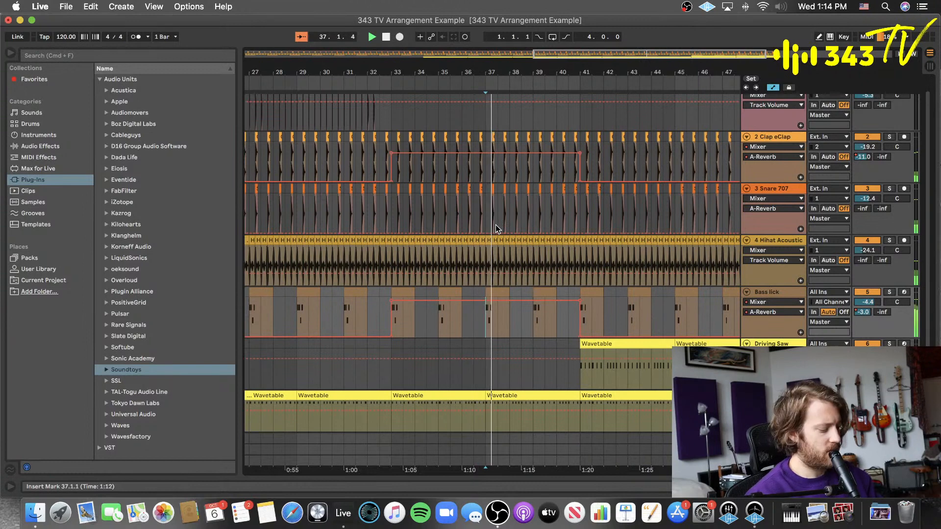
{"action": "key", "text": "b"}
{"action": "left_click_drag", "start_coordinate": [496, 225], "coordinate": [496, 203]}
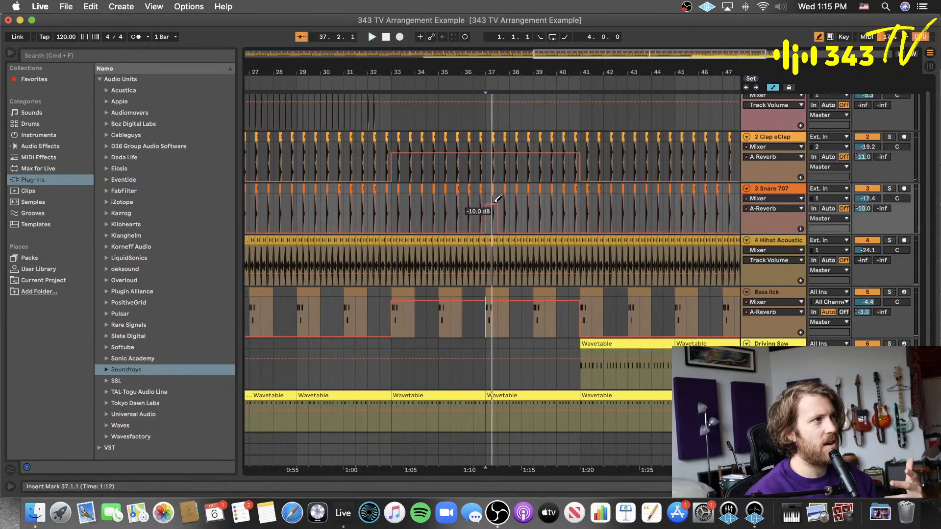
{"action": "left_click", "coordinate": [497, 231]}
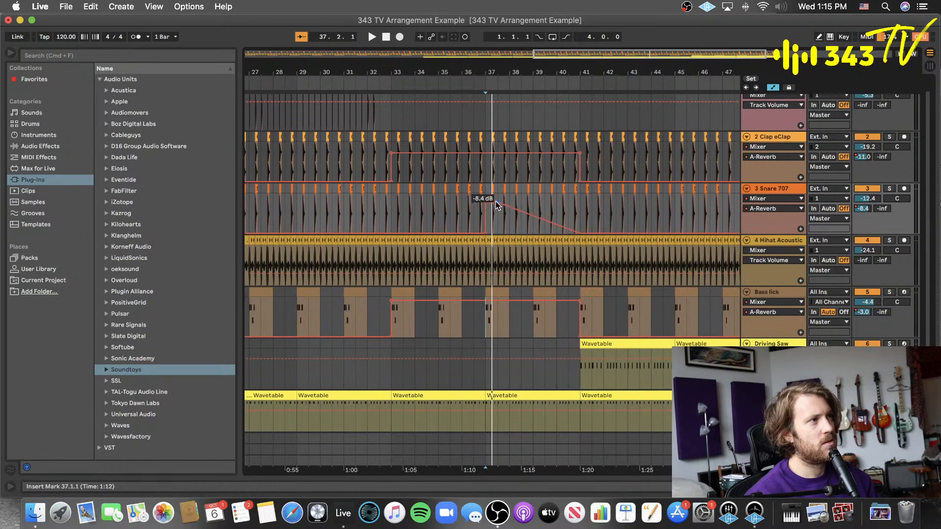
{"action": "left_click_drag", "start_coordinate": [496, 205], "coordinate": [580, 202]}
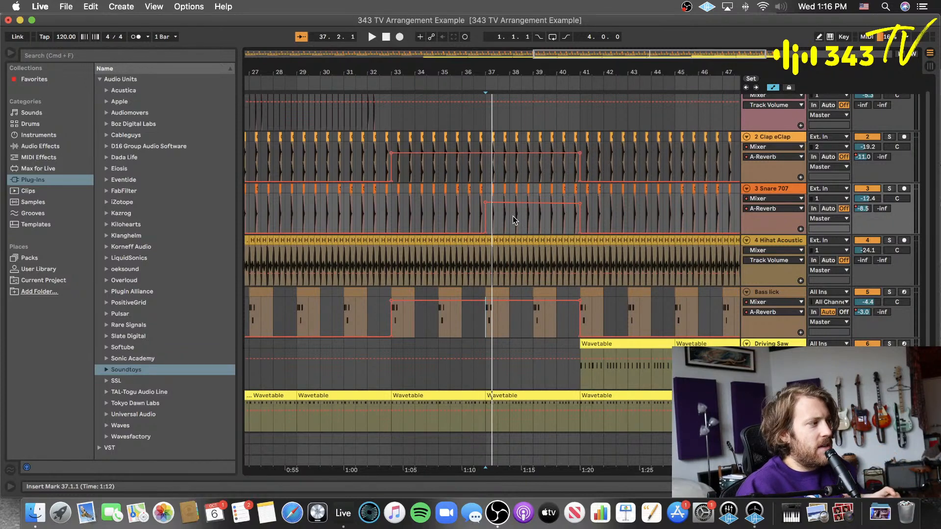
- Play from bar 33 and slightly raise the Snare 707's A-Reverb send across bars 37 to 40
{"action": "left_click", "coordinate": [397, 124]}
{"action": "key", "text": "space"}
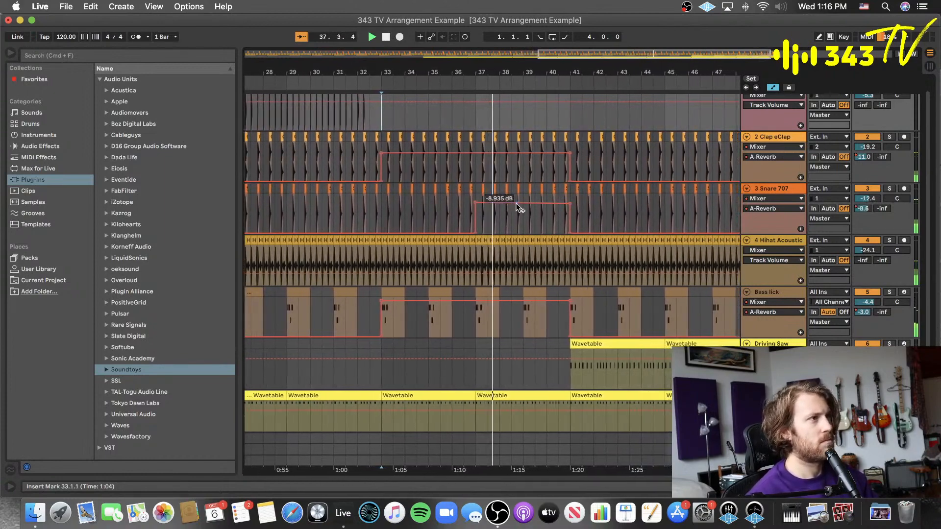
{"action": "left_click_drag", "start_coordinate": [516, 204], "coordinate": [549, 201]}
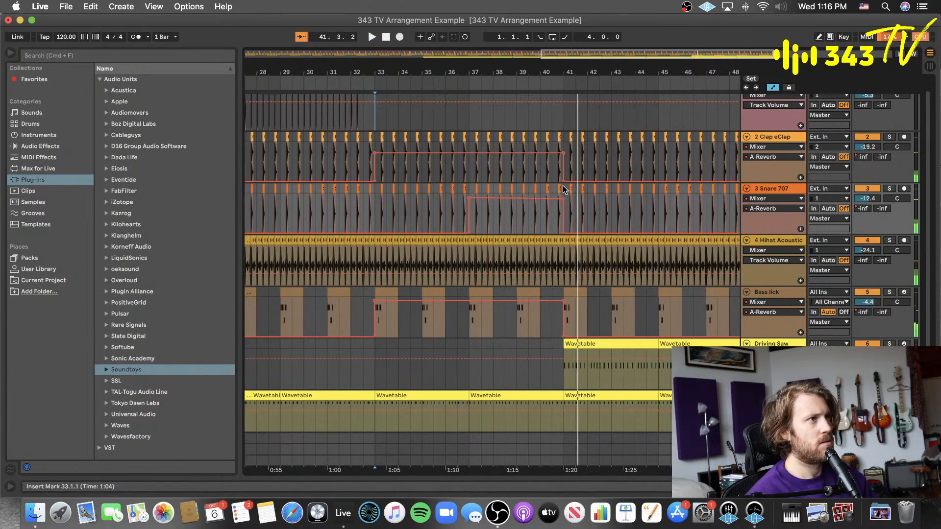
- Copy the four-bar kick pattern at bar 25 to bar 41 and duplicate it once to fill bars 41 to 48
{"action": "key", "text": "a"}
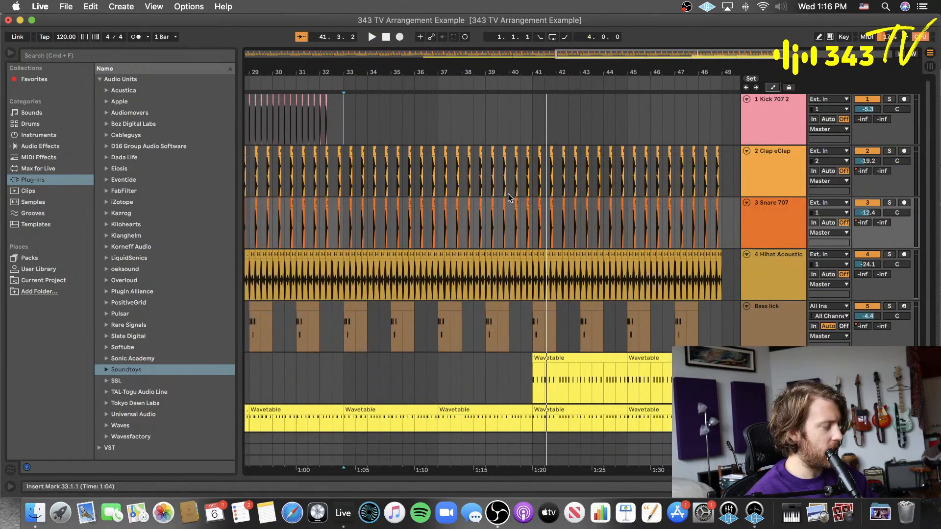
{"action": "scroll", "coordinate": [334, 128], "scroll_direction": "left", "scroll_amount": 6}
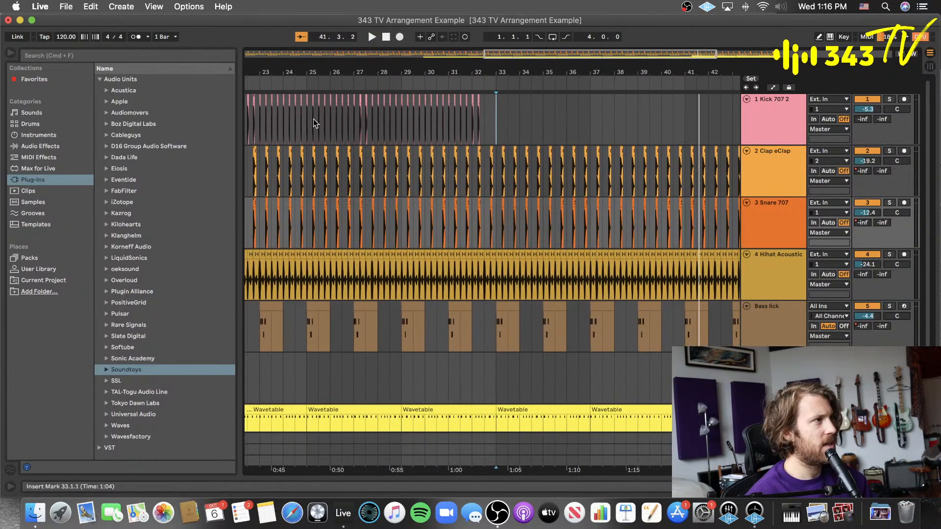
{"action": "left_click", "coordinate": [314, 121]}
{"action": "left_click_drag", "start_coordinate": [314, 122], "coordinate": [409, 138]}
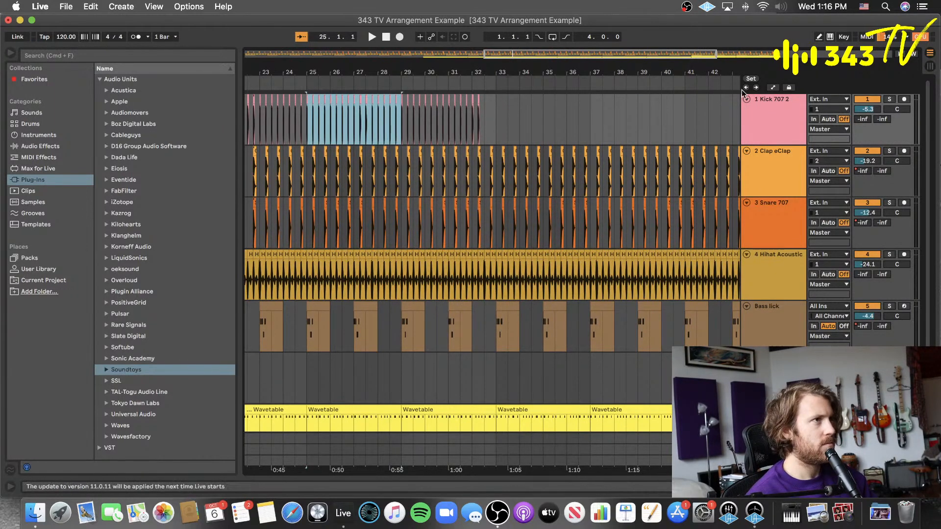
{"action": "left_click", "coordinate": [686, 119]}
{"action": "key", "text": "super+v"}
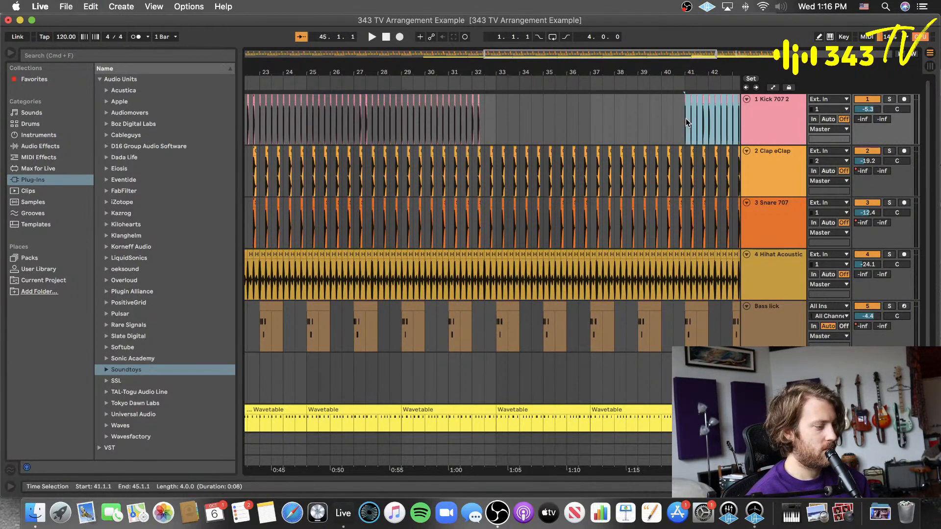
{"action": "key", "text": "super+d"}
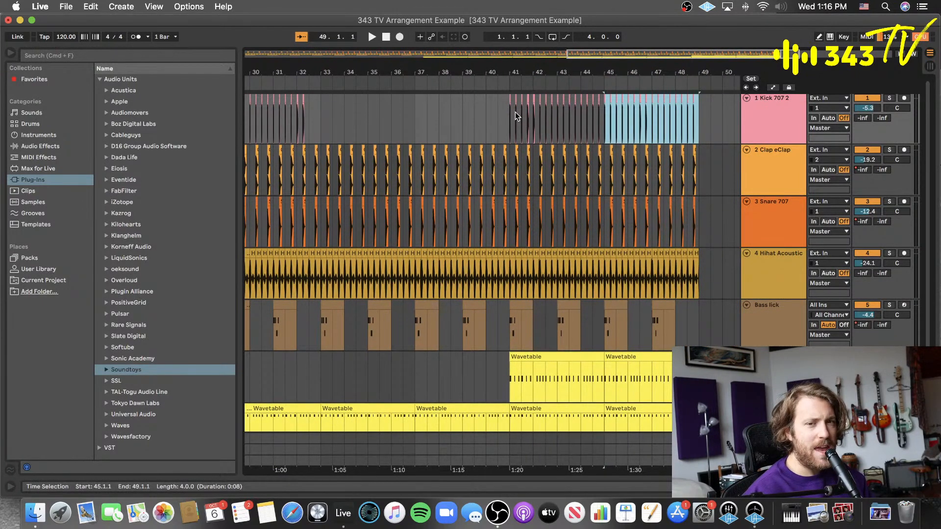
- Display the reverb send automation and play the breakdown from bar 33
{"action": "scroll", "coordinate": [474, 123], "scroll_direction": "down", "scroll_amount": 2}
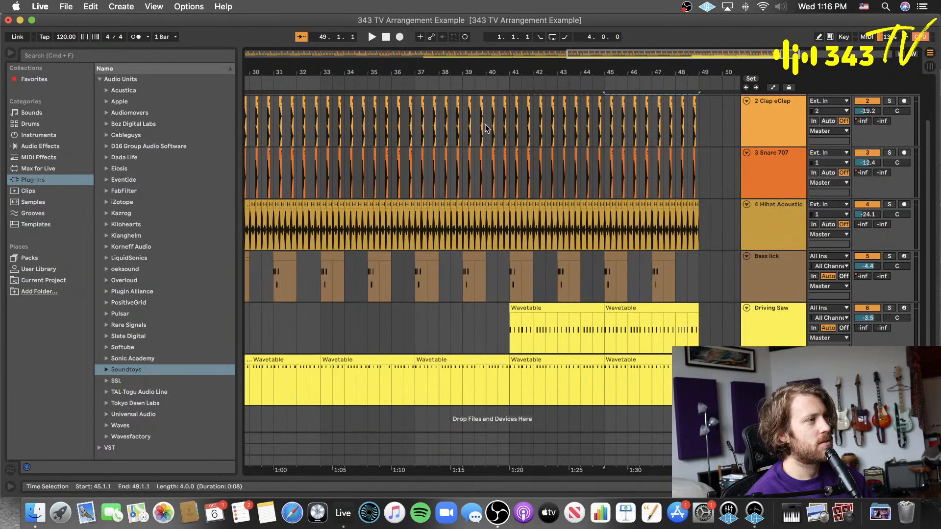
{"action": "key", "text": "a"}
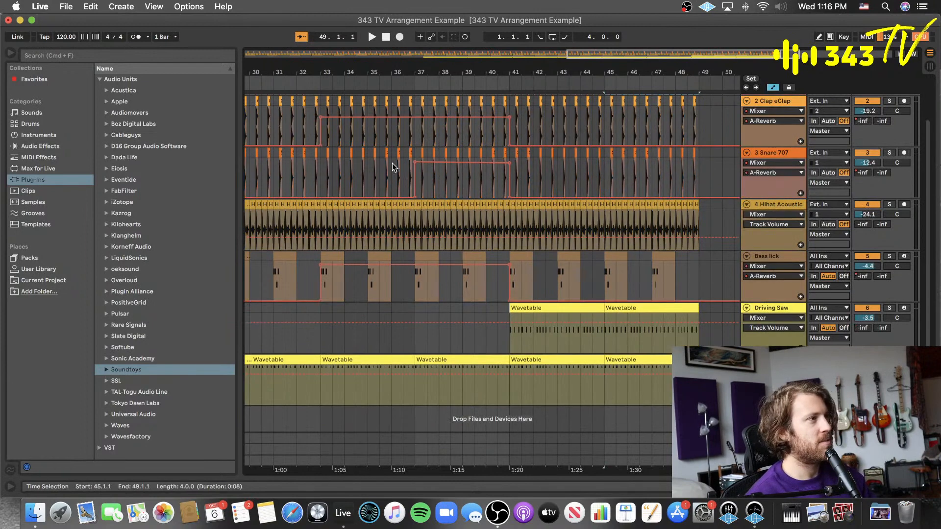
{"action": "left_click", "coordinate": [319, 178]}
{"action": "key", "text": "space"}
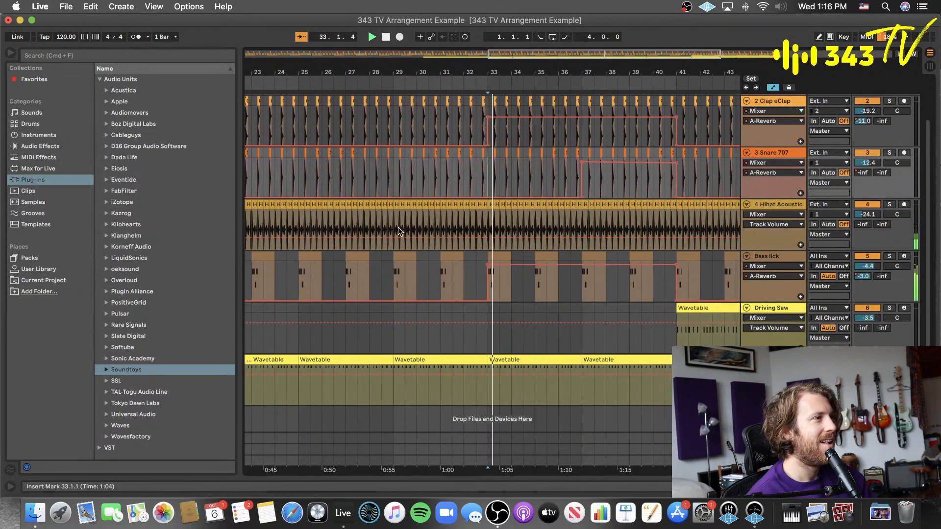
- Deactivate the clap, snare and hihat clips on beat 40.4, just before the kick re-enters at bar 41
{"action": "key", "text": "a"}
{"action": "left_click", "coordinate": [595, 228]}
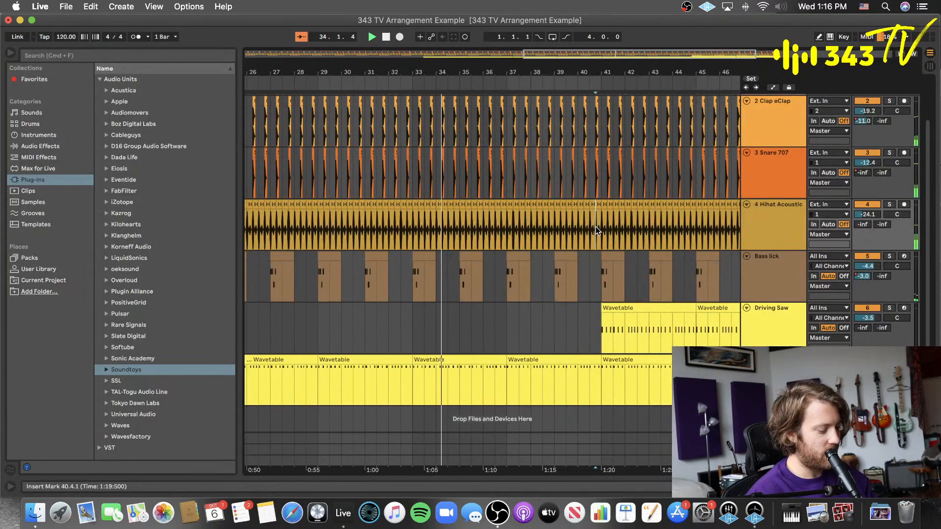
{"action": "key", "text": "plus"}
{"action": "key", "text": "plus"}
{"action": "key", "text": "plus"}
{"action": "scroll", "coordinate": [609, 196], "scroll_direction": "up", "scroll_amount": 3}
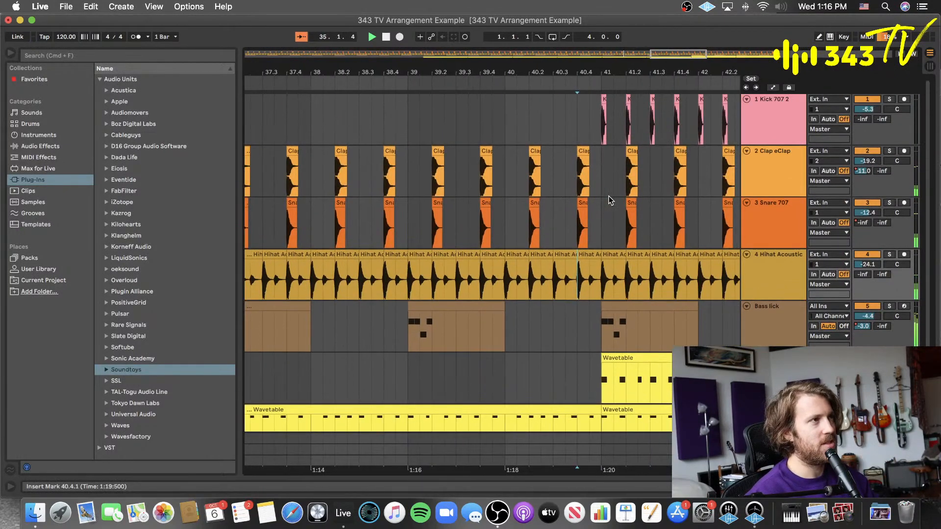
{"action": "left_click_drag", "start_coordinate": [609, 176], "coordinate": [575, 221]}
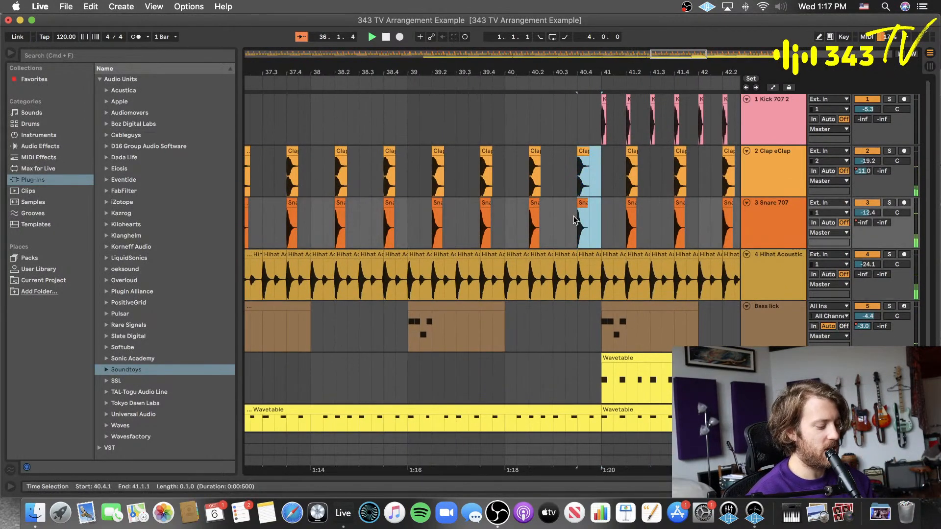
{"action": "left_click", "coordinate": [590, 255]}
{"action": "key", "text": "0"}
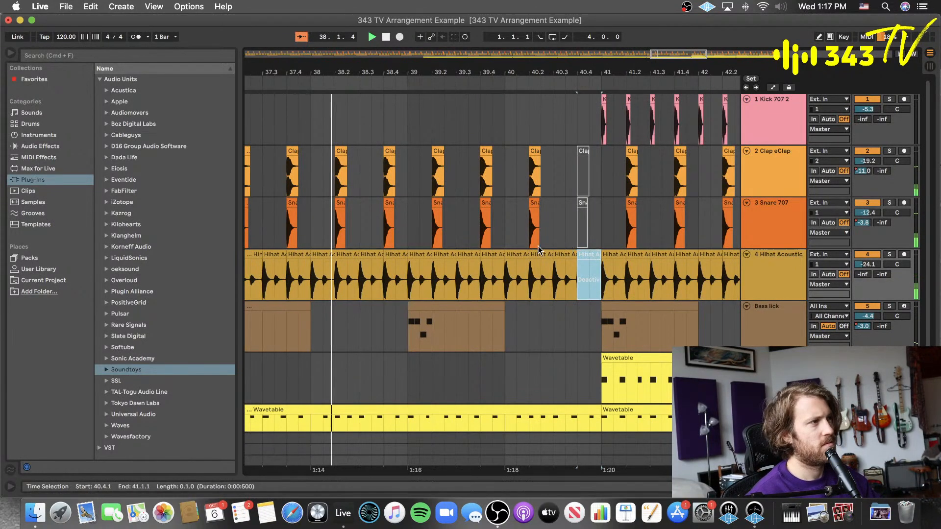
- Deactivate the clap and snare hits between 40.1 and 40.3 and the hihat clip at 40.3
{"action": "left_click_drag", "start_coordinate": [563, 167], "coordinate": [507, 216]}
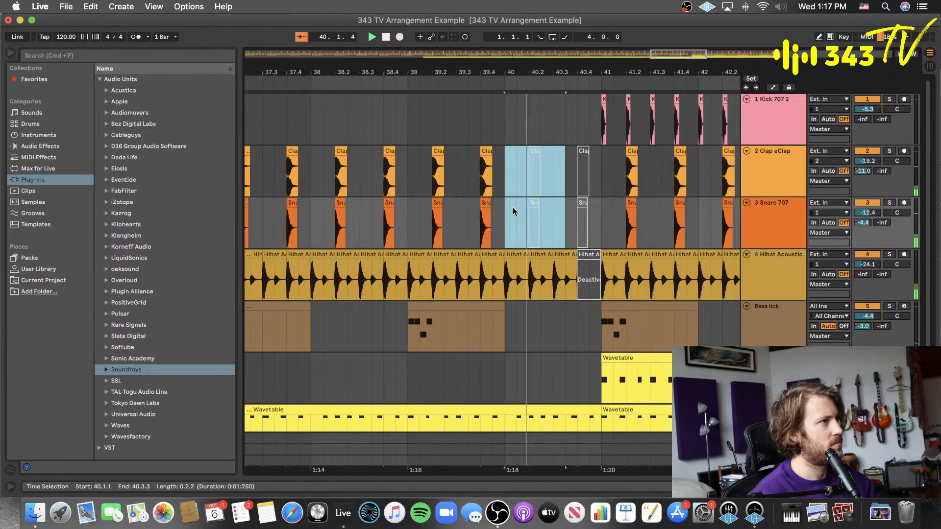
{"action": "key", "text": "0"}
{"action": "left_click", "coordinate": [560, 256]}
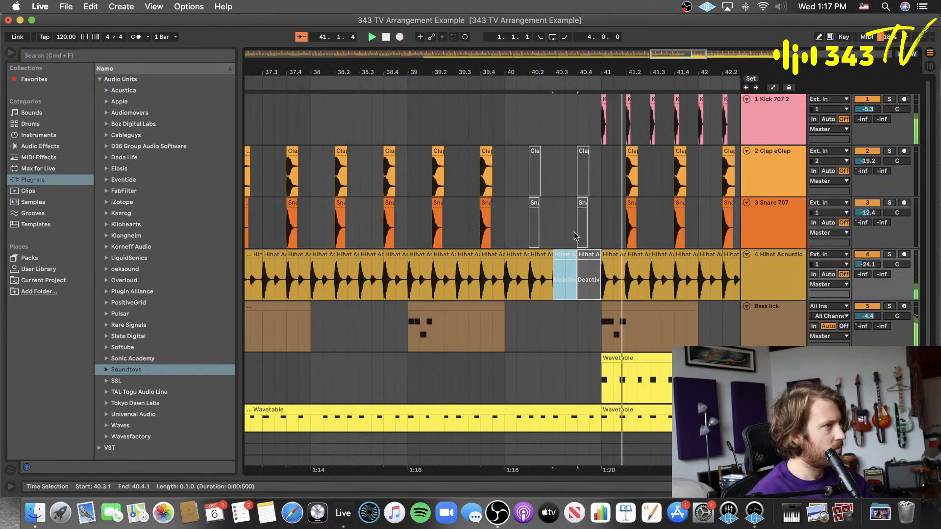
- Raise the Driving Saw track's volume to -2.3 dB and check its part against the whole arrangement
{"action": "left_click", "coordinate": [578, 350]}
{"action": "key", "text": "minus"}
{"action": "key", "text": "minus"}
{"action": "key", "text": "minus"}
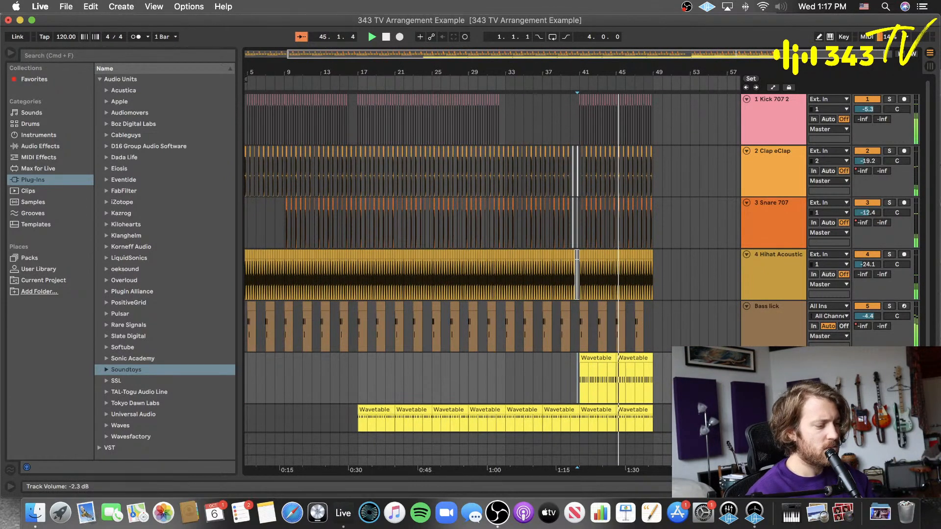
{"action": "scroll", "coordinate": [598, 319], "scroll_direction": "down", "scroll_amount": 2}
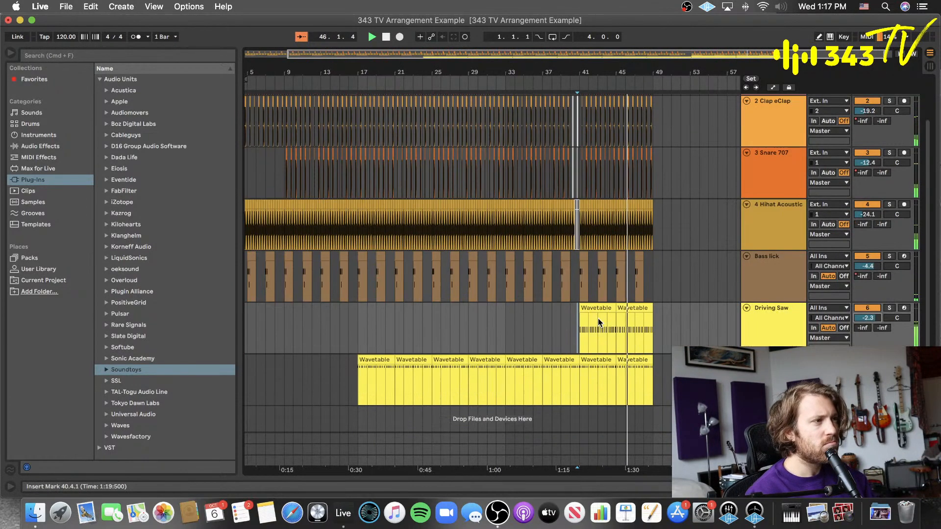
{"action": "scroll", "coordinate": [633, 298], "scroll_direction": "up", "scroll_amount": 2}
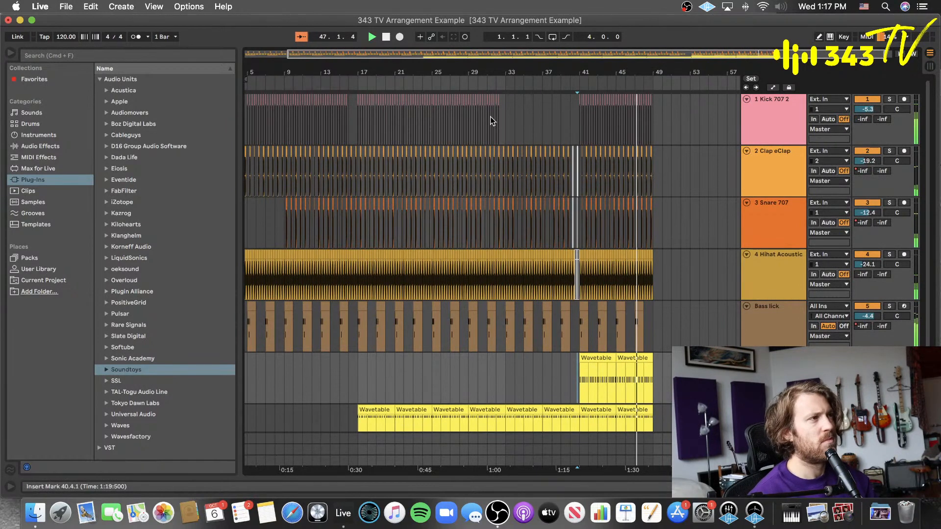
- Restart playback from bar 33 to hear the breakdown and the drum gap before bar 41
{"action": "key", "text": "space"}
{"action": "left_click", "coordinate": [504, 116]}
{"action": "key", "text": "space"}
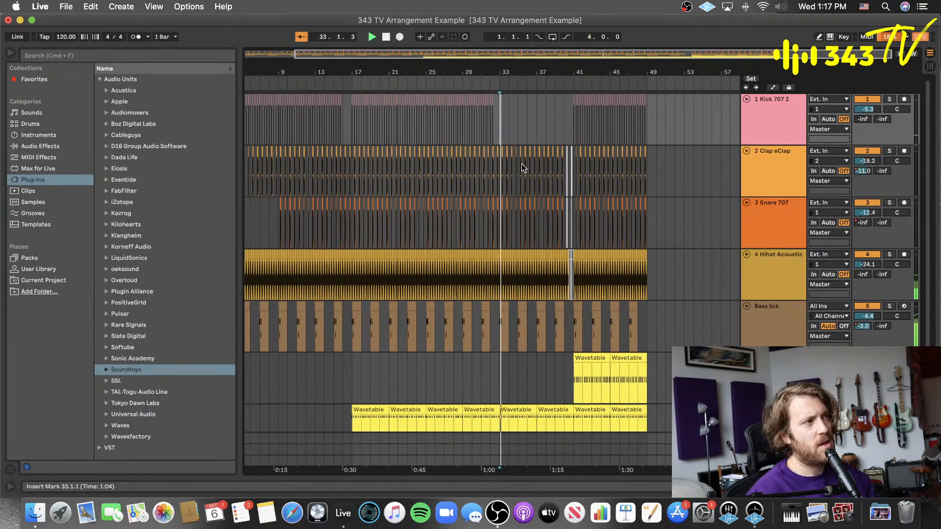
- Stop playback after hearing the kick's return at bar 41 and deactivate the hihat clip on beat 40.2
{"action": "scroll", "coordinate": [539, 373], "scroll_direction": "down", "scroll_amount": 2}
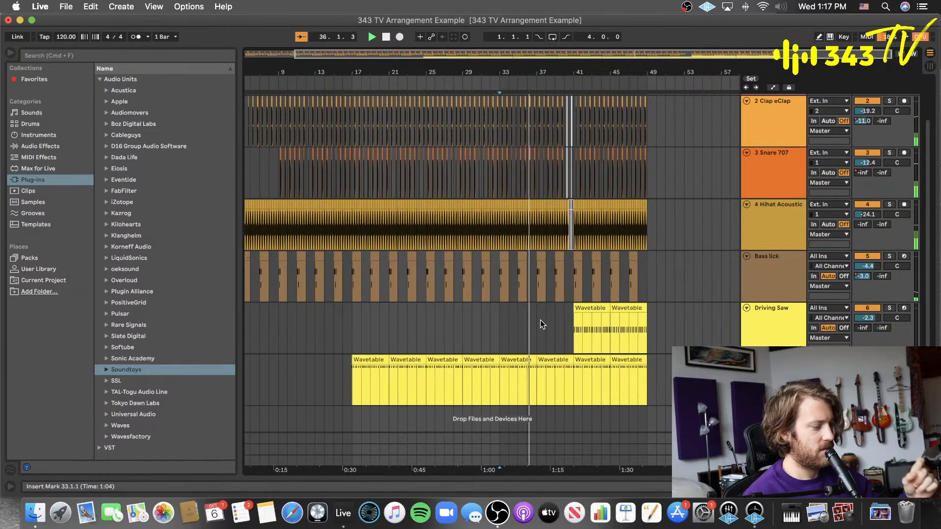
{"action": "scroll", "coordinate": [632, 137], "scroll_direction": "up", "scroll_amount": 2}
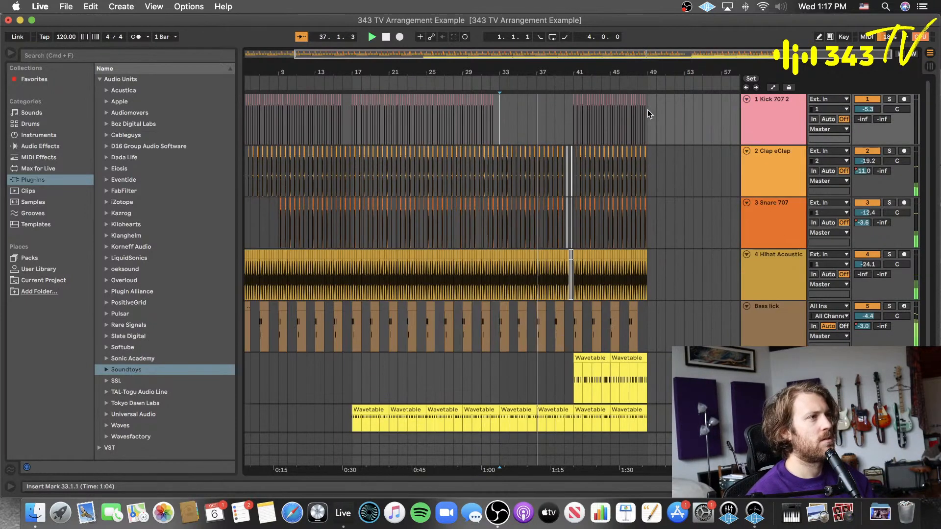
{"action": "left_click_drag", "start_coordinate": [648, 110], "coordinate": [570, 136]}
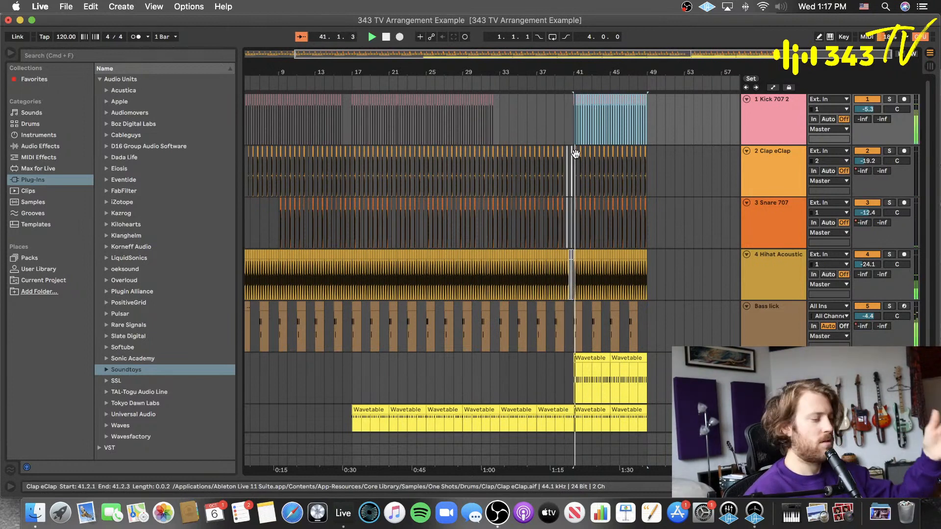
{"action": "key", "text": "plus"}
{"action": "key", "text": "plus"}
{"action": "key", "text": "plus"}
{"action": "key", "text": "plus"}
{"action": "key", "text": "plus"}
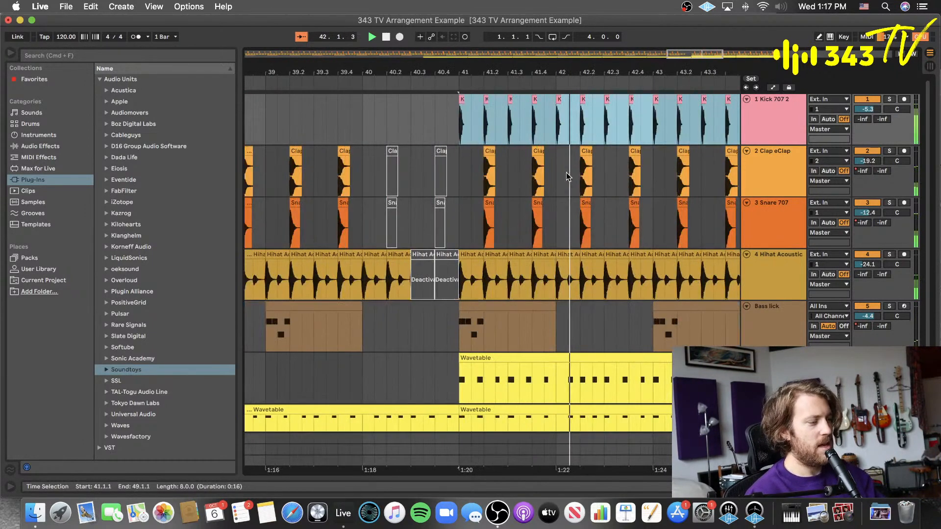
{"action": "scroll", "coordinate": [567, 177], "scroll_direction": "left", "scroll_amount": 5}
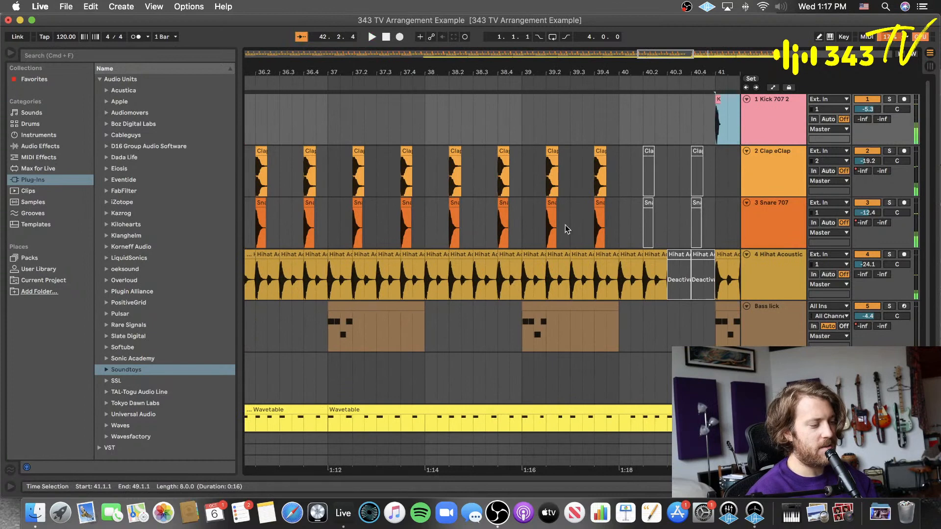
{"action": "left_click", "coordinate": [646, 254]}
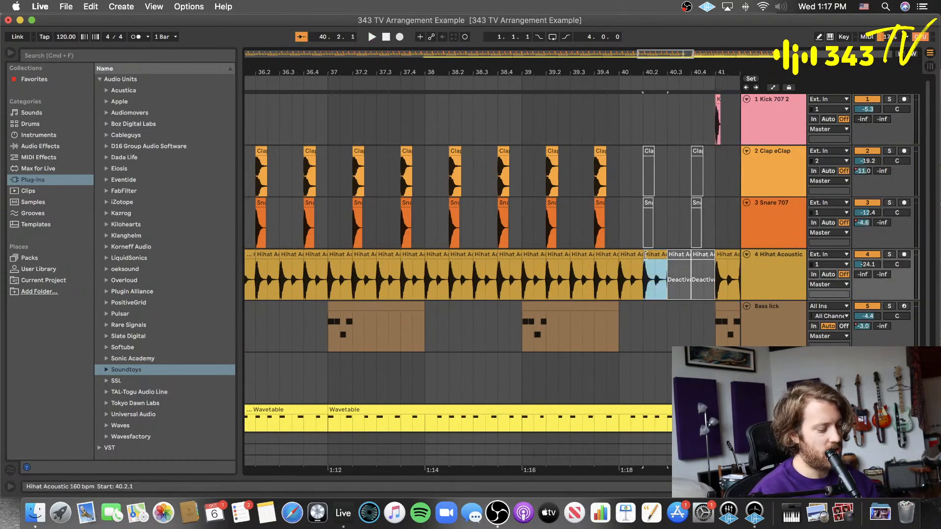
{"action": "key", "text": "0"}
- Search the samples for "tambouri" and audition the tambourine loops
{"action": "left_click", "coordinate": [620, 329]}
{"action": "key", "text": "minus"}
{"action": "key", "text": "minus"}
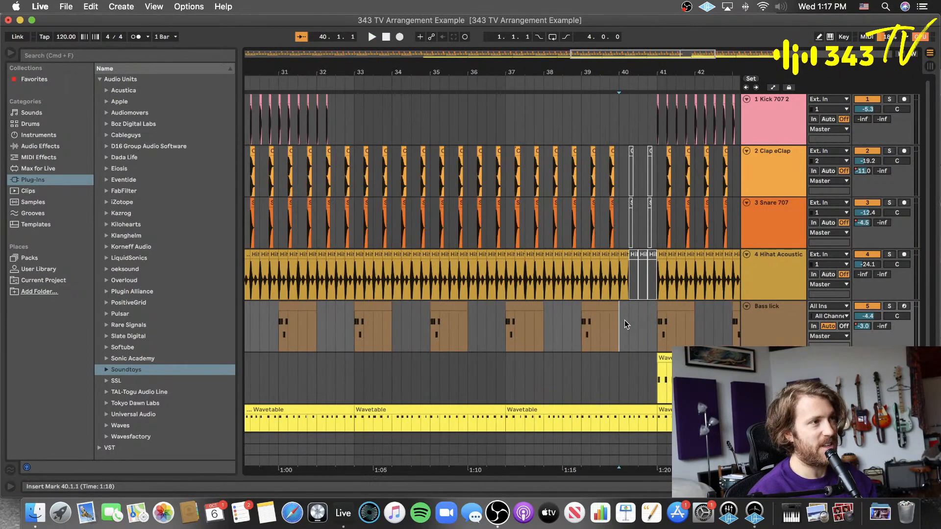
{"action": "key", "text": "minus"}
{"action": "key", "text": "minus"}
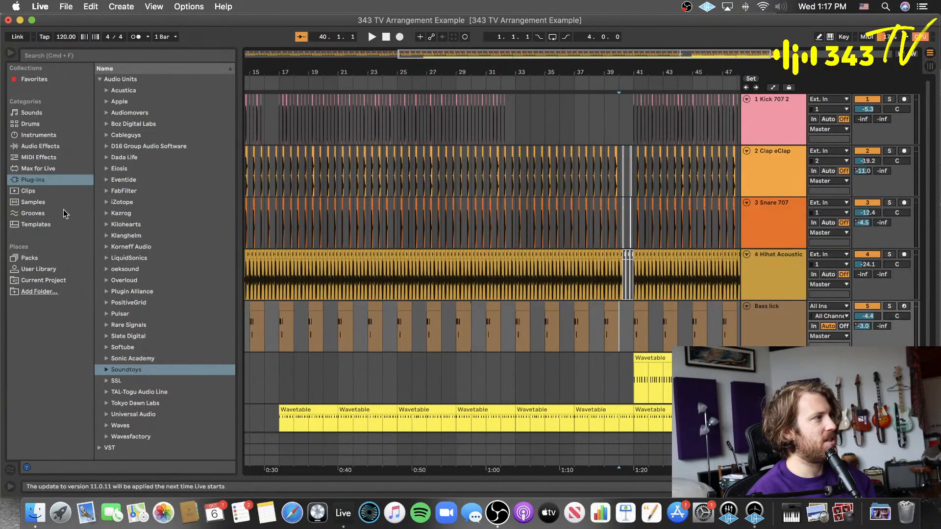
{"action": "left_click", "coordinate": [34, 202]}
{"action": "left_click", "coordinate": [98, 52]}
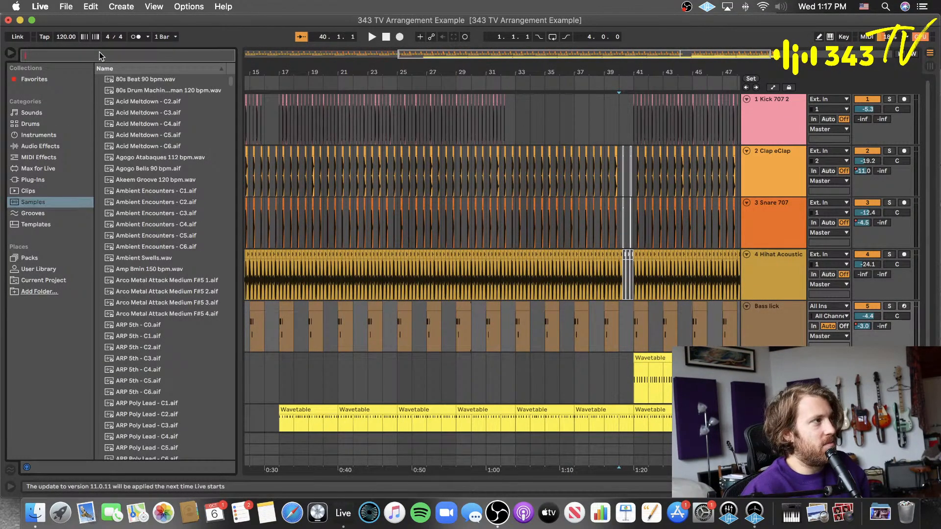
{"action": "type", "text": "tambouri"}
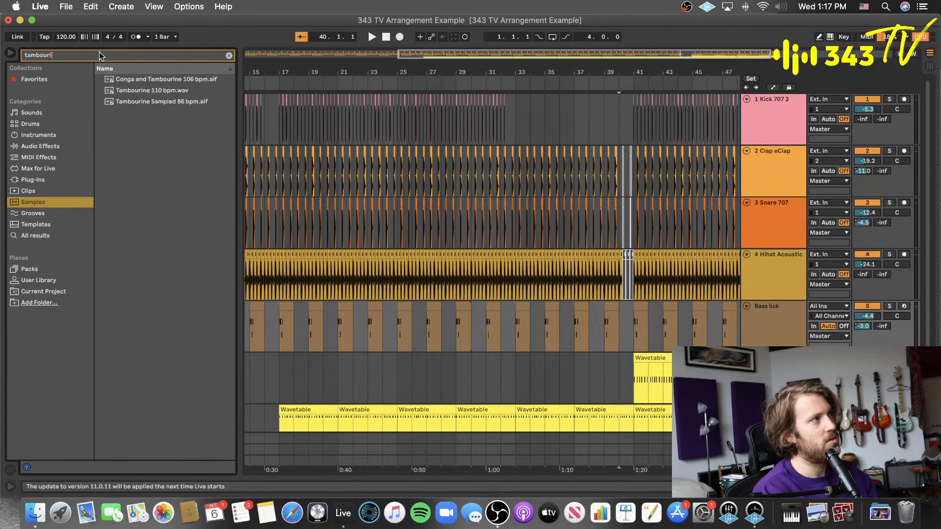
{"action": "left_click", "coordinate": [139, 91]}
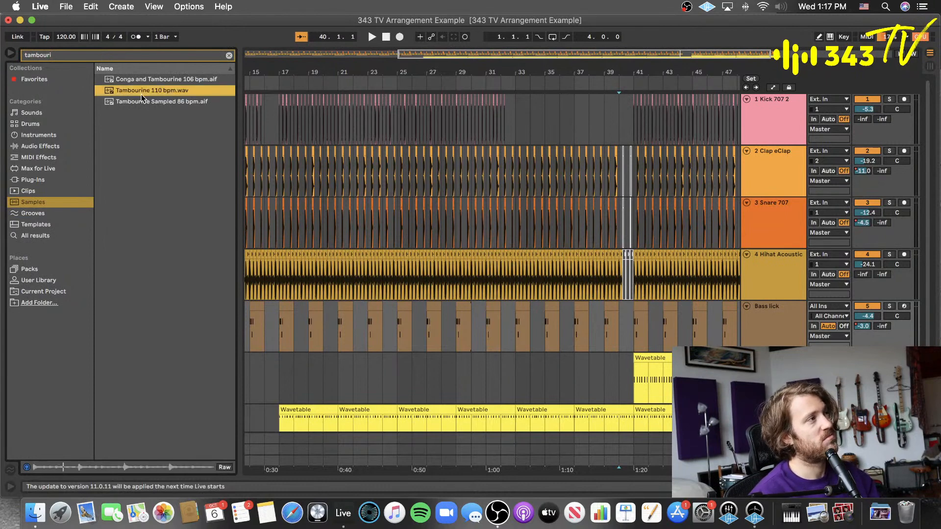
{"action": "left_click", "coordinate": [143, 81]}
{"action": "left_click", "coordinate": [145, 101]}
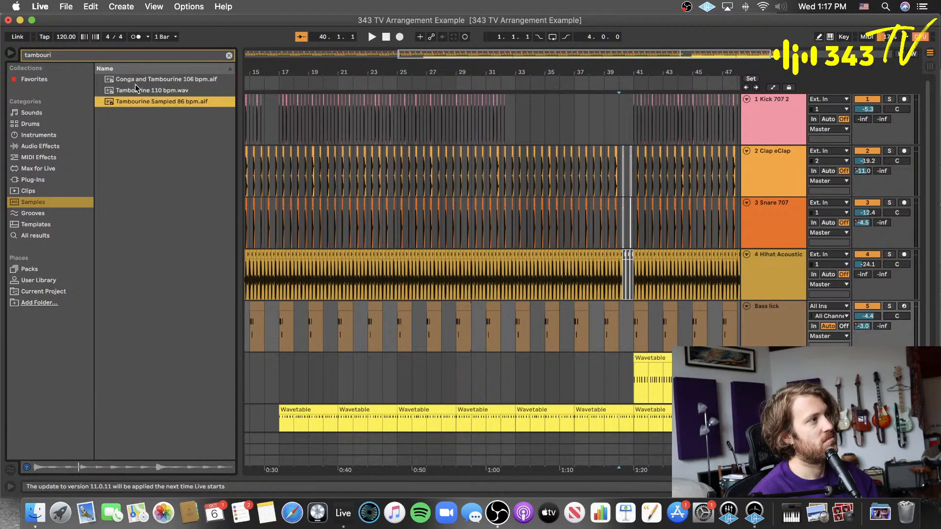
- Shorten the sample search to "tamb"
{"action": "left_click", "coordinate": [66, 53]}
{"action": "key", "text": "BackSpace"}
{"action": "key", "text": "BackSpace"}
{"action": "key", "text": "BackSpace"}
{"action": "key", "text": "BackSpace"}
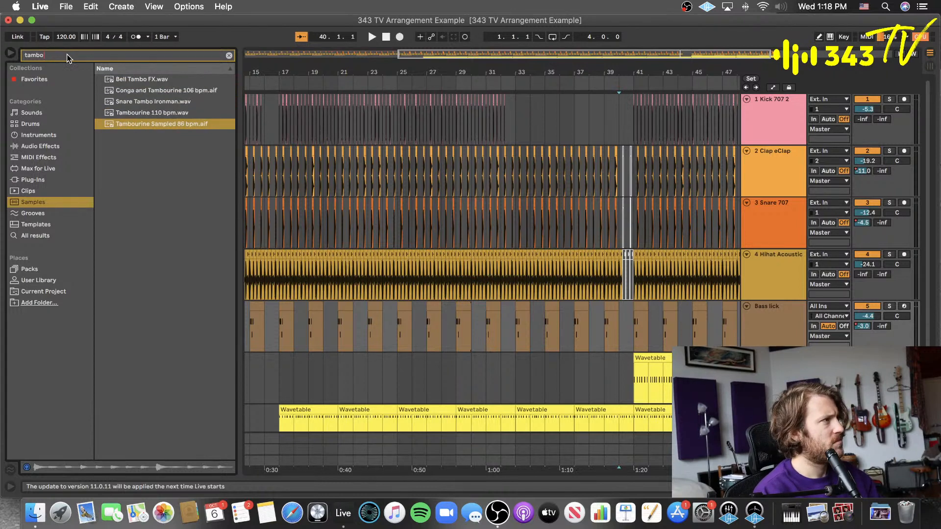
- Audition the tambourine one-shots between Tamb 707.aif and Tamb Metal.wav and choose Tamb LD.aif
{"action": "left_click", "coordinate": [196, 124]}
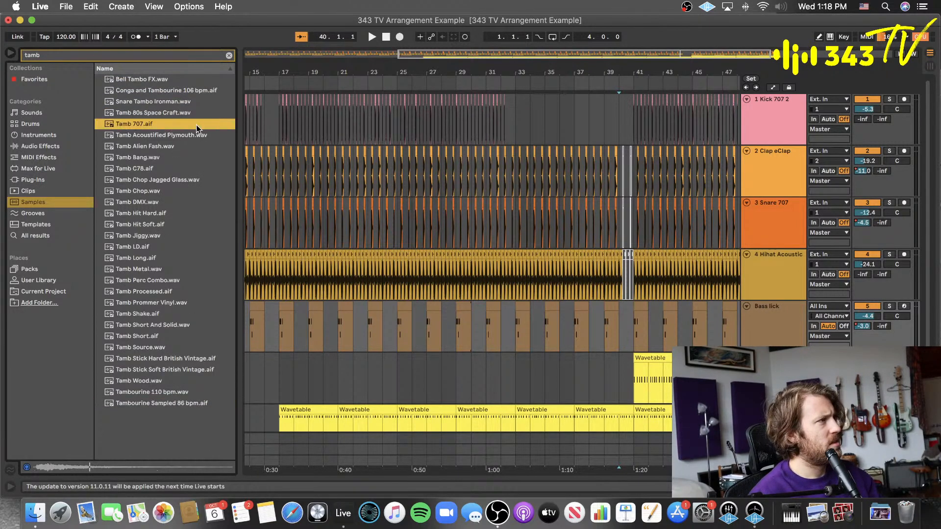
{"action": "left_click", "coordinate": [166, 148]}
{"action": "left_click", "coordinate": [167, 158]}
{"action": "left_click", "coordinate": [166, 168]}
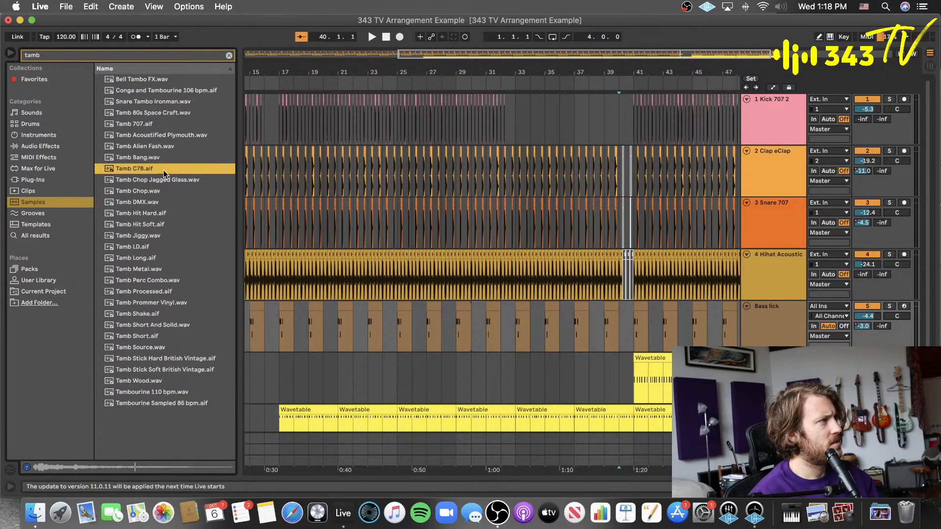
{"action": "left_click", "coordinate": [168, 180]}
{"action": "left_click", "coordinate": [168, 191]}
{"action": "left_click", "coordinate": [168, 202]}
{"action": "left_click", "coordinate": [169, 213]}
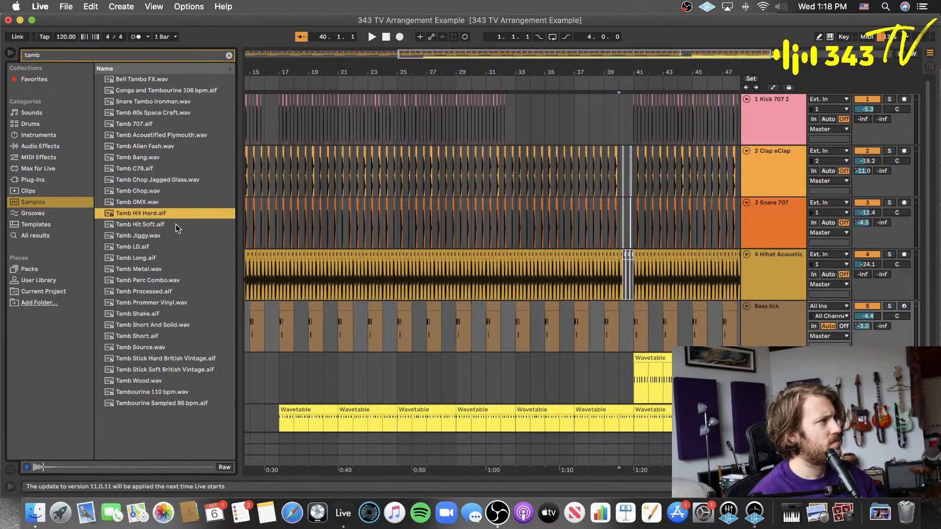
{"action": "left_click", "coordinate": [175, 224]}
{"action": "left_click", "coordinate": [172, 235]}
{"action": "left_click", "coordinate": [168, 245]}
{"action": "left_click", "coordinate": [166, 256]}
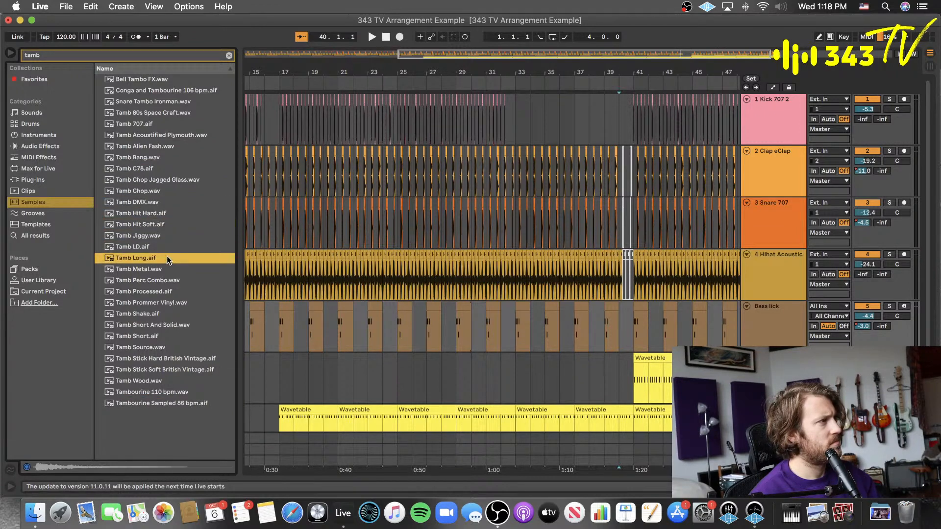
{"action": "left_click", "coordinate": [172, 247]}
{"action": "left_click", "coordinate": [168, 258]}
{"action": "key", "text": "Down"}
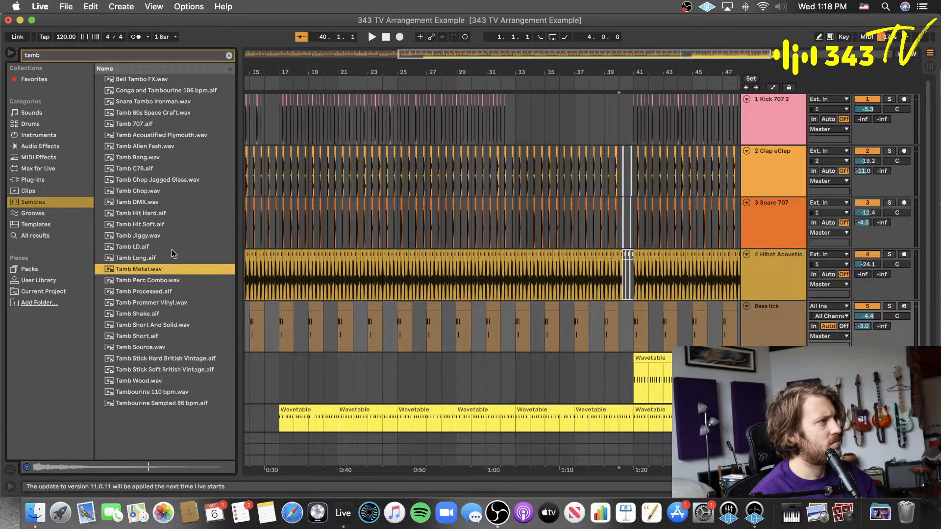
{"action": "left_click", "coordinate": [171, 248]}
- Add an audio track below the hihat track and place the Tamb LD.aif sample on it at bar 41
{"action": "scroll", "coordinate": [516, 271], "scroll_direction": "right", "scroll_amount": 5}
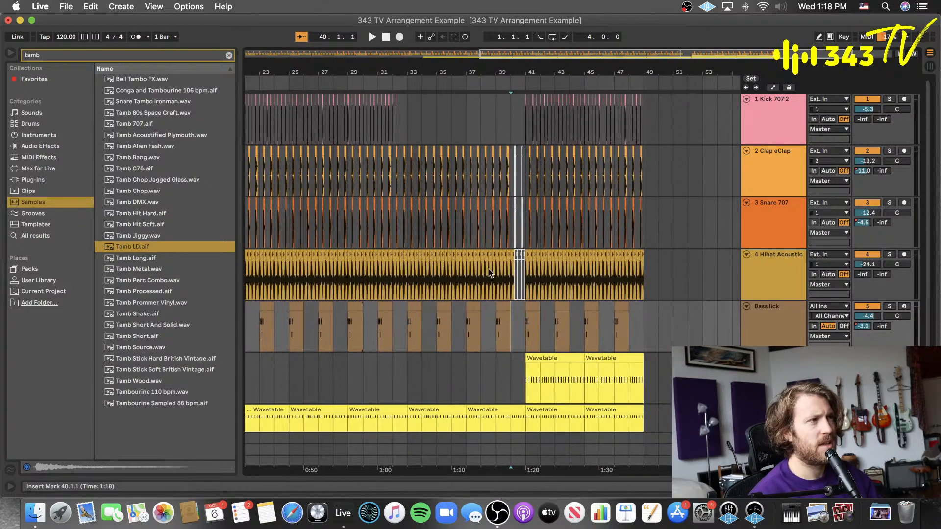
{"action": "left_click", "coordinate": [754, 273]}
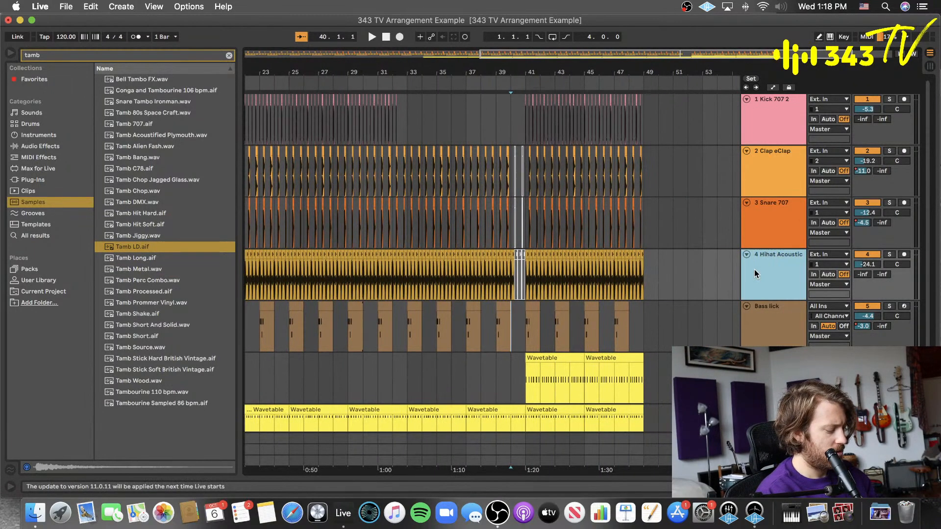
{"action": "key", "text": "super+t"}
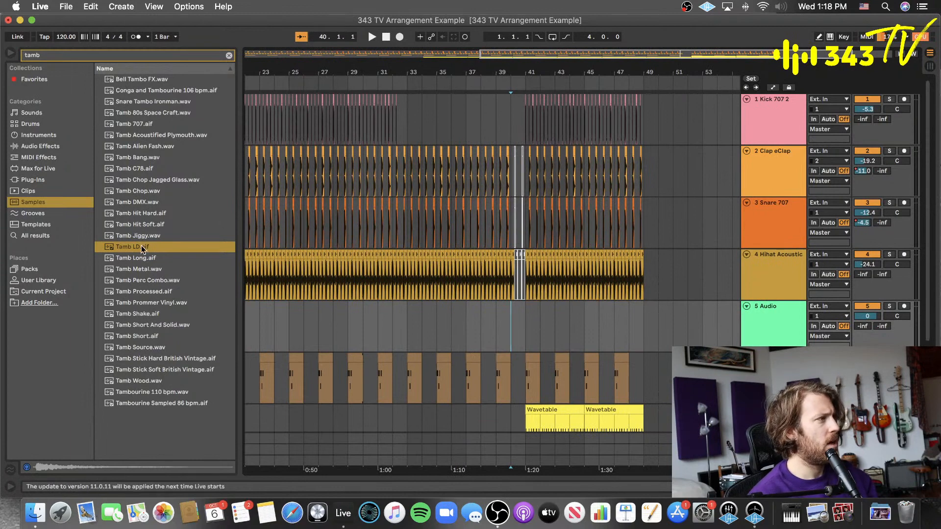
{"action": "left_click", "coordinate": [533, 326]}
{"action": "left_click_drag", "start_coordinate": [531, 330], "coordinate": [531, 329]}
{"action": "left_click", "coordinate": [537, 325]}
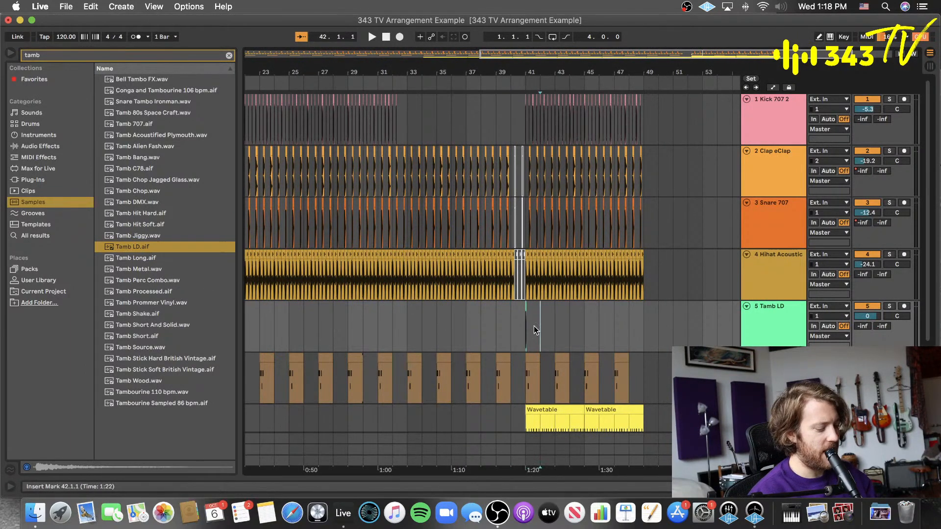
- Move the tambourine clip to the offbeat at 41.1.3 and duplicate it onto all four offbeats of bar 41
{"action": "key", "text": "plus"}
{"action": "key", "text": "plus"}
{"action": "key", "text": "plus"}
{"action": "key", "text": "plus"}
{"action": "key", "text": "plus"}
{"action": "mouse_move", "coordinate": [399, 315]}
{"action": "left_mouse_down"}
{"action": "mouse_move", "coordinate": [452, 310]}
{"action": "mouse_move", "coordinate": [389, 319]}
{"action": "left_mouse_up"}
{"action": "key", "text": "super+d"}
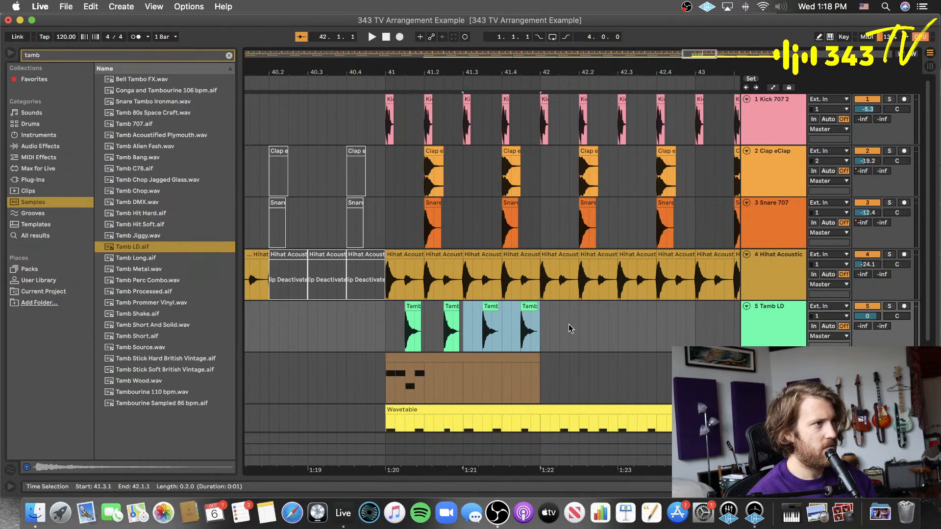
- Duplicate the one-bar tambourine pattern from bar 41 through bar 47
{"action": "left_click", "coordinate": [538, 327]}
{"action": "left_click_drag", "start_coordinate": [538, 327], "coordinate": [389, 322]}
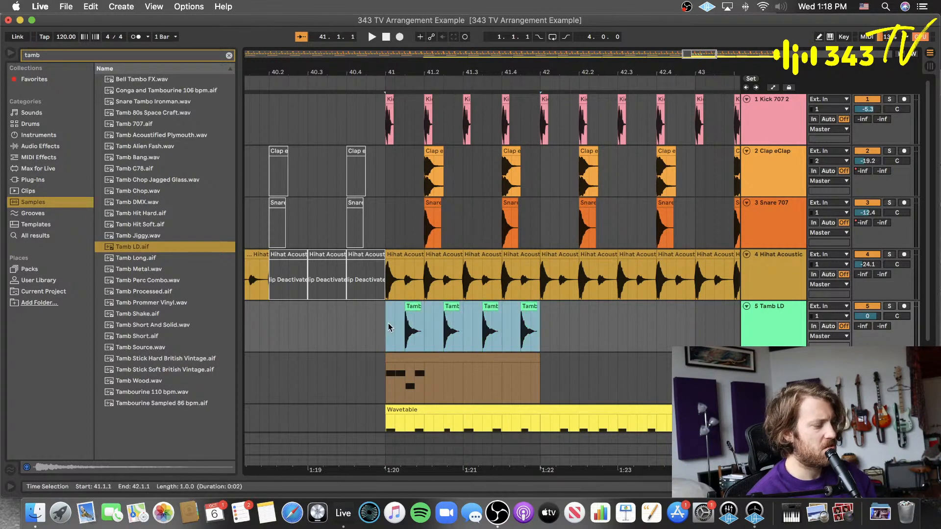
{"action": "key", "text": "super+d"}
{"action": "key", "text": "super+d"}
{"action": "key", "text": "super+d"}
{"action": "key", "text": "super+d"}
{"action": "key", "text": "super+d"}
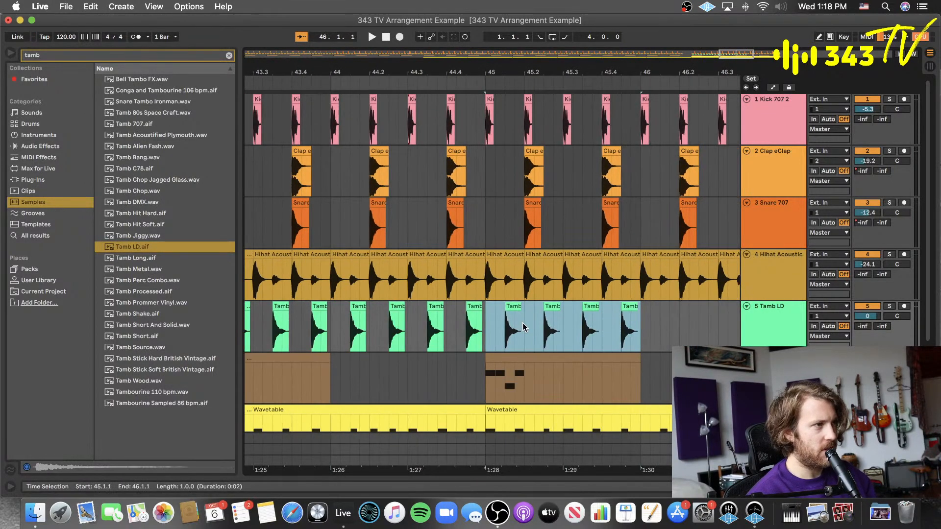
{"action": "key", "text": "super+d"}
- Undo the tambourine duplicates so only the original hits in bar 41 are left
{"action": "key", "text": "super+z"}
{"action": "key", "text": "super+z"}
{"action": "key", "text": "super+z"}
{"action": "key", "text": "super+z"}
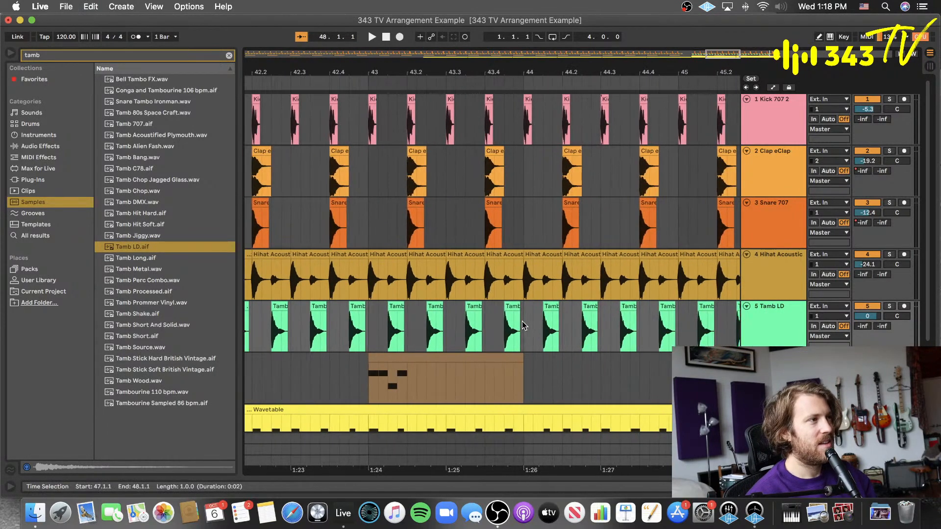
{"action": "key", "text": "super+z"}
{"action": "key", "text": "super+z"}
{"action": "key", "text": "super+z"}
{"action": "key", "text": "super+z"}
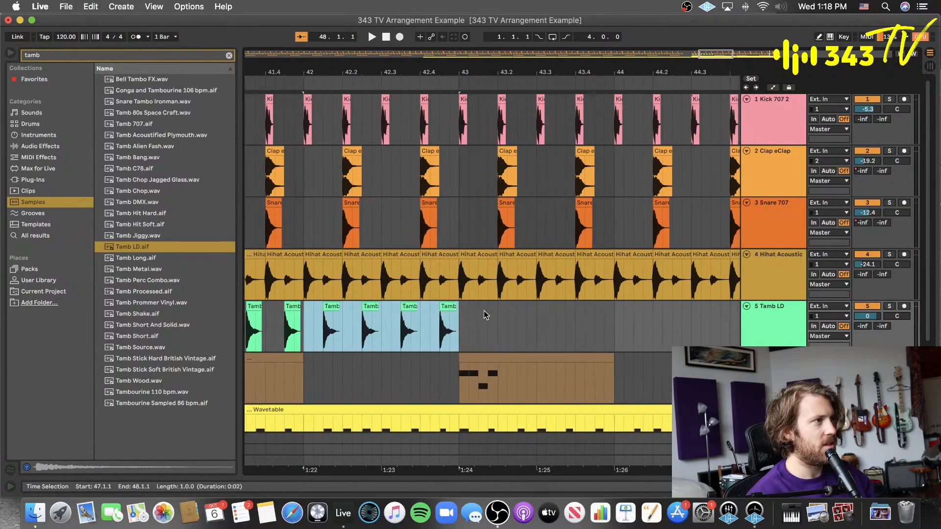
- Vary the clip gains of bar 41's second, third and fourth tambourine hits to -0.56, 0.31 and -0.20 dB
{"action": "left_click", "coordinate": [445, 321]}
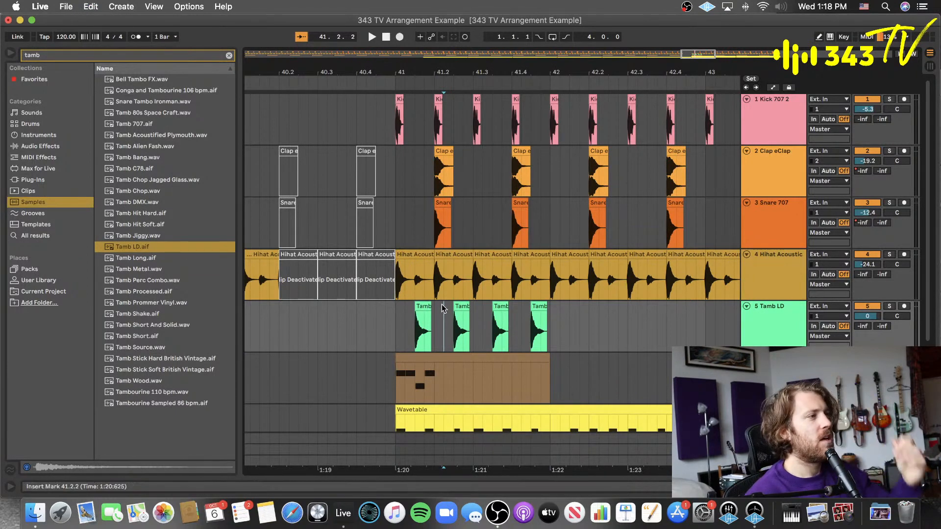
{"action": "double_click", "coordinate": [465, 306]}
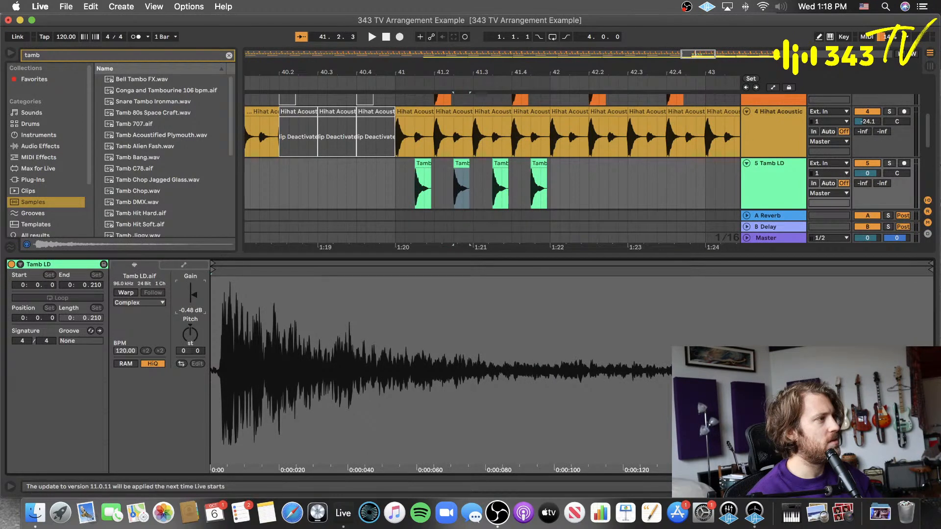
{"action": "left_click", "coordinate": [499, 162]}
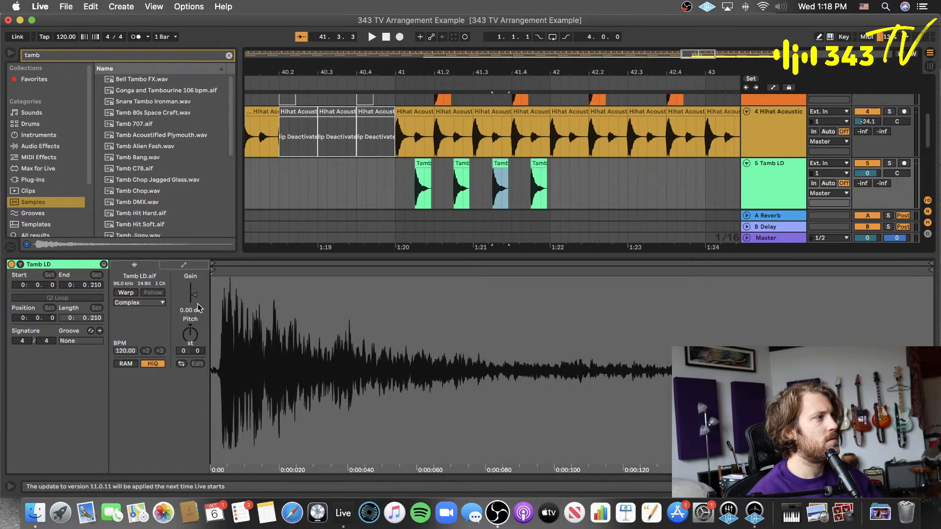
{"action": "left_click", "coordinate": [543, 179]}
{"action": "left_click_drag", "start_coordinate": [195, 299], "coordinate": [195, 300]}
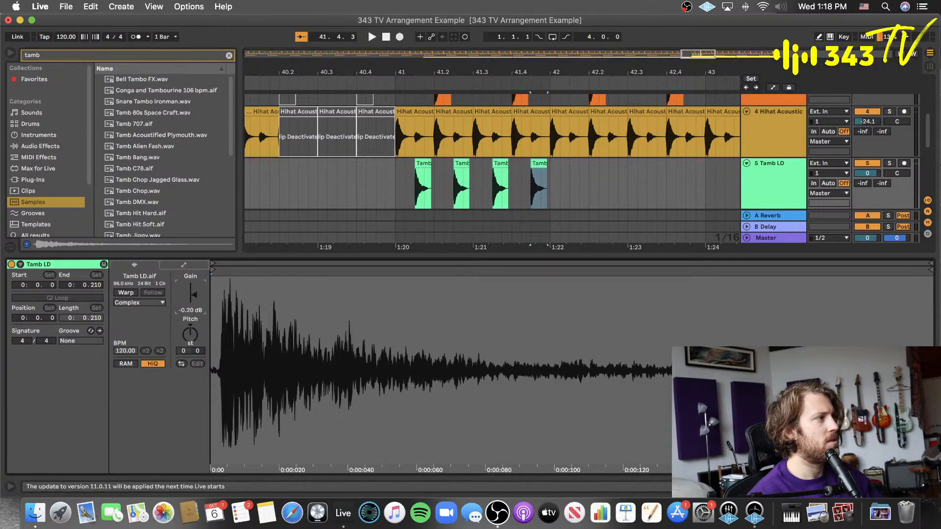
- Fill bar 42's four offbeats with copies of bar 41's third, second, first and third tambourine hits, in that order
{"action": "left_click", "coordinate": [501, 161]}
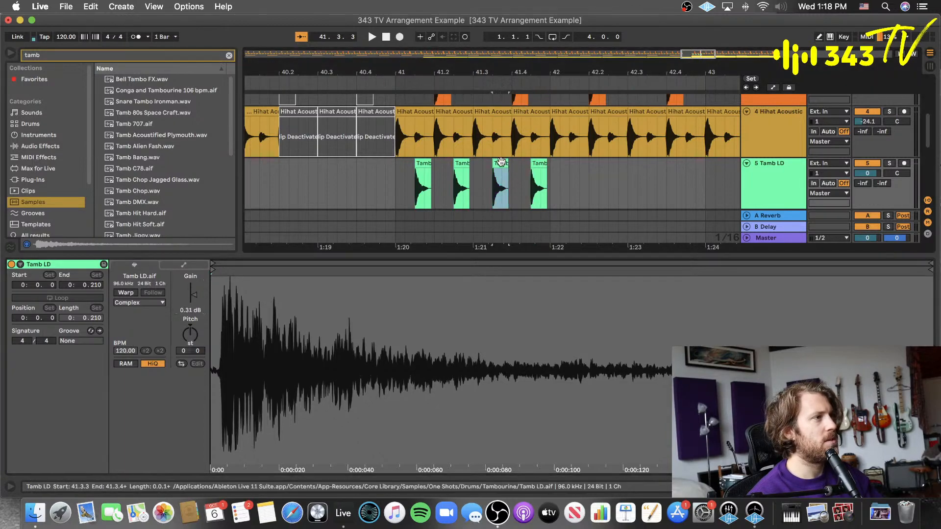
{"action": "left_click_drag", "start_coordinate": [501, 162], "coordinate": [582, 164]}
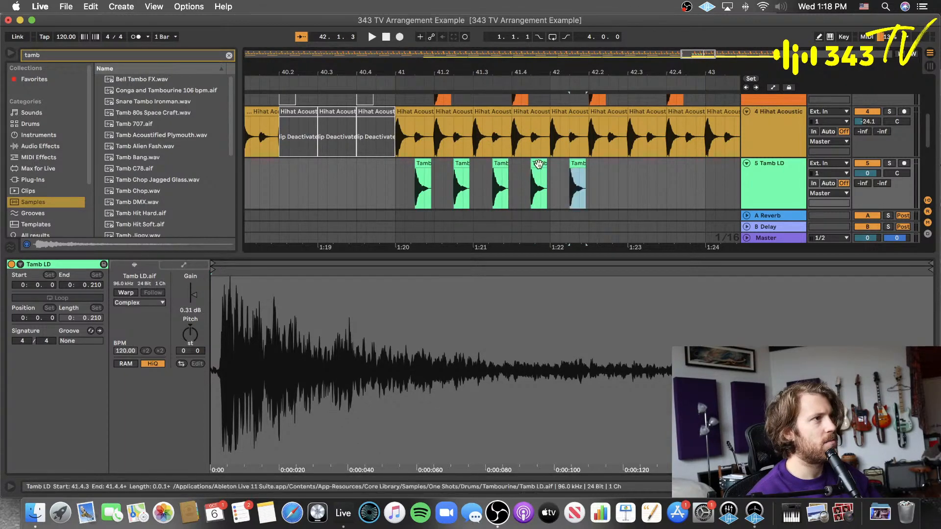
{"action": "left_click", "coordinate": [538, 163]}
{"action": "left_click_drag", "start_coordinate": [462, 165], "coordinate": [612, 169]}
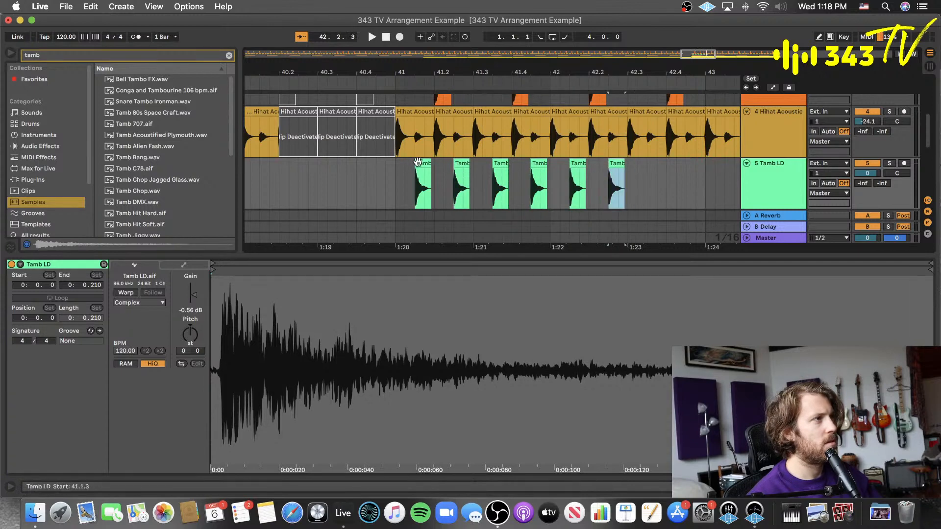
{"action": "left_click_drag", "start_coordinate": [418, 162], "coordinate": [649, 176]}
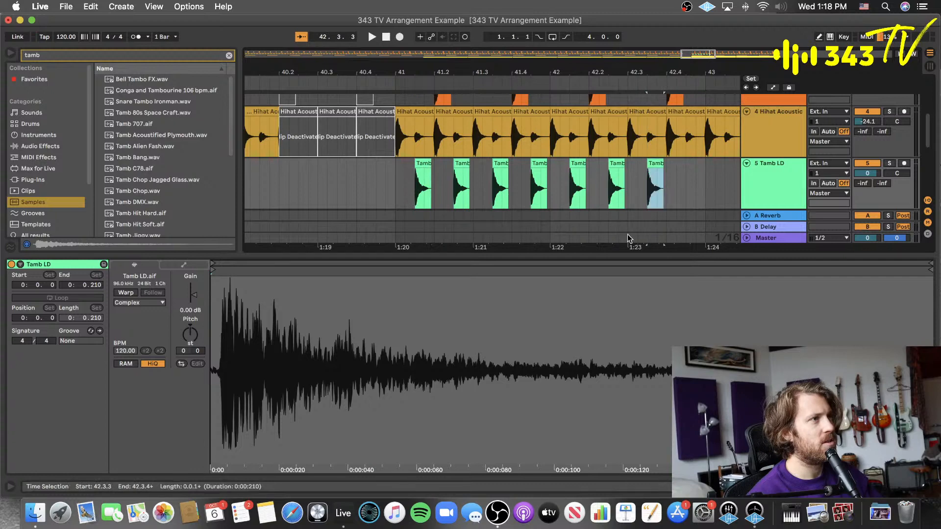
{"action": "double_click", "coordinate": [607, 255]}
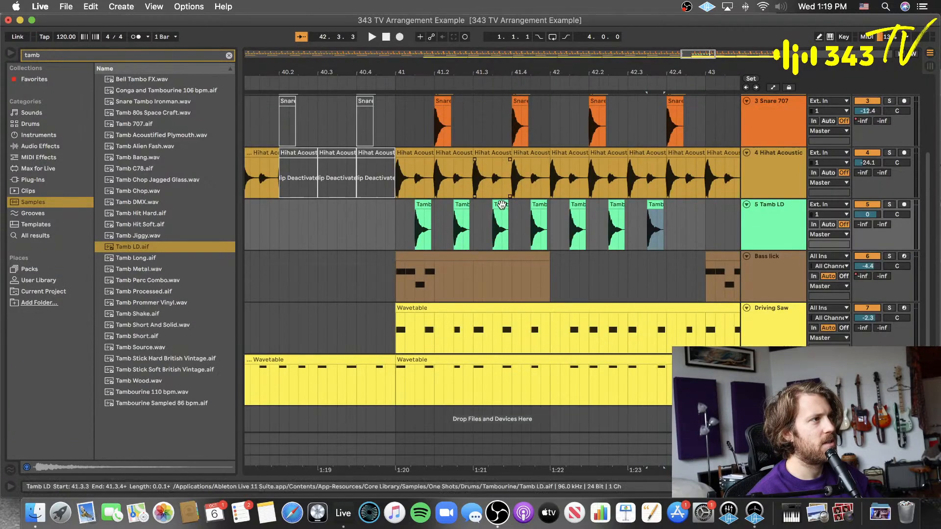
{"action": "left_click_drag", "start_coordinate": [501, 204], "coordinate": [694, 215]}
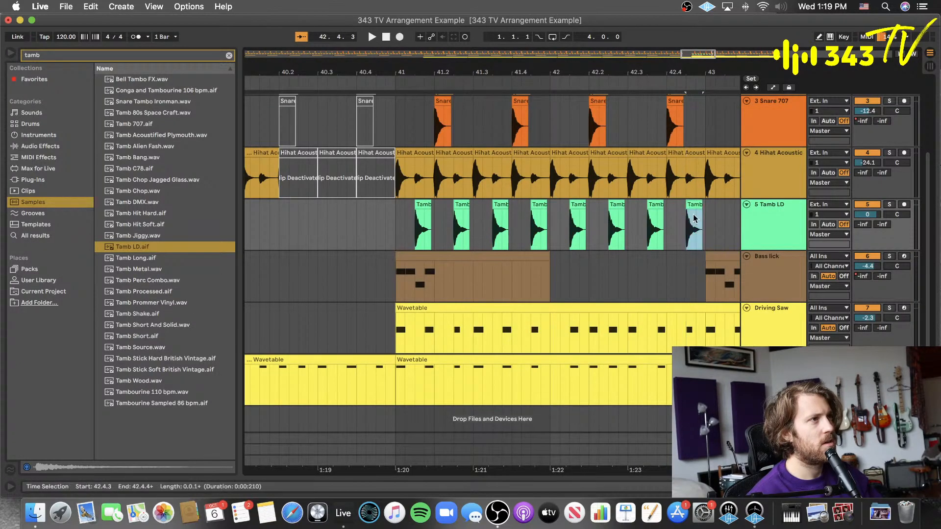
- Copy the three-beat stretch of tambourine hits from 41.3.1 to 42.2.1 onto the start of bar 43
{"action": "scroll", "coordinate": [688, 217], "scroll_direction": "right", "scroll_amount": 3}
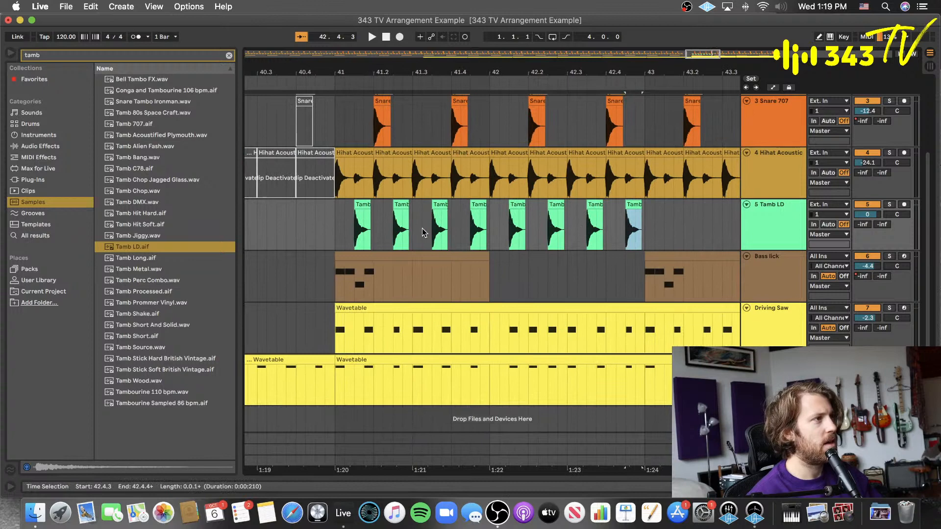
{"action": "left_click_drag", "start_coordinate": [413, 234], "coordinate": [533, 241]}
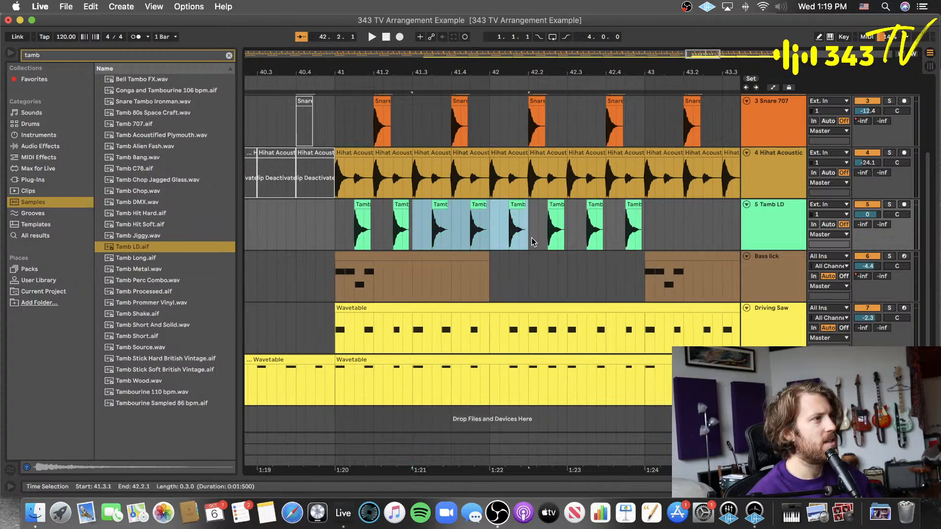
{"action": "left_click_drag", "start_coordinate": [432, 206], "coordinate": [674, 219]}
{"action": "scroll", "coordinate": [657, 217], "scroll_direction": "right", "scroll_amount": 5}
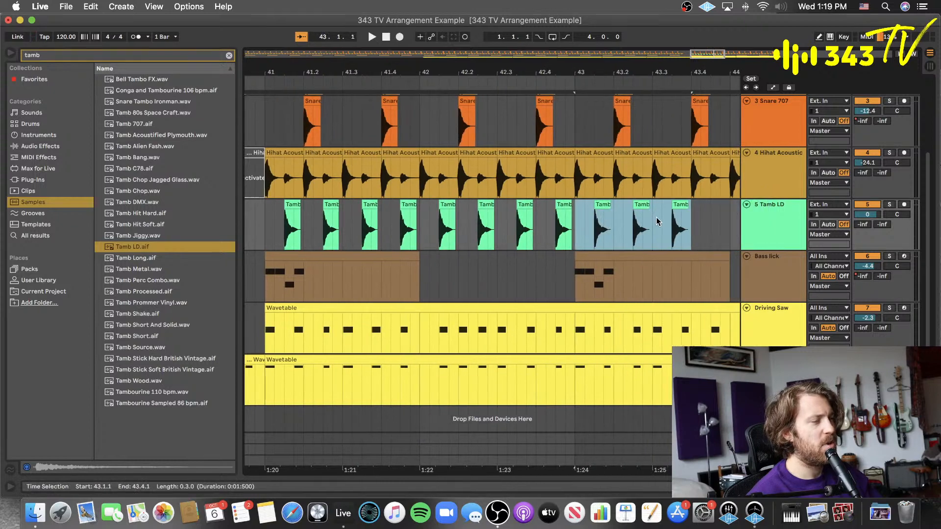
{"action": "key", "text": "minus"}
{"action": "scroll", "coordinate": [675, 219], "scroll_direction": "left", "scroll_amount": 1}
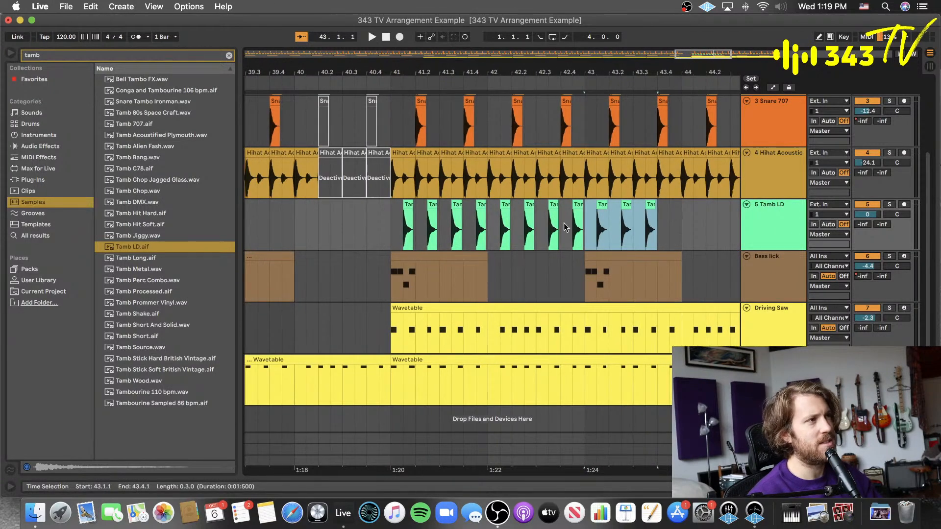
- Fill the tambourine offbeats from 43.4.1 to the end of bar 44 with shuffled one- and two-beat copies of earlier hits
{"action": "left_click", "coordinate": [549, 226]}
{"action": "left_click_drag", "start_coordinate": [540, 230], "coordinate": [558, 235]}
{"action": "left_click", "coordinate": [586, 240], "text": "shift"}
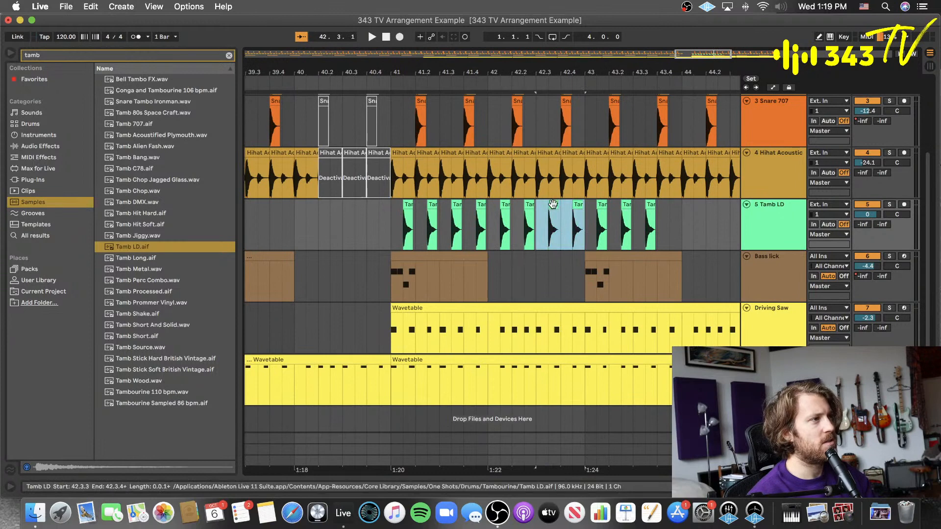
{"action": "left_click_drag", "start_coordinate": [553, 204], "coordinate": [679, 219]}
{"action": "scroll", "coordinate": [678, 217], "scroll_direction": "right", "scroll_amount": 5}
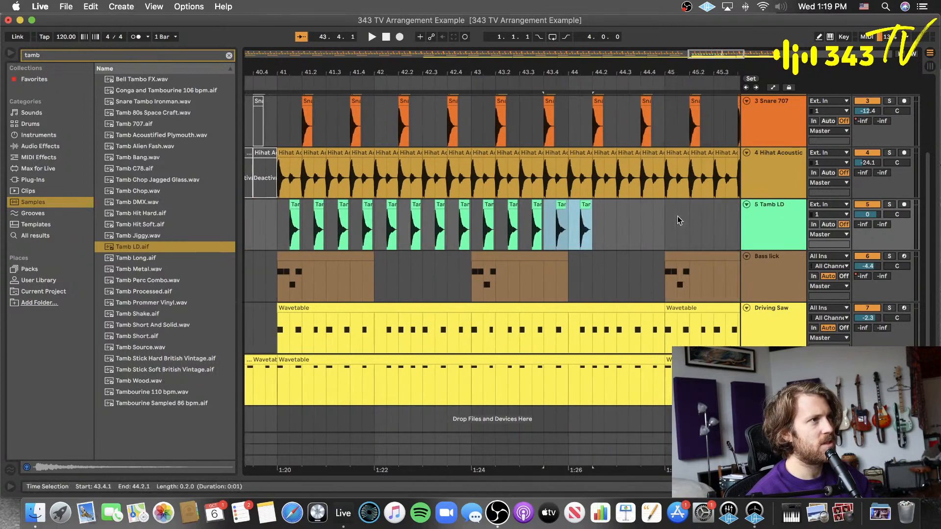
{"action": "left_click", "coordinate": [487, 207]}
{"action": "left_click_drag", "start_coordinate": [486, 206], "coordinate": [609, 228]}
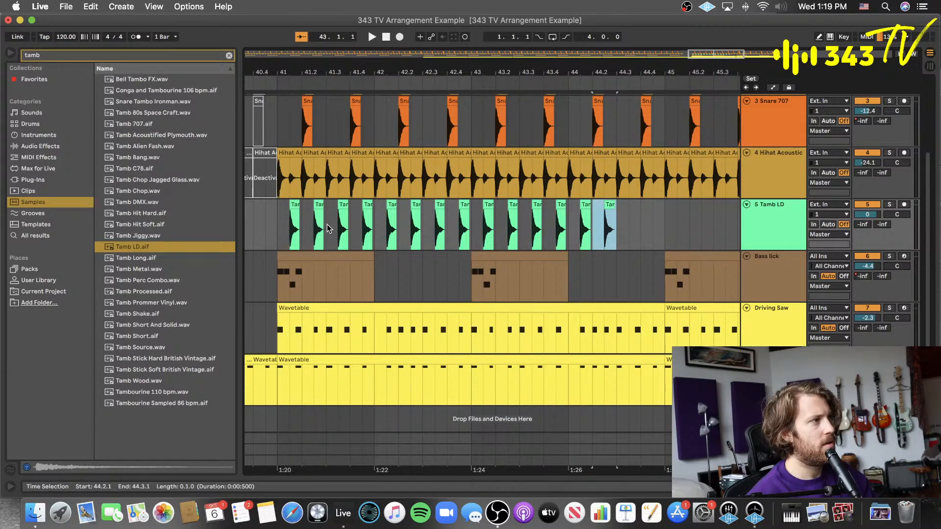
{"action": "left_click_drag", "start_coordinate": [350, 229], "coordinate": [662, 213]}
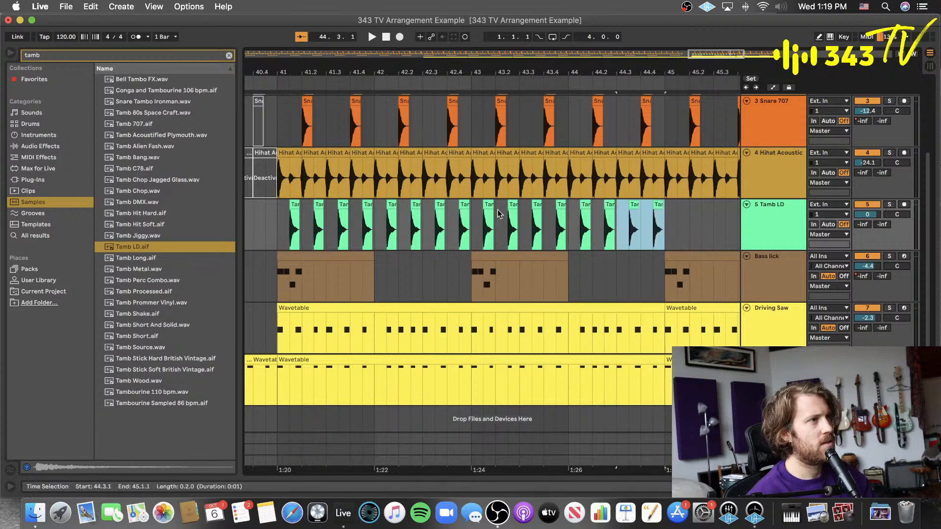
- Play the tambourine entry from before bar 41 and lower the Tamb LD track volume to -12.7 dB
{"action": "left_click", "coordinate": [275, 225]}
{"action": "key", "text": "space"}
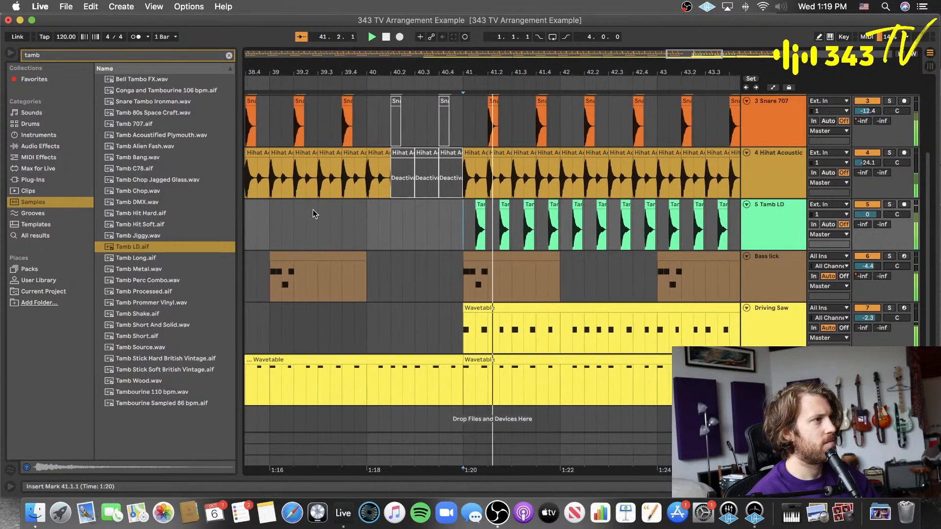
{"action": "left_click", "coordinate": [334, 223]}
{"action": "key", "text": "space"}
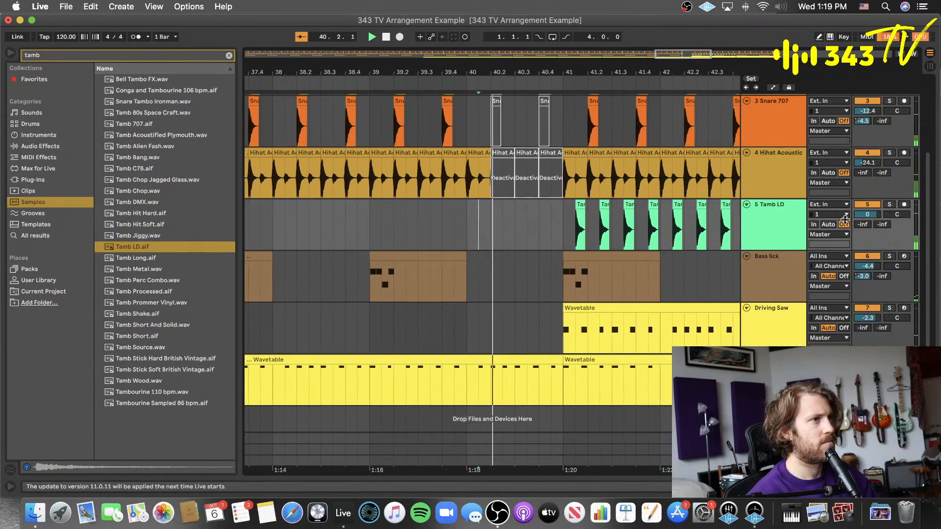
{"action": "mouse_move", "coordinate": [867, 215]}
{"action": "left_mouse_down"}
{"action": "mouse_move", "coordinate": [867, 236]}
{"action": "mouse_move", "coordinate": [864, 220]}
{"action": "left_mouse_up"}
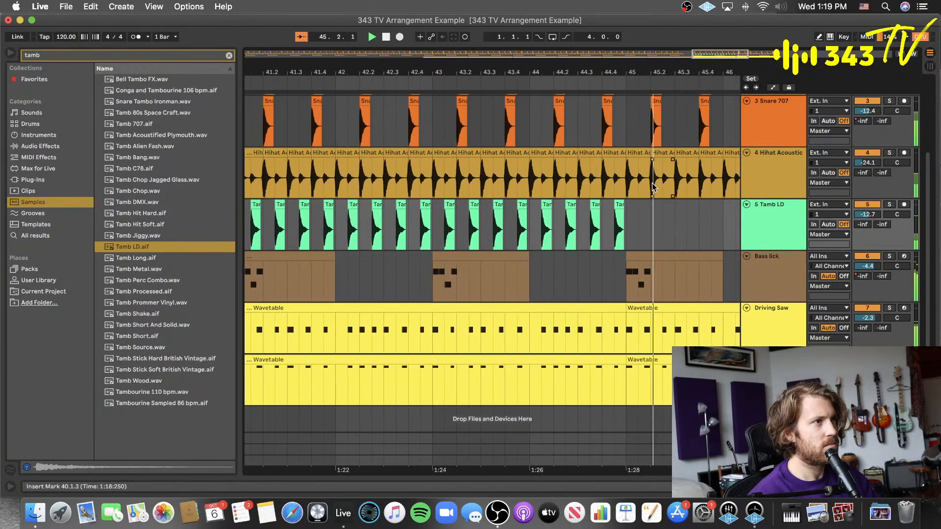
{"action": "key", "text": "space"}
- Audition the Tamb Bang and Tamb 707 samples and add a new audio track below Tamb LD
{"action": "scroll", "coordinate": [644, 194], "scroll_direction": "left", "scroll_amount": 2}
{"action": "left_click_drag", "start_coordinate": [677, 223], "coordinate": [281, 204]}
{"action": "left_click", "coordinate": [158, 158]}
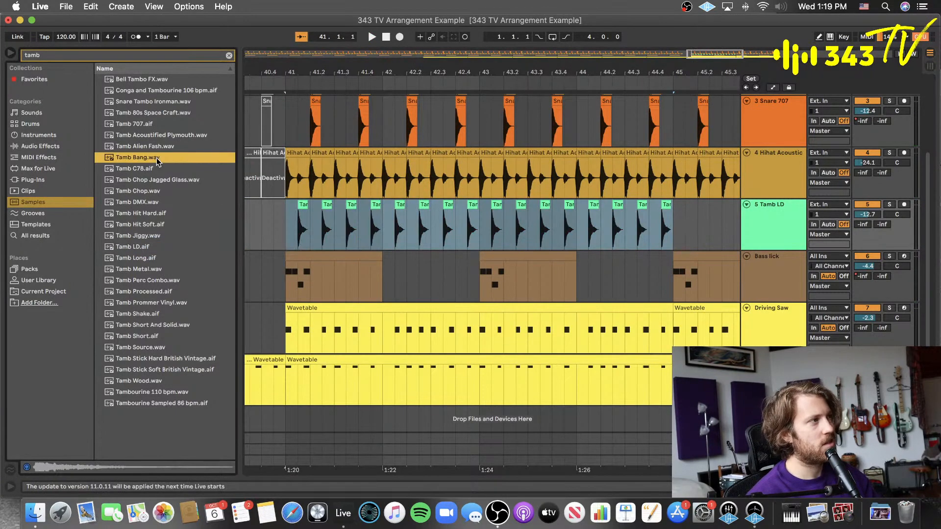
{"action": "left_click", "coordinate": [158, 124]}
{"action": "left_click", "coordinate": [779, 212]}
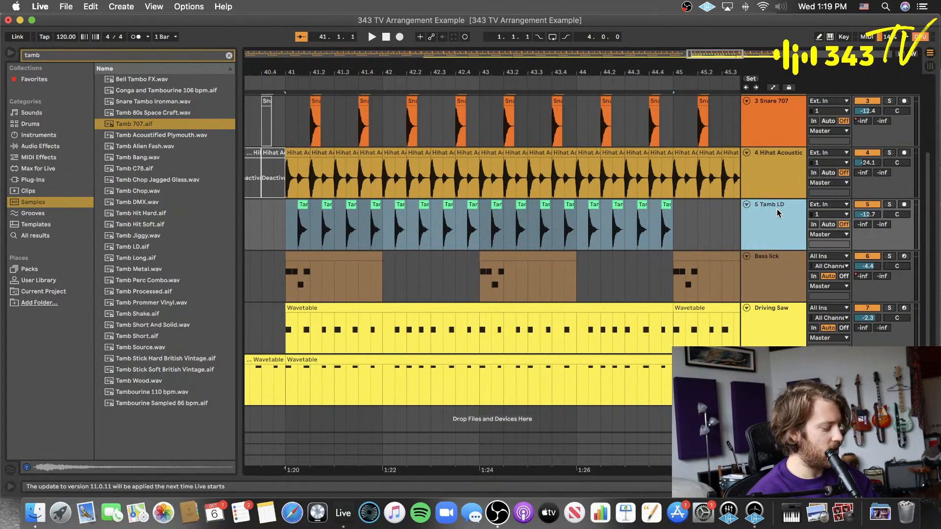
{"action": "key", "text": "super+t"}
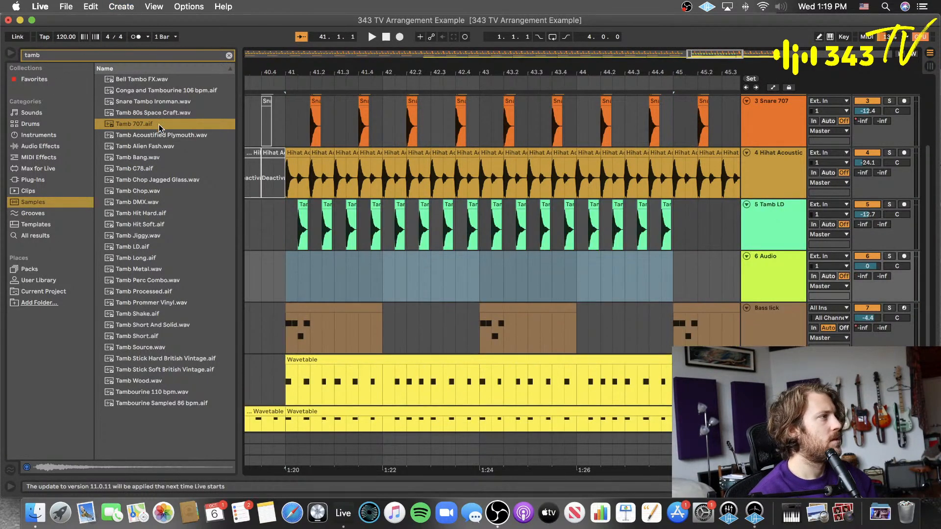
- Place Tamb 707.aif on the new track at the first offbeat of bar 41 and duplicate it onto every offbeat through bar 44
{"action": "left_click_drag", "start_coordinate": [159, 125], "coordinate": [306, 260]}
{"action": "left_click", "coordinate": [307, 263]}
{"action": "key", "text": "super+d"}
{"action": "key", "text": "super+d"}
{"action": "key", "text": "super+d"}
{"action": "key", "text": "super+d"}
{"action": "key", "text": "super+d"}
{"action": "key", "text": "super+d"}
{"action": "key", "text": "super+d"}
{"action": "key", "text": "super+d"}
{"action": "key", "text": "super+d"}
{"action": "key", "text": "super+d"}
{"action": "key", "text": "super+d"}
{"action": "key", "text": "super+d"}
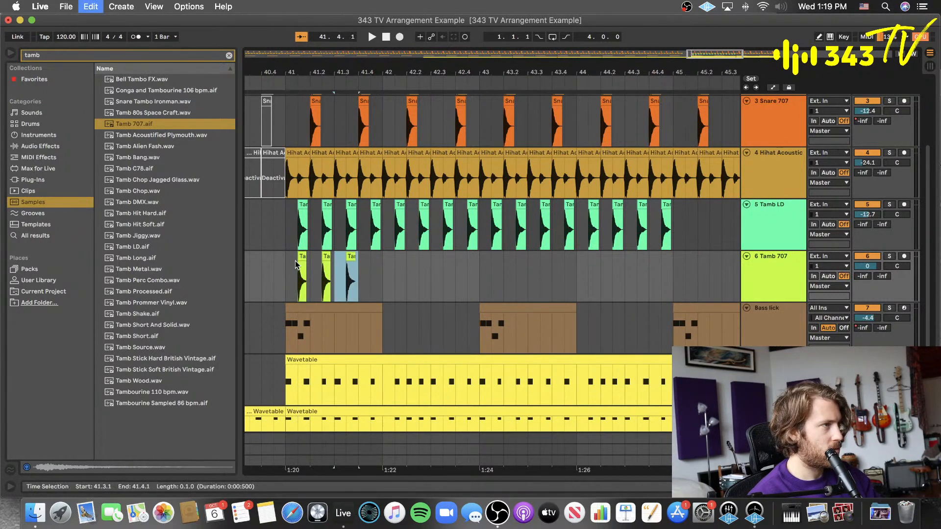
{"action": "key", "text": "super+d"}
{"action": "key", "text": "super+d"}
{"action": "key", "text": "super+d"}
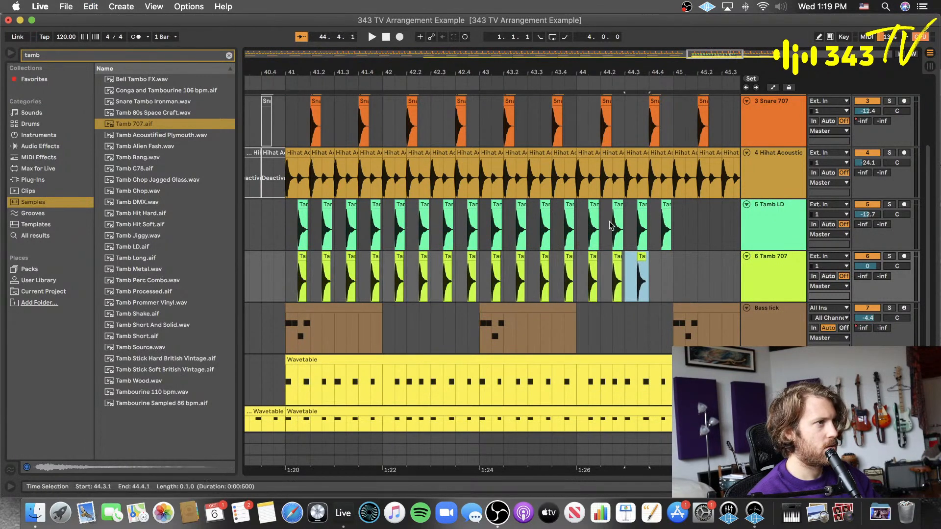
- Set Tamb 707 to -4.9 dB, play from bar 41, and lower both tambourine tracks together to -18.0 and -10.2 dB
{"action": "left_click_drag", "start_coordinate": [868, 266], "coordinate": [868, 271]}
{"action": "left_click", "coordinate": [291, 229]}
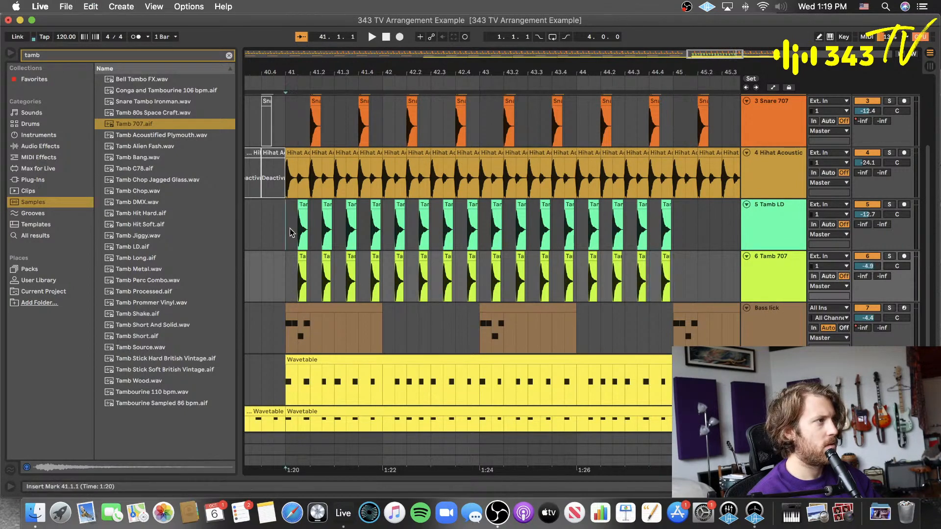
{"action": "key", "text": "space"}
{"action": "left_click", "coordinate": [790, 231]}
{"action": "left_click", "coordinate": [793, 264], "text": "shift"}
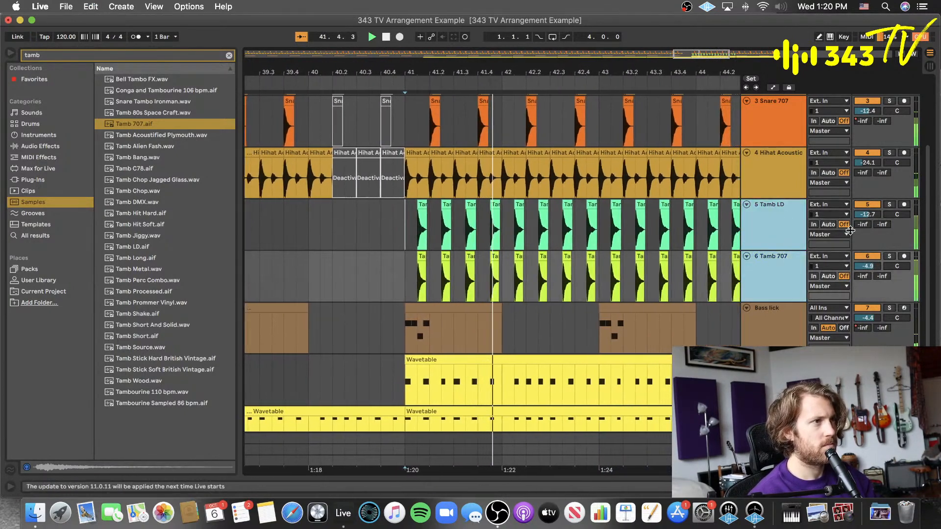
{"action": "left_click_drag", "start_coordinate": [867, 215], "coordinate": [868, 223]}
- Replay from bar 40, deactivate the Tamb 707 track and lower its volume to -16.2 dB
{"action": "left_click", "coordinate": [590, 238]}
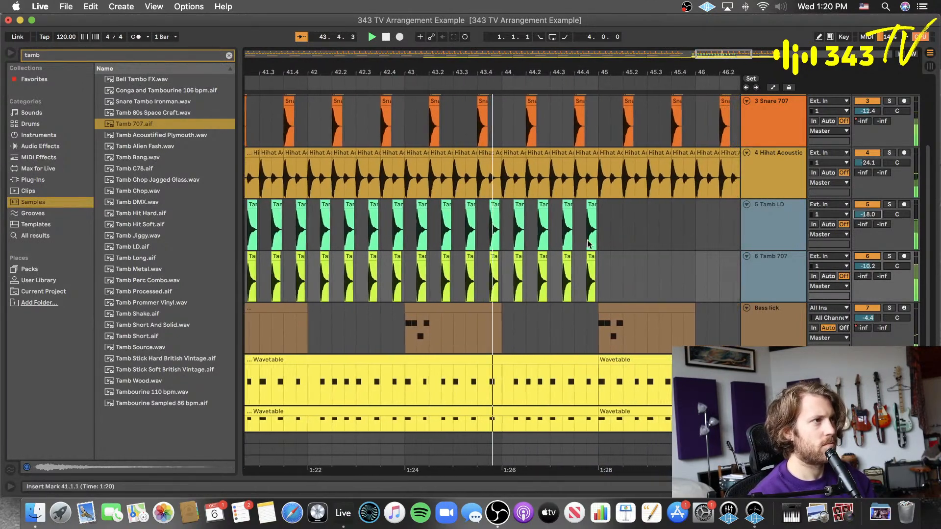
{"action": "scroll", "coordinate": [354, 237], "scroll_direction": "left", "scroll_amount": 5}
{"action": "left_click", "coordinate": [351, 235]}
{"action": "left_click", "coordinate": [309, 222]}
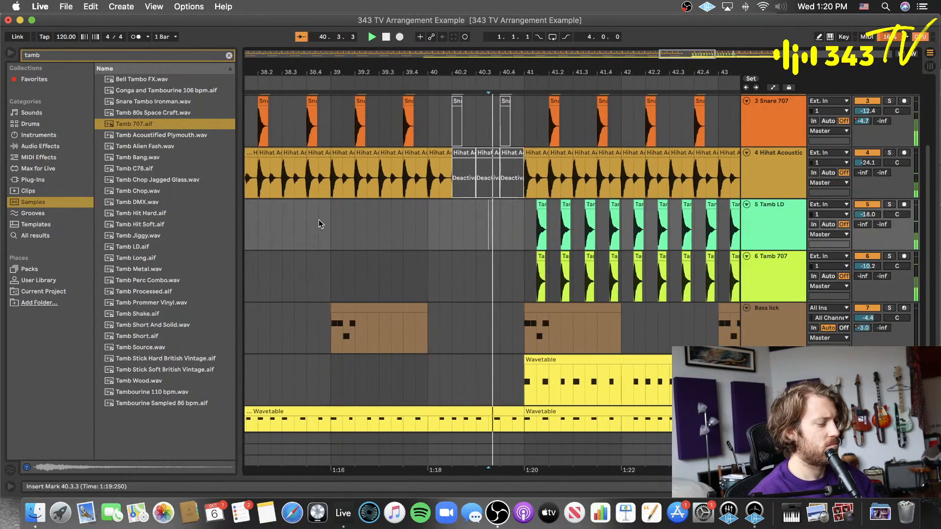
{"action": "left_click", "coordinate": [768, 269]}
{"action": "left_click", "coordinate": [868, 256]}
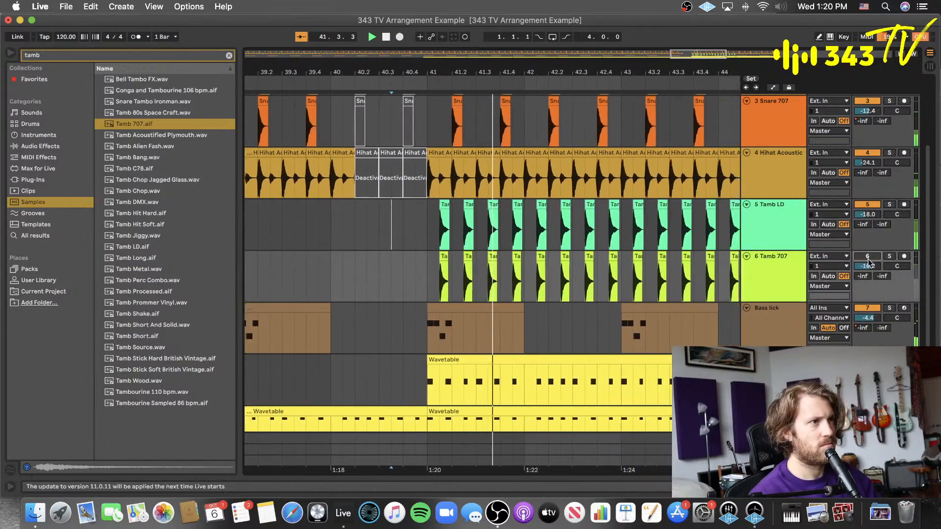
{"action": "left_click_drag", "start_coordinate": [867, 266], "coordinate": [867, 277]}
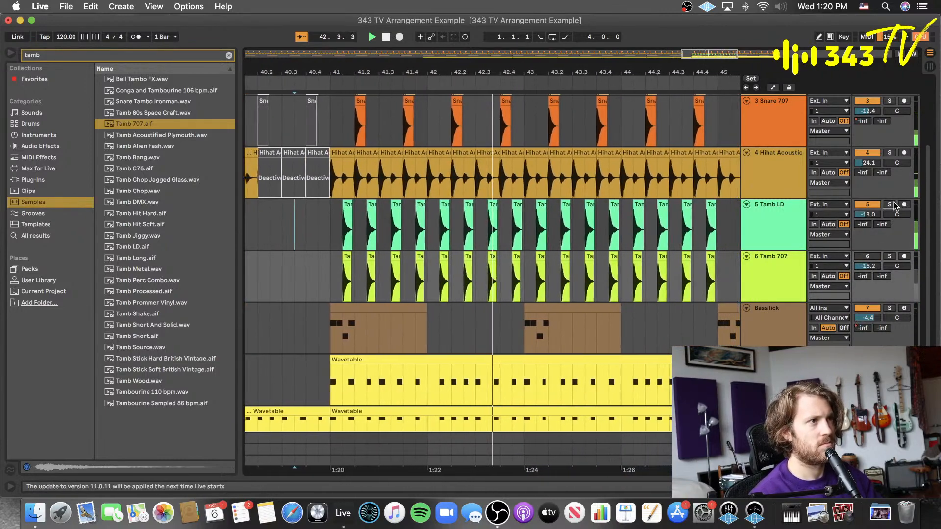
- Solo Tamb LD and Tamb 707 together, reactivate Tamb 707, compare the two layers and clear both solos
{"action": "left_click", "coordinate": [890, 204]}
{"action": "left_click", "coordinate": [890, 257], "text": "super"}
{"action": "left_click", "coordinate": [875, 257]}
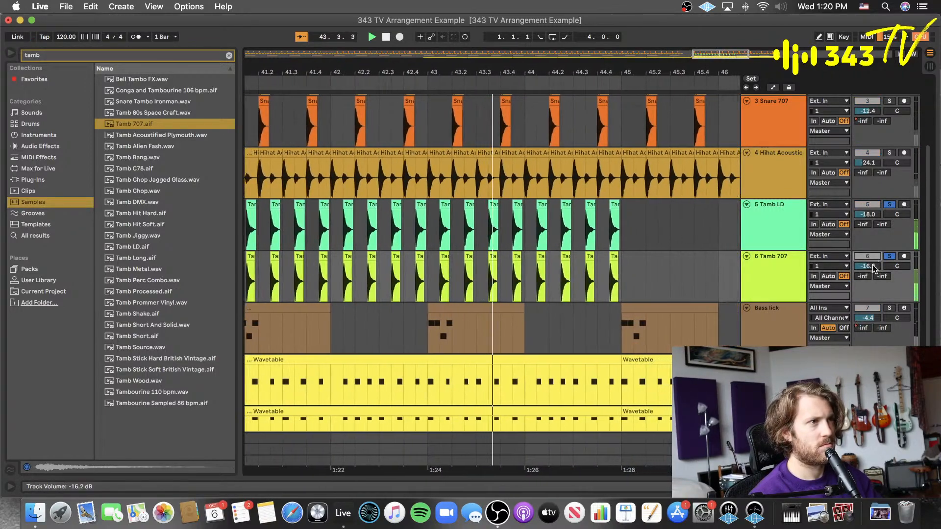
{"action": "left_click", "coordinate": [763, 231]}
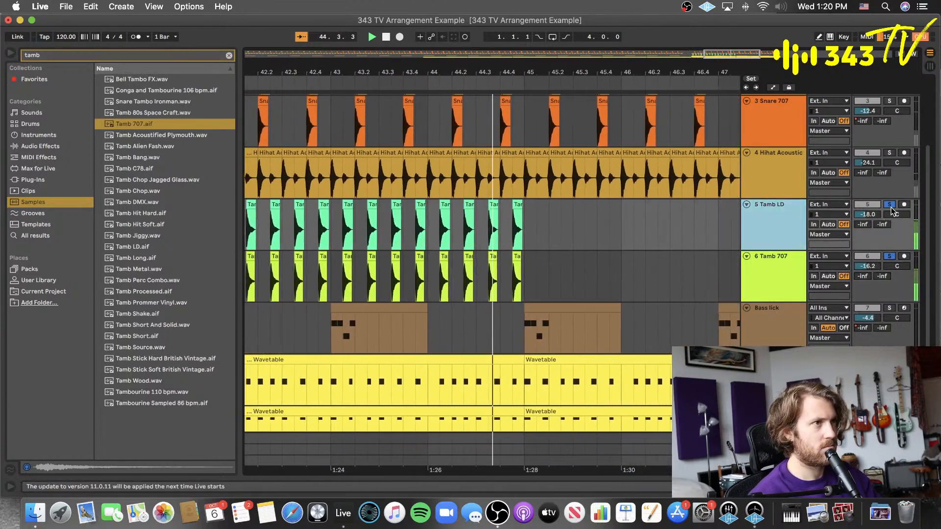
{"action": "left_click", "coordinate": [890, 205]}
{"action": "left_click", "coordinate": [889, 205], "text": "super"}
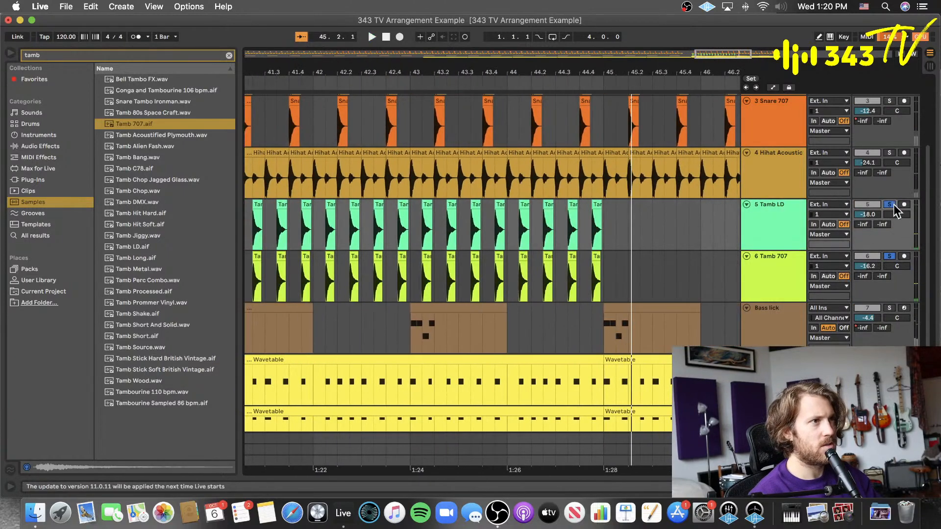
{"action": "left_click", "coordinate": [894, 205]}
- Play from bar 40 and copy both tambourine tracks' bars 41 to 44 onto bars 45 through 48
{"action": "scroll", "coordinate": [584, 209], "scroll_direction": "left", "scroll_amount": 8}
{"action": "left_click", "coordinate": [326, 229]}
{"action": "key", "text": "space"}
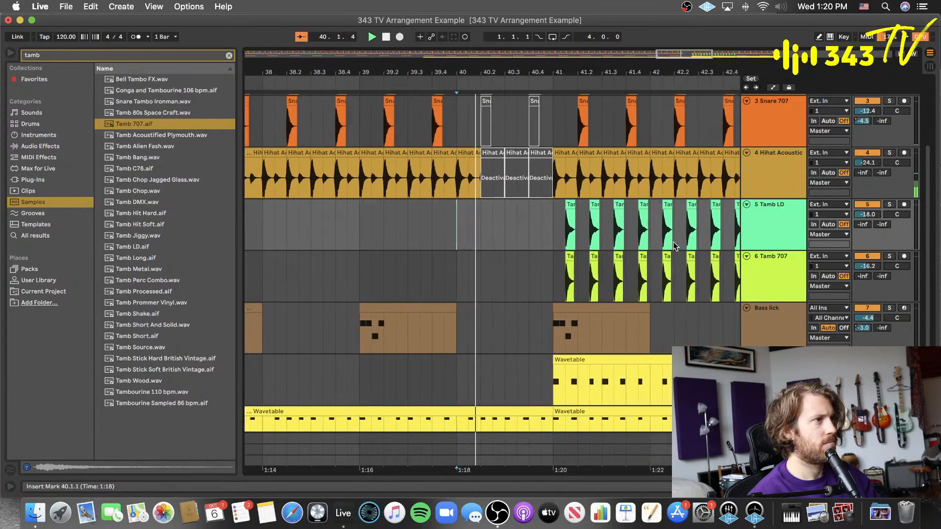
{"action": "scroll", "coordinate": [676, 246], "scroll_direction": "right", "scroll_amount": 5}
{"action": "key", "text": "minus"}
{"action": "key", "text": "minus"}
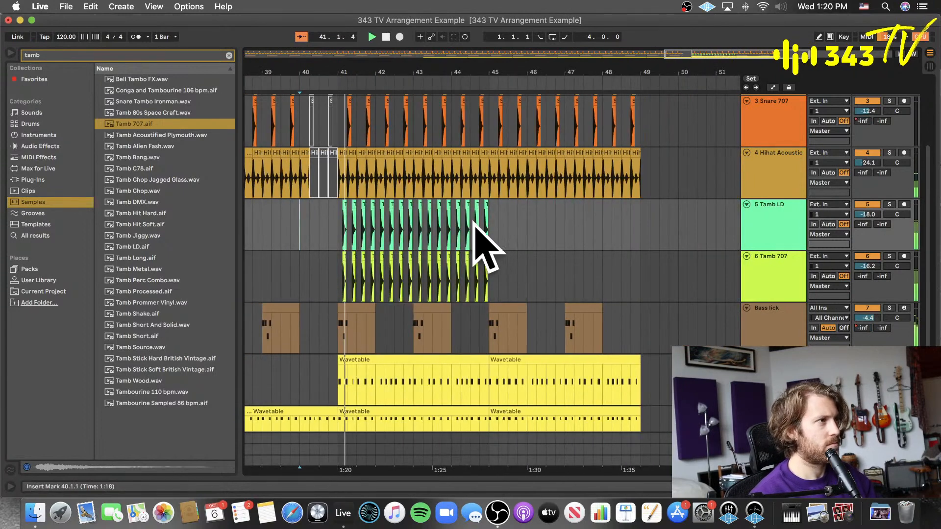
{"action": "left_click_drag", "start_coordinate": [489, 227], "coordinate": [483, 300]}
{"action": "left_click", "coordinate": [332, 264]}
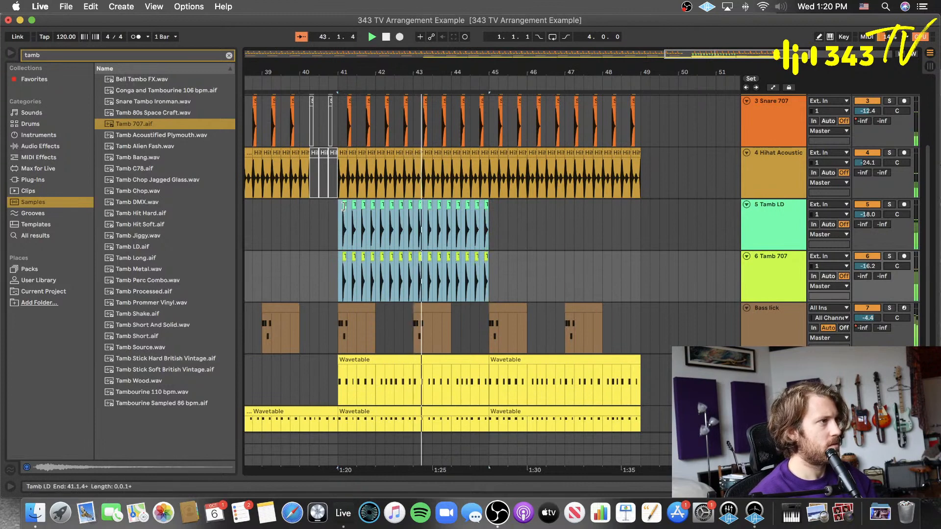
{"action": "mouse_move", "coordinate": [346, 204]}
{"action": "left_mouse_down"}
{"action": "mouse_move", "coordinate": [531, 230]}
{"action": "mouse_move", "coordinate": [498, 226]}
{"action": "left_mouse_up"}
{"action": "left_click", "coordinate": [677, 222]}
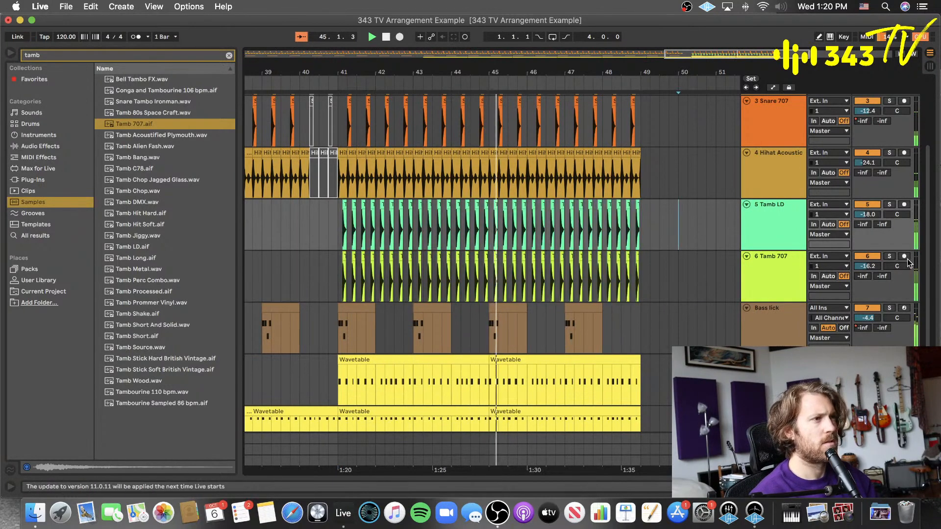
- Toggle the Tamb 707 track off and on to compare, solo it and play it from bar 41
{"action": "left_click", "coordinate": [867, 257]}
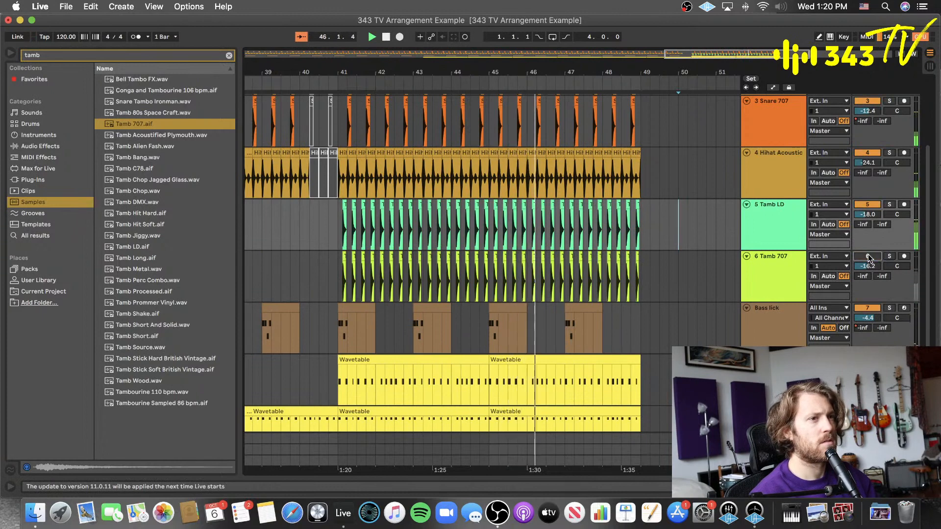
{"action": "left_click", "coordinate": [868, 257]}
{"action": "scroll", "coordinate": [686, 229], "scroll_direction": "left", "scroll_amount": 5}
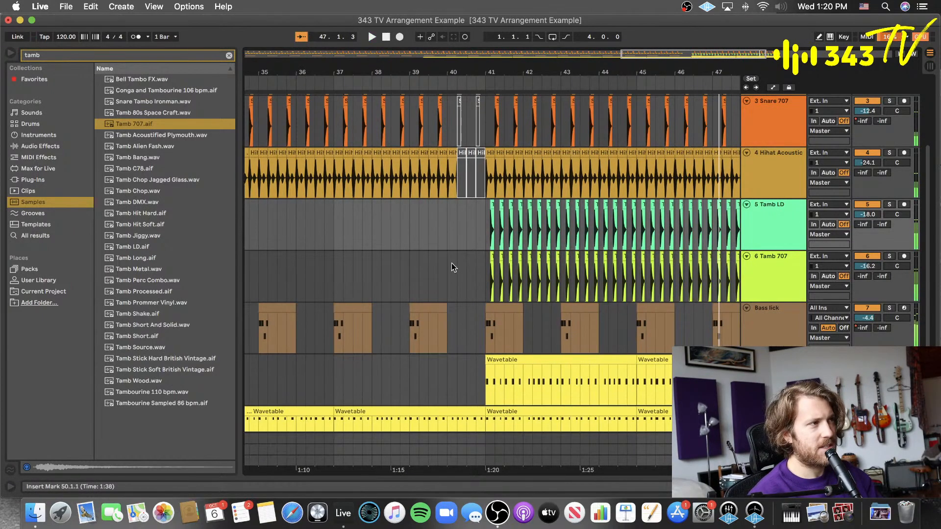
{"action": "left_click", "coordinate": [492, 271]}
{"action": "key", "text": "space"}
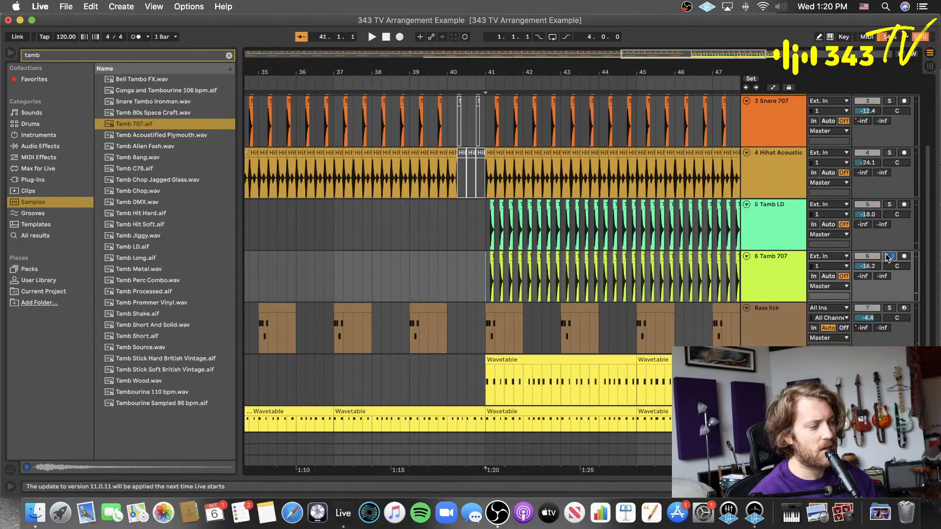
{"action": "key", "text": "space"}
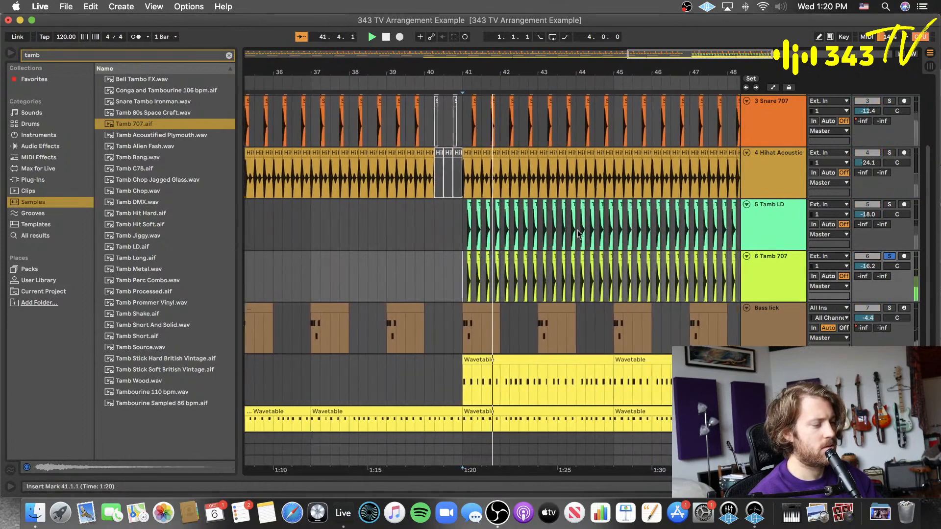
- Stop playback, clear the tambourine search and add Slate Digital's Virtual Mix Rack plug-in to the Tamb 707 track
{"action": "left_click", "coordinate": [42, 147]}
{"action": "key", "text": "space"}
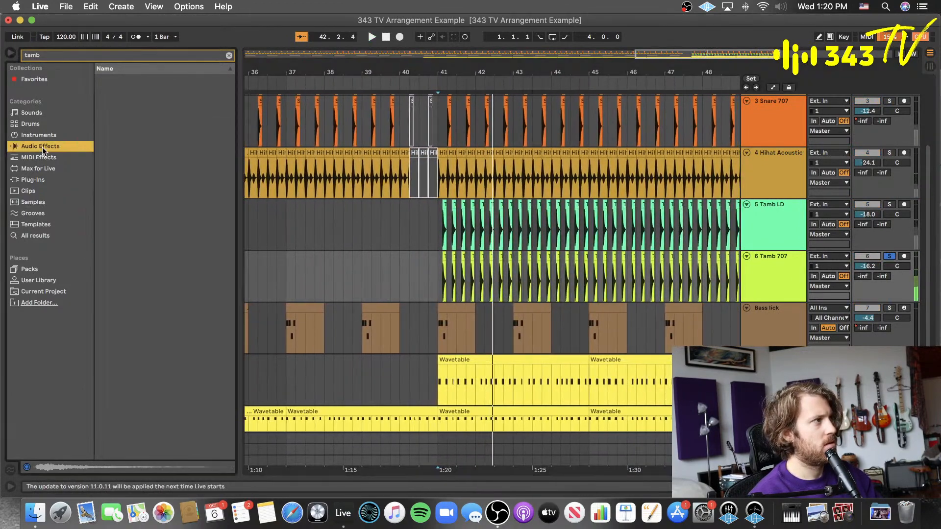
{"action": "left_click", "coordinate": [229, 55]}
{"action": "left_click", "coordinate": [34, 180]}
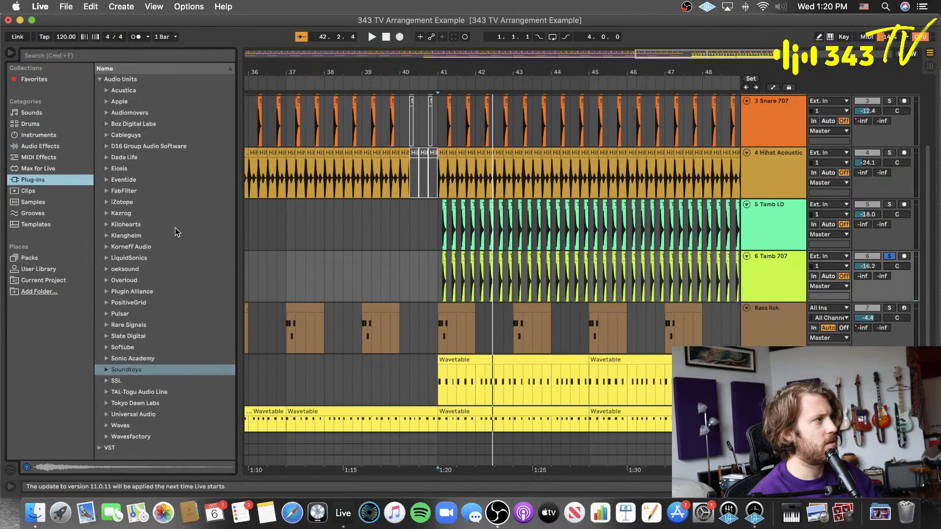
{"action": "left_click", "coordinate": [106, 336]}
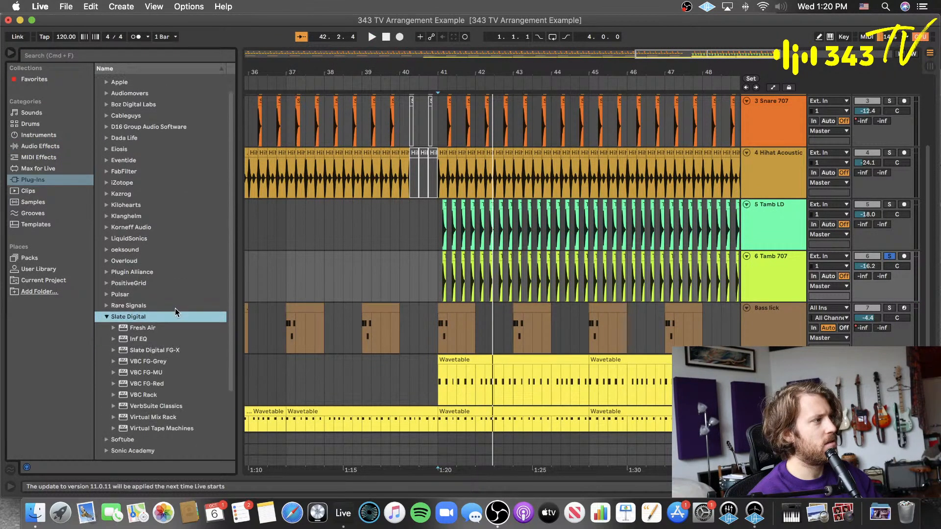
{"action": "left_click", "coordinate": [161, 361]}
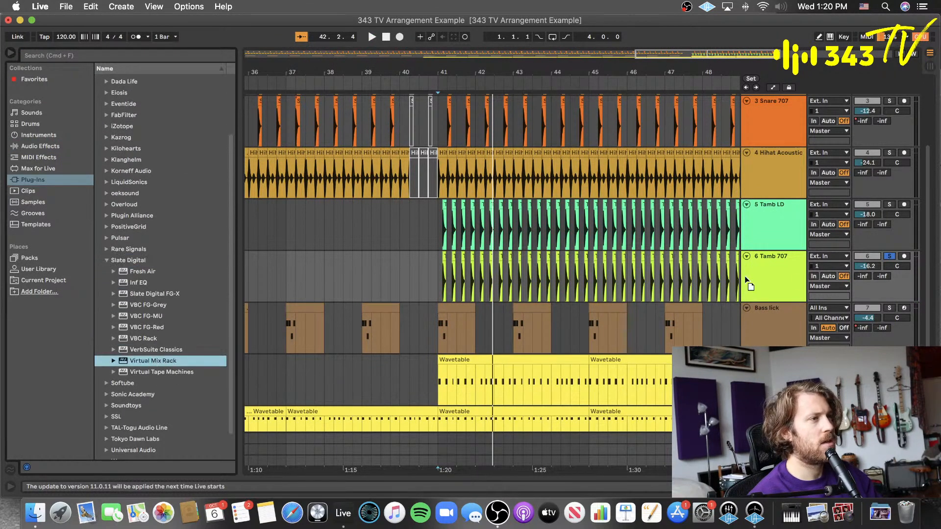
{"action": "left_click_drag", "start_coordinate": [745, 278], "coordinate": [793, 277]}
- Load the Gate:Drums module into the first slot of the Virtual Mix Rack
{"action": "scroll", "coordinate": [289, 327], "scroll_direction": "down", "scroll_amount": 15}
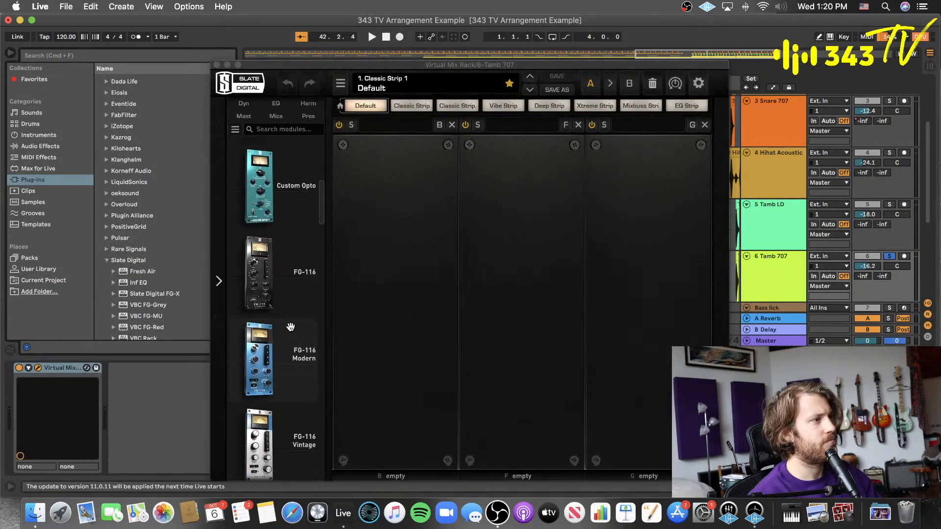
{"action": "scroll", "coordinate": [291, 327], "scroll_direction": "down", "scroll_amount": 10}
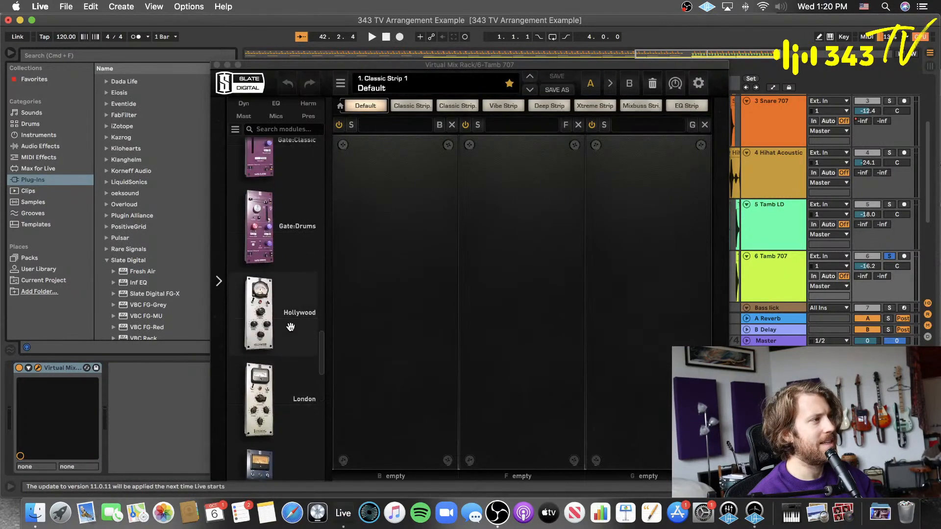
{"action": "left_click_drag", "start_coordinate": [272, 274], "coordinate": [393, 285]}
{"action": "left_click_drag", "start_coordinate": [476, 65], "coordinate": [428, 46]}
{"action": "scroll", "coordinate": [445, 139], "scroll_direction": "down", "scroll_amount": 6}
- During playback, set the Gate:Drums gate release to 126 ms, unsolo Tamb 707, listen in the full mix and stop
{"action": "key", "text": "space"}
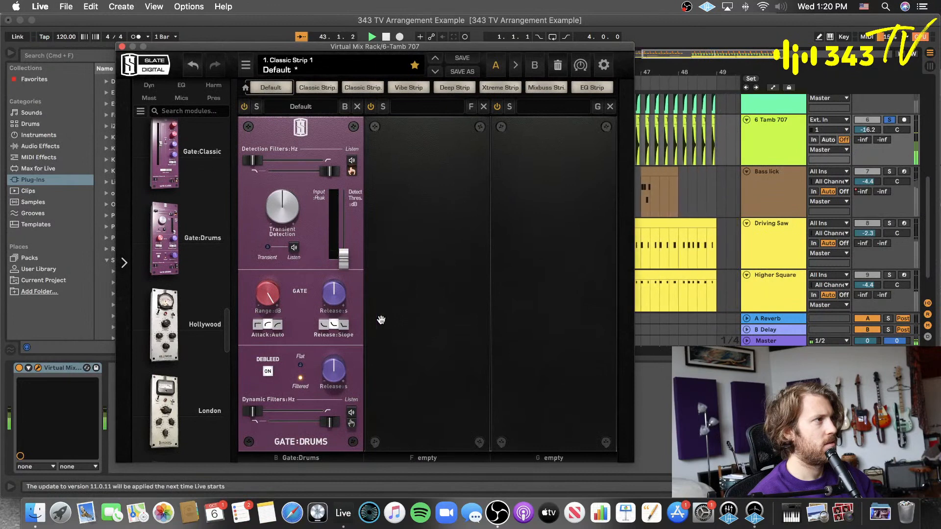
{"action": "left_click_drag", "start_coordinate": [333, 294], "coordinate": [327, 309]}
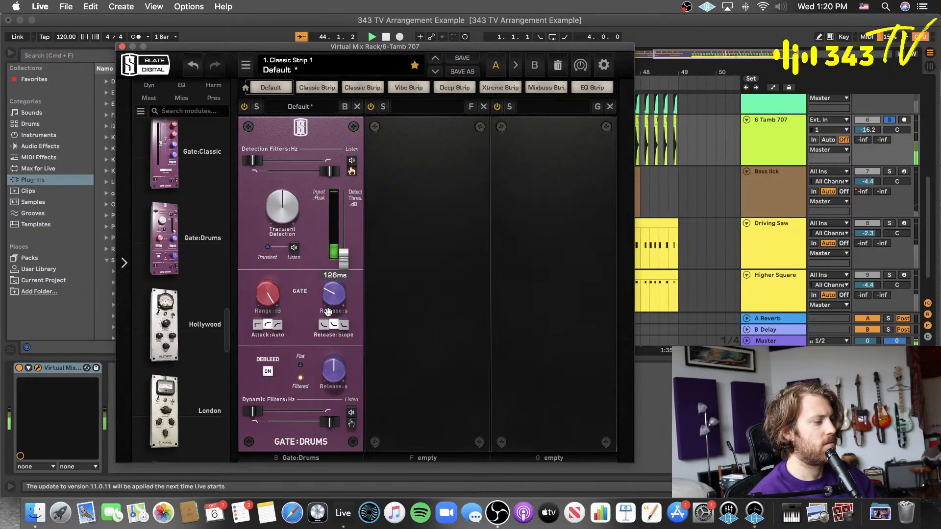
{"action": "left_click", "coordinate": [889, 122]}
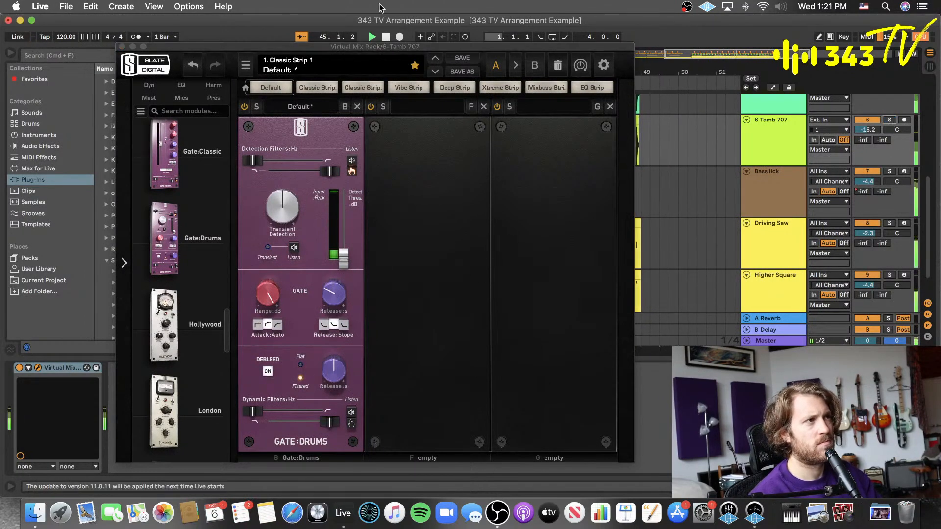
{"action": "left_click_drag", "start_coordinate": [381, 46], "coordinate": [476, 234]}
{"action": "scroll", "coordinate": [462, 168], "scroll_direction": "up", "scroll_amount": 5}
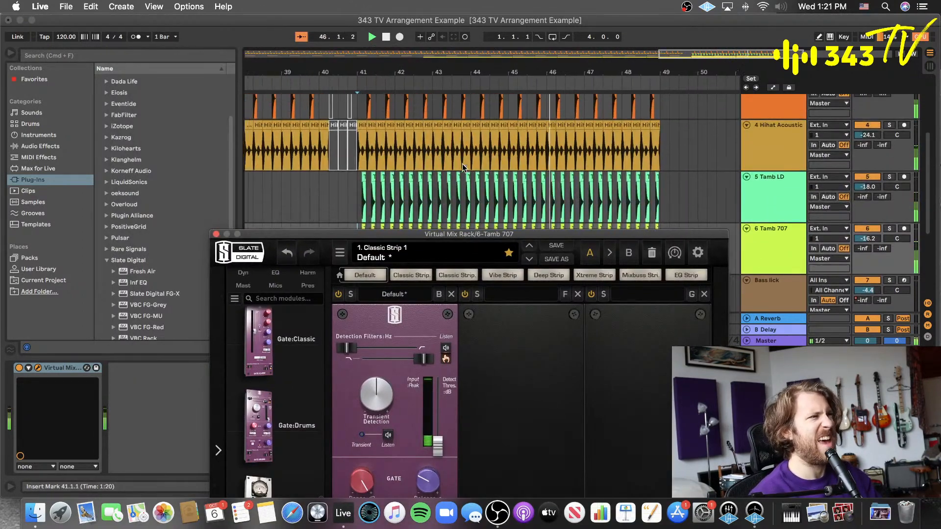
{"action": "scroll", "coordinate": [466, 166], "scroll_direction": "left", "scroll_amount": 5}
{"action": "scroll", "coordinate": [465, 166], "scroll_direction": "right", "scroll_amount": 3}
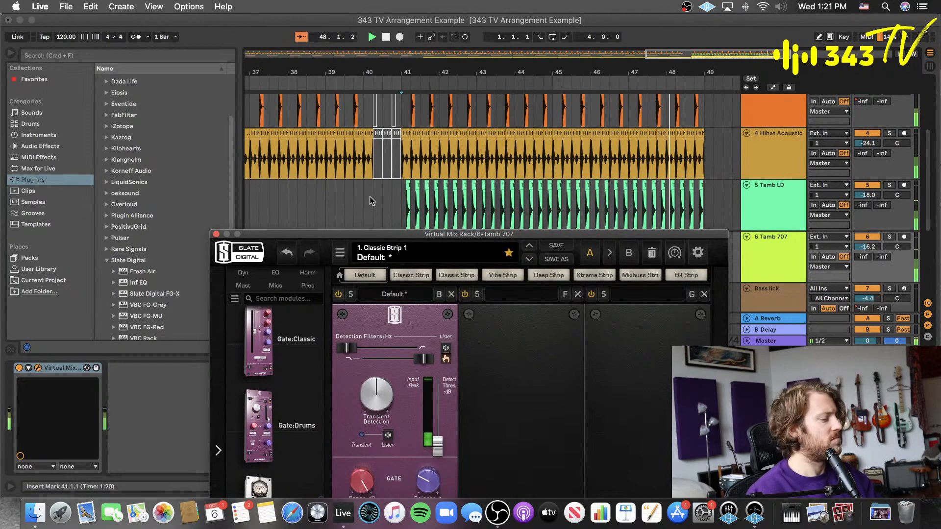
{"action": "scroll", "coordinate": [368, 203], "scroll_direction": "left", "scroll_amount": 3}
{"action": "key", "text": "space"}
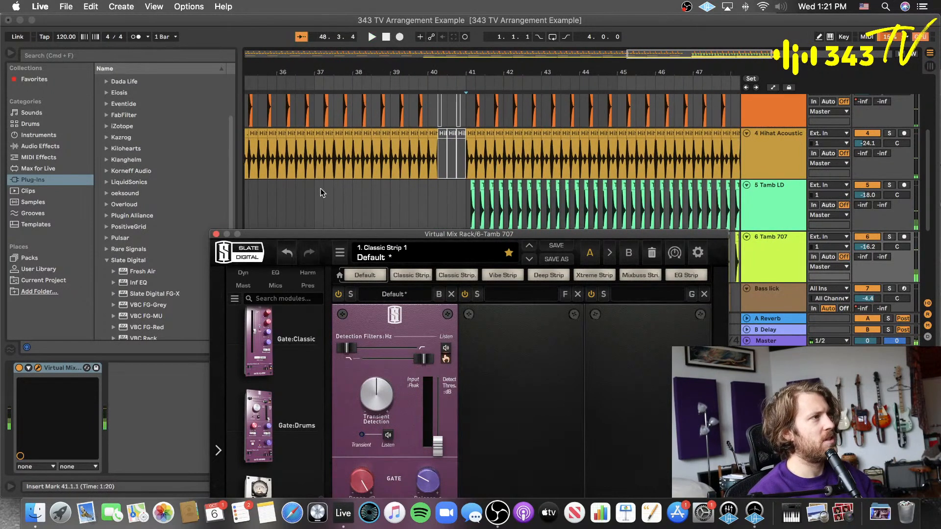
- Play the arrangement from bar 37 to check the tambourine entry at bar 41, and hide the device view
{"action": "scroll", "coordinate": [323, 191], "scroll_direction": "left", "scroll_amount": 4}
{"action": "left_click", "coordinate": [412, 205]}
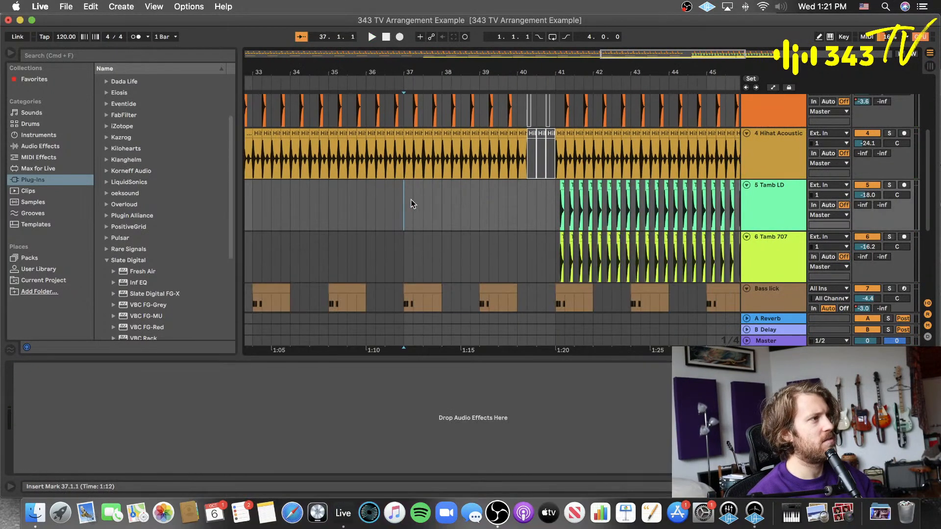
{"action": "key", "text": "space"}
{"action": "scroll", "coordinate": [490, 196], "scroll_direction": "left", "scroll_amount": 4}
{"action": "scroll", "coordinate": [580, 190], "scroll_direction": "right", "scroll_amount": 9}
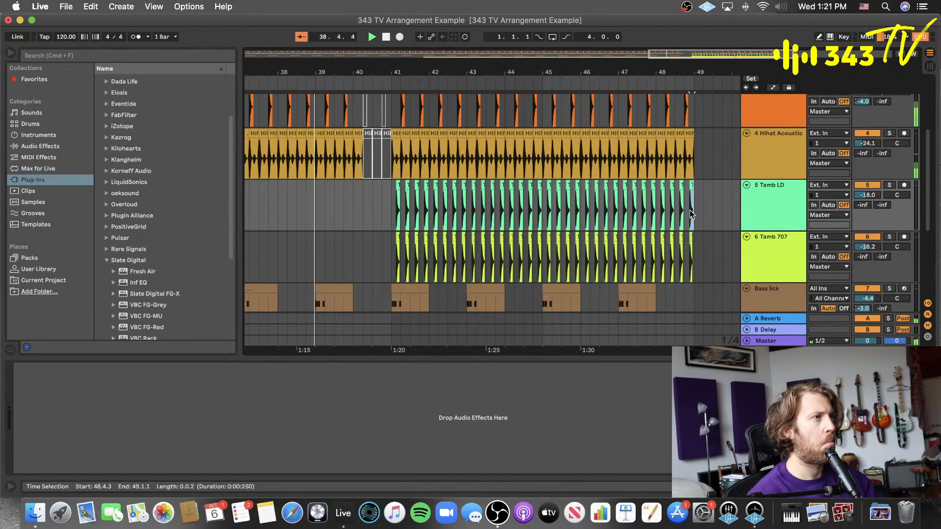
{"action": "left_click", "coordinate": [533, 205]}
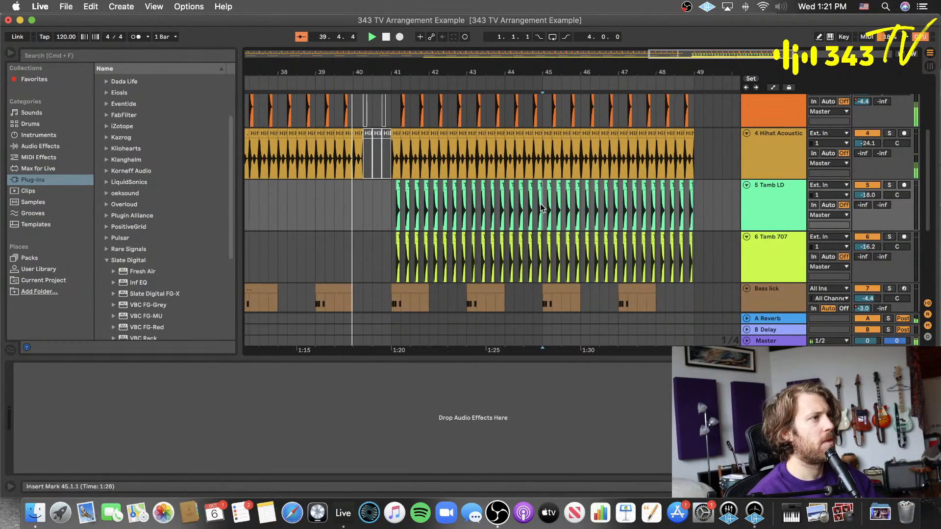
{"action": "left_click", "coordinate": [542, 204]}
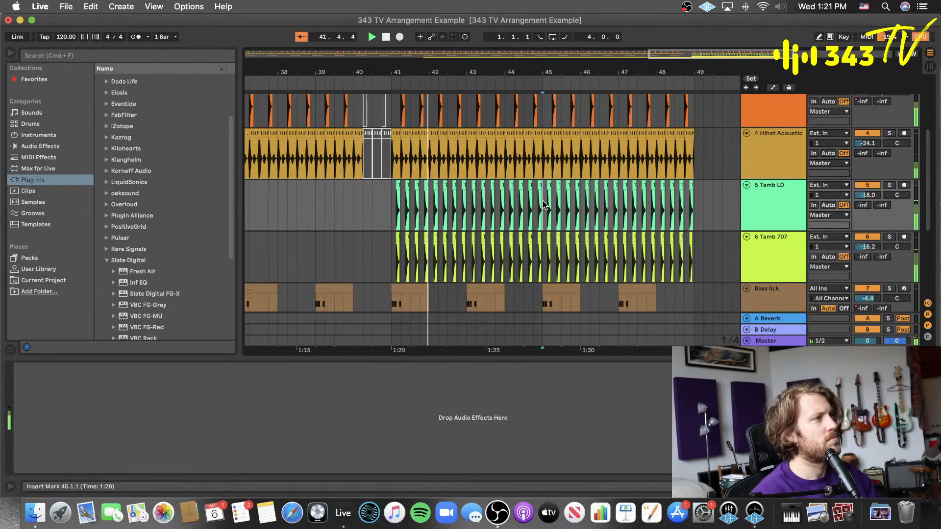
{"action": "double_click", "coordinate": [527, 359]}
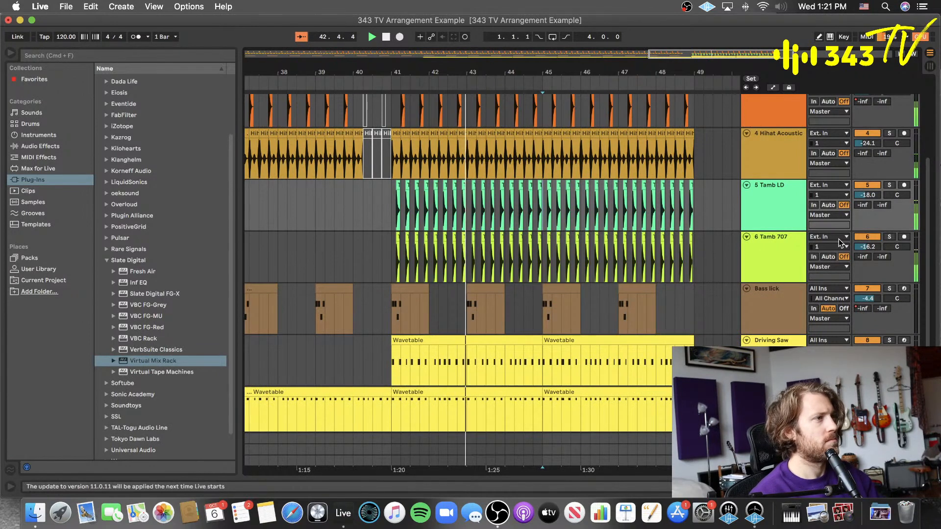
- Lower the Tamb LD and Tamb 707 tracks together to -18.7 and -16.9 dB
{"action": "left_click", "coordinate": [776, 211]}
{"action": "left_click", "coordinate": [776, 251], "text": "shift"}
{"action": "left_click", "coordinate": [866, 196]}
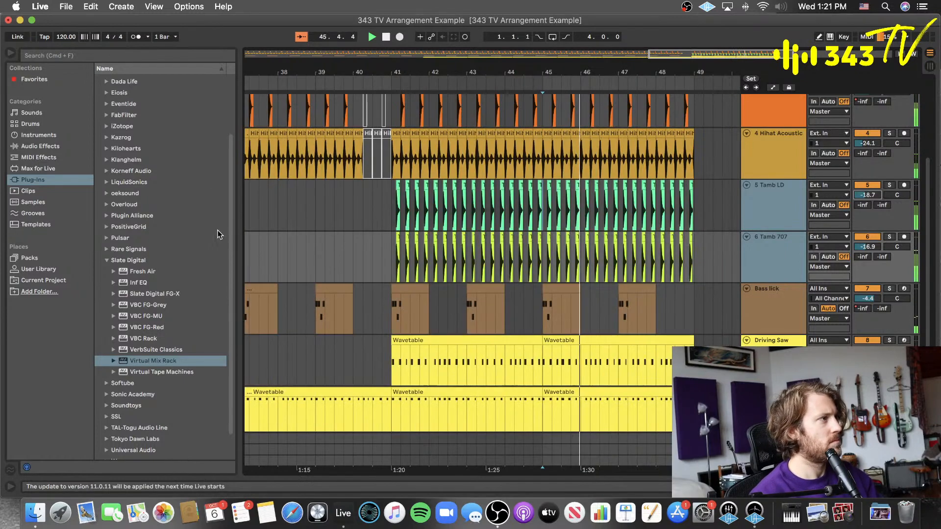
- Insert a new audio track directly below Tamb 707
{"action": "left_click", "coordinate": [216, 81]}
{"action": "scroll", "coordinate": [386, 235], "scroll_direction": "down", "scroll_amount": 2}
{"action": "left_click", "coordinate": [755, 224]}
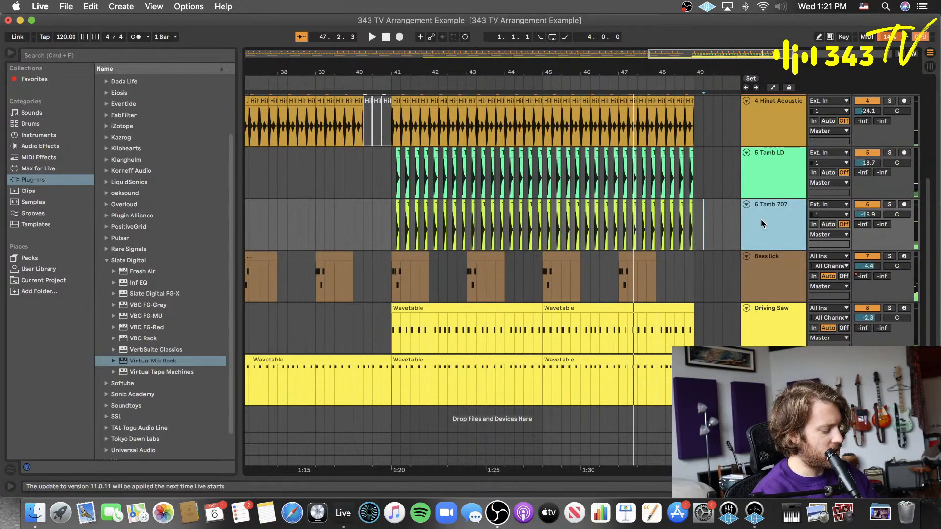
{"action": "key", "text": "super+t"}
- Collapse the Slate Digital plug-in folder and search the samples for "shaker"
{"action": "left_click", "coordinate": [107, 261]}
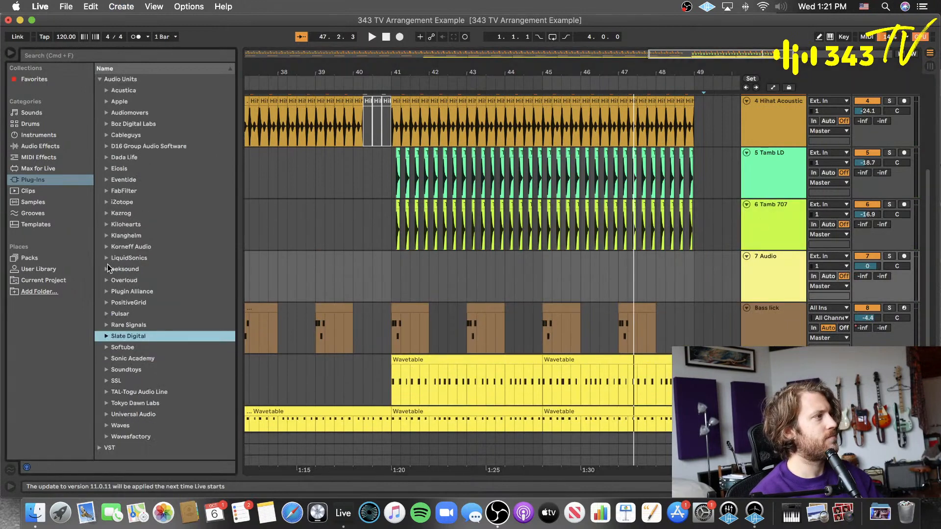
{"action": "left_click", "coordinate": [41, 205]}
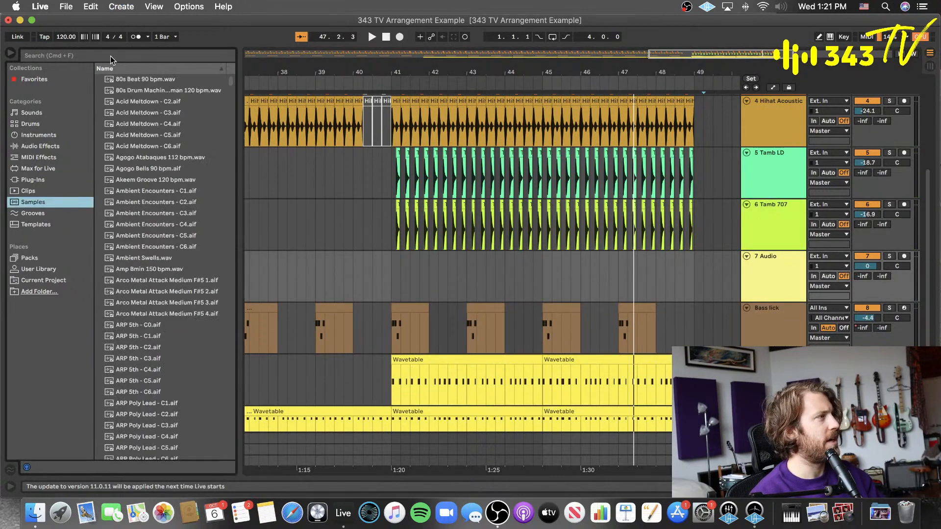
{"action": "left_click", "coordinate": [113, 52]}
{"action": "type", "text": "shaker"}
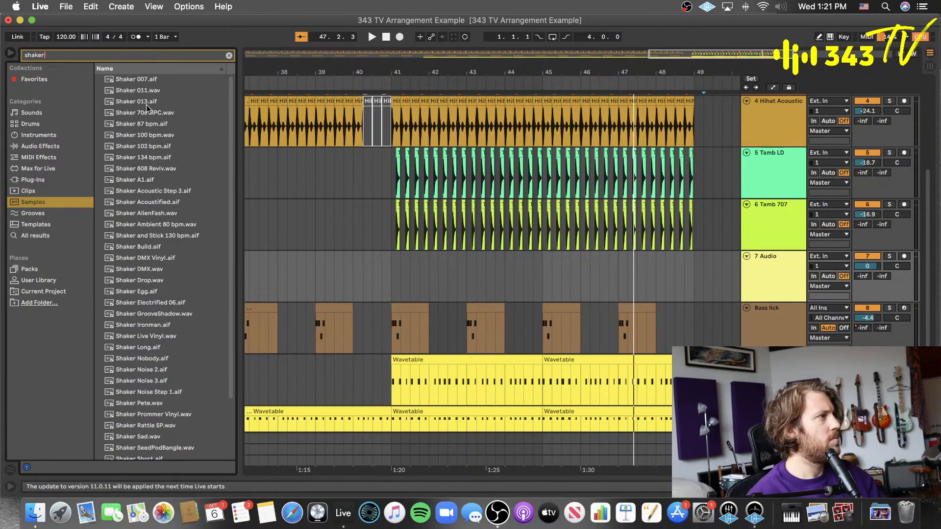
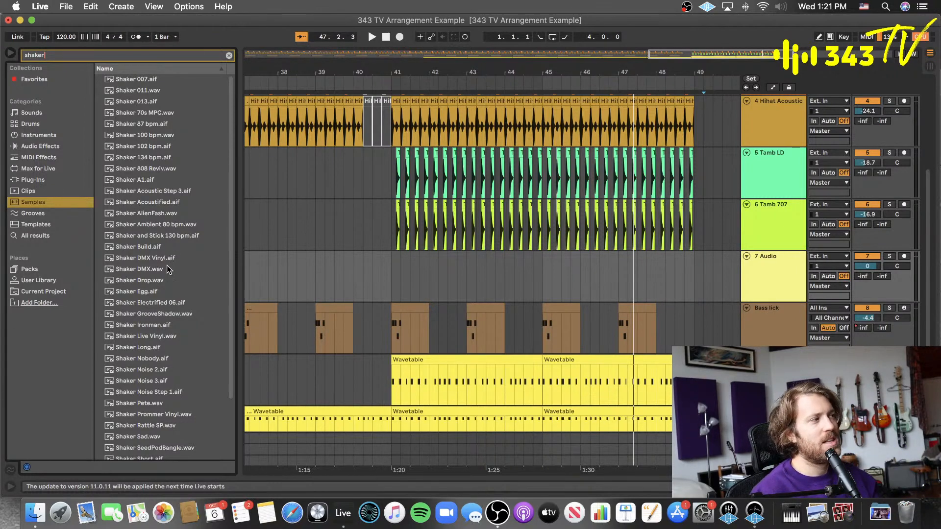
- Audition shaker samples, including Shaker A1, 102 bpm, 70s MPC and Egg, to find a suitable one-shot
{"action": "left_click", "coordinate": [174, 179]}
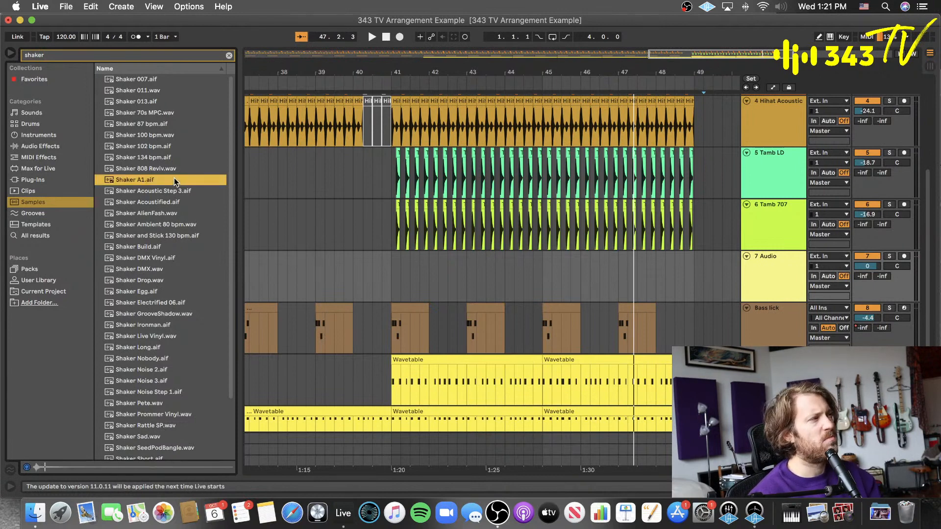
{"action": "left_click", "coordinate": [173, 158]}
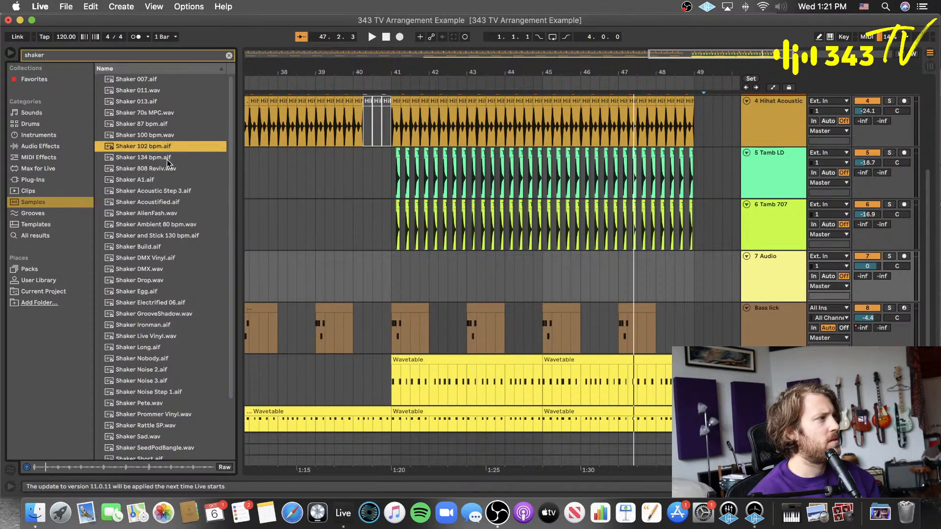
{"action": "left_click", "coordinate": [165, 126]}
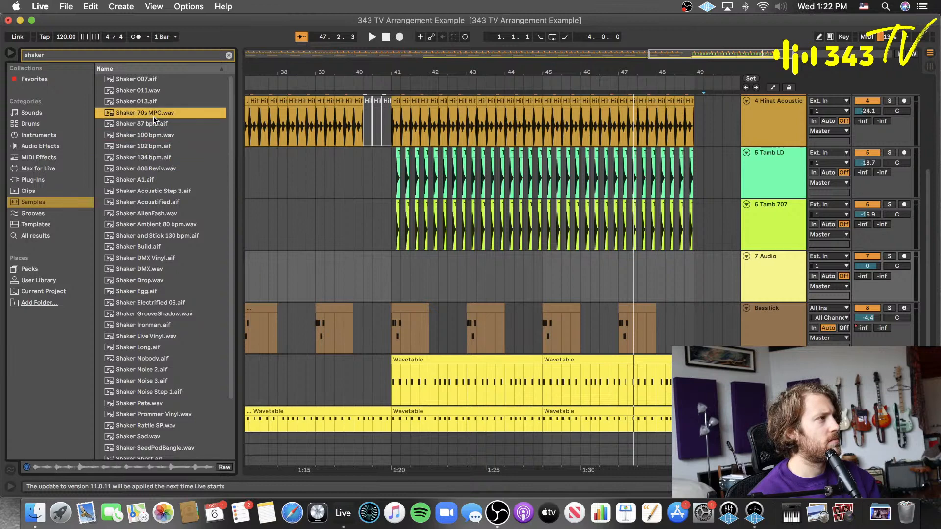
{"action": "left_click", "coordinate": [186, 182]}
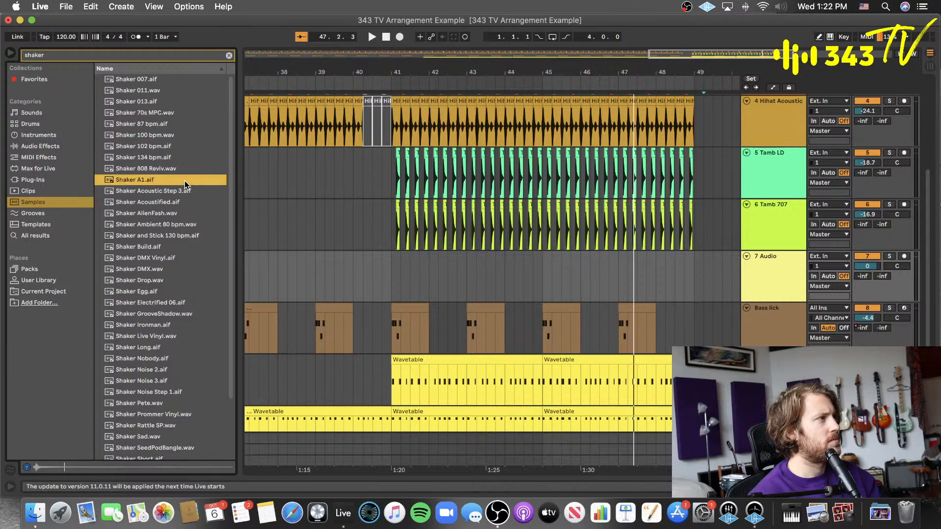
{"action": "left_click", "coordinate": [170, 258]}
{"action": "left_click", "coordinate": [163, 269]}
{"action": "left_click", "coordinate": [158, 280]}
{"action": "left_click", "coordinate": [155, 291]}
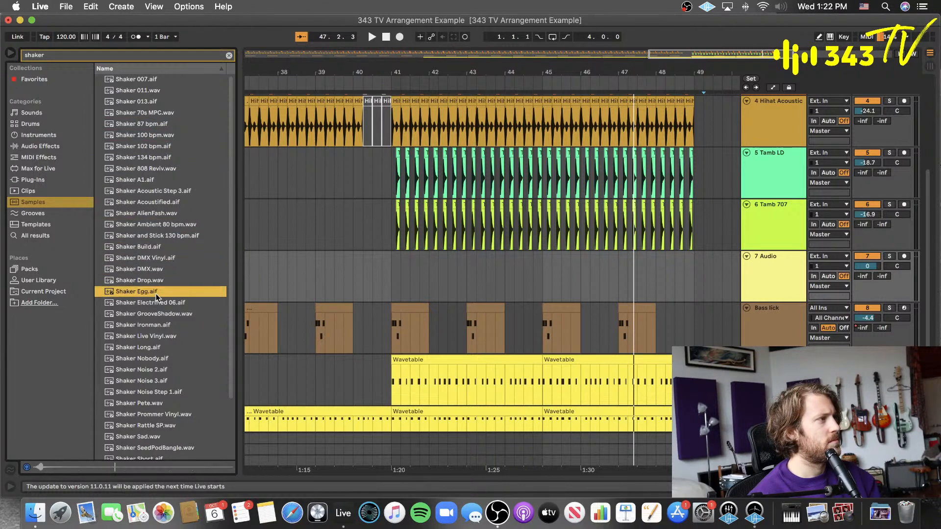
{"action": "left_click", "coordinate": [153, 314]}
{"action": "left_click", "coordinate": [152, 323]}
- Place Shaker Egg.aif on the new audio track at position 41.2.1 and clear the sample search
{"action": "left_click", "coordinate": [154, 291]}
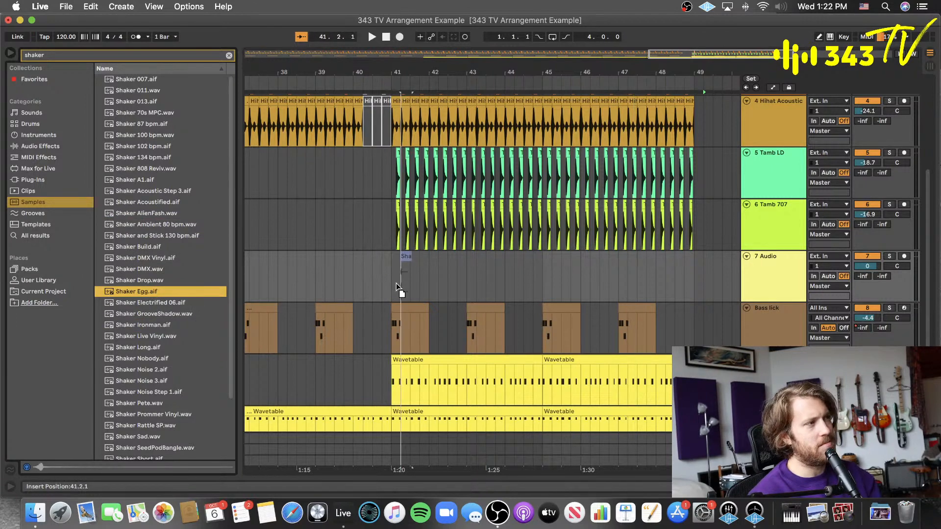
{"action": "left_click_drag", "start_coordinate": [397, 285], "coordinate": [406, 280]}
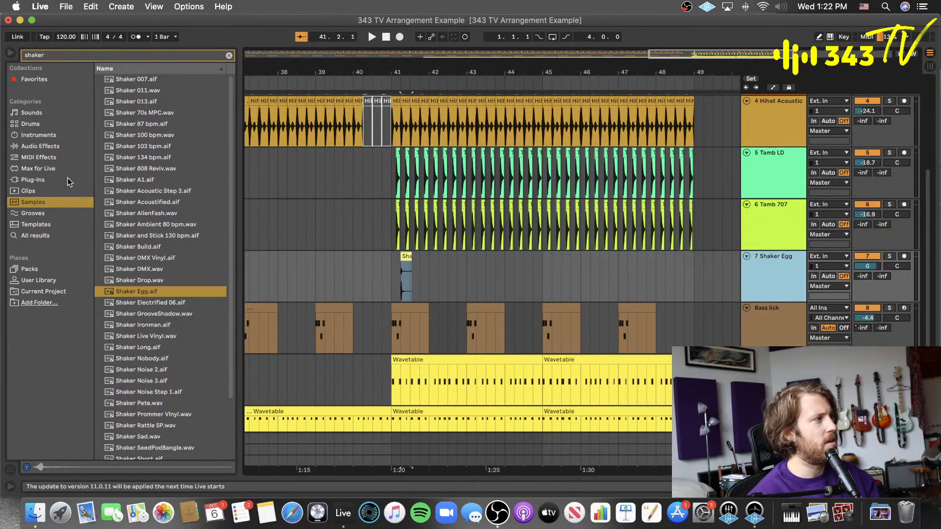
{"action": "left_click", "coordinate": [228, 54]}
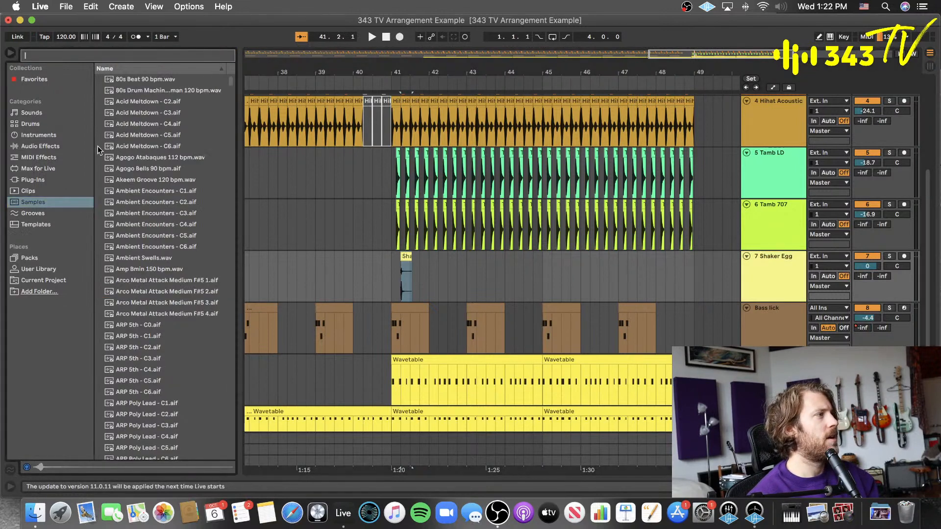
- Add the Utility audio effect to the Shaker Egg track and switch it to Mono
{"action": "left_click", "coordinate": [58, 147]}
{"action": "scroll", "coordinate": [187, 347], "scroll_direction": "down", "scroll_amount": 5}
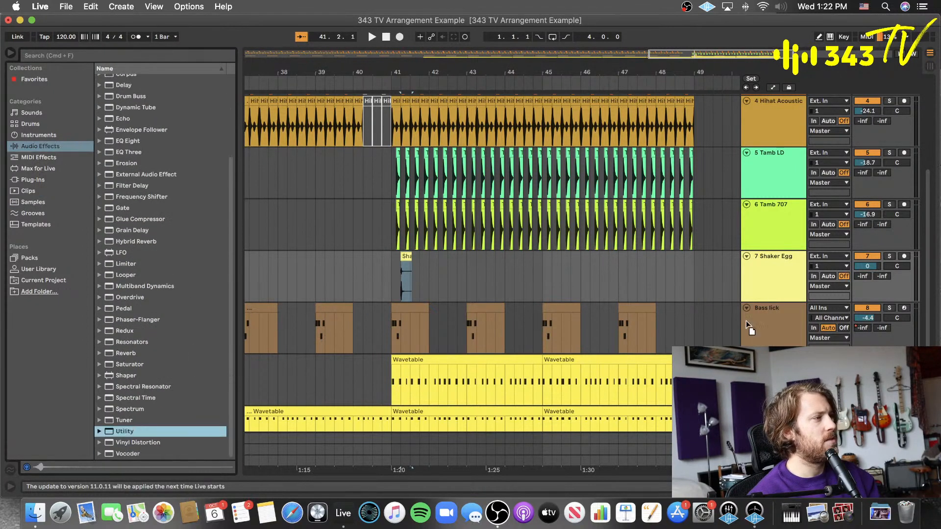
{"action": "left_click_drag", "start_coordinate": [769, 288], "coordinate": [751, 281]}
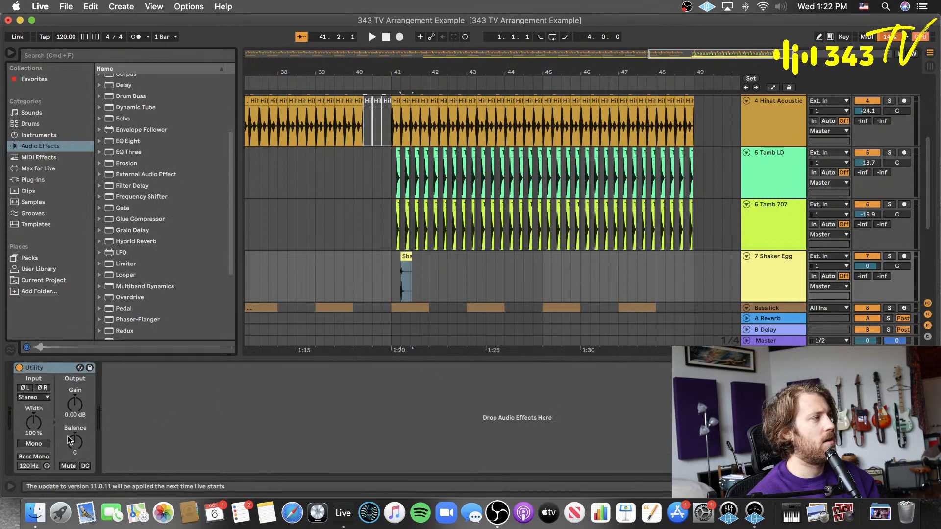
{"action": "left_click", "coordinate": [40, 444]}
- Solo the Shaker Egg track and play it from 41.1.1 to hear the sample in mono
{"action": "left_click", "coordinate": [392, 283]}
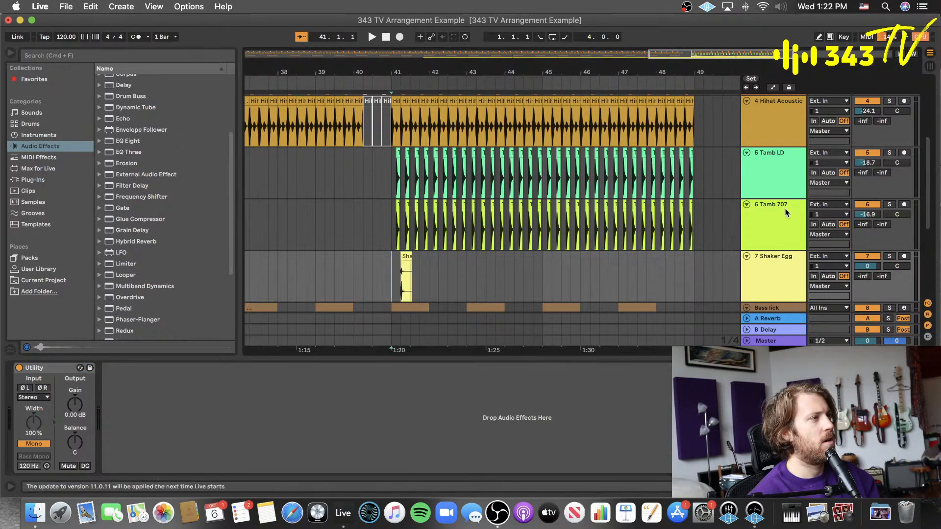
{"action": "left_click", "coordinate": [889, 257]}
{"action": "key", "text": "space"}
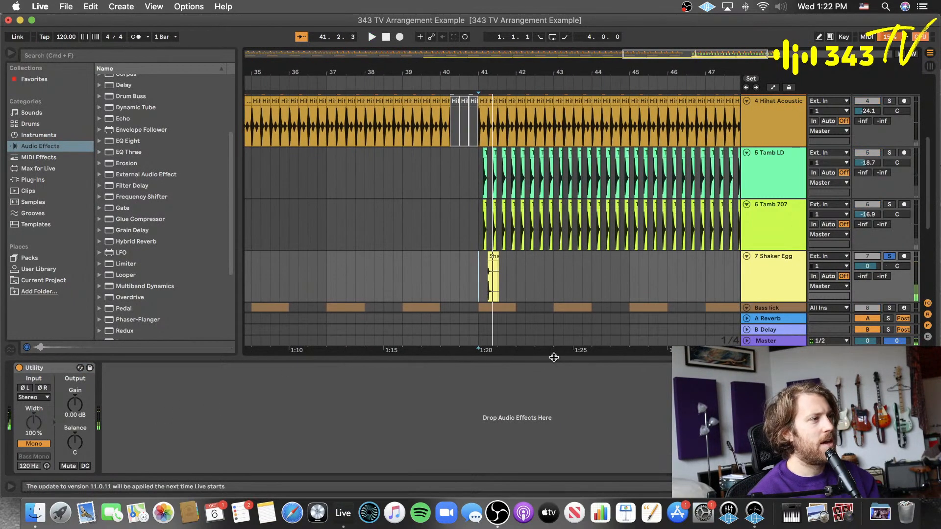
{"action": "double_click", "coordinate": [554, 357]}
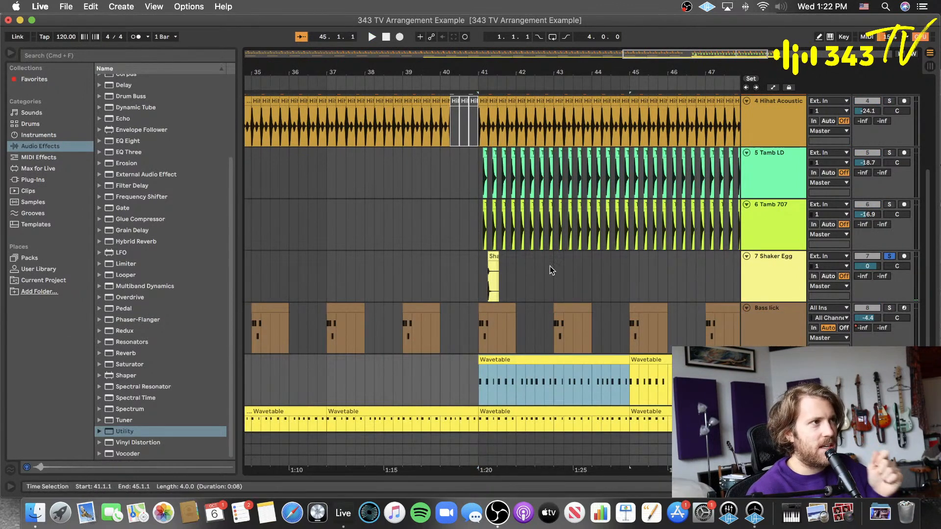
- Trim the end of the Shaker Egg clip at 41.2.1 to about a thirty-second note and audition it
{"action": "left_click", "coordinate": [507, 275]}
{"action": "key", "text": "plus"}
{"action": "key", "text": "plus"}
{"action": "key", "text": "plus"}
{"action": "key", "text": "plus"}
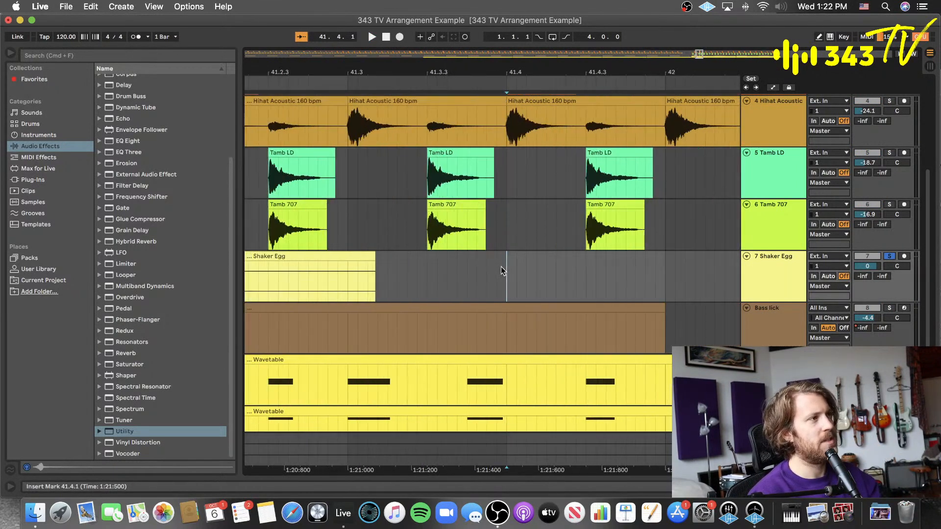
{"action": "scroll", "coordinate": [501, 269], "scroll_direction": "left", "scroll_amount": 7}
{"action": "scroll", "coordinate": [701, 265], "scroll_direction": "right", "scroll_amount": 2}
{"action": "left_click_drag", "start_coordinate": [681, 256], "coordinate": [550, 278]}
{"action": "left_click", "coordinate": [459, 292]}
{"action": "scroll", "coordinate": [459, 292], "scroll_direction": "right", "scroll_amount": 2}
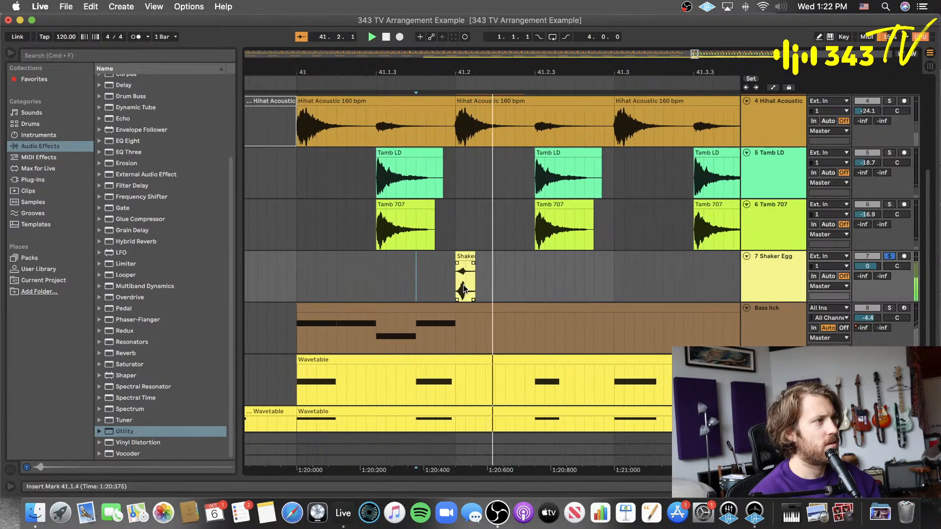
- Move the trimmed Shaker Egg clip to 41.1.4, unsolo its track and set the track volume to -17.1 dB
{"action": "scroll", "coordinate": [471, 274], "scroll_direction": "left", "scroll_amount": 1}
{"action": "right_click", "coordinate": [604, 266]}
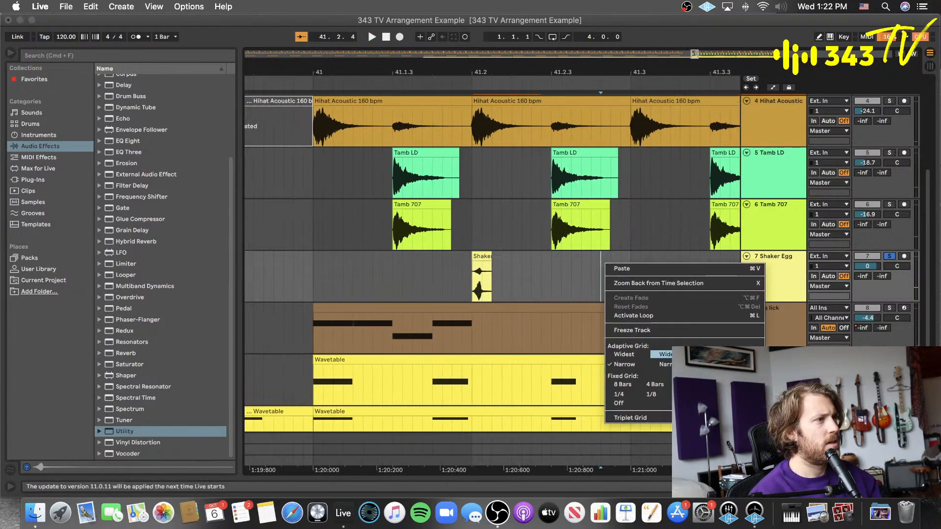
{"action": "key", "text": "Escape"}
{"action": "left_click", "coordinate": [477, 265]}
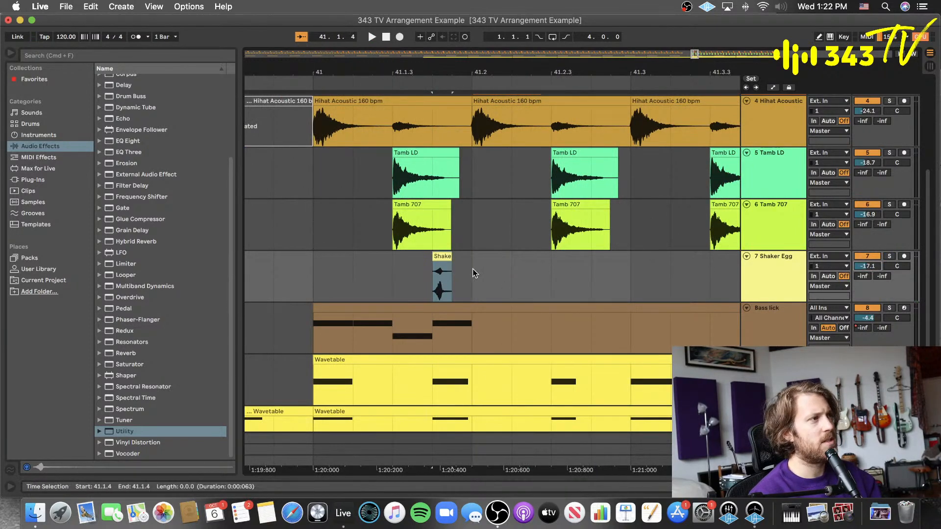
- Duplicate the one-beat shaker section from 41.1.1 to 41.2.1 repeatedly until the pattern reaches 45.1.1
{"action": "left_click", "coordinate": [308, 284], "text": "shift"}
{"action": "key", "text": "super+d"}
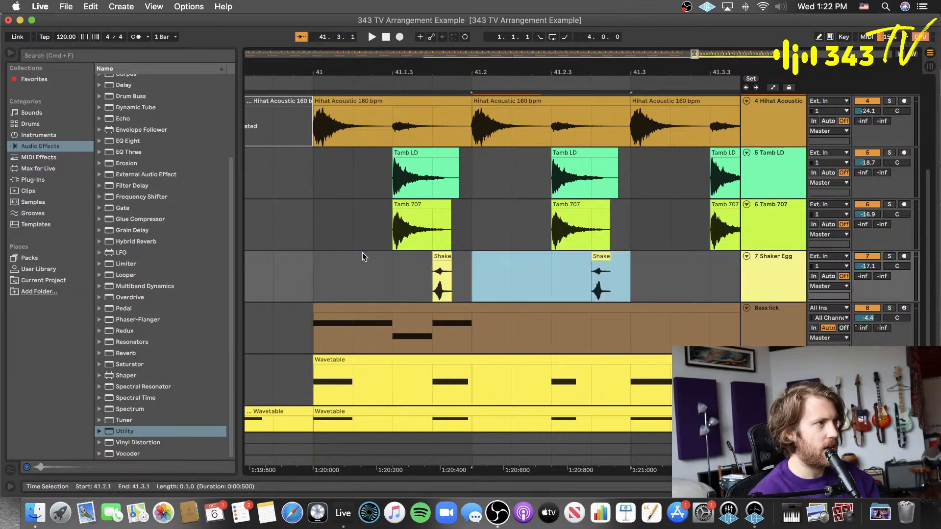
{"action": "key", "text": "minus"}
{"action": "key", "text": "minus"}
{"action": "key", "text": "super+d"}
{"action": "key", "text": "super+d"}
{"action": "key", "text": "super+d"}
{"action": "key", "text": "minus"}
{"action": "key", "text": "minus"}
{"action": "key", "text": "super+d"}
{"action": "key", "text": "super+d"}
{"action": "key", "text": "super+d"}
{"action": "key", "text": "super+d"}
{"action": "key", "text": "super+d"}
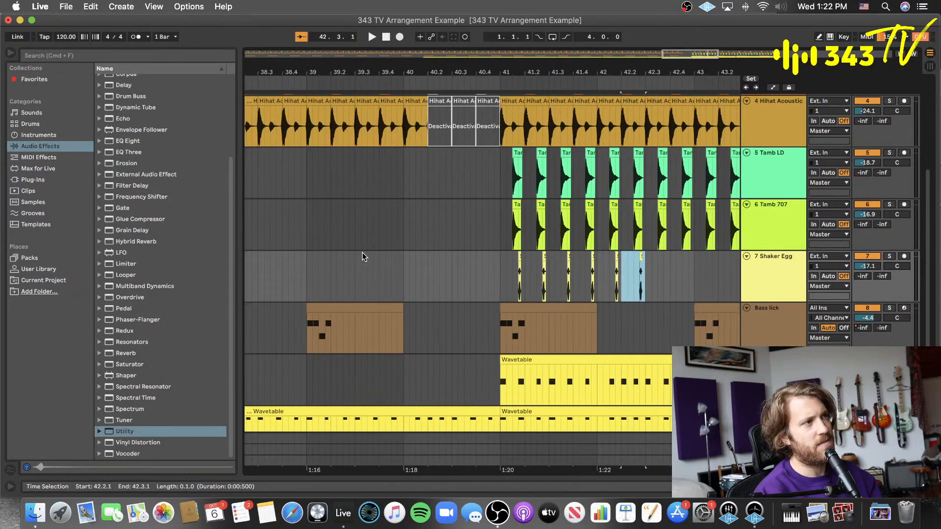
{"action": "key", "text": "super+d"}
{"action": "key", "text": "super+d"}
{"action": "key", "text": "super+d"}
{"action": "key", "text": "super+d"}
{"action": "key", "text": "super+d"}
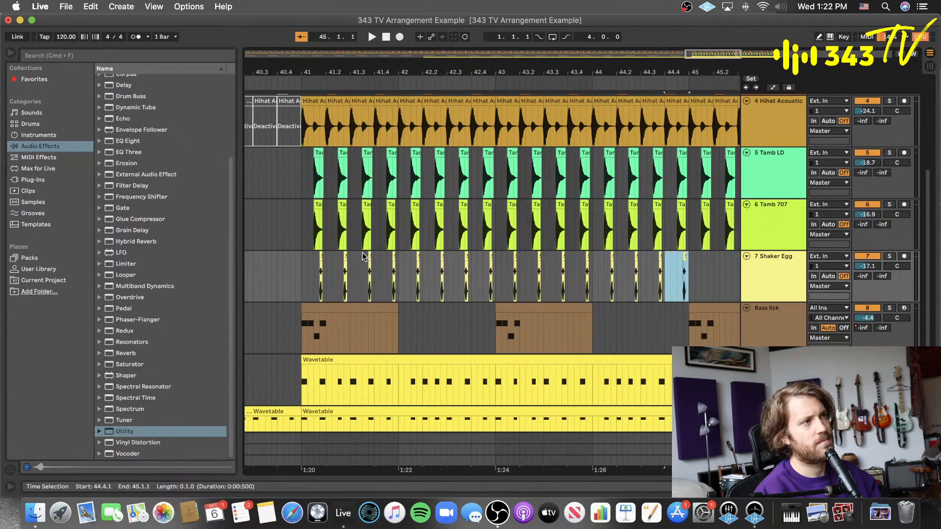
- Play the arrangement from 39.4.3 and lower the Shaker Egg track volume to -23.8 dB
{"action": "scroll", "coordinate": [338, 269], "scroll_direction": "left", "scroll_amount": 4}
{"action": "left_click", "coordinate": [324, 281]}
{"action": "key", "text": "space"}
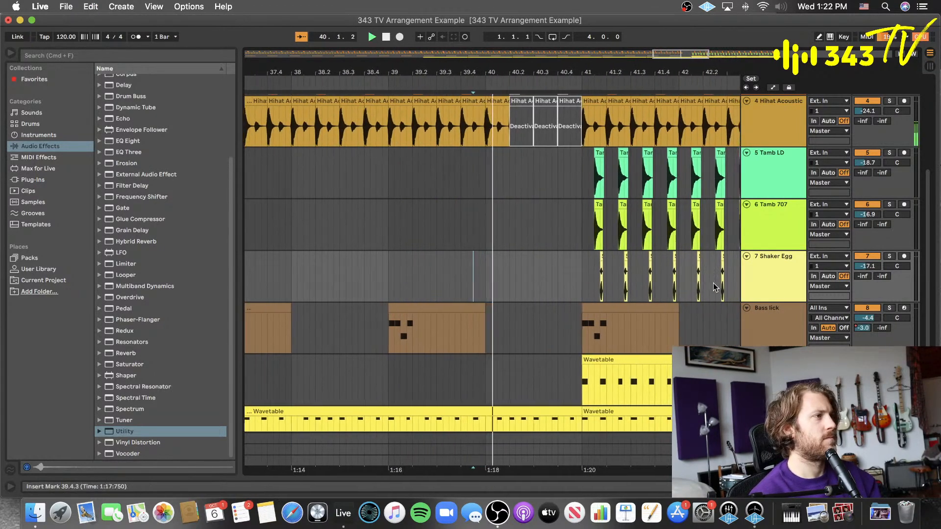
{"action": "left_click_drag", "start_coordinate": [871, 267], "coordinate": [872, 290]}
{"action": "scroll", "coordinate": [515, 215], "scroll_direction": "left", "scroll_amount": 3}
{"action": "key", "text": "space"}
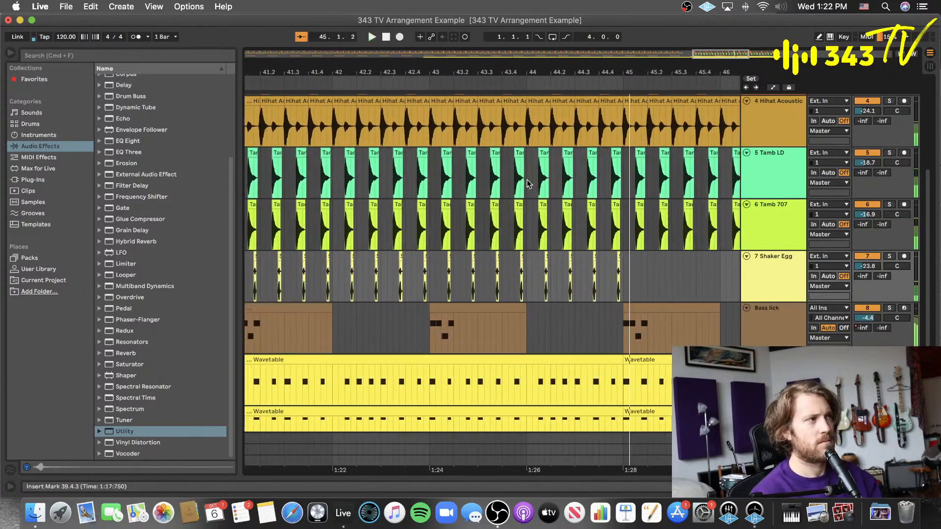
- Add the Slate Digital Virtual Mix Rack plug-in to the Shaker Egg track after Utility
{"action": "scroll", "coordinate": [515, 215], "scroll_direction": "left", "scroll_amount": 4}
{"action": "key", "text": "shift+Tab"}
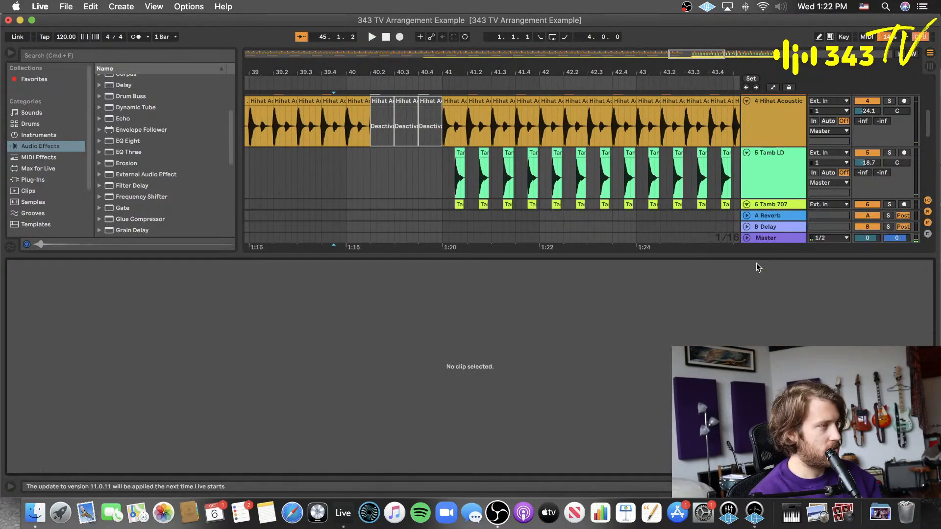
{"action": "key", "text": "shift+Tab"}
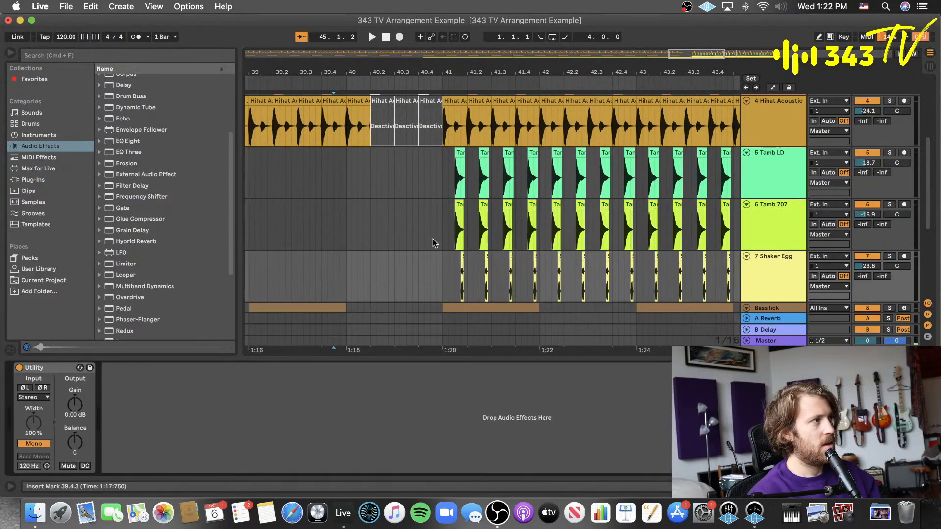
{"action": "left_click", "coordinate": [50, 202]}
{"action": "left_click", "coordinate": [42, 183]}
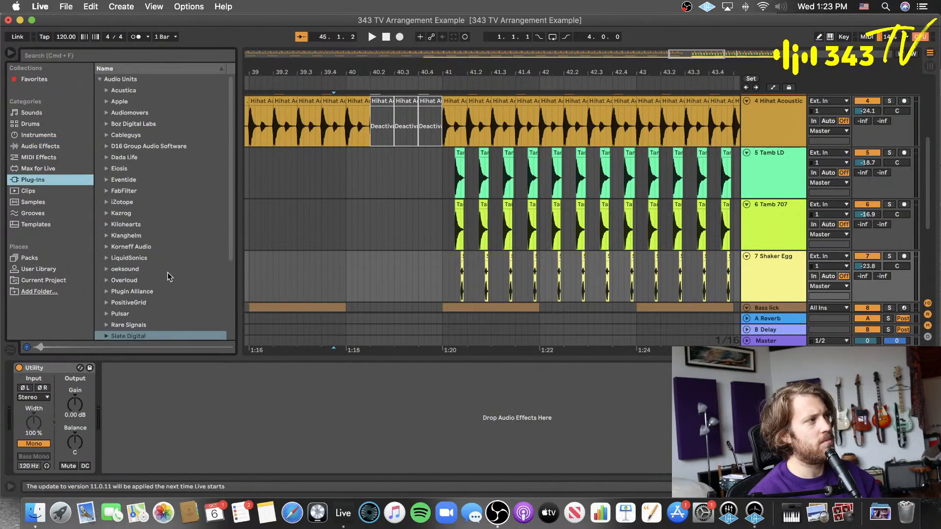
{"action": "scroll", "coordinate": [167, 276], "scroll_direction": "down", "scroll_amount": 5}
{"action": "left_click", "coordinate": [106, 230]}
{"action": "scroll", "coordinate": [153, 296], "scroll_direction": "down", "scroll_amount": 5}
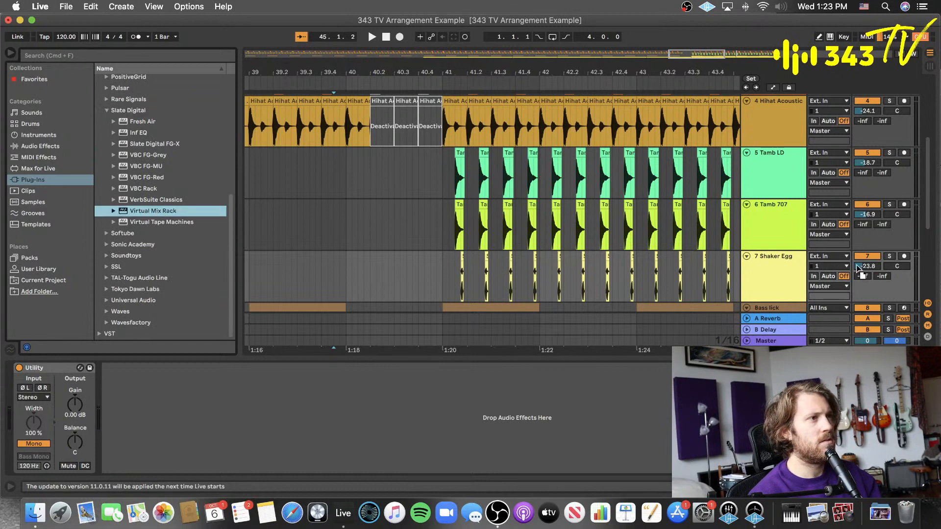
{"action": "left_click_drag", "start_coordinate": [858, 268], "coordinate": [776, 270]}
- Load the Gate:Drums module into the first slot of the Virtual Mix Rack
{"action": "scroll", "coordinate": [260, 344], "scroll_direction": "down", "scroll_amount": 5}
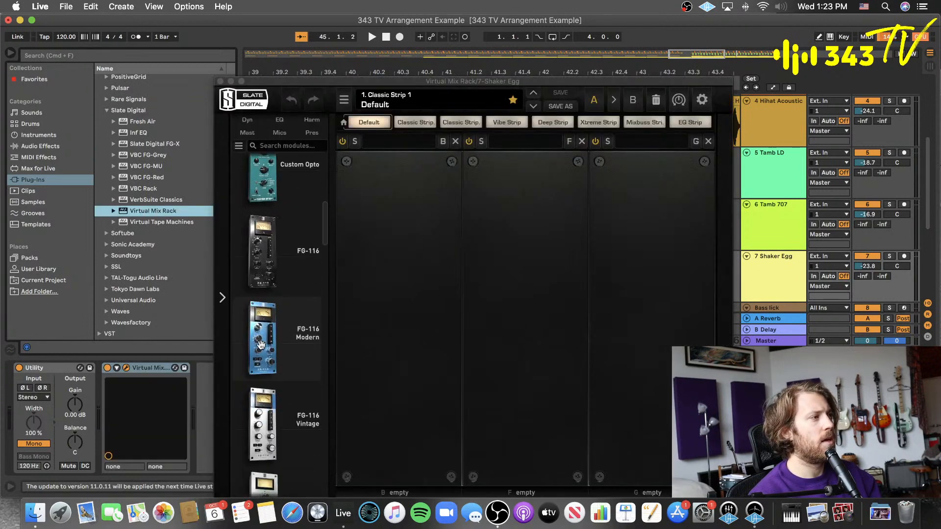
{"action": "scroll", "coordinate": [261, 345], "scroll_direction": "down", "scroll_amount": 10}
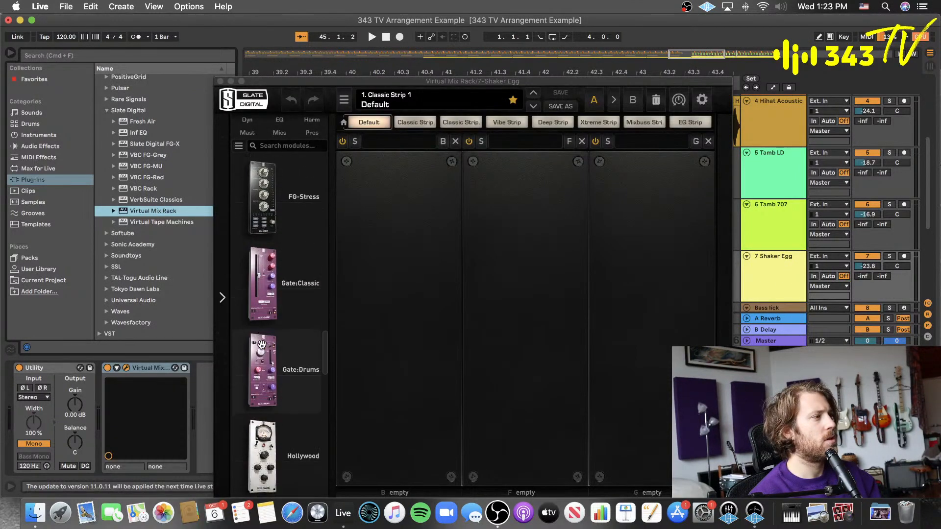
{"action": "scroll", "coordinate": [261, 344], "scroll_direction": "down", "scroll_amount": 3}
{"action": "left_click_drag", "start_coordinate": [262, 345], "coordinate": [396, 368]}
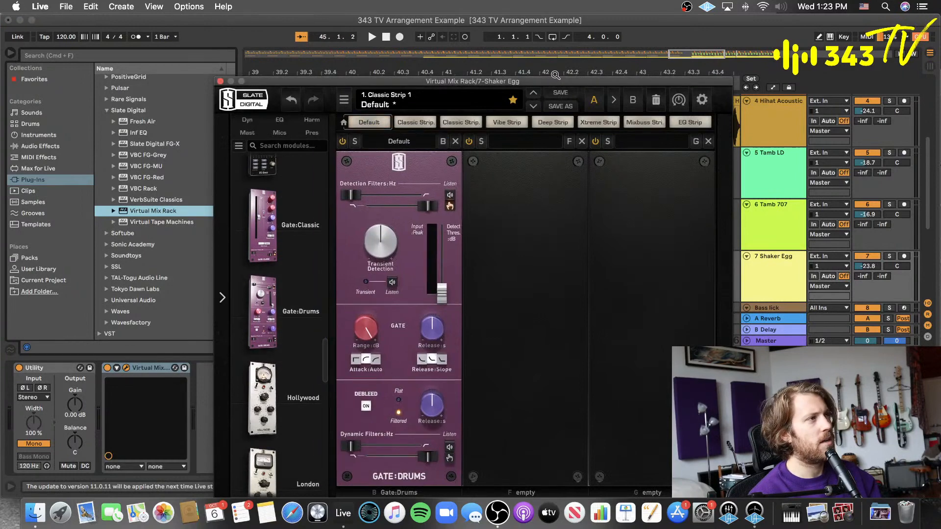
- Solo the shaker, play from 41.1.1 and raise Gate:Drums transient detection with the detection threshold at about -17.2 dB
{"action": "left_click_drag", "start_coordinate": [555, 83], "coordinate": [453, 236]}
{"action": "left_click", "coordinate": [890, 256]}
{"action": "scroll", "coordinate": [607, 205], "scroll_direction": "down", "scroll_amount": 5}
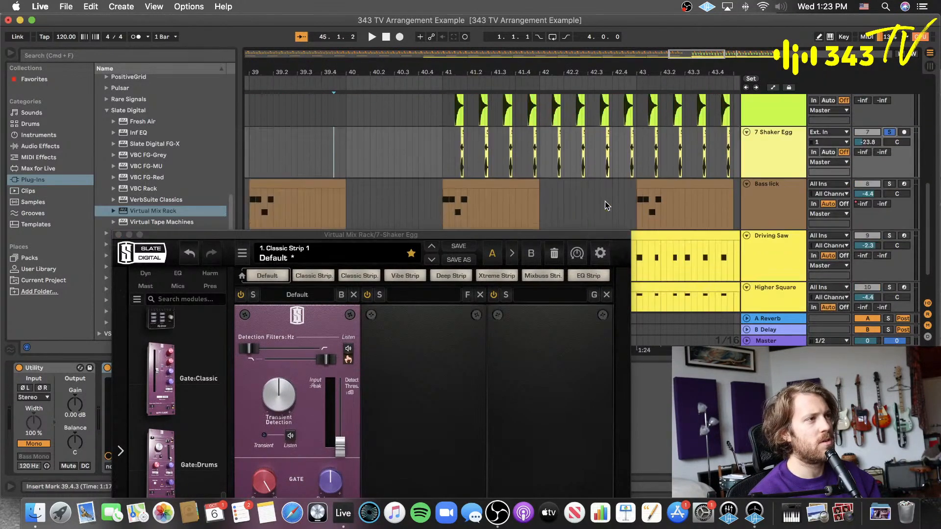
{"action": "scroll", "coordinate": [598, 204], "scroll_direction": "down", "scroll_amount": 2}
{"action": "left_click", "coordinate": [444, 115]}
{"action": "key", "text": "space"}
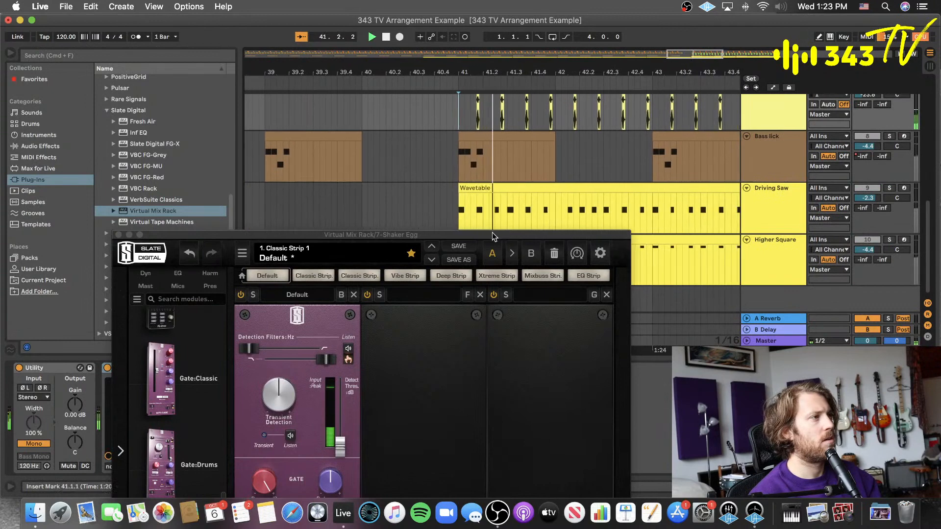
{"action": "left_click_drag", "start_coordinate": [494, 235], "coordinate": [483, 37]}
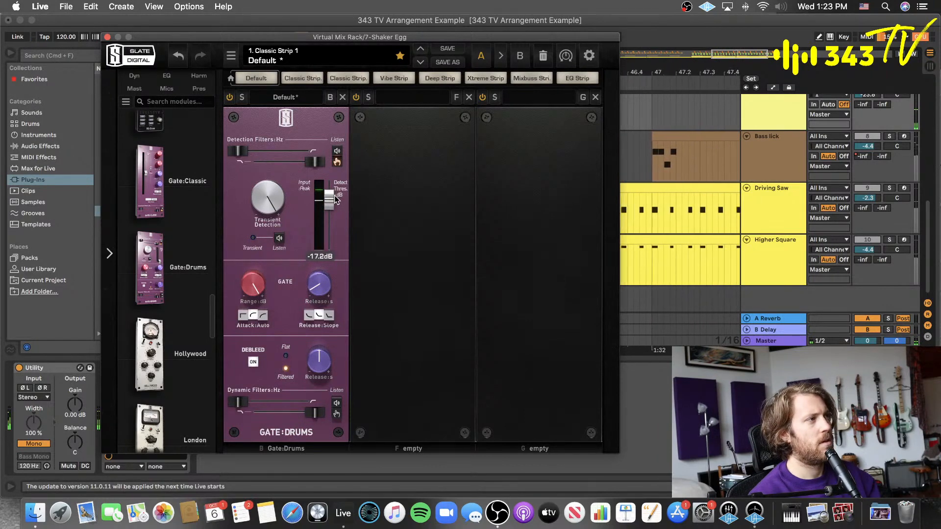
- Replay the soloed shaker pattern and slightly lengthen the release in the Gate:Drums gate section
{"action": "left_click_drag", "start_coordinate": [363, 43], "coordinate": [376, 309]}
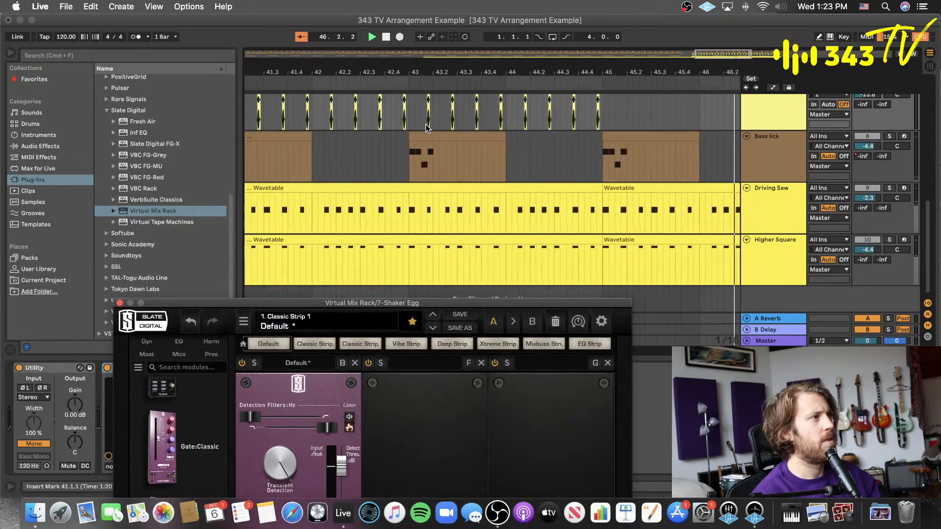
{"action": "left_click", "coordinate": [387, 128]}
{"action": "key", "text": "space"}
{"action": "left_click_drag", "start_coordinate": [451, 301], "coordinate": [424, 137]}
{"action": "left_click_drag", "start_coordinate": [300, 387], "coordinate": [306, 371]}
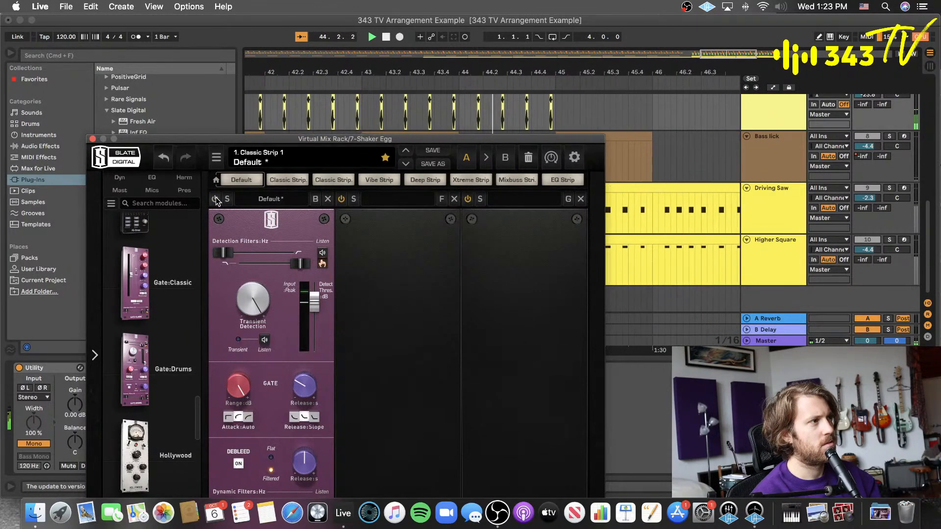
- Unsolo the shaker, play the full mix from 41.1.1 and lower the Shaker Egg track volume to -33.0 dB
{"action": "scroll", "coordinate": [862, 110], "scroll_direction": "up", "scroll_amount": 3}
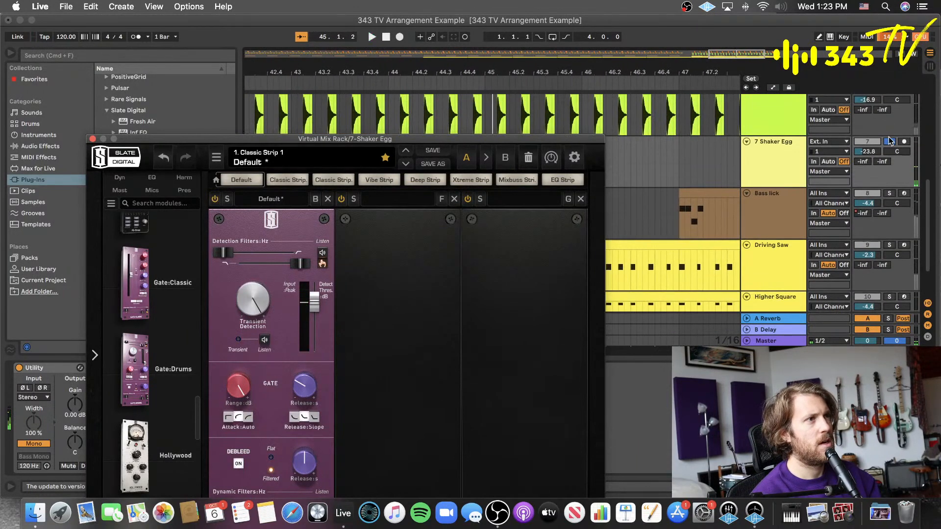
{"action": "left_click_drag", "start_coordinate": [483, 137], "coordinate": [571, 284]}
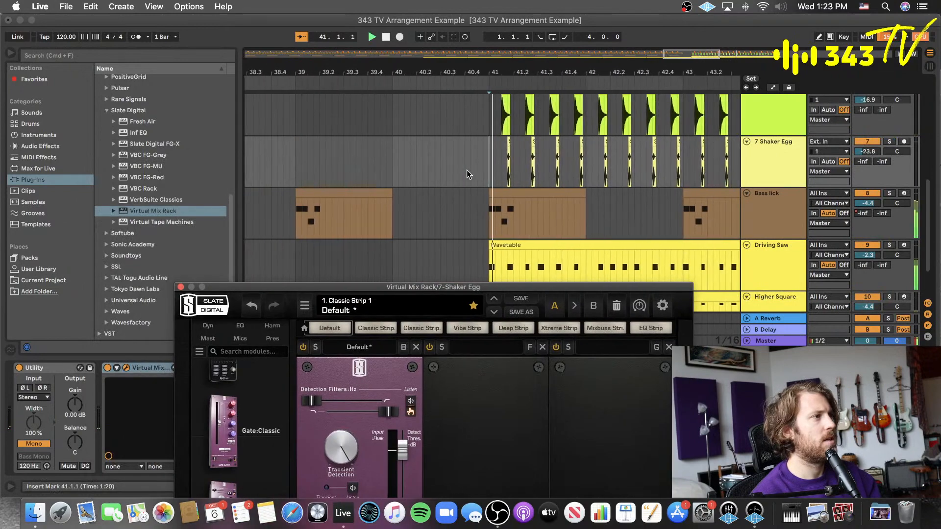
{"action": "left_click_drag", "start_coordinate": [868, 151], "coordinate": [867, 167]}
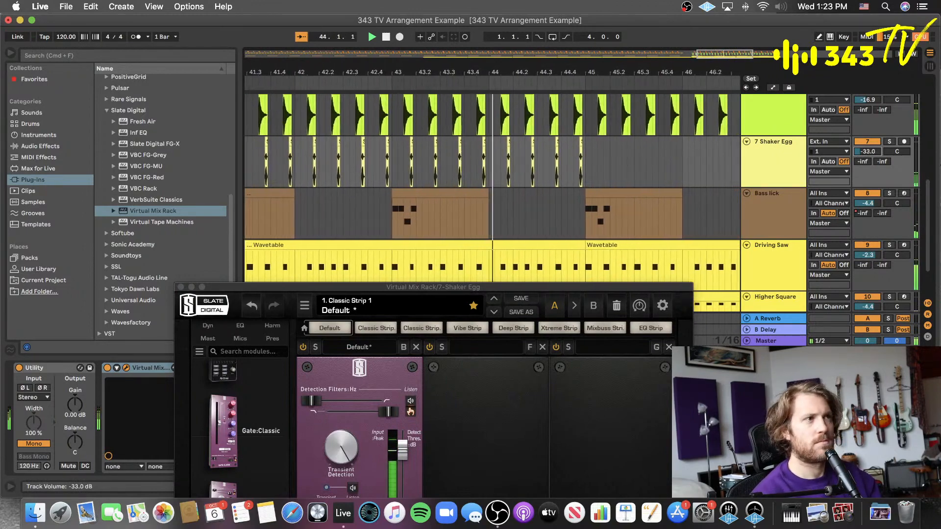
- Replay the arrangement from 41.1.1 several times to judge the shaker's level in the mix
{"action": "scroll", "coordinate": [683, 138], "scroll_direction": "left", "scroll_amount": 10}
{"action": "scroll", "coordinate": [682, 138], "scroll_direction": "right", "scroll_amount": 2}
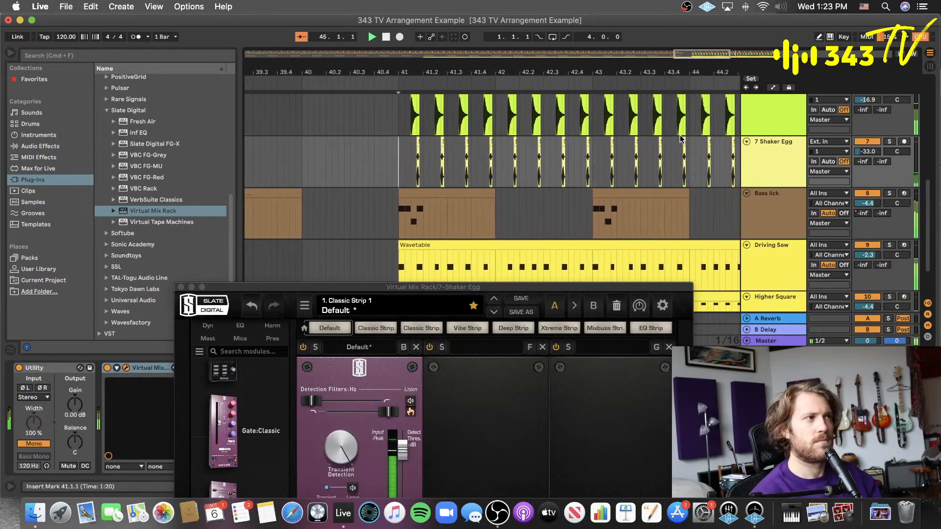
{"action": "key", "text": "space"}
{"action": "key", "text": "space"}
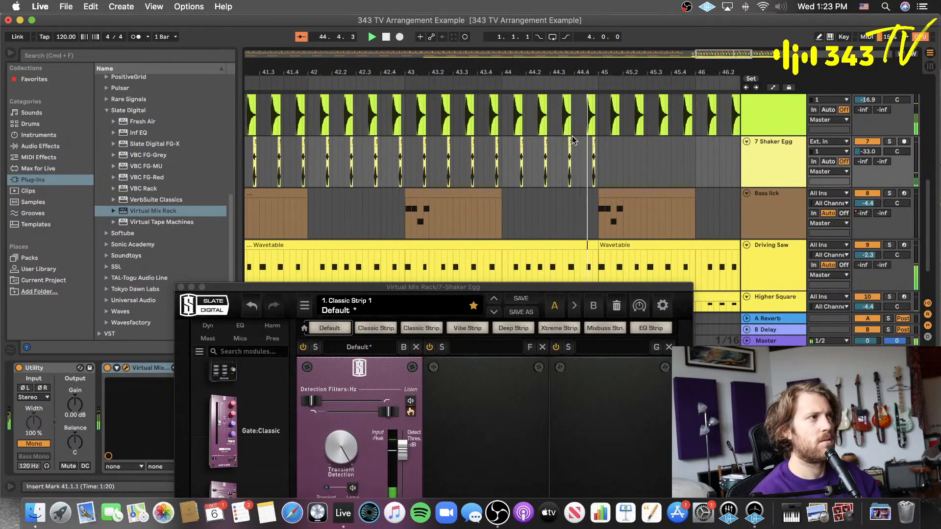
{"action": "key", "text": "space"}
{"action": "key", "text": "space"}
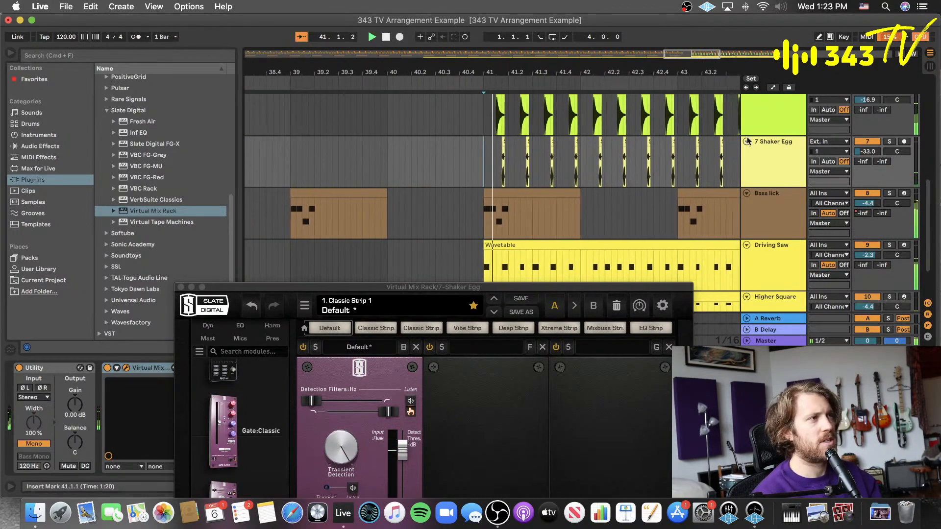
- Compare the mix with and without the shaker by toggling the Shaker Egg track's activation and solo during playback
{"action": "left_click", "coordinate": [867, 143]}
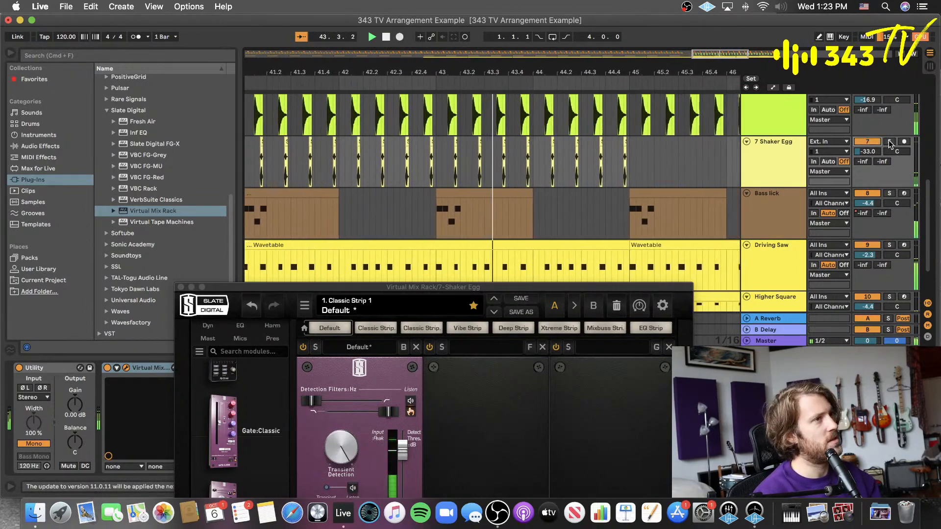
{"action": "left_click", "coordinate": [890, 142]}
{"action": "left_click", "coordinate": [890, 142]}
{"action": "key", "text": "space"}
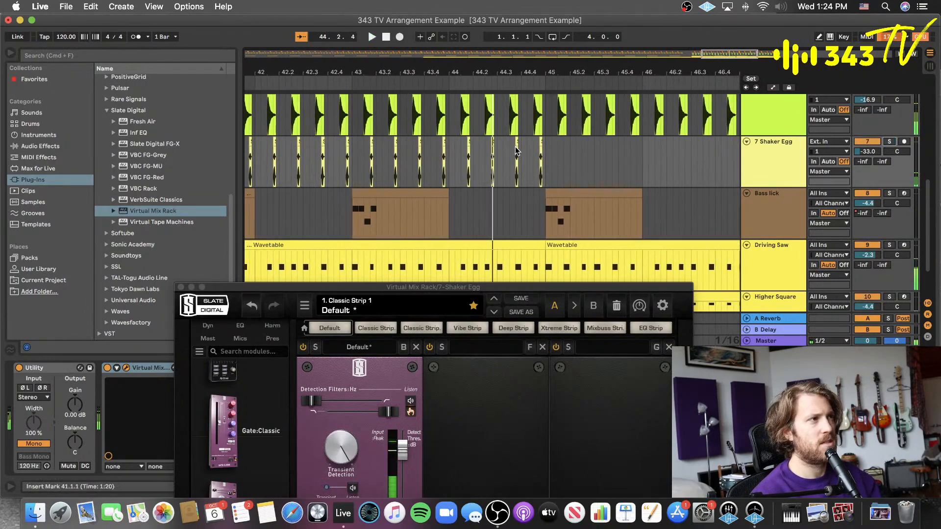
- Select the Shaker Egg clips from 41.1.1 to 45.1.1 and nudge them slightly earlier than the grid
{"action": "scroll", "coordinate": [671, 158], "scroll_direction": "left", "scroll_amount": 5}
{"action": "left_click_drag", "start_coordinate": [679, 159], "coordinate": [356, 178]}
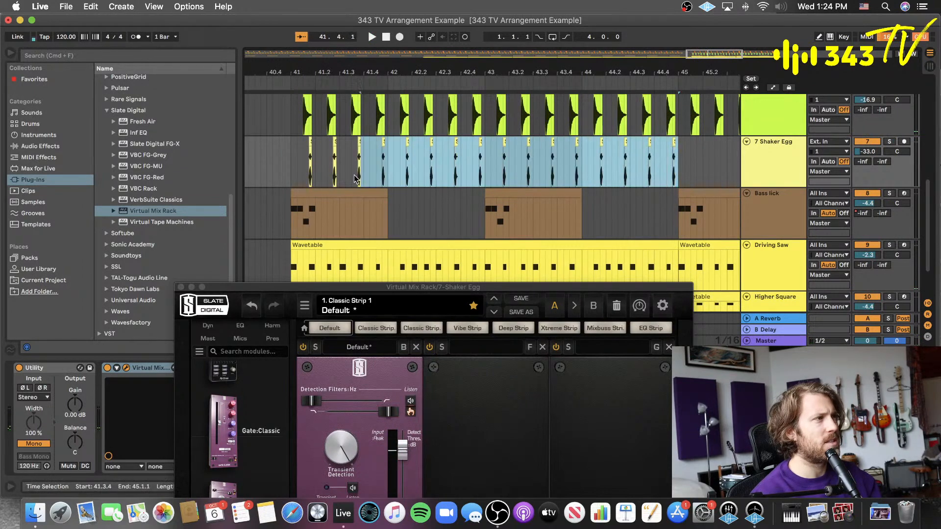
{"action": "key", "text": "plus"}
{"action": "key", "text": "plus"}
{"action": "key", "text": "plus"}
{"action": "key", "text": "plus"}
{"action": "key", "text": "plus"}
{"action": "key", "text": "plus"}
{"action": "key", "text": "plus"}
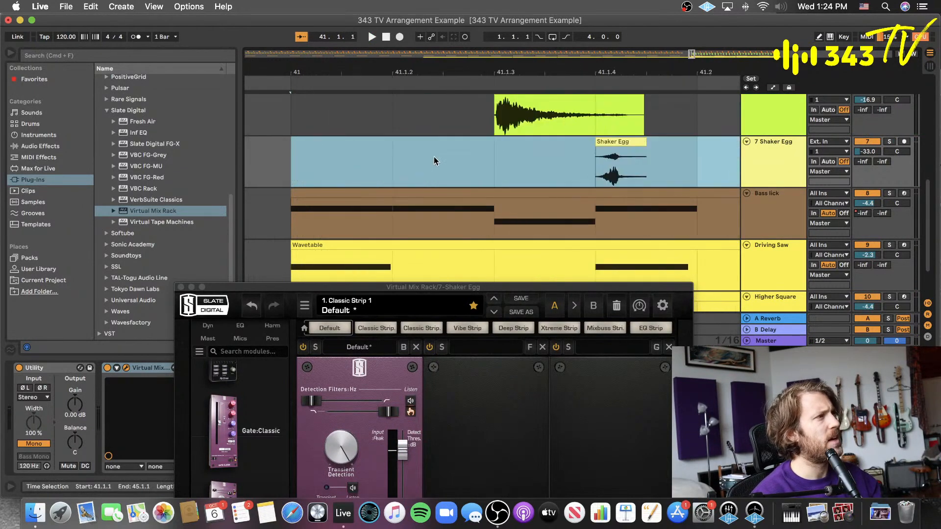
{"action": "scroll", "coordinate": [498, 157], "scroll_direction": "right", "scroll_amount": 5}
{"action": "left_click_drag", "start_coordinate": [550, 142], "coordinate": [530, 146]}
- Play the arrangement from just before bar 41 to judge the shaker's timing against the other drums
{"action": "key", "text": "minus"}
{"action": "key", "text": "minus"}
{"action": "key", "text": "minus"}
{"action": "key", "text": "minus"}
{"action": "key", "text": "minus"}
{"action": "key", "text": "minus"}
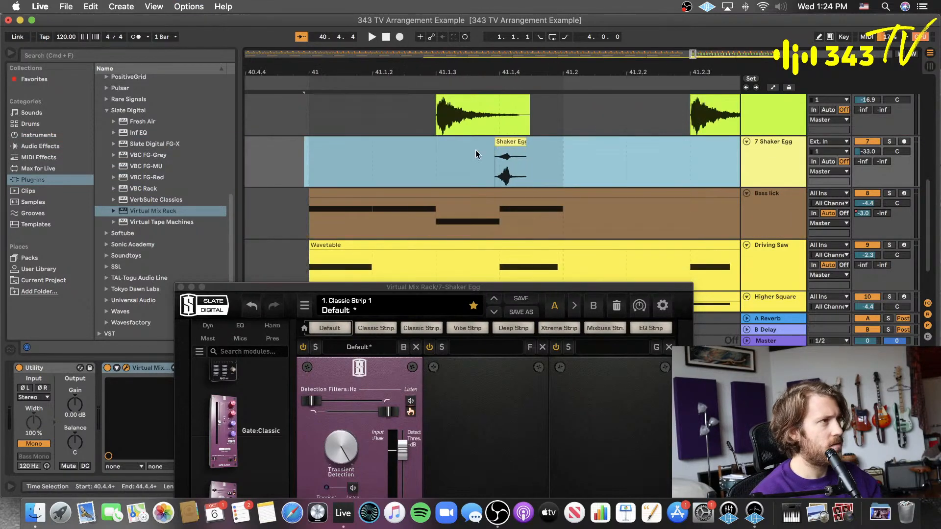
{"action": "left_click", "coordinate": [279, 156]}
{"action": "key", "text": "space"}
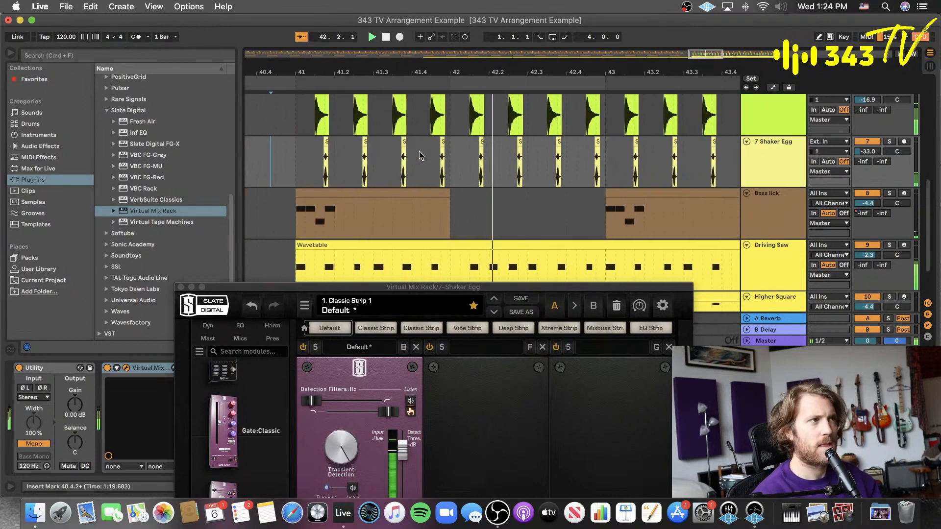
{"action": "scroll", "coordinate": [423, 152], "scroll_direction": "left", "scroll_amount": 5}
{"action": "key", "text": "space"}
- Reselect all the Shaker Egg clips, from 40.2.1 past bar 45, and shift them a little earlier again
{"action": "key", "text": "minus"}
{"action": "key", "text": "minus"}
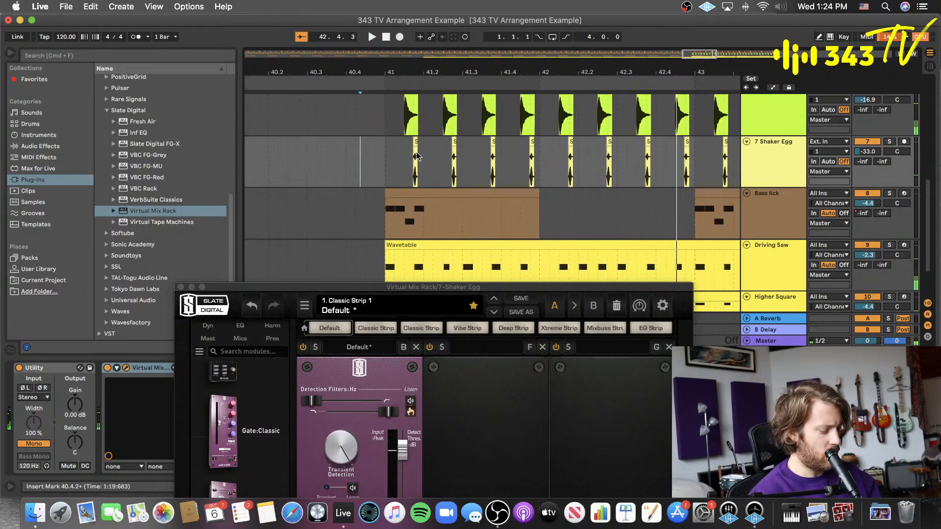
{"action": "left_click_drag", "start_coordinate": [531, 166], "coordinate": [346, 169]}
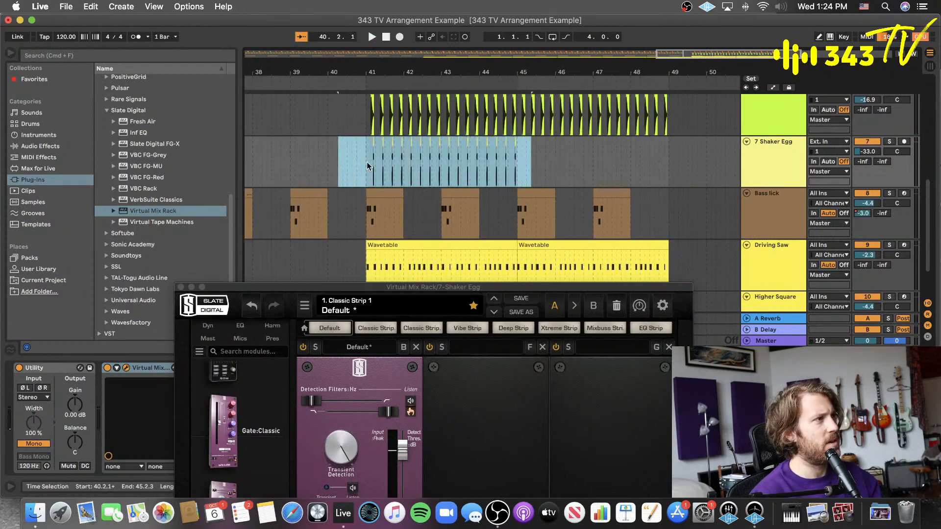
{"action": "key", "text": "plus"}
{"action": "key", "text": "plus"}
{"action": "key", "text": "plus"}
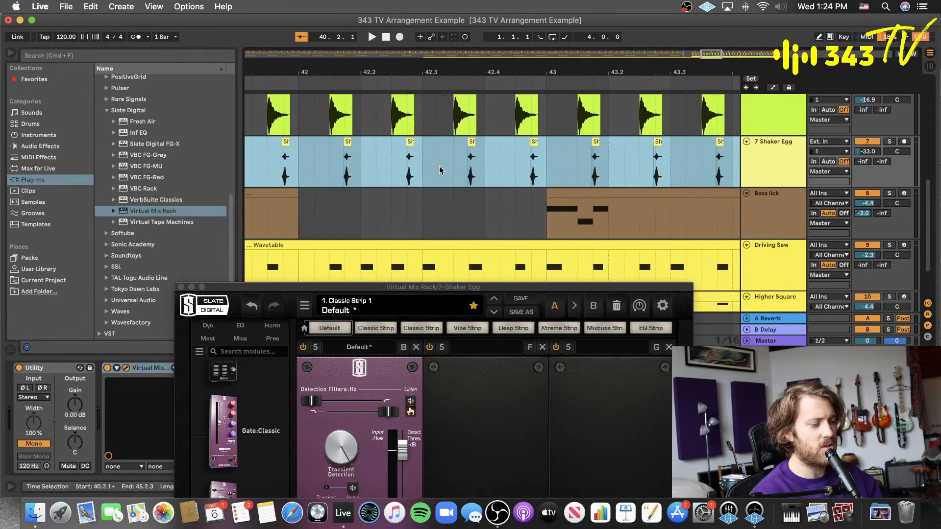
{"action": "scroll", "coordinate": [440, 170], "scroll_direction": "left", "scroll_amount": 5}
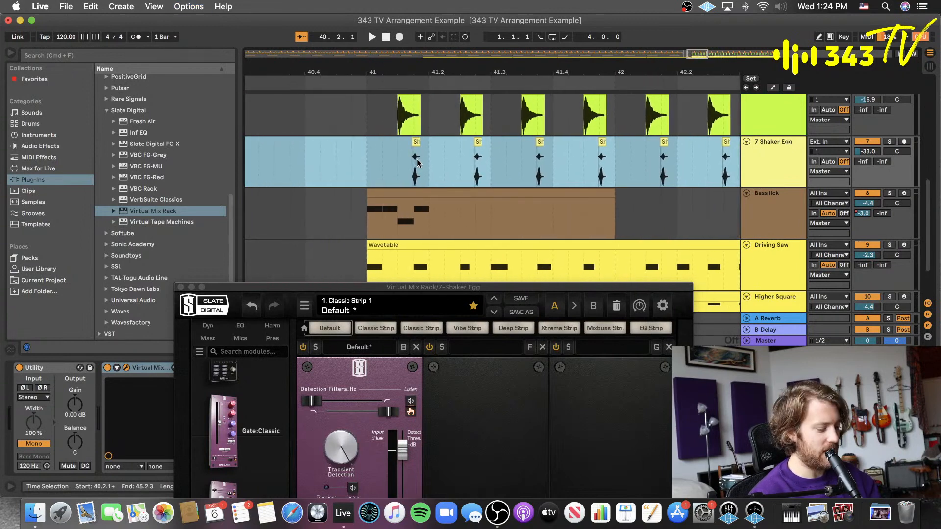
{"action": "scroll", "coordinate": [417, 162], "scroll_direction": "up", "scroll_amount": 8}
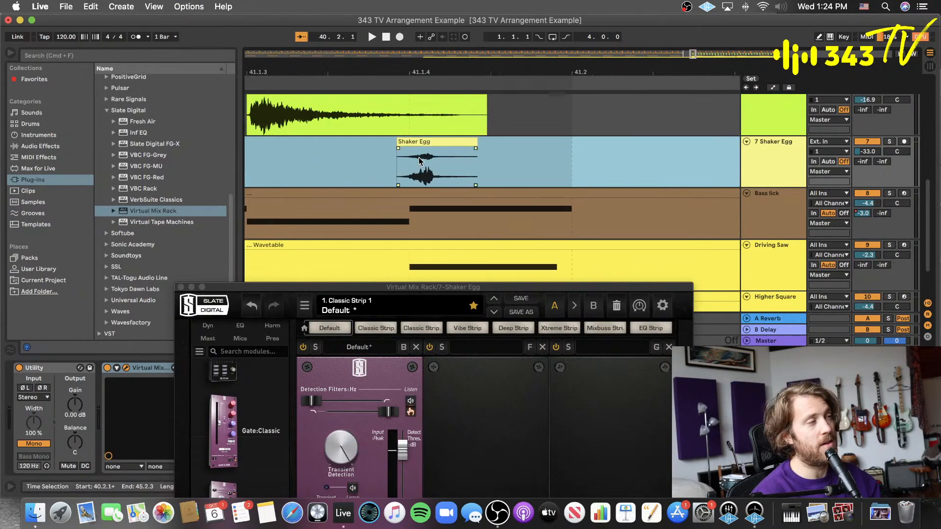
{"action": "scroll", "coordinate": [419, 160], "scroll_direction": "up", "scroll_amount": 3}
{"action": "scroll", "coordinate": [419, 161], "scroll_direction": "up", "scroll_amount": 4}
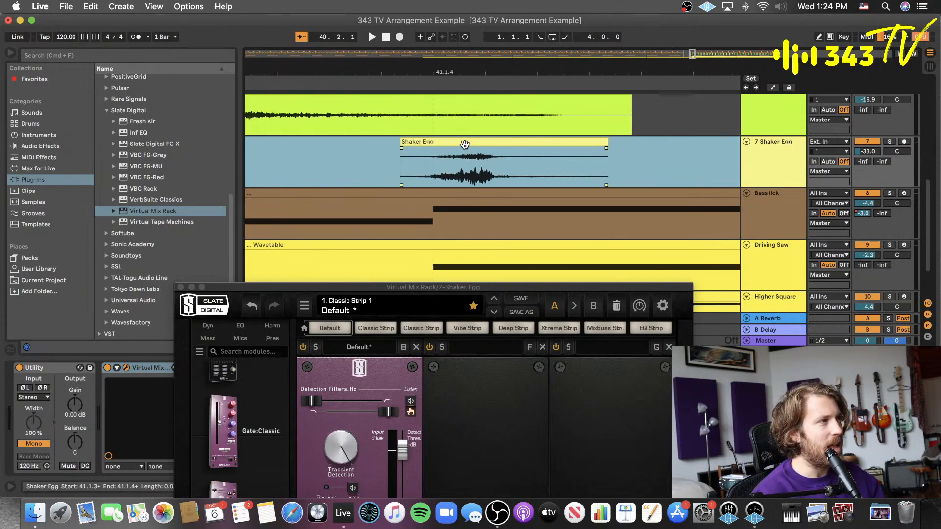
{"action": "left_click_drag", "start_coordinate": [474, 142], "coordinate": [463, 142]}
- Replay the mix from before bar 41 to check the shaker's feel after the second timing shift
{"action": "key", "text": "minus"}
{"action": "key", "text": "minus"}
{"action": "key", "text": "minus"}
{"action": "key", "text": "minus"}
{"action": "key", "text": "minus"}
{"action": "key", "text": "minus"}
{"action": "key", "text": "minus"}
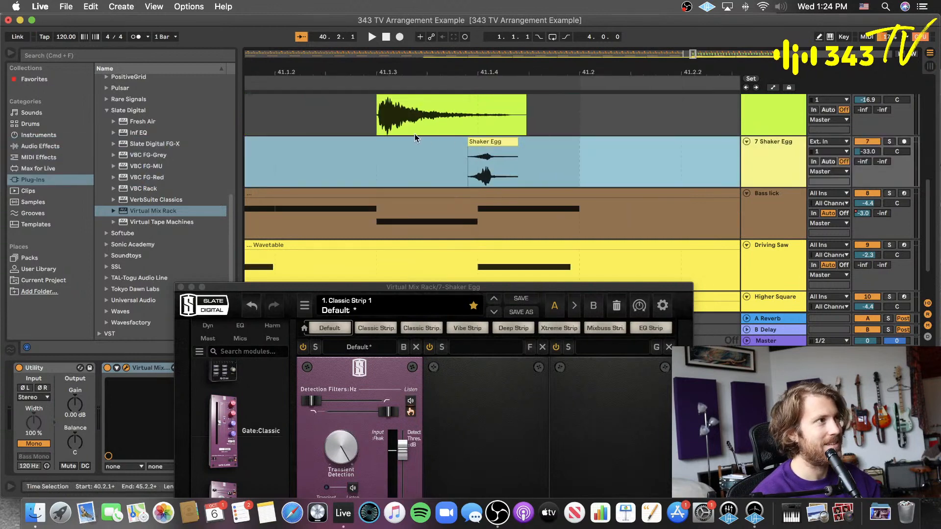
{"action": "left_click", "coordinate": [343, 126]}
{"action": "key", "text": "space"}
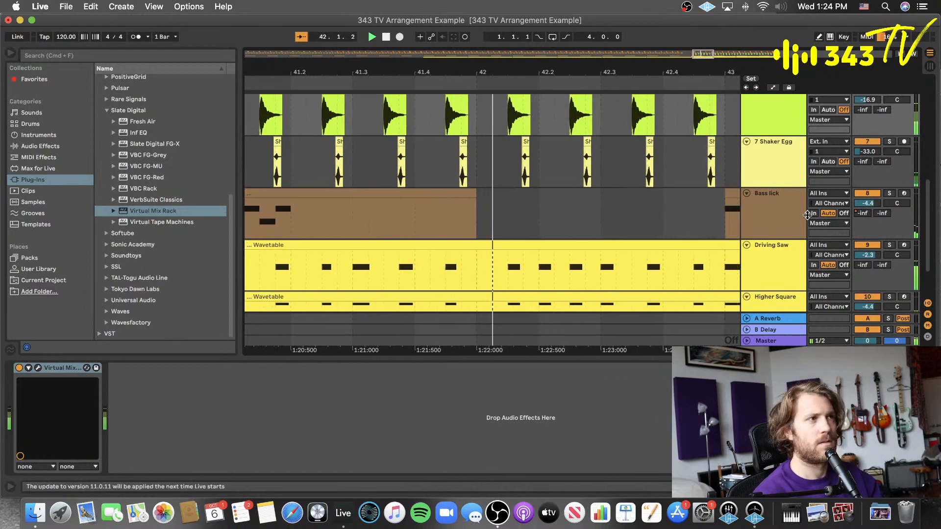
{"action": "scroll", "coordinate": [616, 168], "scroll_direction": "left", "scroll_amount": 10}
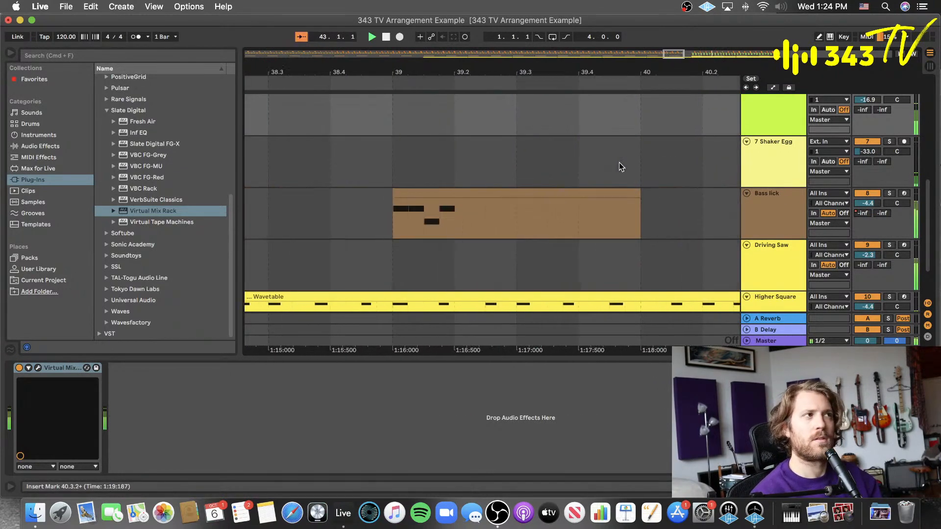
{"action": "key", "text": "minus"}
{"action": "key", "text": "minus"}
{"action": "key", "text": "minus"}
{"action": "key", "text": "minus"}
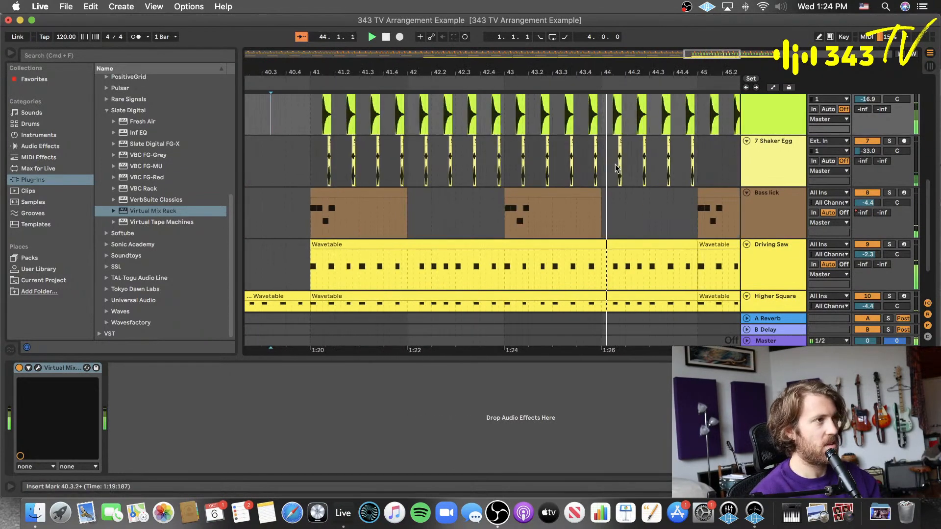
{"action": "scroll", "coordinate": [542, 157], "scroll_direction": "left", "scroll_amount": 5}
{"action": "key", "text": "space"}
- Close the Virtual Mix Rack window and move all the Shaker Egg clips slightly further ahead of the beat
{"action": "left_click_drag", "start_coordinate": [567, 162], "coordinate": [376, 159]}
{"action": "left_click", "coordinate": [375, 162]}
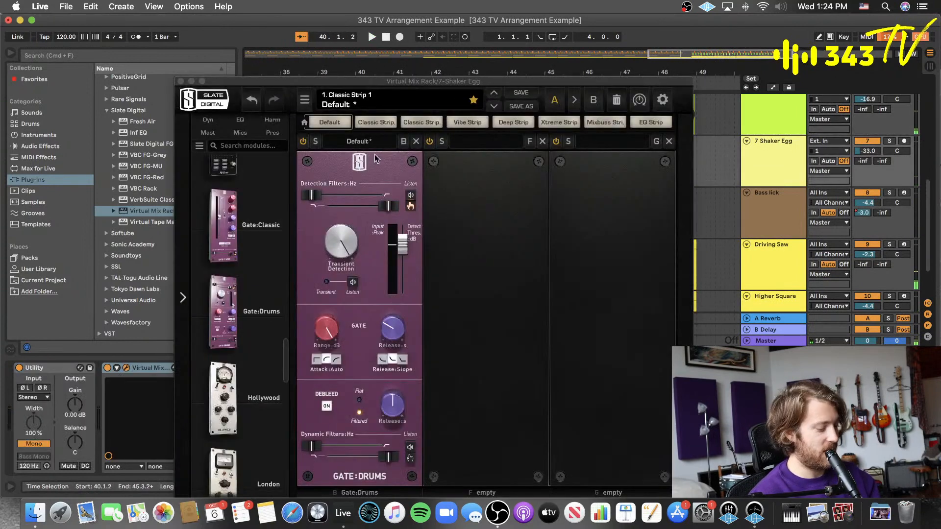
{"action": "left_click", "coordinate": [180, 81]}
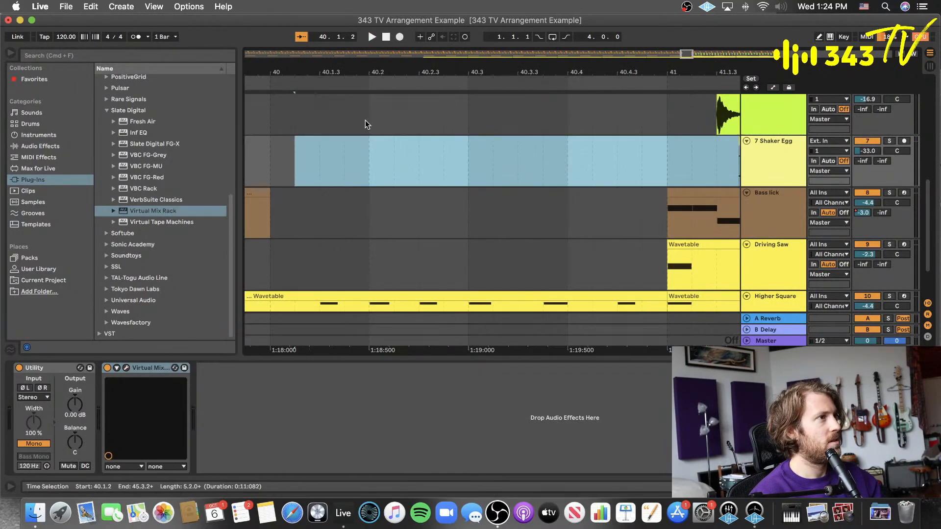
{"action": "key", "text": "plus"}
{"action": "scroll", "coordinate": [601, 158], "scroll_direction": "right", "scroll_amount": 8}
{"action": "key", "text": "plus"}
{"action": "key", "text": "plus"}
{"action": "scroll", "coordinate": [601, 159], "scroll_direction": "right", "scroll_amount": 4}
{"action": "key", "text": "plus"}
{"action": "key", "text": "plus"}
{"action": "key", "text": "plus"}
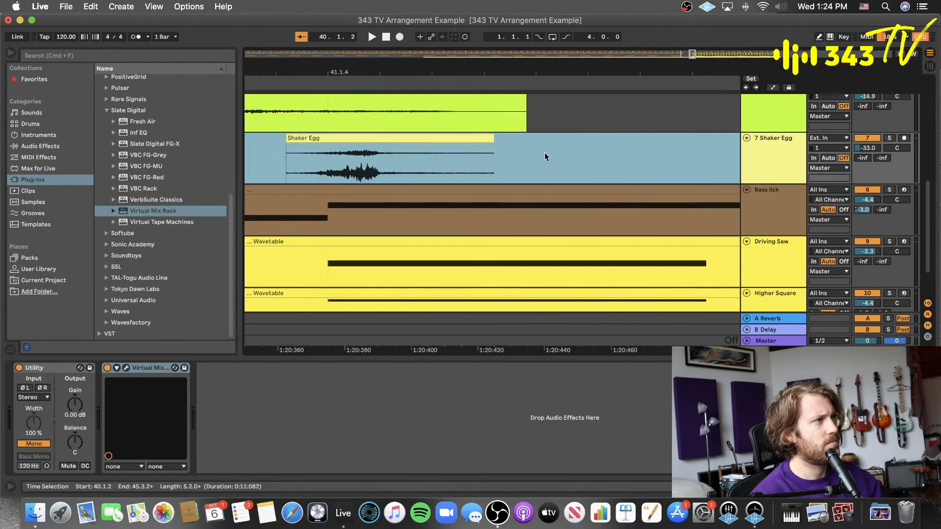
{"action": "scroll", "coordinate": [546, 153], "scroll_direction": "left", "scroll_amount": 4}
{"action": "key", "text": "plus"}
{"action": "scroll", "coordinate": [531, 153], "scroll_direction": "left", "scroll_amount": 2}
{"action": "left_click_drag", "start_coordinate": [516, 145], "coordinate": [508, 143]}
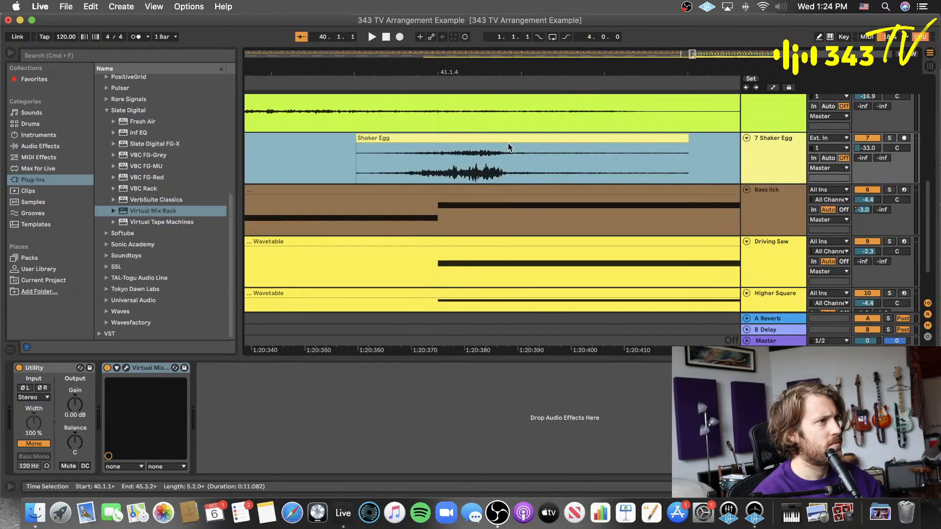
- Play from just before bar 41 and check the Shaker Egg track's timing and volume in the full mix
{"action": "key", "text": "minus"}
{"action": "key", "text": "minus"}
{"action": "key", "text": "minus"}
{"action": "key", "text": "minus"}
{"action": "key", "text": "minus"}
{"action": "left_click", "coordinate": [362, 121]}
{"action": "key", "text": "space"}
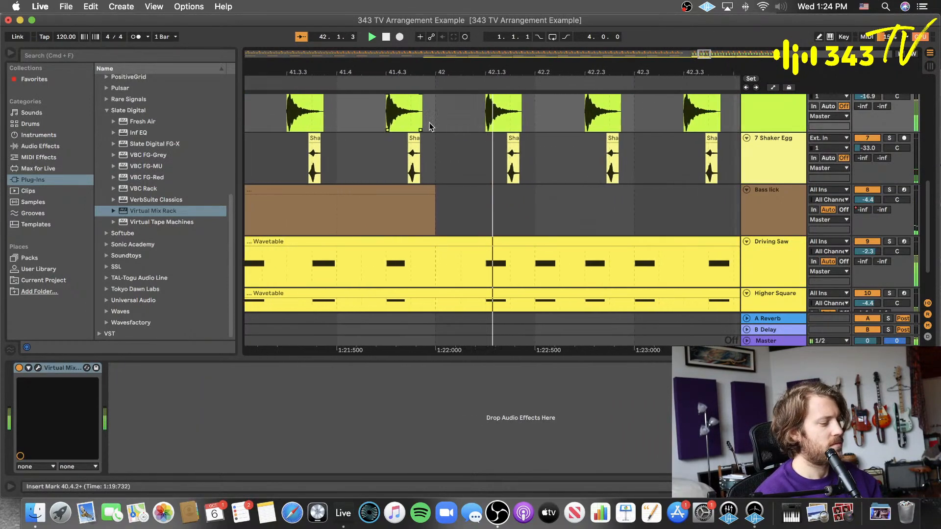
{"action": "left_click", "coordinate": [789, 162]}
{"action": "left_click_drag", "start_coordinate": [870, 148], "coordinate": [872, 146]}
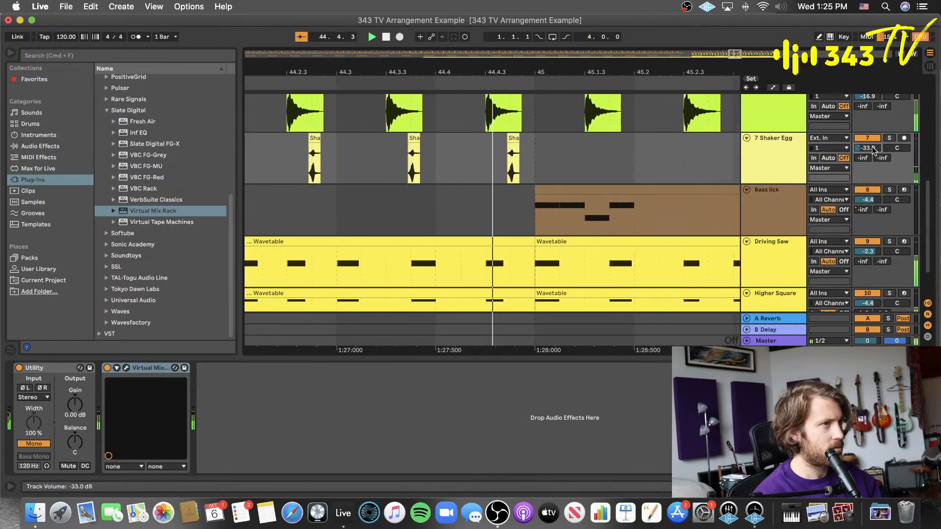
{"action": "left_click", "coordinate": [660, 160]}
{"action": "key", "text": "minus"}
{"action": "key", "text": "minus"}
{"action": "key", "text": "minus"}
{"action": "key", "text": "minus"}
{"action": "key", "text": "space"}
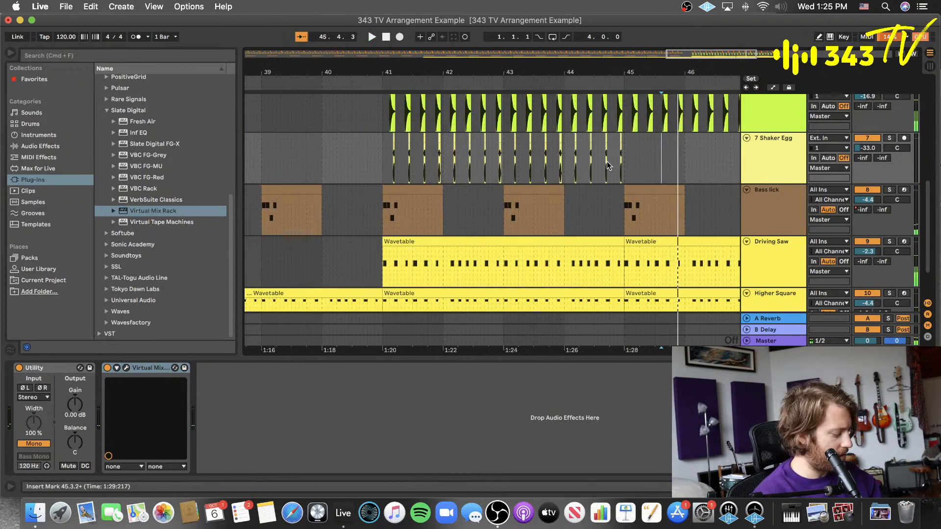
- Consolidate the Shaker Egg clips between 41.1.1 and 45.1.1 into one clip and duplicate it up to 49.1.1
{"action": "scroll", "coordinate": [431, 154], "scroll_direction": "left", "scroll_amount": 2}
{"action": "left_click_drag", "start_coordinate": [430, 154], "coordinate": [613, 174]}
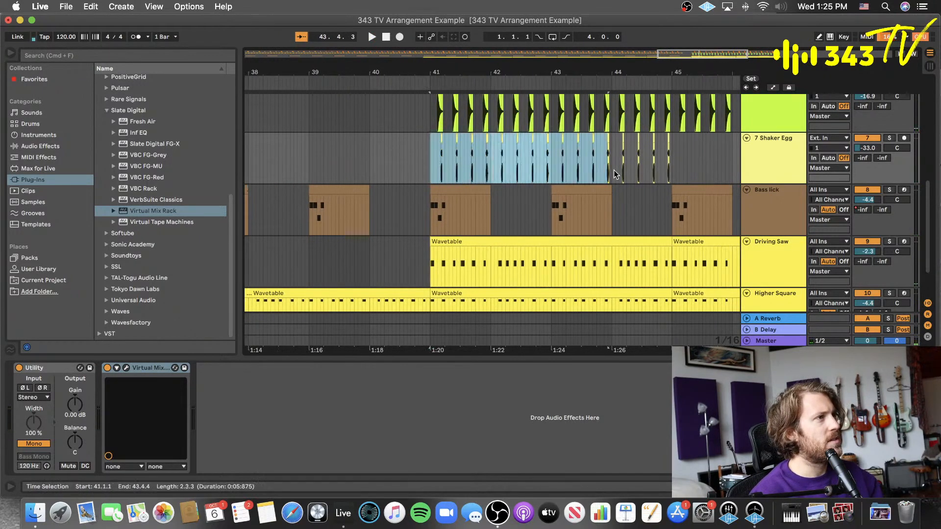
{"action": "key", "text": "super+j"}
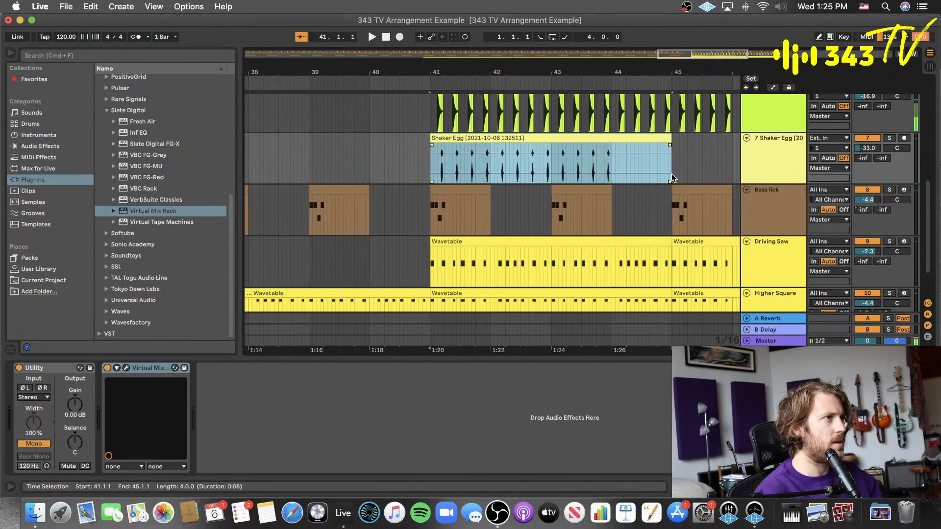
{"action": "key", "text": "super+d"}
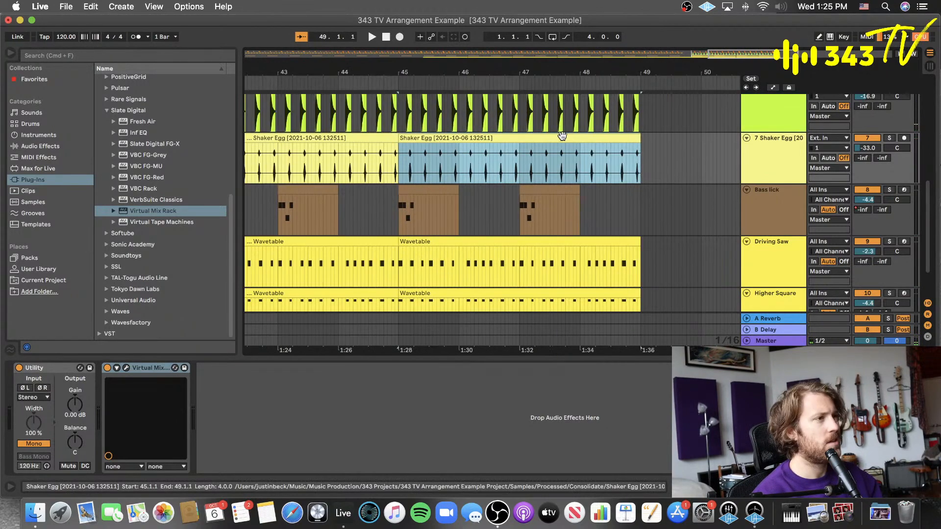
- Hide the device view to enlarge the arrangement and save the Live set
{"action": "scroll", "coordinate": [572, 146], "scroll_direction": "up", "scroll_amount": 3}
{"action": "key", "text": "minus"}
{"action": "key", "text": "minus"}
{"action": "scroll", "coordinate": [574, 146], "scroll_direction": "left", "scroll_amount": 1}
{"action": "scroll", "coordinate": [574, 146], "scroll_direction": "up", "scroll_amount": 3}
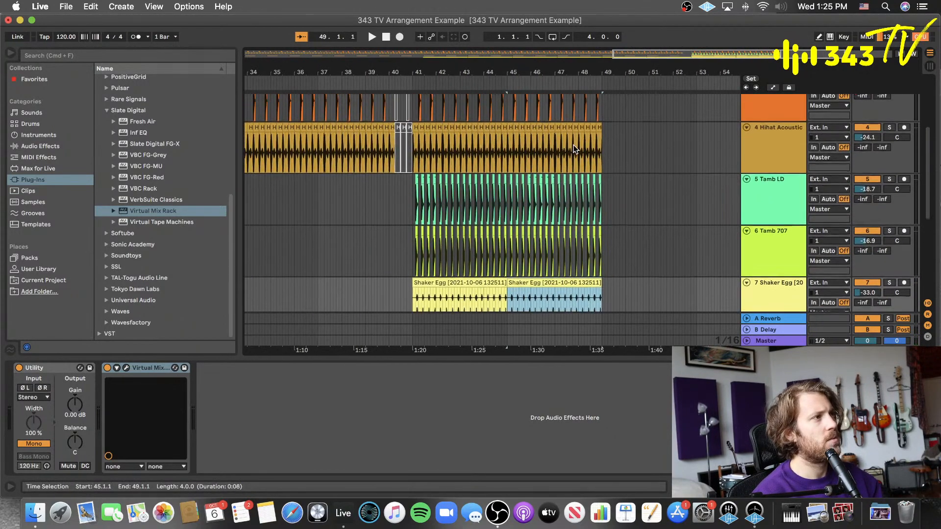
{"action": "scroll", "coordinate": [575, 144], "scroll_direction": "down", "scroll_amount": 3}
{"action": "key", "text": "super+alt+l"}
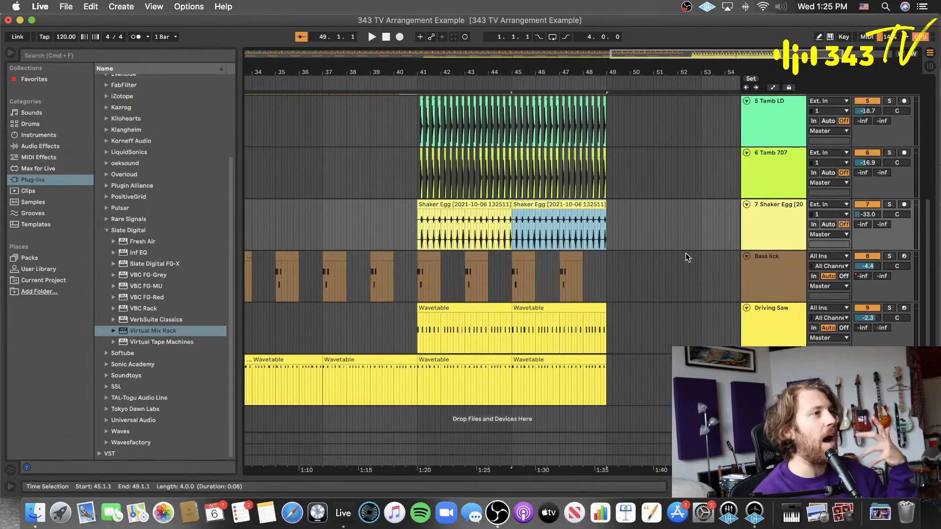
{"action": "scroll", "coordinate": [686, 257], "scroll_direction": "up", "scroll_amount": 4}
{"action": "left_click", "coordinate": [370, 334]}
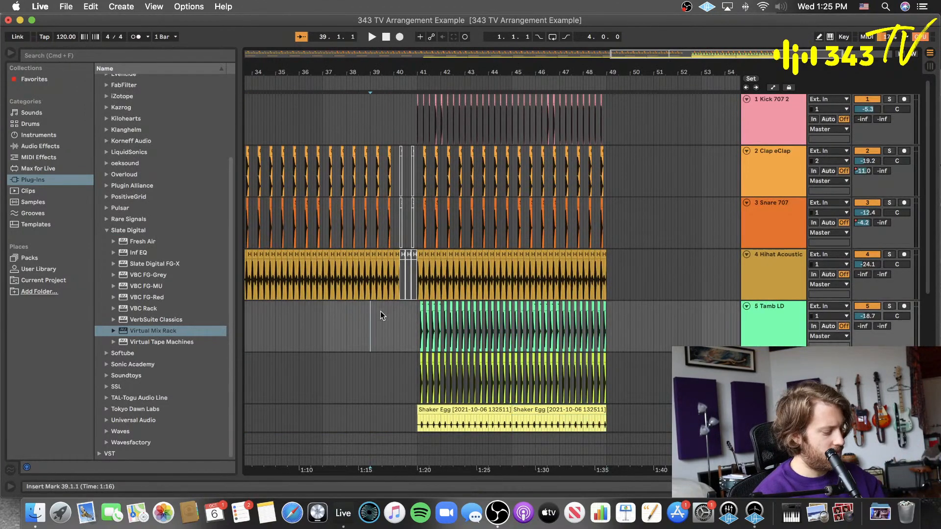
{"action": "key", "text": "super+s"}
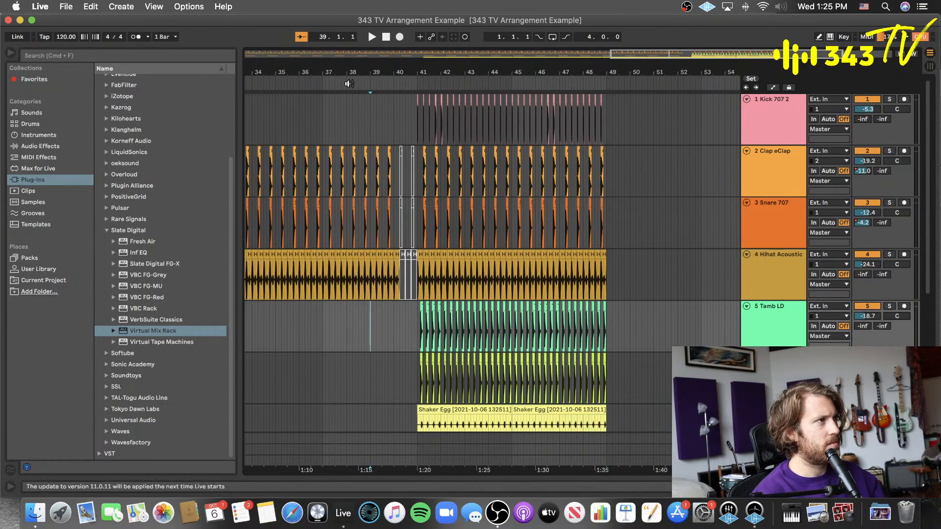
- Play the transition into bar 41 and switch the arrangement from the fixed 1/16 grid to an adaptive grid
{"action": "key", "text": "space"}
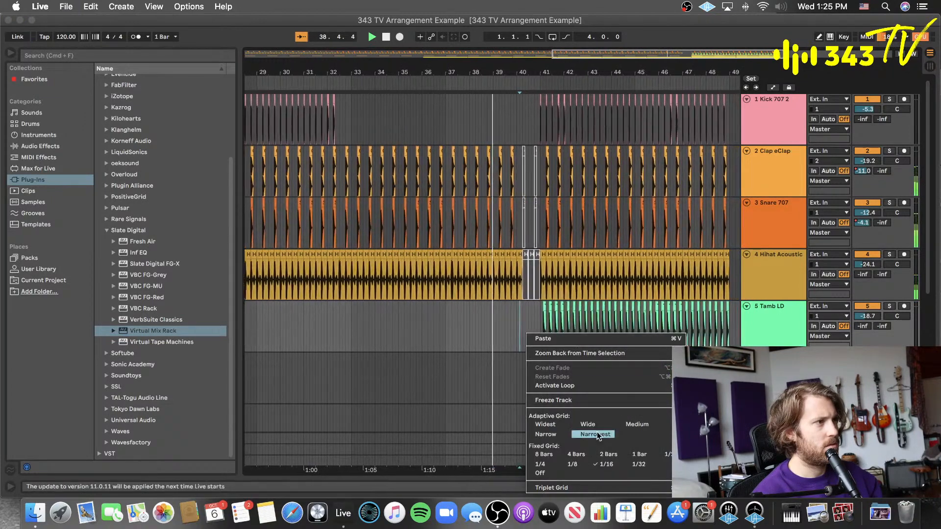
{"action": "left_click", "coordinate": [542, 338]}
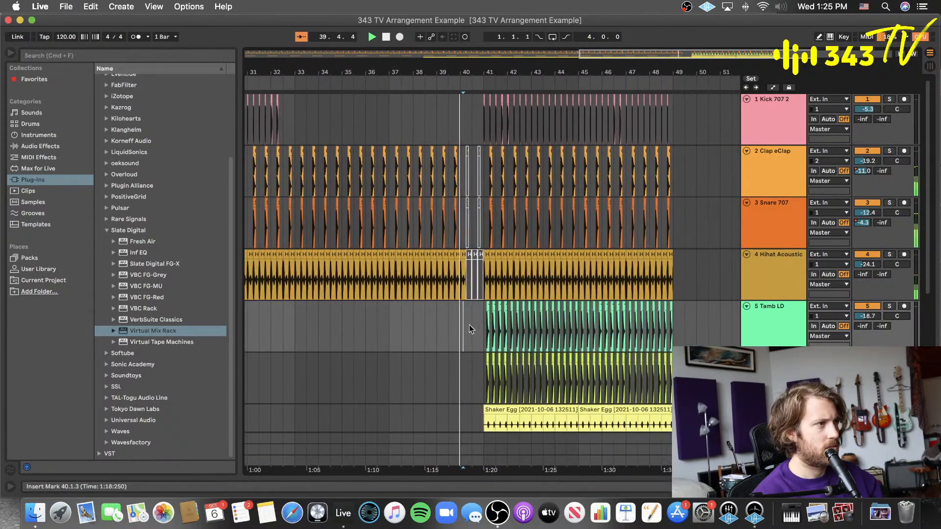
{"action": "right_click", "coordinate": [457, 325]}
{"action": "left_click", "coordinate": [576, 421]}
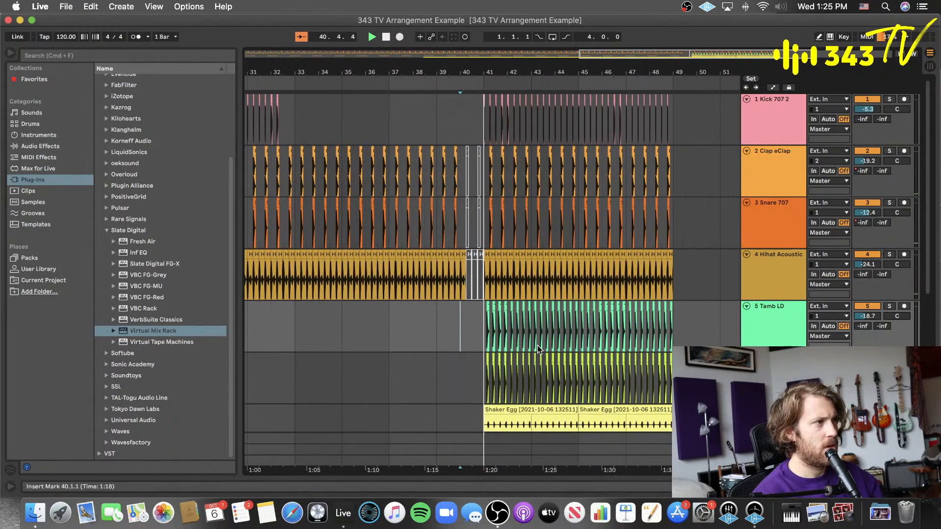
{"action": "scroll", "coordinate": [507, 336], "scroll_direction": "down", "scroll_amount": 5}
{"action": "scroll", "coordinate": [501, 333], "scroll_direction": "down", "scroll_amount": 3}
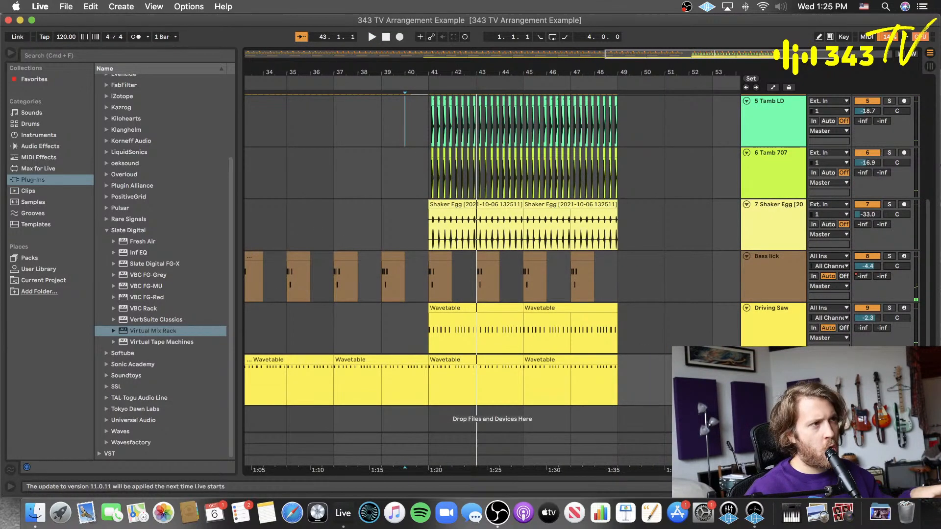
- Insert a new MIDI track below Higher Square and create an empty two-bar clip on it from 41.1.1
{"action": "left_click", "coordinate": [121, 6]}
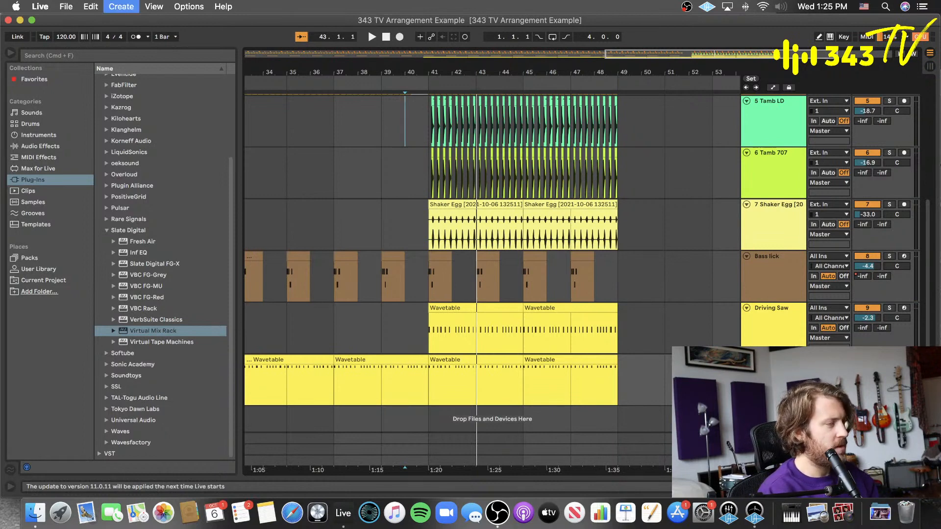
{"action": "scroll", "coordinate": [452, 212], "scroll_direction": "down", "scroll_amount": 2}
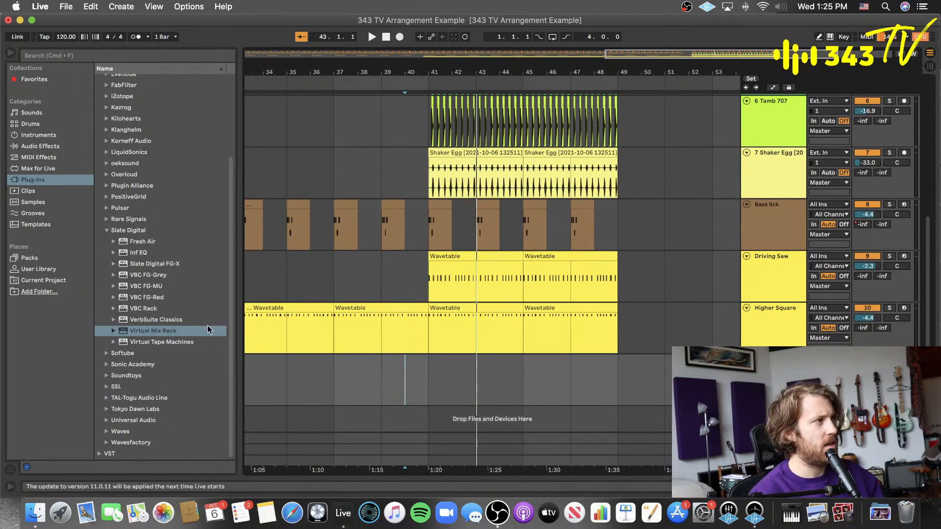
{"action": "double_click", "coordinate": [461, 381]}
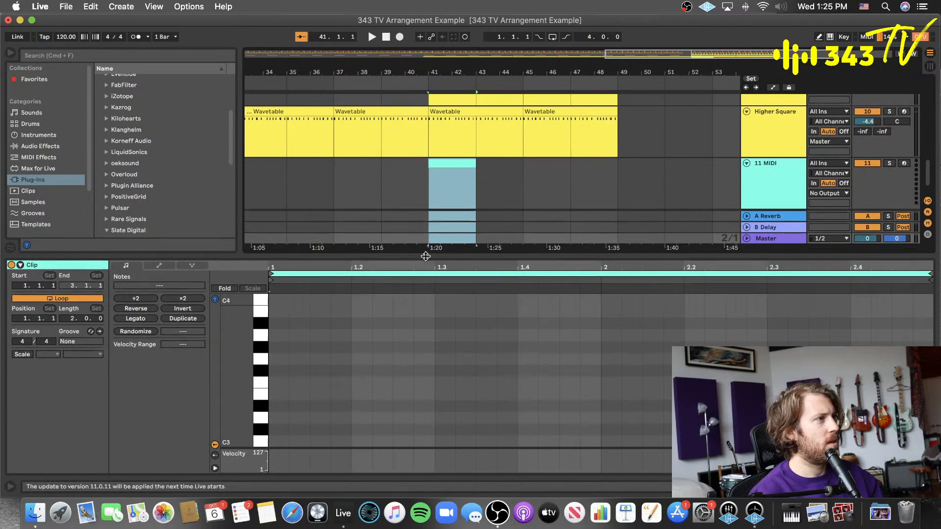
- Load the Analog instrument with its default preset onto the new MIDI track below Higher Square
{"action": "left_click_drag", "start_coordinate": [427, 256], "coordinate": [406, 348]}
{"action": "left_click", "coordinate": [40, 135]}
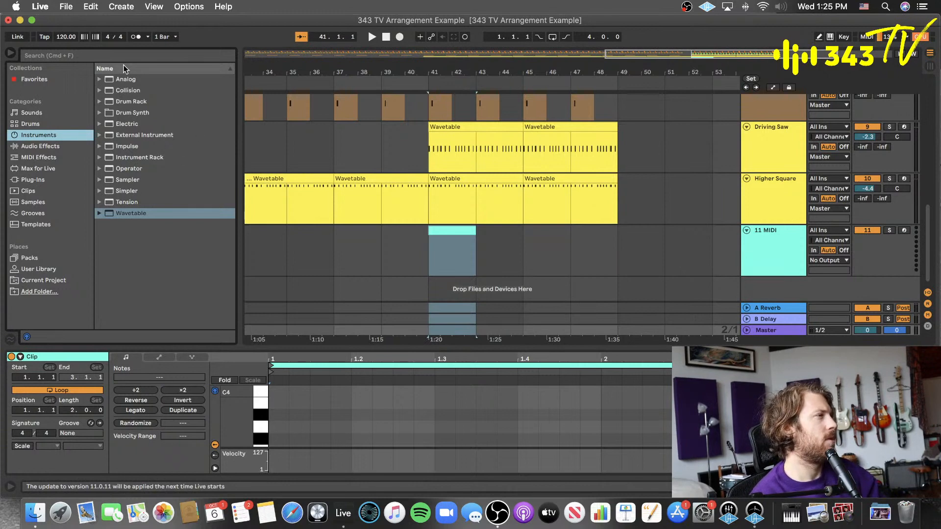
{"action": "left_click_drag", "start_coordinate": [130, 80], "coordinate": [760, 245]}
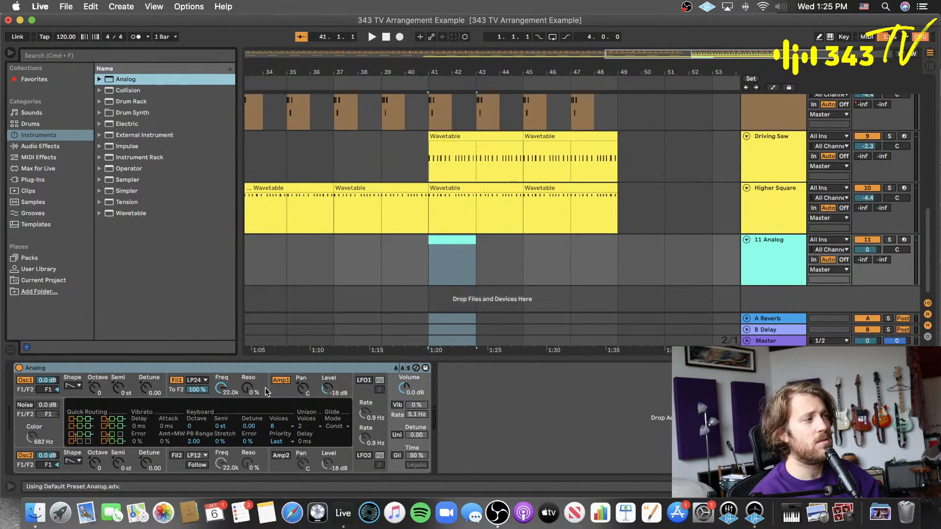
- Detune Analog's oscillator 1 to -0.06 and oscillator 2 to 0.06
{"action": "left_click", "coordinate": [240, 377]}
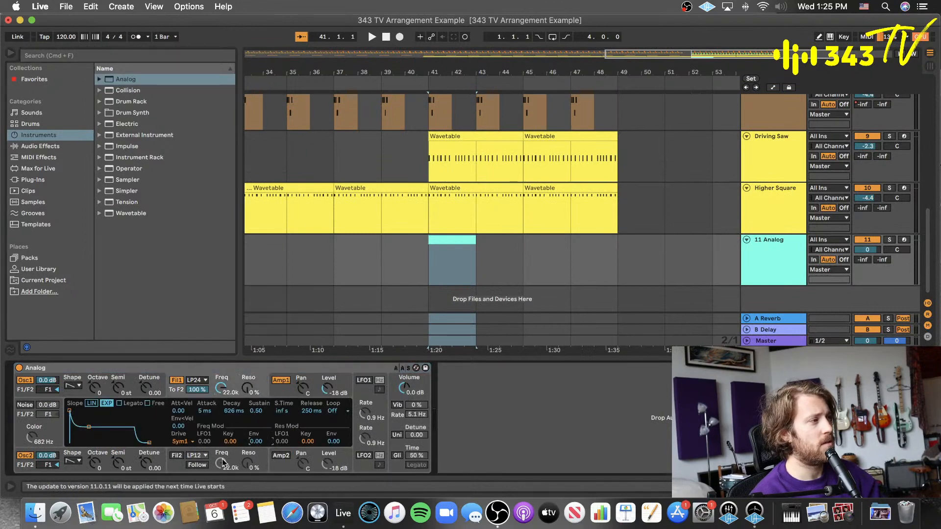
{"action": "left_click_drag", "start_coordinate": [142, 460], "coordinate": [141, 457]}
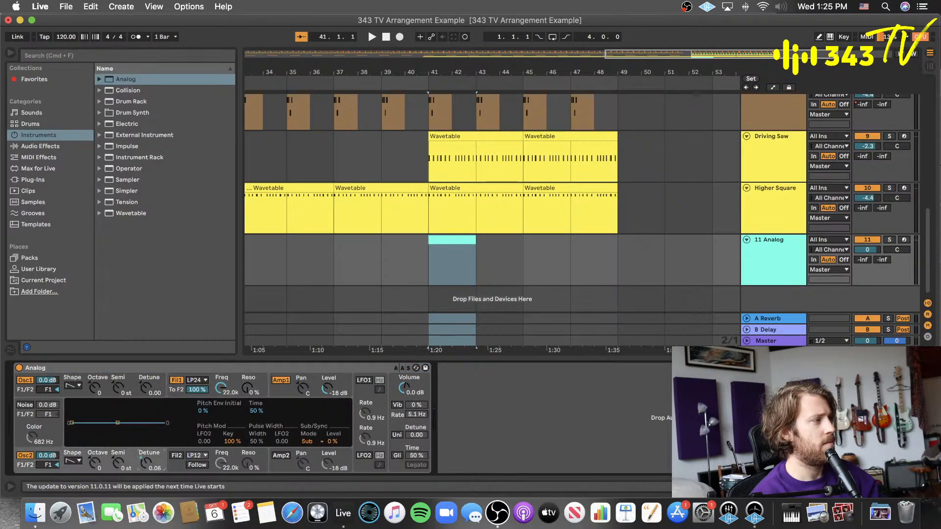
{"action": "left_click_drag", "start_coordinate": [156, 391], "coordinate": [156, 394]}
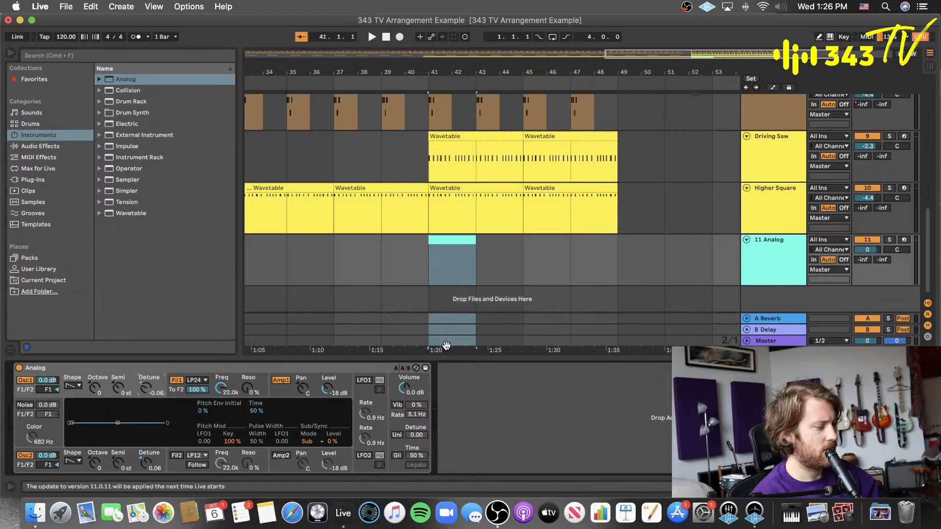
- Draw an E3 note in the empty clip on the Analog track and stretch it across the full two bars
{"action": "double_click", "coordinate": [462, 239]}
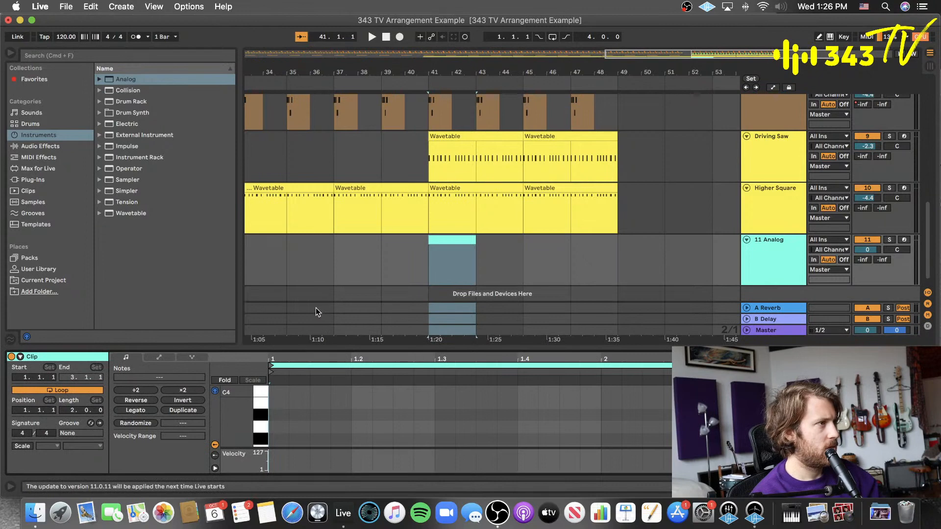
{"action": "left_click_drag", "start_coordinate": [317, 349], "coordinate": [321, 314]}
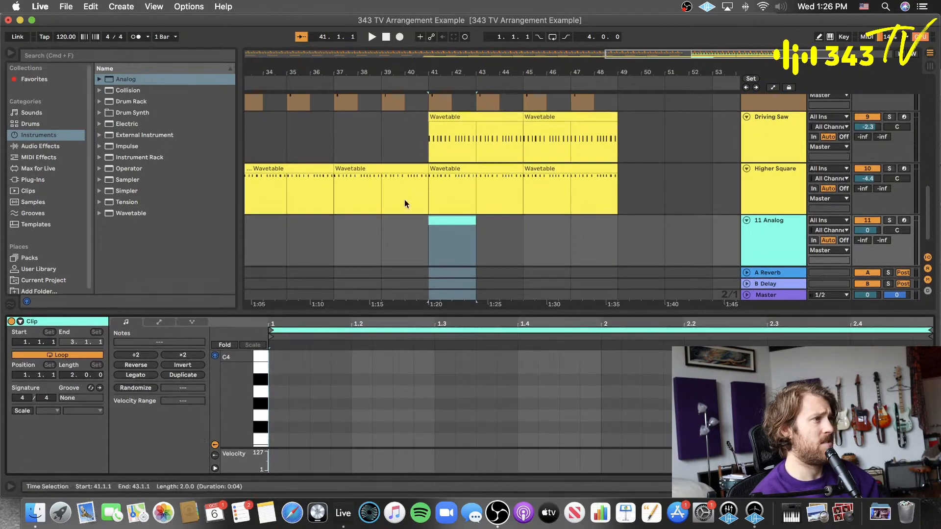
{"action": "left_click", "coordinate": [456, 168]}
{"action": "key", "text": "super+alt+l"}
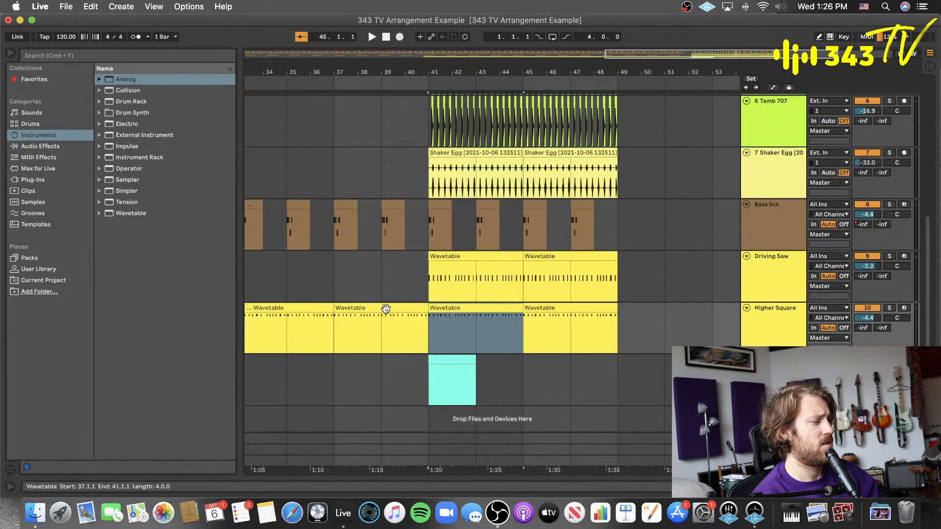
{"action": "double_click", "coordinate": [450, 359]}
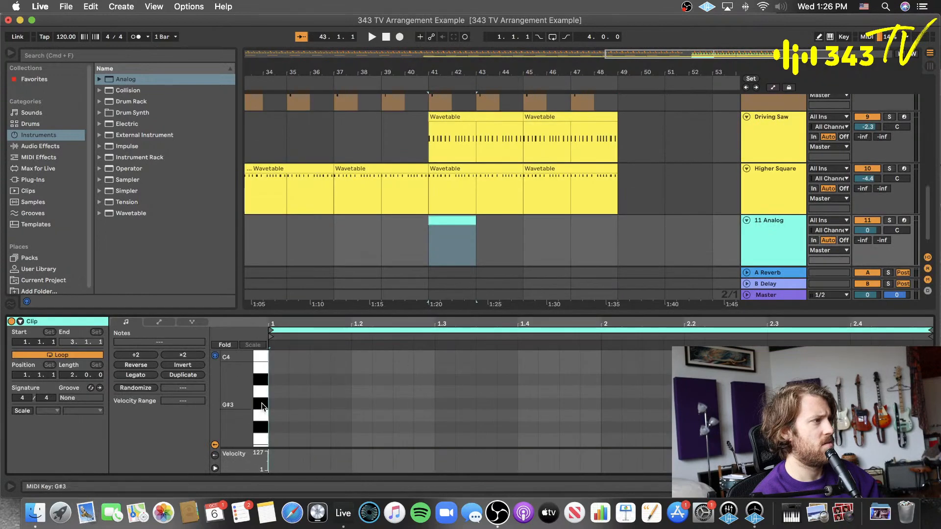
{"action": "scroll", "coordinate": [262, 413], "scroll_direction": "down", "scroll_amount": 3}
{"action": "scroll", "coordinate": [263, 401], "scroll_direction": "down", "scroll_amount": 2}
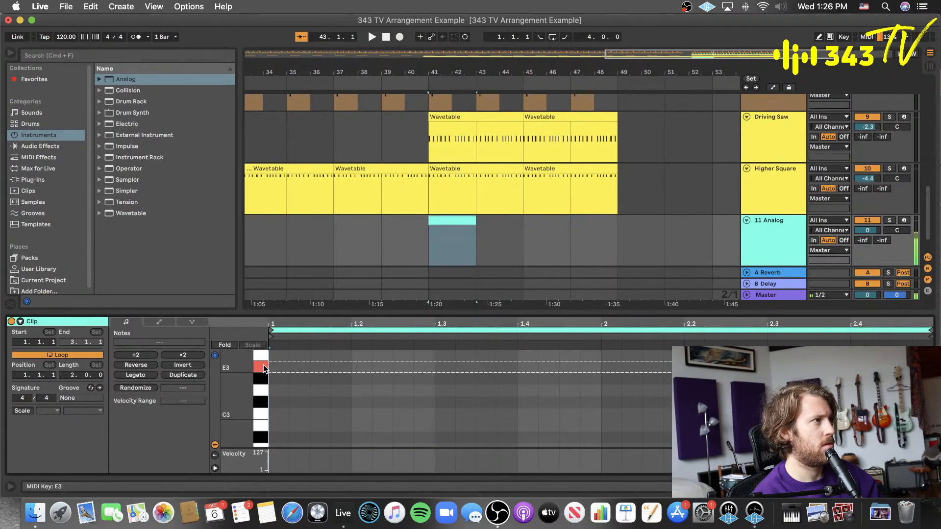
{"action": "key", "text": "b"}
{"action": "left_click", "coordinate": [282, 368]}
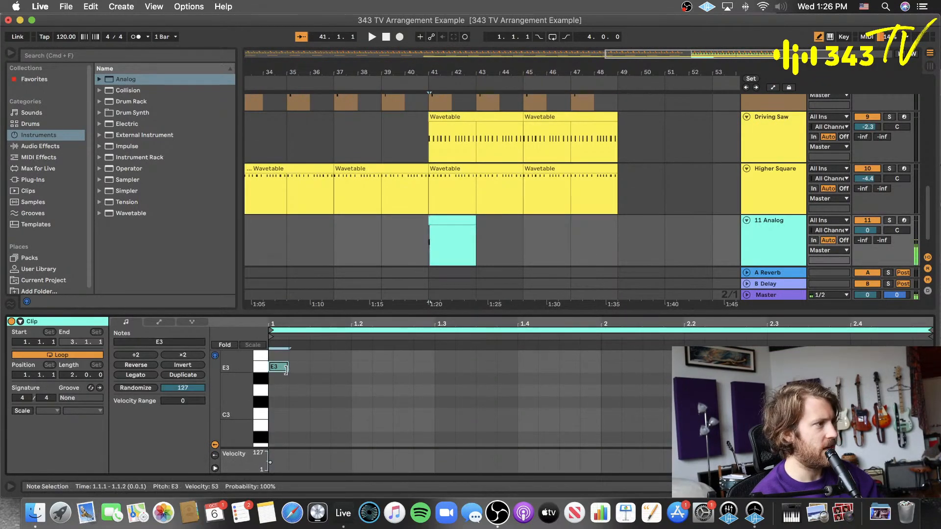
{"action": "left_click_drag", "start_coordinate": [287, 367], "coordinate": [934, 367]}
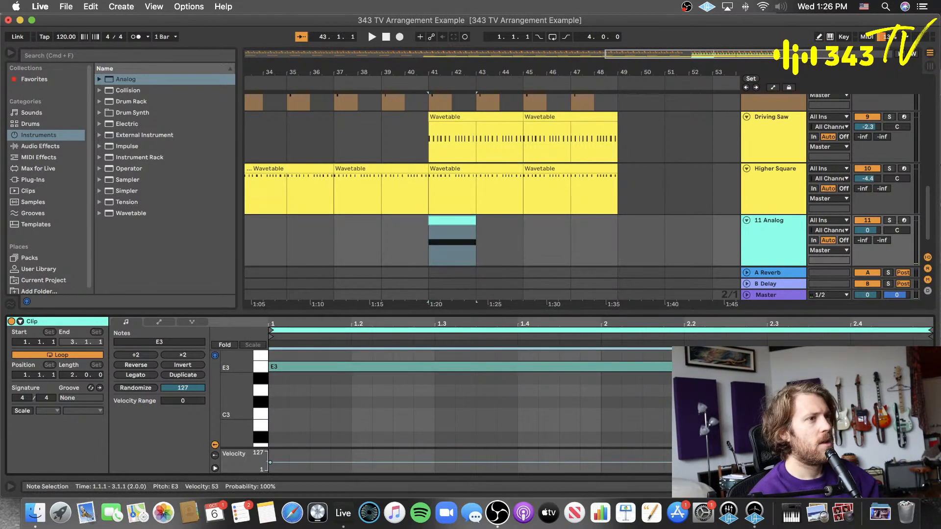
- Extend the Analog clip to 45.1.1 with a loop length of four bars and stretch its E3 note across all four bars
{"action": "left_click_drag", "start_coordinate": [474, 222], "coordinate": [459, 239]}
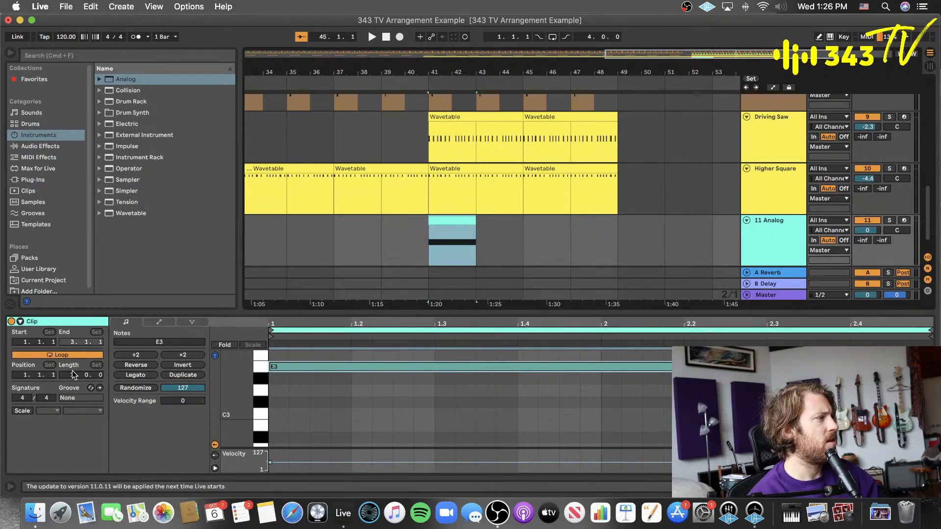
{"action": "left_click_drag", "start_coordinate": [73, 375], "coordinate": [74, 365]}
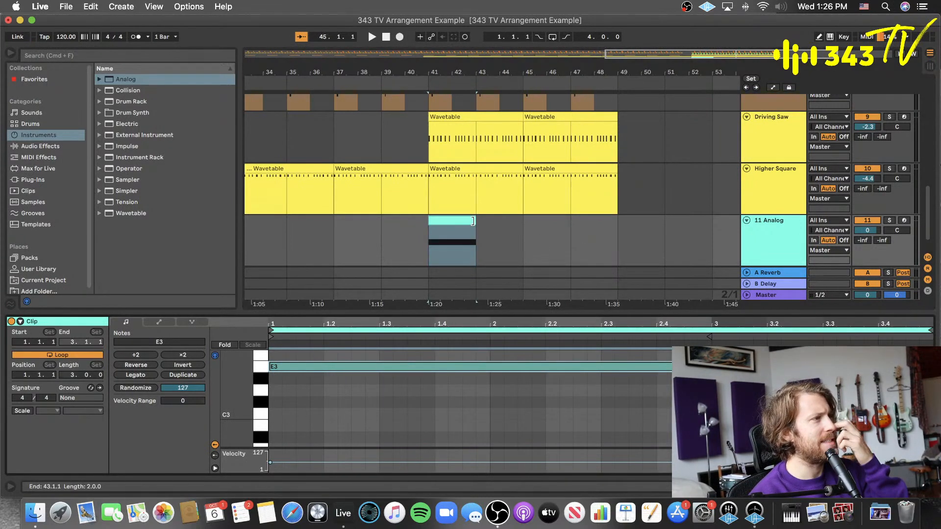
{"action": "left_click_drag", "start_coordinate": [473, 221], "coordinate": [521, 223]}
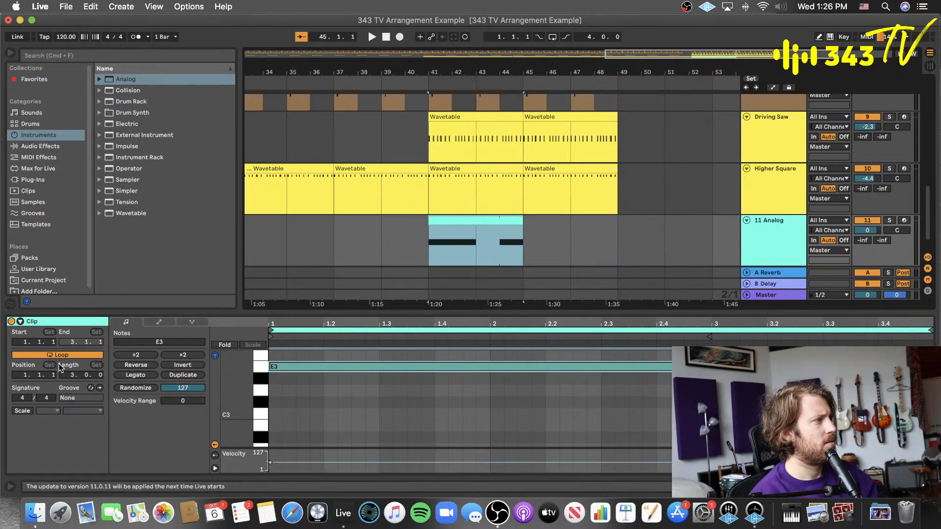
{"action": "left_click_drag", "start_coordinate": [60, 369], "coordinate": [61, 363]}
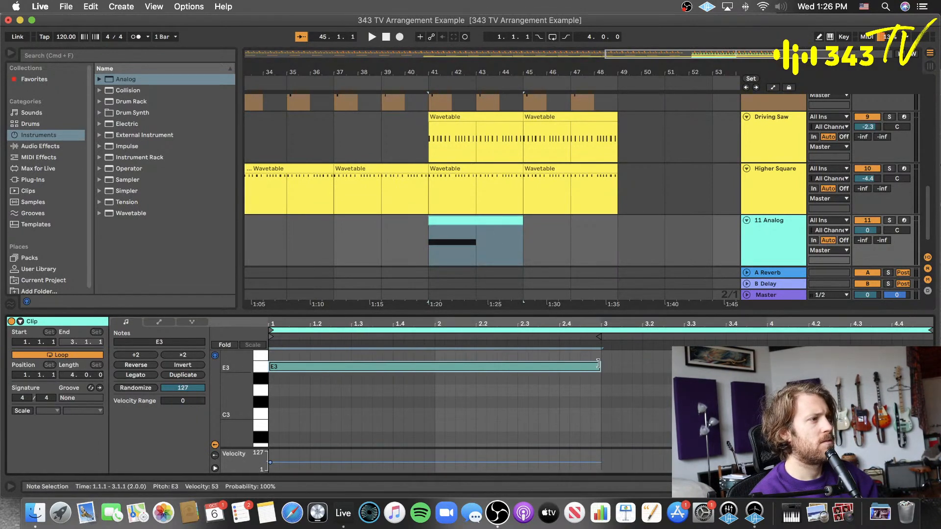
{"action": "left_click_drag", "start_coordinate": [598, 364], "coordinate": [936, 365]}
{"action": "scroll", "coordinate": [439, 276], "scroll_direction": "left", "scroll_amount": 2}
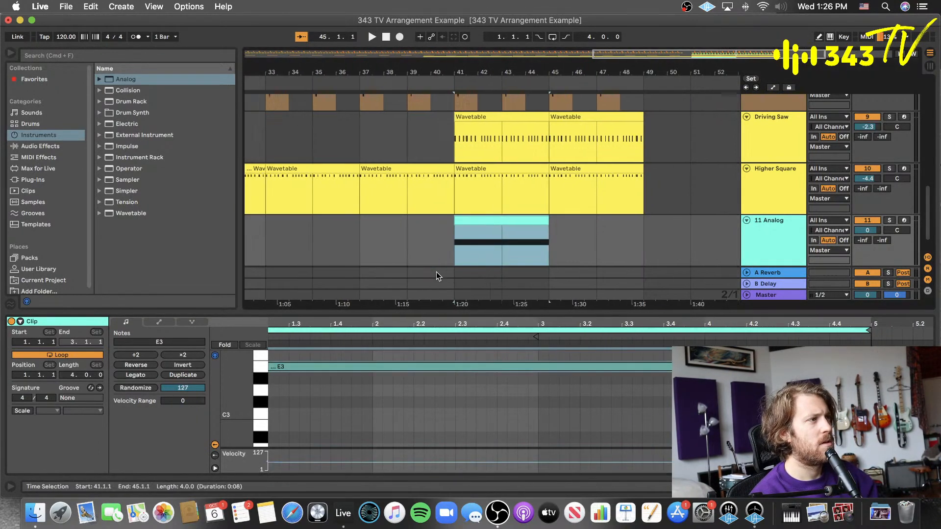
- Duplicate the four-bar Analog clip up to 49.1.1 and set the arrangement loop to 41.1.1 with a length of eight bars
{"action": "scroll", "coordinate": [436, 272], "scroll_direction": "left", "scroll_amount": 3}
{"action": "left_click", "coordinate": [594, 218]}
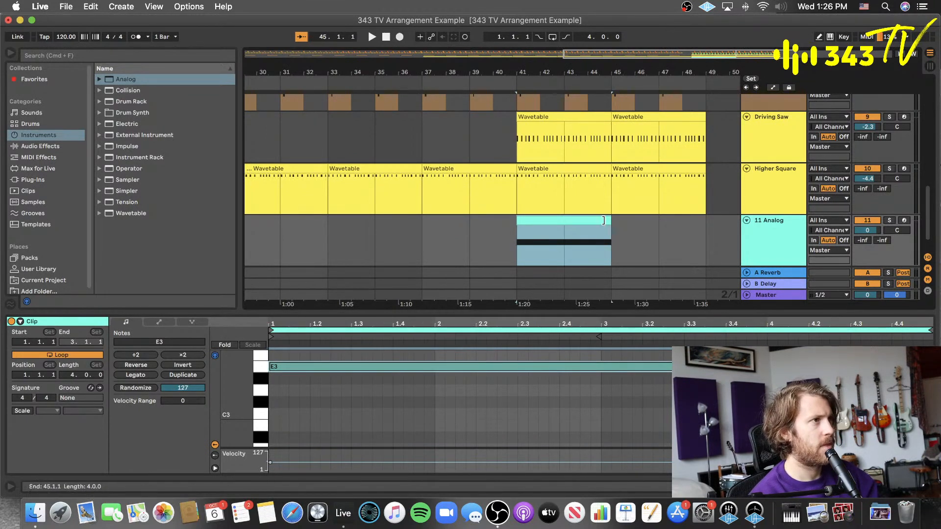
{"action": "key", "text": "super+d"}
{"action": "left_click_drag", "start_coordinate": [514, 240], "coordinate": [712, 240]}
{"action": "key", "text": "super+l"}
- Check Analog's amp 1 envelope, play the arrangement from 37.1.1 and lower the Analog track's volume to -8.3 dB
{"action": "key", "text": "shift+Tab"}
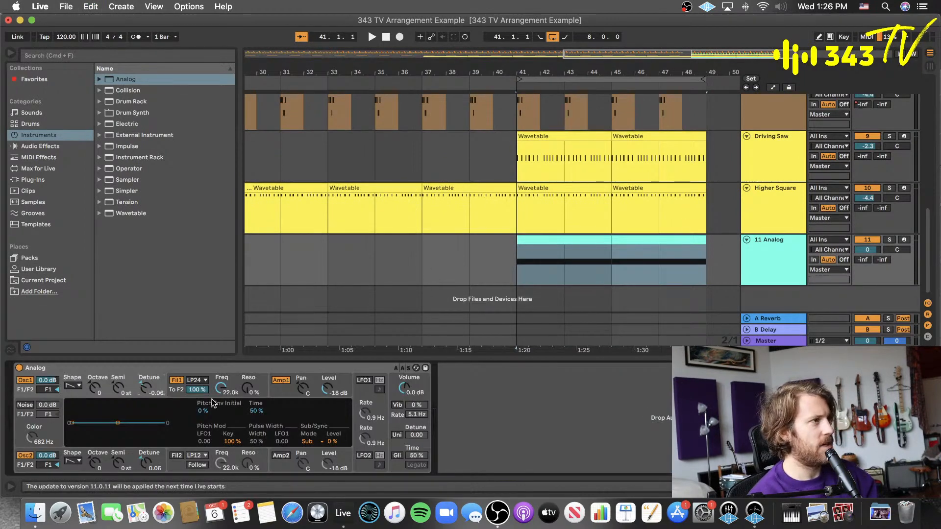
{"action": "left_click", "coordinate": [284, 388]}
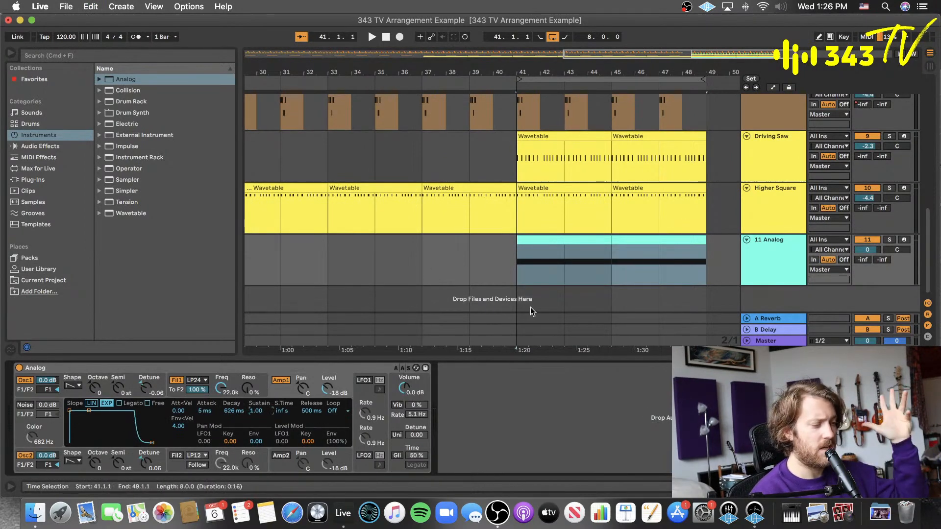
{"action": "left_click", "coordinate": [422, 260]}
{"action": "key", "text": "space"}
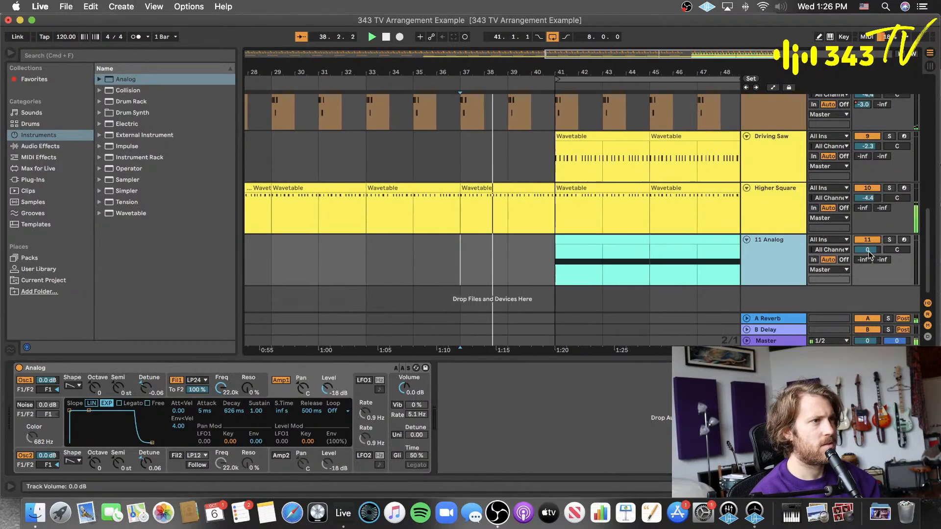
{"action": "left_click_drag", "start_coordinate": [868, 249], "coordinate": [868, 268]}
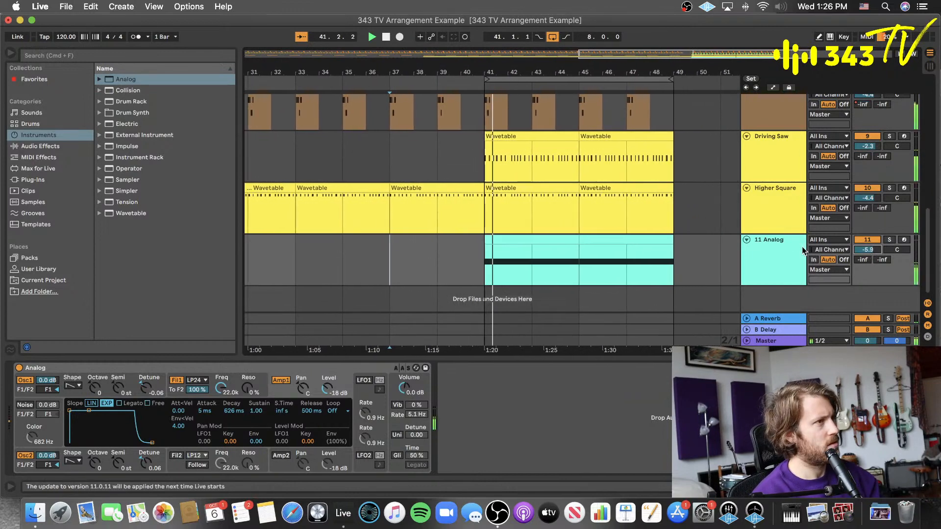
{"action": "left_click_drag", "start_coordinate": [867, 250], "coordinate": [868, 262]}
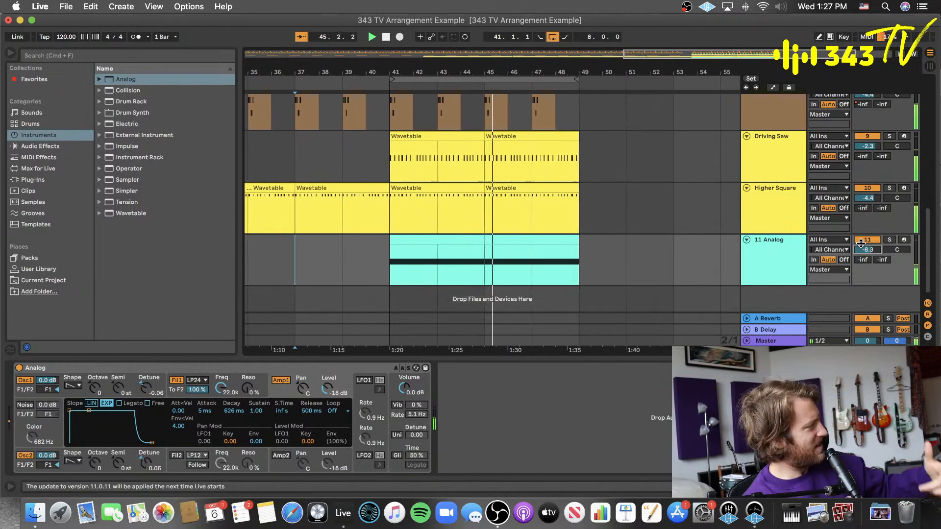
{"action": "key", "text": "space"}
- With the Analog track soloed and playing, set oscillator 2's detune to 0.08 and filter 1 to 6.4 kHz with 18% resonance
{"action": "scroll", "coordinate": [597, 210], "scroll_direction": "left", "scroll_amount": 3}
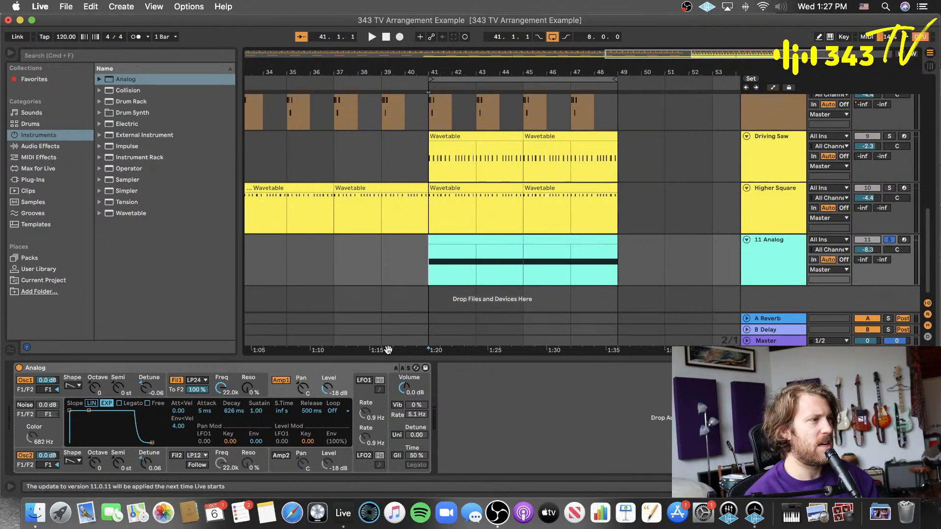
{"action": "key", "text": "space"}
{"action": "left_click_drag", "start_coordinate": [146, 387], "coordinate": [146, 388]}
{"action": "left_click_drag", "start_coordinate": [147, 463], "coordinate": [147, 461]}
{"action": "left_click_drag", "start_coordinate": [221, 388], "coordinate": [247, 377]}
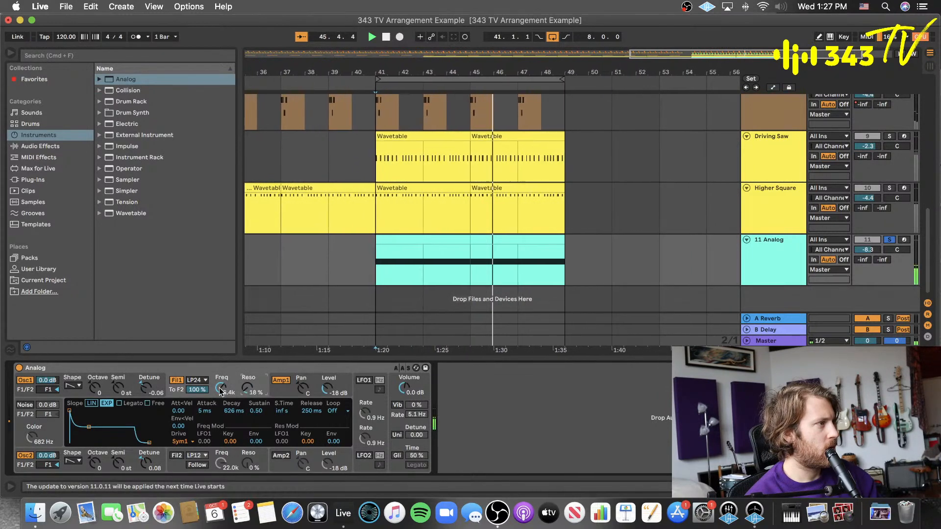
{"action": "key", "text": "space"}
- Play the Analog part from 41.1.1, enable LFO 1 with tempo sync and set its rate to 2
{"action": "left_click_drag", "start_coordinate": [372, 255], "coordinate": [555, 271]}
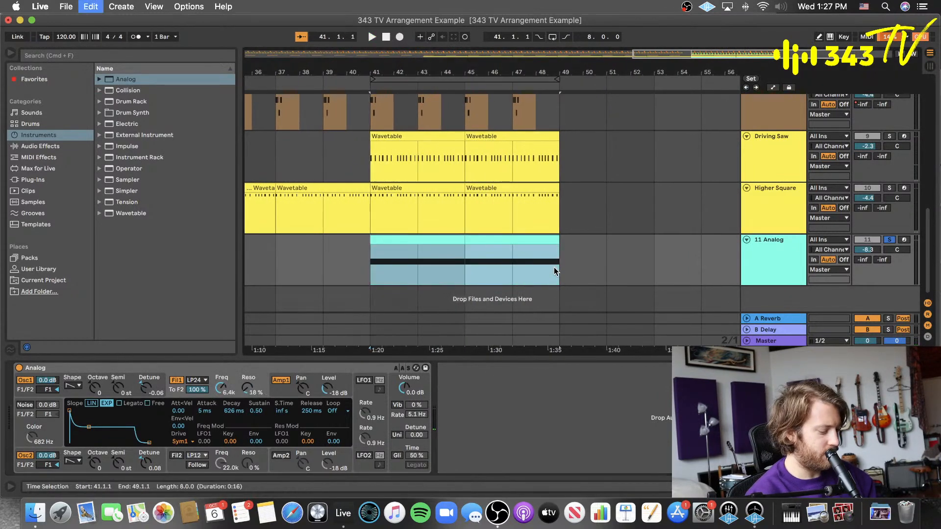
{"action": "key", "text": "space"}
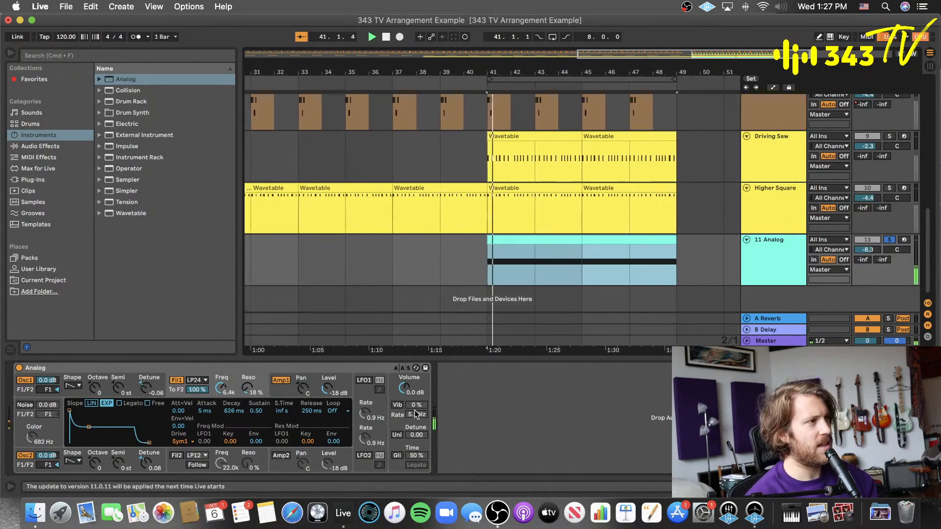
{"action": "left_click", "coordinate": [367, 381]}
{"action": "left_click", "coordinate": [379, 389]}
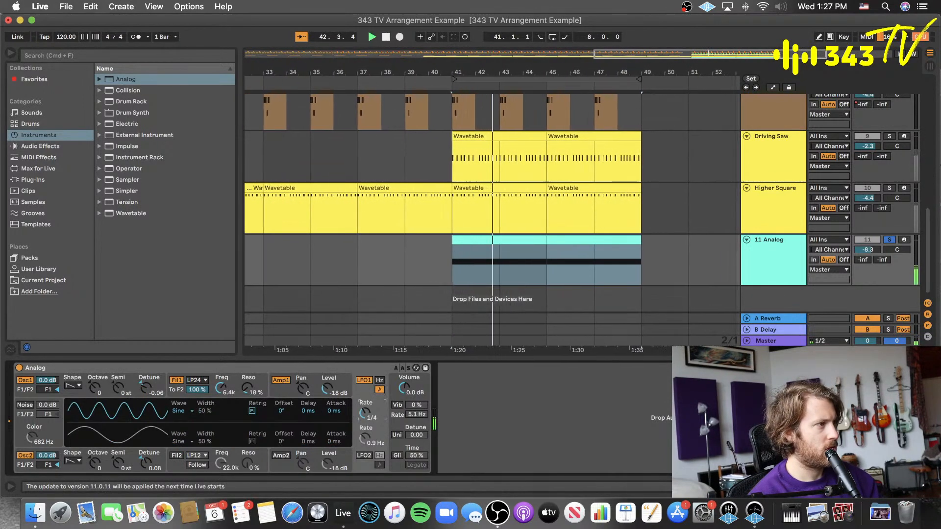
{"action": "mouse_move", "coordinate": [364, 413]}
{"action": "left_mouse_down"}
{"action": "mouse_move", "coordinate": [365, 396]}
{"action": "mouse_move", "coordinate": [365, 419]}
{"action": "left_mouse_up"}
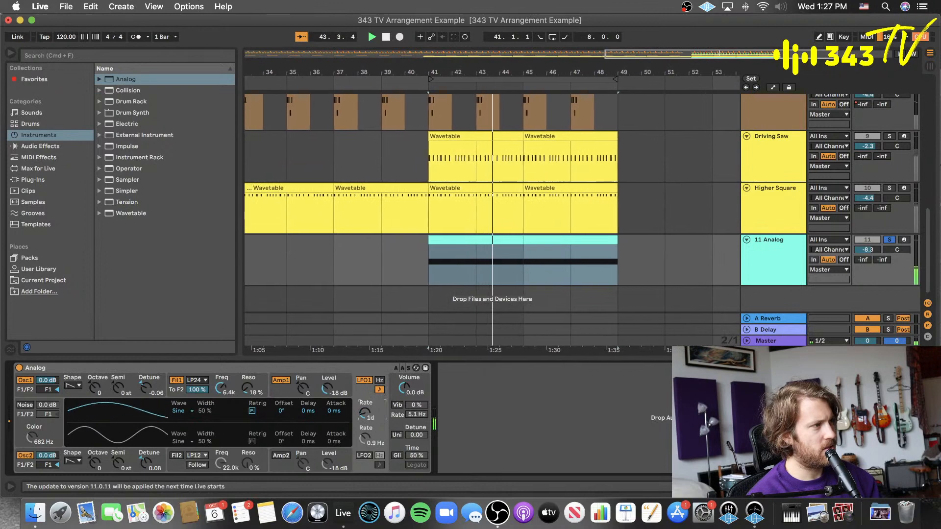
{"action": "key", "text": "space"}
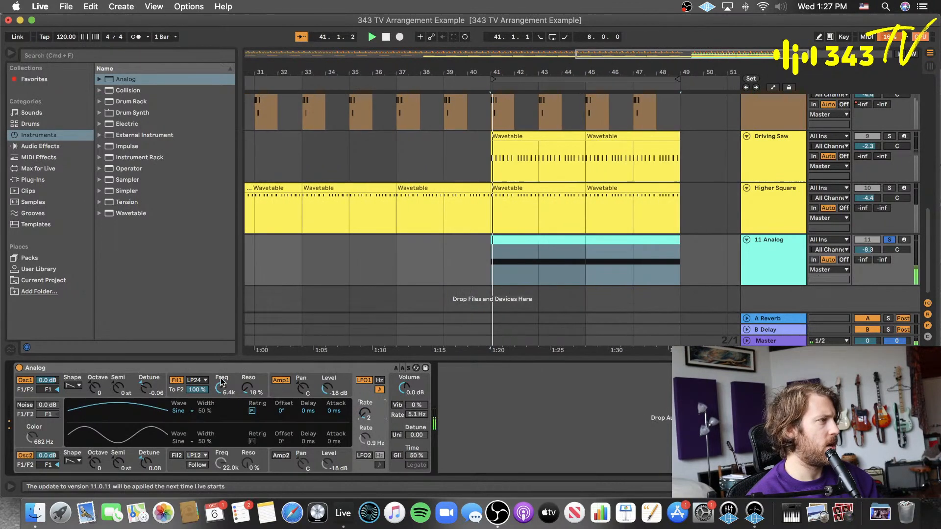
- Set filter 1's LFO 1 frequency modulation to 0.83, its cutoff to 2.2 kHz and its resonance to 29% during playback
{"action": "left_click", "coordinate": [202, 386]}
{"action": "left_click_drag", "start_coordinate": [204, 441], "coordinate": [204, 427]}
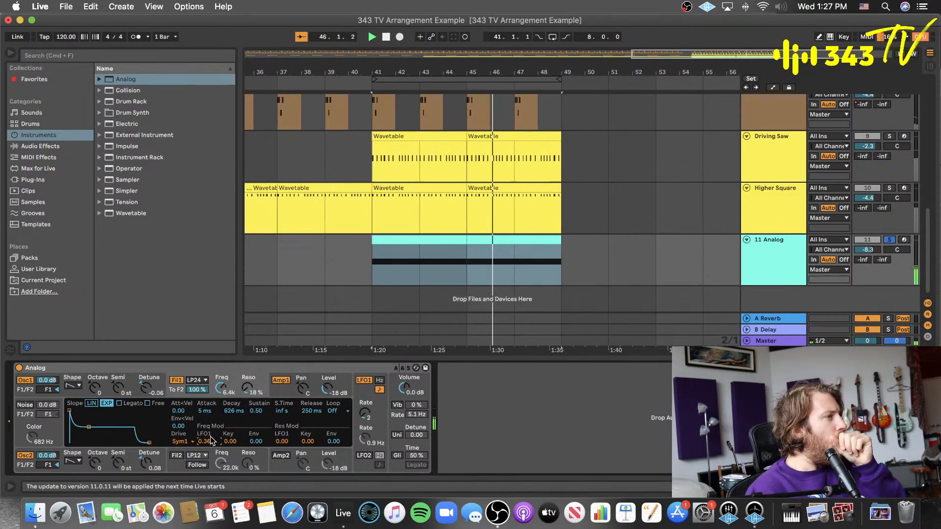
{"action": "left_click_drag", "start_coordinate": [223, 390], "coordinate": [222, 399]}
{"action": "left_click_drag", "start_coordinate": [205, 441], "coordinate": [205, 418]}
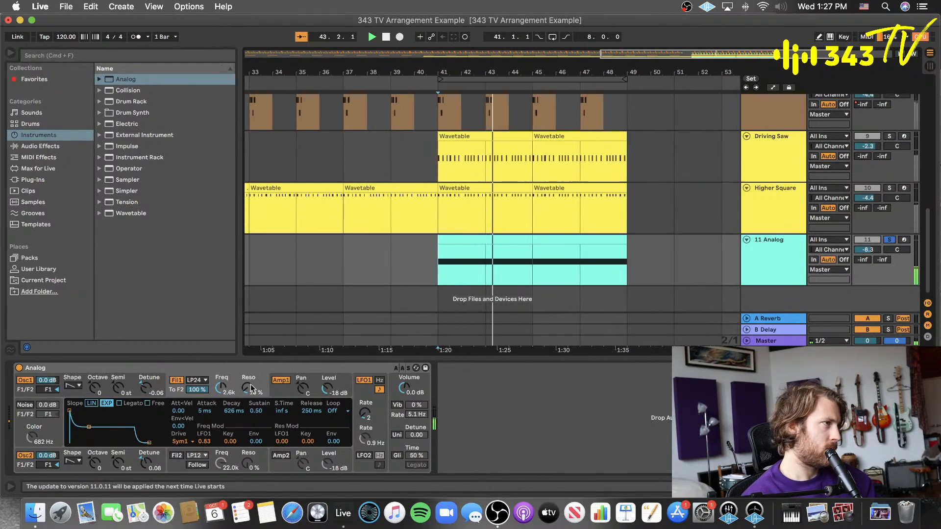
{"action": "left_click_drag", "start_coordinate": [250, 387], "coordinate": [222, 397]}
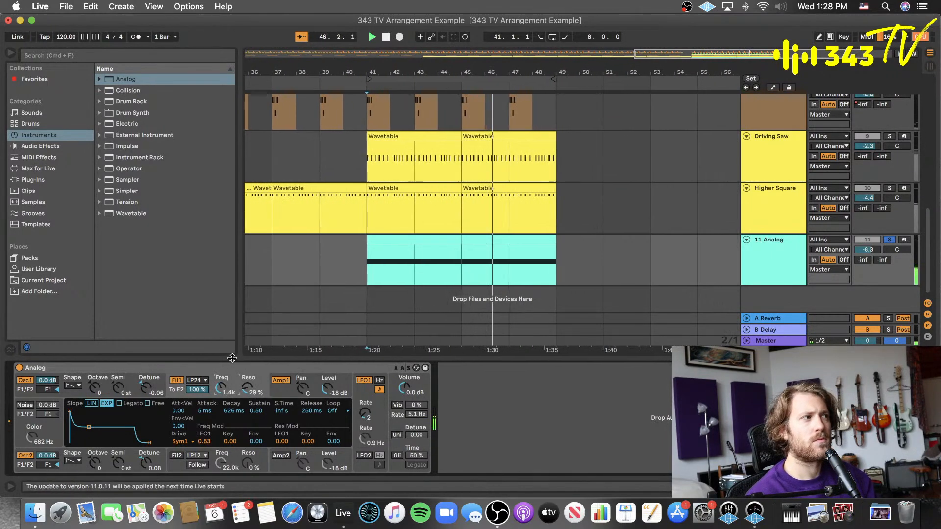
{"action": "left_click_drag", "start_coordinate": [222, 388], "coordinate": [222, 380]}
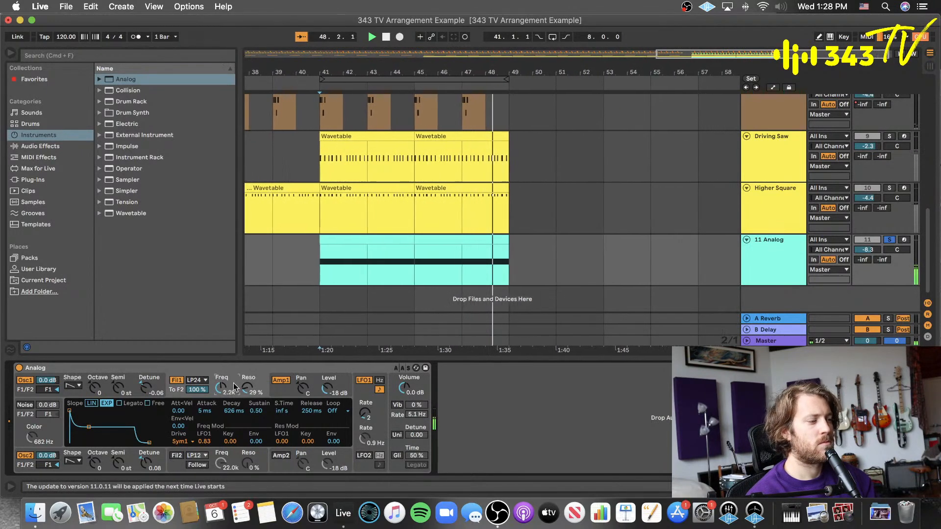
{"action": "key", "text": "space"}
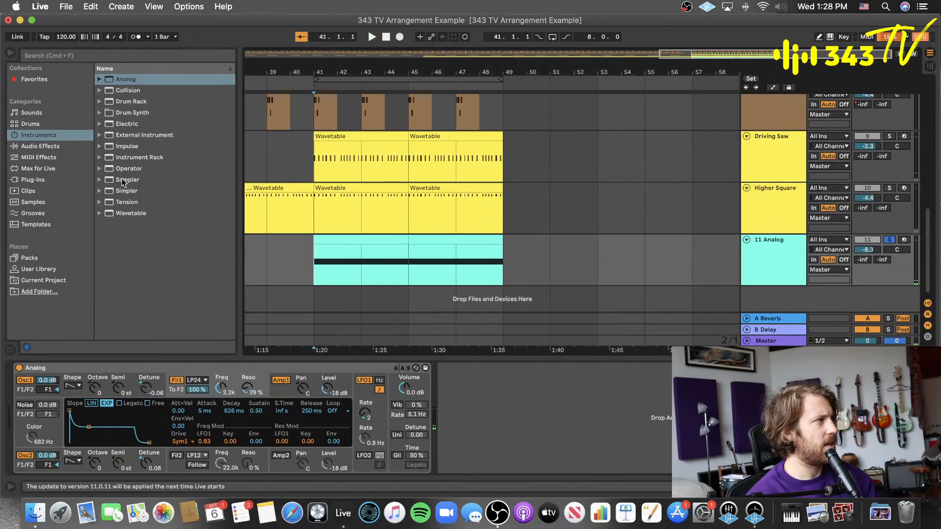
- Unsolo the Analog track and loop the arrangement over its clips from 41.1.1 to 49.1.1
{"action": "left_click", "coordinate": [33, 179]}
{"action": "left_click", "coordinate": [888, 240]}
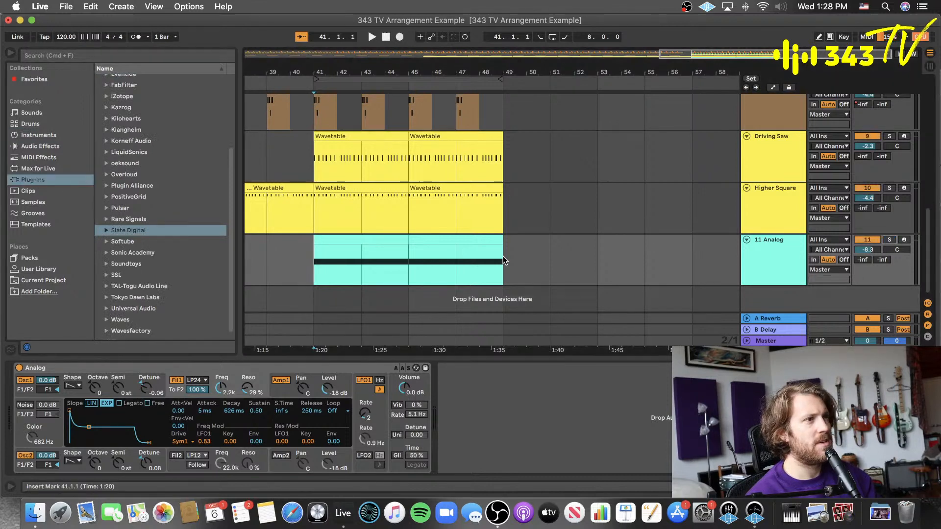
{"action": "left_click_drag", "start_coordinate": [316, 262], "coordinate": [493, 269]}
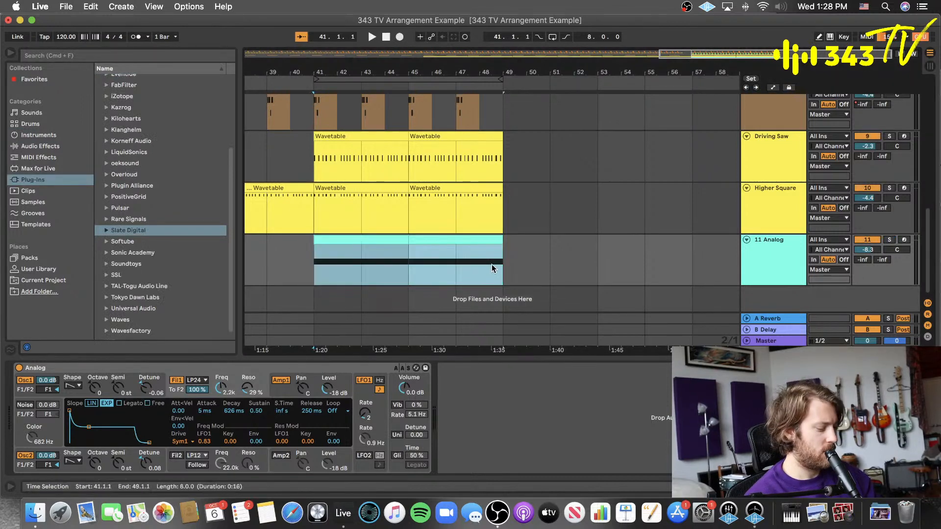
{"action": "key", "text": "super+l"}
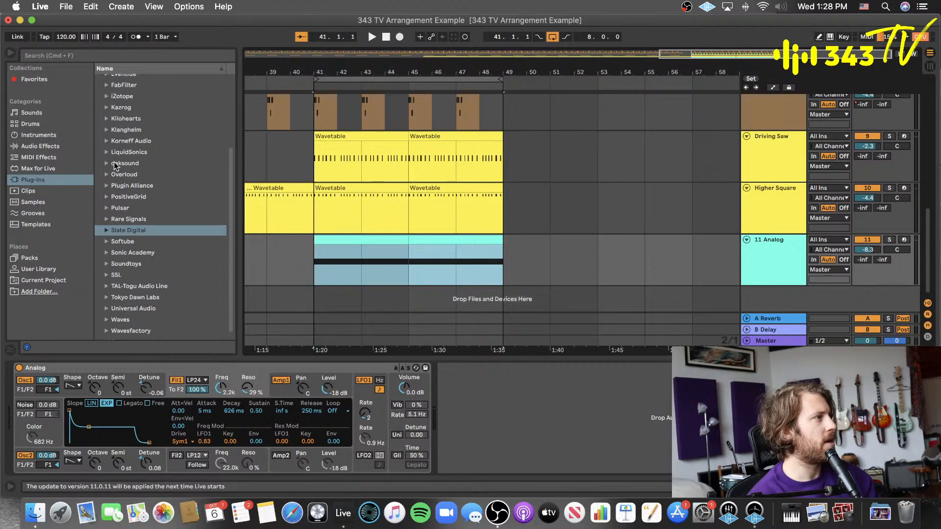
- Find MicroShift among the Soundtoys plug-ins and add it after Analog on the Analog track
{"action": "scroll", "coordinate": [116, 172], "scroll_direction": "down", "scroll_amount": 1}
{"action": "left_click", "coordinate": [107, 265]}
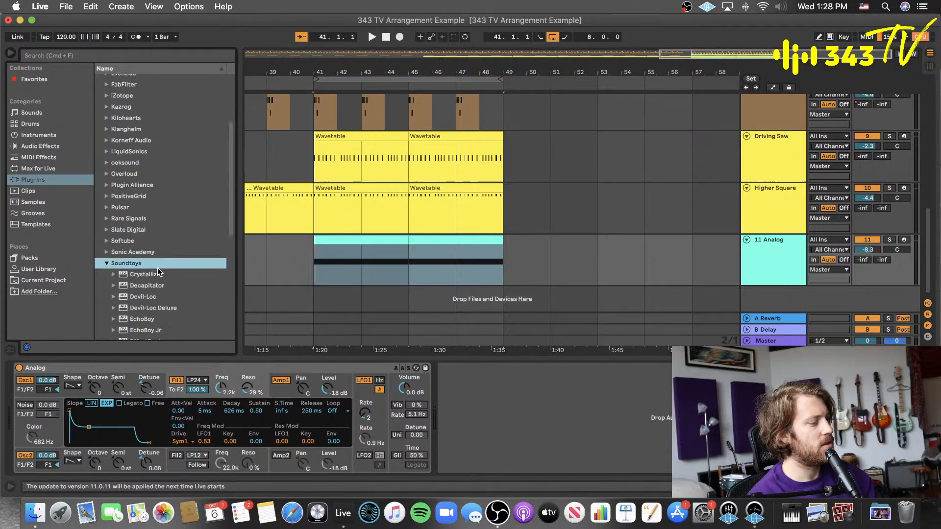
{"action": "scroll", "coordinate": [157, 268], "scroll_direction": "down", "scroll_amount": 4}
{"action": "scroll", "coordinate": [175, 266], "scroll_direction": "down", "scroll_amount": 1}
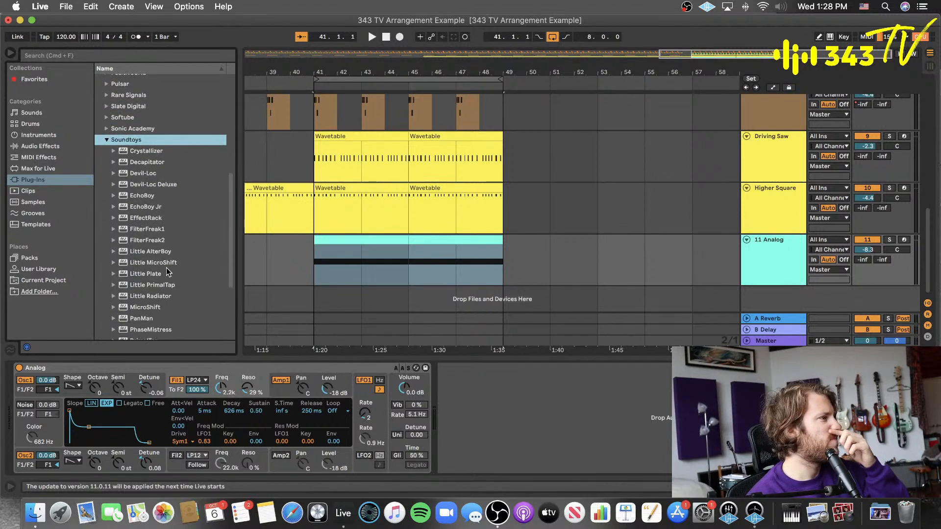
{"action": "left_click", "coordinate": [166, 309]}
{"action": "left_click_drag", "start_coordinate": [378, 262], "coordinate": [392, 262]}
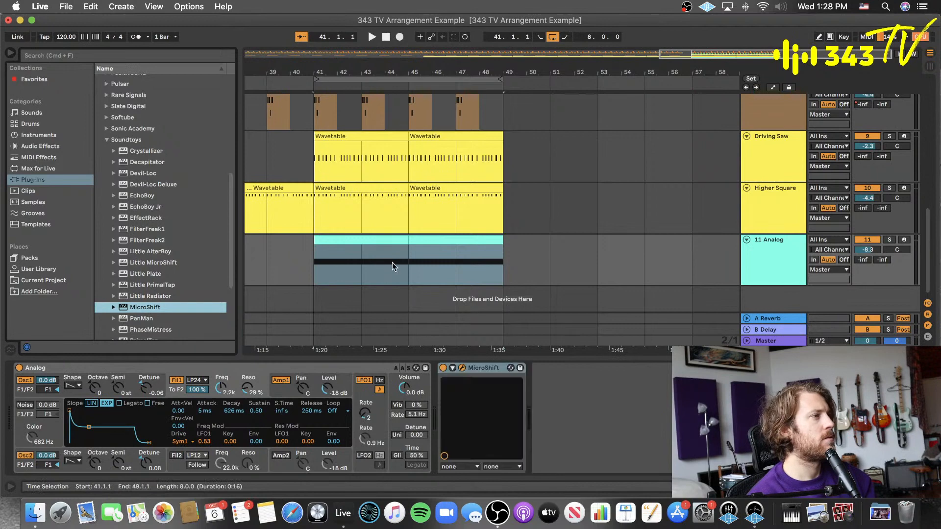
- Play the looped section and set MicroShift to style II, closing its window and stopping playback when done
{"action": "key", "text": "space"}
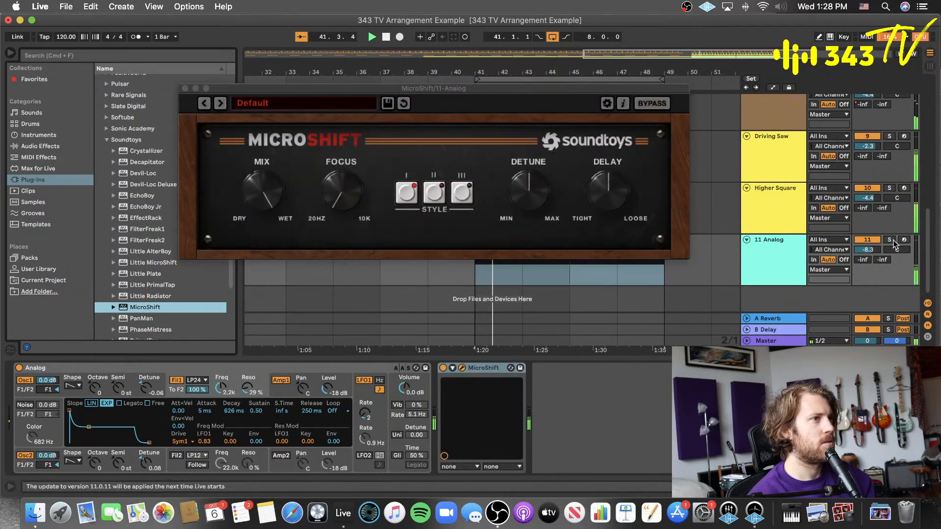
{"action": "left_click", "coordinate": [426, 196]}
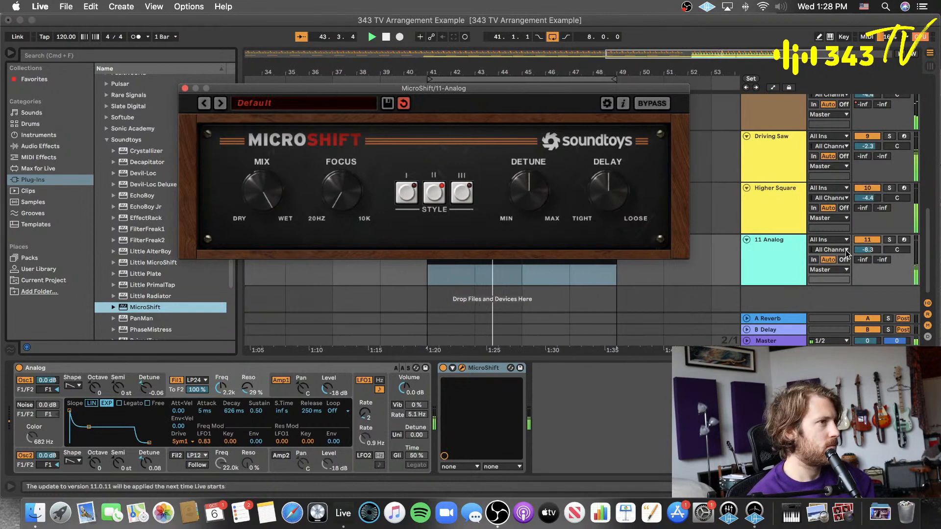
{"action": "left_click", "coordinate": [184, 89]}
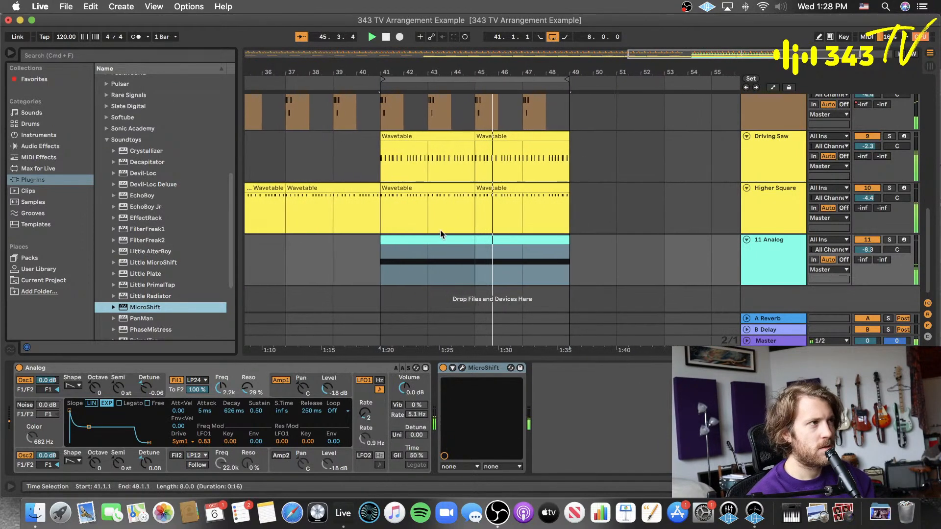
{"action": "key", "text": "space"}
- Add Softube's TSAR-1R Reverb after MicroShift on the Analog track and solo the track
{"action": "left_click", "coordinate": [106, 140]}
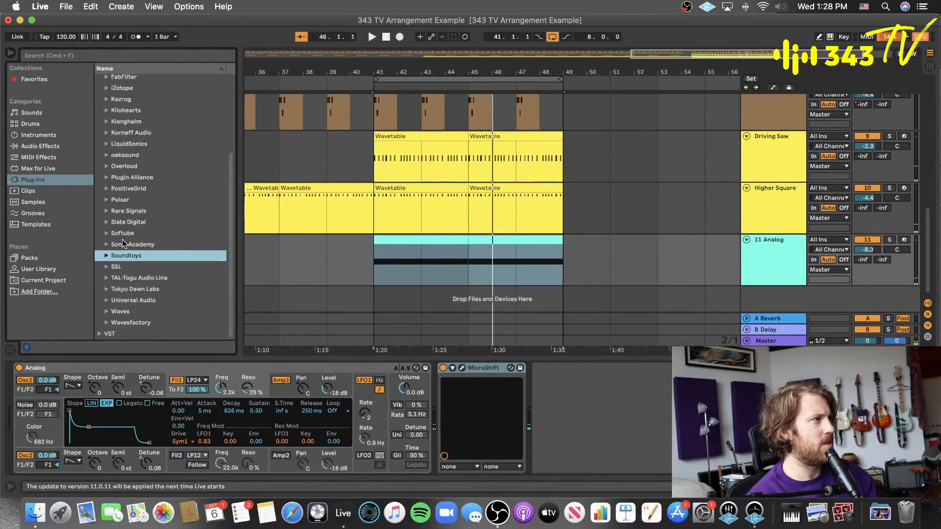
{"action": "left_click", "coordinate": [106, 233]}
{"action": "left_click", "coordinate": [167, 311]}
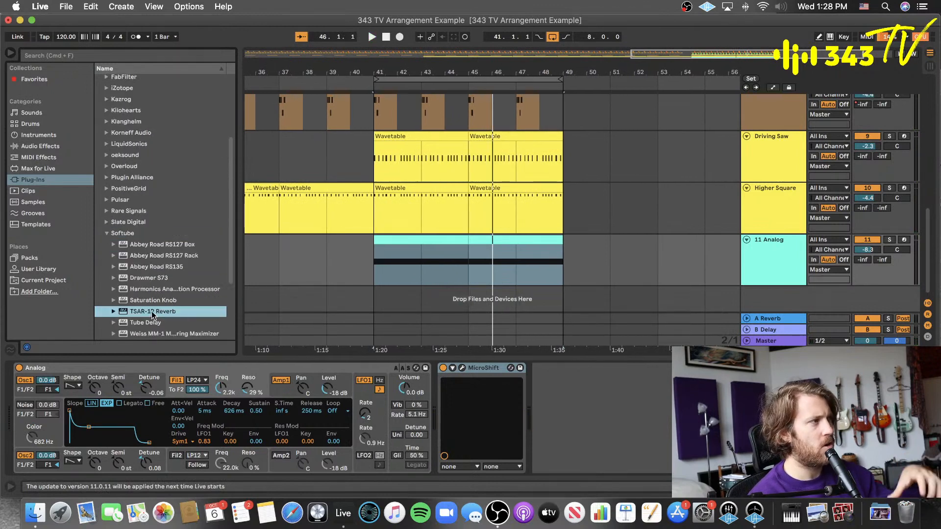
{"action": "left_click", "coordinate": [889, 240]}
{"action": "left_click", "coordinate": [445, 241]}
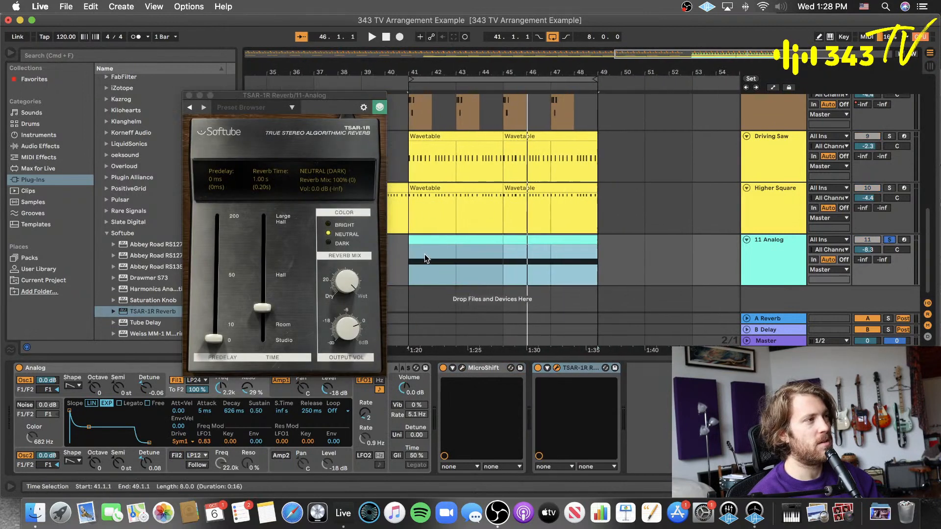
- During looped playback, set the TSAR-1R reverb's color to Bright, its predelay to 104 ms and its reverb time to 0.76 s
{"action": "key", "text": "space"}
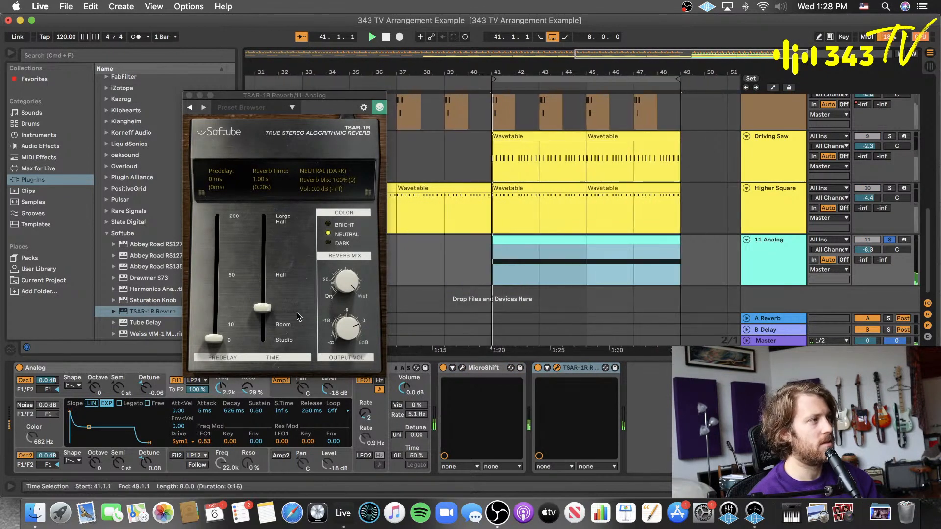
{"action": "left_click", "coordinate": [329, 242]}
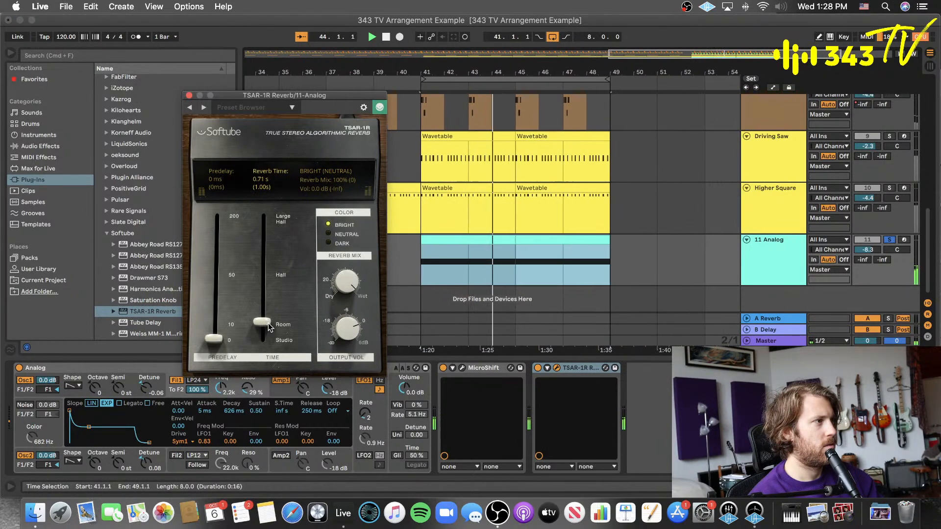
{"action": "left_click_drag", "start_coordinate": [232, 323], "coordinate": [230, 275]}
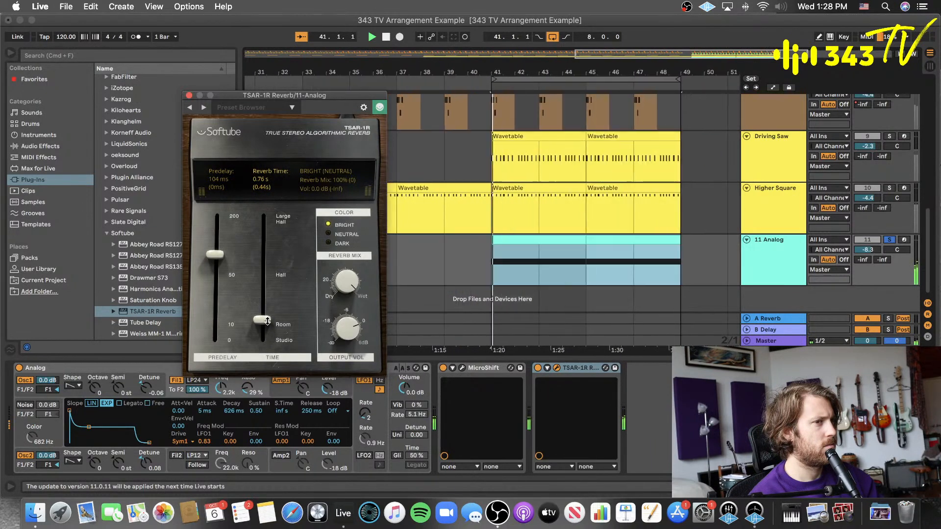
- Add Softube's Saturation Knob after the reverb on the Analog track and raise its saturation to just under halfway
{"action": "left_click", "coordinate": [538, 368]}
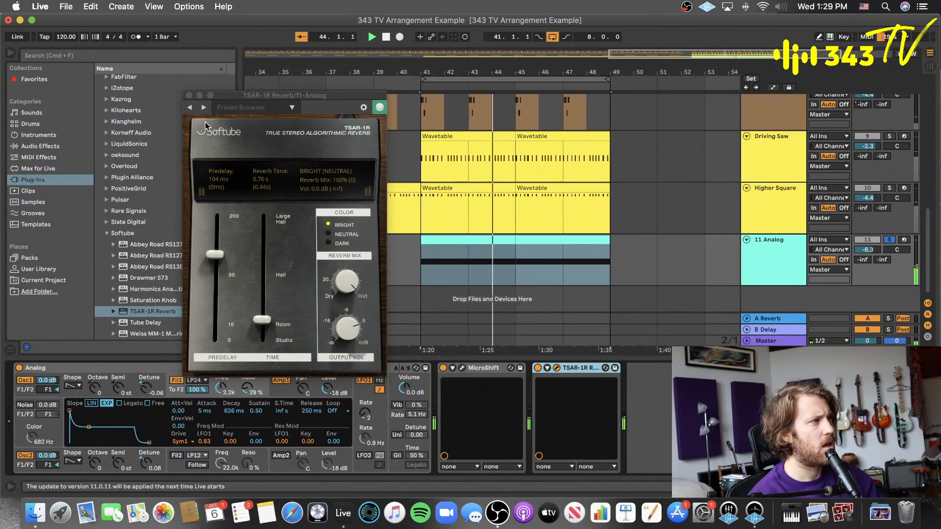
{"action": "left_click", "coordinate": [152, 302]}
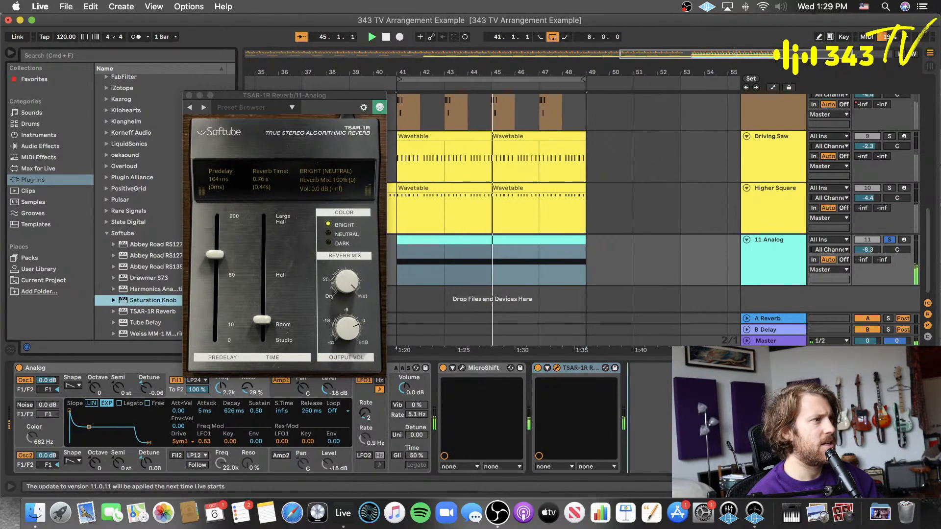
{"action": "left_click_drag", "start_coordinate": [472, 255], "coordinate": [473, 255]}
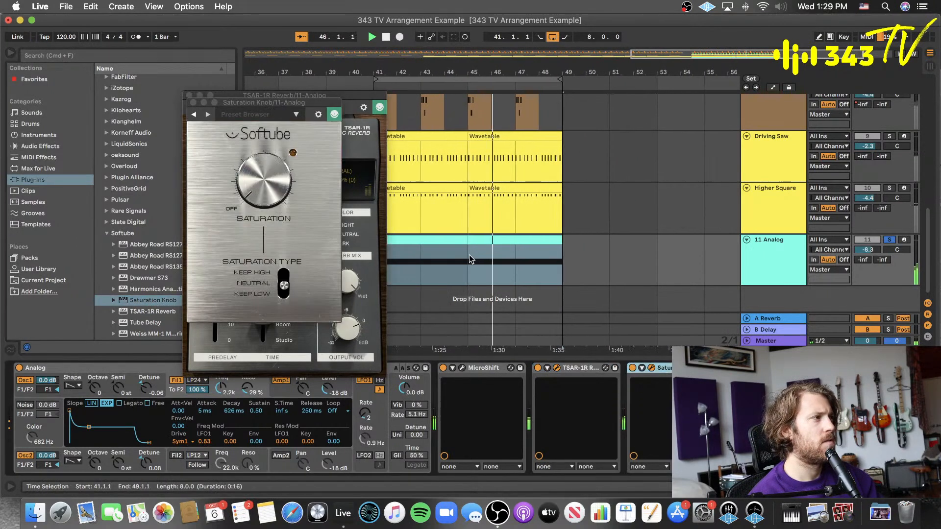
{"action": "left_click_drag", "start_coordinate": [263, 179], "coordinate": [266, 157]}
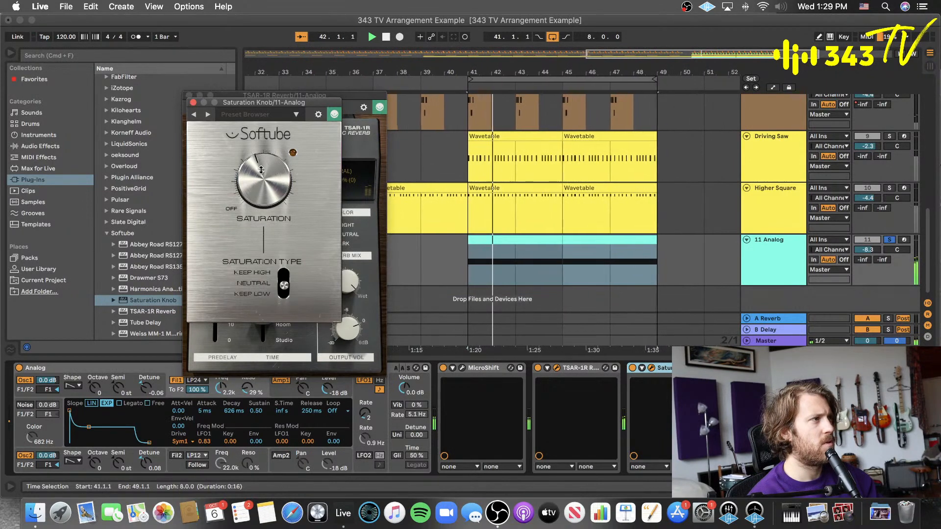
- Unsolo the Analog track, play the full mix from 39.1.1 without looping, lower the track's volume to -16.1 dB and save the set
{"action": "left_click_drag", "start_coordinate": [871, 251], "coordinate": [872, 266]}
{"action": "key", "text": "space"}
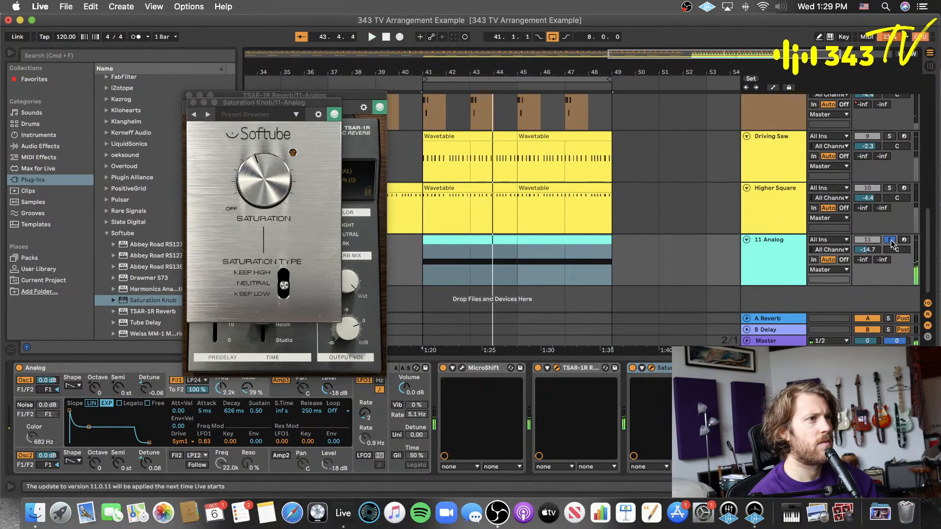
{"action": "left_click", "coordinate": [890, 240]}
{"action": "left_click", "coordinate": [868, 239]}
{"action": "scroll", "coordinate": [595, 189], "scroll_direction": "left", "scroll_amount": 4}
{"action": "left_click", "coordinate": [460, 163]}
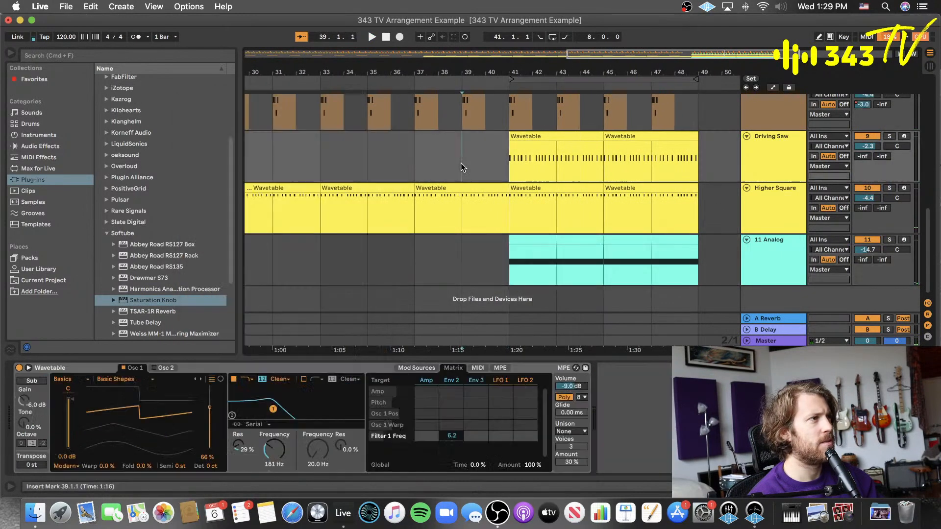
{"action": "key", "text": "space"}
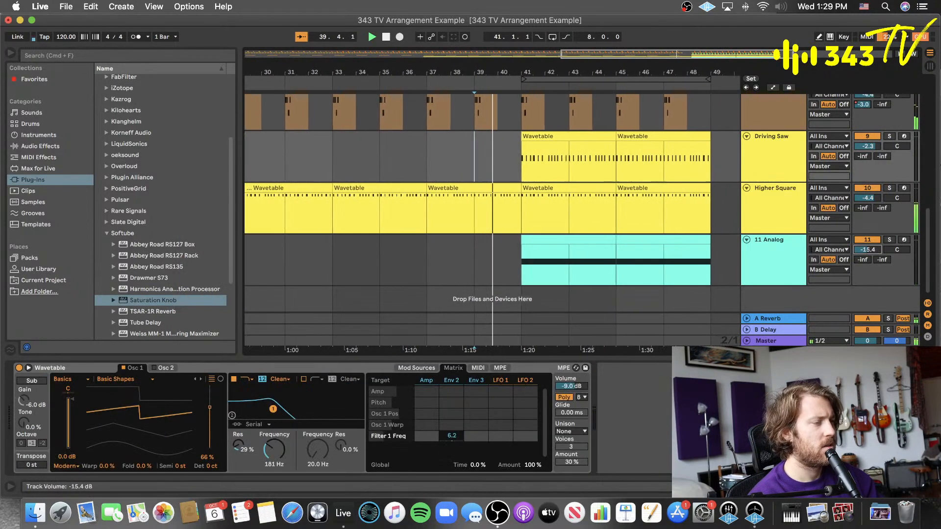
{"action": "key", "text": "super+s"}
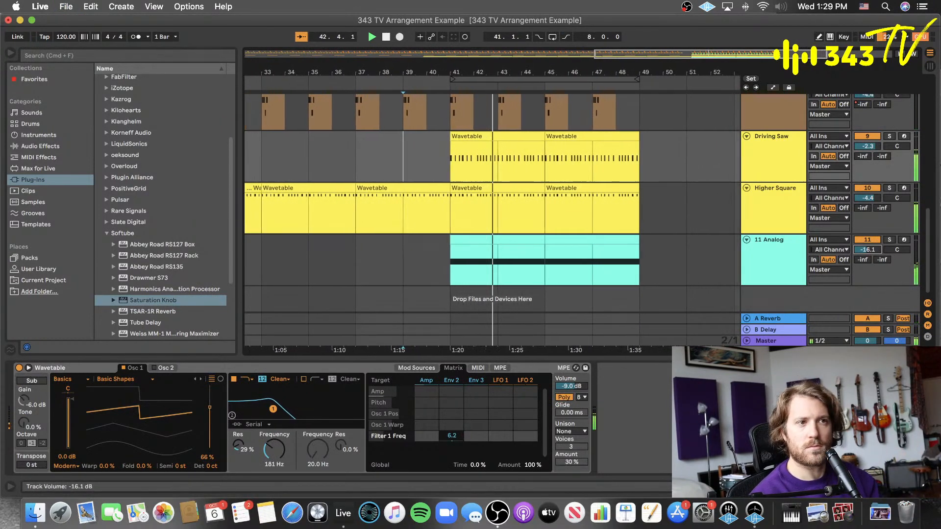
- Reduce Analog's filter 1 LFO 1 frequency modulation to 0.62 and its cutoff to 1.9 kHz
{"action": "left_click", "coordinate": [768, 256]}
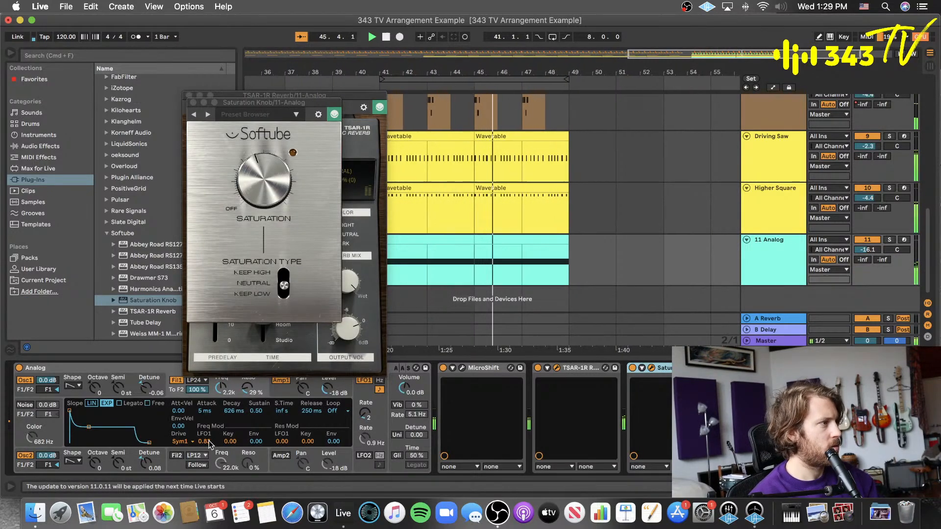
{"action": "left_click_drag", "start_coordinate": [209, 441], "coordinate": [210, 463]}
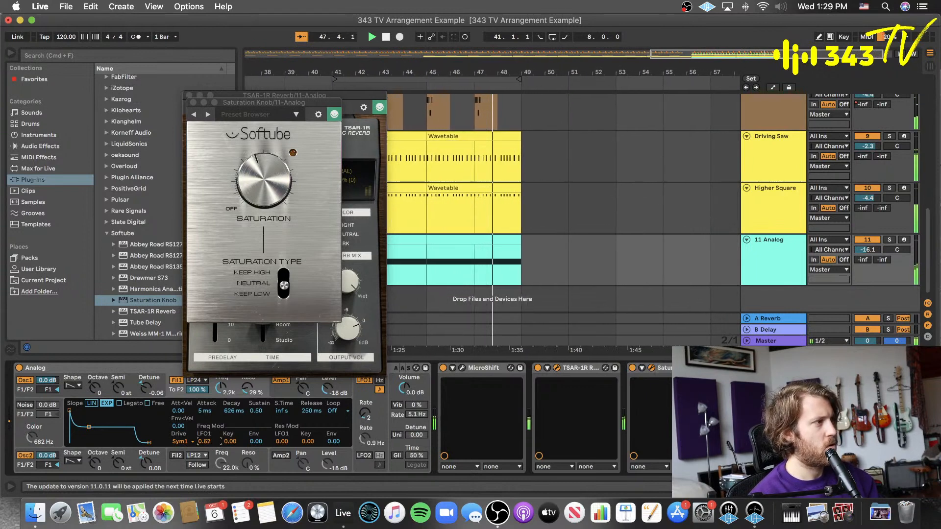
{"action": "scroll", "coordinate": [487, 263], "scroll_direction": "left", "scroll_amount": 3}
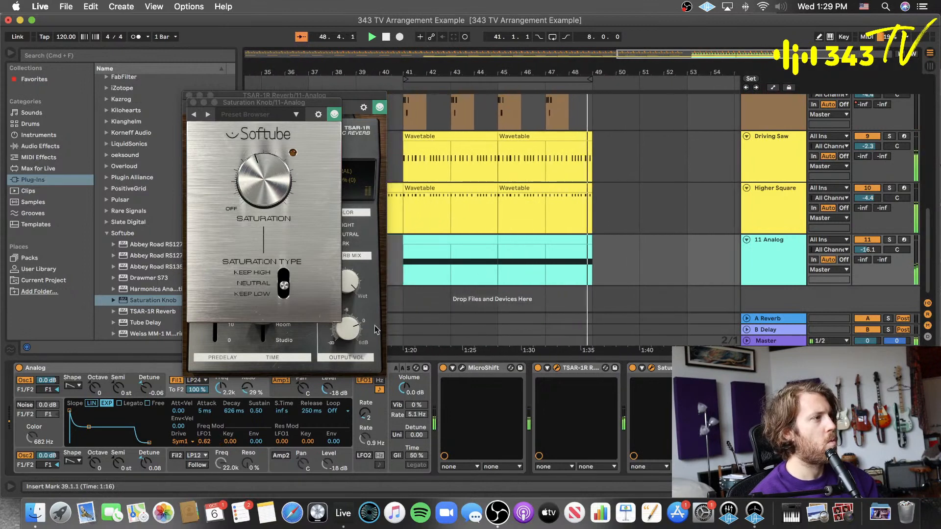
{"action": "left_click_drag", "start_coordinate": [220, 391], "coordinate": [220, 392]}
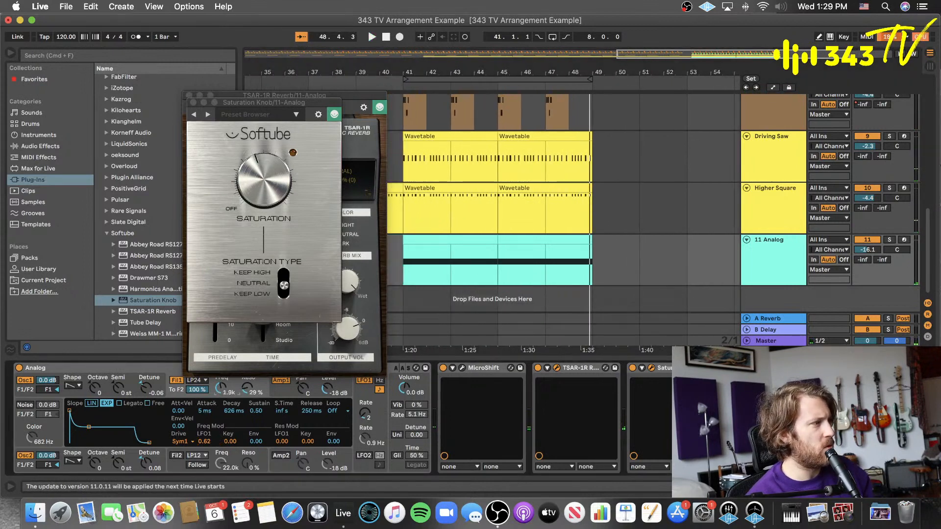
{"action": "scroll", "coordinate": [480, 238], "scroll_direction": "left", "scroll_amount": 3}
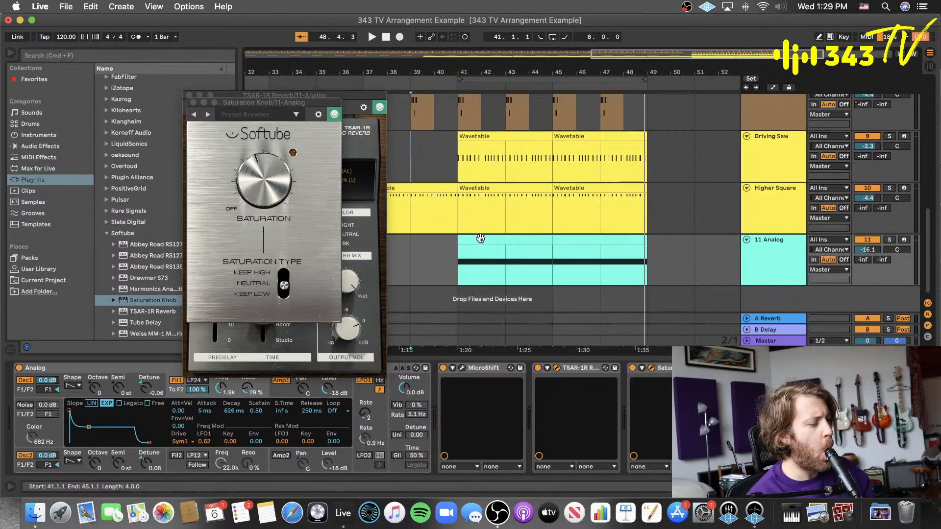
- Close the Saturation Knob and TSAR-1R Reverb plug-in windows and switch the browser from the Softube folder to the audio effects
{"action": "key", "text": "space"}
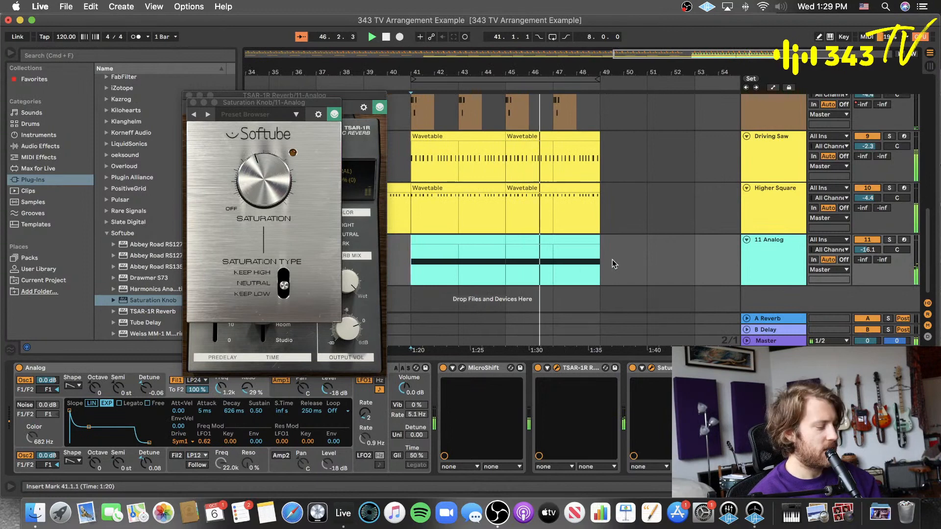
{"action": "left_click", "coordinate": [193, 102]}
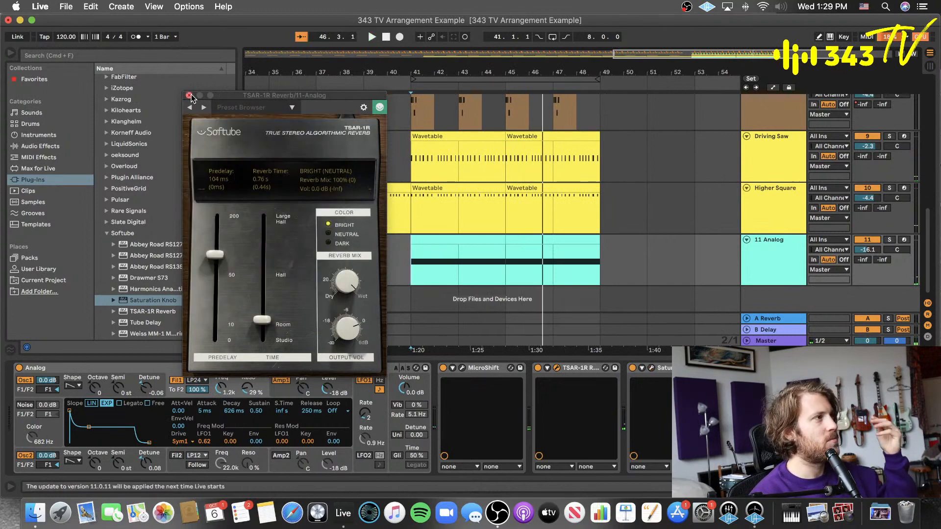
{"action": "left_click", "coordinate": [190, 95]}
{"action": "left_click", "coordinate": [105, 234]}
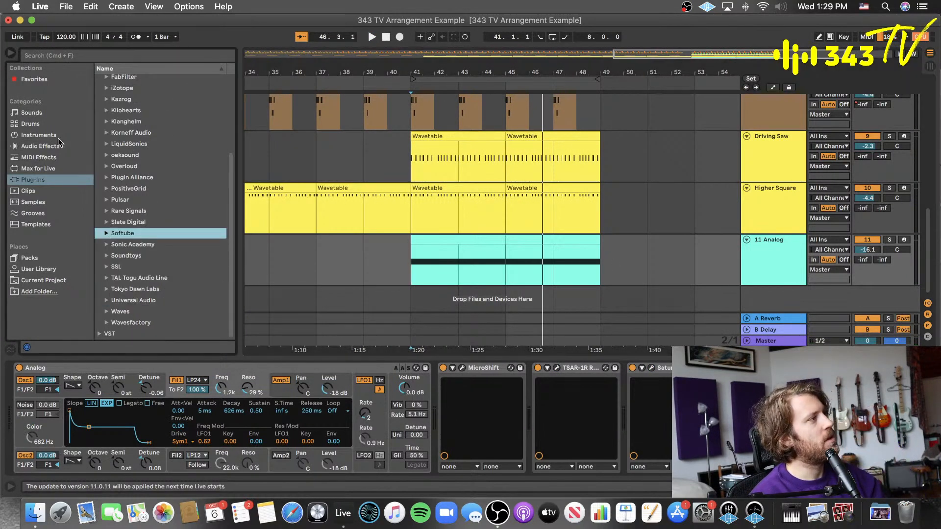
{"action": "left_click", "coordinate": [58, 146]}
{"action": "left_click", "coordinate": [124, 165]}
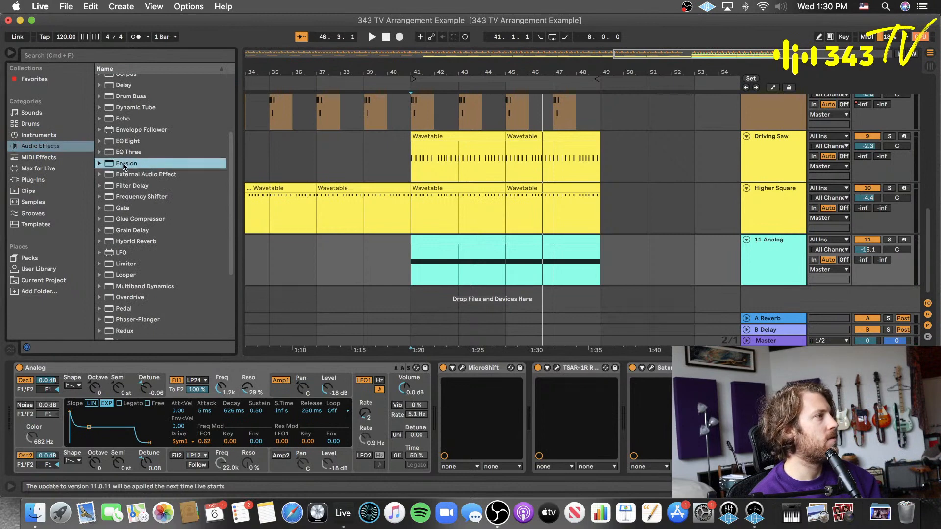
- Listen to the 11 Analog track in solo and in the full mix from bar 41
{"action": "left_click", "coordinate": [784, 265]}
{"action": "key", "text": "s"}
{"action": "key", "text": "space"}
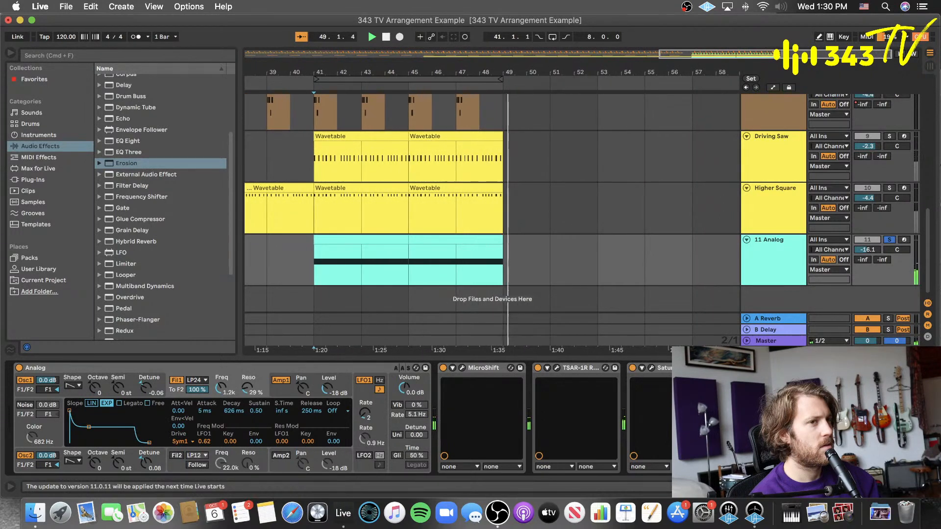
{"action": "key", "text": "space"}
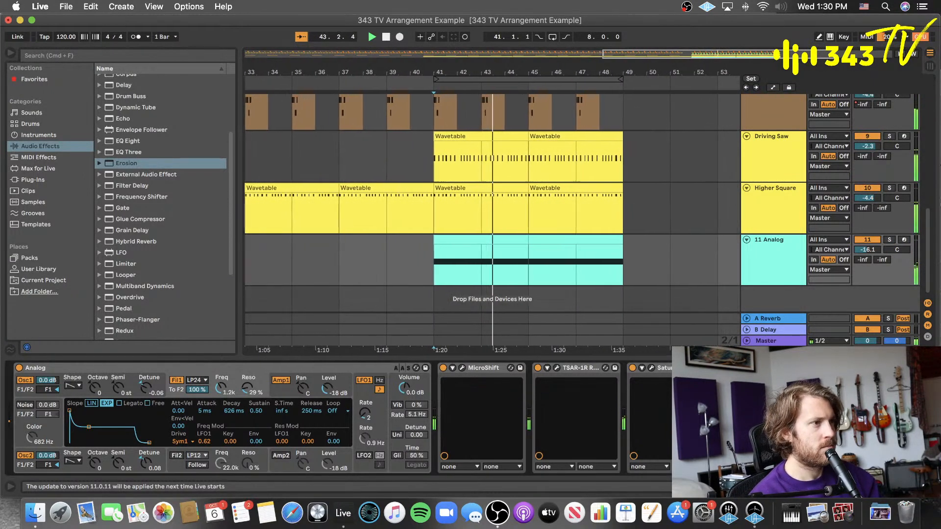
- Hide the device view and duplicate the eight-bar section from bar 41 to 49 across all tracks
{"action": "key", "text": "super+alt+l"}
{"action": "scroll", "coordinate": [622, 269], "scroll_direction": "up", "scroll_amount": 6}
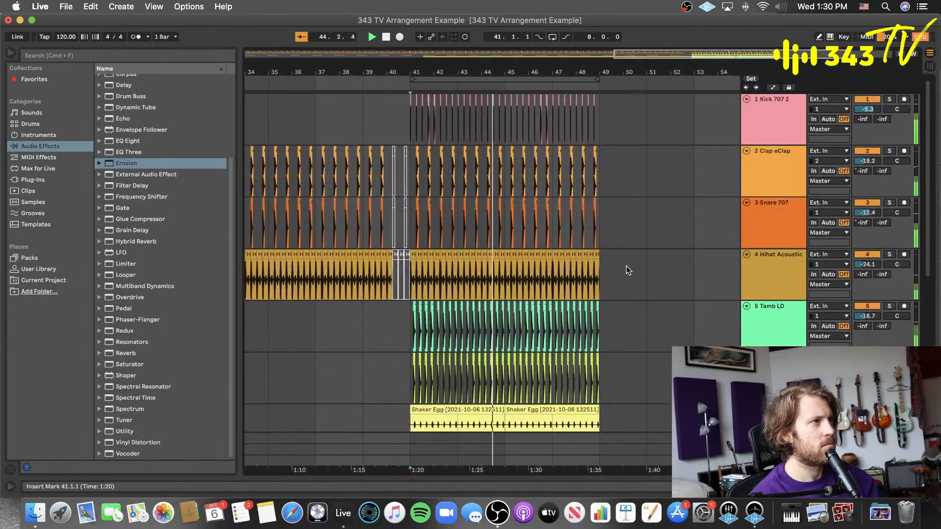
{"action": "left_click", "coordinate": [450, 79]}
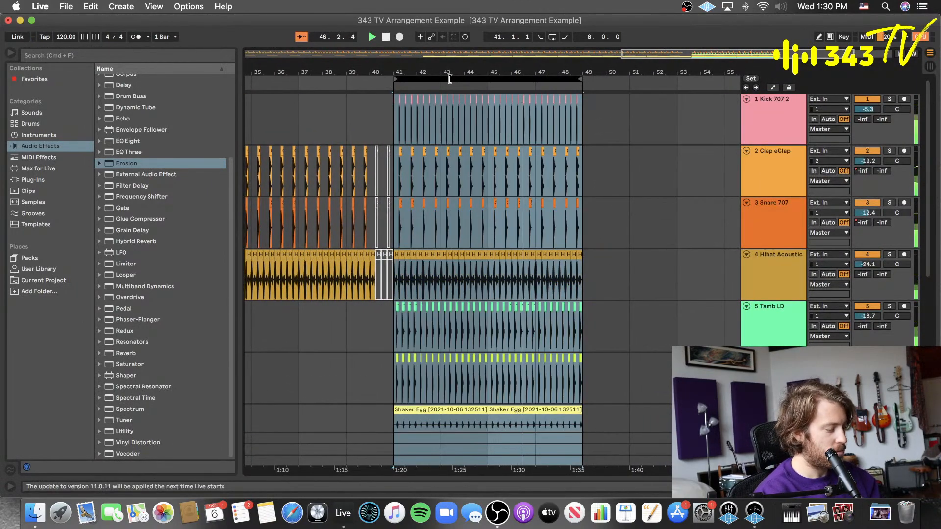
{"action": "key", "text": "super+d"}
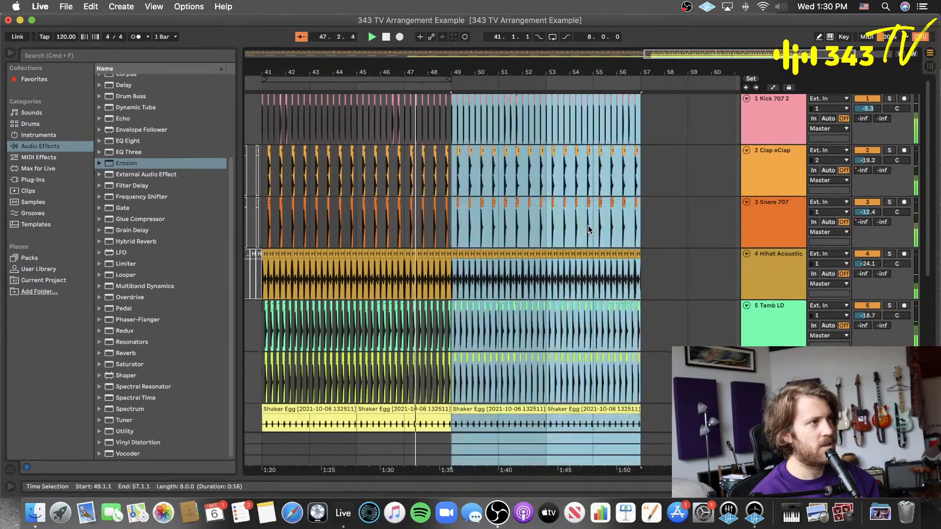
{"action": "scroll", "coordinate": [590, 228], "scroll_direction": "down", "scroll_amount": 6}
{"action": "scroll", "coordinate": [589, 229], "scroll_direction": "left", "scroll_amount": 1}
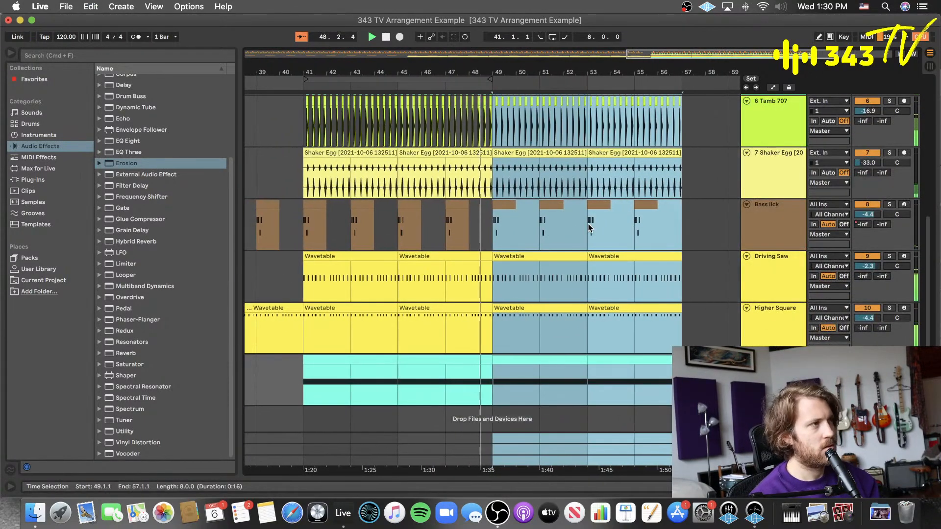
{"action": "scroll", "coordinate": [590, 228], "scroll_direction": "left", "scroll_amount": 5}
{"action": "left_click", "coordinate": [606, 309]}
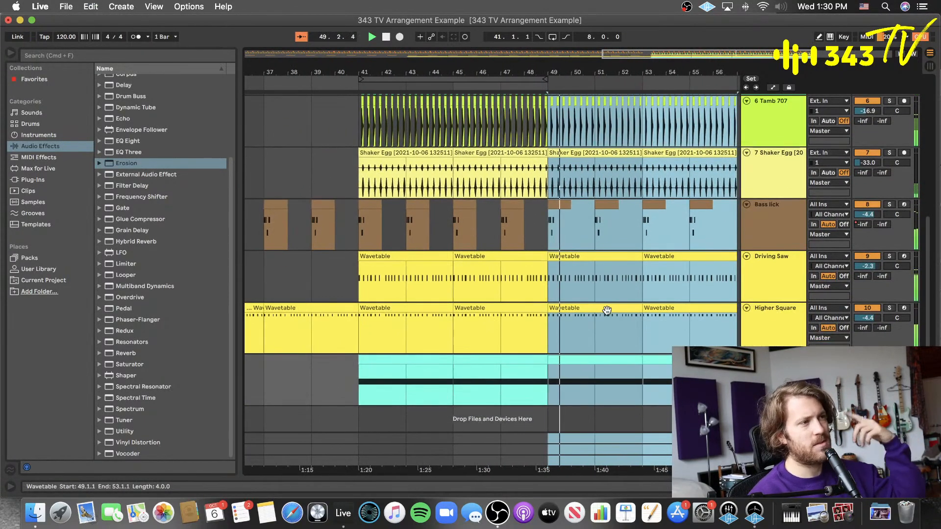
- Delete the Kick 707 2 clips from 53.2.1 to the end of the section at 57.1.1
{"action": "scroll", "coordinate": [607, 310], "scroll_direction": "right", "scroll_amount": 6}
{"action": "left_click", "coordinate": [682, 340]}
{"action": "left_click", "coordinate": [684, 375]}
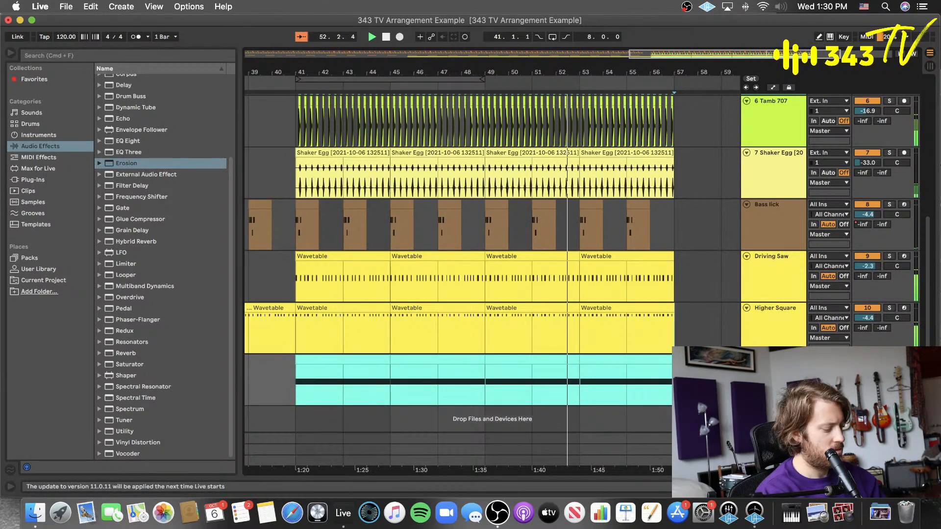
{"action": "scroll", "coordinate": [671, 123], "scroll_direction": "up", "scroll_amount": 10}
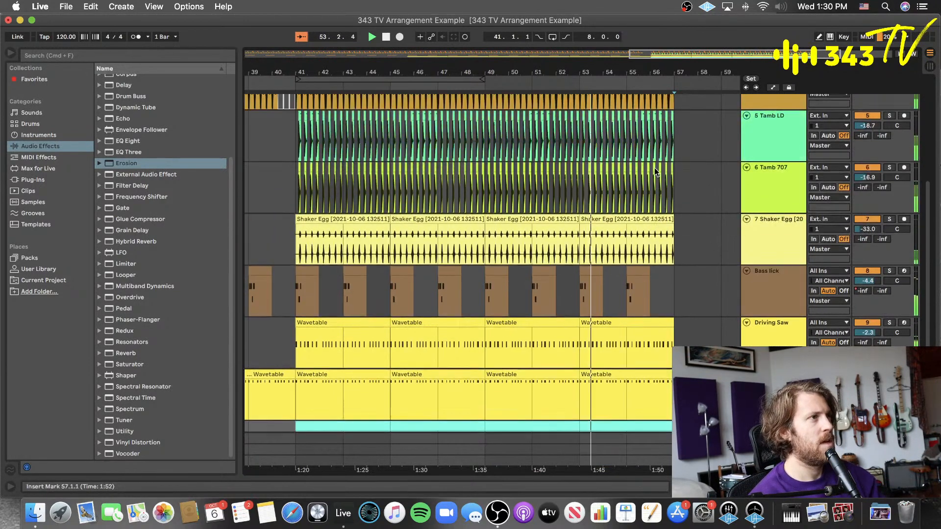
{"action": "left_click_drag", "start_coordinate": [673, 122], "coordinate": [585, 130]}
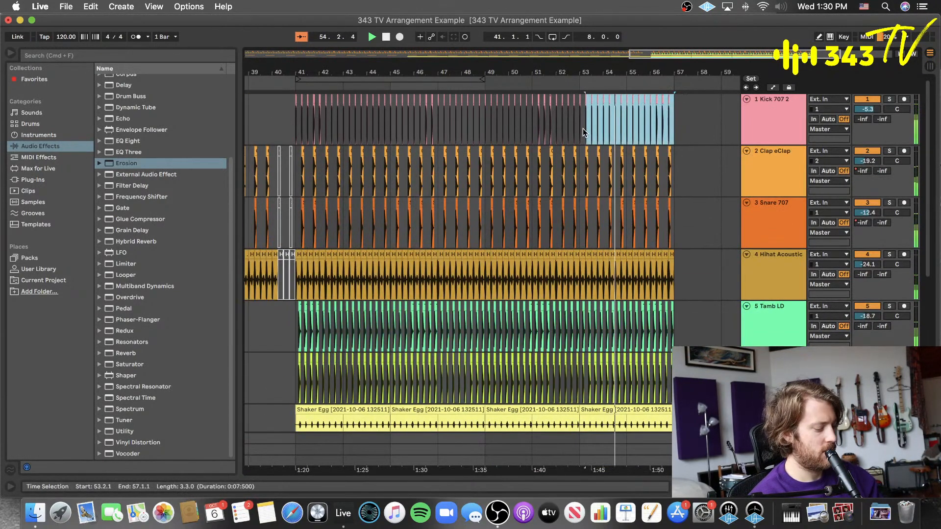
{"action": "key", "text": "Delete"}
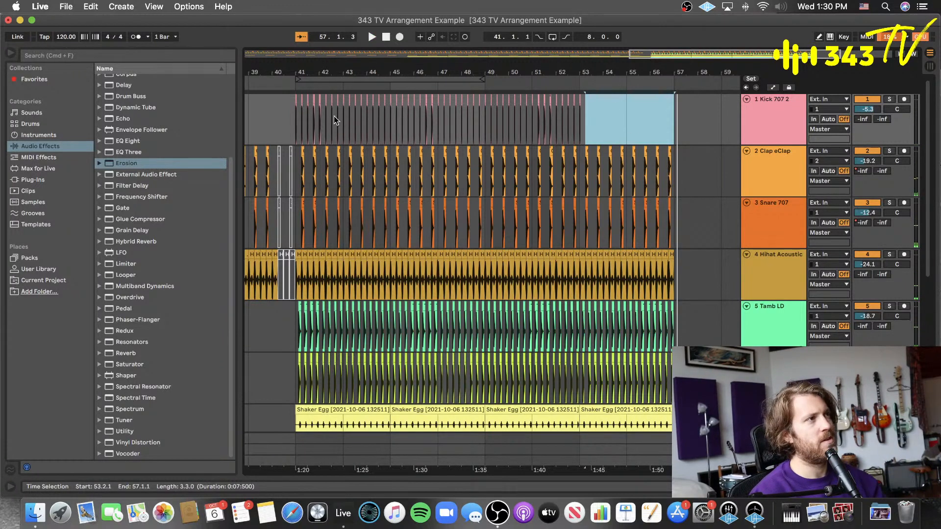
- Copy the kick from bars 41–49 to bar 57 and duplicate the clap through Shaker Egg tracks from bars 41–57 into bars 57–73
{"action": "left_click_drag", "start_coordinate": [296, 120], "coordinate": [475, 132]}
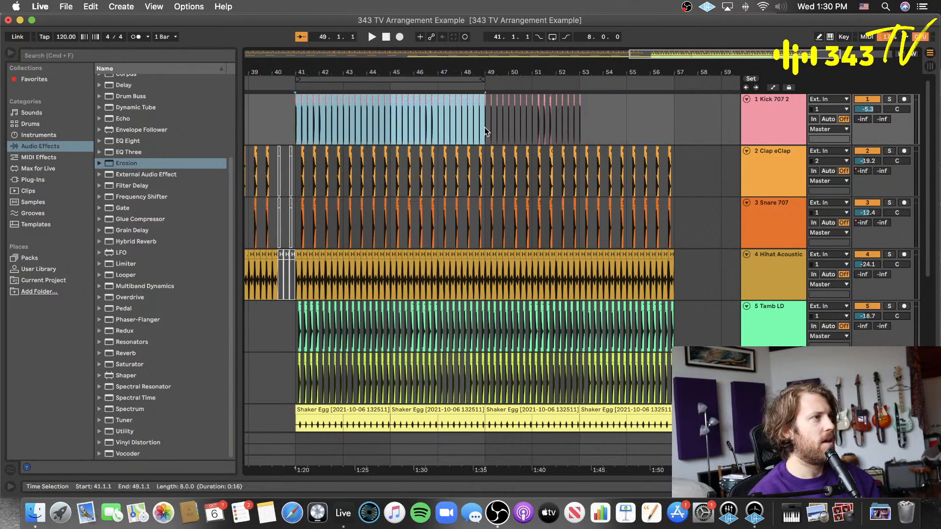
{"action": "key", "text": "super+d"}
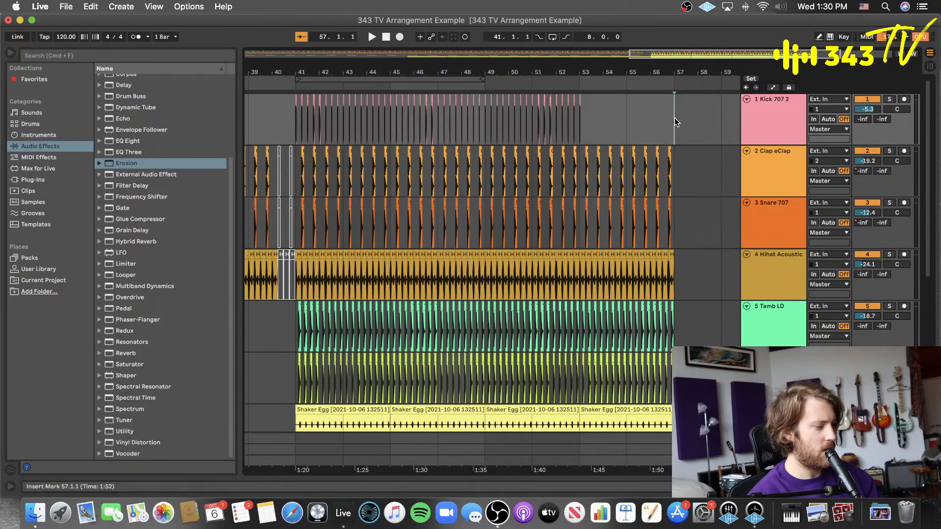
{"action": "left_click_drag", "start_coordinate": [680, 174], "coordinate": [295, 404]}
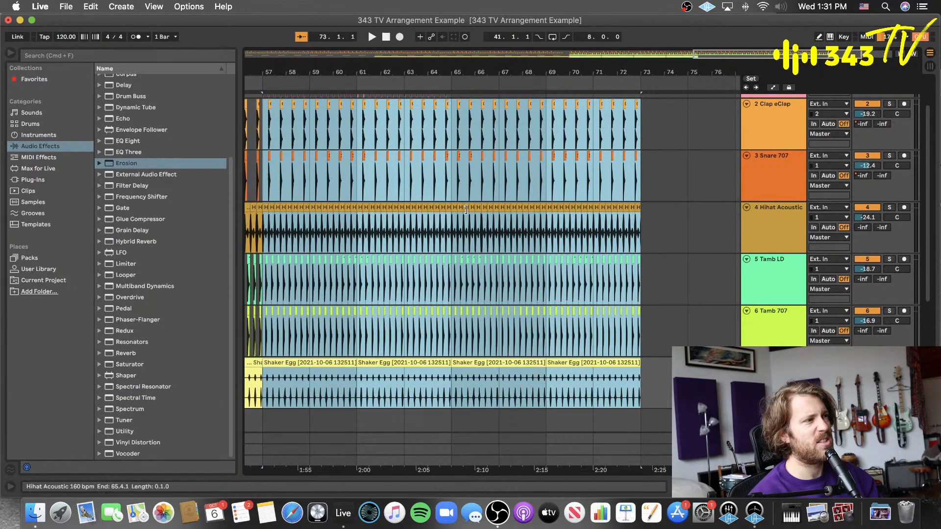
{"action": "key", "text": "super+d"}
- Duplicate the Bass lick and Driving Saw clips from bars 41–57 into bars 57–73
{"action": "scroll", "coordinate": [495, 201], "scroll_direction": "left", "scroll_amount": 5}
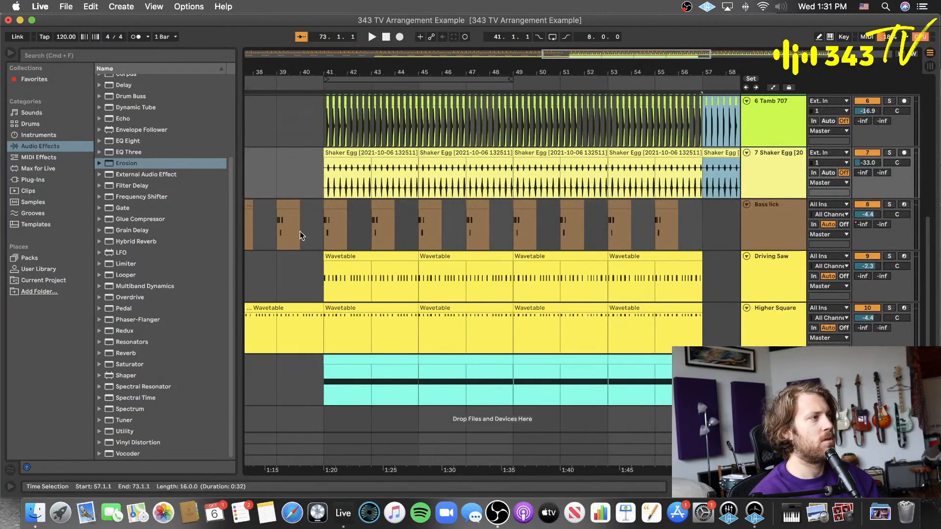
{"action": "left_click_drag", "start_coordinate": [323, 227], "coordinate": [702, 297]}
{"action": "key", "text": "super+d"}
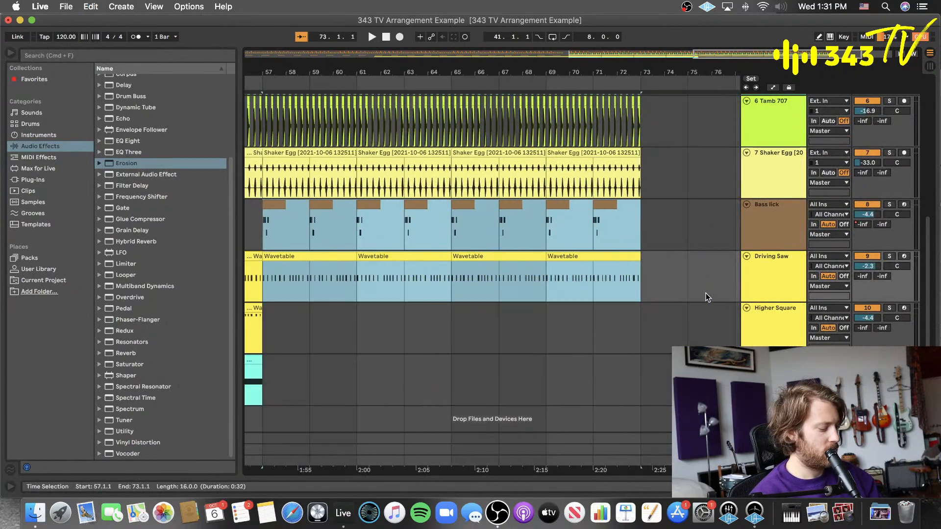
- Play the arrangement from about bar 53 to hear the transition into the section at bar 57
{"action": "key", "text": "minus"}
{"action": "key", "text": "minus"}
{"action": "key", "text": "minus"}
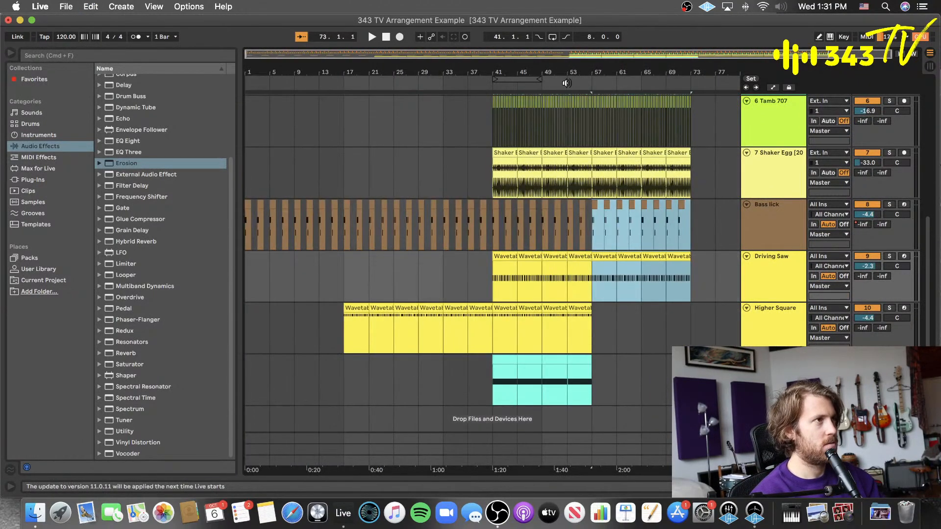
{"action": "left_click", "coordinate": [566, 83]}
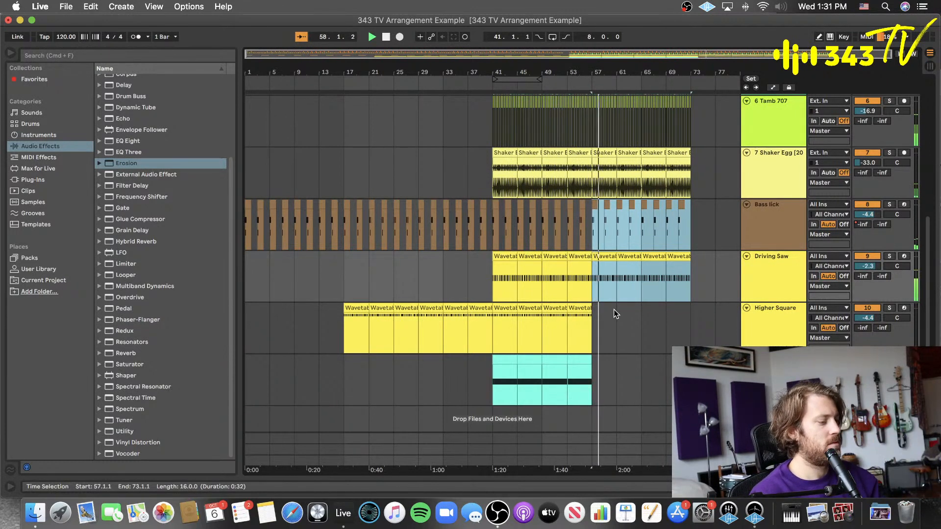
- Raise the Bass lick track's Analog F1 Freq automation to 218 from bar 57 onward, and save the set with automation hidden
{"action": "left_click", "coordinate": [783, 242]}
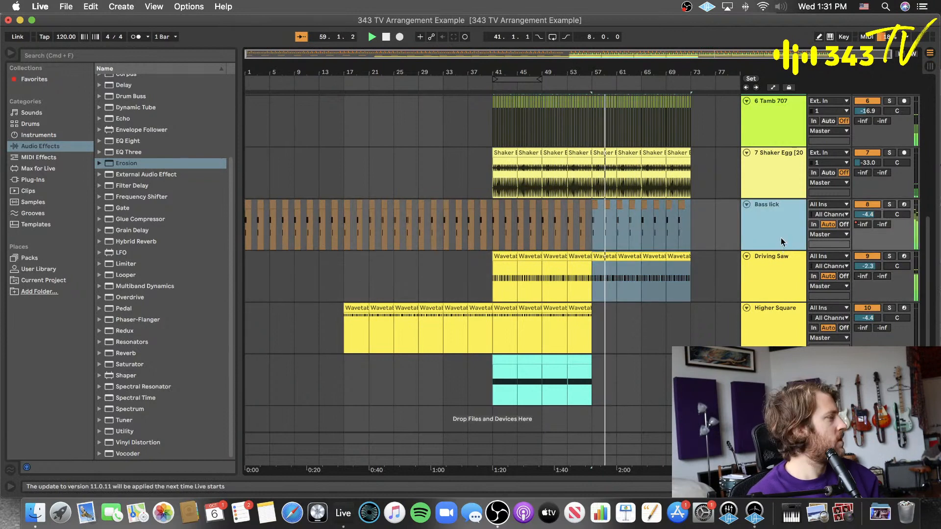
{"action": "key", "text": "a"}
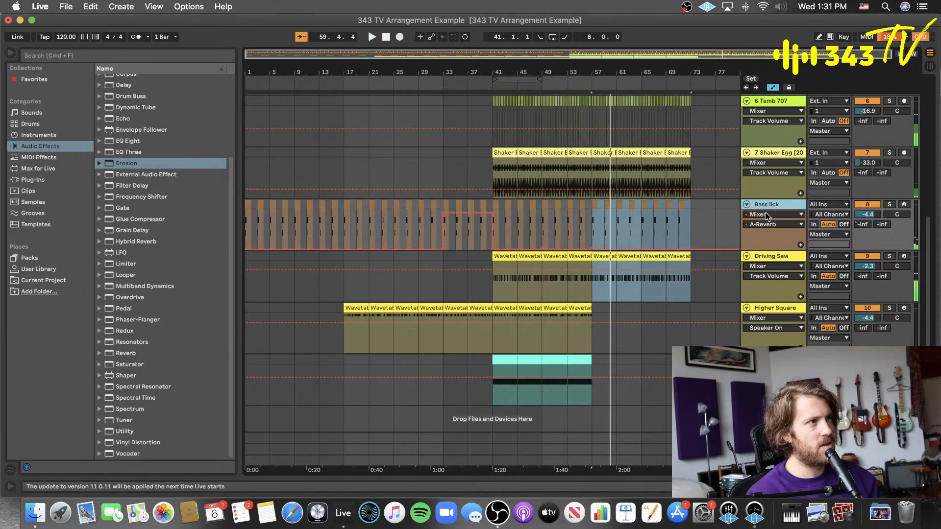
{"action": "key", "text": "shift+Tab"}
{"action": "key", "text": "shift+Tab"}
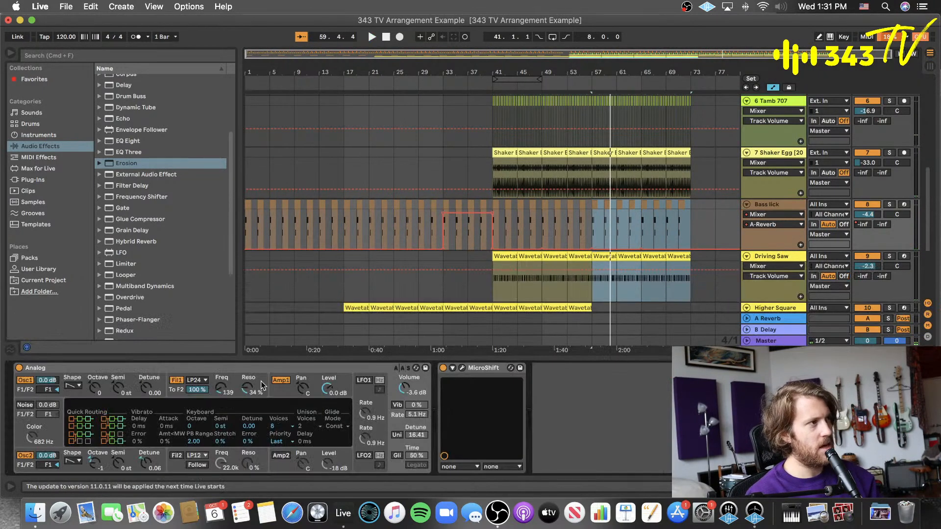
{"action": "left_click", "coordinate": [224, 390]}
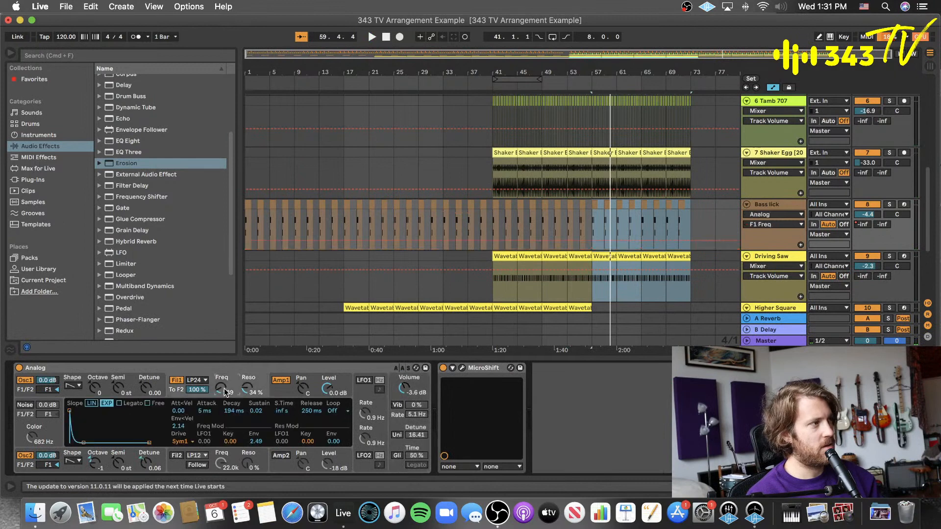
{"action": "left_click", "coordinate": [603, 236]}
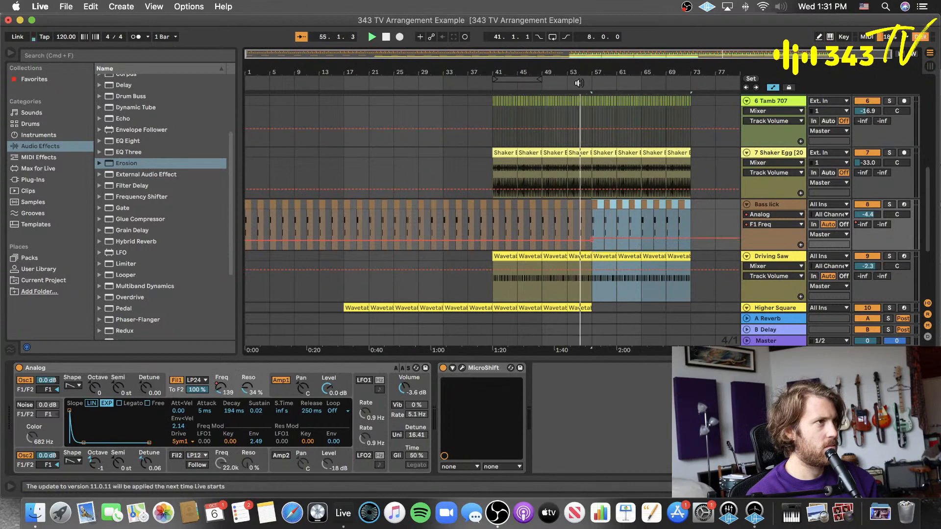
{"action": "key", "text": "space"}
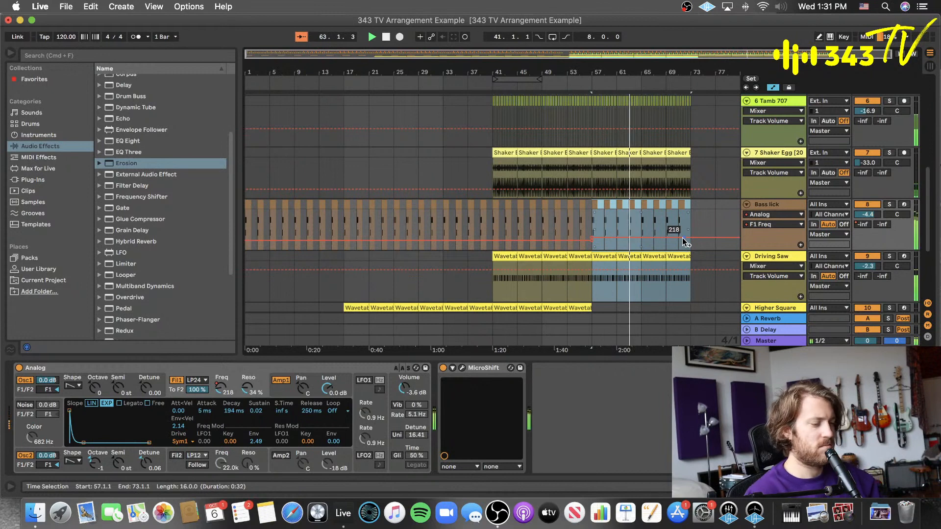
{"action": "left_click", "coordinate": [693, 224]}
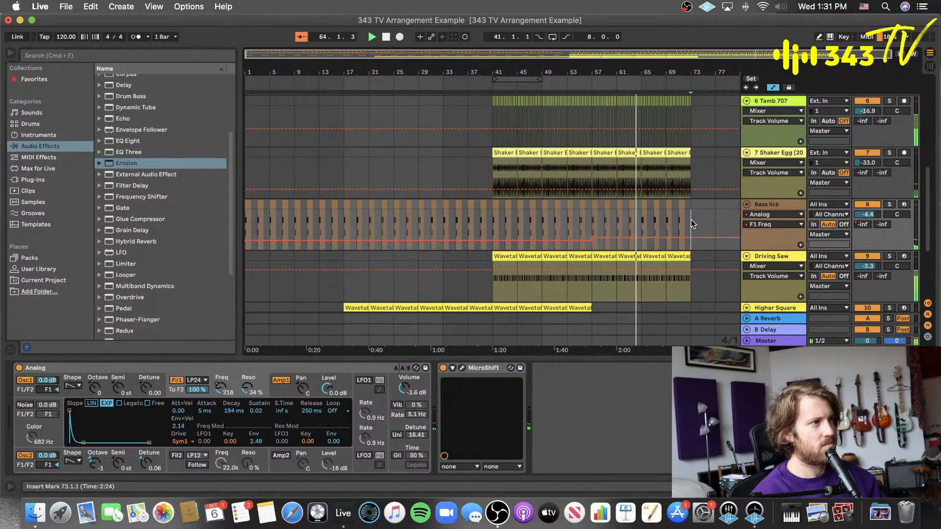
{"action": "key", "text": "a"}
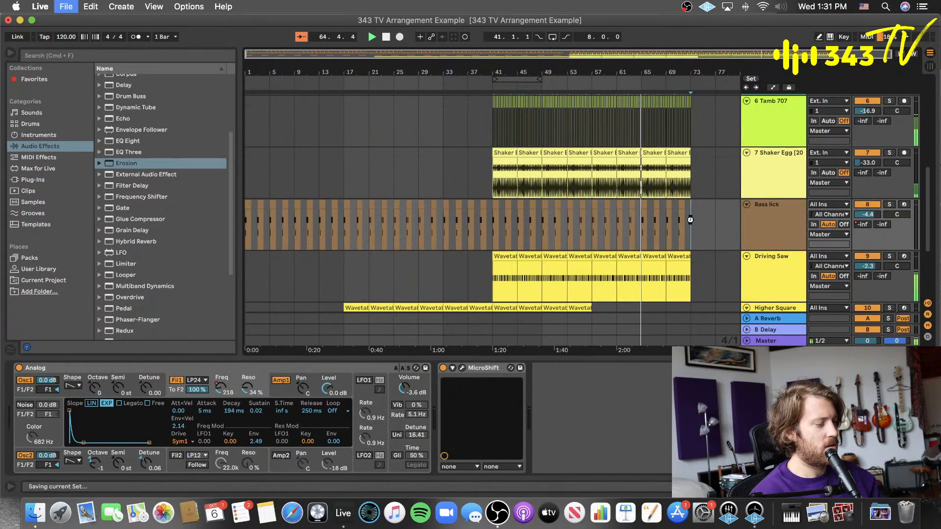
- Duplicate the Kick 707 2 clips from bars 57–65 into bars 65–73
{"action": "scroll", "coordinate": [676, 220], "scroll_direction": "down", "scroll_amount": 3}
{"action": "scroll", "coordinate": [642, 196], "scroll_direction": "up", "scroll_amount": 10}
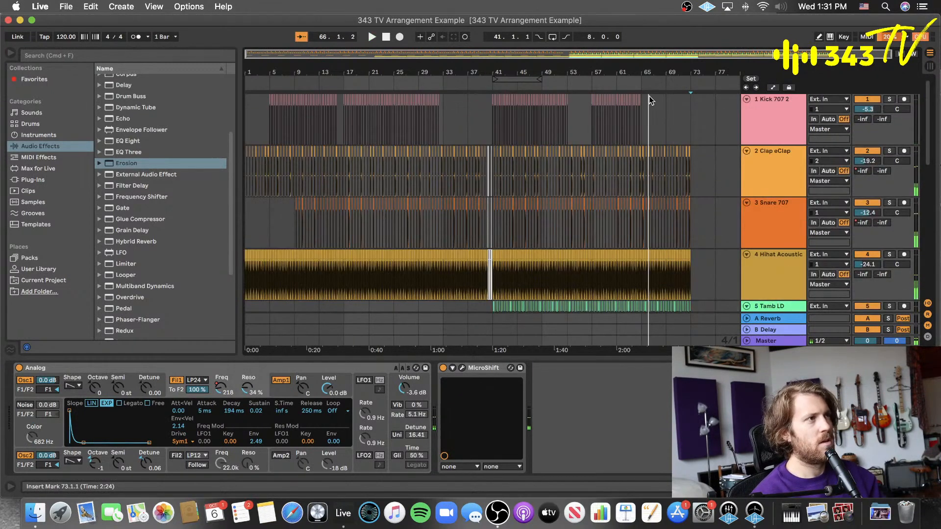
{"action": "left_click_drag", "start_coordinate": [645, 117], "coordinate": [603, 126]}
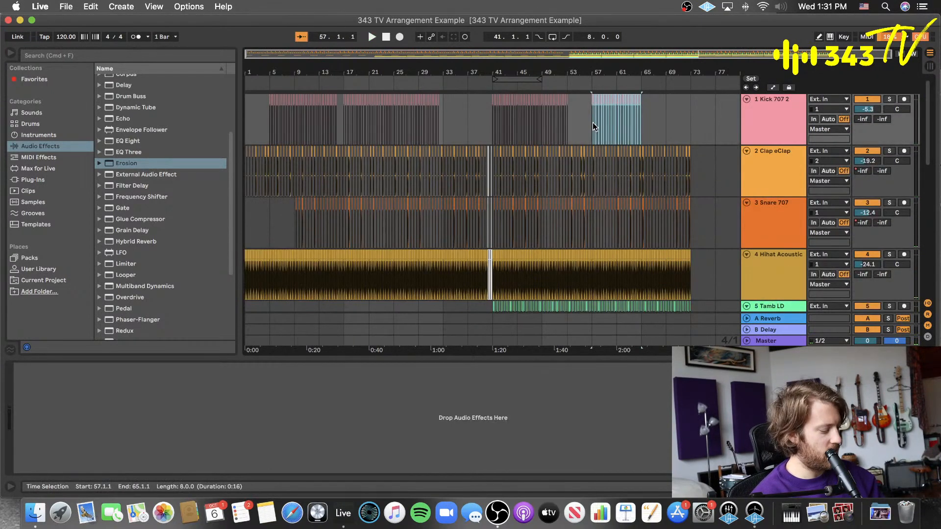
{"action": "key", "text": "super+d"}
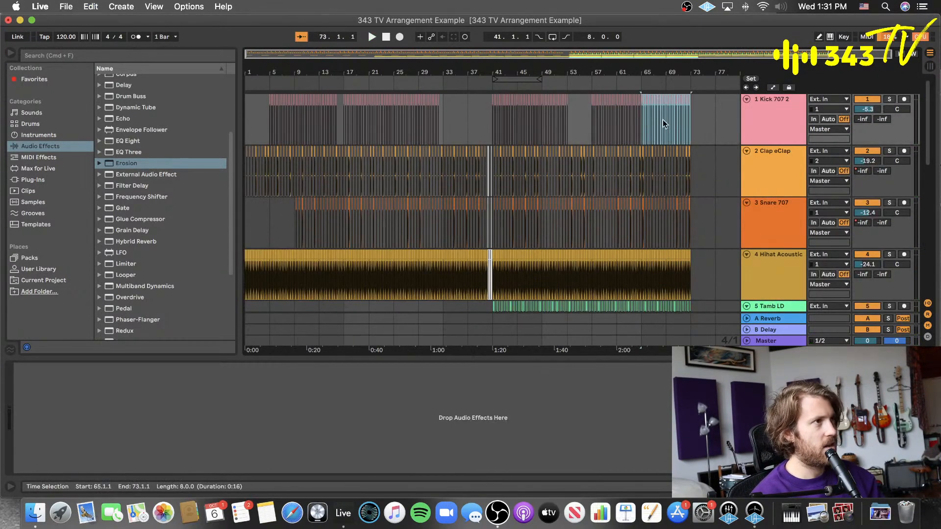
- Search the sample library for "909 o" and preview Hihat Open 909.aif
{"action": "left_click", "coordinate": [35, 180]}
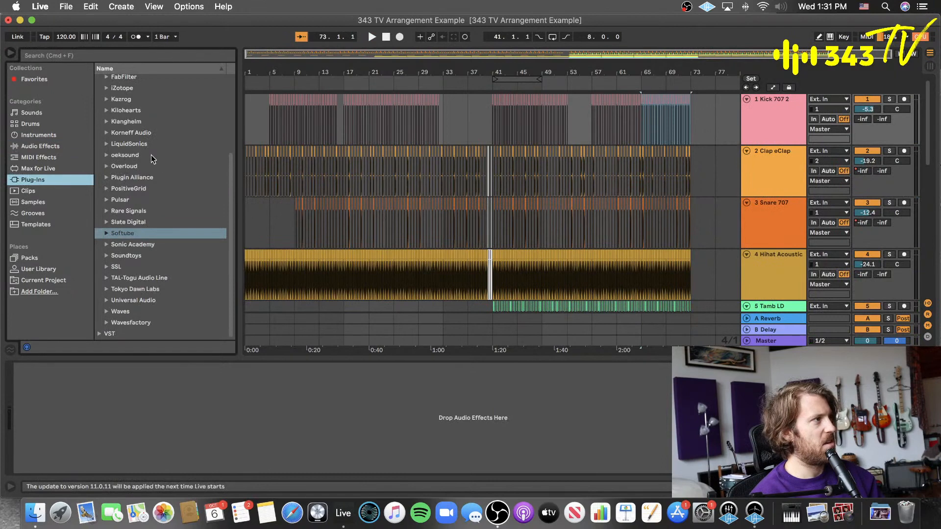
{"action": "left_click", "coordinate": [66, 147]}
{"action": "left_click", "coordinate": [51, 202]}
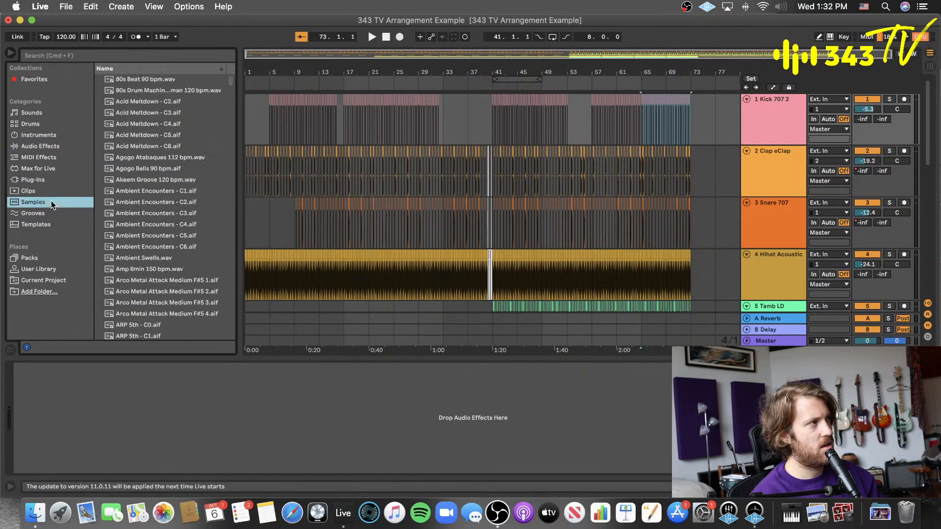
{"action": "left_click", "coordinate": [127, 57]}
{"action": "type", "text": "909 oh"}
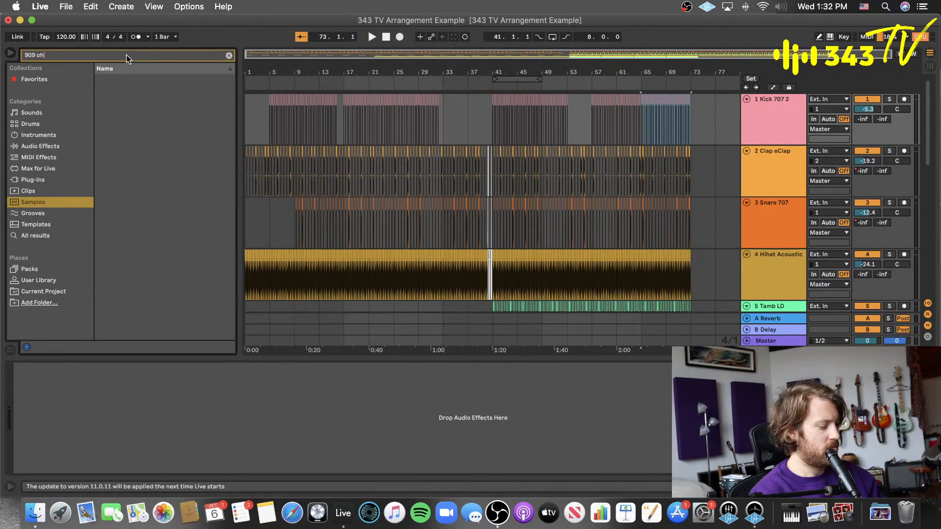
{"action": "key", "text": "BackSpace"}
{"action": "left_click", "coordinate": [141, 79]}
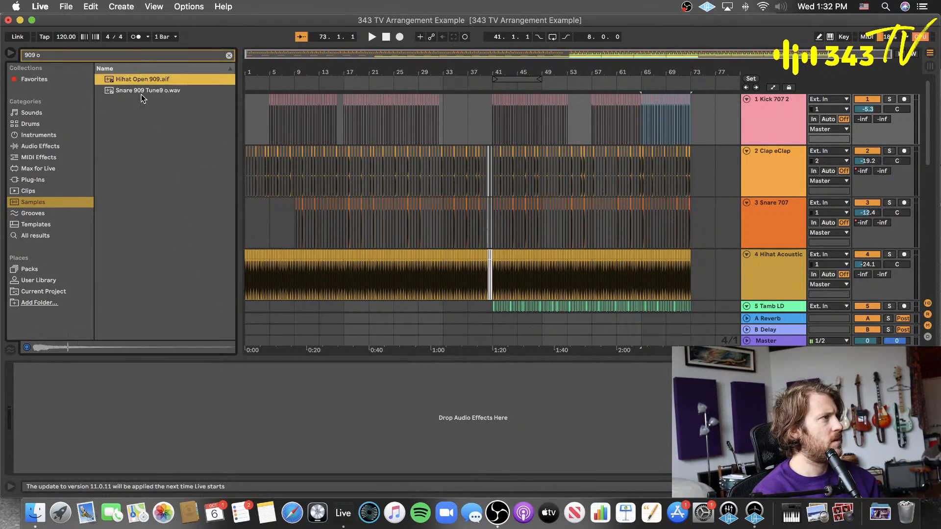
- Hide the device view and insert a new audio track directly below the Shaker Egg track
{"action": "left_click_drag", "start_coordinate": [335, 356], "coordinate": [335, 473]}
{"action": "scroll", "coordinate": [745, 240], "scroll_direction": "down", "scroll_amount": 8}
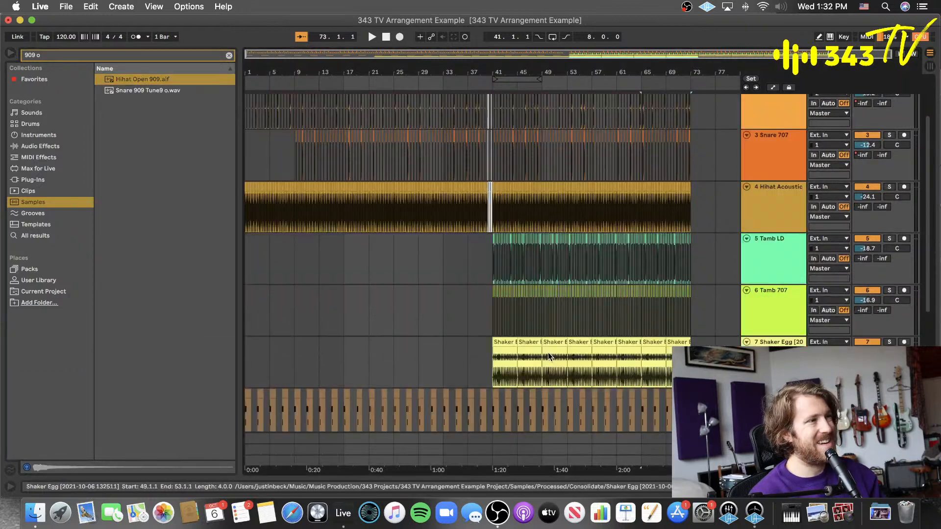
{"action": "left_click", "coordinate": [768, 233]}
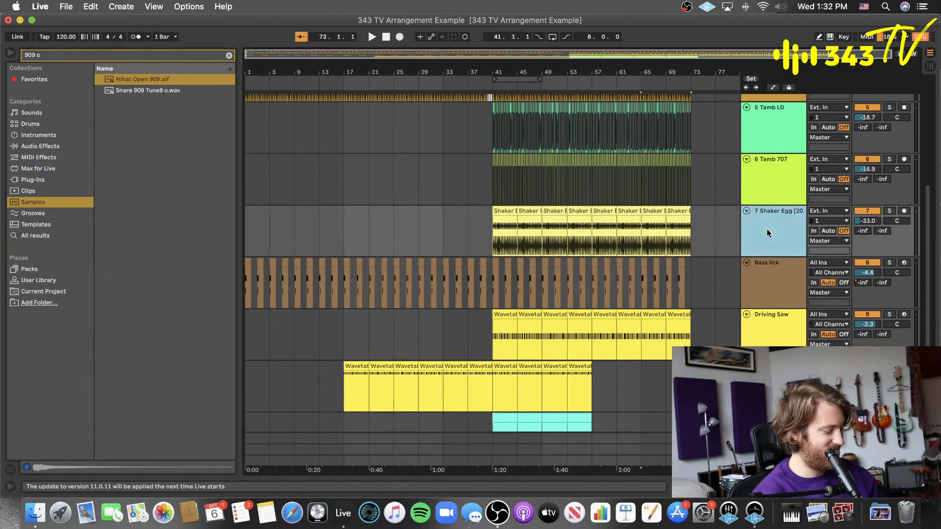
{"action": "key", "text": "super+t"}
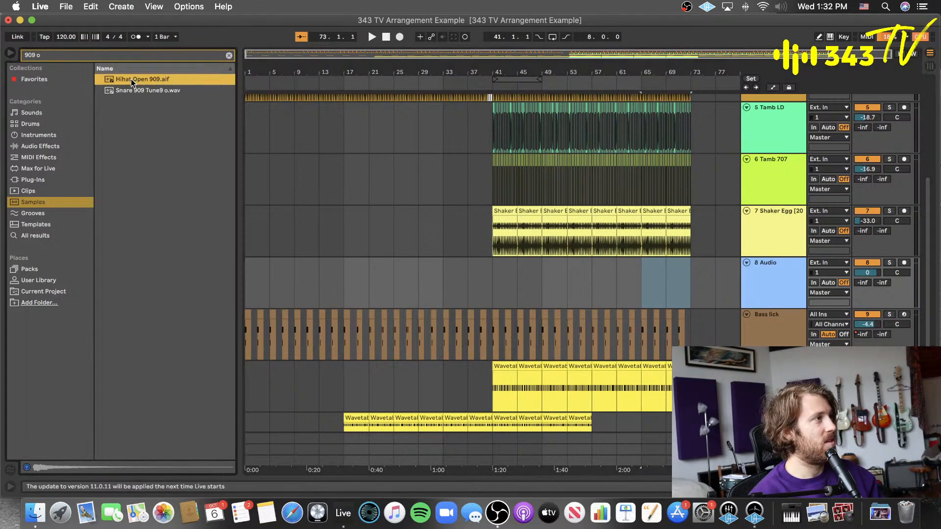
- Place the Hihat Open 909.aif sample on the new audio track at bar 57
{"action": "left_click_drag", "start_coordinate": [131, 79], "coordinate": [593, 277]}
{"action": "key", "text": "plus"}
{"action": "key", "text": "plus"}
{"action": "key", "text": "plus"}
{"action": "key", "text": "plus"}
{"action": "key", "text": "plus"}
{"action": "key", "text": "plus"}
{"action": "key", "text": "plus"}
{"action": "key", "text": "plus"}
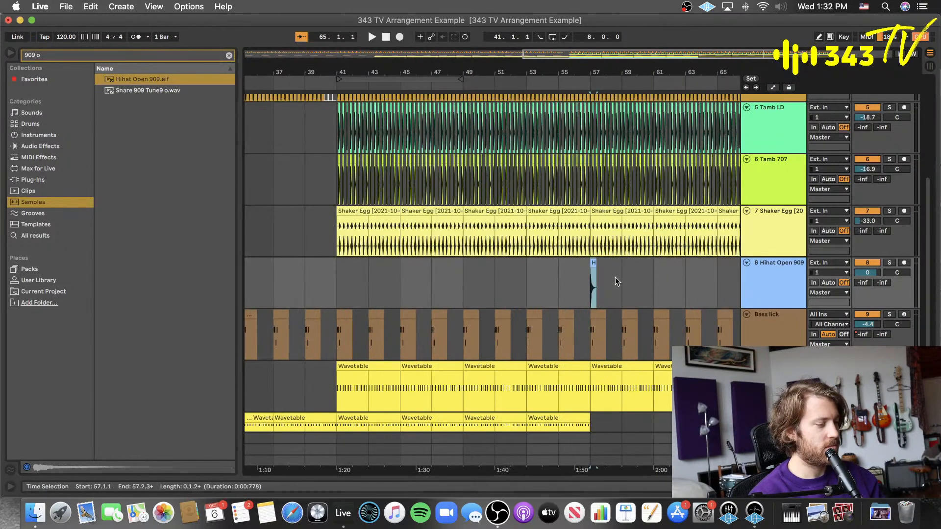
- Reposition the open hi-hat clip within bar 57 so that it starts at 57.1.2
{"action": "left_click_drag", "start_coordinate": [577, 263], "coordinate": [602, 263]}
{"action": "key", "text": "plus"}
{"action": "key", "text": "plus"}
{"action": "key", "text": "plus"}
{"action": "key", "text": "plus"}
{"action": "key", "text": "plus"}
{"action": "key", "text": "plus"}
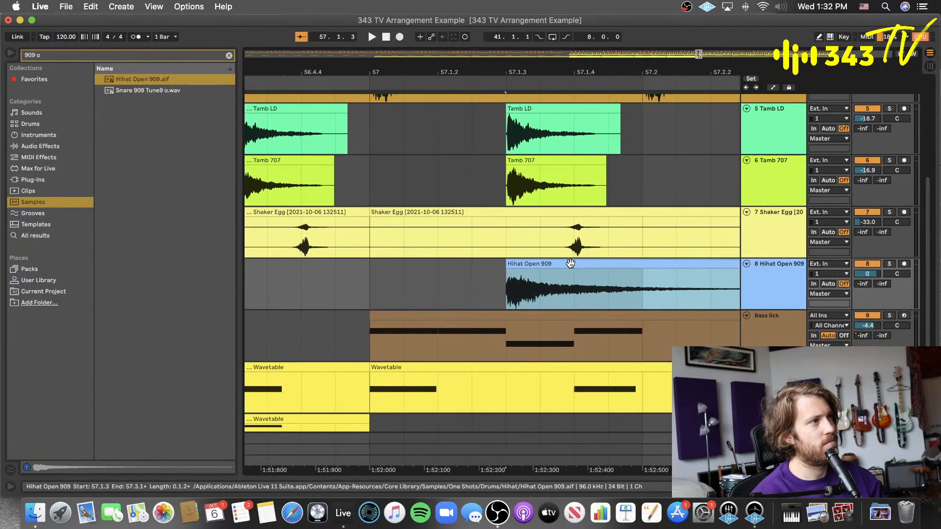
{"action": "left_click_drag", "start_coordinate": [569, 265], "coordinate": [515, 276]}
{"action": "key", "text": "minus"}
{"action": "key", "text": "minus"}
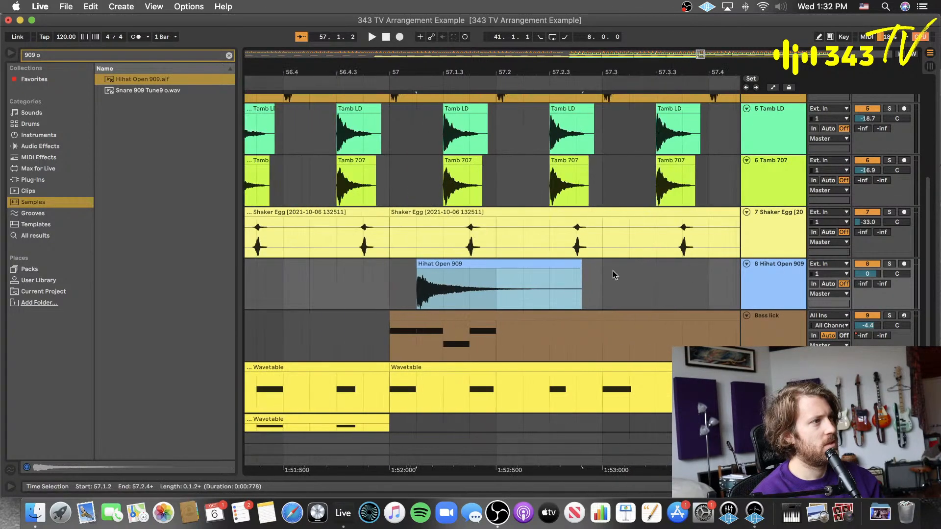
- Trim the open hi-hat clip to a sixteenth note with a fade-out, and audition it with the track volume at -9.1 dB
{"action": "left_click_drag", "start_coordinate": [610, 273], "coordinate": [476, 273]}
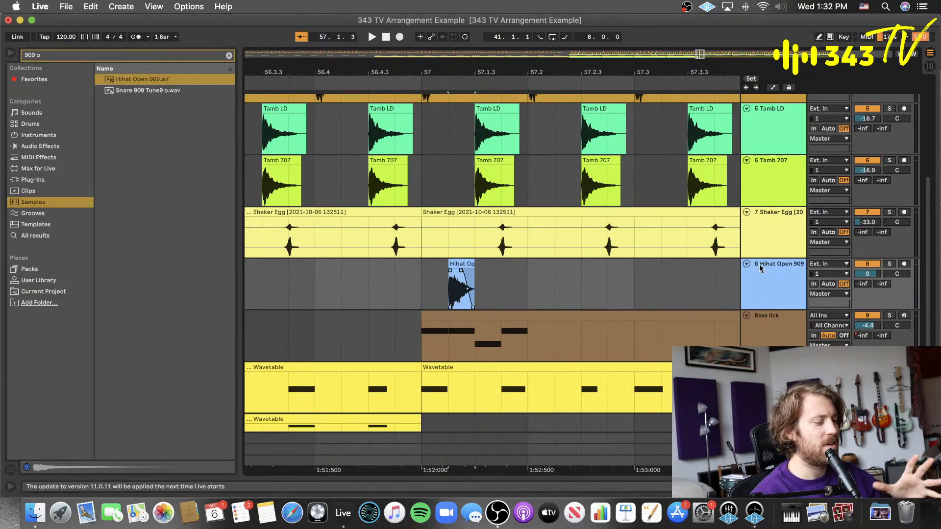
{"action": "left_click_drag", "start_coordinate": [867, 273], "coordinate": [867, 289]}
{"action": "scroll", "coordinate": [524, 277], "scroll_direction": "left", "scroll_amount": 5}
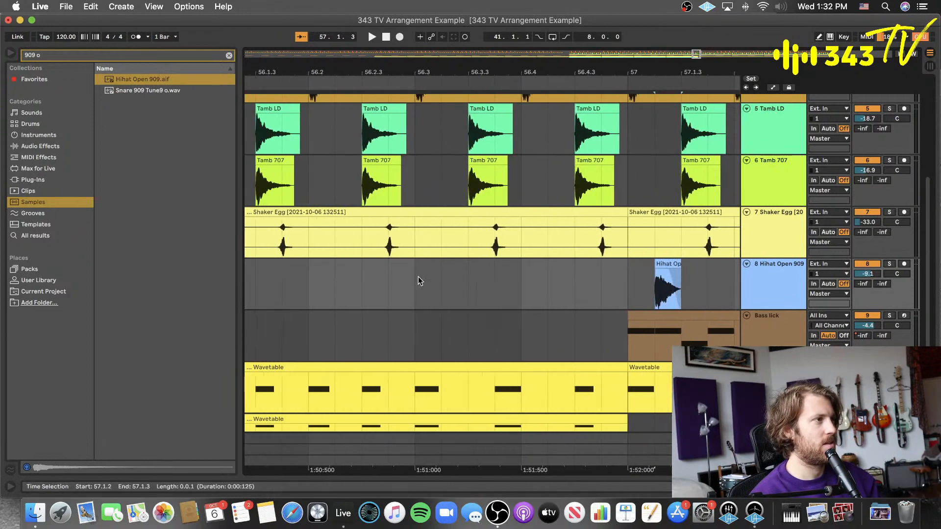
{"action": "left_click", "coordinate": [334, 287]}
{"action": "key", "text": "space"}
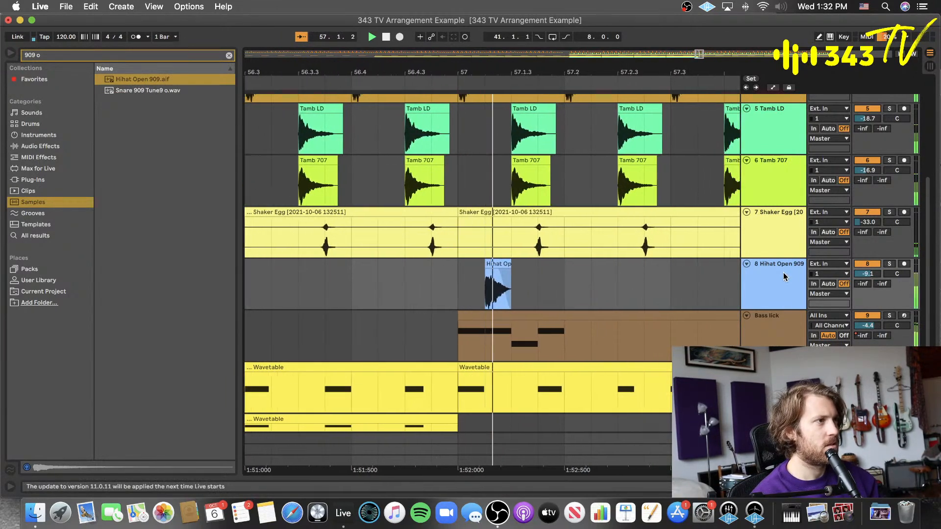
{"action": "key", "text": "space"}
- Move the open hi-hat clip to 57.1.3 and audition it from shortly before bar 57
{"action": "left_click_drag", "start_coordinate": [412, 264], "coordinate": [429, 268]}
{"action": "scroll", "coordinate": [382, 277], "scroll_direction": "left", "scroll_amount": 3}
{"action": "left_click", "coordinate": [355, 285]}
{"action": "key", "text": "space"}
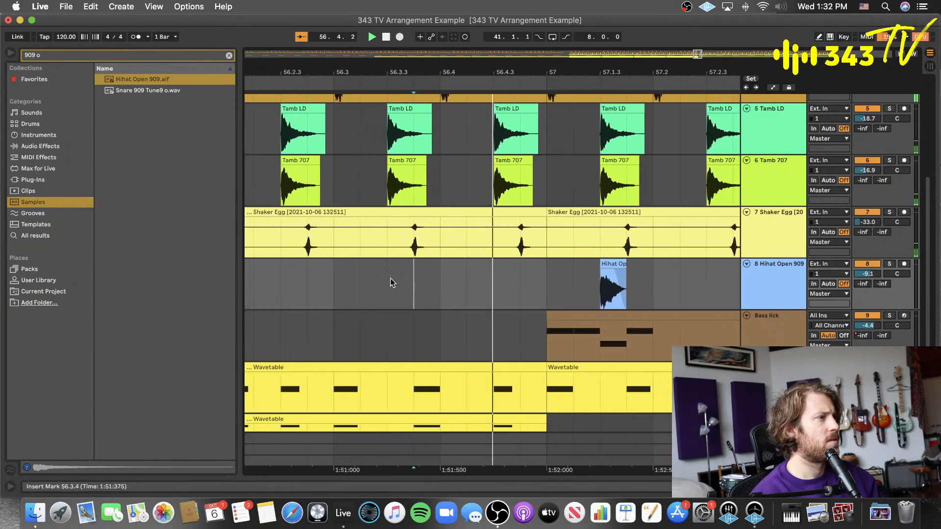
{"action": "key", "text": "space"}
- Extend the open hi-hat clip's end slightly past 57.1.4 and play the passage around it
{"action": "left_click", "coordinate": [403, 264]}
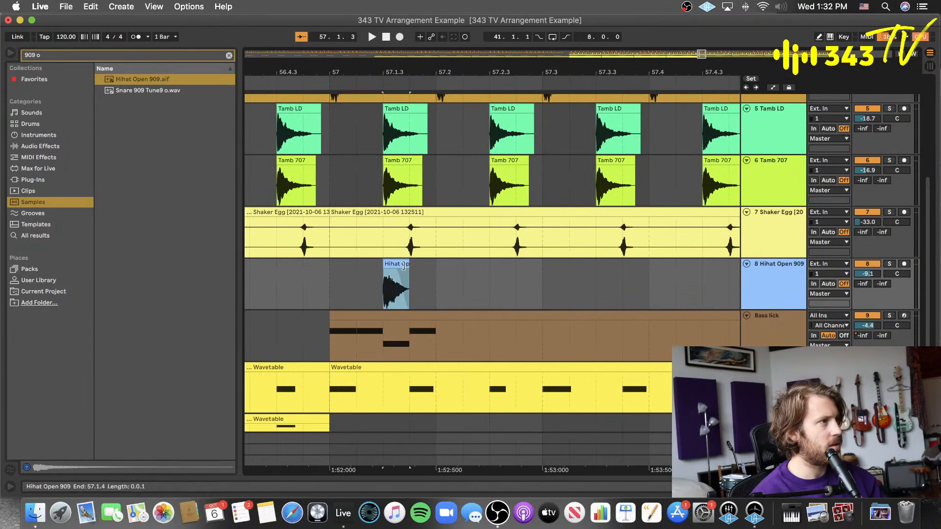
{"action": "left_click_drag", "start_coordinate": [409, 265], "coordinate": [414, 266]}
{"action": "left_click", "coordinate": [288, 274]}
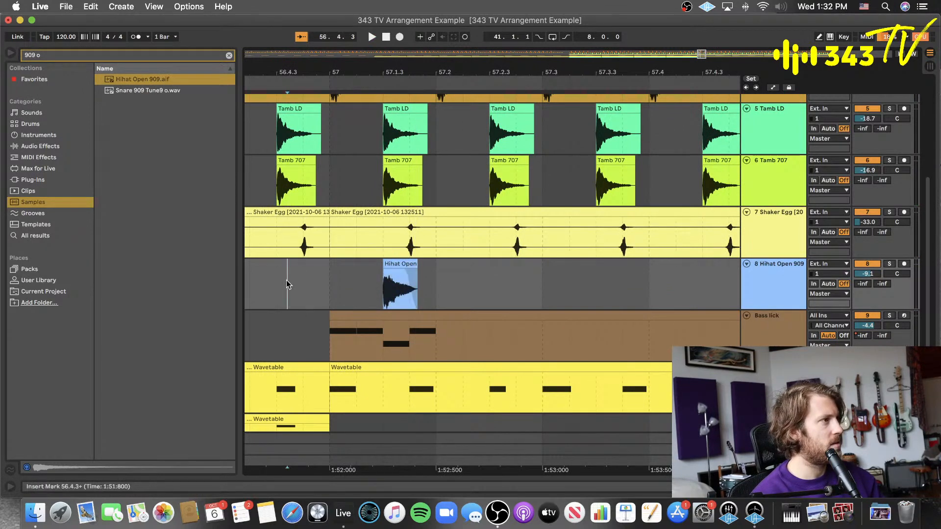
{"action": "key", "text": "space"}
{"action": "key", "text": "space"}
- Fine-tune the open hi-hat clip's end while auditioning it, and set its track volume to -13.3 dB
{"action": "left_click", "coordinate": [395, 265]}
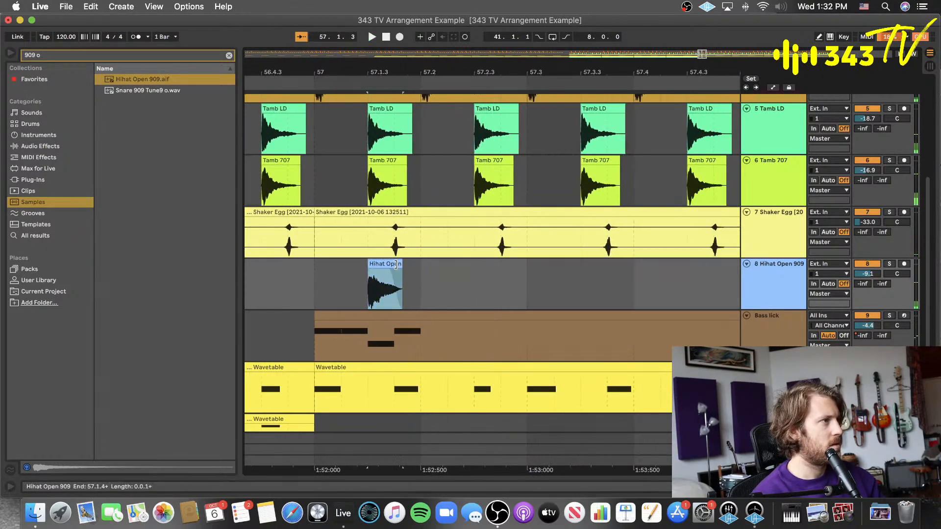
{"action": "left_click", "coordinate": [278, 290]}
{"action": "key", "text": "space"}
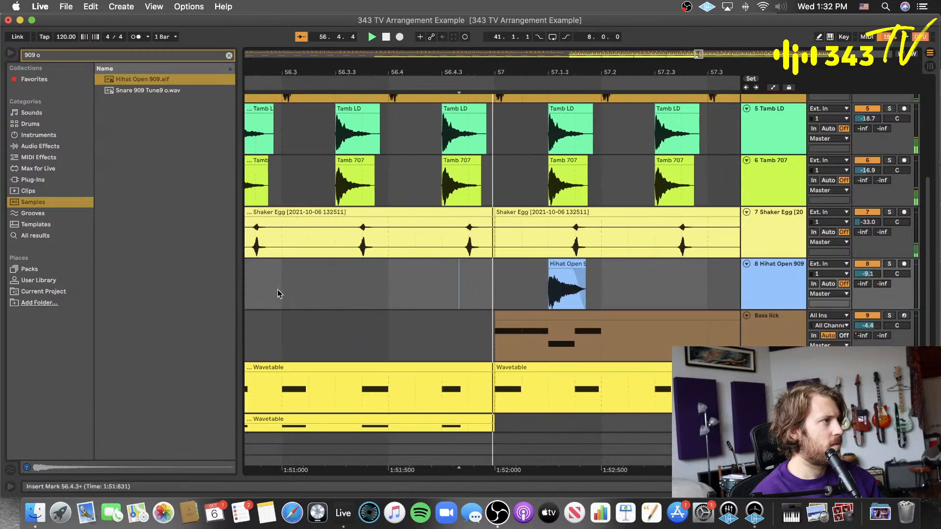
{"action": "key", "text": "space"}
{"action": "left_click", "coordinate": [387, 266]}
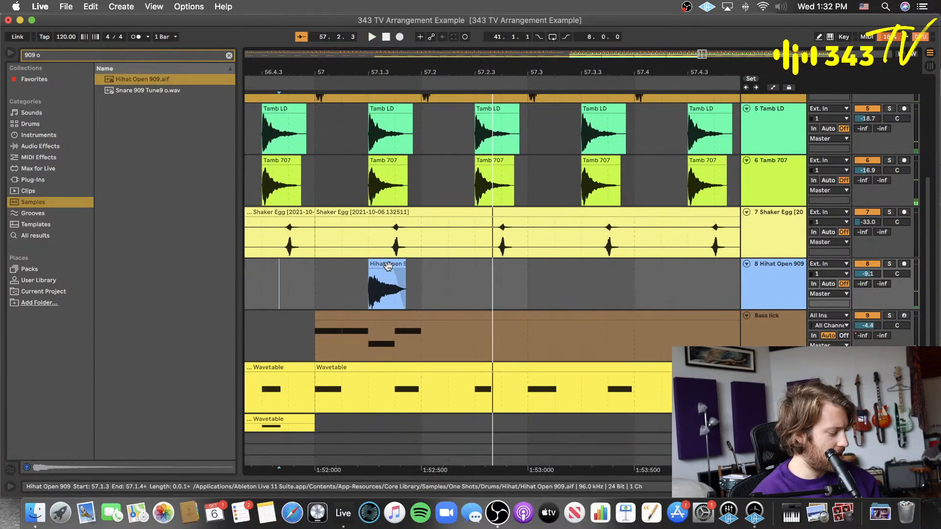
{"action": "left_click_drag", "start_coordinate": [868, 273], "coordinate": [867, 279]}
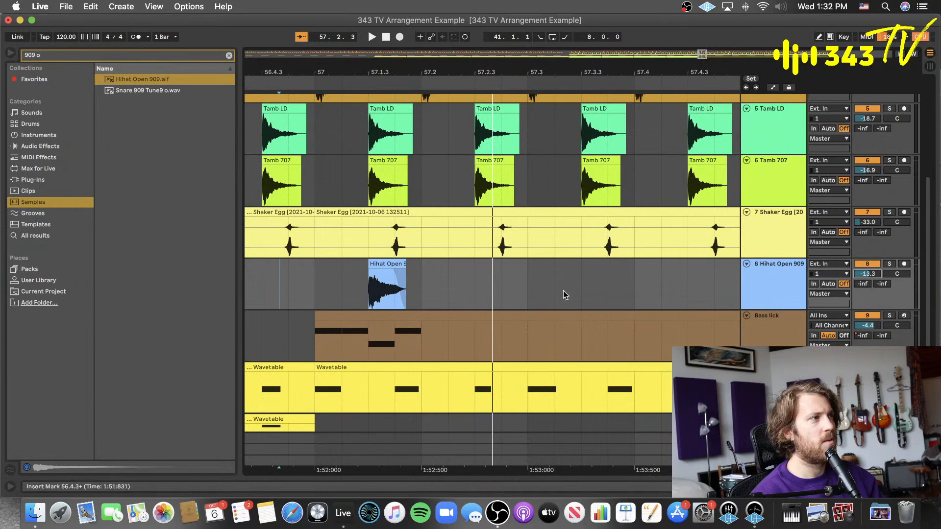
{"action": "left_click_drag", "start_coordinate": [425, 284], "coordinate": [323, 295]}
{"action": "key", "text": "super+d"}
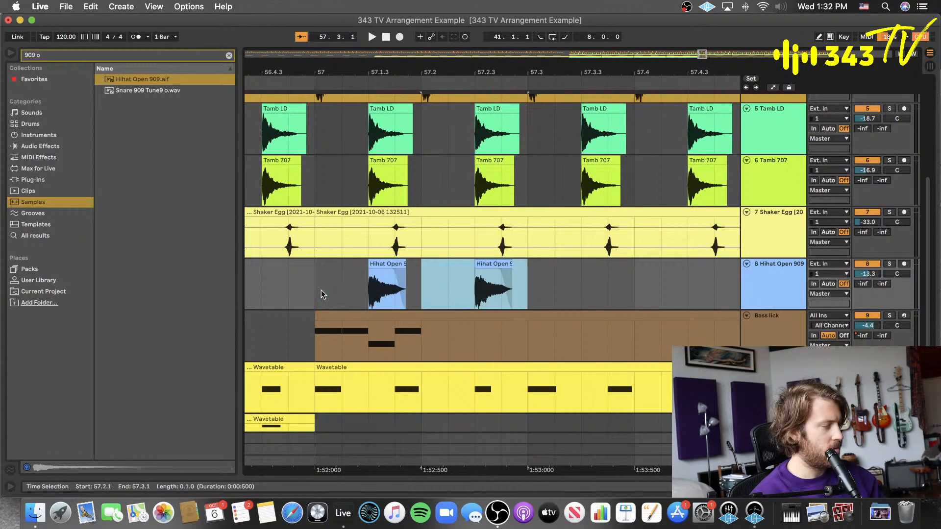
{"action": "key", "text": "super+d"}
{"action": "key", "text": "super+z"}
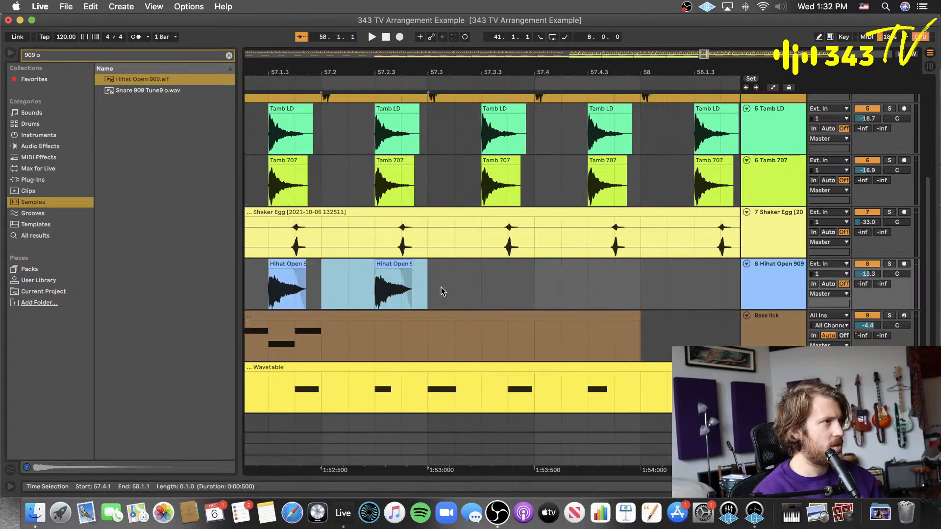
{"action": "key", "text": "super+z"}
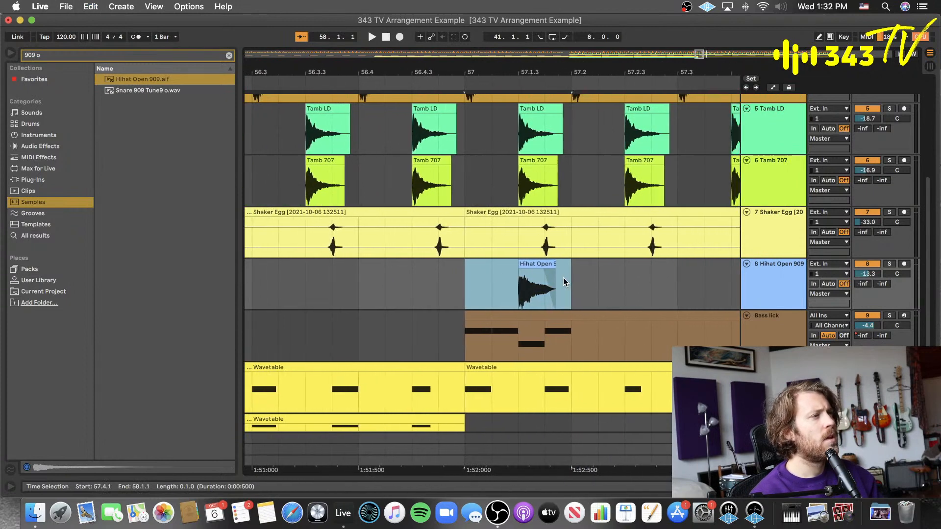
- Duplicate the one-beat open hi-hat selection from 57.1.1 to 57.2.1 repeatedly until the off-beat pattern fills bars 57 to 61
{"action": "left_click_drag", "start_coordinate": [570, 278], "coordinate": [461, 283]}
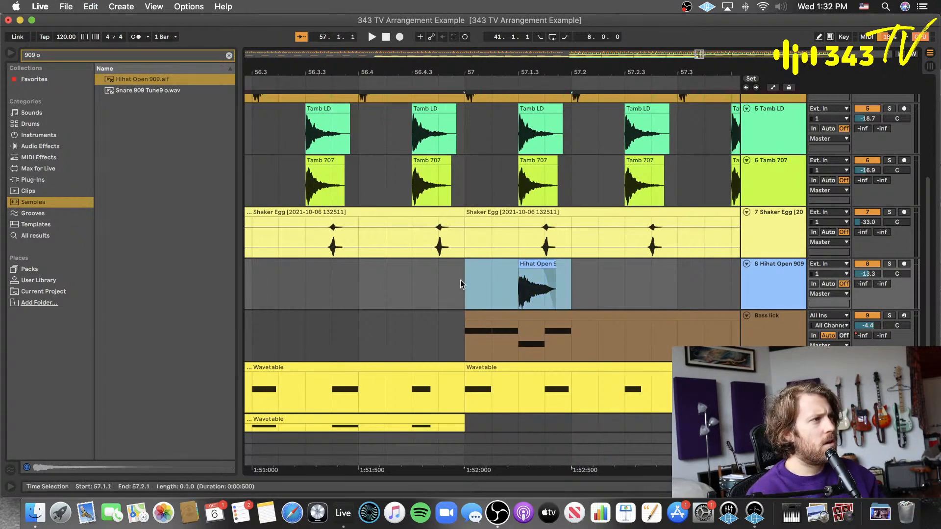
{"action": "key", "text": "super+d"}
{"action": "key", "text": "super+d"}
{"action": "key", "text": "super+d"}
{"action": "key", "text": "super+d"}
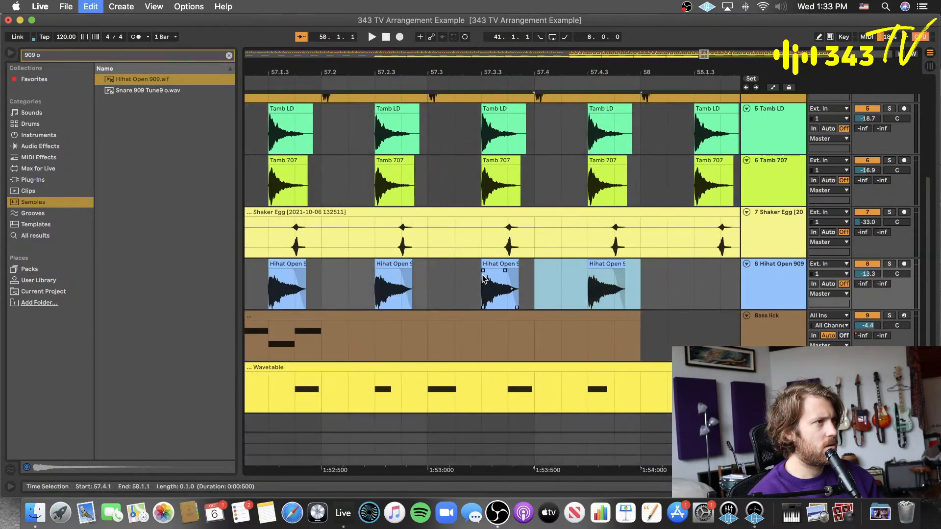
{"action": "key", "text": "minus"}
{"action": "key", "text": "minus"}
{"action": "key", "text": "minus"}
{"action": "key", "text": "super+d"}
{"action": "key", "text": "super+d"}
{"action": "key", "text": "super+d"}
{"action": "key", "text": "super+d"}
{"action": "key", "text": "super+d"}
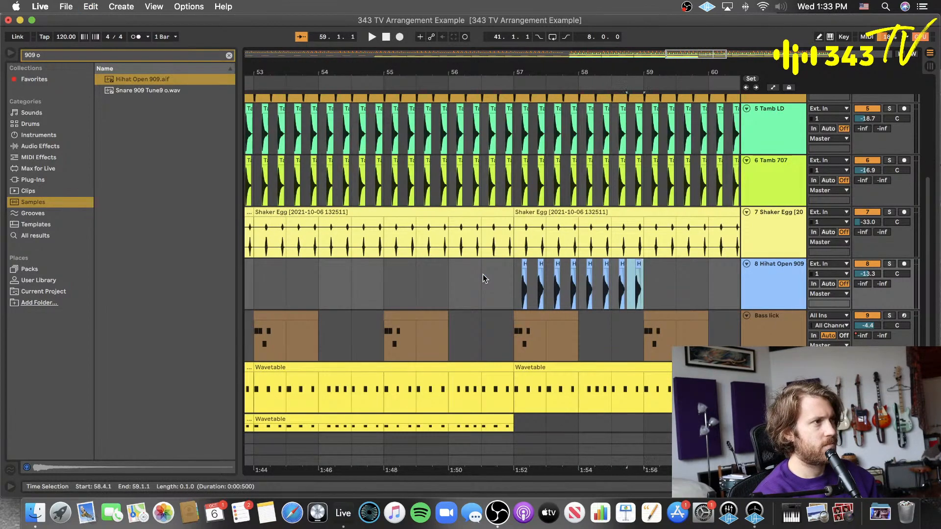
{"action": "key", "text": "super+d"}
{"action": "key", "text": "super+d"}
{"action": "key", "text": "minus"}
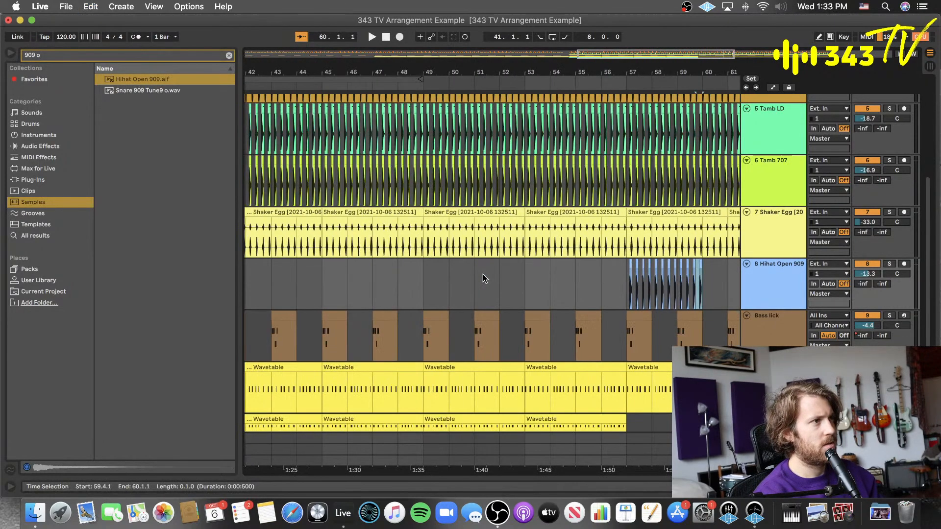
{"action": "key", "text": "super+d"}
{"action": "key", "text": "super+d"}
{"action": "key", "text": "super+d"}
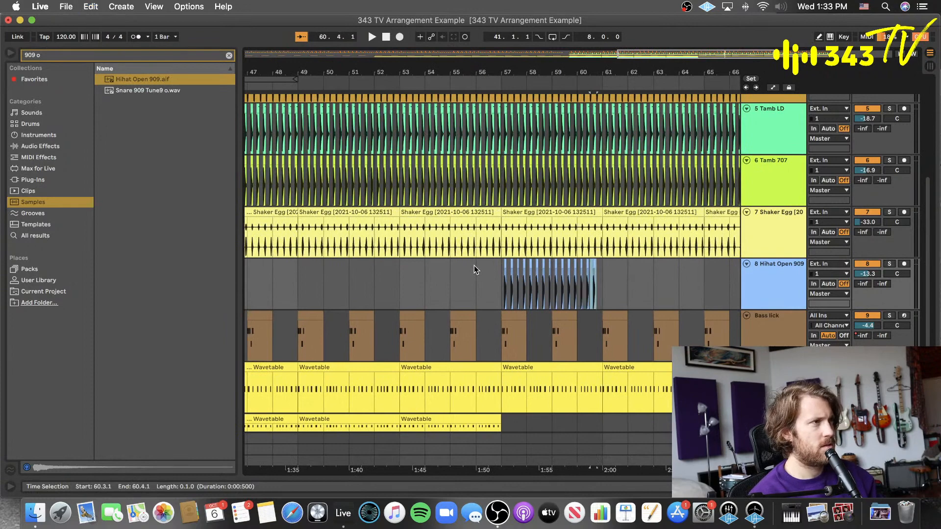
{"action": "key", "text": "super+d"}
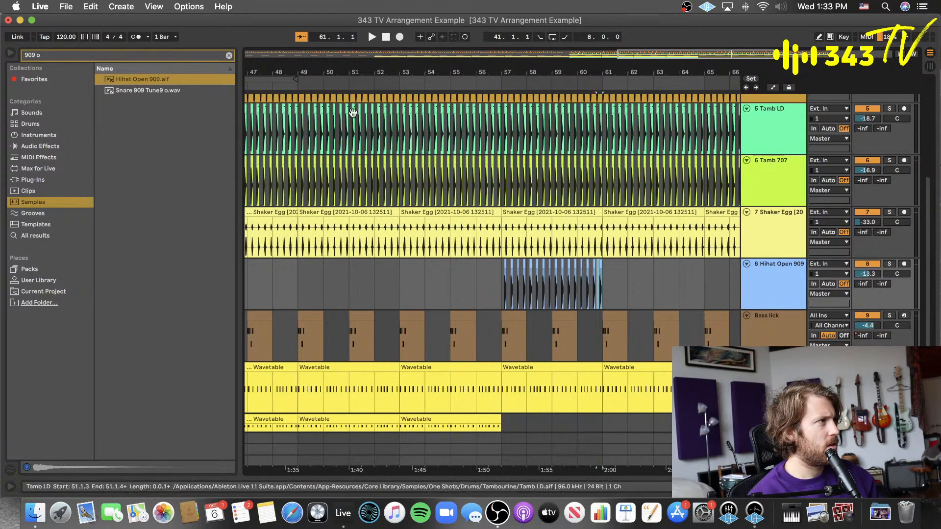
- Lower the open hi-hat track's volume to -17.7 dB during playback from about bar 53, and rename the track 909 OH
{"action": "left_click", "coordinate": [499, 288]}
{"action": "left_click", "coordinate": [385, 77]}
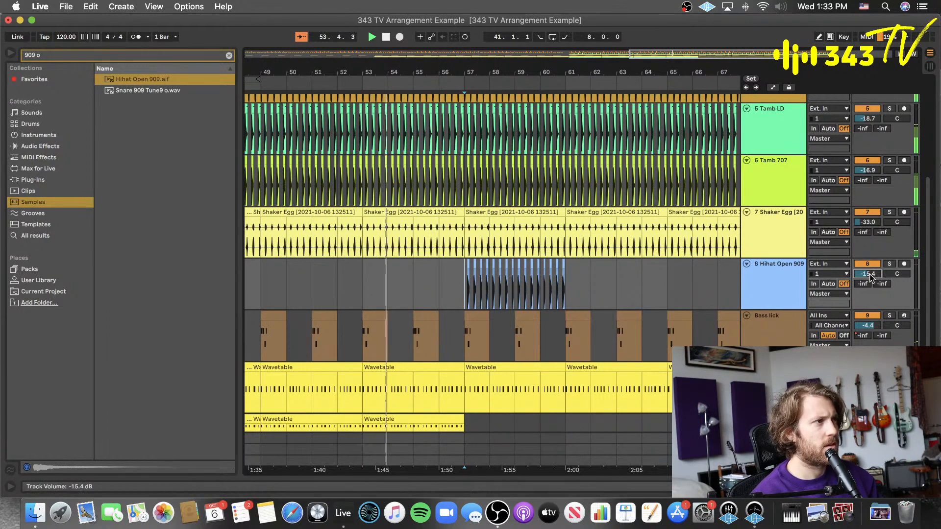
{"action": "left_click", "coordinate": [229, 56]}
{"action": "left_click", "coordinate": [564, 278]}
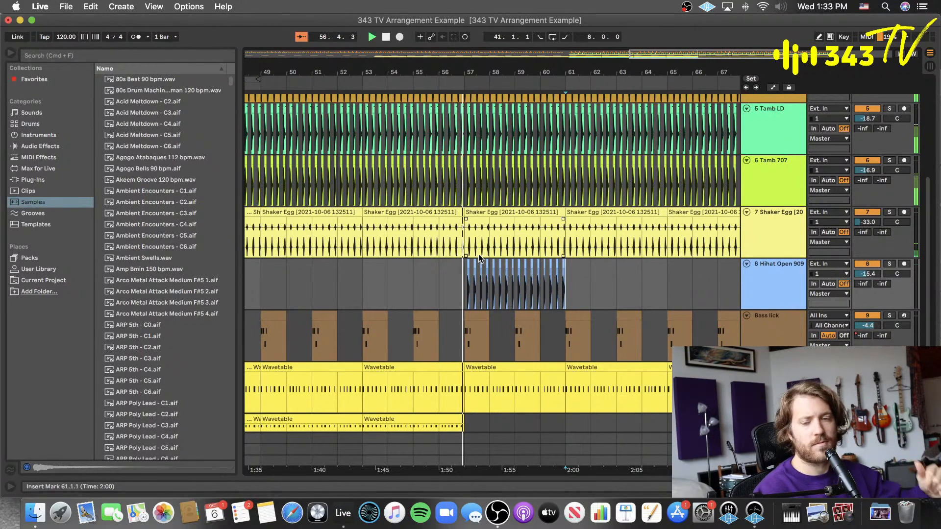
{"action": "mouse_move", "coordinate": [867, 274]}
{"action": "left_mouse_down"}
{"action": "mouse_move", "coordinate": [868, 286]}
{"action": "mouse_move", "coordinate": [867, 274]}
{"action": "left_mouse_up"}
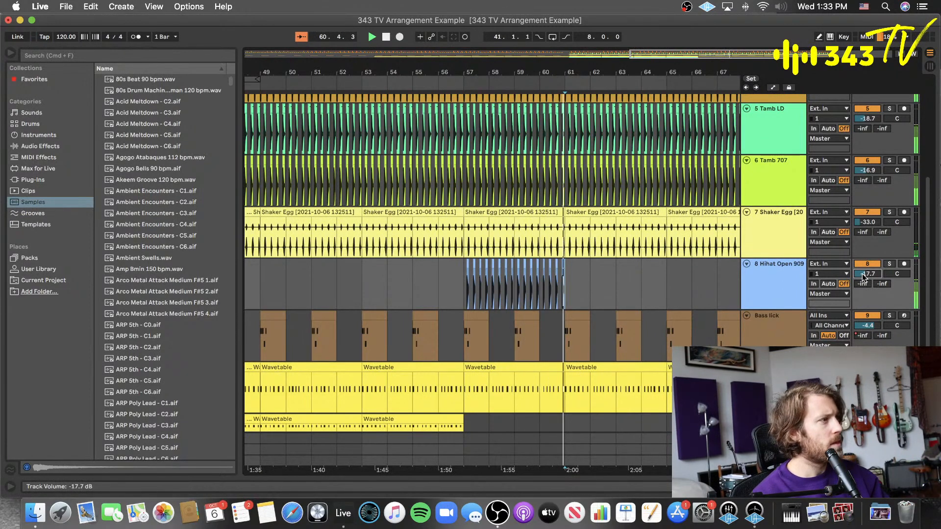
{"action": "left_click", "coordinate": [753, 296]}
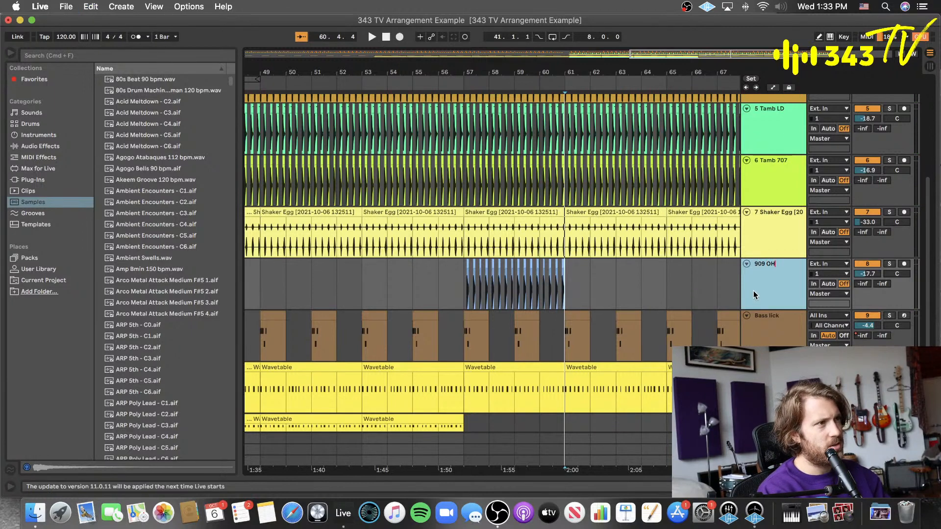
- Add the Eventide Instant Flanger Mk II plug-in to the 909 OH track
{"action": "key", "text": "shift+Tab"}
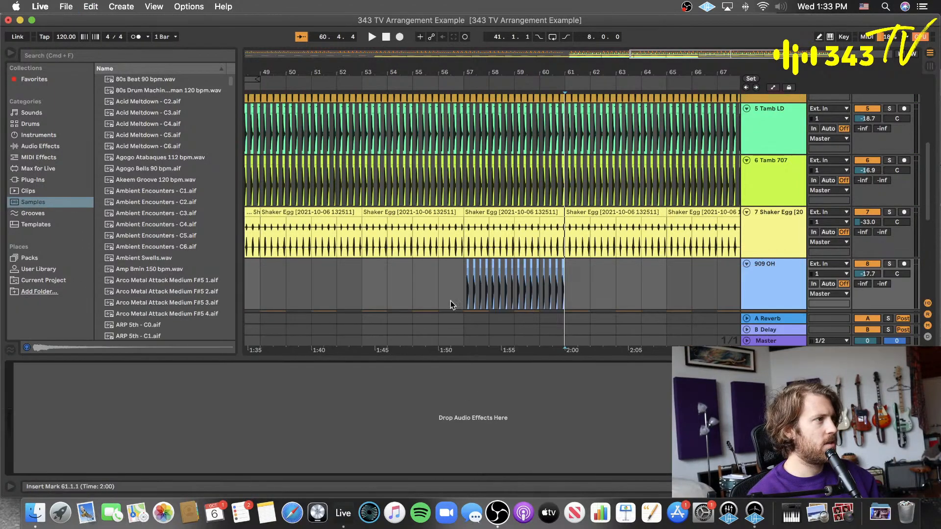
{"action": "left_click", "coordinate": [56, 145]}
{"action": "left_click", "coordinate": [42, 179]}
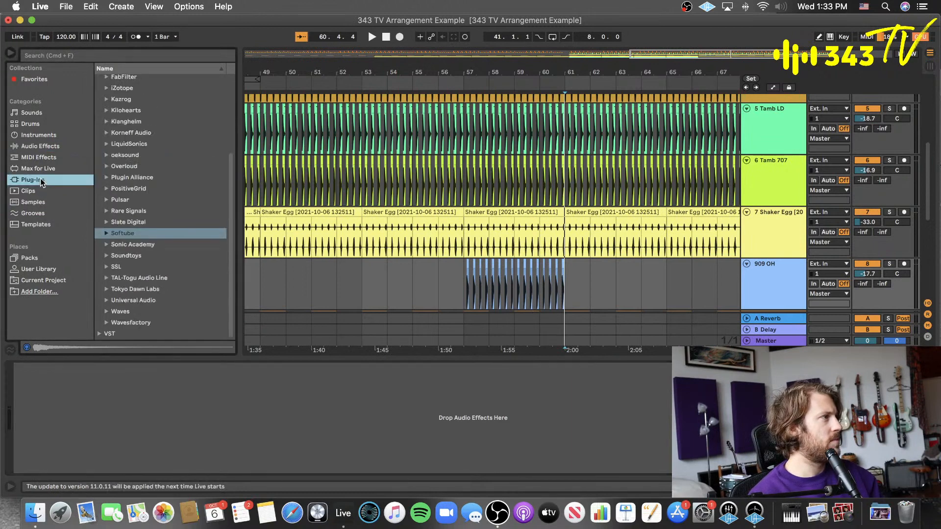
{"action": "left_click", "coordinate": [111, 180]}
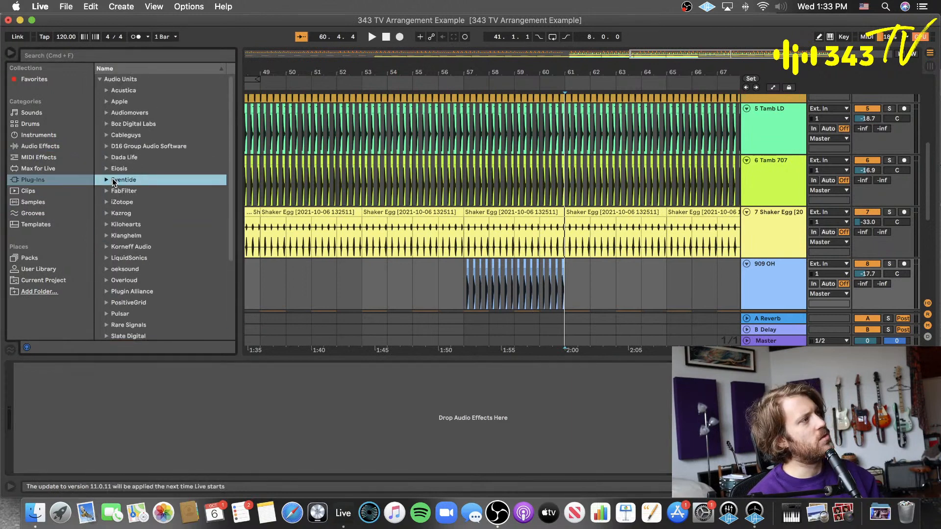
{"action": "left_click", "coordinate": [106, 180]}
{"action": "left_click", "coordinate": [163, 165]}
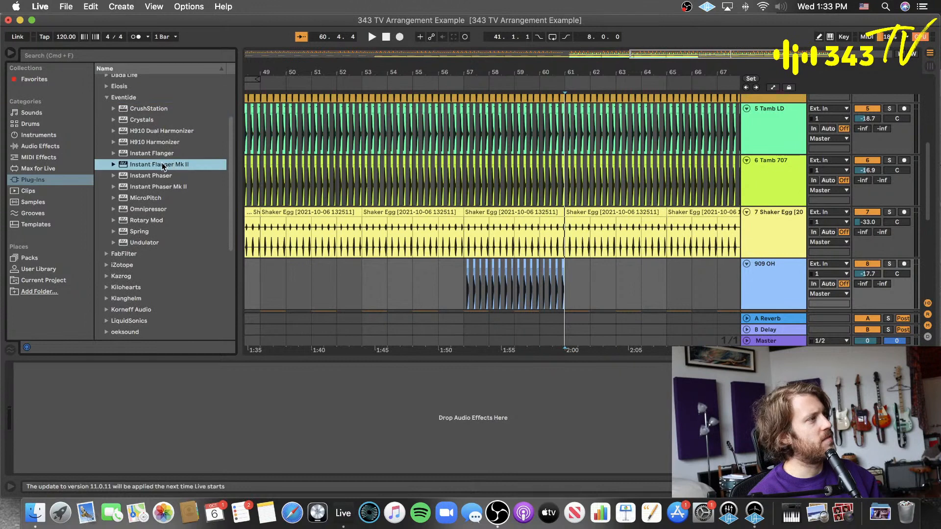
{"action": "left_click_drag", "start_coordinate": [167, 216], "coordinate": [504, 334]}
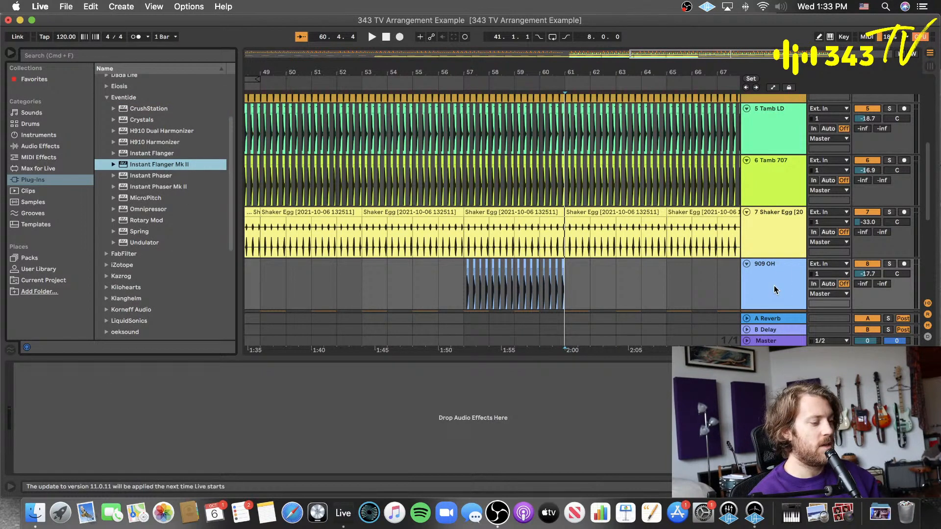
{"action": "left_click_drag", "start_coordinate": [774, 290], "coordinate": [774, 290]}
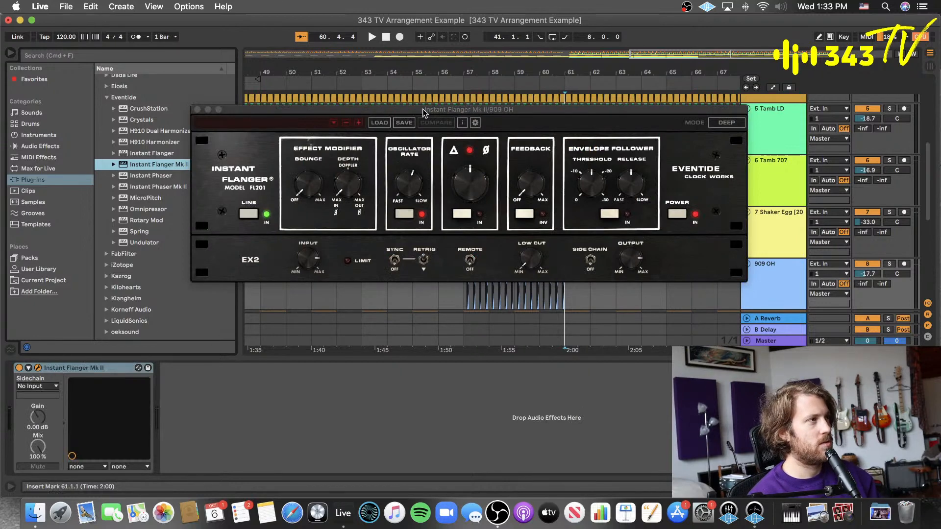
{"action": "left_click_drag", "start_coordinate": [425, 112], "coordinate": [505, 346]}
- Loop bars 57 to 61 around the open hi-hat pattern and play it with the 909 OH track soloed
{"action": "scroll", "coordinate": [488, 236], "scroll_direction": "down", "scroll_amount": 4}
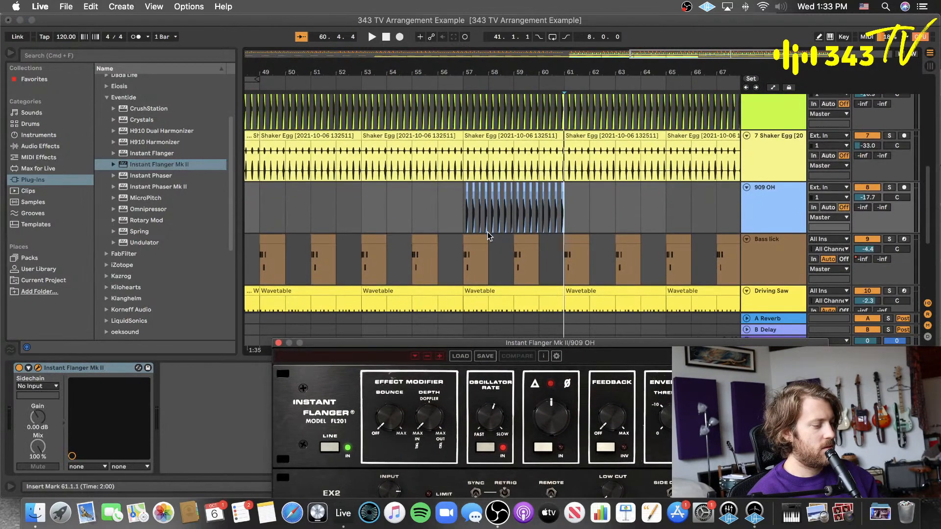
{"action": "left_click_drag", "start_coordinate": [461, 205], "coordinate": [566, 214]}
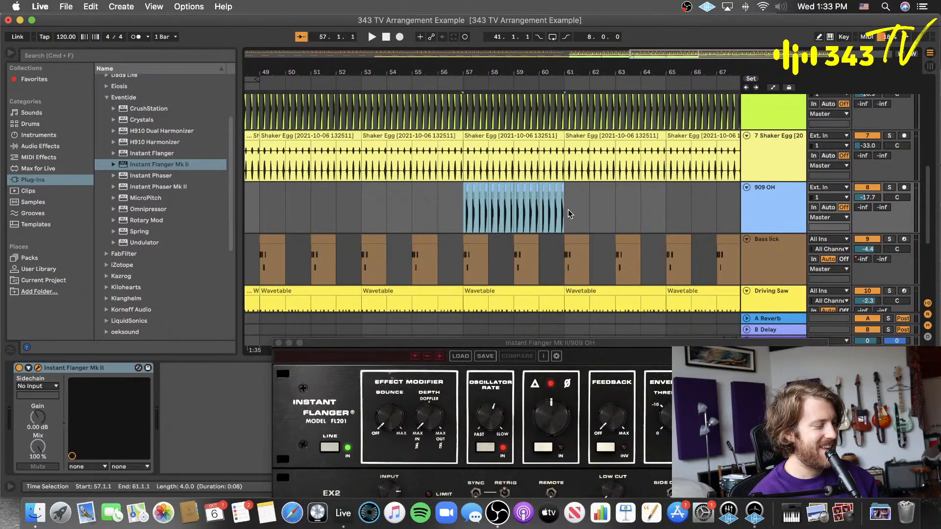
{"action": "key", "text": "super+l"}
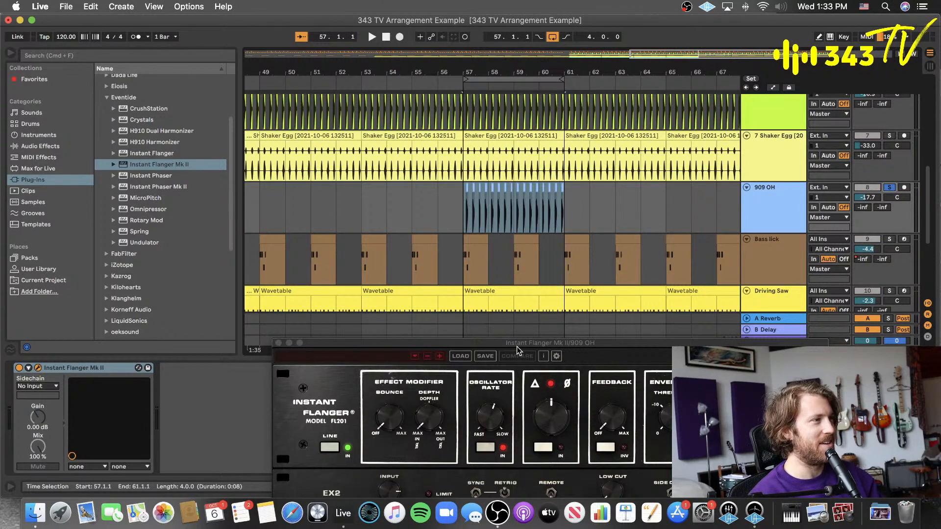
{"action": "left_click_drag", "start_coordinate": [517, 349], "coordinate": [453, 273]}
{"action": "key", "text": "space"}
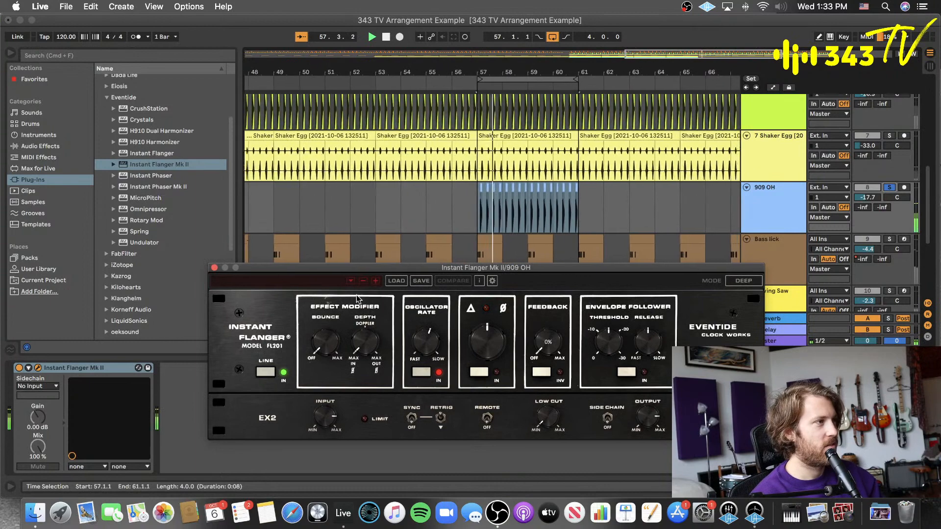
- Load the flanger preset A Most Interesting Lead, Watson and adjust its feedback while auditioning the loop
{"action": "left_click", "coordinate": [375, 281]}
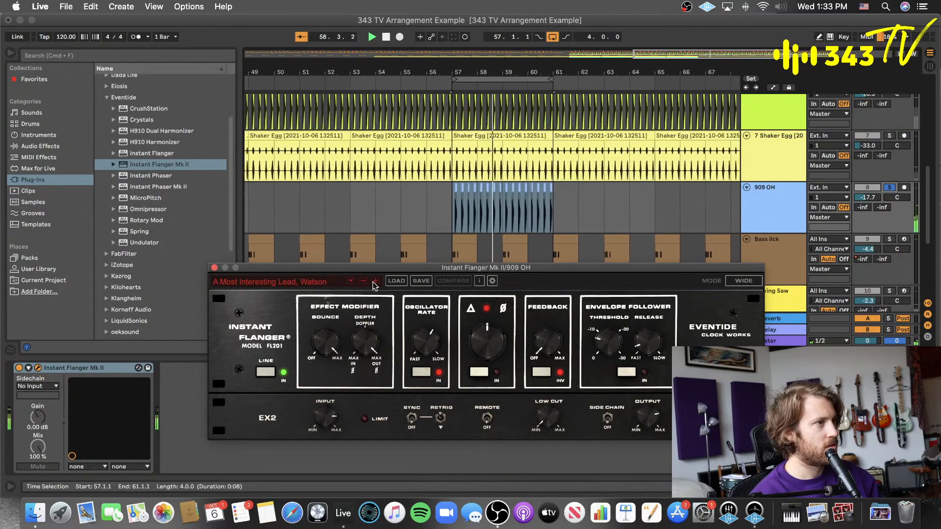
{"action": "left_click_drag", "start_coordinate": [548, 342], "coordinate": [567, 260]}
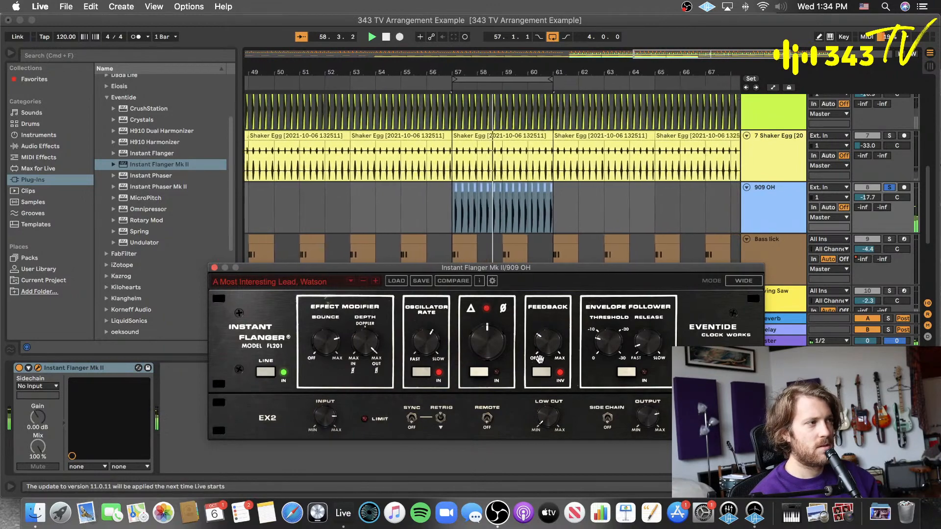
{"action": "key", "text": "space"}
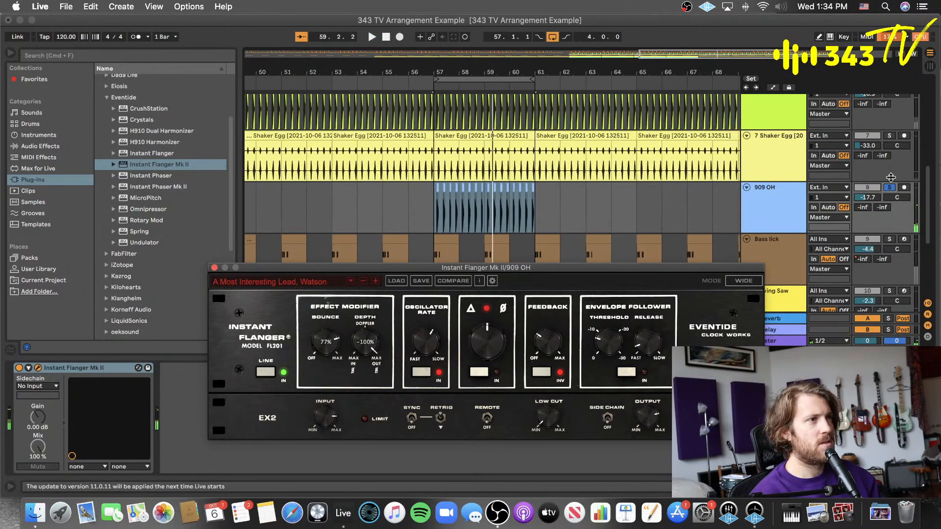
- Turn off the loop and the 909 OH solo, and play the full mix from 53.1.1 into the open hi-hat entry
{"action": "left_click_drag", "start_coordinate": [569, 58], "coordinate": [549, 58]}
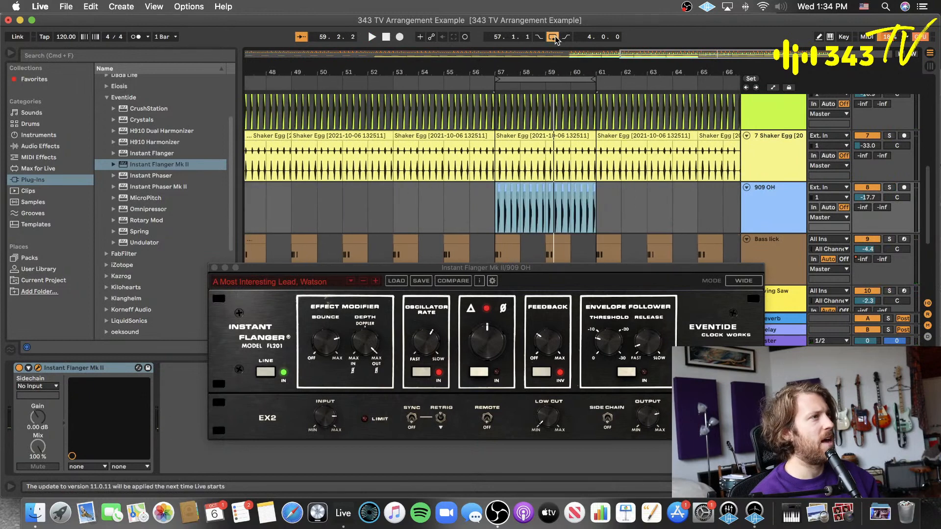
{"action": "left_click", "coordinate": [375, 216]}
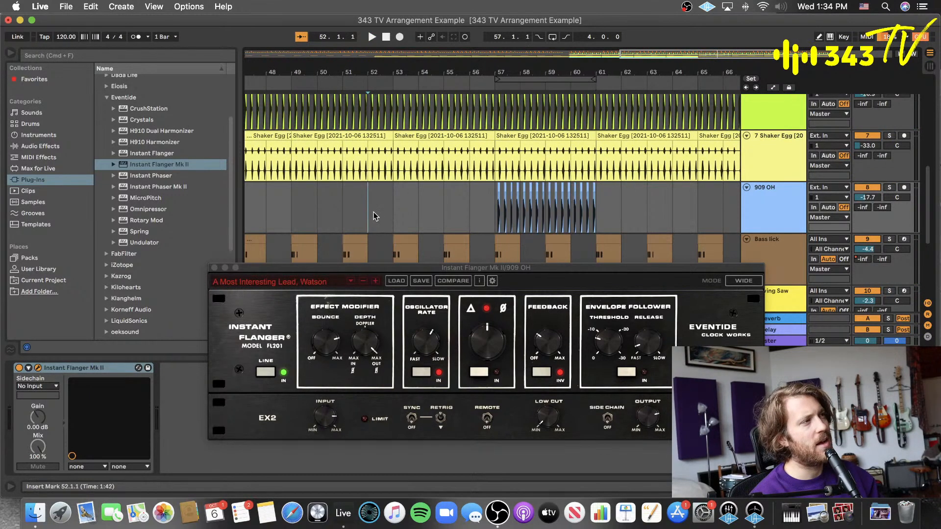
{"action": "right_click", "coordinate": [413, 212]}
{"action": "left_click", "coordinate": [450, 313]}
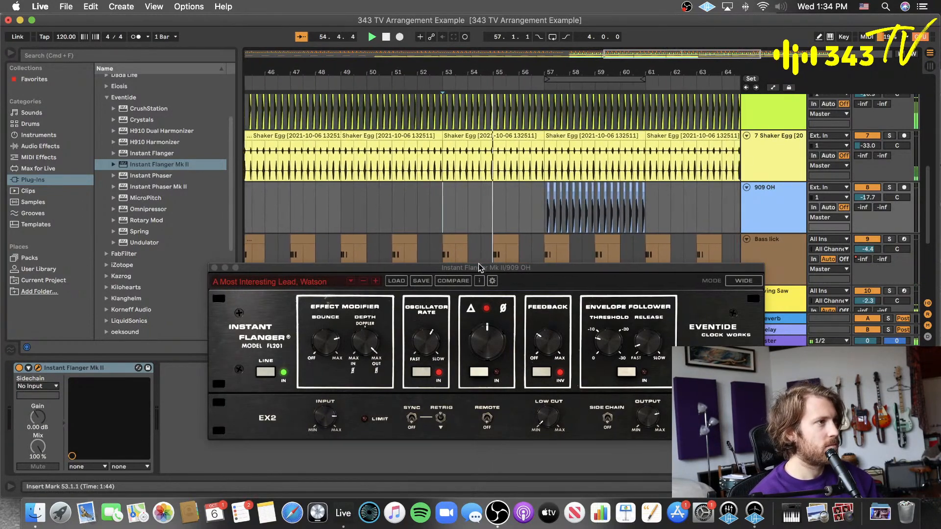
{"action": "left_click_drag", "start_coordinate": [468, 268], "coordinate": [491, 339]}
{"action": "scroll", "coordinate": [491, 196], "scroll_direction": "up", "scroll_amount": 10}
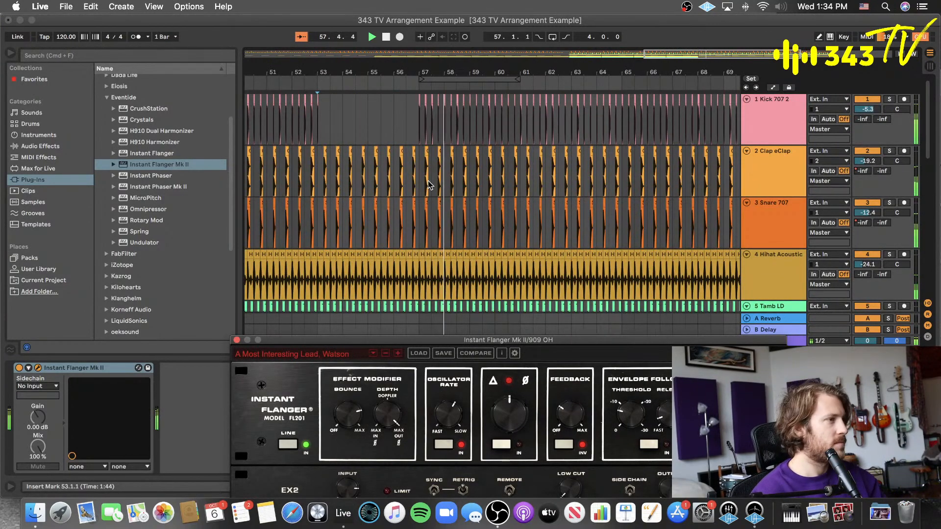
{"action": "scroll", "coordinate": [429, 185], "scroll_direction": "down", "scroll_amount": 5}
{"action": "scroll", "coordinate": [428, 185], "scroll_direction": "down", "scroll_amount": 3}
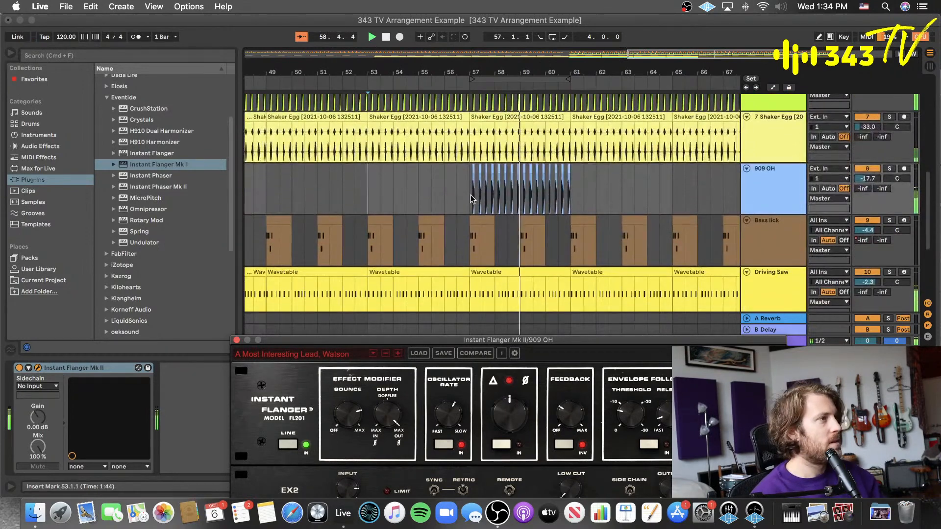
- Duplicate the four-bar 909 OH pattern three times to fill bars 61 to 73
{"action": "left_click", "coordinate": [567, 199]}
{"action": "key", "text": "super+d"}
{"action": "key", "text": "super+d"}
{"action": "key", "text": "super+d"}
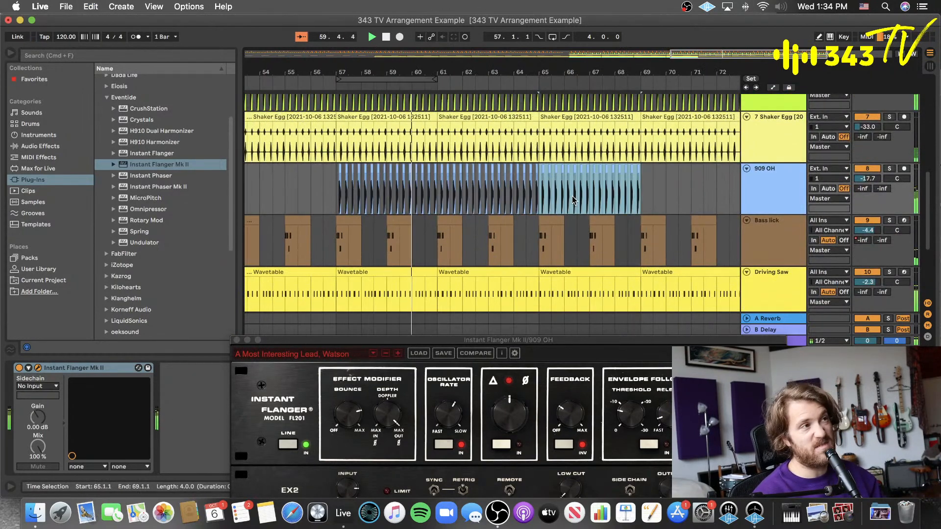
{"action": "scroll", "coordinate": [588, 220], "scroll_direction": "left", "scroll_amount": 7}
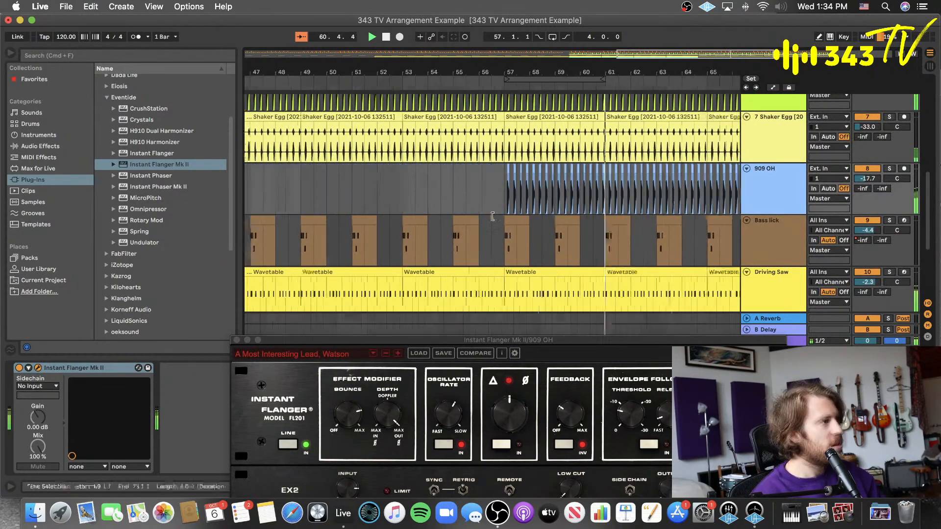
- Close the flanger window, stop playback and hide the device view to reveal the lower synth tracks
{"action": "left_click", "coordinate": [237, 340]}
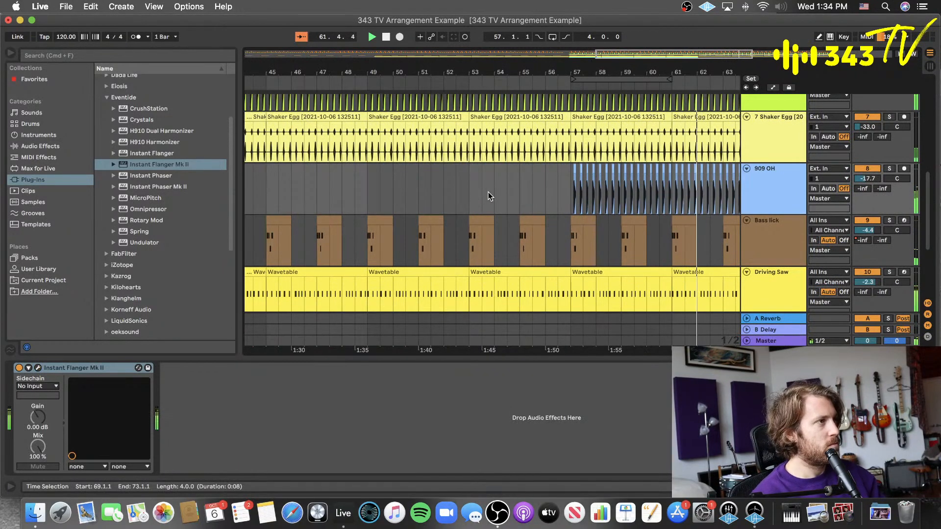
{"action": "key", "text": "minus"}
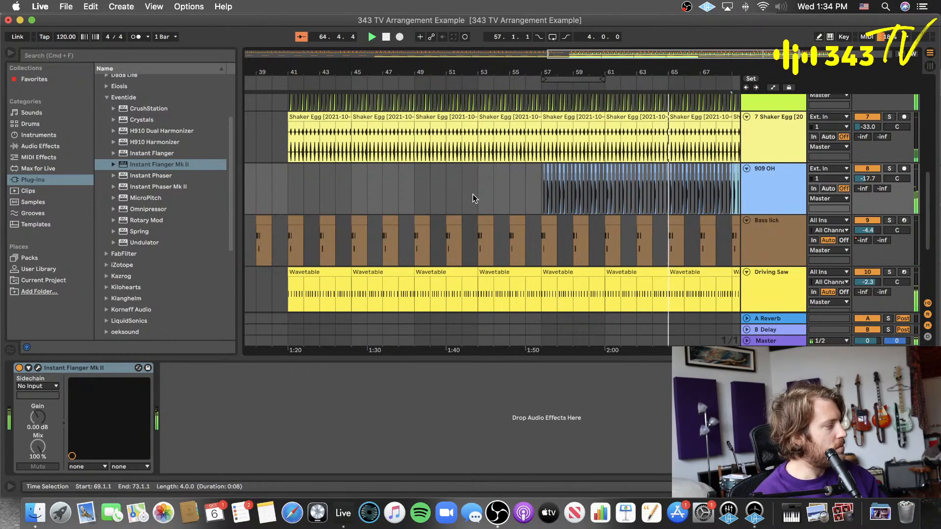
{"action": "key", "text": "space"}
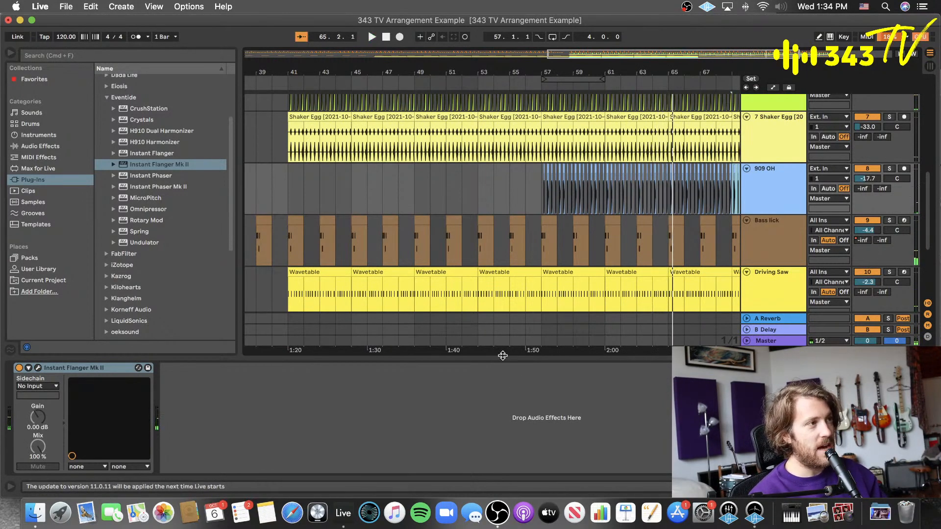
{"action": "key", "text": "super+alt+l"}
{"action": "scroll", "coordinate": [519, 342], "scroll_direction": "right", "scroll_amount": 5}
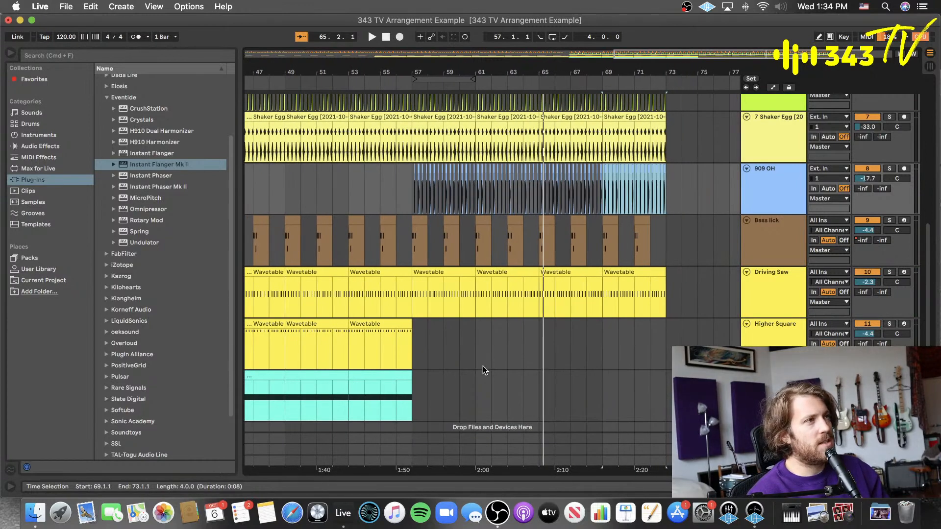
- Place the insert marker at 57.1.1 below the Driving Saw track and save the set
{"action": "left_click", "coordinate": [421, 363]}
{"action": "left_click", "coordinate": [419, 377]}
{"action": "left_click", "coordinate": [416, 356]}
{"action": "key", "text": "super+s"}
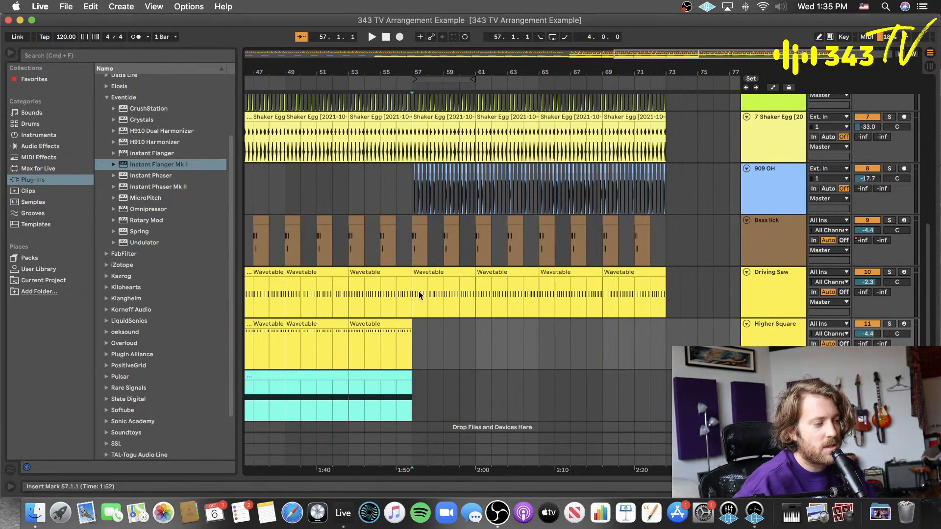
- Play the whole arrangement from bar 1 to review its progression
{"action": "scroll", "coordinate": [418, 291], "scroll_direction": "up", "scroll_amount": 10}
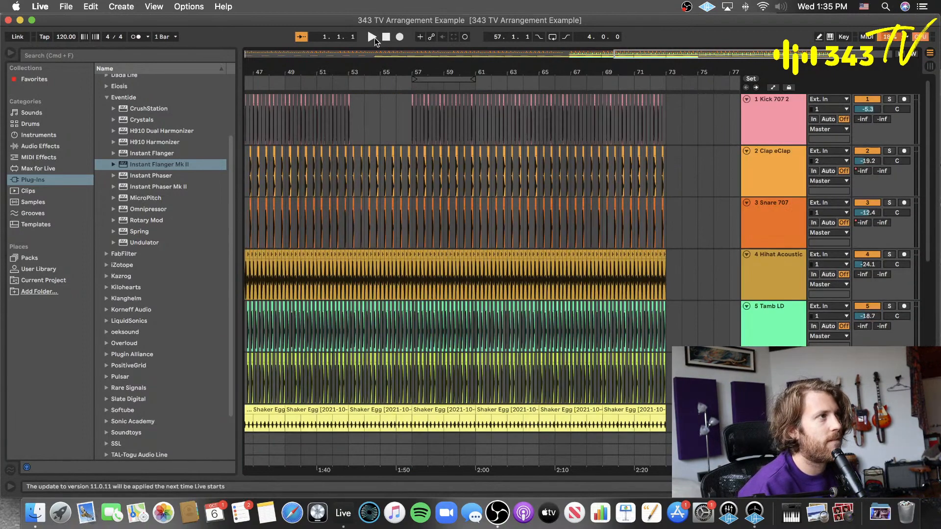
{"action": "left_click", "coordinate": [373, 37]}
{"action": "left_click", "coordinate": [452, 327]}
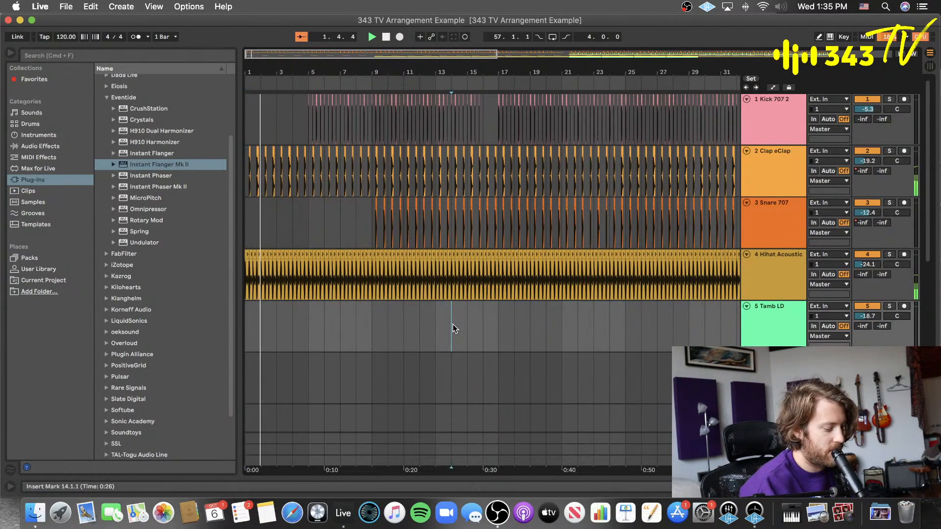
- Set the Tamb LD track's volume to -20.4 dB and the Shaker Egg track's volume to -30.0 dB during playback
{"action": "key", "text": "minus"}
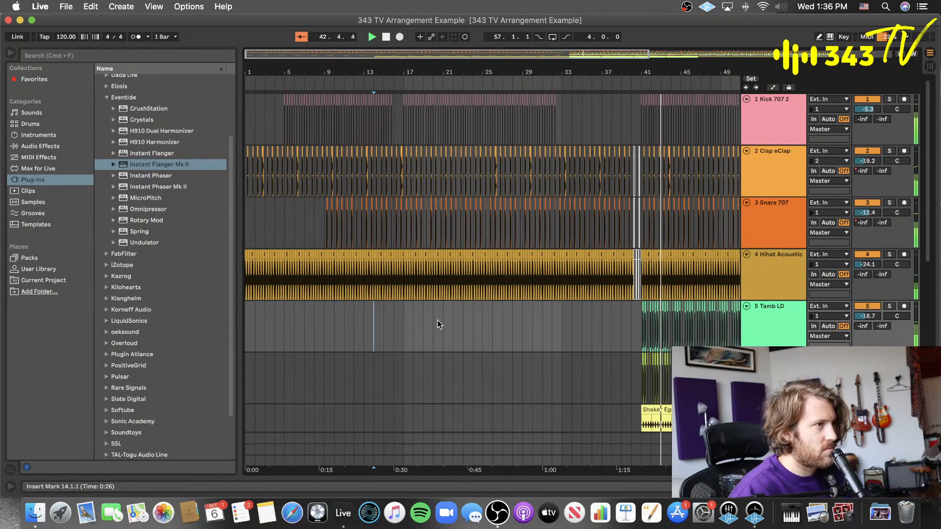
{"action": "scroll", "coordinate": [706, 241], "scroll_direction": "right", "scroll_amount": 5}
{"action": "left_click", "coordinate": [783, 326]}
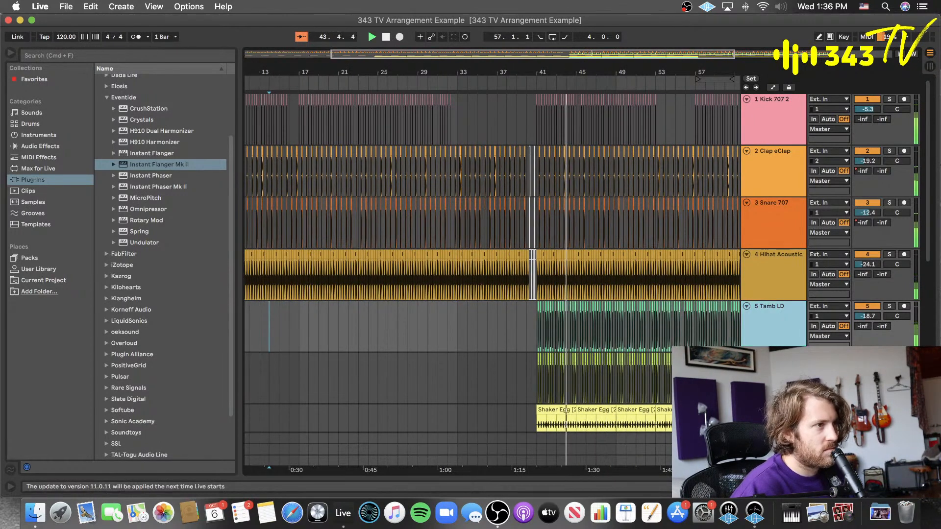
{"action": "left_click_drag", "start_coordinate": [867, 316], "coordinate": [868, 321]}
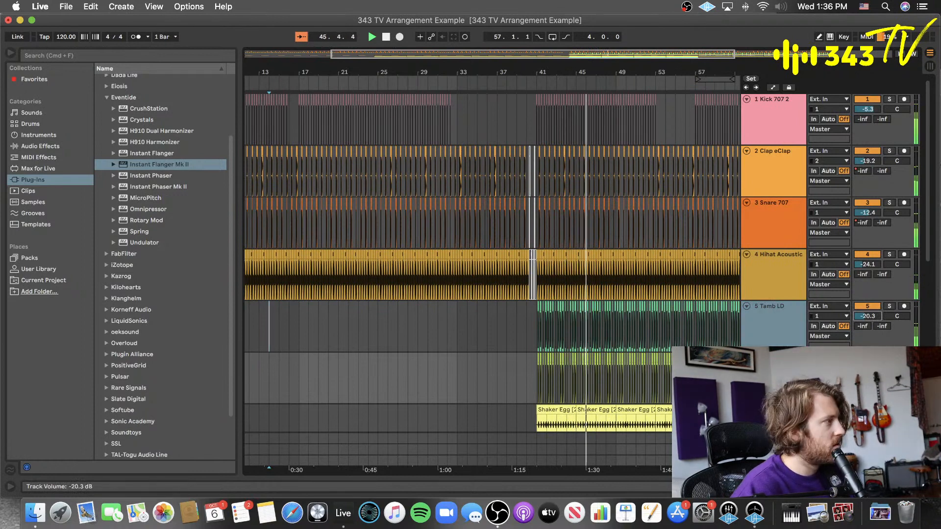
{"action": "left_click_drag", "start_coordinate": [867, 316], "coordinate": [867, 317]}
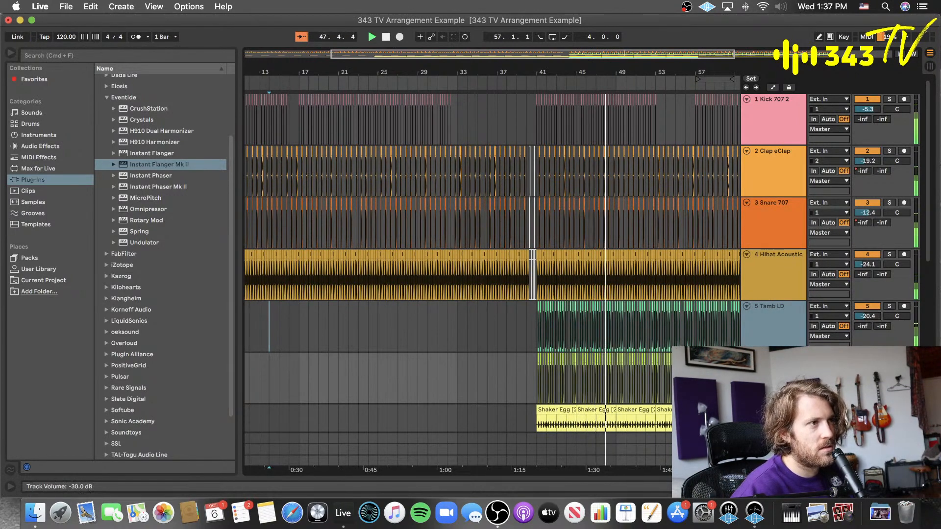
- Save the set after playing through to about bar 72, and place the insert marker at 41.1.1 on the Higher Square track
{"action": "scroll", "coordinate": [645, 276], "scroll_direction": "down", "scroll_amount": 10}
{"action": "scroll", "coordinate": [645, 275], "scroll_direction": "right", "scroll_amount": 5}
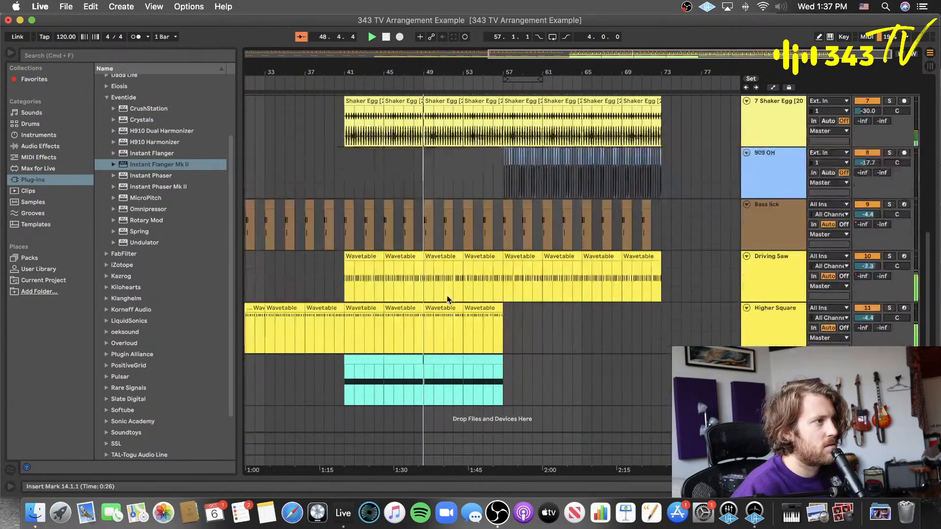
{"action": "scroll", "coordinate": [371, 257], "scroll_direction": "left", "scroll_amount": 3}
{"action": "left_click", "coordinate": [372, 276]}
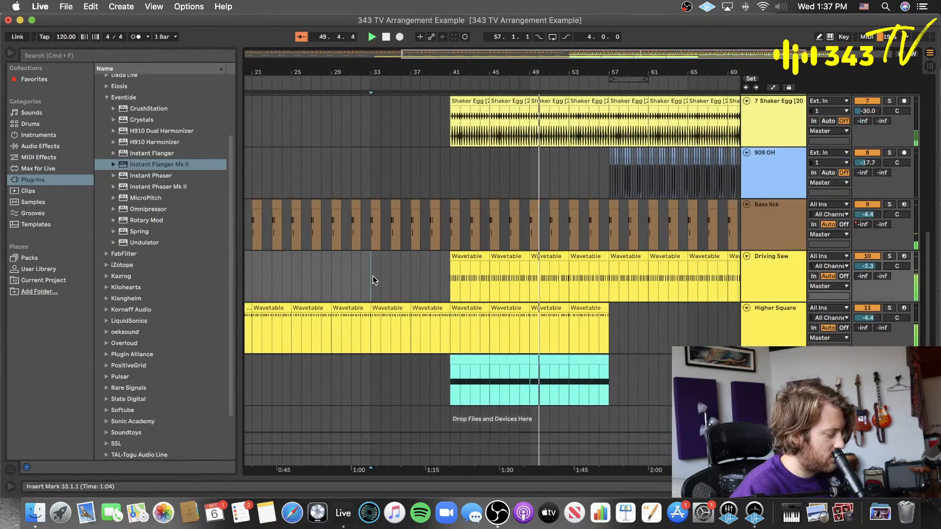
{"action": "key", "text": "super+s"}
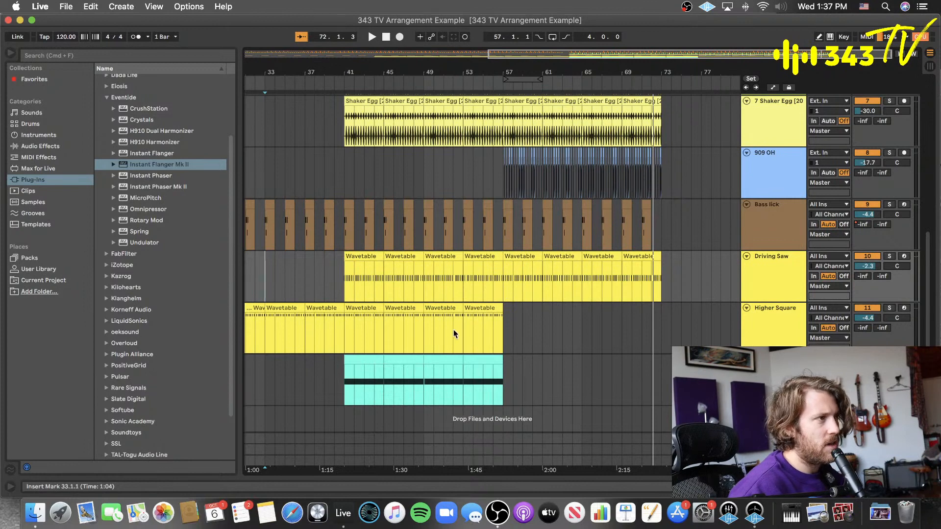
{"action": "left_click", "coordinate": [345, 327]}
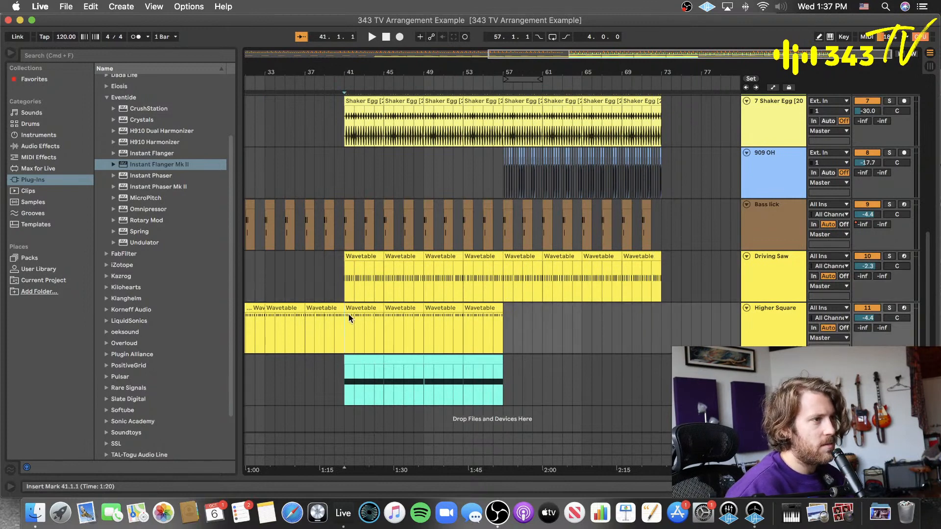
- Play the arrangement from bar 41 past the end of the last clips at bar 73 to review it
{"action": "key", "text": "space"}
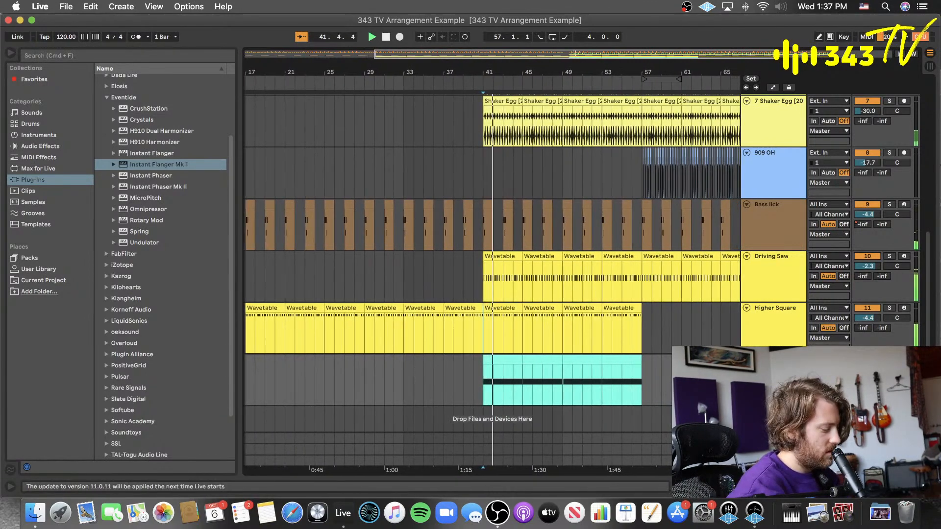
{"action": "scroll", "coordinate": [490, 265], "scroll_direction": "down", "scroll_amount": 2}
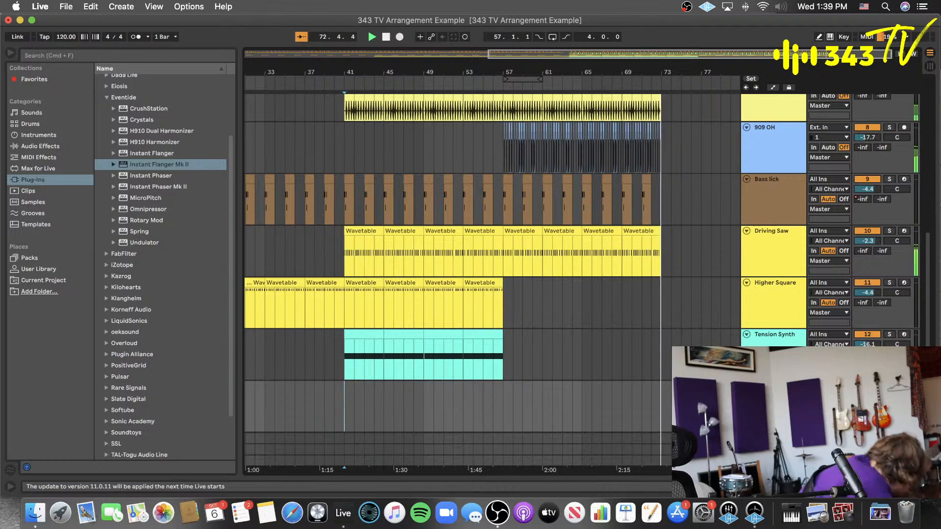
{"action": "key", "text": "space"}
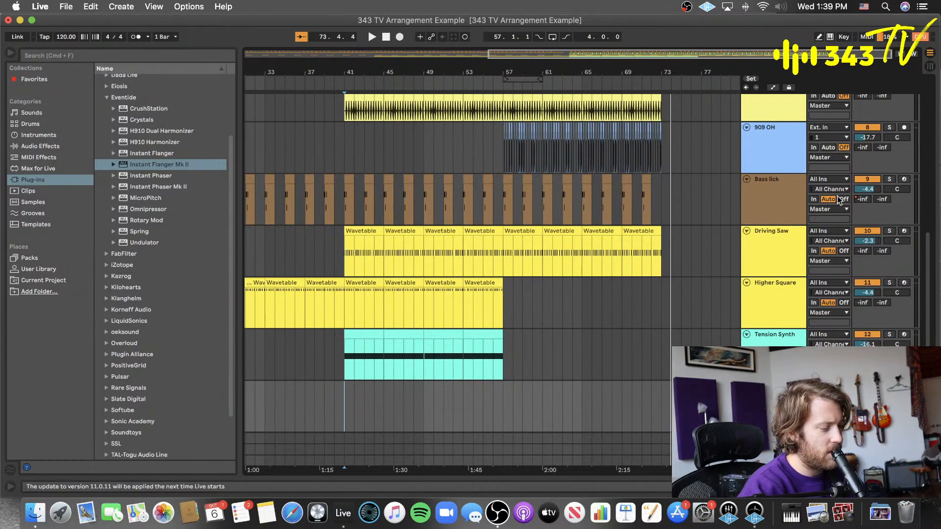
{"action": "scroll", "coordinate": [839, 199], "scroll_direction": "down", "scroll_amount": 2}
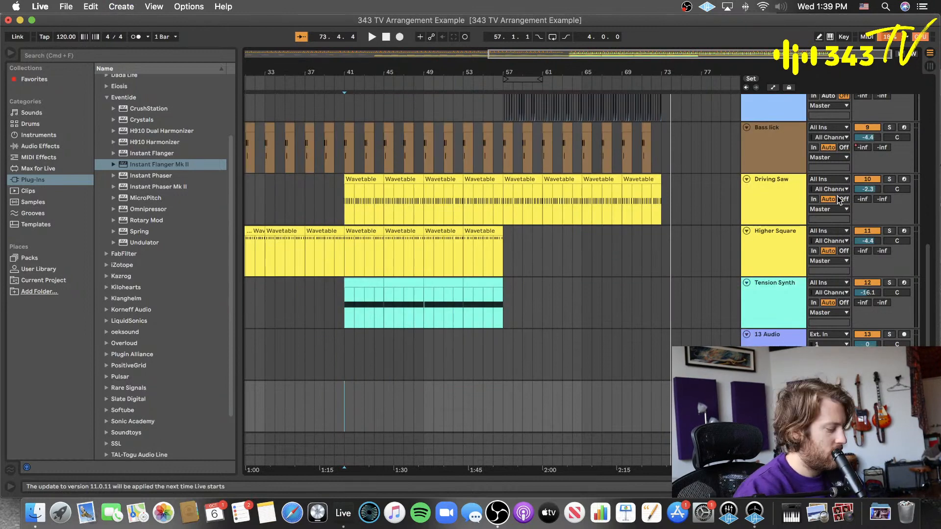
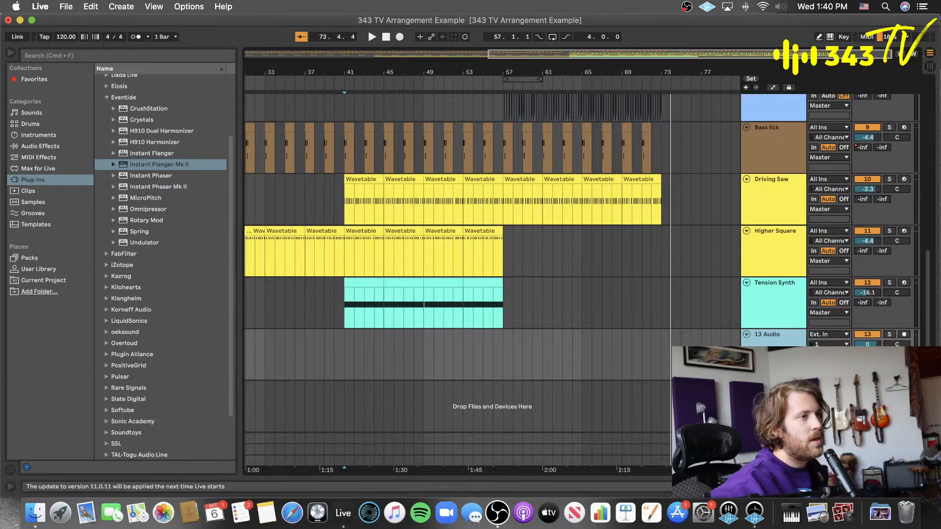
- Set the 13 Audio track's external input channel to 5, arm it for recording and make the track taller
{"action": "left_click", "coordinate": [832, 344]}
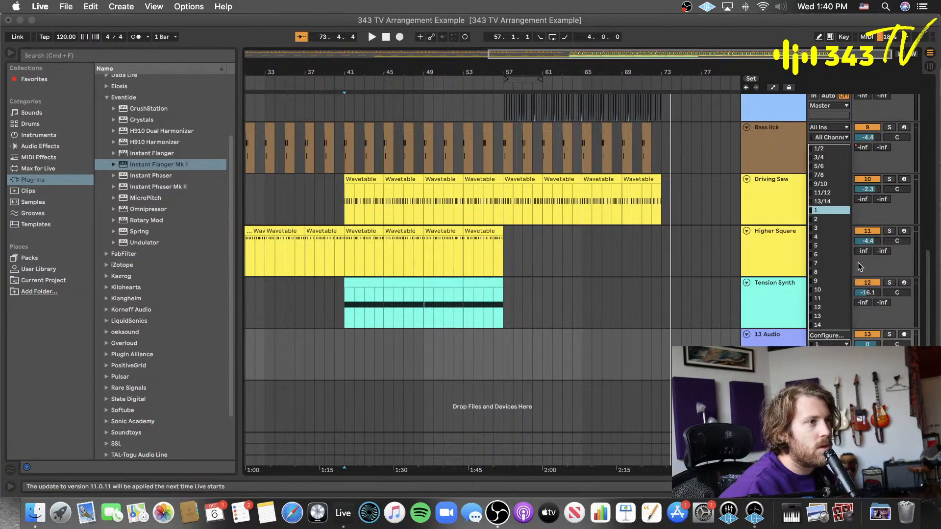
{"action": "left_click", "coordinate": [828, 246]}
{"action": "left_click", "coordinate": [904, 334]}
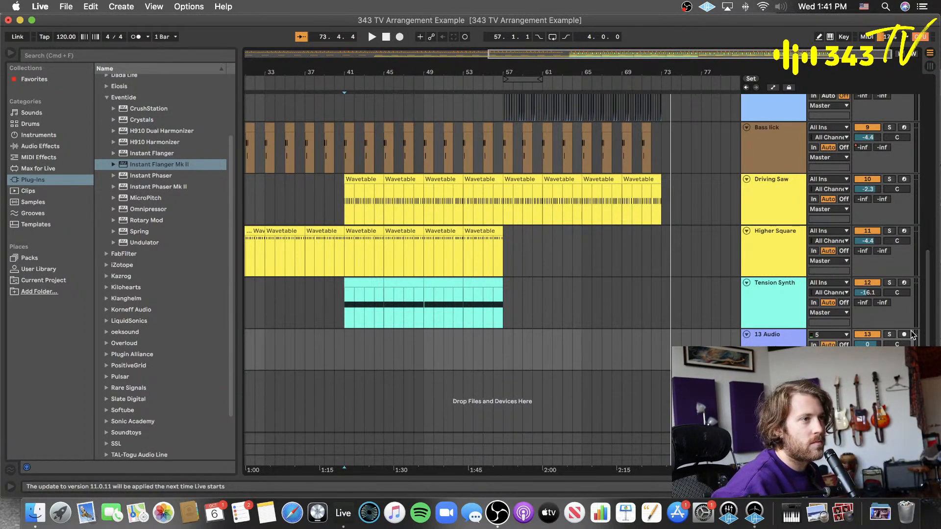
{"action": "left_click", "coordinate": [902, 335]}
{"action": "left_click_drag", "start_coordinate": [773, 371], "coordinate": [773, 391]}
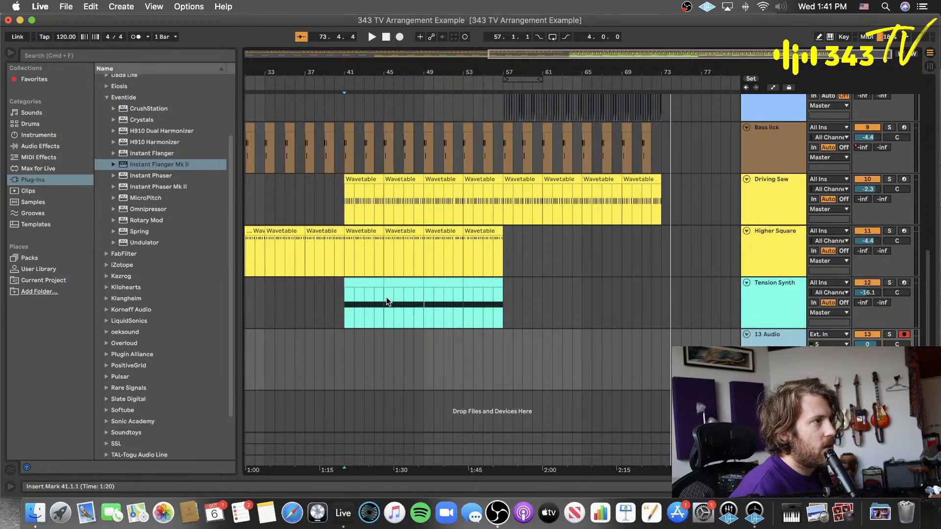
- Play the arrangement from bar 39 with the audio track armed, and place the insert marker at 37.1.1 on it
{"action": "left_click", "coordinate": [322, 297]}
{"action": "key", "text": "space"}
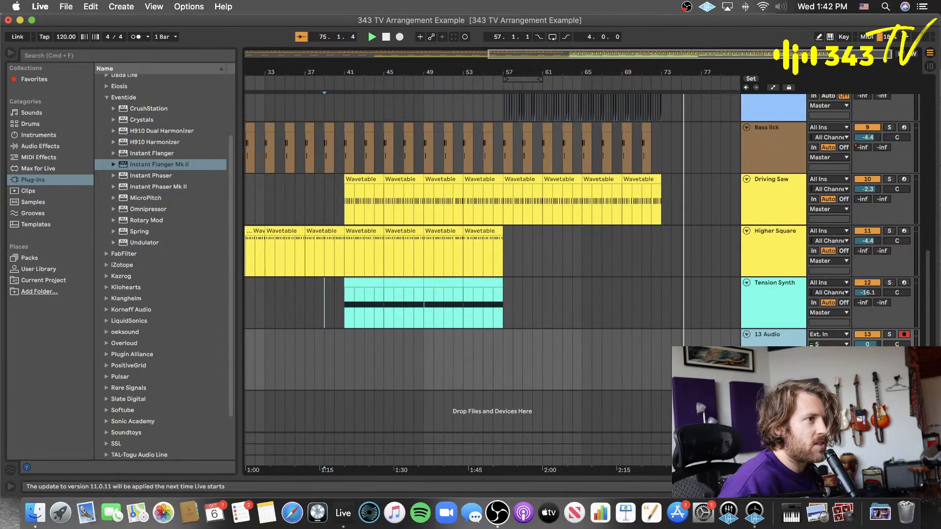
{"action": "left_click", "coordinate": [340, 365]}
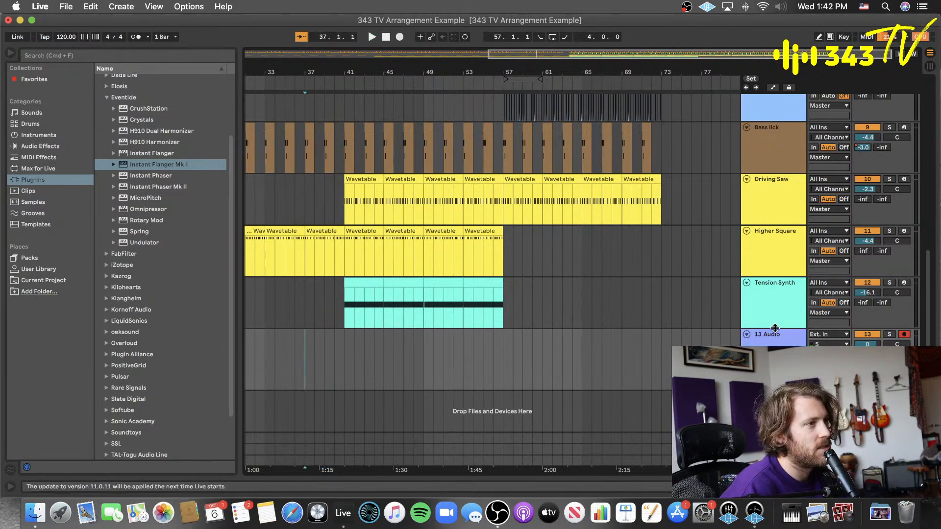
- Rename the armed 13 Audio track to Live Bass and record a bass take on it from about bar 34 to bar 73
{"action": "left_click", "coordinate": [789, 346]}
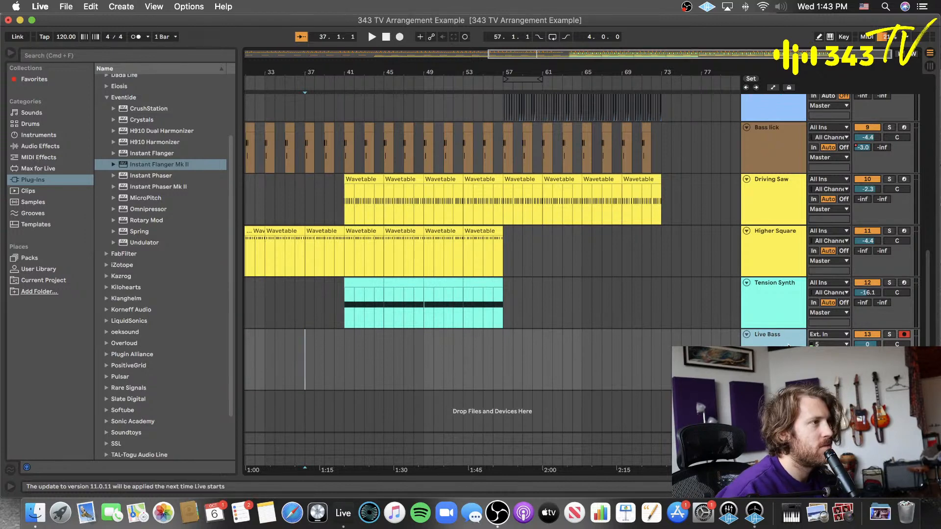
{"action": "key", "text": "space"}
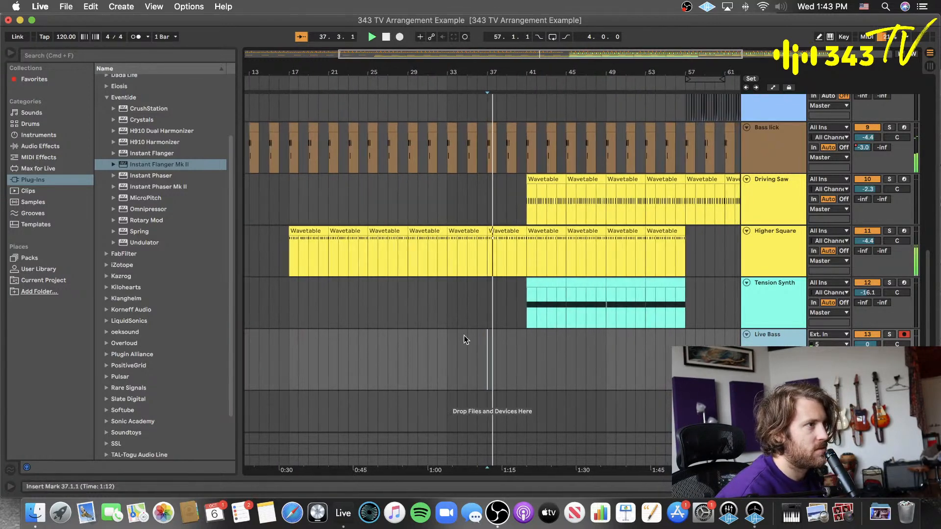
{"action": "left_click", "coordinate": [449, 361]}
{"action": "key", "text": "space"}
{"action": "key", "text": "space"}
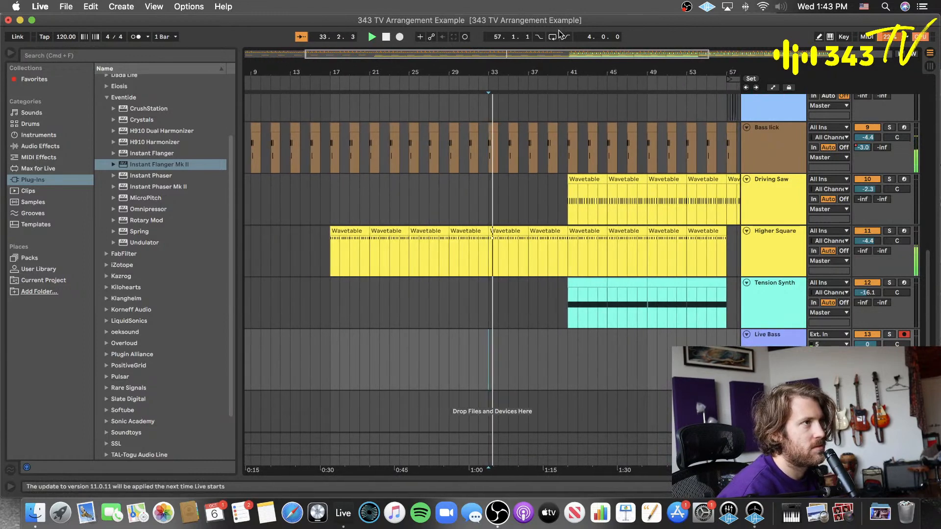
{"action": "left_click", "coordinate": [399, 37]}
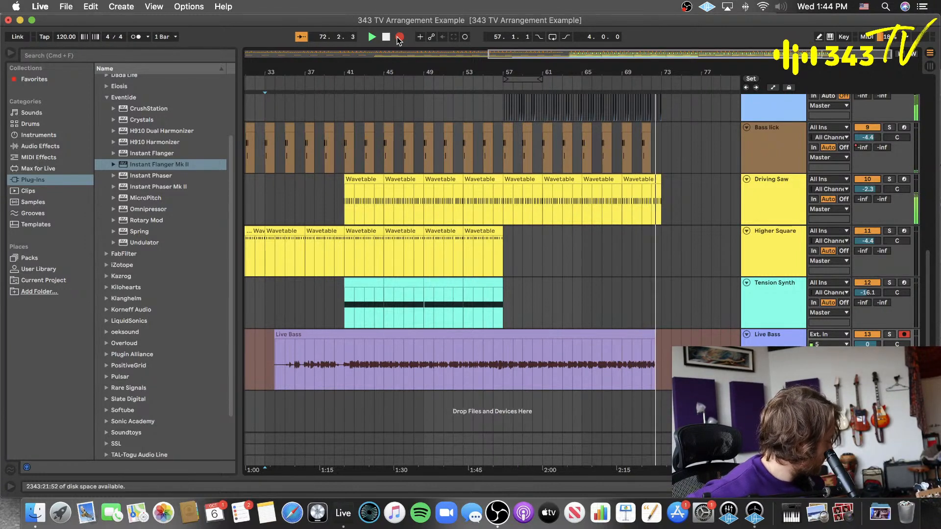
{"action": "key", "text": "space"}
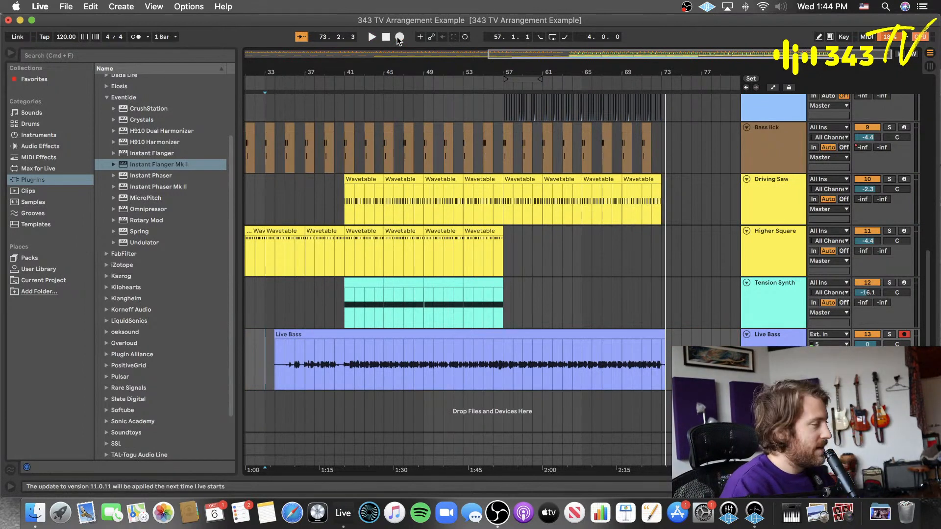
- Trim the start of the recorded Live Bass clip to bar 41
{"action": "left_click", "coordinate": [275, 334]}
{"action": "left_click_drag", "start_coordinate": [274, 334], "coordinate": [502, 334]}
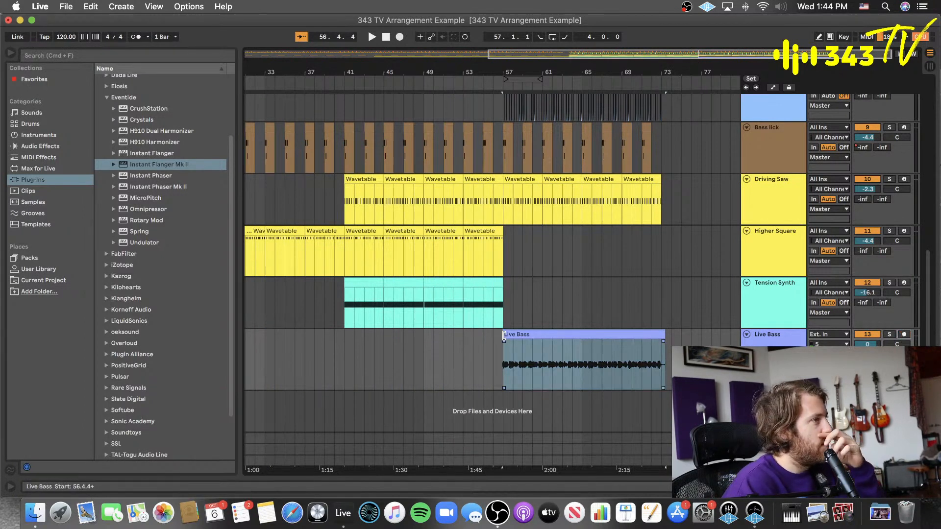
{"action": "left_click_drag", "start_coordinate": [504, 350], "coordinate": [344, 349]}
- Split the Live Bass clip at 57.1.1 and deactivate the part from bar 41 to 57
{"action": "left_click", "coordinate": [502, 366]}
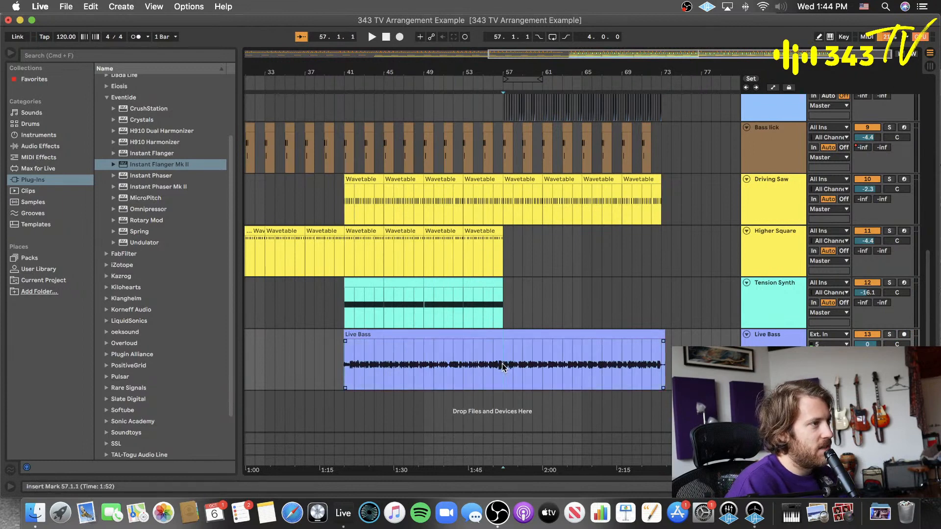
{"action": "left_click", "coordinate": [340, 337], "text": "shift"}
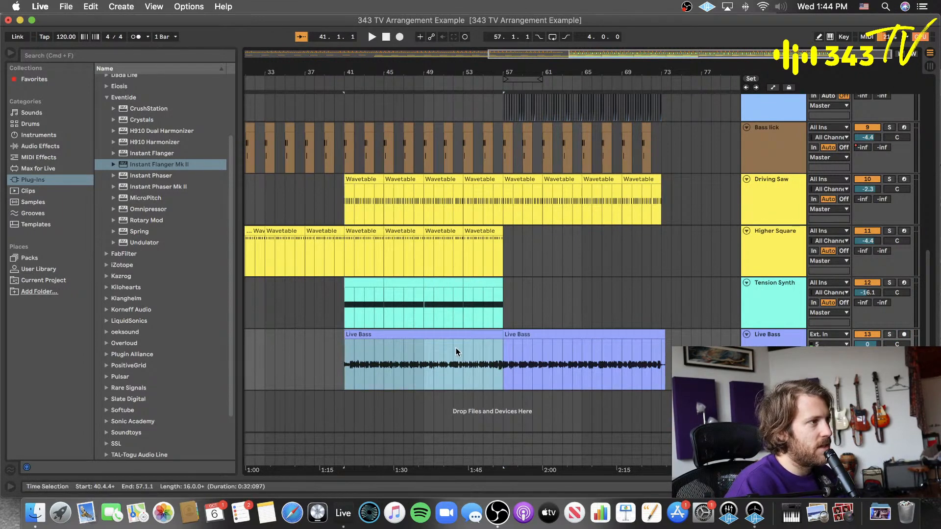
{"action": "key", "text": "0"}
- Play the arrangement, save the set and set the Live Bass track's volume to -3.5 dB during playback
{"action": "key", "text": "space"}
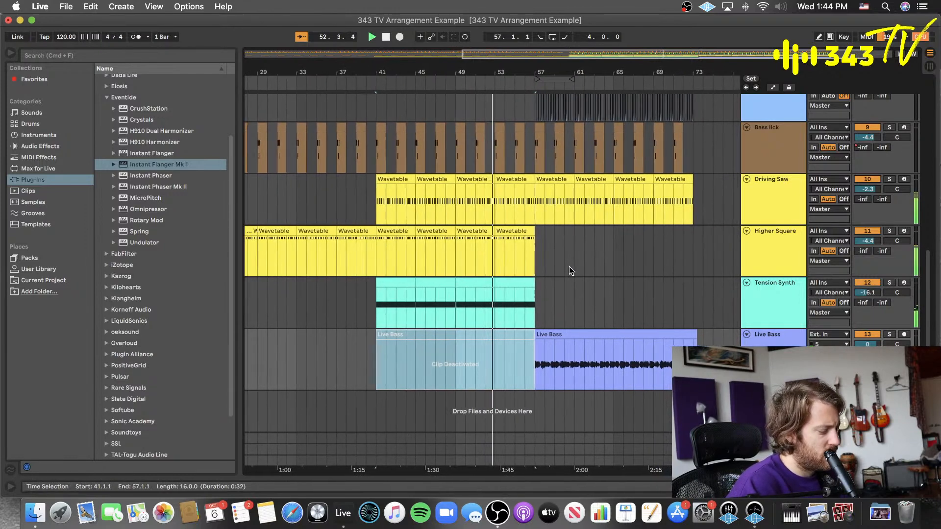
{"action": "key", "text": "super+s"}
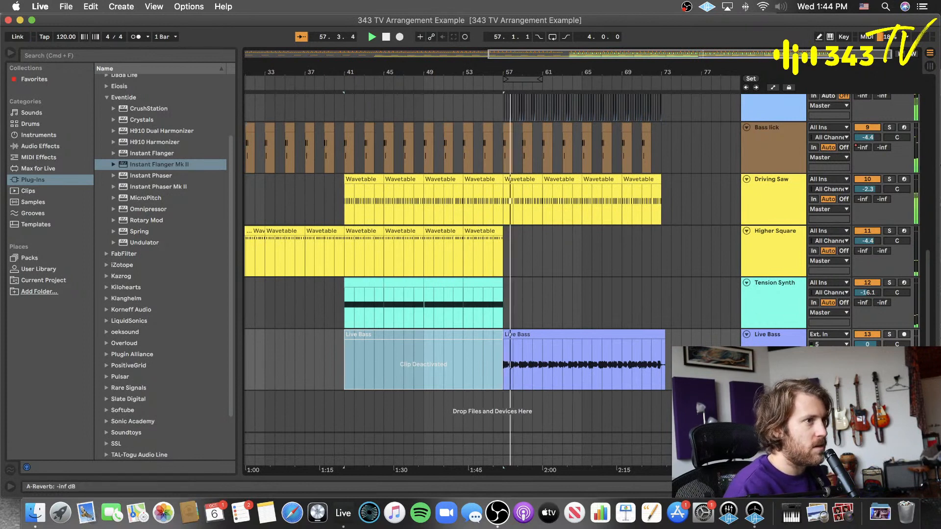
{"action": "left_click_drag", "start_coordinate": [868, 345], "coordinate": [867, 355]}
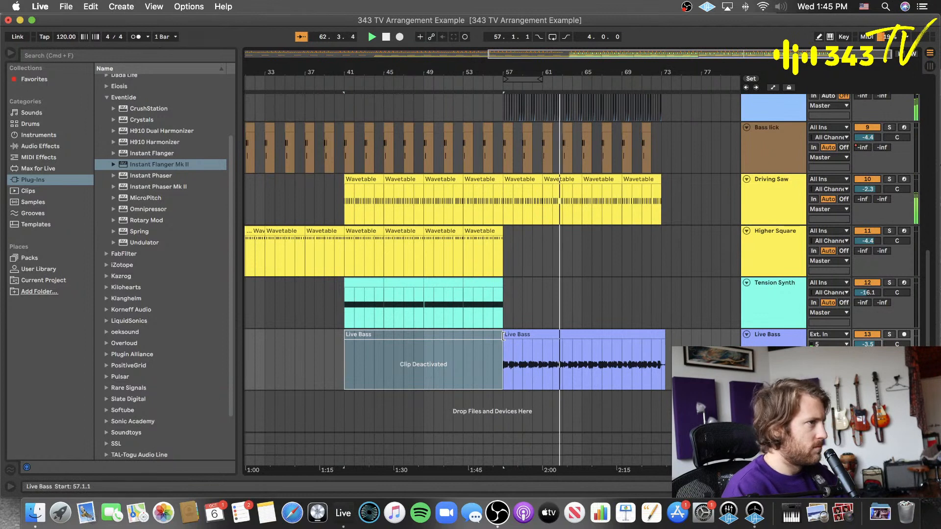
- Split the active Live Bass clip at bars 65 and 73 and delete the leftover piece after bar 73
{"action": "left_click", "coordinate": [580, 358]}
{"action": "left_click_drag", "start_coordinate": [583, 357], "coordinate": [662, 354]}
{"action": "left_click", "coordinate": [662, 354]}
{"action": "key", "text": "super+e"}
{"action": "key", "text": "Delete"}
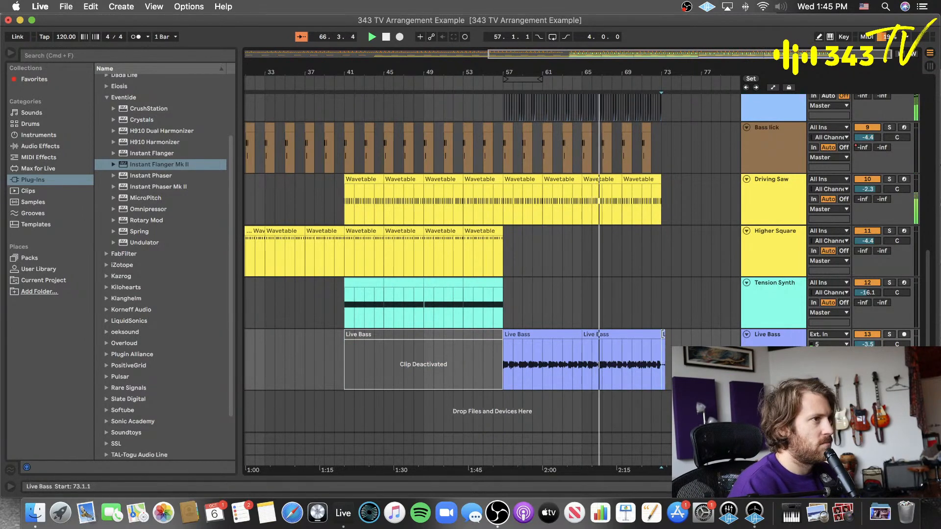
- Colour the Live Bass clip from bar 65 to 73 teal
{"action": "right_click", "coordinate": [606, 338]}
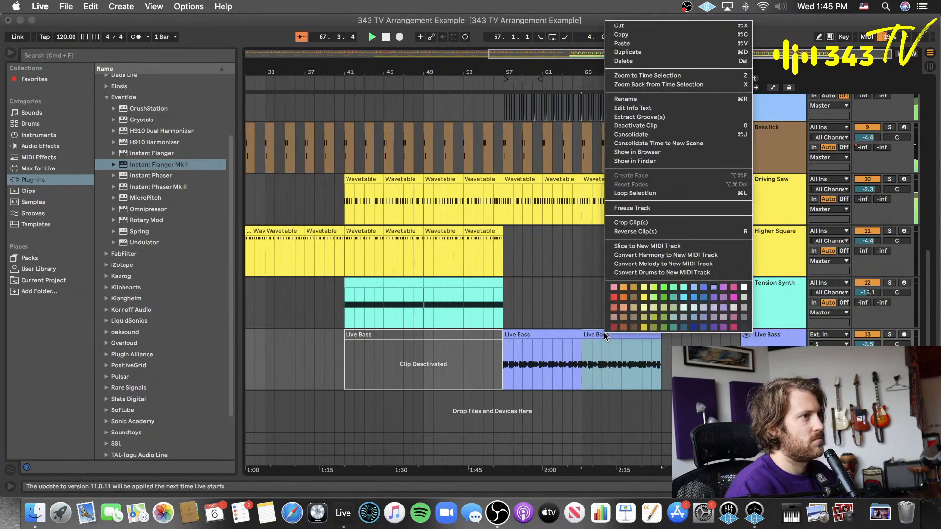
{"action": "left_click", "coordinate": [675, 295]}
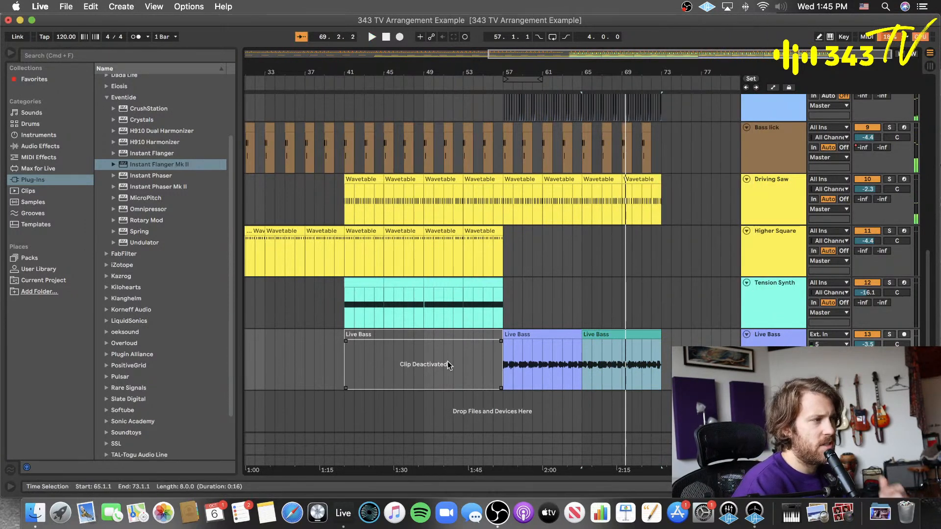
- Split the deactivated Live Bass clip at 49.1.1
{"action": "left_click", "coordinate": [465, 354]}
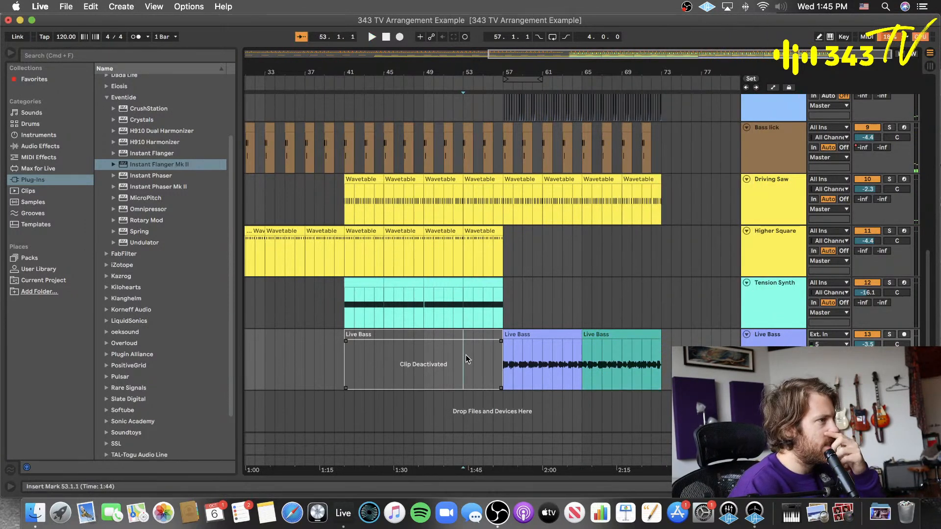
{"action": "left_click", "coordinate": [425, 360]}
{"action": "key", "text": "cmd+e"}
- Temporarily activate the Live Bass clip from bar 49 to 57, audition it from 49.1.1 and deactivate it again
{"action": "left_click", "coordinate": [449, 335]}
{"action": "key", "text": "Delete"}
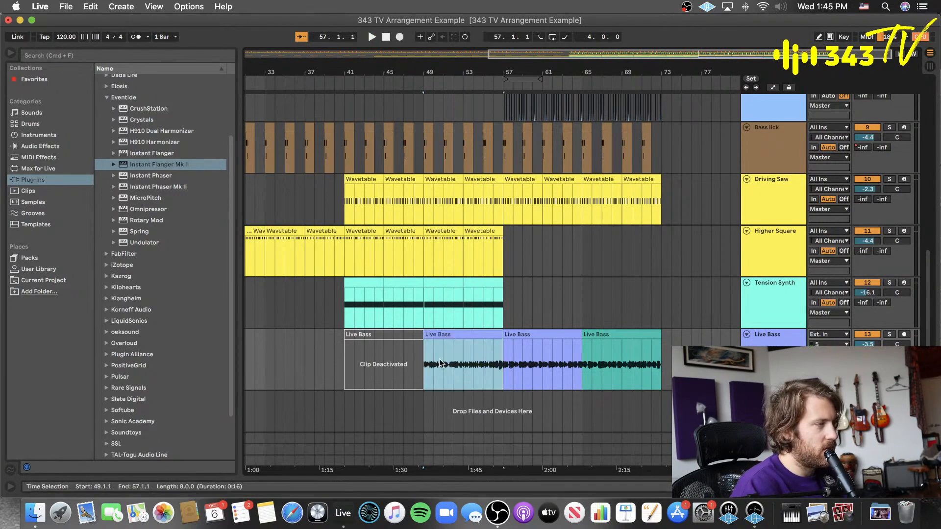
{"action": "left_click", "coordinate": [423, 368]}
{"action": "key", "text": "space"}
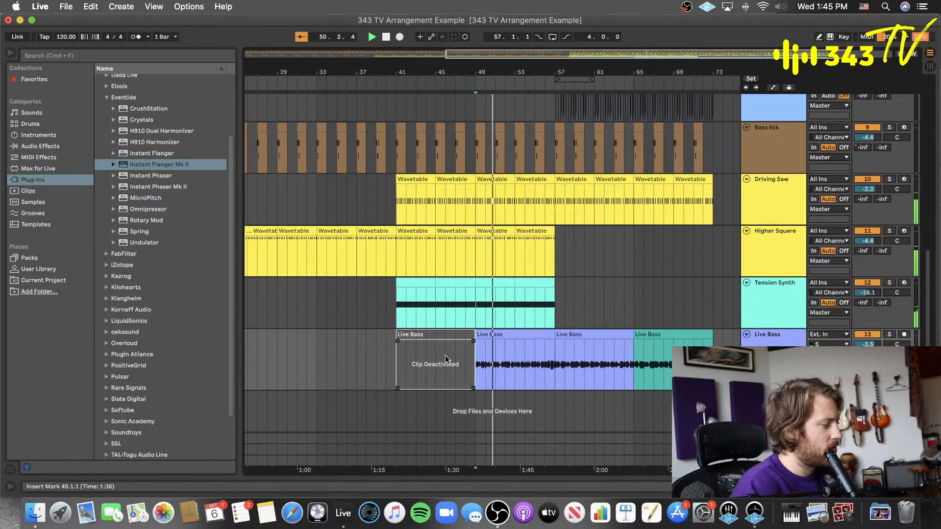
{"action": "left_click", "coordinate": [496, 362]}
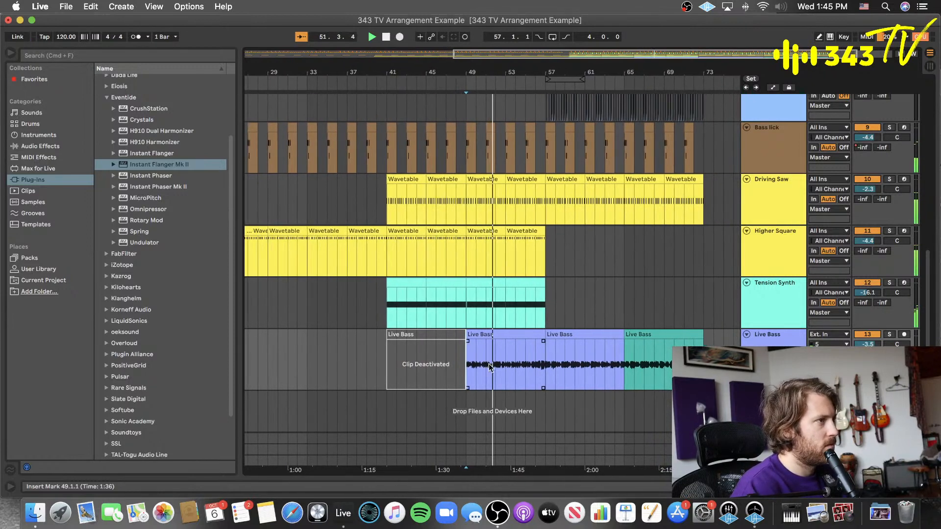
{"action": "key", "text": "0"}
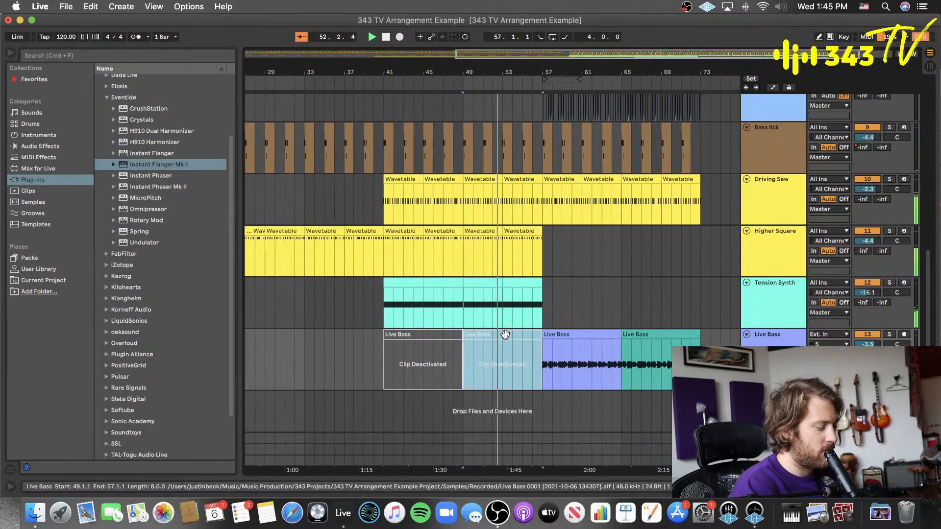
- Open the Live Bass clip at bar 57 in the clip editor and place the insert marker at 26.1.1 in its waveform
{"action": "left_click", "coordinate": [538, 346]}
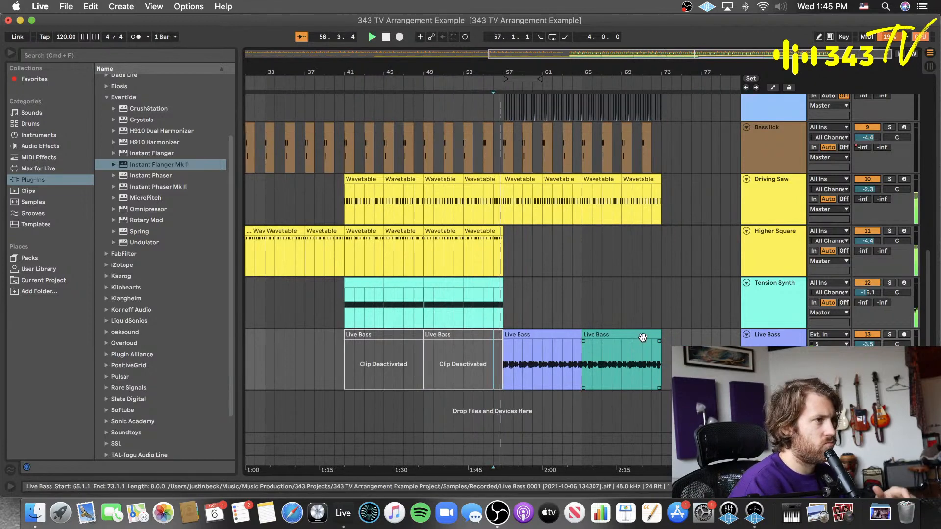
{"action": "double_click", "coordinate": [524, 334]}
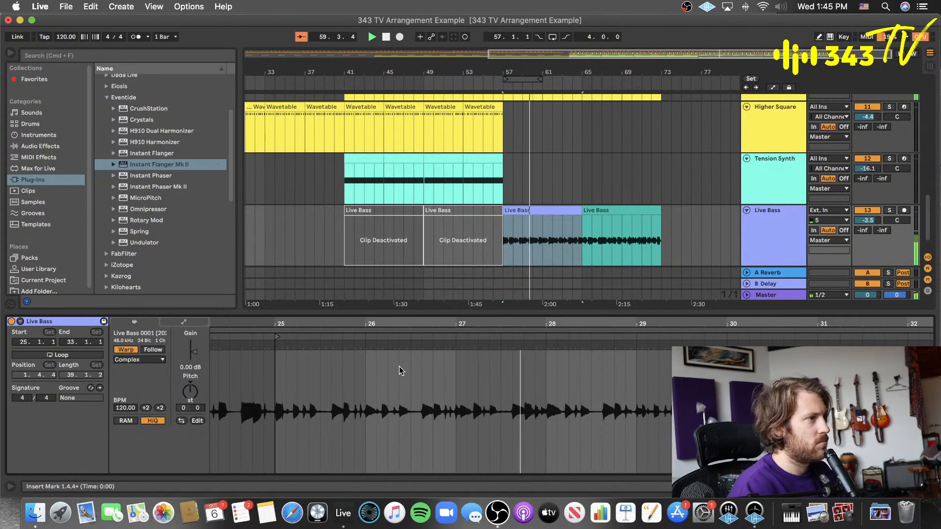
{"action": "key", "text": "space"}
{"action": "left_click", "coordinate": [366, 389]}
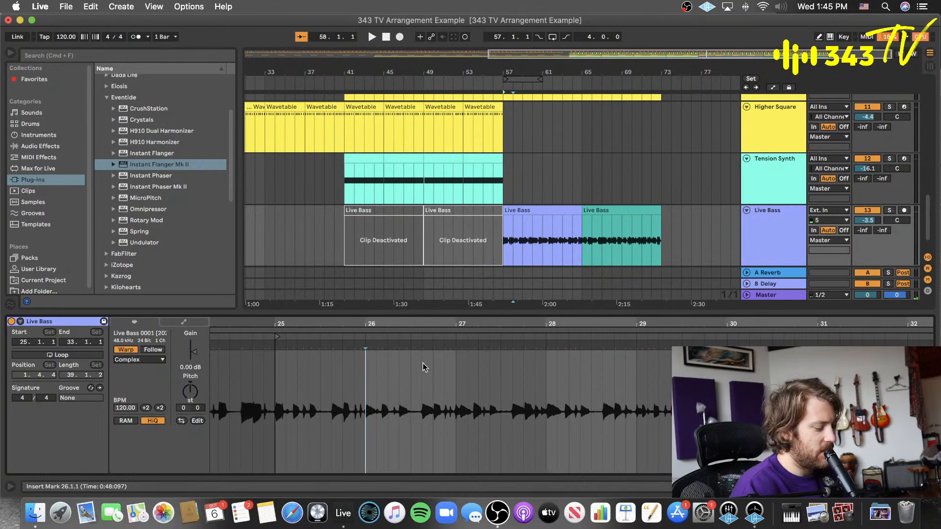
- Audition the Live Bass clip from 57.1.1 to about bar 59, and place the insert marker at 58.1.1
{"action": "scroll", "coordinate": [513, 252], "scroll_direction": "up", "scroll_amount": 5}
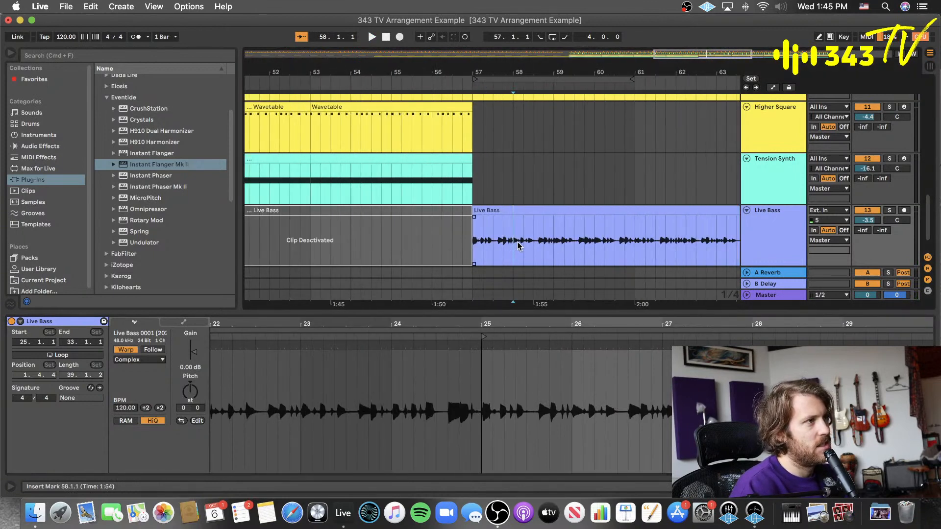
{"action": "left_click", "coordinate": [475, 242]}
{"action": "key", "text": "space"}
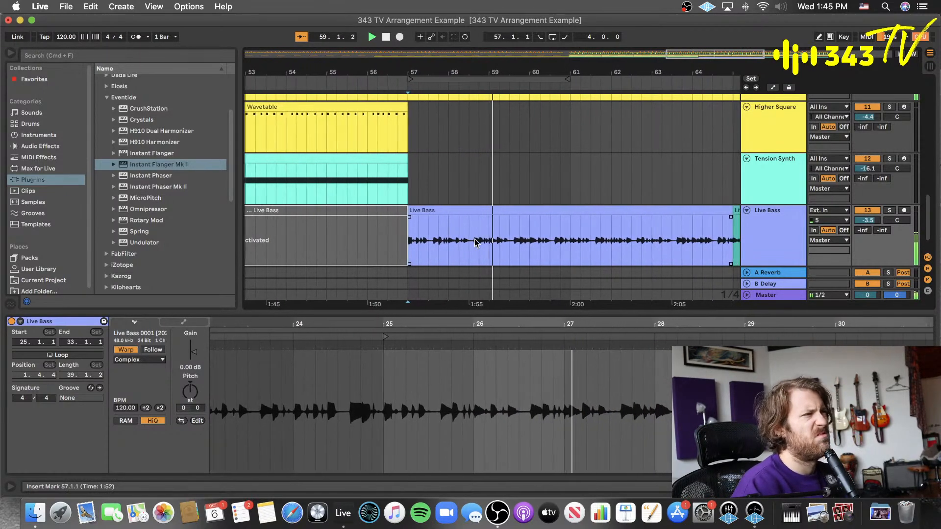
{"action": "key", "text": "space"}
{"action": "left_click", "coordinate": [415, 249]}
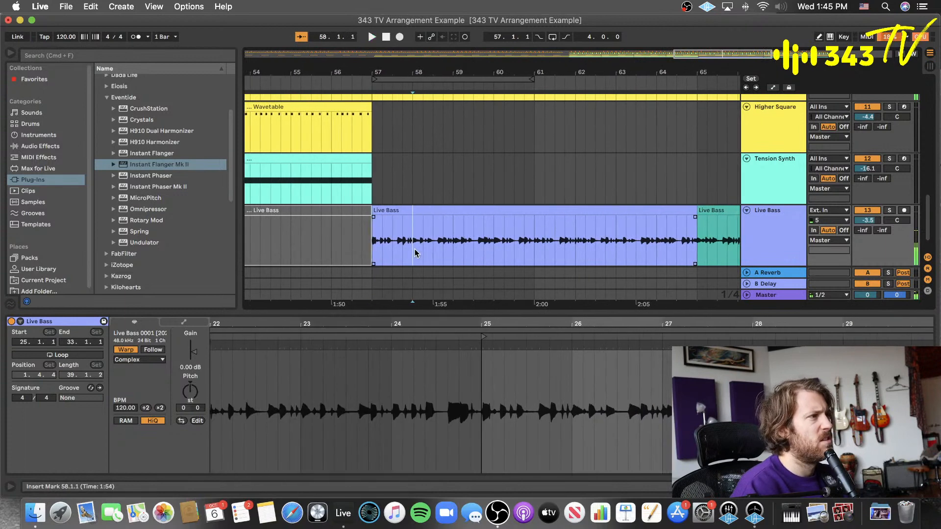
- Split the Live Bass clip that starts at bar 57 at 58.1.1 and at 60.1.1
{"action": "key", "text": "super+e"}
{"action": "left_click", "coordinate": [493, 247]}
{"action": "key", "text": "super+e"}
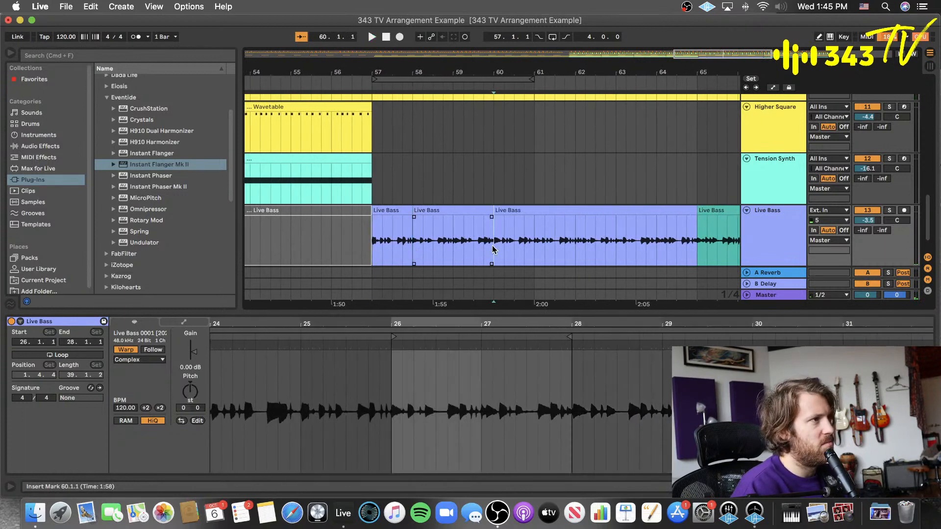
- Delete the one-bar Live Bass section at 57.1.1 and move the following two-bar section to start there
{"action": "left_click", "coordinate": [392, 212]}
{"action": "key", "text": "Delete"}
{"action": "left_click_drag", "start_coordinate": [433, 212], "coordinate": [401, 217]}
- Audition the moved Live Bass clip from 56.2.1, and loop its two bars from 57.1.1 to 59.1.1 for playback
{"action": "left_click", "coordinate": [342, 241]}
{"action": "key", "text": "space"}
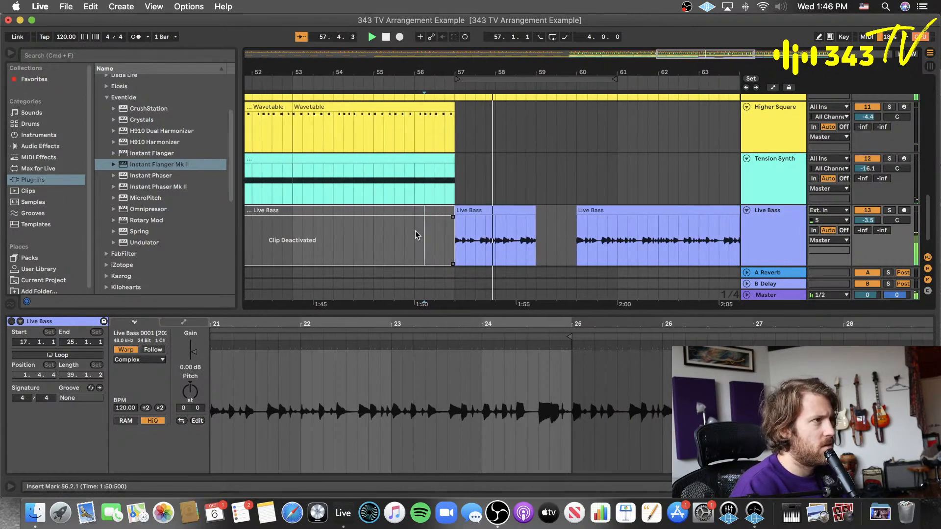
{"action": "left_click", "coordinate": [487, 212]}
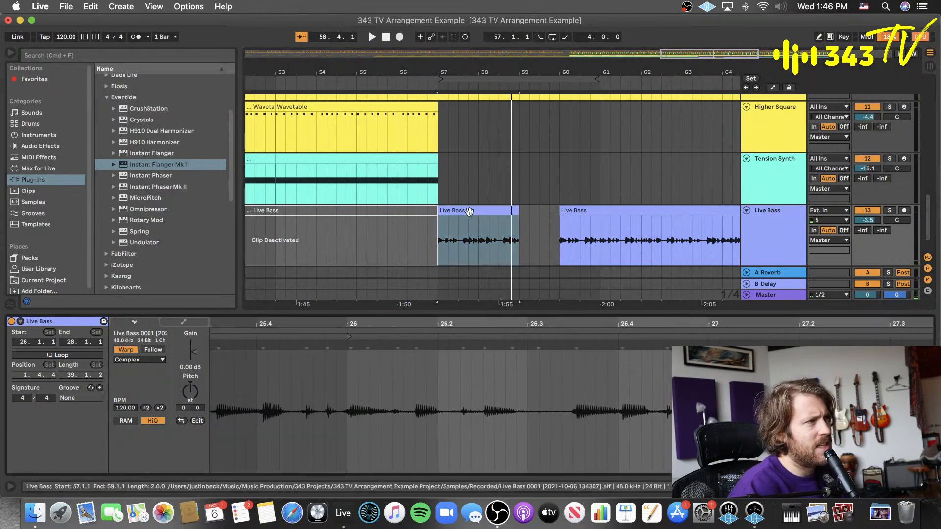
{"action": "key", "text": "super+l"}
{"action": "key", "text": "space"}
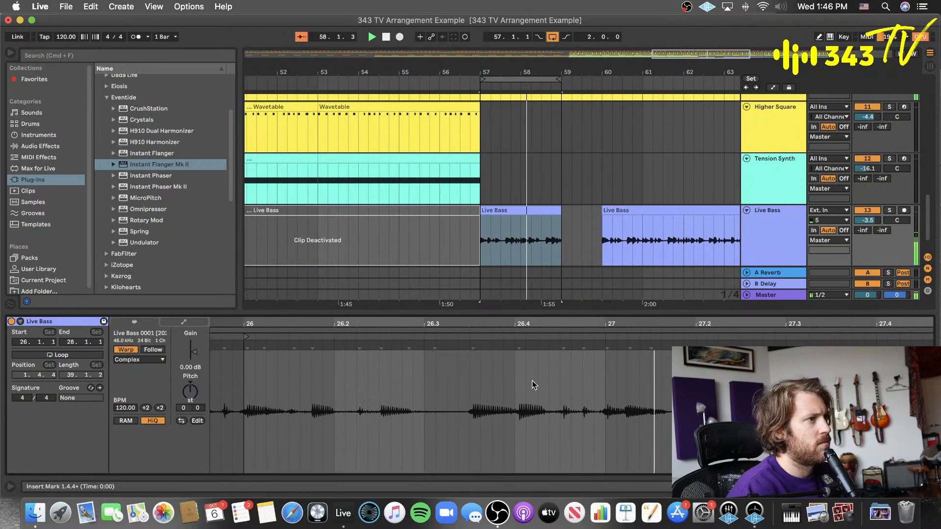
{"action": "key", "text": "space"}
- Add four warp markers to the notes around 27.1.1 in the two-bar Live Bass clip and shift their timing
{"action": "left_click", "coordinate": [509, 345]}
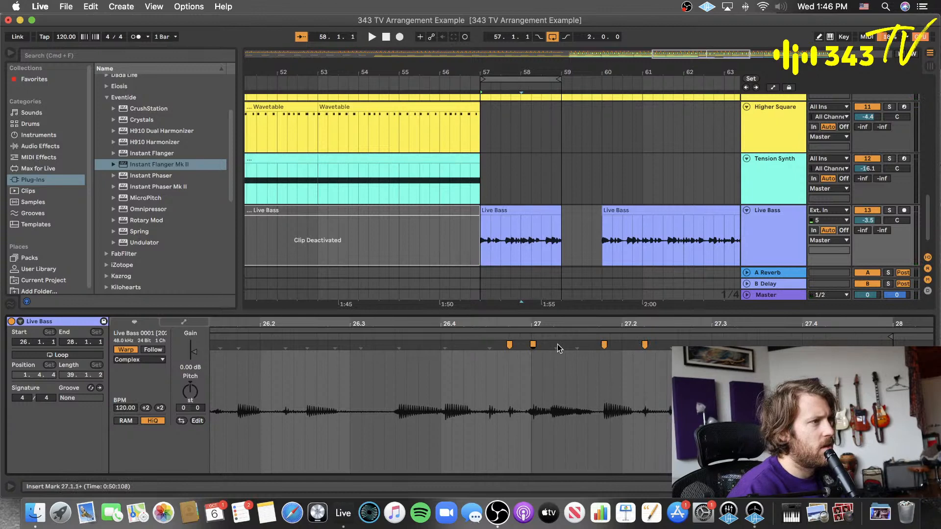
{"action": "key", "text": "space"}
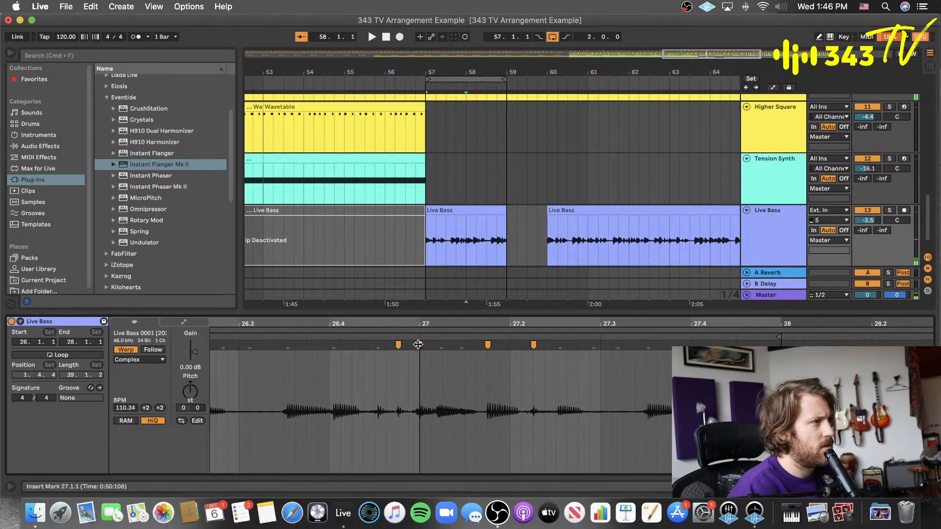
{"action": "left_click", "coordinate": [485, 343]}
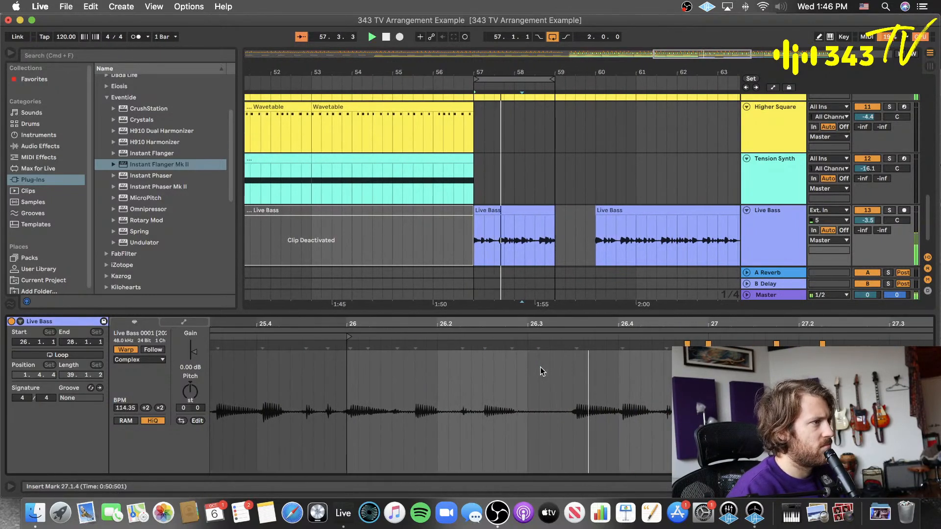
- Refine the timing of the looped Live Bass clip with additional warp markers between about 26.4.3 and 27.2.2, auditioning between changes
{"action": "key", "text": "space"}
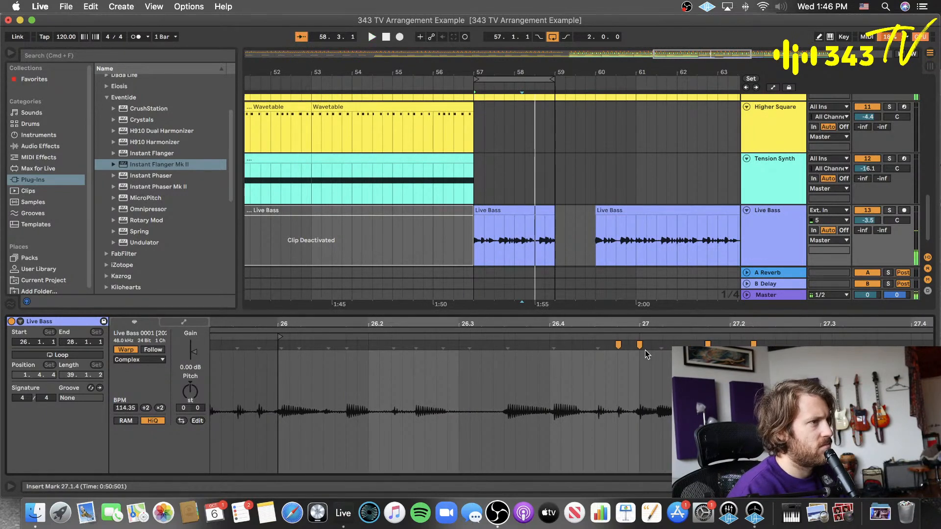
{"action": "key", "text": "space"}
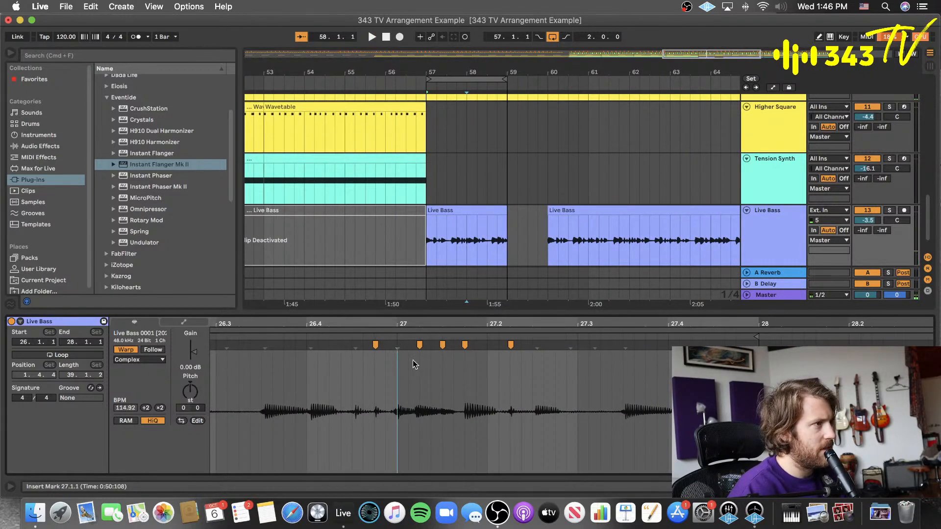
{"action": "key", "text": "space"}
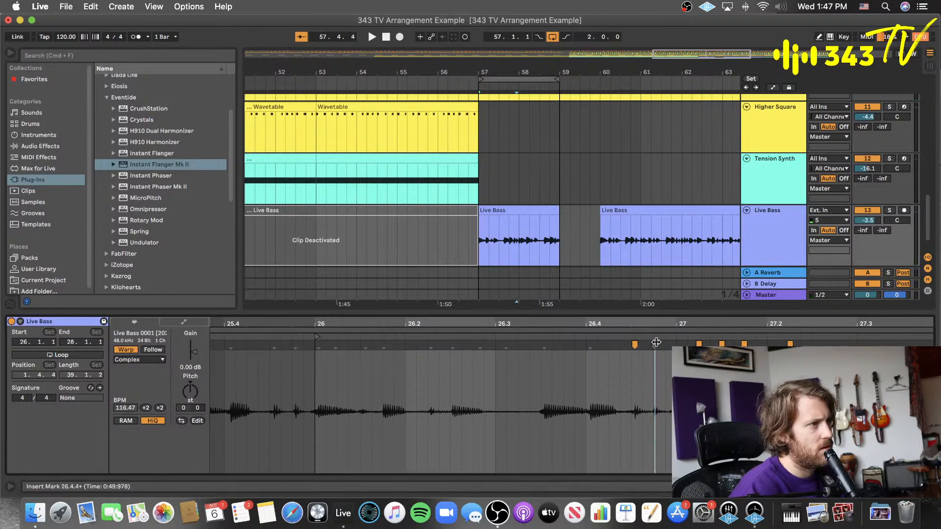
{"action": "key", "text": "space"}
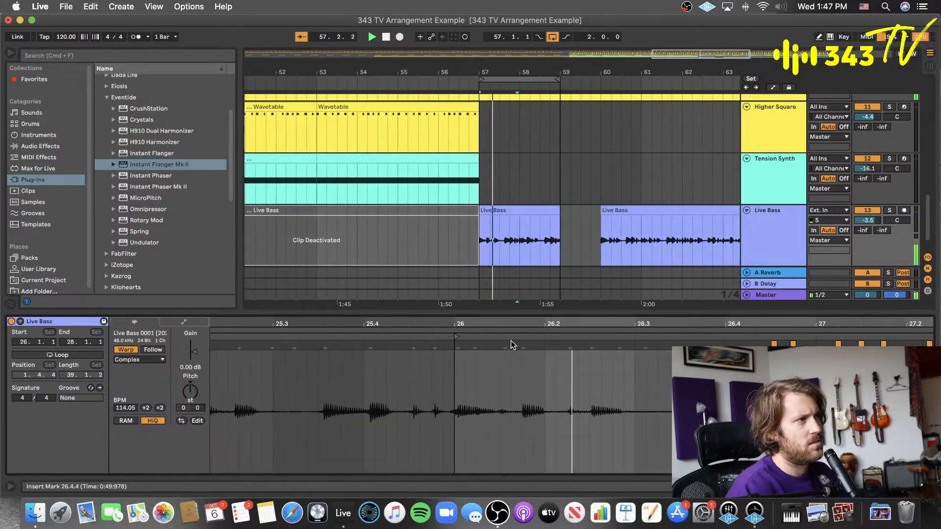
- Split the two-bar Live Bass clip at 58.1.1 and move its second bar to 59.1.1
{"action": "left_click", "coordinate": [498, 249]}
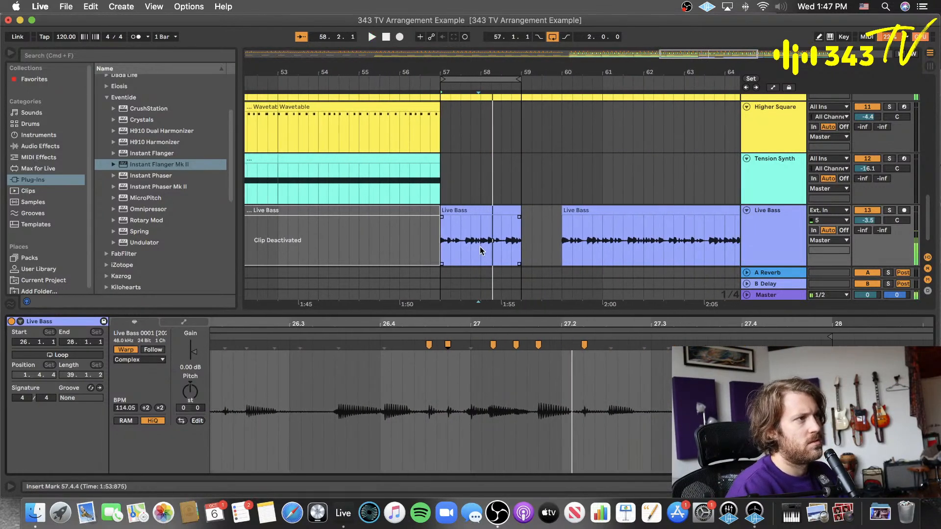
{"action": "left_click", "coordinate": [481, 250]}
{"action": "key", "text": "space"}
{"action": "key", "text": "super+e"}
{"action": "left_click_drag", "start_coordinate": [509, 210], "coordinate": [550, 209]}
- Duplicate the one-bar Live Bass clip at 57.1.1 into the gap at 58.1.1 and audition from 57.1.1
{"action": "left_click", "coordinate": [465, 210]}
{"action": "key", "text": "super+d"}
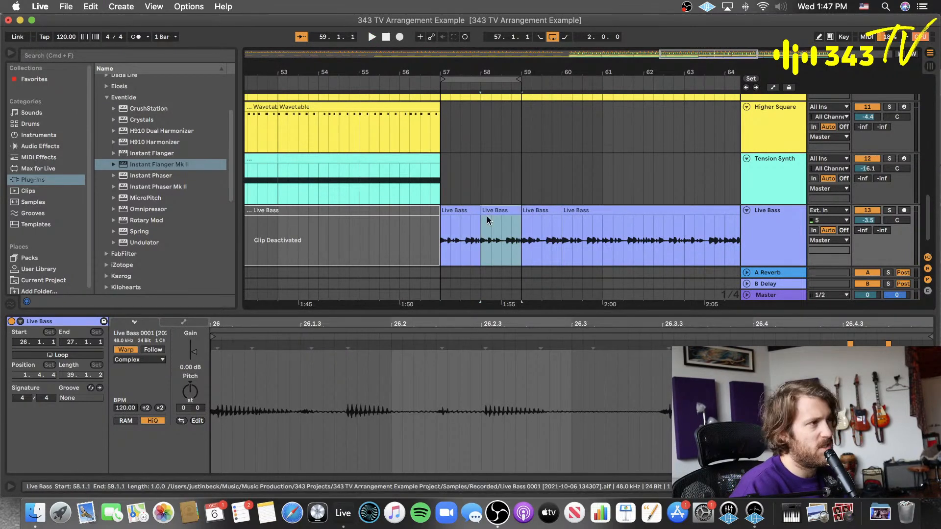
{"action": "left_click", "coordinate": [443, 240]}
{"action": "key", "text": "space"}
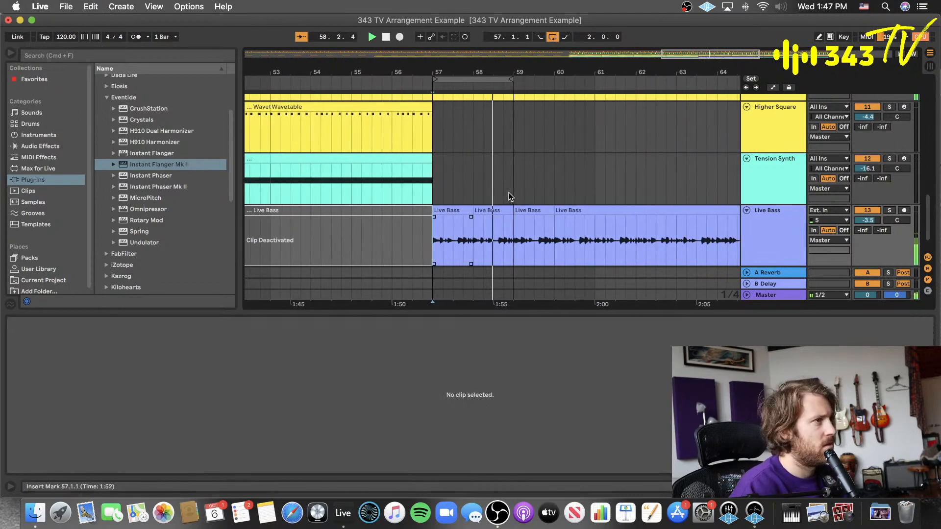
- Turn off arrangement looping and audition the Live Bass track from 60.1.1
{"action": "scroll", "coordinate": [576, 211], "scroll_direction": "right", "scroll_amount": 2}
{"action": "left_click", "coordinate": [575, 211]}
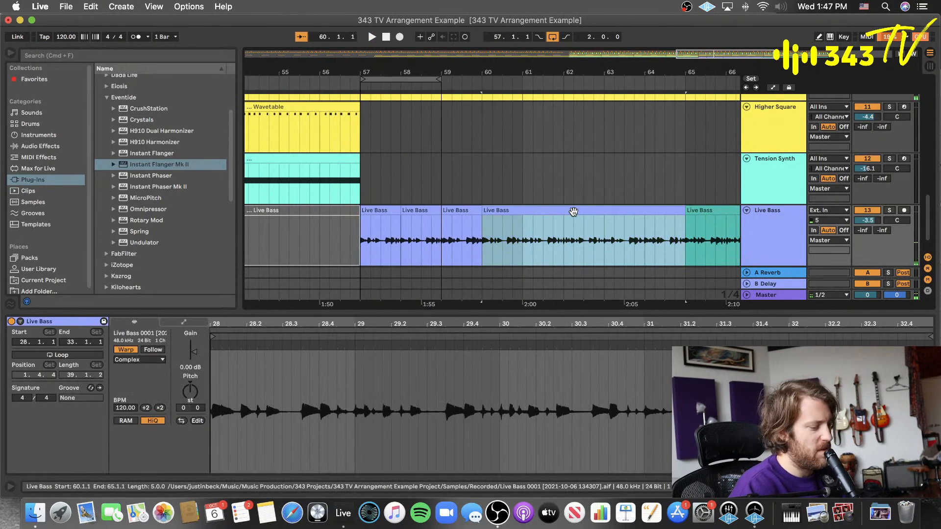
{"action": "key", "text": "minus"}
{"action": "key", "text": "minus"}
{"action": "left_click", "coordinate": [543, 226]}
{"action": "key", "text": "space"}
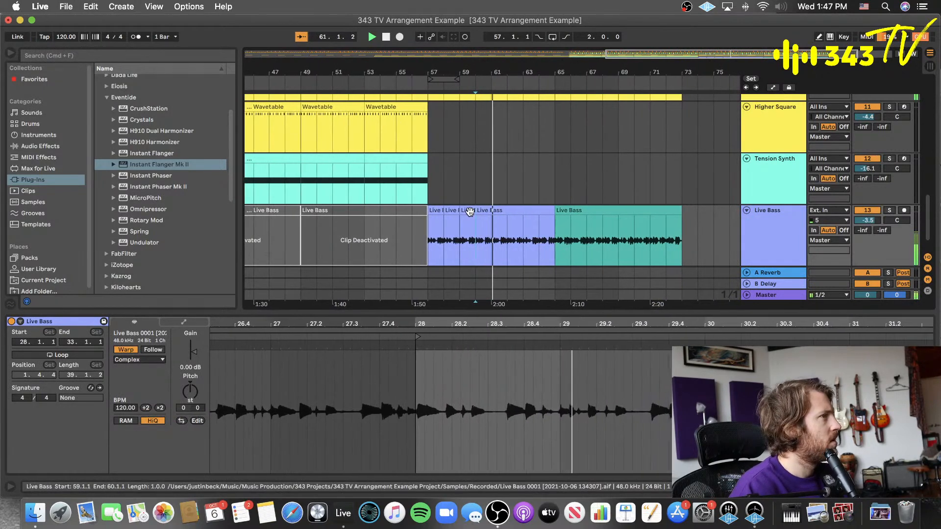
{"action": "left_click", "coordinate": [469, 211]}
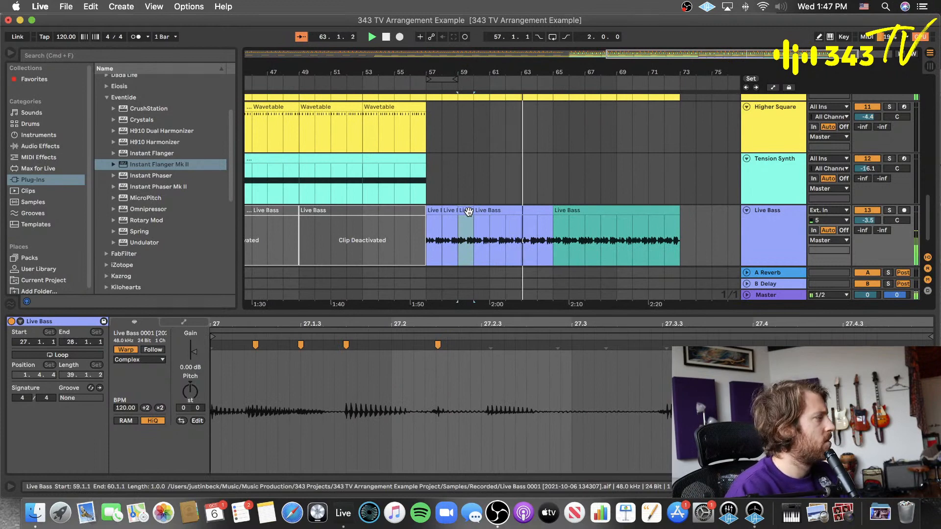
- Split the five-bar Live Bass clip at 63.1.1, delete its section from 60.1.1 to 63.1.1, and play from 63.1.1
{"action": "key", "text": "space"}
{"action": "left_click", "coordinate": [520, 252]}
{"action": "key", "text": "super+e"}
{"action": "left_click", "coordinate": [501, 210]}
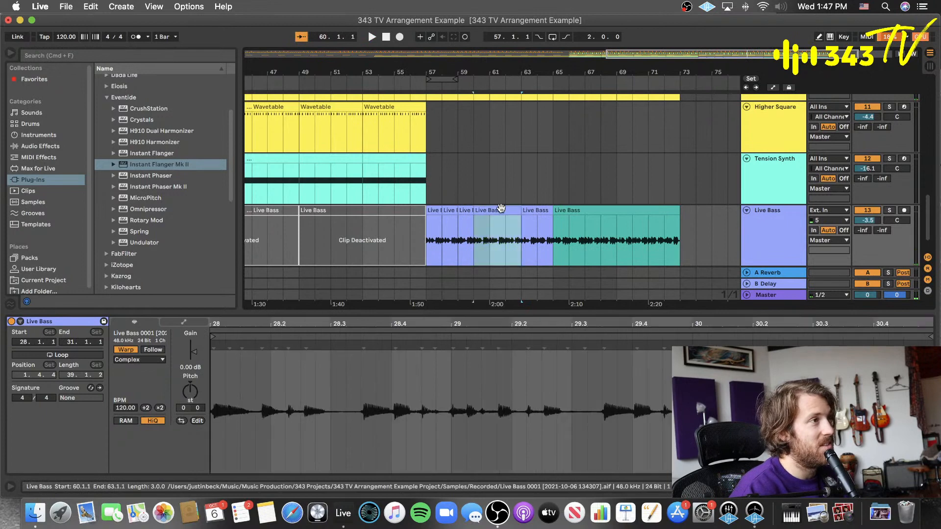
{"action": "key", "text": "Delete"}
{"action": "left_click", "coordinate": [522, 248]}
{"action": "key", "text": "space"}
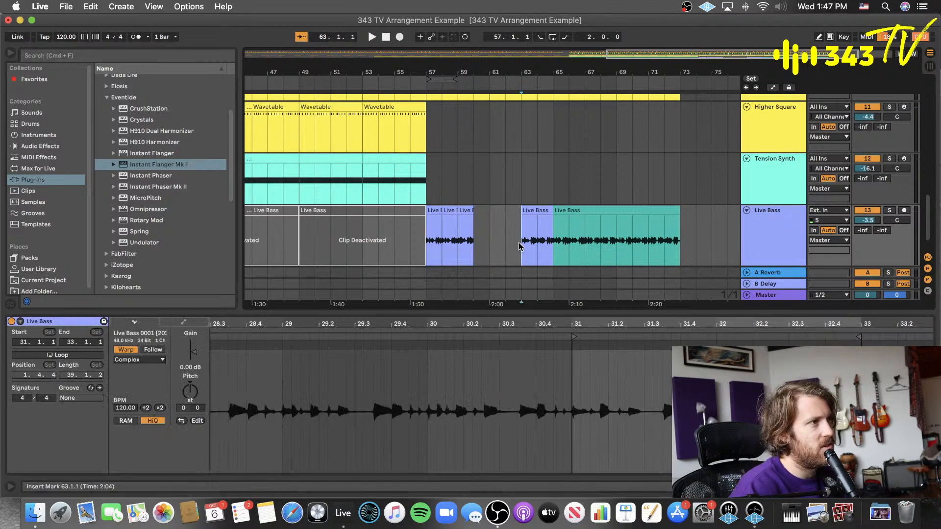
- Duplicate the one-bar Live Bass clip at 59.1.1 three times up to bar 63, and audition the result from 57.1.1
{"action": "left_click", "coordinate": [435, 208]}
{"action": "key", "text": "super+d"}
{"action": "key", "text": "super+d"}
{"action": "key", "text": "super+d"}
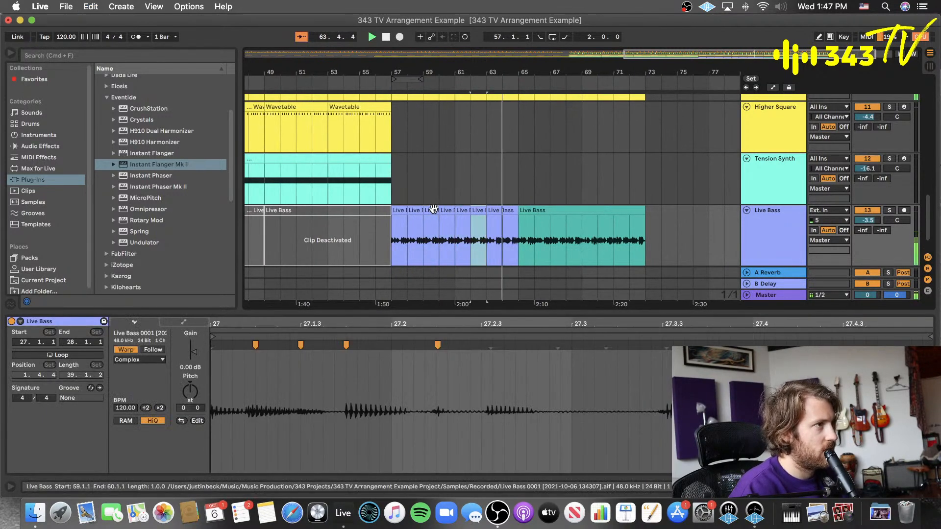
{"action": "left_click", "coordinate": [392, 190]}
{"action": "key", "text": "space"}
{"action": "key", "text": "space"}
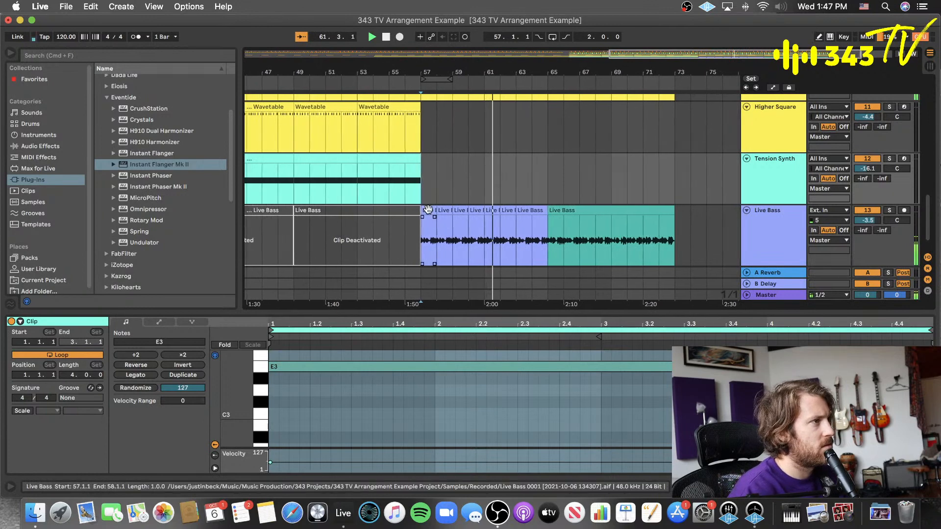
- Duplicate the one-bar Live Bass clip at 57.1.1 repeatedly until its copies fill the track up to bar 63
{"action": "left_click", "coordinate": [428, 210]}
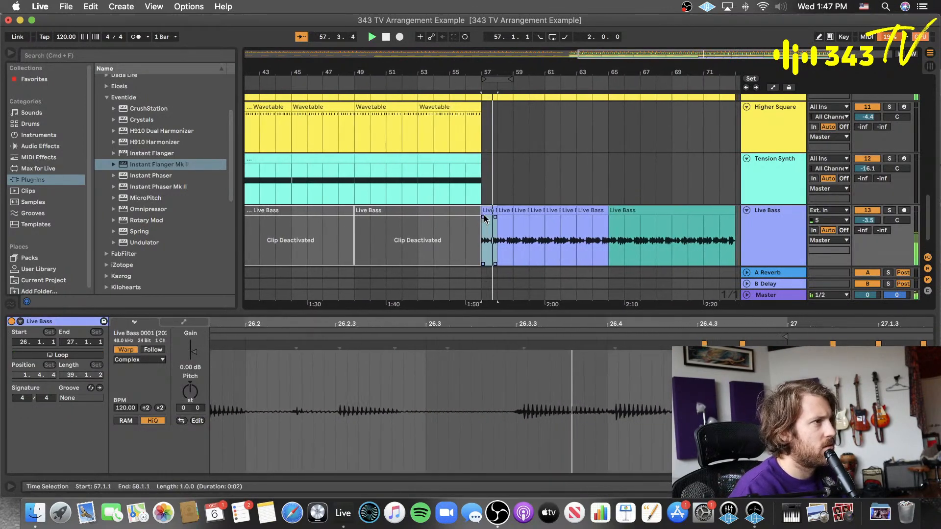
{"action": "key", "text": "super+d"}
{"action": "key", "text": "super+d"}
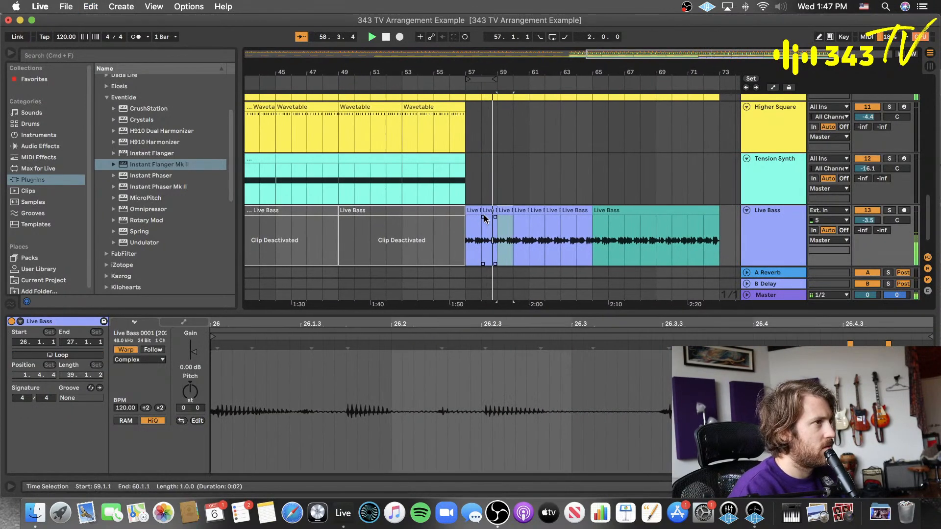
{"action": "key", "text": "super+d"}
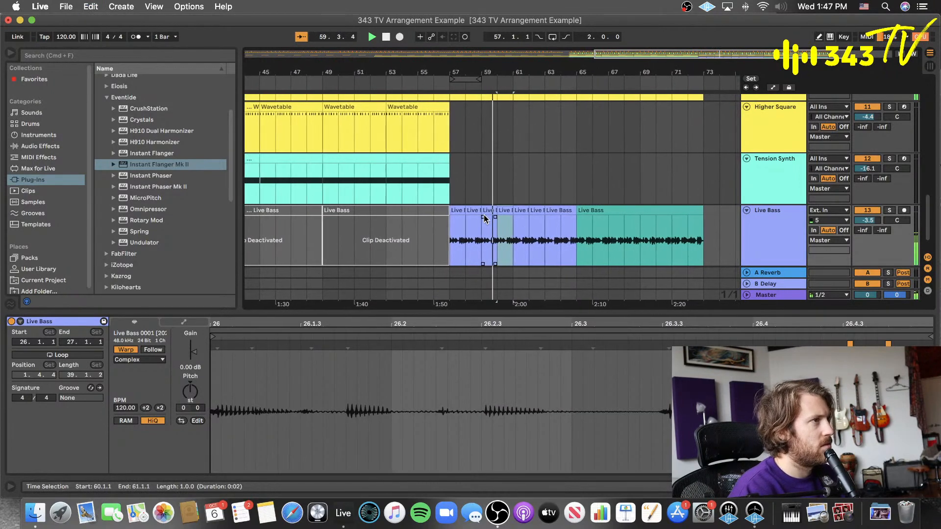
{"action": "key", "text": "super+d"}
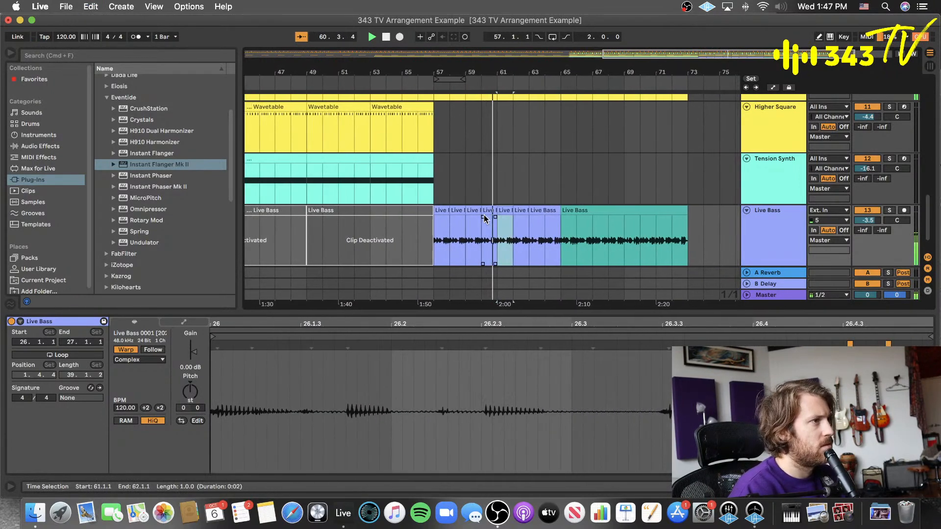
- Open the two-bar Live Bass clip at 63.1.1 in the clip editor and examine its waveform during playback
{"action": "left_click", "coordinate": [521, 212]}
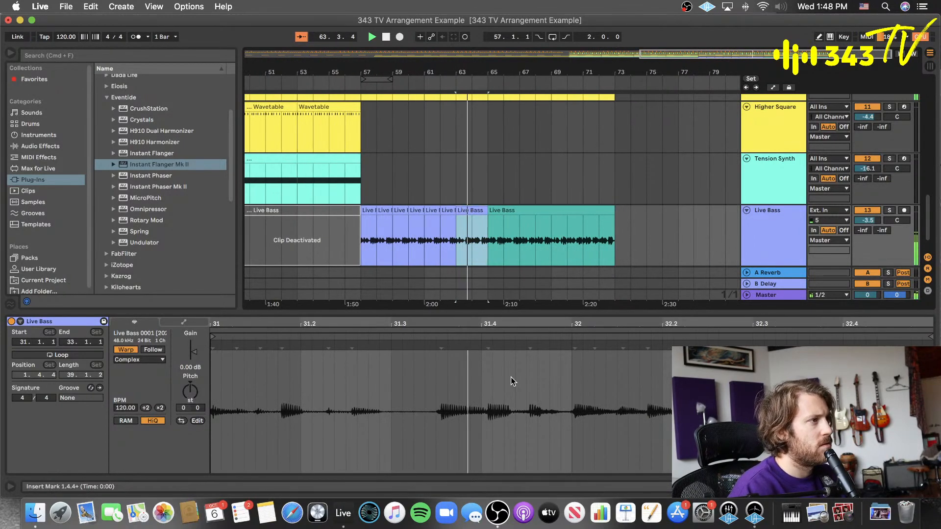
{"action": "scroll", "coordinate": [518, 376], "scroll_direction": "left", "scroll_amount": 5}
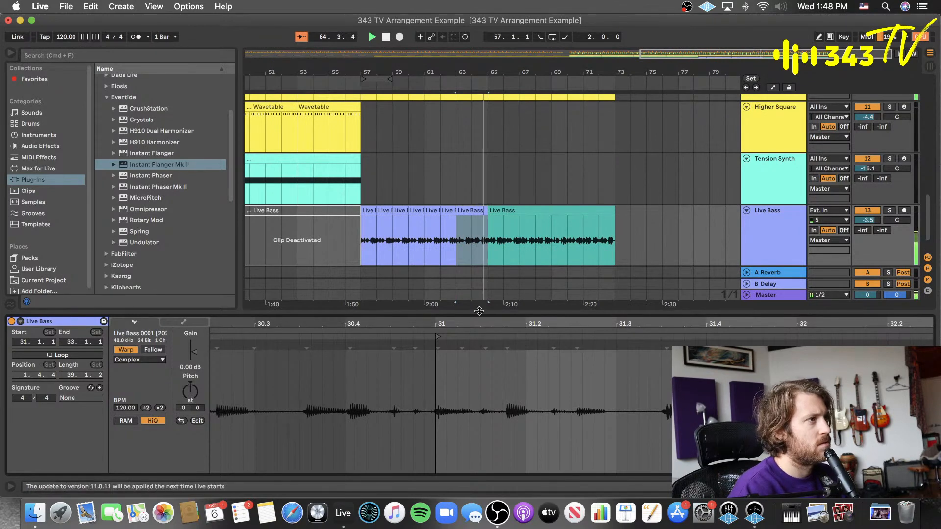
{"action": "key", "text": "space"}
- Copy the one-bar Live Bass clip at 62.1.1 to 63.1.1, and have the remaining clip before bar 65 start at 63.4.1
{"action": "left_click", "coordinate": [453, 242]}
{"action": "key", "text": "plus"}
{"action": "key", "text": "plus"}
{"action": "key", "text": "plus"}
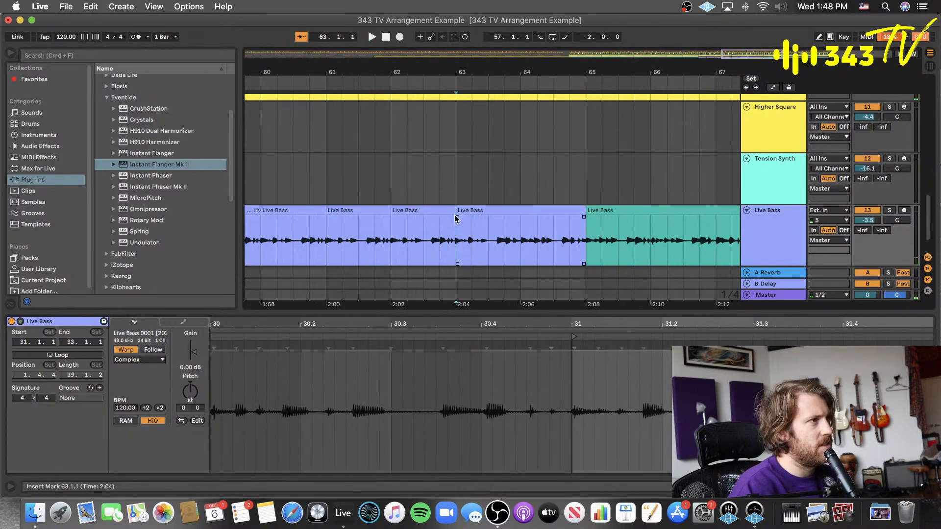
{"action": "left_click", "coordinate": [416, 211]}
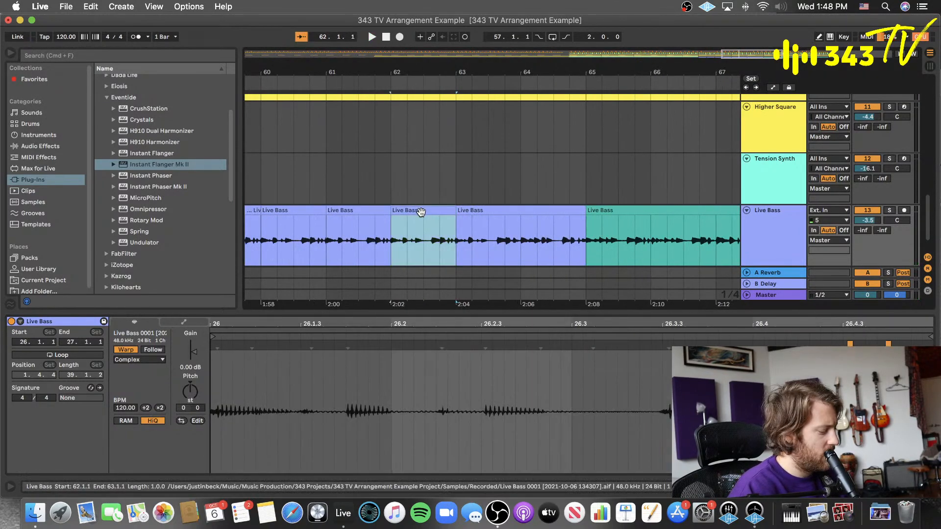
{"action": "left_click_drag", "start_coordinate": [421, 211], "coordinate": [512, 214]}
- Audition the edited Live Bass clips from 62.1.1 and open the clip at 63.4.1 in the clip editor
{"action": "left_click", "coordinate": [393, 245]}
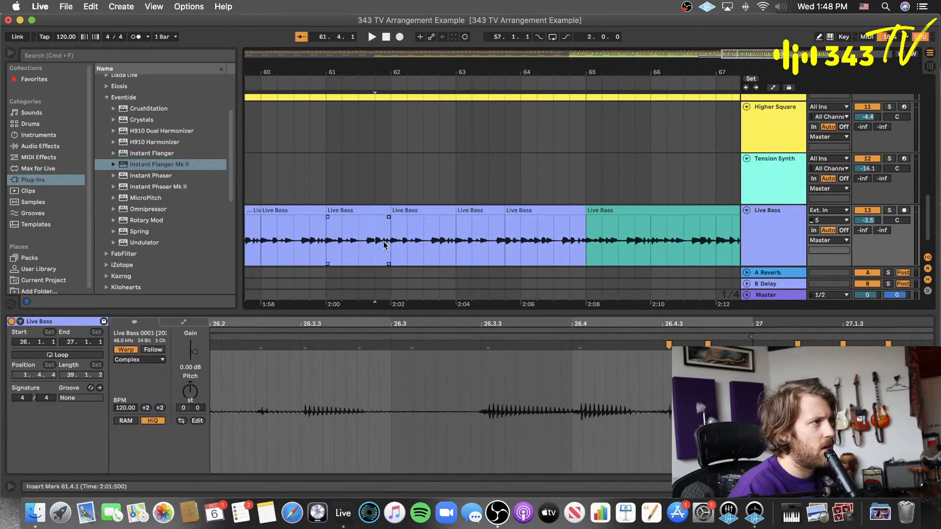
{"action": "key", "text": "space"}
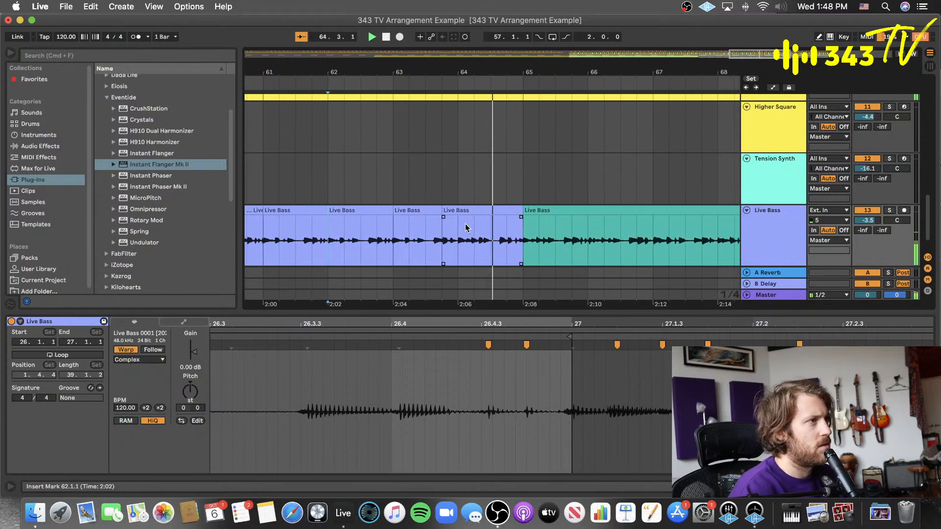
{"action": "key", "text": "space"}
{"action": "left_click", "coordinate": [454, 217]}
{"action": "left_click", "coordinate": [561, 384]}
{"action": "key", "text": "minus"}
{"action": "key", "text": "minus"}
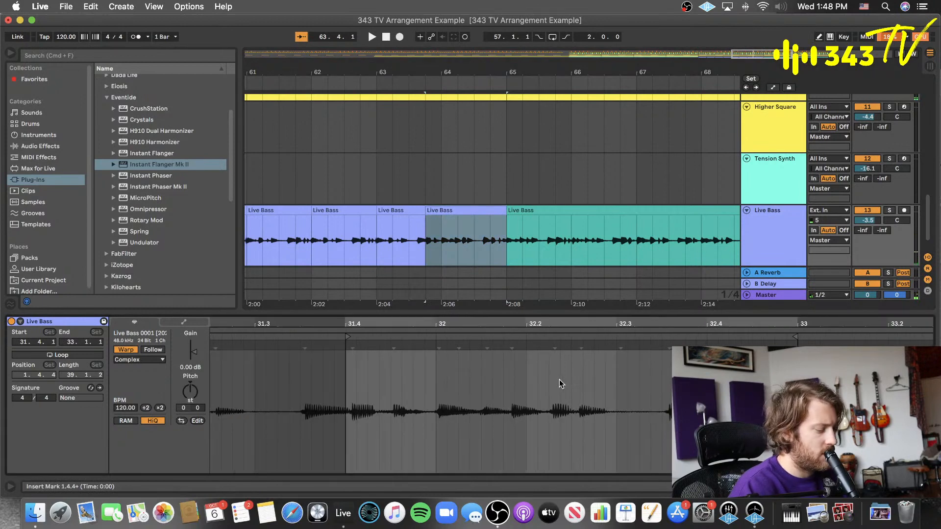
- Audition the clip transition from 63.1.1 and examine the waveform around 31.4 in the clip starting at 63.4.1
{"action": "left_click", "coordinate": [374, 246]}
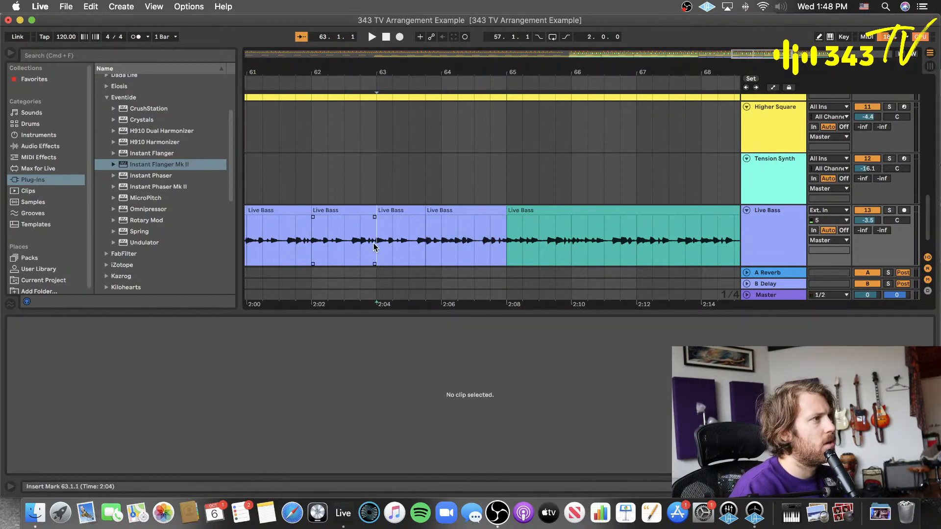
{"action": "key", "text": "space"}
{"action": "left_click", "coordinate": [560, 211]}
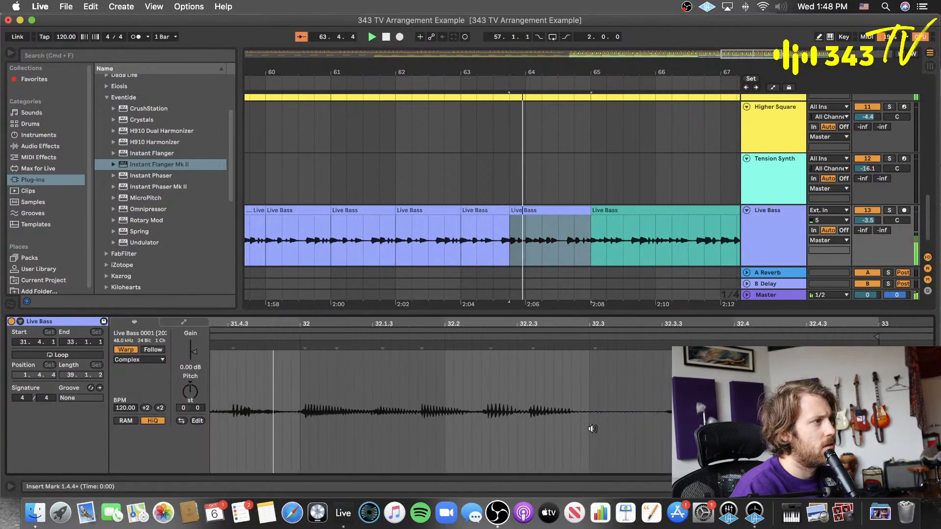
{"action": "left_click", "coordinate": [588, 429]}
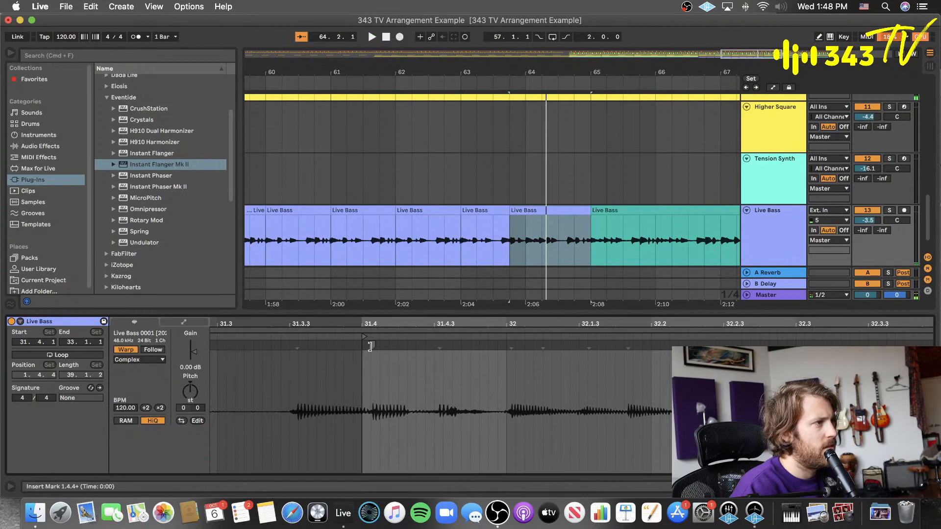
- Add warp markers near 31.4.3 and 32.3.3 in the clip at 63.4.1, pull its downbeat note onto 32, and audition from bar 63
{"action": "left_click", "coordinate": [439, 345]}
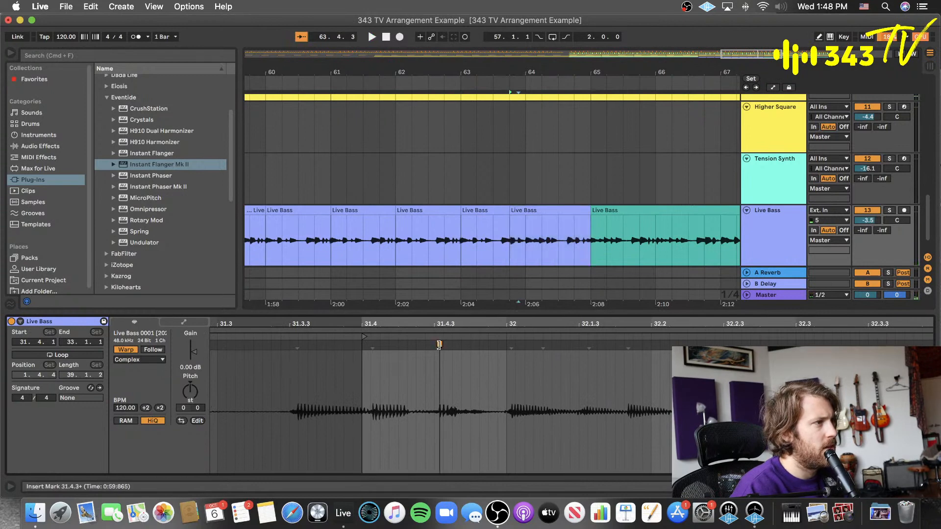
{"action": "right_click", "coordinate": [880, 344]}
{"action": "left_click", "coordinate": [593, 387]}
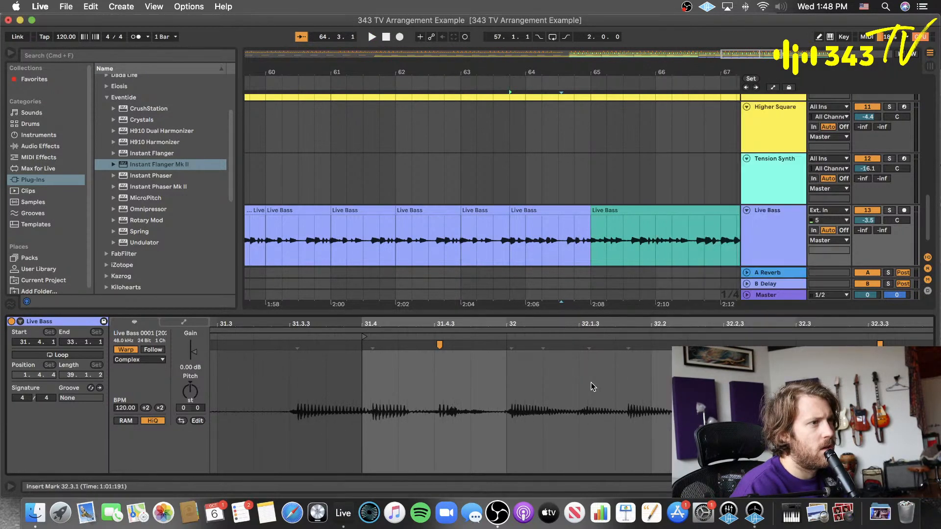
{"action": "left_click_drag", "start_coordinate": [510, 345], "coordinate": [504, 346]}
{"action": "left_click", "coordinate": [468, 240]}
{"action": "key", "text": "space"}
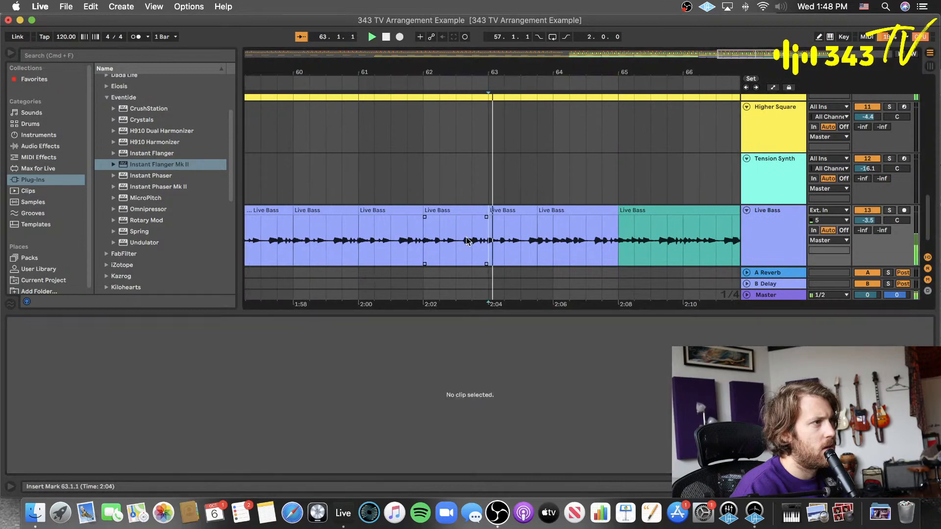
- Pin the notes around 32.2 with warp markers, pull the second one earlier onto 32.2.2, and play the result
{"action": "left_click", "coordinate": [531, 211]}
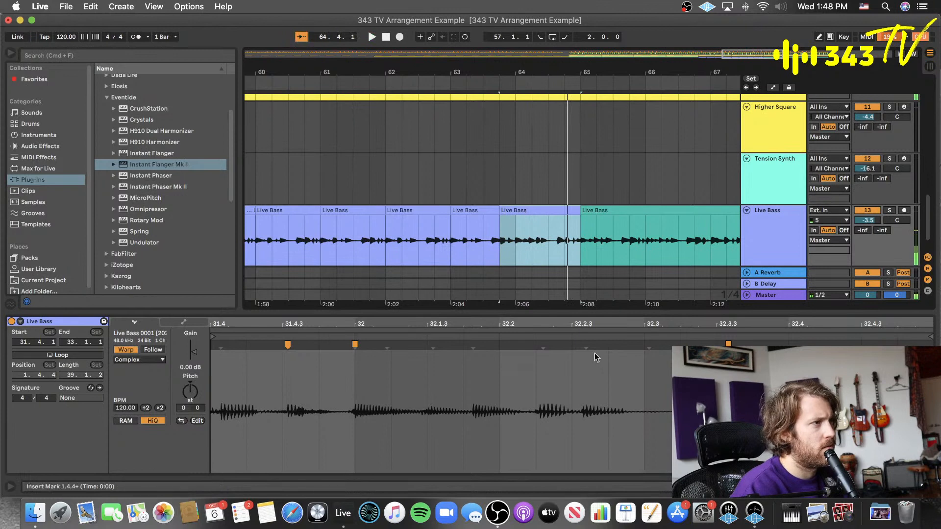
{"action": "double_click", "coordinate": [543, 346]}
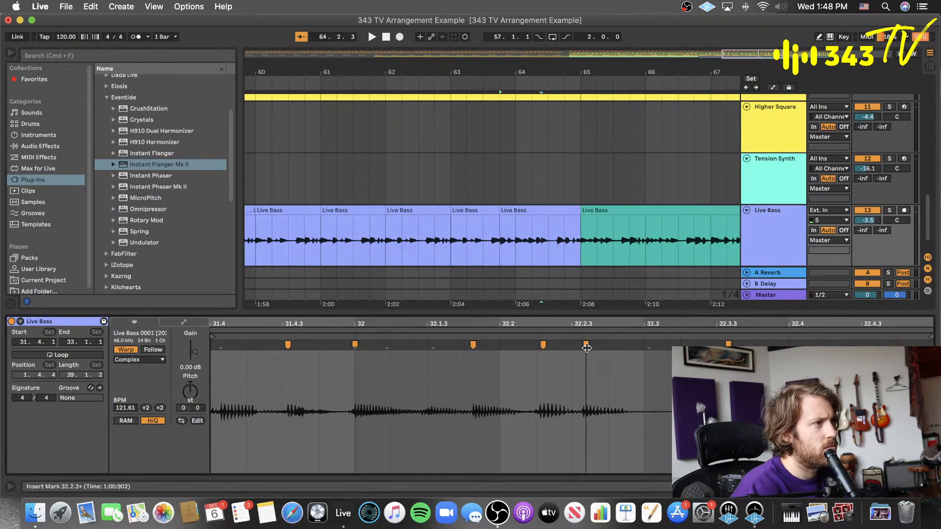
{"action": "left_click_drag", "start_coordinate": [543, 346], "coordinate": [535, 347]}
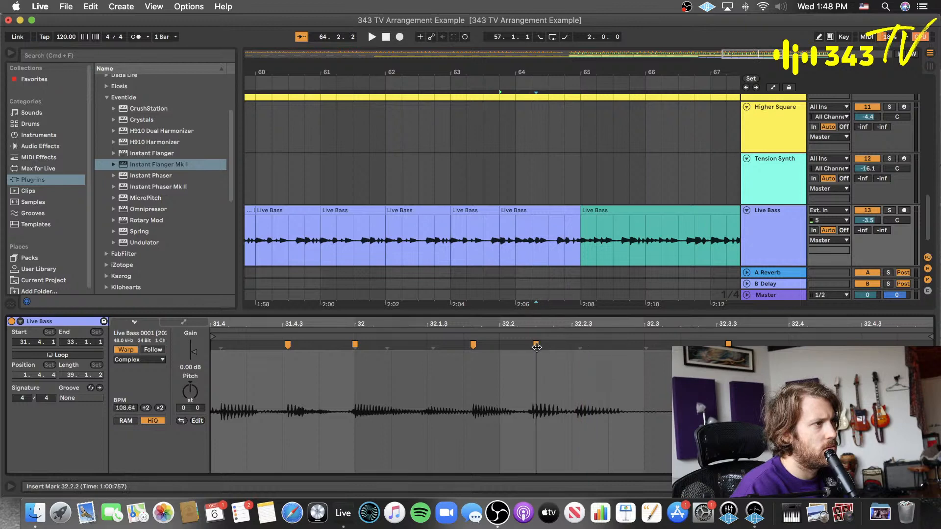
{"action": "key", "text": "space"}
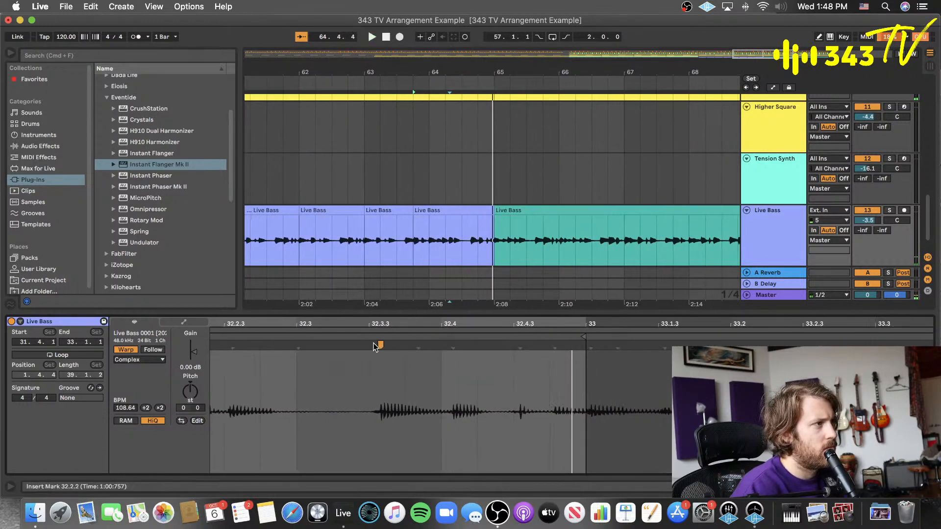
- Add a warp marker at 32.3 and try moving the following note's marker earlier onto 32.3.3, checking it in playback
{"action": "double_click", "coordinate": [296, 343]}
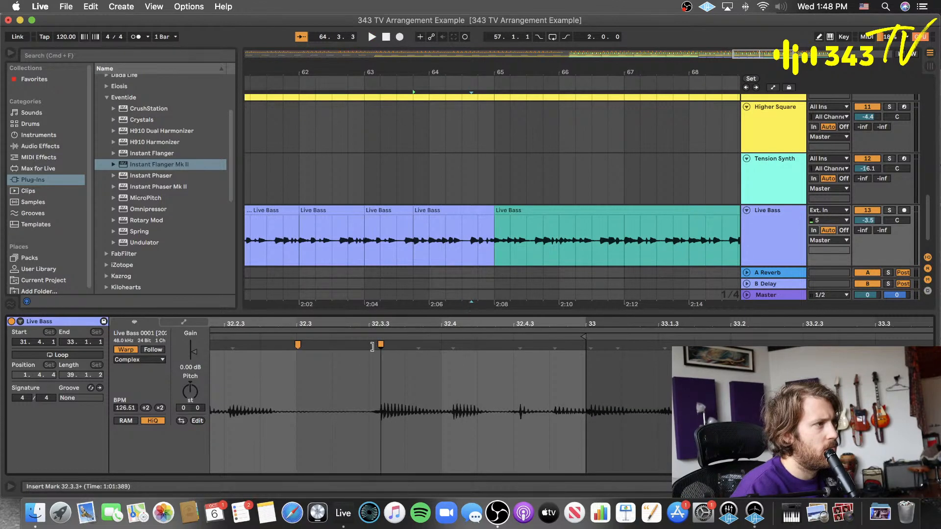
{"action": "left_click_drag", "start_coordinate": [381, 345], "coordinate": [372, 347]}
{"action": "key", "text": "space"}
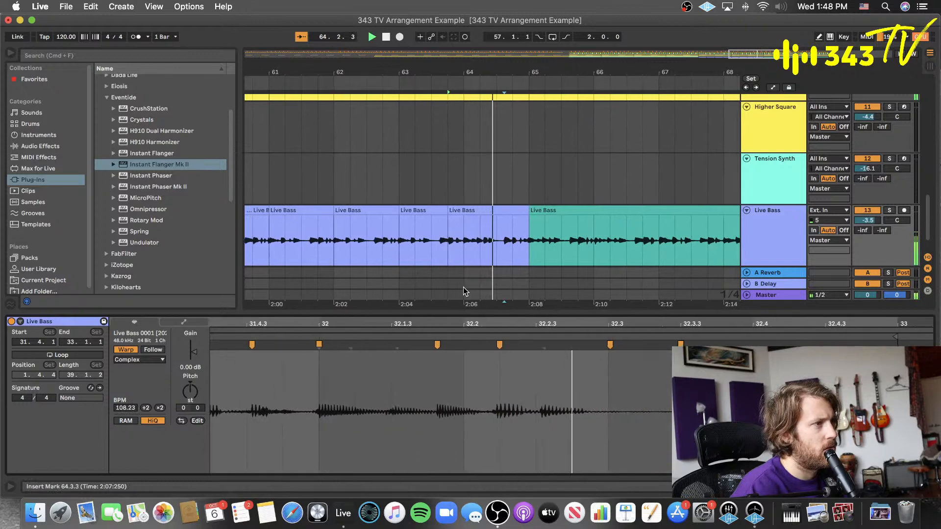
{"action": "key", "text": "space"}
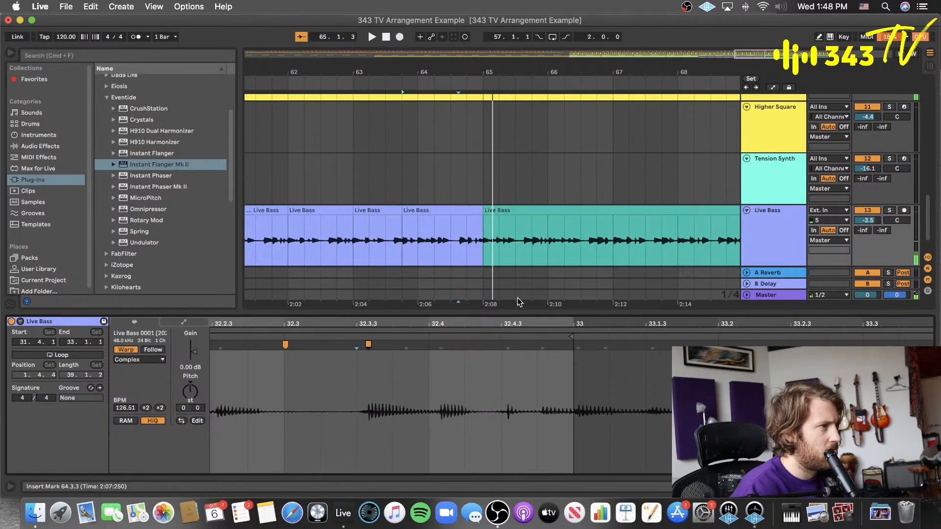
- Audition the warped Live Bass clip from 63.4.1 into bar 65 and check the note timing around 32.2.2
{"action": "left_click", "coordinate": [436, 245]}
{"action": "key", "text": "space"}
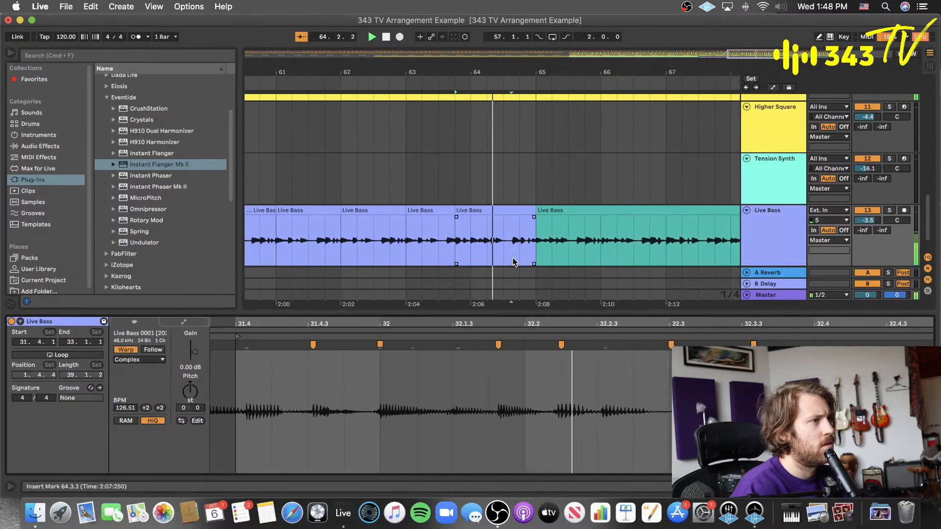
{"action": "key", "text": "space"}
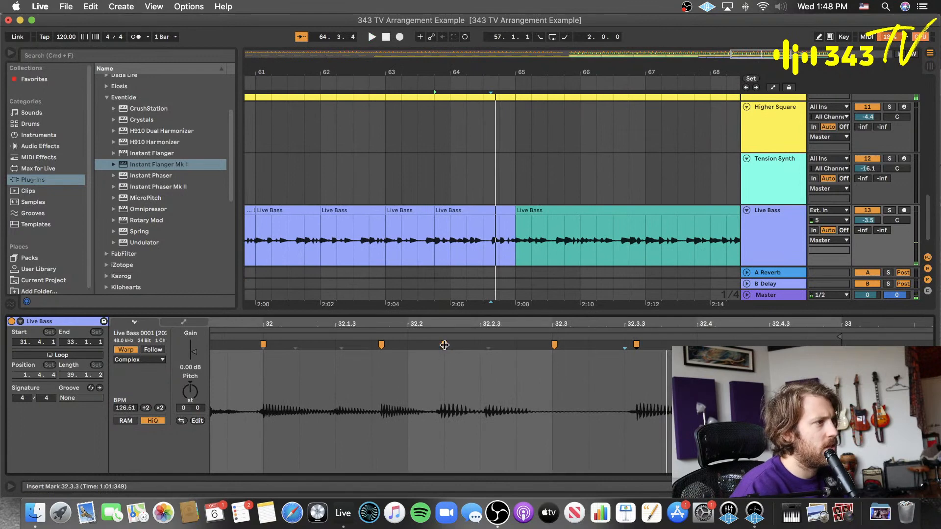
{"action": "key", "text": "space"}
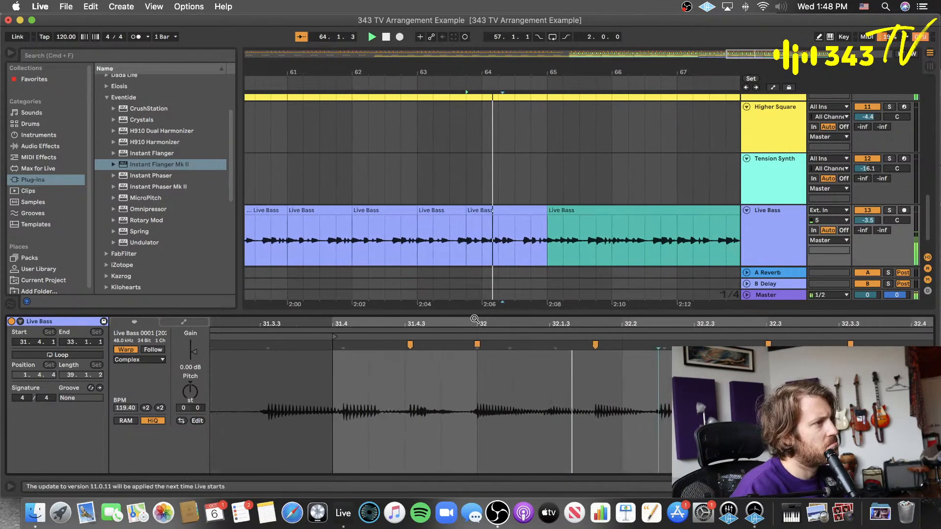
{"action": "key", "text": "space"}
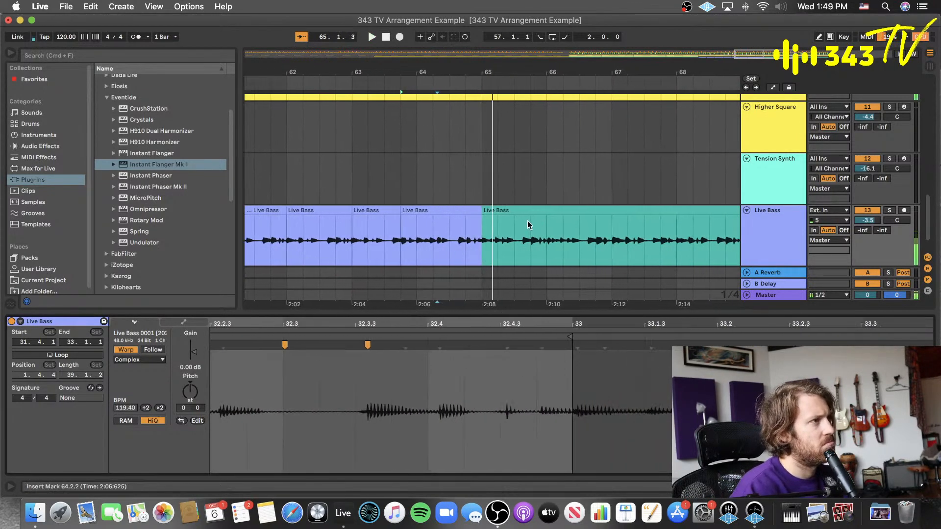
- Replace the unedited Live Bass clip from bar 65 to 73 with a duplicate of the edited clips from bars 57 to 65
{"action": "key", "text": "minus"}
{"action": "key", "text": "minus"}
{"action": "key", "text": "minus"}
{"action": "key", "text": "minus"}
{"action": "left_click", "coordinate": [530, 209]}
{"action": "key", "text": "minus"}
{"action": "key", "text": "minus"}
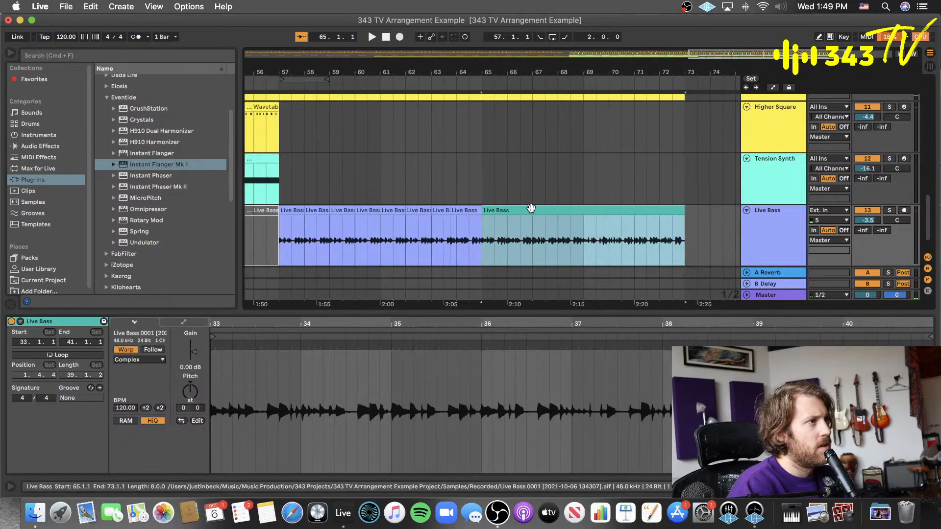
{"action": "key", "text": "Delete"}
{"action": "left_click_drag", "start_coordinate": [483, 236], "coordinate": [284, 237]}
{"action": "key", "text": "super+d"}
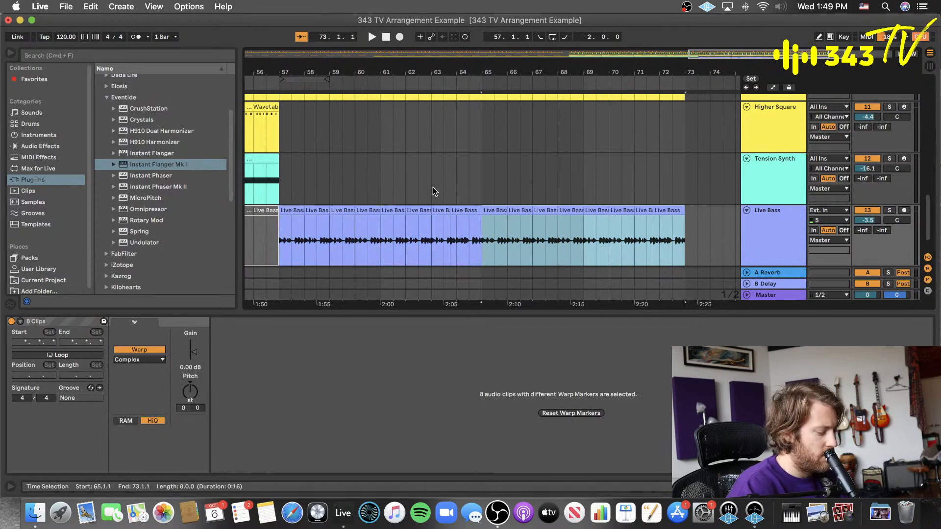
- Play the arrangement from bar 41 with the full song structure in view
{"action": "key", "text": "minus"}
{"action": "key", "text": "minus"}
{"action": "key", "text": "minus"}
{"action": "left_click", "coordinate": [486, 185]}
{"action": "key", "text": "space"}
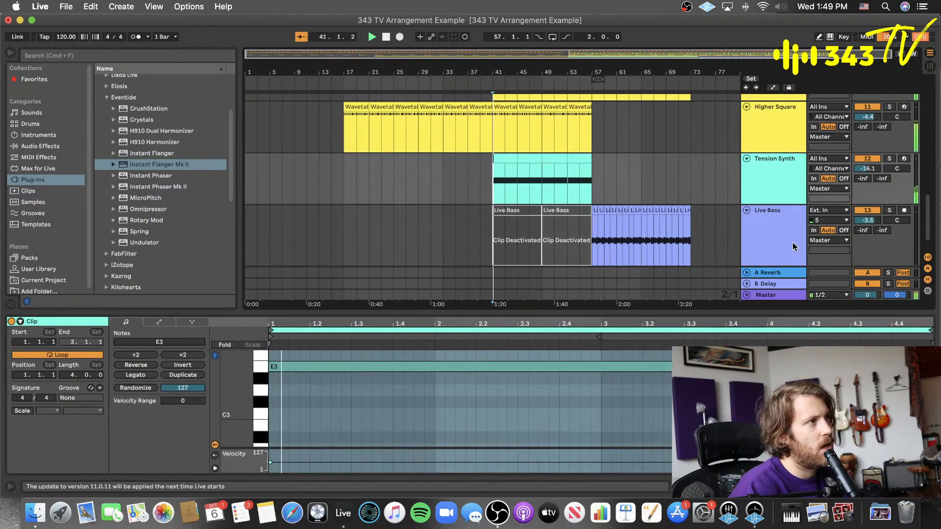
- Add an audio track below Live Bass and rename the Live Bass track to Live Bass riff
{"action": "key", "text": "super+t"}
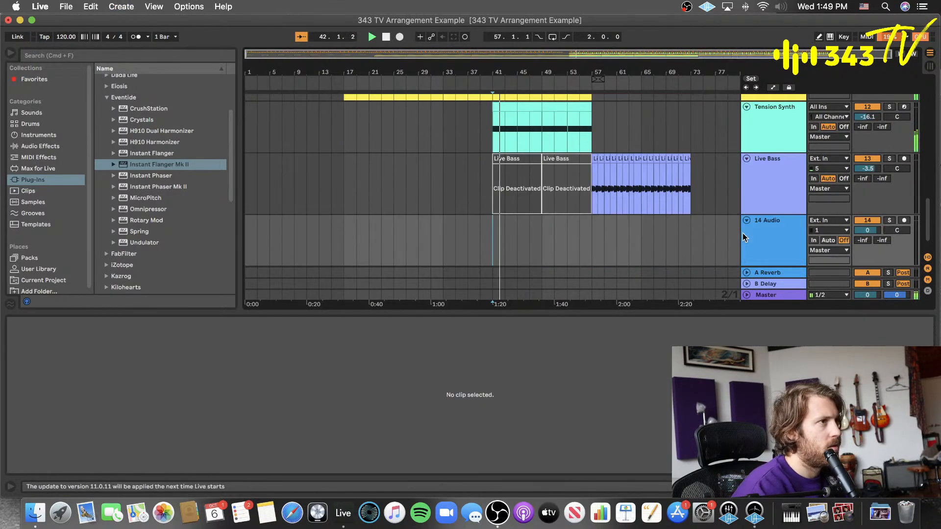
{"action": "key", "text": "Right"}
{"action": "type", "text": "riff"}
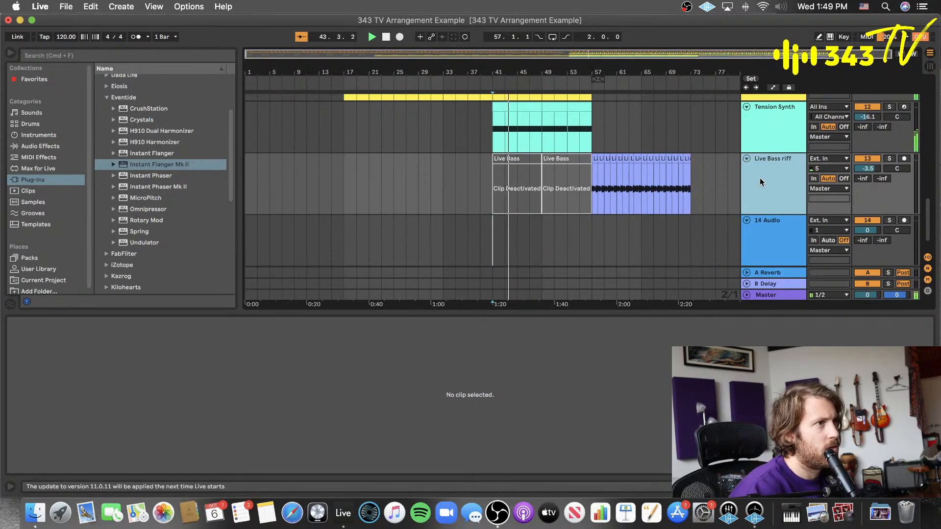
- Set the new audio track's monitoring to Auto and its external input to channel 5
{"action": "left_click", "coordinate": [755, 236]}
{"action": "left_click", "coordinate": [829, 240]}
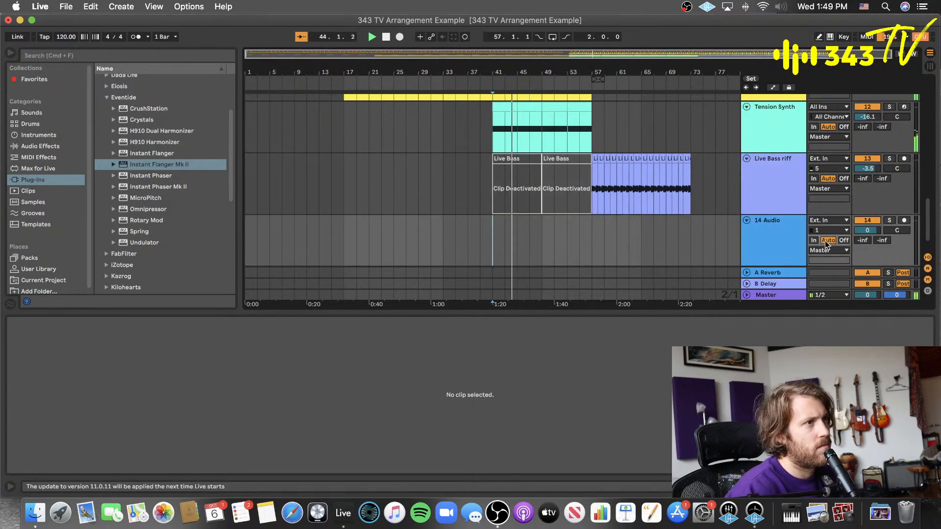
{"action": "left_click", "coordinate": [842, 230]}
{"action": "left_click", "coordinate": [836, 336]}
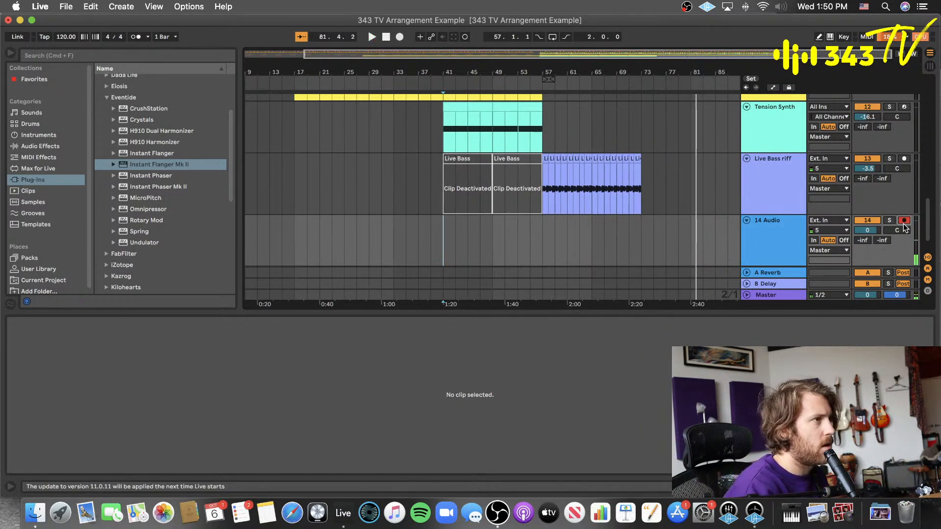
- Play the arrangement from bar 53, arm the new audio track for recording, and restart playback
{"action": "left_click", "coordinate": [904, 221]}
{"action": "key", "text": "space"}
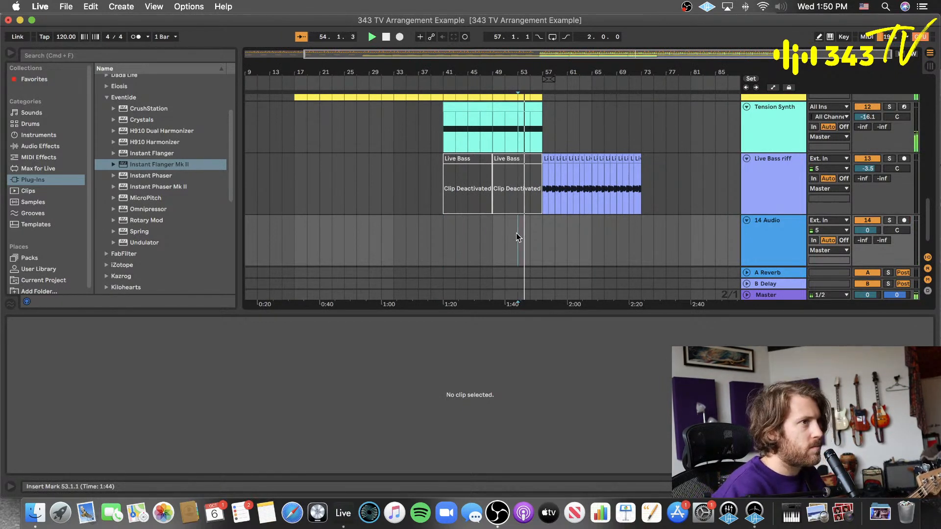
{"action": "left_click", "coordinate": [904, 221]}
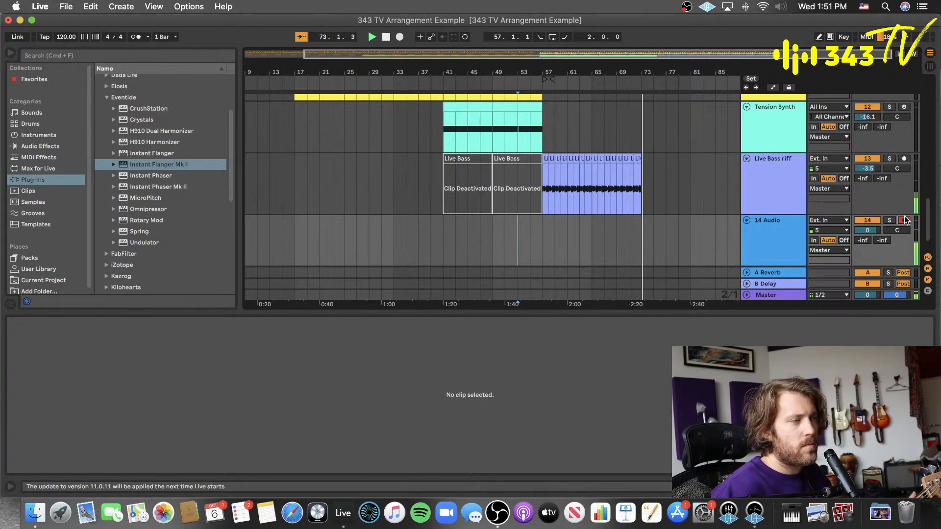
{"action": "key", "text": "space"}
{"action": "key", "text": "space"}
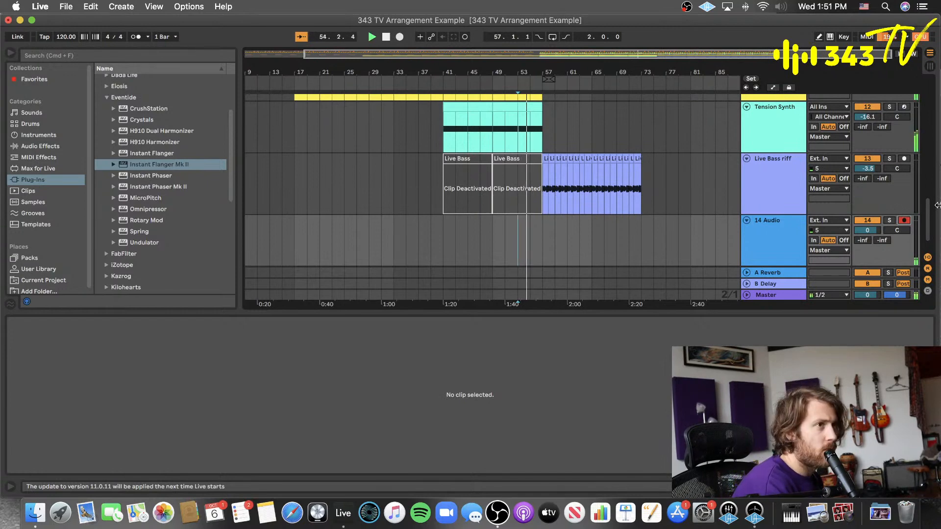
- Hide the detail view, review the tracks during playback, and raise the Driving Saw track volume to 0.1 dB
{"action": "scroll", "coordinate": [623, 294], "scroll_direction": "down", "scroll_amount": 1}
{"action": "key", "text": "super+alt+l"}
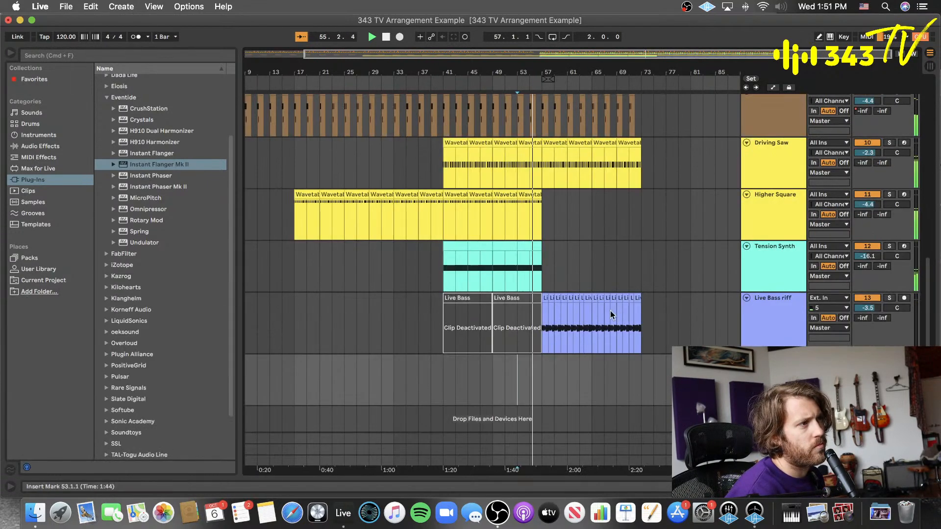
{"action": "scroll", "coordinate": [608, 294], "scroll_direction": "up", "scroll_amount": 10}
{"action": "scroll", "coordinate": [607, 252], "scroll_direction": "down", "scroll_amount": 8}
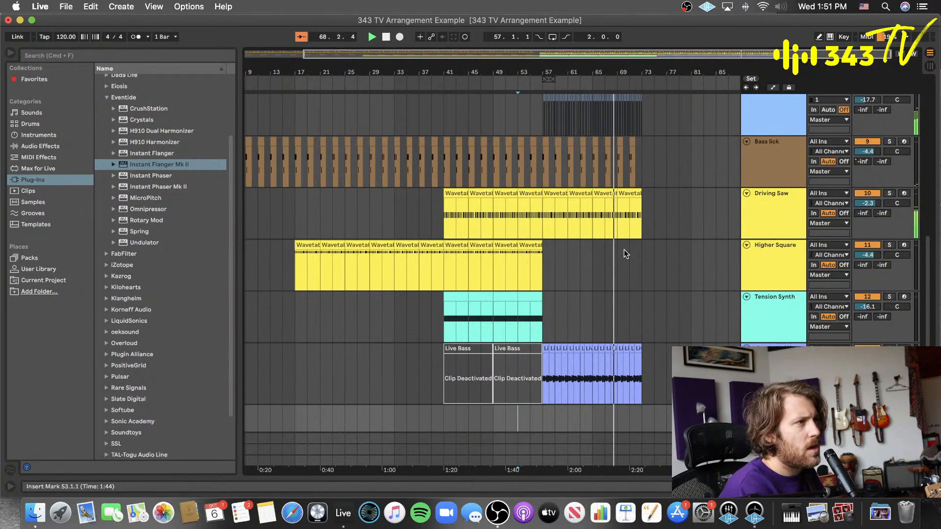
{"action": "left_click_drag", "start_coordinate": [865, 203], "coordinate": [866, 191]}
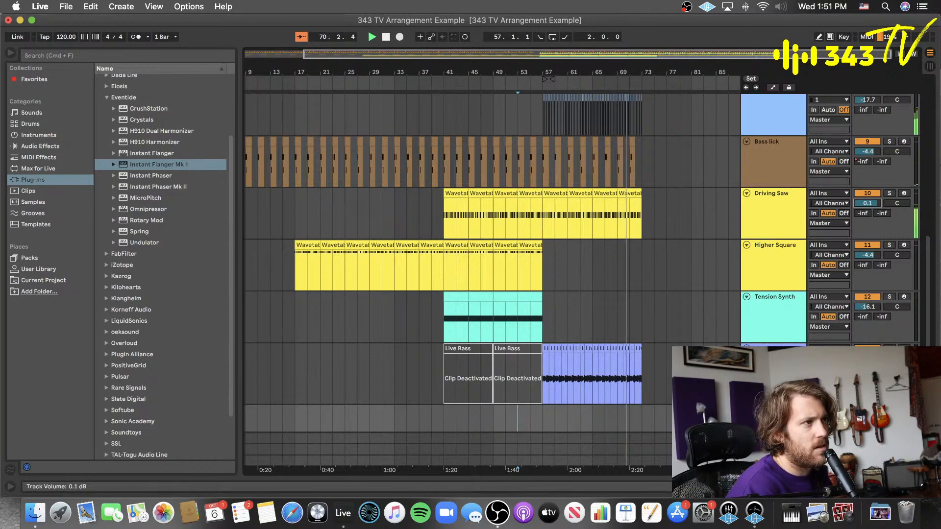
- Play the arrangement from bar 49 and again from bar 33 with the empty audio track selected
{"action": "scroll", "coordinate": [595, 245], "scroll_direction": "down", "scroll_amount": 2}
{"action": "left_click", "coordinate": [495, 385]}
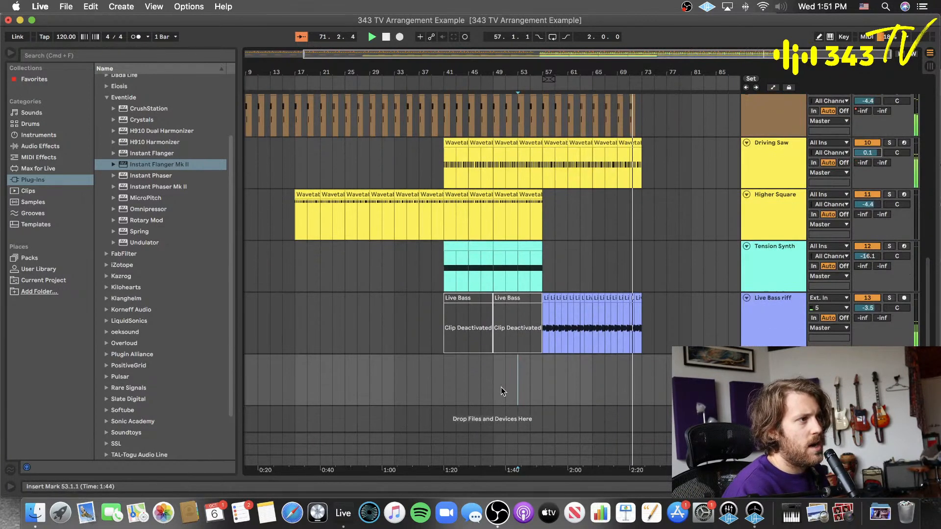
{"action": "key", "text": "space"}
{"action": "key", "text": "space"}
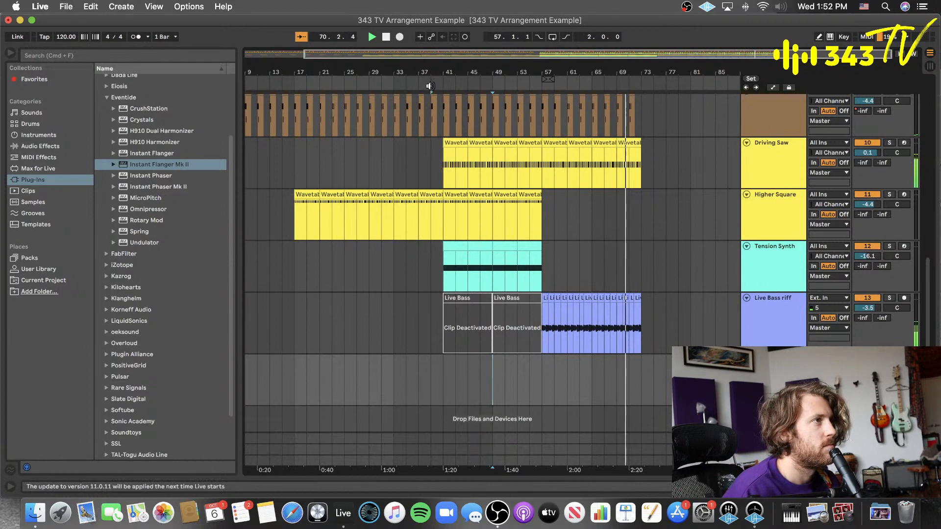
{"action": "key", "text": "space"}
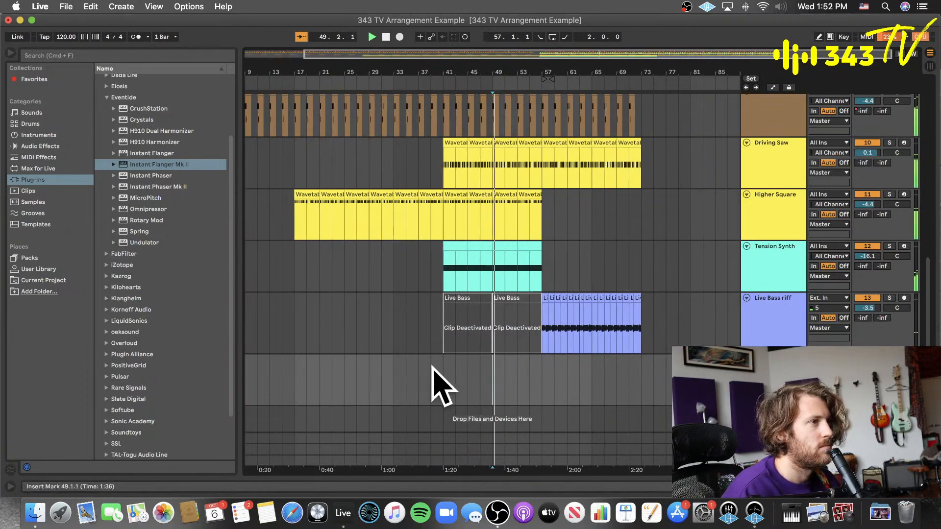
{"action": "left_click", "coordinate": [396, 378]}
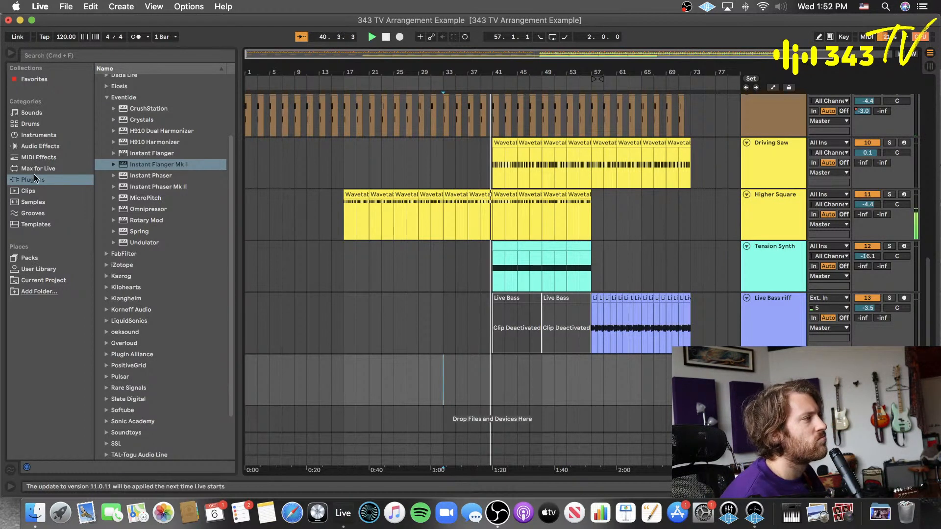
- Add the Reverb audio effect to the new audio track, set its decay time to 5.70 s, and turn off Hi Cut
{"action": "left_click", "coordinate": [39, 146]}
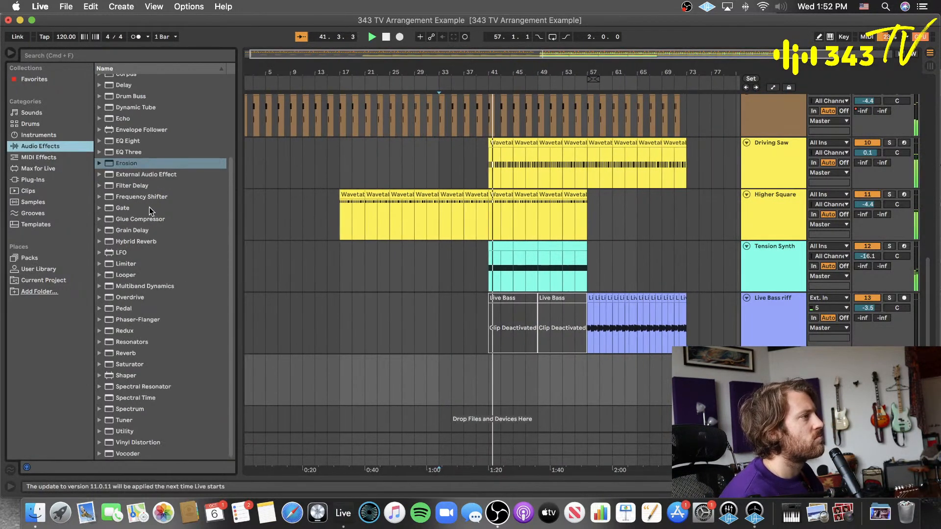
{"action": "left_click", "coordinate": [104, 354]}
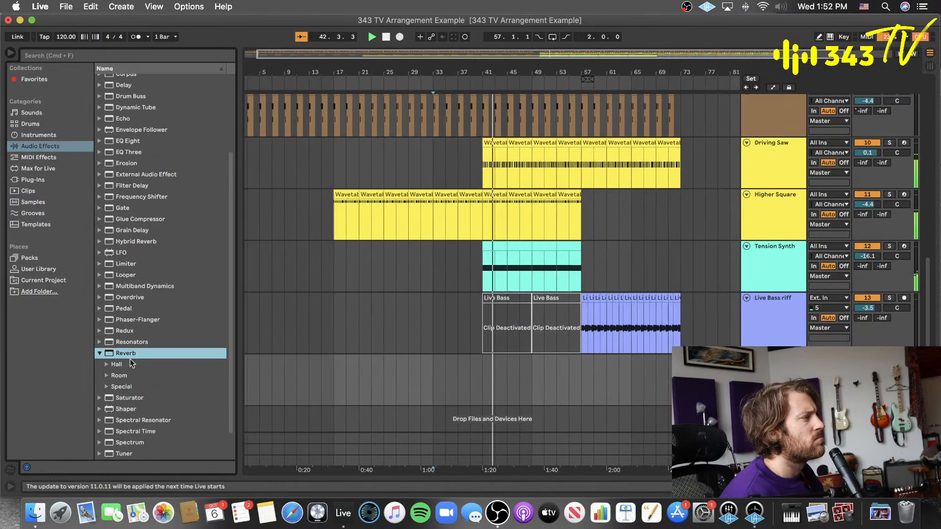
{"action": "double_click", "coordinate": [127, 354]}
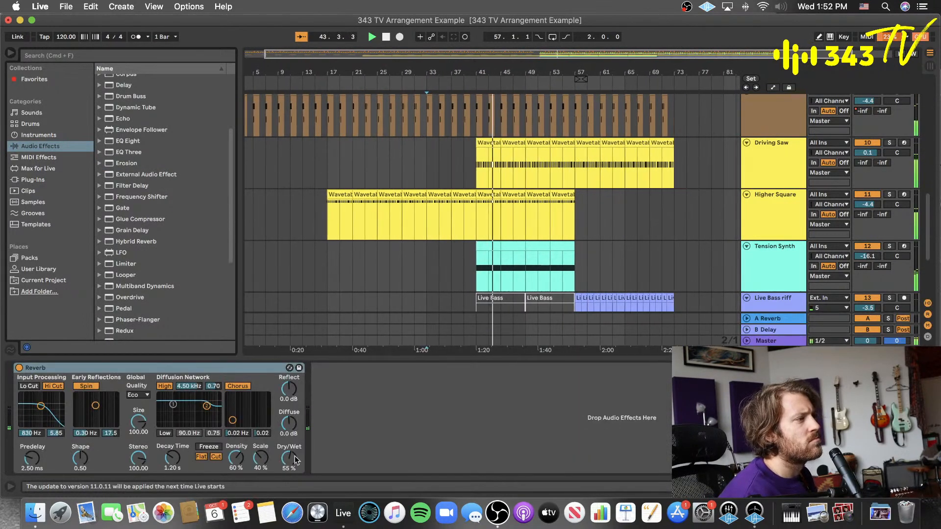
{"action": "left_click_drag", "start_coordinate": [172, 458], "coordinate": [172, 431]}
{"action": "left_click", "coordinate": [52, 387]}
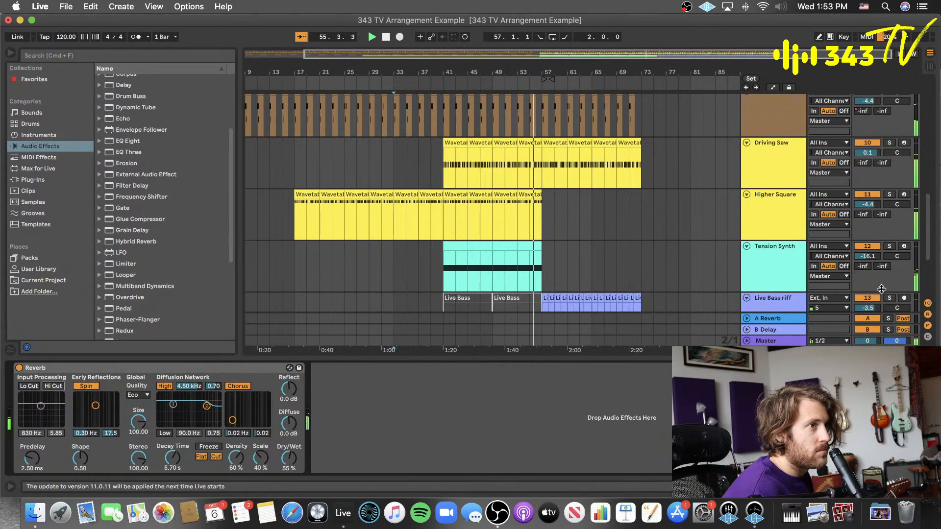
- Turn off the Reverb on the 14 Audio track and pan the track fully left to 50L
{"action": "left_click", "coordinate": [20, 368]}
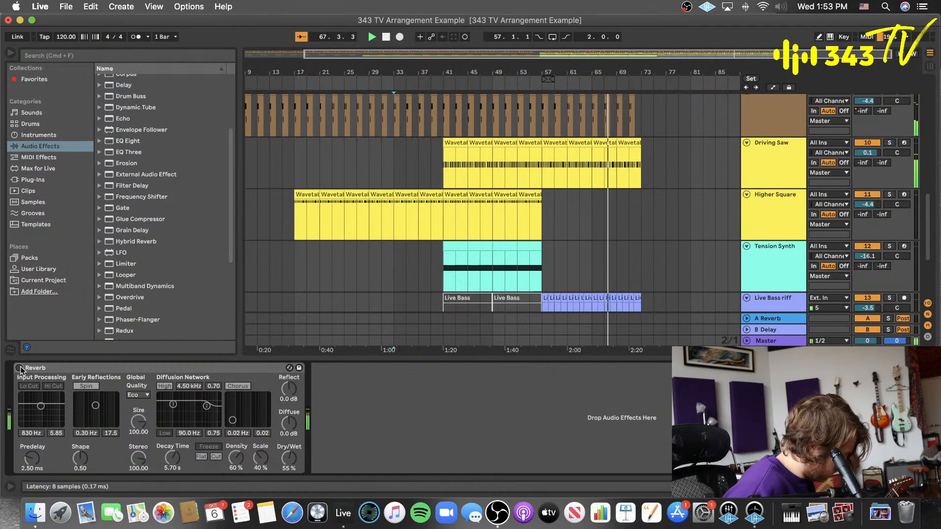
{"action": "key", "text": "space"}
{"action": "key", "text": "cmd+t"}
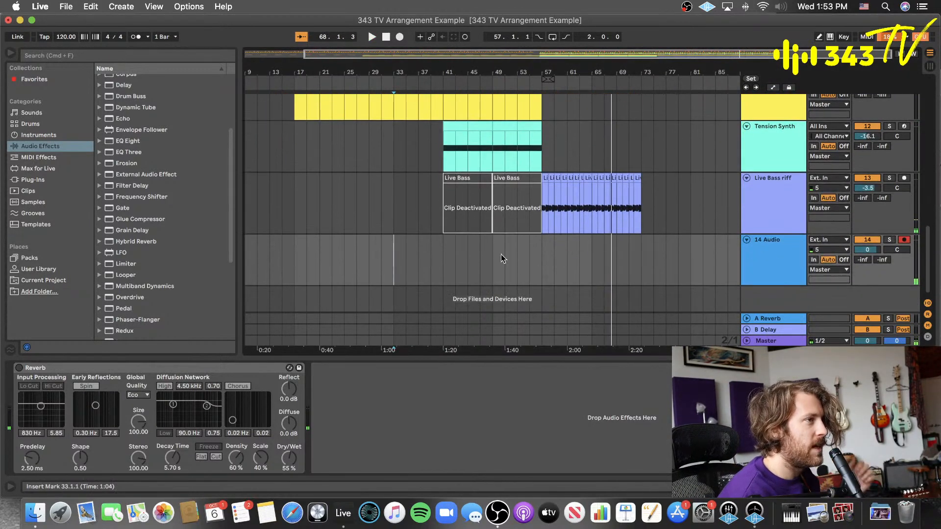
{"action": "left_click", "coordinate": [493, 265]}
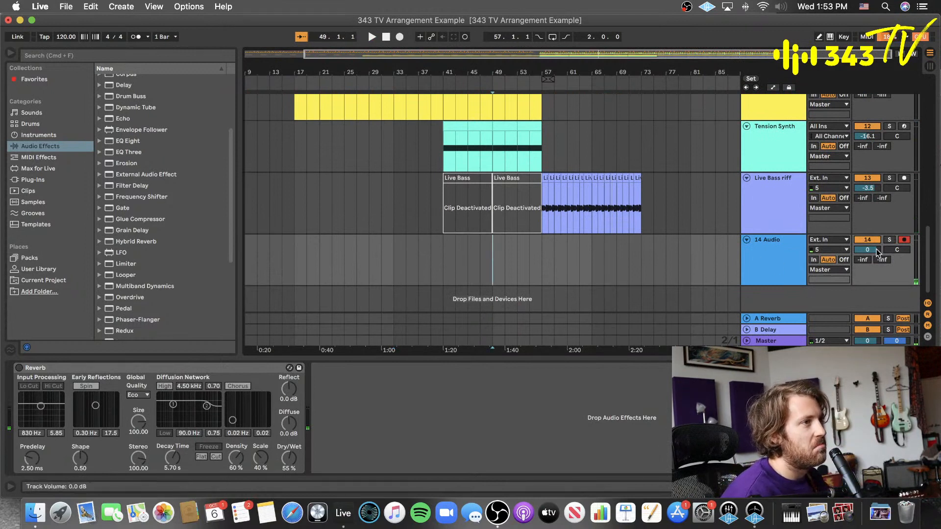
{"action": "left_click", "coordinate": [795, 251]}
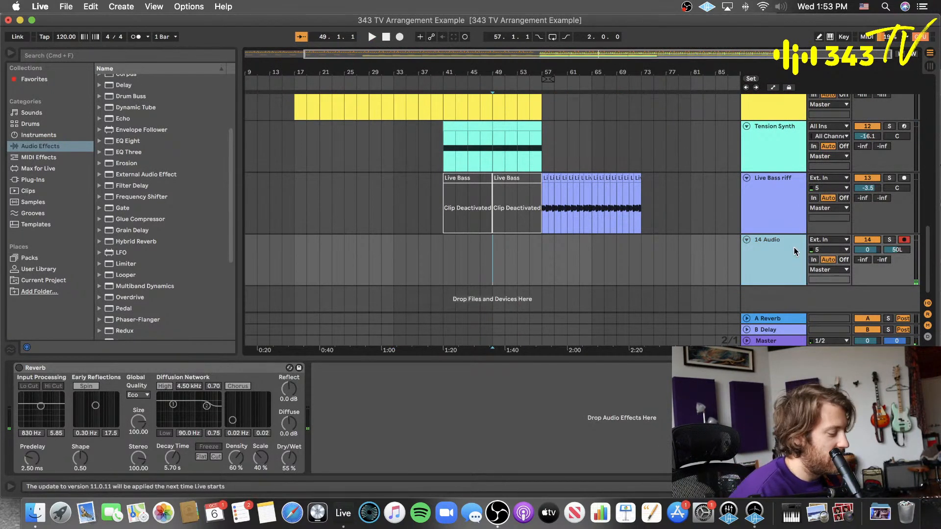
- Play the arrangement from bar 49, then record a live take on 14 Audio from about bar 52 to bar 73
{"action": "key", "text": "space"}
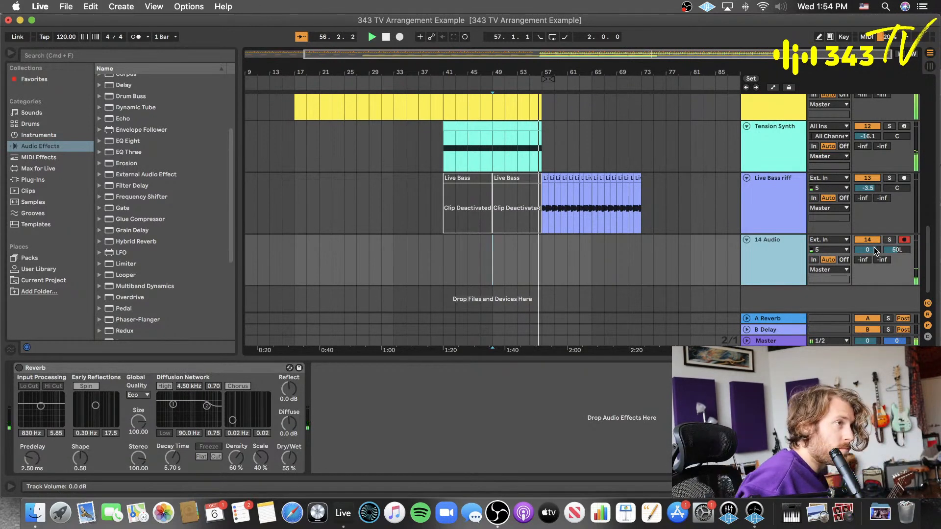
{"action": "key", "text": "space"}
{"action": "key", "text": "space"}
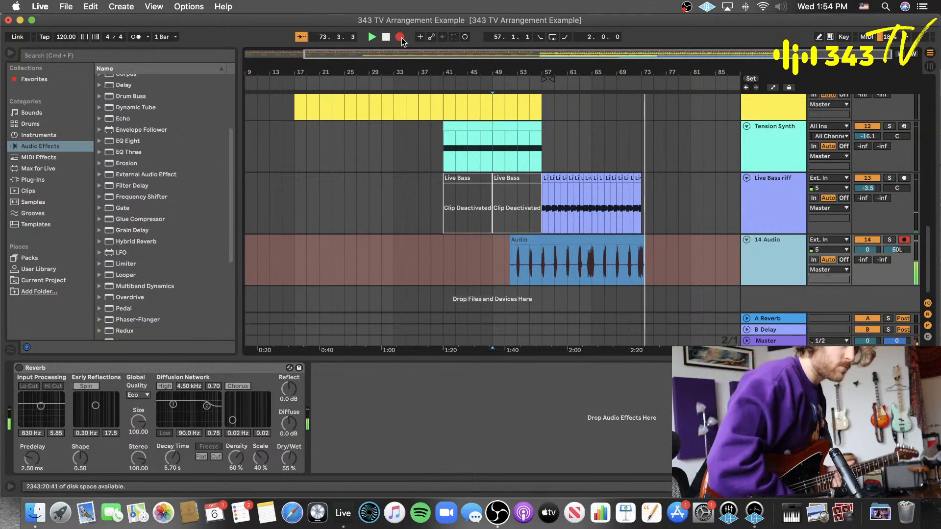
{"action": "key", "text": "space"}
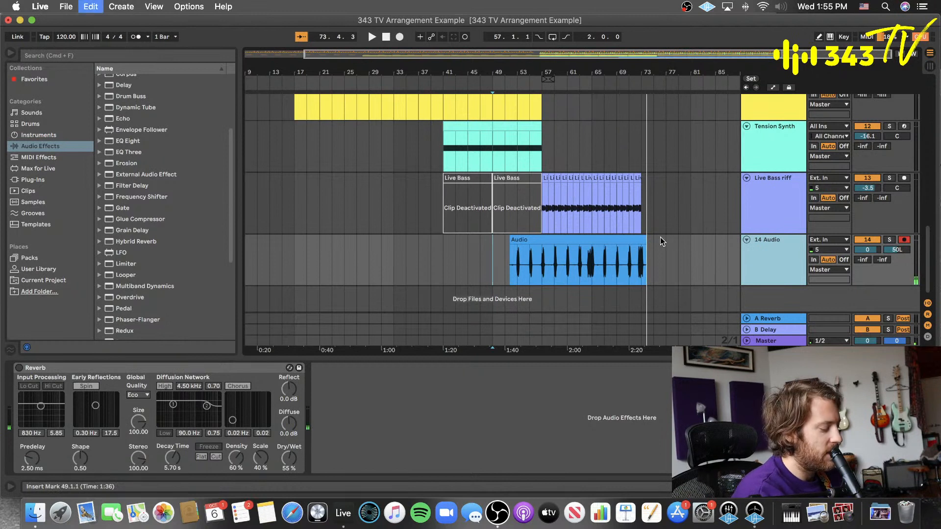
- Duplicate the 14 Audio track, pan and arm the copy at 50R, and clear its copied clip
{"action": "key", "text": "super+d"}
{"action": "left_click_drag", "start_coordinate": [897, 276], "coordinate": [897, 245]}
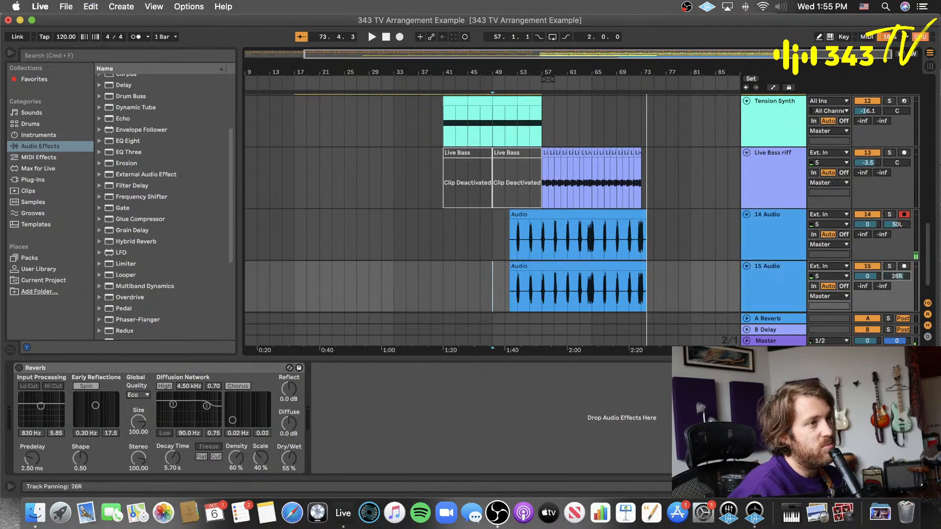
{"action": "left_click", "coordinate": [904, 266]}
{"action": "left_click_drag", "start_coordinate": [679, 290], "coordinate": [474, 293]}
{"action": "key", "text": "Delete"}
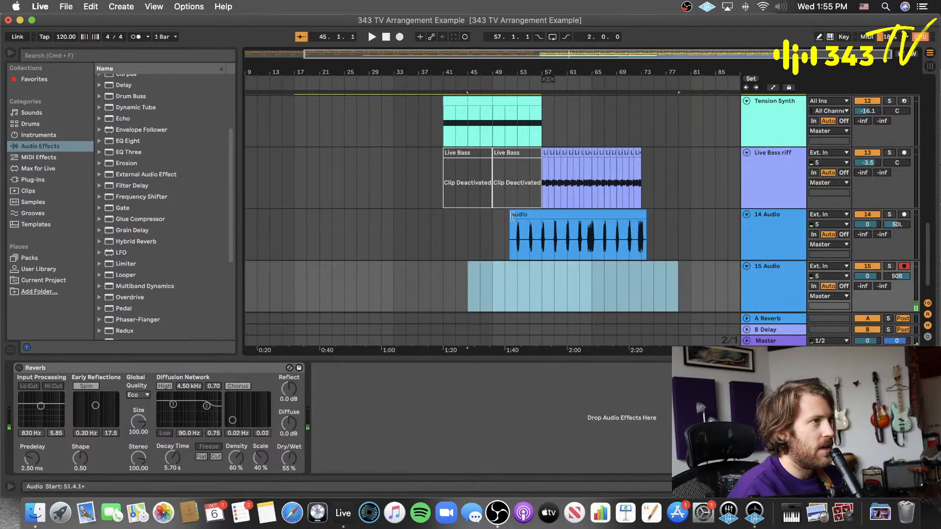
- Trim the recorded clip's start on 14 Audio to just before bar 56 and lower the track volume to -9.6 dB during playback
{"action": "left_click_drag", "start_coordinate": [511, 217], "coordinate": [534, 217]}
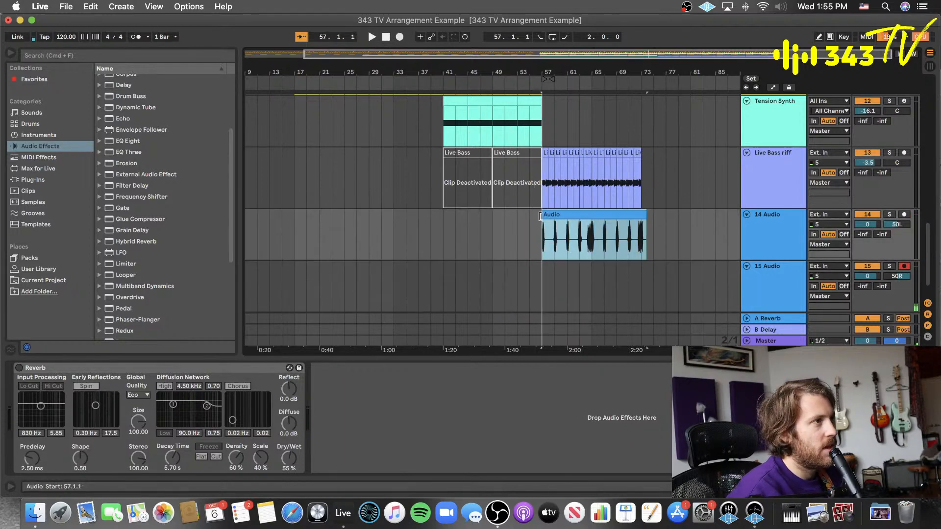
{"action": "left_click", "coordinate": [533, 245]}
{"action": "key", "text": "space"}
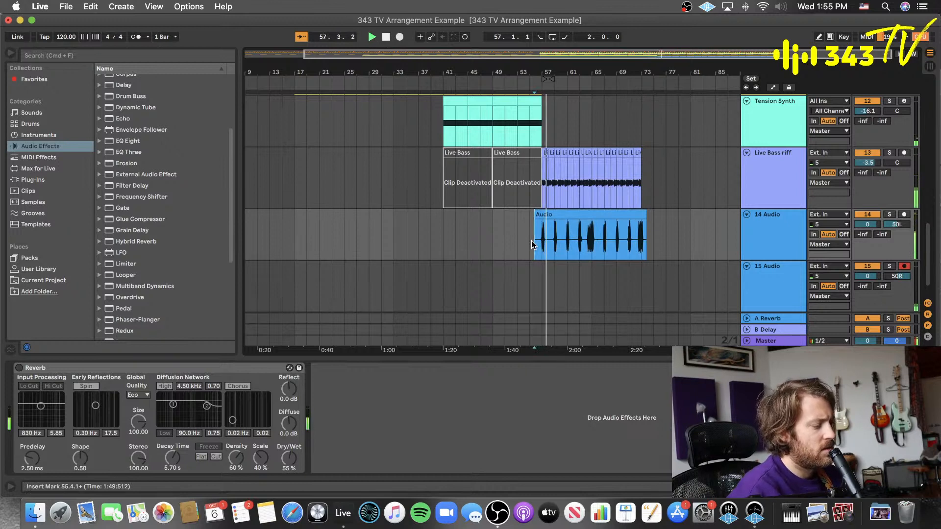
{"action": "left_click_drag", "start_coordinate": [867, 224], "coordinate": [867, 240]}
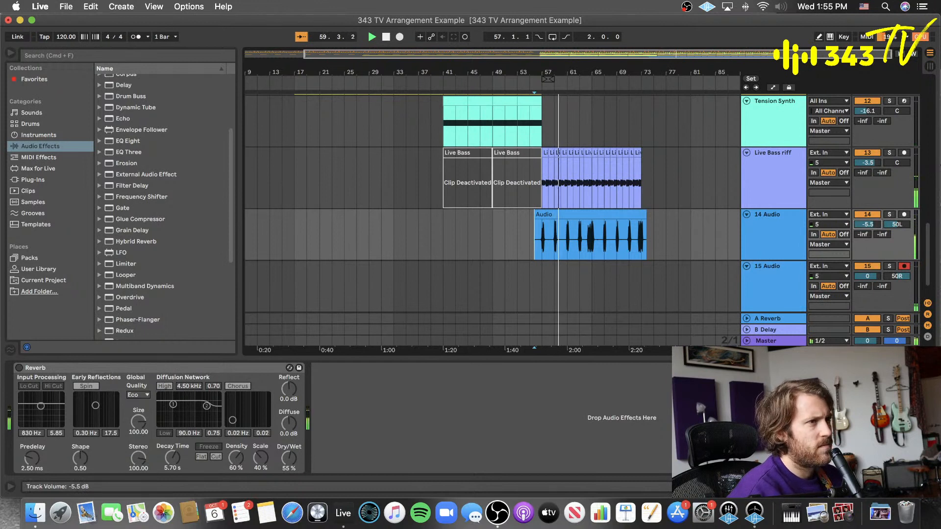
{"action": "left_click_drag", "start_coordinate": [868, 224], "coordinate": [864, 228]}
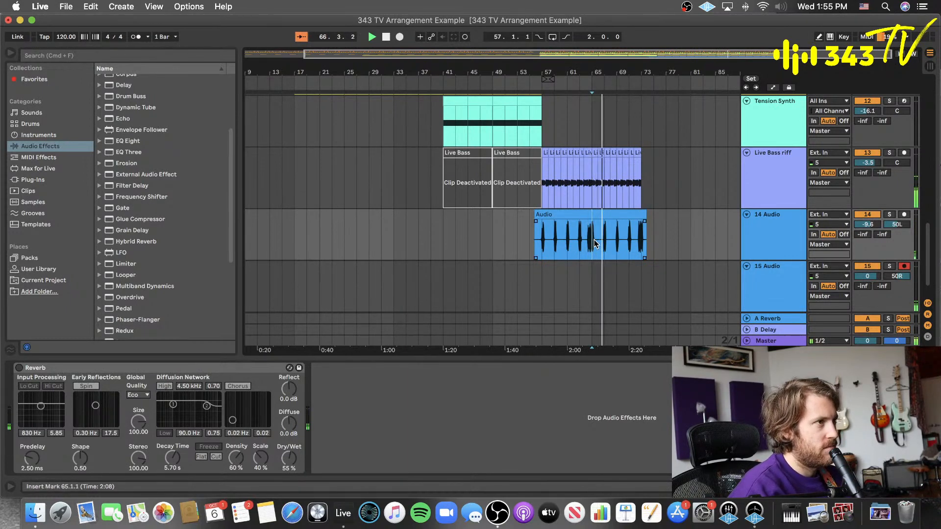
- Split the recorded clip on 14 Audio at bars 68, 70, and 72
{"action": "key", "text": "plus"}
{"action": "key", "text": "plus"}
{"action": "key", "text": "minus"}
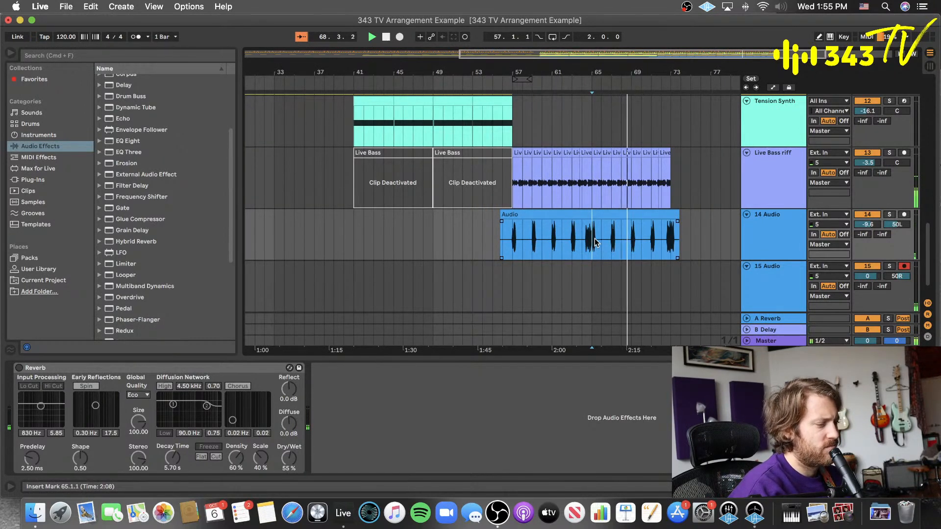
{"action": "left_click", "coordinate": [622, 244]}
{"action": "key", "text": "super+e"}
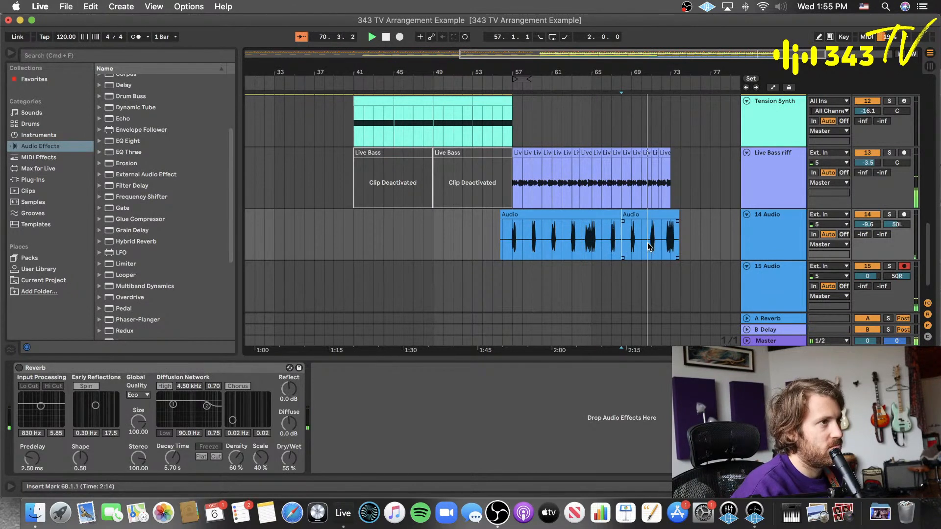
{"action": "left_click", "coordinate": [645, 247]}
{"action": "key", "text": "super+e"}
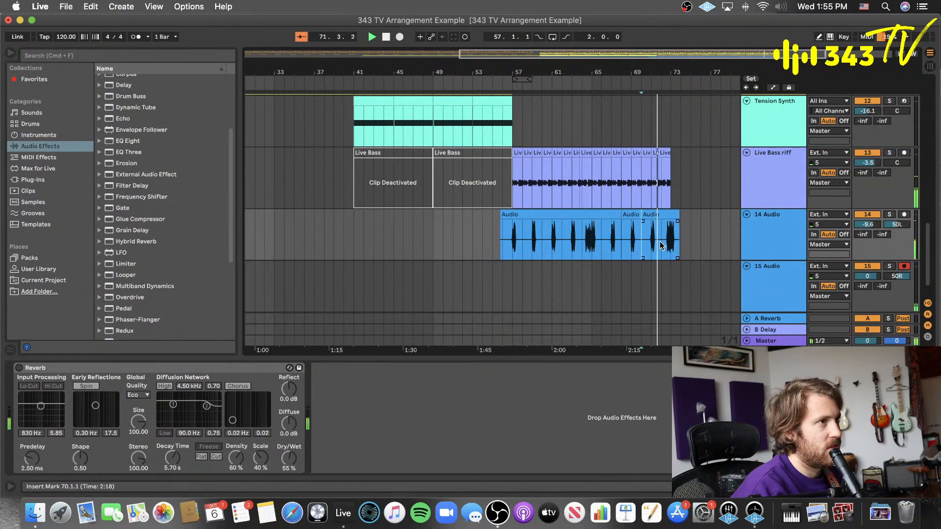
{"action": "left_click", "coordinate": [663, 243]}
{"action": "key", "text": "super+e"}
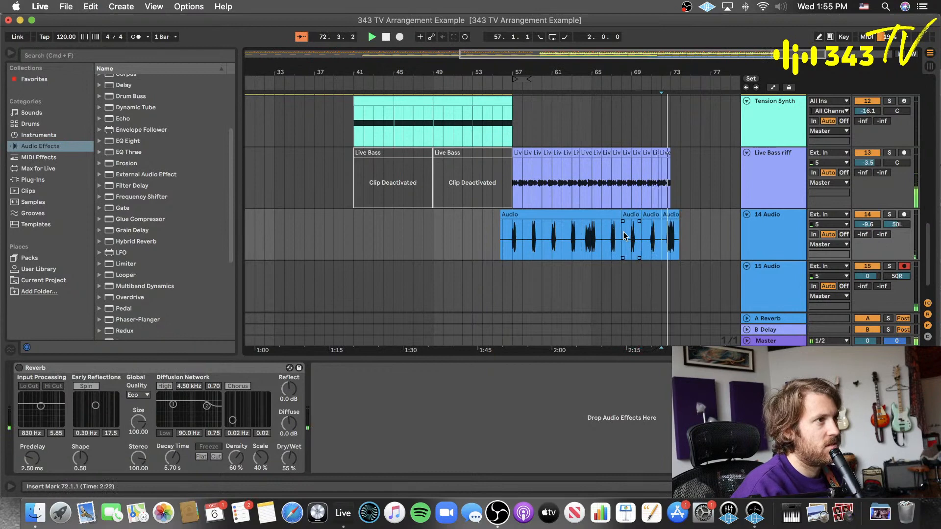
- Cut out the bar 72 to 73 section of the take on 14 Audio and play back the remaining clips
{"action": "left_click", "coordinate": [675, 248]}
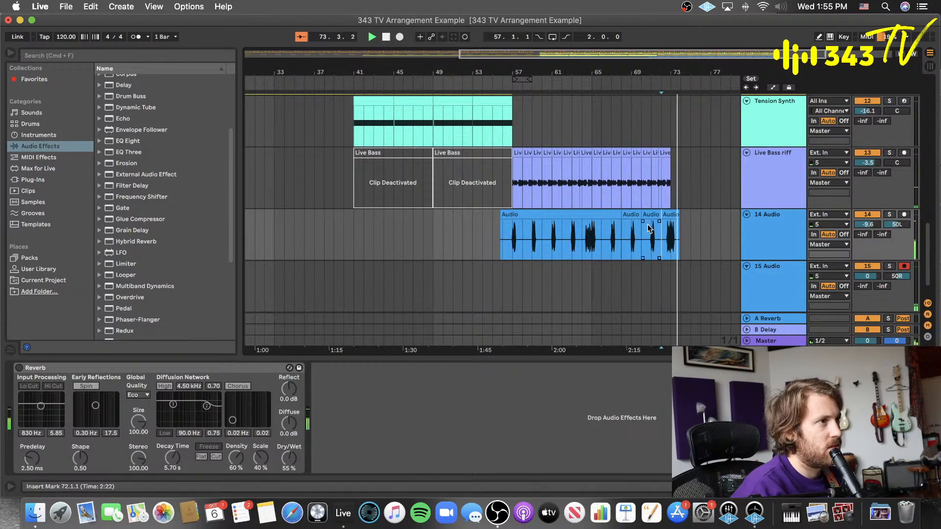
{"action": "left_click", "coordinate": [672, 251]}
{"action": "scroll", "coordinate": [671, 247], "scroll_direction": "right", "scroll_amount": 5}
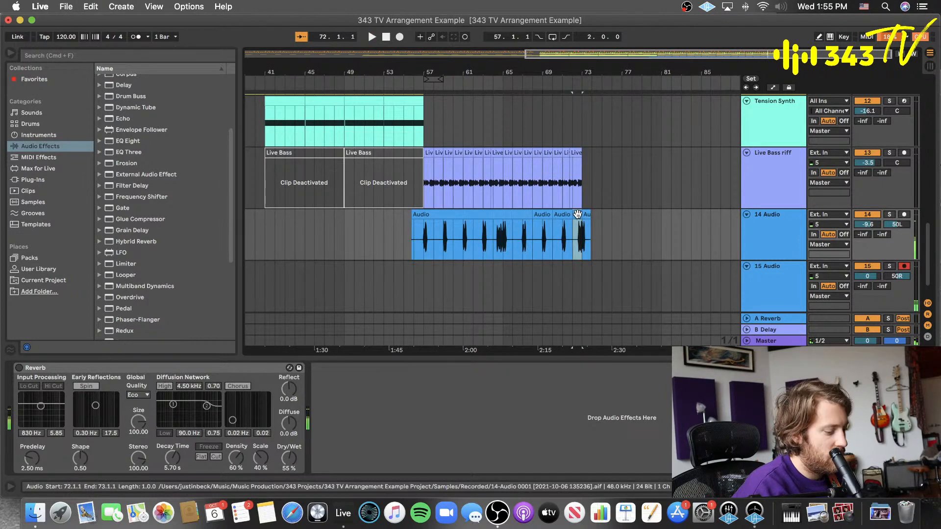
{"action": "left_click", "coordinate": [442, 232]}
{"action": "key", "text": "space"}
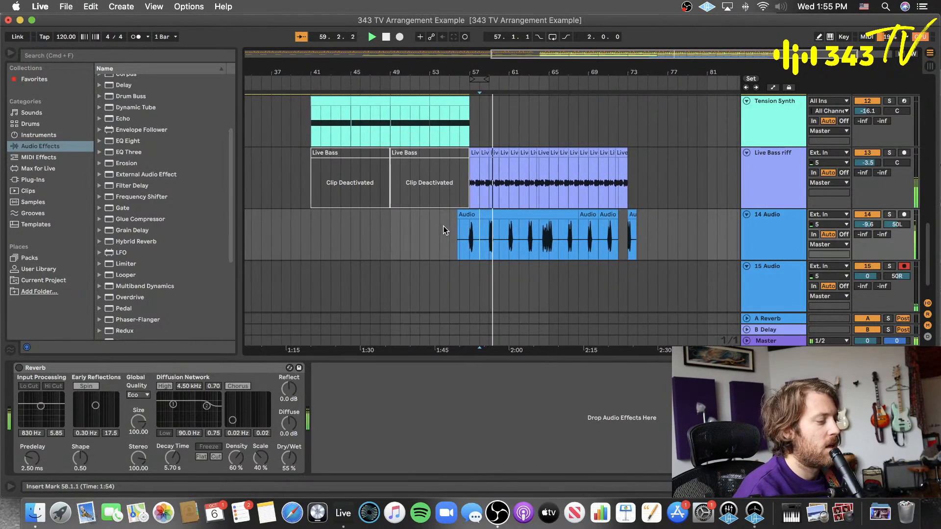
- Isolate the two-bar piece from bars 60 to 62, discard the audio before it, and move the piece to bar 56
{"action": "left_click", "coordinate": [472, 231]}
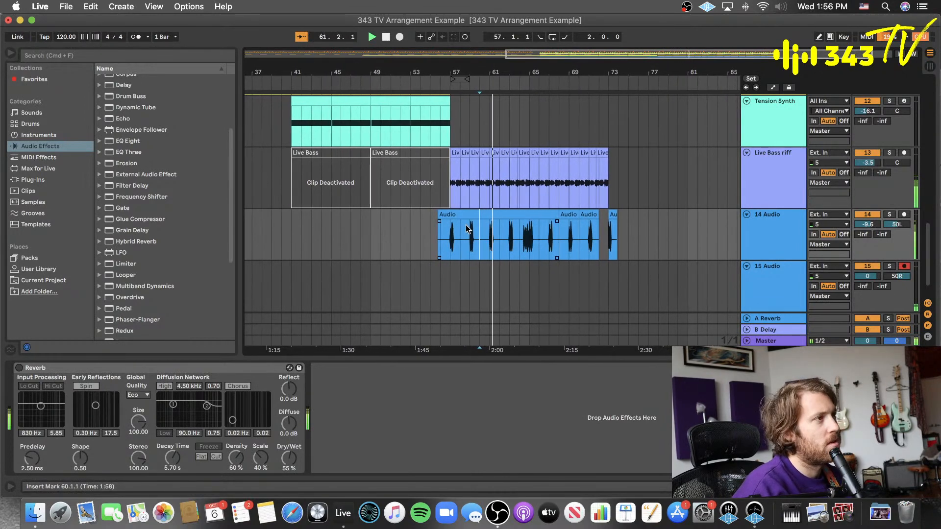
{"action": "key", "text": "cmd+e"}
{"action": "left_click", "coordinate": [493, 244]}
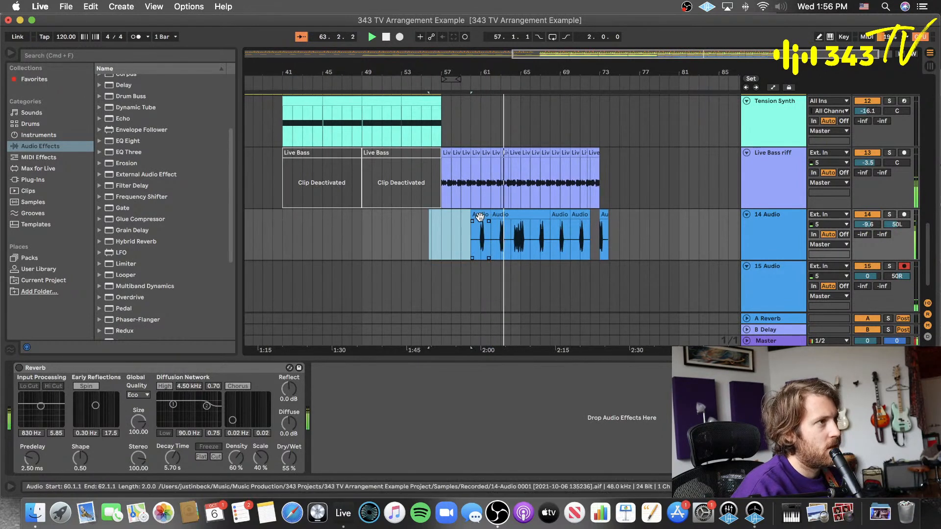
{"action": "left_click_drag", "start_coordinate": [458, 218], "coordinate": [443, 223]}
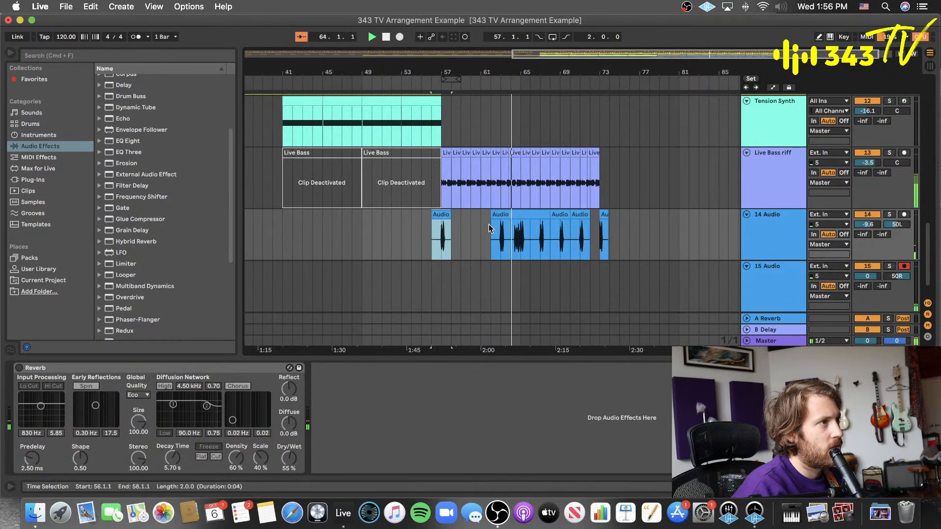
- Split the take at bars 65 and 66, move the one-bar piece to bar 59, and audition from bar 55
{"action": "left_click", "coordinate": [522, 246]}
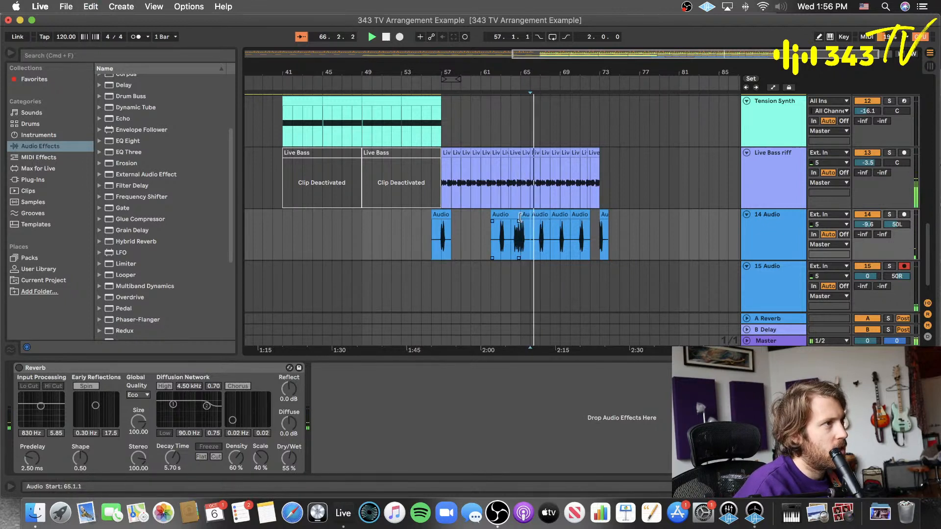
{"action": "left_click_drag", "start_coordinate": [525, 230], "coordinate": [463, 223]}
{"action": "key", "text": "space"}
{"action": "key", "text": "space"}
{"action": "left_click", "coordinate": [451, 238]}
{"action": "key", "text": "space"}
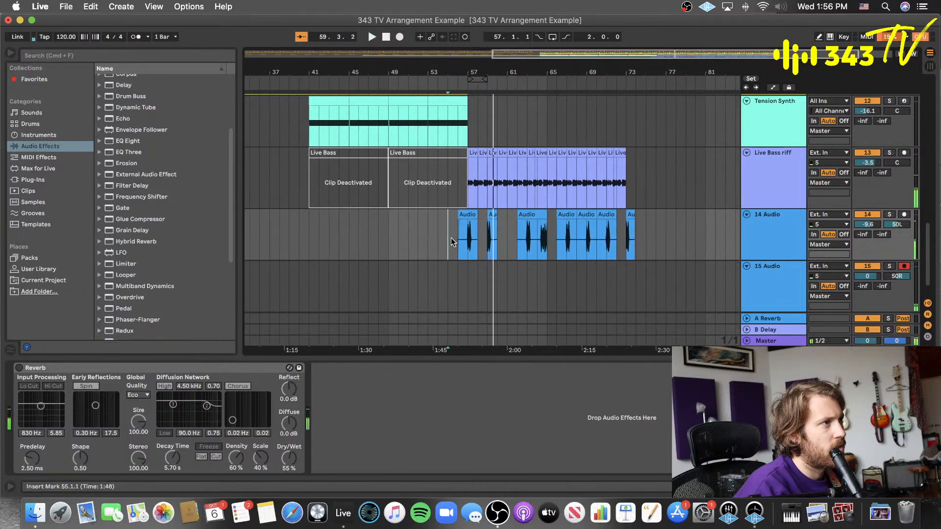
- Move the two-bar clip at bar 68 to bar 60 and delete the clip spanning bars 62 to 65
{"action": "key", "text": "space"}
{"action": "left_click_drag", "start_coordinate": [628, 215], "coordinate": [546, 223]}
{"action": "left_click", "coordinate": [578, 216]}
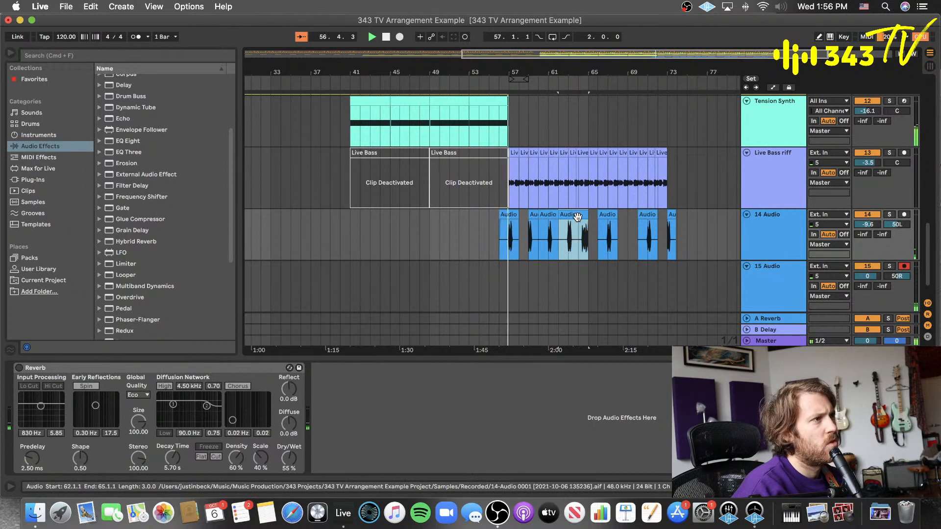
{"action": "key", "text": "Delete"}
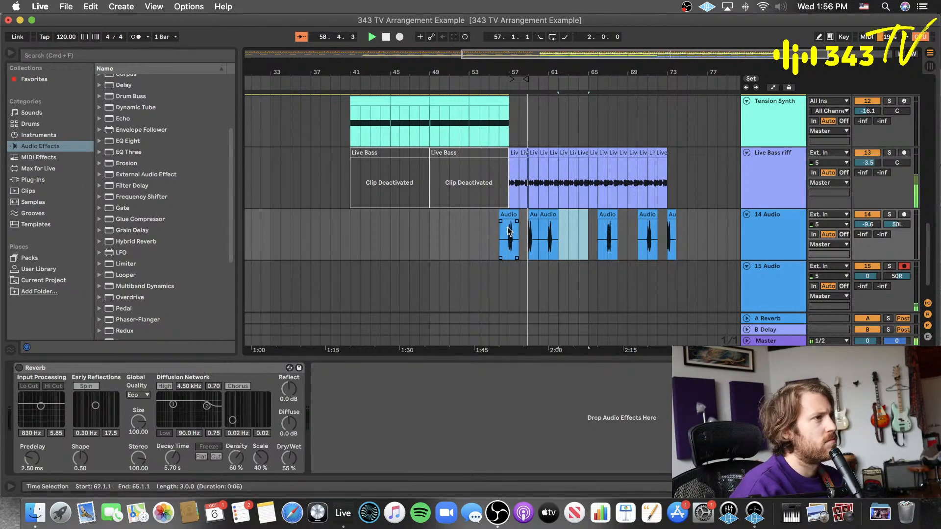
- Delete the one-bar clip at bar 59, move the bar 60 clip to bar 58, and play from bar 56
{"action": "key", "text": "space"}
{"action": "left_click", "coordinate": [533, 216]}
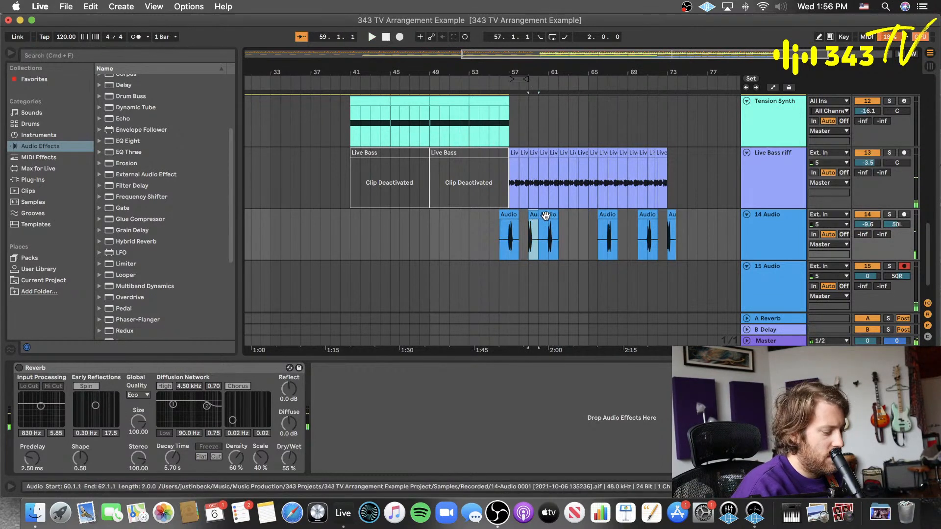
{"action": "left_click_drag", "start_coordinate": [551, 216], "coordinate": [531, 227]}
{"action": "left_click", "coordinate": [496, 229]}
{"action": "key", "text": "space"}
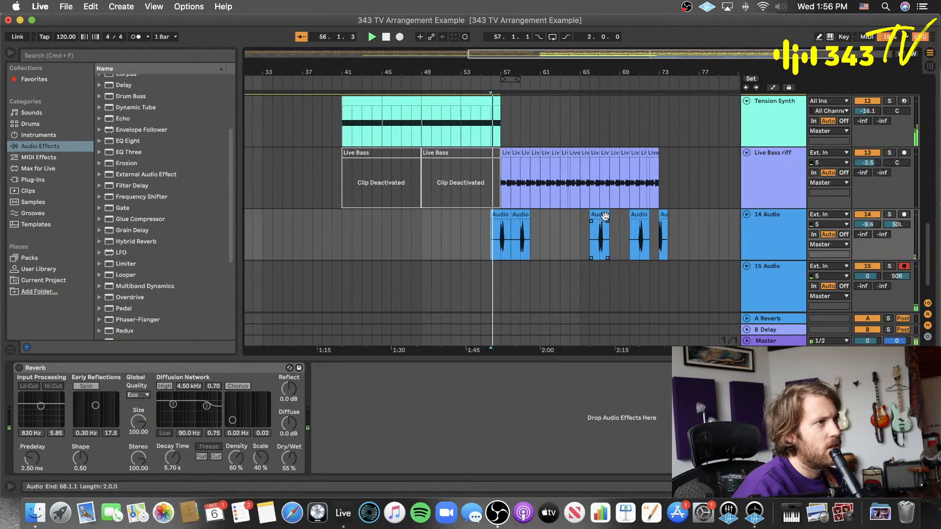
- Move the clip at bar 66 to bar 60 and the clip at bar 70 to bar 62 on 14 Audio
{"action": "left_click_drag", "start_coordinate": [598, 215], "coordinate": [541, 223]}
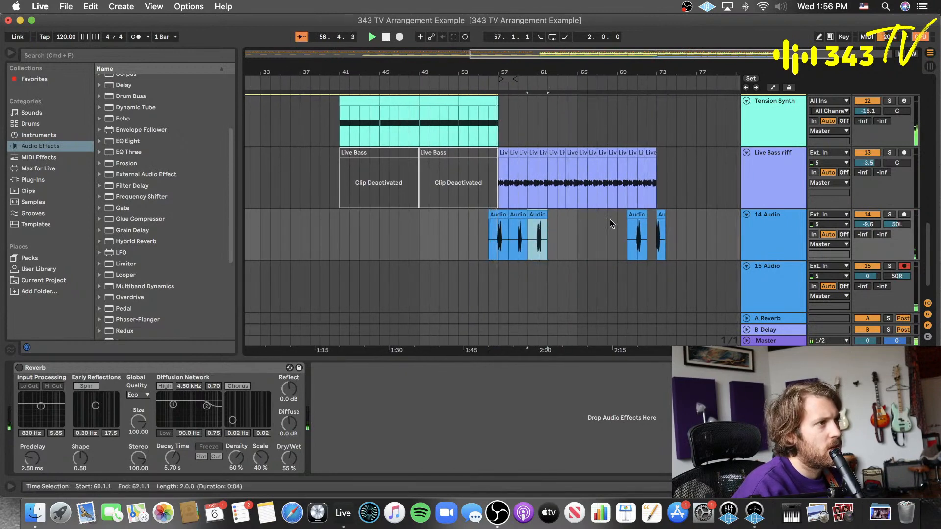
{"action": "left_click", "coordinate": [636, 218]}
{"action": "left_click_drag", "start_coordinate": [636, 217], "coordinate": [557, 220]}
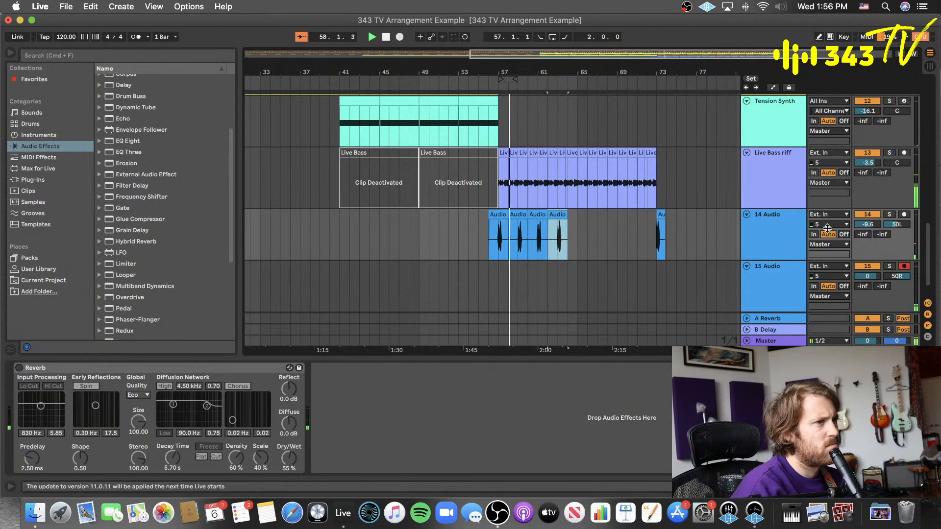
{"action": "left_click", "coordinate": [766, 273]}
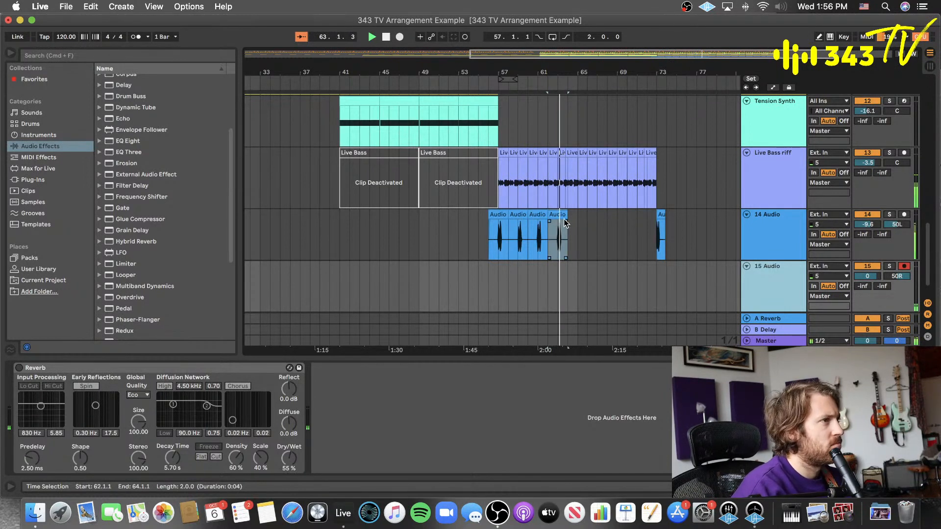
- Duplicate the four two-bar clips on 14 Audio to start at bar 64 and delete the leftover fragment at bar 73
{"action": "left_click", "coordinate": [498, 214]}
{"action": "left_click", "coordinate": [560, 215], "text": "shift"}
{"action": "key", "text": "super+d"}
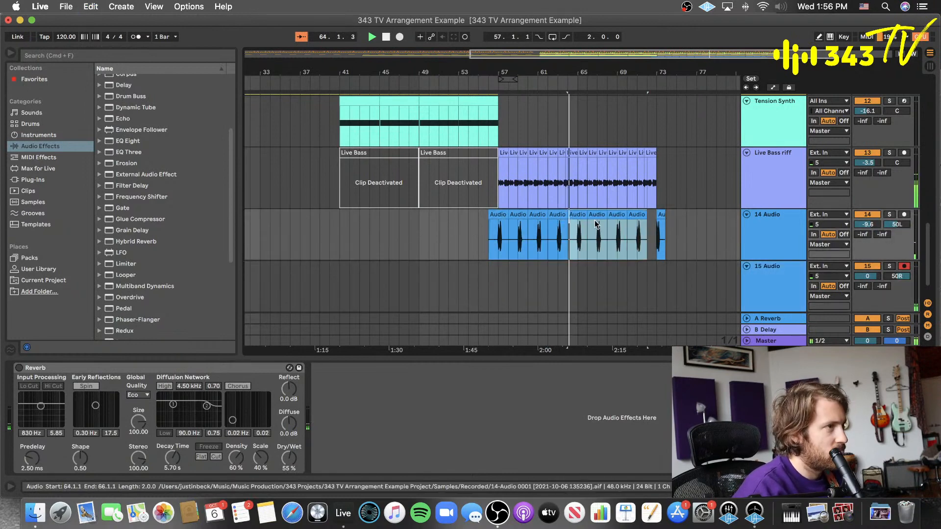
{"action": "left_click", "coordinate": [661, 215]}
{"action": "key", "text": "Delete"}
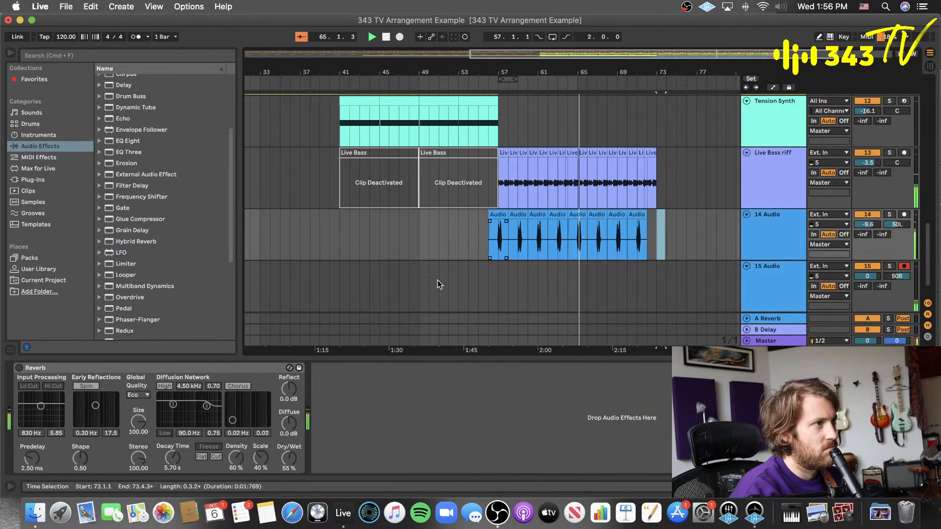
- Record a guitar take on 15 Audio from bar 54 to about bar 72 and disarm the track
{"action": "left_click", "coordinate": [482, 270]}
{"action": "left_click", "coordinate": [766, 282]}
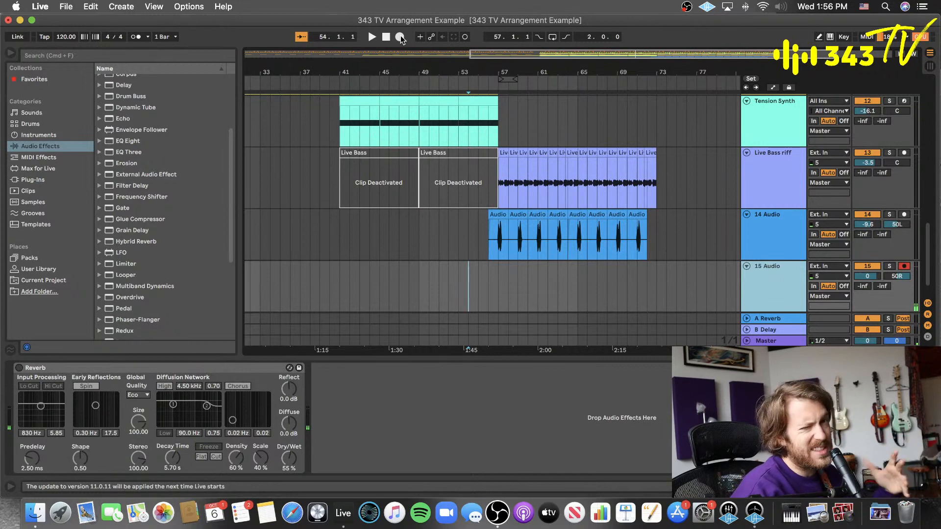
{"action": "left_click", "coordinate": [400, 38]}
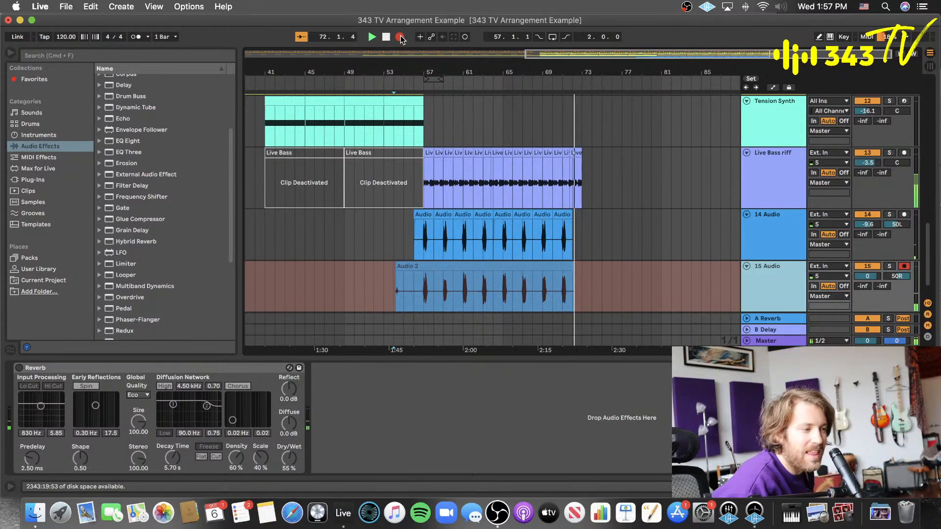
{"action": "left_click", "coordinate": [399, 38]}
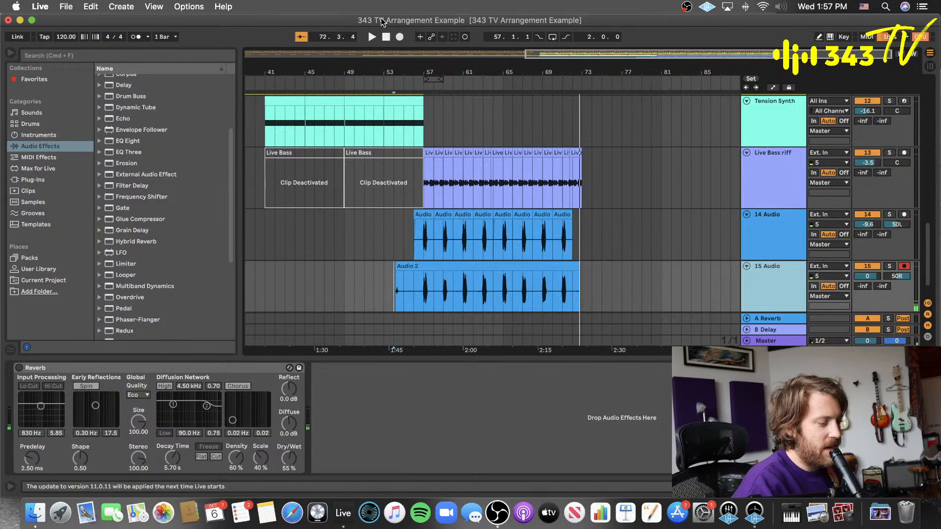
{"action": "left_click", "coordinate": [904, 266]}
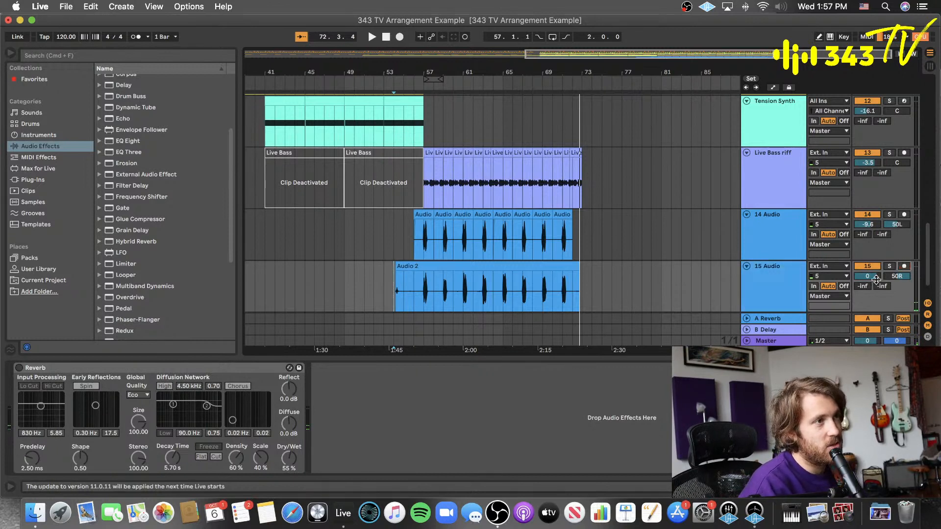
- Set the volume of 15 Audio to -9.6 dB and trim the start of its recorded clip to bar 56
{"action": "left_click_drag", "start_coordinate": [876, 279], "coordinate": [876, 287]}
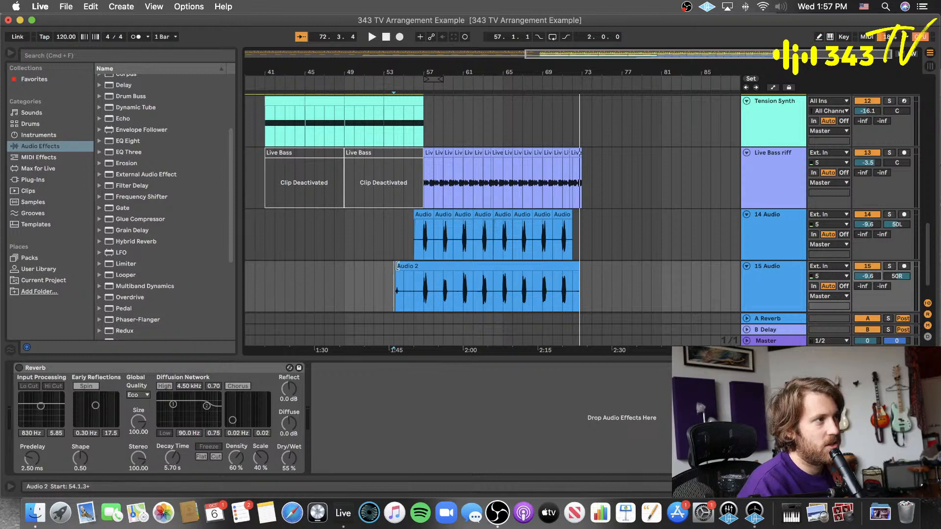
{"action": "left_click_drag", "start_coordinate": [397, 266], "coordinate": [415, 266]}
- Play from bar 56 and set the volume of both 14 Audio and 15 Audio to -13.2 dB
{"action": "left_click", "coordinate": [410, 281]}
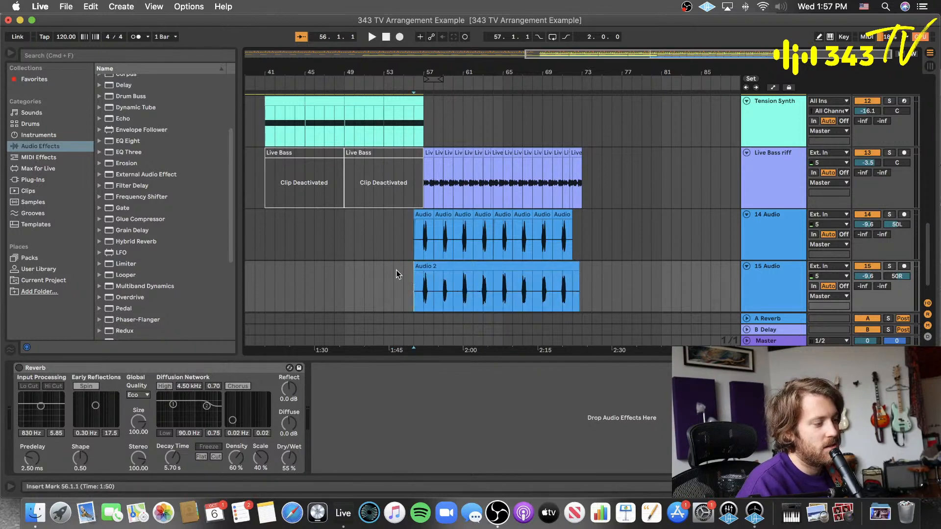
{"action": "key", "text": "space"}
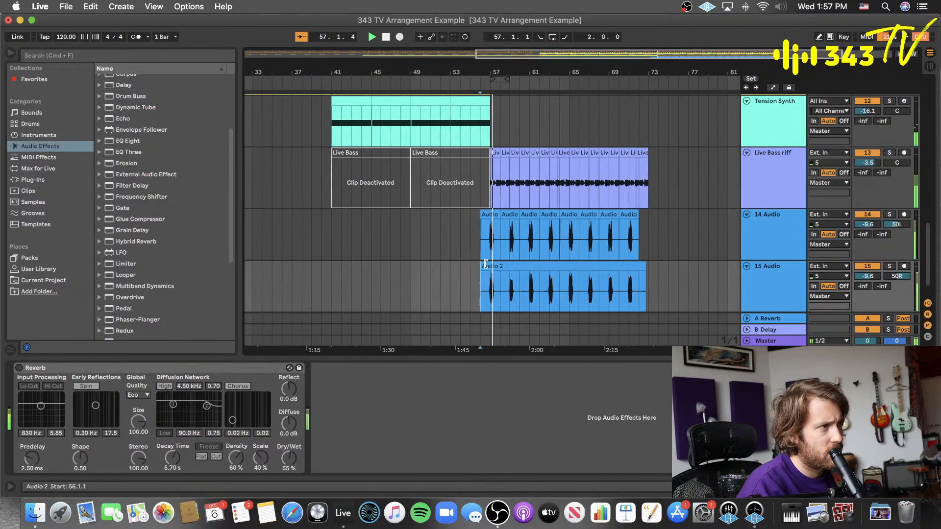
{"action": "left_click", "coordinate": [780, 286], "text": "shift"}
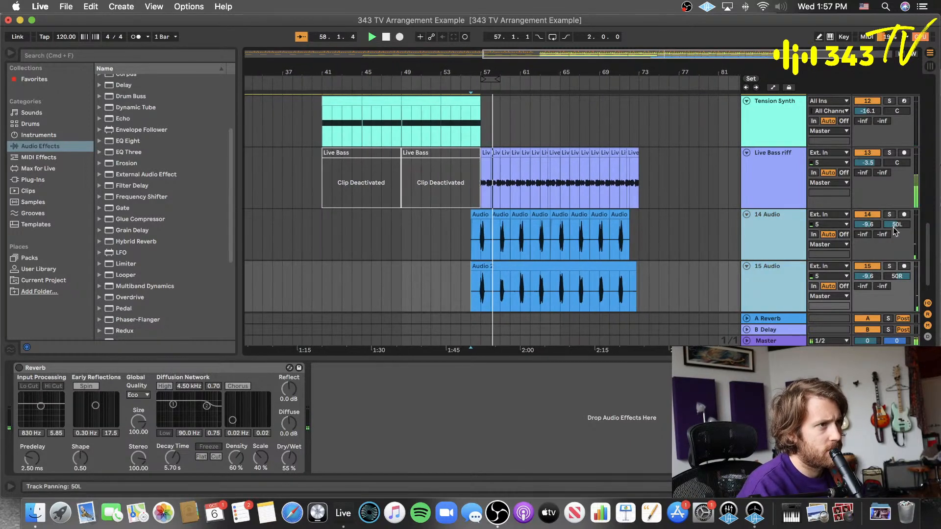
{"action": "left_click_drag", "start_coordinate": [868, 224], "coordinate": [868, 233]}
- Split the recorded clip on 15 Audio at bars 62, 64, 66 and 68
{"action": "left_click", "coordinate": [432, 293]}
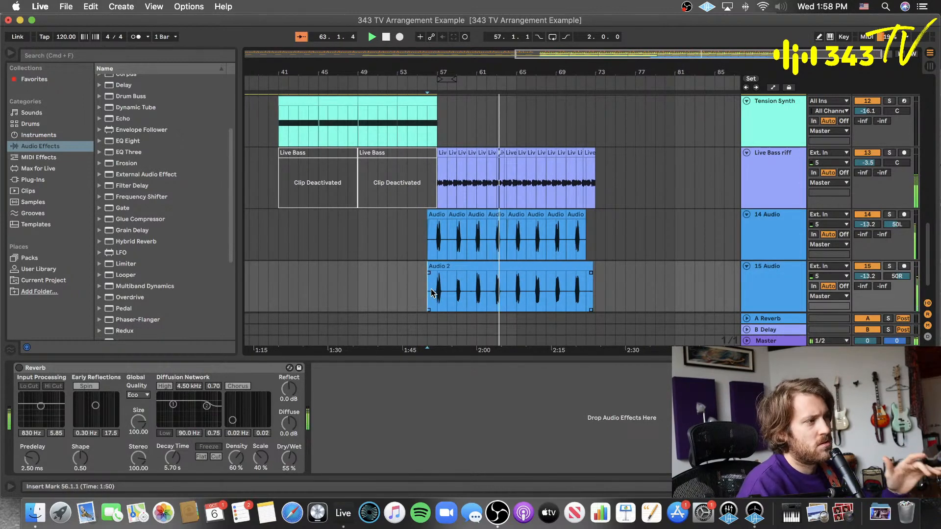
{"action": "left_click", "coordinate": [483, 296]}
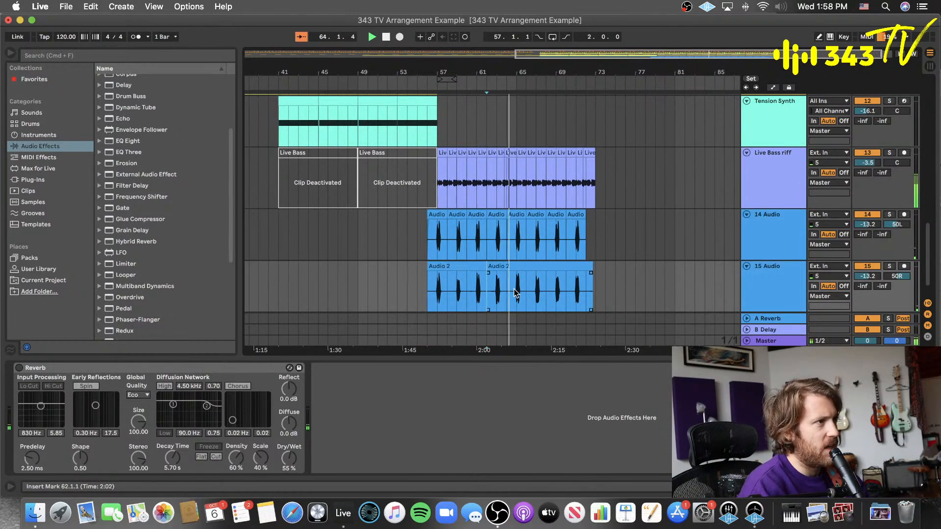
{"action": "left_click", "coordinate": [496, 266]}
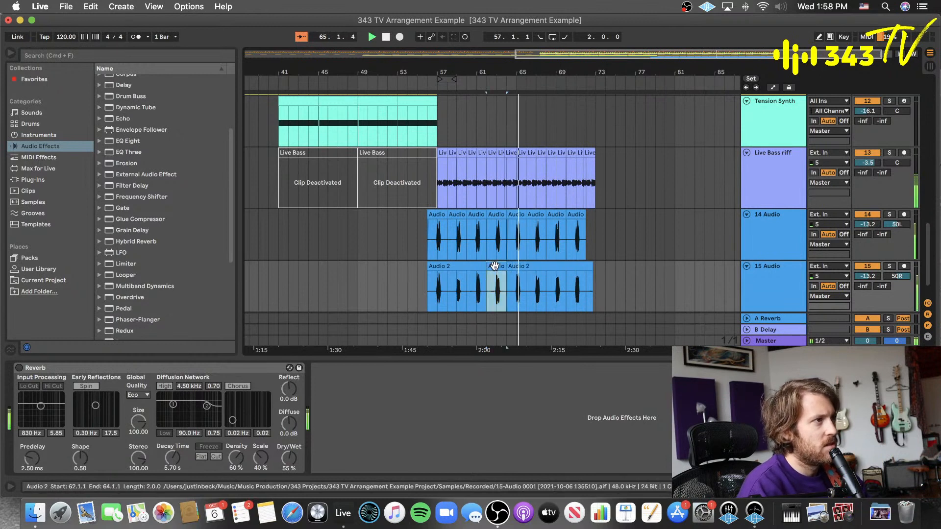
{"action": "left_click", "coordinate": [527, 294]}
{"action": "key", "text": "super+e"}
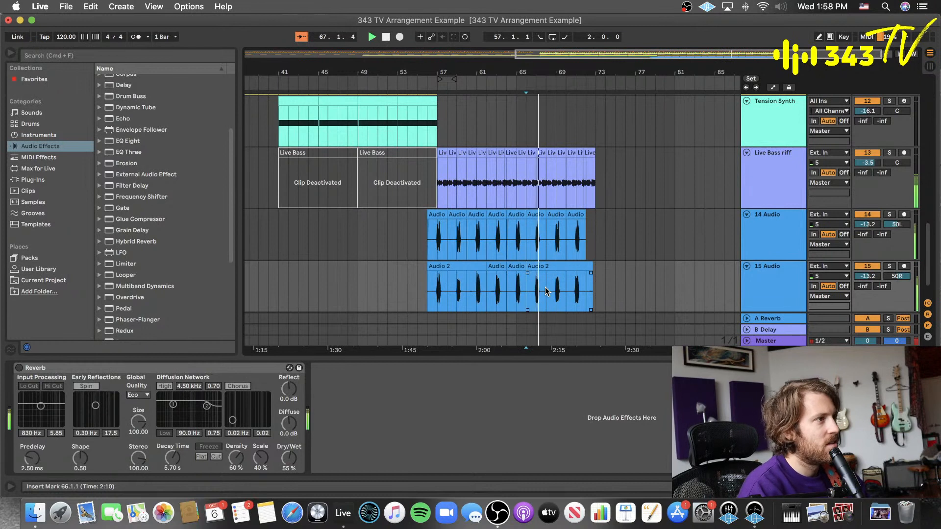
{"action": "left_click", "coordinate": [465, 275]}
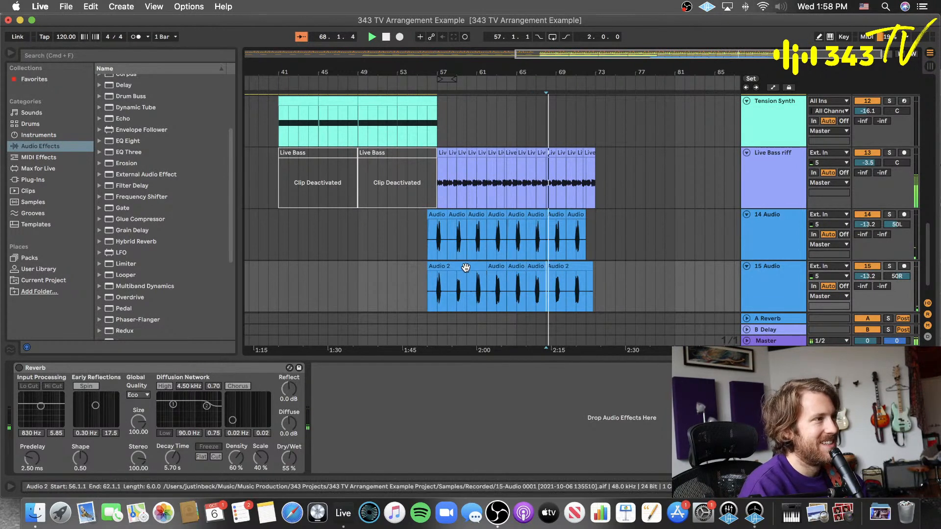
- Delete the 15 Audio segments spanning bars 56 to 62 and bars 68 to 70, splitting the last clip at bar 70
{"action": "left_click", "coordinate": [465, 267]}
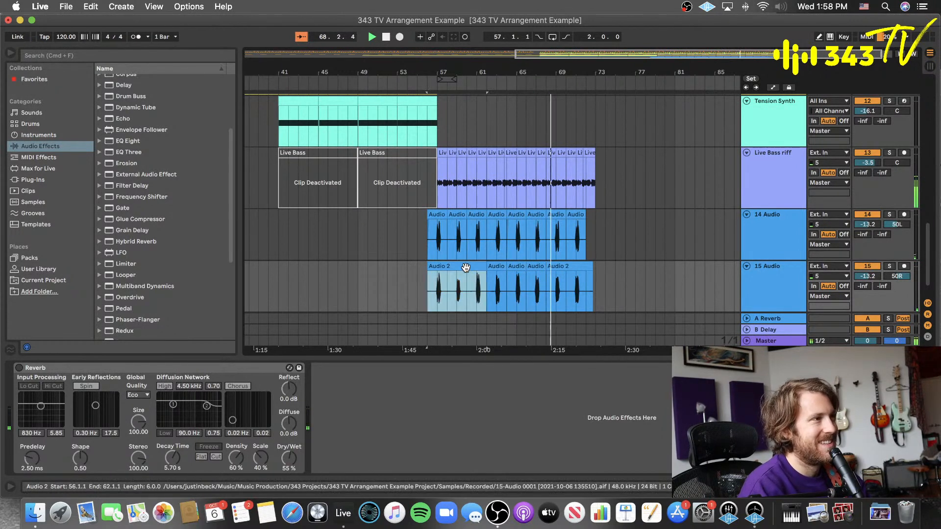
{"action": "key", "text": "Delete"}
{"action": "left_click", "coordinate": [547, 293]}
{"action": "left_click", "coordinate": [570, 293]}
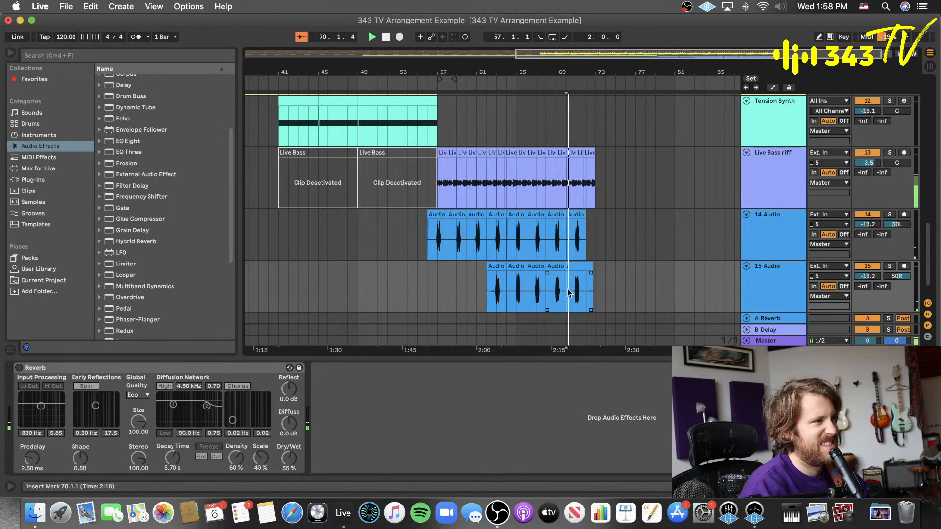
{"action": "key", "text": "super+e"}
{"action": "left_click", "coordinate": [556, 268]}
{"action": "key", "text": "Delete"}
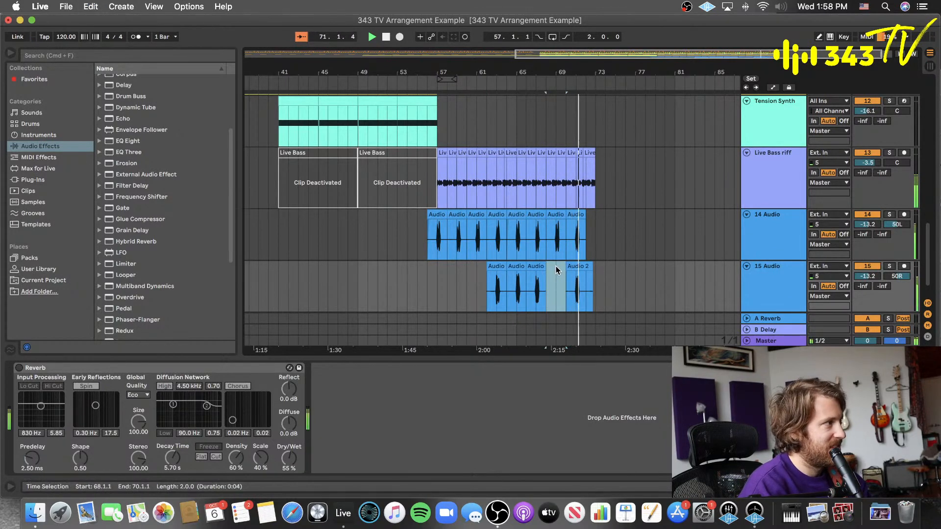
- Stop playback, move the bar 70 clip to bar 68, and move all four 15 Audio clips to start at bar 56
{"action": "key", "text": "space"}
{"action": "left_click_drag", "start_coordinate": [577, 267], "coordinate": [558, 272]}
{"action": "left_click", "coordinate": [499, 268]}
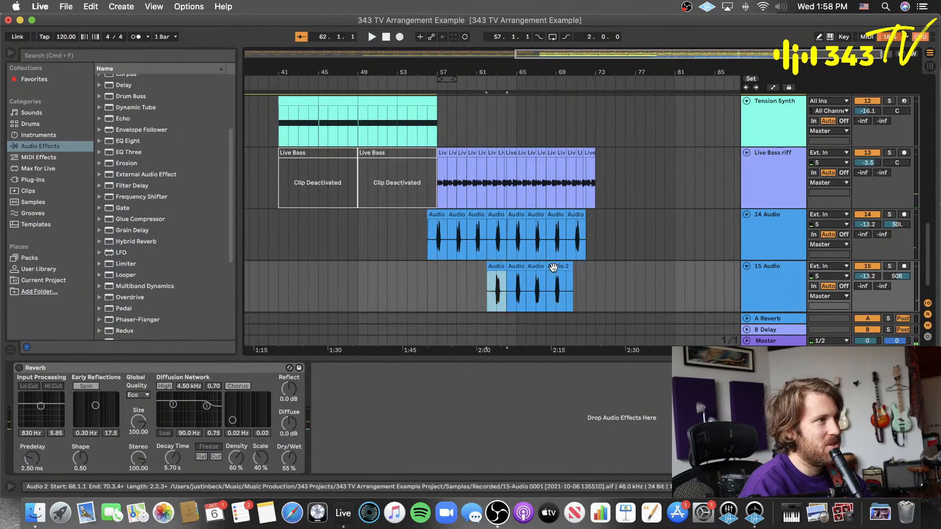
{"action": "left_click", "coordinate": [554, 267], "text": "shift"}
{"action": "left_click_drag", "start_coordinate": [499, 268], "coordinate": [445, 273]}
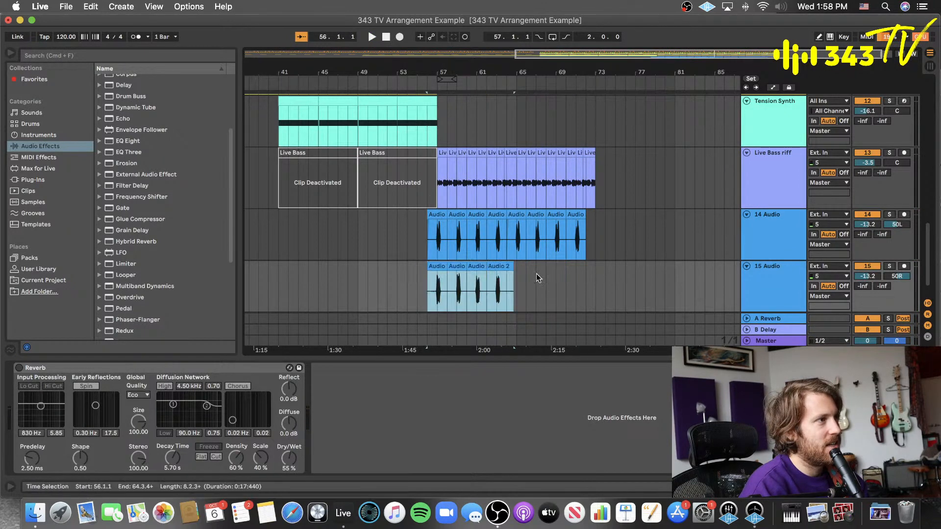
- Delete the leftover tail past bar 64 on 15 Audio and duplicate the four two-bar clips to start at bar 64
{"action": "left_click", "coordinate": [512, 272]}
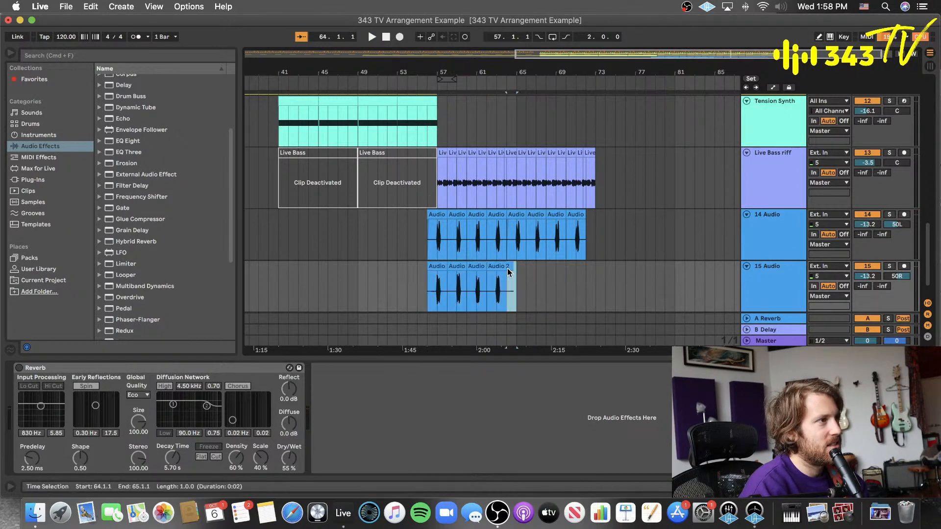
{"action": "left_click", "coordinate": [437, 267]}
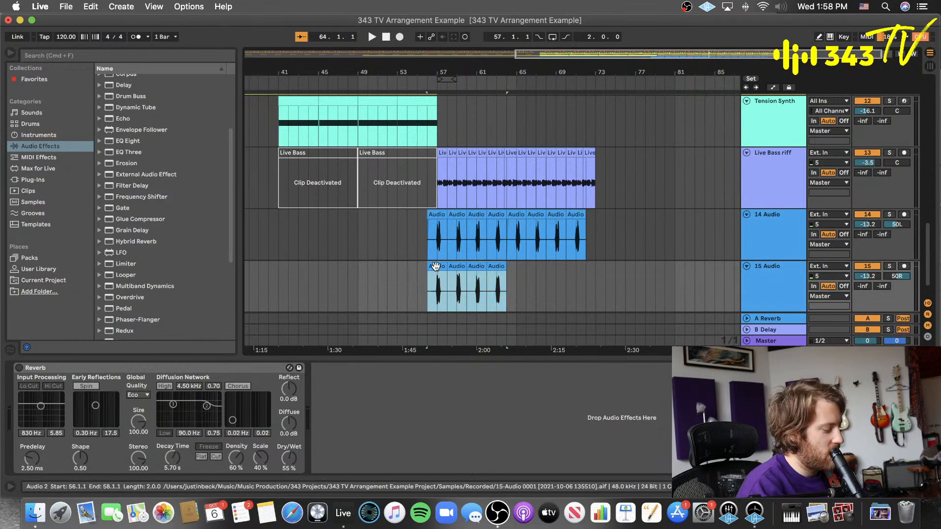
{"action": "left_click_drag", "start_coordinate": [436, 267], "coordinate": [517, 277]}
- Play from bar 50 and rename the 14 Audio track as Funk Guitar L
{"action": "left_click", "coordinate": [374, 276]}
{"action": "key", "text": "space"}
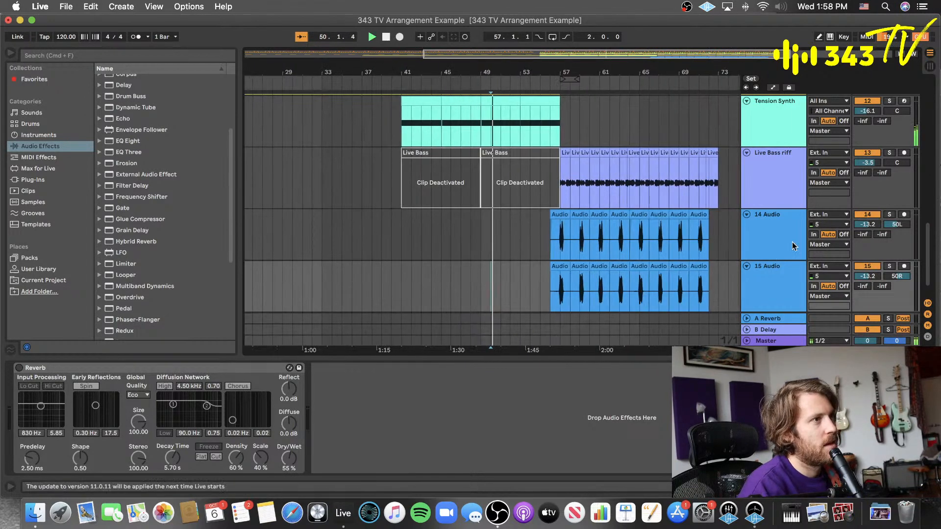
{"action": "left_click", "coordinate": [790, 242]}
{"action": "key", "text": "cmd+r"}
{"action": "type", "text": "Funk"}
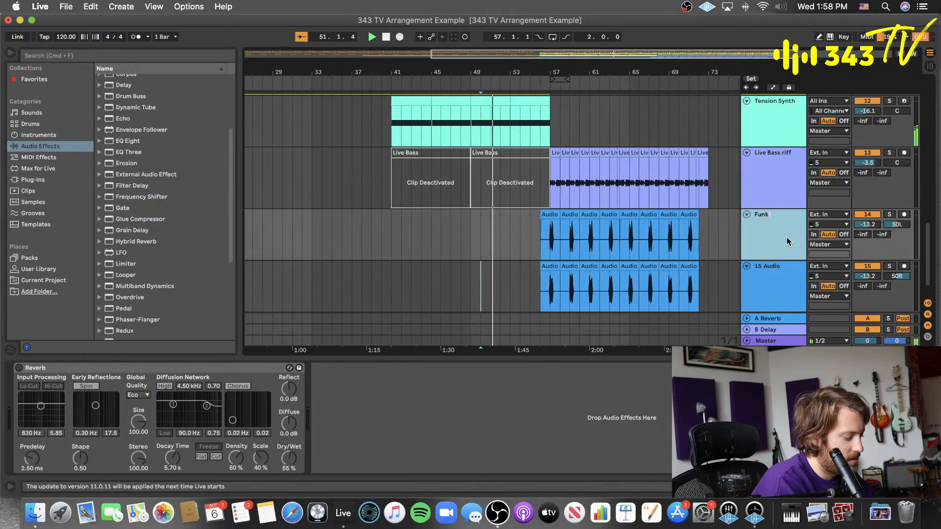
{"action": "type", "text": " Guitar L"}
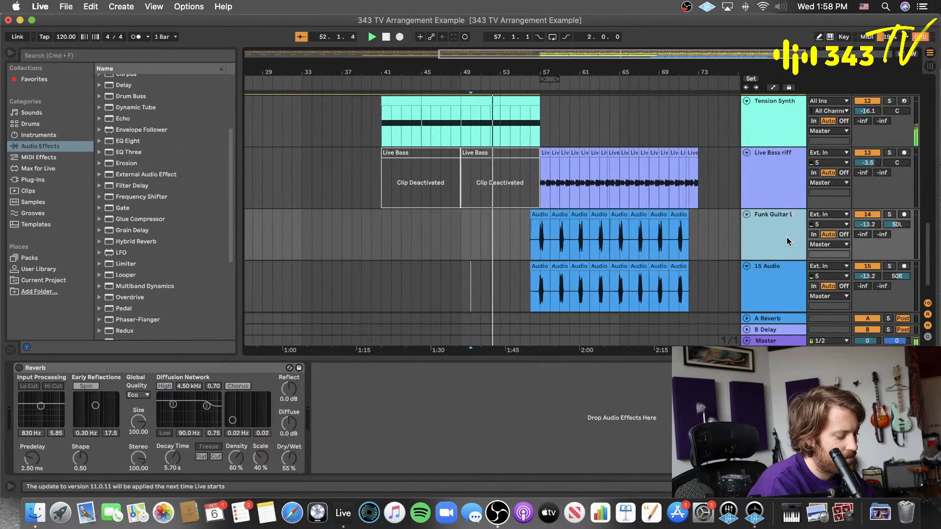
- Rename the 15 Audio track as Funk Guitar R and save the set
{"action": "left_click", "coordinate": [773, 292]}
{"action": "key", "text": "cmd+r"}
{"action": "type", "text": "F"}
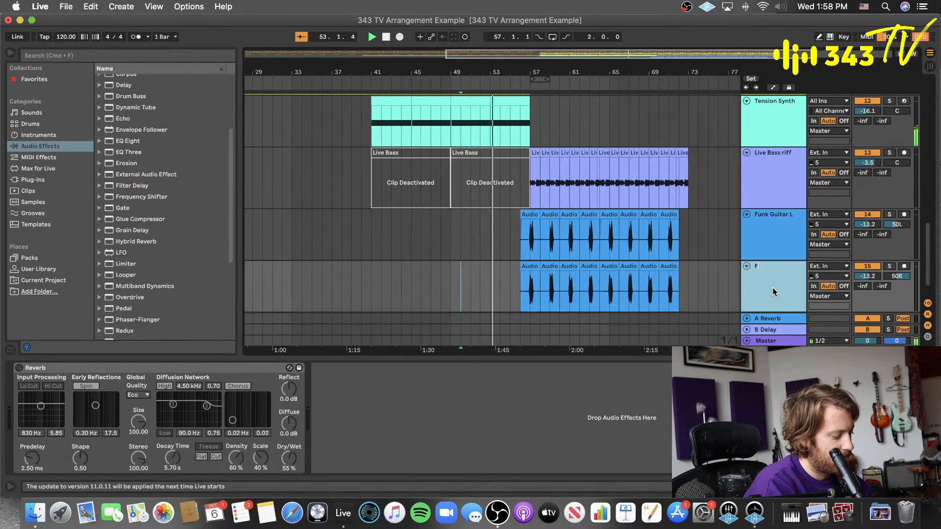
{"action": "type", "text": "unk Guitar R"}
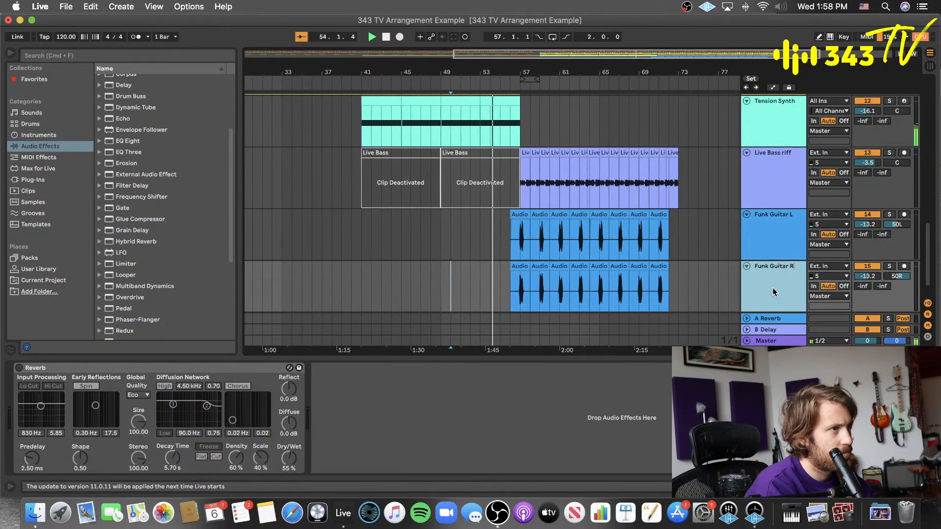
{"action": "key", "text": "Return"}
{"action": "key", "text": "cmd+s"}
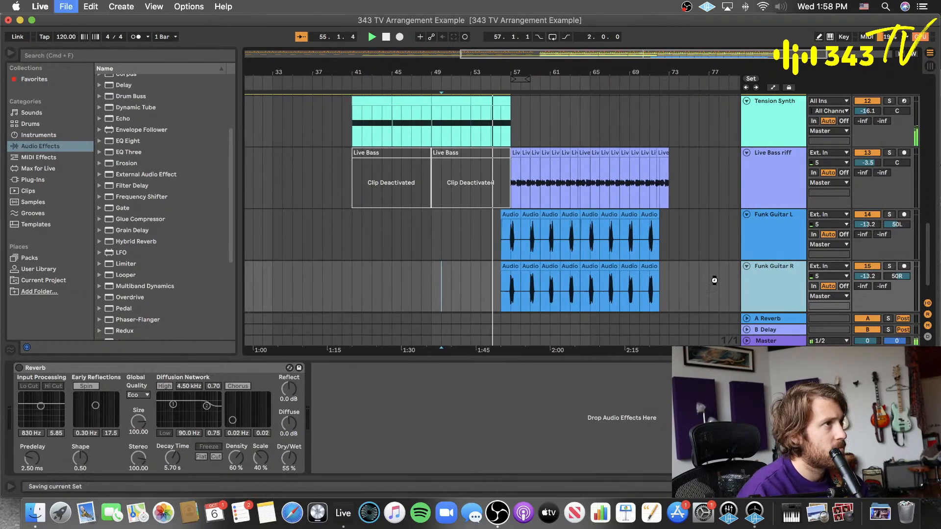
- Set the volume of both Funk Guitar tracks to -13.6 dB and save the set
{"action": "left_click", "coordinate": [798, 245], "text": "shift"}
{"action": "left_click_drag", "start_coordinate": [868, 225], "coordinate": [868, 228]}
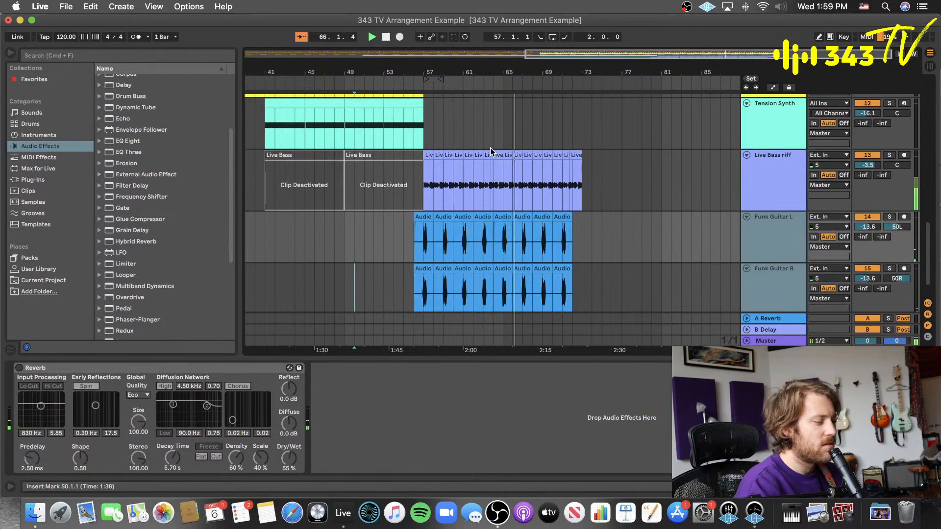
{"action": "key", "text": "super+s"}
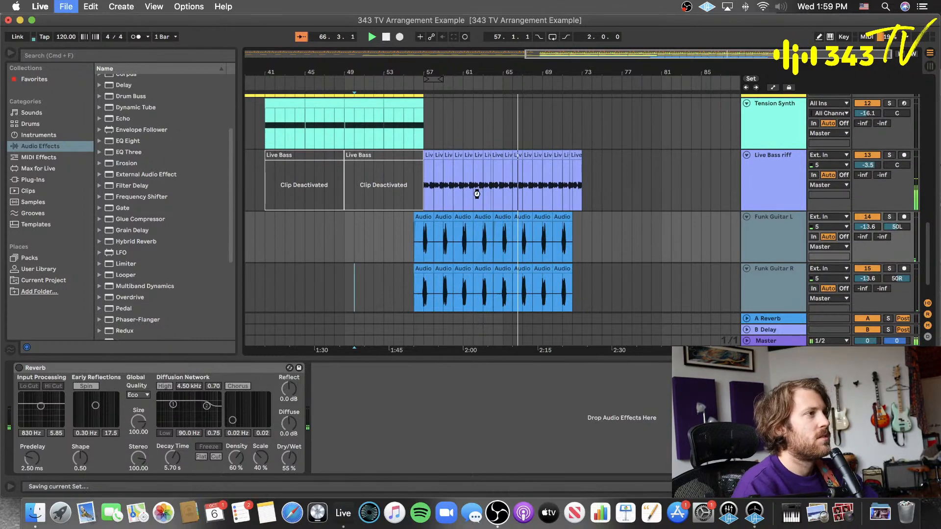
- Duplicate all the clips on Funk Guitar L and Funk Guitar R to start at bar 72
{"action": "left_click", "coordinate": [413, 216]}
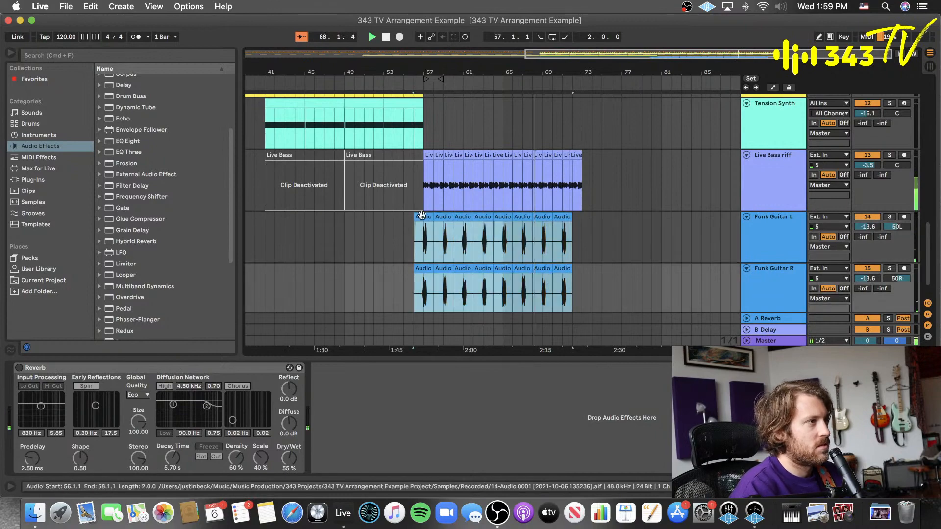
{"action": "left_click_drag", "start_coordinate": [422, 215], "coordinate": [586, 225]}
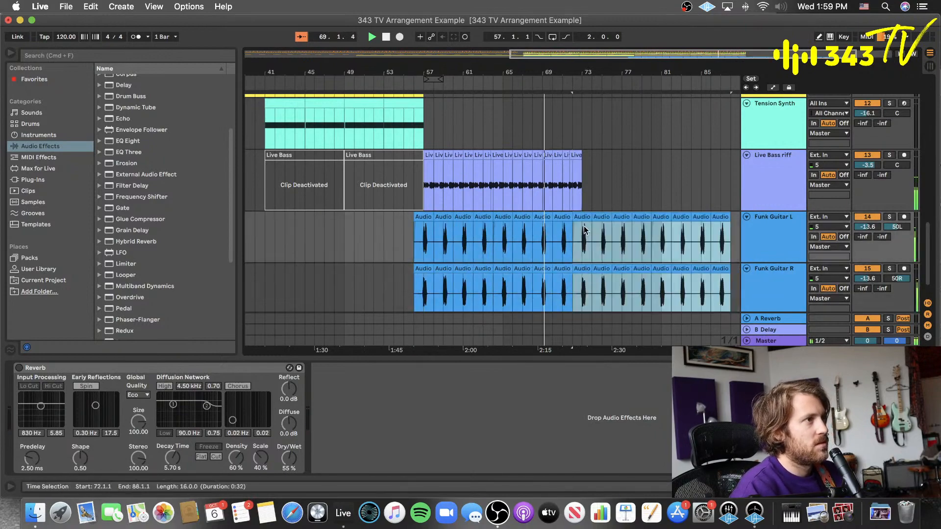
- Duplicate bars 57 to 73 on all tracks from Kick 707 2 through Live Bass riff to start at bar 73
{"action": "scroll", "coordinate": [572, 206], "scroll_direction": "up", "scroll_amount": 10}
{"action": "scroll", "coordinate": [507, 143], "scroll_direction": "down", "scroll_amount": 10}
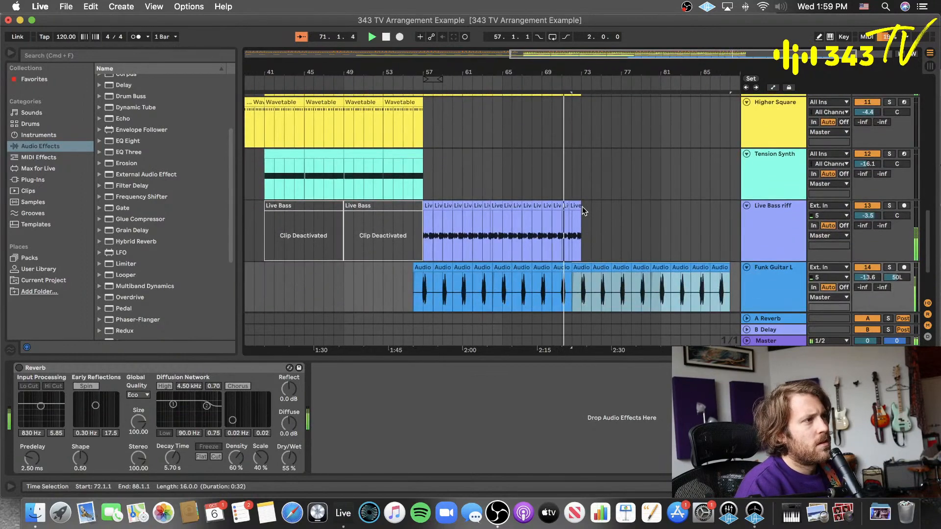
{"action": "left_click_drag", "start_coordinate": [583, 224], "coordinate": [431, 130]}
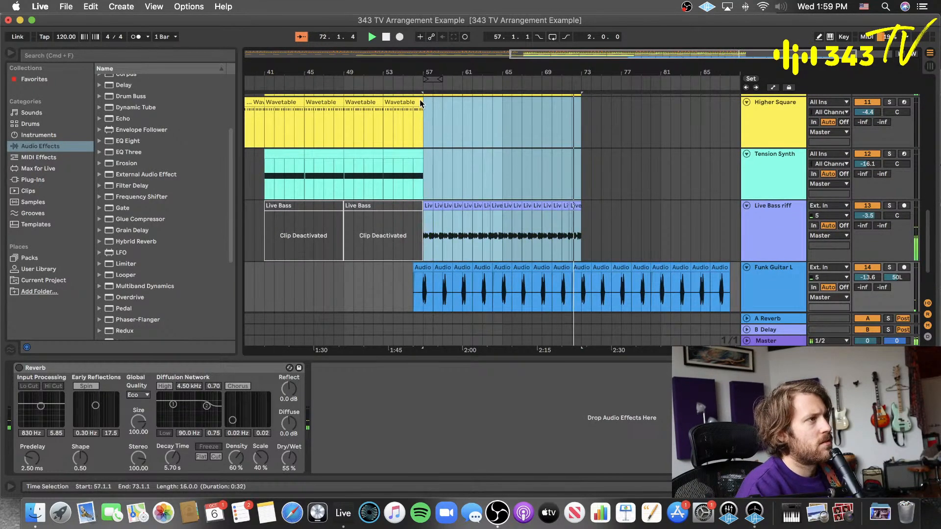
{"action": "scroll", "coordinate": [421, 93], "scroll_direction": "up", "scroll_amount": 10}
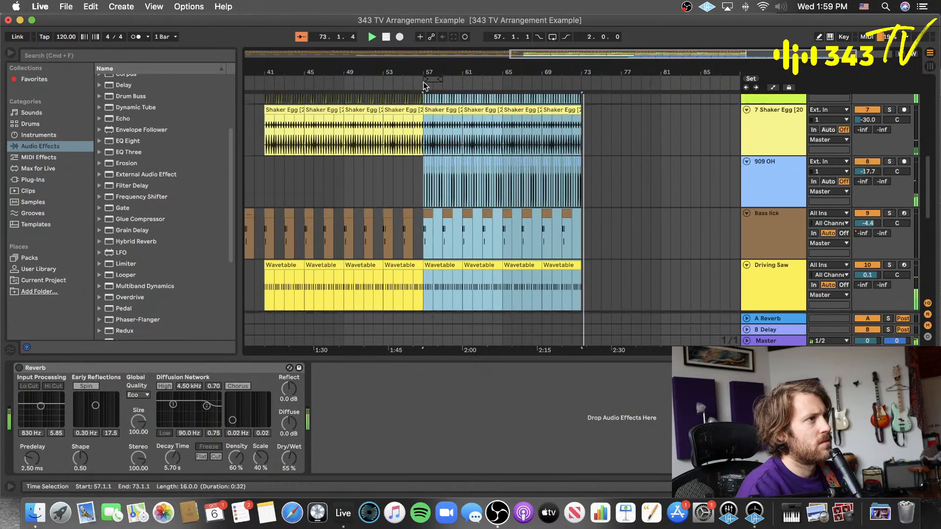
{"action": "scroll", "coordinate": [424, 81], "scroll_direction": "up", "scroll_amount": 8}
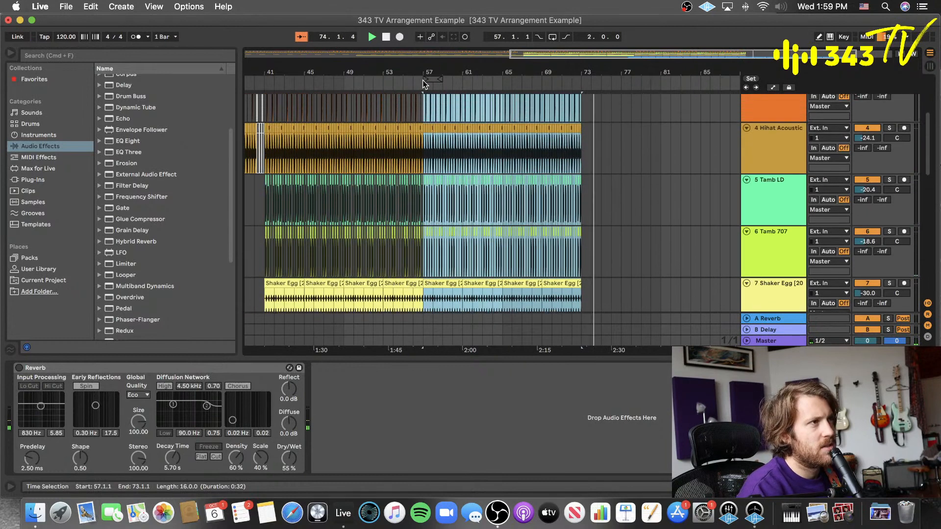
{"action": "scroll", "coordinate": [422, 81], "scroll_direction": "up", "scroll_amount": 5}
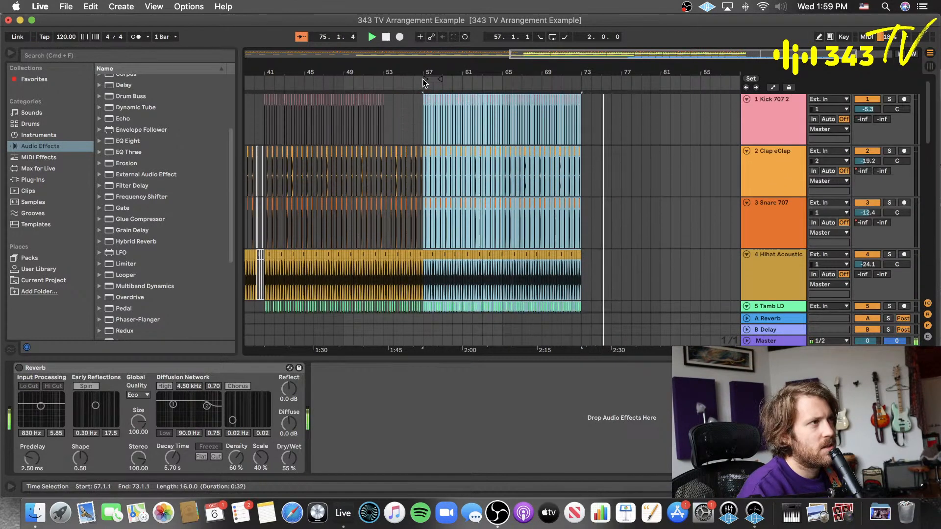
{"action": "left_click", "coordinate": [423, 81]}
{"action": "key", "text": "super+d"}
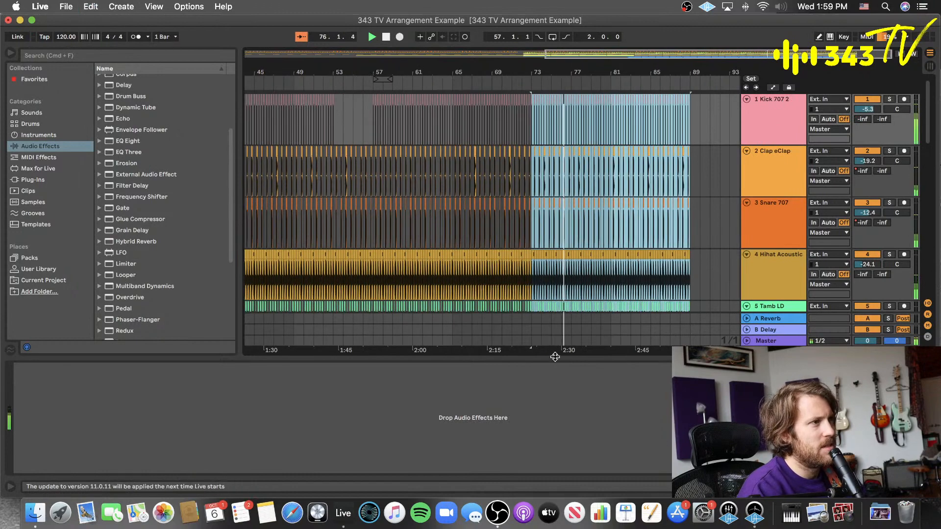
- Hide the device view and check where the tracks end around bar 89, down to the Funk Guitar tracks
{"action": "double_click", "coordinate": [554, 356]}
{"action": "scroll", "coordinate": [575, 248], "scroll_direction": "down", "scroll_amount": 10}
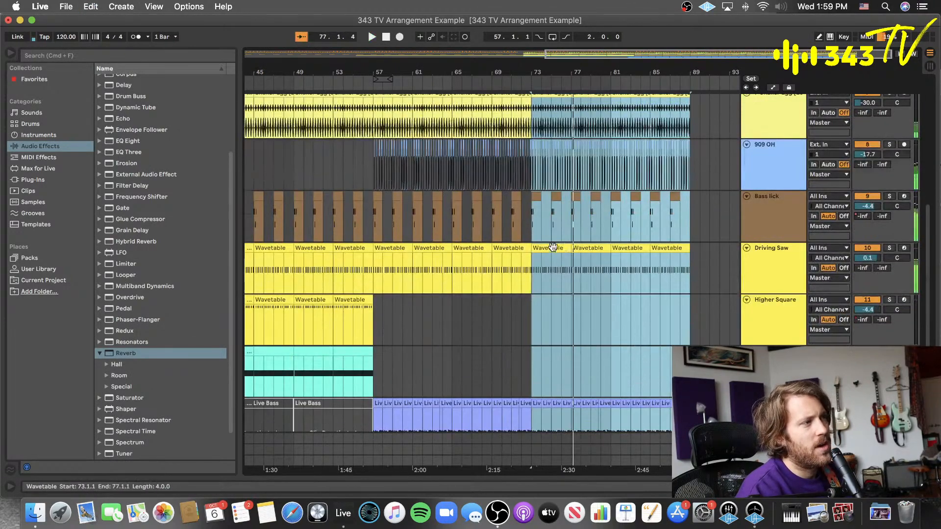
{"action": "left_click", "coordinate": [692, 290]}
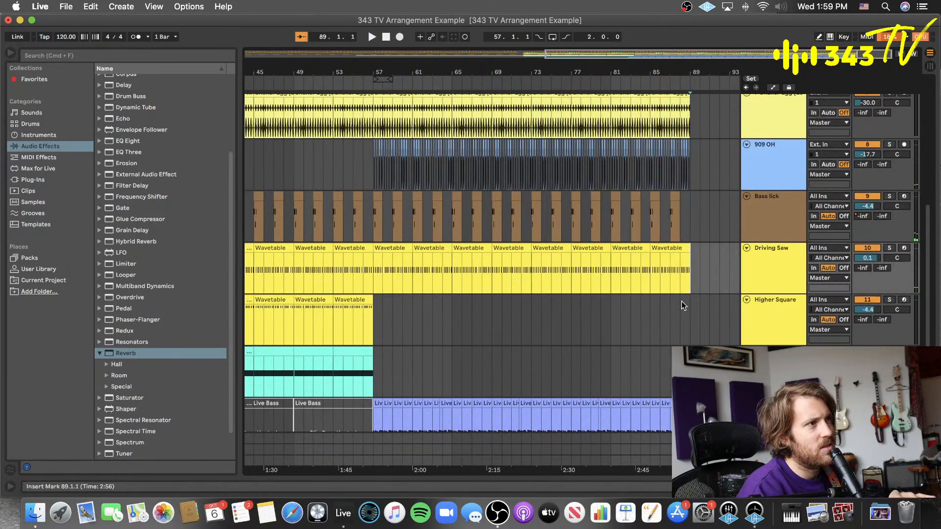
{"action": "left_click", "coordinate": [687, 318]}
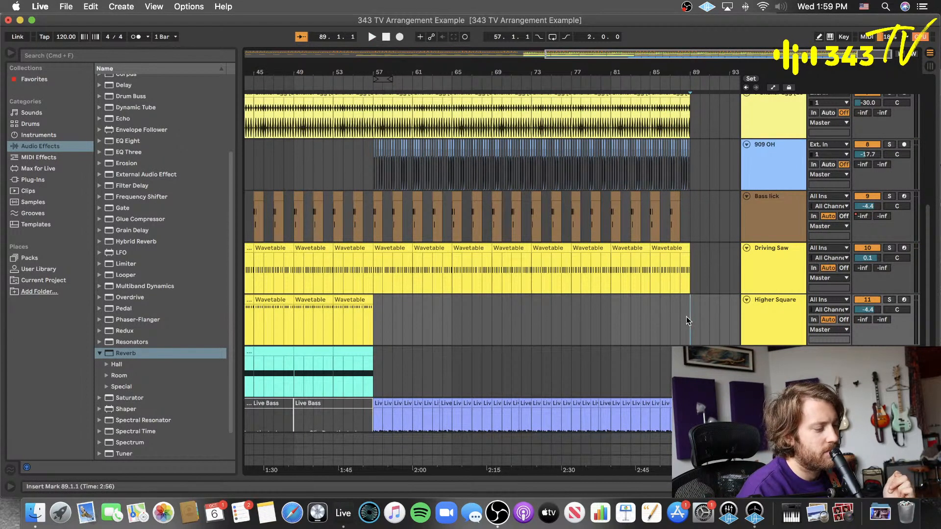
{"action": "scroll", "coordinate": [687, 318], "scroll_direction": "down", "scroll_amount": 5}
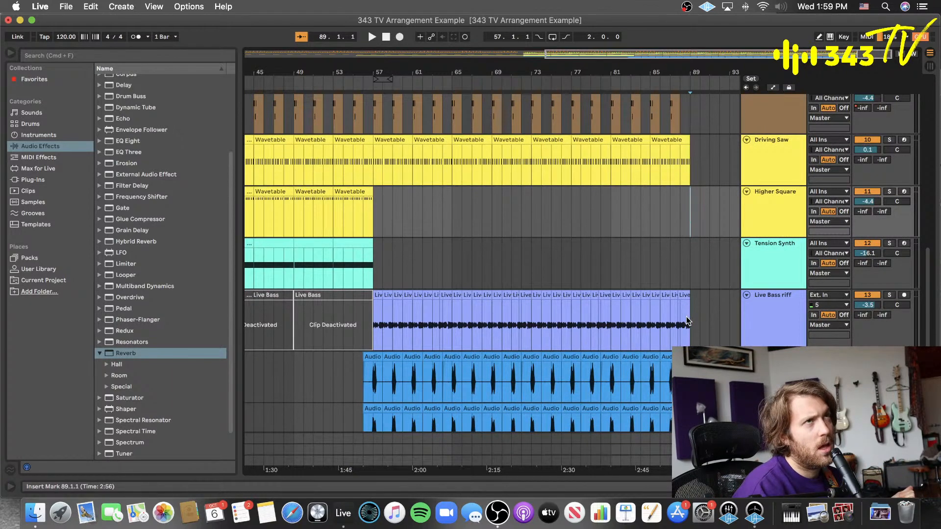
{"action": "scroll", "coordinate": [361, 301], "scroll_direction": "down", "scroll_amount": 2}
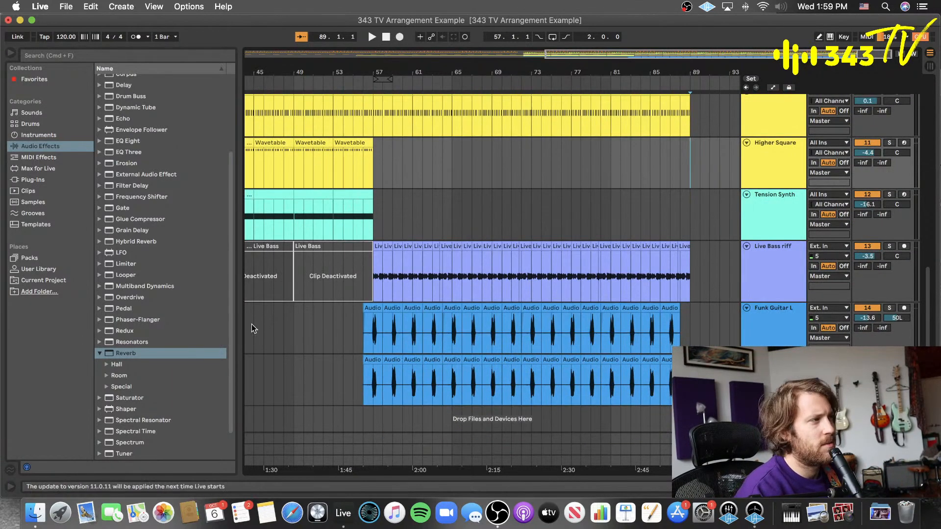
- Play the arrangement from bar 33 and save the set
{"action": "left_click", "coordinate": [295, 332]}
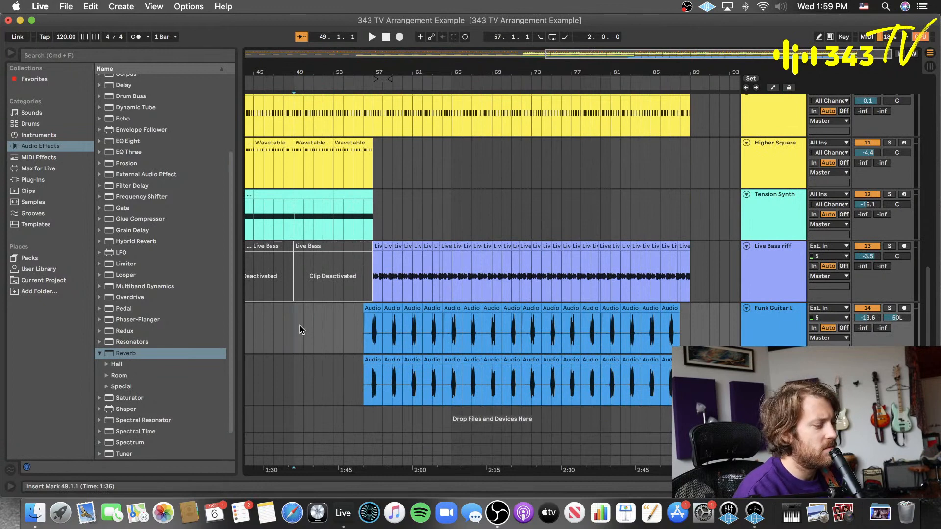
{"action": "scroll", "coordinate": [314, 324], "scroll_direction": "left", "scroll_amount": 15}
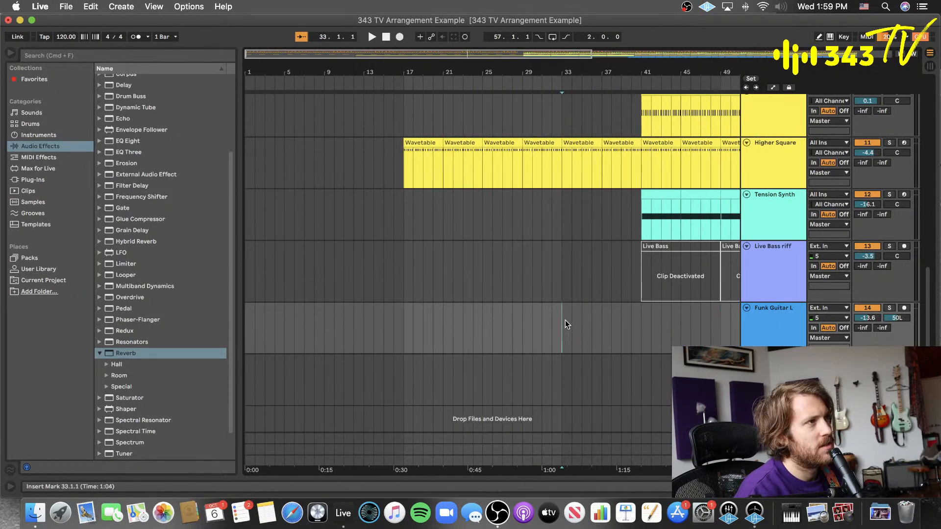
{"action": "key", "text": "space"}
{"action": "scroll", "coordinate": [568, 317], "scroll_direction": "right", "scroll_amount": 5}
{"action": "key", "text": "super+s"}
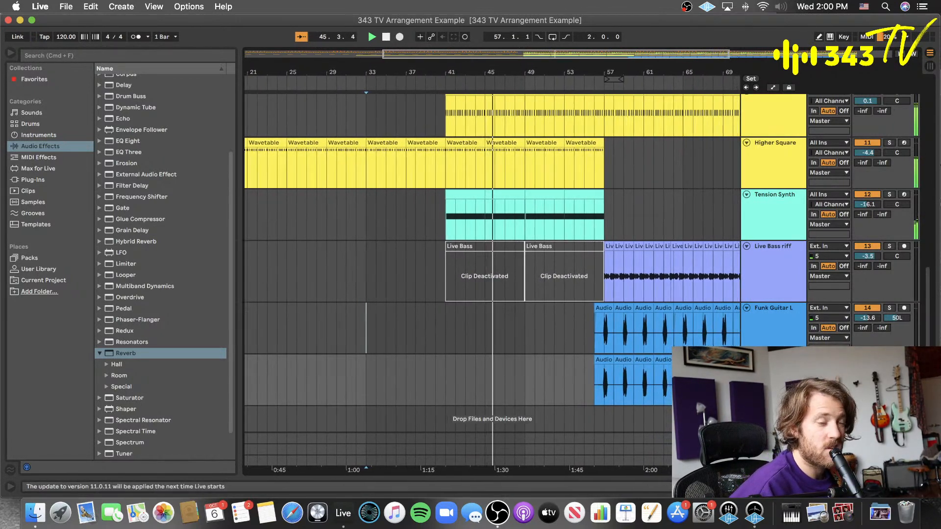
- Insert a new audio track below Funk Guitar R
{"action": "key", "text": "super+t"}
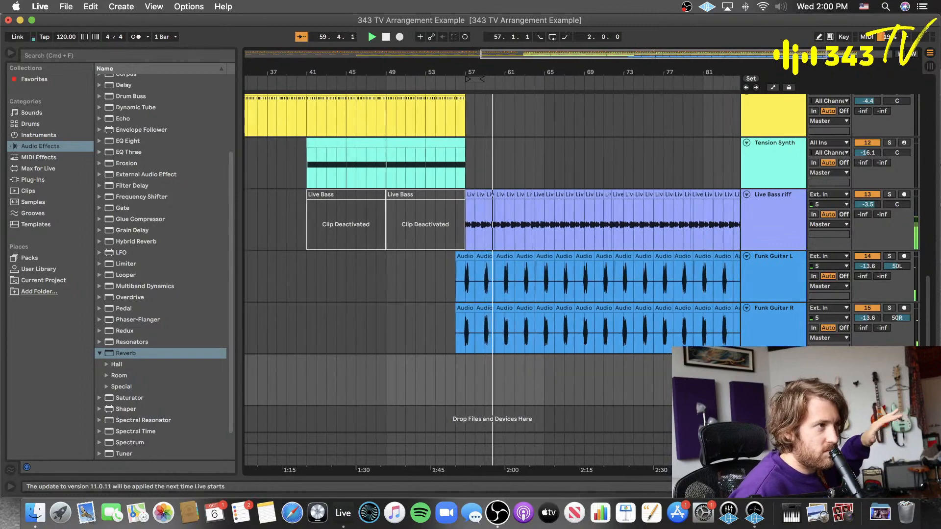
{"action": "scroll", "coordinate": [434, 318], "scroll_direction": "up", "scroll_amount": 3}
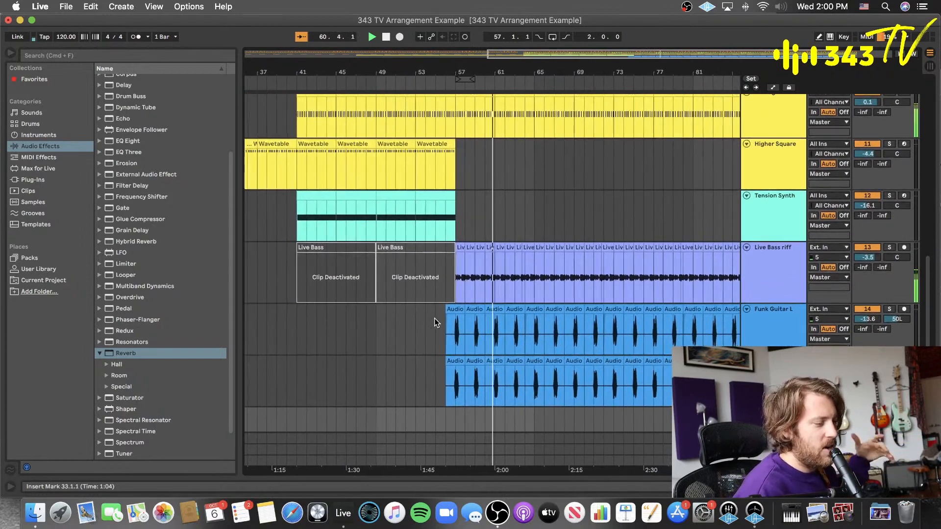
{"action": "scroll", "coordinate": [434, 322], "scroll_direction": "down", "scroll_amount": 3}
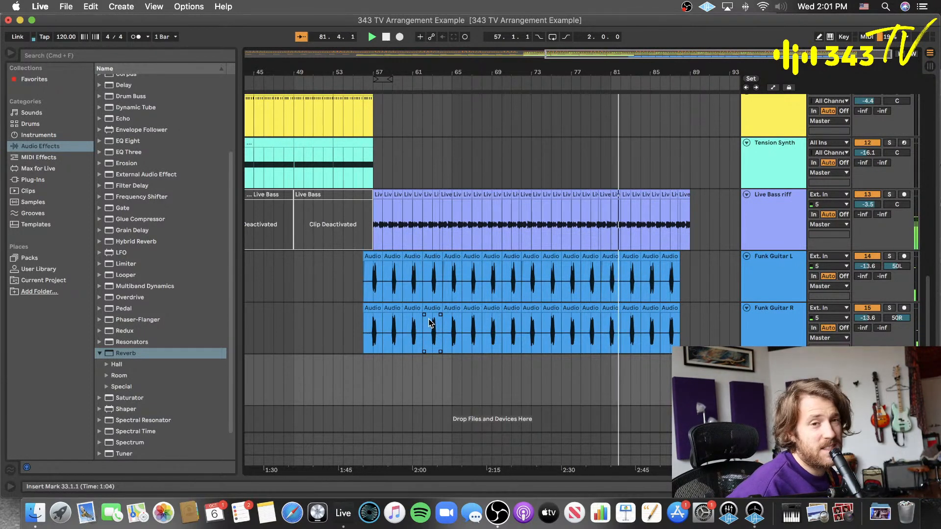
- Look over the arrangement from Kick 707 2 down to the new audio track during playback
{"action": "scroll", "coordinate": [430, 323], "scroll_direction": "left", "scroll_amount": 15}
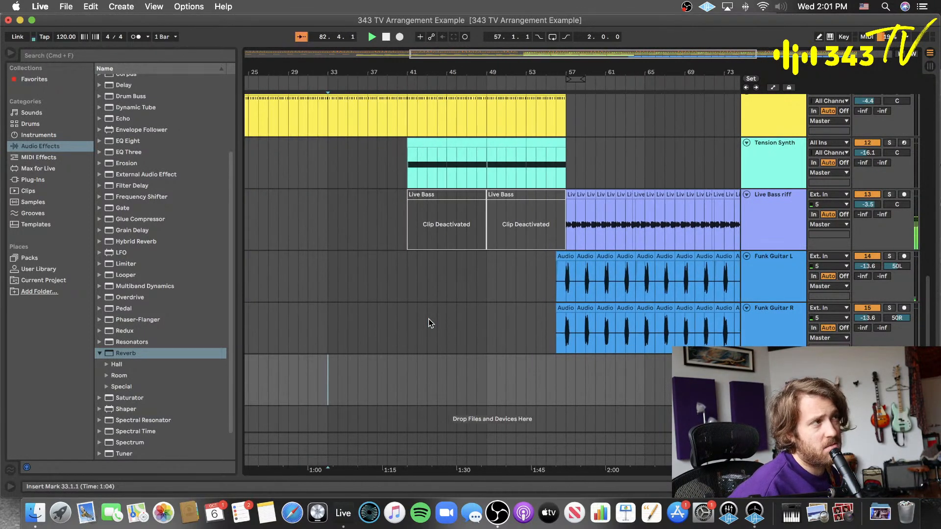
{"action": "scroll", "coordinate": [428, 319], "scroll_direction": "up", "scroll_amount": 15}
{"action": "scroll", "coordinate": [428, 319], "scroll_direction": "right", "scroll_amount": 4}
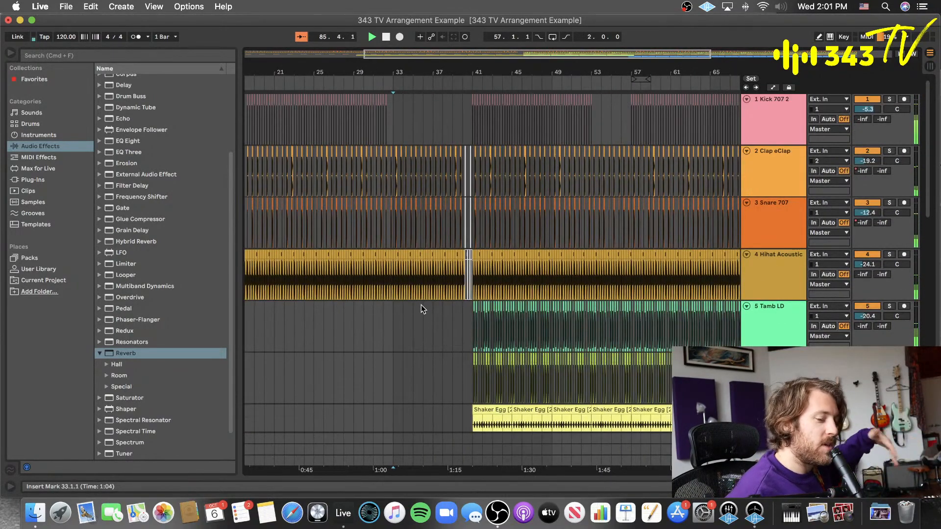
{"action": "scroll", "coordinate": [421, 309], "scroll_direction": "down", "scroll_amount": 4}
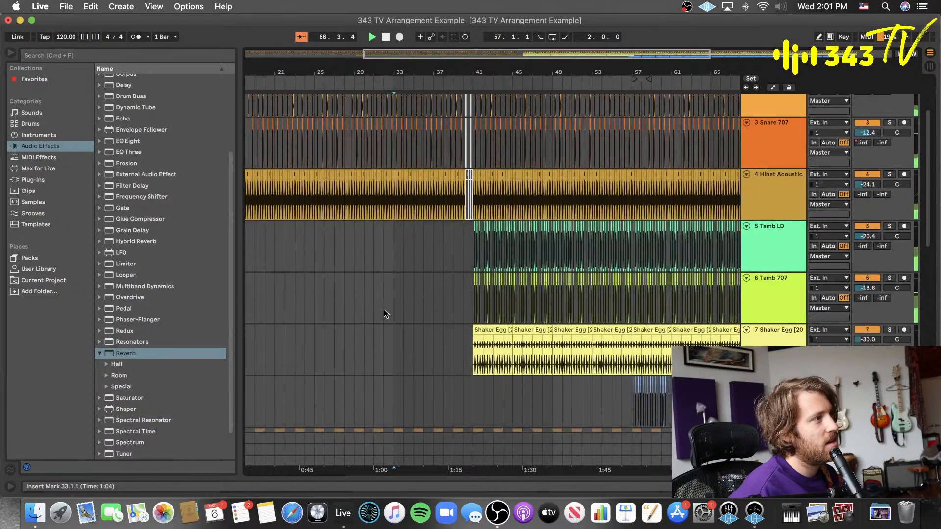
{"action": "scroll", "coordinate": [387, 304], "scroll_direction": "down", "scroll_amount": 10}
{"action": "scroll", "coordinate": [387, 304], "scroll_direction": "left", "scroll_amount": 5}
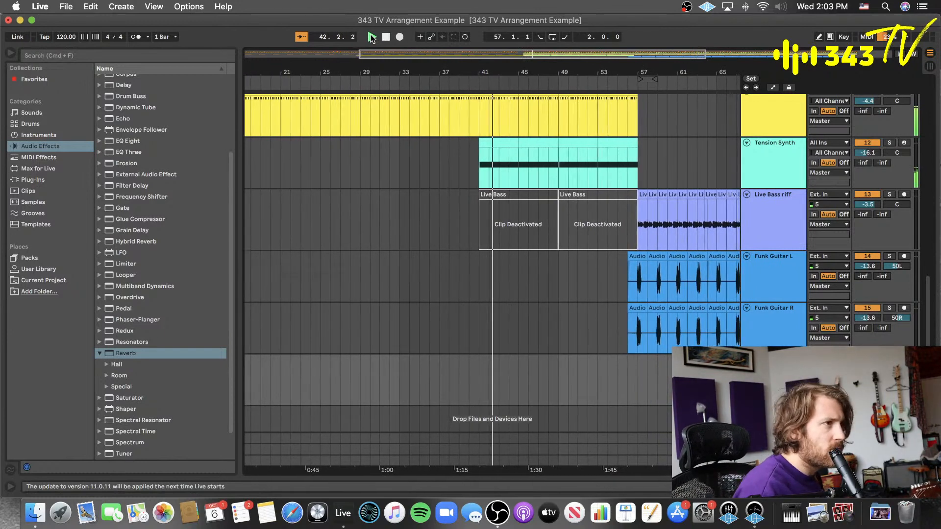
{"action": "scroll", "coordinate": [365, 198], "scroll_direction": "left", "scroll_amount": 5}
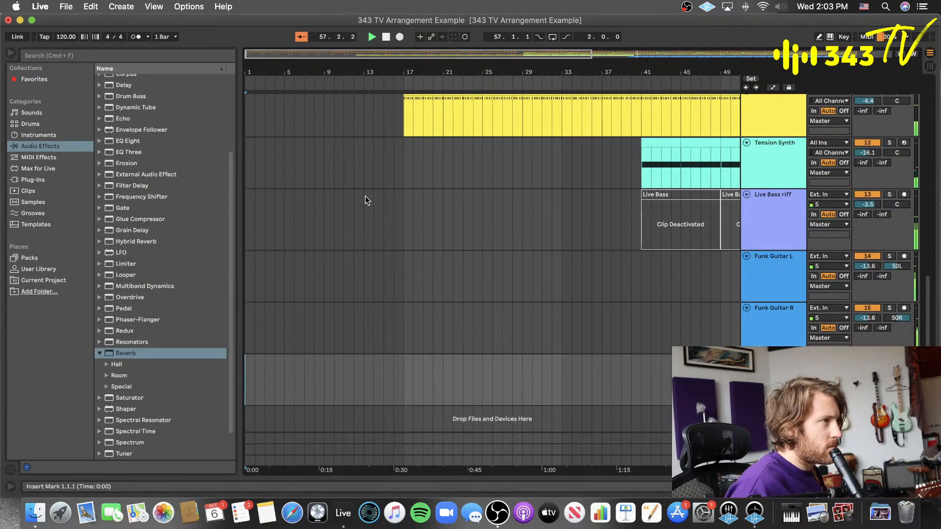
{"action": "scroll", "coordinate": [382, 198], "scroll_direction": "right", "scroll_amount": 10}
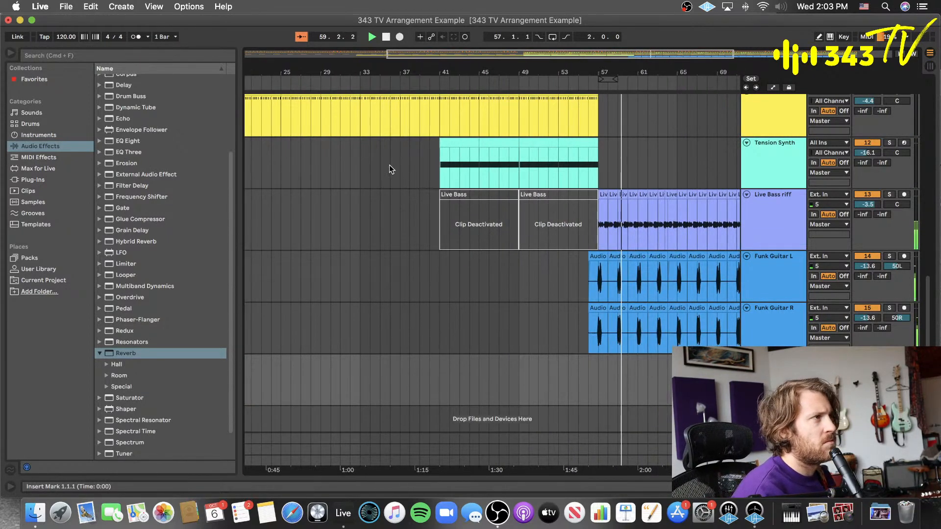
- Stop playback and record a live take on the new 16 Audio track from bar 1 to about bar 62
{"action": "left_click", "coordinate": [386, 37]}
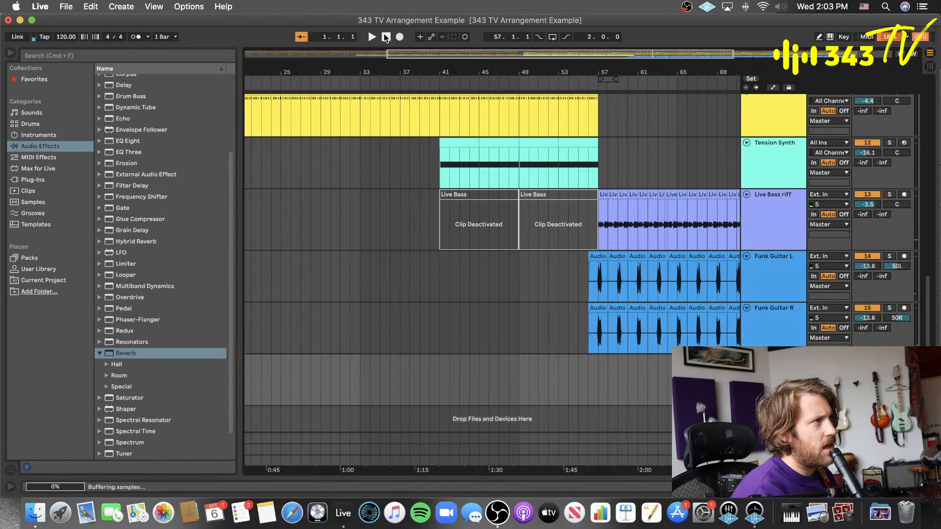
{"action": "scroll", "coordinate": [433, 252], "scroll_direction": "left", "scroll_amount": 10}
{"action": "scroll", "coordinate": [469, 249], "scroll_direction": "up", "scroll_amount": 1}
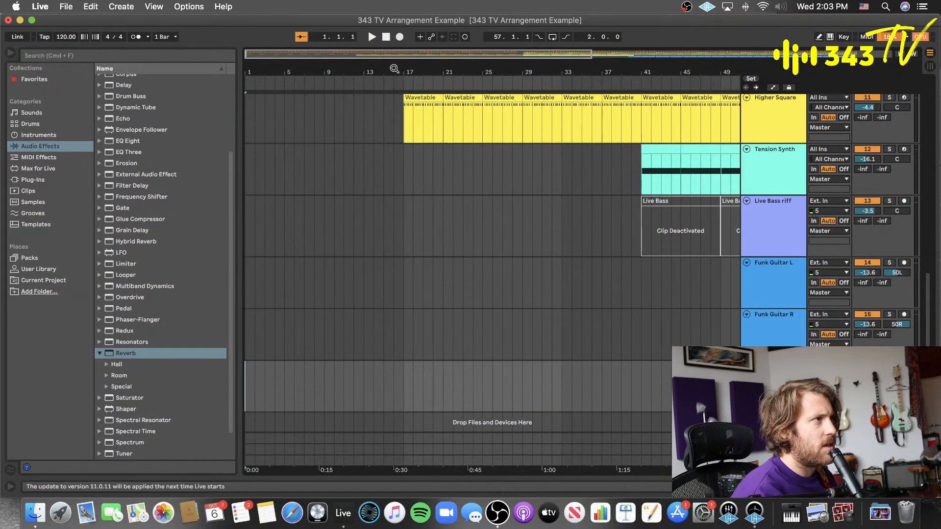
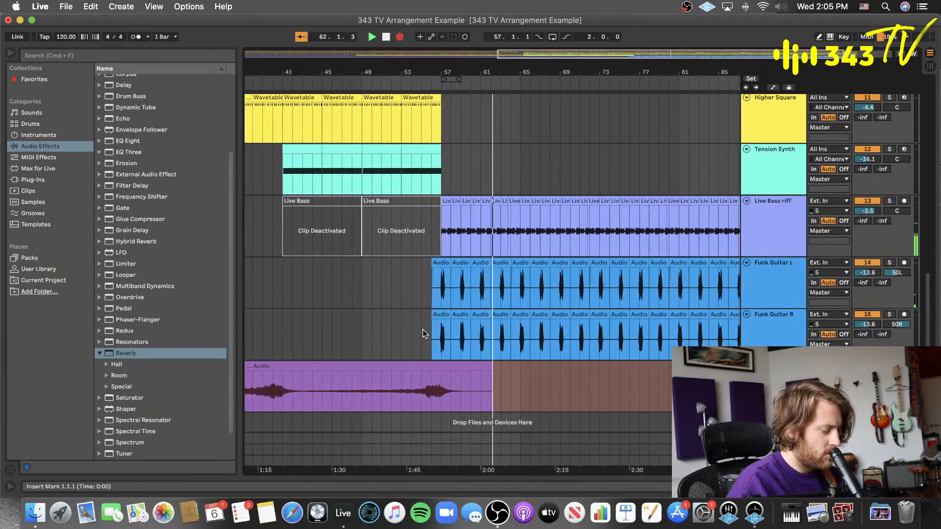
{"action": "key", "text": "space"}
{"action": "key", "text": "minus"}
{"action": "key", "text": "minus"}
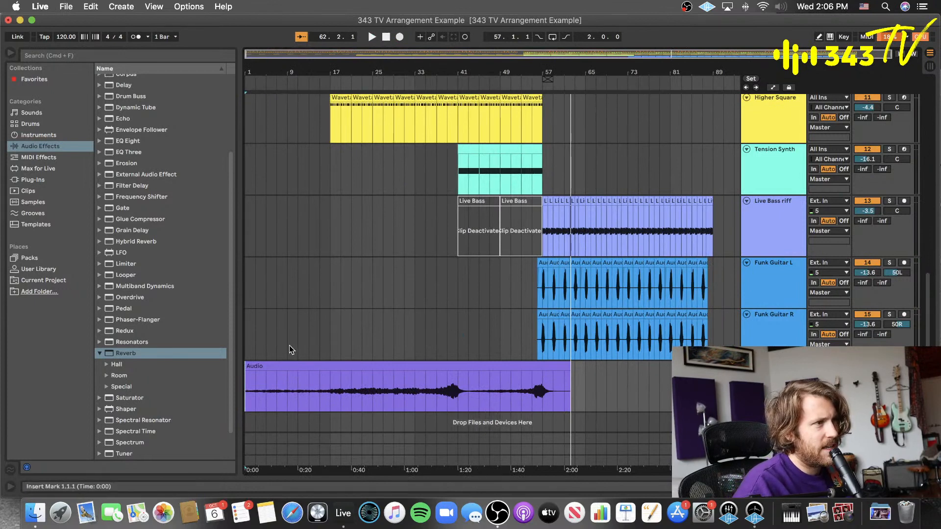
- Play the recorded take from bar 1 and load the PositiveGrid BIAS AMP plug-in onto the 16 Audio track
{"action": "key", "text": "space"}
{"action": "left_click", "coordinate": [98, 354]}
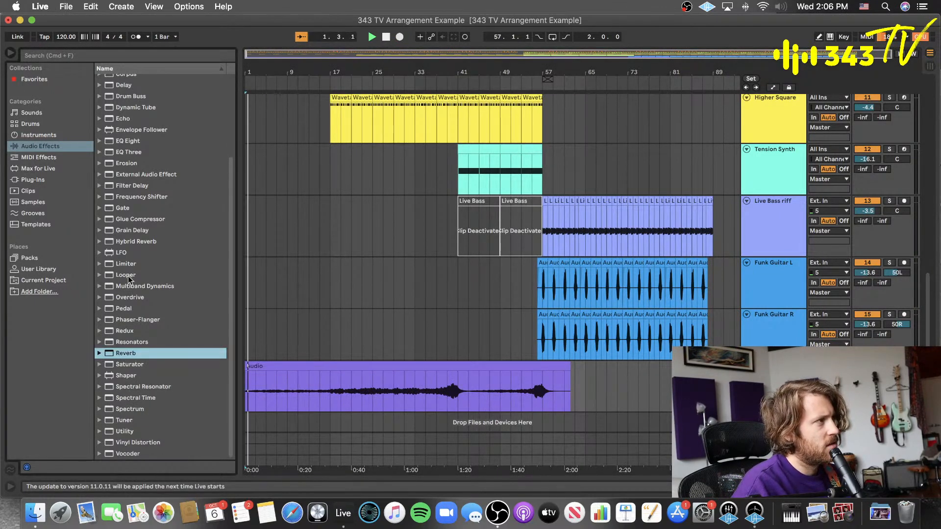
{"action": "left_click", "coordinate": [54, 180]}
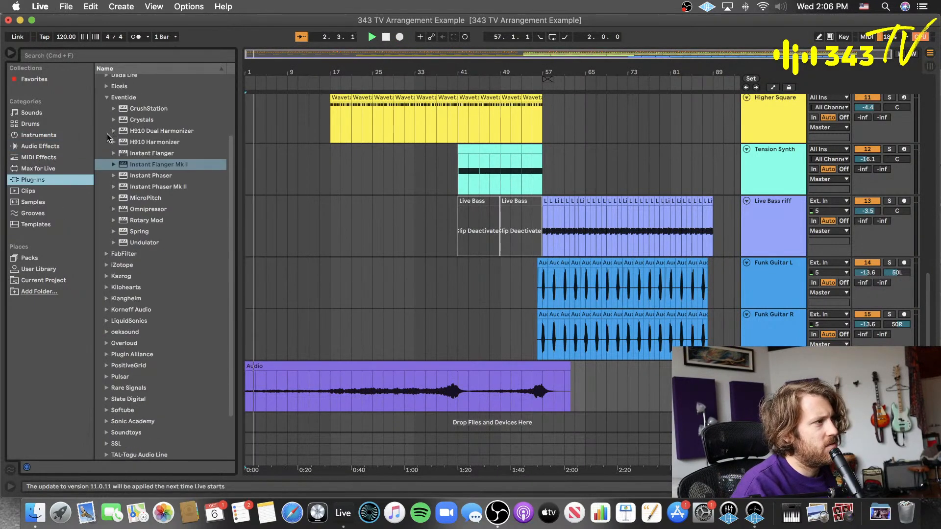
{"action": "left_click", "coordinate": [120, 365]}
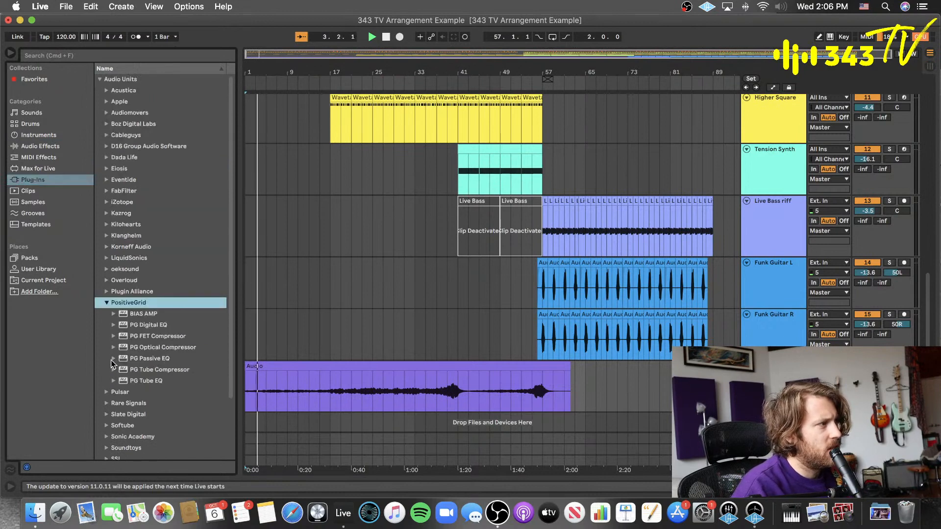
{"action": "left_click", "coordinate": [172, 316]}
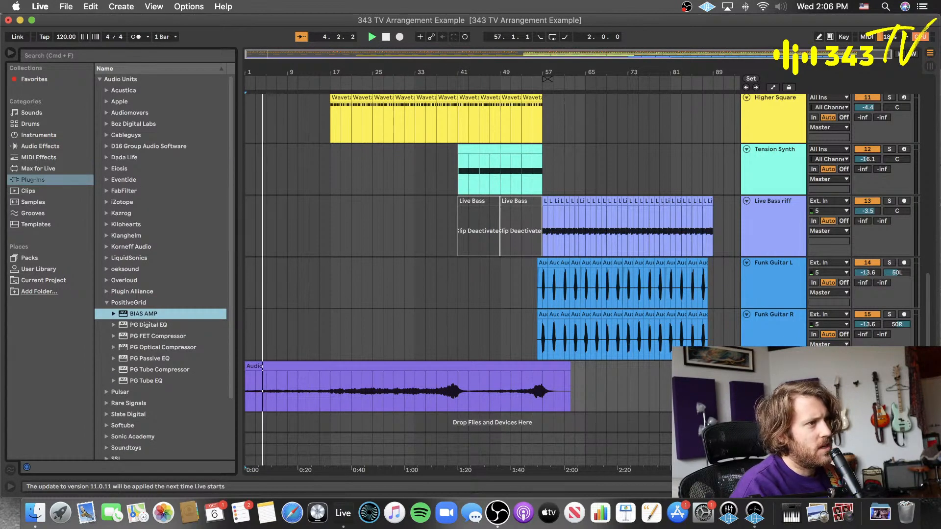
{"action": "key", "text": "Return"}
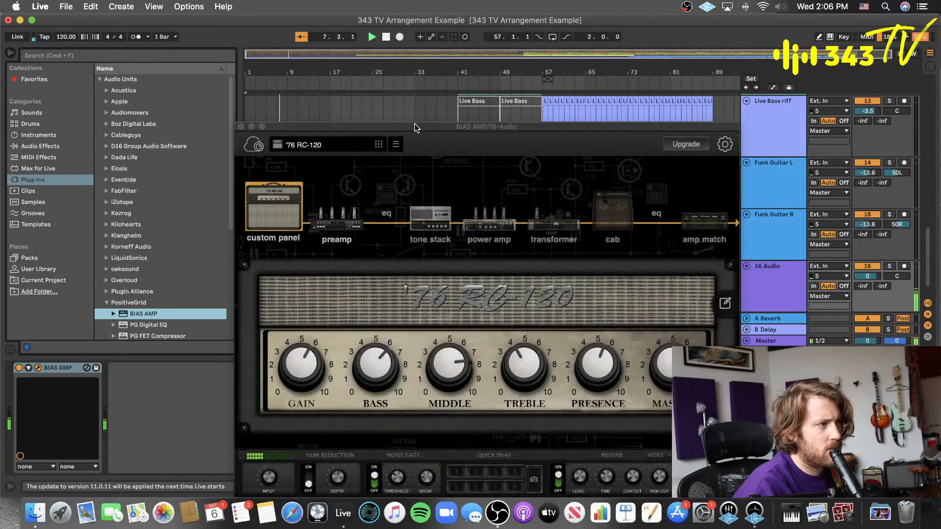
- Toggle BIAS AMP on the 16 Audio track to compare the sound, leave it enabled and close its plug-in window
{"action": "left_click_drag", "start_coordinate": [417, 128], "coordinate": [378, 41]}
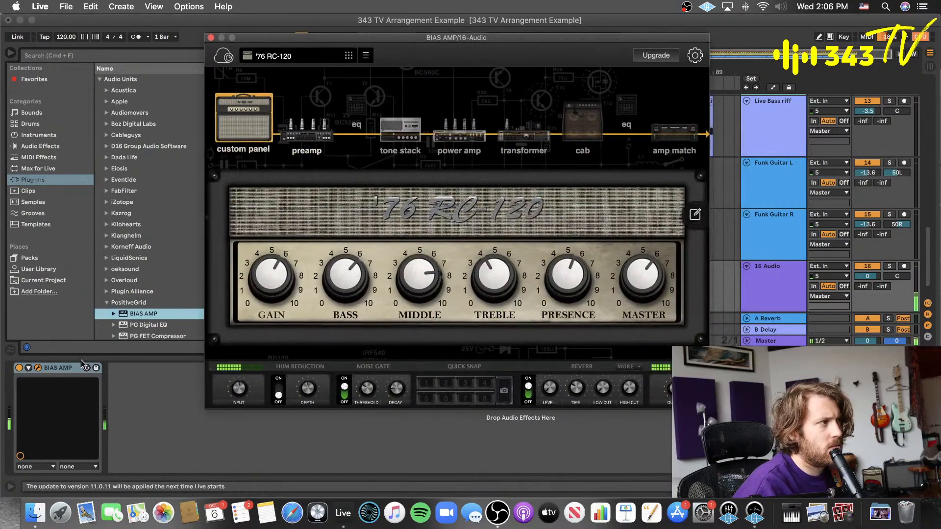
{"action": "left_click", "coordinate": [18, 368]}
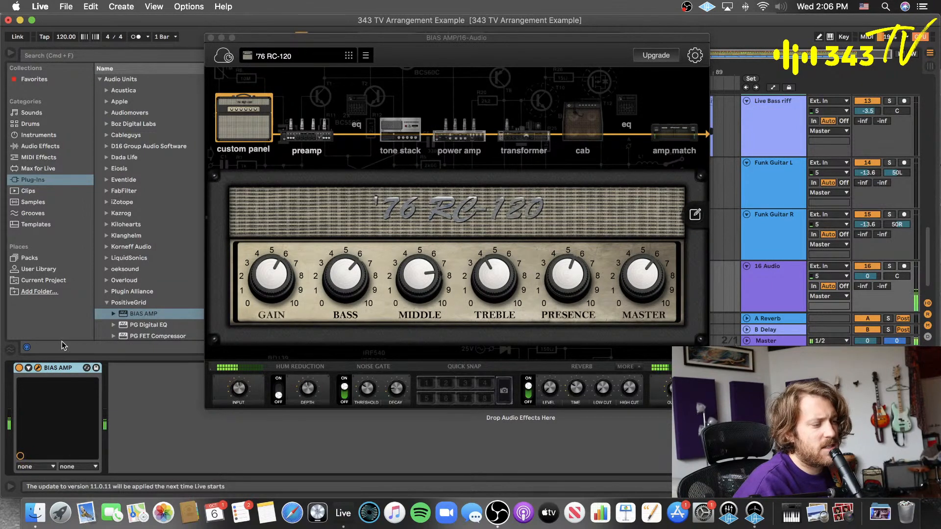
{"action": "left_click", "coordinate": [211, 38]}
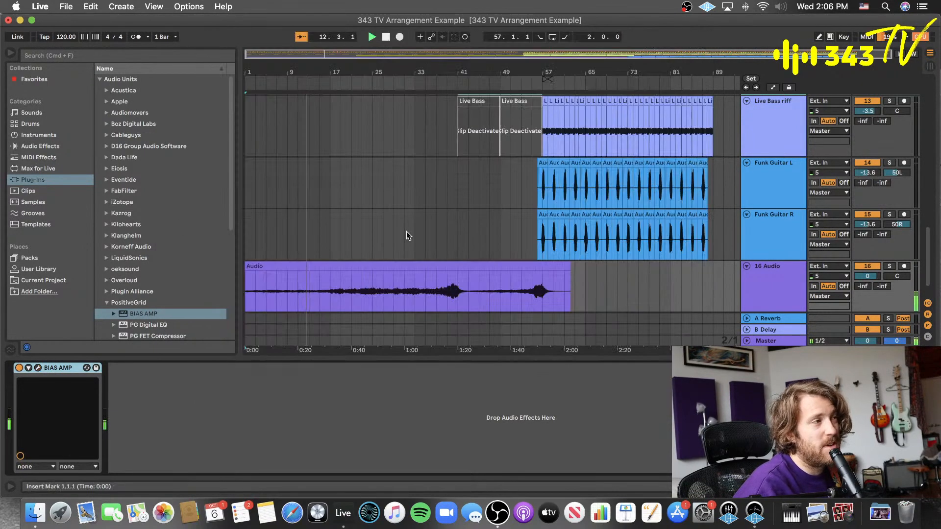
- Save the set and add the Soundtoys MicroShift plug-in after BIAS AMP on the 16 Audio track
{"action": "key", "text": "super+s"}
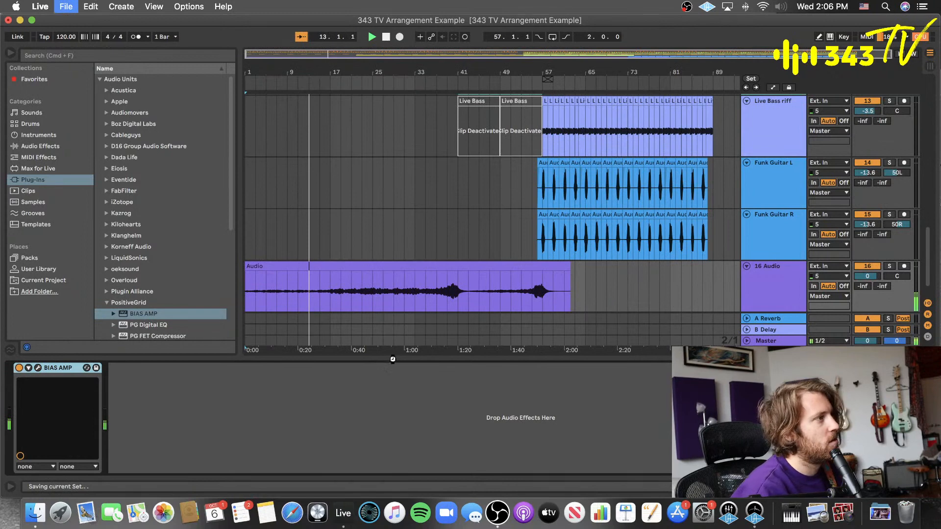
{"action": "key", "text": "super+alt+l"}
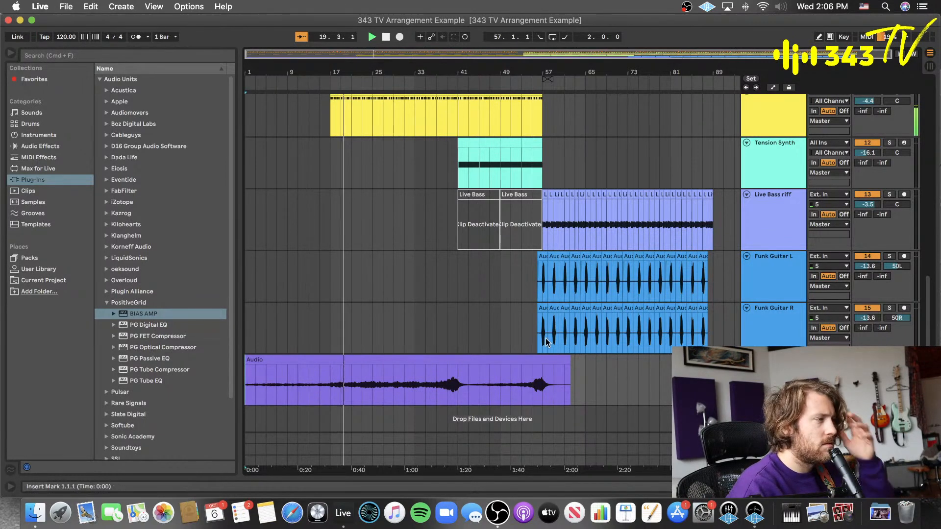
{"action": "scroll", "coordinate": [153, 372], "scroll_direction": "down", "scroll_amount": 4}
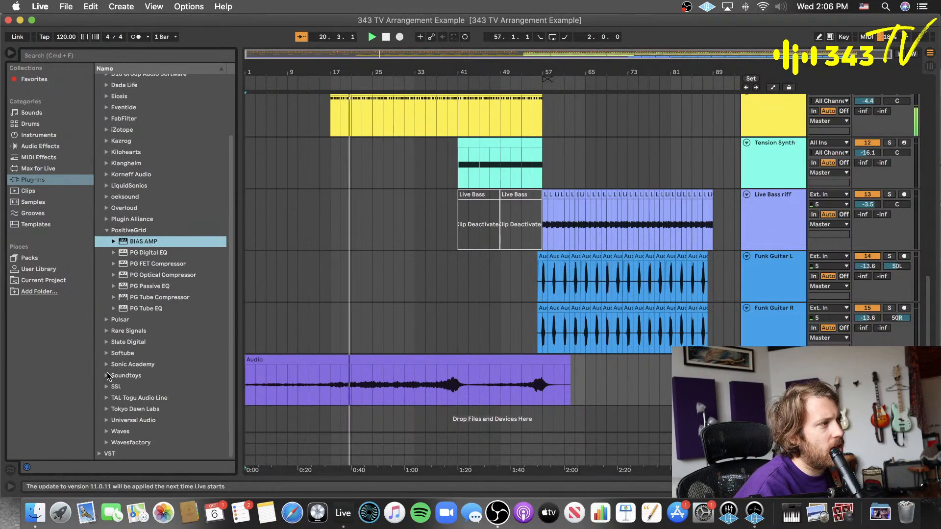
{"action": "left_click", "coordinate": [106, 375]}
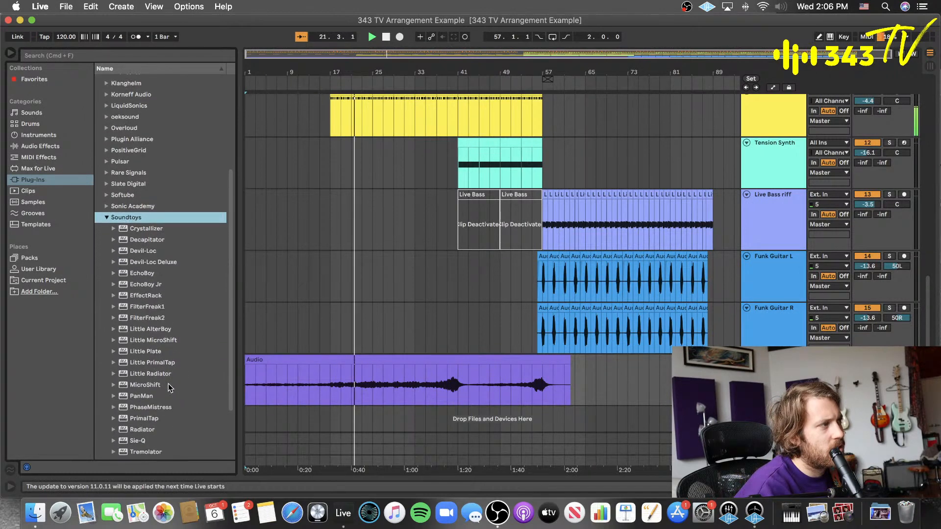
{"action": "left_click", "coordinate": [169, 385]}
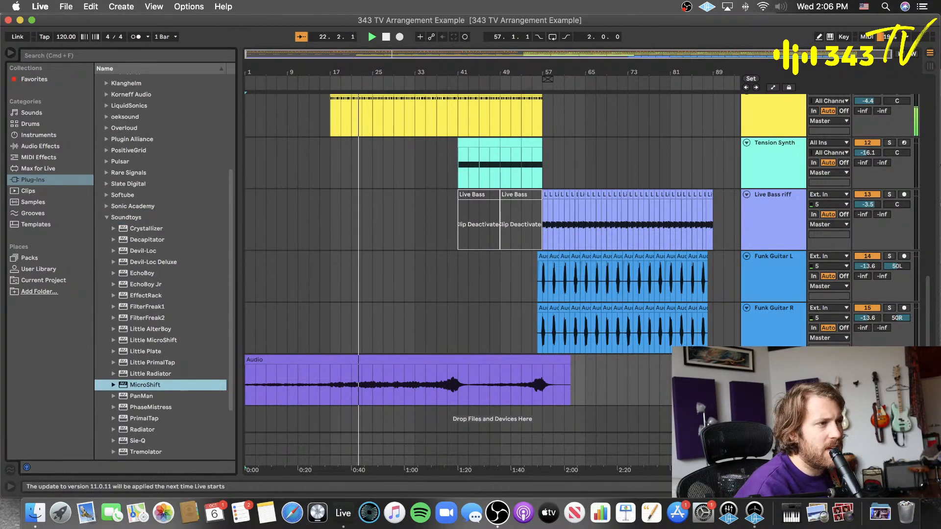
{"action": "left_click_drag", "start_coordinate": [169, 385], "coordinate": [543, 373]}
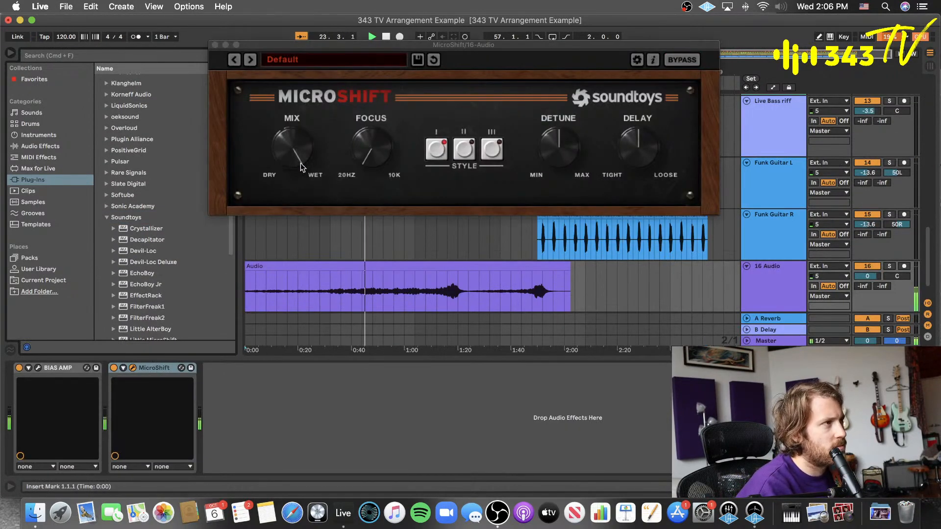
- Lower MicroShift's Mix to slightly above halfway, choose Style III and close the plug-in window
{"action": "left_click_drag", "start_coordinate": [292, 157], "coordinate": [289, 180]}
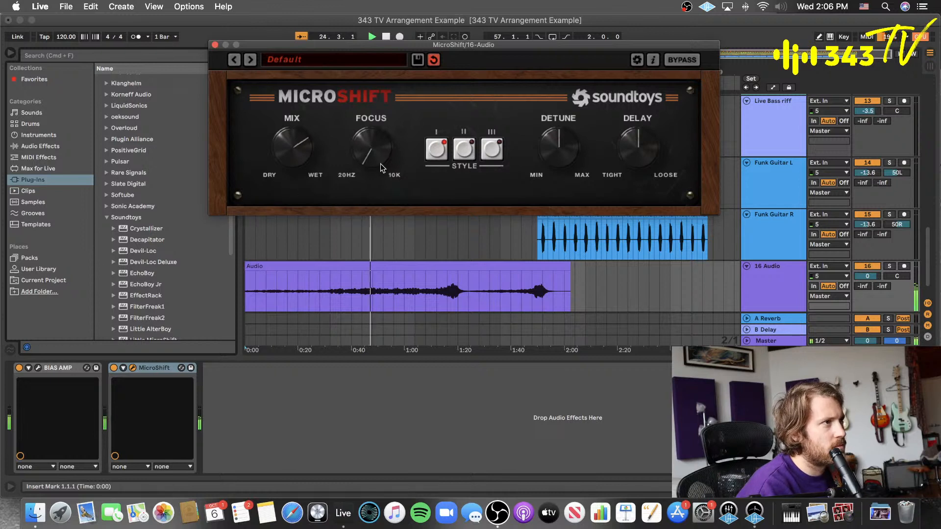
{"action": "left_click", "coordinate": [490, 147]}
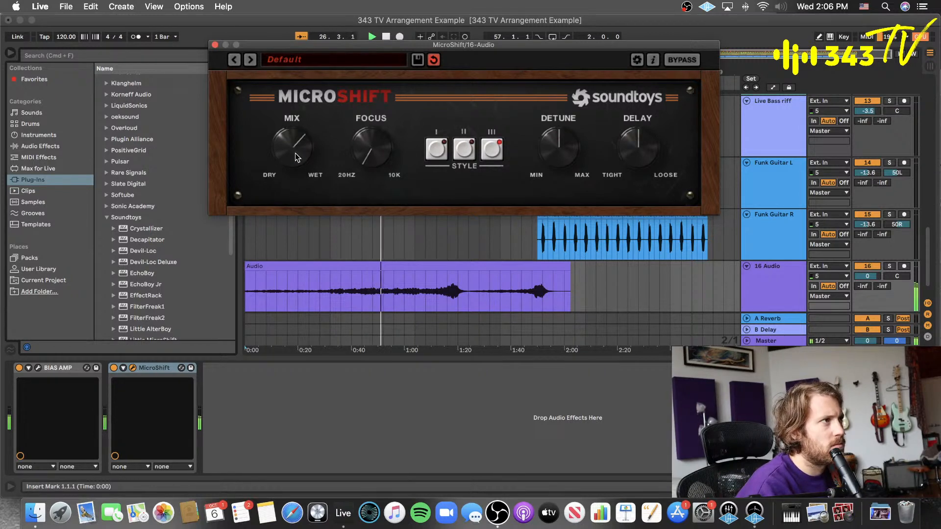
{"action": "mouse_move", "coordinate": [295, 153]}
{"action": "left_mouse_down"}
{"action": "mouse_move", "coordinate": [289, 167]}
{"action": "mouse_move", "coordinate": [295, 161]}
{"action": "left_mouse_up"}
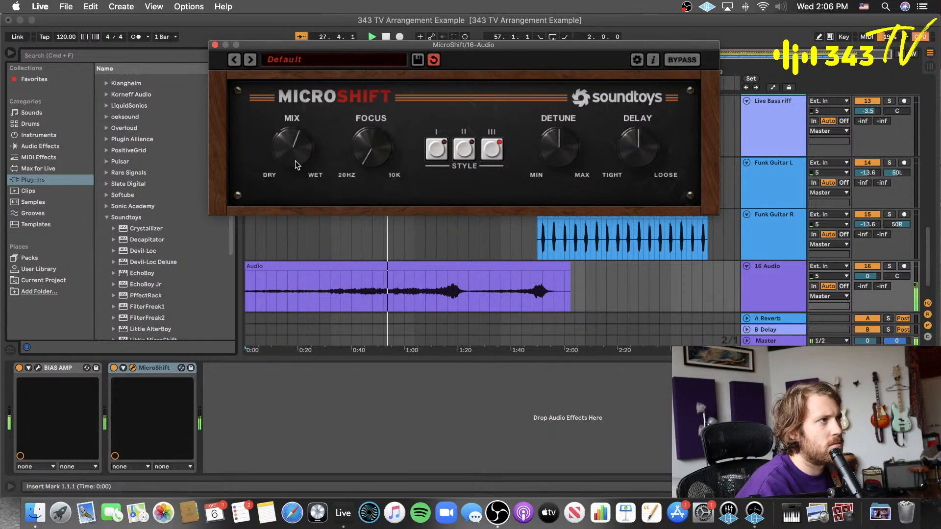
{"action": "left_click", "coordinate": [757, 293]}
{"action": "left_click", "coordinate": [214, 45]}
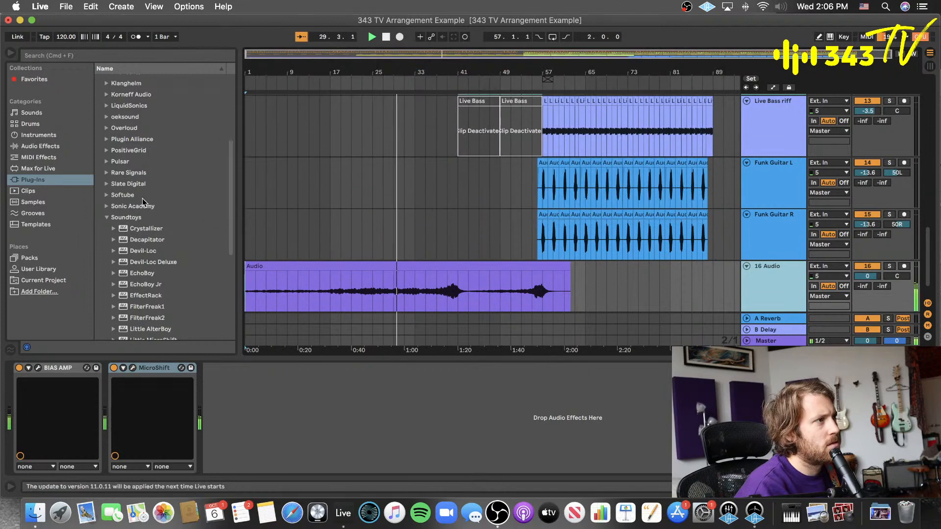
- Collapse the Soundtoys folder, lower the 16 Audio track's volume to -2.8 dB and hide the device view
{"action": "left_click", "coordinate": [108, 216]}
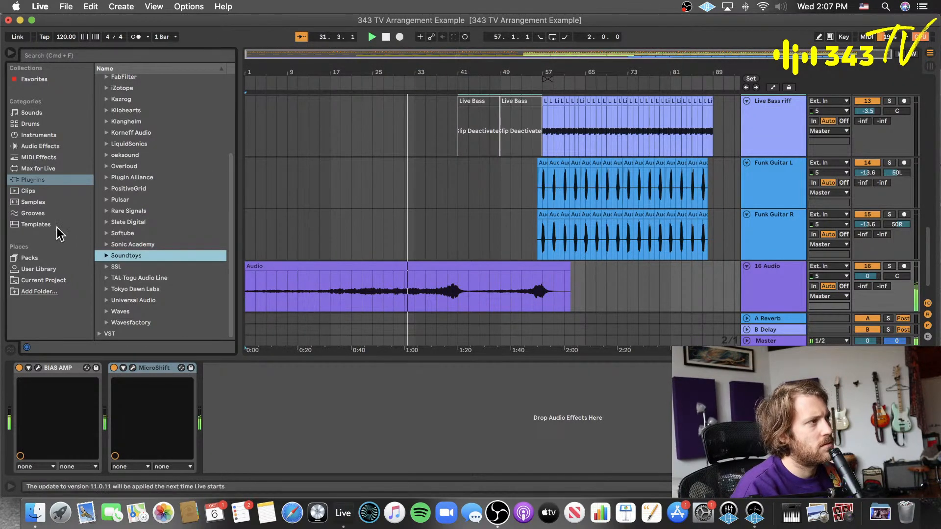
{"action": "left_click_drag", "start_coordinate": [868, 276], "coordinate": [868, 283]}
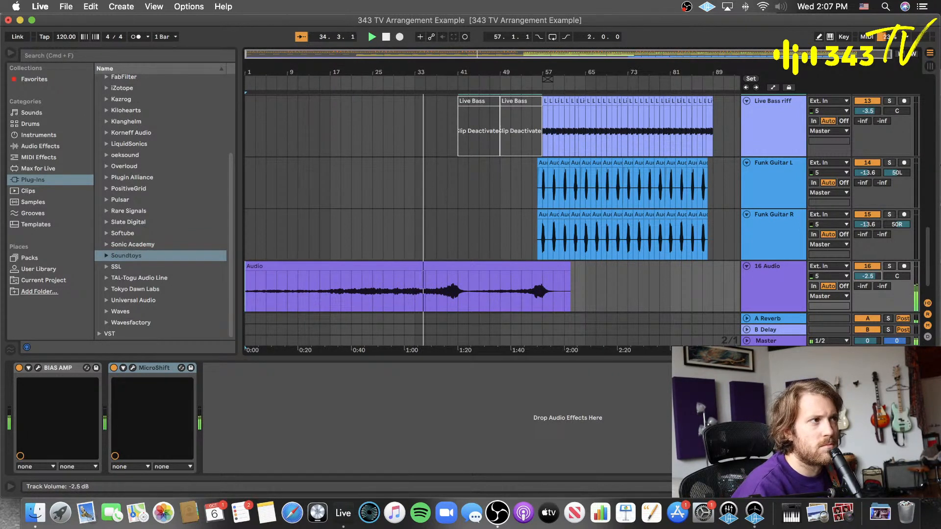
{"action": "left_click_drag", "start_coordinate": [868, 289], "coordinate": [867, 290]}
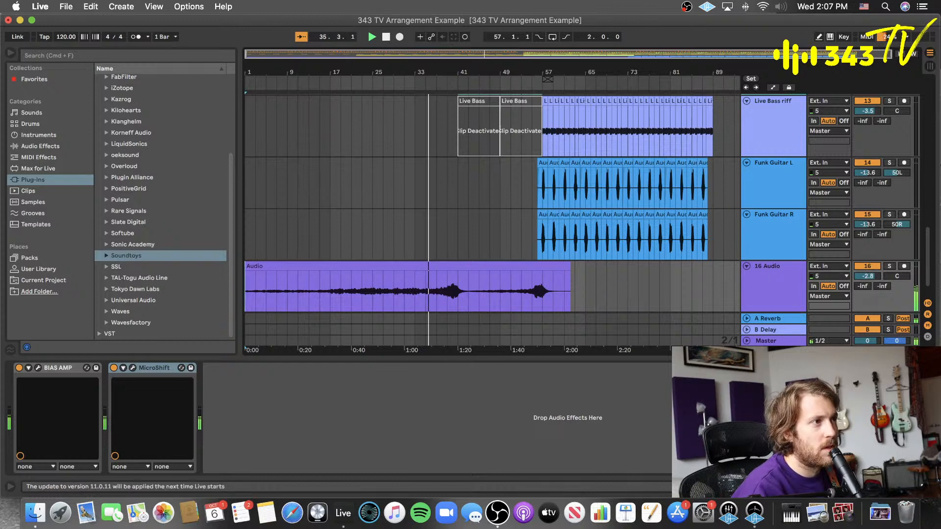
{"action": "key", "text": "super+alt+l"}
- Resume playback from around bar 23 and add a new audio track below 16 Audio with input channel 5
{"action": "left_click", "coordinate": [360, 331]}
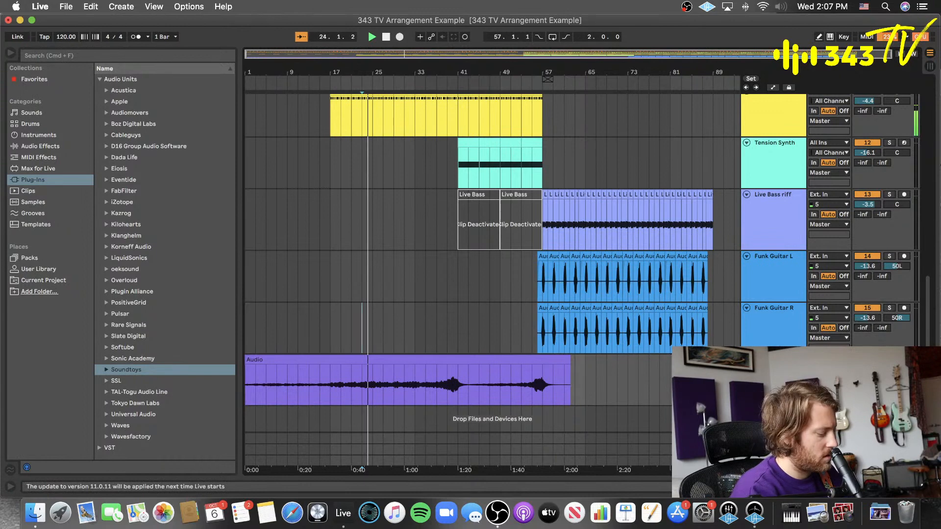
{"action": "key", "text": "super+t"}
{"action": "left_click", "coordinate": [829, 396]}
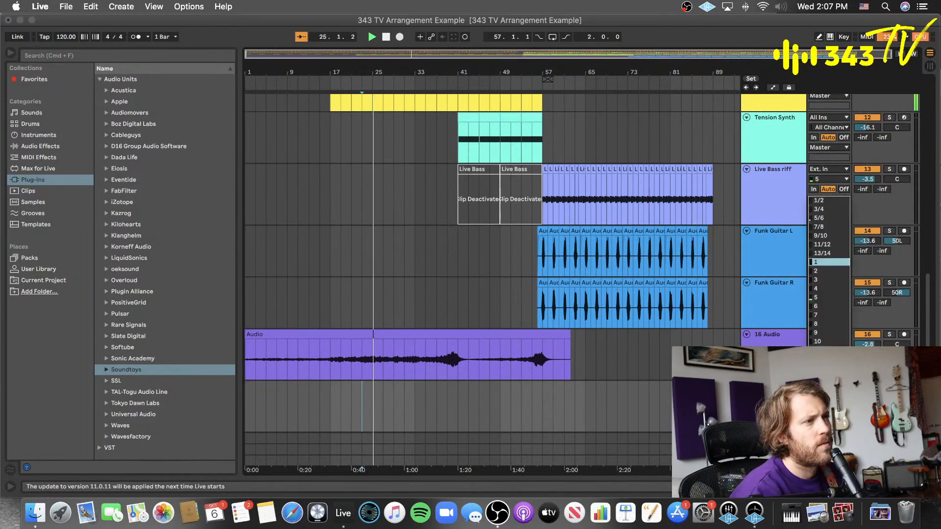
{"action": "left_click", "coordinate": [825, 297]}
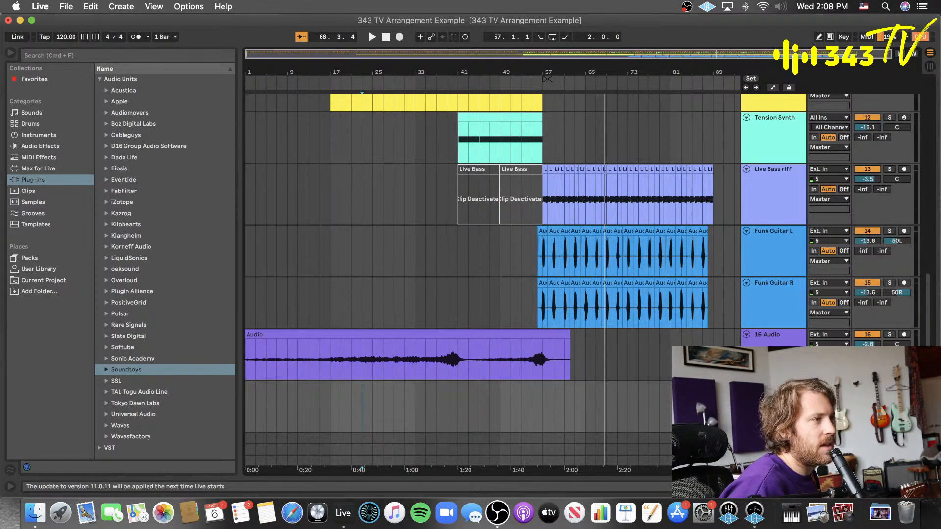
- Record a live take on the new audio track, starting playback at bar 49 and stopping at about bar 73
{"action": "key", "text": "space"}
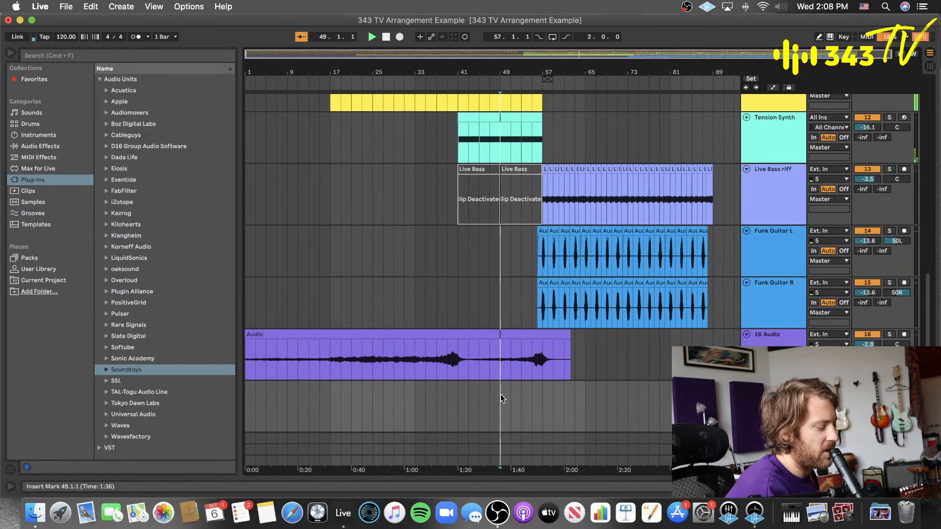
{"action": "left_click", "coordinate": [400, 37]}
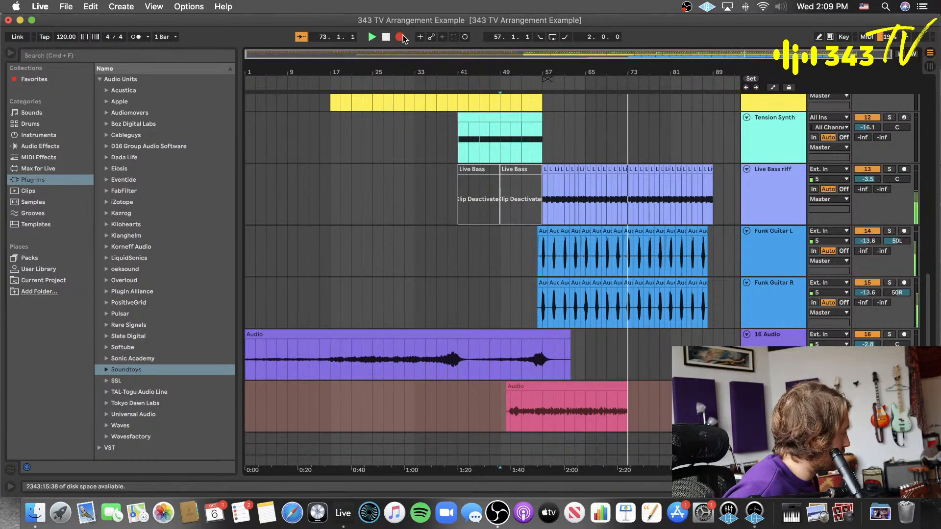
{"action": "key", "text": "space"}
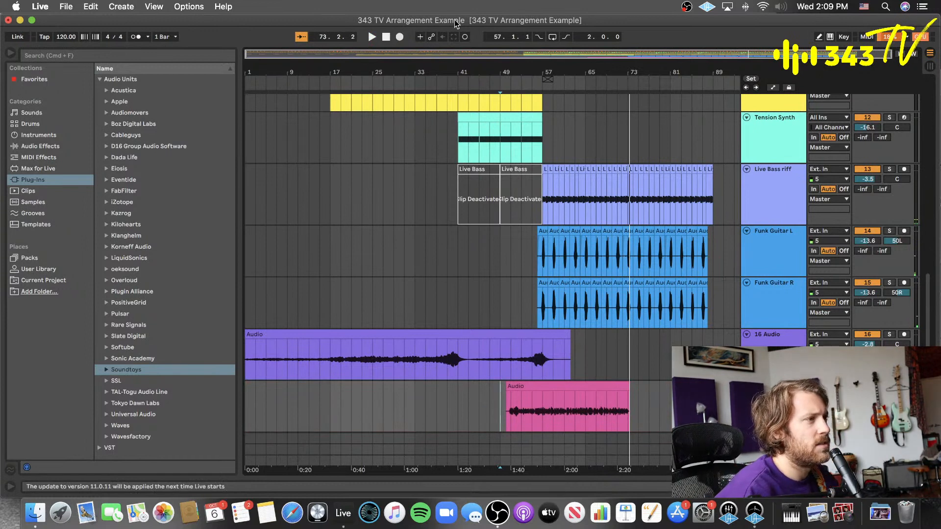
- Trim the start of the newly recorded clip to bar 57 and play the arrangement from bar 51
{"action": "left_click_drag", "start_coordinate": [509, 382], "coordinate": [543, 387]}
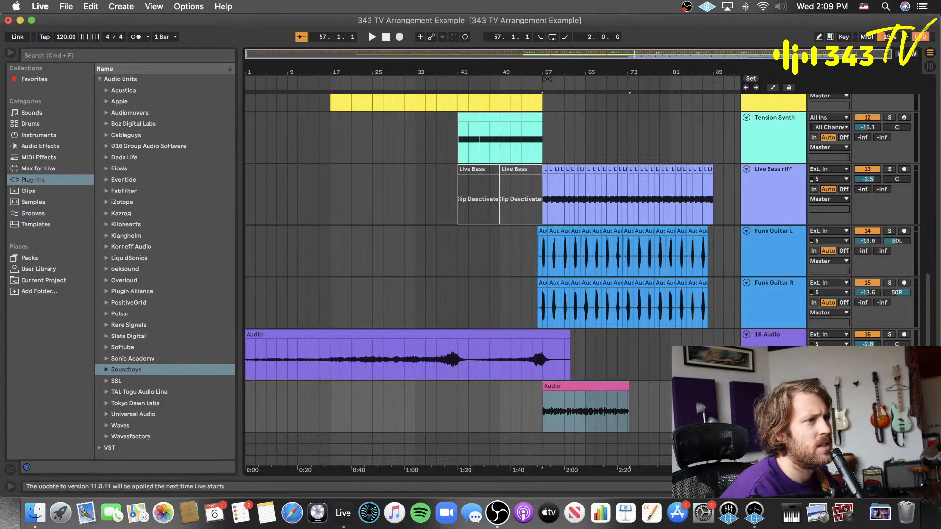
{"action": "left_click", "coordinate": [510, 405]}
{"action": "key", "text": "space"}
- Move the newly recorded audio track between Live Bass riff and Funk Guitar L, and save the set
{"action": "scroll", "coordinate": [548, 372], "scroll_direction": "down", "scroll_amount": 1}
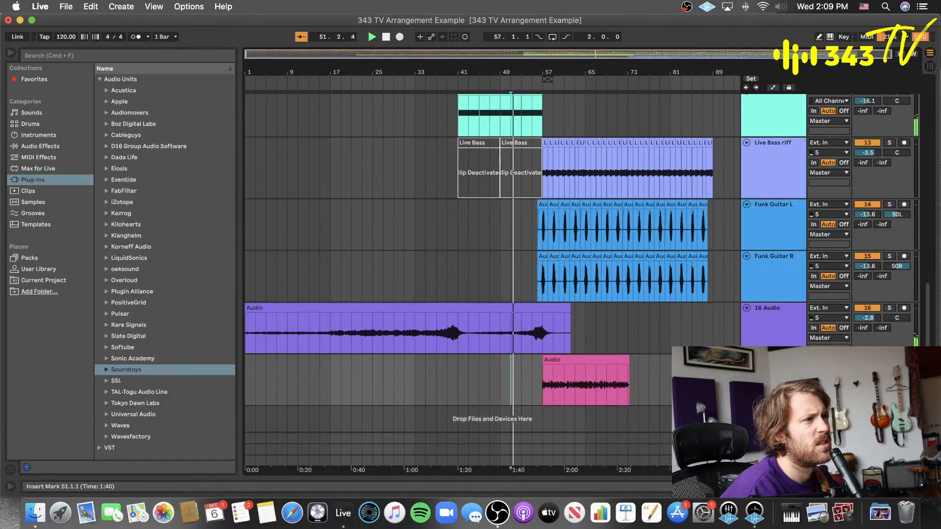
{"action": "left_click_drag", "start_coordinate": [765, 227], "coordinate": [763, 213]}
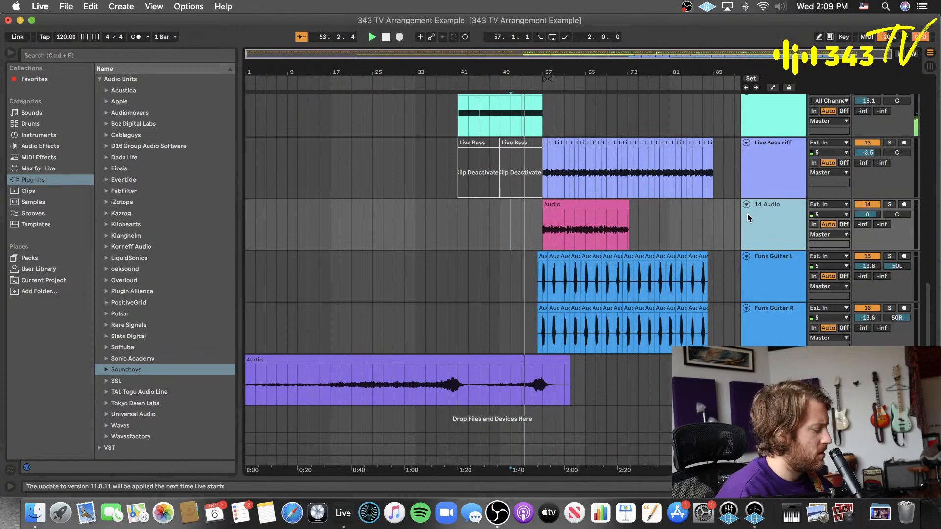
{"action": "key", "text": "super+s"}
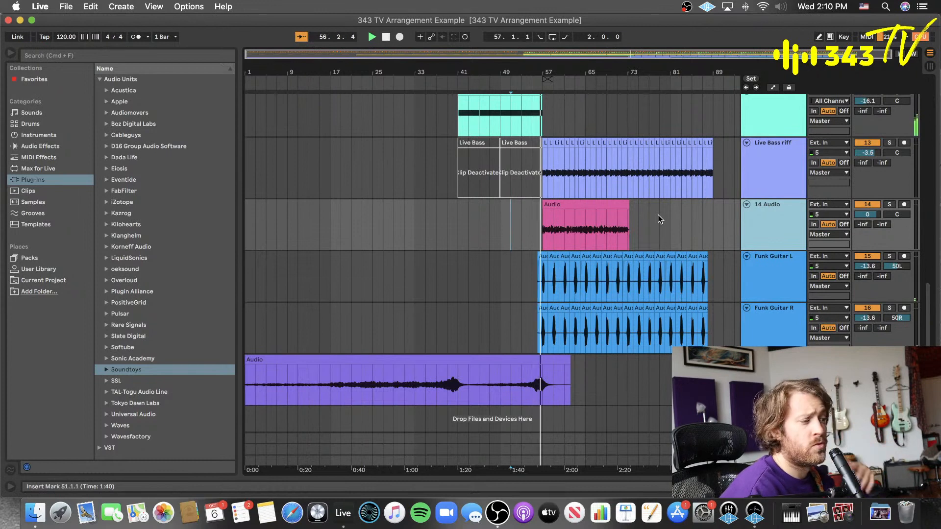
- Balance the track volumes during playback, setting Live Bass riff to -3.1 dB and 14 Audio to -10.7 dB
{"action": "left_click_drag", "start_coordinate": [867, 215], "coordinate": [867, 236]}
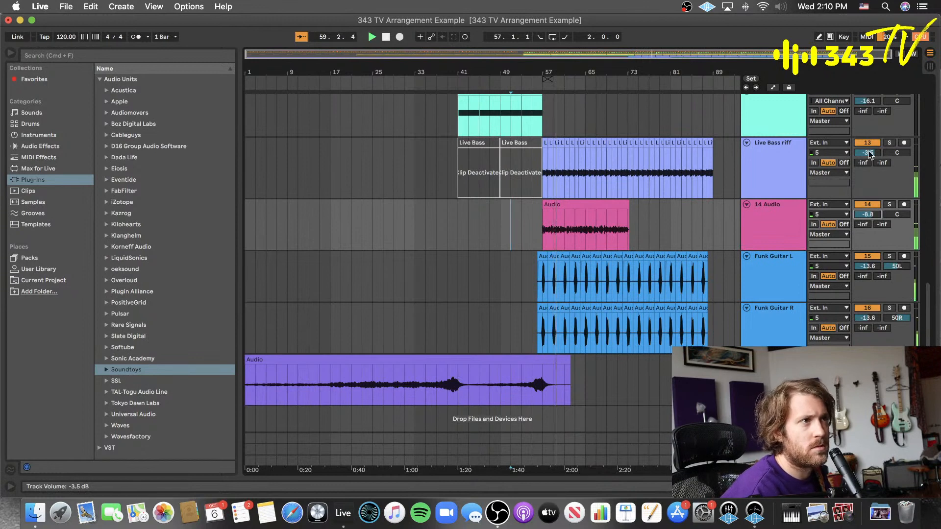
{"action": "left_click_drag", "start_coordinate": [868, 153], "coordinate": [868, 152]}
{"action": "left_click_drag", "start_coordinate": [867, 215], "coordinate": [867, 220]}
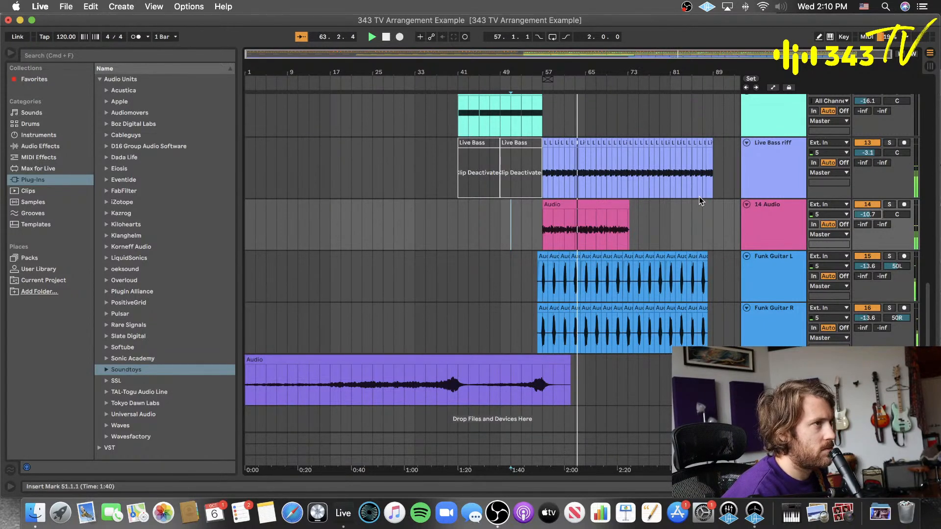
- Trim the end of the 14 Audio clip to bar 73 and lower the track's volume to -13.9 dB
{"action": "left_click", "coordinate": [626, 204]}
{"action": "left_click_drag", "start_coordinate": [626, 205], "coordinate": [625, 204]}
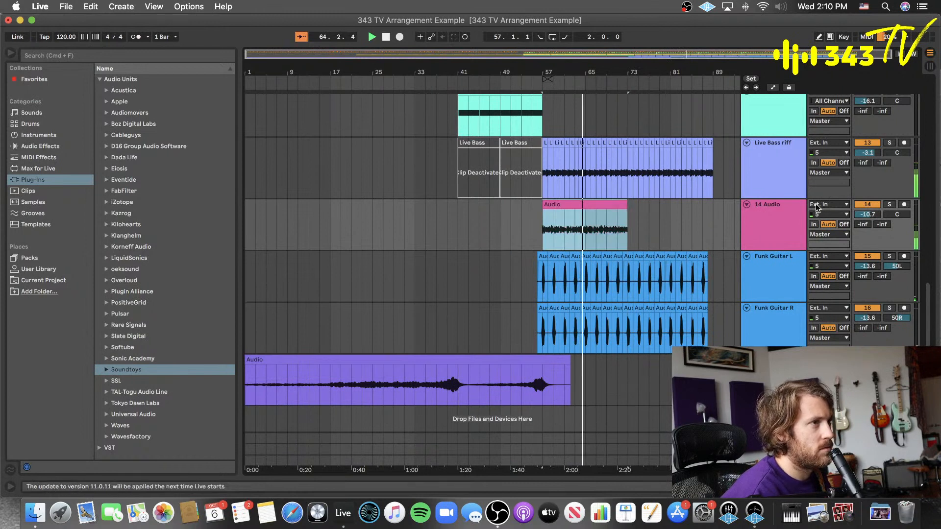
{"action": "left_click_drag", "start_coordinate": [867, 214], "coordinate": [872, 211]}
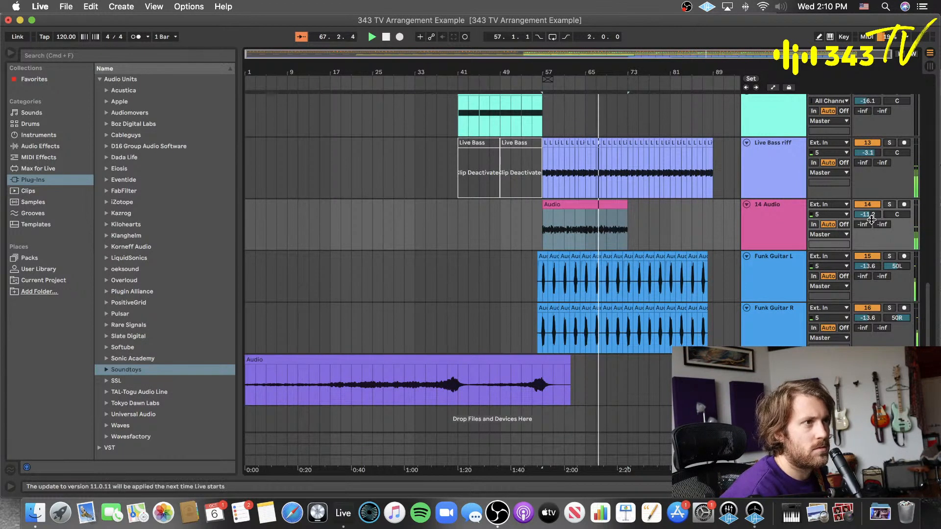
{"action": "left_click_drag", "start_coordinate": [867, 215], "coordinate": [871, 220]}
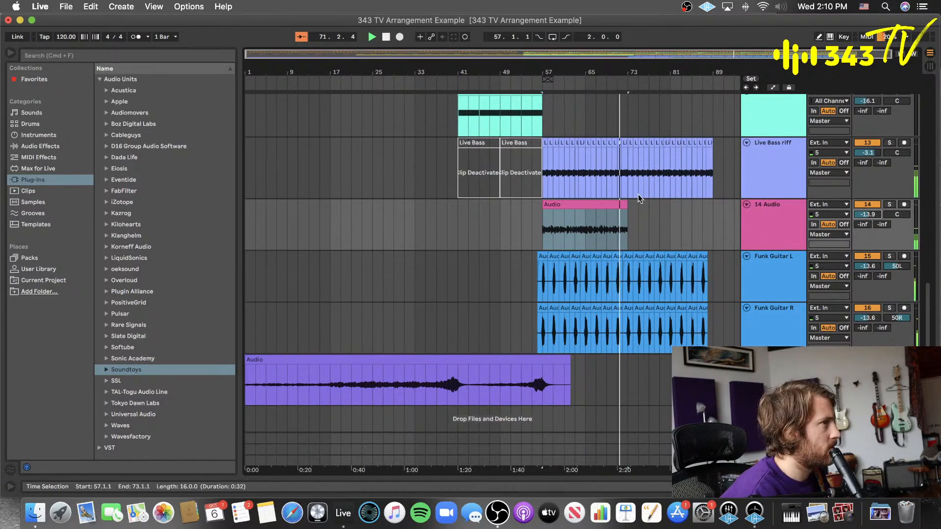
- Duplicate the 14 Audio clip to cover bars 73 to 89 and set the track's volume to -14.3 dB
{"action": "left_click", "coordinate": [543, 230]}
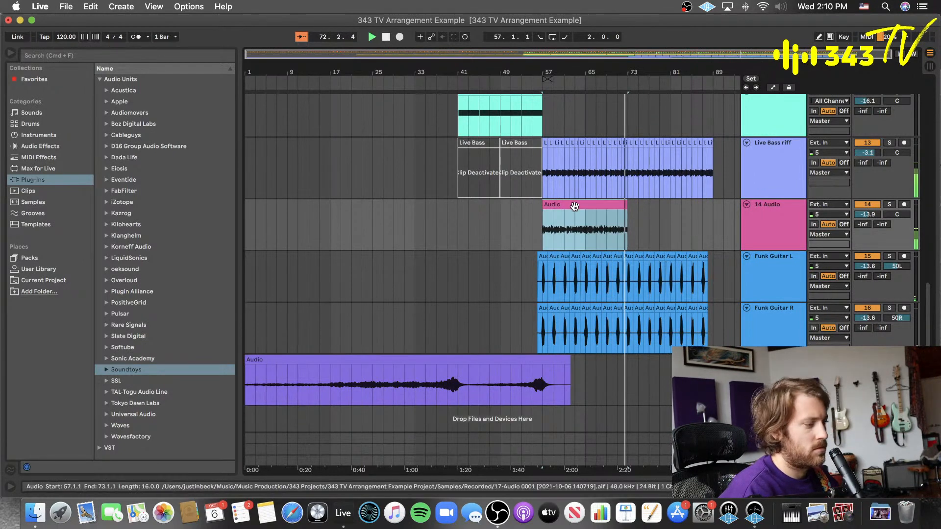
{"action": "key", "text": "super+d"}
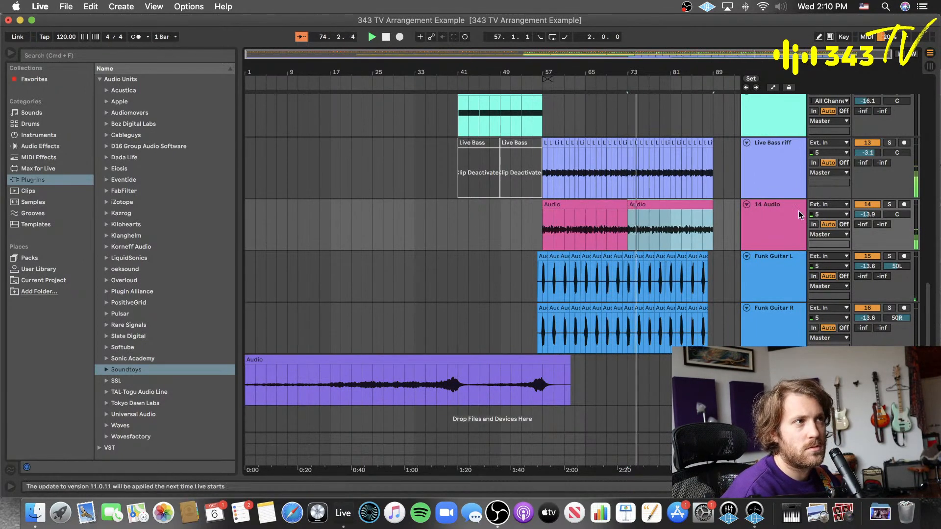
{"action": "left_click_drag", "start_coordinate": [869, 214], "coordinate": [869, 218]}
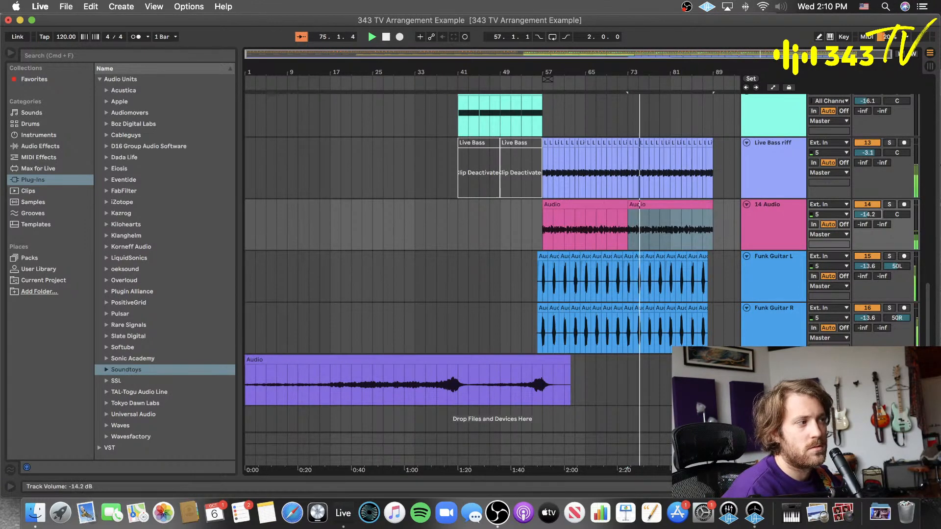
- Solo the 14 Audio track and restart playback from bar 57
{"action": "left_click", "coordinate": [889, 205]}
{"action": "left_click", "coordinate": [543, 227]}
{"action": "key", "text": "space"}
{"action": "key", "text": "space"}
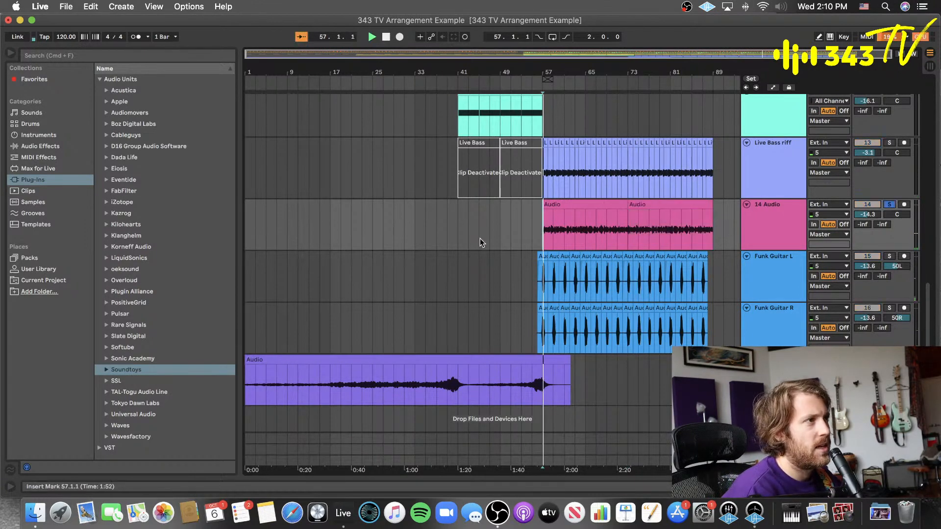
- Load Slate Digital's Virtual Mix Rack onto the 14 Audio track and add an FG-73 module to it
{"action": "left_click", "coordinate": [128, 335]}
{"action": "left_click", "coordinate": [107, 336]}
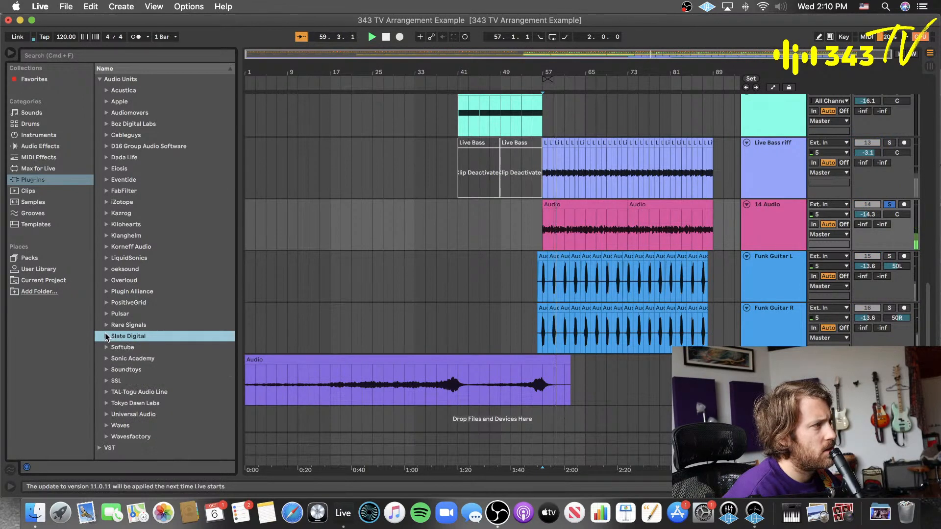
{"action": "left_click", "coordinate": [106, 335]}
{"action": "left_click", "coordinate": [156, 437]}
{"action": "left_click_drag", "start_coordinate": [156, 440], "coordinate": [765, 234]}
{"action": "scroll", "coordinate": [294, 284], "scroll_direction": "down", "scroll_amount": 10}
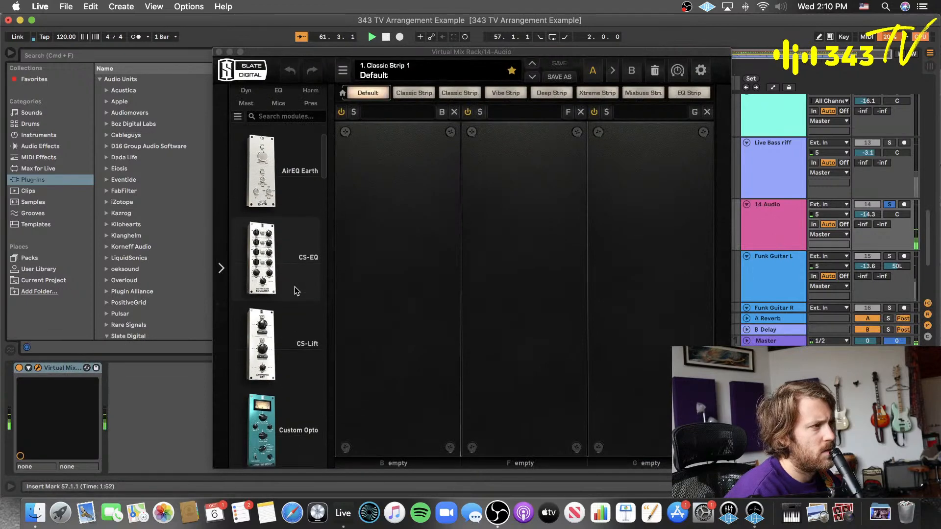
{"action": "scroll", "coordinate": [292, 286], "scroll_direction": "down", "scroll_amount": 5}
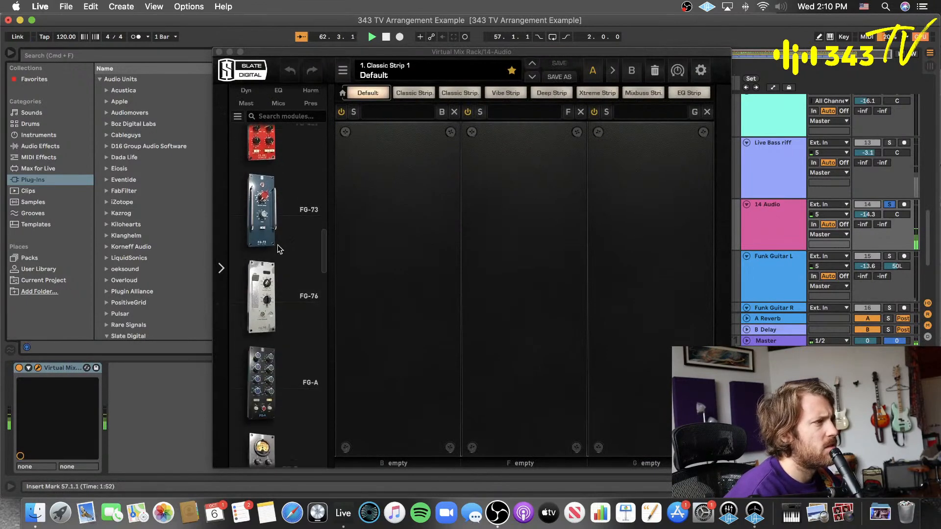
{"action": "left_click_drag", "start_coordinate": [277, 235], "coordinate": [512, 249]}
- Add a Trimmer module ahead of the FG-73, raise the FG-73's virtual drive, and set the Trimmer's trim to +13.6 dB
{"action": "scroll", "coordinate": [267, 308], "scroll_direction": "down", "scroll_amount": 15}
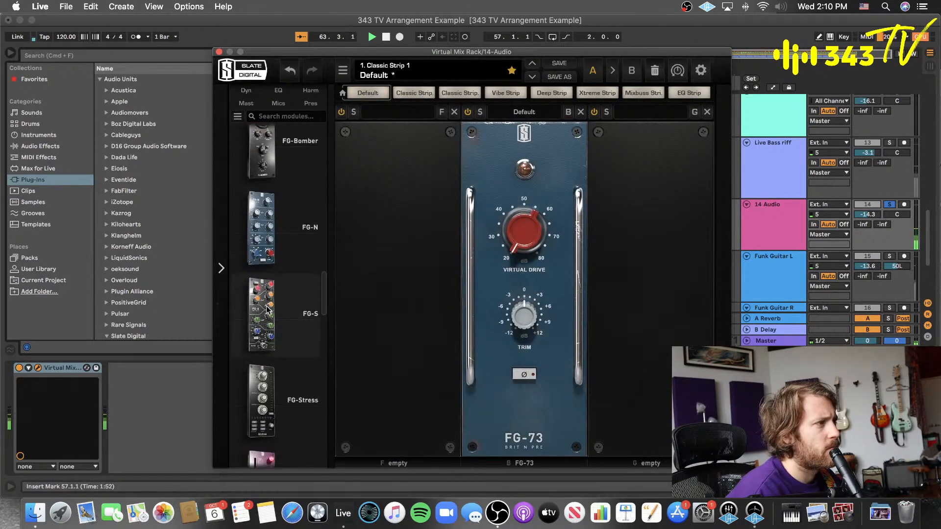
{"action": "scroll", "coordinate": [268, 309], "scroll_direction": "down", "scroll_amount": 3}
{"action": "left_click_drag", "start_coordinate": [263, 316], "coordinate": [398, 274]}
{"action": "left_click_drag", "start_coordinate": [532, 235], "coordinate": [580, 139]}
{"action": "left_click_drag", "start_coordinate": [382, 292], "coordinate": [390, 283]}
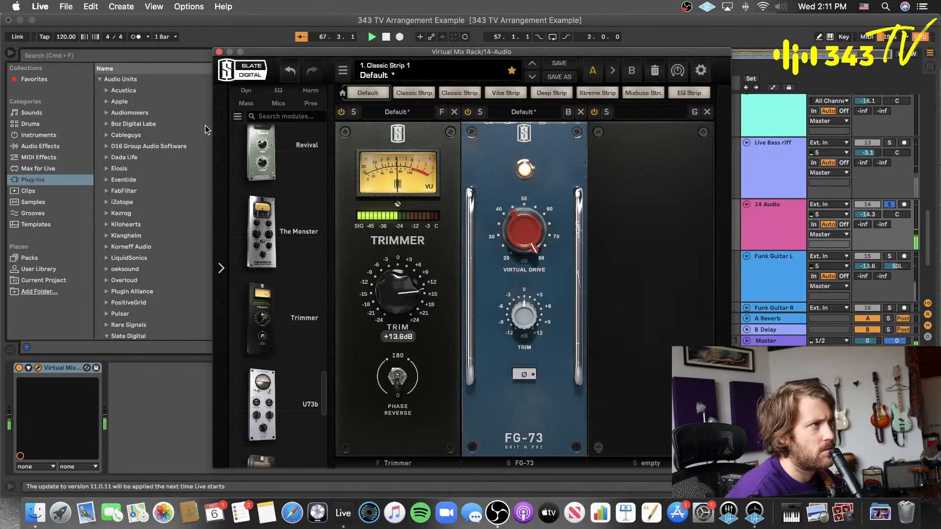
- Lower the FG-73's trim to about -8 dB, comparing the level with Virtual Mix Rack bypassed
{"action": "left_click", "coordinate": [19, 369]}
{"action": "left_click", "coordinate": [19, 368]}
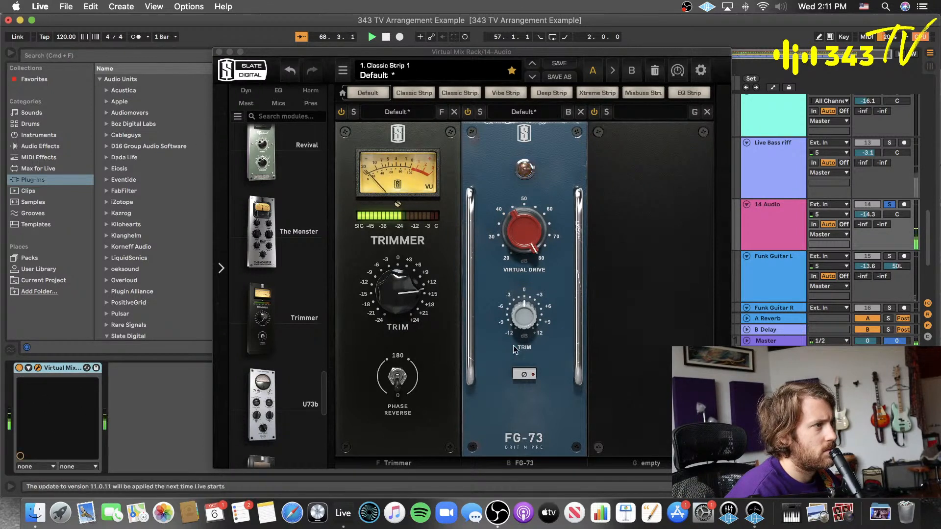
{"action": "left_click", "coordinate": [517, 337]}
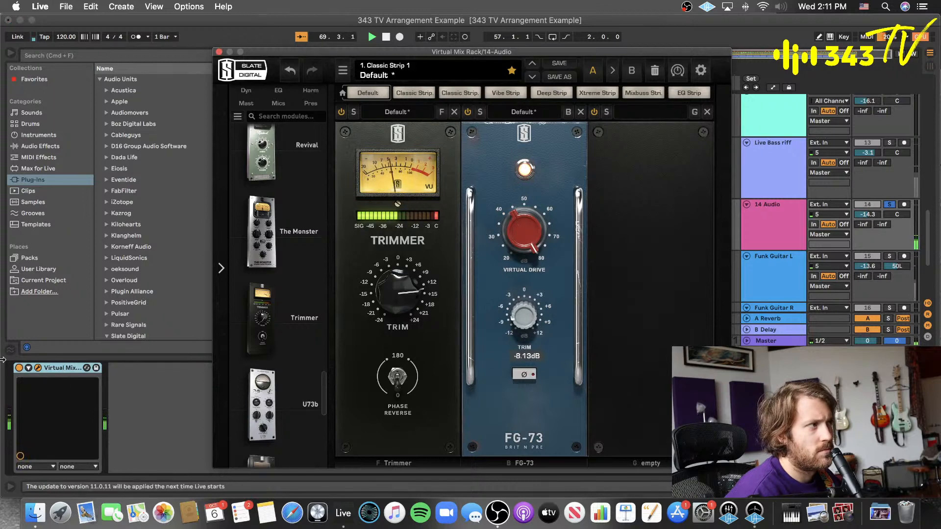
{"action": "left_click", "coordinate": [212, 350]}
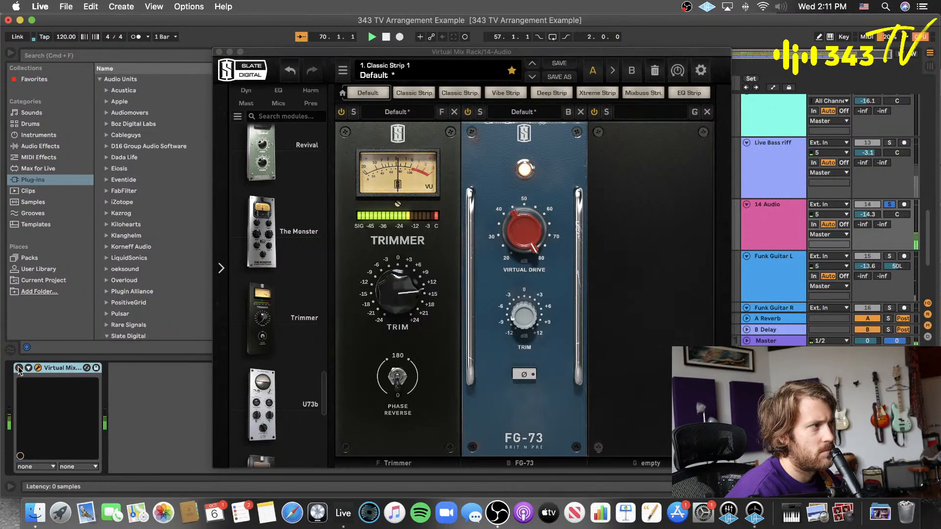
{"action": "left_click", "coordinate": [522, 314]}
- Unsolo the 14 Audio track, play the full mix from bar 53, and save the set
{"action": "left_click_drag", "start_coordinate": [492, 62], "coordinate": [529, 285]}
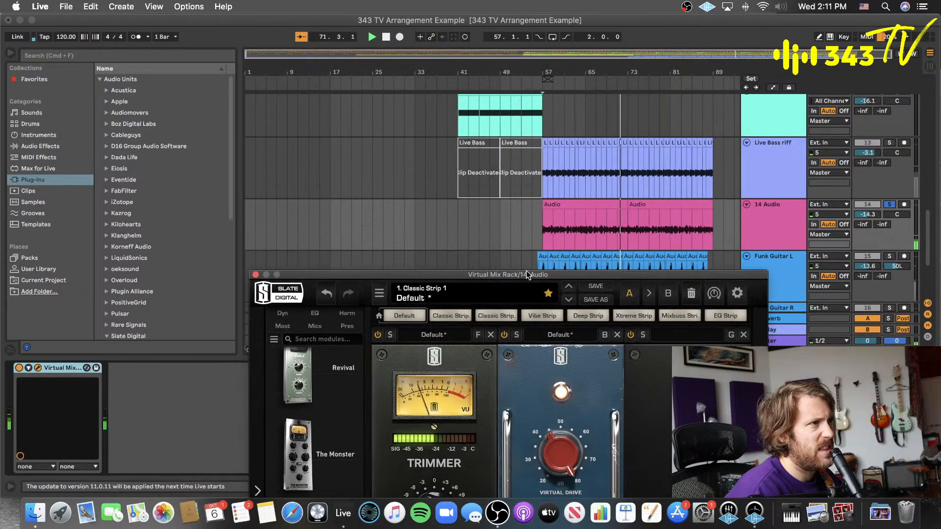
{"action": "left_click", "coordinate": [522, 218]}
{"action": "left_click", "coordinate": [889, 205]}
{"action": "key", "text": "space"}
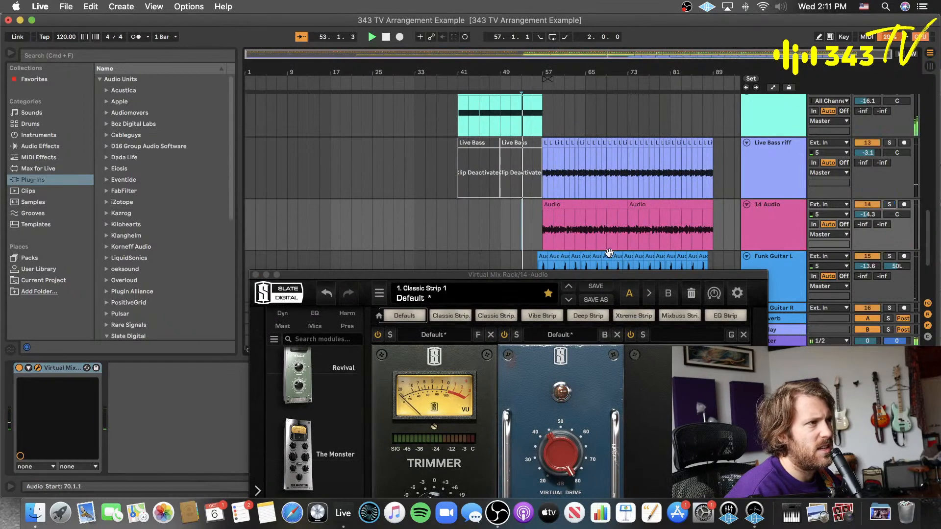
{"action": "key", "text": "super+s"}
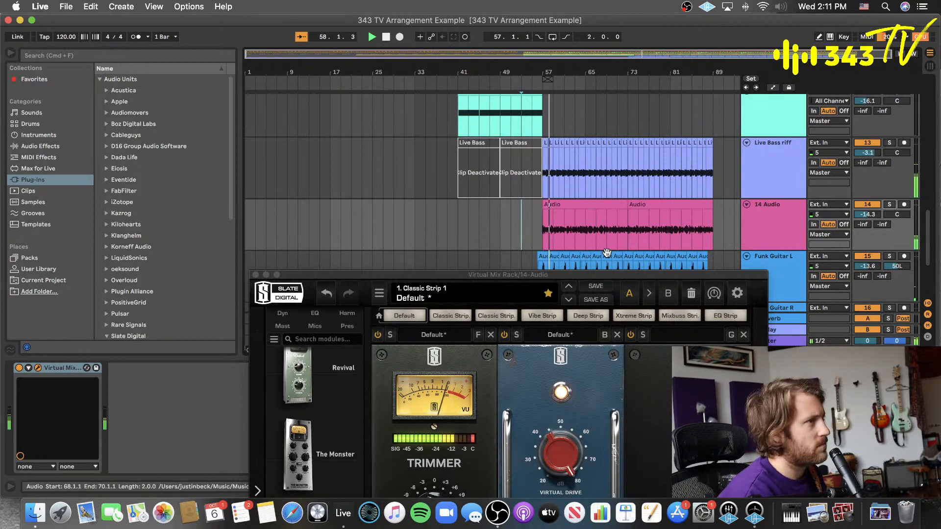
- Add Eventide's H910 Dual Harmonizer after Virtual Mix Rack on 14 Audio, with short delays and the lower unit's feedback at 4.1%
{"action": "left_click_drag", "start_coordinate": [541, 278], "coordinate": [472, 159]}
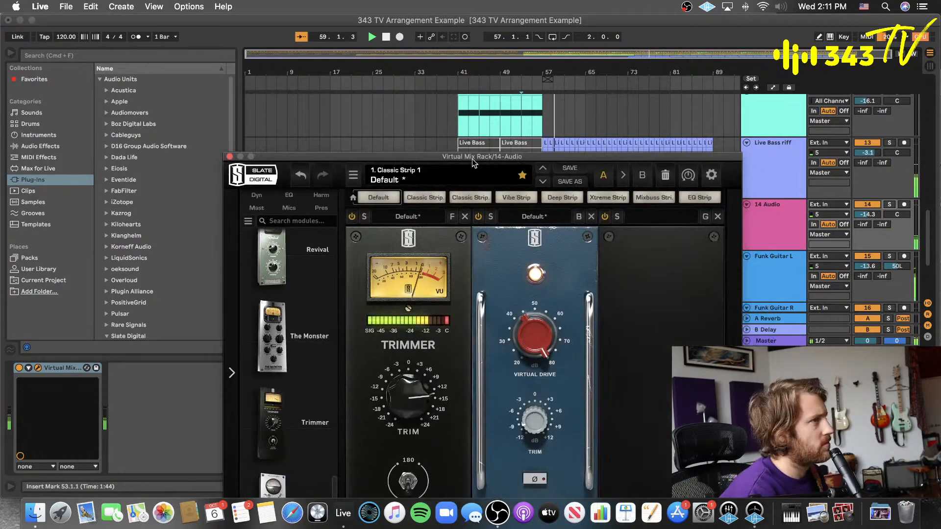
{"action": "left_click", "coordinate": [227, 154]}
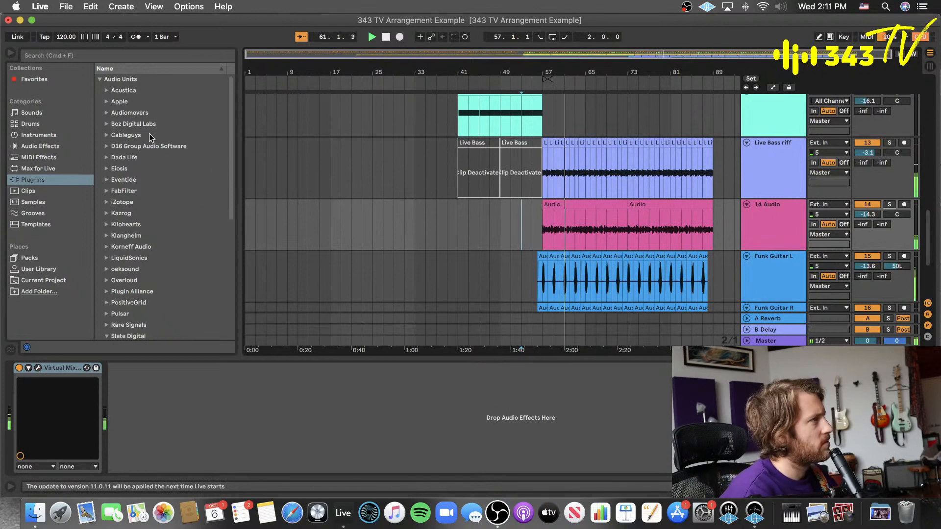
{"action": "left_click", "coordinate": [123, 180]}
{"action": "left_click", "coordinate": [177, 213]}
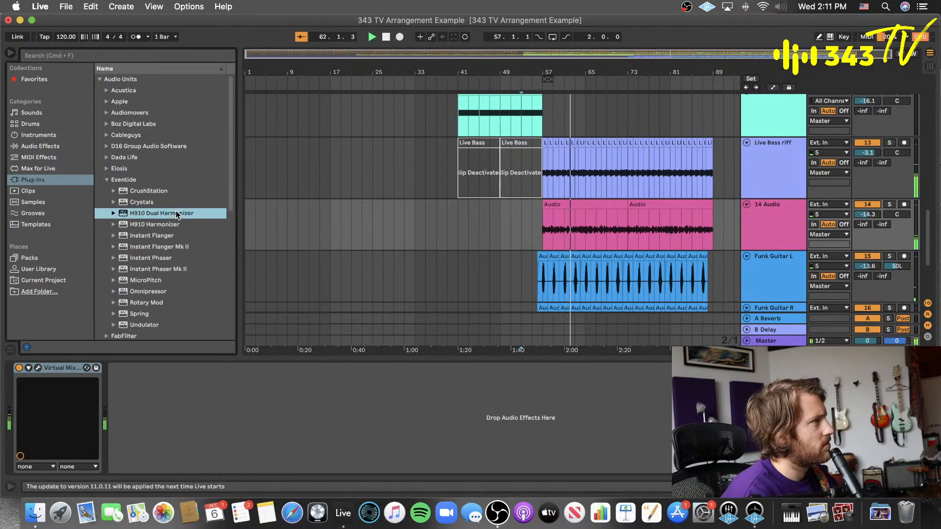
{"action": "left_click_drag", "start_coordinate": [164, 238], "coordinate": [236, 370]}
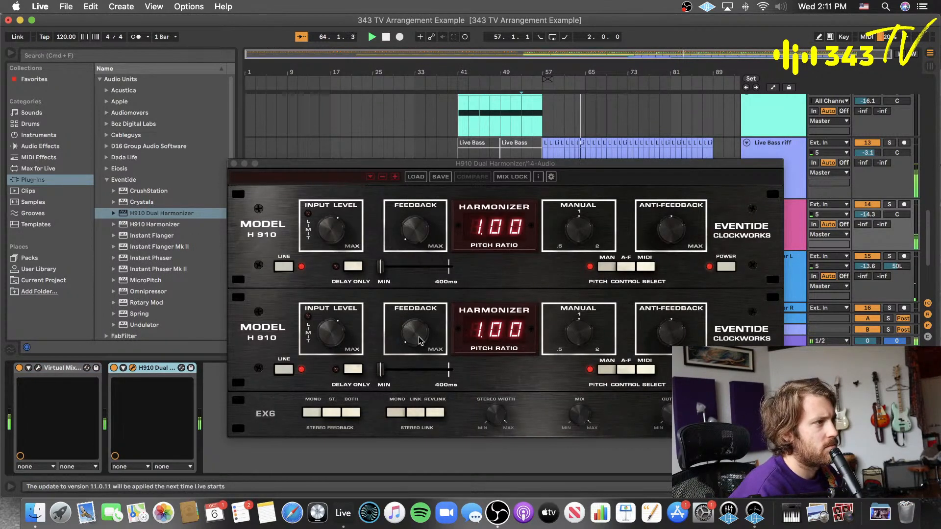
{"action": "left_click_drag", "start_coordinate": [419, 340], "coordinate": [420, 316]}
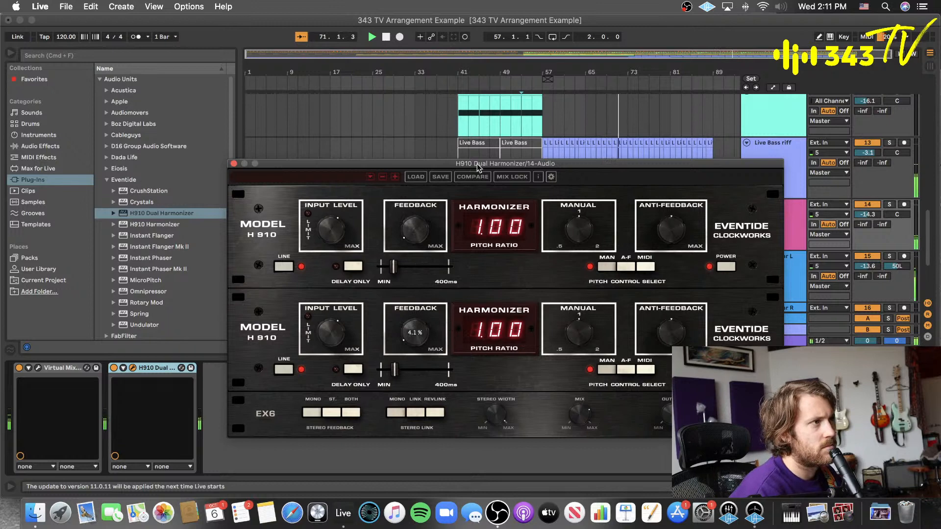
{"action": "left_click_drag", "start_coordinate": [477, 167], "coordinate": [420, 304]}
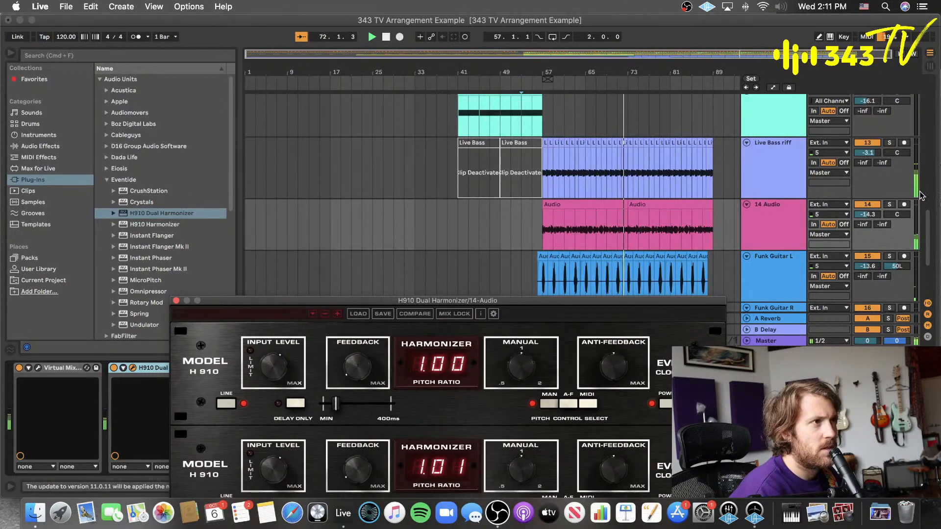
- Compare 14 Audio with the H910 Dual Harmonizer on and bypassed, first soloed and then within the full mix
{"action": "left_click", "coordinate": [892, 204]}
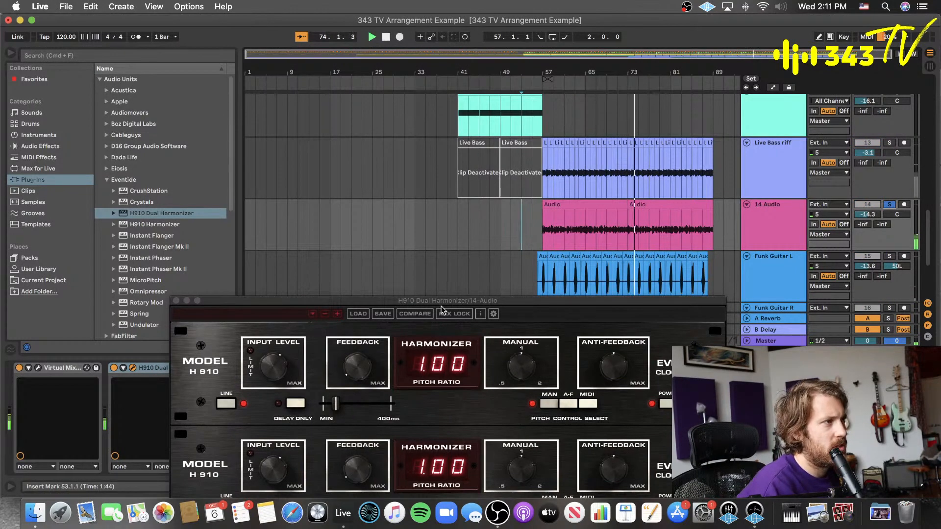
{"action": "left_click_drag", "start_coordinate": [441, 308], "coordinate": [471, 180]}
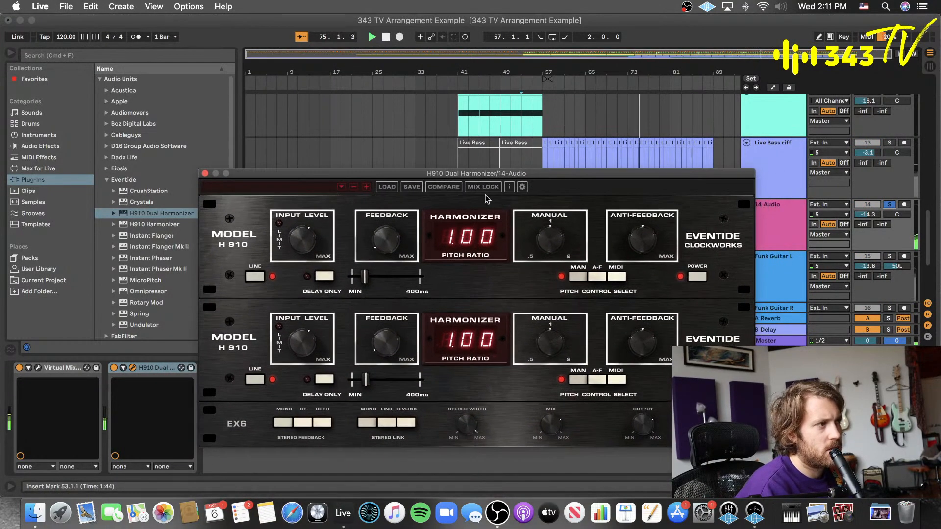
{"action": "mouse_move", "coordinate": [383, 244]}
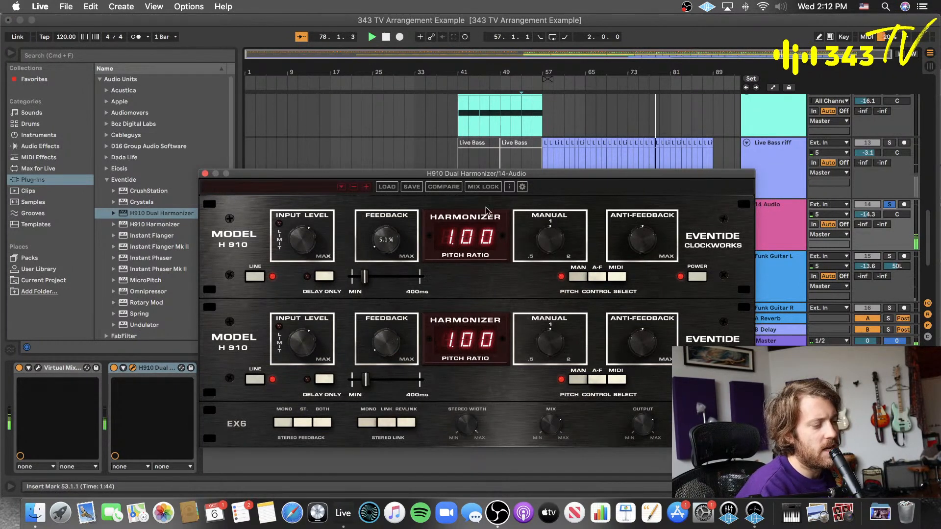
{"action": "left_click_drag", "start_coordinate": [511, 179], "coordinate": [533, 196]}
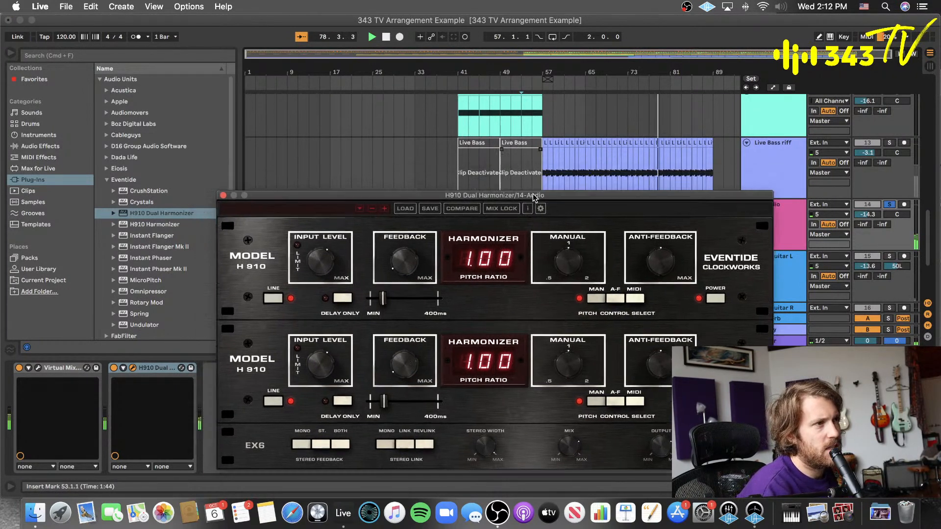
{"action": "left_click", "coordinate": [114, 368]}
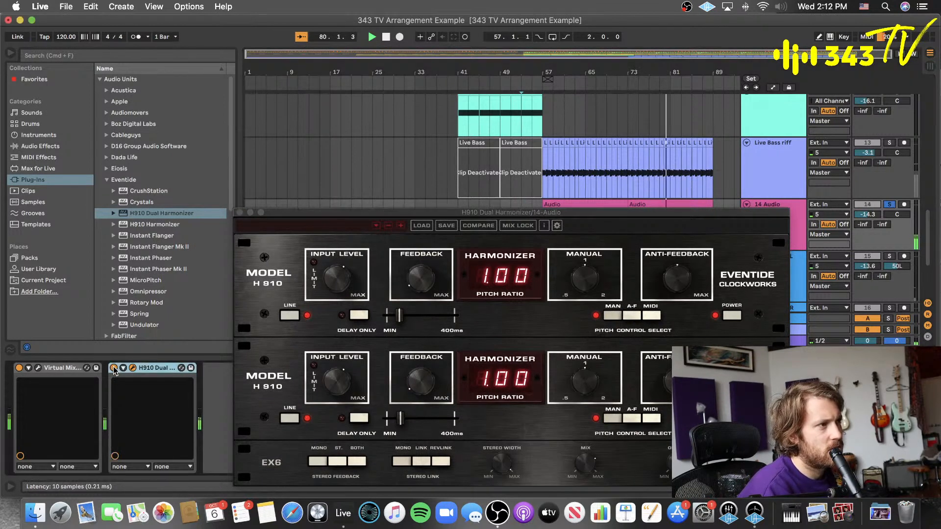
{"action": "left_click", "coordinate": [522, 204]}
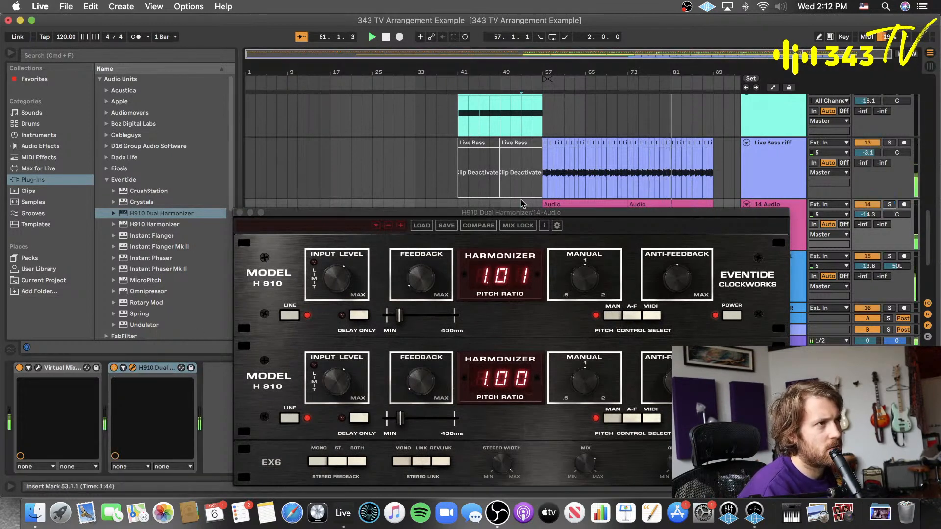
{"action": "scroll", "coordinate": [523, 204], "scroll_direction": "down", "scroll_amount": 2}
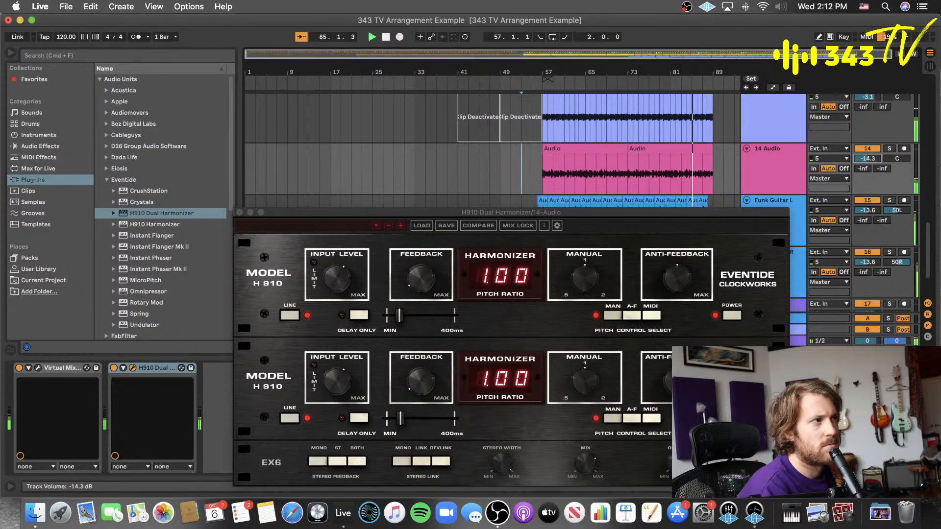
- Close the H910 Dual Harmonizer window, replay the mix from bar 53, and save the set
{"action": "left_click", "coordinate": [239, 213]}
{"action": "key", "text": "space"}
{"action": "key", "text": "space"}
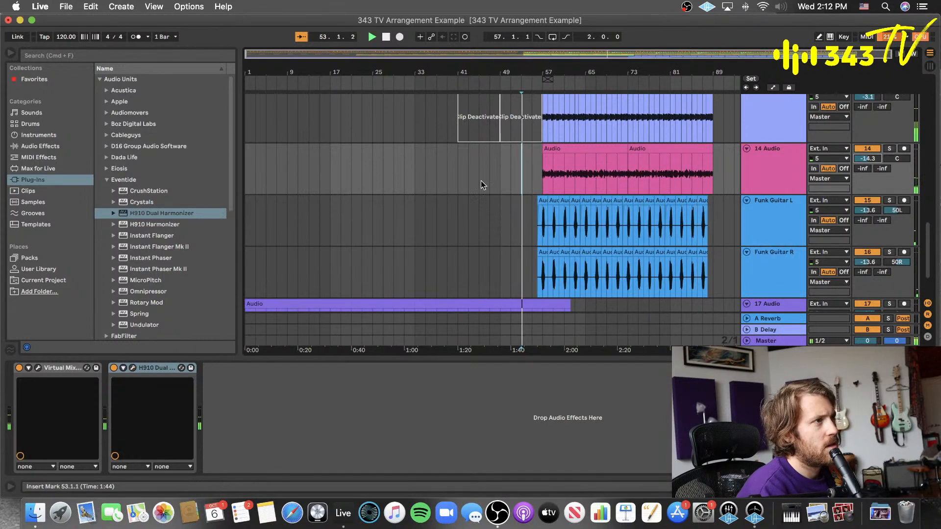
{"action": "left_click", "coordinate": [470, 174]}
{"action": "key", "text": "super+s"}
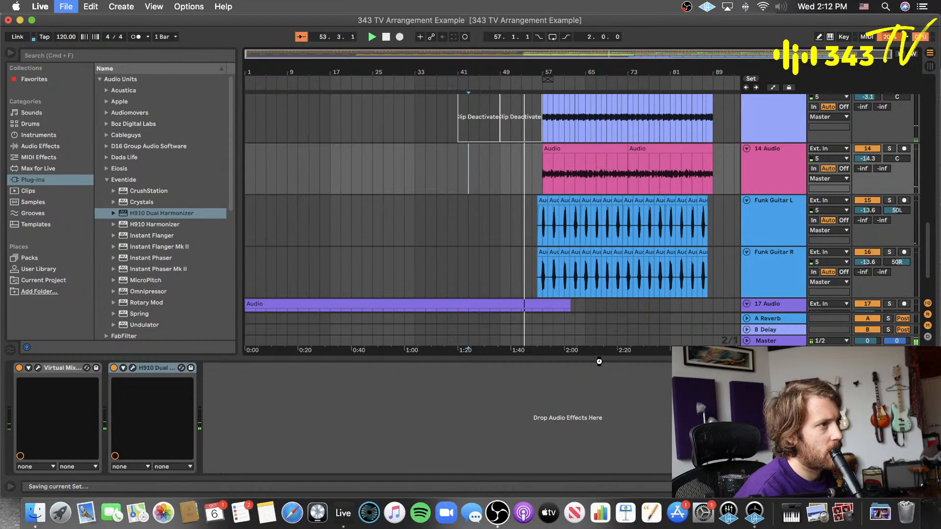
- Audition the Higher Square part from bar 17 and duplicate its track
{"action": "key", "text": "super+alt+l"}
{"action": "scroll", "coordinate": [545, 340], "scroll_direction": "up", "scroll_amount": 10}
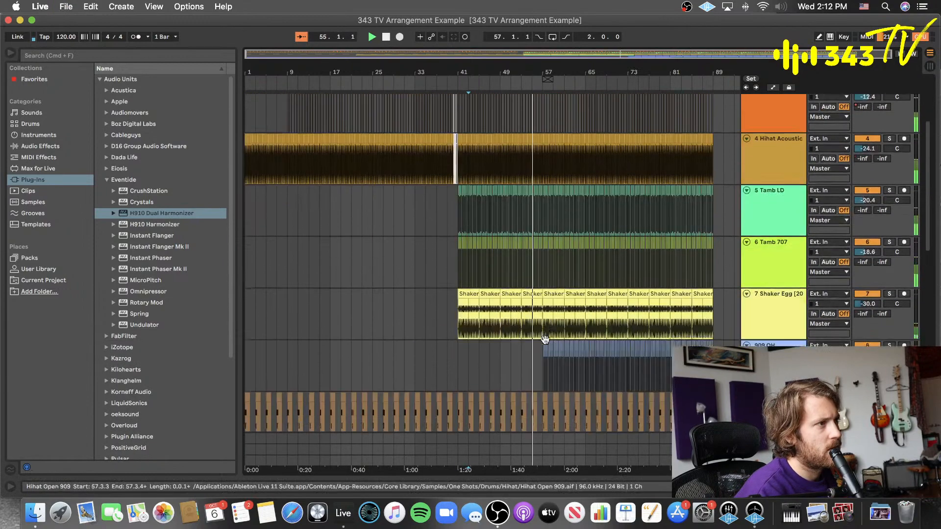
{"action": "scroll", "coordinate": [545, 339], "scroll_direction": "down", "scroll_amount": 5}
{"action": "left_click", "coordinate": [330, 288]}
{"action": "key", "text": "space"}
{"action": "key", "text": "space"}
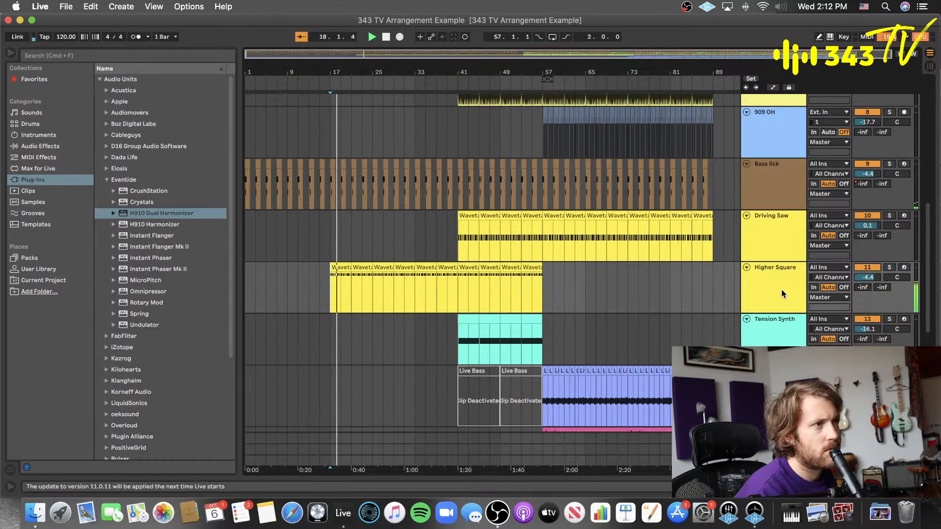
{"action": "left_click", "coordinate": [339, 267]}
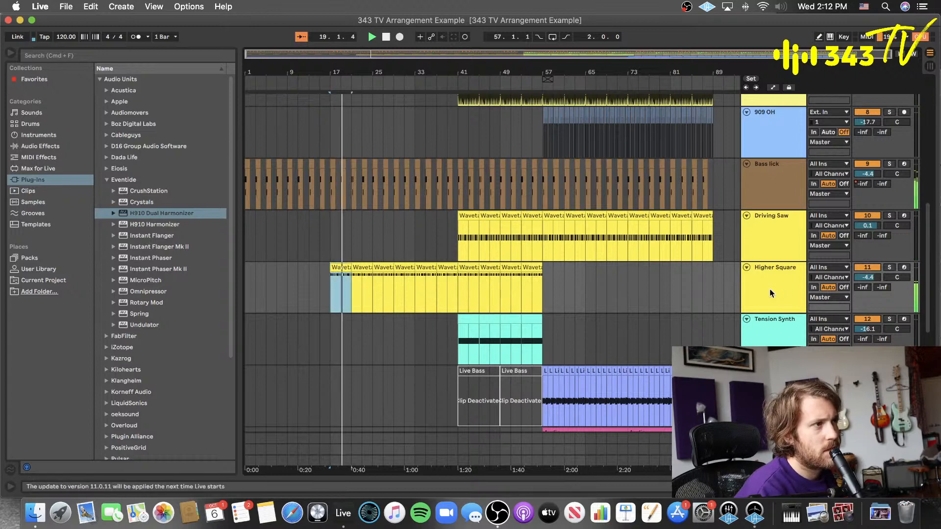
{"action": "key", "text": "super+d"}
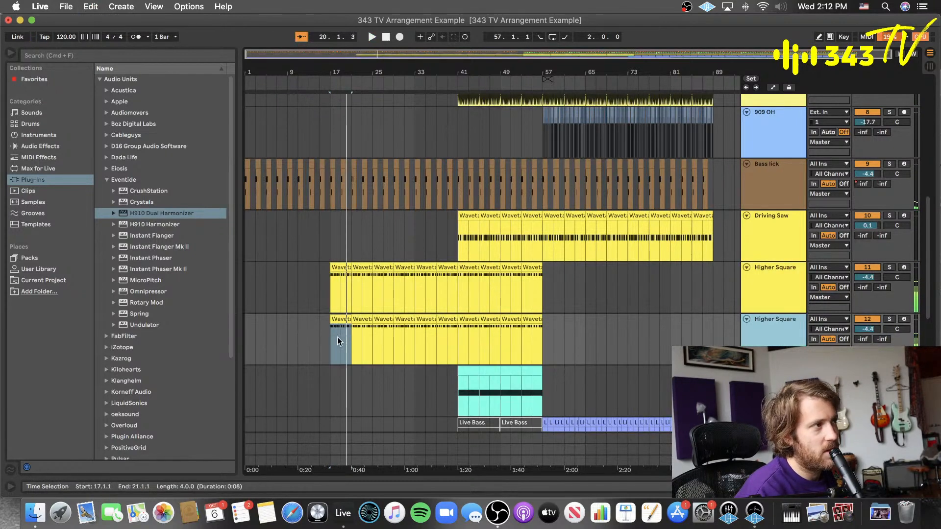
- Delete the duplicate Higher Square track's clips before bar 41 and move its remaining clips to bars 73 to 89
{"action": "left_click_drag", "start_coordinate": [337, 337], "coordinate": [373, 334]}
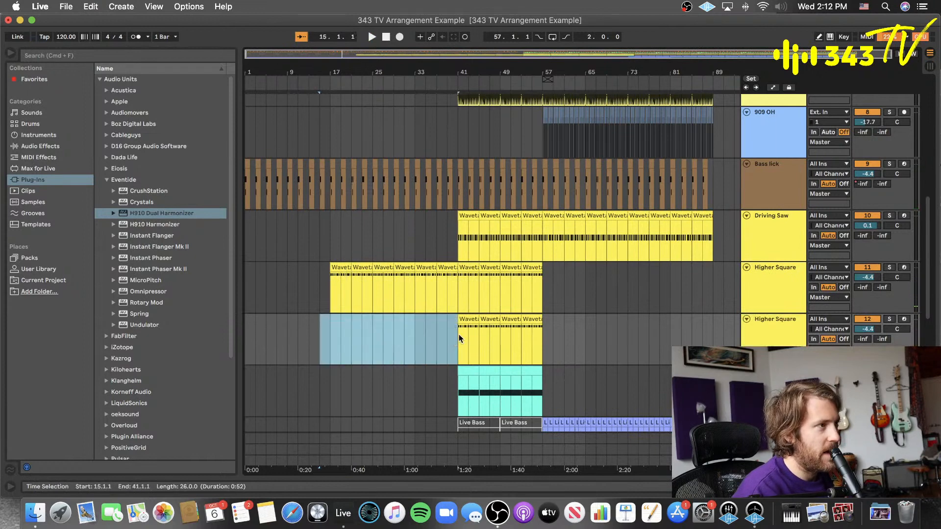
{"action": "left_click_drag", "start_coordinate": [449, 335], "coordinate": [523, 342]}
{"action": "left_click_drag", "start_coordinate": [462, 327], "coordinate": [615, 328]}
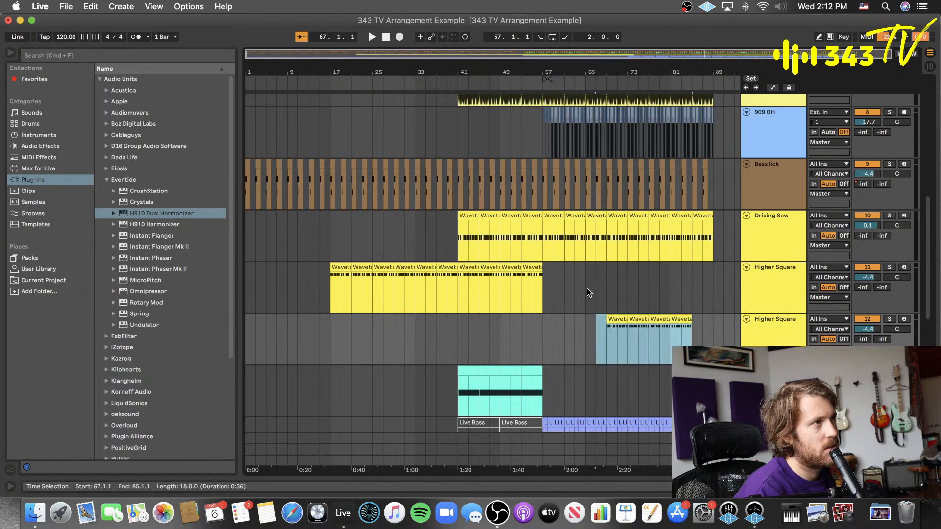
{"action": "left_click", "coordinate": [609, 320]}
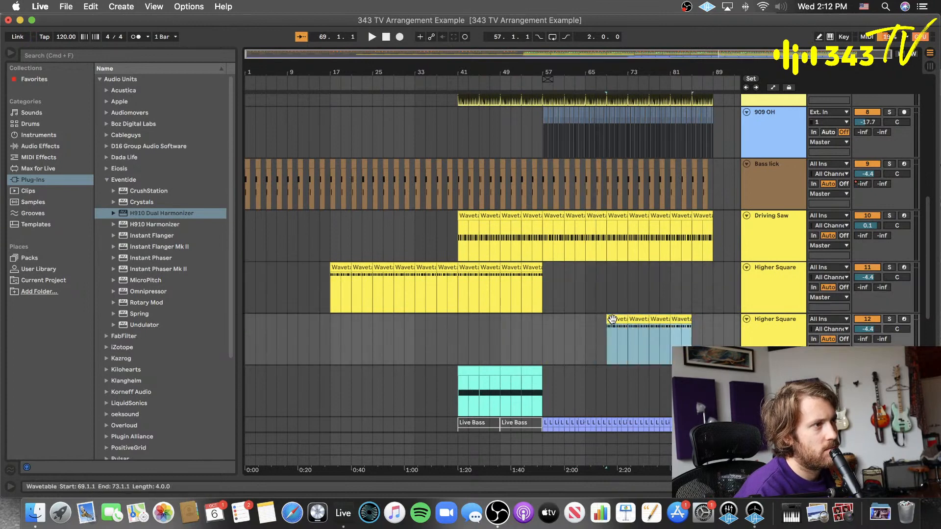
{"action": "mouse_move", "coordinate": [612, 320]}
{"action": "left_mouse_down"}
{"action": "mouse_move", "coordinate": [645, 324]}
{"action": "mouse_move", "coordinate": [634, 325]}
{"action": "left_mouse_up"}
- Start playback from bar 65 and transpose all notes in the duplicate Higher Square track's clip at bar 73 up an octave to E2
{"action": "left_click", "coordinate": [586, 345]}
{"action": "key", "text": "space"}
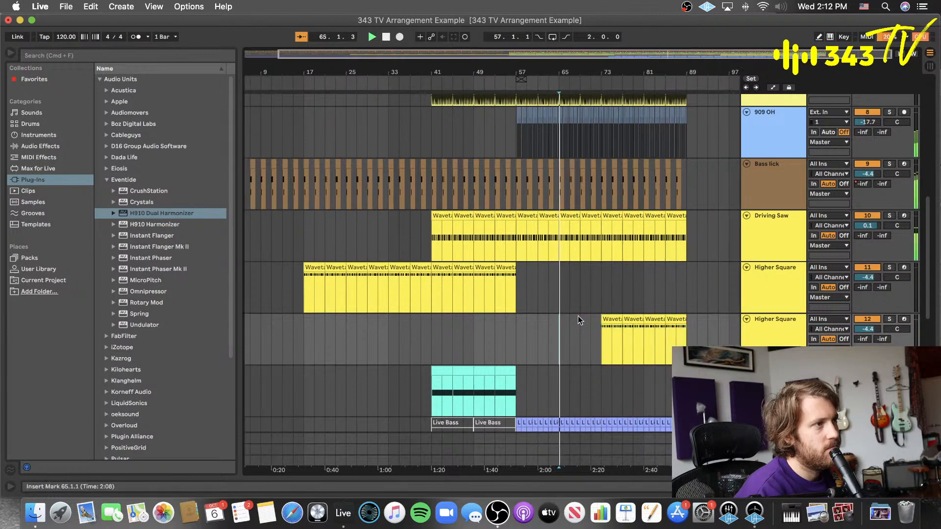
{"action": "double_click", "coordinate": [610, 320]}
{"action": "left_click", "coordinate": [485, 422]}
{"action": "key", "text": "super+a"}
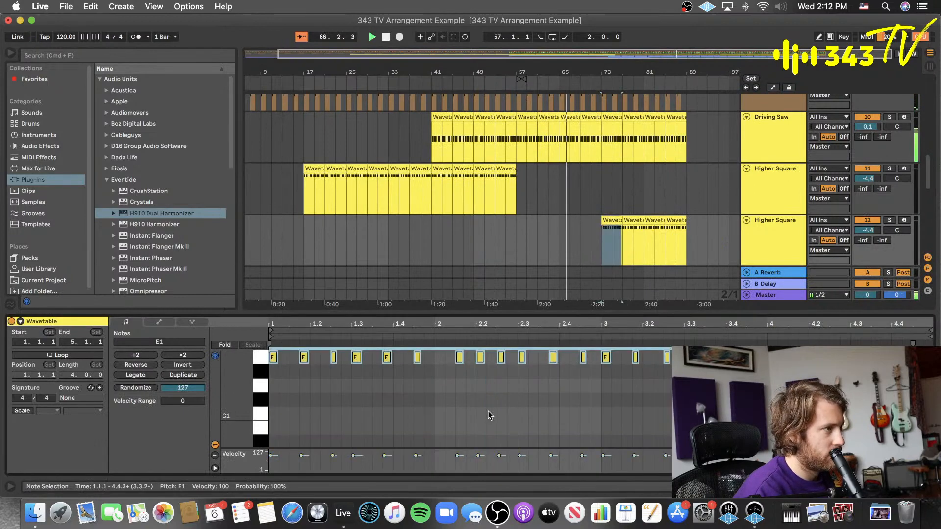
{"action": "key", "text": "shift+Up"}
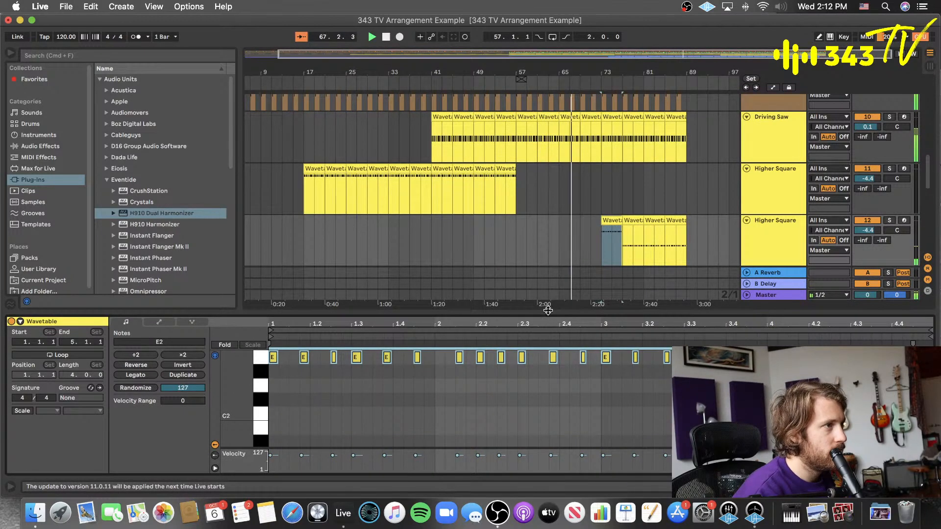
- Duplicate the first Wavetable clip on Higher Square track 12, at bar 73, three times to fill up to bar 89
{"action": "key", "text": "super+alt+l"}
{"action": "left_click", "coordinate": [570, 238]}
{"action": "left_click", "coordinate": [609, 222]}
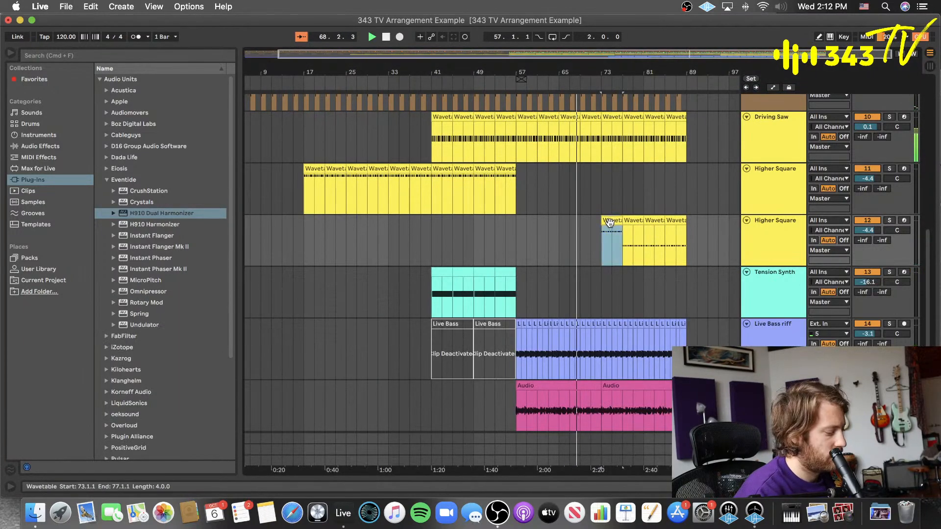
{"action": "key", "text": "Right"}
{"action": "key", "text": "Right"}
{"action": "key", "text": "Right"}
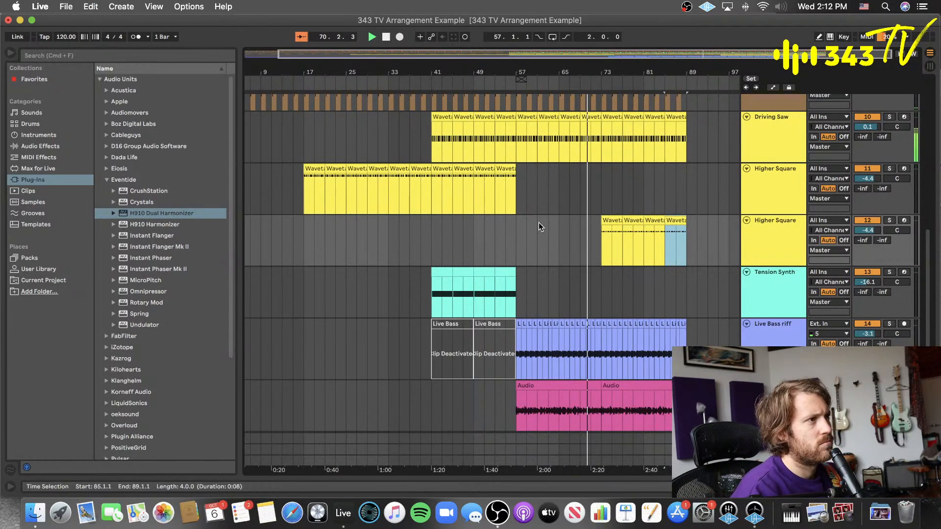
- Clear the Kick 707 2 track from 72.3.1 to 73.1.1, the half bar before bar 73
{"action": "scroll", "coordinate": [539, 224], "scroll_direction": "up", "scroll_amount": 10}
{"action": "left_click", "coordinate": [596, 107]}
{"action": "key", "text": "plus"}
{"action": "key", "text": "plus"}
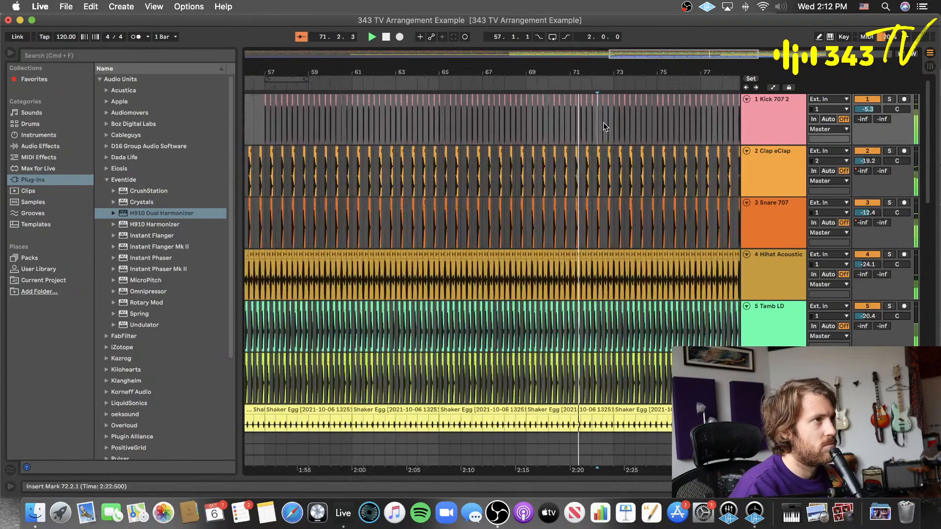
{"action": "key", "text": "plus"}
{"action": "key", "text": "plus"}
{"action": "left_click_drag", "start_coordinate": [638, 113], "coordinate": [609, 118]}
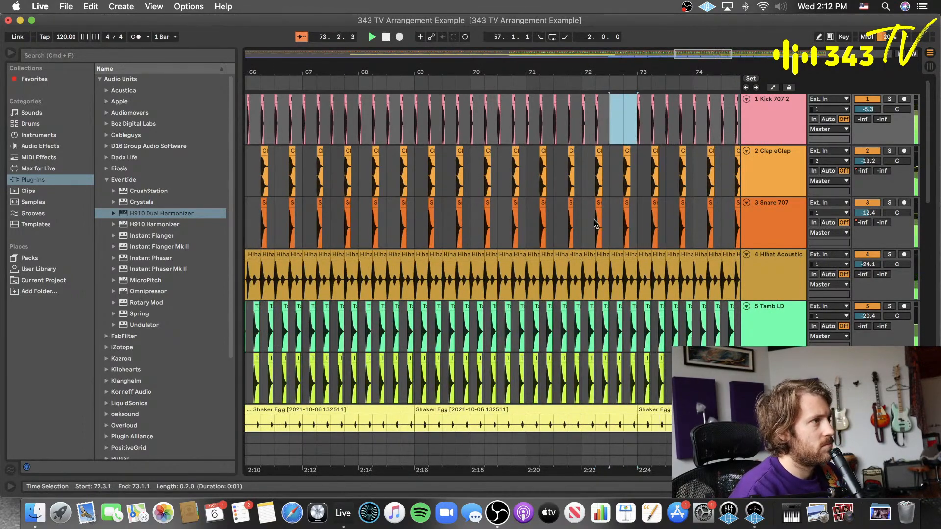
- Transpose all notes of the Wavetable clip at bar 73 on Higher Square track 12 up two octaves to E4
{"action": "scroll", "coordinate": [594, 220], "scroll_direction": "down", "scroll_amount": 15}
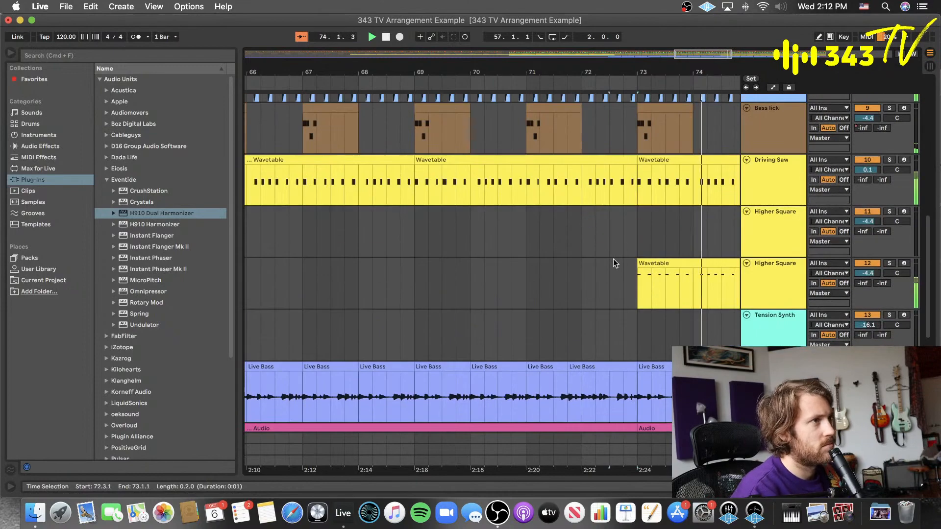
{"action": "left_click", "coordinate": [611, 260]}
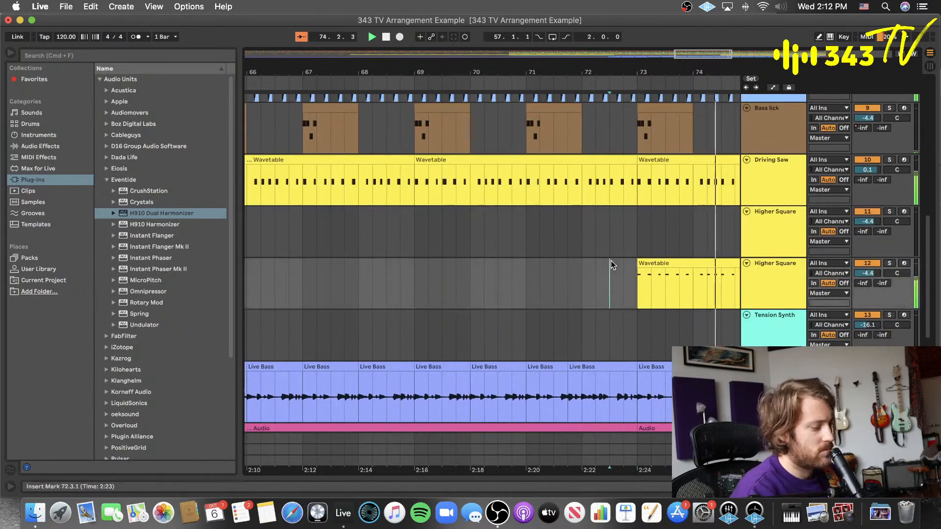
{"action": "key", "text": "minus"}
{"action": "key", "text": "minus"}
{"action": "key", "text": "minus"}
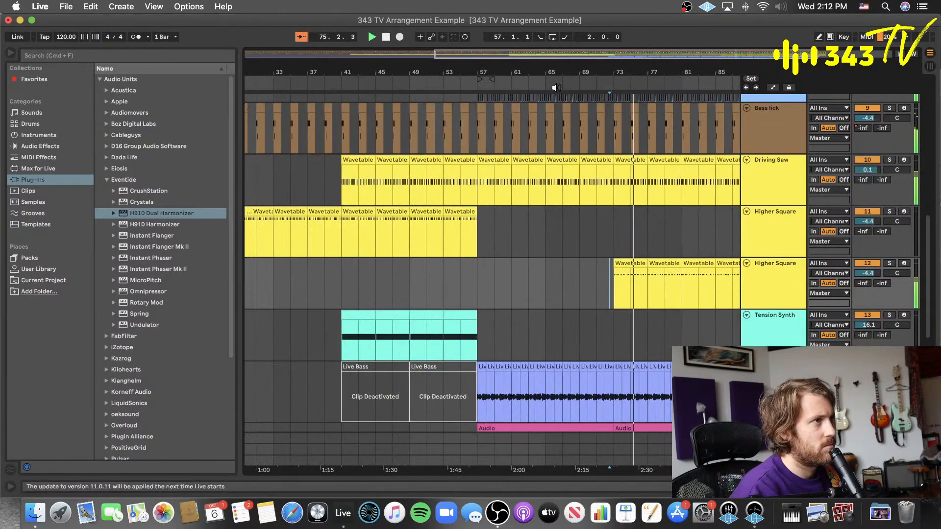
{"action": "double_click", "coordinate": [632, 277]}
{"action": "left_click", "coordinate": [598, 401]}
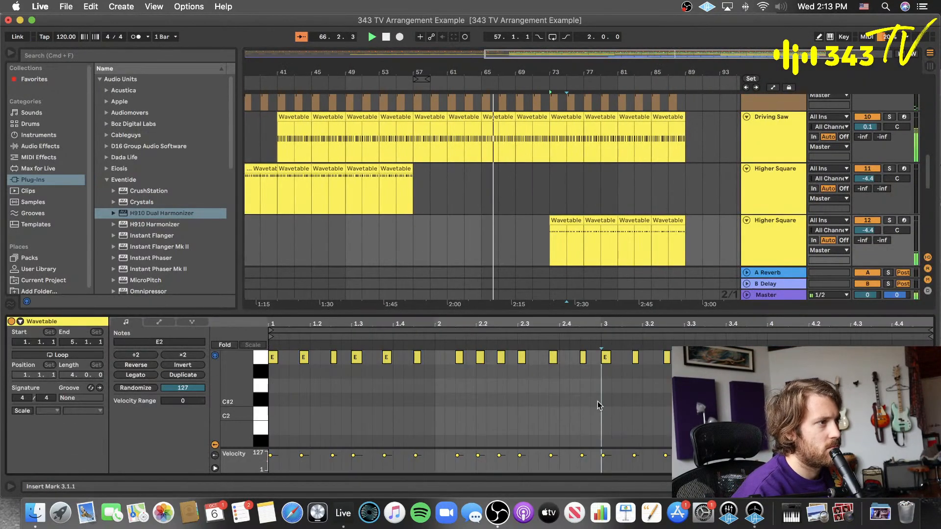
{"action": "key", "text": "super+a"}
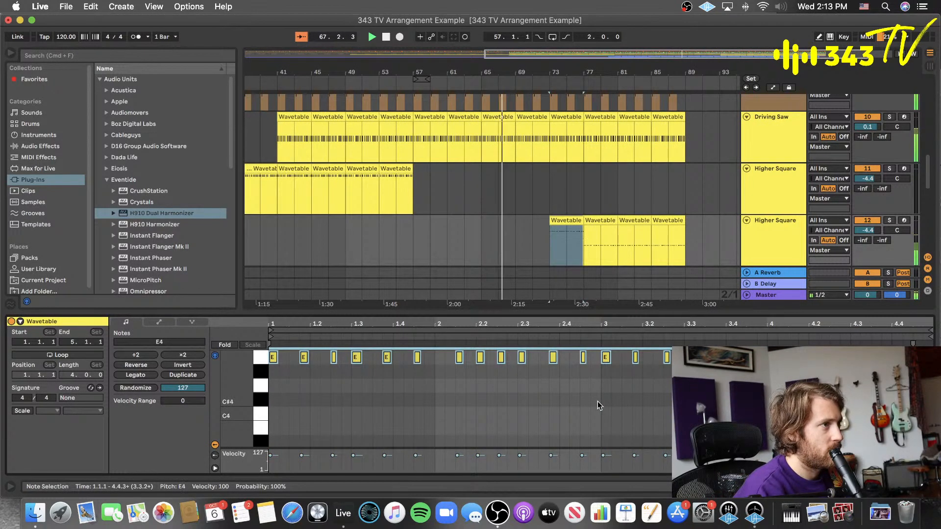
{"action": "double_click", "coordinate": [571, 313]}
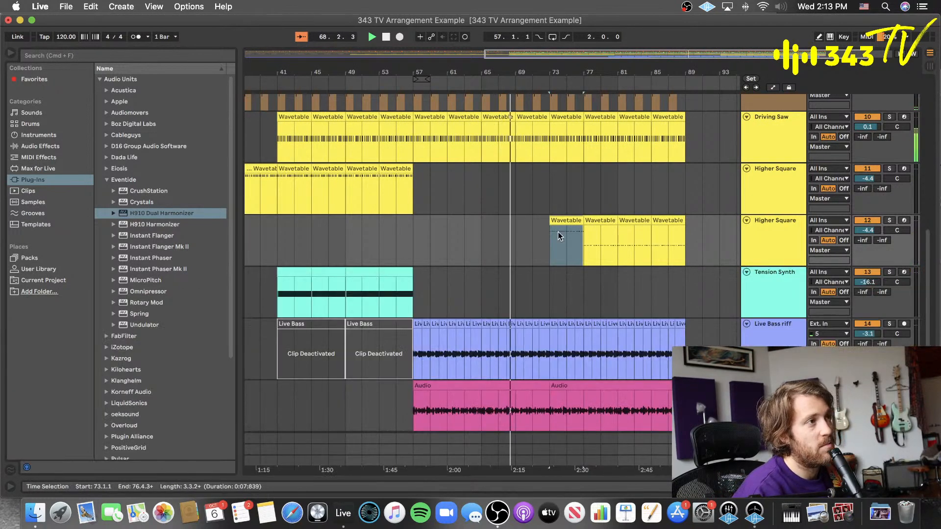
- Replace the clips from bar 77 to bar 89 on Higher Square track 12 with three duplicates of the transposed bar 73 clip
{"action": "left_click", "coordinate": [565, 220]}
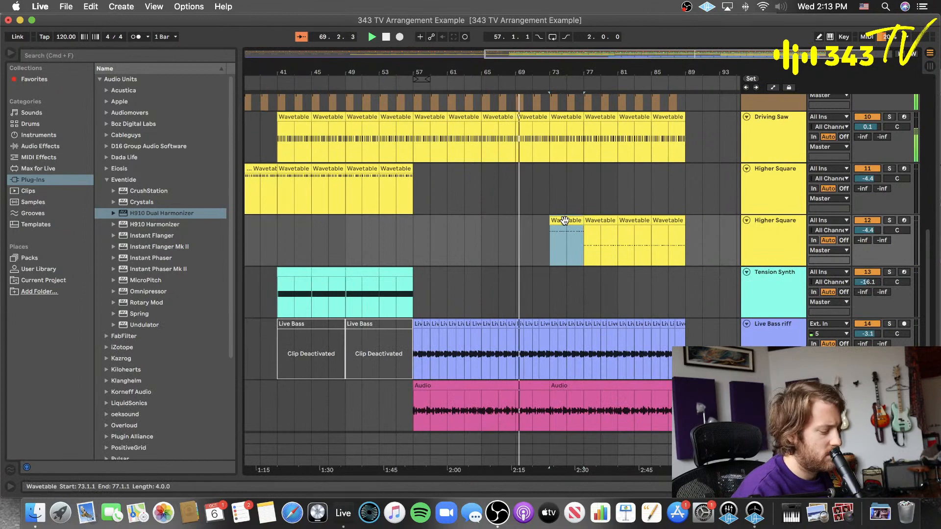
{"action": "key", "text": "z"}
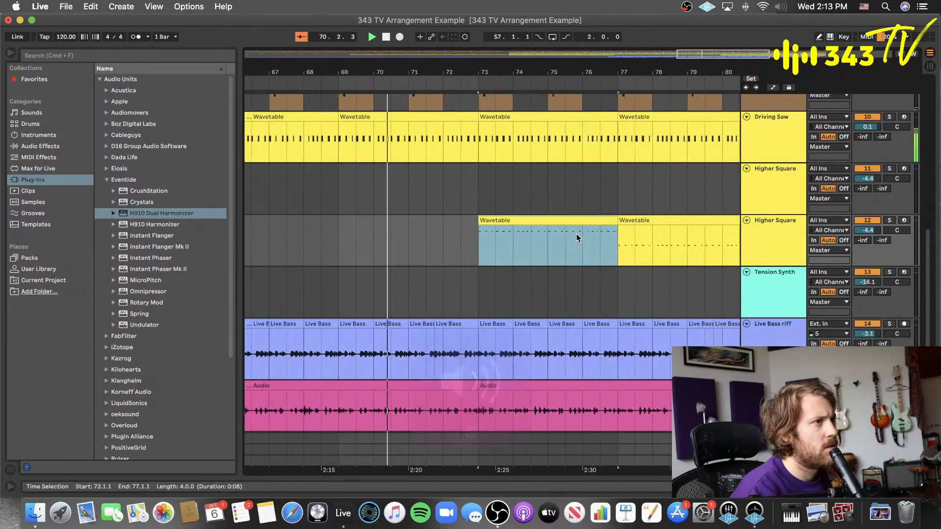
{"action": "key", "text": "Right"}
{"action": "key", "text": "Right"}
{"action": "key", "text": "Right"}
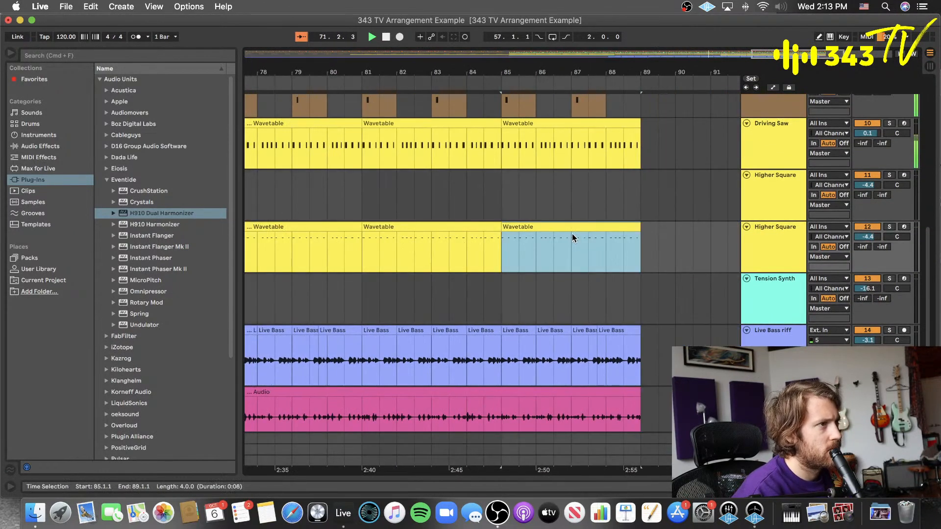
- Loop the arrangement over the Higher Square track 12 clips, from bar 73 to bar 89
{"action": "scroll", "coordinate": [452, 262], "scroll_direction": "left", "scroll_amount": 5}
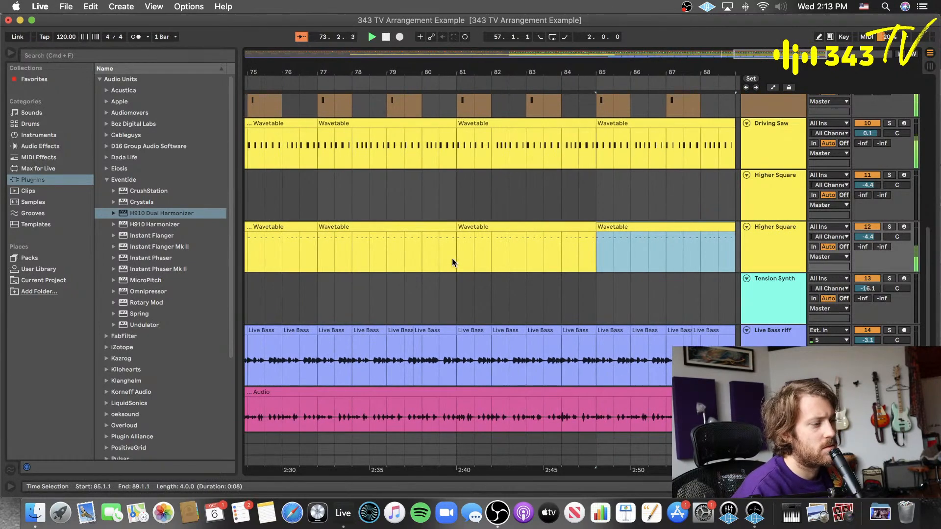
{"action": "key", "text": "minus"}
{"action": "key", "text": "minus"}
{"action": "key", "text": "minus"}
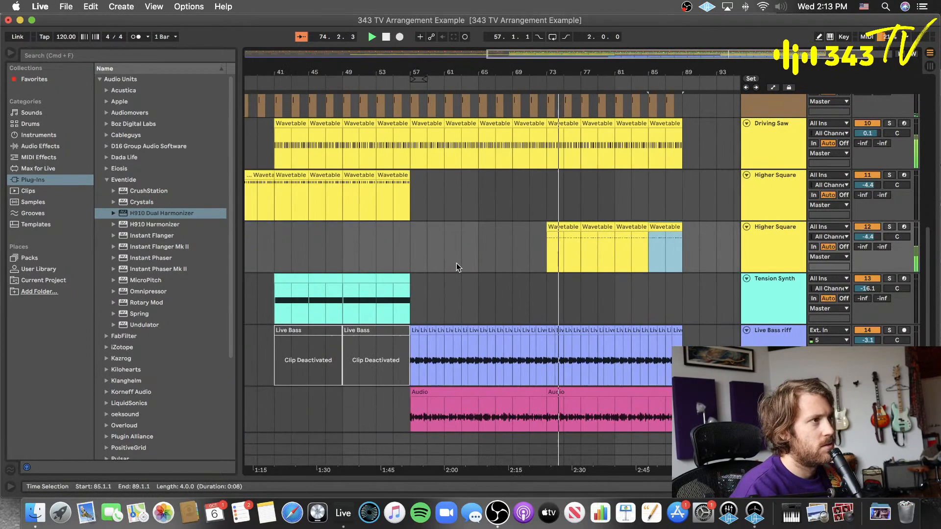
{"action": "double_click", "coordinate": [559, 227]}
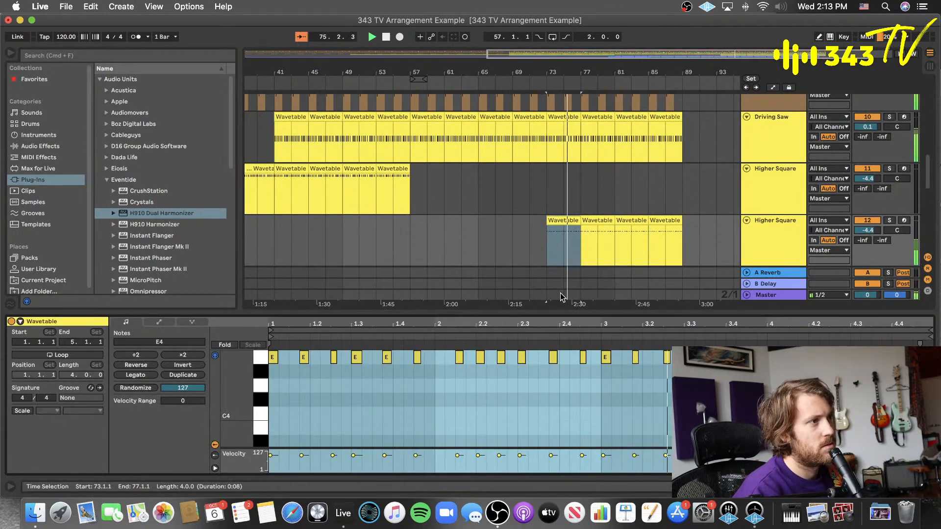
{"action": "double_click", "coordinate": [513, 311]}
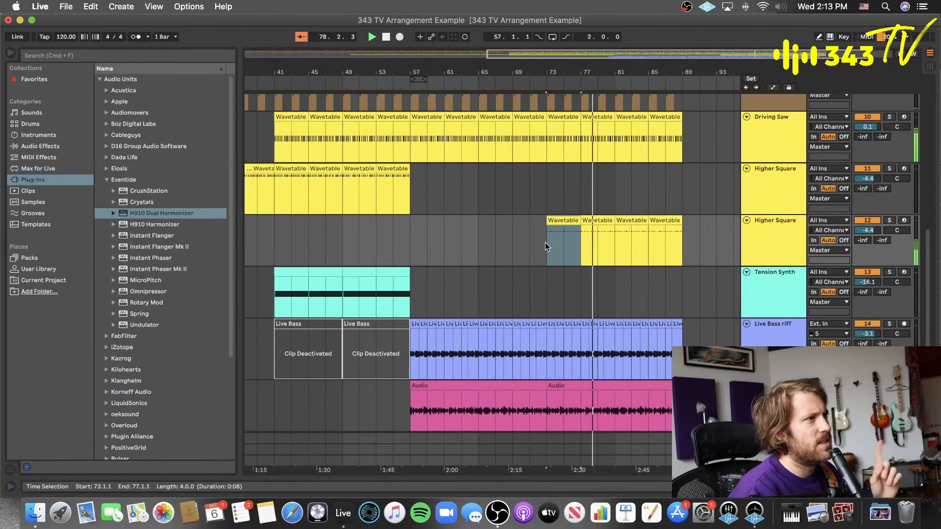
{"action": "left_click_drag", "start_coordinate": [547, 242], "coordinate": [677, 254]}
{"action": "key", "text": "super+l"}
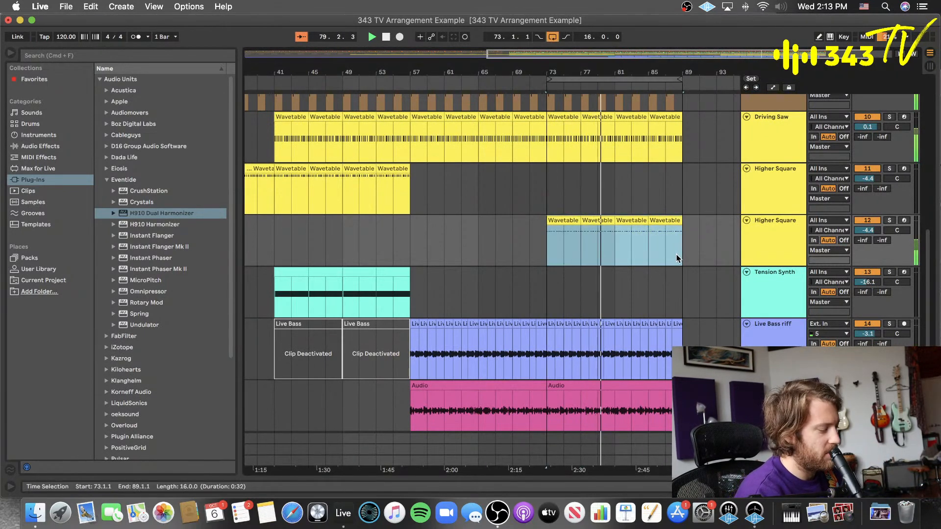
- Open the Wavetable device of Higher Square track 12 and set its Amp envelope decay to 1.75 s
{"action": "left_click", "coordinate": [773, 242]}
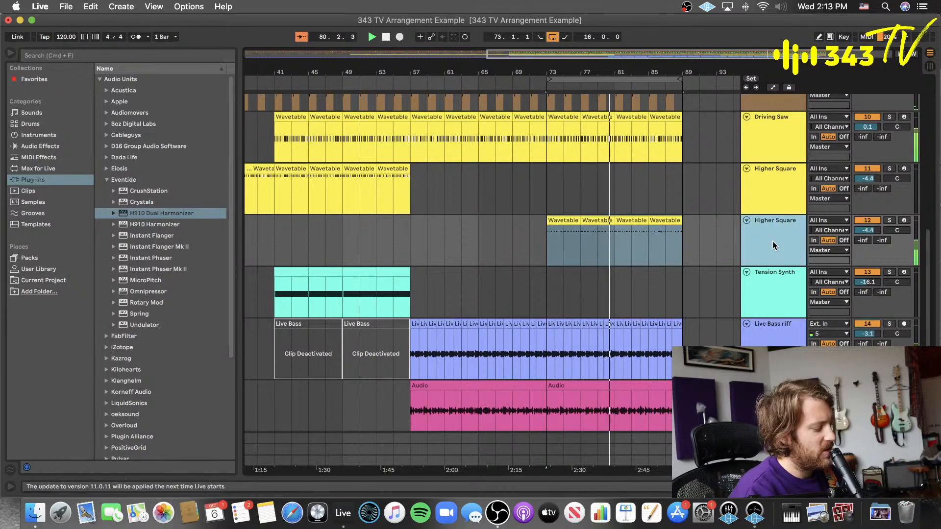
{"action": "double_click", "coordinate": [772, 241]}
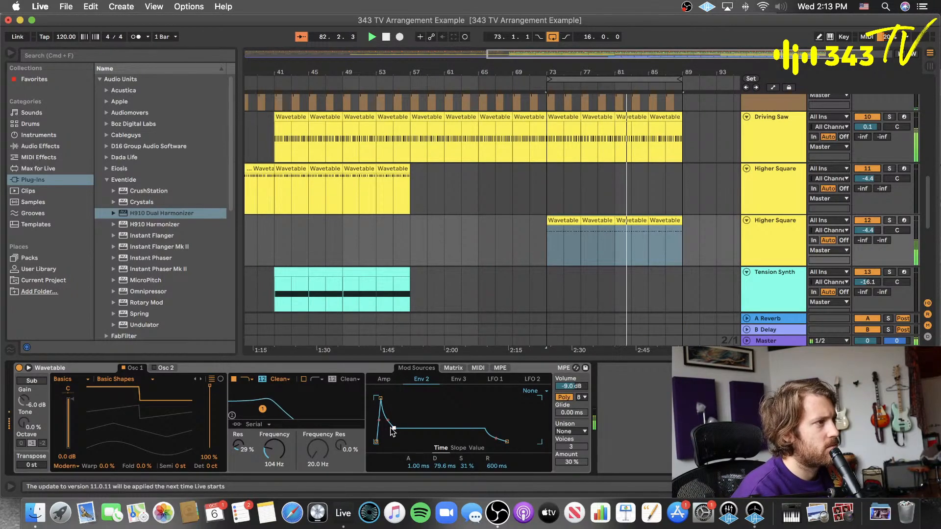
{"action": "left_click", "coordinate": [384, 379]}
{"action": "left_click_drag", "start_coordinate": [406, 442], "coordinate": [410, 442]}
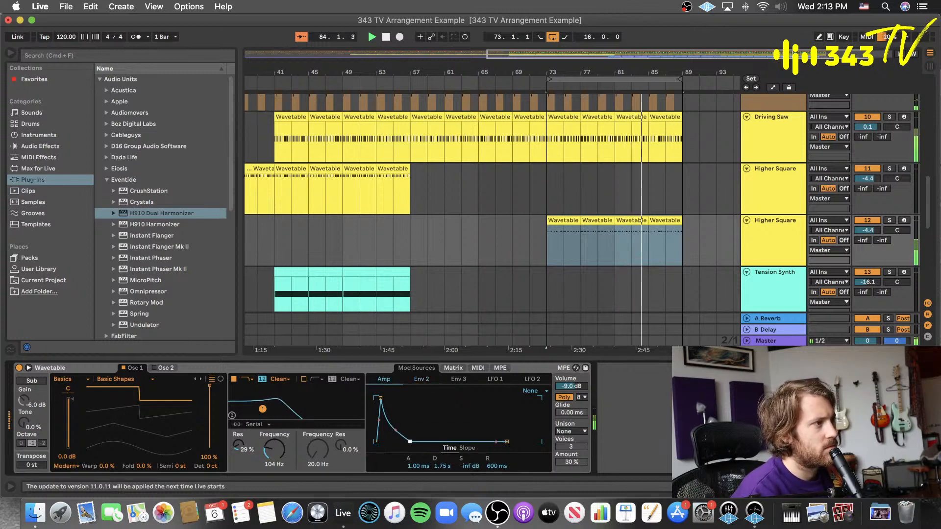
{"action": "double_click", "coordinate": [563, 235]}
{"action": "left_click", "coordinate": [452, 402]}
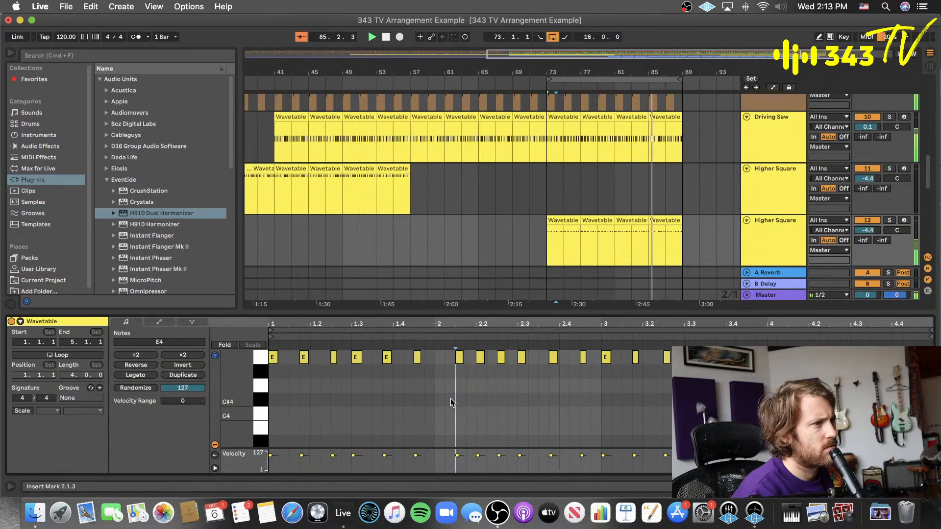
{"action": "double_click", "coordinate": [401, 312]}
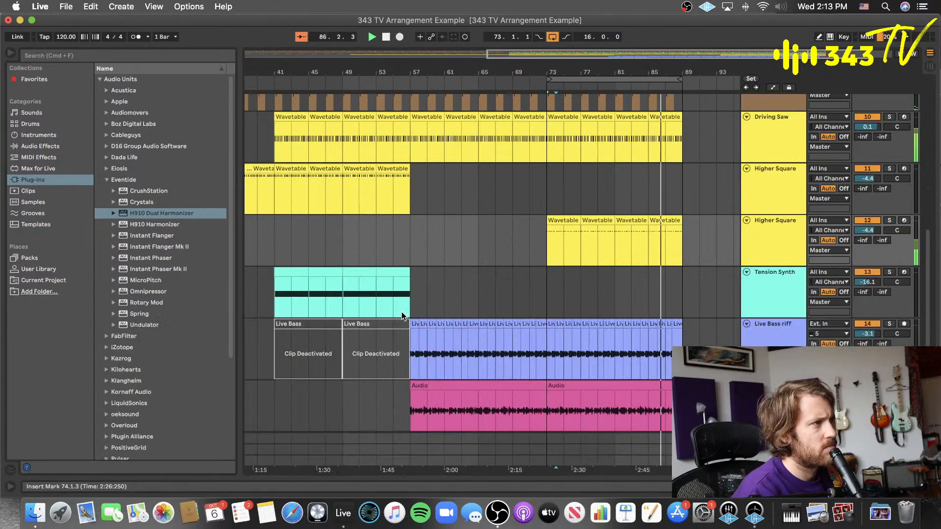
- In track 12's Wavetable, set Env 2 to 870 ms decay, 22% sustain and 1.33 s release, and the first filter's frequency to 296 Hz
{"action": "double_click", "coordinate": [795, 240]}
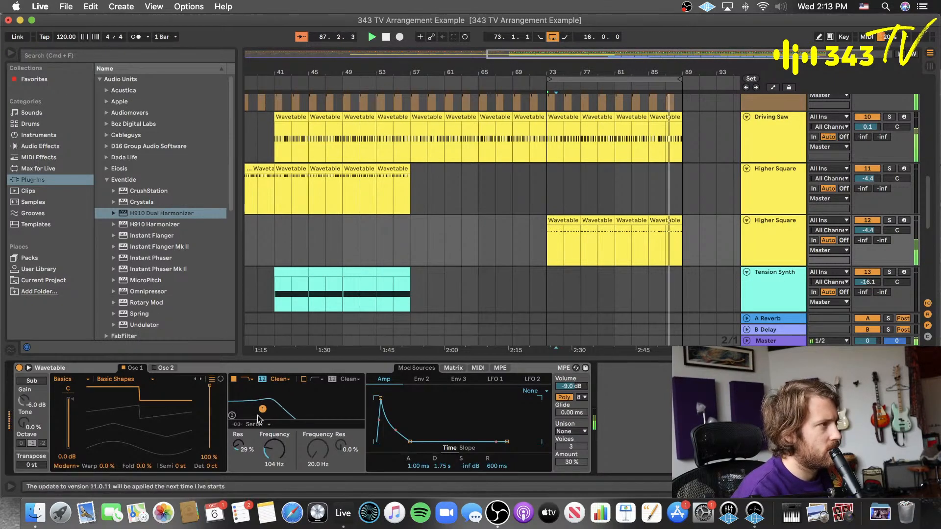
{"action": "left_click", "coordinate": [425, 379]}
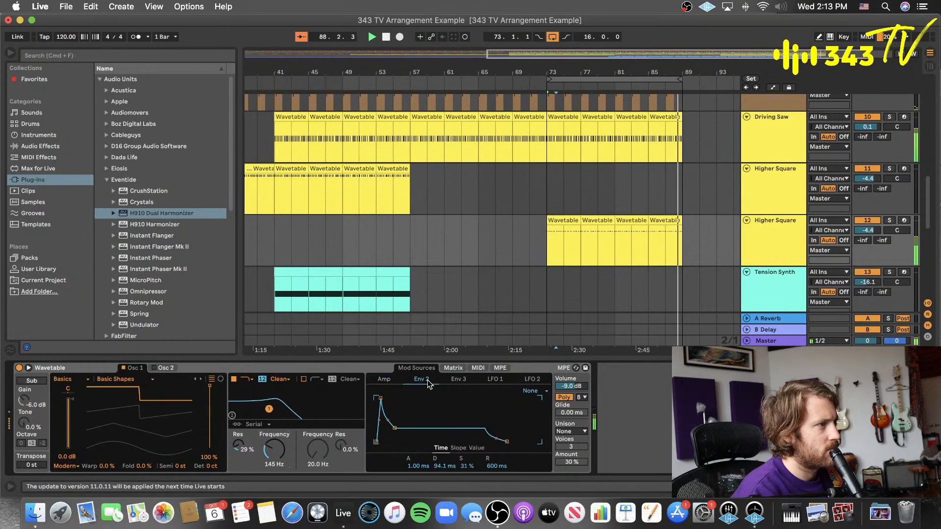
{"action": "left_click_drag", "start_coordinate": [401, 429], "coordinate": [405, 432]}
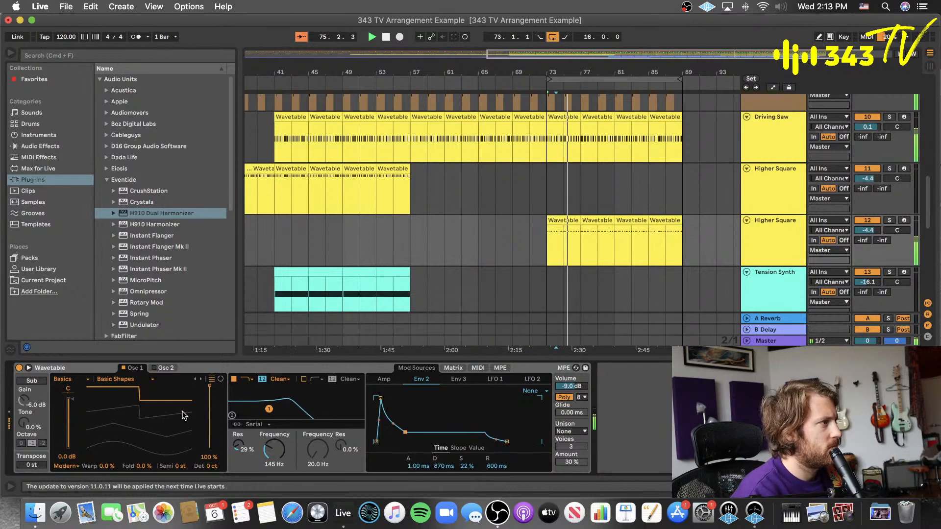
{"action": "left_click_drag", "start_coordinate": [274, 449], "coordinate": [274, 435]}
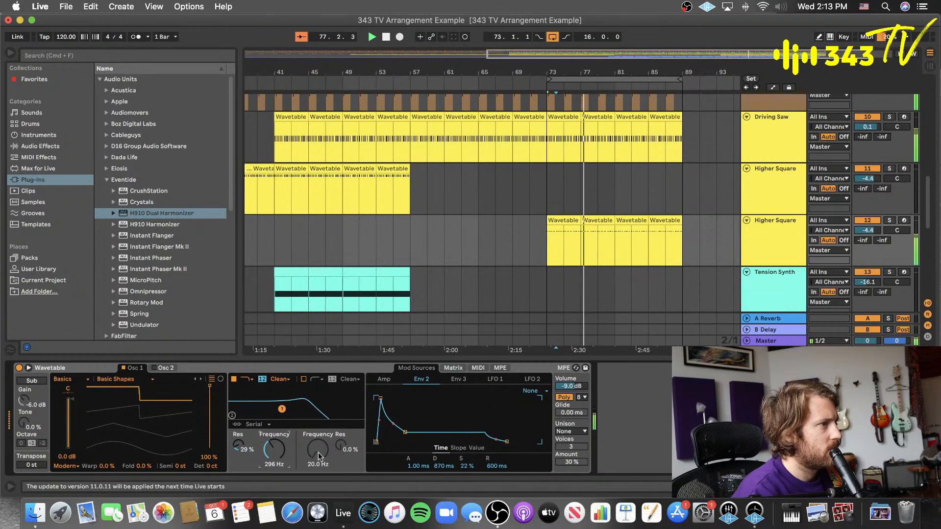
{"action": "left_click_drag", "start_coordinate": [494, 467], "coordinate": [494, 451]}
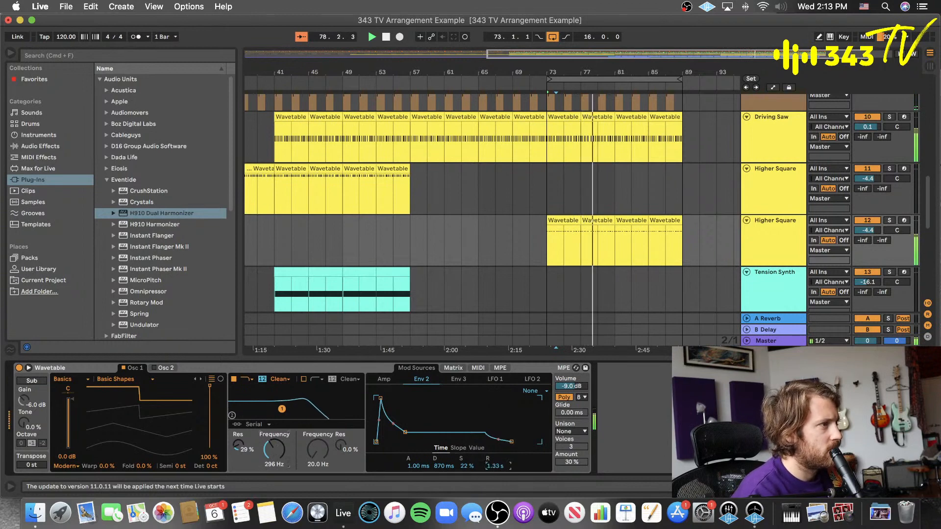
- Shorten the Wavetable's Amp envelope on track 12 to a decay of 365 ms and a release of 212 ms
{"action": "left_click", "coordinate": [382, 380]}
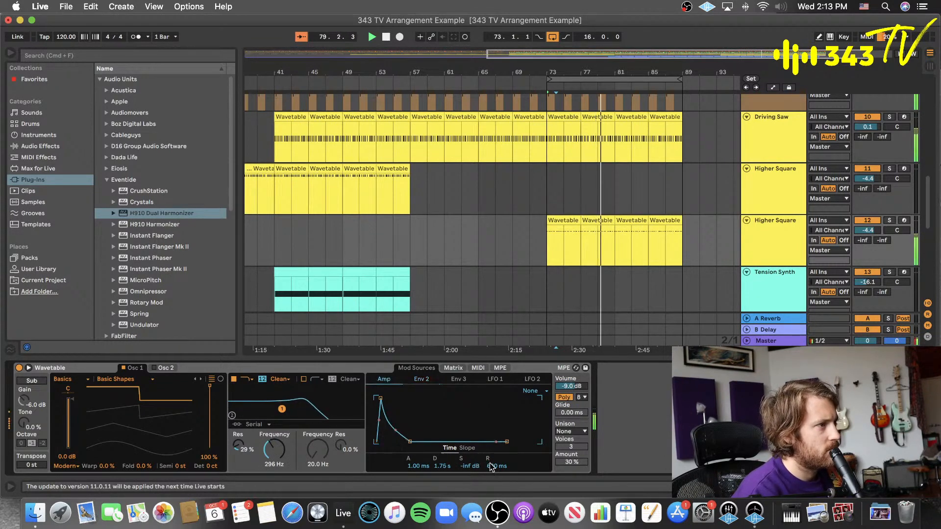
{"action": "left_click_drag", "start_coordinate": [441, 466], "coordinate": [442, 488]}
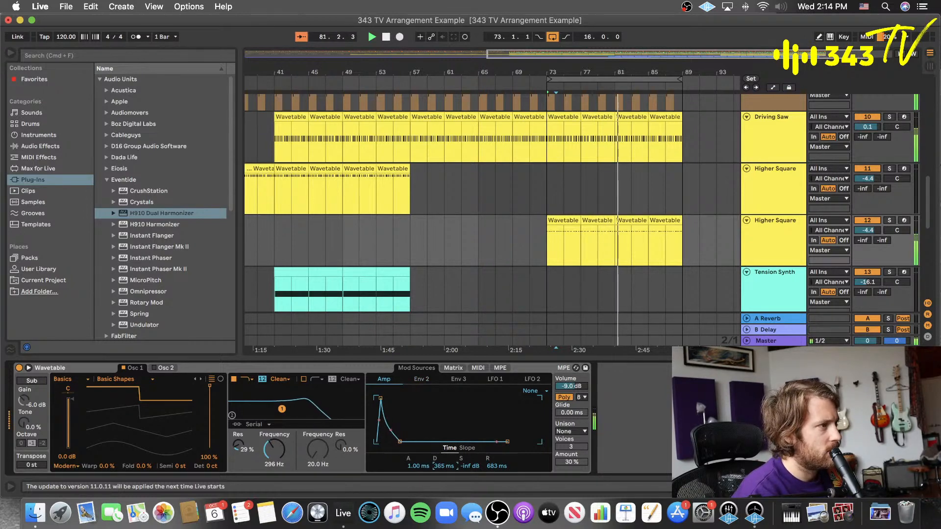
{"action": "left_click_drag", "start_coordinate": [497, 466], "coordinate": [497, 478]}
- Try Higher Square track 12's B Delay send at -1.0 dB and turn it back down to -inf
{"action": "left_click_drag", "start_coordinate": [882, 240], "coordinate": [882, 191]}
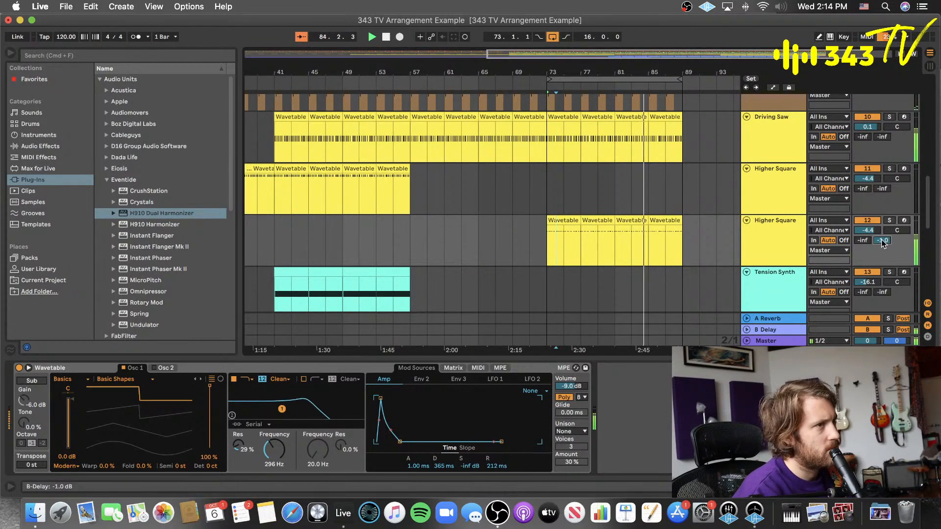
{"action": "left_click_drag", "start_coordinate": [882, 240], "coordinate": [883, 290]}
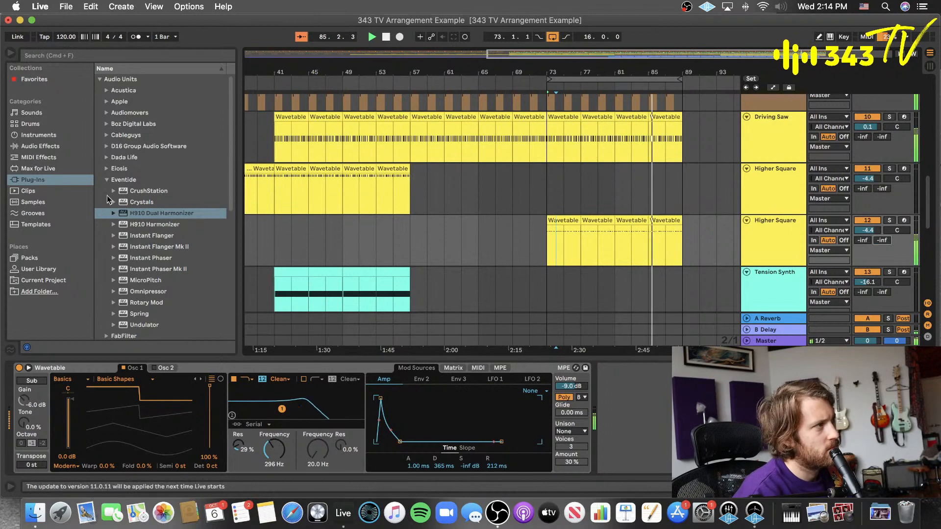
- Collapse the Eventide folder in the plug-in list, browse the other manufacturers, and save the Set
{"action": "left_click", "coordinate": [105, 181]}
{"action": "scroll", "coordinate": [117, 157], "scroll_direction": "down", "scroll_amount": 5}
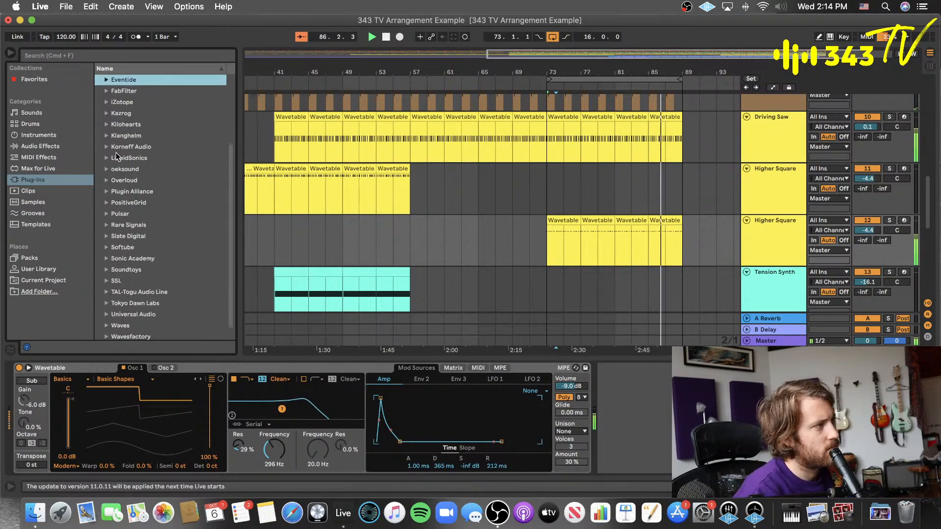
{"action": "key", "text": "super+s"}
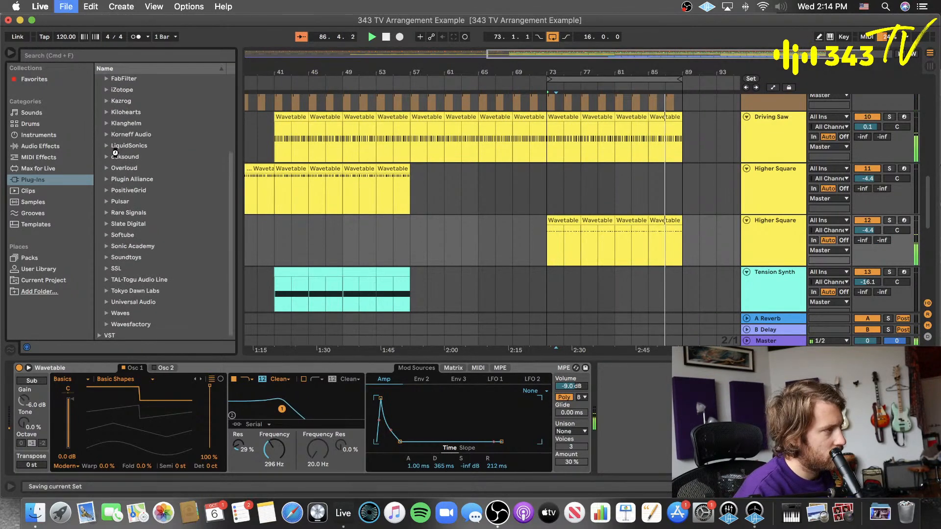
{"action": "scroll", "coordinate": [115, 153], "scroll_direction": "up", "scroll_amount": 5}
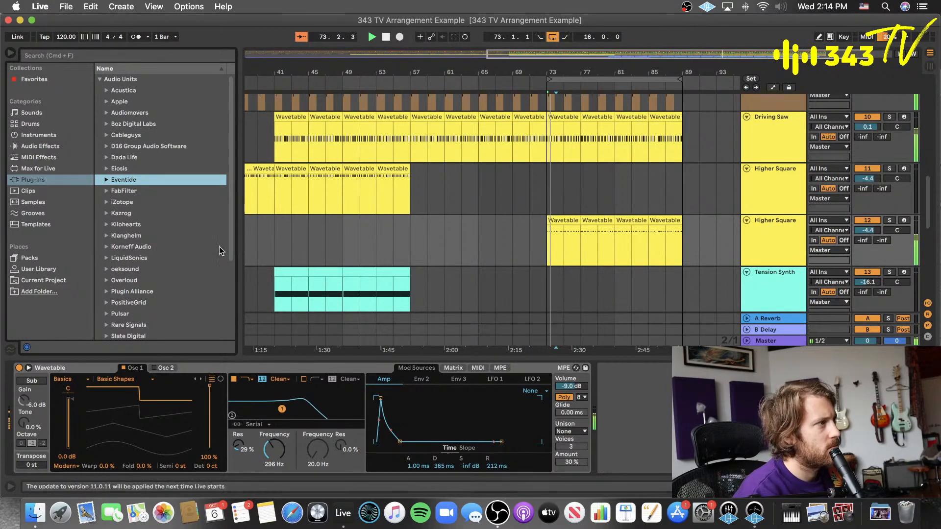
- Find UAD Brigade Chorus among the Universal Audio plug-ins and add it after the Wavetable on Higher Square track 12
{"action": "scroll", "coordinate": [153, 247], "scroll_direction": "down", "scroll_amount": 4}
{"action": "scroll", "coordinate": [111, 289], "scroll_direction": "down", "scroll_amount": 1}
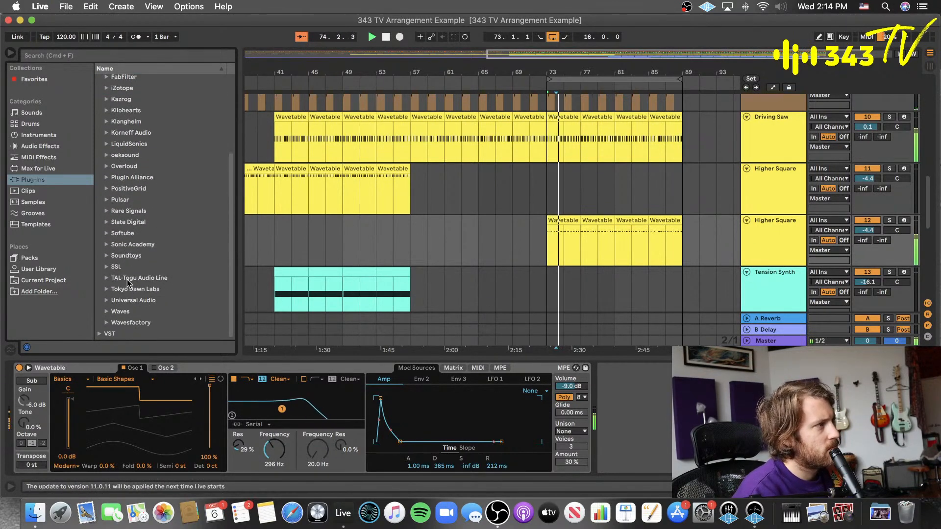
{"action": "left_click", "coordinate": [106, 300]}
{"action": "scroll", "coordinate": [127, 284], "scroll_direction": "down", "scroll_amount": 6}
{"action": "scroll", "coordinate": [172, 274], "scroll_direction": "down", "scroll_amount": 6}
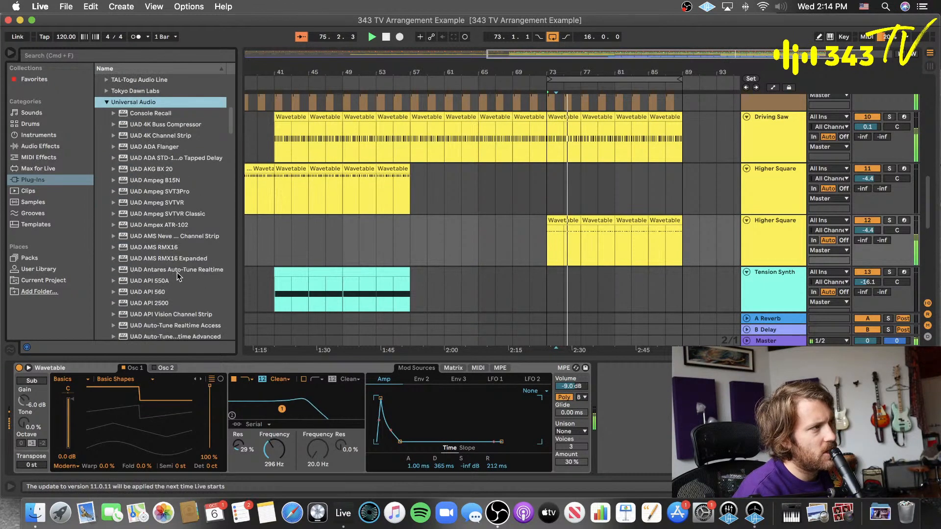
{"action": "scroll", "coordinate": [200, 294], "scroll_direction": "down", "scroll_amount": 1}
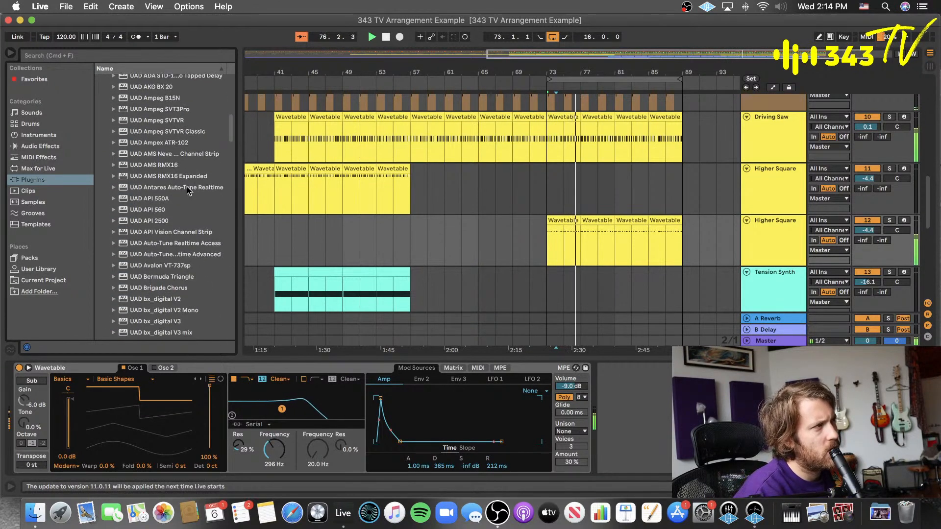
{"action": "scroll", "coordinate": [189, 191], "scroll_direction": "down", "scroll_amount": 5}
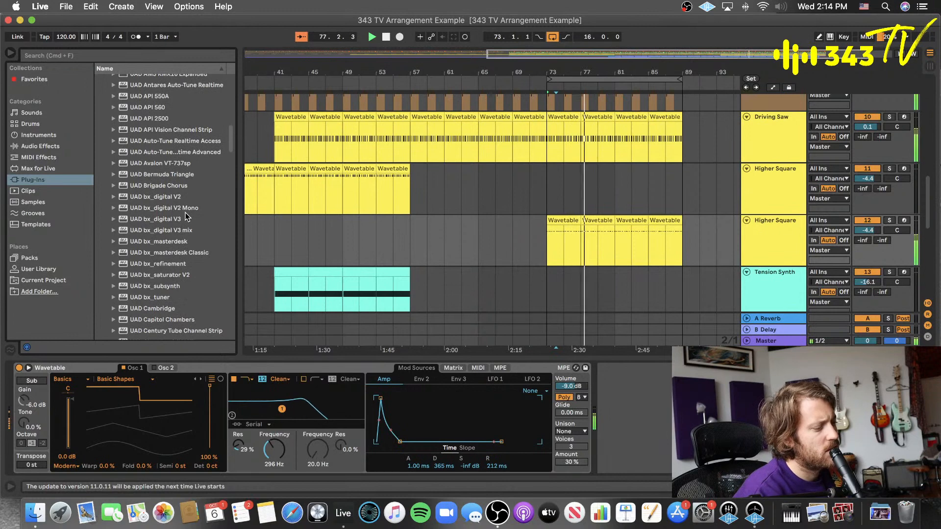
{"action": "scroll", "coordinate": [202, 291], "scroll_direction": "down", "scroll_amount": 2}
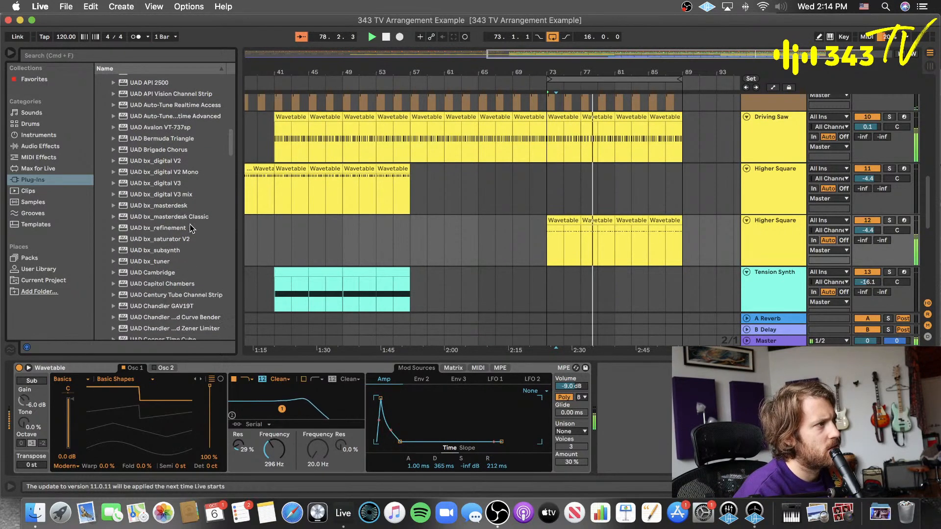
{"action": "left_click_drag", "start_coordinate": [167, 151], "coordinate": [634, 419]}
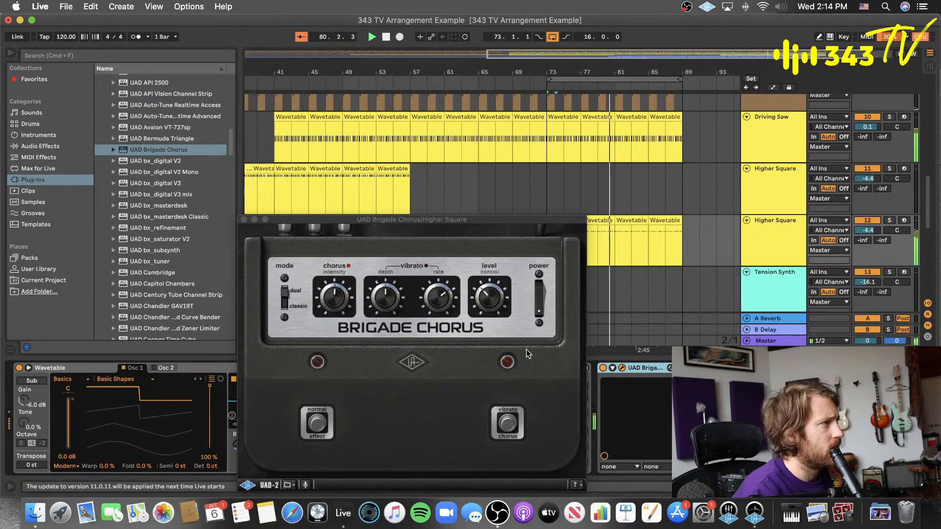
- Switch the Brigade Chorus to vibrato with a faster rate, close its window and lower track 12's volume to -5.9 dB
{"action": "left_click", "coordinate": [510, 430]}
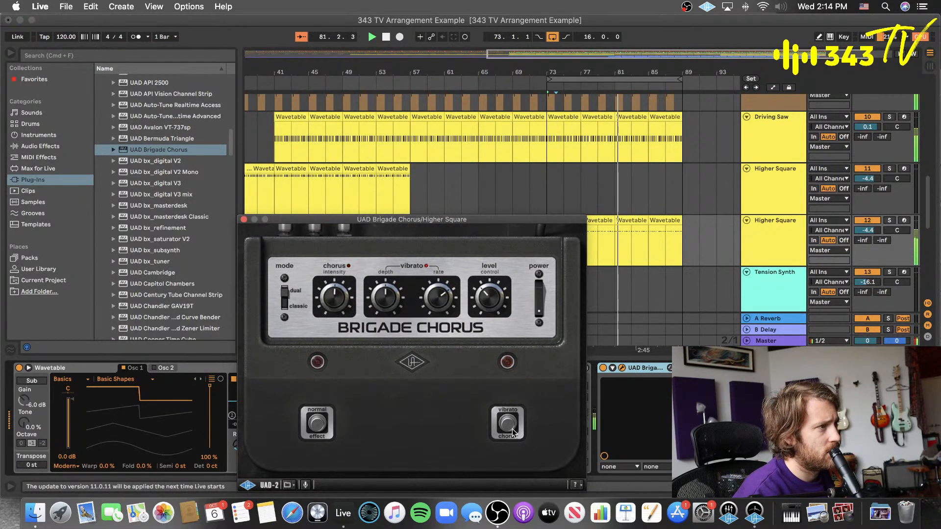
{"action": "left_click", "coordinate": [513, 432]}
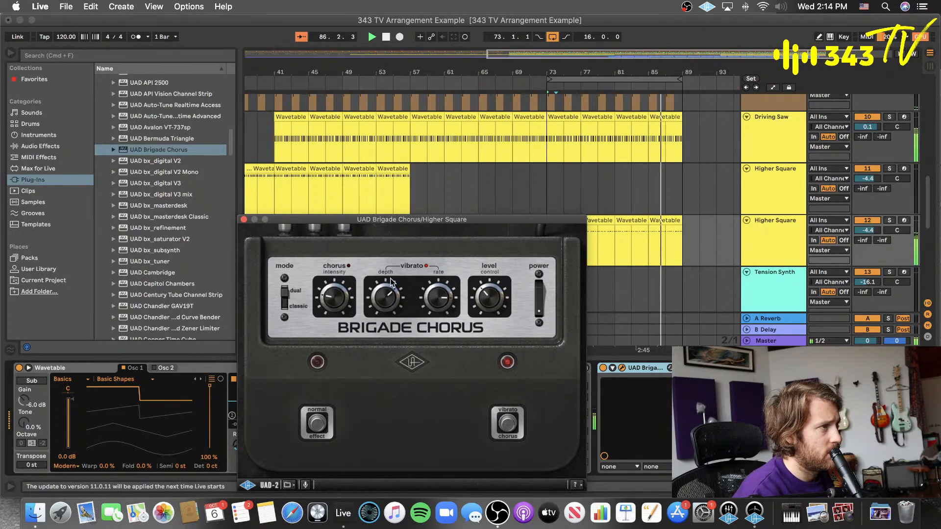
{"action": "left_click", "coordinate": [284, 300]}
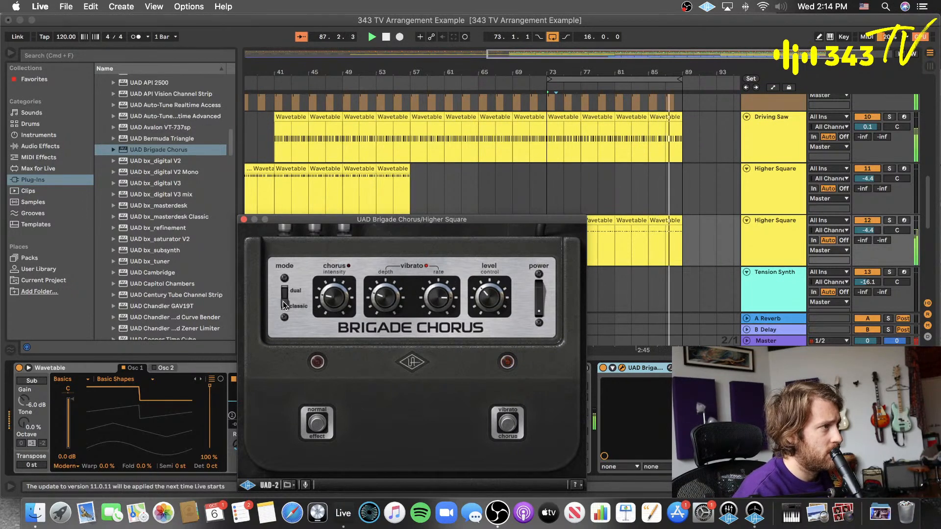
{"action": "left_click", "coordinate": [244, 219]}
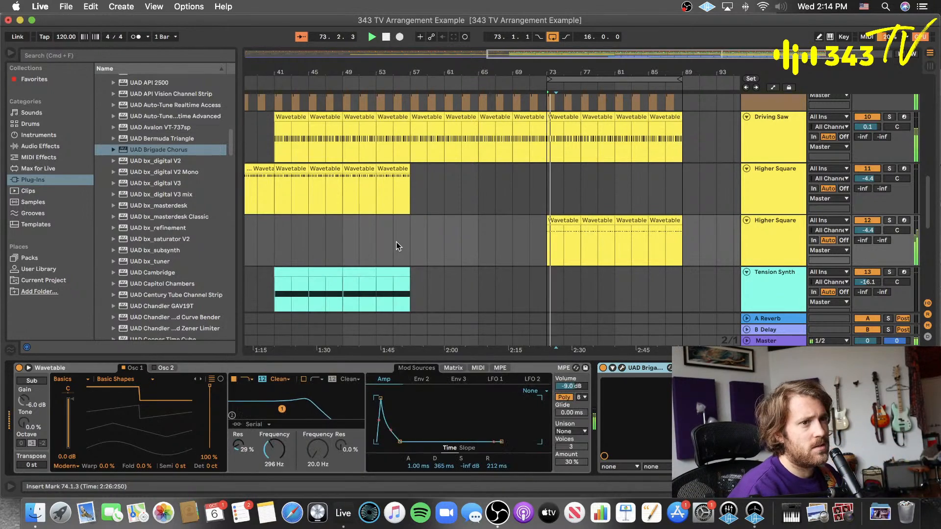
{"action": "left_click_drag", "start_coordinate": [868, 231], "coordinate": [867, 238]}
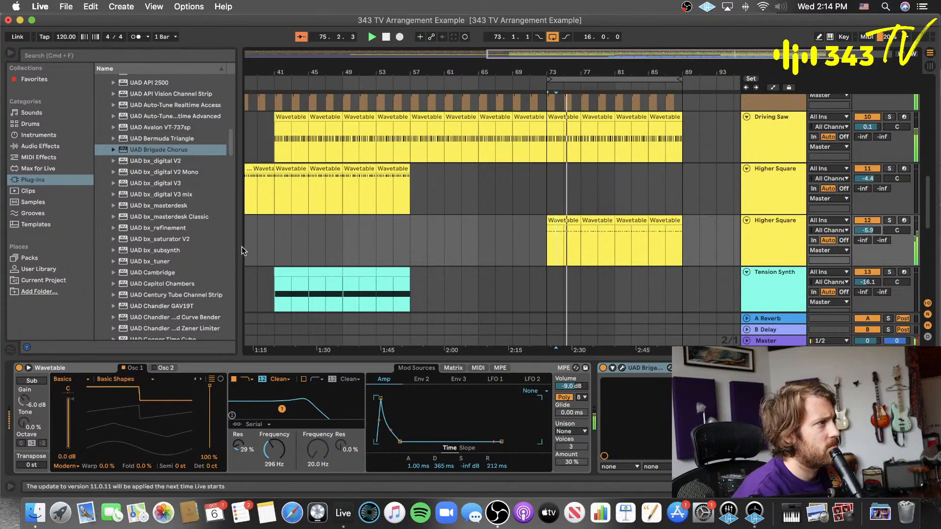
- Load the D16 Group Repeater delay on track 12, set both delay times to 1/8 and adjust the spread
{"action": "left_click", "coordinate": [33, 180]}
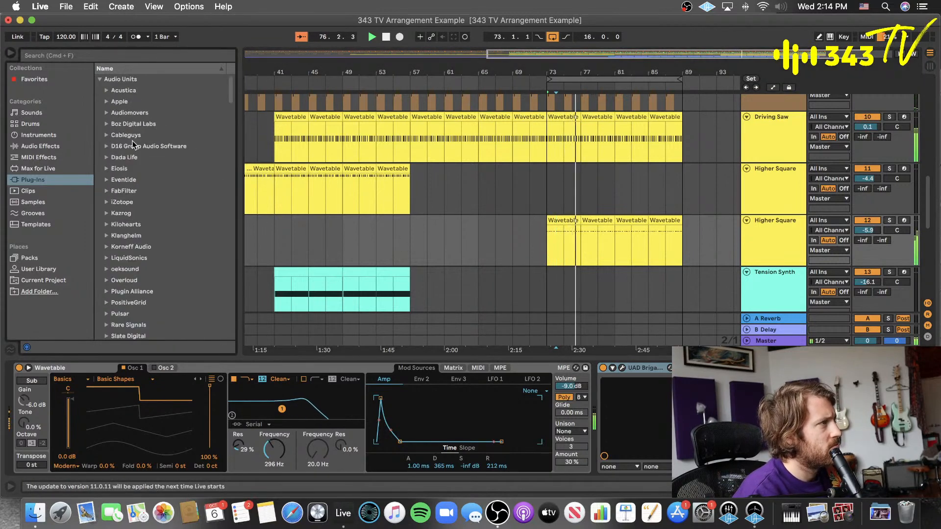
{"action": "left_click", "coordinate": [106, 146]}
{"action": "left_click", "coordinate": [168, 191]}
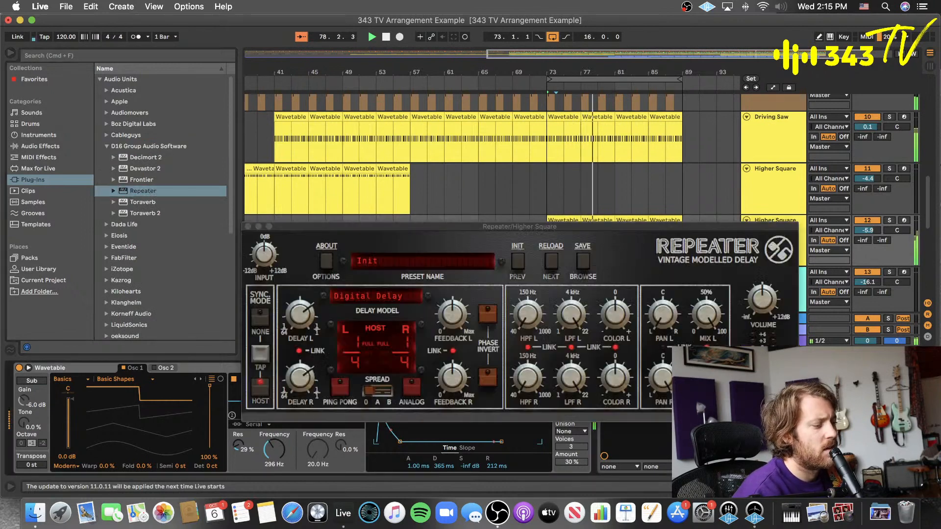
{"action": "left_click_drag", "start_coordinate": [706, 377], "coordinate": [706, 392]}
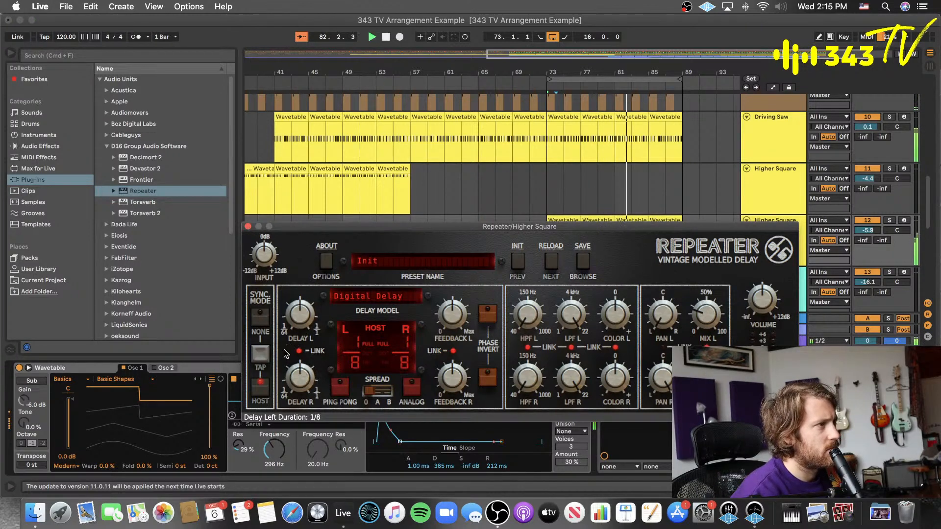
{"action": "left_click", "coordinate": [376, 391]}
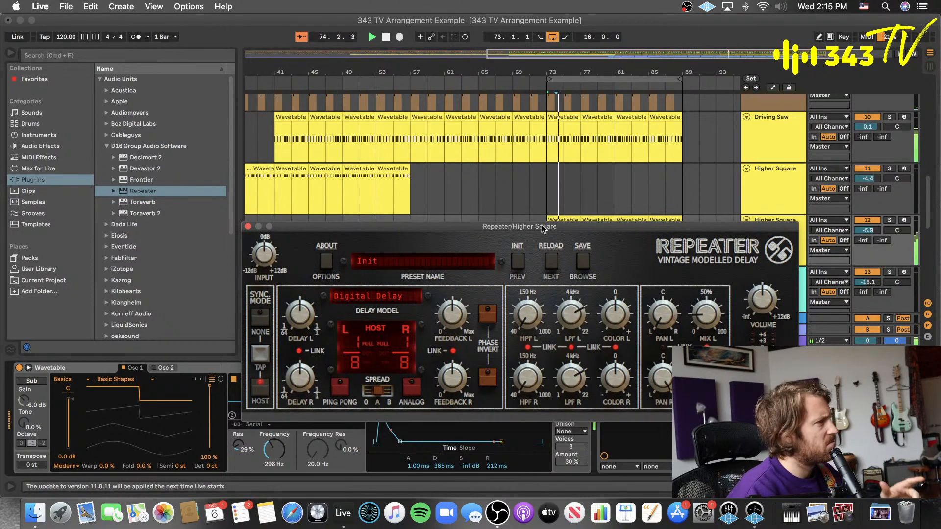
- Move the Repeater window out of the way, play the arrangement from bar 53 and close the Repeater window
{"action": "left_click_drag", "start_coordinate": [524, 227], "coordinate": [441, 114]}
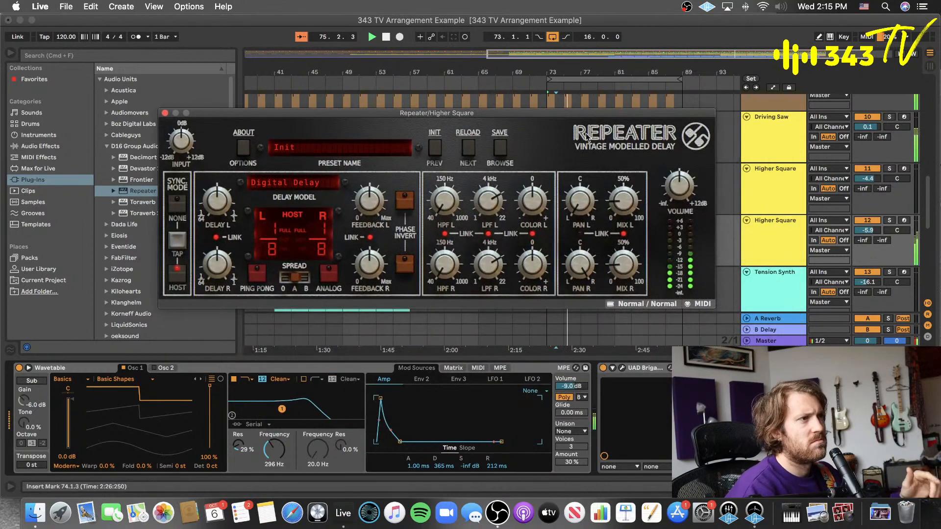
{"action": "left_click_drag", "start_coordinate": [606, 88], "coordinate": [504, 115]}
{"action": "left_click", "coordinate": [478, 189]}
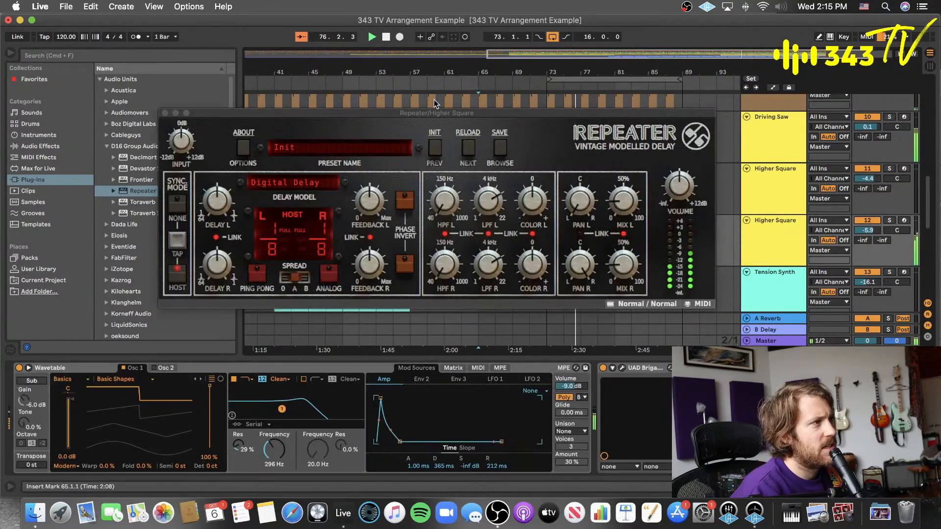
{"action": "left_click_drag", "start_coordinate": [430, 113], "coordinate": [486, 356]}
{"action": "left_click", "coordinate": [377, 237]}
{"action": "key", "text": "space"}
{"action": "key", "text": "space"}
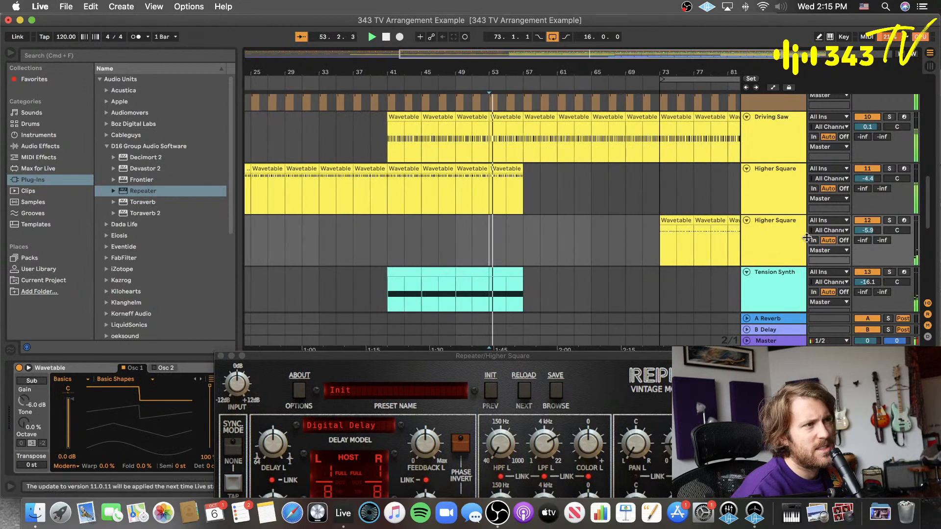
{"action": "left_click", "coordinate": [787, 236]}
{"action": "left_click", "coordinate": [221, 357]}
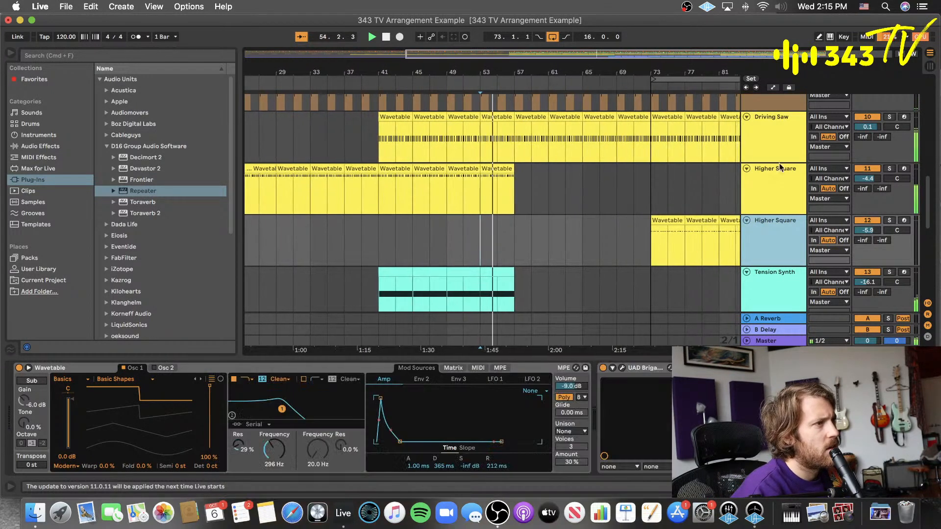
- Collapse the D16 folder, find Utility among the audio effects and add it to the end of track 12's device chain
{"action": "left_click", "coordinate": [105, 146]}
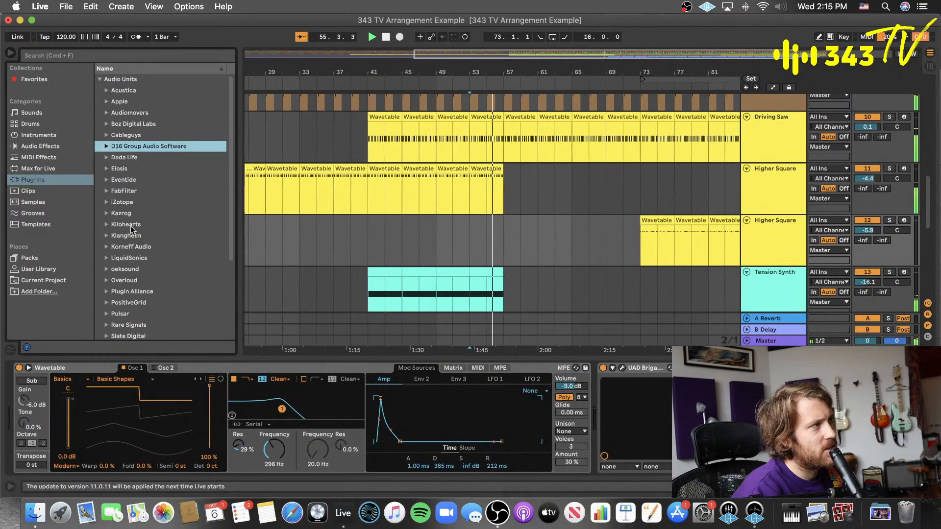
{"action": "left_click", "coordinate": [47, 269]}
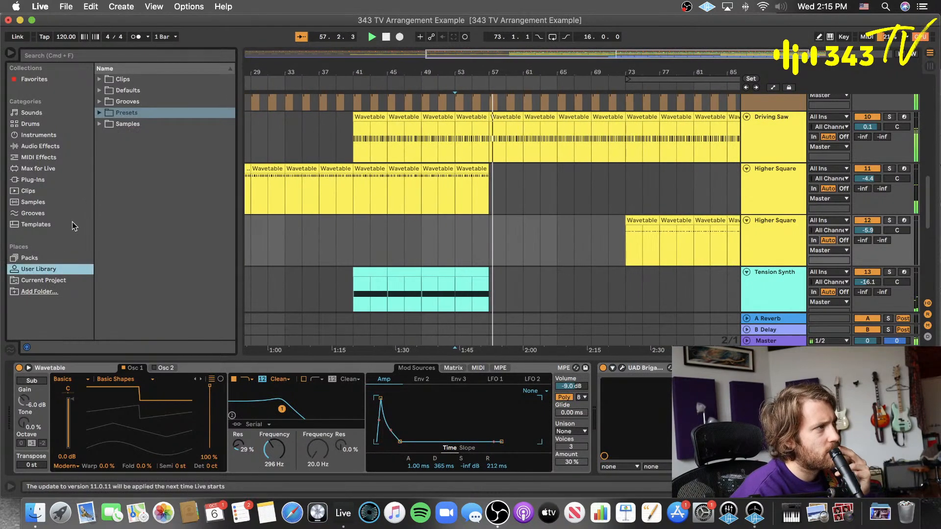
{"action": "left_click", "coordinate": [41, 146]}
{"action": "scroll", "coordinate": [121, 252], "scroll_direction": "down", "scroll_amount": 5}
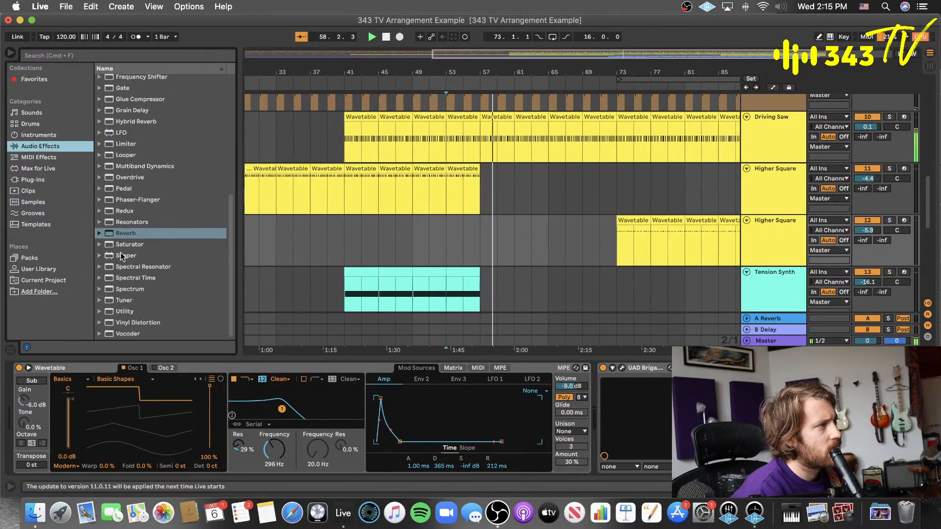
{"action": "left_click", "coordinate": [99, 311]}
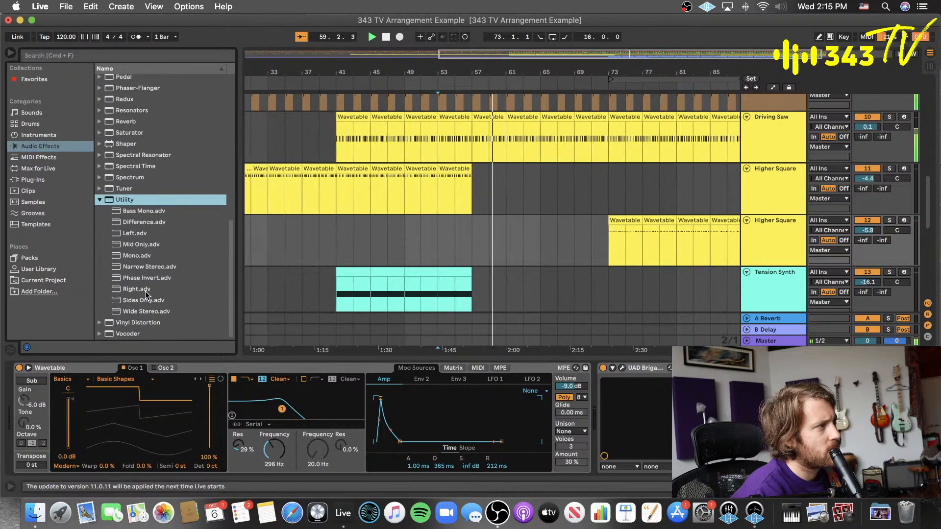
{"action": "left_click", "coordinate": [100, 200]}
{"action": "left_click_drag", "start_coordinate": [146, 310], "coordinate": [735, 421]}
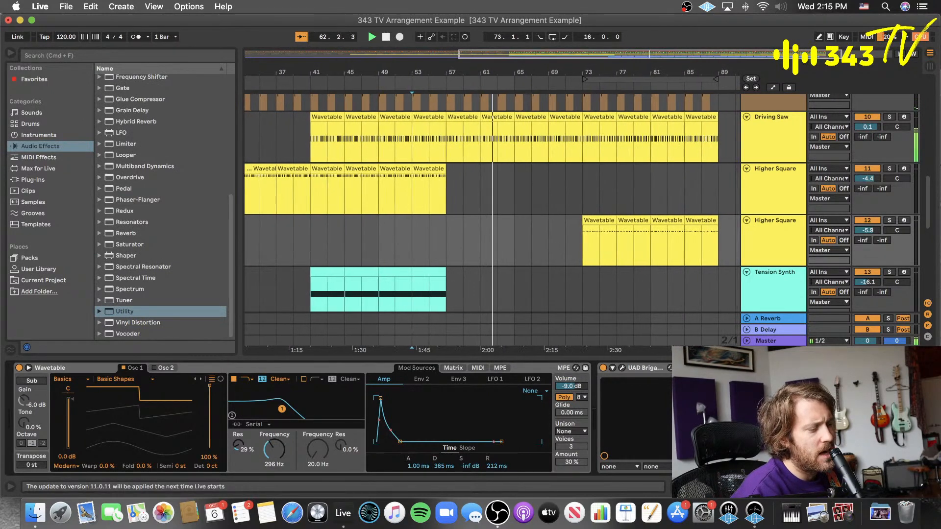
- Lower Higher Square track 12's volume to -9.6 dB and save the Set
{"action": "left_click", "coordinate": [779, 246]}
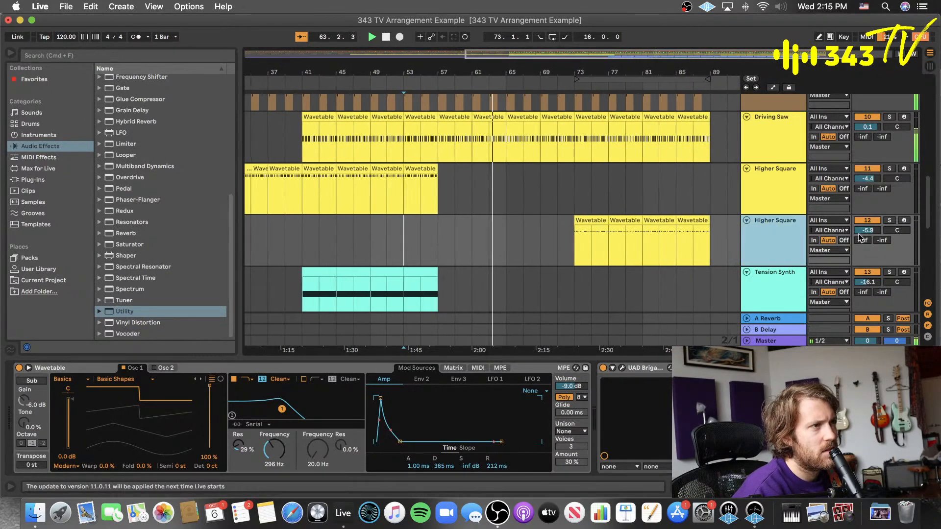
{"action": "left_click_drag", "start_coordinate": [859, 233], "coordinate": [868, 252]}
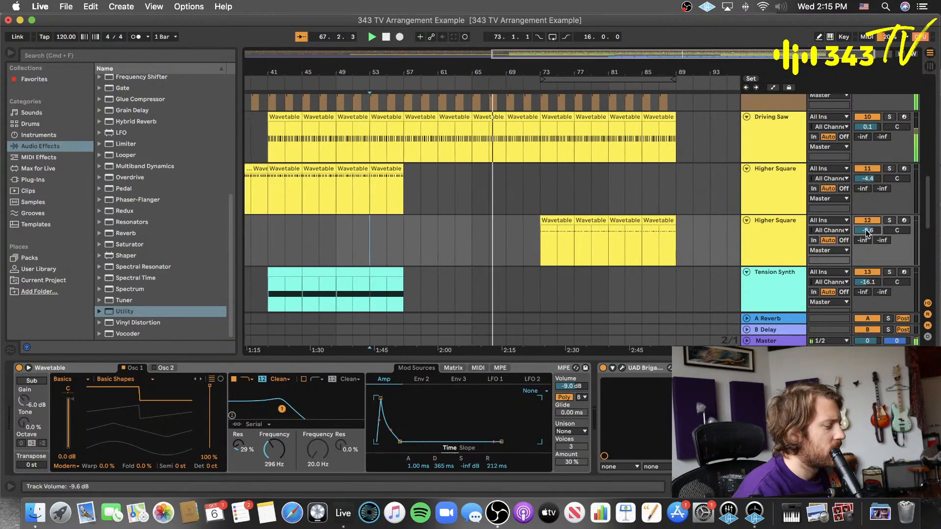
{"action": "key", "text": "super+s"}
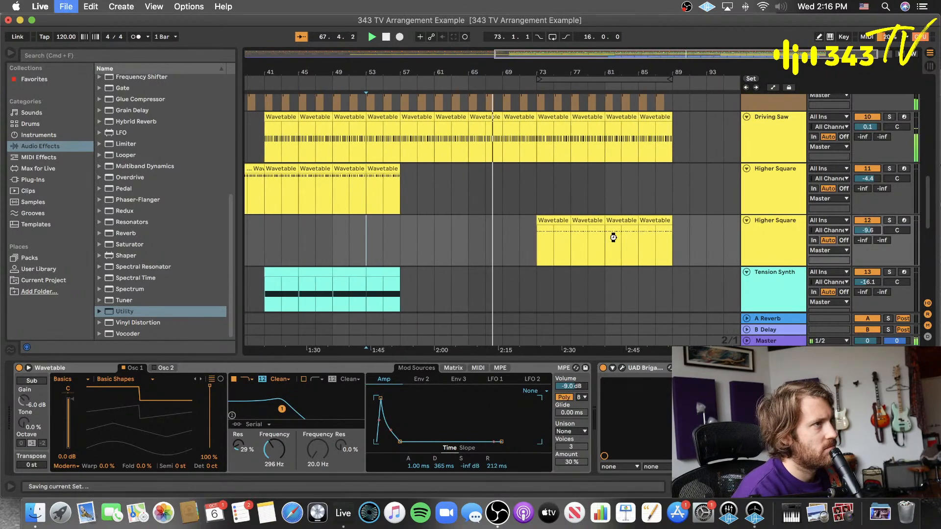
- Hide the device view and look over all the arrangement's tracks, from the drums to the bass and guitar, during playback
{"action": "scroll", "coordinate": [614, 238], "scroll_direction": "down", "scroll_amount": 5}
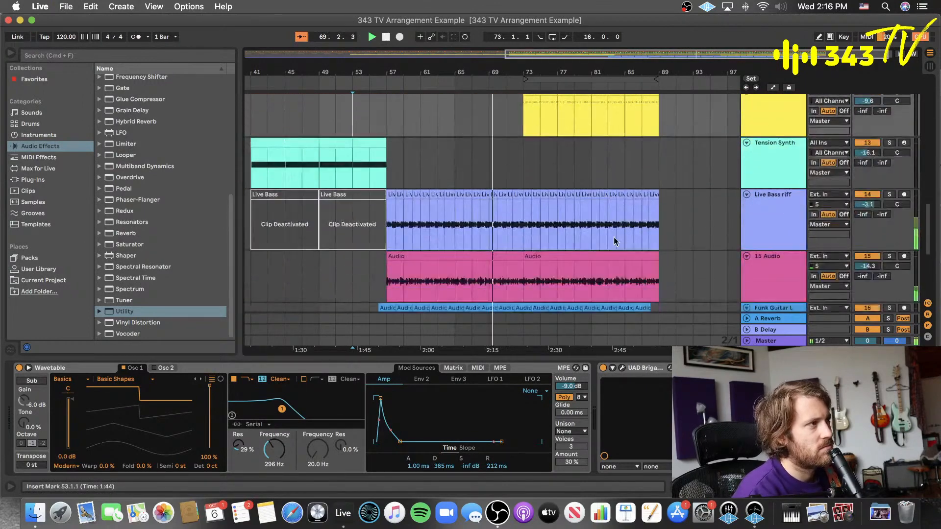
{"action": "scroll", "coordinate": [614, 237], "scroll_direction": "down", "scroll_amount": 4}
{"action": "left_click_drag", "start_coordinate": [629, 357], "coordinate": [630, 422]}
{"action": "scroll", "coordinate": [615, 298], "scroll_direction": "up", "scroll_amount": 8}
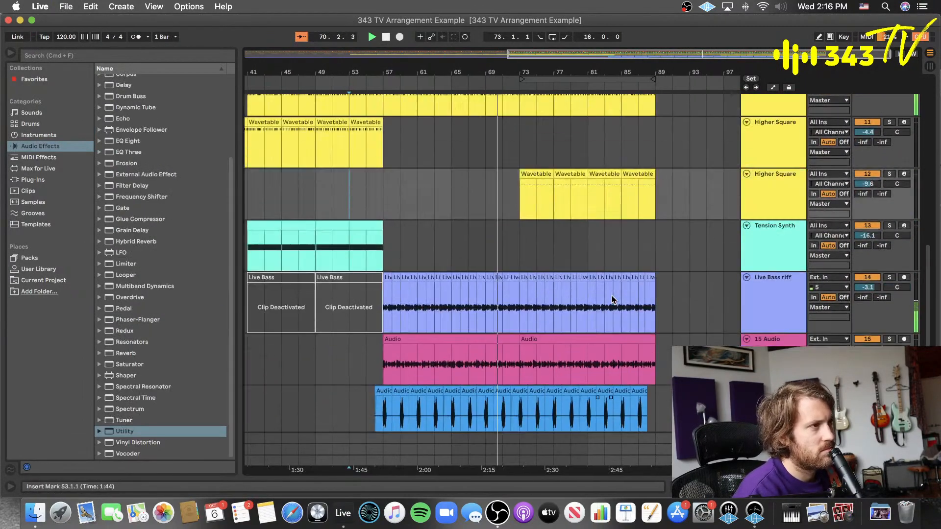
{"action": "scroll", "coordinate": [630, 292], "scroll_direction": "down", "scroll_amount": 3}
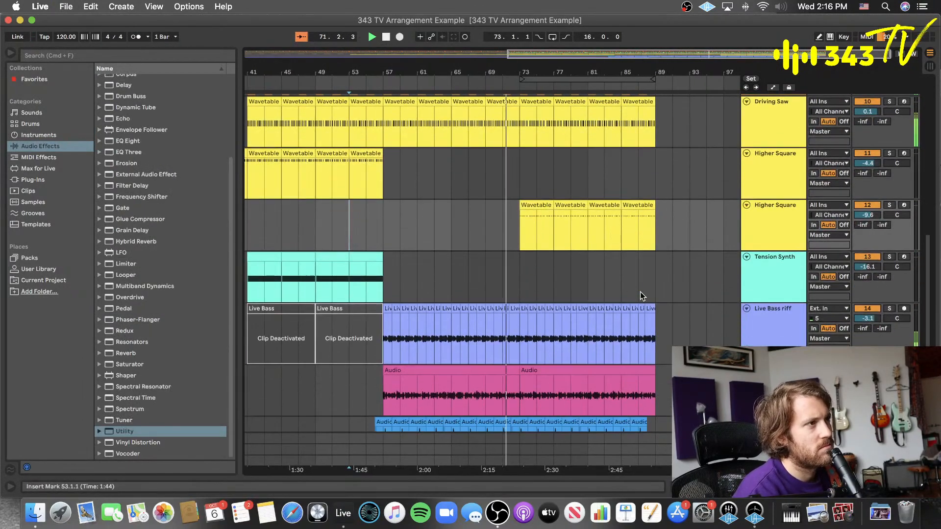
{"action": "scroll", "coordinate": [613, 204], "scroll_direction": "up", "scroll_amount": 3}
{"action": "scroll", "coordinate": [613, 204], "scroll_direction": "up", "scroll_amount": 15}
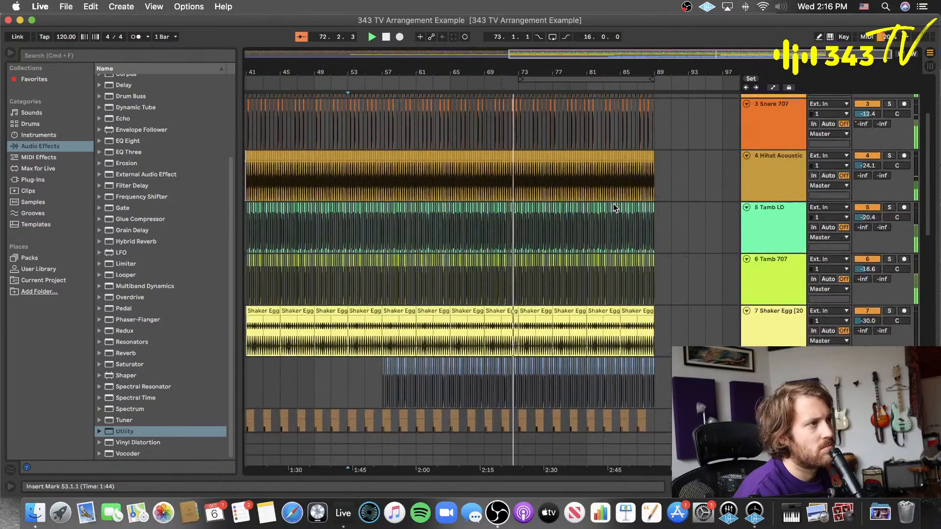
{"action": "scroll", "coordinate": [614, 204], "scroll_direction": "down", "scroll_amount": 15}
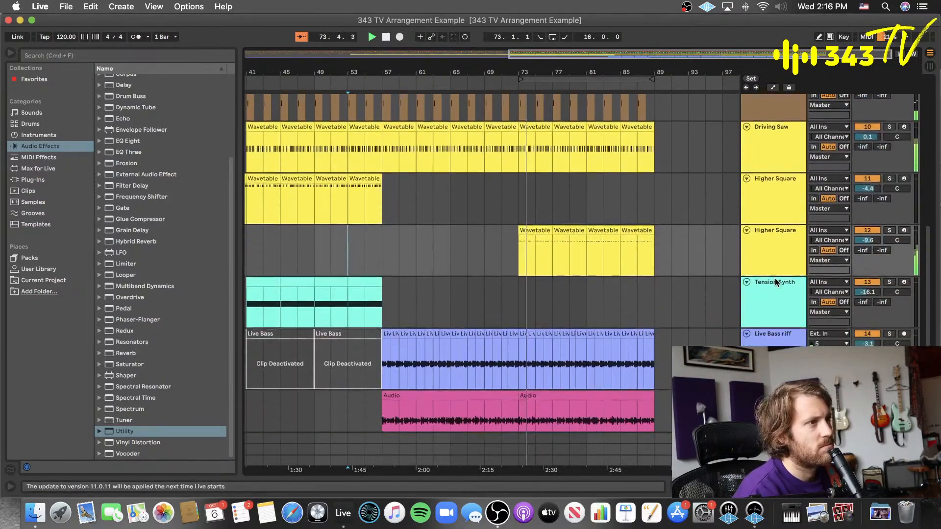
- Select Higher Square track 12, bring back the detail view and open the track's first clip at bar 73 for note editing
{"action": "left_click", "coordinate": [770, 254]}
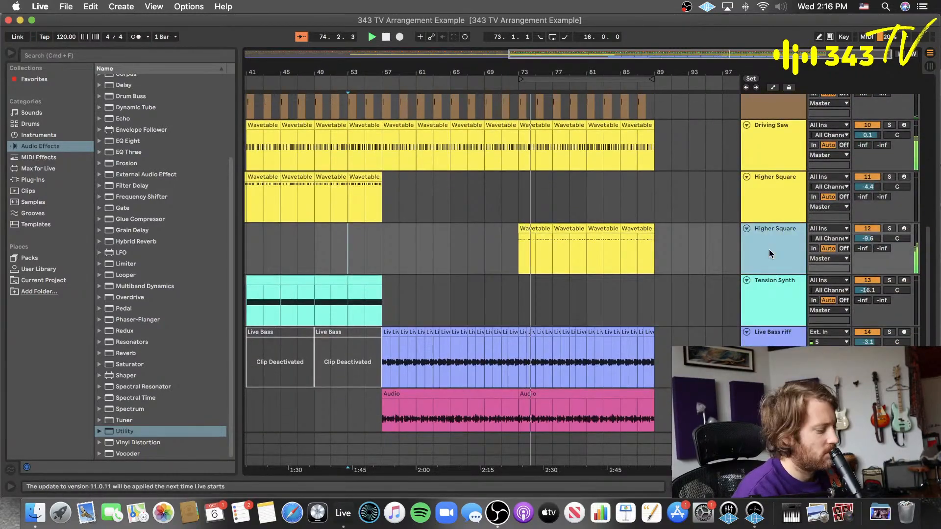
{"action": "key", "text": "shift+Tab"}
{"action": "key", "text": "shift+Tab"}
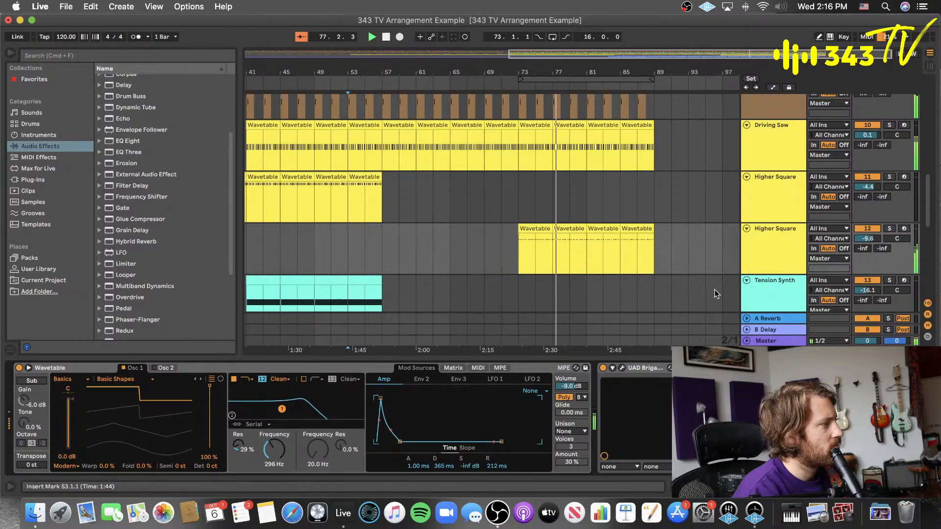
{"action": "left_click", "coordinate": [501, 271]}
{"action": "double_click", "coordinate": [534, 228]}
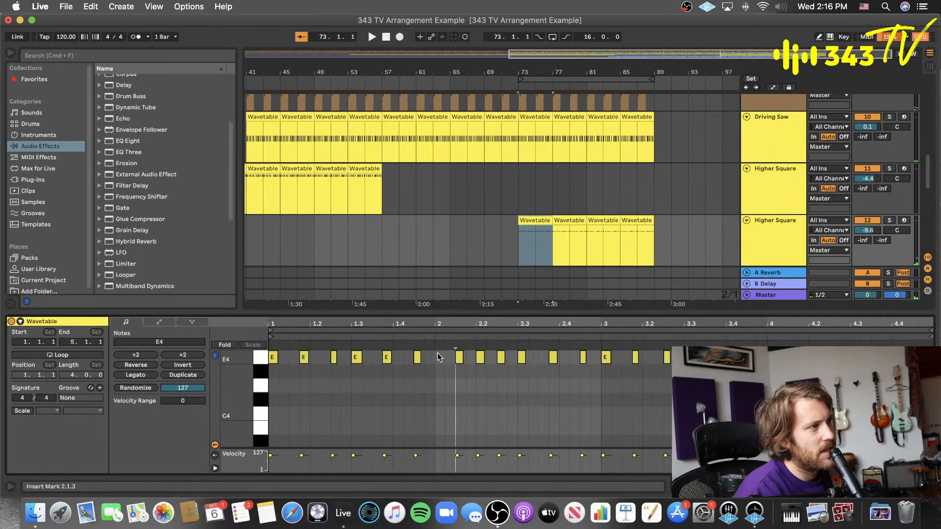
- Audition Higher Square track 12 from bar 73 and deactivate the clip's E4 notes at 1.3.1 and 1.3.4
{"action": "left_click", "coordinate": [511, 245]}
{"action": "left_click", "coordinate": [522, 245]}
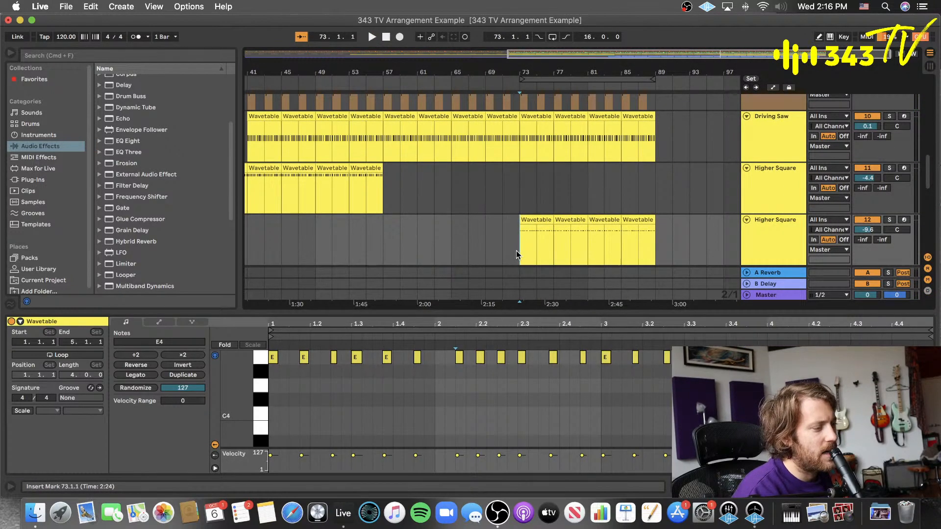
{"action": "key", "text": "space"}
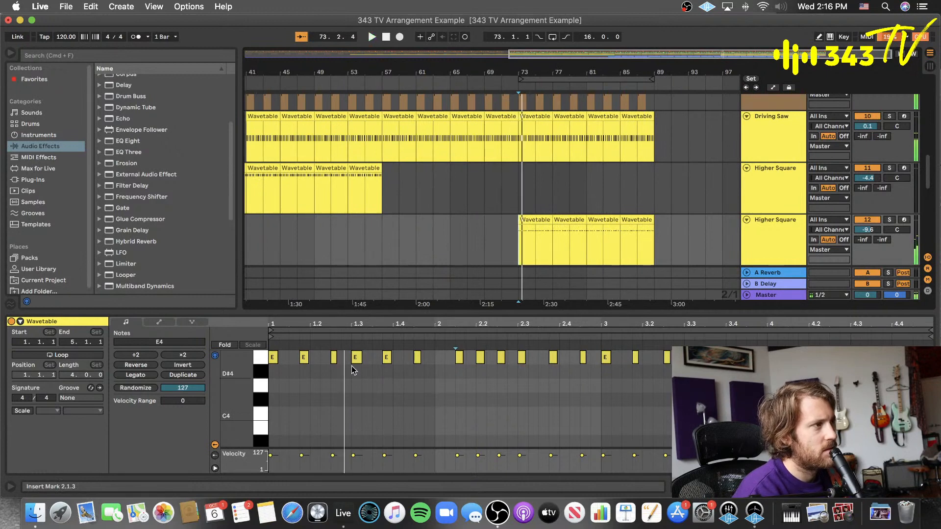
{"action": "left_click", "coordinate": [357, 358]}
{"action": "left_click_drag", "start_coordinate": [368, 364], "coordinate": [393, 367]}
{"action": "key", "text": "0"}
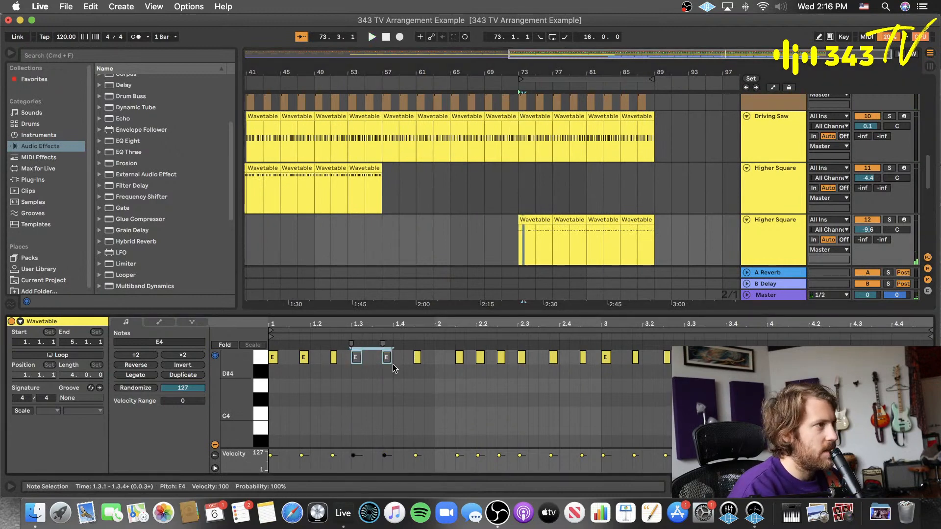
- Audition the phrase with the 1.3.1 note reactivated, and try the variant with 1.3.1 off and 1.3.4 active
{"action": "key", "text": "space"}
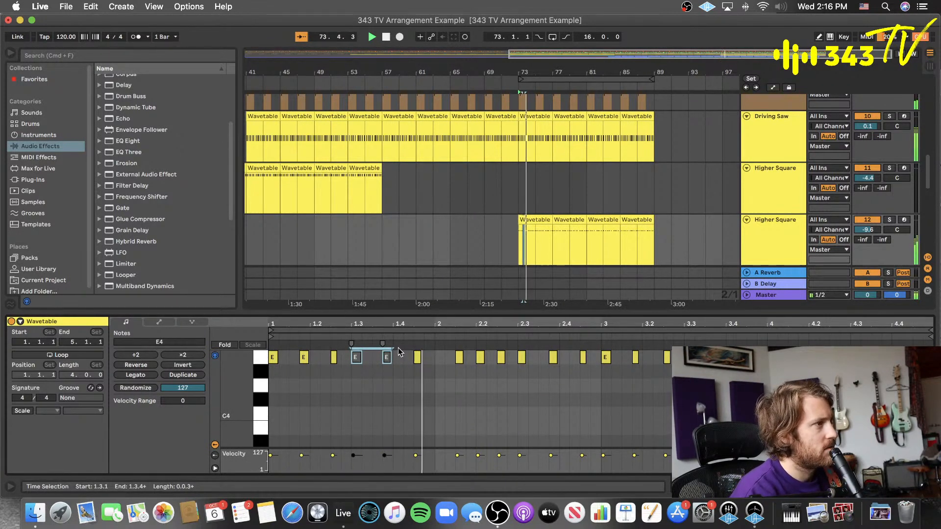
{"action": "left_click", "coordinate": [356, 358]}
{"action": "key", "text": "space"}
{"action": "key", "text": "0"}
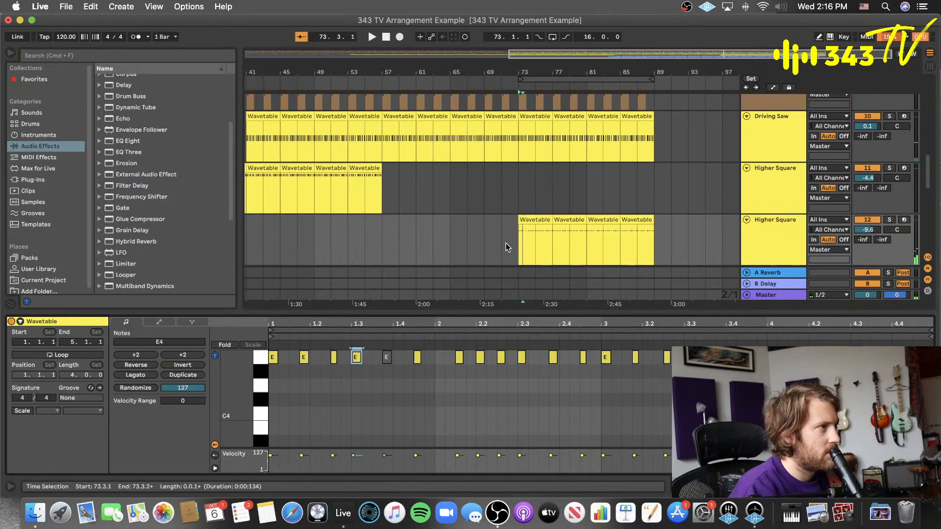
{"action": "key", "text": "space"}
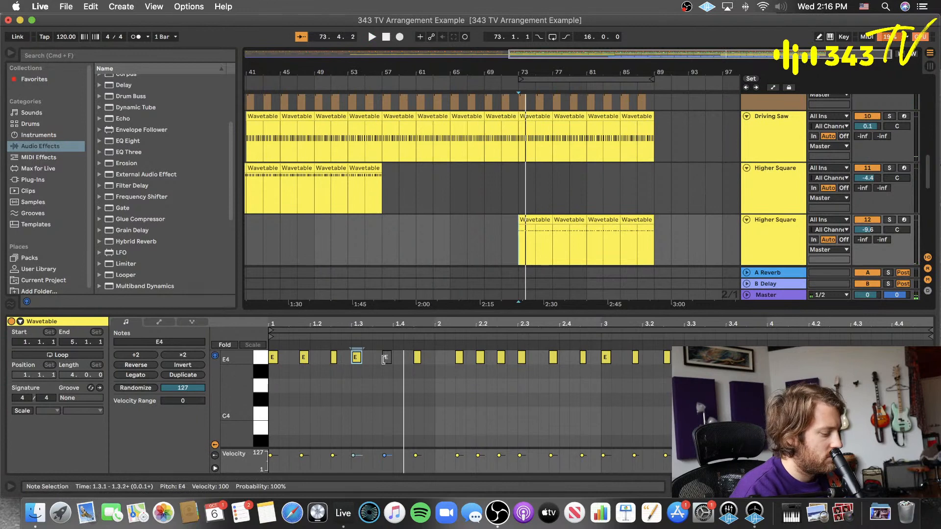
{"action": "key", "text": "space"}
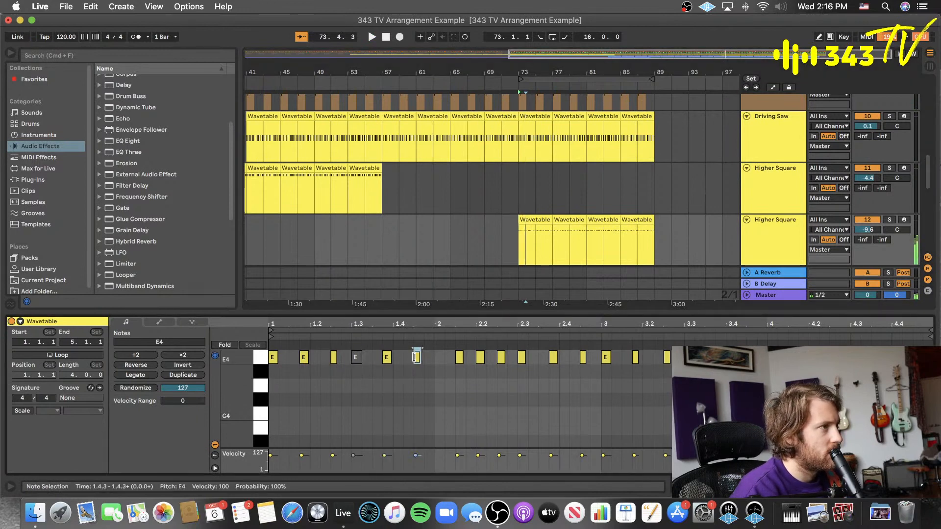
- Deactivate the E4 note at 1.4.3 and try moving the 1.3.4 note to 1.4.1 while auditioning from bar 73
{"action": "left_click", "coordinate": [515, 234]}
{"action": "key", "text": "space"}
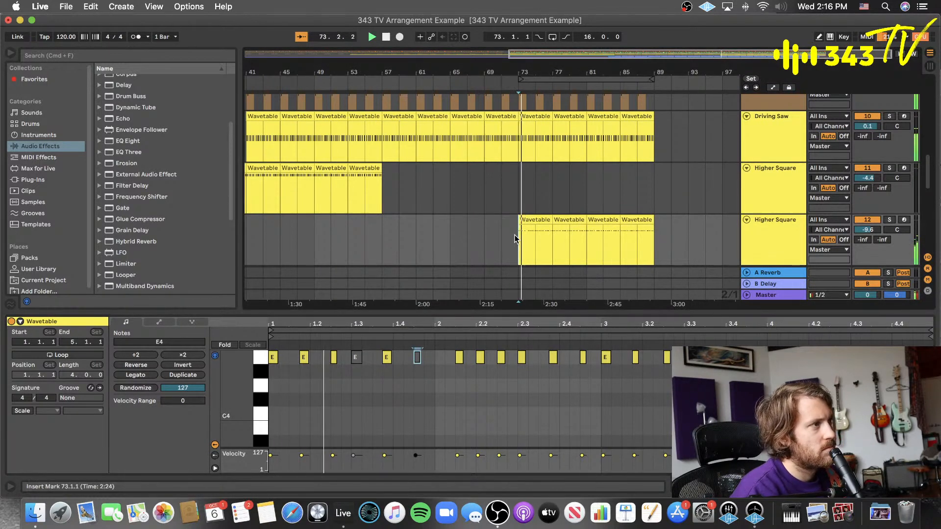
{"action": "key", "text": "space"}
{"action": "left_click", "coordinate": [387, 356]}
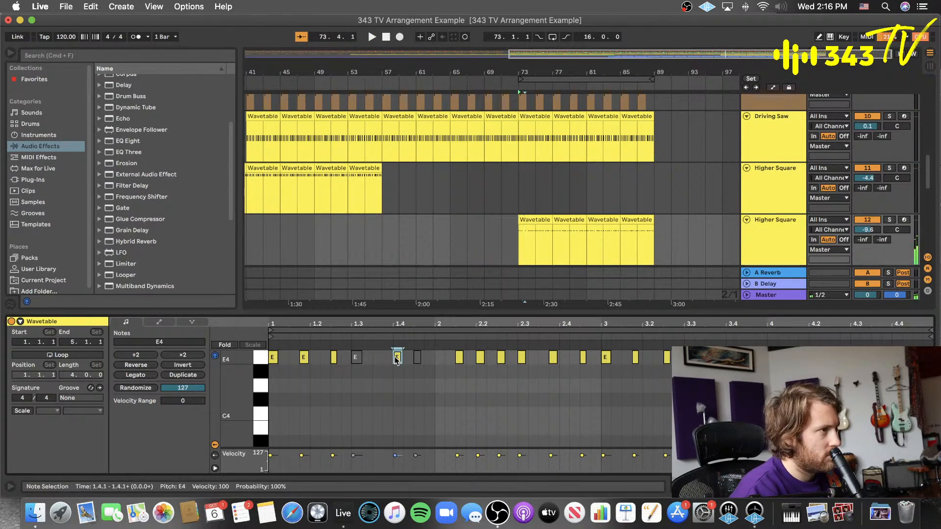
{"action": "key", "text": "space"}
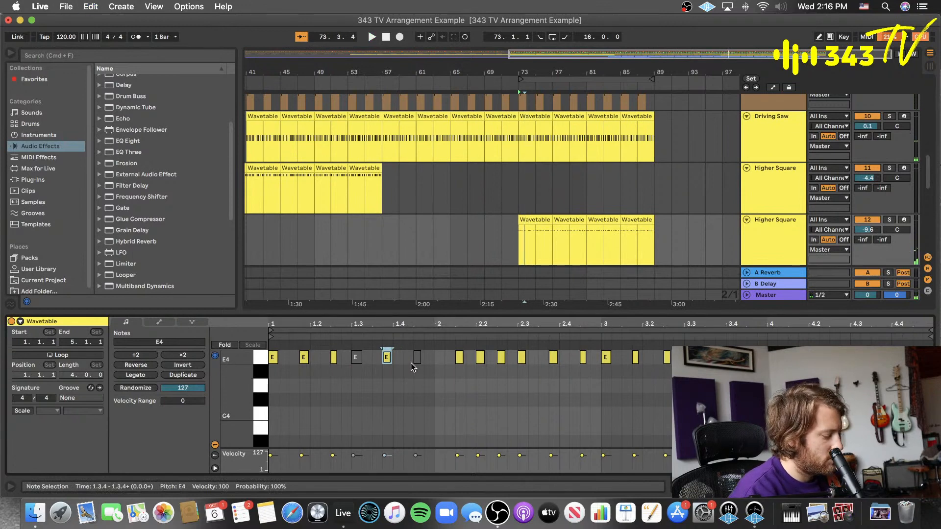
- Deactivate the clip's E4 notes at 1.3.4, from 2.1.3 to 2.4.3, from 3.3.1 to 3.4.3 and from 4.1.3 to 4.4.3
{"action": "left_click", "coordinate": [497, 249]}
{"action": "left_click", "coordinate": [545, 231]}
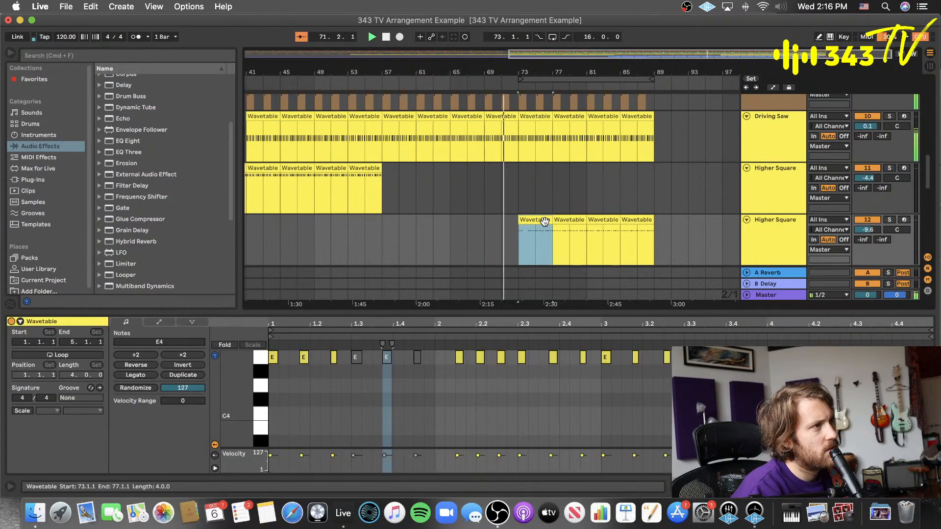
{"action": "left_click_drag", "start_coordinate": [440, 391], "coordinate": [588, 400]}
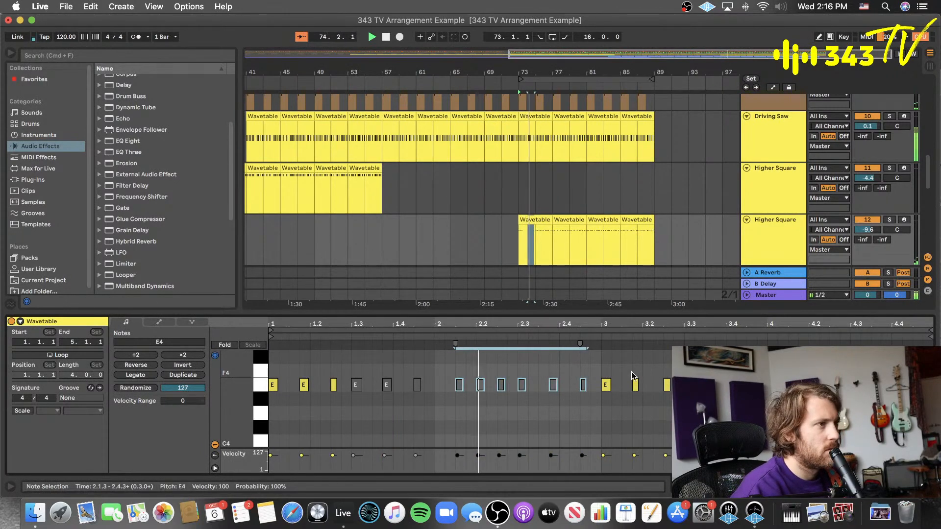
{"action": "left_click", "coordinate": [675, 371]}
{"action": "left_click_drag", "start_coordinate": [675, 371], "coordinate": [752, 400]}
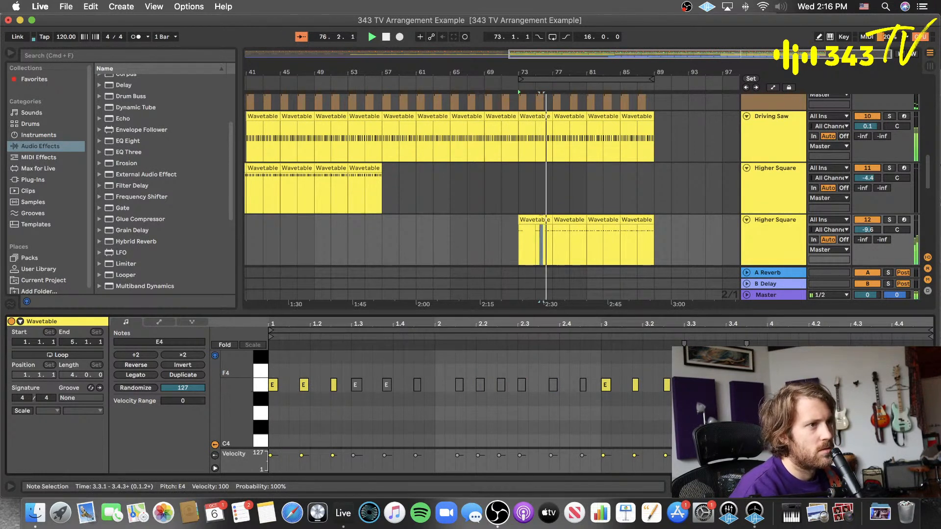
{"action": "left_click_drag", "start_coordinate": [780, 371], "coordinate": [916, 413]}
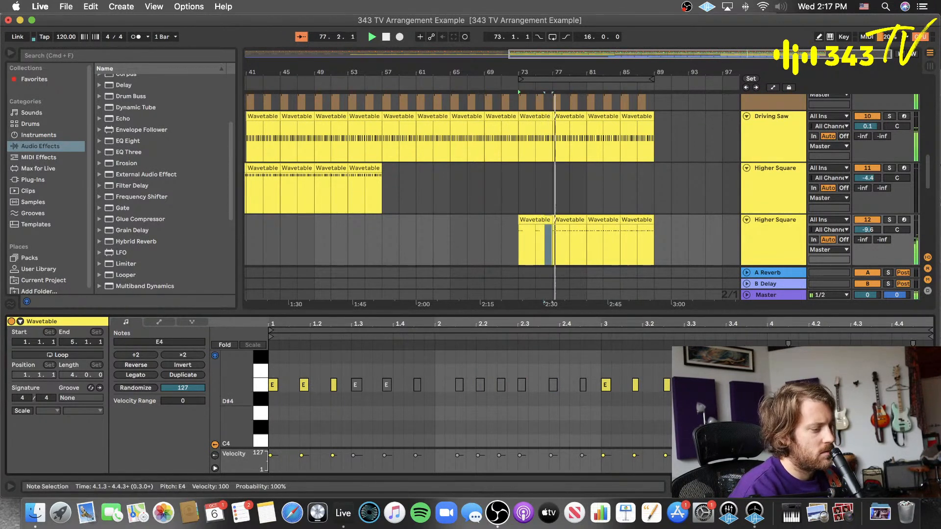
- Play from bar 71, lower Higher Square track 12's volume to -11.7 dB and hide the detail view
{"action": "left_click", "coordinate": [504, 245]}
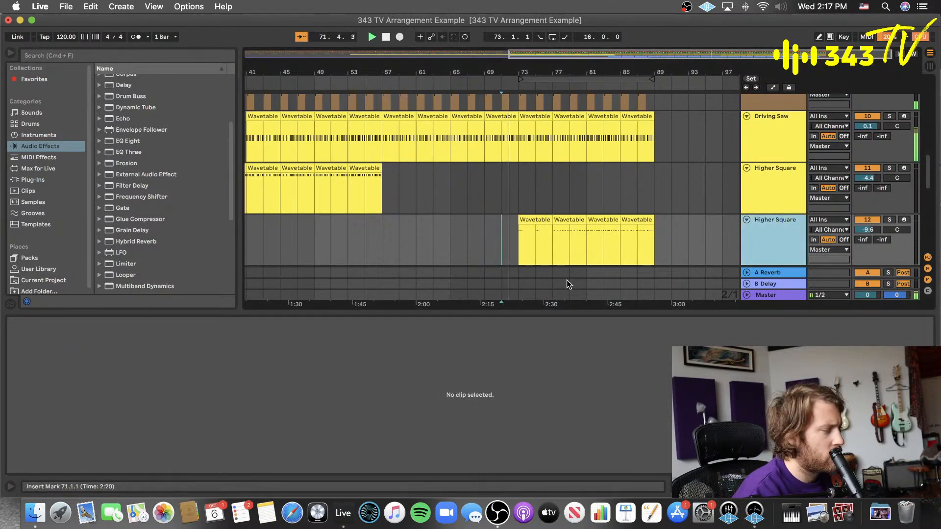
{"action": "left_click_drag", "start_coordinate": [868, 229], "coordinate": [867, 234]}
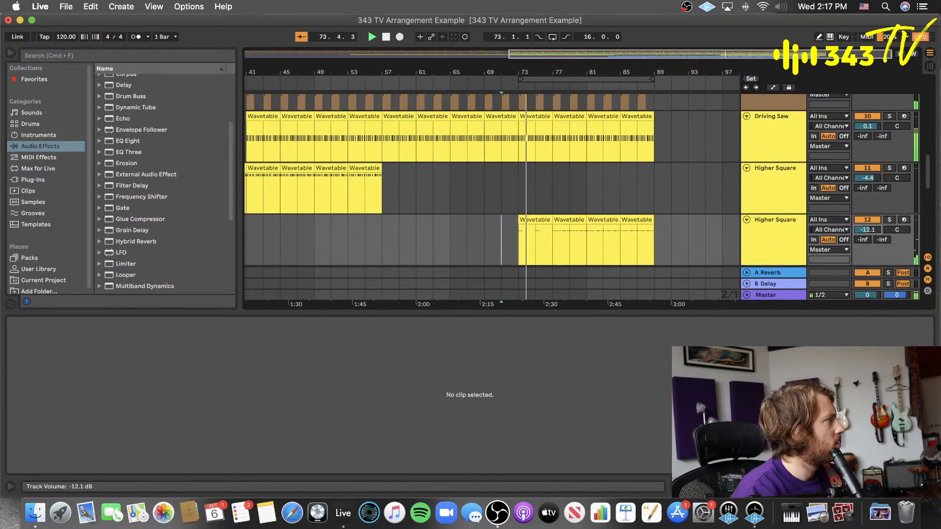
{"action": "key", "text": "super+alt+l"}
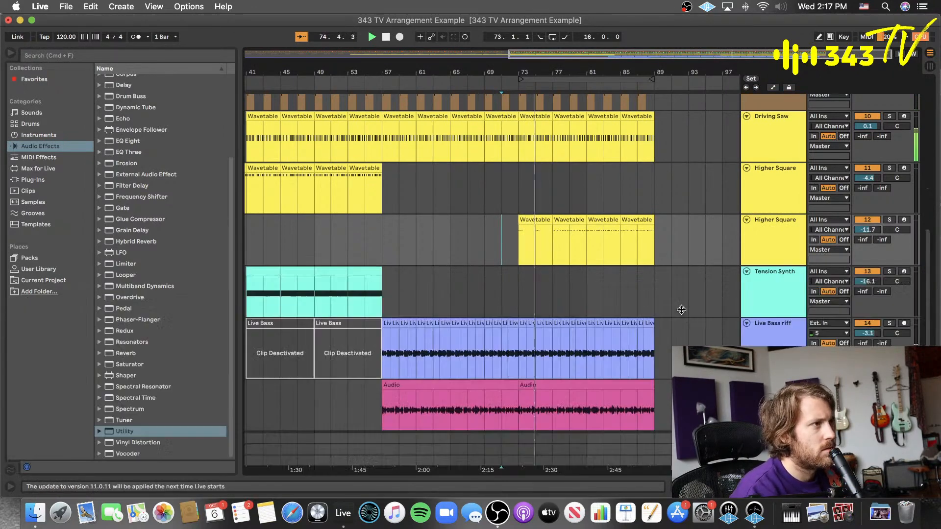
- Duplicate track 12's edited clip at bar 73 three times, replacing the following clips up to bar 89
{"action": "left_click", "coordinate": [536, 224]}
{"action": "key", "text": "Right"}
{"action": "key", "text": "Right"}
{"action": "key", "text": "Right"}
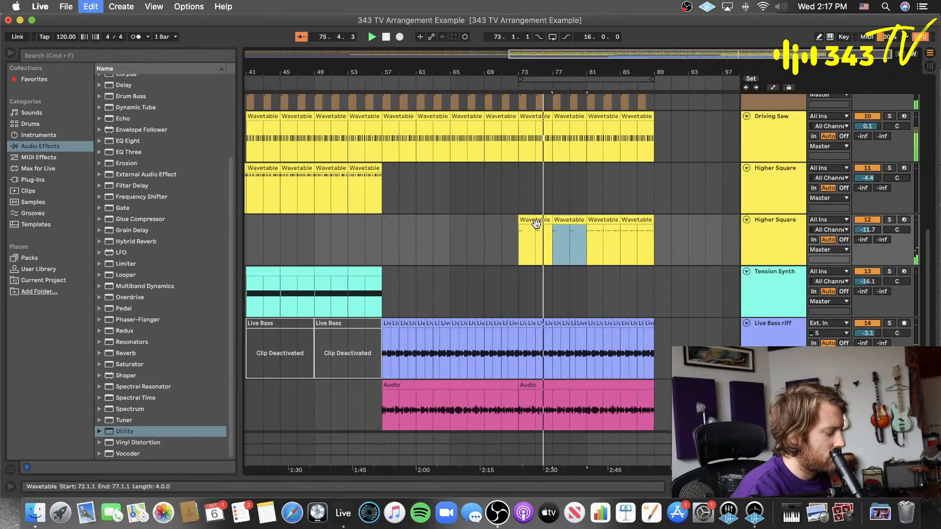
- Bring up the device chain of Higher Square track 12 and save the Set
{"action": "left_click", "coordinate": [773, 240]}
{"action": "key", "text": "super+alt+l"}
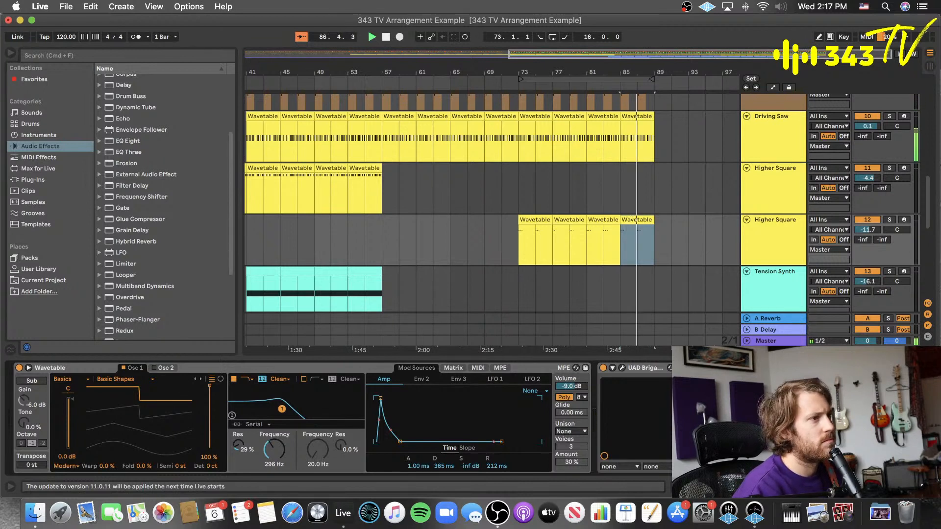
{"action": "key", "text": "super+s"}
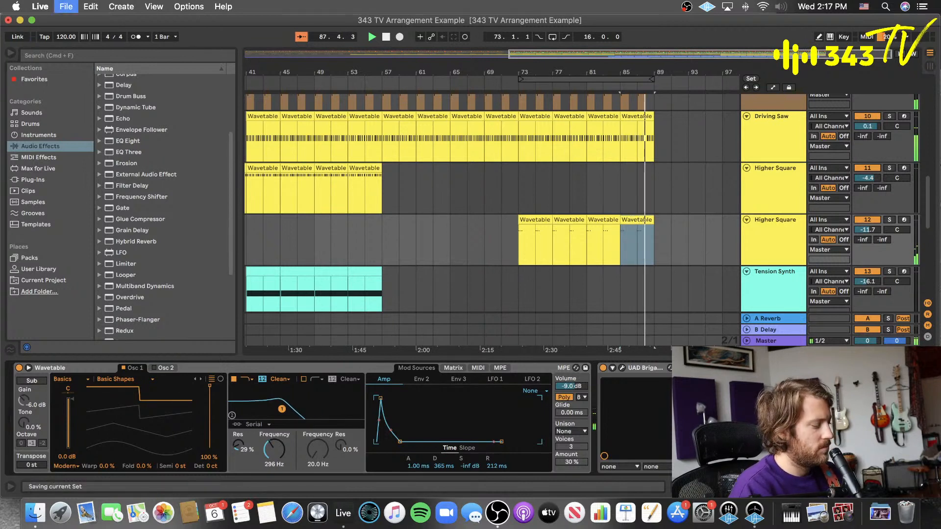
- Stop playback, hide the device view and play the arrangement from bar 33 to review the earlier section
{"action": "left_click", "coordinate": [533, 359]}
{"action": "key", "text": "space"}
{"action": "scroll", "coordinate": [349, 231], "scroll_direction": "left", "scroll_amount": 2}
{"action": "left_click", "coordinate": [352, 237]}
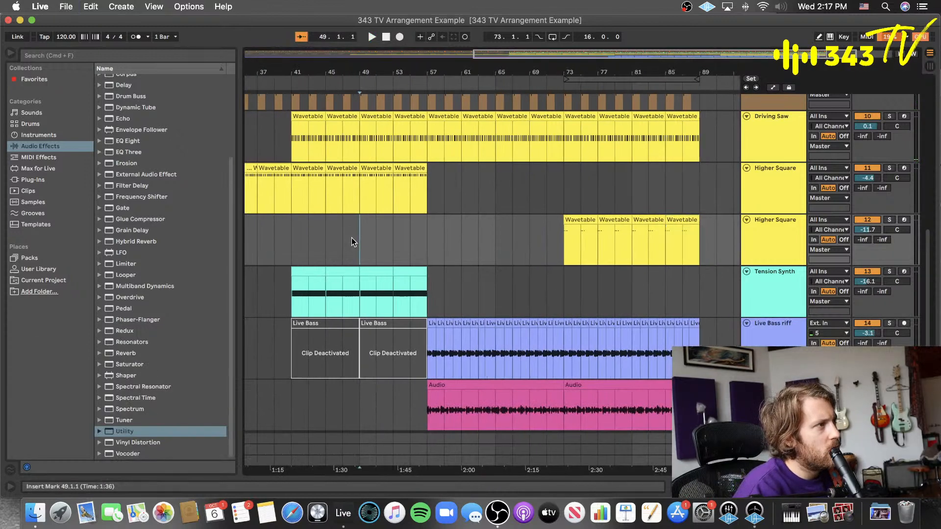
{"action": "scroll", "coordinate": [353, 234], "scroll_direction": "down", "scroll_amount": 5}
{"action": "scroll", "coordinate": [354, 231], "scroll_direction": "up", "scroll_amount": 2}
{"action": "scroll", "coordinate": [362, 226], "scroll_direction": "left", "scroll_amount": 1}
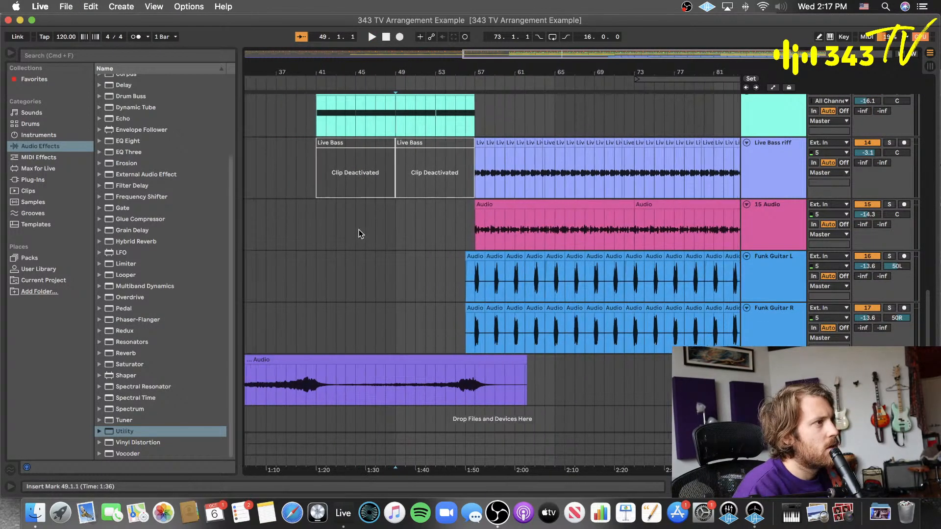
{"action": "scroll", "coordinate": [313, 229], "scroll_direction": "left", "scroll_amount": 2}
{"action": "left_click", "coordinate": [281, 231]}
{"action": "scroll", "coordinate": [443, 225], "scroll_direction": "left", "scroll_amount": 5}
{"action": "key", "text": "space"}
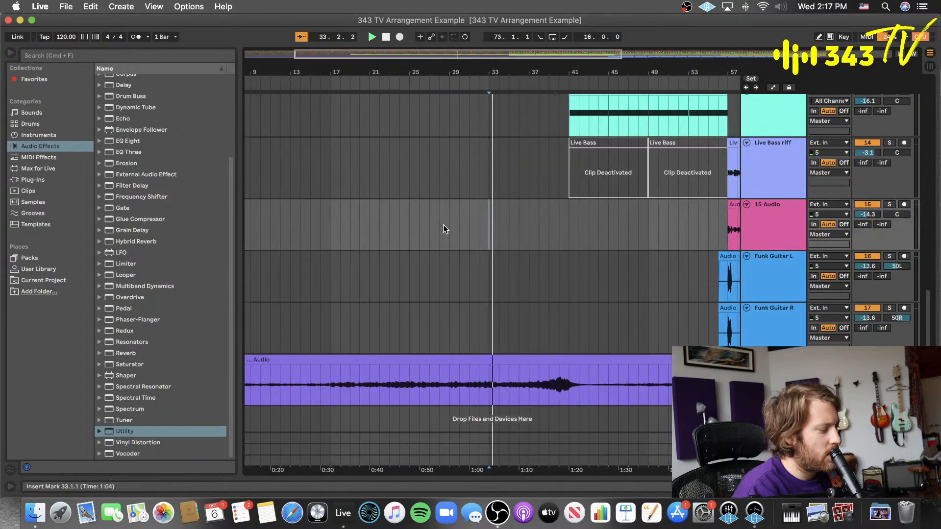
- Fold tracks 1 to 17, from Kick 707 2 down to Funk Guitar R, for a compact arrangement overview
{"action": "scroll", "coordinate": [488, 219], "scroll_direction": "down", "scroll_amount": 5}
{"action": "scroll", "coordinate": [489, 220], "scroll_direction": "up", "scroll_amount": 3}
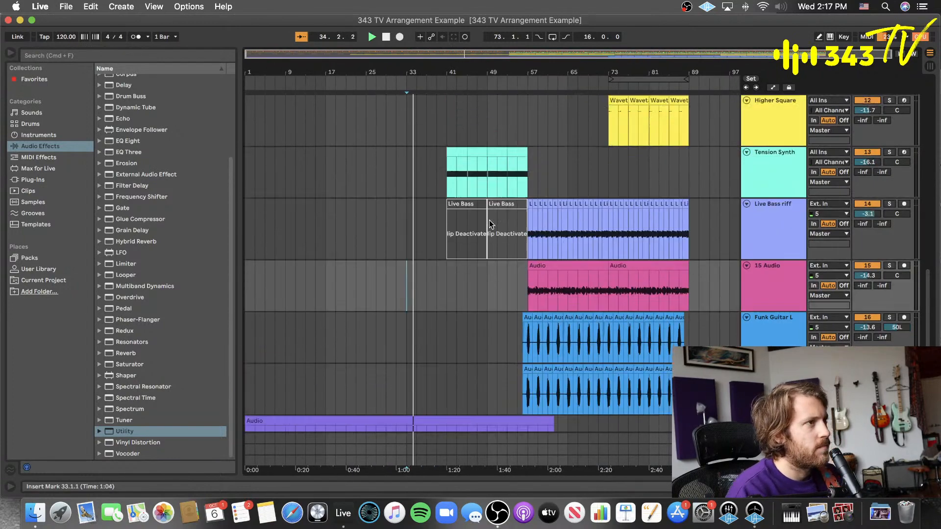
{"action": "scroll", "coordinate": [489, 220], "scroll_direction": "up", "scroll_amount": 10}
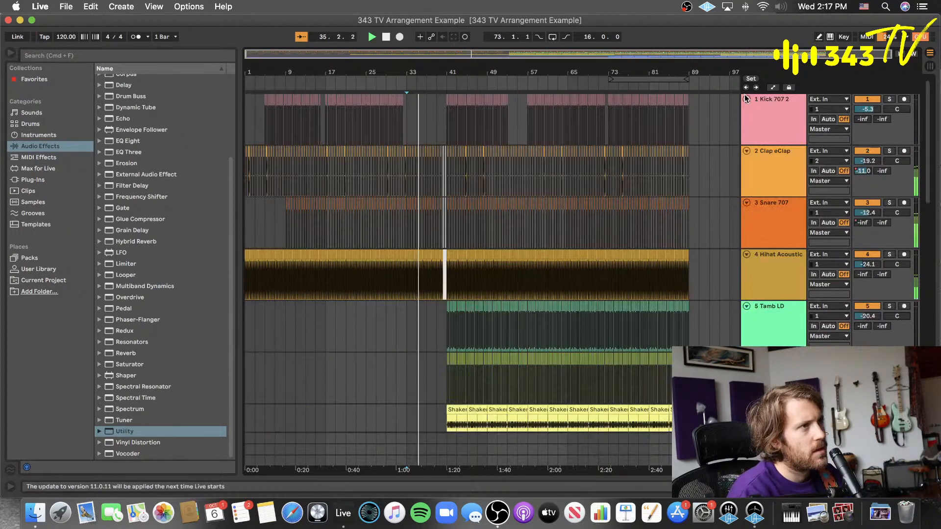
{"action": "left_click", "coordinate": [746, 99]}
{"action": "left_click", "coordinate": [747, 110]}
{"action": "left_click", "coordinate": [746, 122]}
{"action": "left_click", "coordinate": [747, 132]}
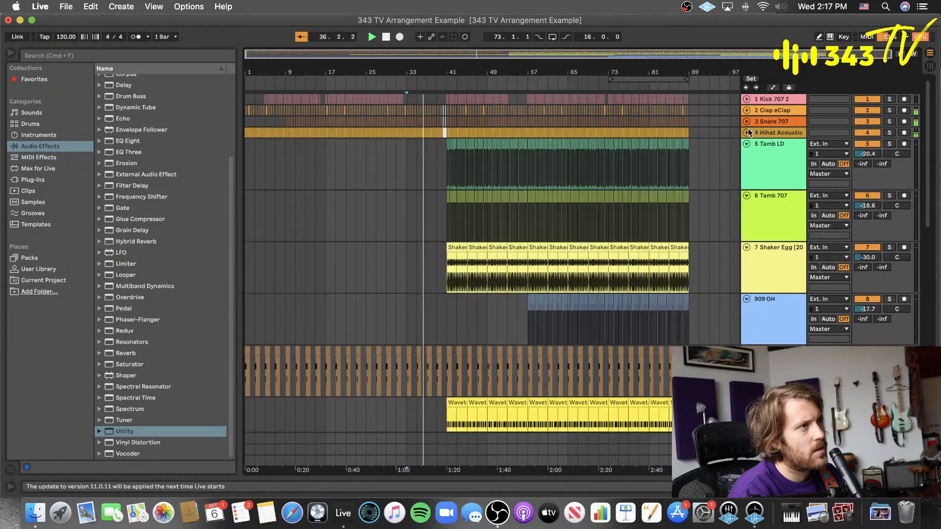
{"action": "left_click", "coordinate": [747, 144]}
{"action": "left_click", "coordinate": [747, 154]}
{"action": "left_click", "coordinate": [747, 166]}
{"action": "left_click", "coordinate": [747, 177]}
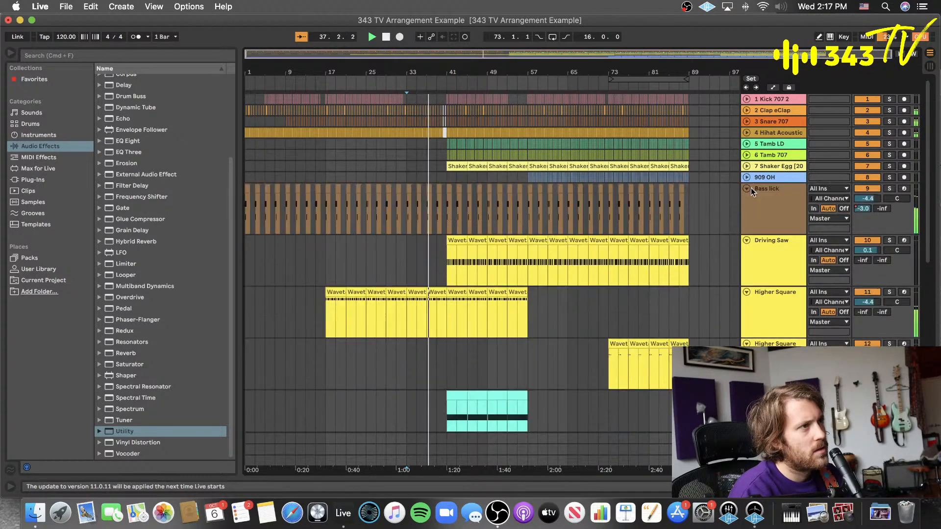
{"action": "left_click", "coordinate": [747, 189]}
{"action": "left_click", "coordinate": [747, 199]}
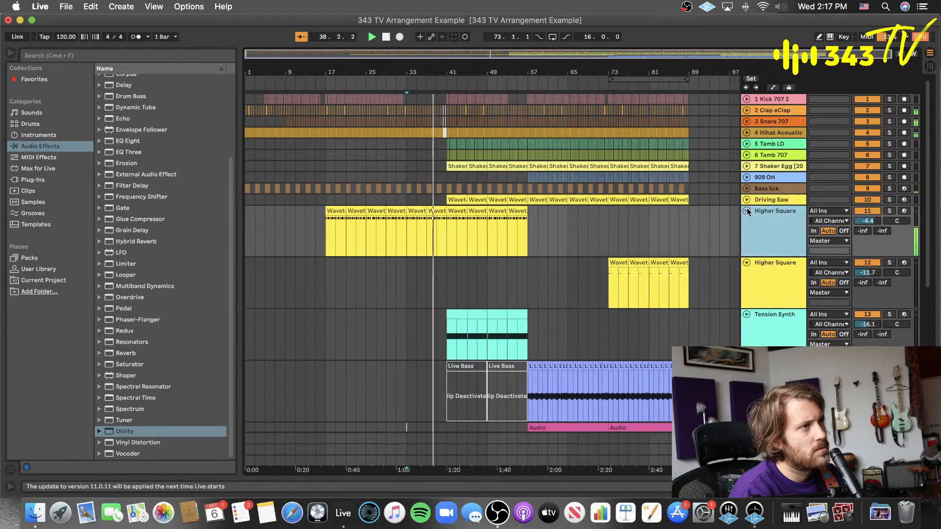
{"action": "left_click", "coordinate": [747, 211]}
{"action": "left_click", "coordinate": [747, 222]}
{"action": "left_click", "coordinate": [746, 233]}
{"action": "left_click", "coordinate": [746, 244]}
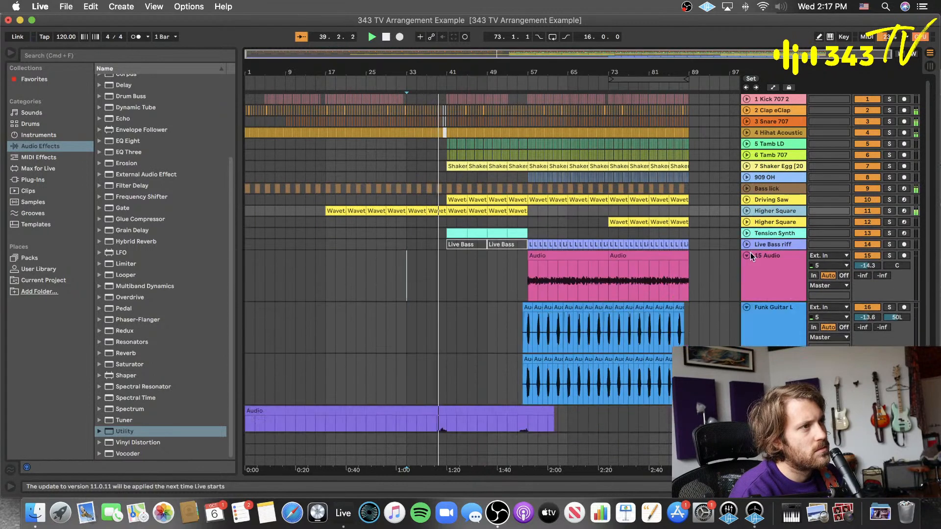
{"action": "left_click", "coordinate": [746, 256]}
{"action": "left_click", "coordinate": [746, 266]}
{"action": "left_click", "coordinate": [747, 278]}
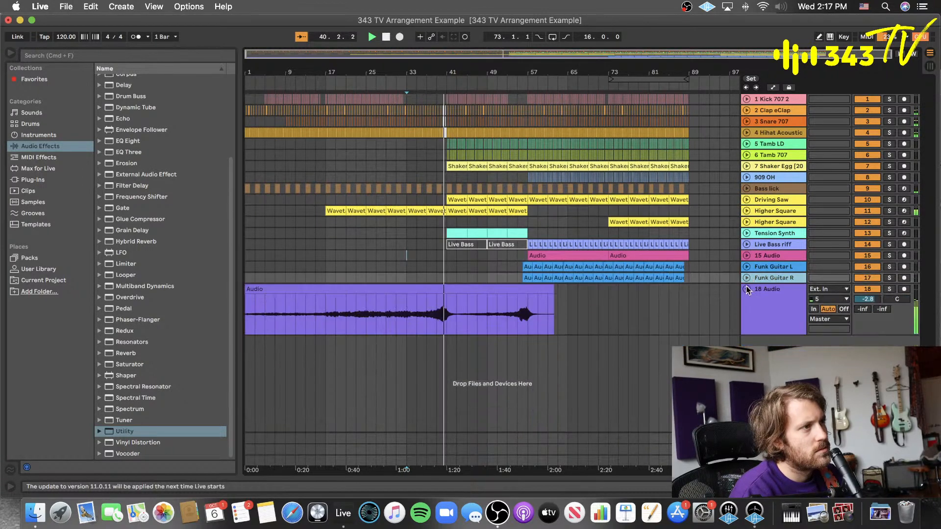
- Rename audio track 18 as Ambient Guitar
{"action": "key", "text": "super+r"}
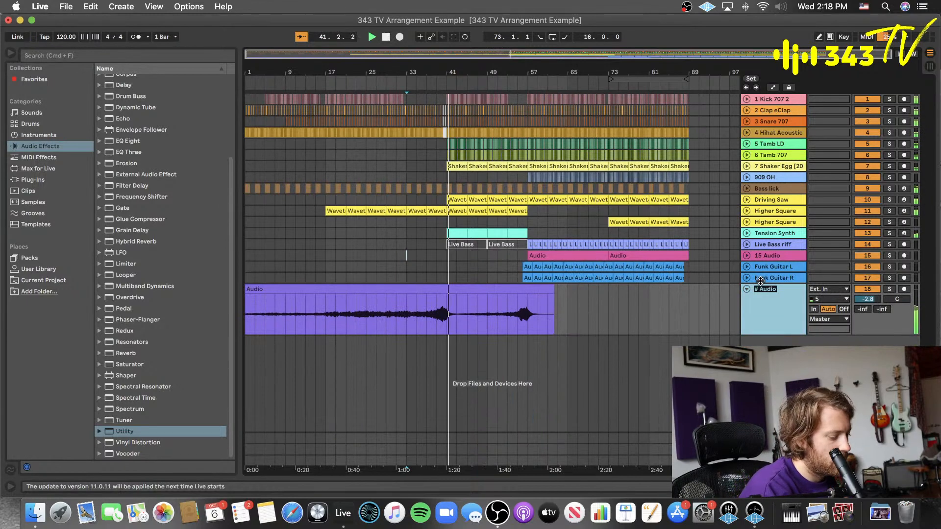
{"action": "type", "text": "A"}
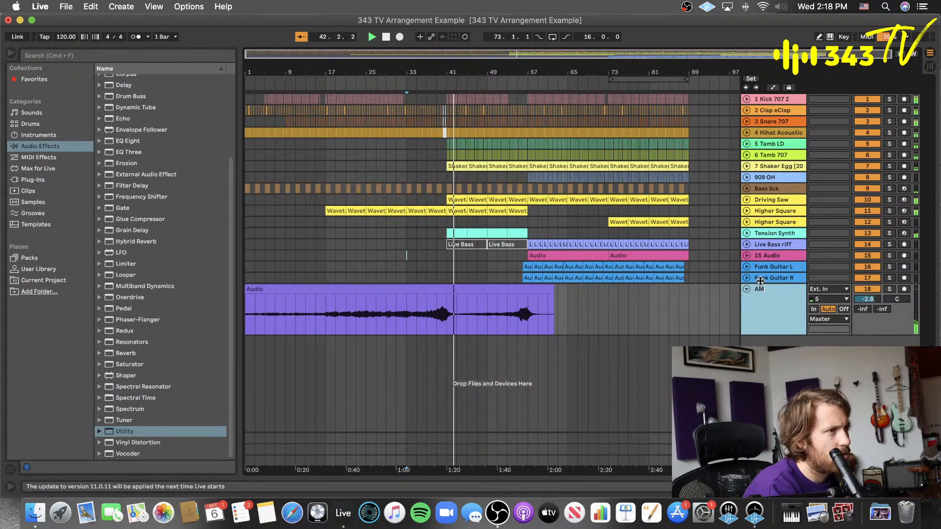
{"action": "type", "text": "mbient"}
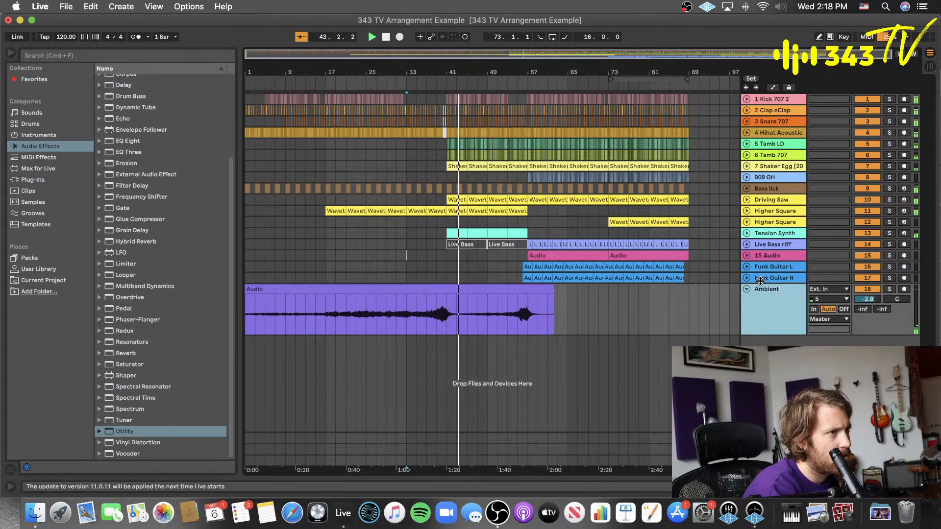
{"action": "type", "text": " Guitar"}
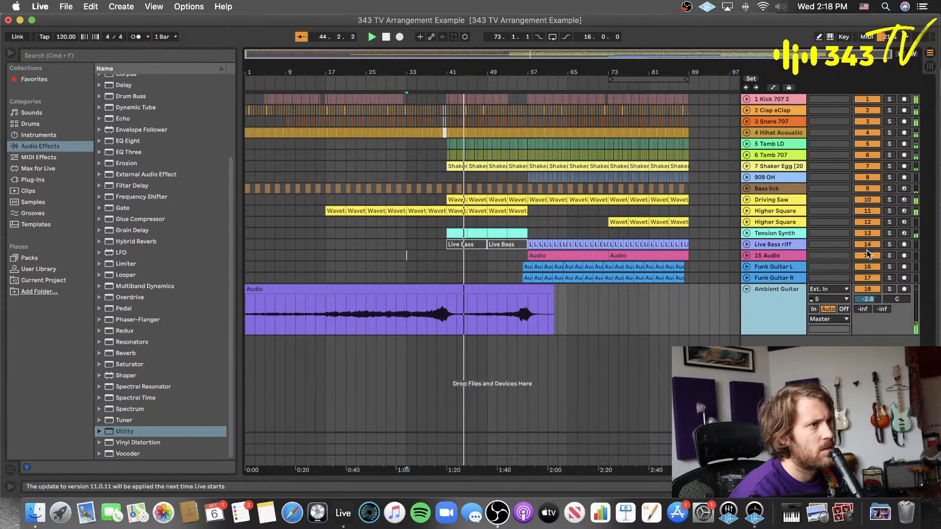
{"action": "key", "text": "Return"}
- Solo the Tension Synth track to check its sound, restore the full mix and bring up its device chain
{"action": "left_click", "coordinate": [889, 233]}
{"action": "left_click", "coordinate": [904, 234]}
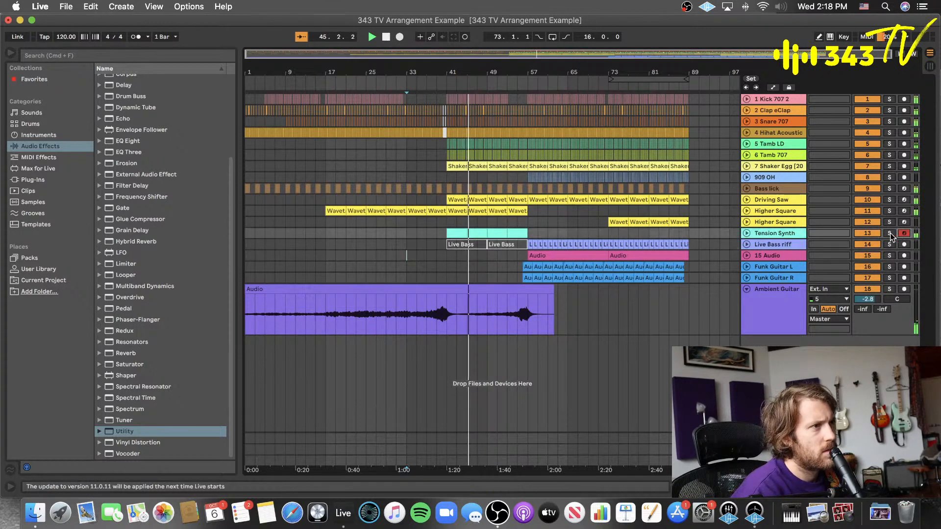
{"action": "left_click", "coordinate": [904, 234]}
{"action": "left_click", "coordinate": [890, 234]}
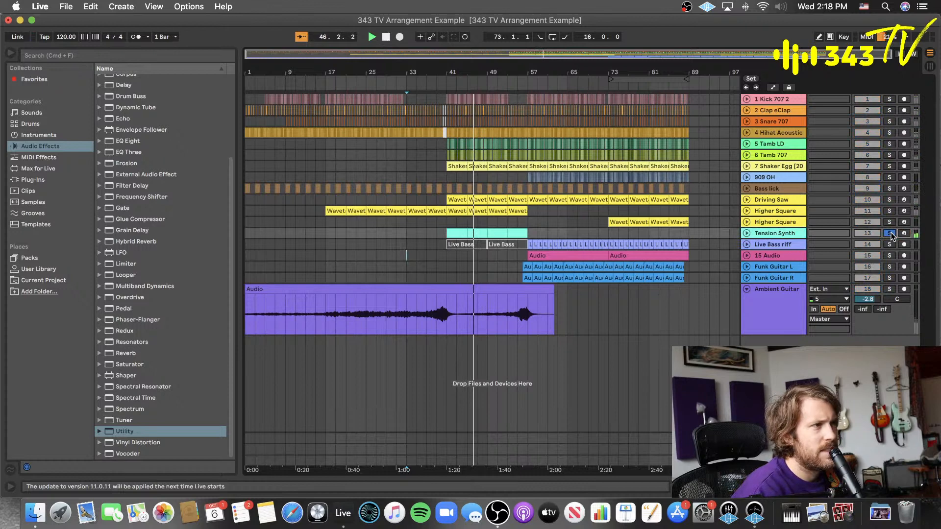
{"action": "double_click", "coordinate": [774, 234]}
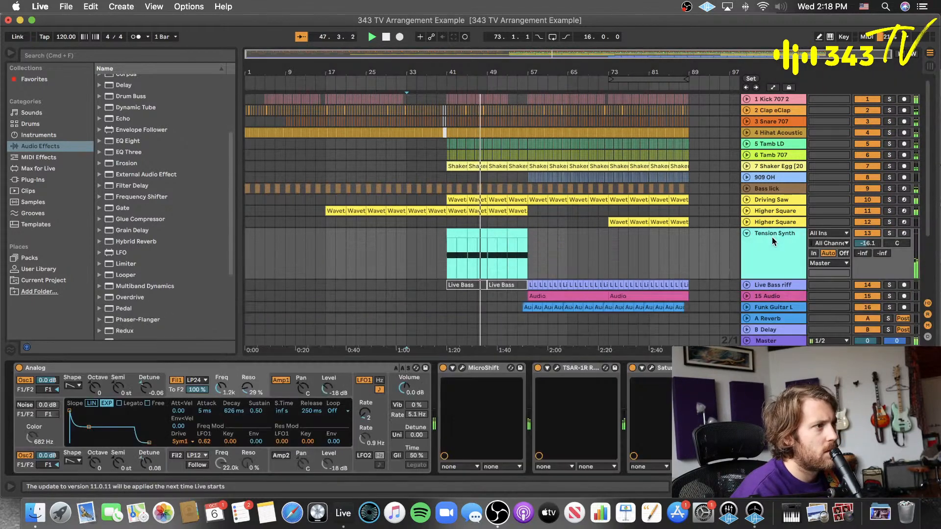
- Set the Tension Synth's MicroShift to Style III, undoing a trial increase of its Delay
{"action": "left_click", "coordinate": [461, 368]}
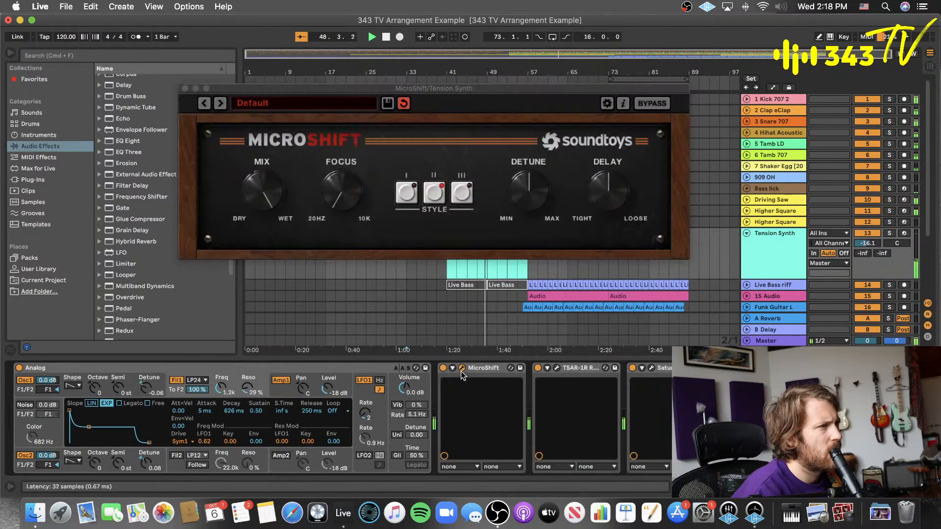
{"action": "left_click", "coordinate": [470, 195]}
{"action": "left_click_drag", "start_coordinate": [598, 188], "coordinate": [610, 146]}
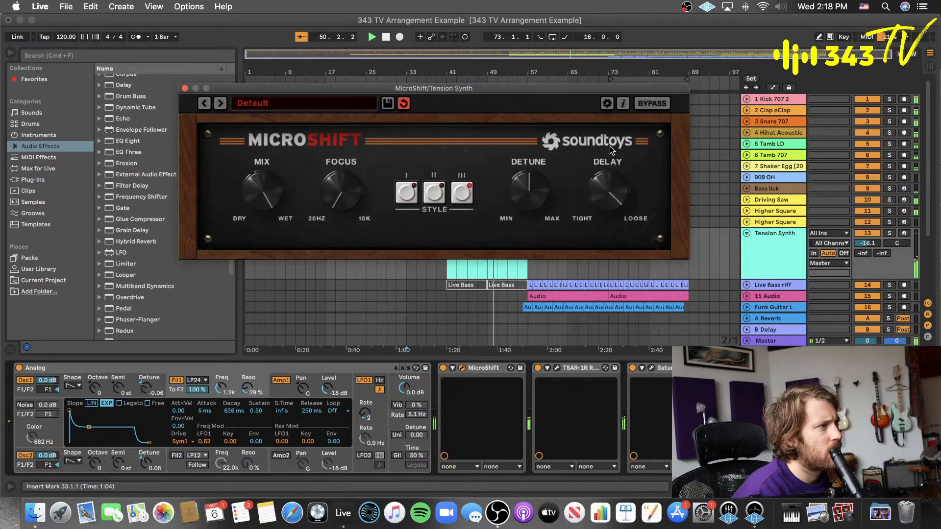
{"action": "key", "text": "super+z"}
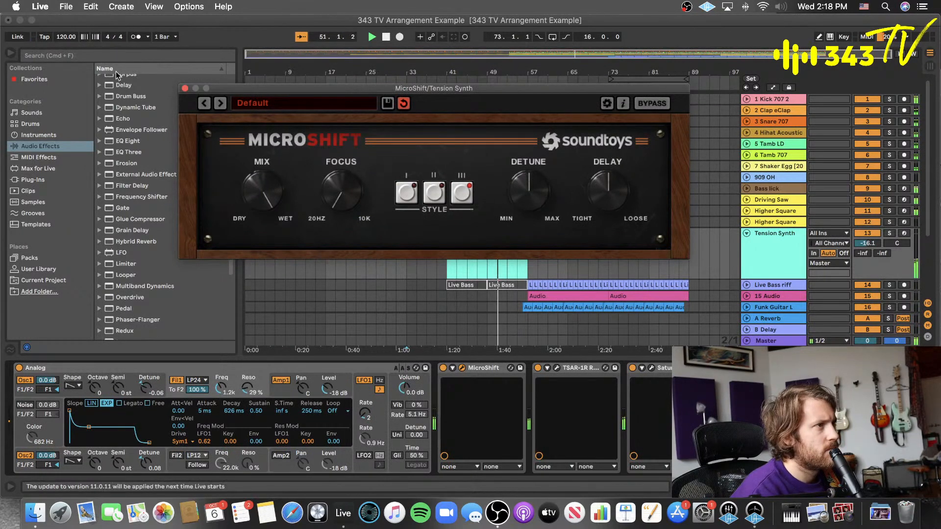
{"action": "left_click", "coordinate": [184, 89]}
- Load the Waves TG12345 (s) plug-in on the Tension Synth track and play from bar 41
{"action": "scroll", "coordinate": [139, 197], "scroll_direction": "down", "scroll_amount": 5}
{"action": "key", "text": "space"}
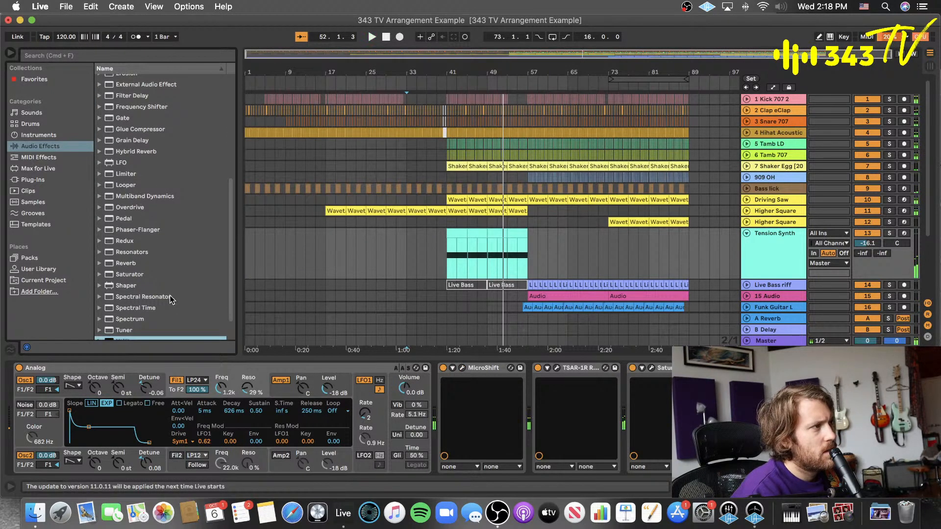
{"action": "scroll", "coordinate": [171, 298], "scroll_direction": "down", "scroll_amount": 2}
{"action": "left_click", "coordinate": [46, 203]}
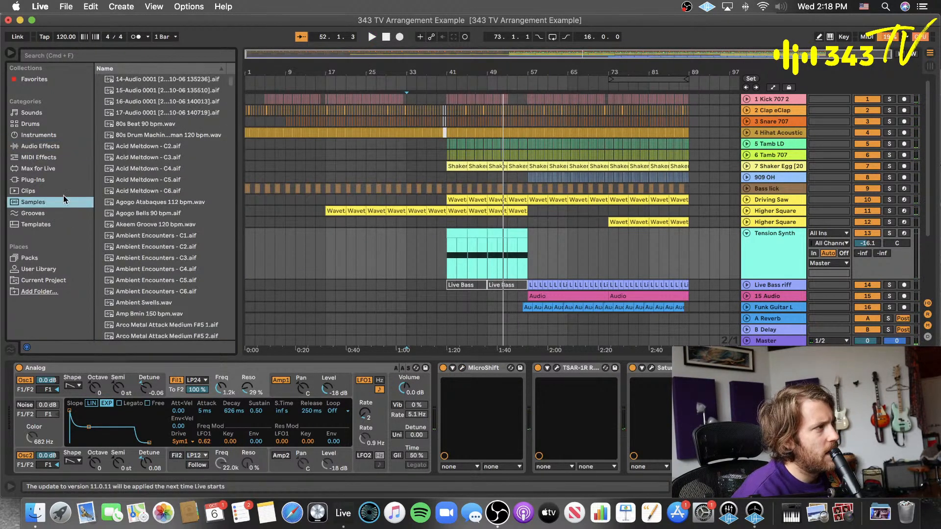
{"action": "left_click", "coordinate": [45, 147]}
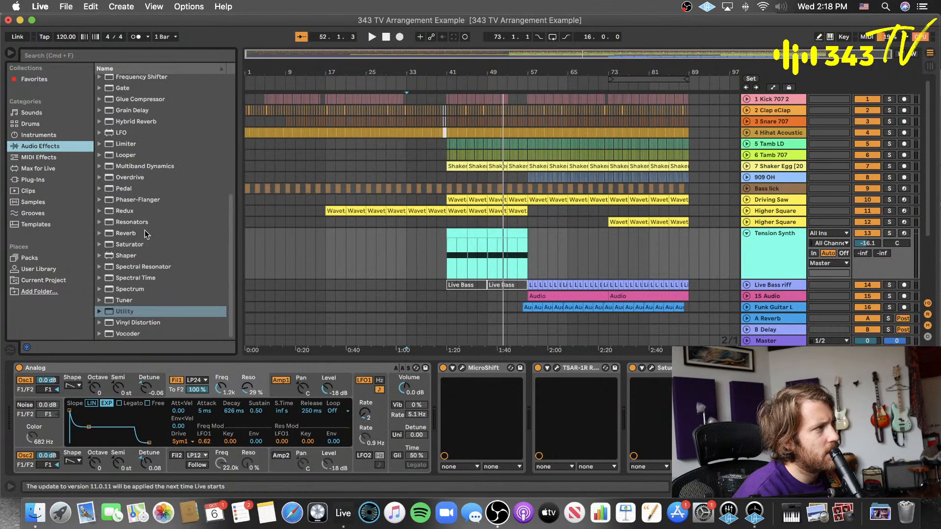
{"action": "scroll", "coordinate": [145, 234], "scroll_direction": "up", "scroll_amount": 1}
{"action": "left_click", "coordinate": [39, 180]}
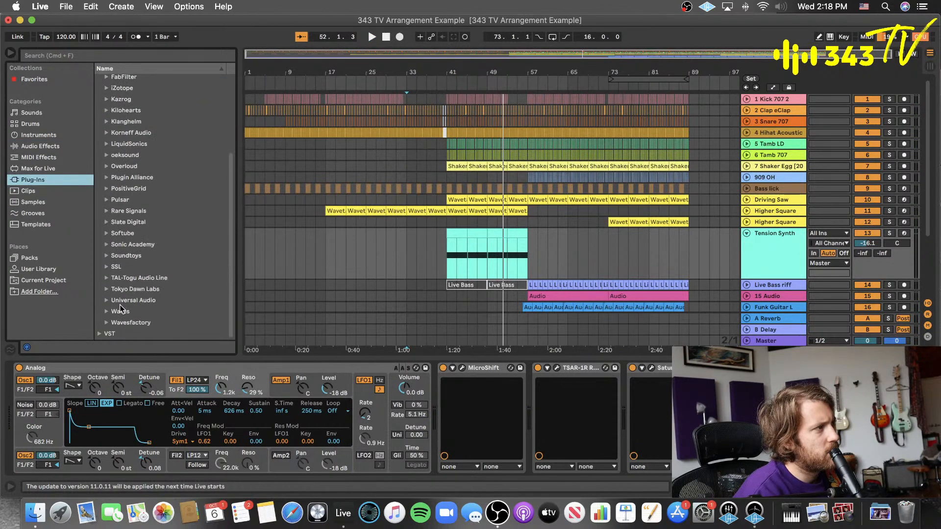
{"action": "left_click", "coordinate": [106, 312]}
{"action": "scroll", "coordinate": [165, 294], "scroll_direction": "down", "scroll_amount": 15}
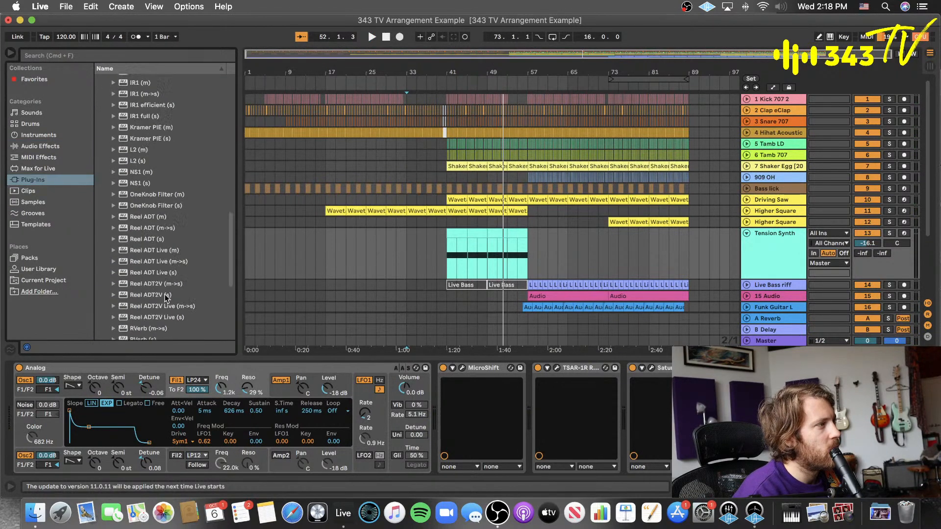
{"action": "scroll", "coordinate": [164, 295], "scroll_direction": "up", "scroll_amount": 5}
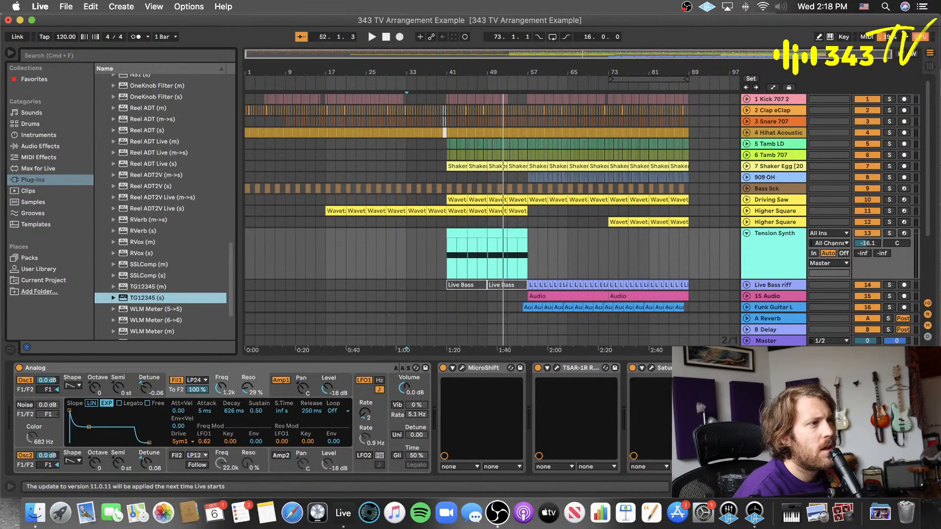
{"action": "left_click_drag", "start_coordinate": [421, 96], "coordinate": [396, 114]}
{"action": "key", "text": "space"}
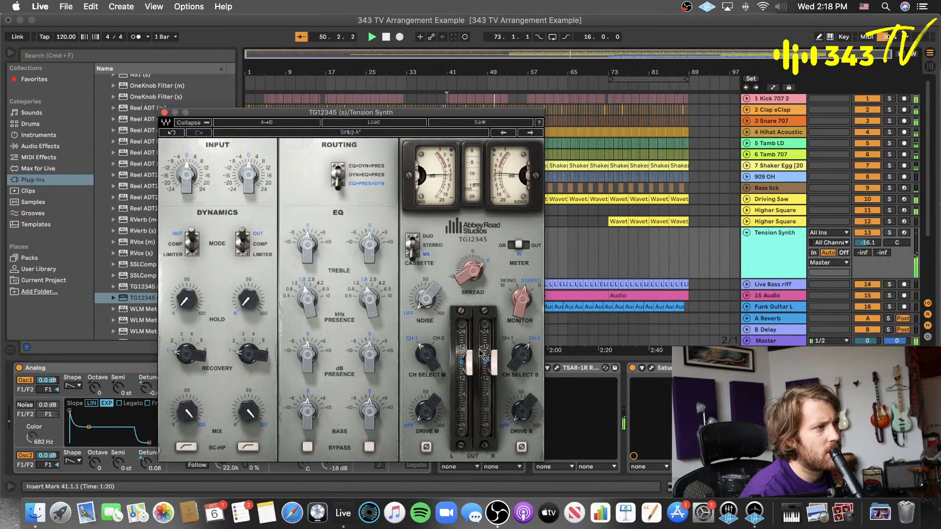
- Lower both dynamics Mix knobs of the TG12345 to 0 and replay the Tension Synth section from bar 41
{"action": "left_click", "coordinate": [472, 363]}
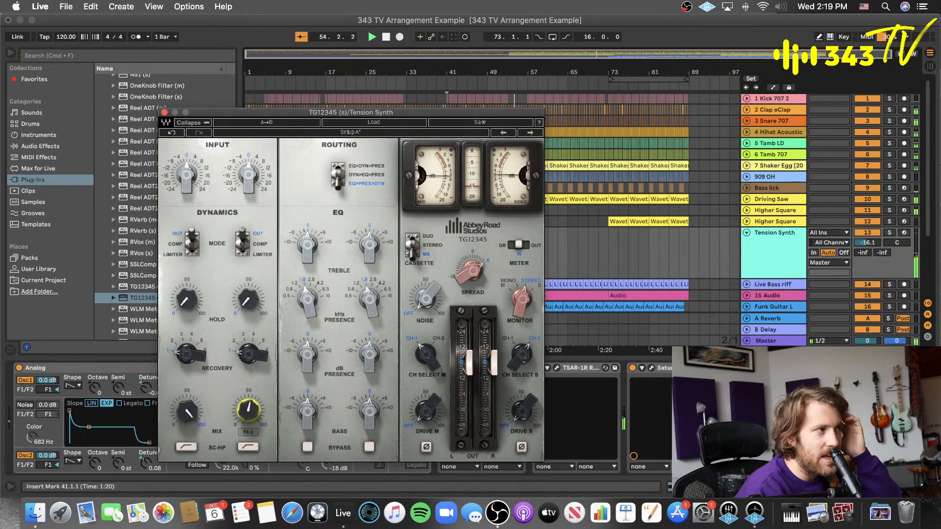
{"action": "left_click_drag", "start_coordinate": [187, 411], "coordinate": [187, 402]}
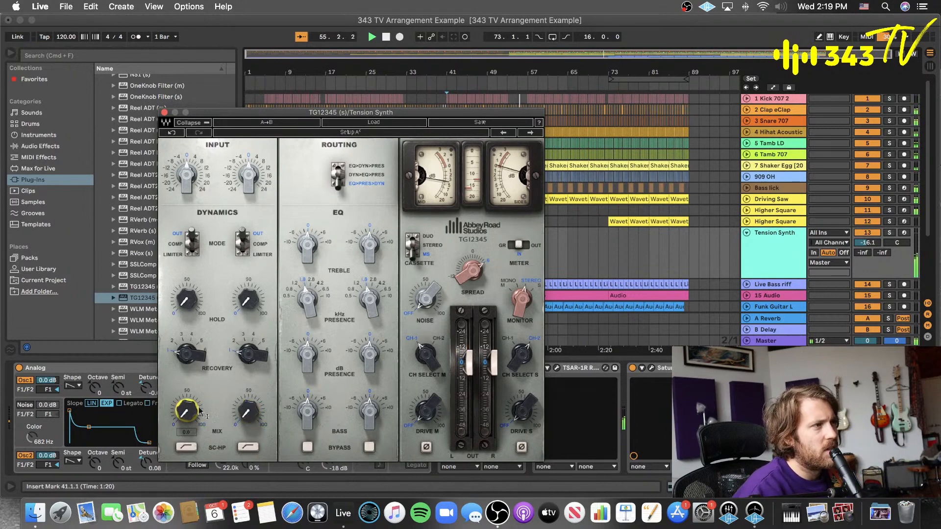
{"action": "left_click_drag", "start_coordinate": [294, 113], "coordinate": [150, 123]}
{"action": "scroll", "coordinate": [488, 185], "scroll_direction": "down", "scroll_amount": 5}
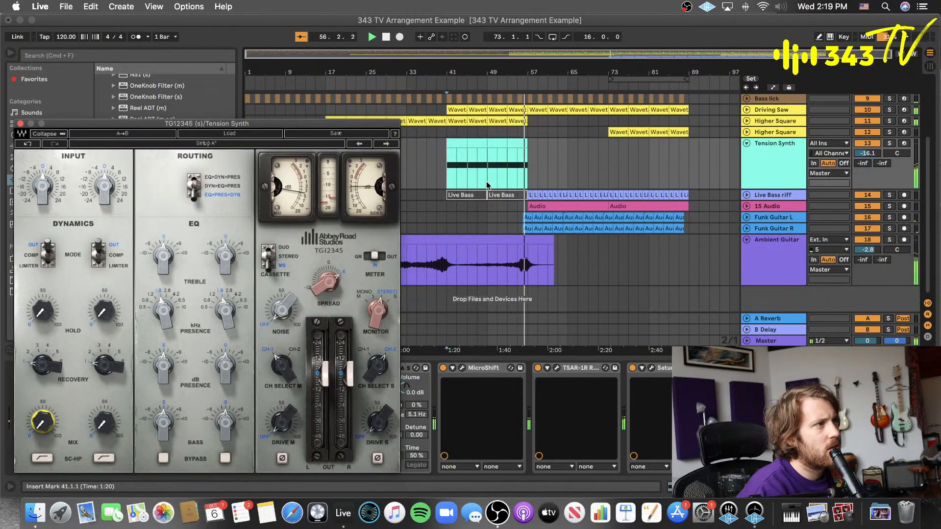
{"action": "left_click", "coordinate": [445, 164]}
{"action": "key", "text": "space"}
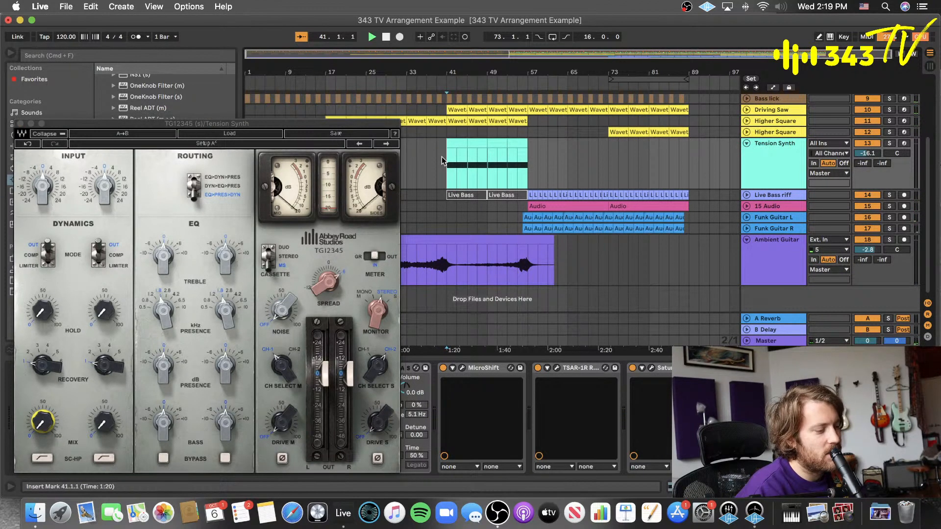
- Switch the TG12345's side-channel dynamics mode to COMP with its Mix at about 28, and save the Set
{"action": "left_click_drag", "start_coordinate": [296, 124], "coordinate": [423, 83]}
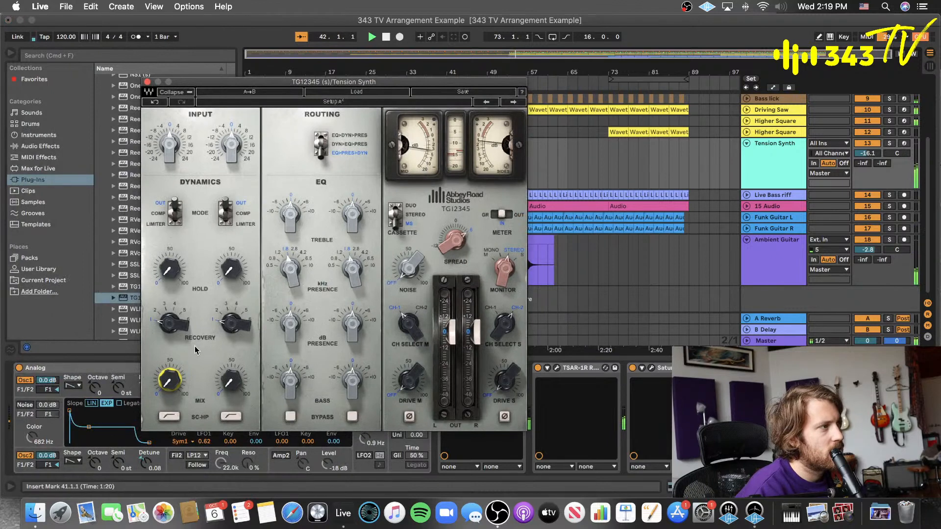
{"action": "left_click", "coordinate": [231, 273]}
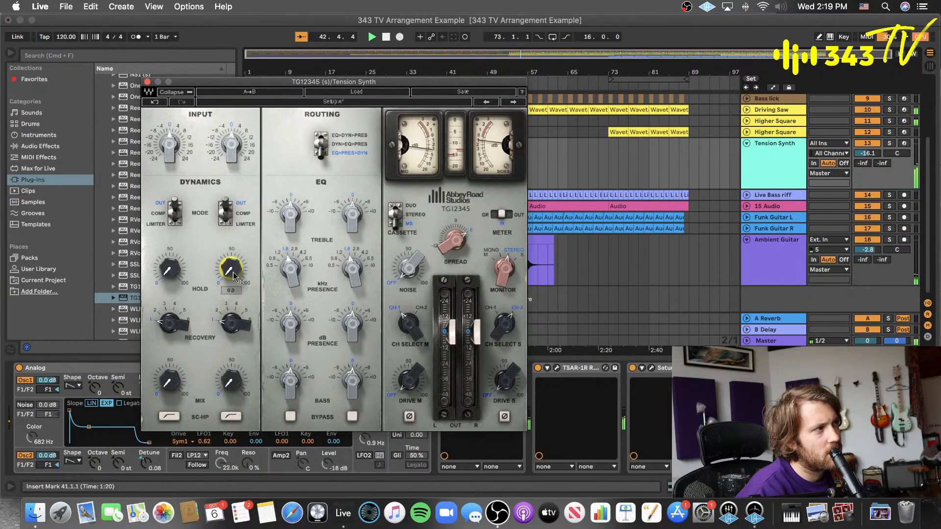
{"action": "left_click", "coordinate": [240, 214]}
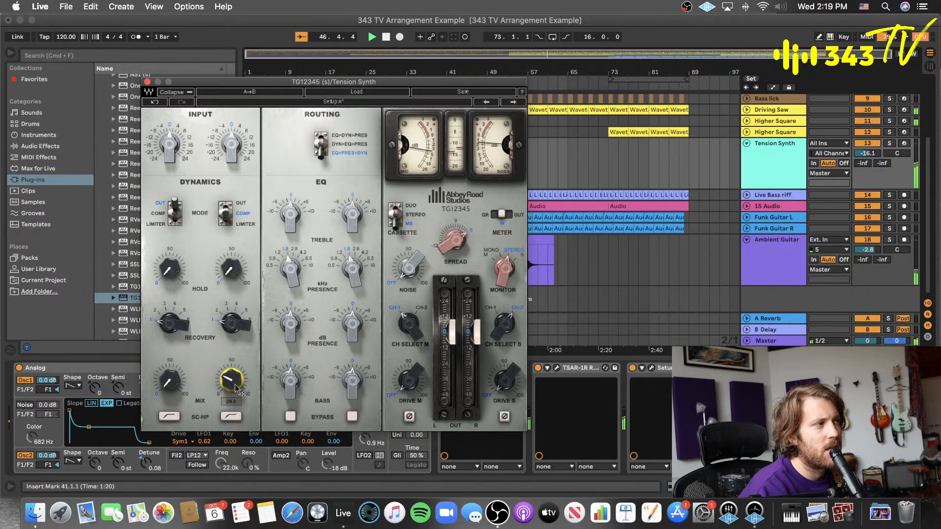
{"action": "left_click", "coordinate": [746, 368]}
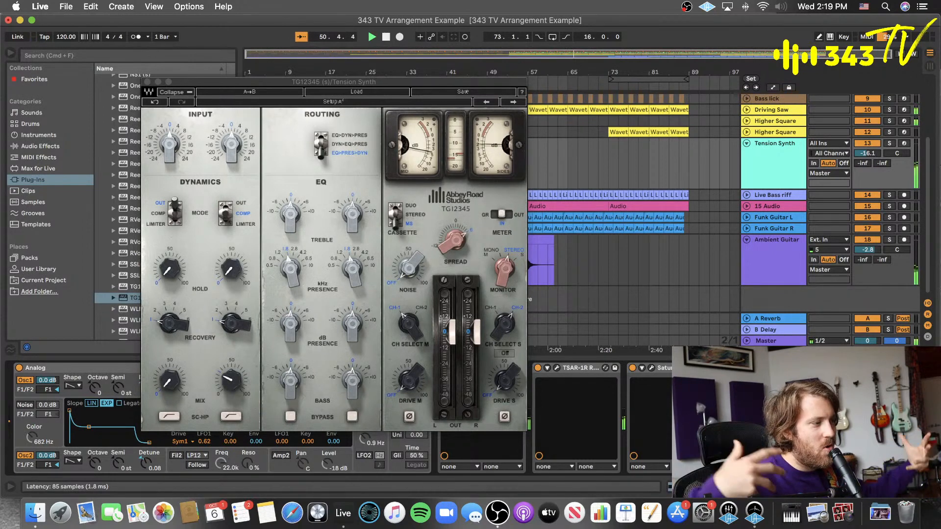
{"action": "key", "text": "super+s"}
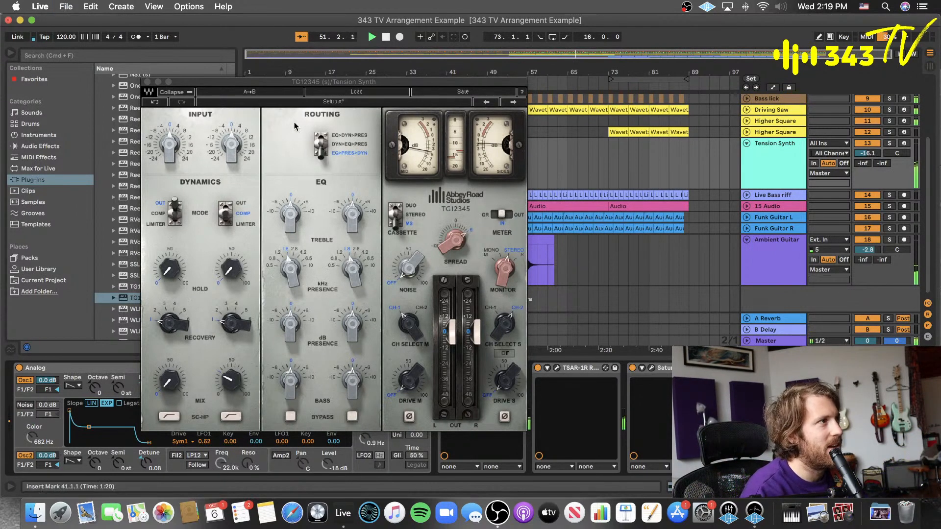
- Save the Set and replay the arrangement from bar 33 with the TG12345 window and device view closed
{"action": "left_click_drag", "start_coordinate": [296, 85], "coordinate": [371, 288]}
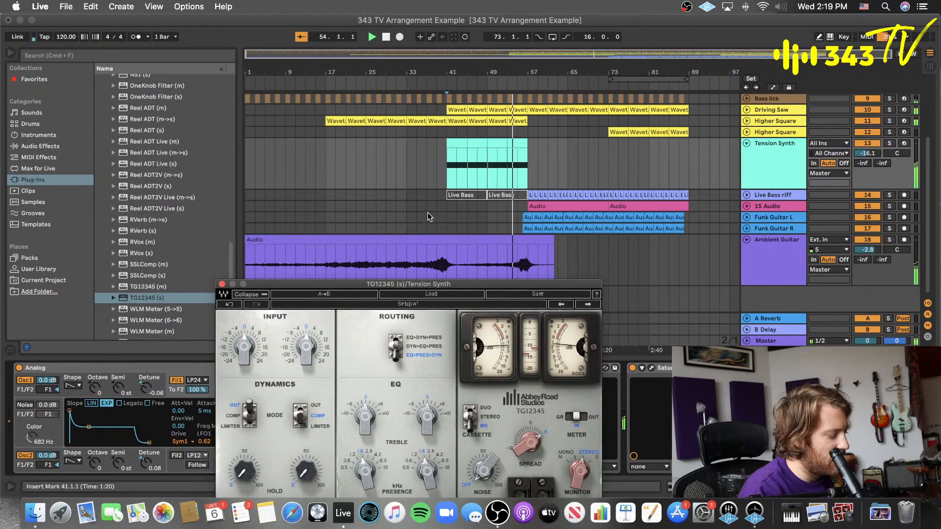
{"action": "key", "text": "super+s"}
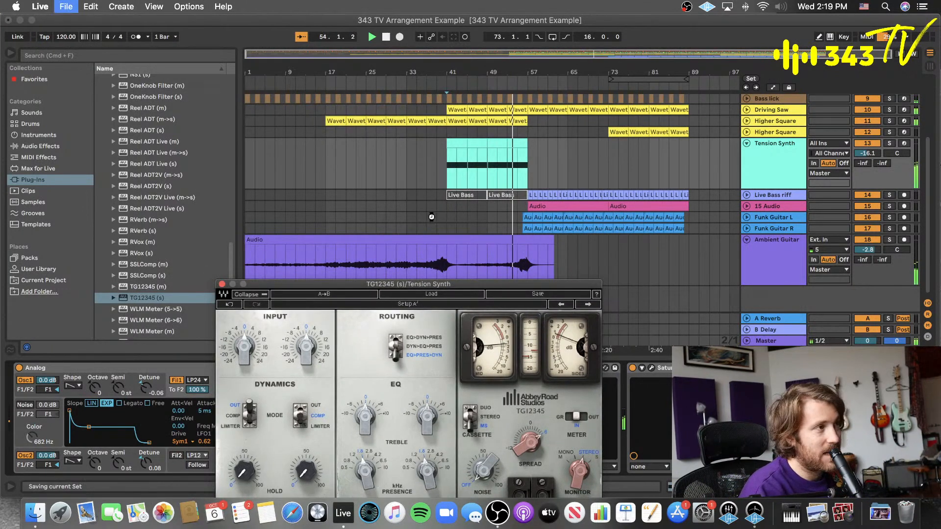
{"action": "left_click", "coordinate": [407, 170]}
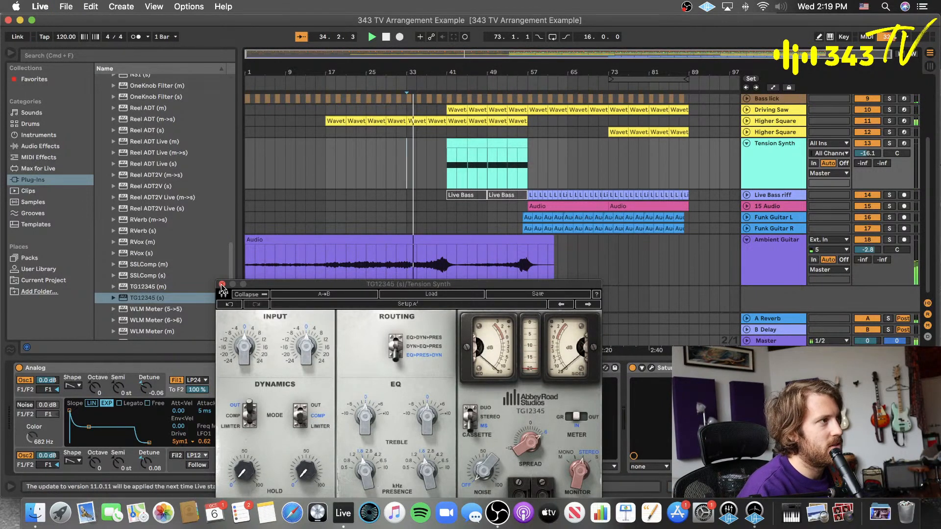
{"action": "left_click", "coordinate": [222, 285]}
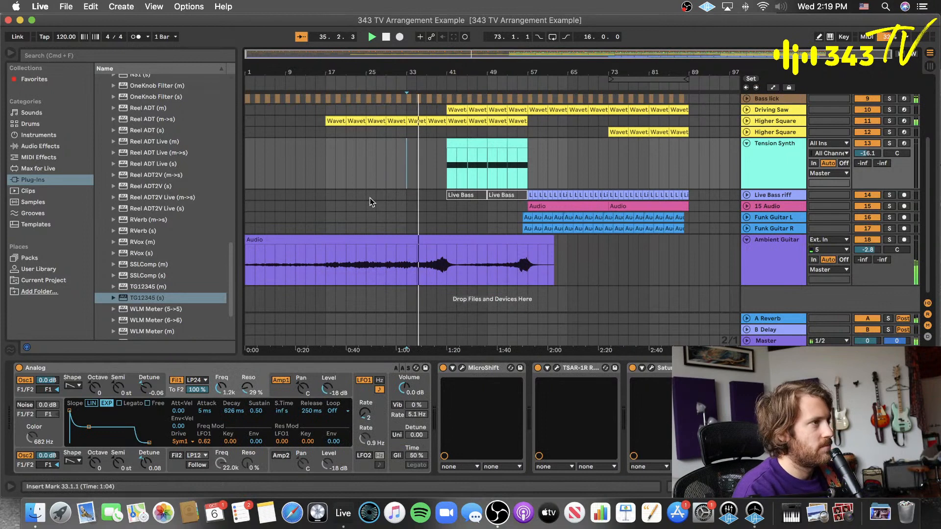
{"action": "key", "text": "super+alt+l"}
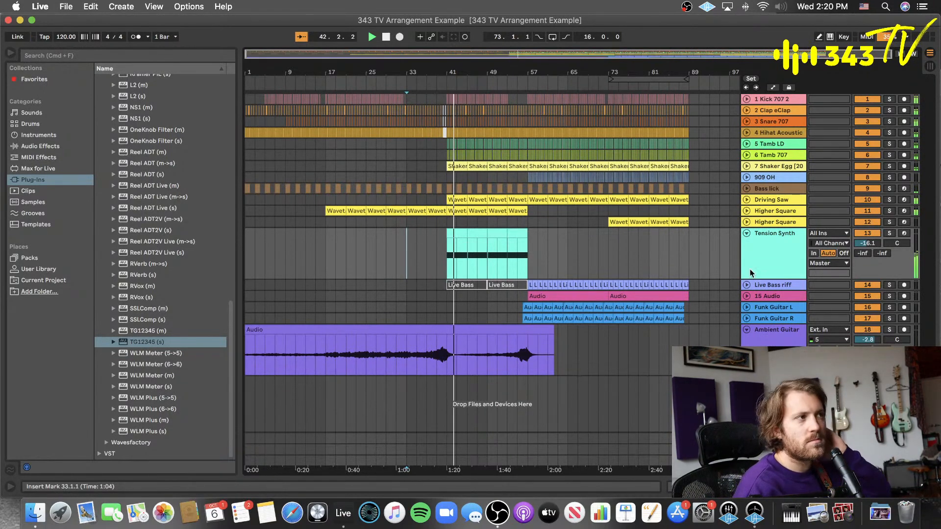
- Stop playback and show the Analog F1 Freq automation lane on Tension Synth together with its device chain
{"action": "key", "text": "a"}
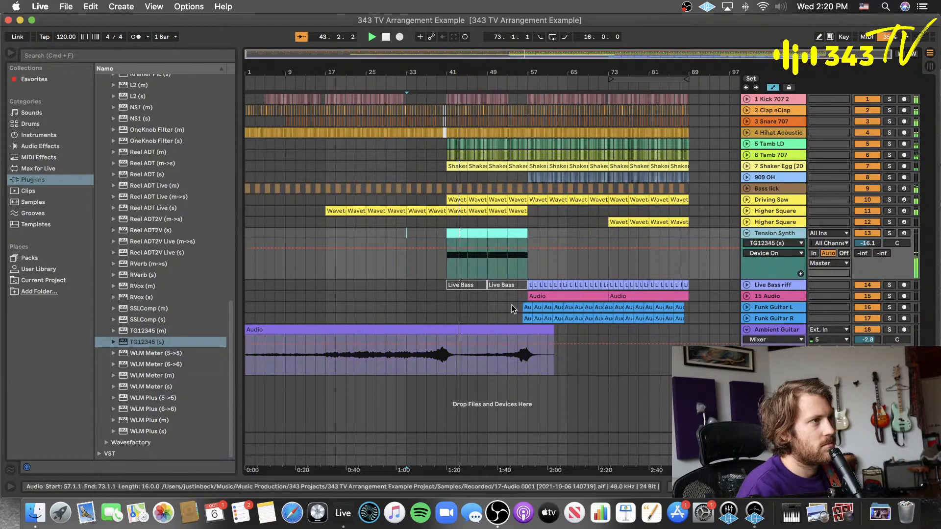
{"action": "left_click", "coordinate": [774, 243]}
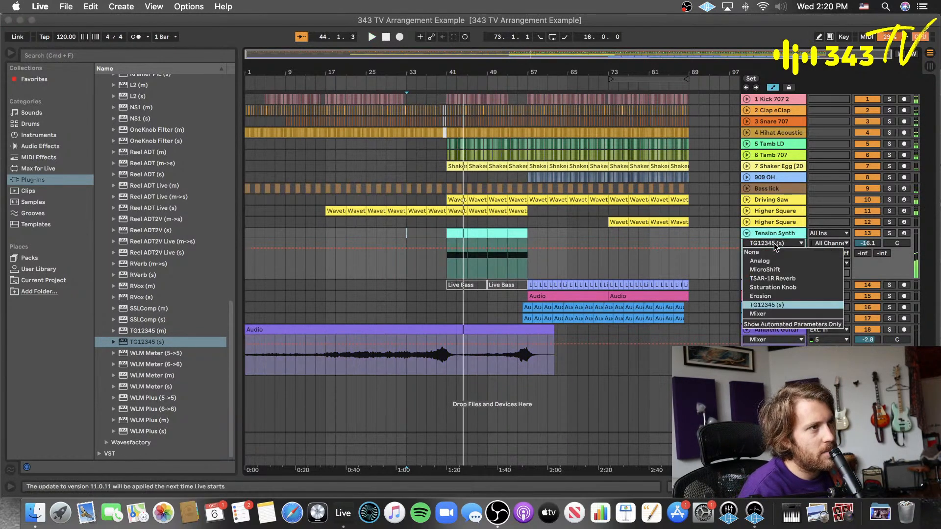
{"action": "left_click", "coordinate": [765, 261]}
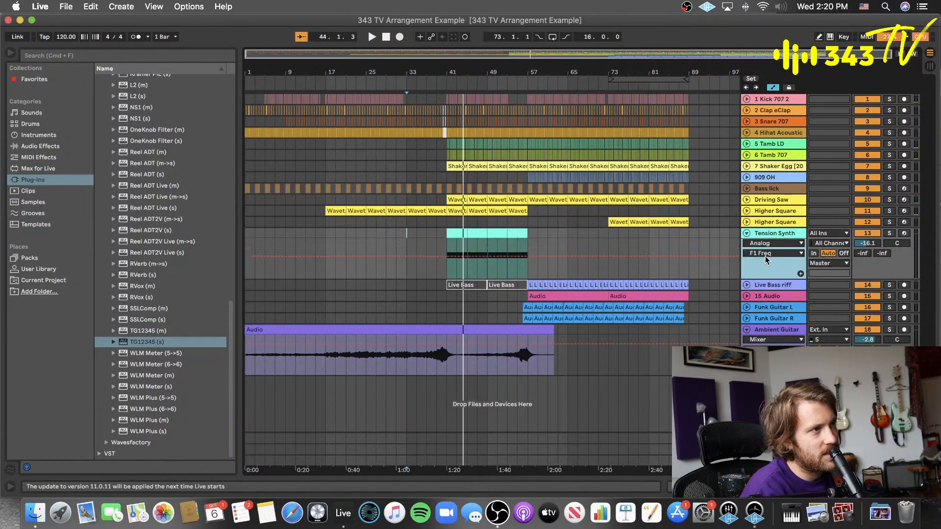
{"action": "key", "text": "shift+Tab"}
{"action": "key", "text": "shift+Tab"}
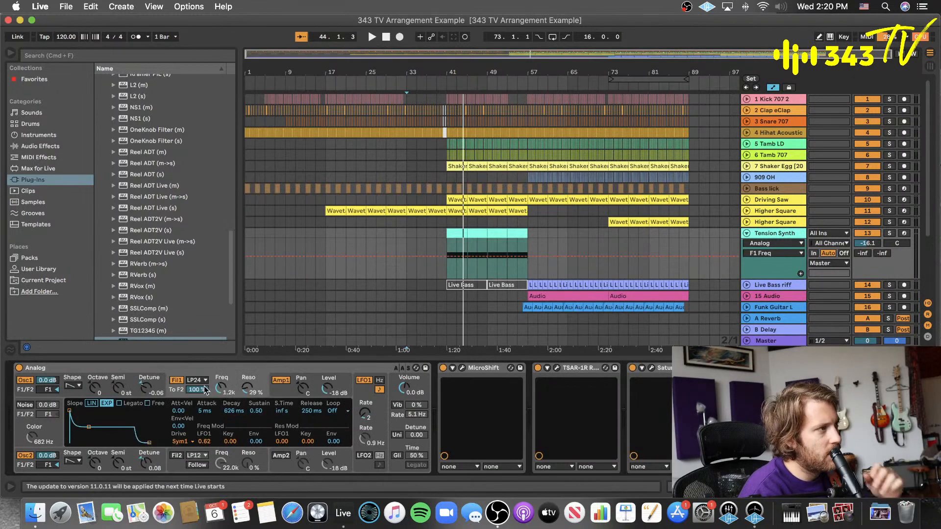
- Automate Tension Synth's F1 Freq to rise from about 447 at bar 41 to 1.2k at bar 49, audition it and save
{"action": "left_click", "coordinate": [486, 257]}
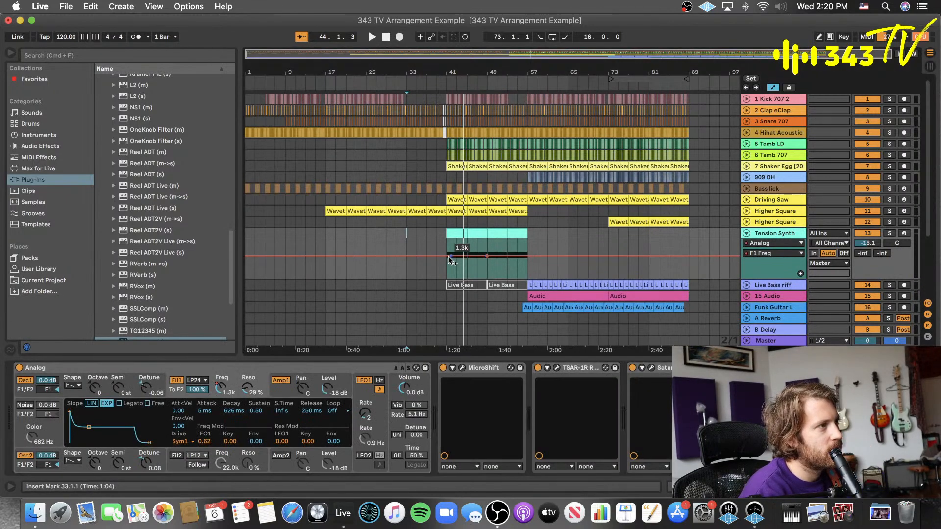
{"action": "key", "text": "super+z"}
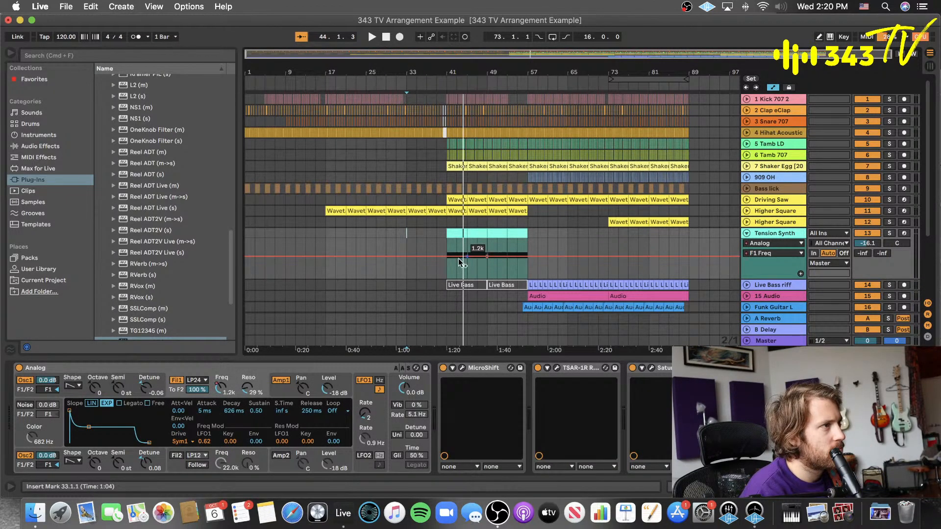
{"action": "left_click_drag", "start_coordinate": [448, 258], "coordinate": [448, 262]}
{"action": "key", "text": "space"}
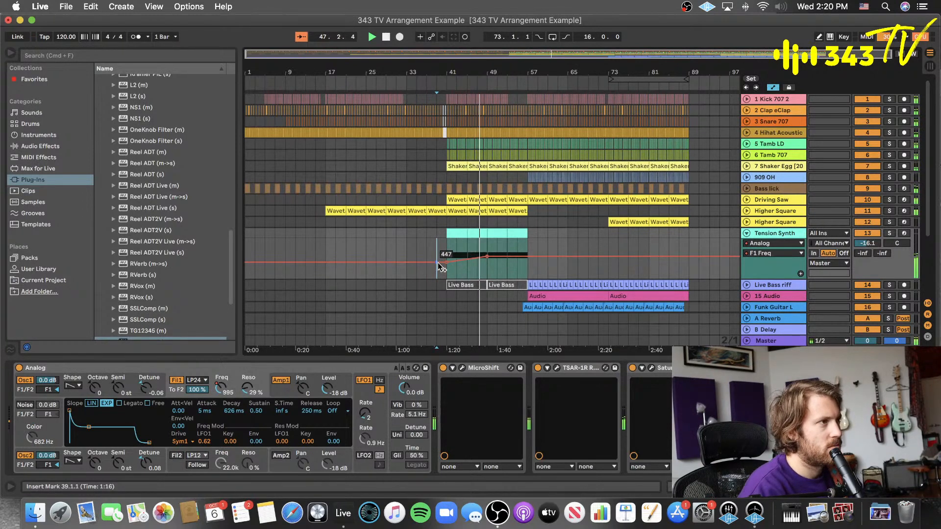
{"action": "key", "text": "super+s"}
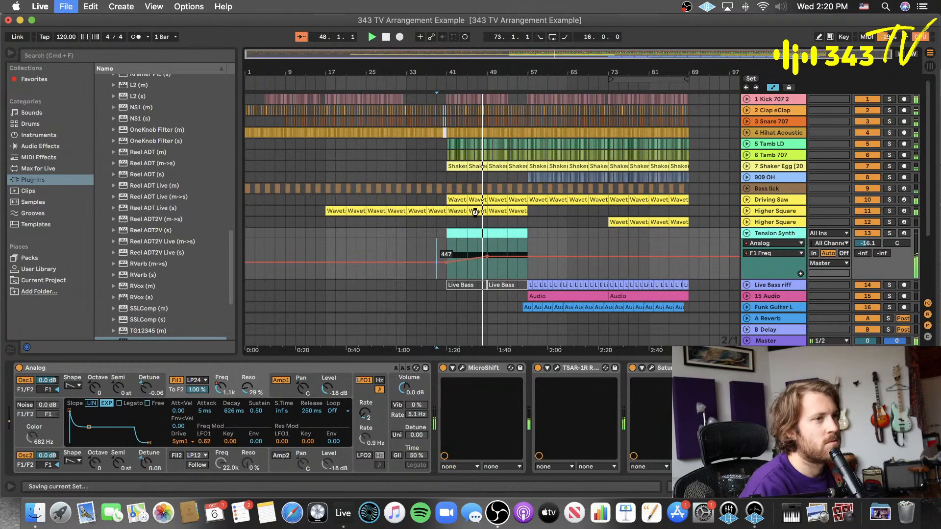
{"action": "left_click", "coordinate": [407, 246]}
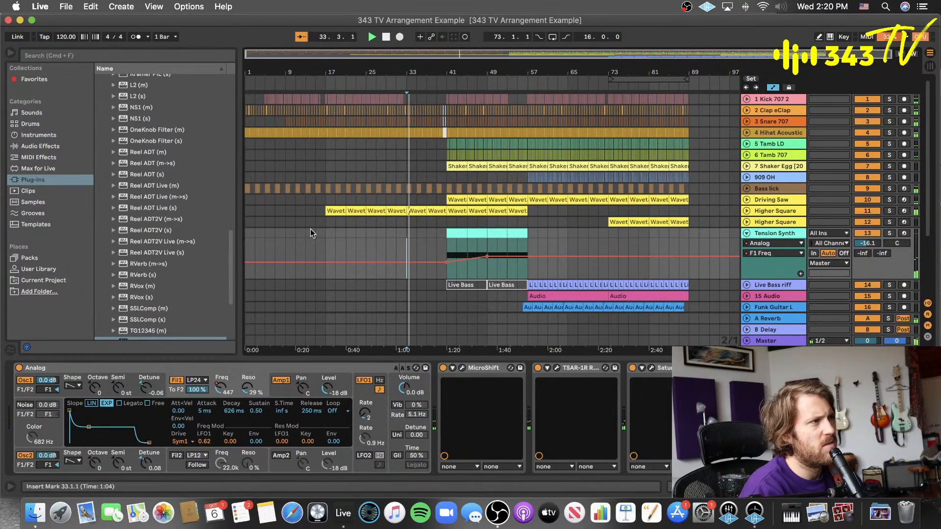
{"action": "scroll", "coordinate": [151, 252], "scroll_direction": "down", "scroll_amount": 5}
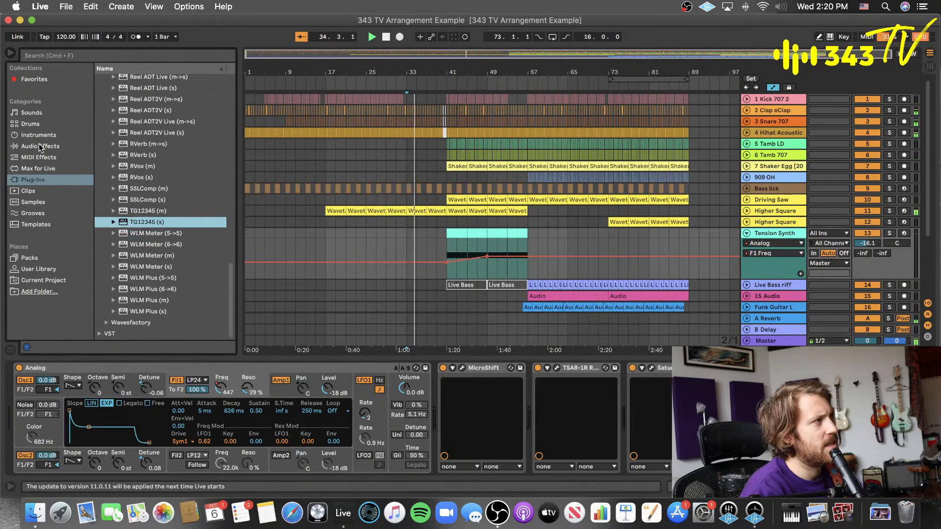
{"action": "left_click", "coordinate": [41, 147]}
{"action": "scroll", "coordinate": [147, 275], "scroll_direction": "down", "scroll_amount": 5}
{"action": "left_click", "coordinate": [119, 313]}
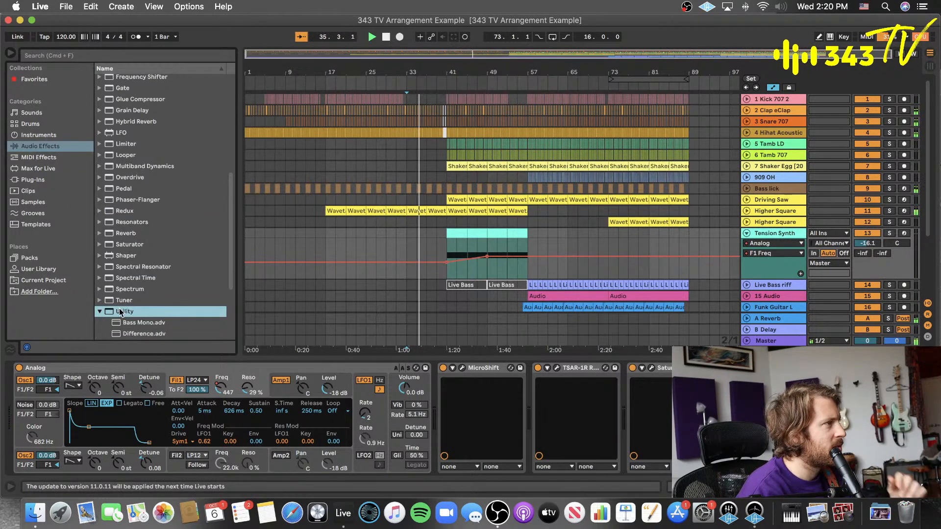
{"action": "left_click", "coordinate": [101, 311]}
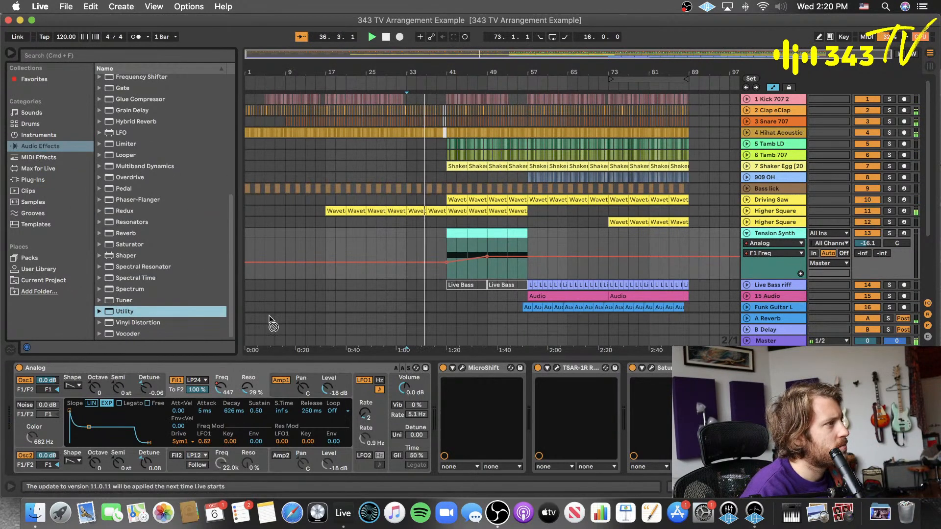
{"action": "scroll", "coordinate": [343, 417], "scroll_direction": "right", "scroll_amount": 3}
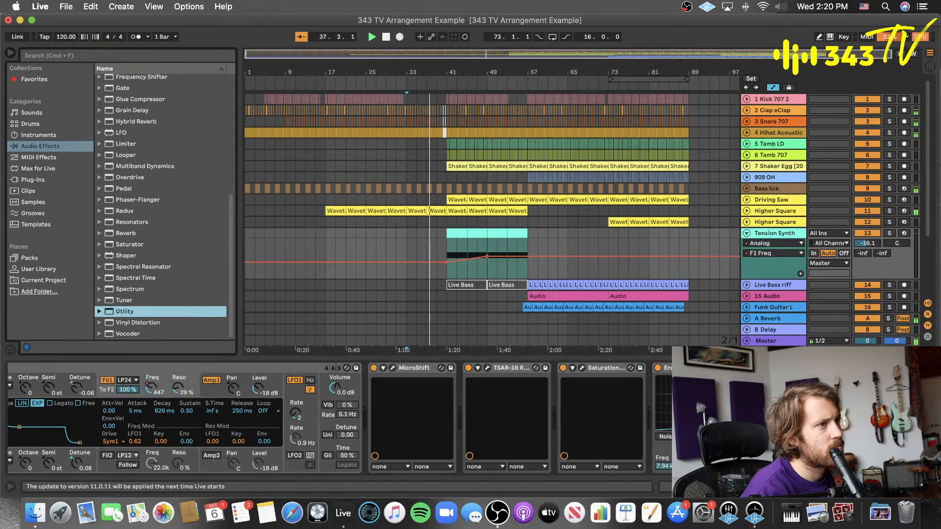
- Automate Tension Synth's Utility Gain to rise from about -7.31 dB at bar 41 to 0 dB at bar 49, and save the Set
{"action": "key", "text": "a"}
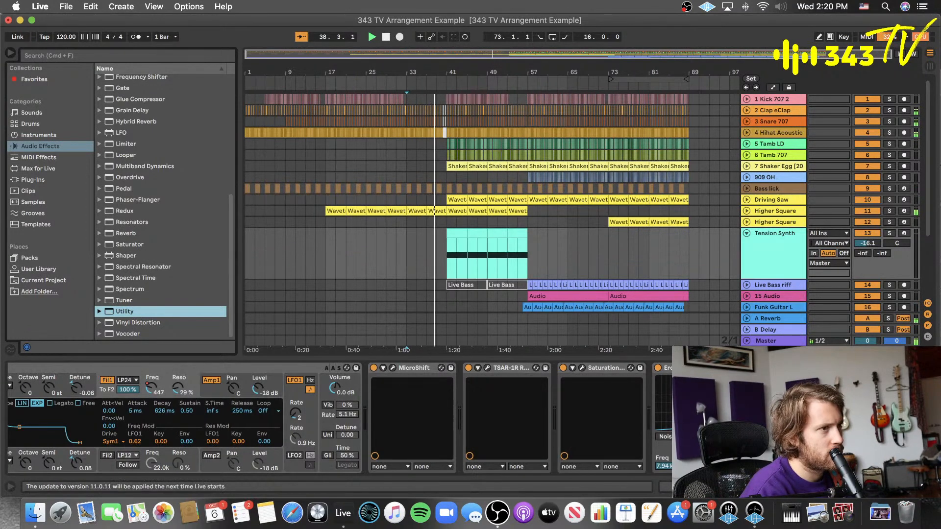
{"action": "left_click", "coordinate": [407, 255]}
{"action": "key", "text": "a"}
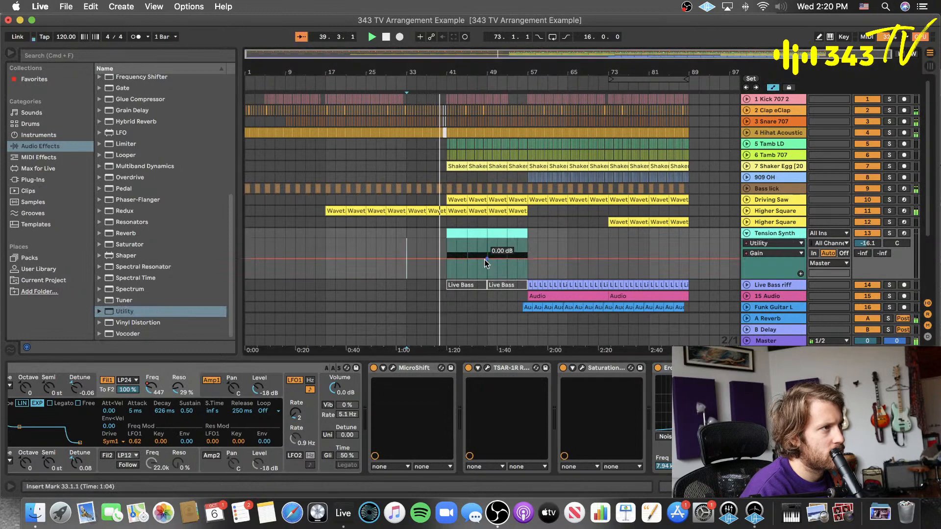
{"action": "left_click_drag", "start_coordinate": [446, 259], "coordinate": [448, 266]}
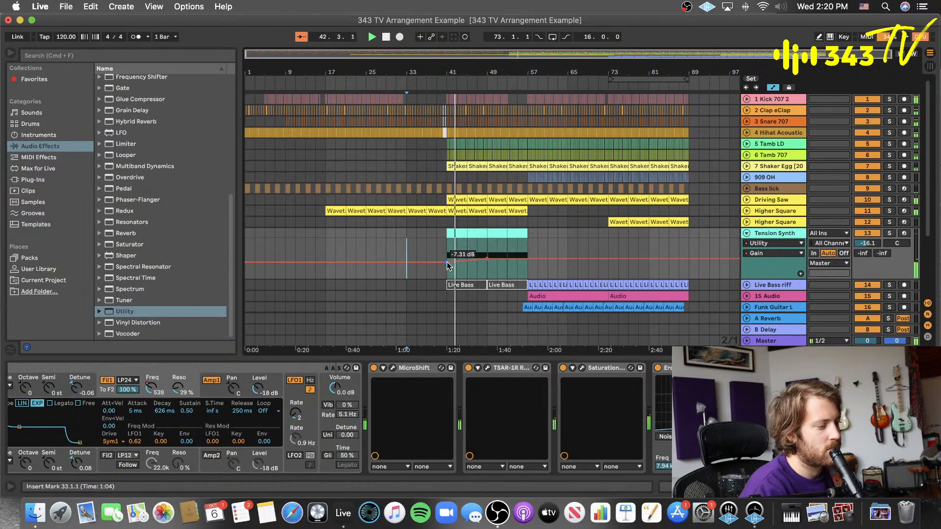
{"action": "key", "text": "a"}
{"action": "key", "text": "super+s"}
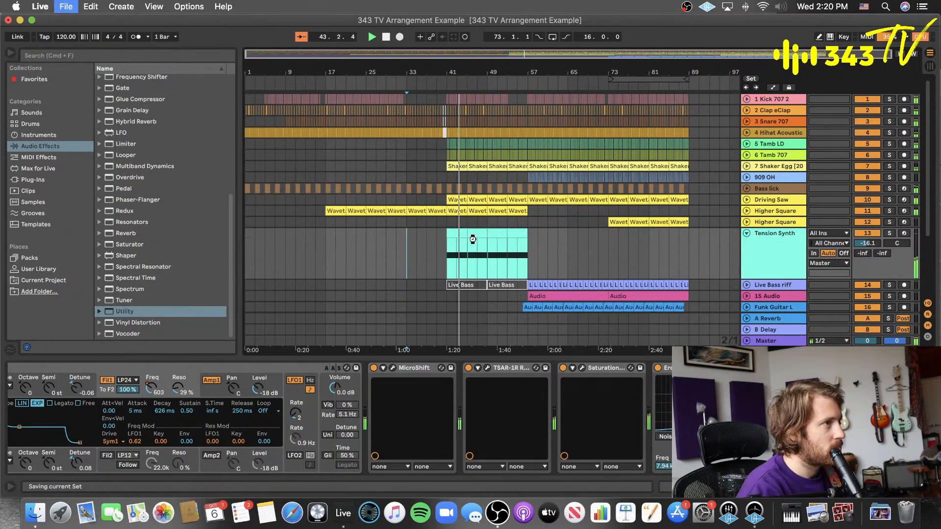
- Solo the Driving Saw track with the device view closed, stop playback and unfold the track
{"action": "key", "text": "super+alt+l"}
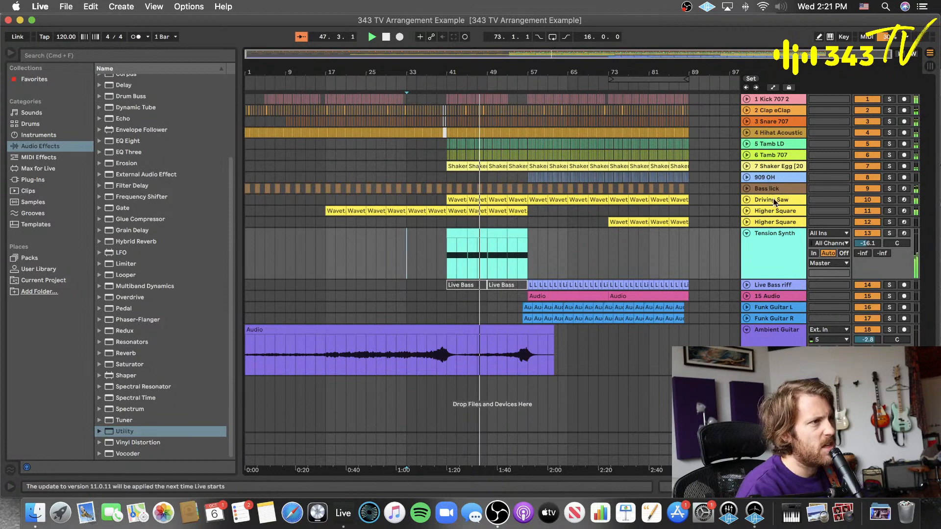
{"action": "left_click", "coordinate": [889, 199]}
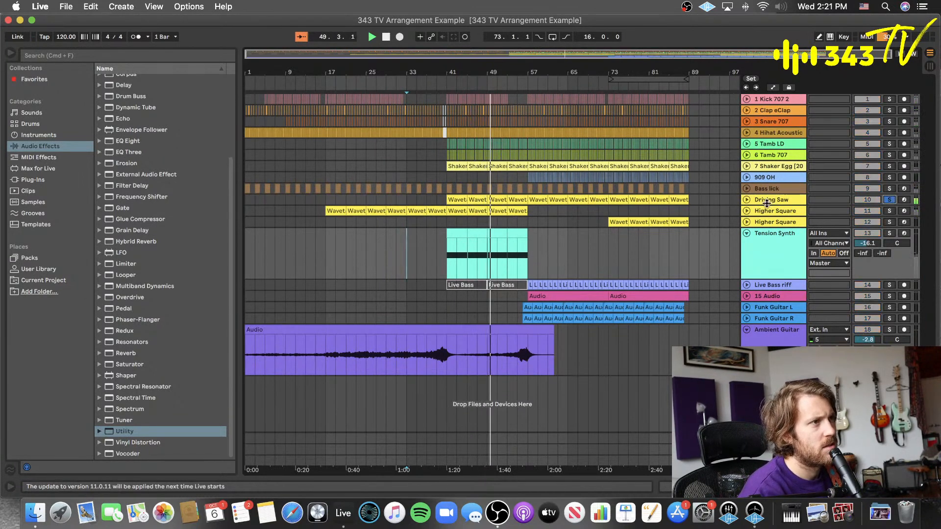
{"action": "left_click", "coordinate": [747, 202]}
{"action": "key", "text": "space"}
{"action": "left_click", "coordinate": [905, 200]}
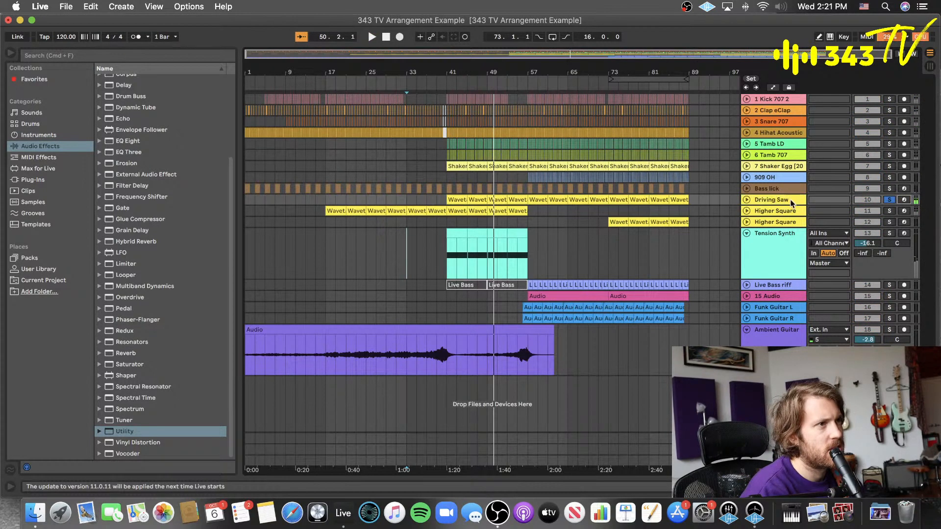
{"action": "left_click", "coordinate": [746, 200]}
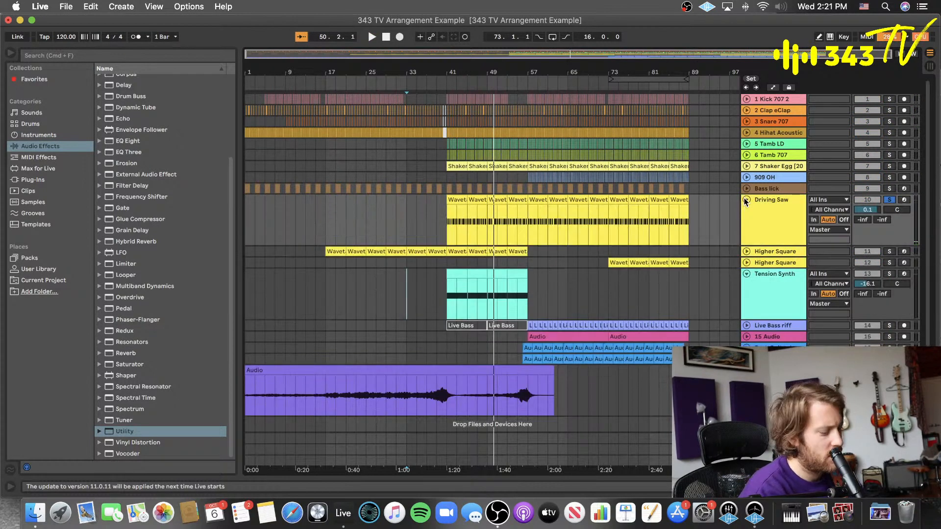
- Unfold all tracks in the arrangement and solo Driving Saw again
{"action": "key", "text": "super+a"}
{"action": "left_click", "coordinate": [747, 100]}
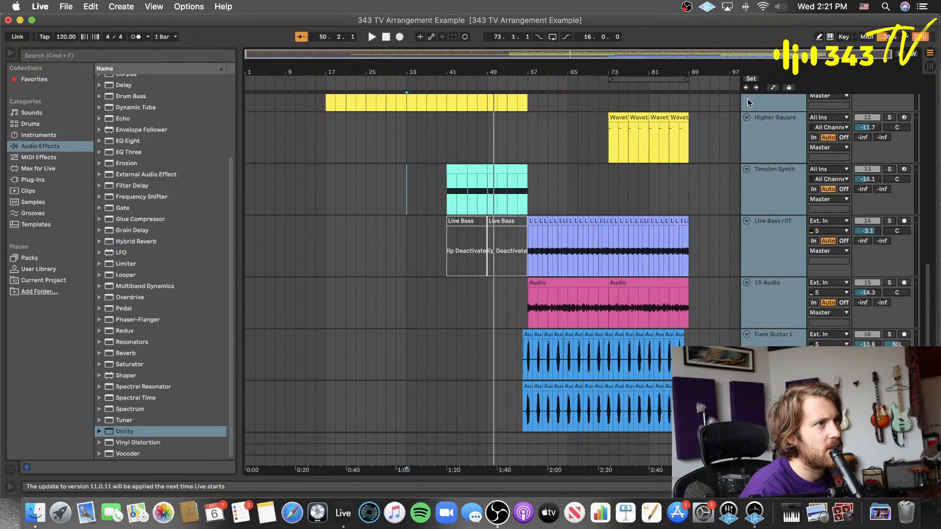
{"action": "scroll", "coordinate": [762, 159], "scroll_direction": "up", "scroll_amount": 10}
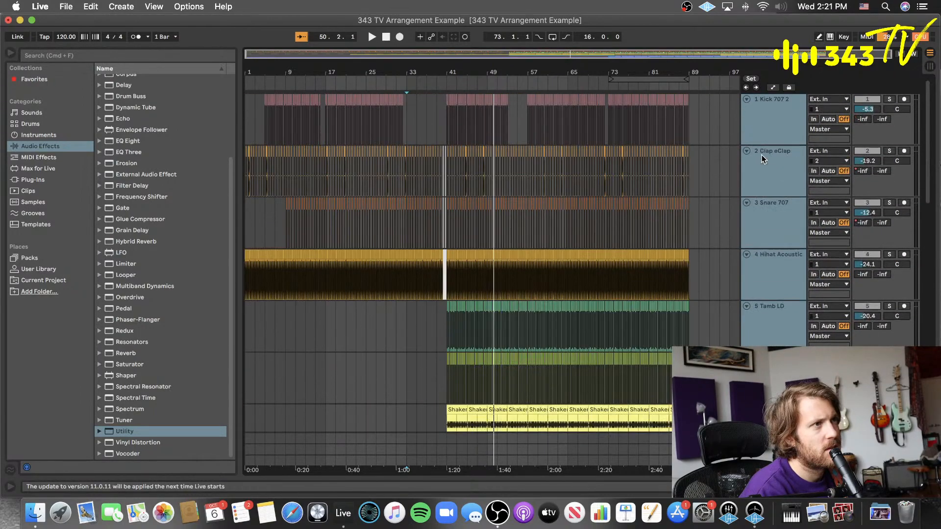
{"action": "scroll", "coordinate": [762, 159], "scroll_direction": "down", "scroll_amount": 8}
{"action": "scroll", "coordinate": [762, 159], "scroll_direction": "up", "scroll_amount": 6}
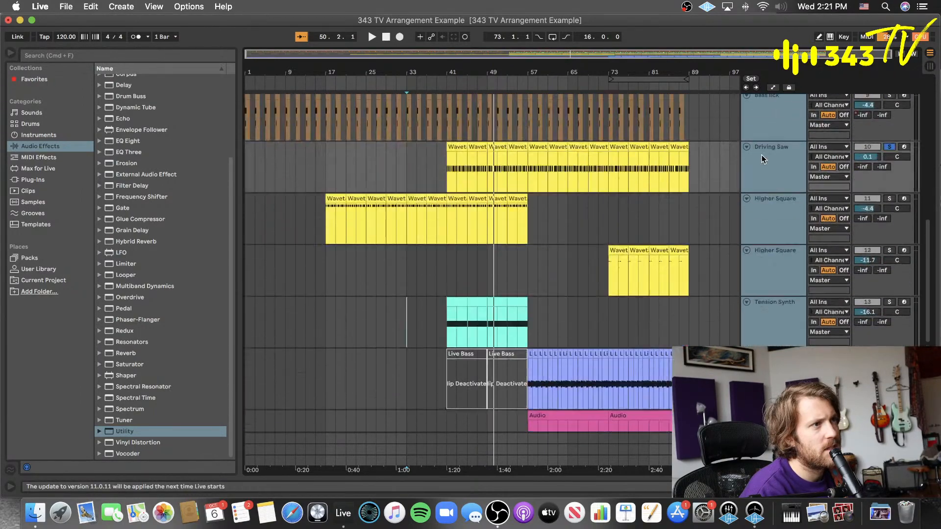
{"action": "left_click", "coordinate": [774, 267]}
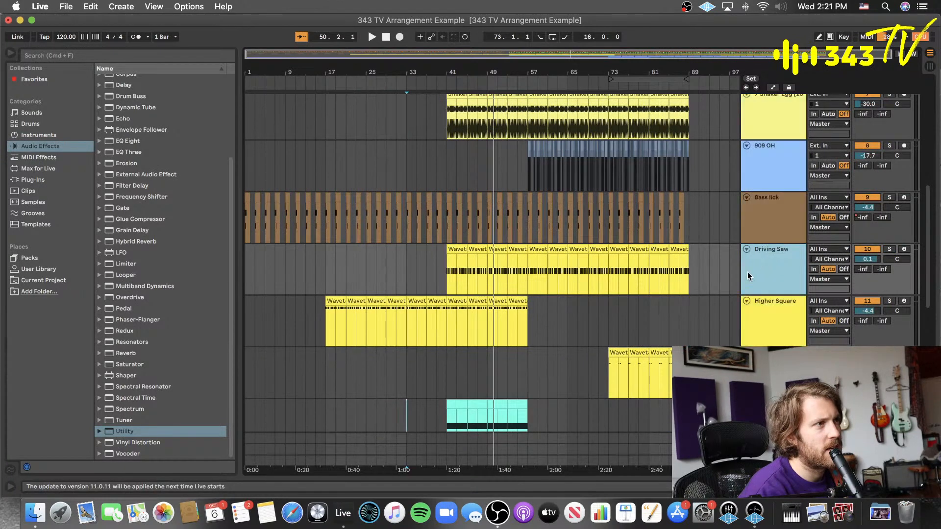
{"action": "left_click", "coordinate": [890, 250]}
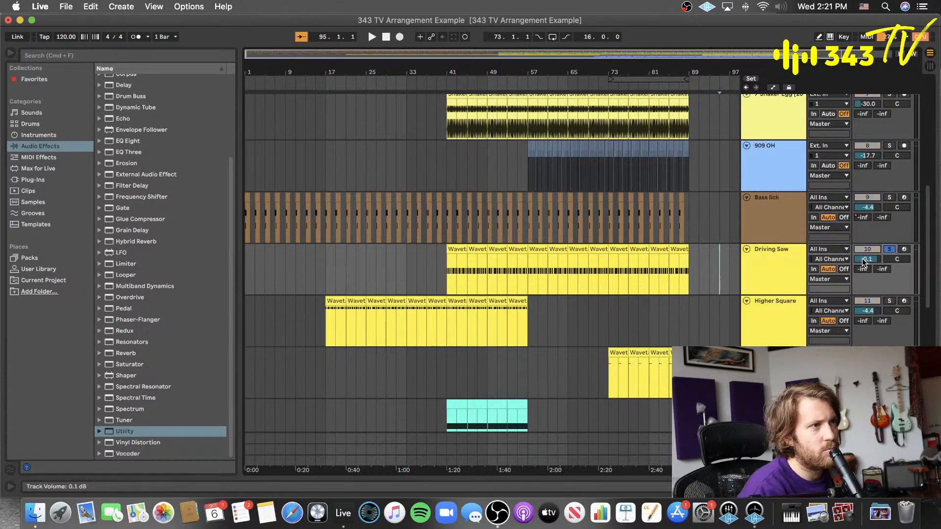
- Play the soloed Driving Saw from bar 41 and raise its B-Delay send to 0 dB
{"action": "left_click", "coordinate": [446, 265]}
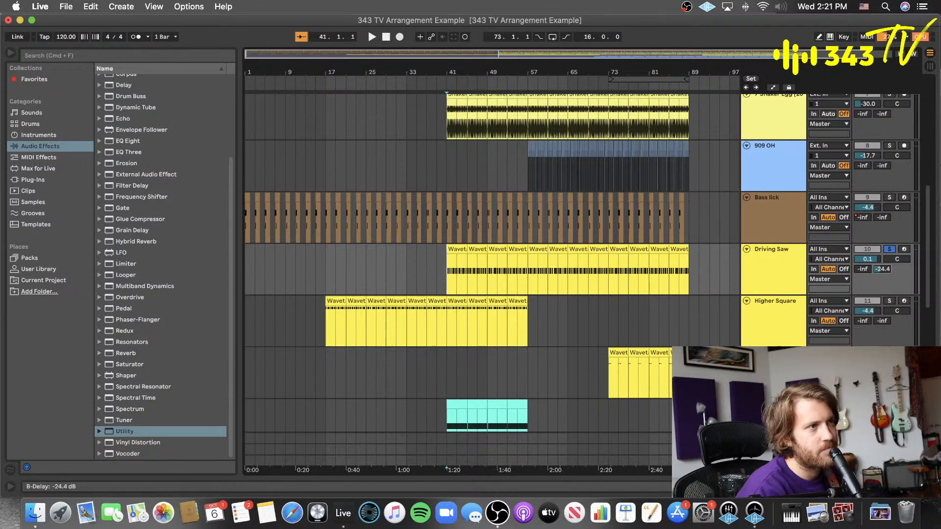
{"action": "key", "text": "space"}
{"action": "left_click_drag", "start_coordinate": [880, 272], "coordinate": [877, 257]}
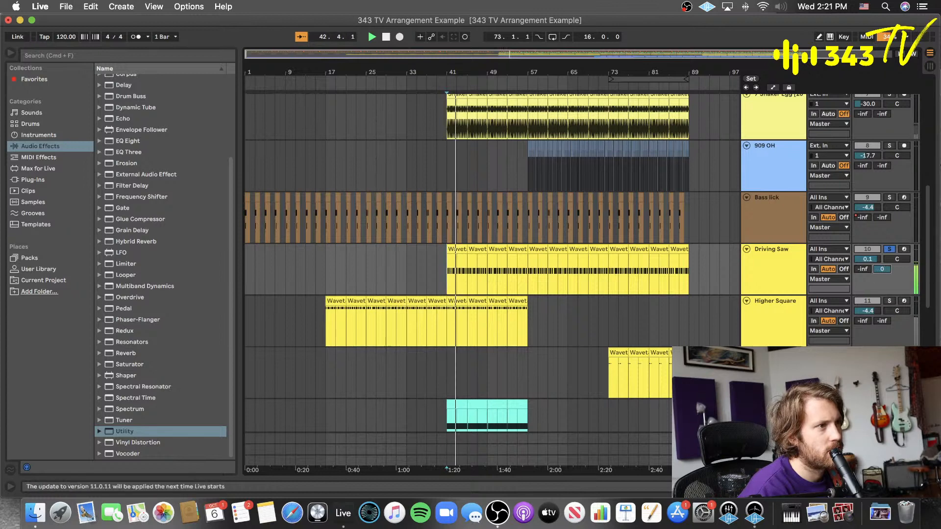
- On the B Delay return's Delay, enable Ping Pong, set the right time to 2 sixteenths and enable the filter at about 10.4 kHz
{"action": "left_click", "coordinate": [746, 449]}
{"action": "left_click", "coordinate": [771, 427]}
{"action": "key", "text": "shift+Tab"}
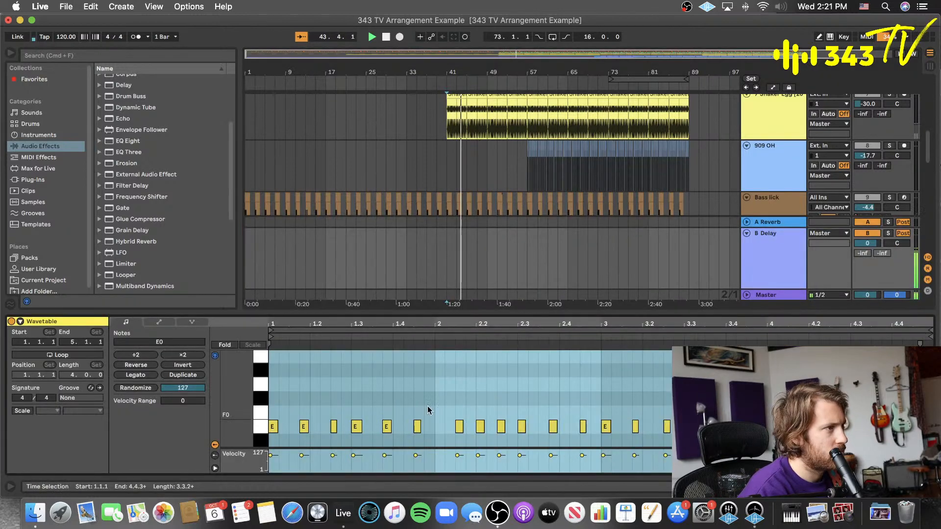
{"action": "key", "text": "shift+Tab"}
{"action": "left_click", "coordinate": [759, 311]}
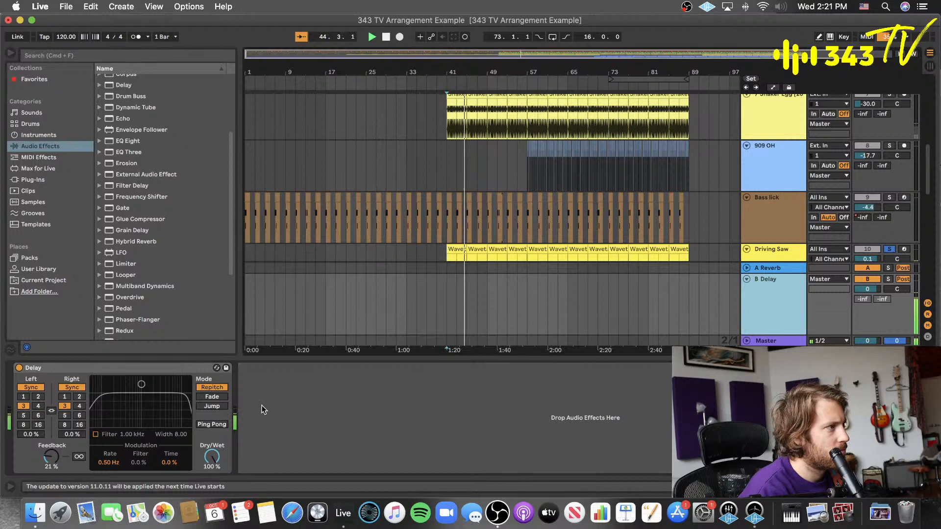
{"action": "left_click", "coordinate": [212, 425]}
{"action": "left_click", "coordinate": [79, 397]}
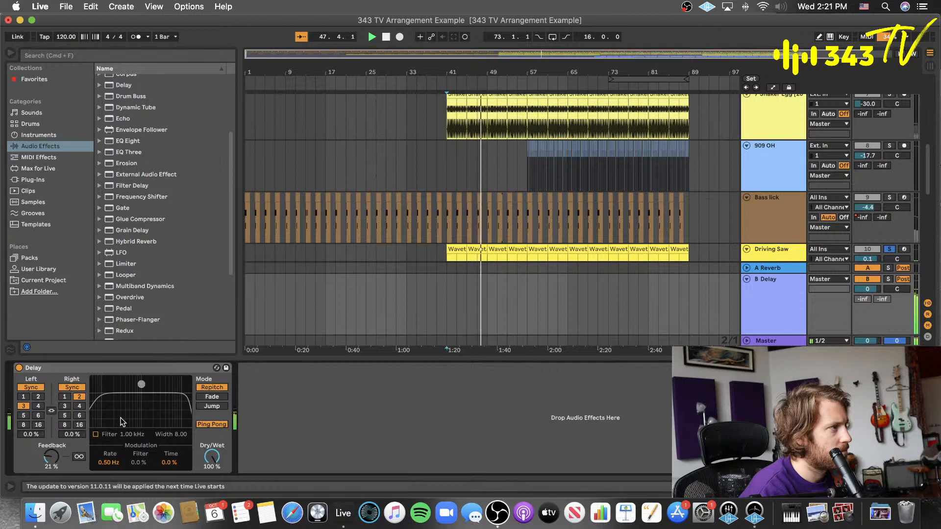
{"action": "left_click", "coordinate": [95, 435]}
{"action": "left_click_drag", "start_coordinate": [141, 384], "coordinate": [179, 384]}
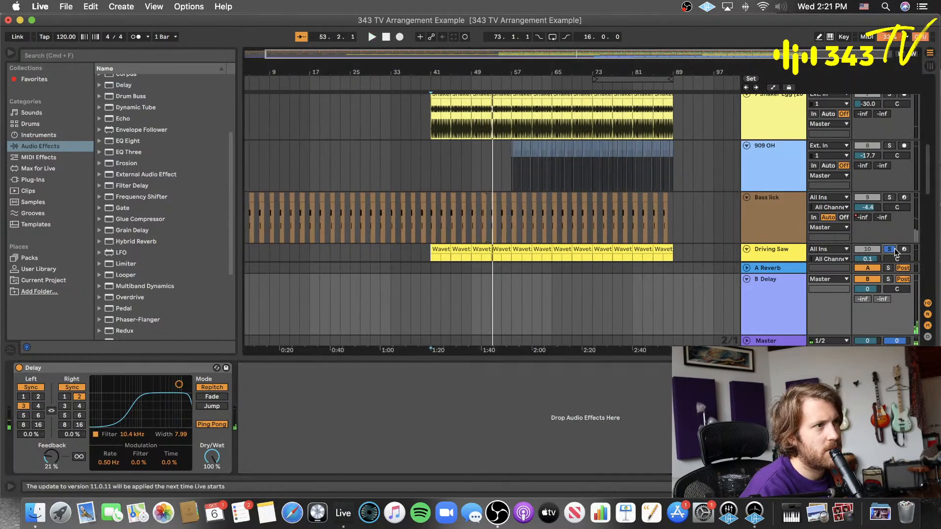
- Solo the B Delay return instead of Driving Saw and replay from bar 41
{"action": "left_click", "coordinate": [888, 280]}
{"action": "left_click", "coordinate": [432, 160]}
{"action": "key", "text": "space"}
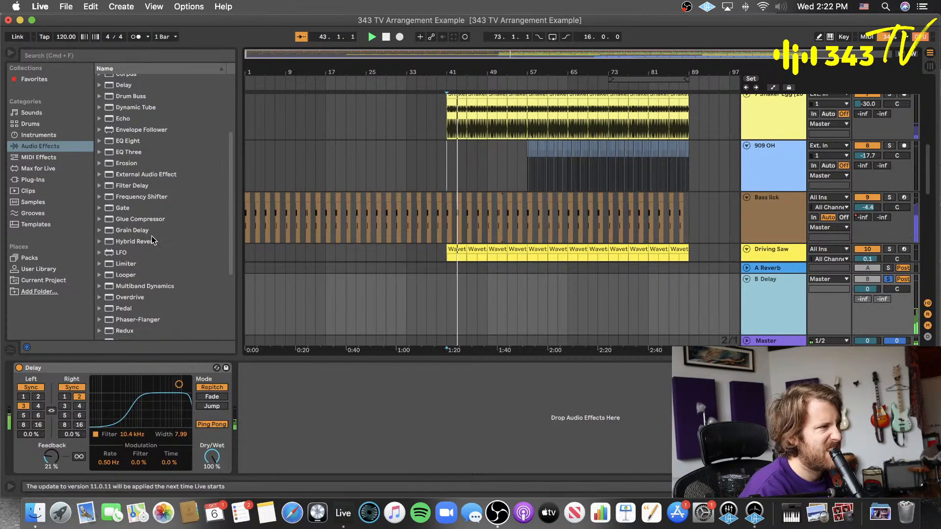
- Add Softube's TSAR-1R Reverb plug-in after the Delay on the B Delay return
{"action": "scroll", "coordinate": [152, 236], "scroll_direction": "down", "scroll_amount": 5}
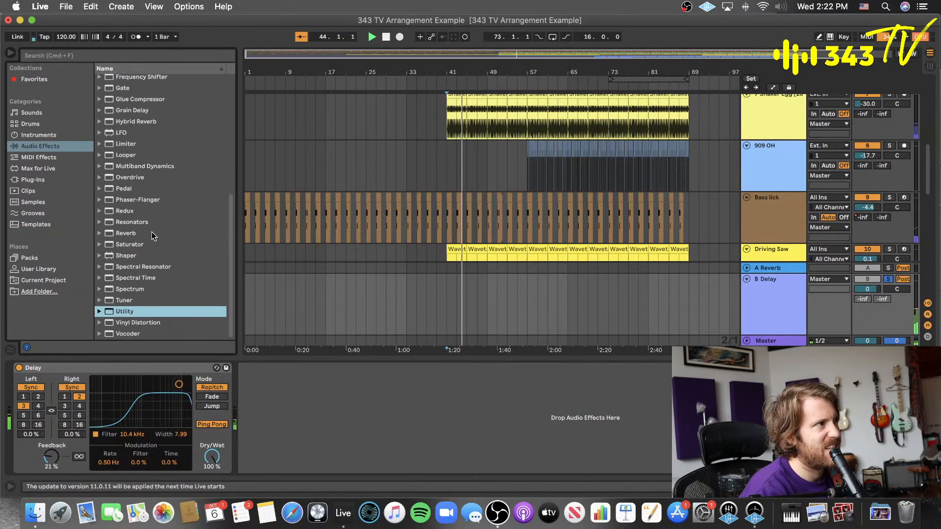
{"action": "left_click", "coordinate": [45, 180]}
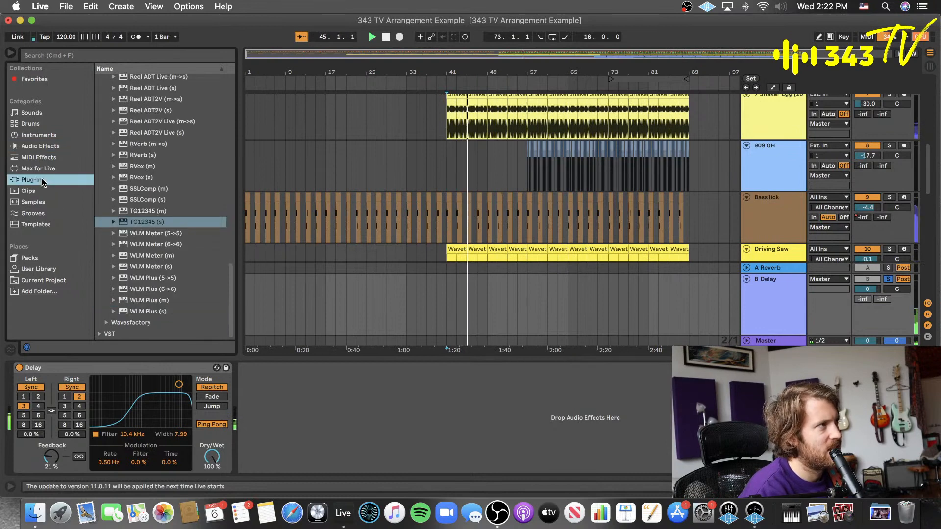
{"action": "scroll", "coordinate": [151, 183], "scroll_direction": "up", "scroll_amount": 15}
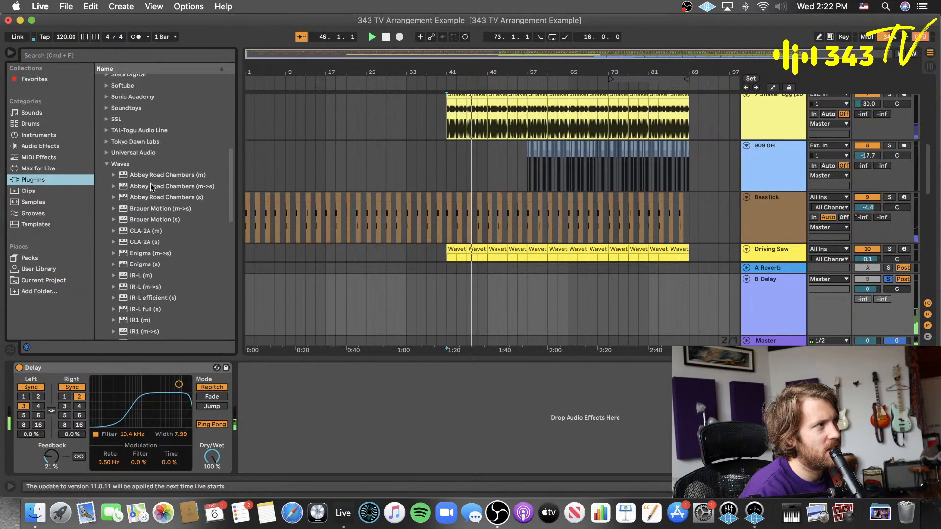
{"action": "left_click", "coordinate": [109, 163]}
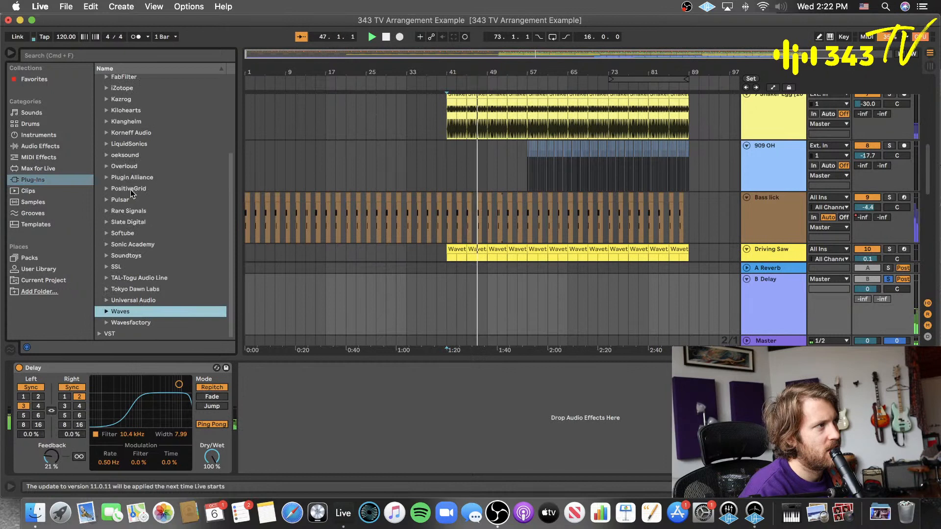
{"action": "scroll", "coordinate": [131, 194], "scroll_direction": "up", "scroll_amount": 5}
{"action": "scroll", "coordinate": [137, 235], "scroll_direction": "down", "scroll_amount": 4}
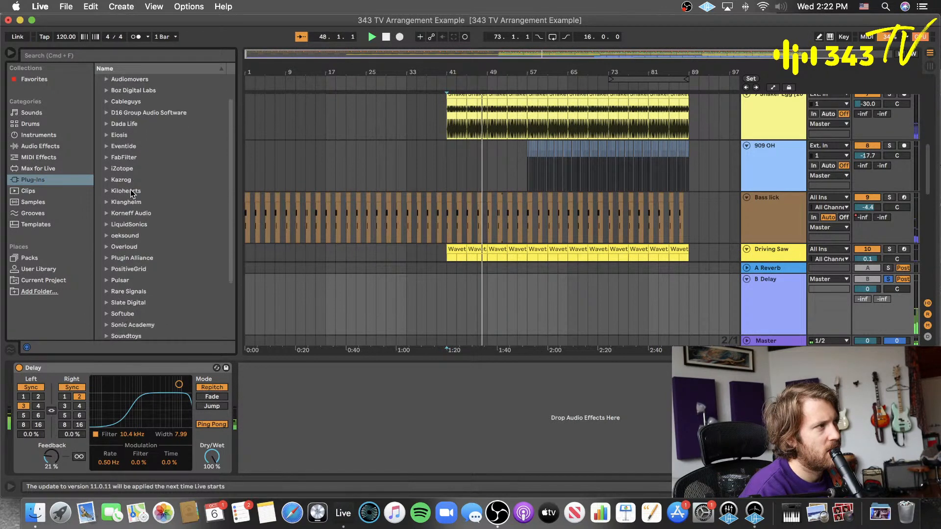
{"action": "scroll", "coordinate": [127, 282], "scroll_direction": "down", "scroll_amount": 1}
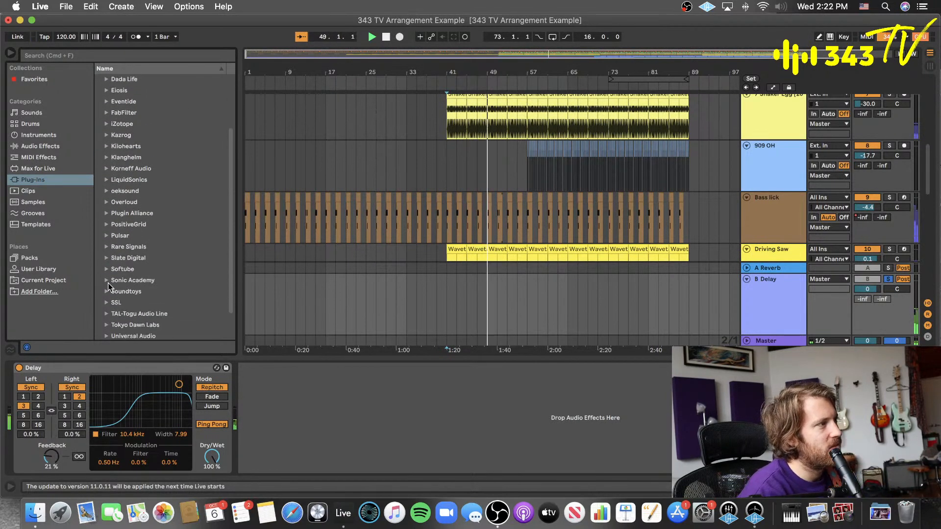
{"action": "left_click", "coordinate": [107, 269]}
{"action": "scroll", "coordinate": [159, 245], "scroll_direction": "down", "scroll_amount": 6}
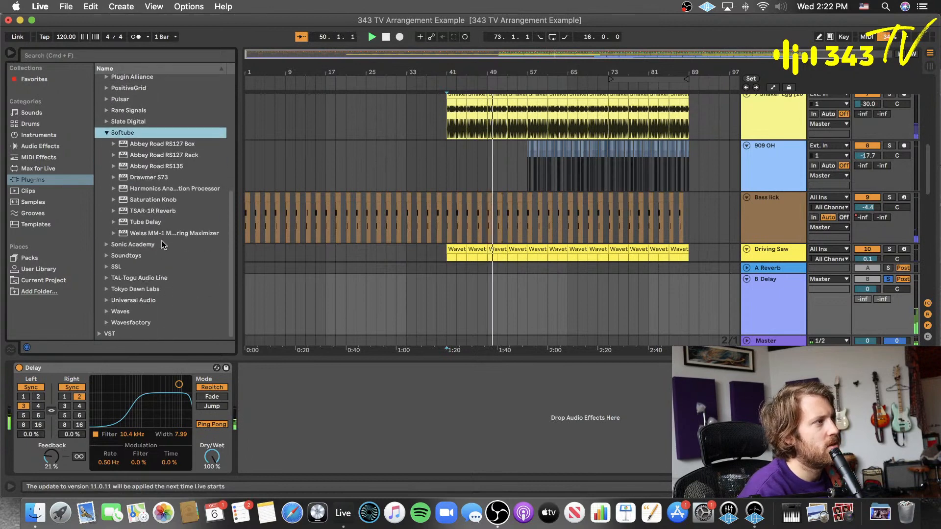
{"action": "left_click_drag", "start_coordinate": [162, 214], "coordinate": [298, 409]}
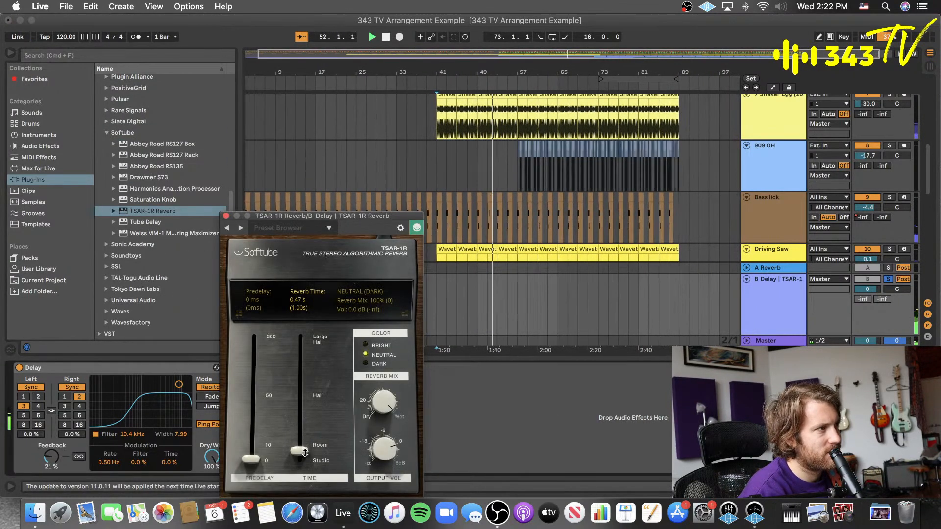
- Set the TSAR-1R's color to Dark and its reverb time to about 0.31 s
{"action": "left_click_drag", "start_coordinate": [305, 451], "coordinate": [305, 454]}
{"action": "left_click", "coordinate": [366, 364]}
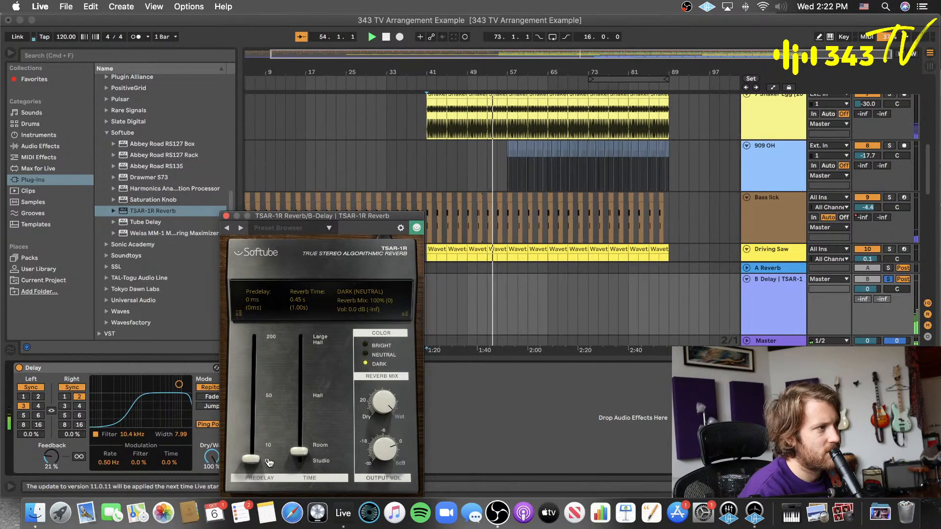
{"action": "left_click_drag", "start_coordinate": [300, 451], "coordinate": [299, 456]}
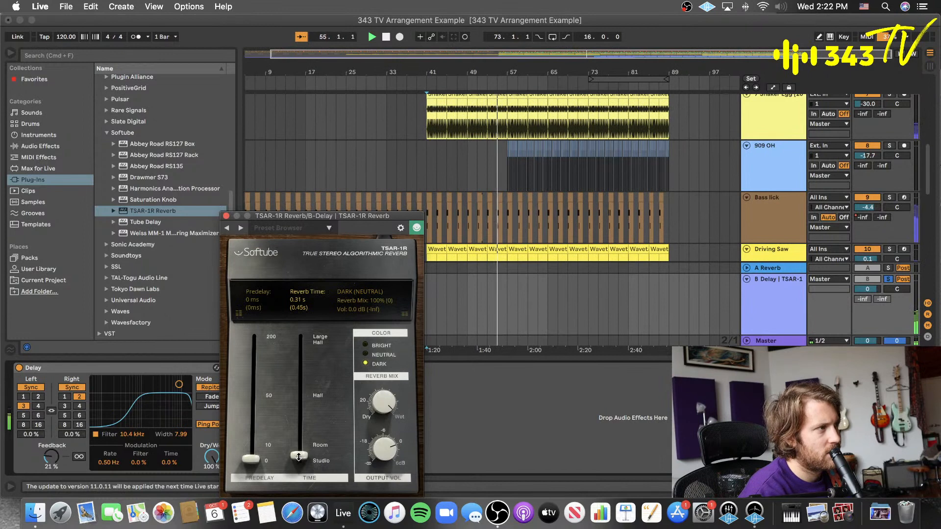
- Take the B Delay return out of solo and replay the arrangement from bar 33
{"action": "left_click", "coordinate": [889, 280]}
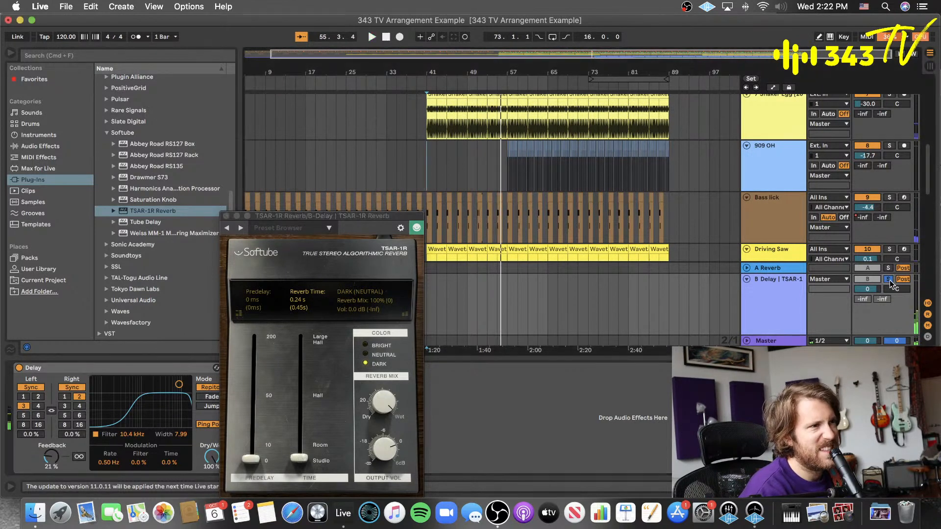
{"action": "left_click", "coordinate": [390, 166]}
{"action": "key", "text": "space"}
{"action": "key", "text": "cmd+s"}
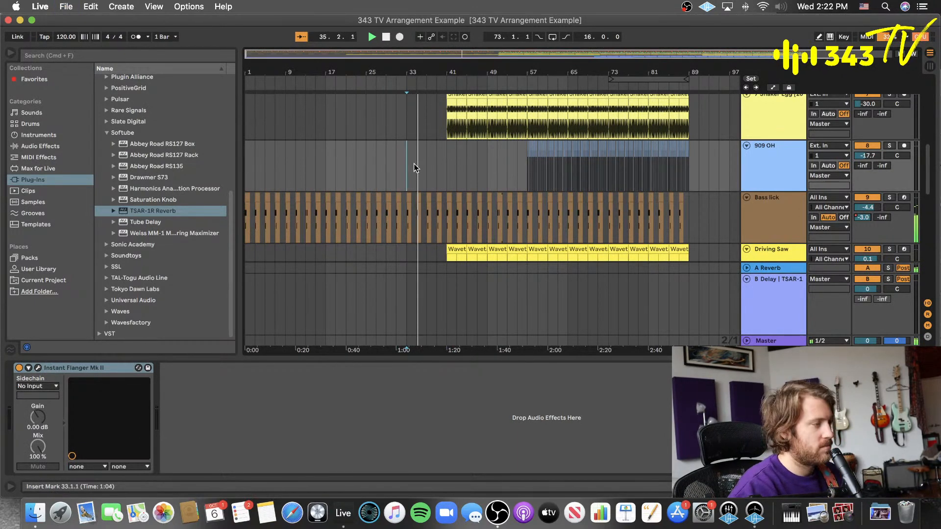
- Fold the B Delay return, hide the device view and save the set
{"action": "left_click", "coordinate": [746, 279]}
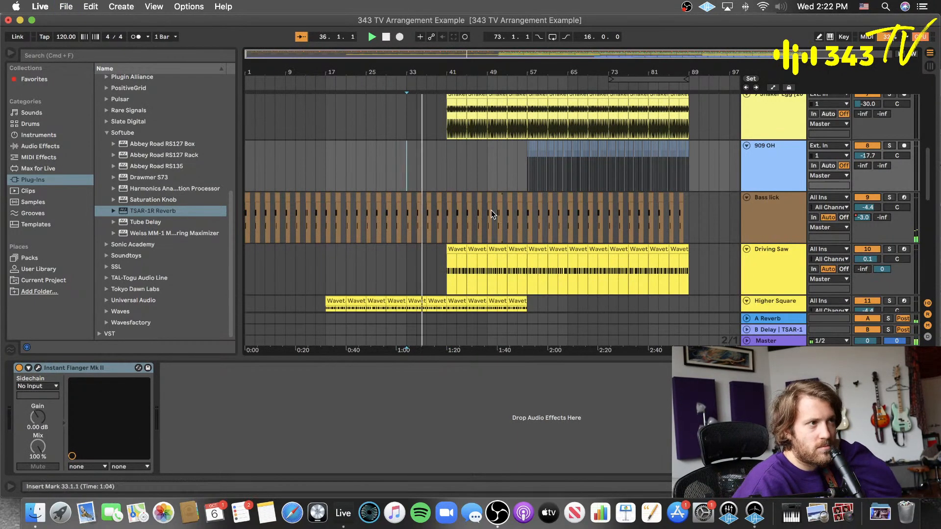
{"action": "left_click", "coordinate": [486, 361]}
{"action": "scroll", "coordinate": [405, 312], "scroll_direction": "up", "scroll_amount": 3}
{"action": "scroll", "coordinate": [405, 312], "scroll_direction": "down", "scroll_amount": 5}
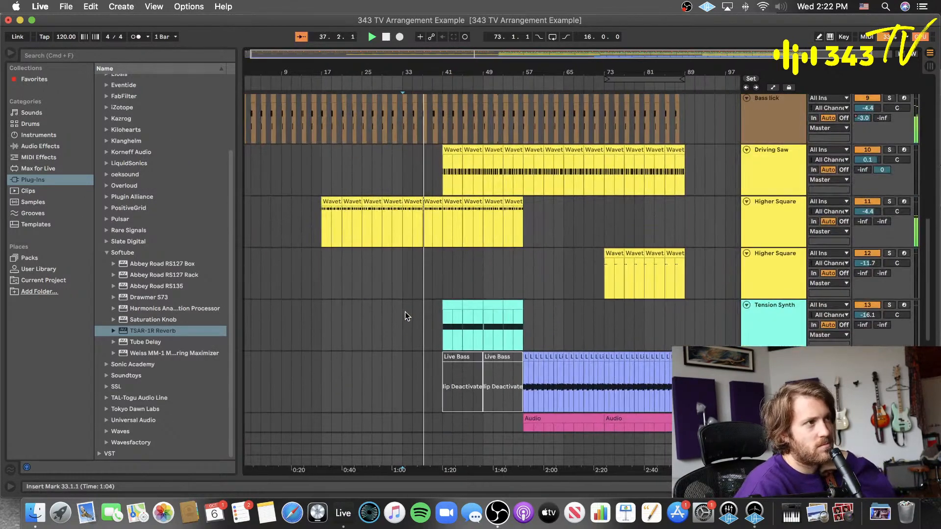
{"action": "key", "text": "super+s"}
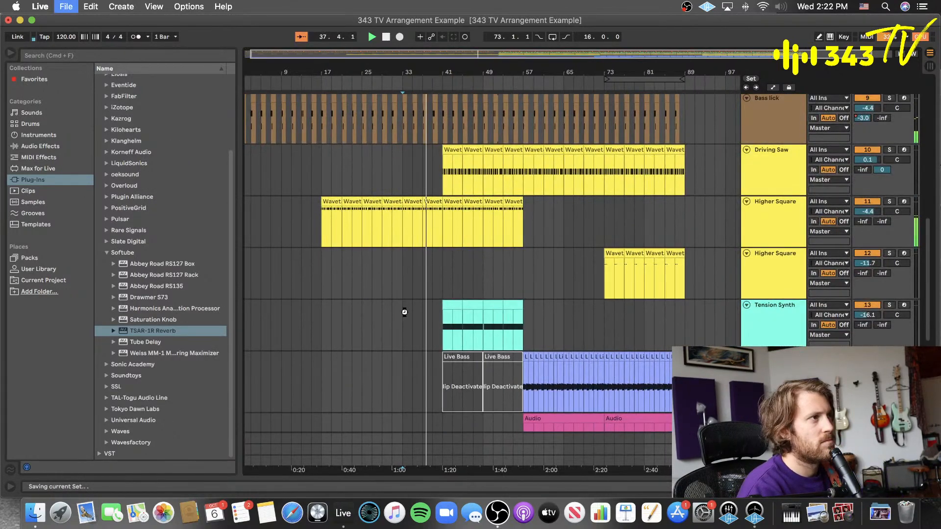
- Unfold the B Delay return, close its TSAR-1R window and add an EQ Eight at the end of its device chain
{"action": "scroll", "coordinate": [405, 311], "scroll_direction": "up", "scroll_amount": 8}
{"action": "scroll", "coordinate": [405, 311], "scroll_direction": "down", "scroll_amount": 3}
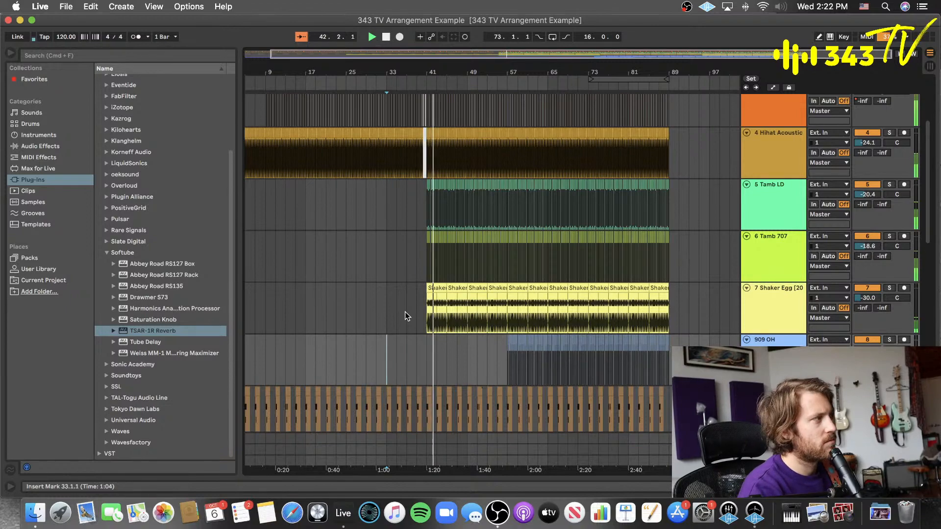
{"action": "scroll", "coordinate": [405, 312], "scroll_direction": "down", "scroll_amount": 10}
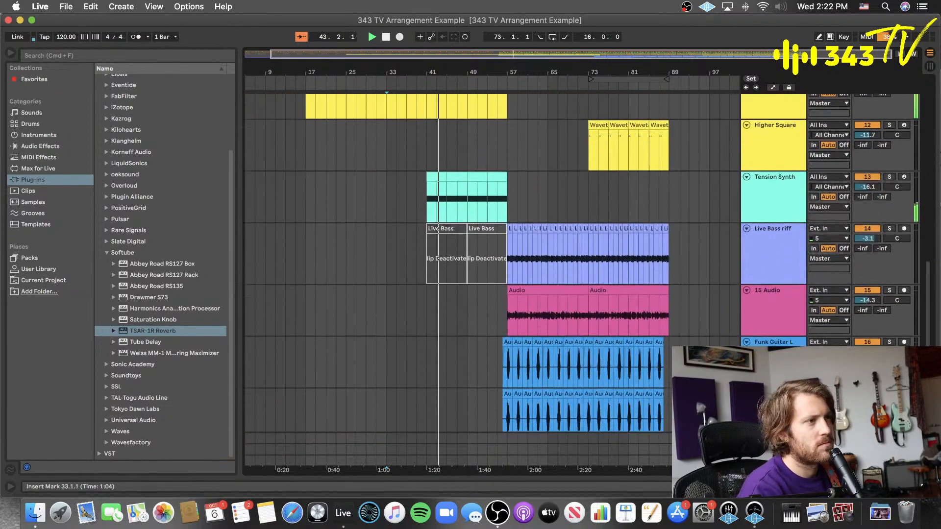
{"action": "scroll", "coordinate": [404, 312], "scroll_direction": "down", "scroll_amount": 1}
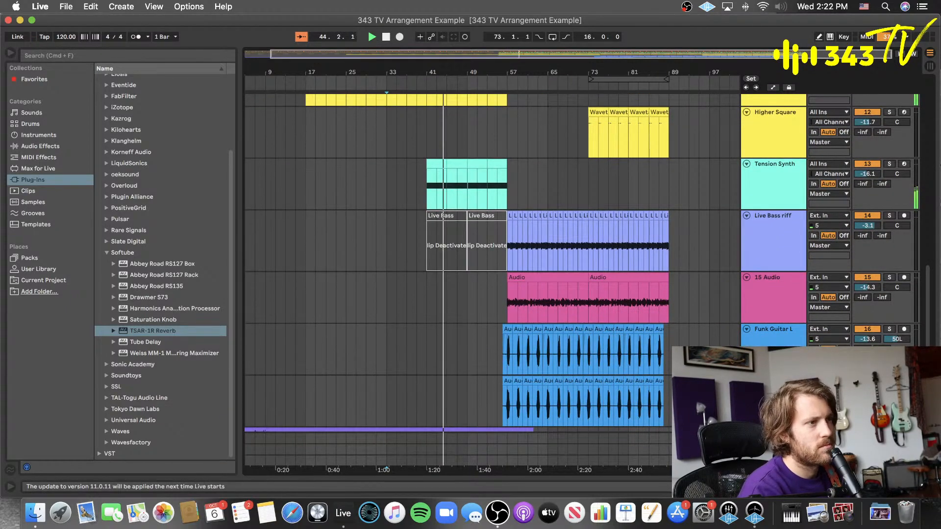
{"action": "left_click", "coordinate": [773, 450]}
{"action": "left_click", "coordinate": [747, 449]}
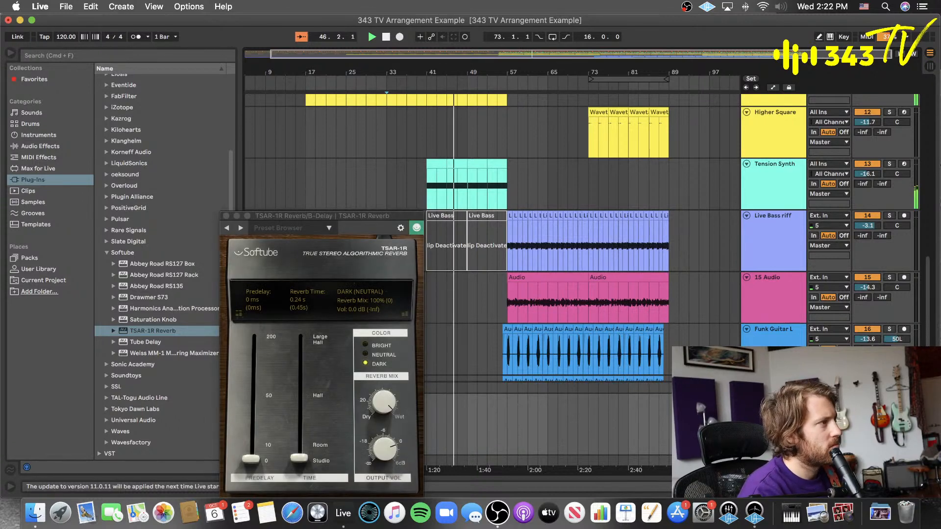
{"action": "scroll", "coordinate": [762, 230], "scroll_direction": "up", "scroll_amount": 6}
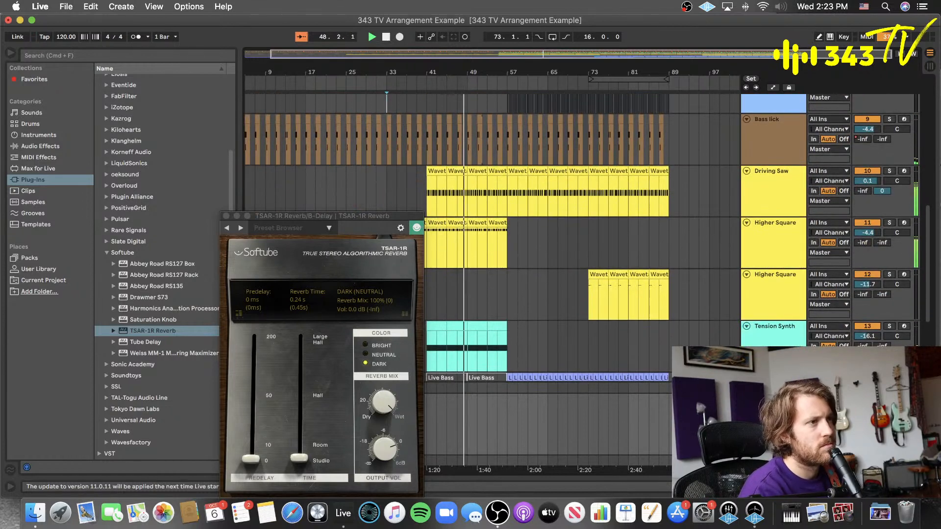
{"action": "left_click", "coordinate": [226, 216]}
{"action": "left_click", "coordinate": [41, 146]}
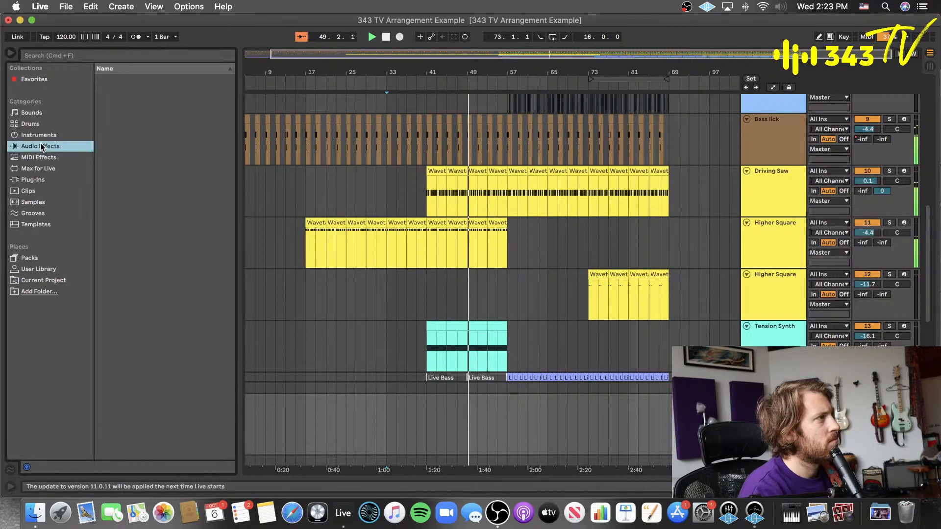
{"action": "left_click", "coordinate": [131, 141]}
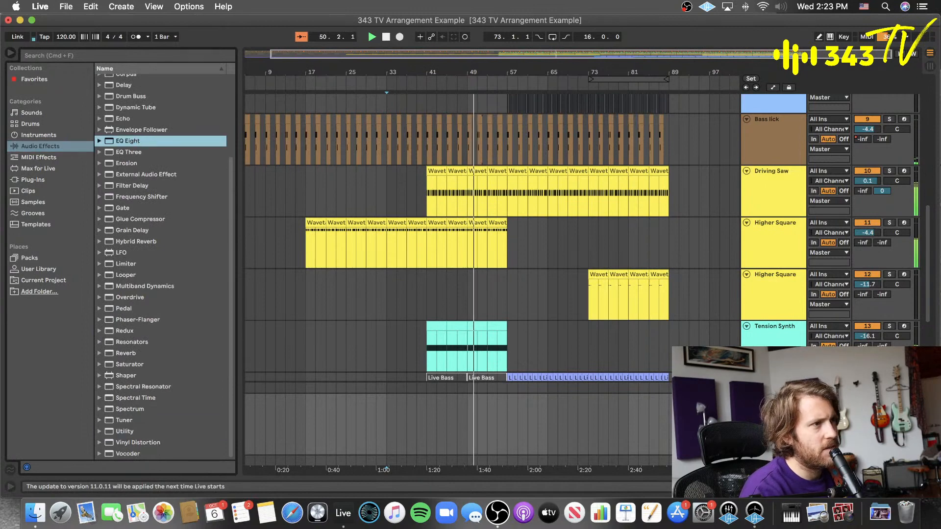
{"action": "left_click_drag", "start_coordinate": [132, 140], "coordinate": [770, 412]}
{"action": "scroll", "coordinate": [592, 284], "scroll_direction": "down", "scroll_amount": 2}
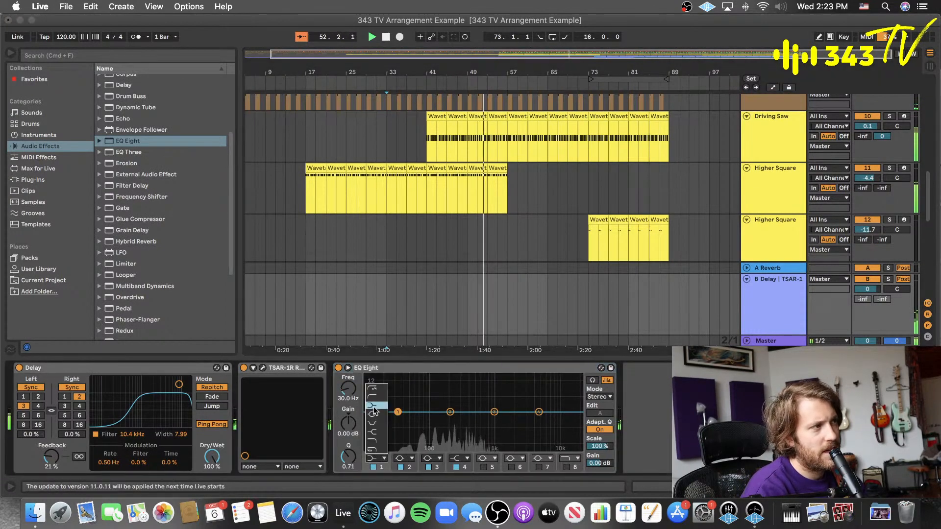
- Change EQ Eight's band 1 to a low cut and set its frequency to about 255 Hz
{"action": "left_click", "coordinate": [377, 458]}
{"action": "left_click", "coordinate": [380, 397]}
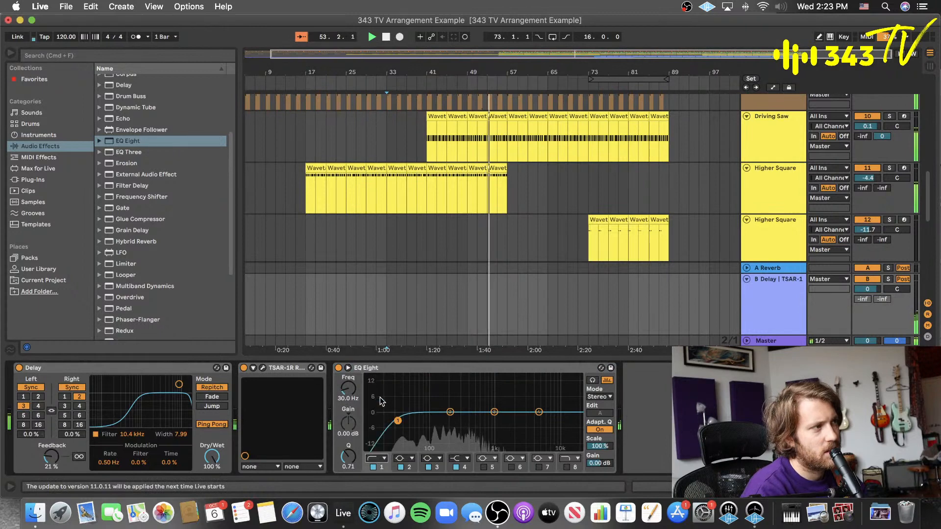
{"action": "left_click_drag", "start_coordinate": [349, 389], "coordinate": [349, 363]}
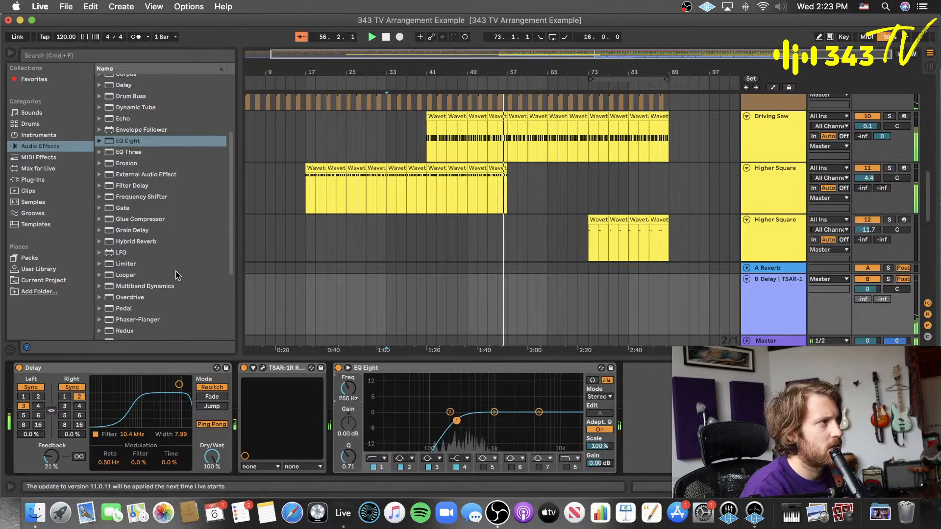
- Try adding a Utility after the EQ Eight on the B Delay return, and remove it
{"action": "scroll", "coordinate": [162, 294], "scroll_direction": "down", "scroll_amount": 5}
{"action": "left_click", "coordinate": [154, 310]}
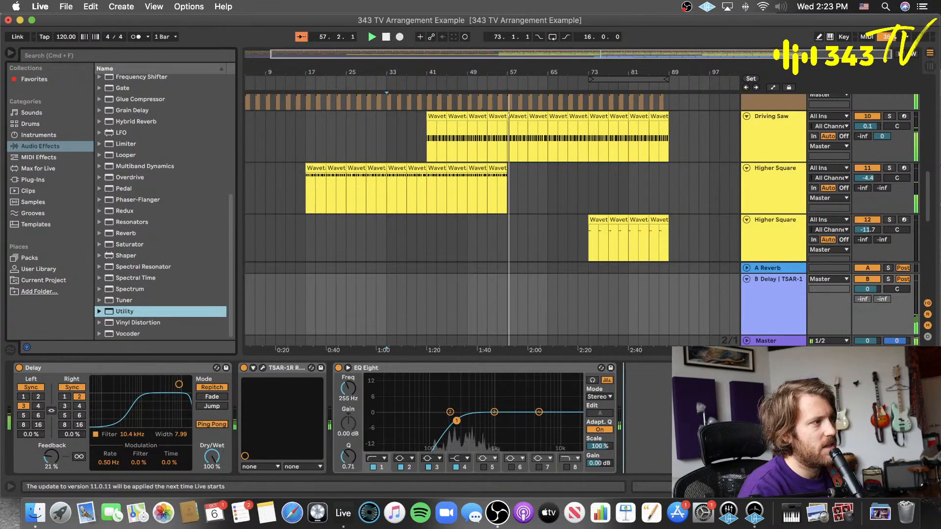
{"action": "key", "text": "Return"}
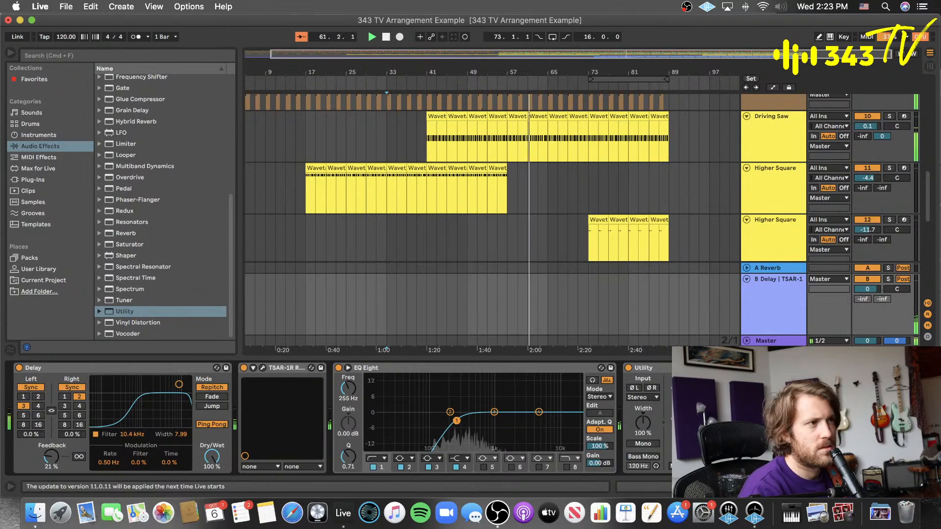
{"action": "left_click", "coordinate": [662, 368]}
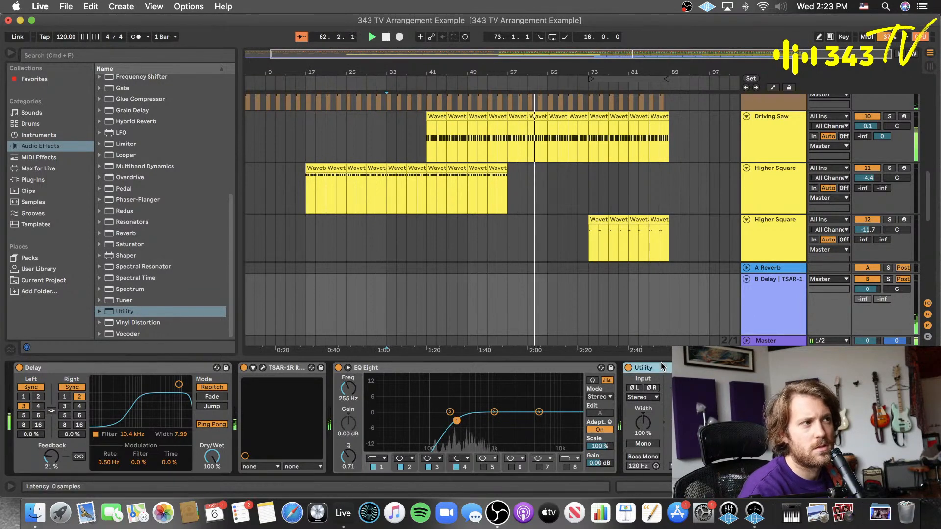
{"action": "key", "text": "Delete"}
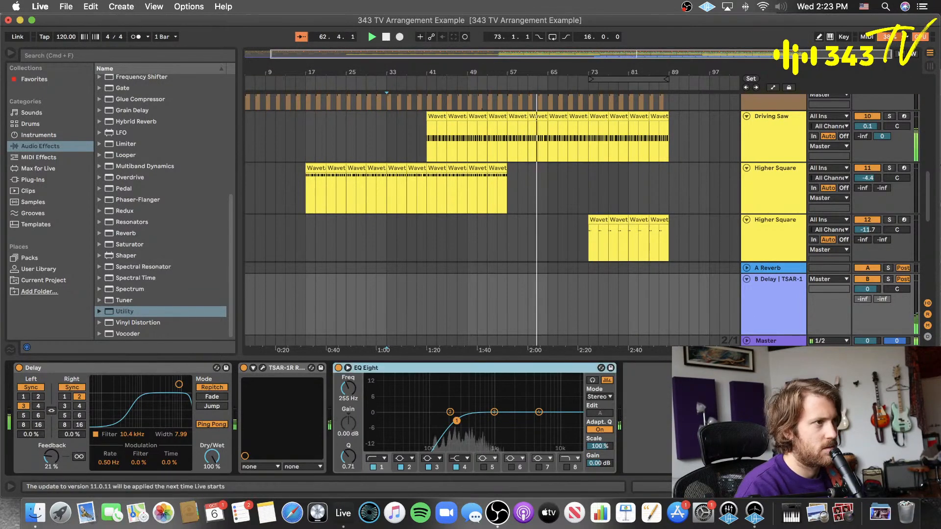
- Solo the B Delay return and enable EQ Eight's band 8 high cut with Q 0.10 at about 4.23 kHz
{"action": "left_click", "coordinate": [888, 279]}
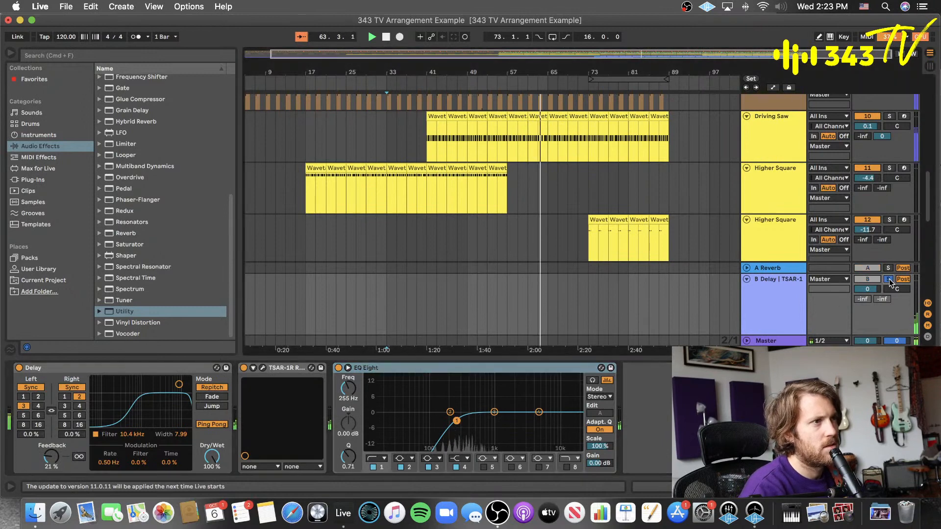
{"action": "left_click", "coordinate": [566, 467]}
{"action": "left_click_drag", "start_coordinate": [348, 457], "coordinate": [348, 486]}
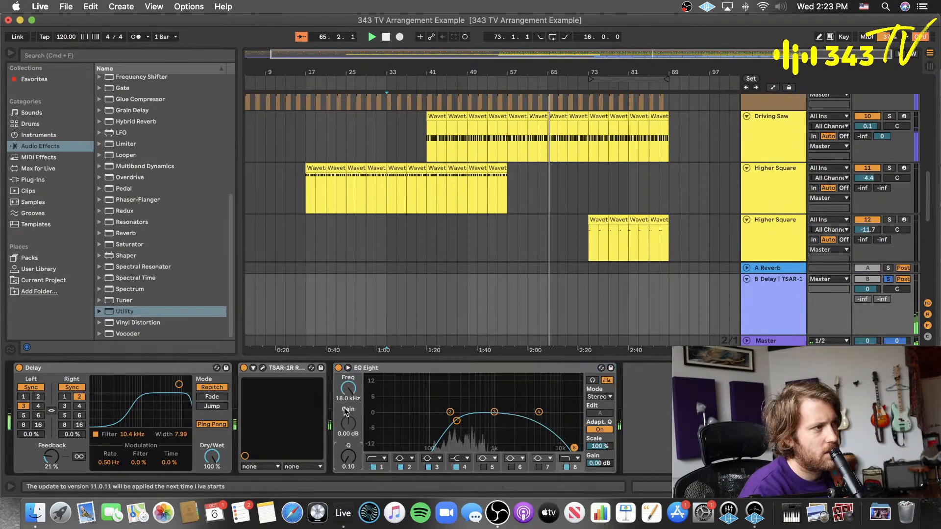
{"action": "mouse_move", "coordinate": [349, 389]}
{"action": "left_mouse_down"}
{"action": "mouse_move", "coordinate": [349, 409]}
{"action": "mouse_move", "coordinate": [352, 396]}
{"action": "left_mouse_up"}
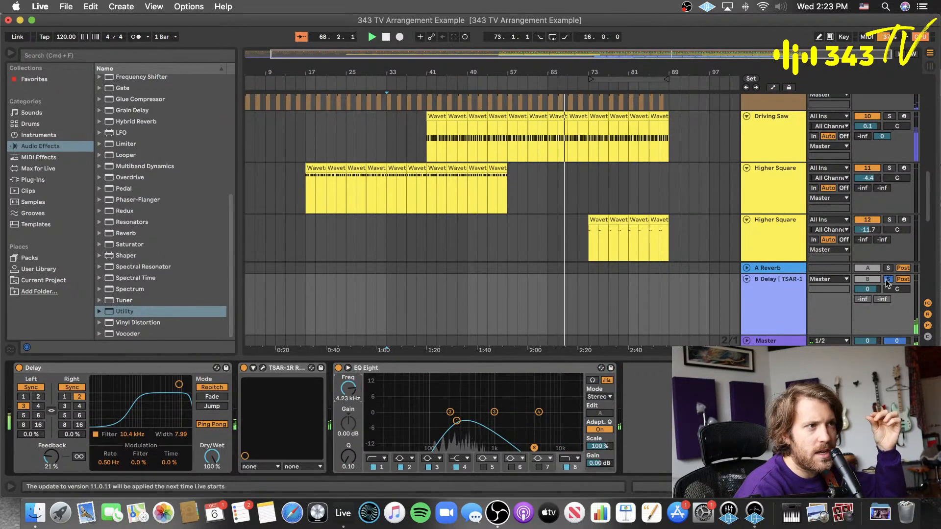
- Replay the full mix from bar 39 with the B Delay return unsoloed, and save the set
{"action": "left_click", "coordinate": [412, 139]}
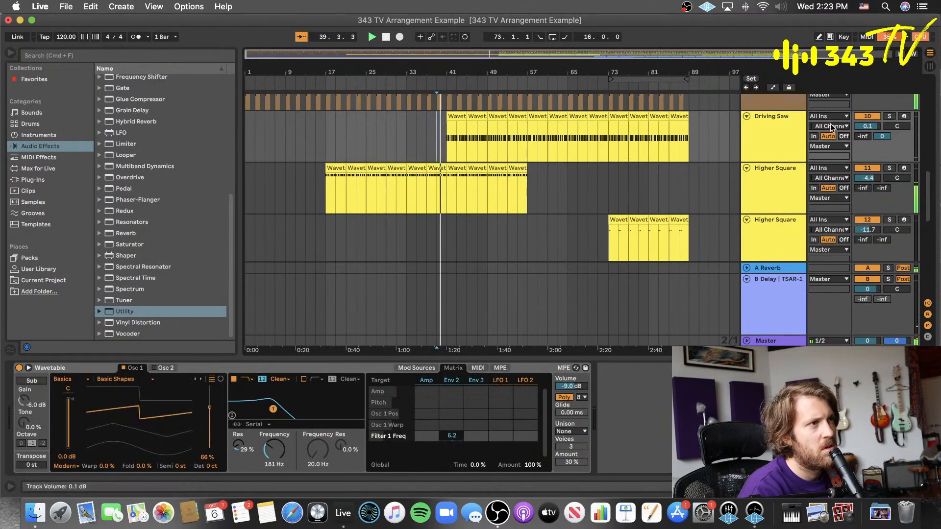
{"action": "key", "text": "super+s"}
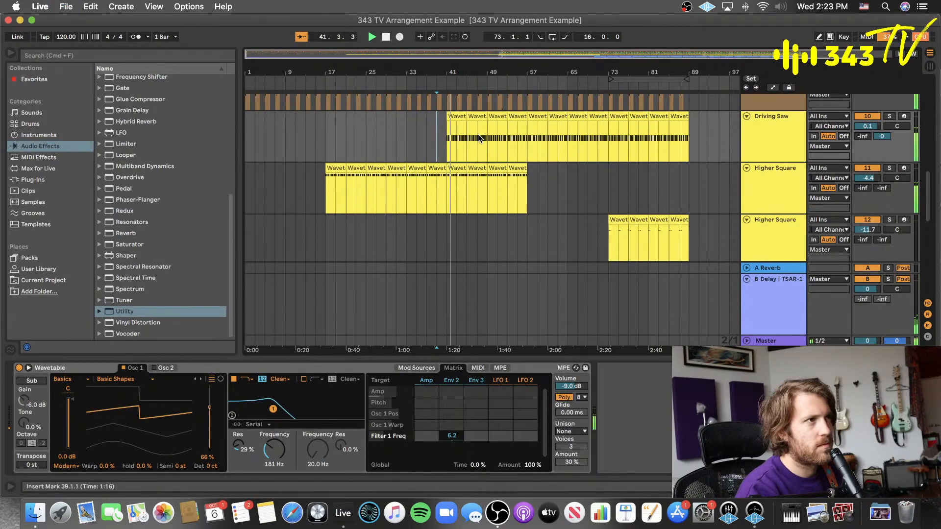
- Toggle Driving Saw's solo on and off during playback and switch the detail area to the clip view
{"action": "left_click", "coordinate": [758, 136]}
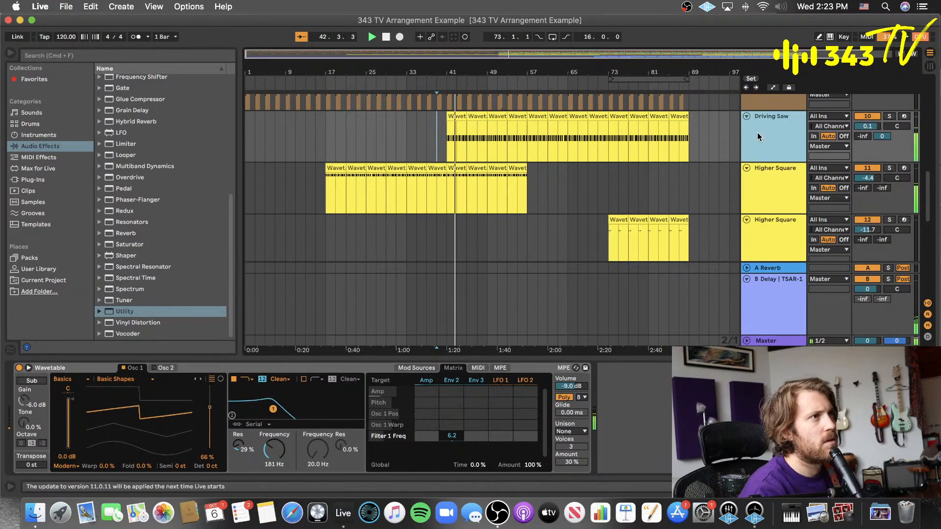
{"action": "left_click", "coordinate": [889, 116]}
{"action": "left_click", "coordinate": [890, 118]}
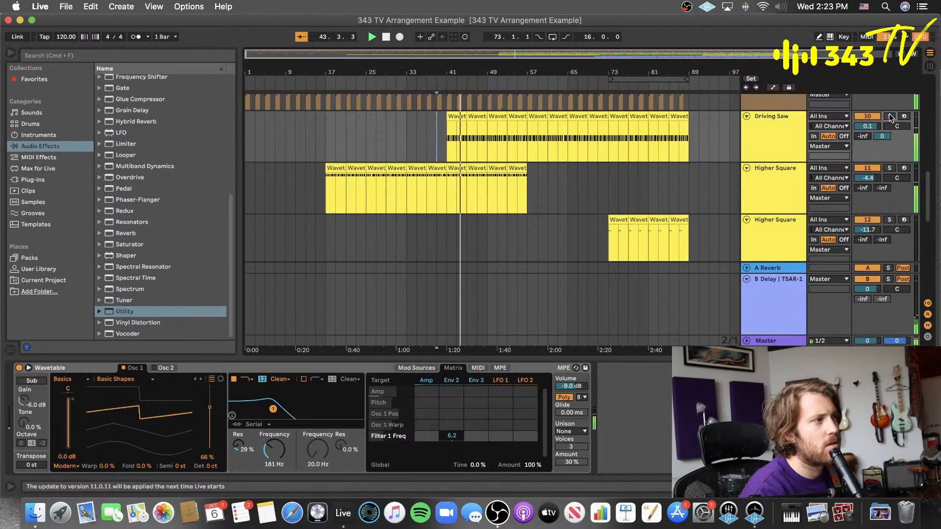
{"action": "left_click", "coordinate": [758, 151]}
{"action": "key", "text": "super+z"}
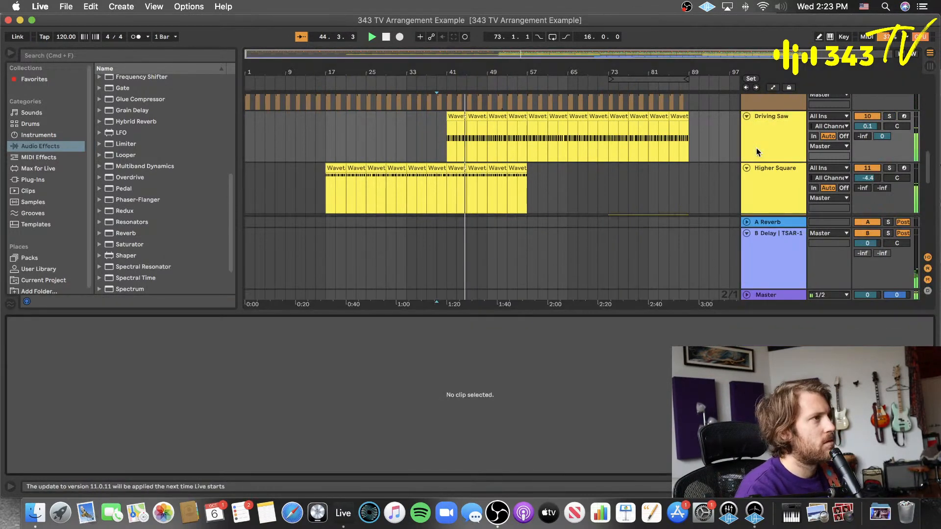
{"action": "key", "text": "shift+super+z"}
{"action": "key", "text": "super+z"}
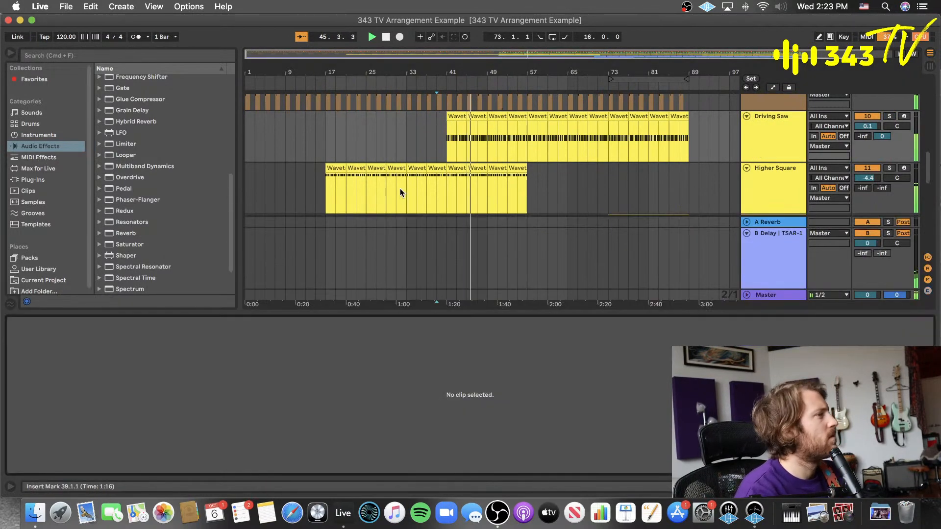
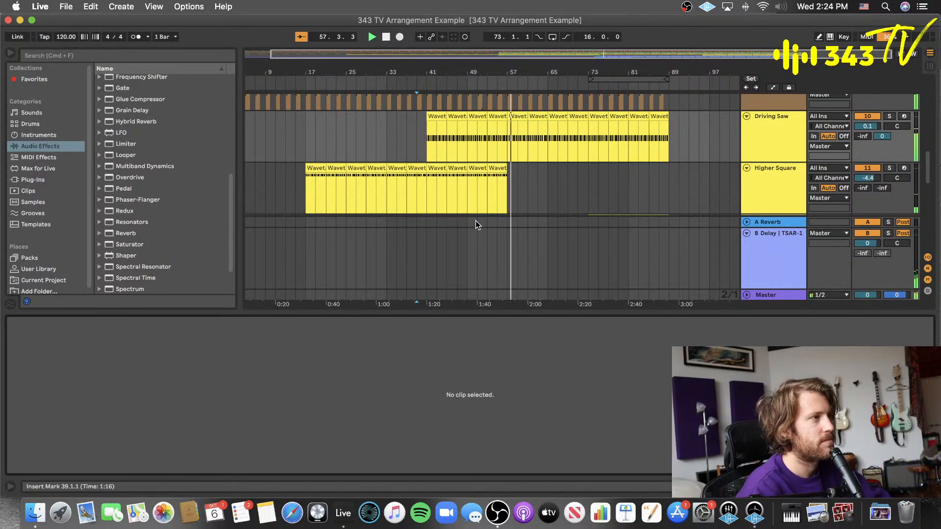
- Fold the B Delay return, hide the clip view and bring the bass and guitar tracks into view
{"action": "left_click", "coordinate": [747, 233]}
{"action": "scroll", "coordinate": [511, 271], "scroll_direction": "up", "scroll_amount": 1}
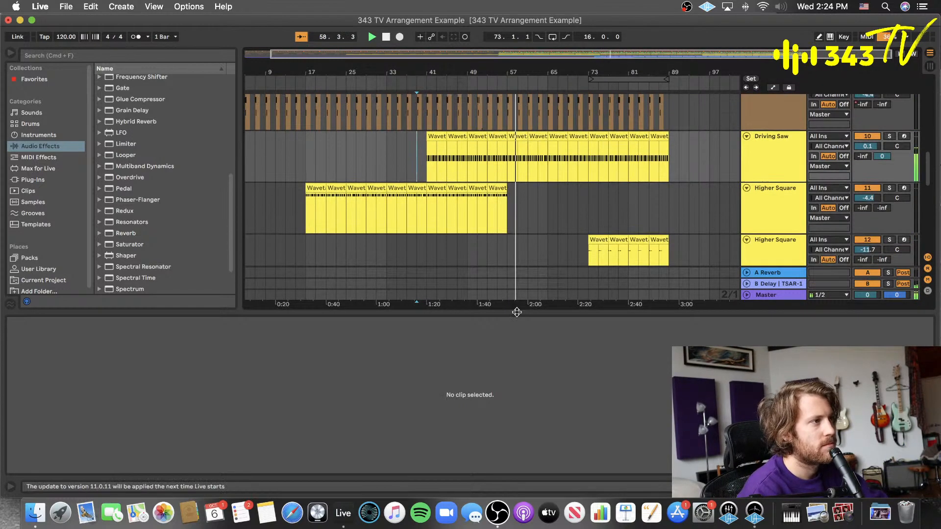
{"action": "double_click", "coordinate": [516, 312]}
{"action": "scroll", "coordinate": [512, 316], "scroll_direction": "up", "scroll_amount": 9}
{"action": "scroll", "coordinate": [507, 317], "scroll_direction": "down", "scroll_amount": 12}
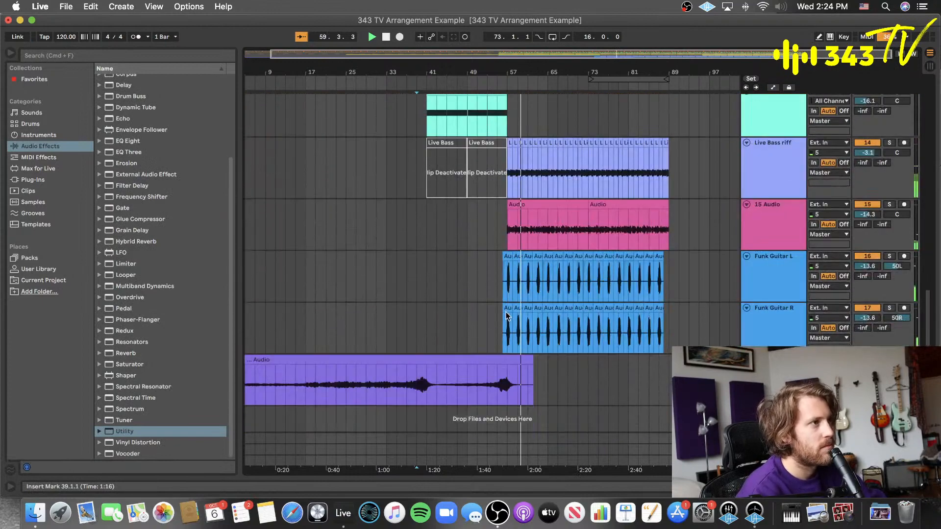
- Try muting Live Bass riff, and try lowering it to -5.6 dB together with 15 Audio to -16.8 dB
{"action": "left_click", "coordinate": [867, 143]}
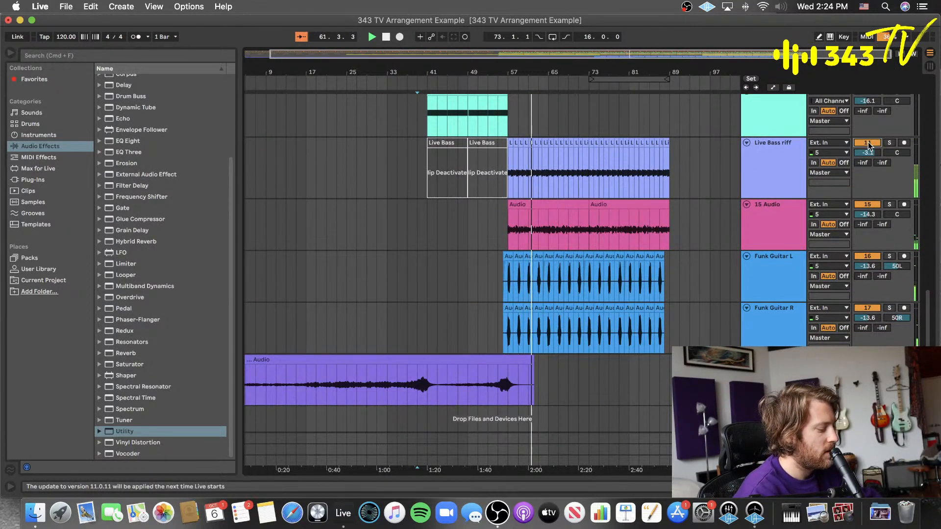
{"action": "left_click", "coordinate": [867, 142]}
{"action": "left_click", "coordinate": [794, 214], "text": "shift"}
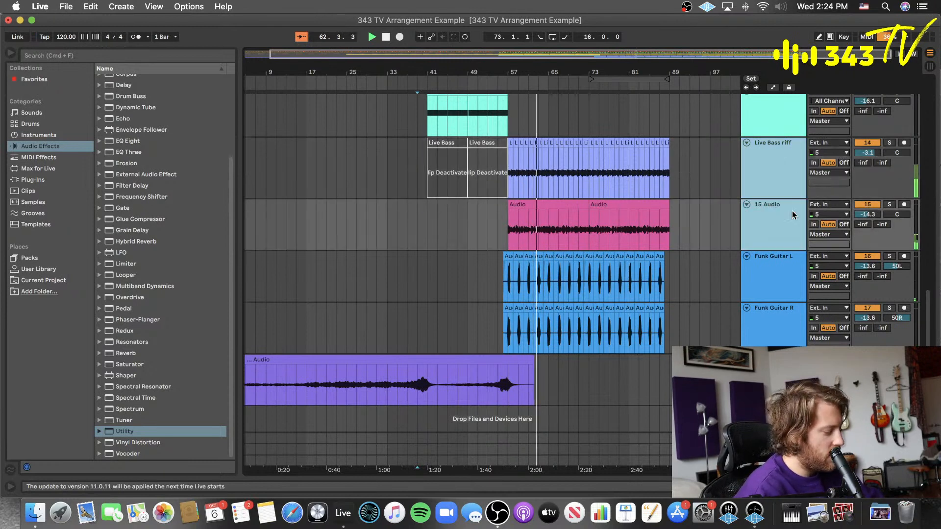
{"action": "left_click_drag", "start_coordinate": [871, 153], "coordinate": [871, 162]}
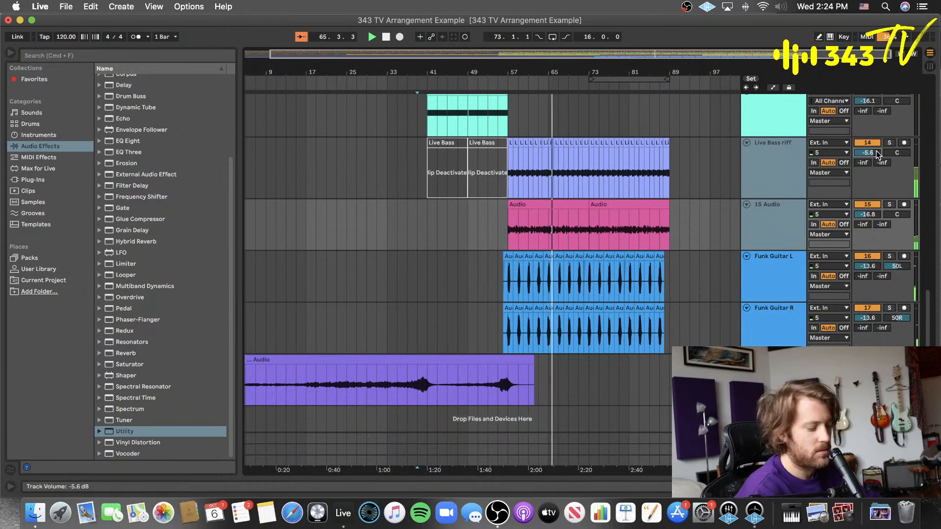
{"action": "key", "text": "super+z"}
- Start playback from the second Live Bass clip at bar 49, show the automation lanes and add a Utility to Live Bass riff
{"action": "left_click", "coordinate": [750, 172]}
{"action": "left_click", "coordinate": [495, 177]}
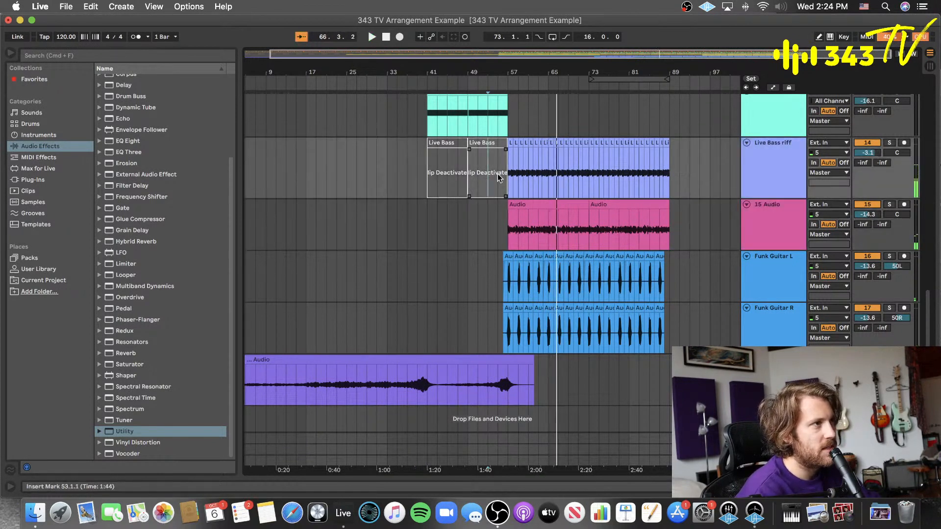
{"action": "key", "text": "space"}
{"action": "key", "text": "space"}
{"action": "key", "text": "a"}
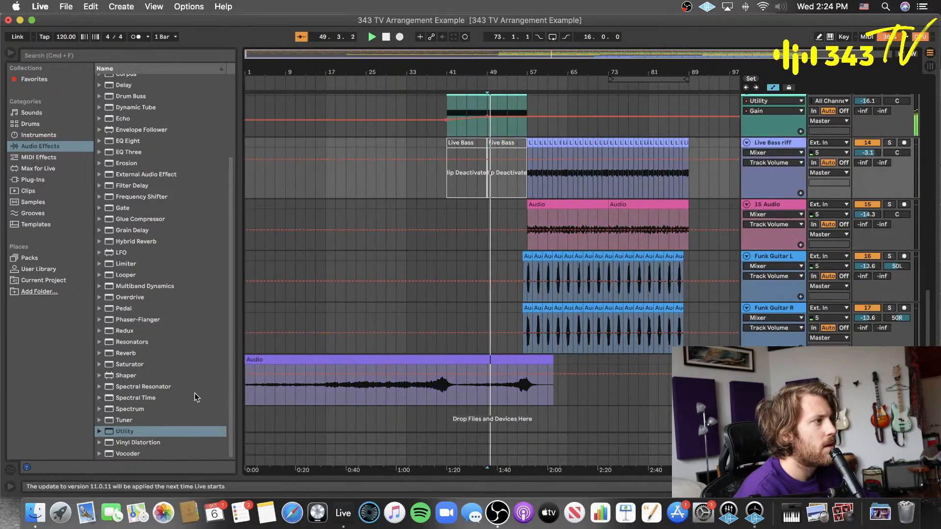
{"action": "left_click_drag", "start_coordinate": [122, 434], "coordinate": [767, 166]}
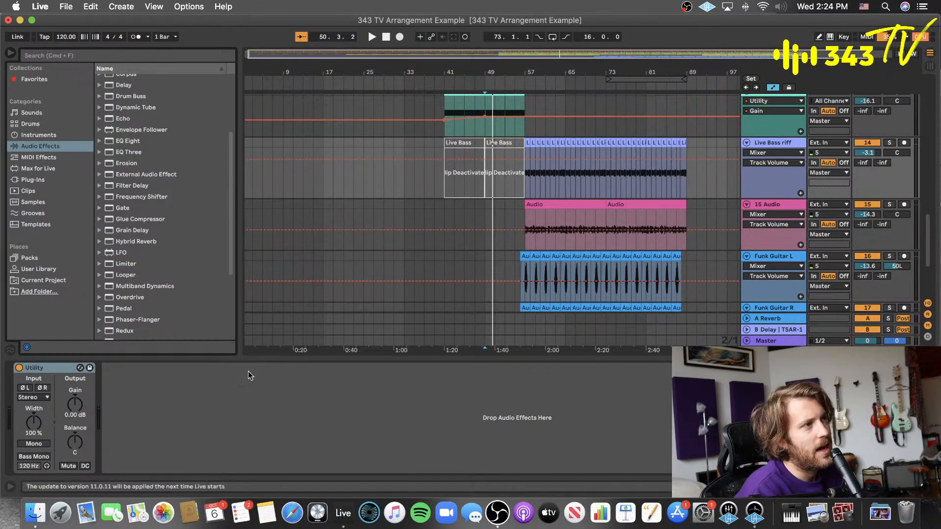
- Automate Live Bass riff's Utility gain to rise from -5.00 dB at bar 57 to 0 dB at bar 73, and save the set during playback
{"action": "left_click", "coordinate": [73, 408]}
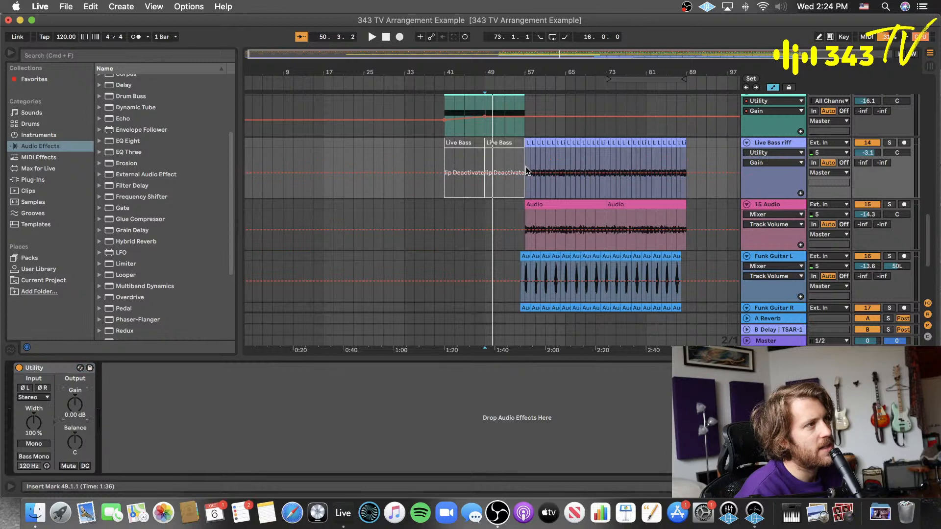
{"action": "left_click", "coordinate": [606, 174]}
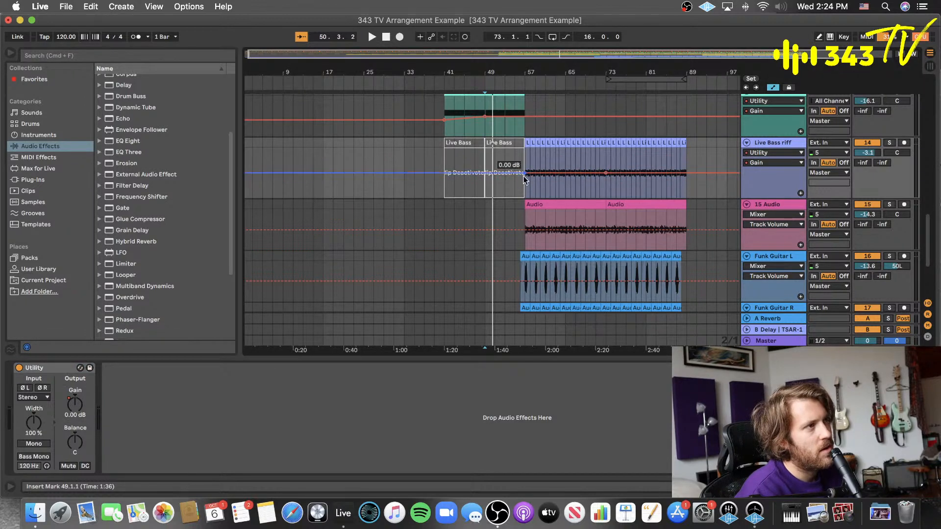
{"action": "left_click_drag", "start_coordinate": [525, 173], "coordinate": [524, 175]}
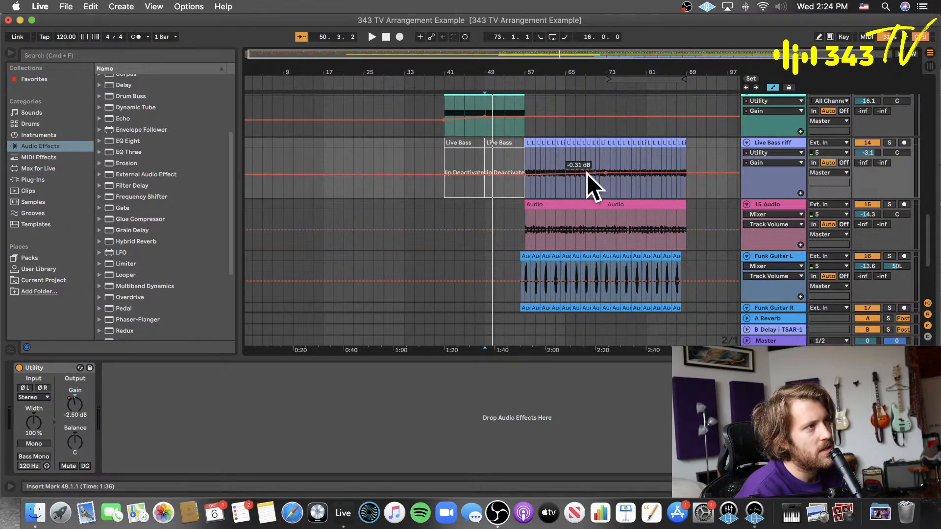
{"action": "left_click_drag", "start_coordinate": [525, 174], "coordinate": [525, 176]}
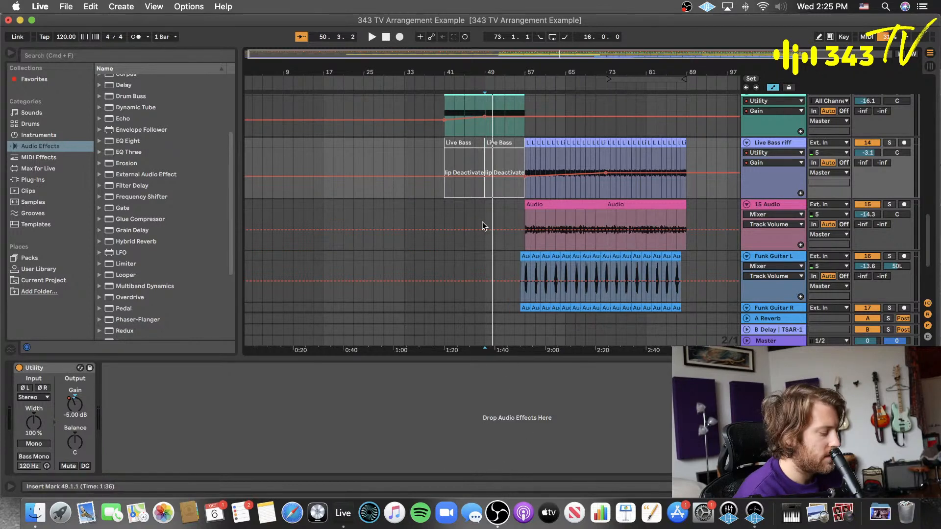
{"action": "key", "text": "space"}
{"action": "key", "text": "super+s"}
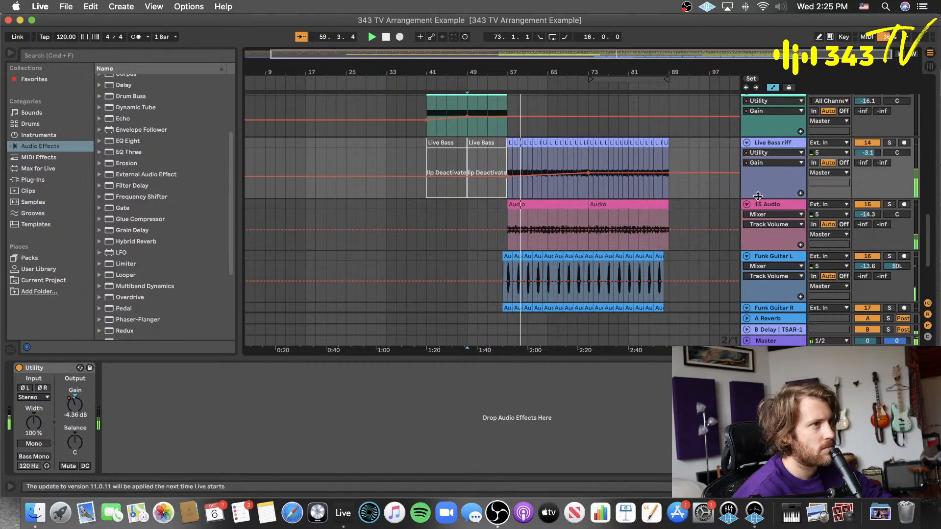
- Add a Utility to the 15 Audio track and show its gain automation
{"action": "scroll", "coordinate": [163, 250], "scroll_direction": "down", "scroll_amount": 3}
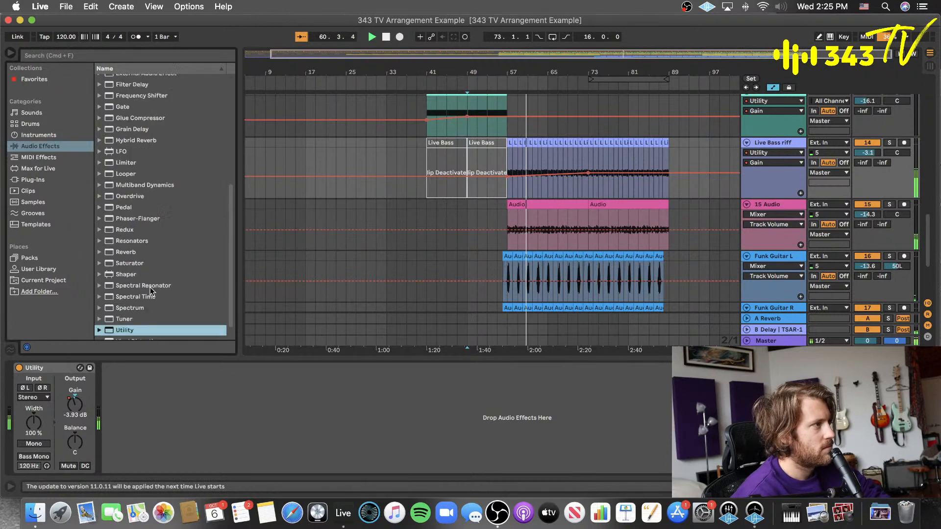
{"action": "scroll", "coordinate": [150, 291], "scroll_direction": "down", "scroll_amount": 1}
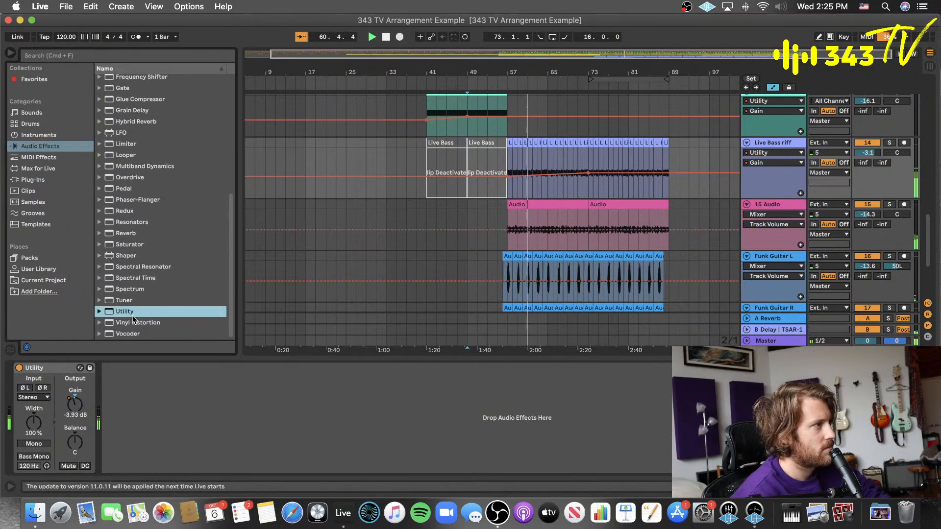
{"action": "left_click", "coordinate": [779, 203]}
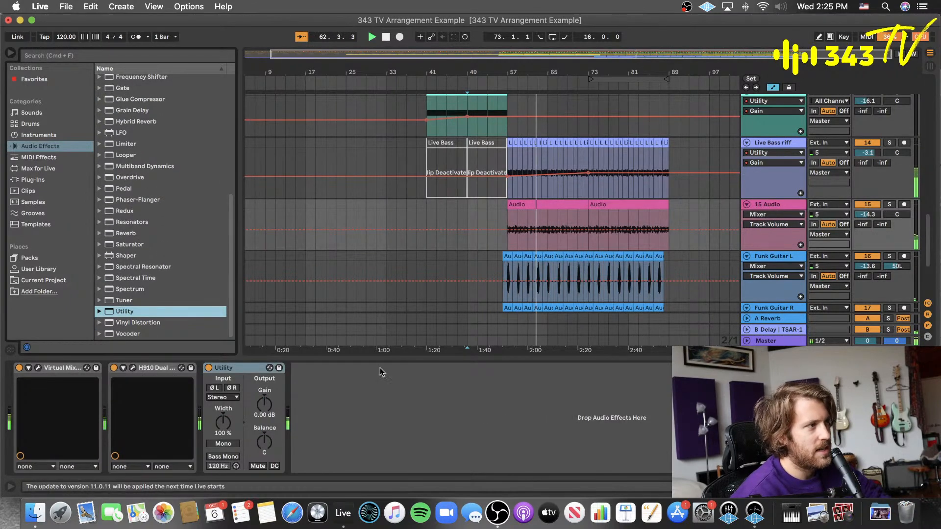
{"action": "left_click", "coordinate": [264, 403]}
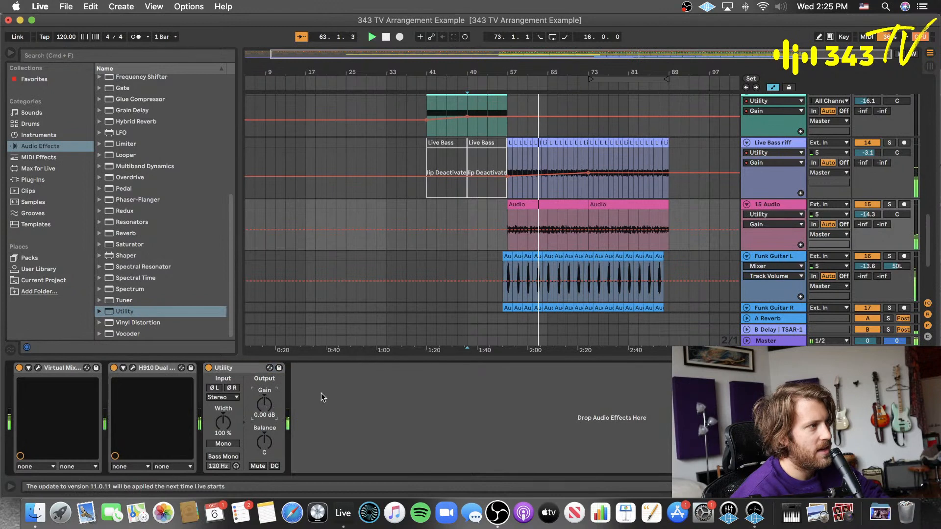
- Automate 15 Audio's Utility gain to rise from -5.07 dB at bar 57 to 0 dB at bar 73, enlarging the track for precision
{"action": "left_click", "coordinate": [590, 231]}
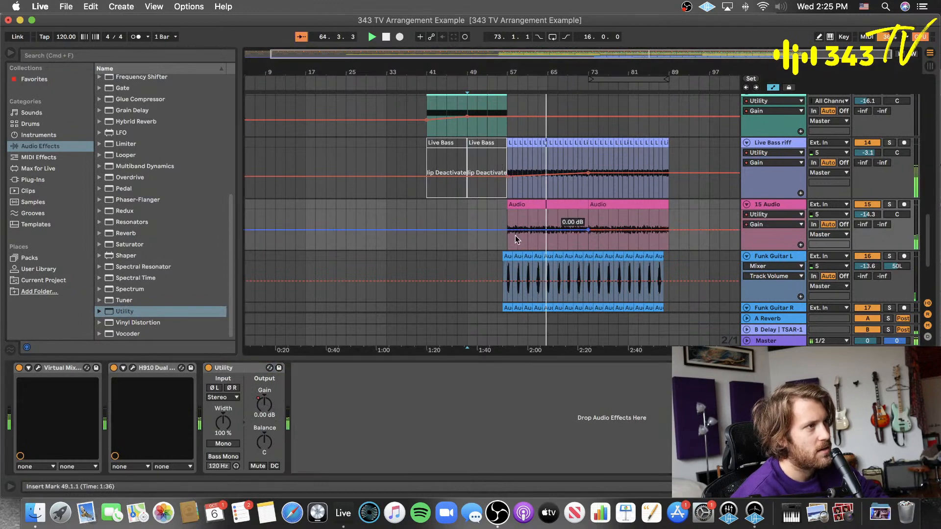
{"action": "left_click_drag", "start_coordinate": [507, 229], "coordinate": [507, 232]}
{"action": "left_click_drag", "start_coordinate": [774, 250], "coordinate": [774, 350]}
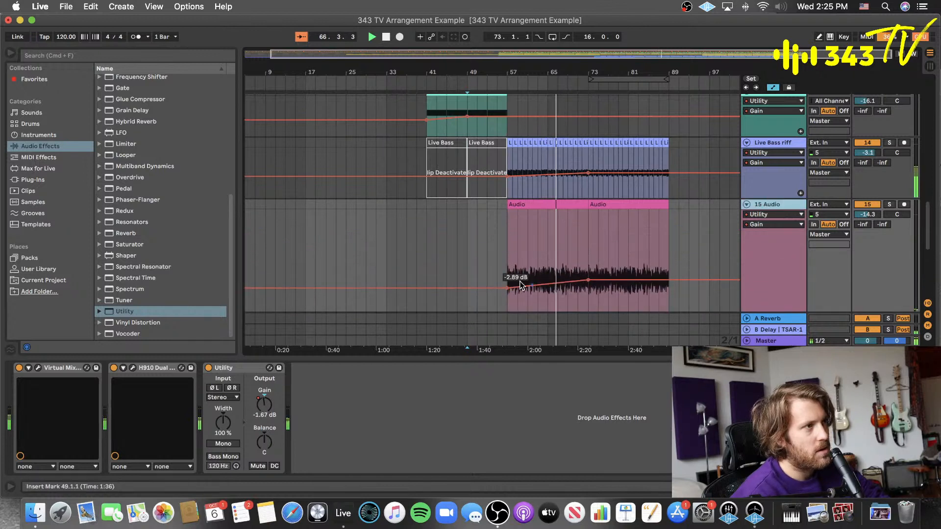
{"action": "scroll", "coordinate": [505, 285], "scroll_direction": "down", "scroll_amount": 2}
{"action": "left_click_drag", "start_coordinate": [508, 267], "coordinate": [507, 268]}
{"action": "key", "text": "space"}
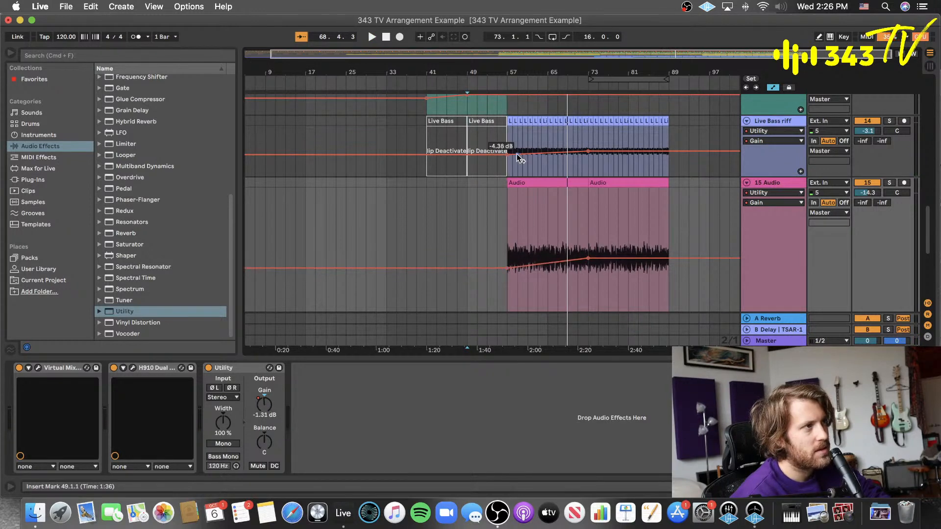
{"action": "left_click", "coordinate": [542, 298]}
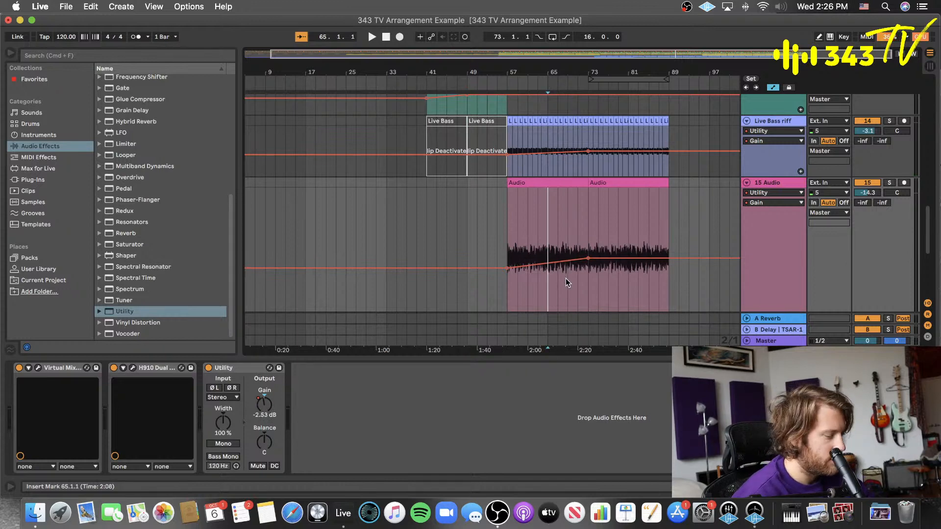
{"action": "scroll", "coordinate": [566, 278], "scroll_direction": "down", "scroll_amount": 3}
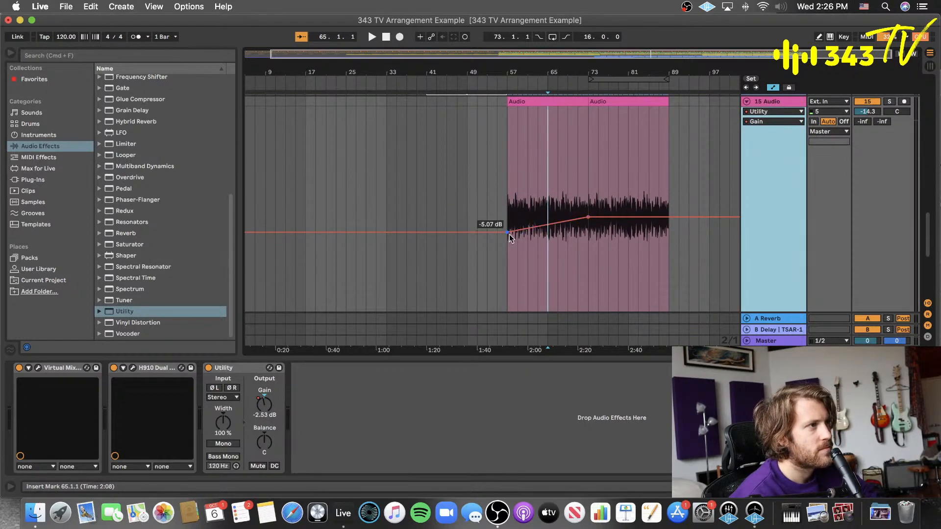
{"action": "left_click_drag", "start_coordinate": [510, 238], "coordinate": [510, 238]}
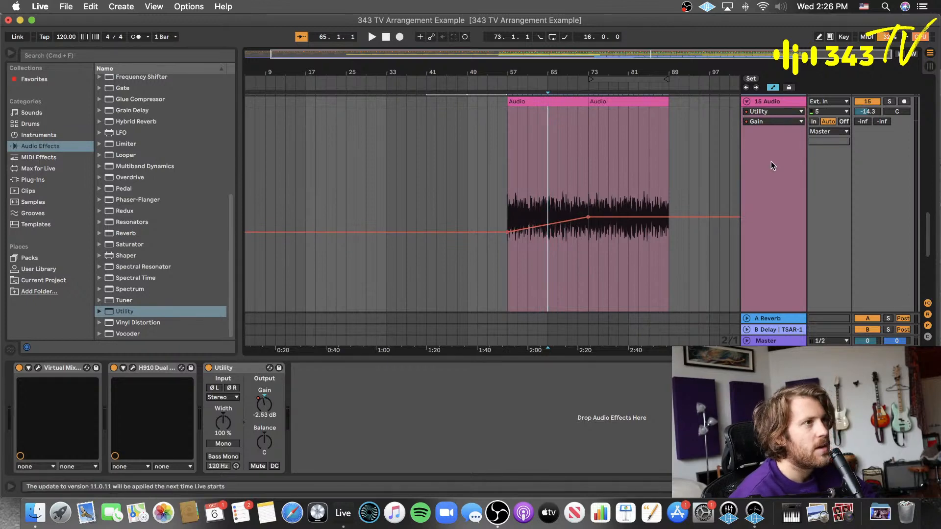
- Reduce the 15 Audio track's height, and save the set with the automation lanes hidden
{"action": "scroll", "coordinate": [774, 196], "scroll_direction": "down", "scroll_amount": 5}
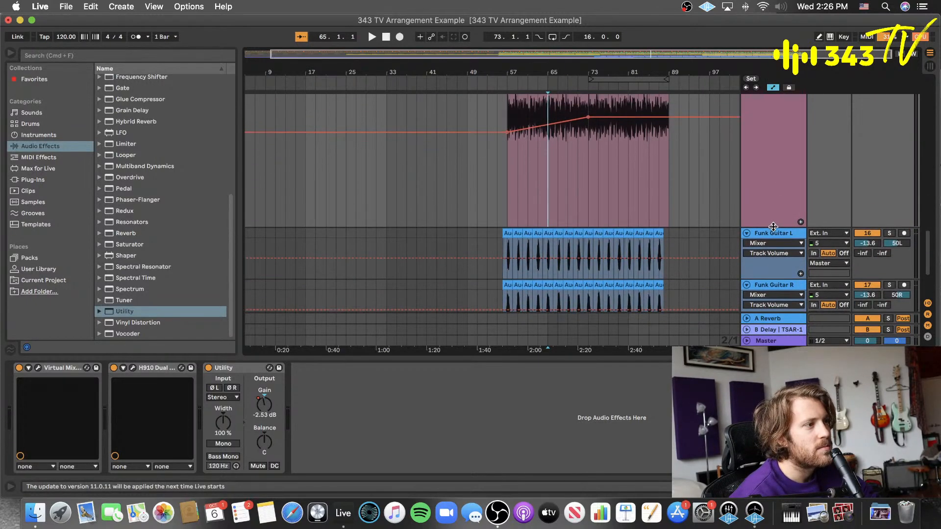
{"action": "left_click_drag", "start_coordinate": [773, 227], "coordinate": [773, 158]}
{"action": "scroll", "coordinate": [770, 147], "scroll_direction": "up", "scroll_amount": 5}
{"action": "left_click", "coordinate": [774, 88]}
{"action": "left_click", "coordinate": [775, 88]}
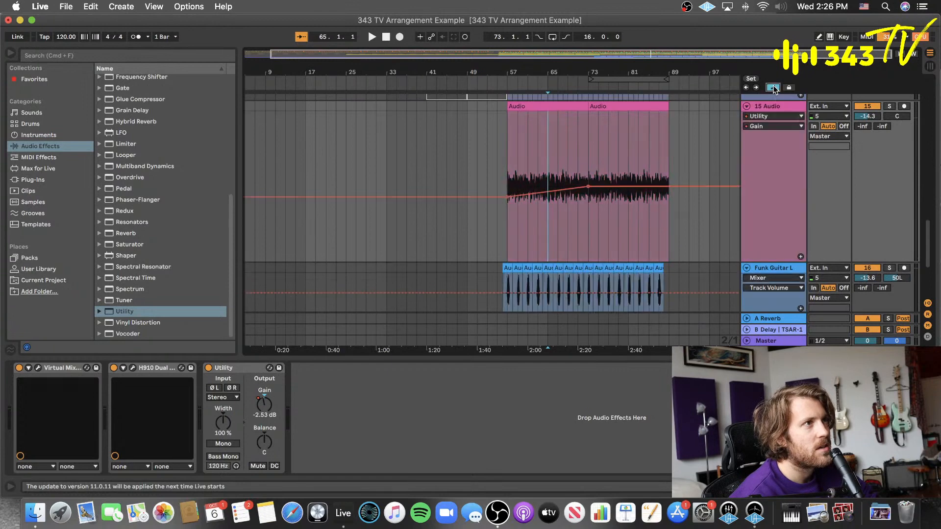
{"action": "left_click", "coordinate": [774, 88]}
{"action": "key", "text": "super+s"}
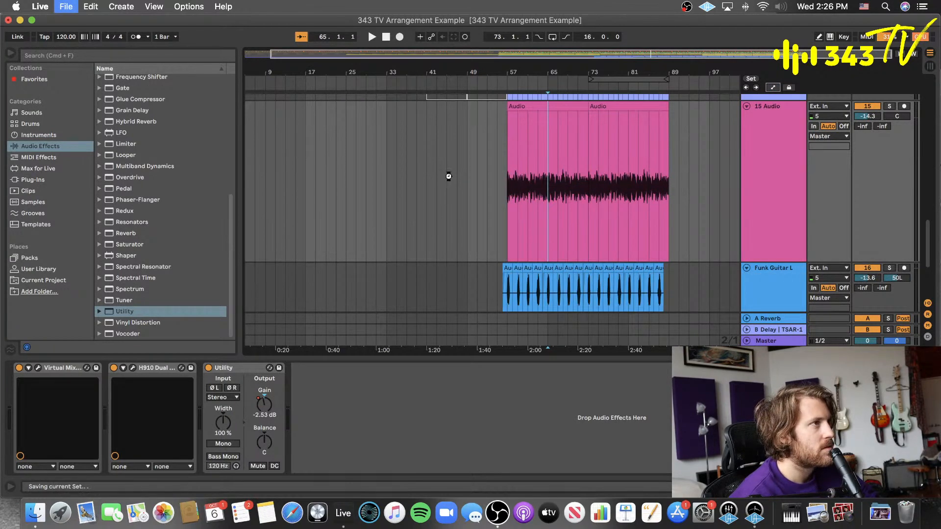
- Play the mix from bar 49 and rename the 15 Audio track as "Muted Plucking T"
{"action": "left_click_drag", "start_coordinate": [448, 176], "coordinate": [469, 161]}
{"action": "left_click", "coordinate": [470, 161]}
{"action": "scroll", "coordinate": [470, 161], "scroll_direction": "left", "scroll_amount": 1}
{"action": "key", "text": "space"}
{"action": "scroll", "coordinate": [780, 201], "scroll_direction": "up", "scroll_amount": 3}
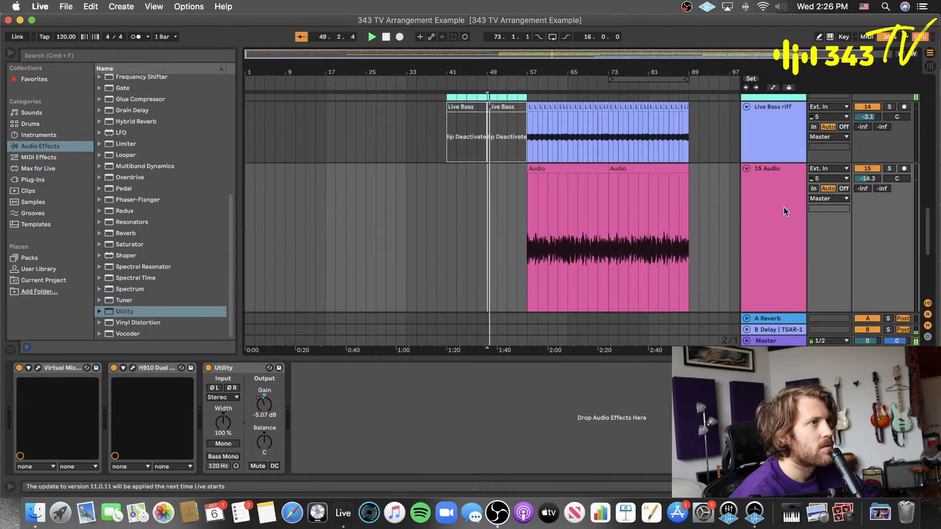
{"action": "left_click", "coordinate": [784, 208]}
{"action": "key", "text": "super+r"}
{"action": "type", "text": "Muted P"}
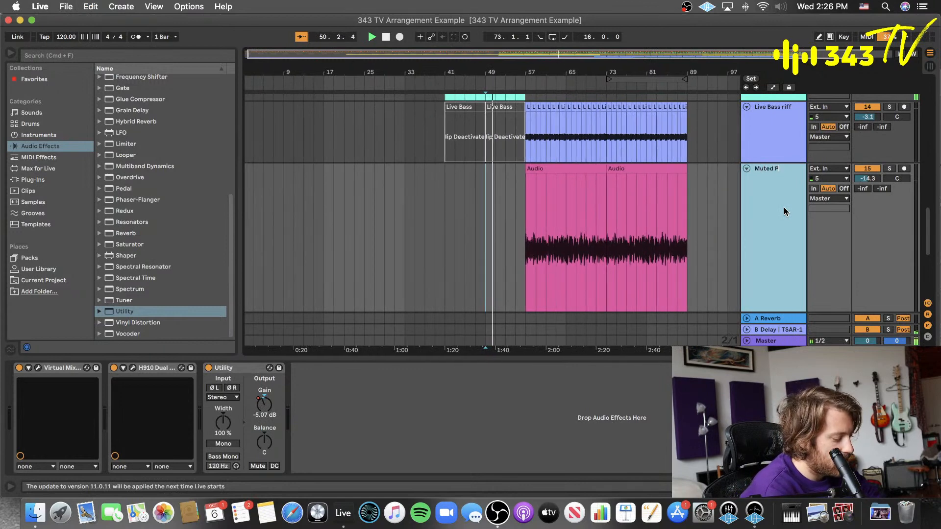
{"action": "type", "text": "lucking T"}
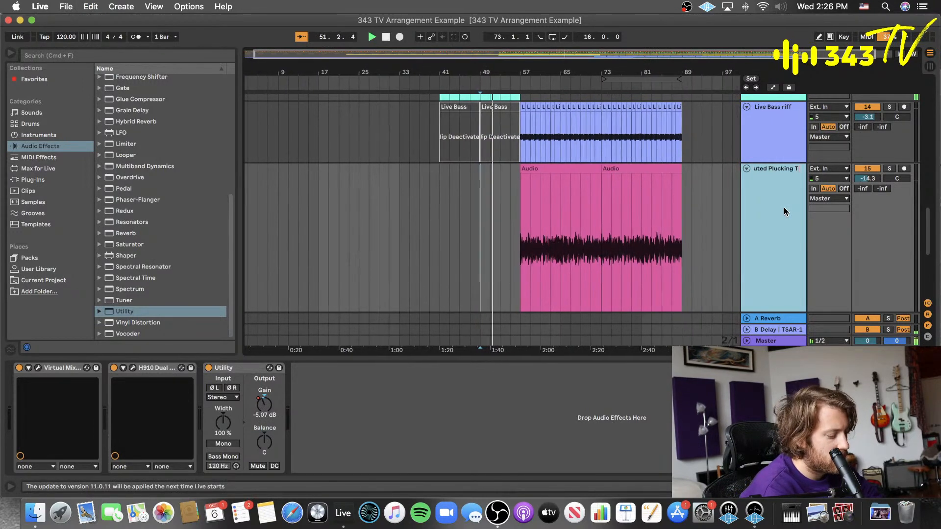
{"action": "key", "text": "Return"}
- Reduce the Muted Plucking track's height to match the Funk Guitar tracks and save the set
{"action": "scroll", "coordinate": [774, 240], "scroll_direction": "down", "scroll_amount": 2}
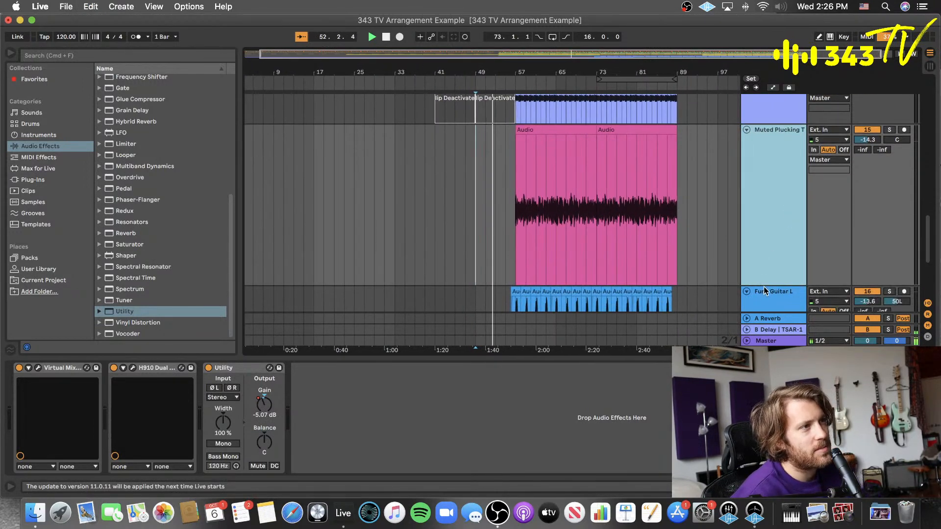
{"action": "left_click_drag", "start_coordinate": [763, 286], "coordinate": [764, 189]}
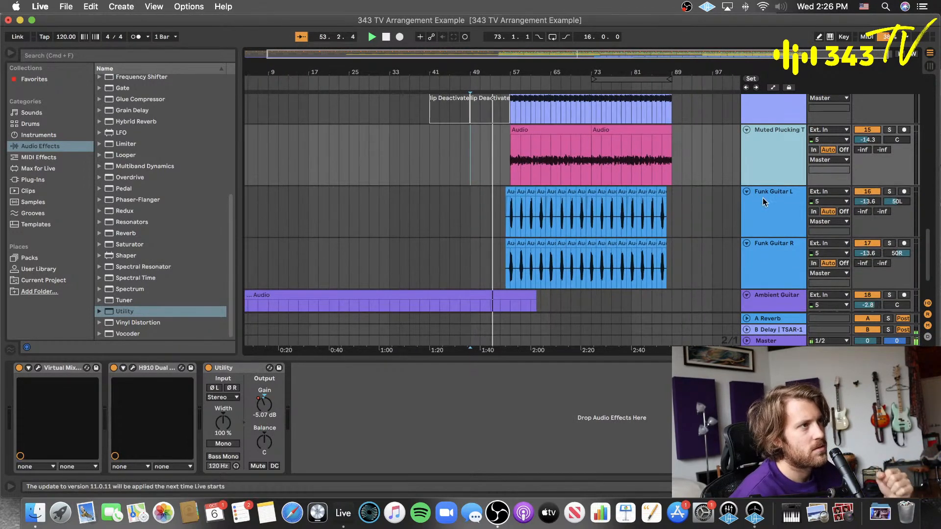
{"action": "left_click", "coordinate": [768, 188]}
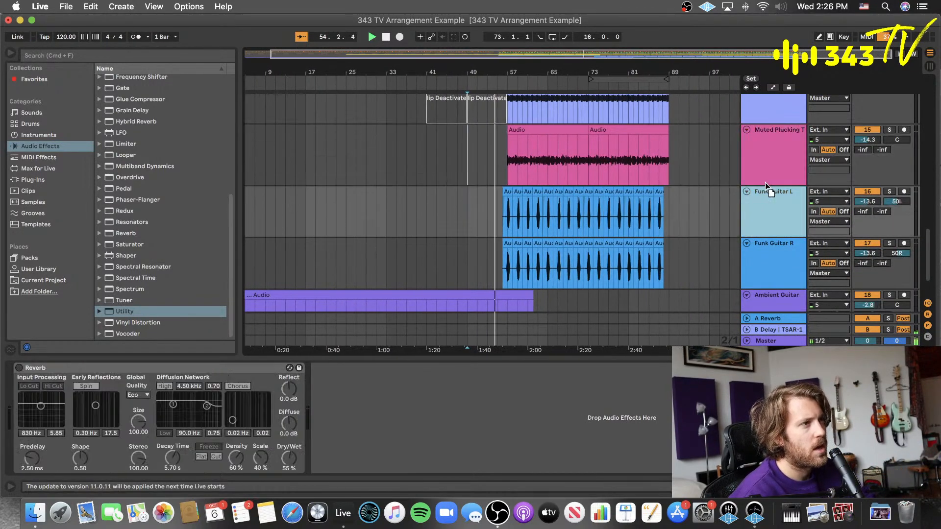
{"action": "left_click_drag", "start_coordinate": [767, 188], "coordinate": [768, 179]}
{"action": "key", "text": "cmd+s"}
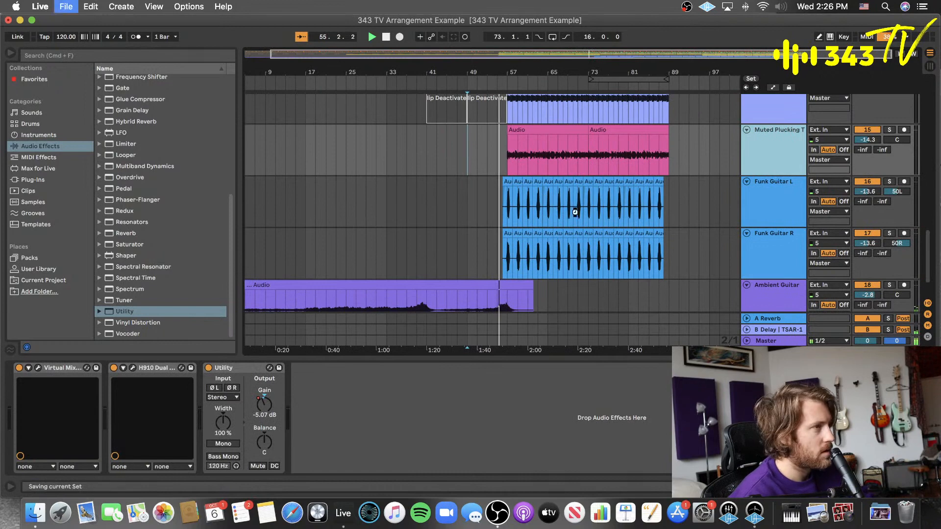
- Hide the device view, listen to the bass and guitar entrance at bar 57, and stop playback
{"action": "left_click", "coordinate": [653, 360]}
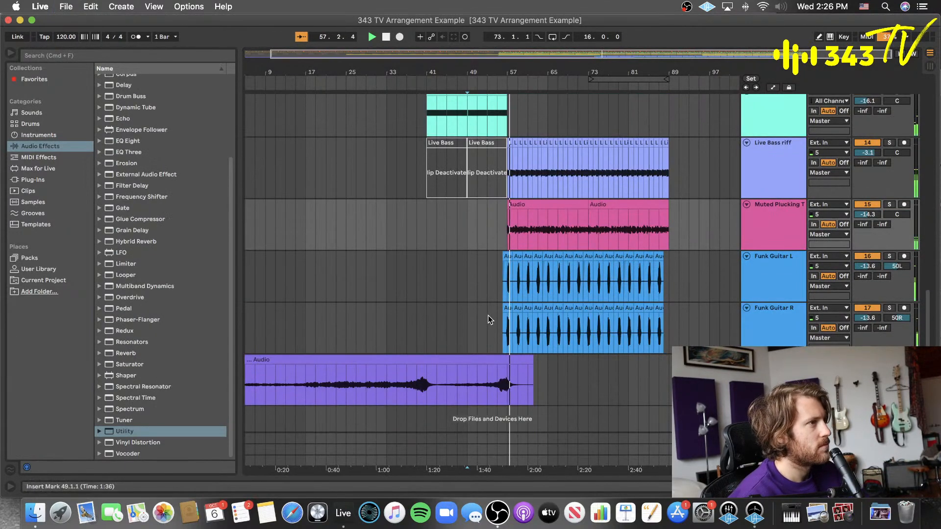
{"action": "scroll", "coordinate": [490, 311], "scroll_direction": "up", "scroll_amount": 5}
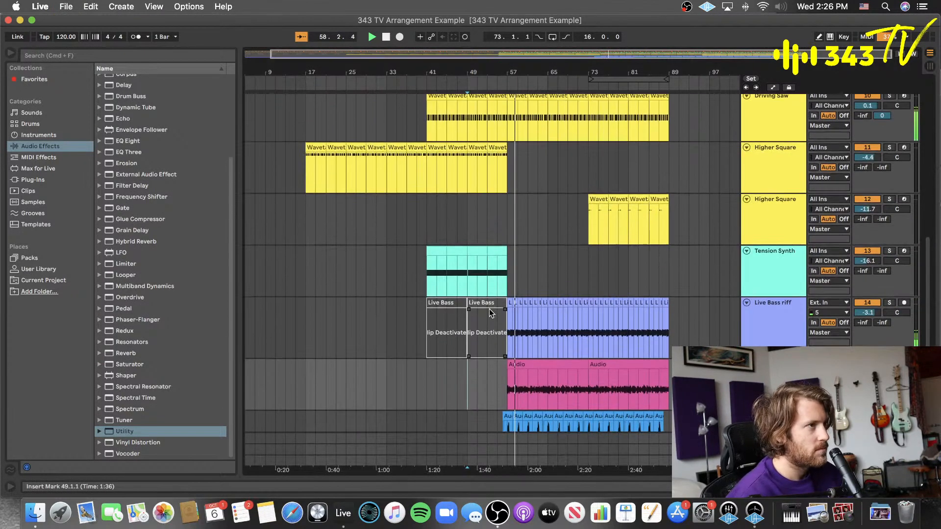
{"action": "scroll", "coordinate": [500, 319], "scroll_direction": "down", "scroll_amount": 5}
{"action": "scroll", "coordinate": [457, 310], "scroll_direction": "down", "scroll_amount": 2}
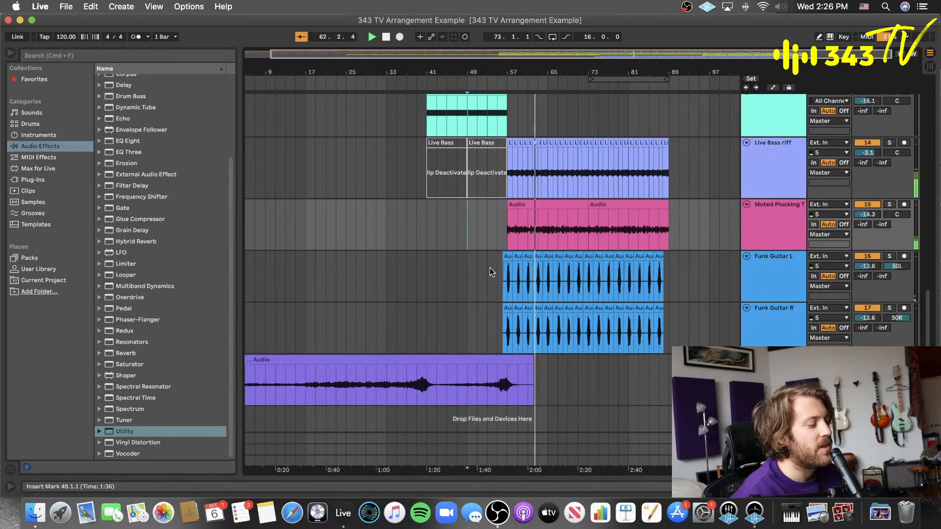
{"action": "key", "text": "space"}
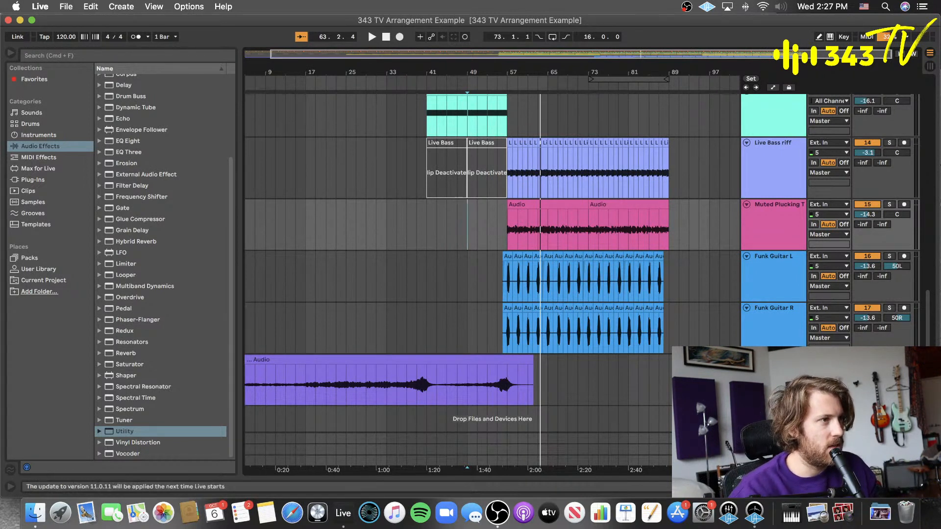
- Insert a new empty track below Ambient Guitar and bring it into view
{"action": "left_click", "coordinate": [774, 362]}
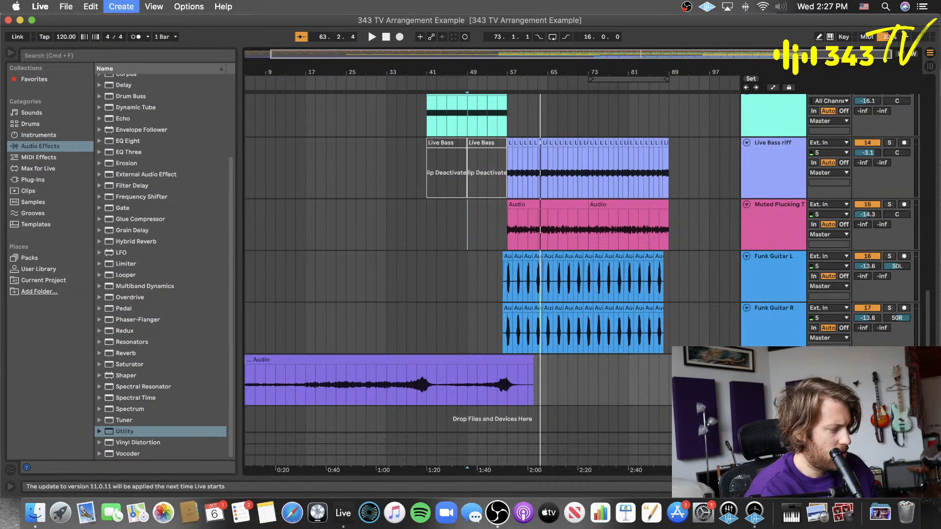
{"action": "scroll", "coordinate": [490, 270], "scroll_direction": "down", "scroll_amount": 2}
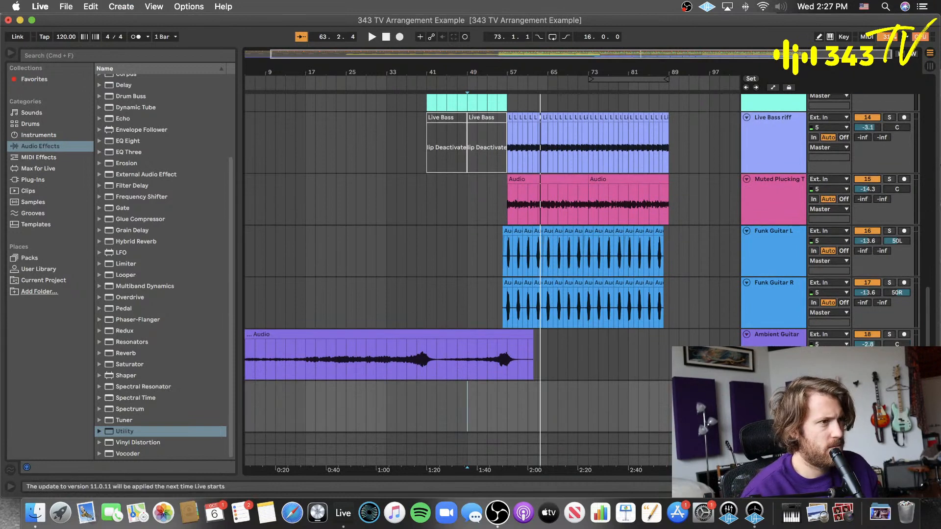
{"action": "scroll", "coordinate": [805, 345], "scroll_direction": "down", "scroll_amount": 2}
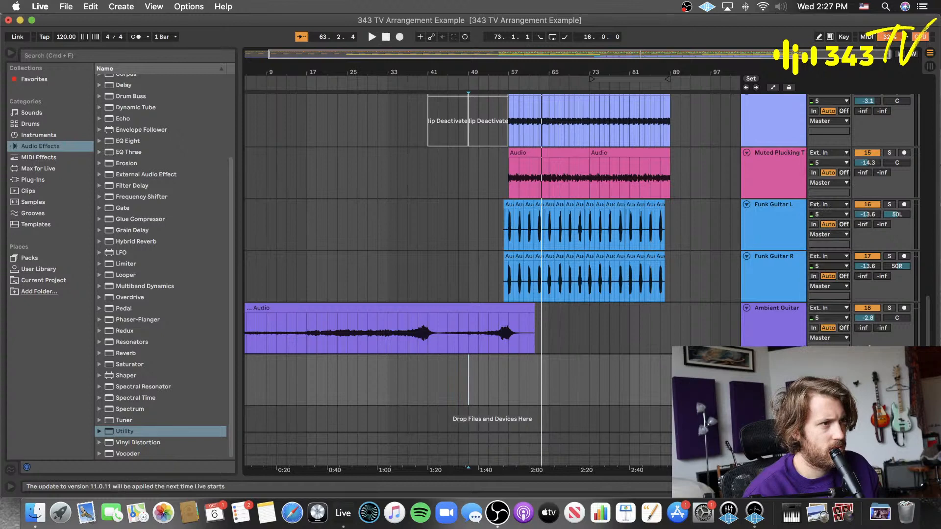
- Play the arrangement from bar 33 and save the set
{"action": "left_click", "coordinate": [389, 373]}
{"action": "key", "text": "space"}
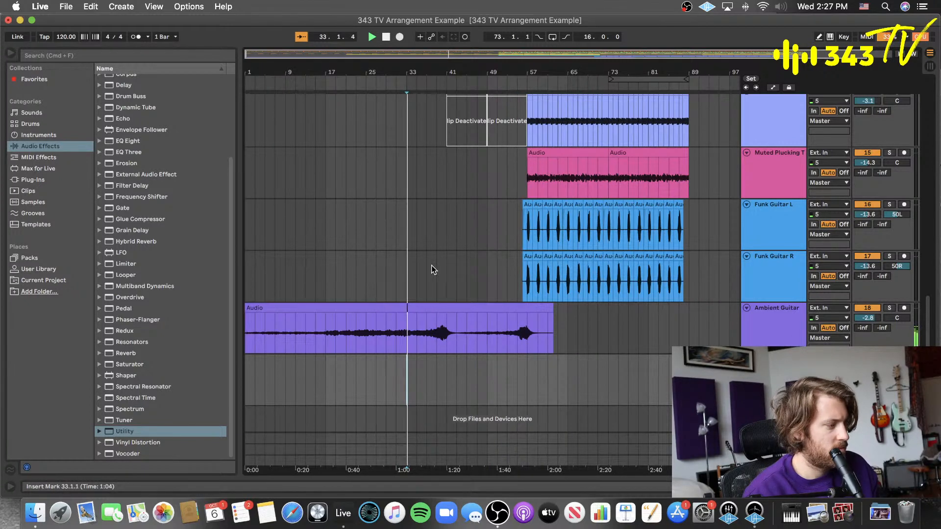
{"action": "key", "text": "super+s"}
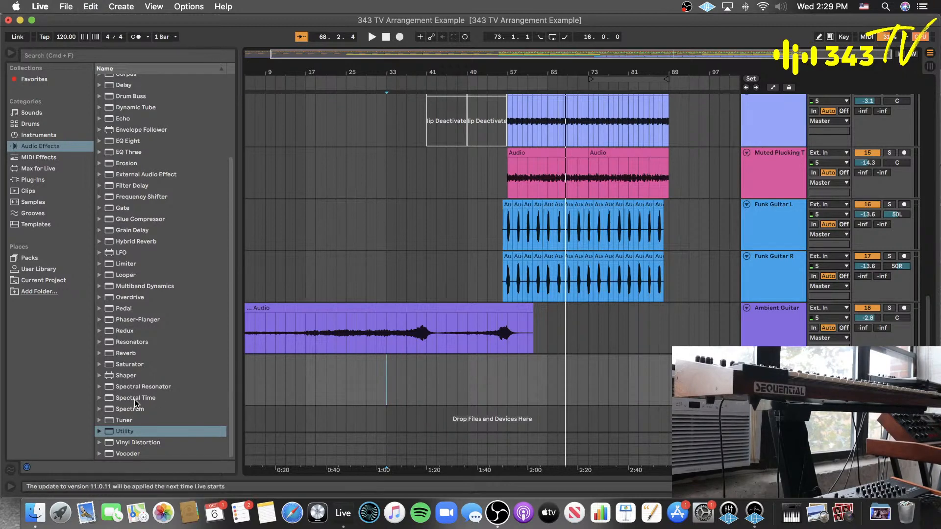
- Add a Reverb to the new track with a 4.15 s decay, high cut off, High quality and 35% dry/wet
{"action": "left_click_drag", "start_coordinate": [146, 353], "coordinate": [383, 380]}
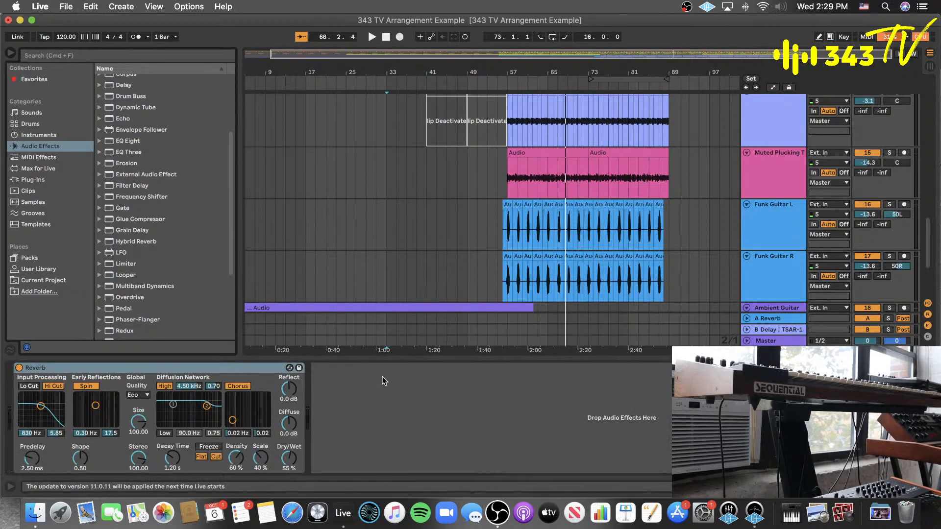
{"action": "left_click_drag", "start_coordinate": [180, 466], "coordinate": [180, 436]}
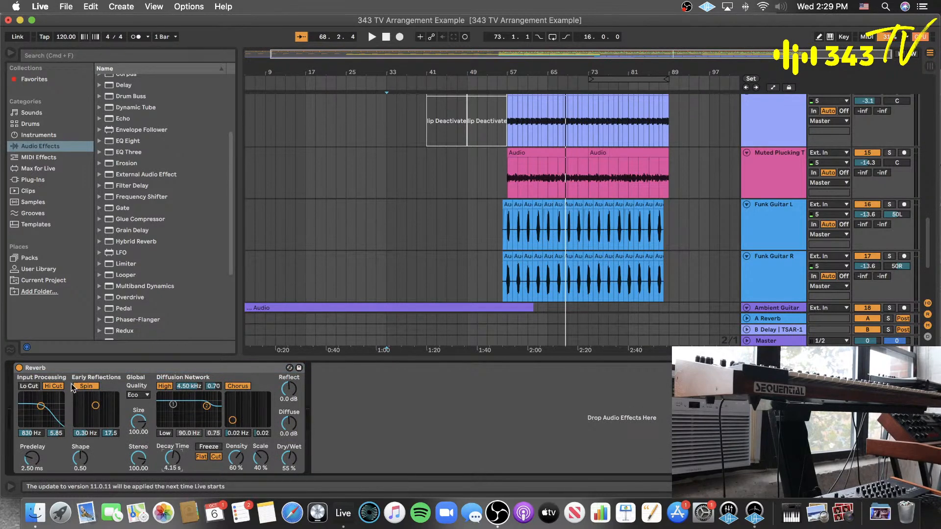
{"action": "left_click", "coordinate": [54, 386]}
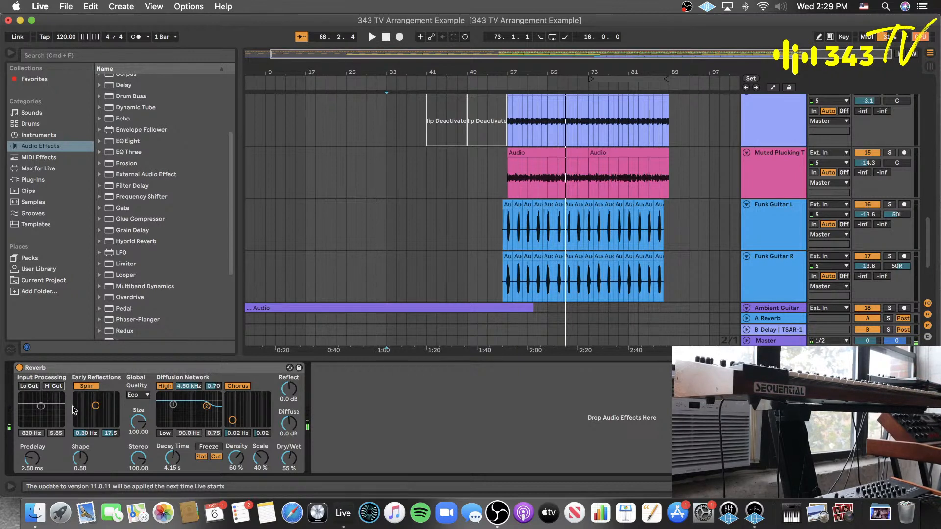
{"action": "left_click", "coordinate": [132, 396]}
{"action": "left_click", "coordinate": [136, 424]}
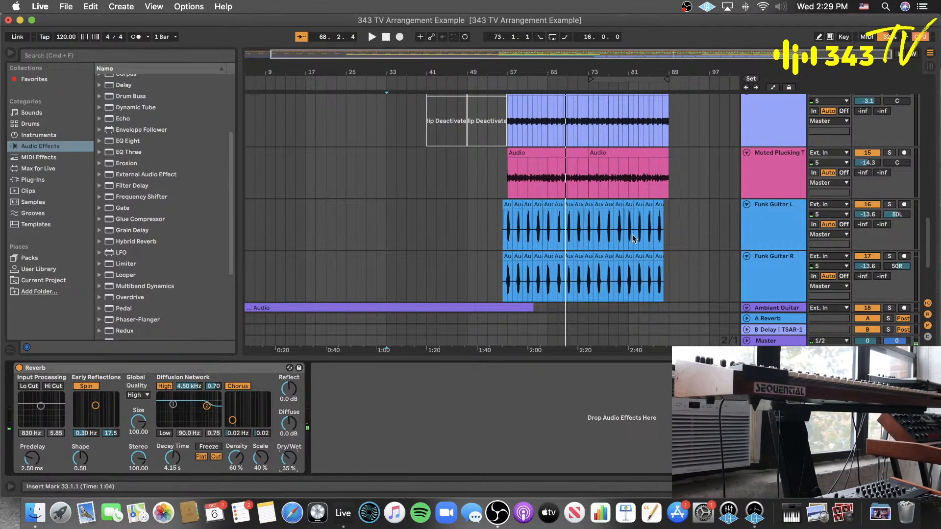
- Record a Prophet Stab take from about bar 53 to bar 73, saving the set before and after
{"action": "scroll", "coordinate": [515, 212], "scroll_direction": "down", "scroll_amount": 4}
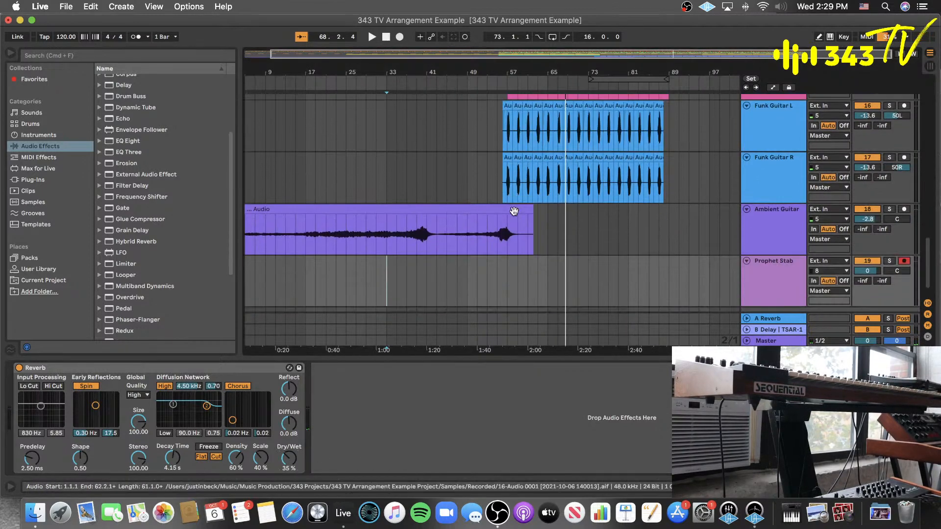
{"action": "key", "text": "super+s"}
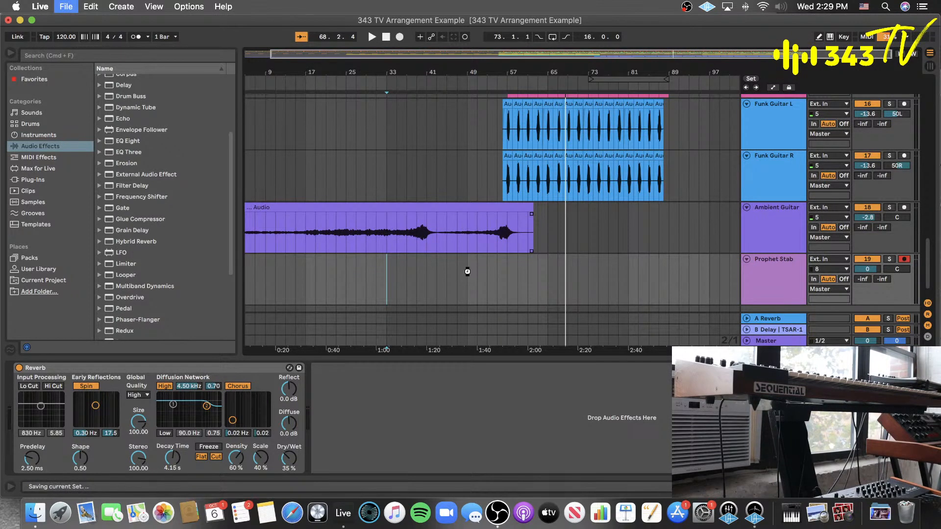
{"action": "left_click", "coordinate": [467, 272]}
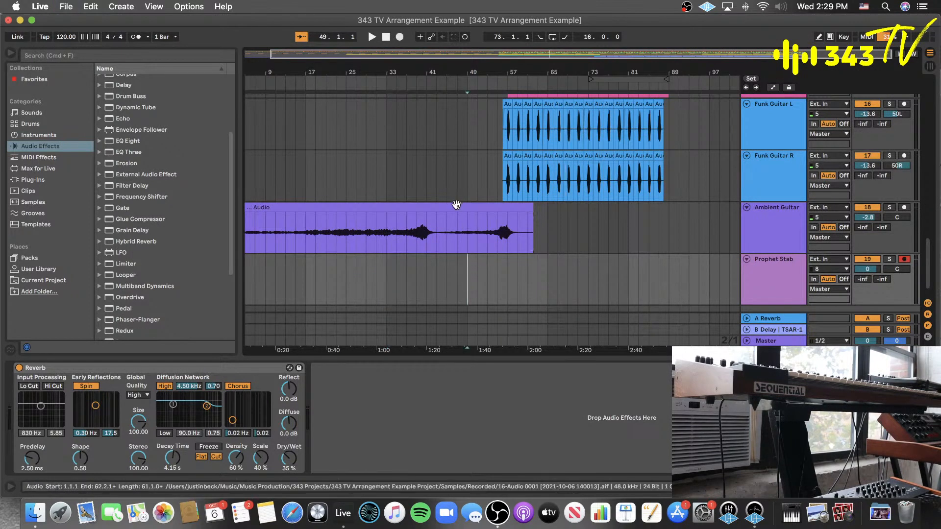
{"action": "key", "text": "space"}
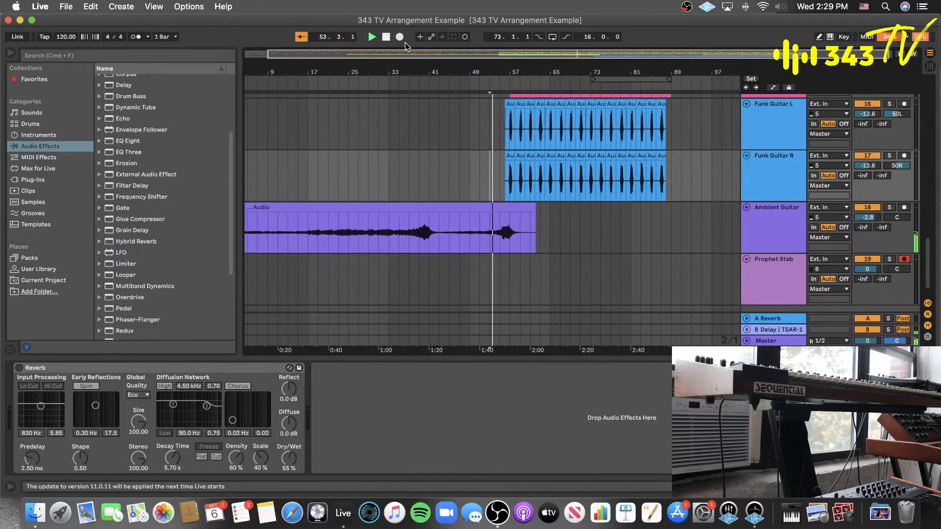
{"action": "left_click", "coordinate": [400, 38]}
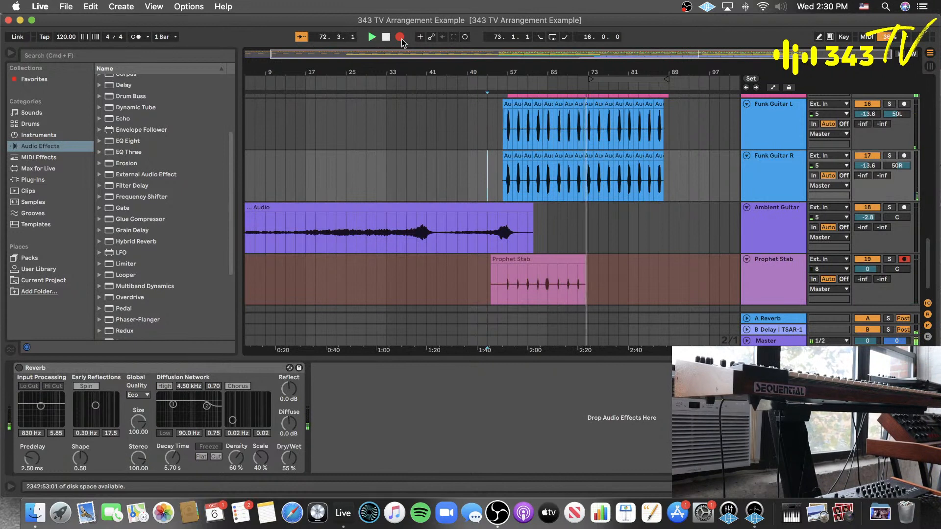
{"action": "left_click", "coordinate": [401, 39]}
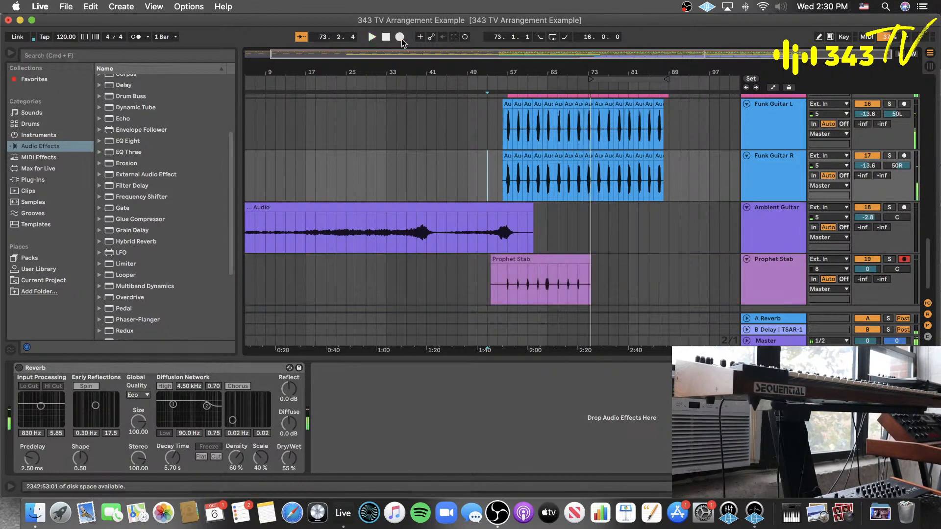
{"action": "key", "text": "super+s"}
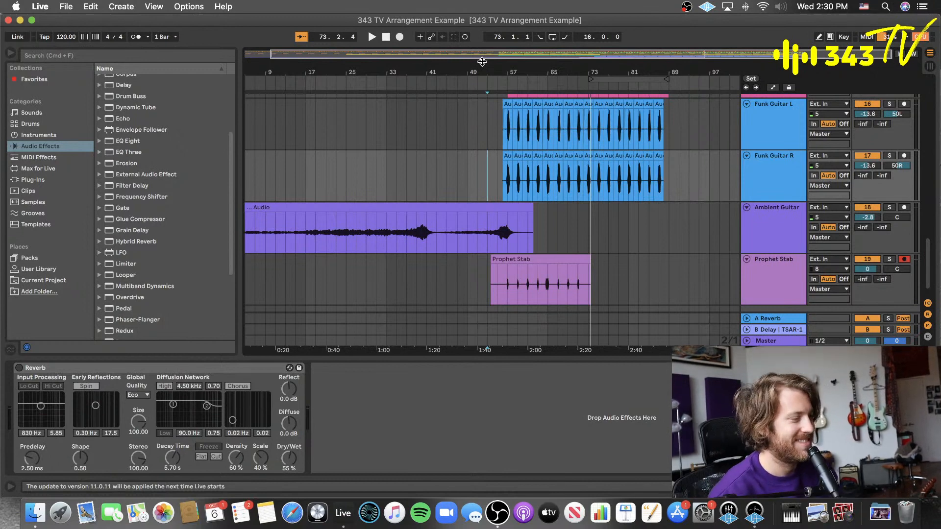
- Disarm and solo the Prophet Stab track, and listen to the recorded take from bar 55
{"action": "left_click", "coordinate": [902, 260]}
{"action": "left_click", "coordinate": [906, 260]}
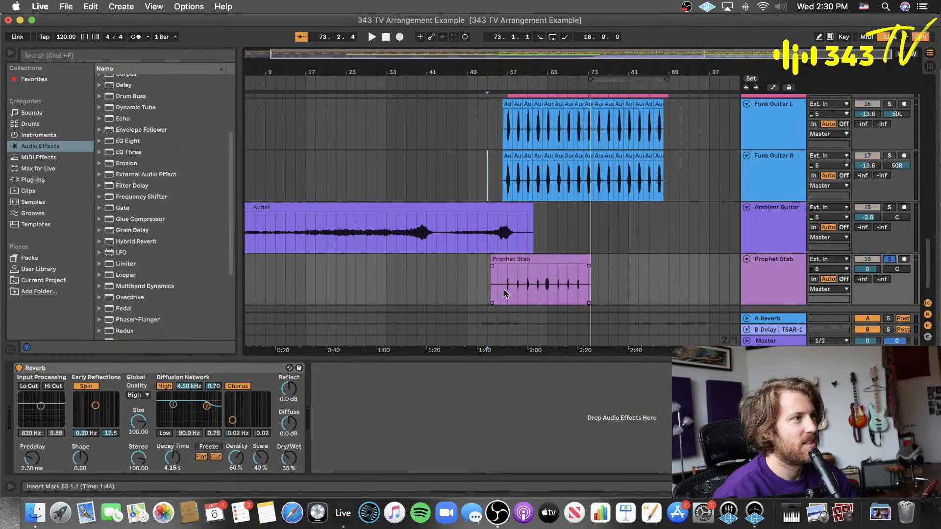
{"action": "left_click", "coordinate": [499, 285]}
{"action": "key", "text": "space"}
{"action": "key", "text": "plus"}
{"action": "key", "text": "plus"}
{"action": "key", "text": "plus"}
{"action": "key", "text": "plus"}
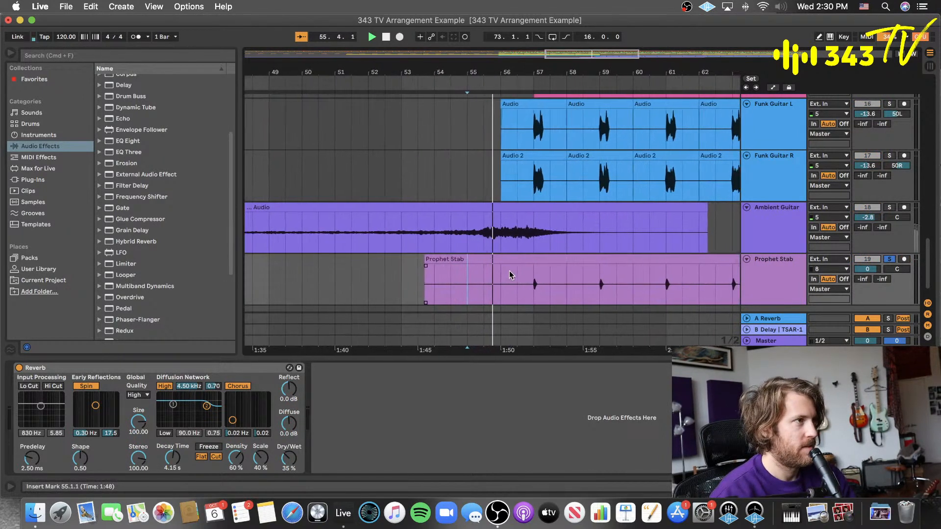
{"action": "key", "text": "space"}
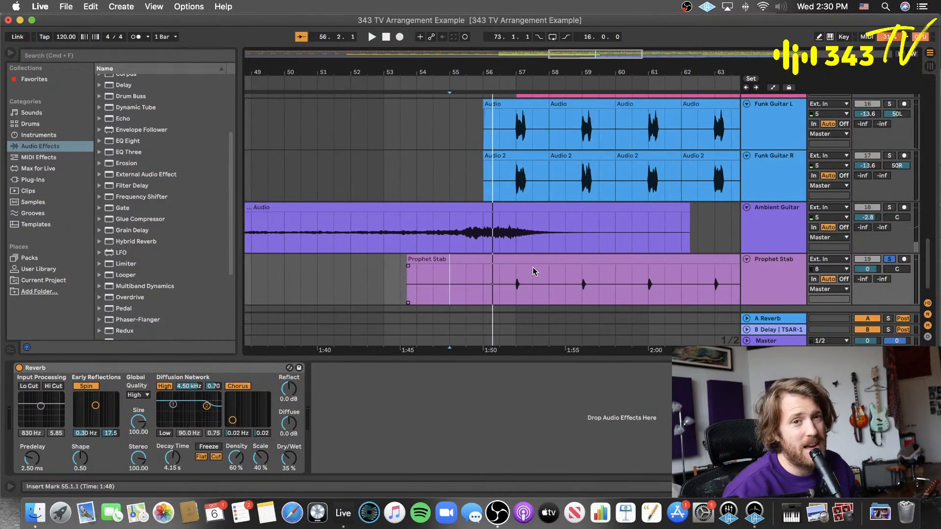
- Trim the start of the Prophet Stab clip to bar 56, in line with the Funk Guitar clips
{"action": "left_click", "coordinate": [411, 260]}
{"action": "left_click_drag", "start_coordinate": [411, 261], "coordinate": [480, 266]}
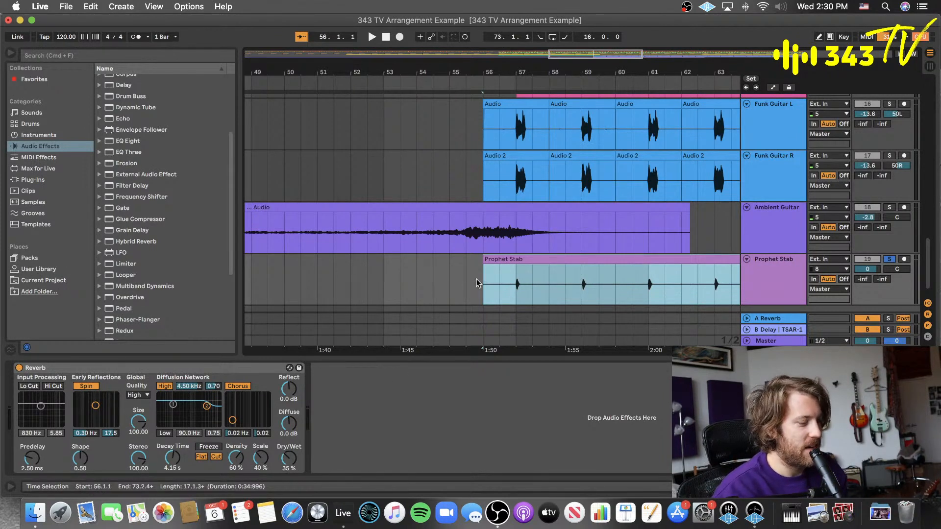
{"action": "key", "text": "minus"}
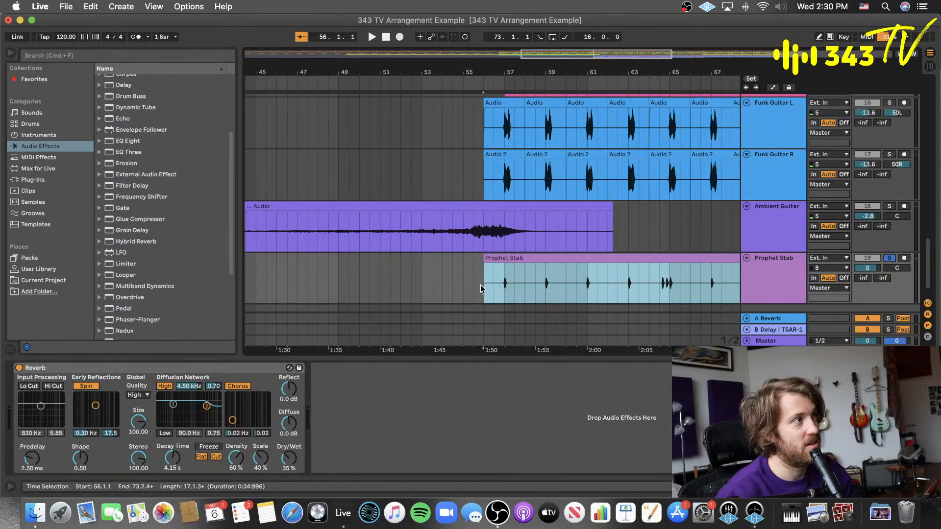
{"action": "left_click", "coordinate": [473, 280]}
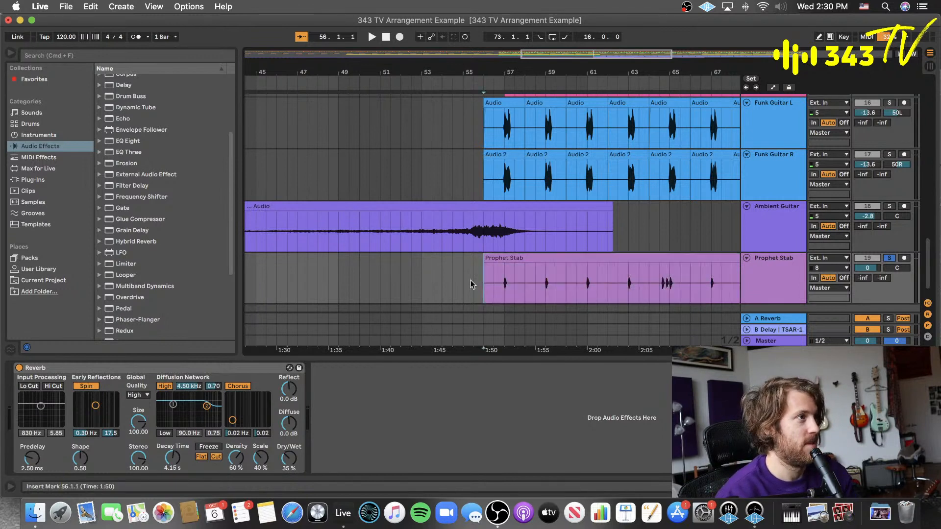
- Replace the Reverb on the Prophet Stab track with D16 Group's Toraverb 2 plug-in
{"action": "left_click", "coordinate": [176, 369]}
{"action": "key", "text": "Delete"}
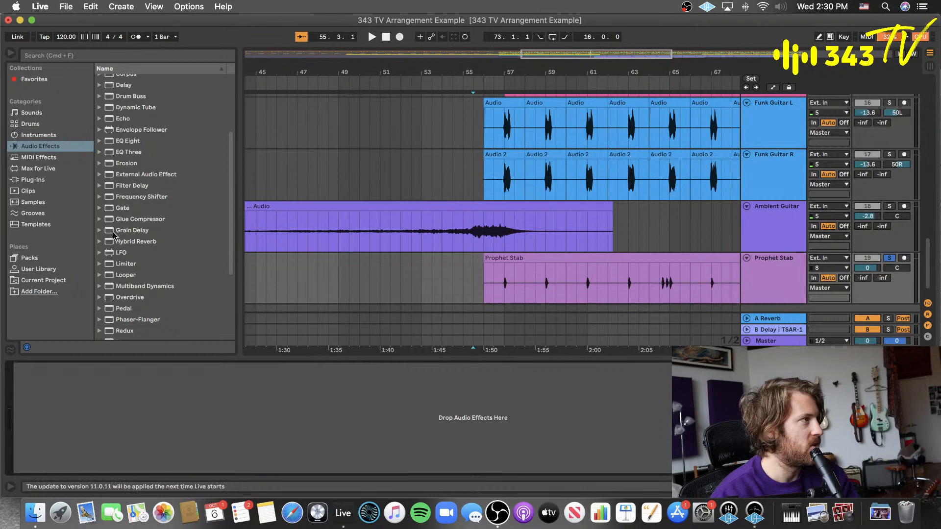
{"action": "left_click", "coordinate": [51, 181]}
{"action": "left_click", "coordinate": [106, 252]}
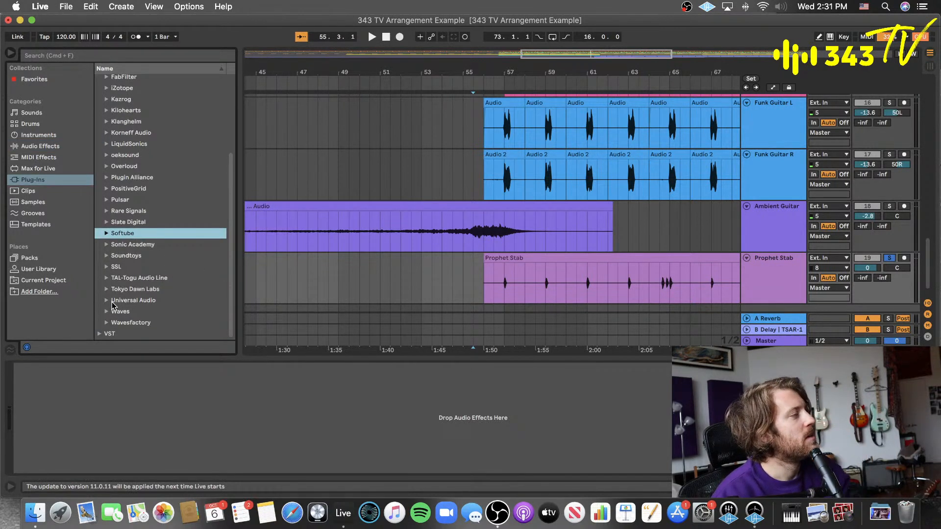
{"action": "scroll", "coordinate": [108, 215], "scroll_direction": "up", "scroll_amount": 5}
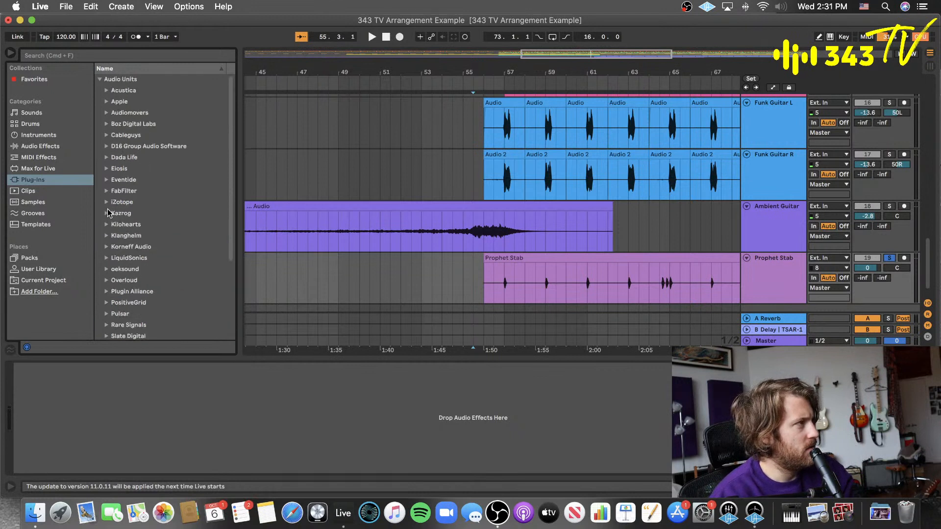
{"action": "left_click", "coordinate": [112, 146]}
{"action": "left_click", "coordinate": [106, 146]}
{"action": "left_click", "coordinate": [149, 212]}
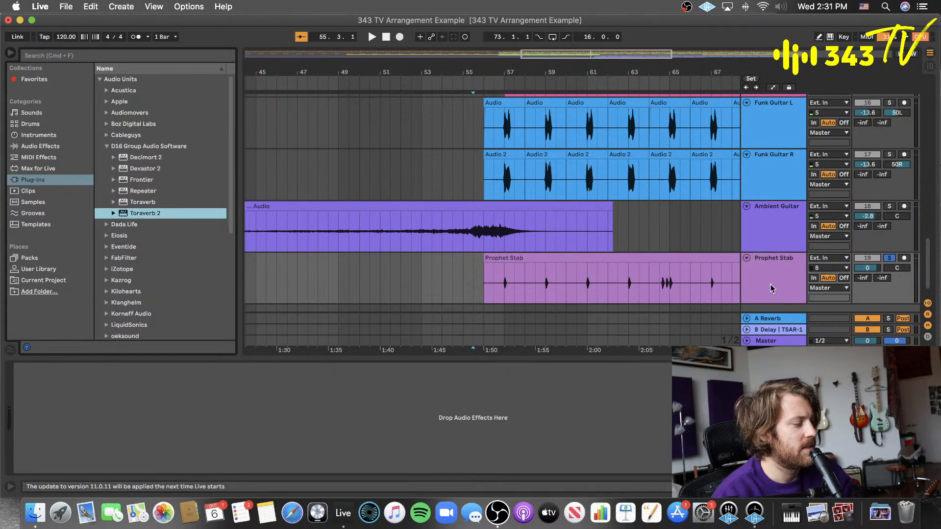
{"action": "key", "text": "Return"}
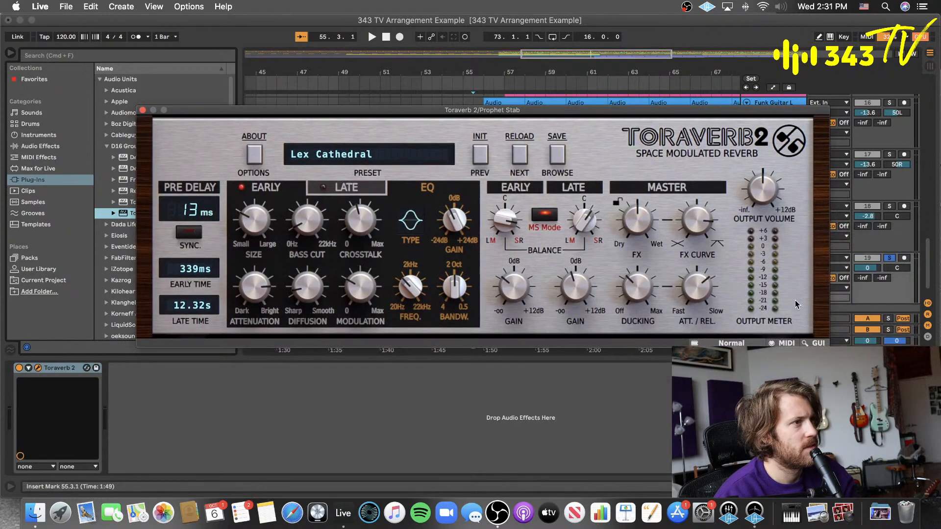
- Reduce the Toraverb 2 interface size, move its window clear of the Prophet Stab clip and play the soloed track from bar 56
{"action": "left_click", "coordinate": [808, 342]}
{"action": "left_click", "coordinate": [812, 331]}
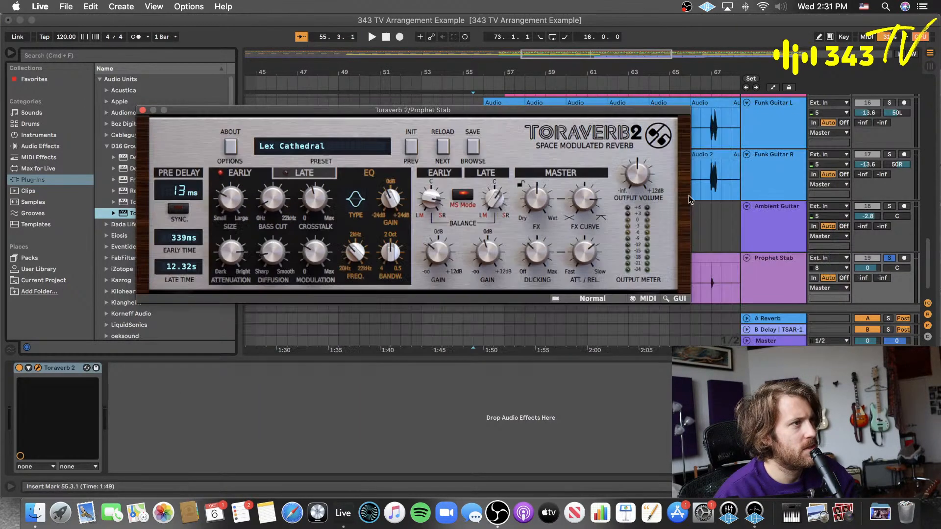
{"action": "left_click_drag", "start_coordinate": [545, 114], "coordinate": [510, 175]}
{"action": "key", "text": "space"}
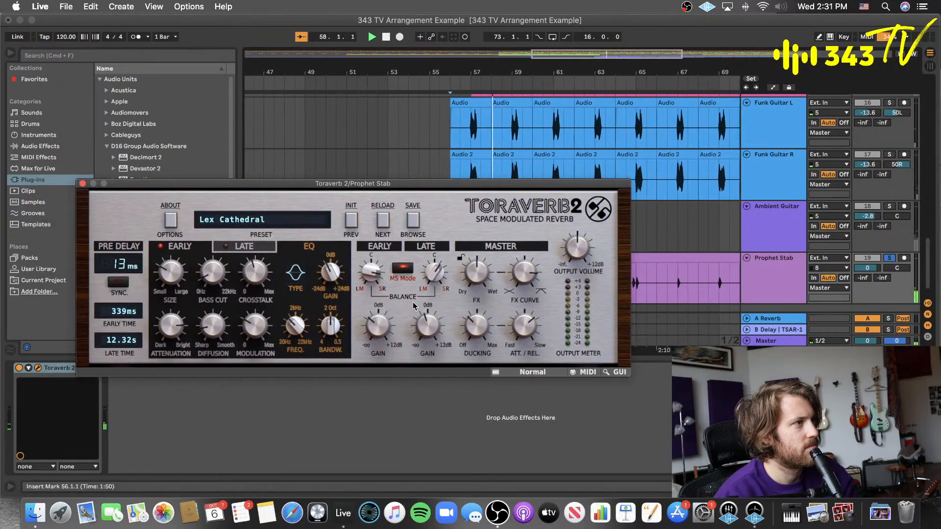
{"action": "left_click_drag", "start_coordinate": [415, 184], "coordinate": [483, 313]}
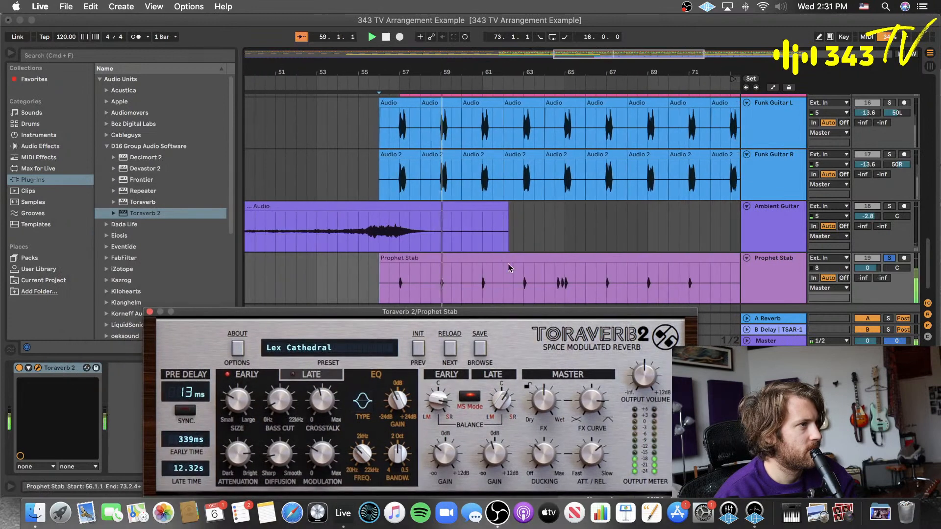
- Split the Prophet Stab clip at 64.3, remove the section with the extra stabs and move the remaining part back to 64.3
{"action": "left_click", "coordinate": [556, 285]}
{"action": "key", "text": "super+e"}
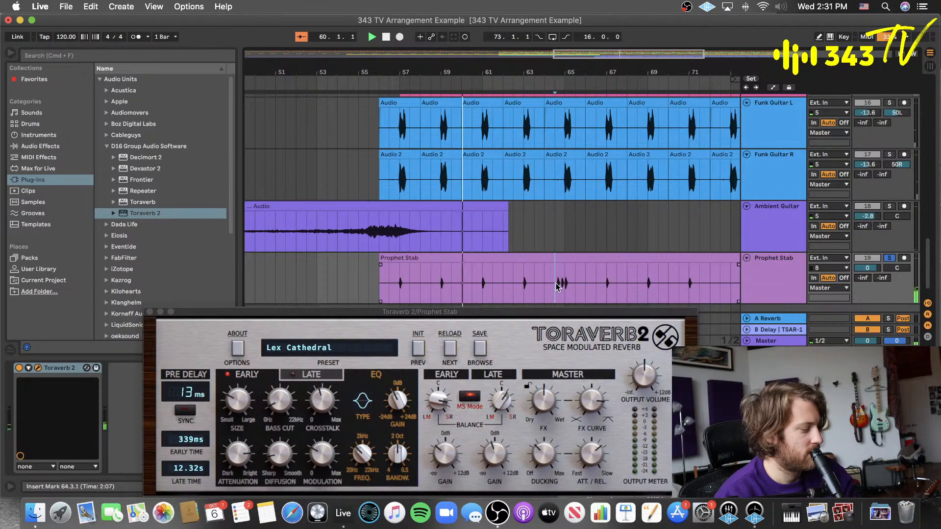
{"action": "left_click_drag", "start_coordinate": [556, 287], "coordinate": [569, 270]}
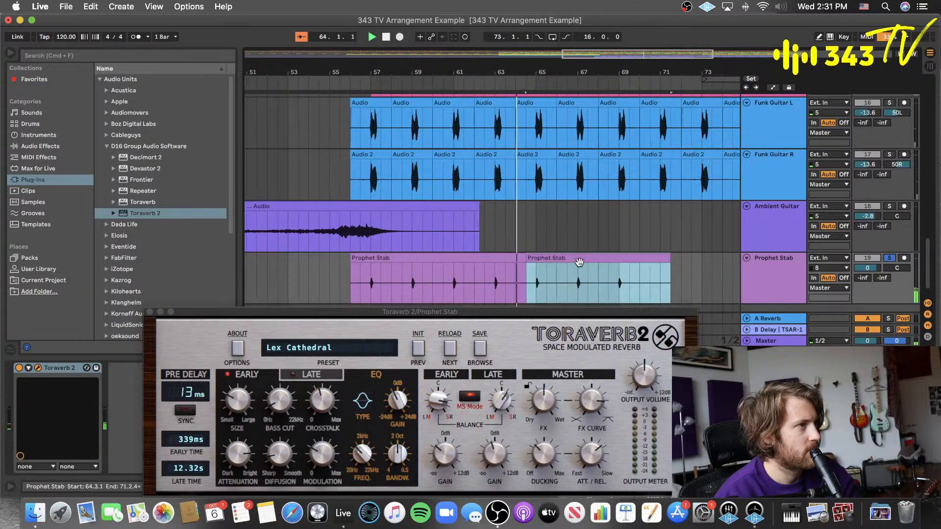
{"action": "scroll", "coordinate": [549, 258], "scroll_direction": "left", "scroll_amount": 3}
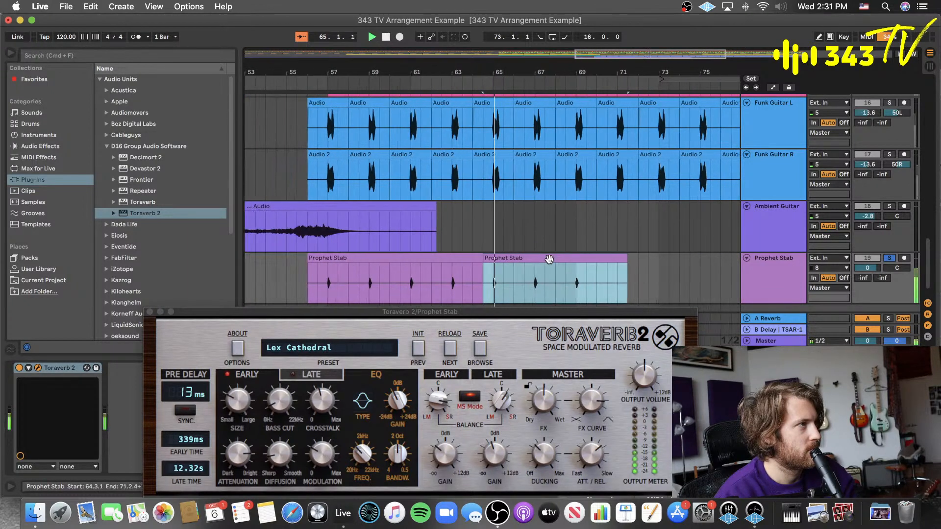
{"action": "scroll", "coordinate": [549, 259], "scroll_direction": "left", "scroll_amount": 3}
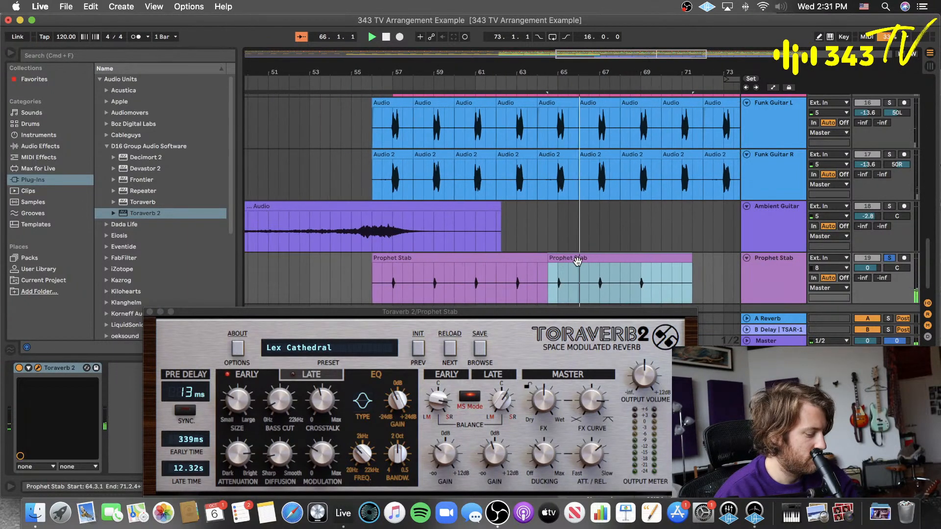
- Trim the start of the first Prophet Stab clip to 56.3 and play the track from there
{"action": "key", "text": "space"}
{"action": "left_click_drag", "start_coordinate": [374, 265], "coordinate": [562, 278]}
{"action": "left_click", "coordinate": [385, 274]}
{"action": "key", "text": "space"}
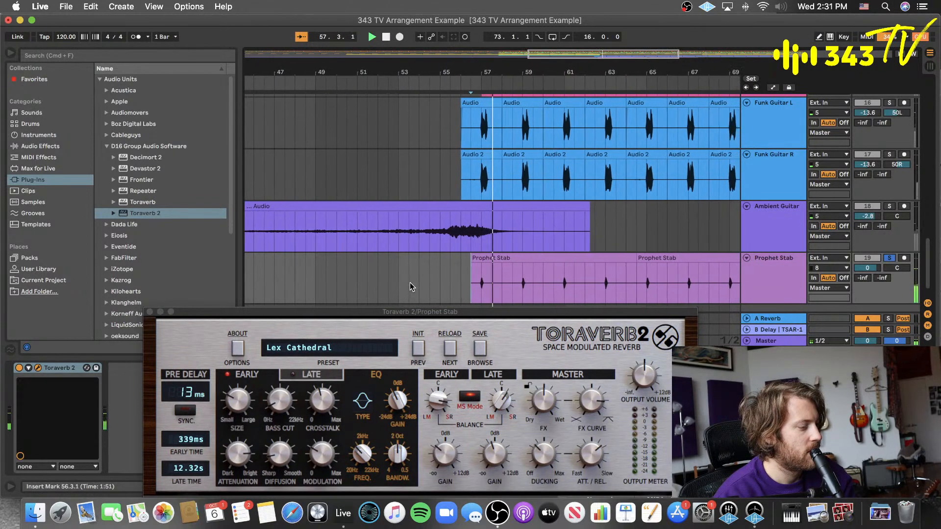
- Stop playback and raise Toraverb 2's reflection sizes to a 20.62 s late time and a 788 ms early time
{"action": "left_click_drag", "start_coordinate": [449, 314], "coordinate": [428, 179]}
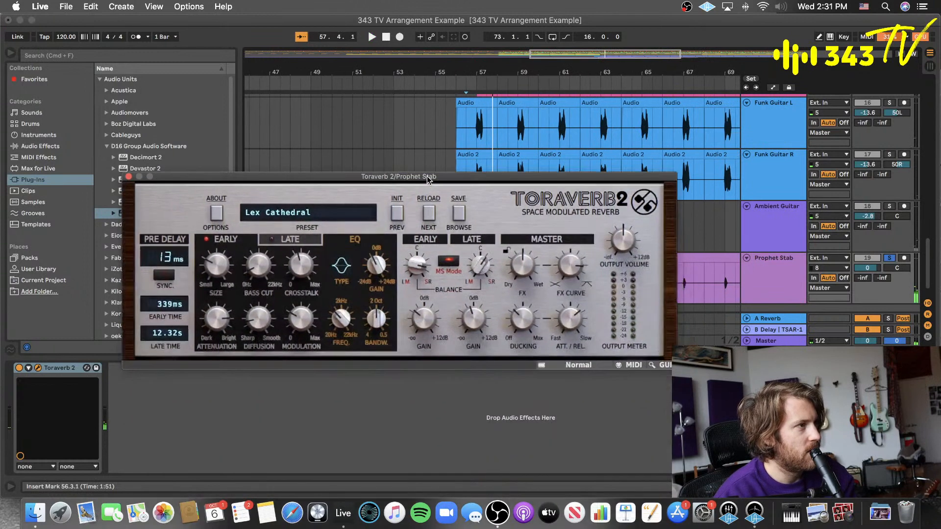
{"action": "left_click", "coordinate": [268, 240]}
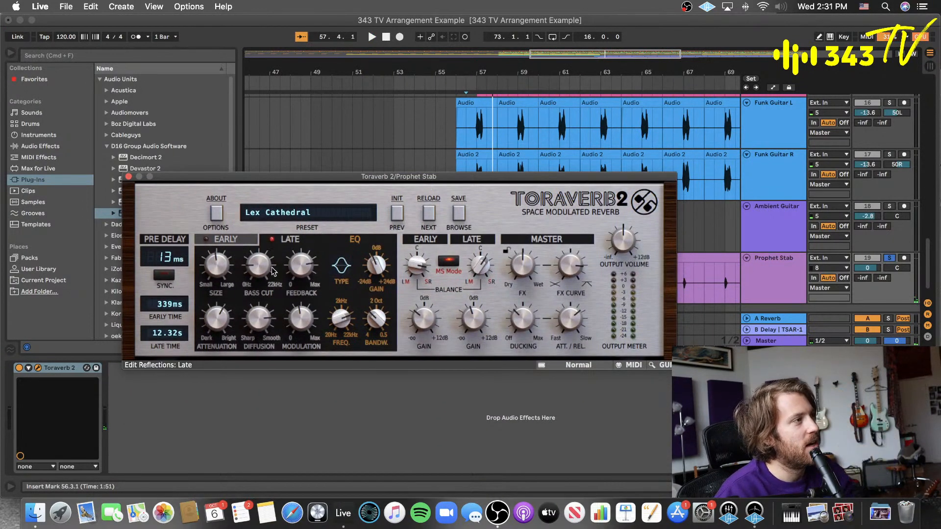
{"action": "left_click_drag", "start_coordinate": [217, 268], "coordinate": [226, 229]}
{"action": "left_click", "coordinate": [226, 239]}
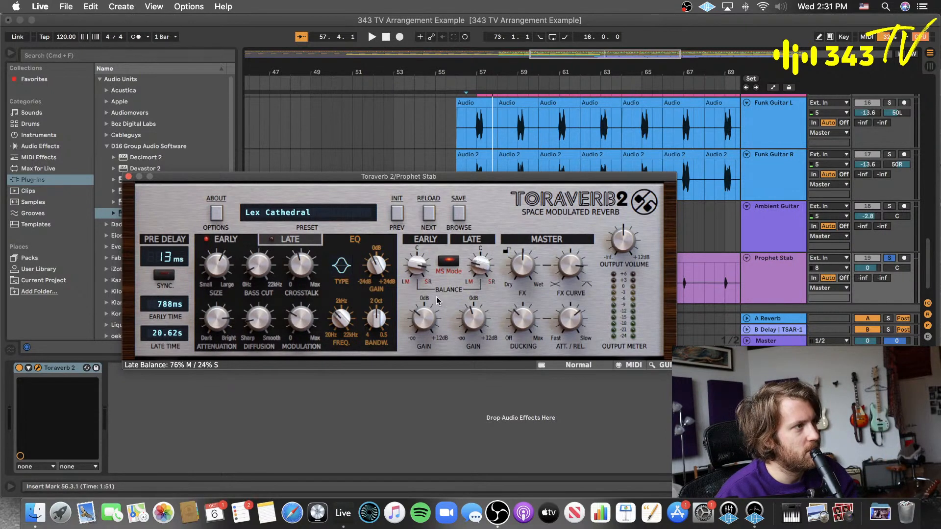
- Play the soloed stabs and adjust Toraverb 2's late feedback and reflection sizes to a 5.58 s late time and 1.22 s early time
{"action": "left_click_drag", "start_coordinate": [450, 178], "coordinate": [512, 336]}
{"action": "key", "text": "space"}
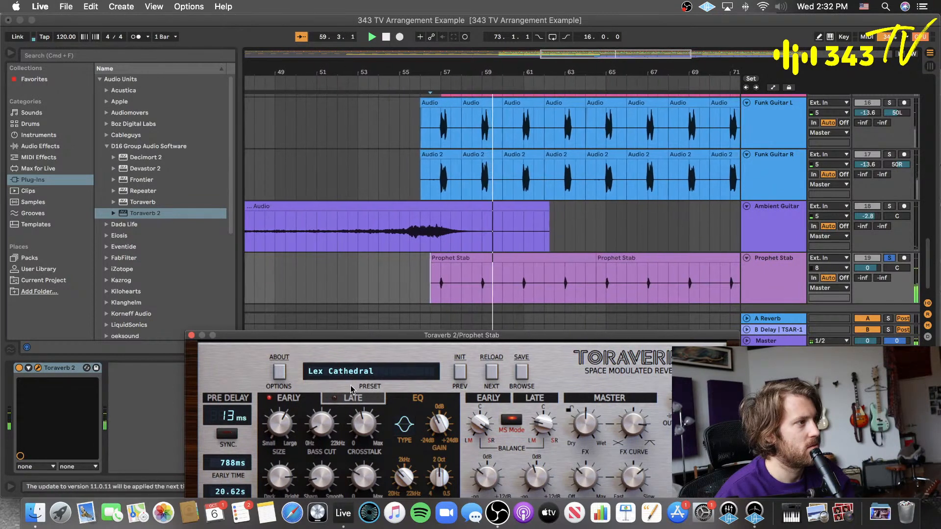
{"action": "left_click", "coordinate": [353, 398]}
{"action": "left_click_drag", "start_coordinate": [370, 428], "coordinate": [363, 436]}
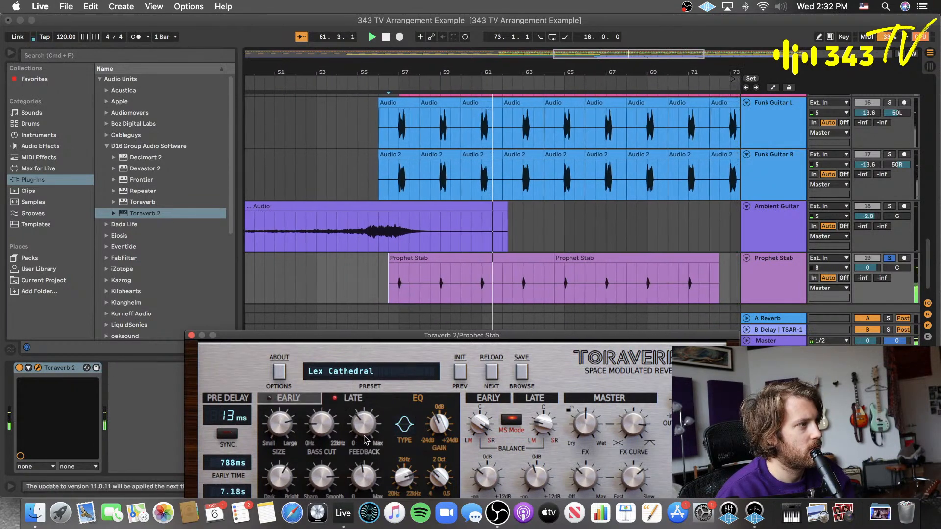
{"action": "left_click_drag", "start_coordinate": [282, 421], "coordinate": [283, 427]}
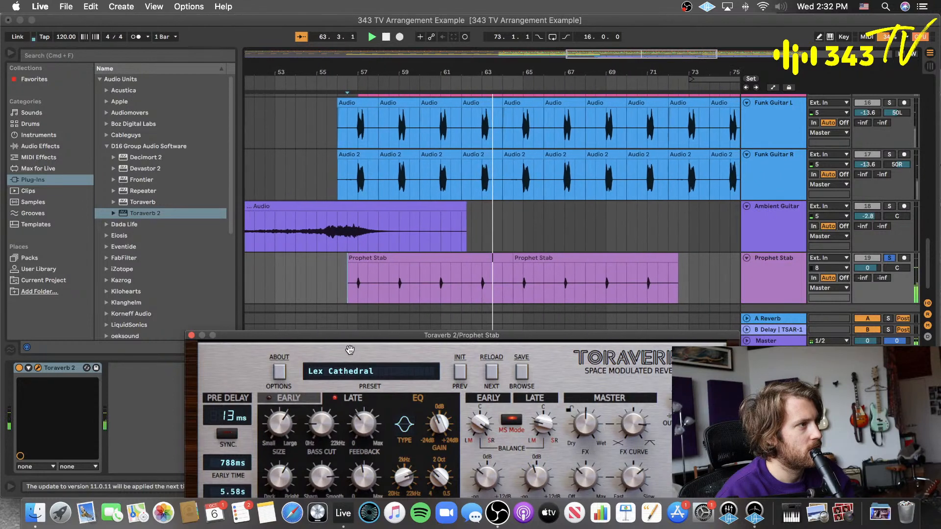
{"action": "left_click_drag", "start_coordinate": [353, 336], "coordinate": [358, 228]}
{"action": "left_click", "coordinate": [293, 292]}
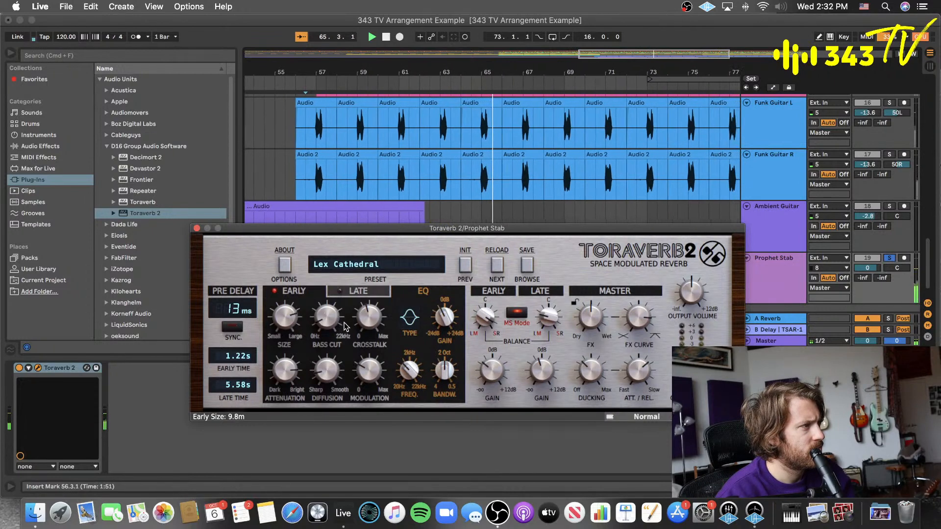
- Set Toraverb 2's dry/wet FX mix to 42/58% with the stabs playing, and stop playback
{"action": "scroll", "coordinate": [374, 195], "scroll_direction": "left", "scroll_amount": 3}
{"action": "scroll", "coordinate": [375, 195], "scroll_direction": "down", "scroll_amount": 2}
{"action": "scroll", "coordinate": [374, 195], "scroll_direction": "left", "scroll_amount": 3}
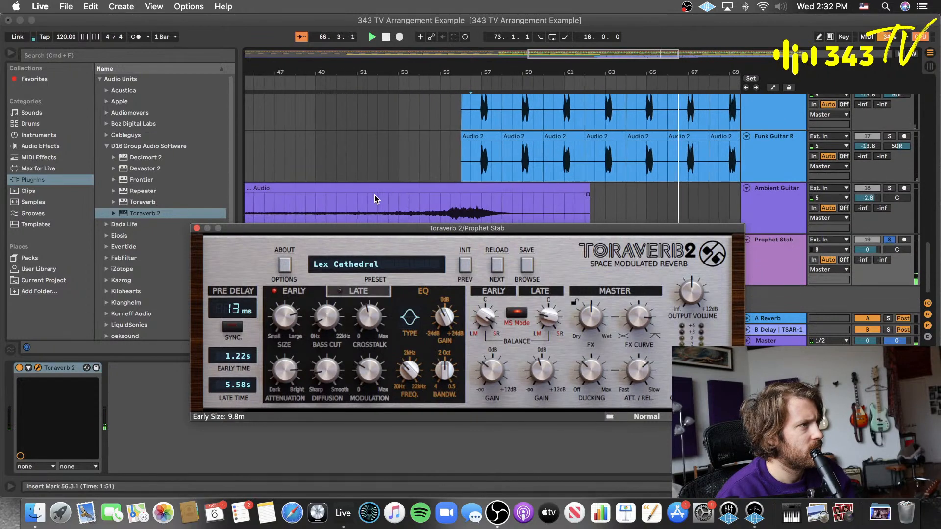
{"action": "left_click_drag", "start_coordinate": [417, 226], "coordinate": [335, 251]}
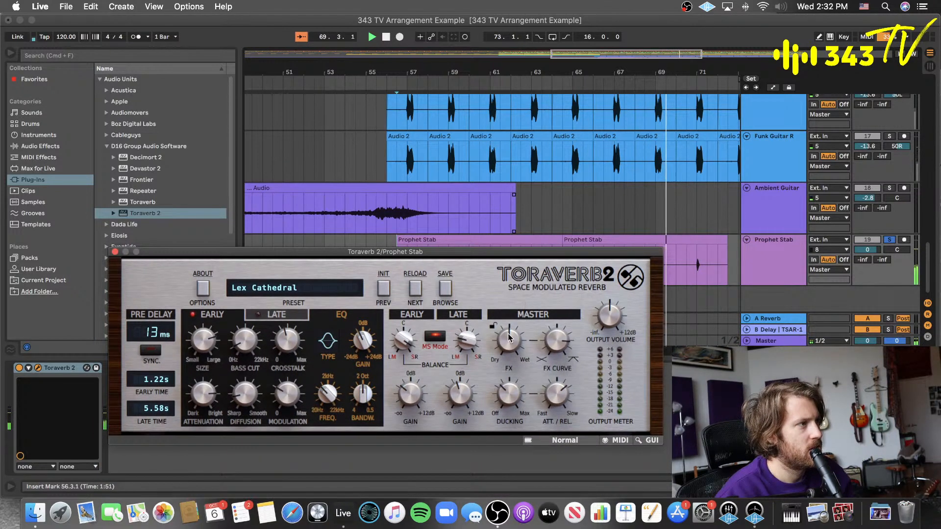
{"action": "left_click_drag", "start_coordinate": [505, 342], "coordinate": [513, 329]}
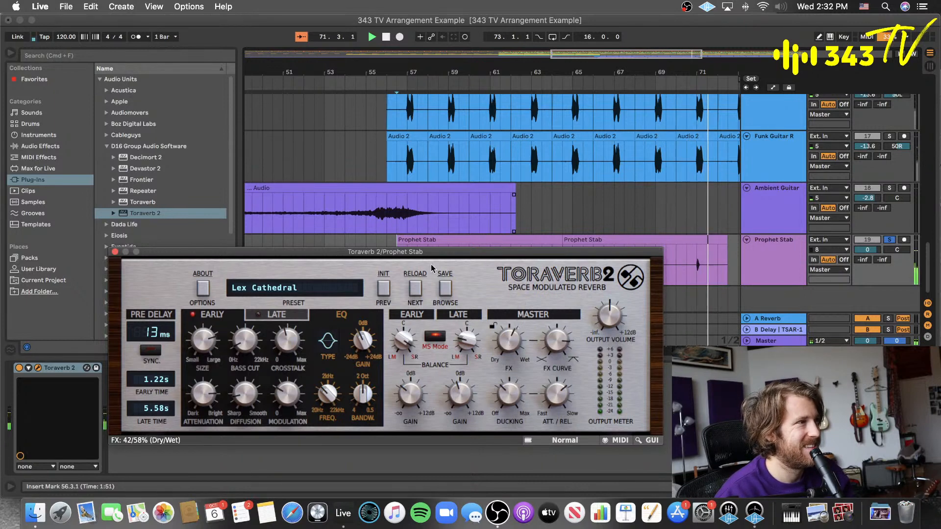
{"action": "scroll", "coordinate": [700, 250], "scroll_direction": "left", "scroll_amount": 2}
{"action": "key", "text": "space"}
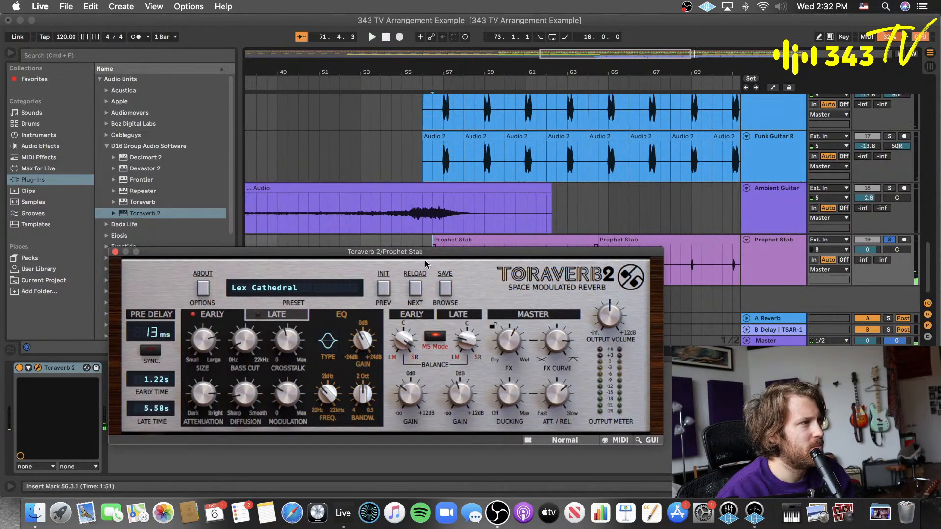
- Bypass Toraverb 2, move its window clear of the Prophet Stab clips and play the dry stabs from 56.3
{"action": "left_click", "coordinate": [20, 368]}
{"action": "left_click_drag", "start_coordinate": [305, 252], "coordinate": [327, 310]}
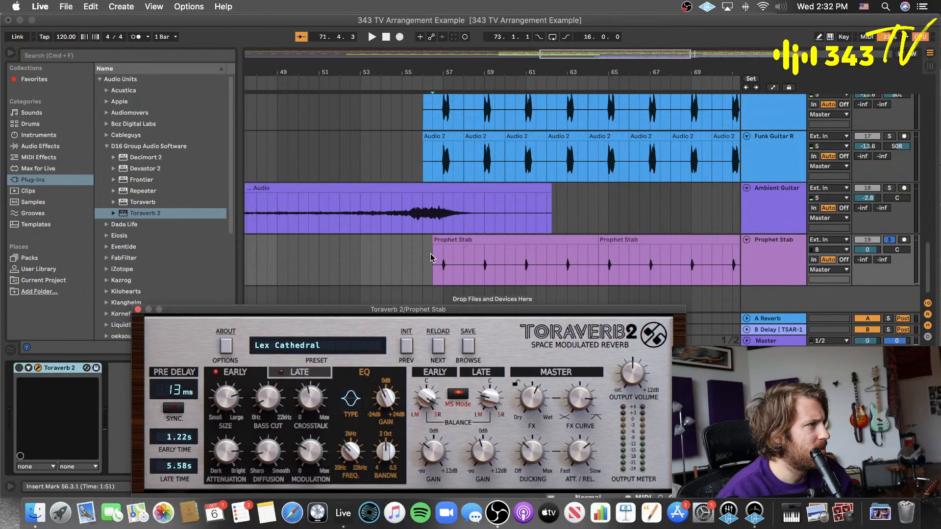
{"action": "left_click", "coordinate": [432, 258]}
{"action": "key", "text": "space"}
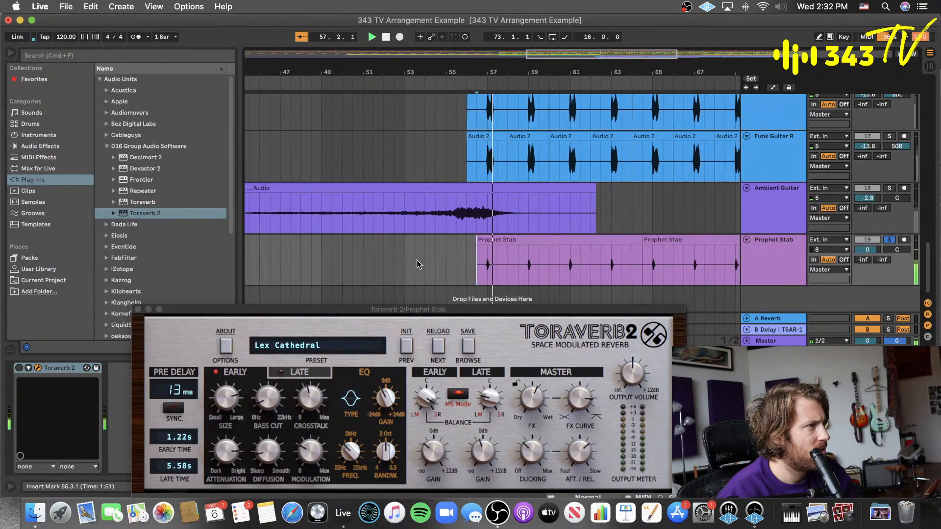
- Insert EQ Eight ahead of Toraverb 2 on the Prophet Stab track and make its first band a low-cut filter
{"action": "left_click", "coordinate": [28, 146]}
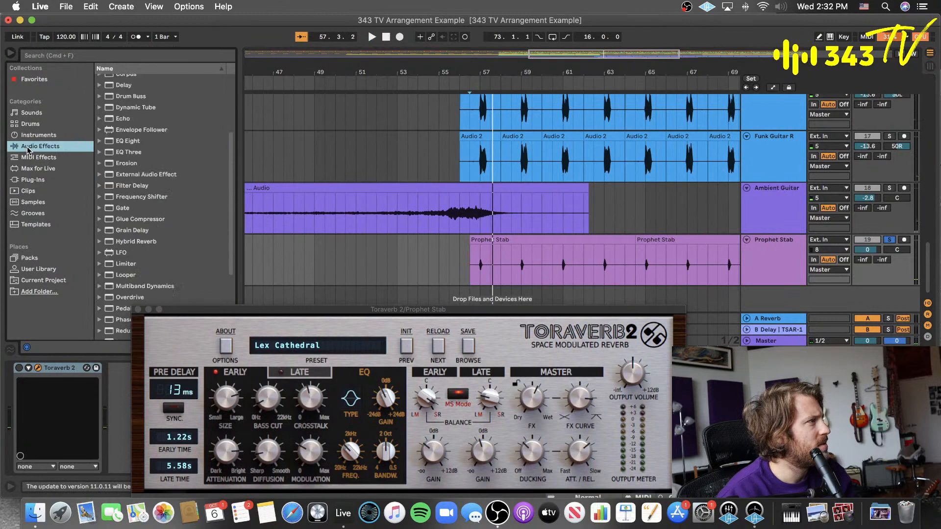
{"action": "left_click", "coordinate": [130, 141]}
{"action": "left_click_drag", "start_coordinate": [237, 320], "coordinate": [28, 404]}
{"action": "left_click_drag", "start_coordinate": [191, 314], "coordinate": [348, 381]}
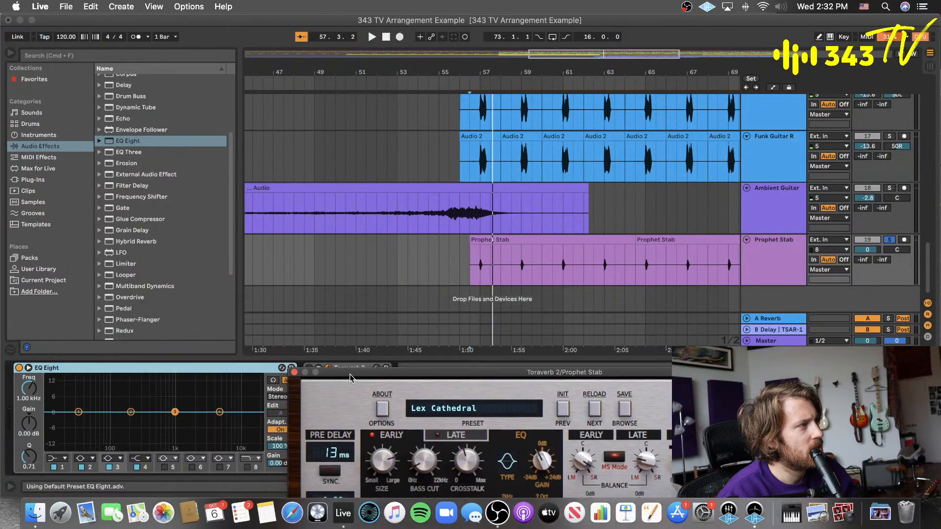
{"action": "left_click", "coordinate": [61, 458]}
{"action": "left_click", "coordinate": [68, 402]}
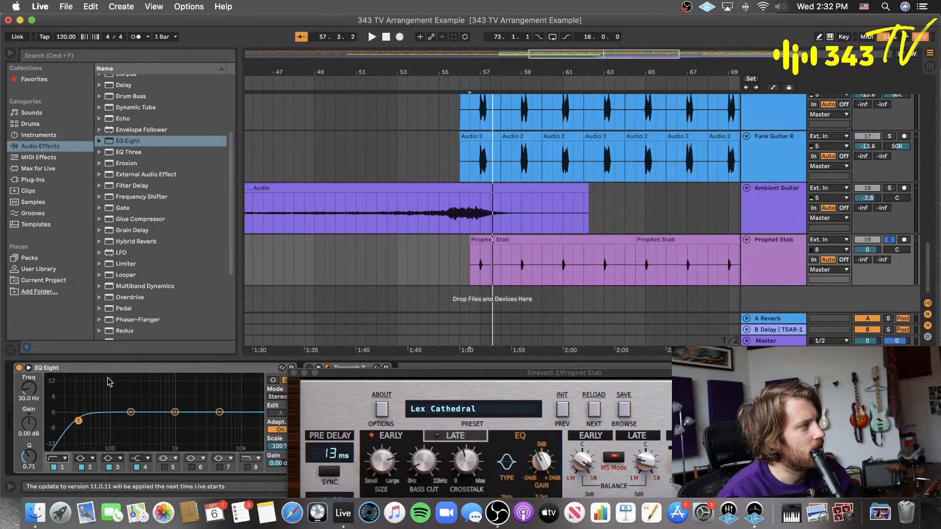
- Audition the dry stabs and raise EQ Eight's low-cut frequency to 225 Hz
{"action": "key", "text": "space"}
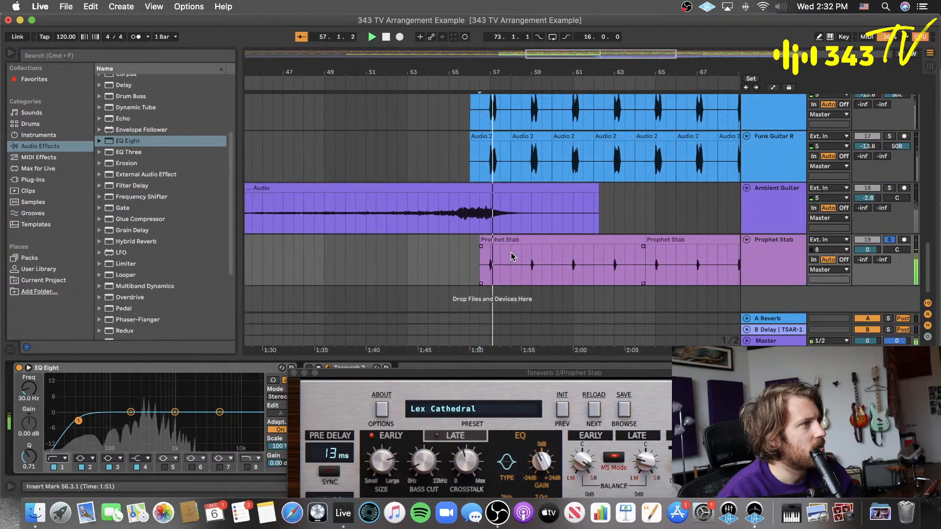
{"action": "key", "text": "space"}
{"action": "scroll", "coordinate": [292, 319], "scroll_direction": "up", "scroll_amount": 2}
{"action": "left_click_drag", "start_coordinate": [28, 395], "coordinate": [28, 381]}
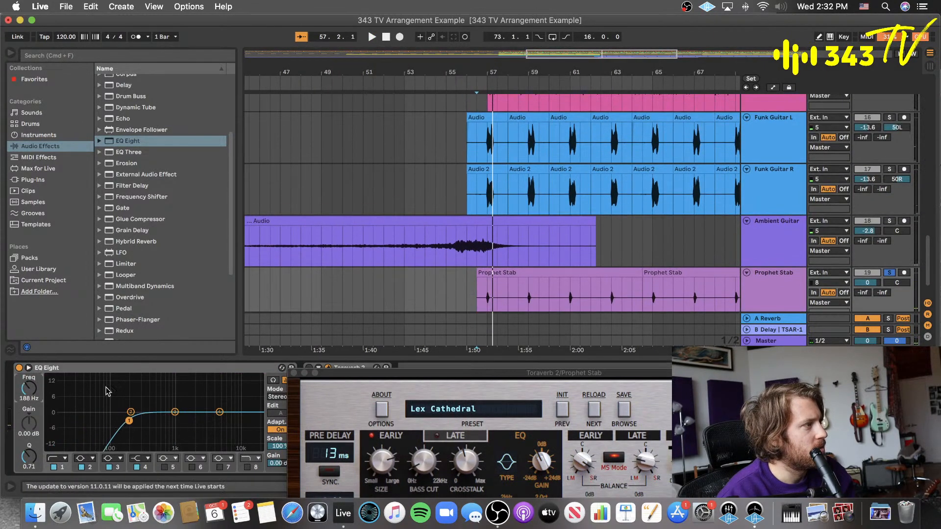
{"action": "key", "text": "space"}
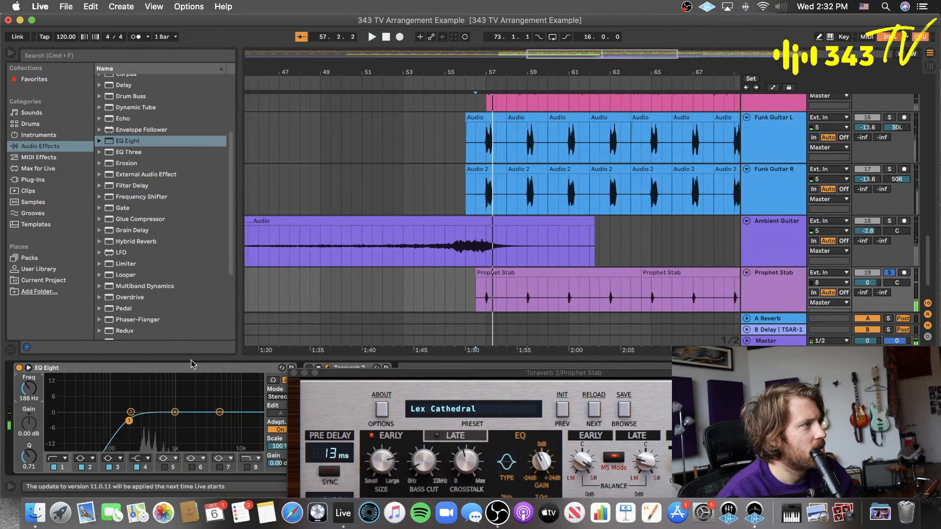
{"action": "key", "text": "space"}
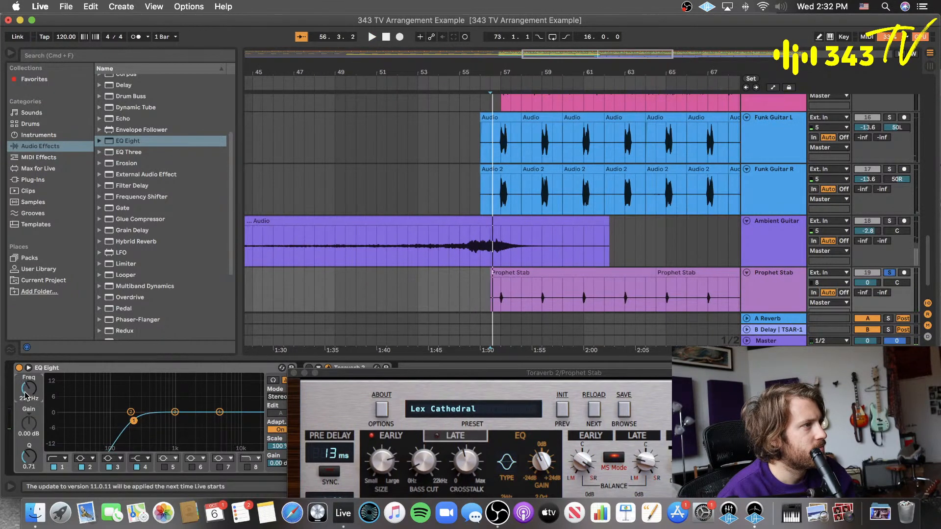
{"action": "key", "text": "space"}
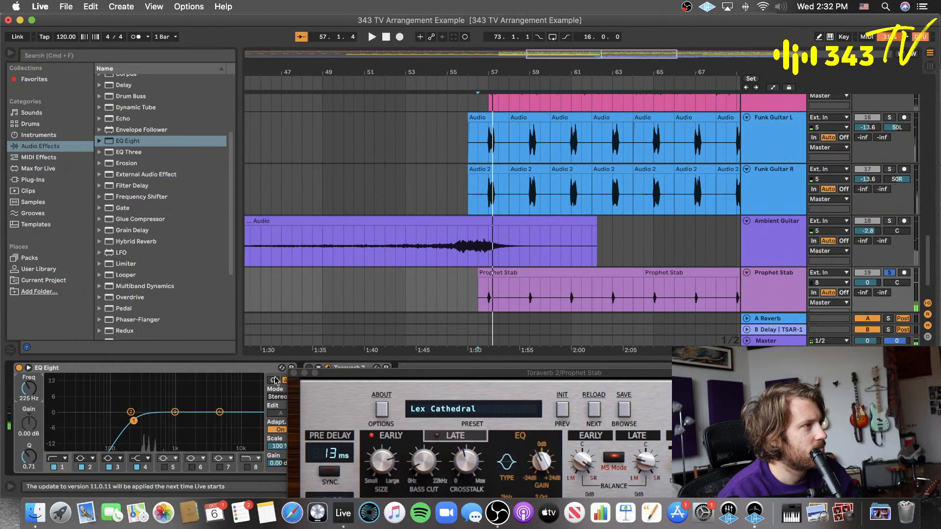
- Turn Toraverb 2 back on, audition the filtered stabs through it and save the set
{"action": "left_click_drag", "start_coordinate": [348, 372], "coordinate": [341, 381]}
{"action": "left_click", "coordinate": [309, 369]}
{"action": "key", "text": "space"}
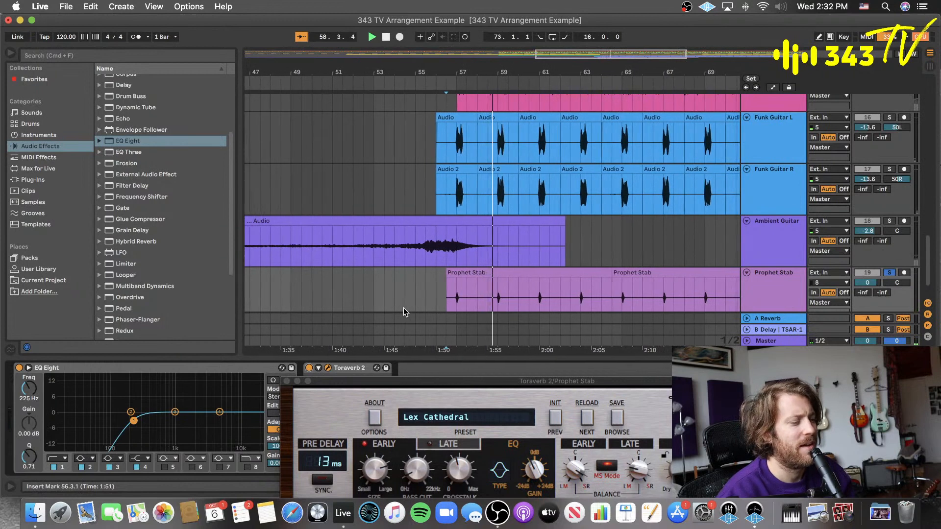
{"action": "key", "text": "space"}
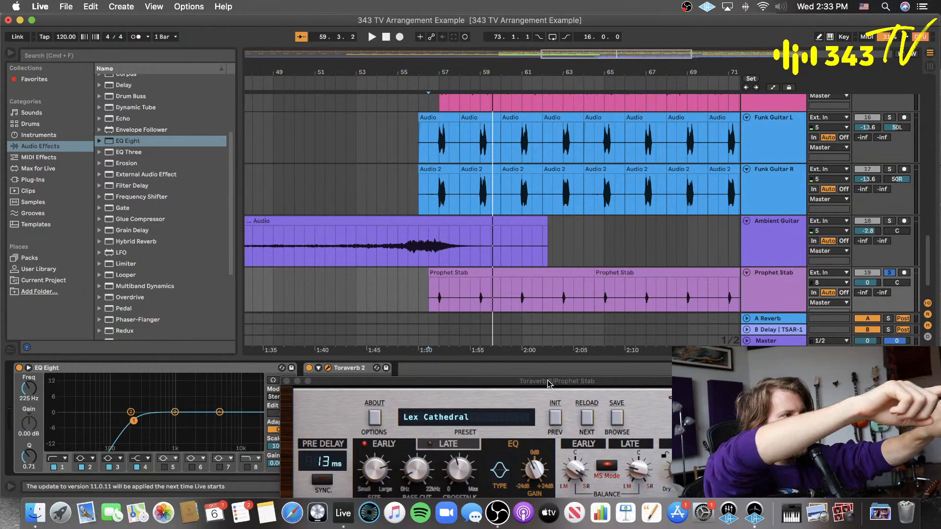
{"action": "key", "text": "super+s"}
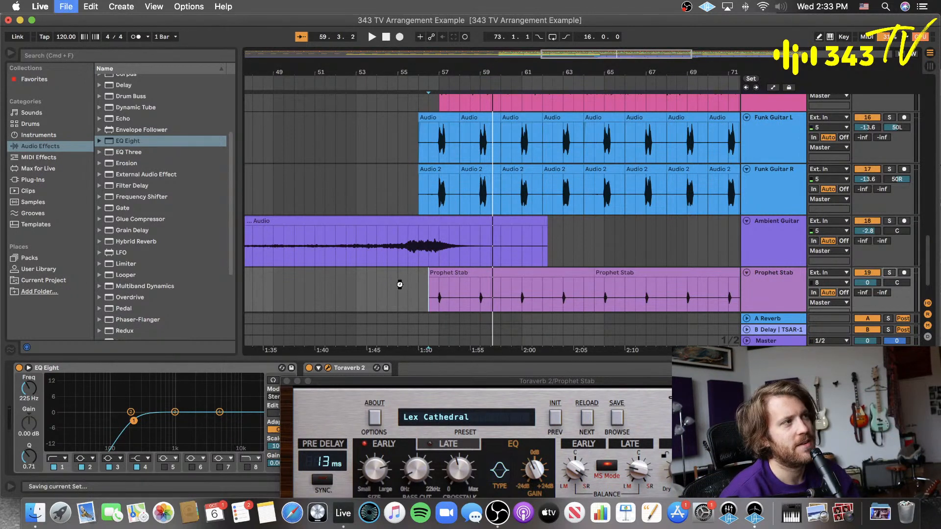
- Play the full mix from 55.1 with Prophet Stab at -5.0 dB and set Toraverb 2's late feedback to 29.47%
{"action": "key", "text": "space"}
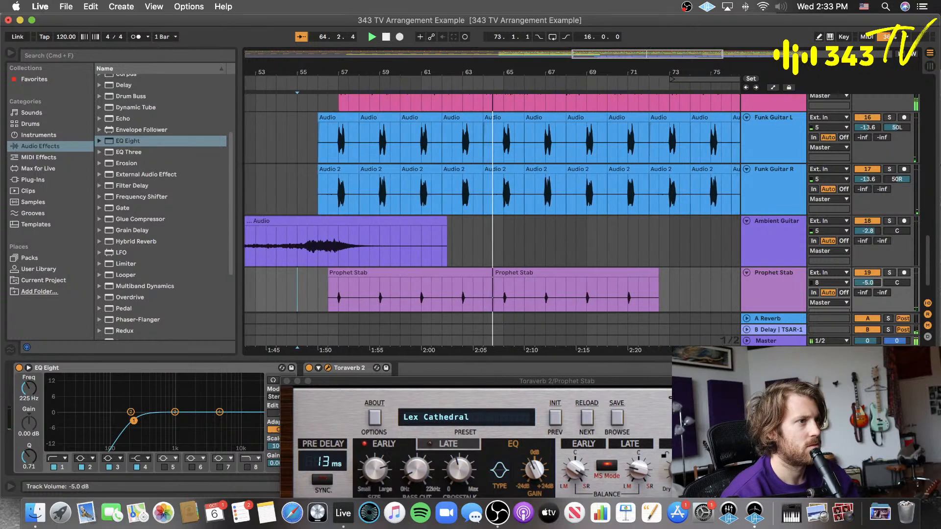
{"action": "left_click_drag", "start_coordinate": [583, 385], "coordinate": [531, 231]}
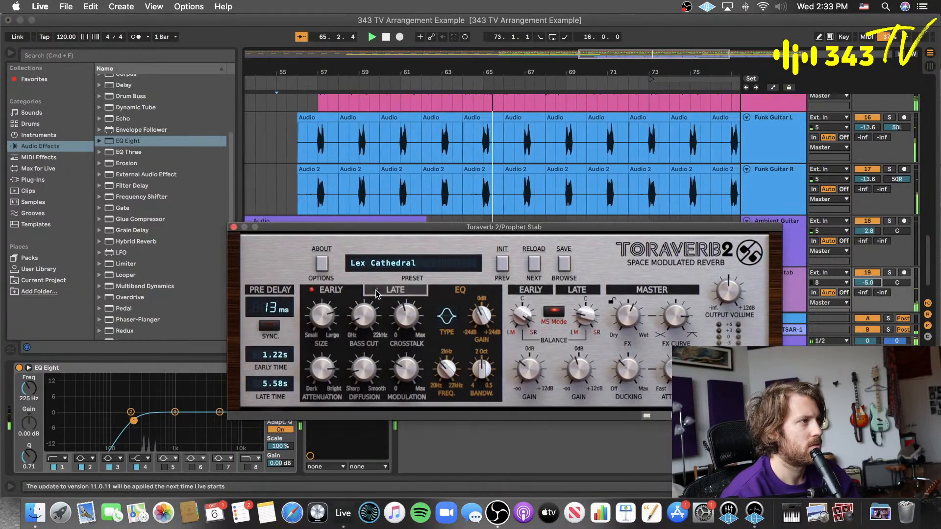
{"action": "left_click", "coordinate": [395, 289]}
{"action": "left_click_drag", "start_coordinate": [411, 324], "coordinate": [406, 323]}
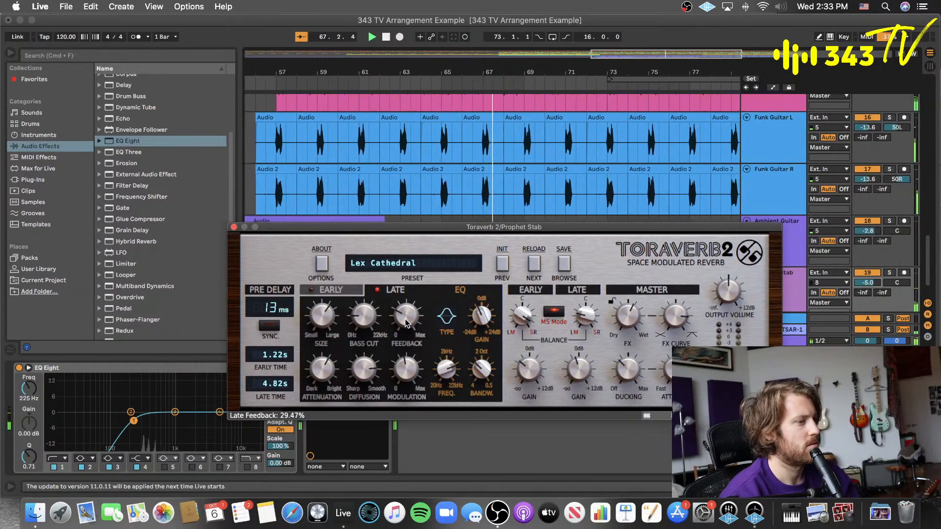
{"action": "left_click_drag", "start_coordinate": [403, 228], "coordinate": [425, 364]}
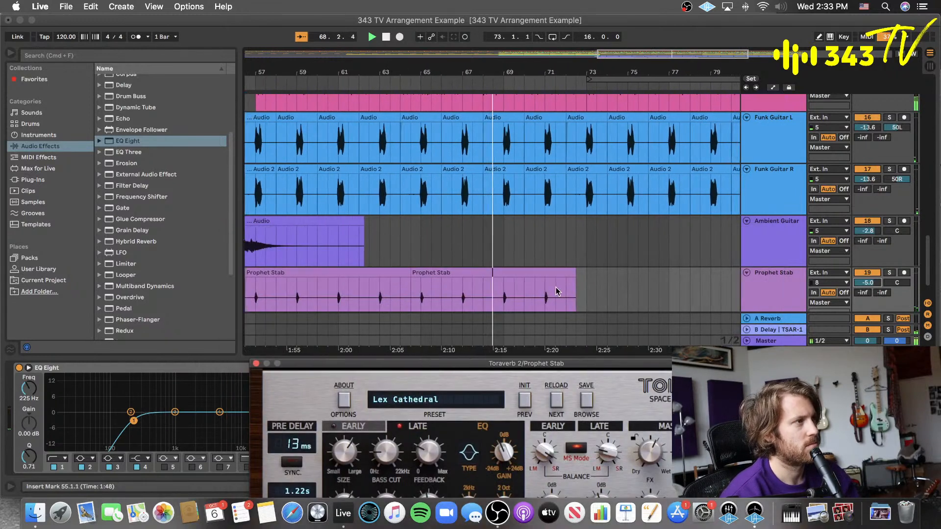
- Restart the mix from 55.1 and place the insert marker at the start of the first Prophet Stab clip, 56.3
{"action": "scroll", "coordinate": [471, 280], "scroll_direction": "down", "scroll_amount": 3}
{"action": "left_click_drag", "start_coordinate": [502, 363], "coordinate": [450, 280]}
{"action": "left_click", "coordinate": [867, 241]}
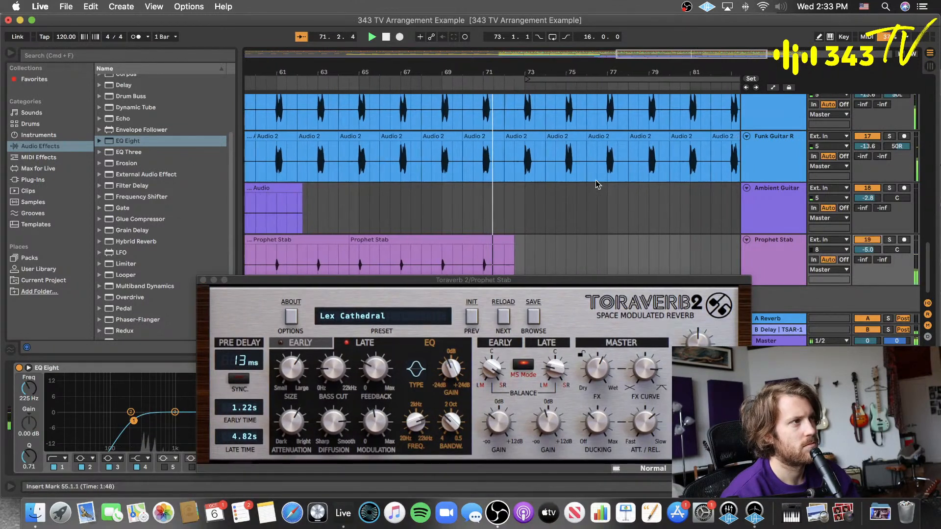
{"action": "key", "text": "space"}
{"action": "key", "text": "space"}
{"action": "left_click", "coordinate": [513, 256]}
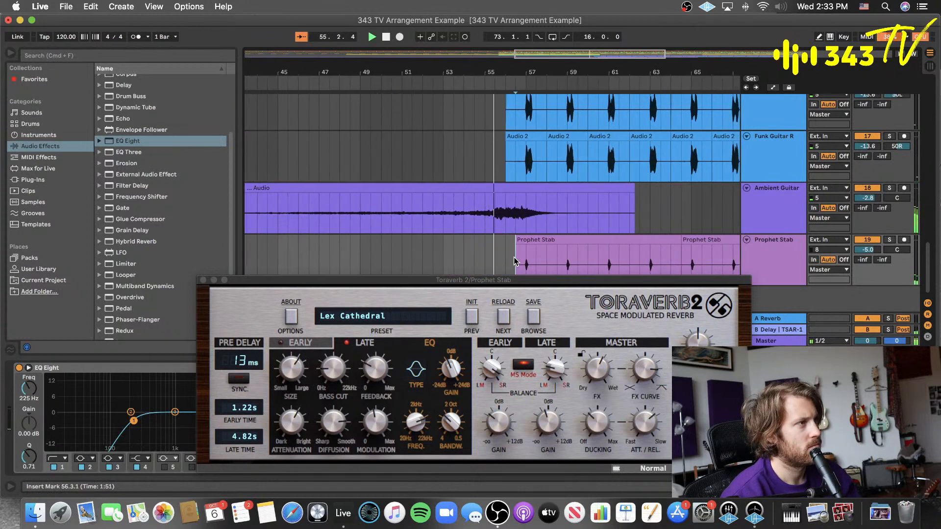
- Set Toraverb 2's late gain to -10.0 dB and raise the Prophet Stab track volume to -1.3 dB
{"action": "left_click_drag", "start_coordinate": [554, 284], "coordinate": [496, 151]}
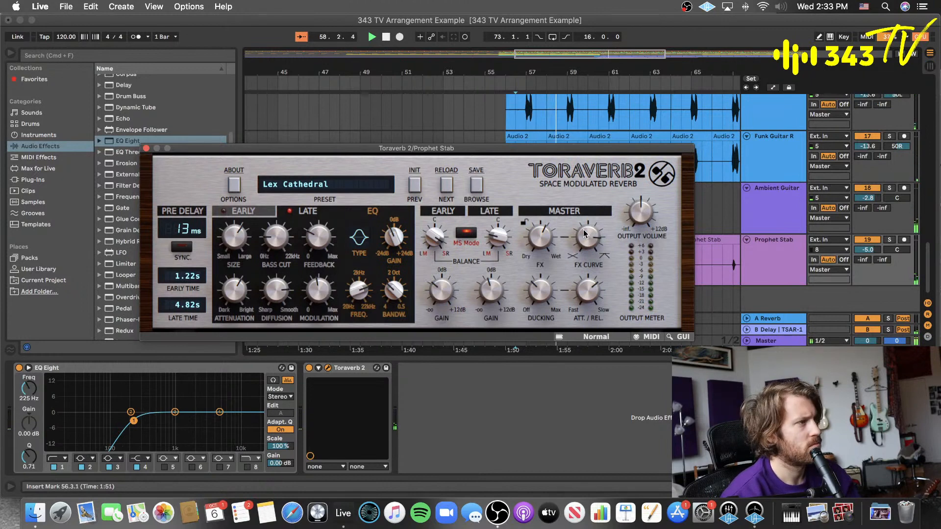
{"action": "left_click_drag", "start_coordinate": [493, 291], "coordinate": [488, 303]}
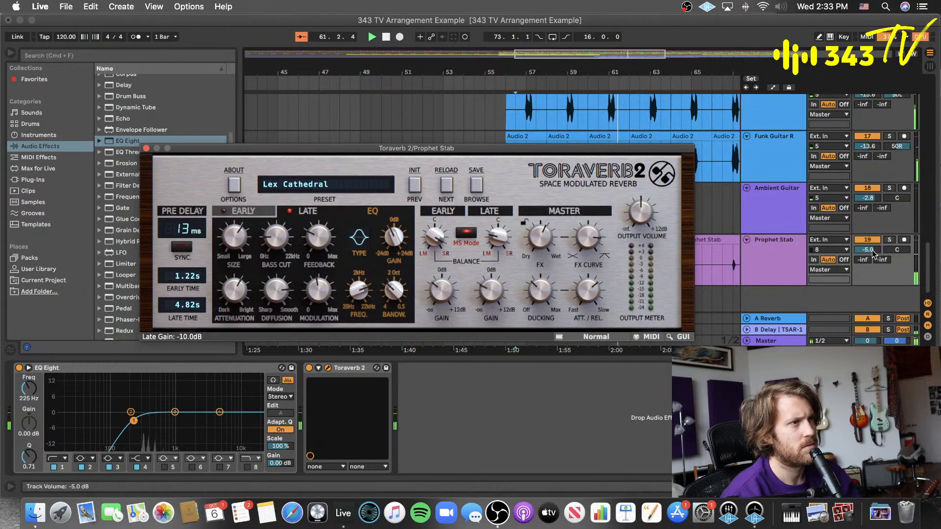
{"action": "left_click_drag", "start_coordinate": [868, 249], "coordinate": [868, 246]}
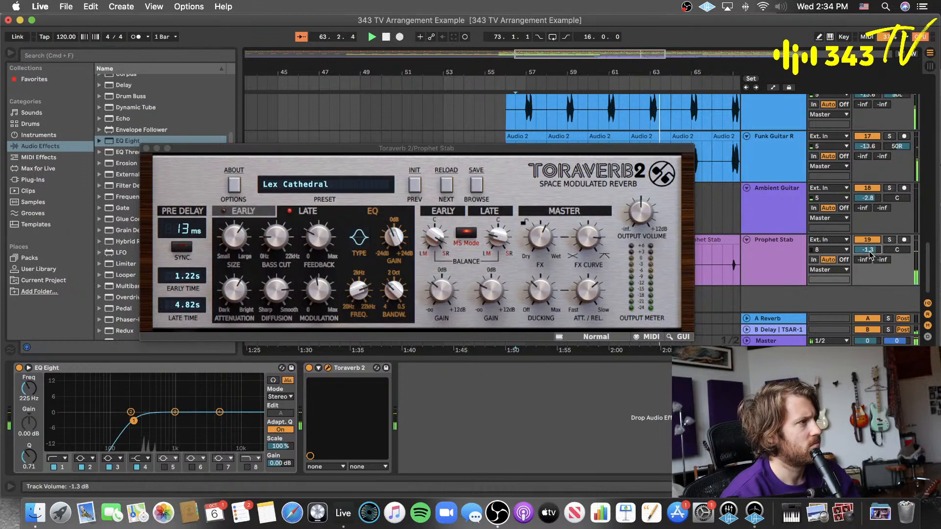
- Solo the Prophet Stab track and raise Toraverb 2's early gain slightly
{"action": "left_click", "coordinate": [890, 240]}
{"action": "left_click_drag", "start_coordinate": [543, 154], "coordinate": [577, 302]}
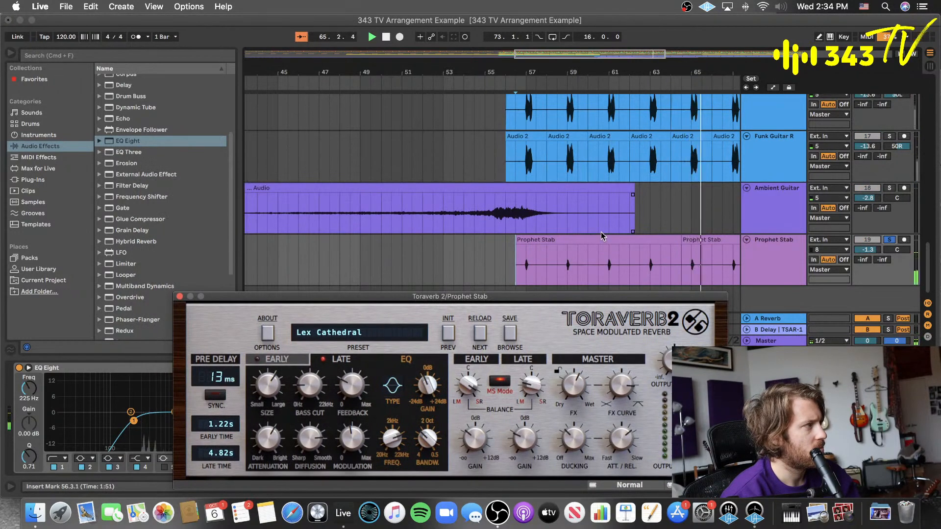
{"action": "left_click_drag", "start_coordinate": [479, 443], "coordinate": [481, 418]}
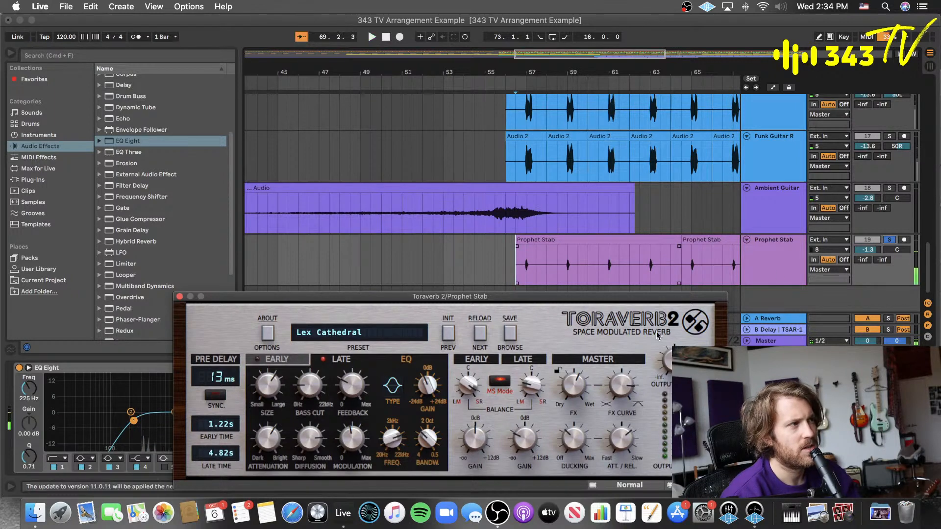
- Unsolo the Prophet Stab track and play the full mix from 56.3
{"action": "left_click", "coordinate": [890, 240]}
{"action": "key", "text": "space"}
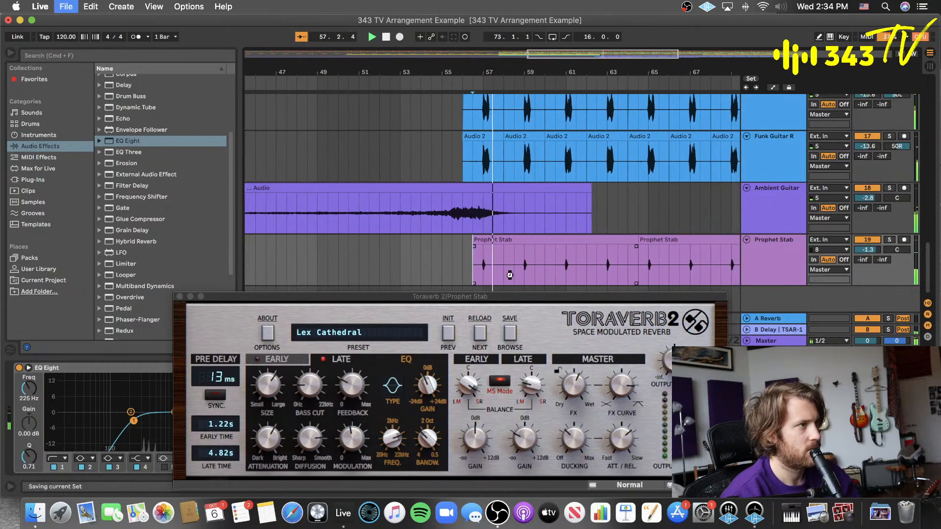
- Close the Toraverb 2 window and collapse the device view to give the arrangement more room
{"action": "left_click", "coordinate": [179, 296]}
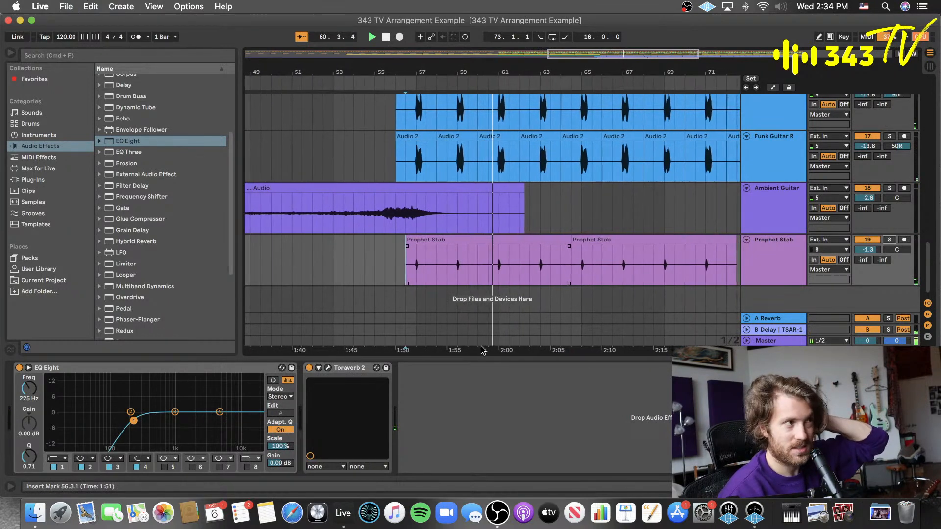
{"action": "left_click_drag", "start_coordinate": [480, 357], "coordinate": [481, 470]}
{"action": "scroll", "coordinate": [770, 246], "scroll_direction": "up", "scroll_amount": 8}
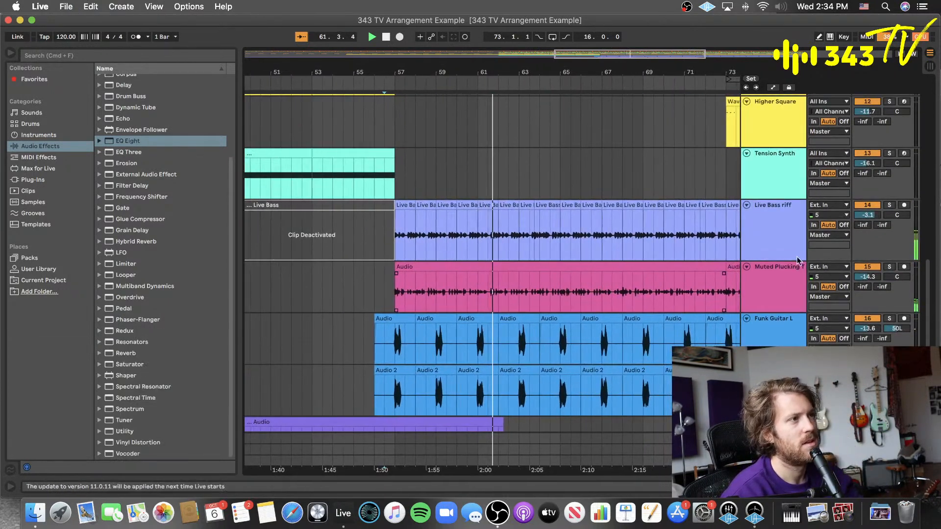
- Solo the Live Bass riff track and play it from 57.1.1
{"action": "left_click", "coordinate": [890, 205]}
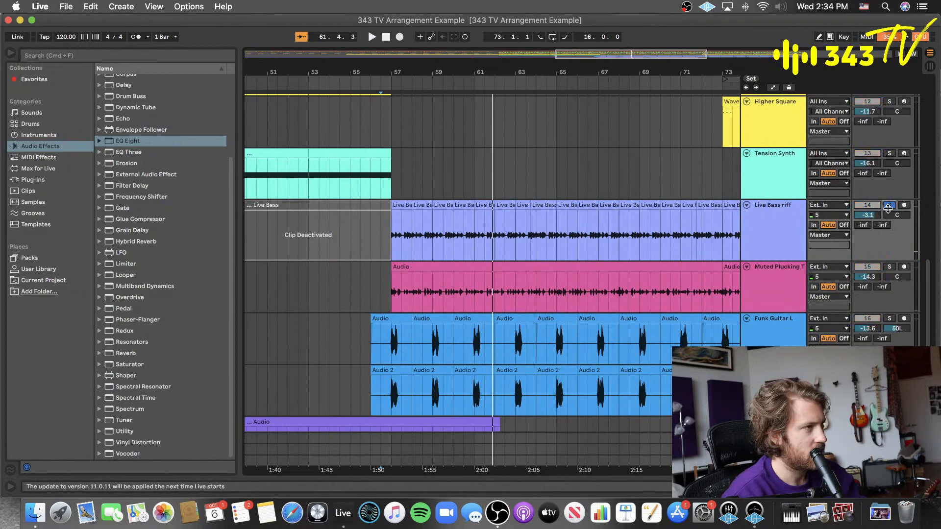
{"action": "left_click", "coordinate": [391, 242]}
{"action": "key", "text": "space"}
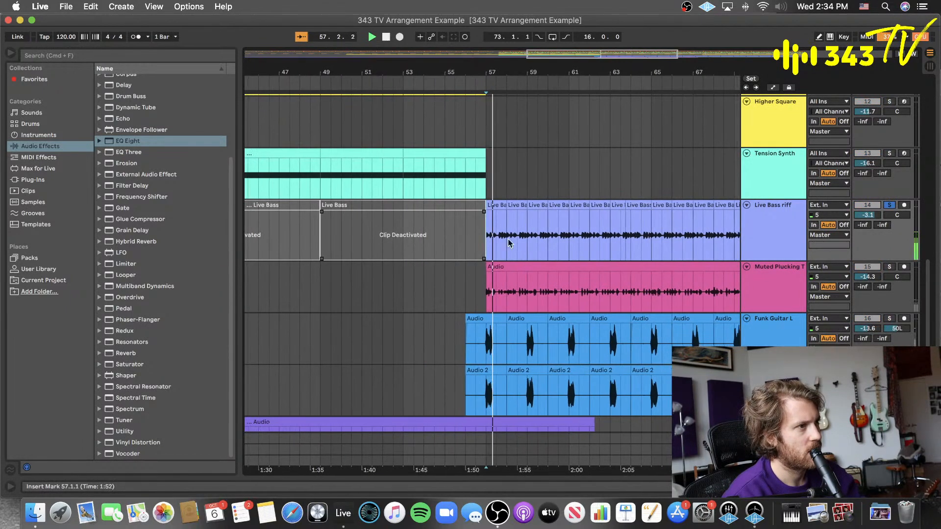
- Show the Live Bass riff track's devices and add a Reverb after the Utility
{"action": "left_click", "coordinate": [767, 235]}
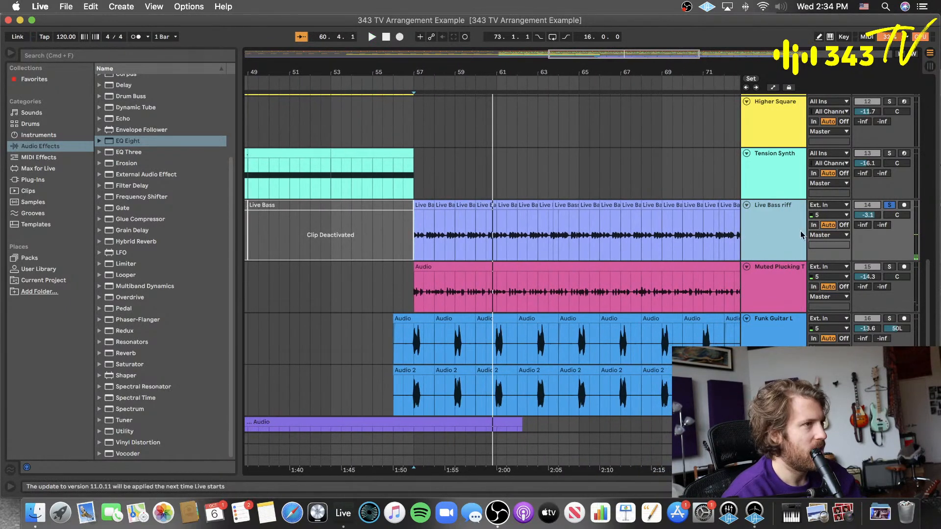
{"action": "key", "text": "shift+Tab"}
{"action": "key", "text": "shift+Tab"}
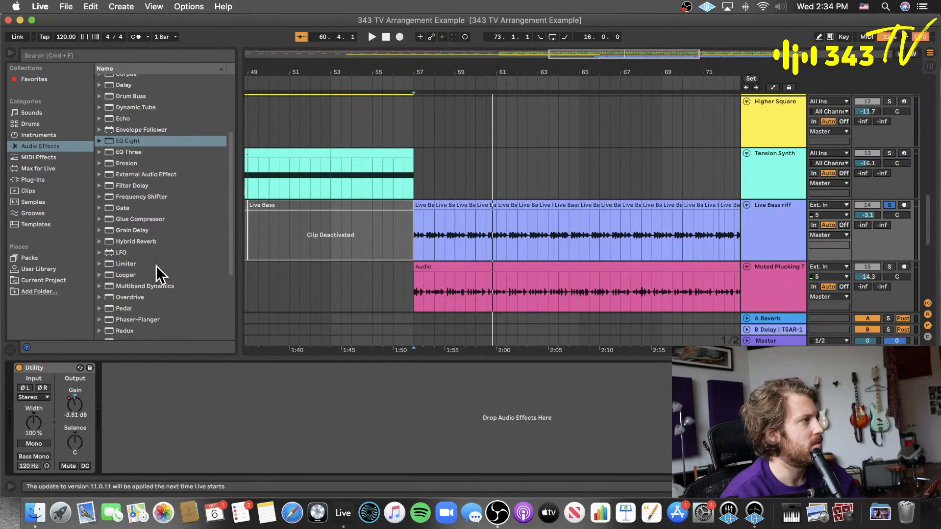
{"action": "scroll", "coordinate": [155, 265], "scroll_direction": "down", "scroll_amount": 5}
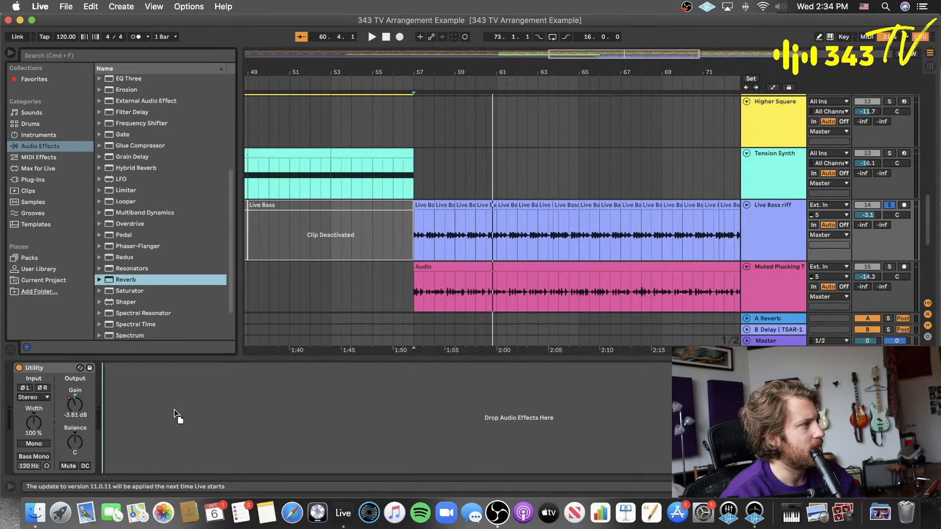
{"action": "left_click_drag", "start_coordinate": [175, 414], "coordinate": [177, 410]}
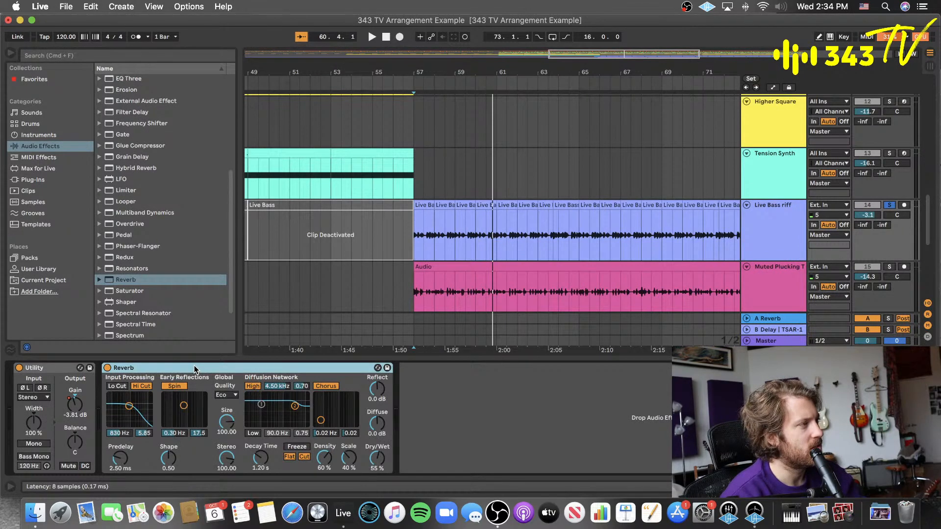
- Group the Reverb into an Audio Effect Rack and create a second chain in it
{"action": "right_click", "coordinate": [185, 385]}
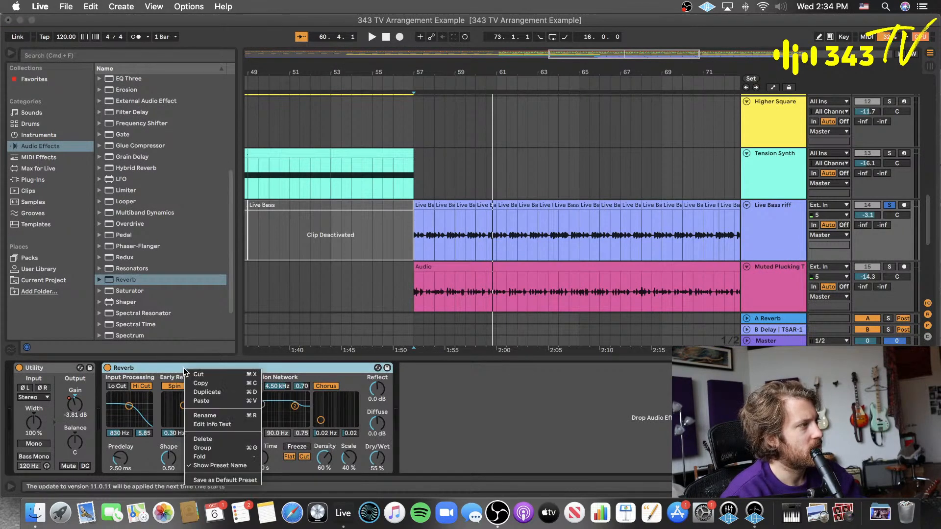
{"action": "left_click", "coordinate": [217, 448]}
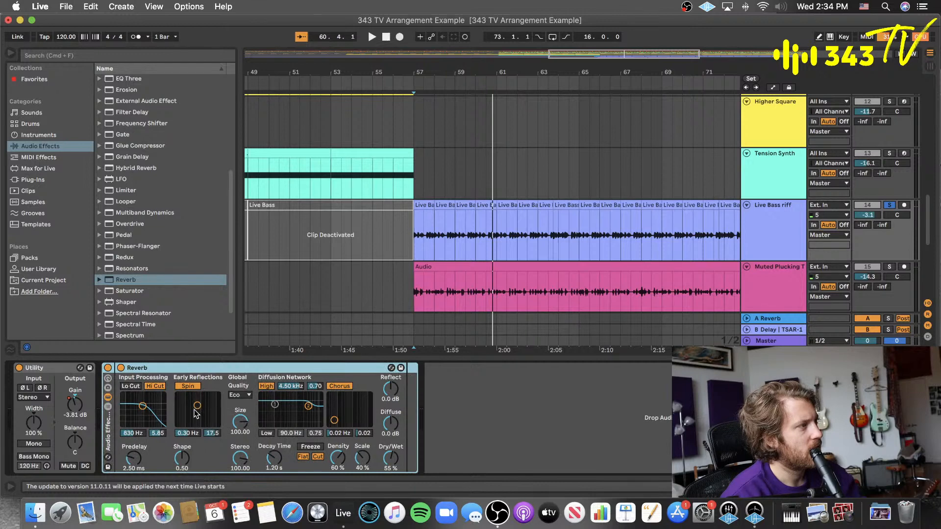
{"action": "left_click", "coordinate": [108, 409]}
{"action": "right_click", "coordinate": [179, 417]}
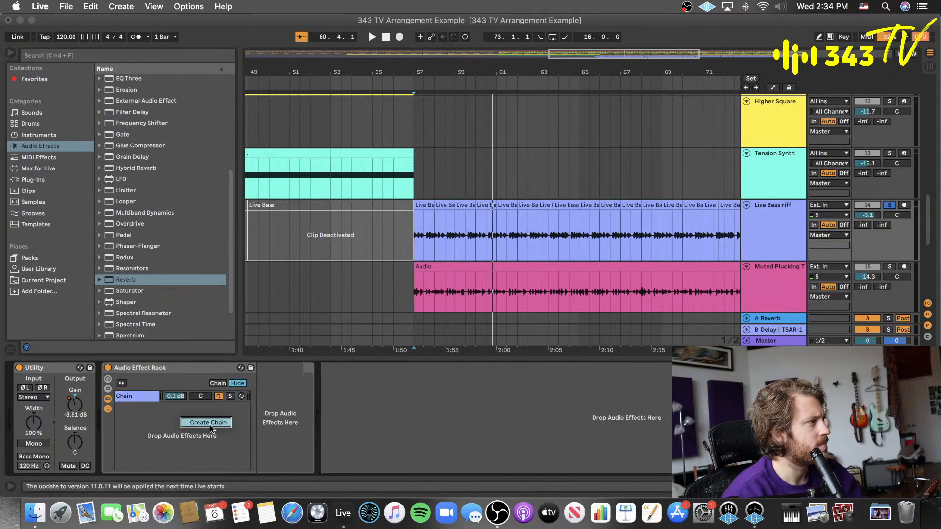
{"action": "left_click", "coordinate": [210, 424]}
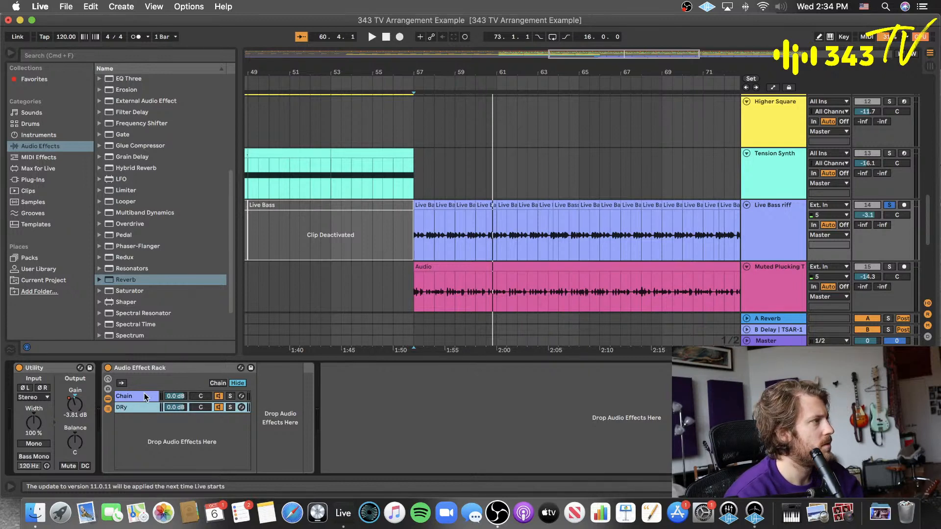
- Name the rack's reverb chain Reverb and the empty chain Dry, and save the set
{"action": "left_click", "coordinate": [145, 397]}
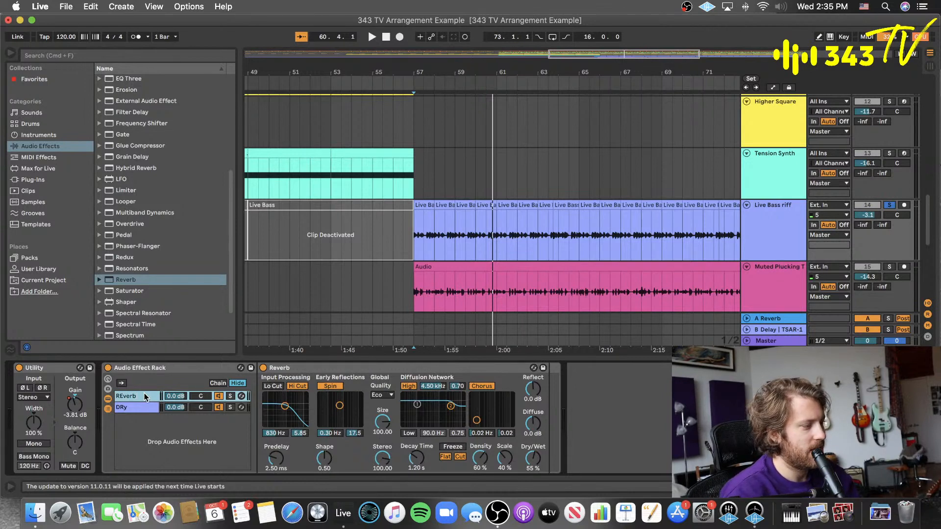
{"action": "key", "text": "super+r"}
{"action": "left_click", "coordinate": [123, 396]}
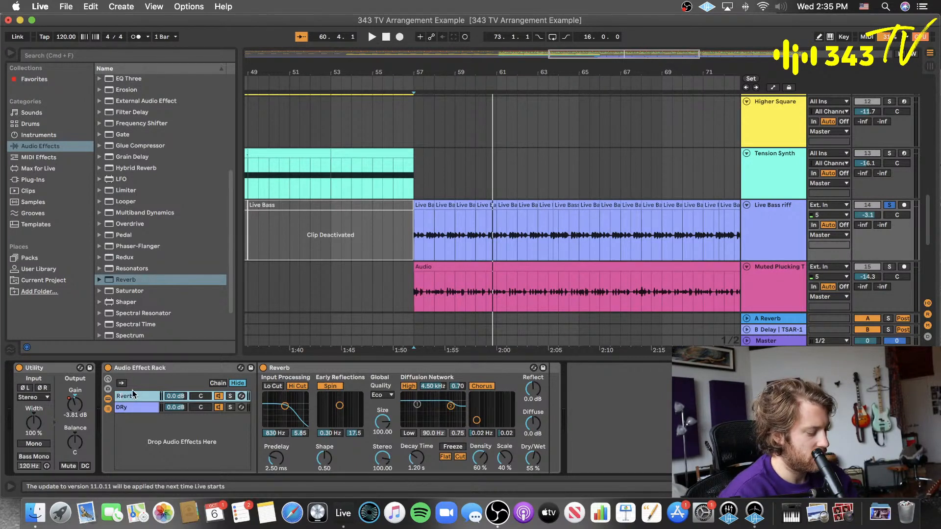
{"action": "left_click", "coordinate": [124, 407]}
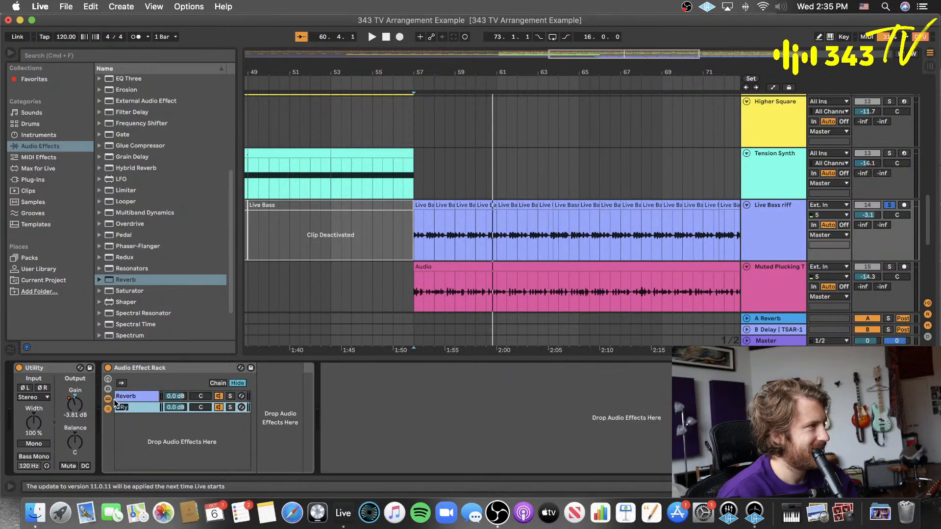
{"action": "key", "text": "super+r"}
{"action": "key", "text": "BackSpace"}
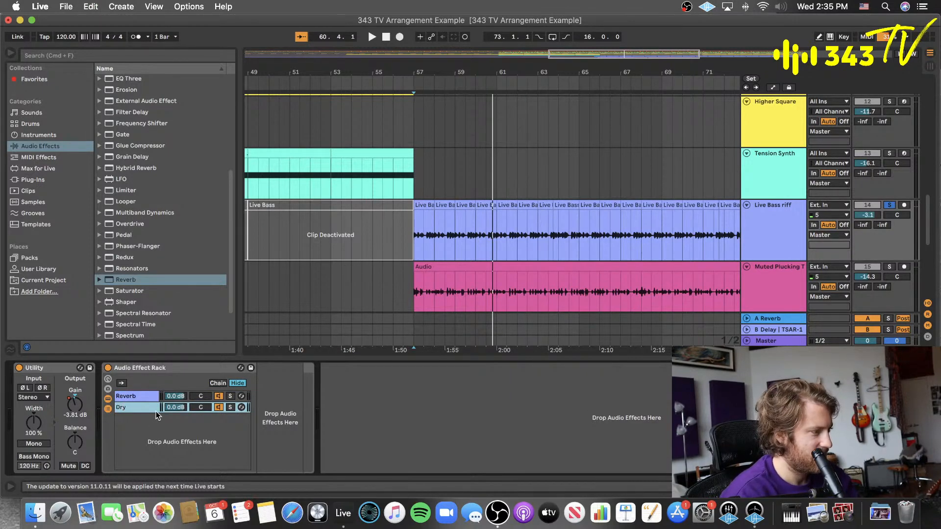
{"action": "key", "text": "super+s"}
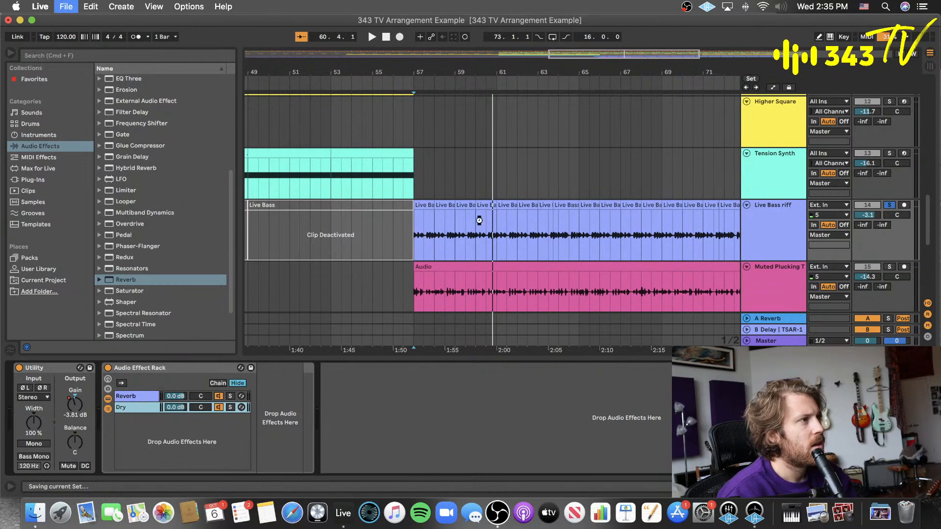
- In the Reverb chain, set the reverb's stereo to 0.95 and its input filter to low cut only at 10.5 kHz
{"action": "left_click", "coordinate": [157, 397]}
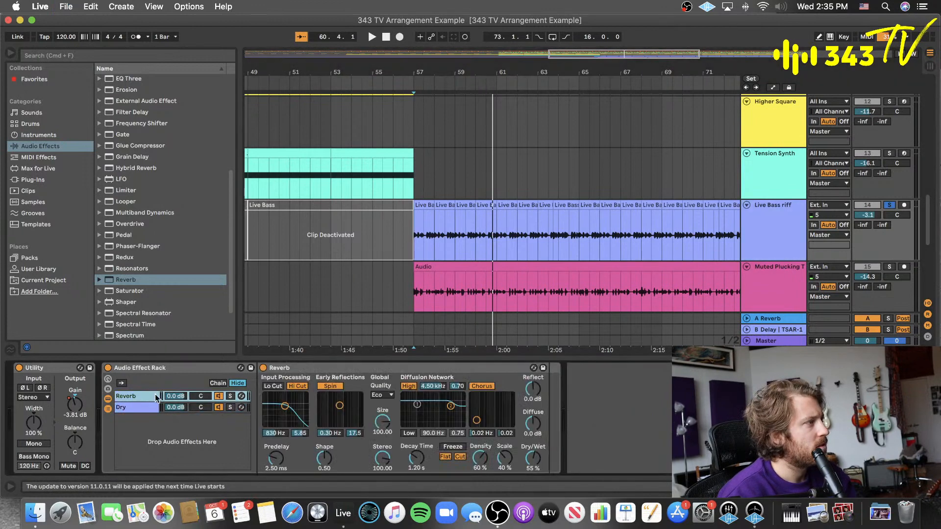
{"action": "left_click_drag", "start_coordinate": [387, 458], "coordinate": [387, 495]}
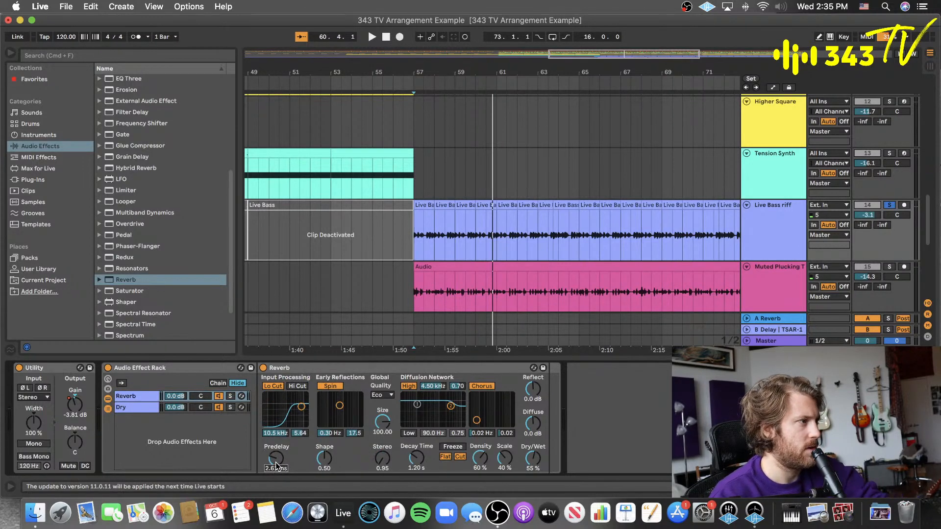
- Switch to Safari and try to open harmoniccycle.com
{"action": "left_click", "coordinate": [286, 523]}
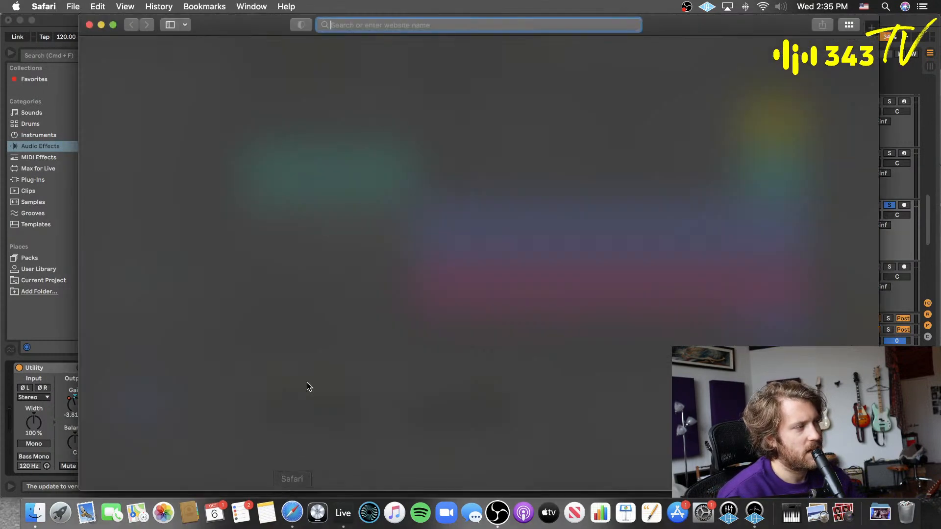
{"action": "type", "text": "harmoniccycle.com"}
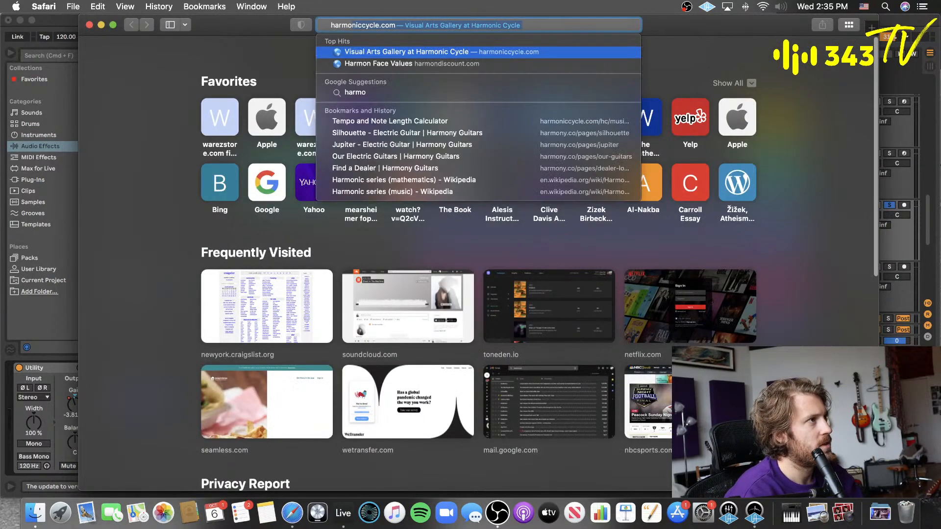
{"action": "key", "text": "Return"}
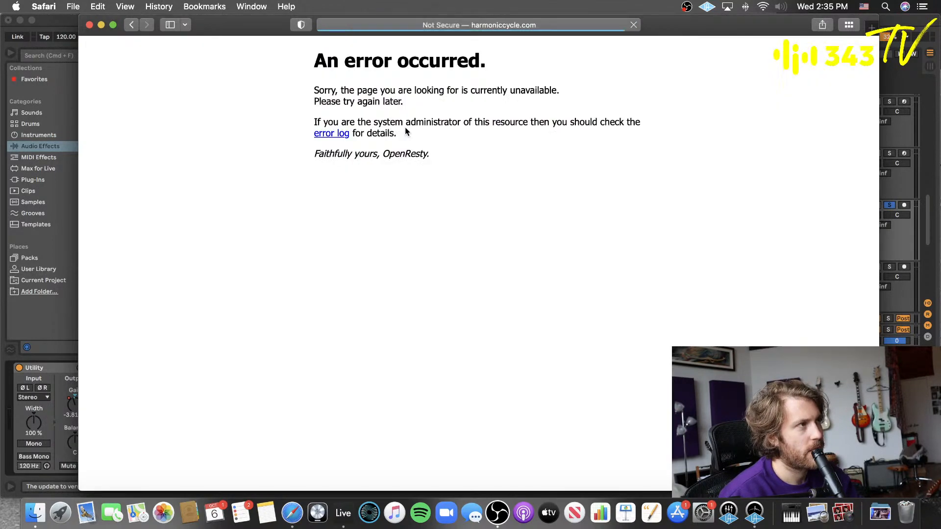
- Open google.com in Safari and shift the browser window aside to uncover part of Live
{"action": "left_click", "coordinate": [460, 28]}
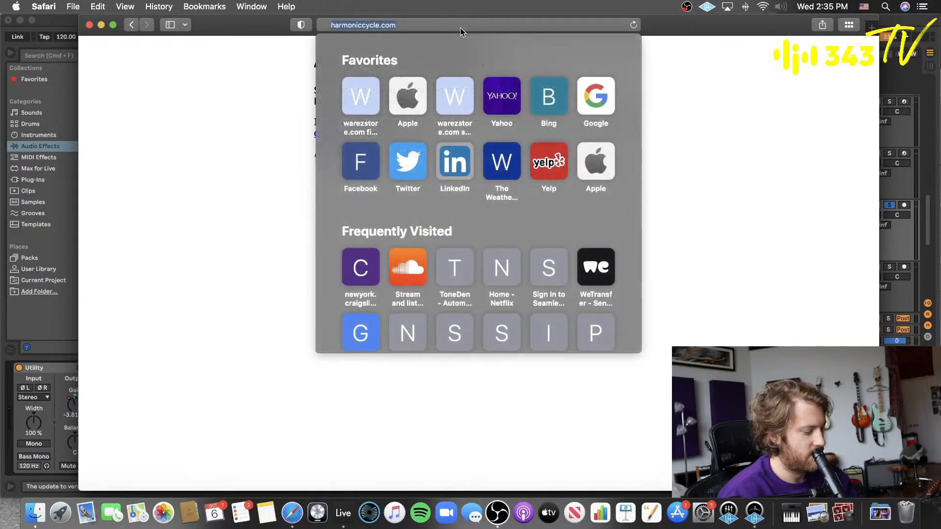
{"action": "type", "text": "google.com"}
{"action": "key", "text": "Return"}
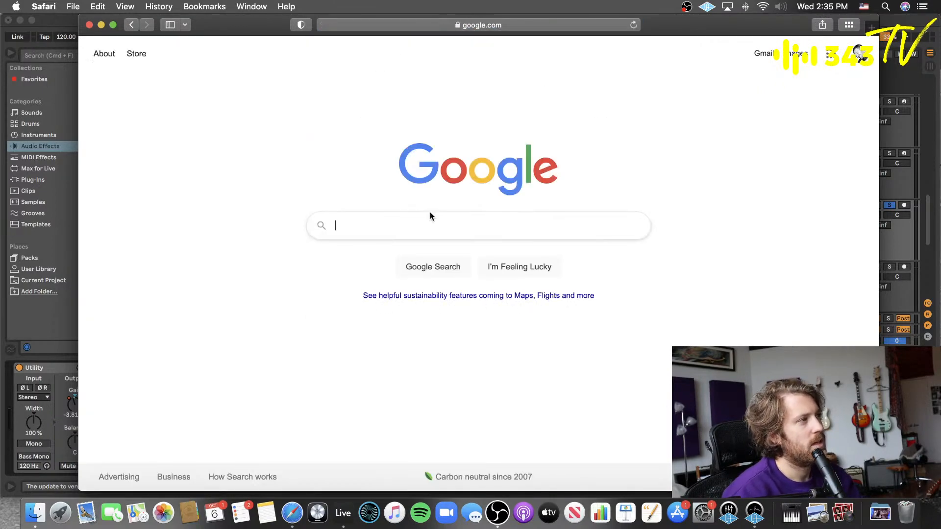
{"action": "left_click_drag", "start_coordinate": [272, 22], "coordinate": [331, 15]}
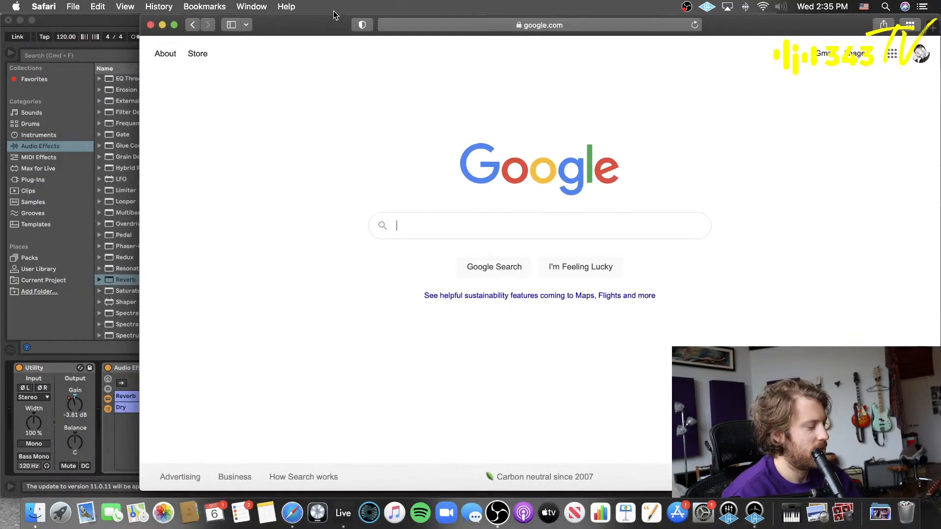
{"action": "type", "text": "120 divided by"}
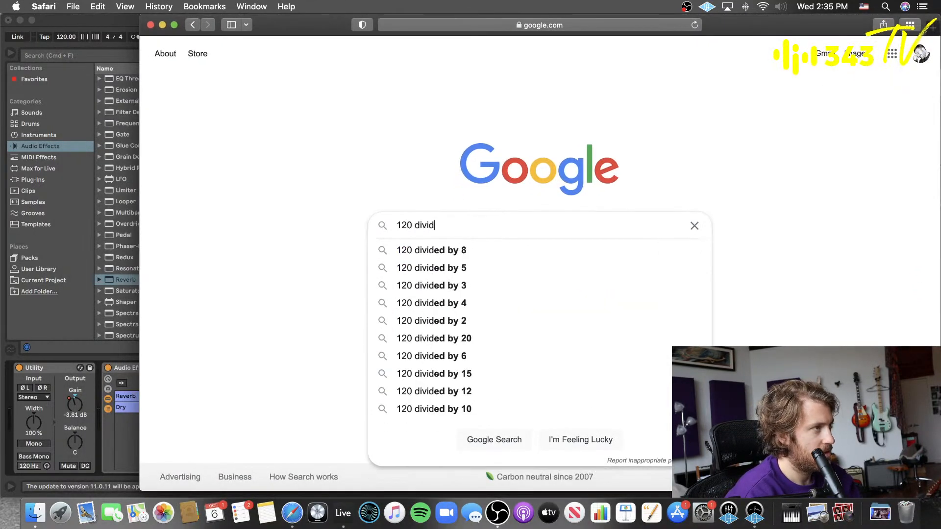
{"action": "key", "text": "BackSpace"}
{"action": "key", "text": "BackSpace"}
{"action": "key", "text": "BackSpace"}
{"action": "key", "text": "BackSpace"}
{"action": "key", "text": "BackSpace"}
{"action": "key", "text": "BackSpace"}
{"action": "key", "text": "BackSpace"}
{"action": "key", "text": "BackSpace"}
{"action": "key", "text": "BackSpace"}
{"action": "key", "text": "BackSpace"}
{"action": "key", "text": "BackSpace"}
{"action": "key", "text": "BackSpace"}
{"action": "key", "text": "BackSpace"}
{"action": "key", "text": "BackSpace"}
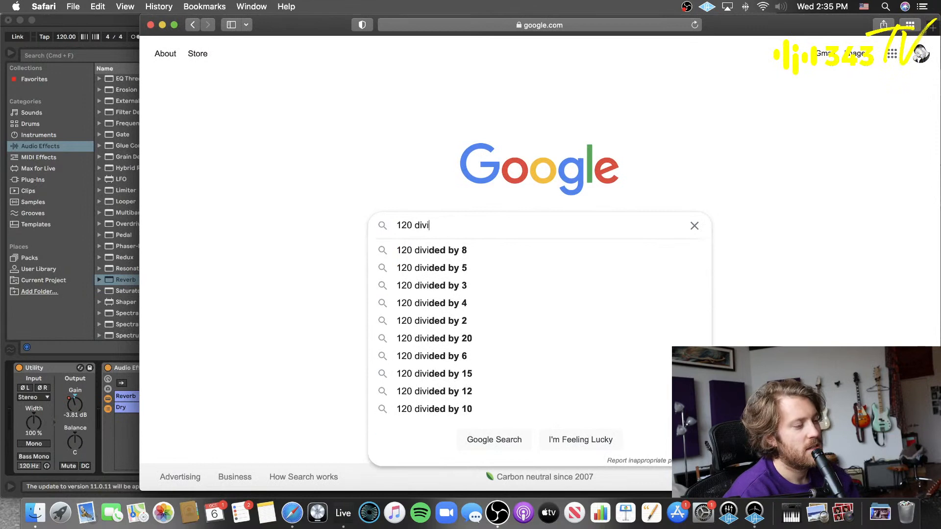
- Search Google for "60,000 divided by 120" to calculate the beat length in milliseconds
{"action": "type", "text": "60,"}
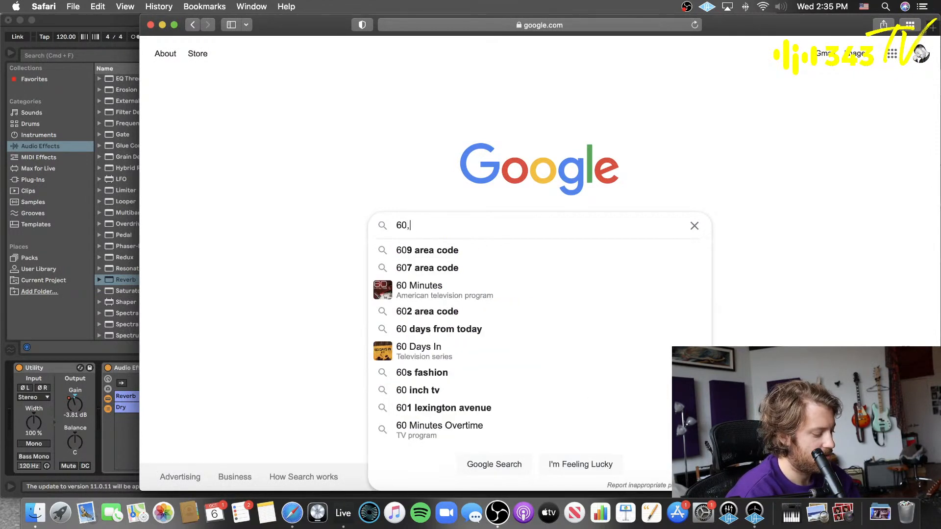
{"action": "type", "text": "000 divided b"}
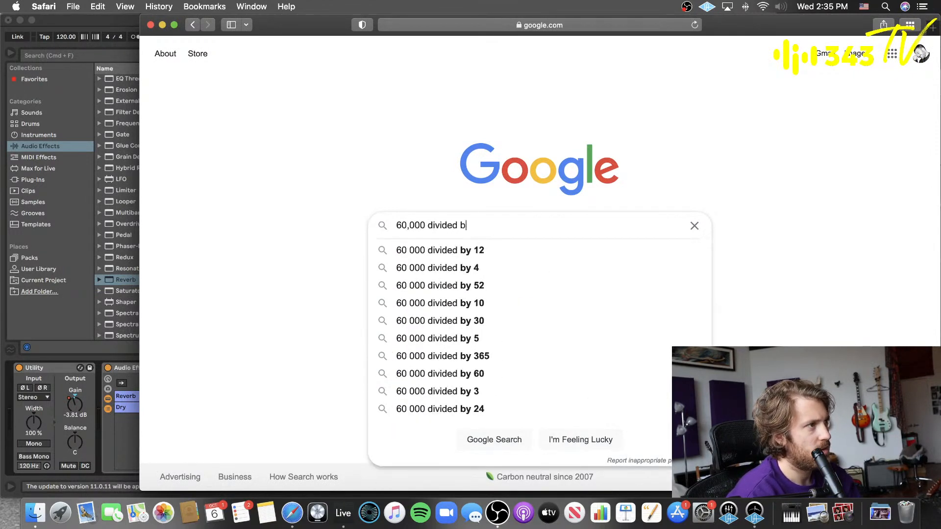
{"action": "type", "text": "y 120"}
{"action": "key", "text": "Return"}
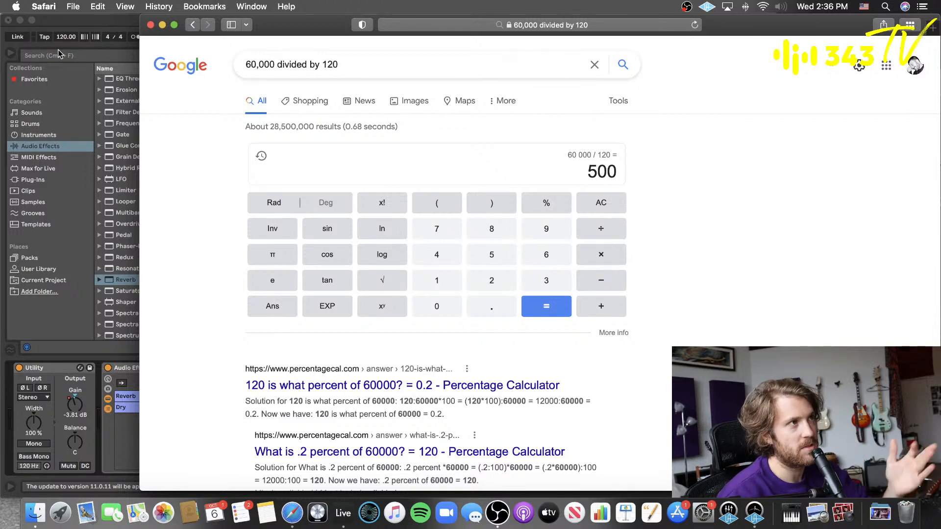
- Divide the result by 2 four times in a row in Google's calculator and return to Live
{"action": "left_click", "coordinate": [595, 175]}
{"action": "type", "text": "/2"}
{"action": "left_click", "coordinate": [561, 305]}
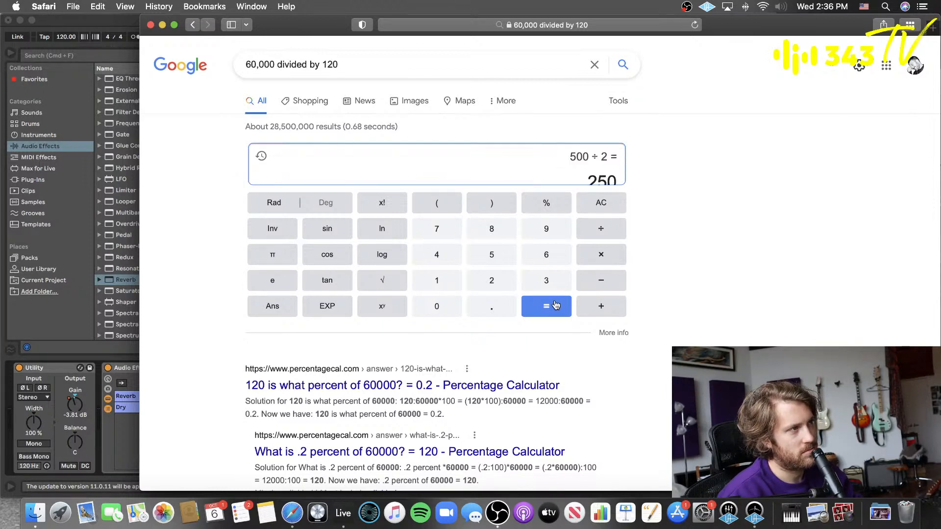
{"action": "left_click", "coordinate": [601, 229]}
{"action": "left_click", "coordinate": [491, 280]}
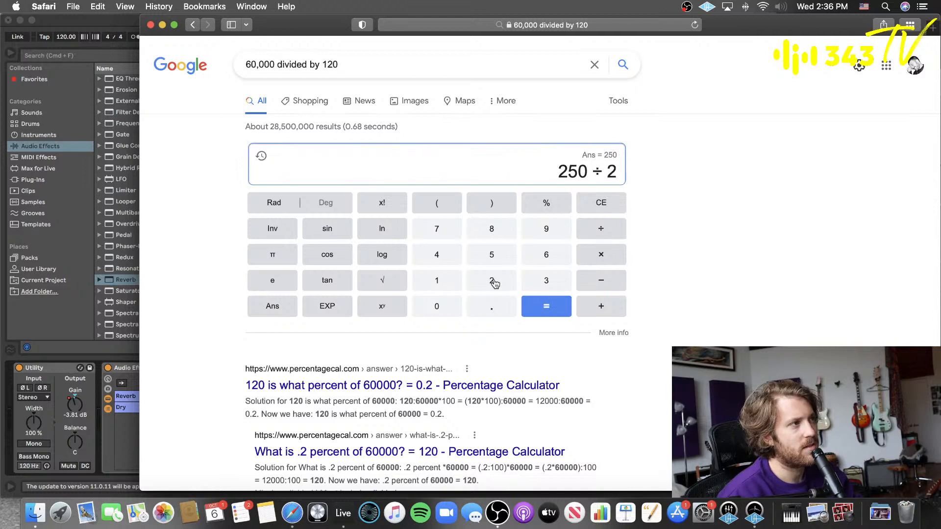
{"action": "left_click", "coordinate": [546, 306]}
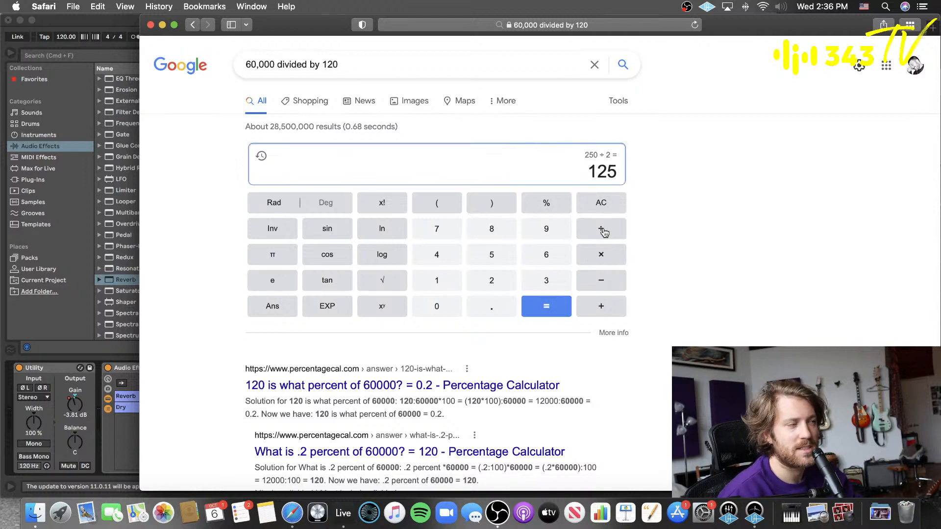
{"action": "left_click", "coordinate": [604, 232]}
{"action": "left_click", "coordinate": [490, 287]}
{"action": "left_click", "coordinate": [546, 307]}
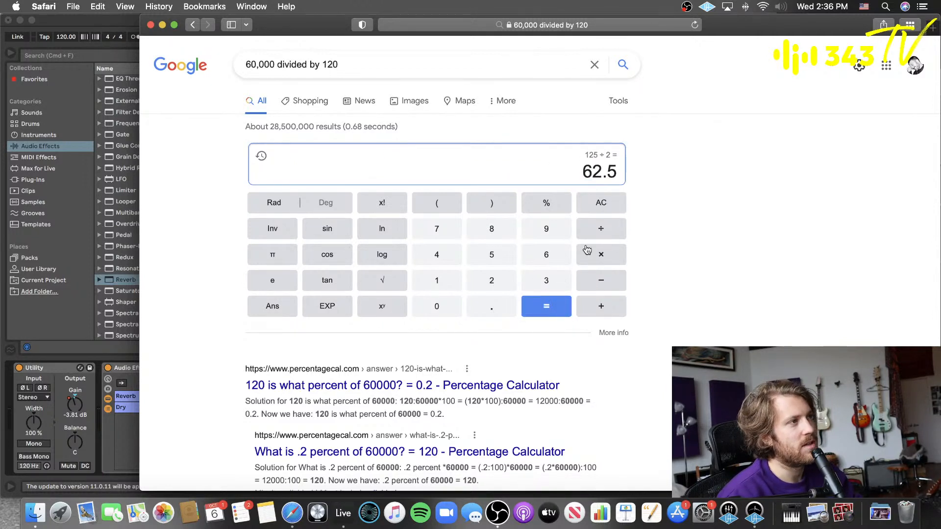
{"action": "left_click", "coordinate": [604, 230]}
{"action": "left_click", "coordinate": [492, 280]}
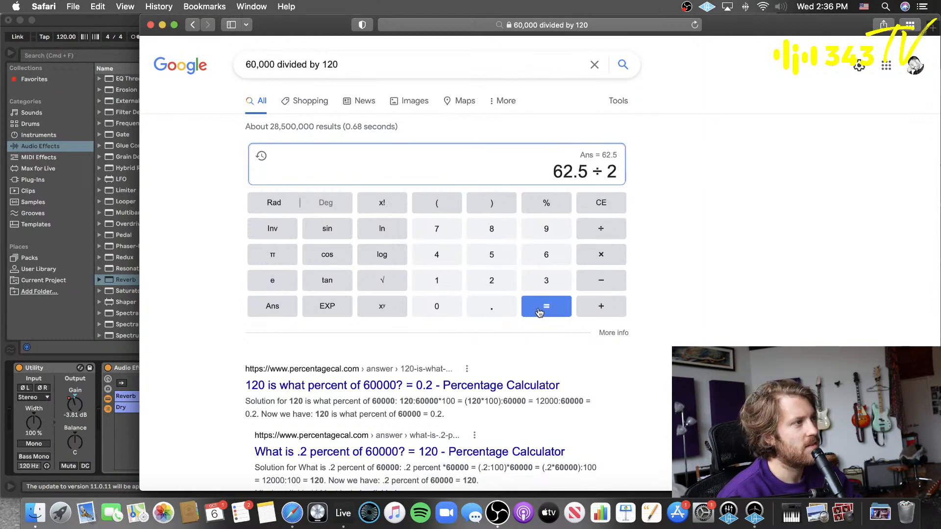
{"action": "left_click", "coordinate": [538, 312]}
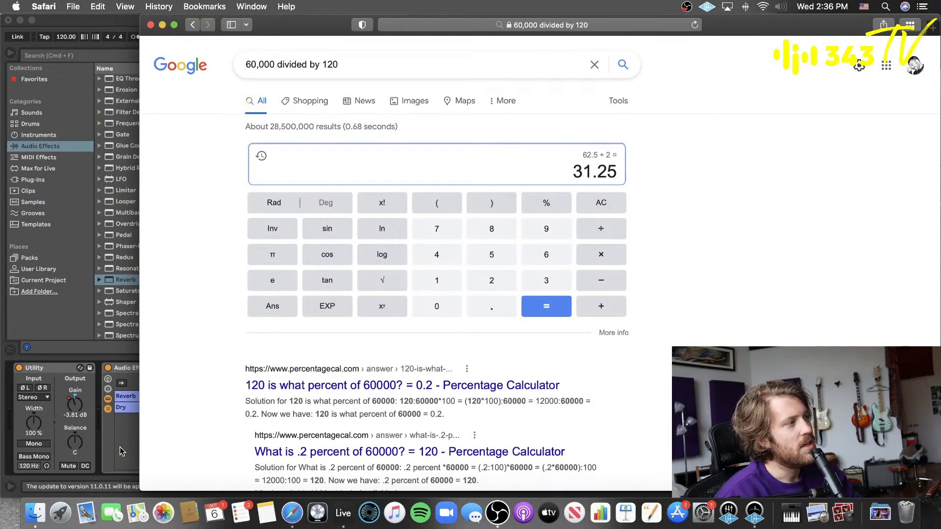
{"action": "left_click", "coordinate": [122, 445]}
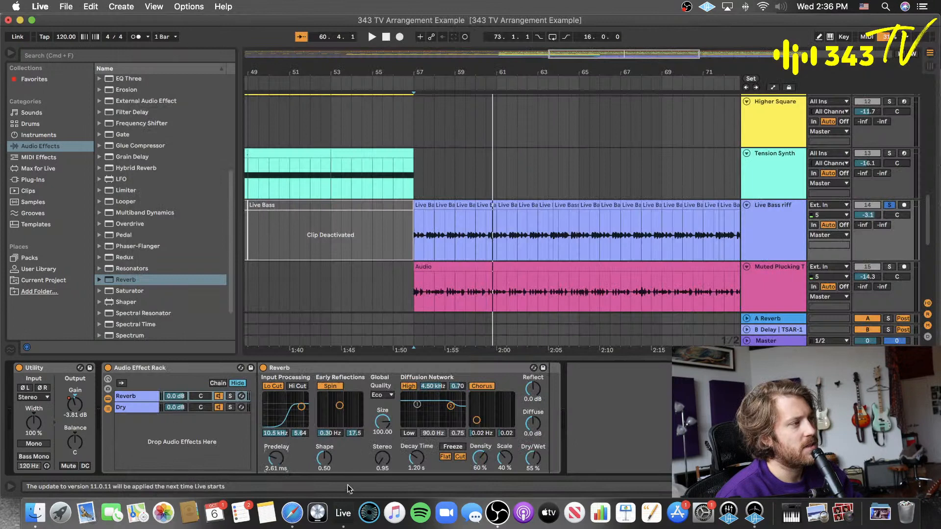
- Check the calculated 31.25 ms in Safari, and set the Reverb's Predelay to 31.2 ms and Dry/Wet to 100%
{"action": "left_click", "coordinate": [292, 512]}
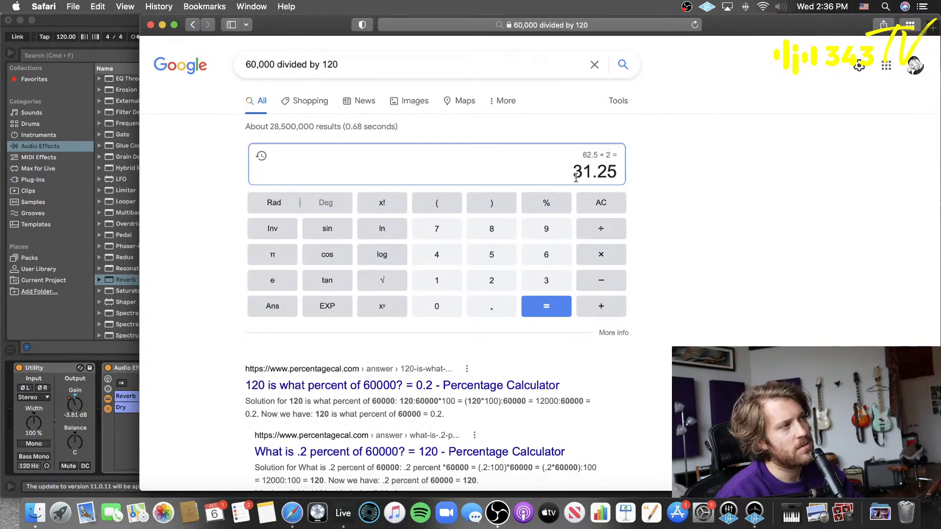
{"action": "left_click", "coordinate": [118, 434]}
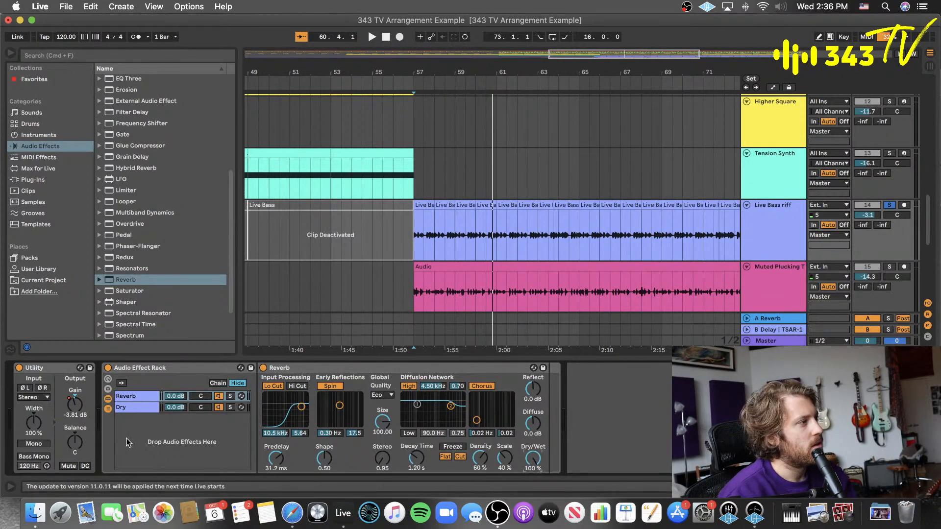
- Place the Dry chain above the Reverb chain and, during playback, set the Reverb's Decay Time to 3.46 s and its quality to High
{"action": "left_click_drag", "start_coordinate": [142, 407], "coordinate": [172, 441]}
{"action": "left_click", "coordinate": [141, 408]}
{"action": "key", "text": "space"}
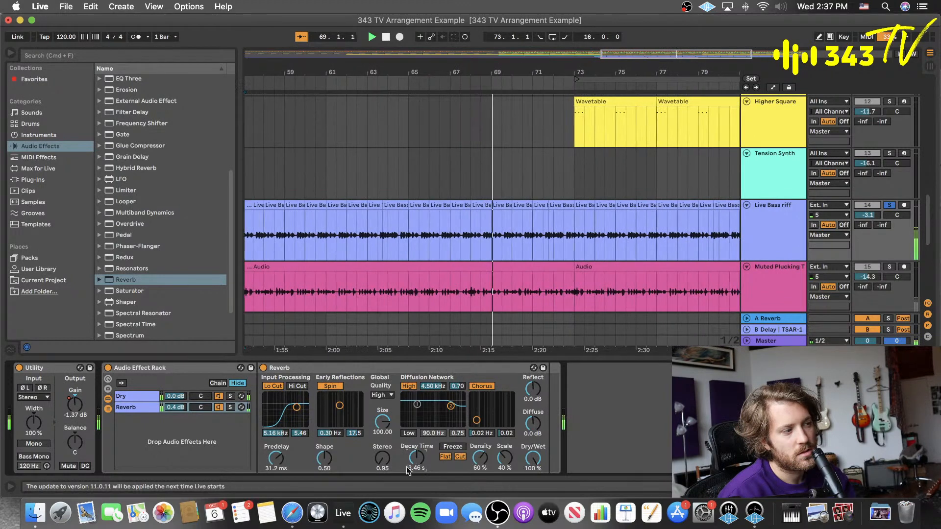
- Multiply 31.25 by 2 in Google's calculator in Safari, and set the Reverb's Predelay in Live to 62.5 ms
{"action": "left_click", "coordinate": [292, 515]}
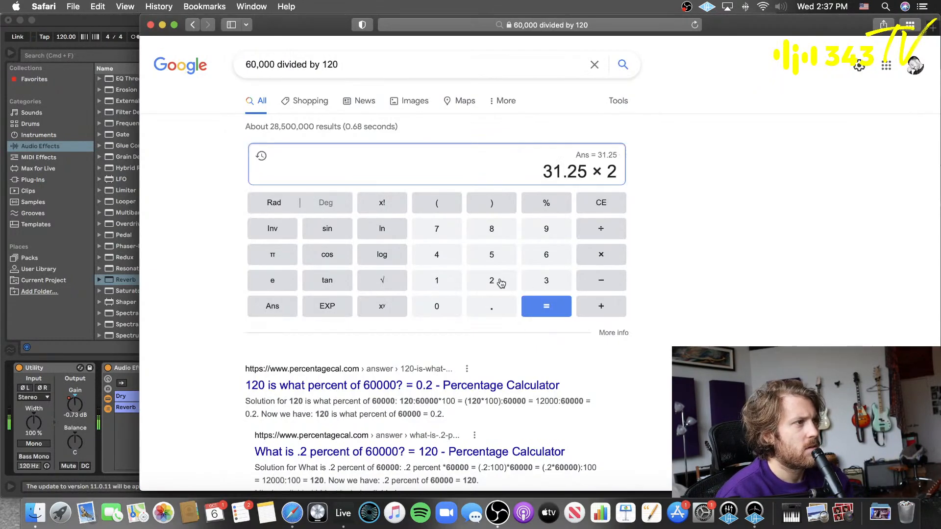
{"action": "left_click", "coordinate": [132, 431]}
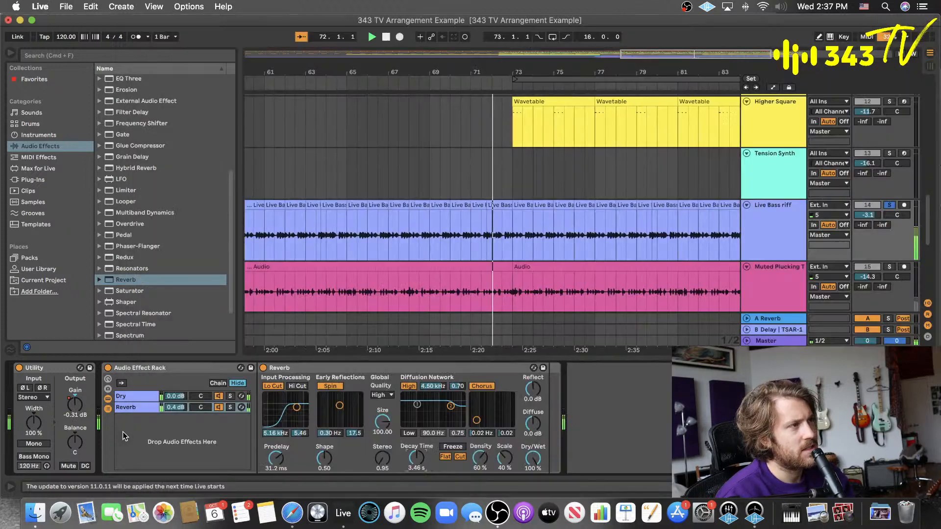
{"action": "left_click", "coordinate": [283, 468]}
{"action": "type", "text": "62"}
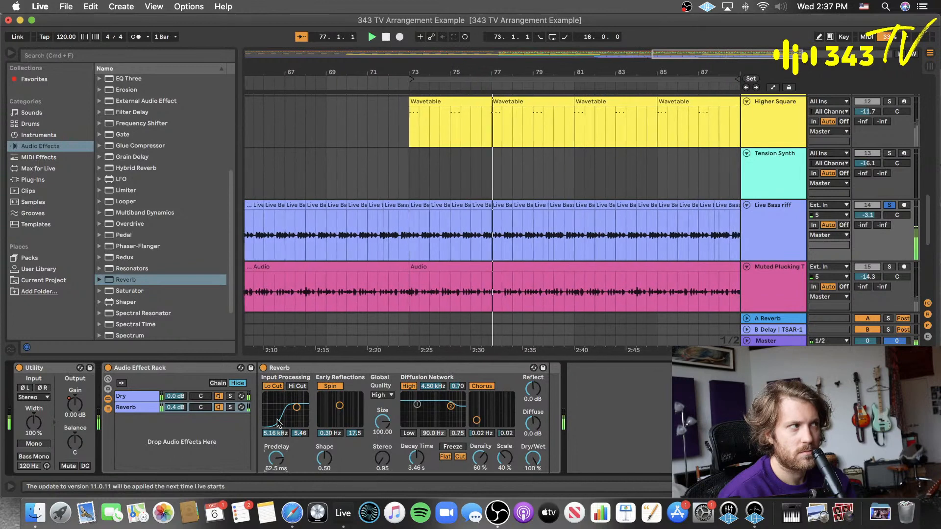
- Stop playback and load Slate Digital's Virtual Mix Rack plug-in after the Reverb in the Live Bass riff's Reverb chain
{"action": "scroll", "coordinate": [139, 288], "scroll_direction": "down", "scroll_amount": 3}
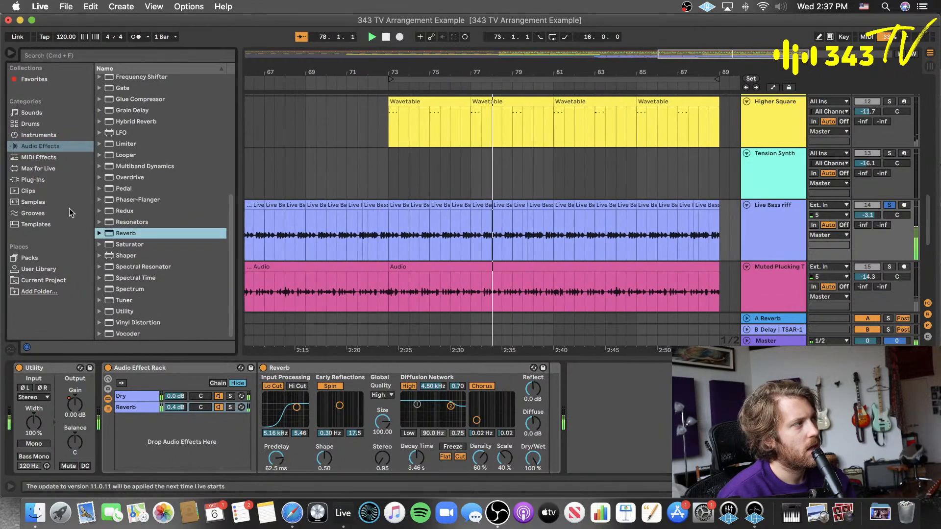
{"action": "key", "text": "space"}
{"action": "left_click", "coordinate": [57, 180]}
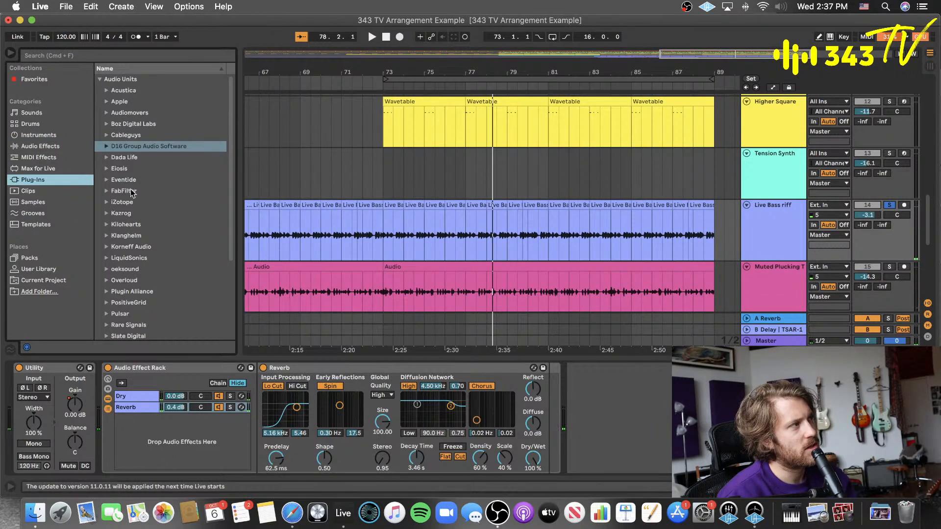
{"action": "scroll", "coordinate": [153, 218], "scroll_direction": "down", "scroll_amount": 5}
{"action": "left_click", "coordinate": [111, 237]}
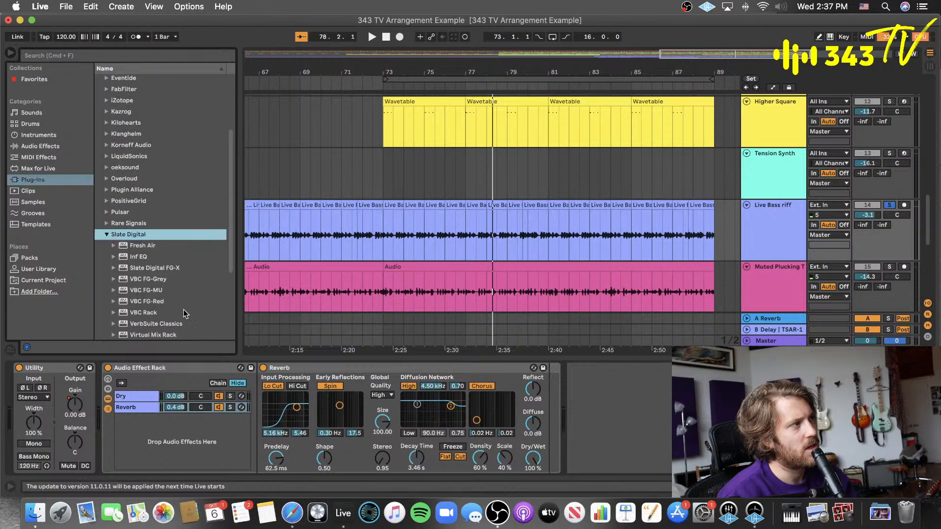
{"action": "scroll", "coordinate": [170, 316], "scroll_direction": "down", "scroll_amount": 2}
{"action": "left_click", "coordinate": [167, 313]}
{"action": "left_click_drag", "start_coordinate": [310, 336], "coordinate": [551, 425]}
- Add the FG-73 preamp module to the first slot of the Virtual Mix Rack and uncover the arrangement behind the plug-in window
{"action": "scroll", "coordinate": [284, 328], "scroll_direction": "down", "scroll_amount": 10}
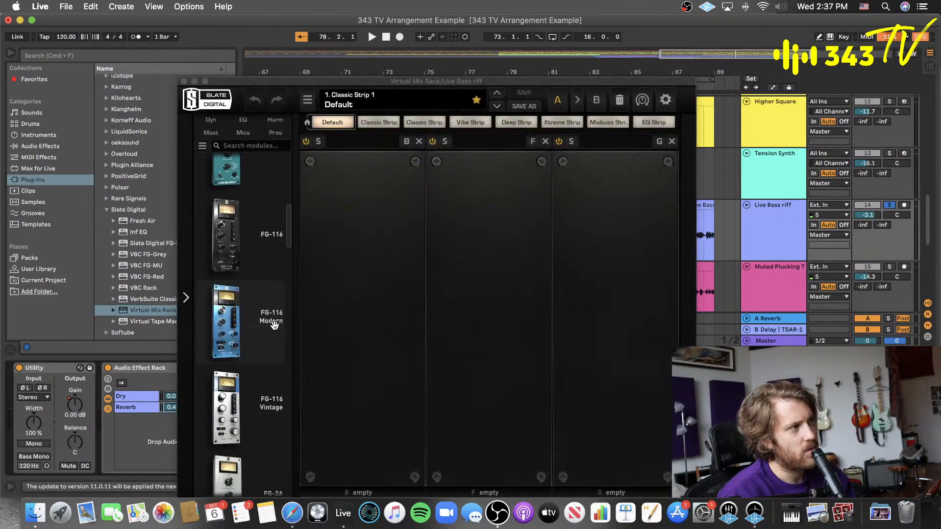
{"action": "left_click_drag", "start_coordinate": [264, 289], "coordinate": [368, 285]}
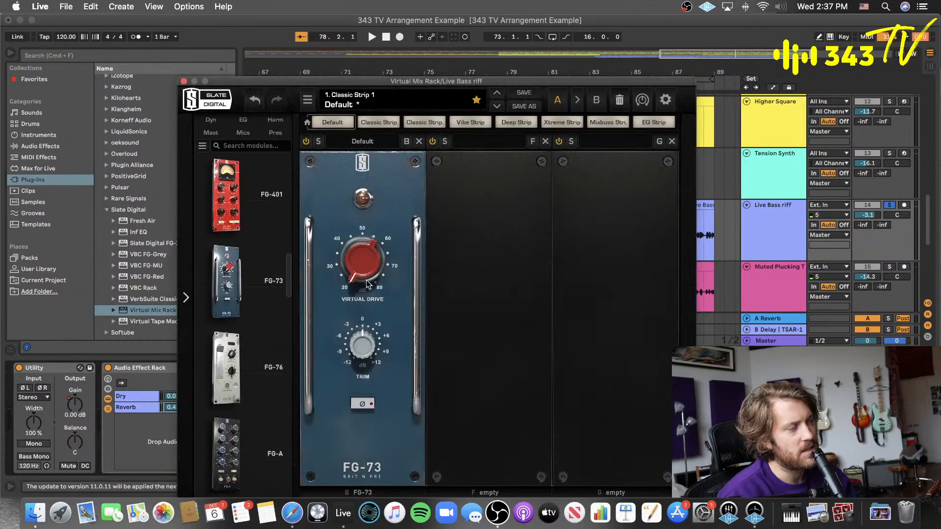
{"action": "left_click_drag", "start_coordinate": [436, 81], "coordinate": [500, 251]}
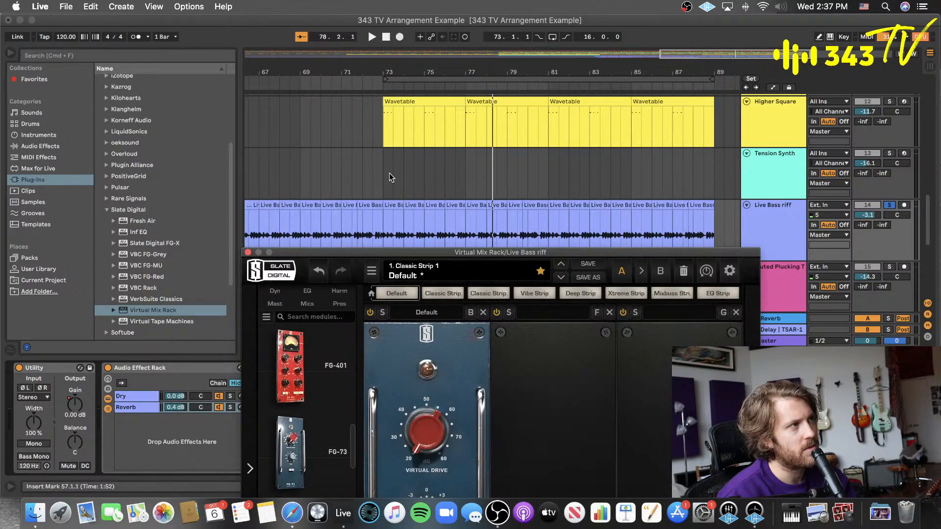
- Play from bar 73 and set the FG-73's Virtual Drive to 80 dB on the Live Bass riff track
{"action": "left_click", "coordinate": [389, 178]}
{"action": "key", "text": "space"}
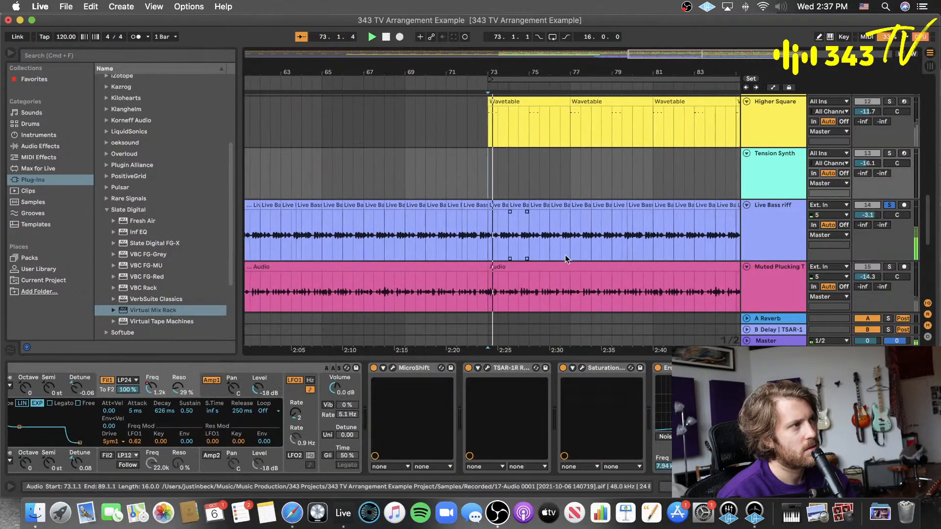
{"action": "left_click", "coordinate": [750, 215]}
{"action": "left_click_drag", "start_coordinate": [427, 257], "coordinate": [431, 157]}
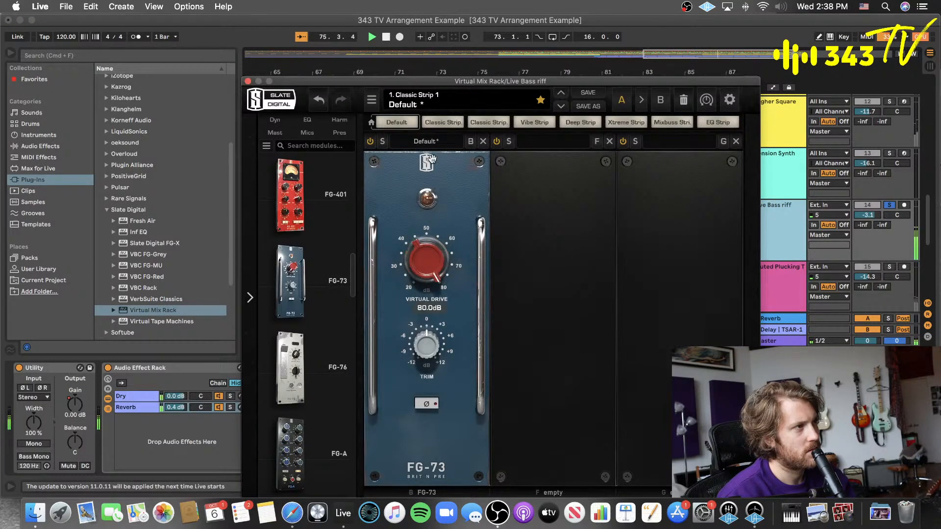
- Insert a Trimmer module ahead of the FG-73, raise its trim, and lower the FG-73's trim to -6.08 dB
{"action": "left_click_drag", "start_coordinate": [462, 82], "coordinate": [439, 81]}
{"action": "scroll", "coordinate": [299, 318], "scroll_direction": "down", "scroll_amount": 10}
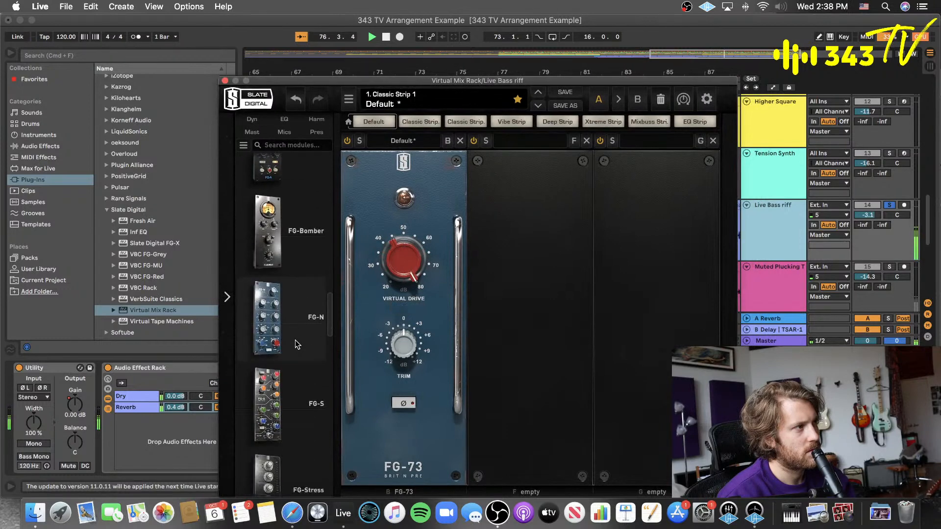
{"action": "scroll", "coordinate": [297, 345], "scroll_direction": "down", "scroll_amount": 5}
{"action": "left_click_drag", "start_coordinate": [269, 326], "coordinate": [414, 299]}
{"action": "left_click_drag", "start_coordinate": [525, 336], "coordinate": [516, 363]}
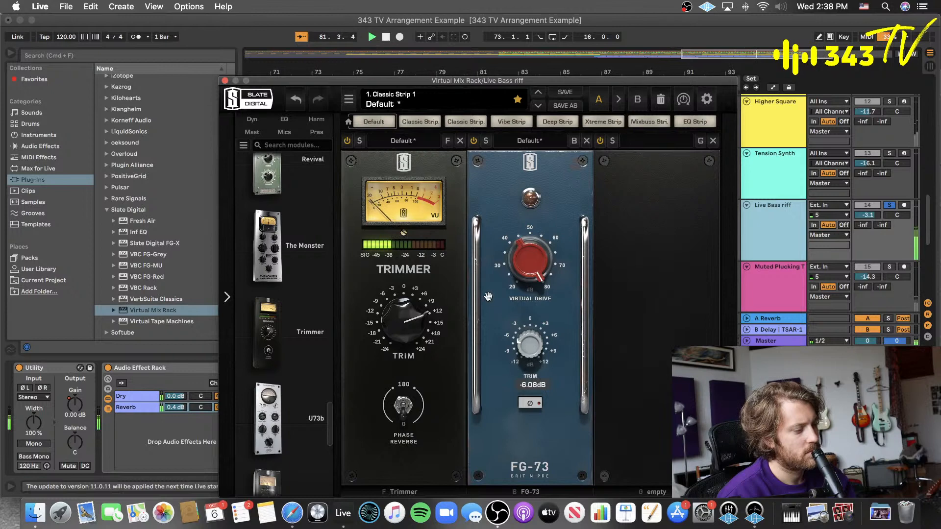
- Shift the plug-in window off the device chain and compare the Live Bass riff with Virtual Mix Rack on and bypassed during playback from bar 73
{"action": "left_click_drag", "start_coordinate": [441, 80], "coordinate": [740, 80]}
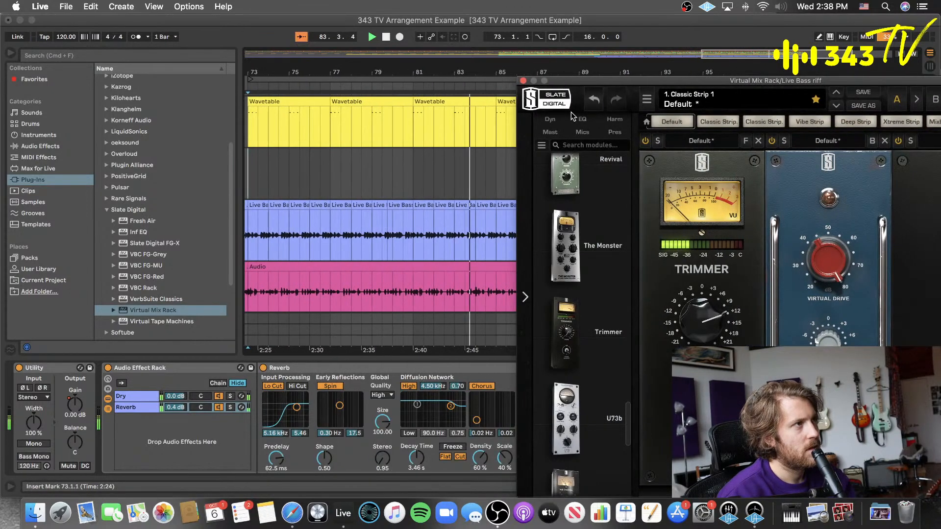
{"action": "left_click_drag", "start_coordinate": [584, 81], "coordinate": [662, 82]}
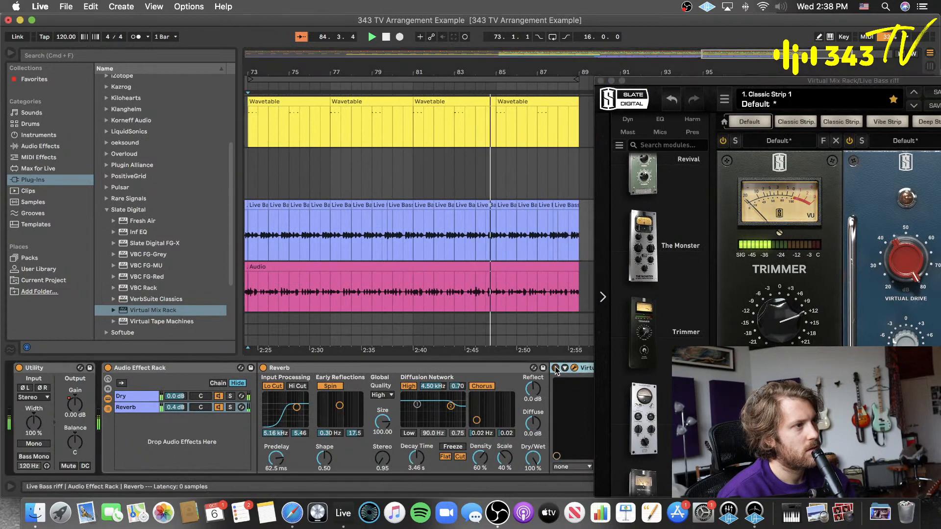
{"action": "left_click", "coordinate": [707, 82]}
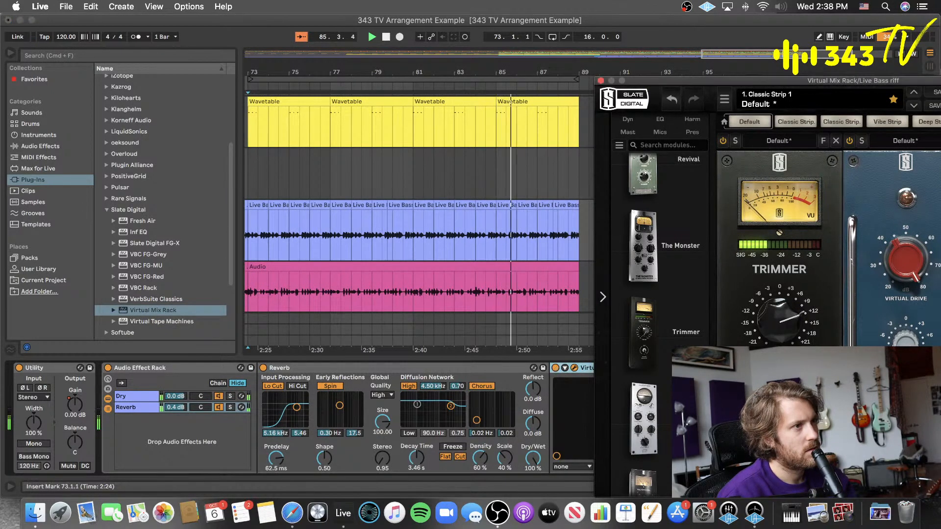
{"action": "left_click", "coordinate": [556, 372]}
{"action": "left_click", "coordinate": [556, 369]}
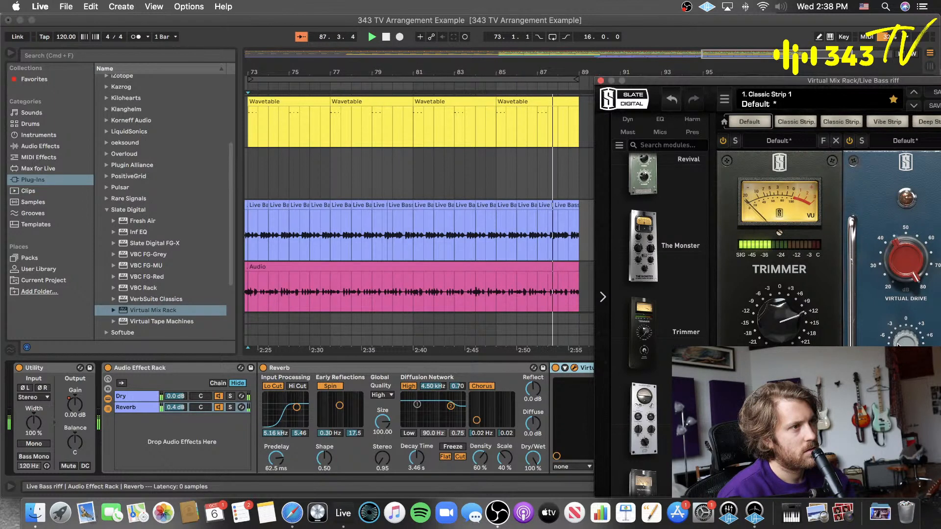
{"action": "key", "text": "space"}
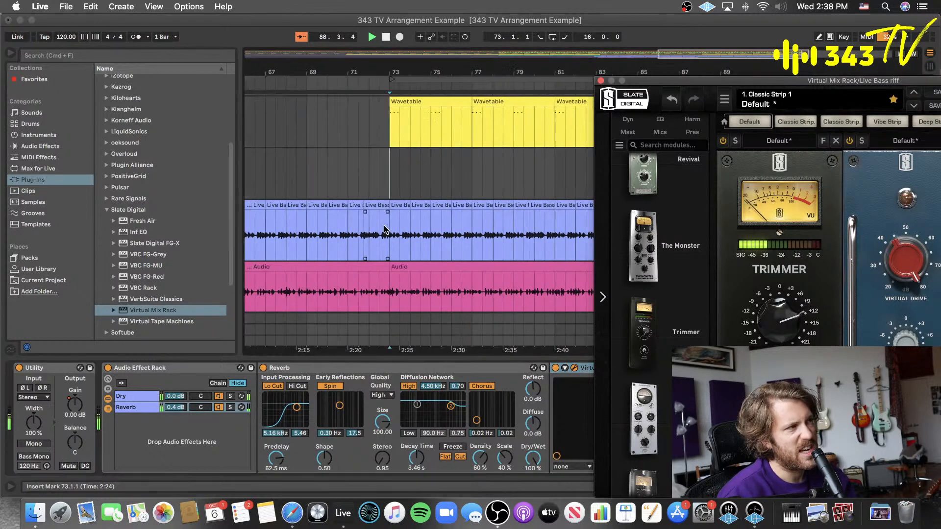
{"action": "key", "text": "space"}
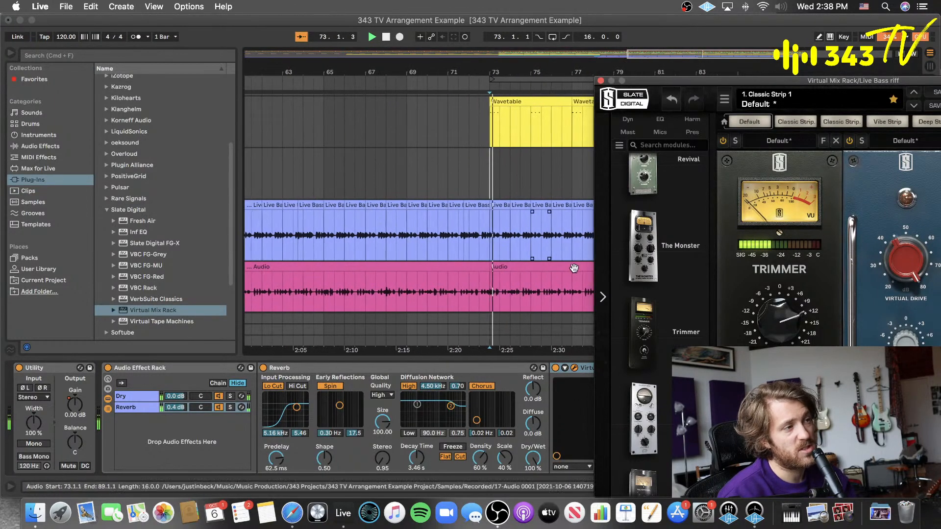
{"action": "left_click", "coordinate": [556, 369]}
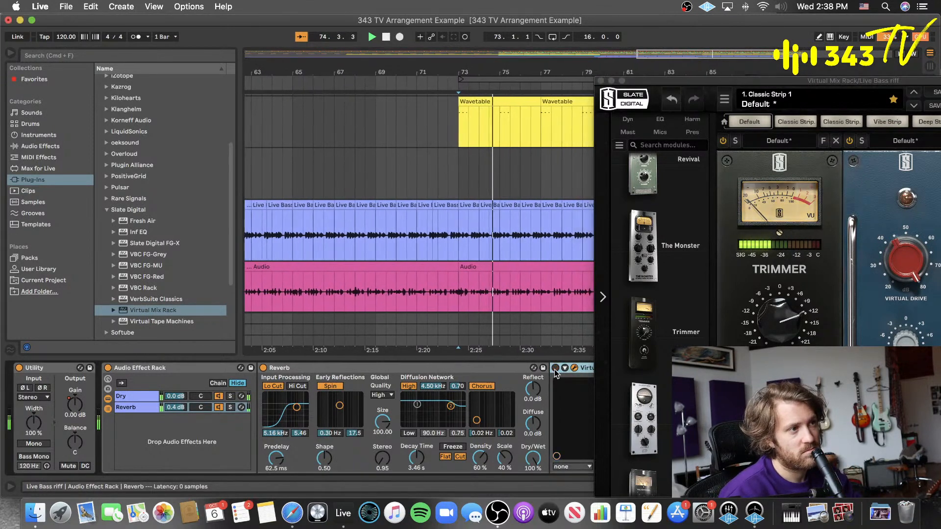
{"action": "left_click", "coordinate": [555, 370]}
{"action": "left_click", "coordinate": [903, 345]}
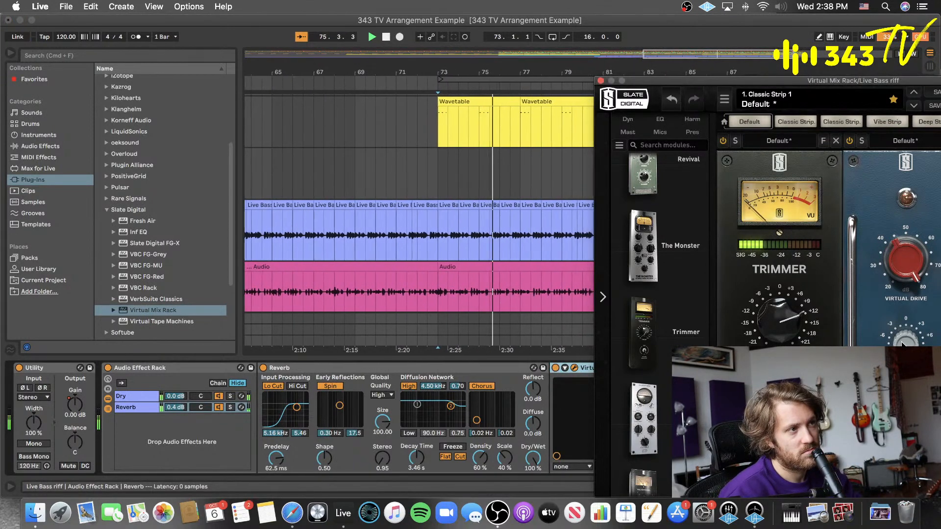
{"action": "left_click", "coordinate": [556, 369]}
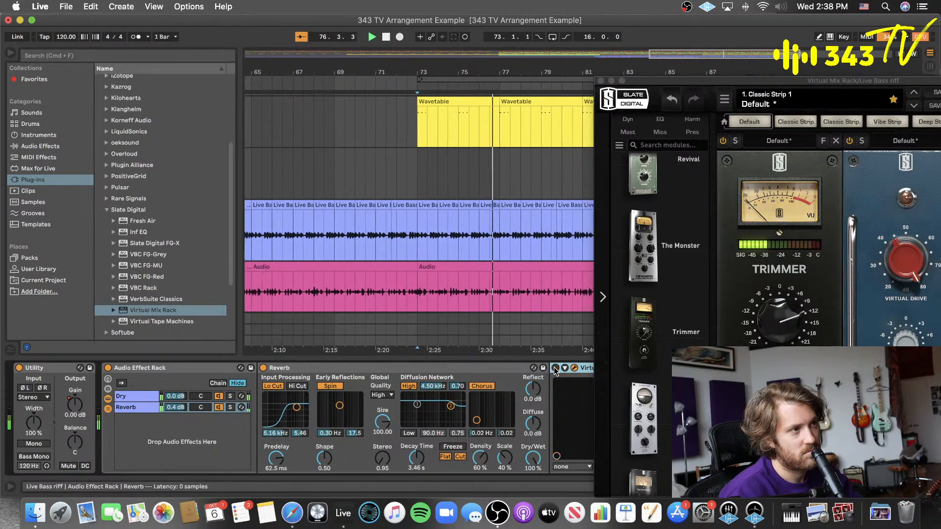
- Switch the bass track's Virtual Mix Rack back on, stop playback and close the plug-in window
{"action": "left_click", "coordinate": [555, 369]}
{"action": "left_click", "coordinate": [893, 345]}
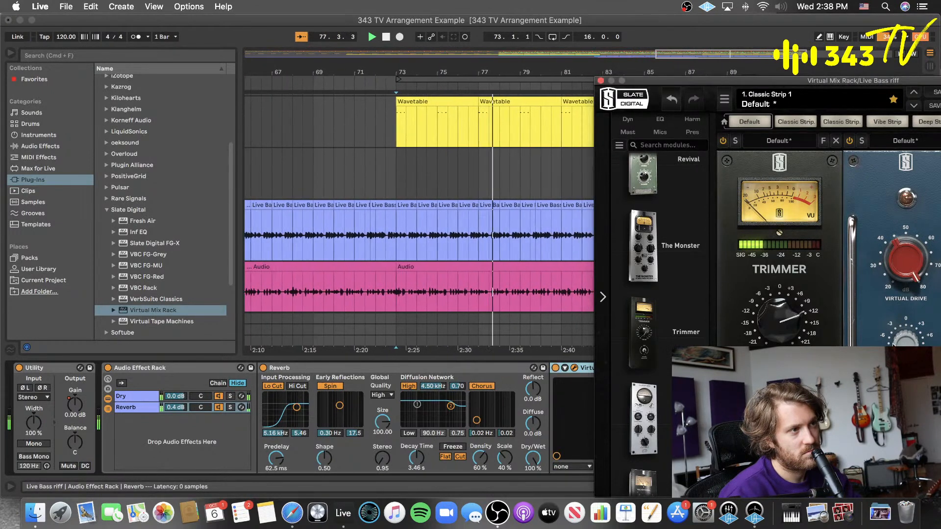
{"action": "key", "text": "space"}
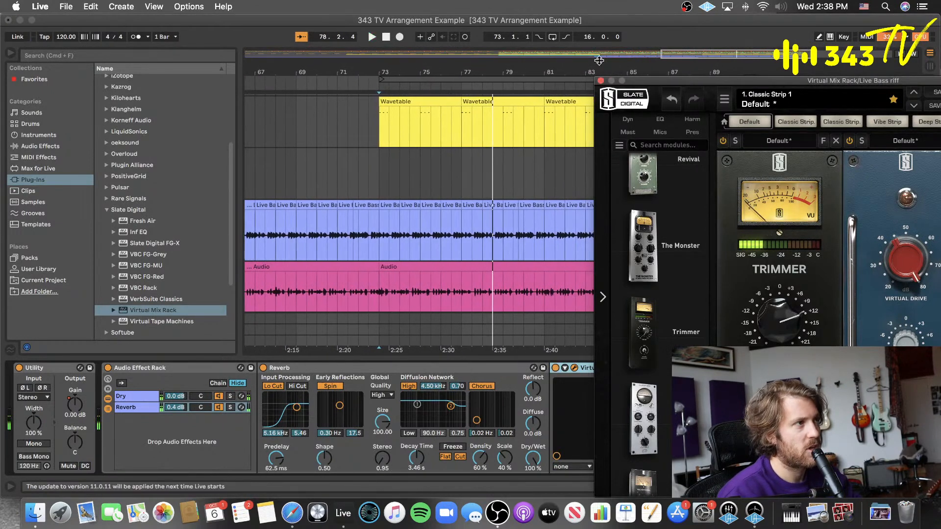
{"action": "left_click", "coordinate": [601, 81]}
- Unsolo the Live Bass riff track, play the arrangement from bar 53 and save the set
{"action": "left_click", "coordinate": [359, 169]}
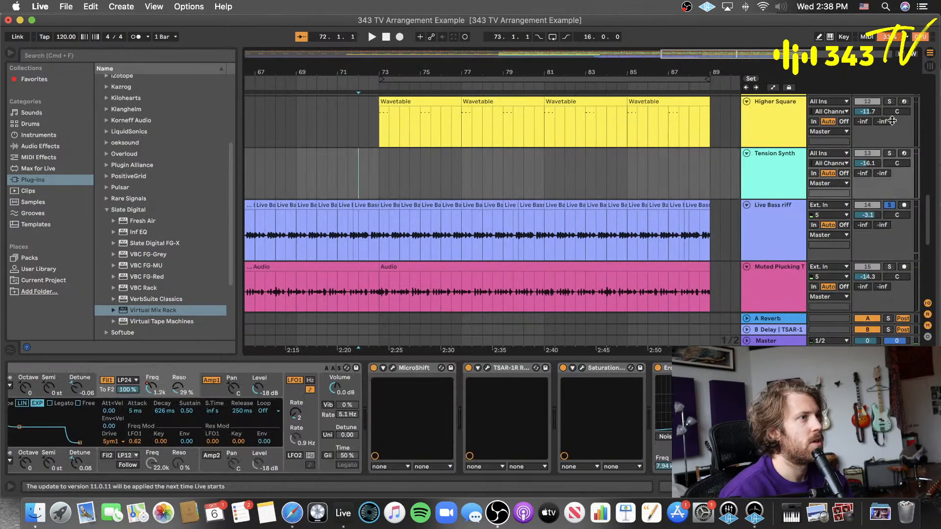
{"action": "left_click", "coordinate": [890, 206]}
{"action": "scroll", "coordinate": [416, 205], "scroll_direction": "left", "scroll_amount": 15}
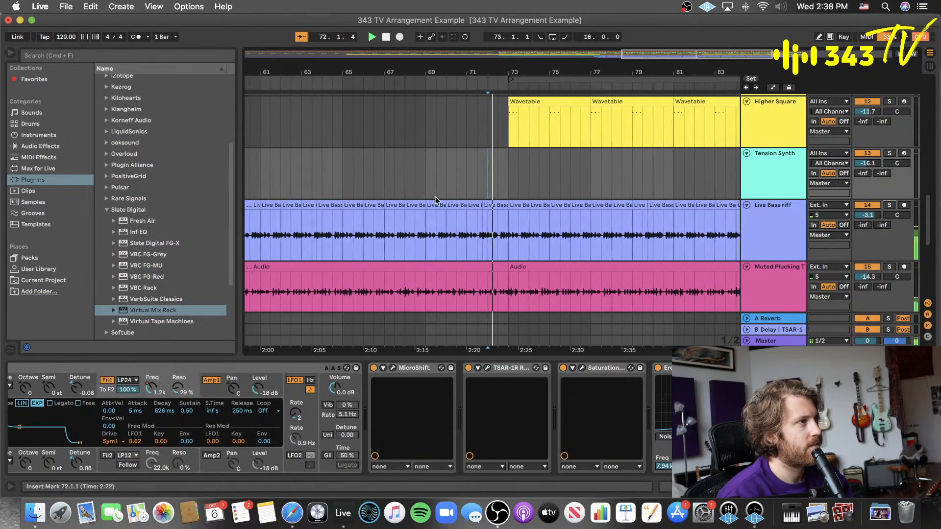
{"action": "key", "text": "space"}
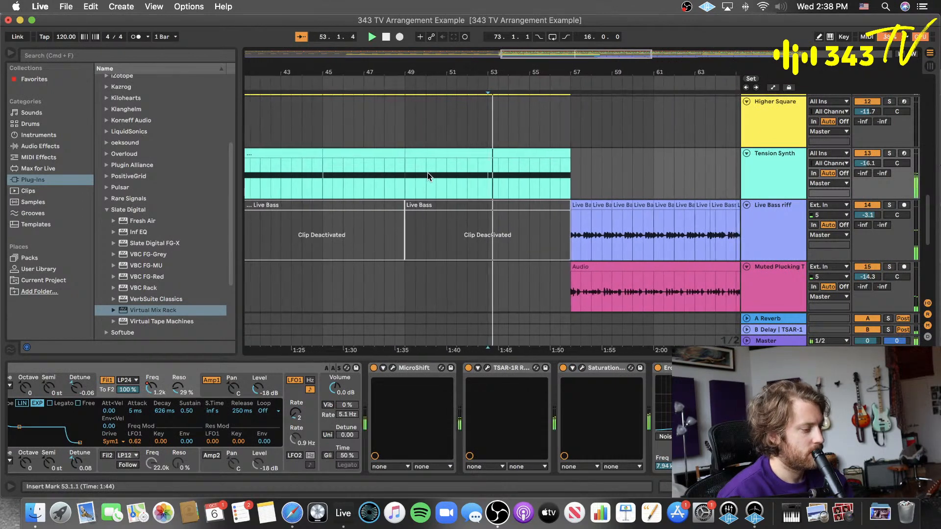
{"action": "key", "text": "super+s"}
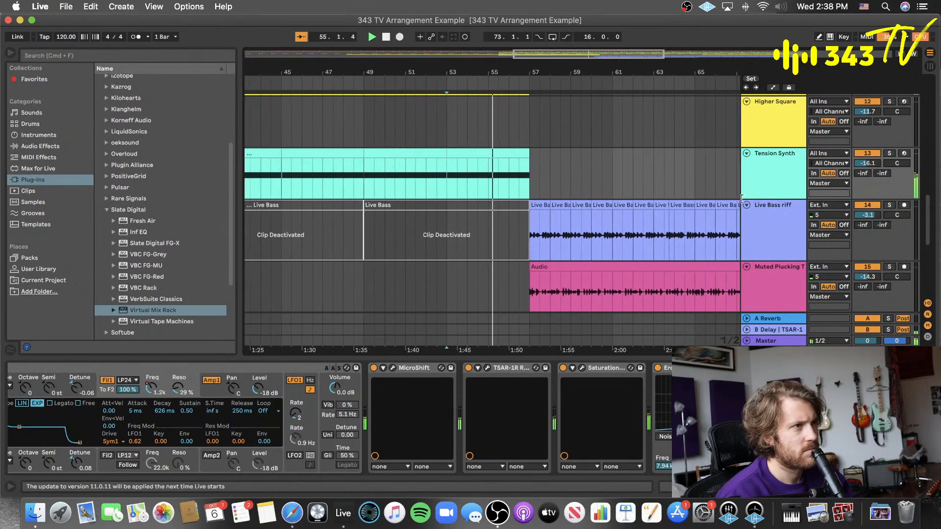
- Open the Virtual Mix Rack on the Live Bass riff track and fine-tune the output knob below Virtual Drive during playback
{"action": "left_click", "coordinate": [768, 226]}
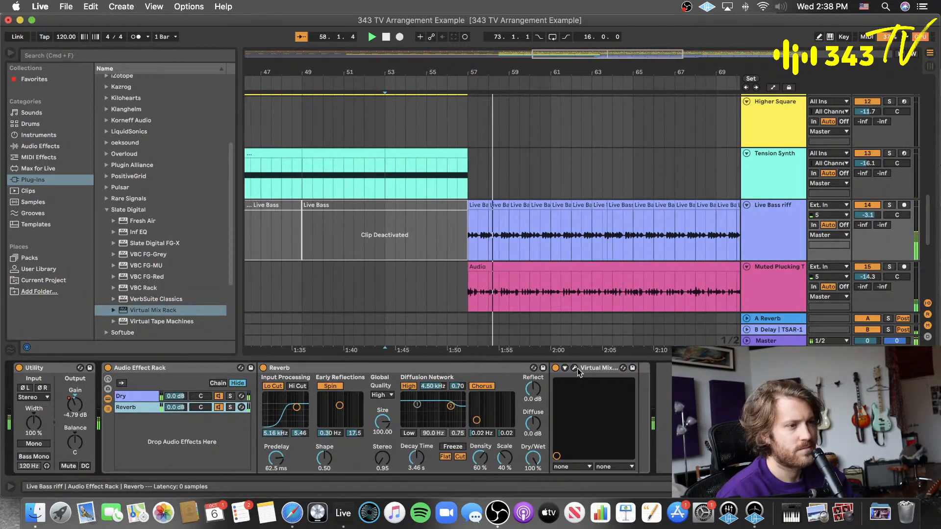
{"action": "left_click", "coordinate": [576, 369]}
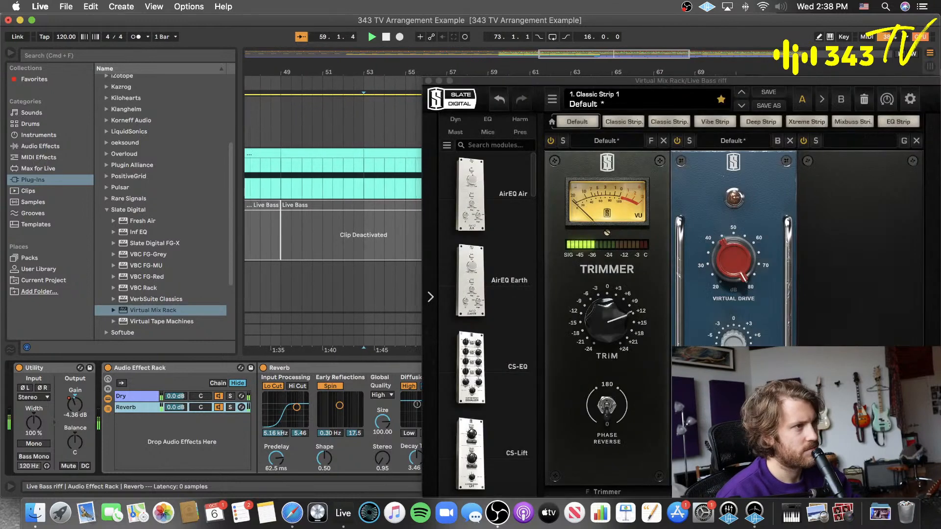
{"action": "left_click_drag", "start_coordinate": [734, 353], "coordinate": [733, 344]}
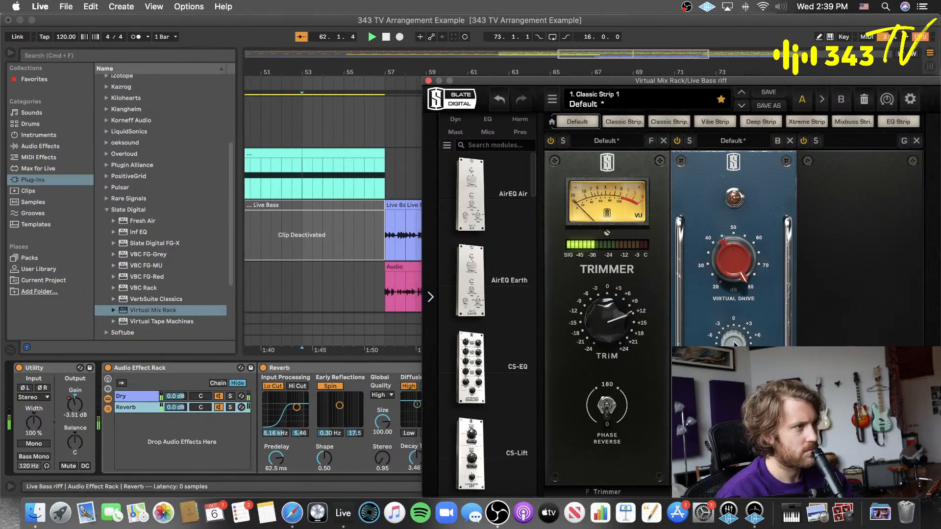
{"action": "left_click_drag", "start_coordinate": [385, 468], "coordinate": [385, 459]}
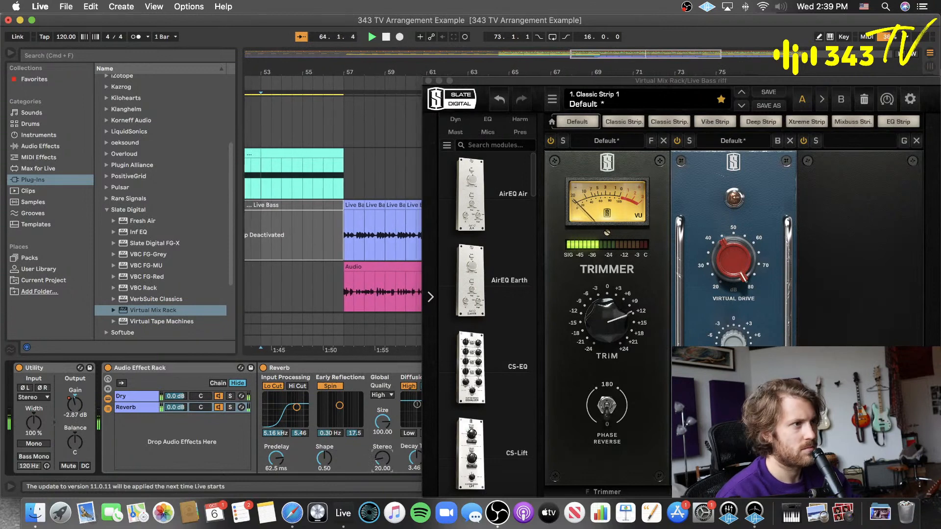
{"action": "left_click_drag", "start_coordinate": [733, 343], "coordinate": [734, 347]}
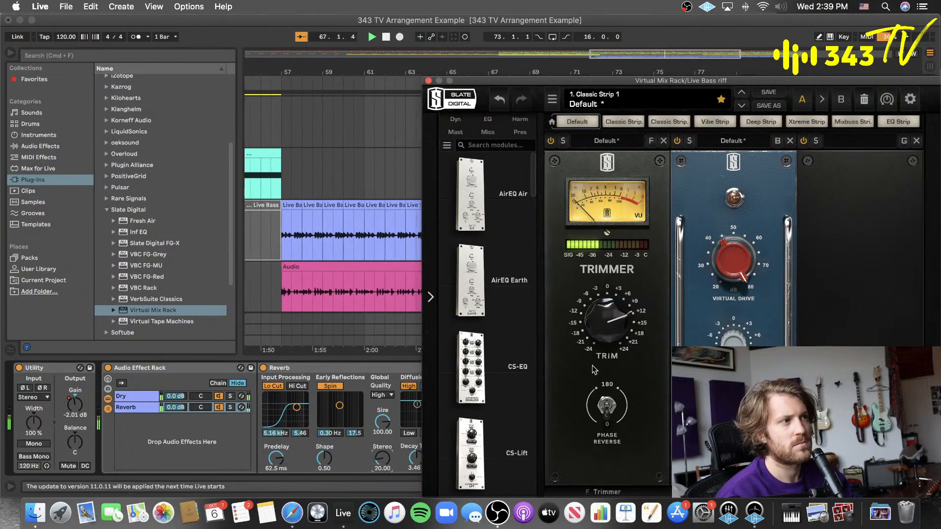
- Add the CS-EQ module to the empty third slot of the bass Virtual Mix Rack, save the set and close the plug-in window
{"action": "left_click_drag", "start_coordinate": [478, 370], "coordinate": [848, 373]}
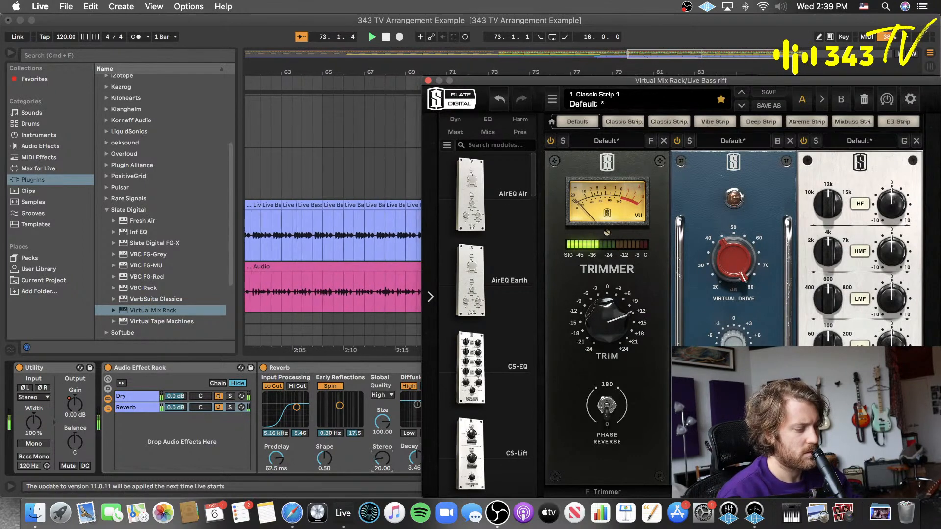
{"action": "key", "text": "super+s"}
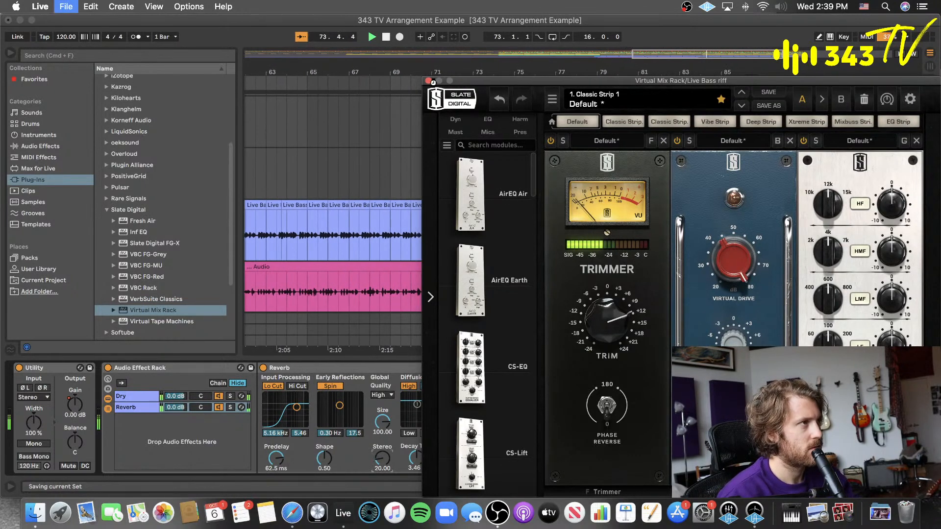
{"action": "left_click", "coordinate": [428, 81]}
- Transpose all notes of the Higher Square track's first Wavetable clip at bar 73 down one octave and play from just before it
{"action": "scroll", "coordinate": [486, 161], "scroll_direction": "up", "scroll_amount": 2}
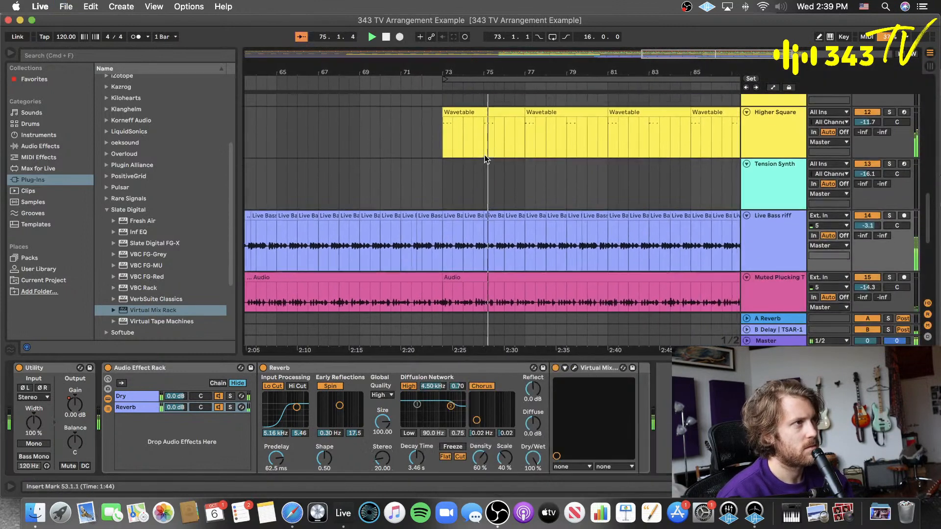
{"action": "scroll", "coordinate": [467, 146], "scroll_direction": "up", "scroll_amount": 2}
{"action": "left_click", "coordinate": [464, 144]}
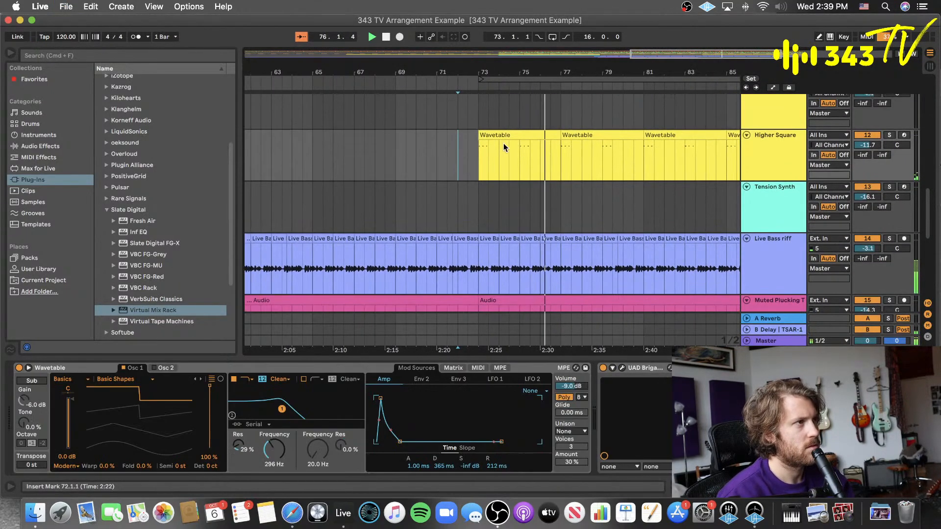
{"action": "left_click", "coordinate": [500, 136]}
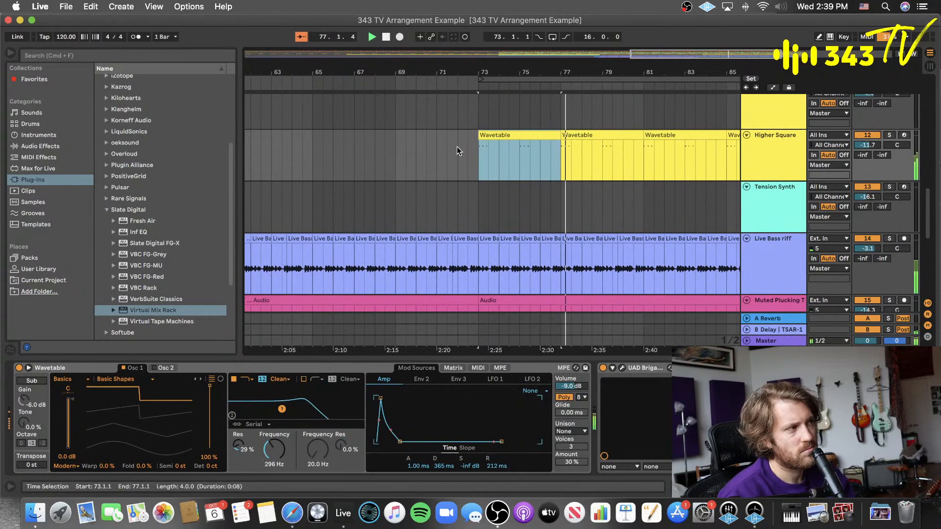
{"action": "left_click", "coordinate": [430, 157]}
{"action": "double_click", "coordinate": [506, 135]}
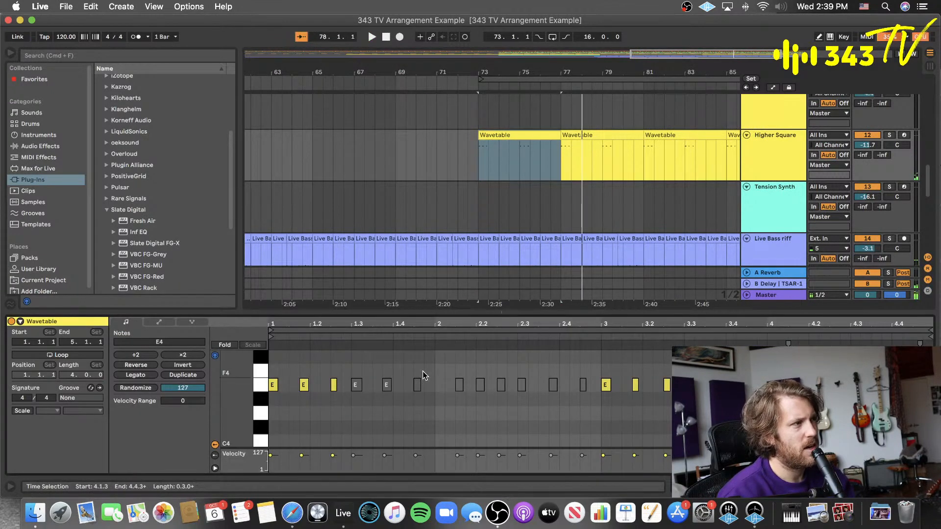
{"action": "key", "text": "super+a"}
{"action": "key", "text": "shift+Down"}
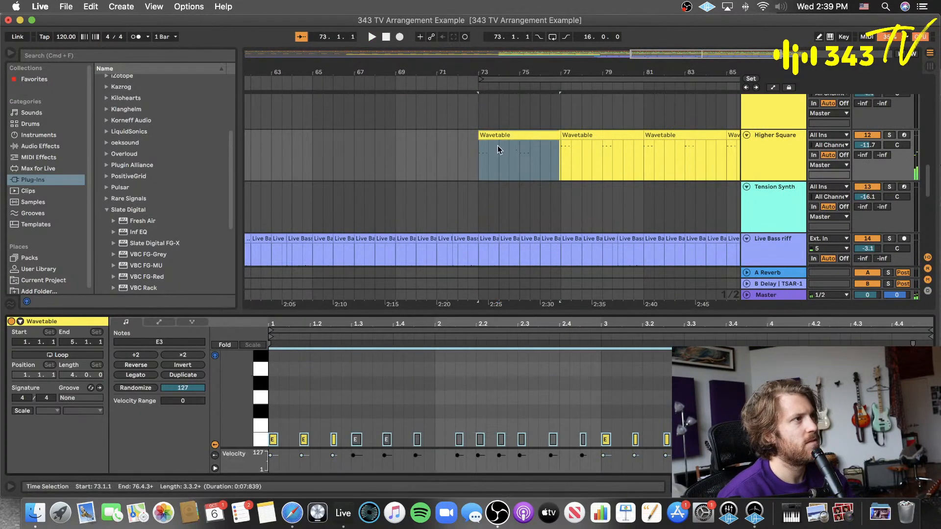
{"action": "left_click", "coordinate": [466, 157]}
{"action": "key", "text": "space"}
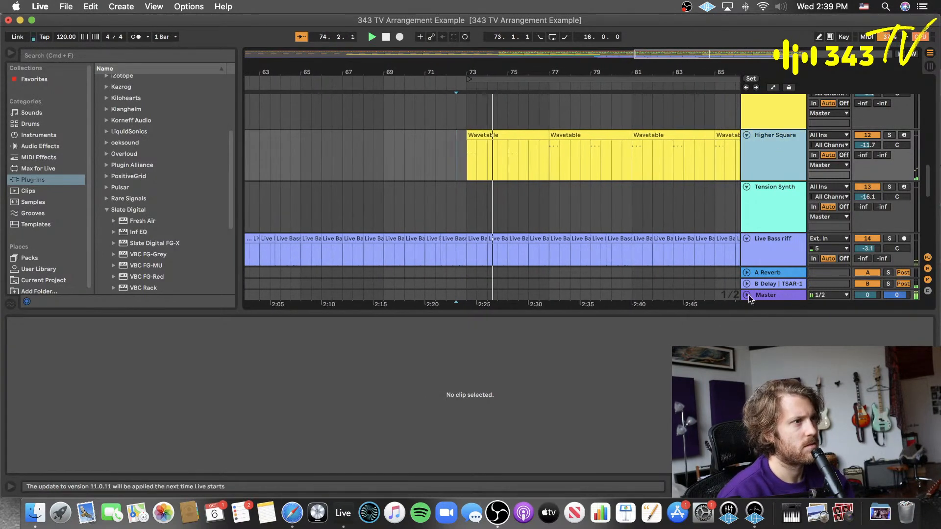
- Set the Higher Square Wavetable's amp envelope attack to 29.3 ms while playing from bar 69, and save the set
{"action": "key", "text": "shift+Tab"}
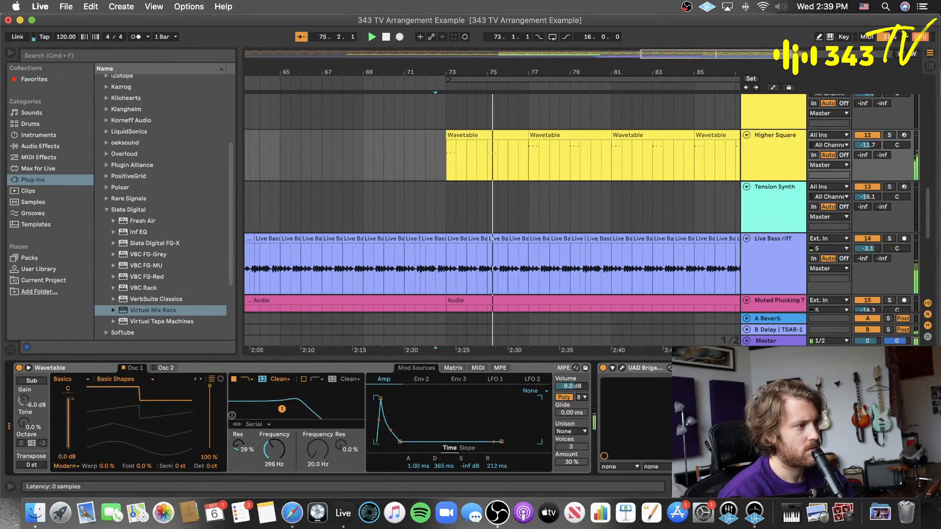
{"action": "left_click", "coordinate": [344, 156]}
{"action": "key", "text": "space"}
{"action": "key", "text": "space"}
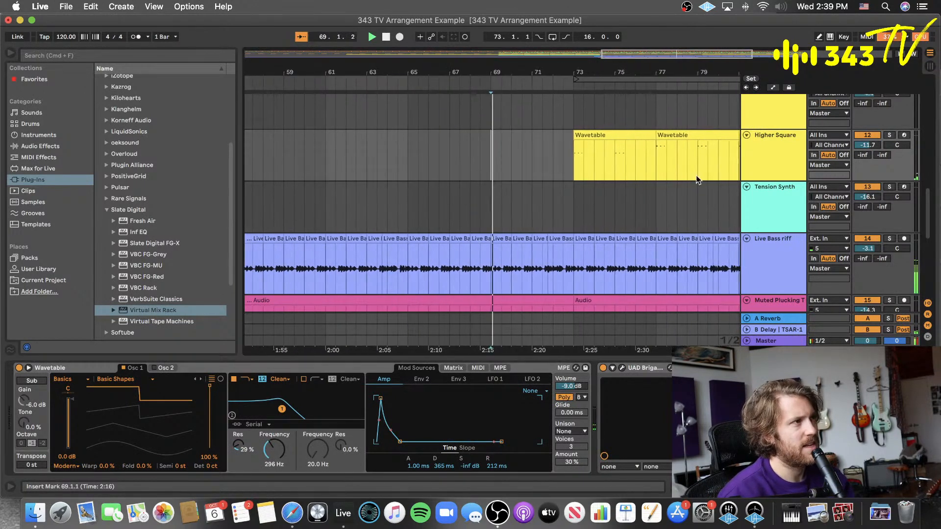
{"action": "left_click", "coordinate": [760, 166]}
{"action": "left_click_drag", "start_coordinate": [381, 399], "coordinate": [388, 398]}
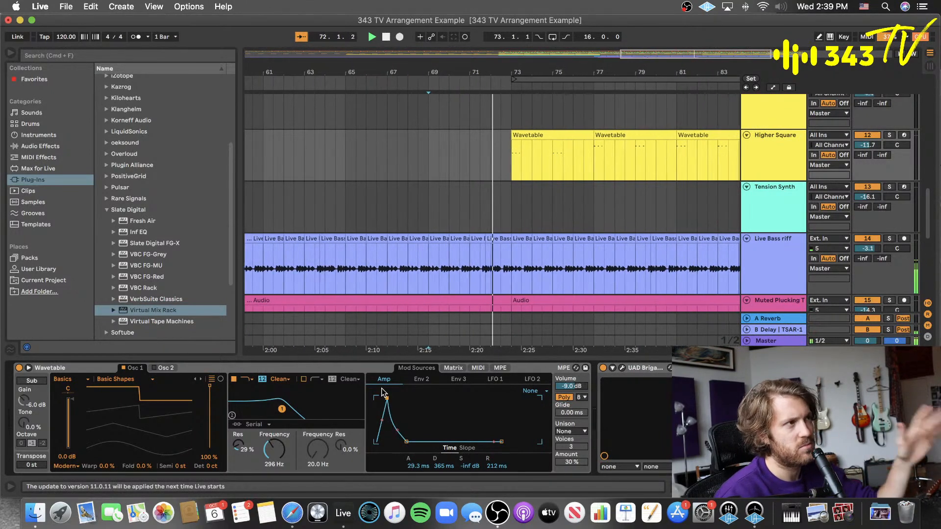
{"action": "key", "text": "super+s"}
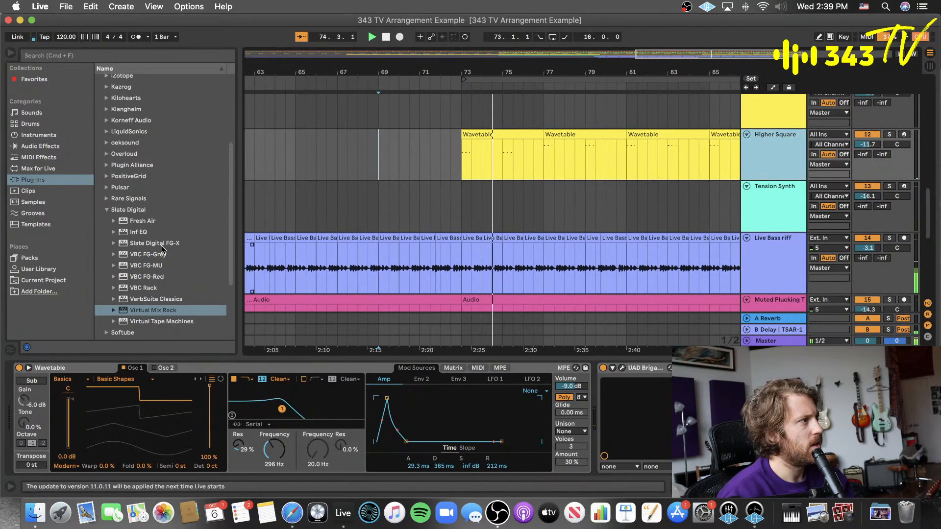
- Open the Repeater delay on the Higher Square track, turn on its Ping Pong mode and play from bar 73
{"action": "left_click", "coordinate": [717, 368]}
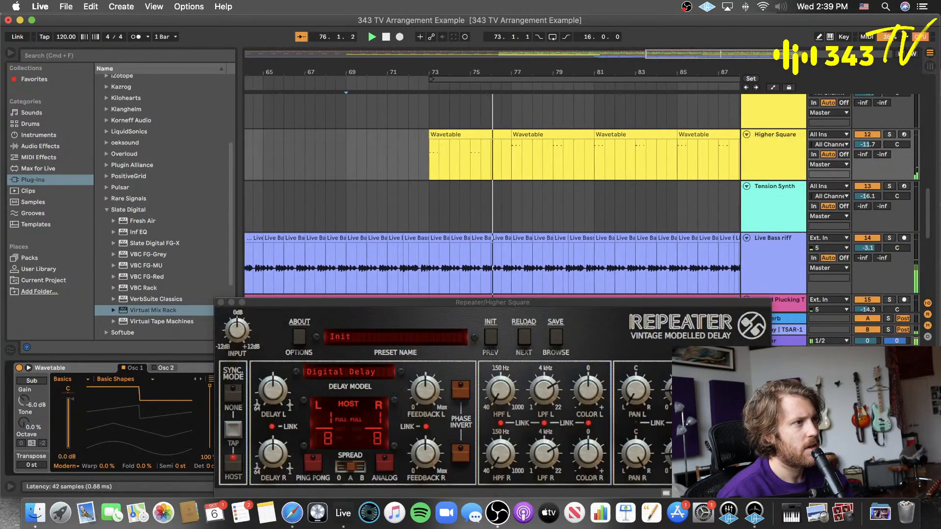
{"action": "left_click", "coordinate": [315, 463]}
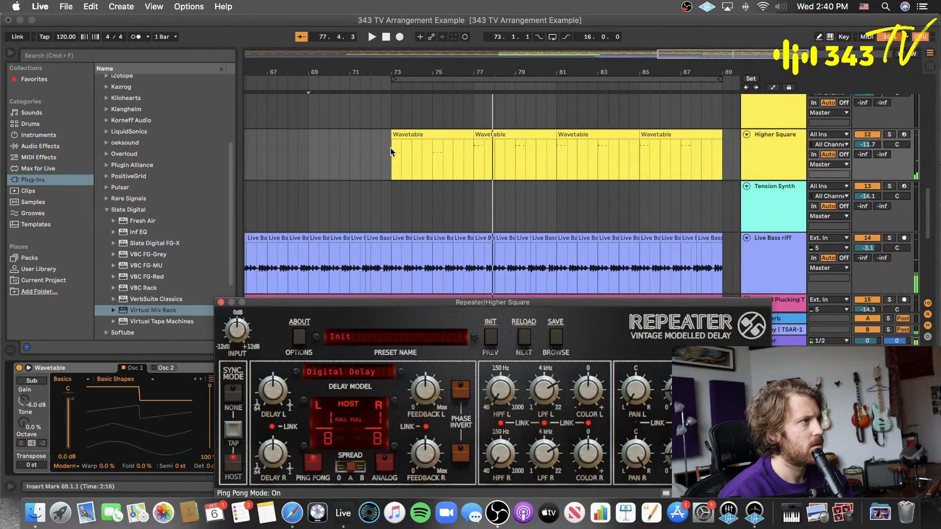
{"action": "left_click", "coordinate": [390, 148]}
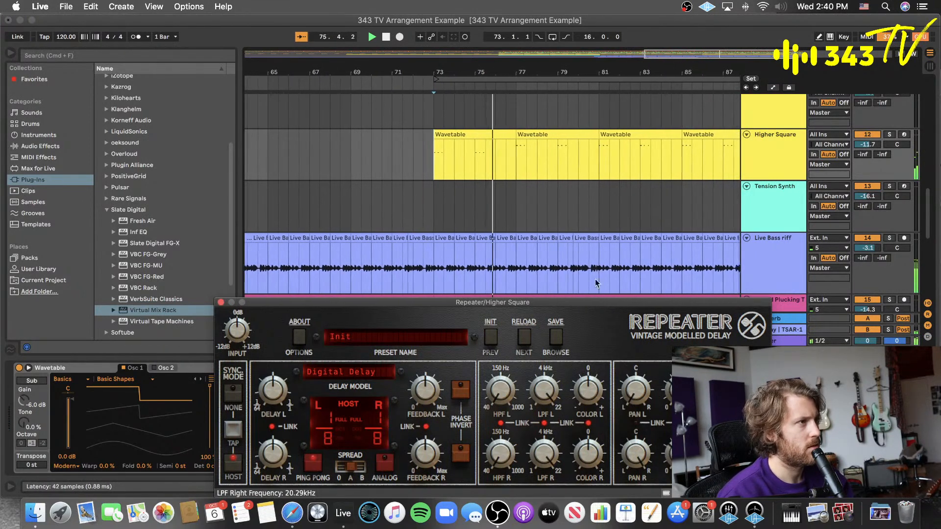
- Solo the Higher Square track and lower Repeater's left feedback to about 19%
{"action": "left_click", "coordinate": [889, 135]}
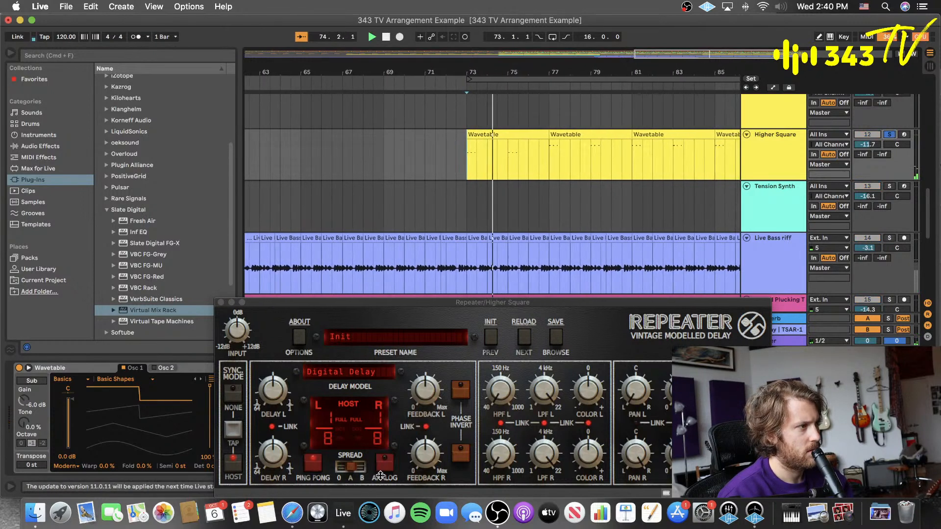
{"action": "left_click_drag", "start_coordinate": [425, 397], "coordinate": [416, 444]}
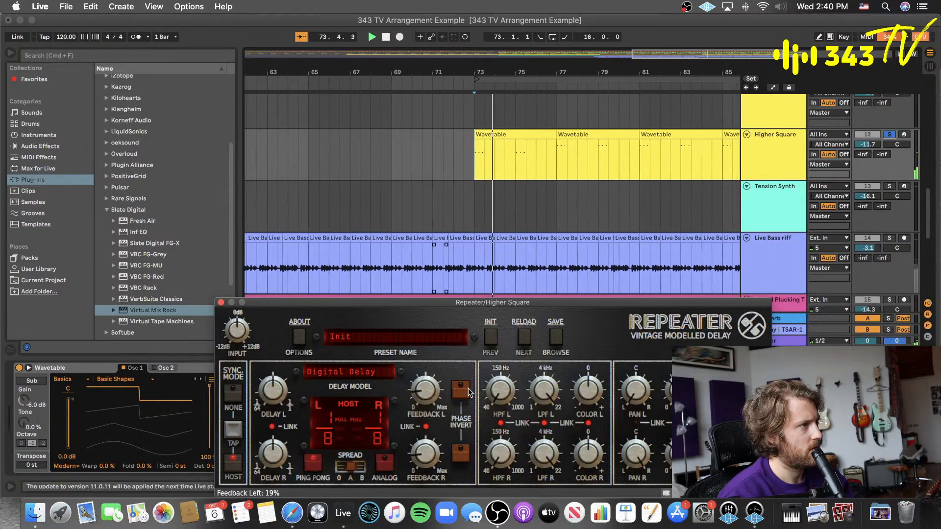
{"action": "left_click_drag", "start_coordinate": [422, 397], "coordinate": [419, 404]}
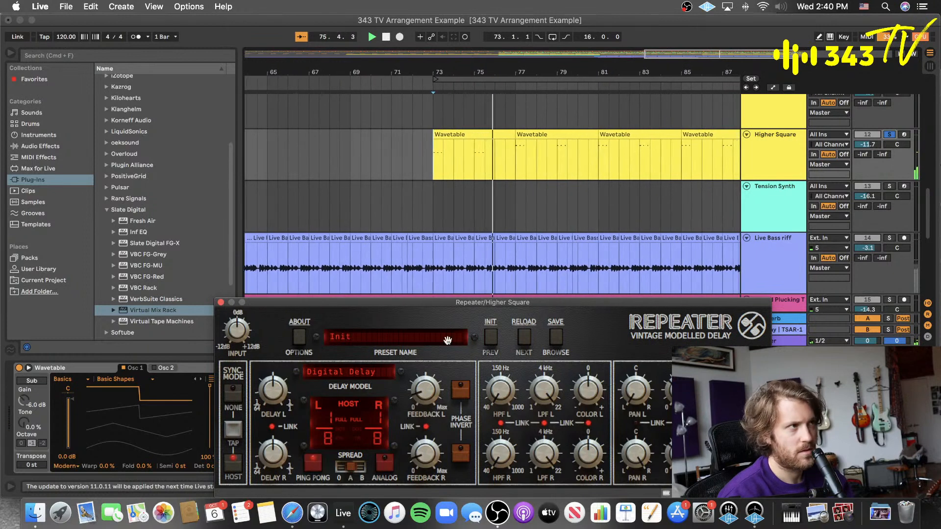
- Unsolo the Higher Square track, play from bar 72, save the set and close the Repeater window
{"action": "left_click", "coordinate": [891, 136]}
{"action": "left_click", "coordinate": [416, 160]}
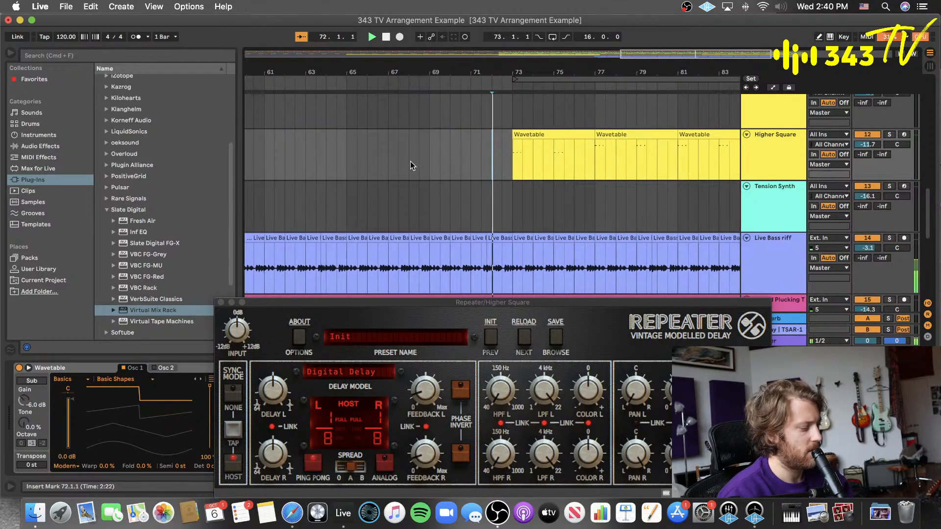
{"action": "key", "text": "super+s"}
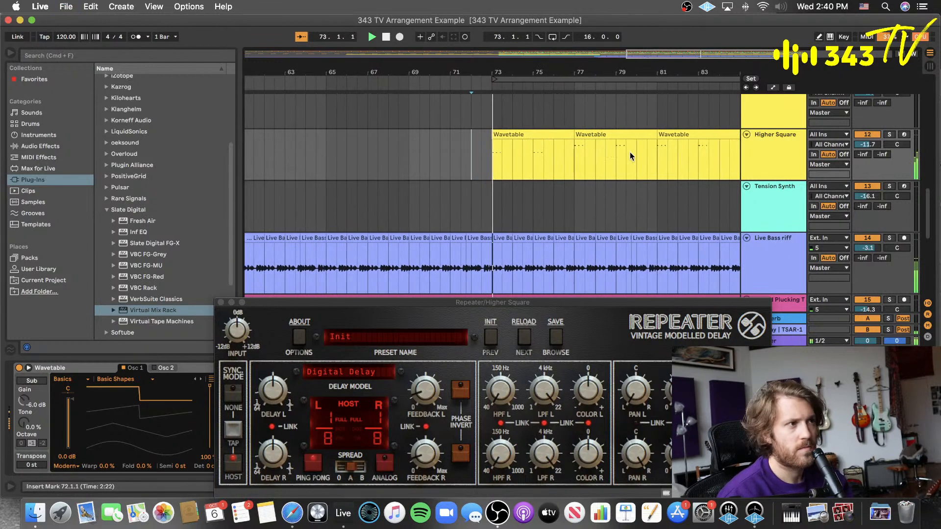
{"action": "left_click", "coordinate": [220, 303]}
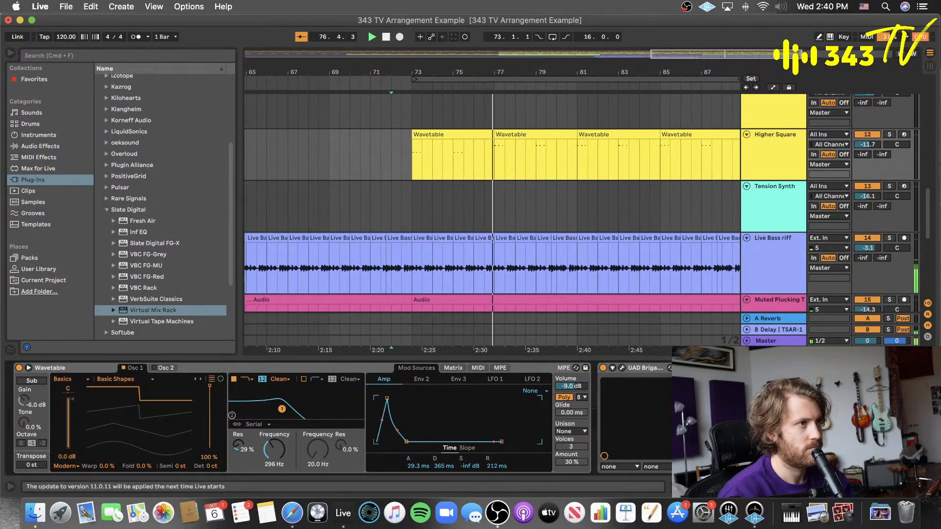
- Stop playback and step through the Wavetable clips on the Higher Square track up to the last one at bar 85
{"action": "key", "text": "space"}
{"action": "scroll", "coordinate": [477, 137], "scroll_direction": "down", "scroll_amount": 1}
{"action": "scroll", "coordinate": [478, 138], "scroll_direction": "down", "scroll_amount": 1}
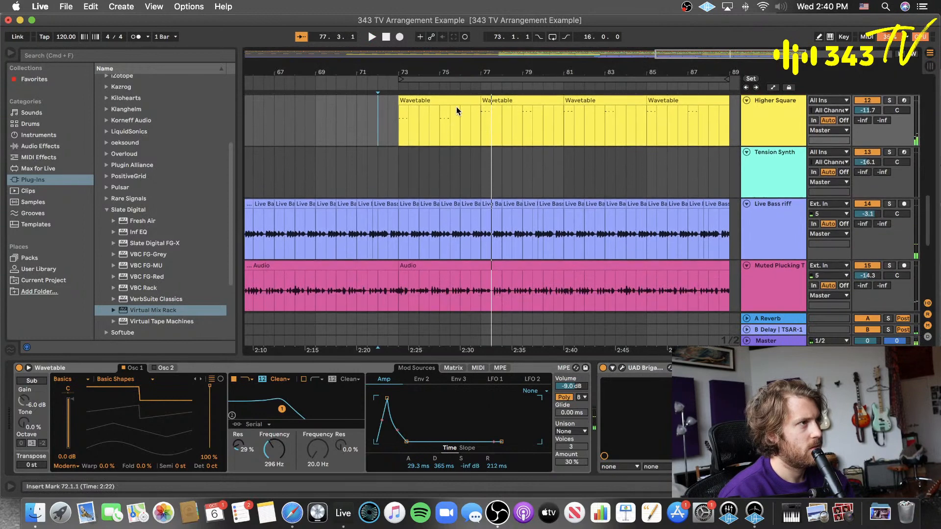
{"action": "left_click", "coordinate": [457, 106]}
{"action": "key", "text": "Right"}
{"action": "key", "text": "Right"}
{"action": "key", "text": "Right"}
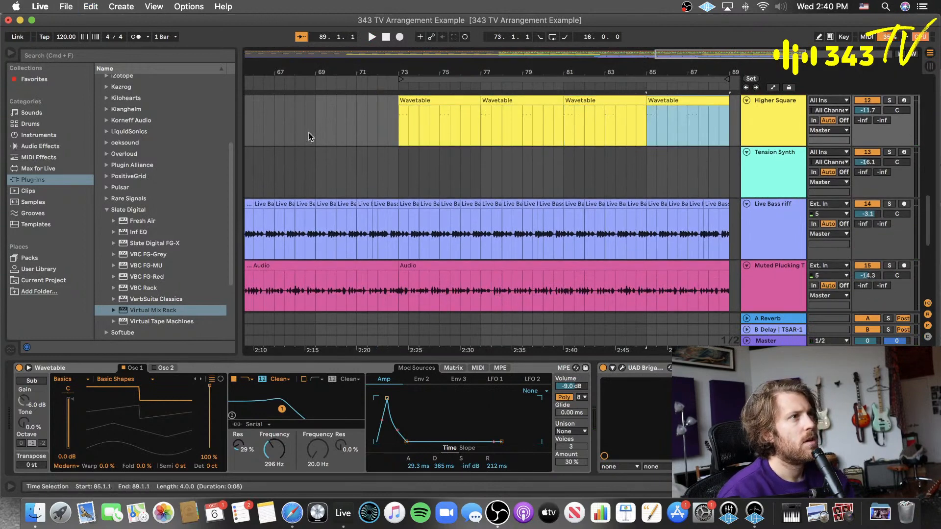
- Play the arrangement from bar 69 and save the set
{"action": "left_click_drag", "start_coordinate": [308, 133], "coordinate": [315, 133]}
{"action": "key", "text": "space"}
{"action": "left_click", "coordinate": [355, 133]}
{"action": "key", "text": "super+s"}
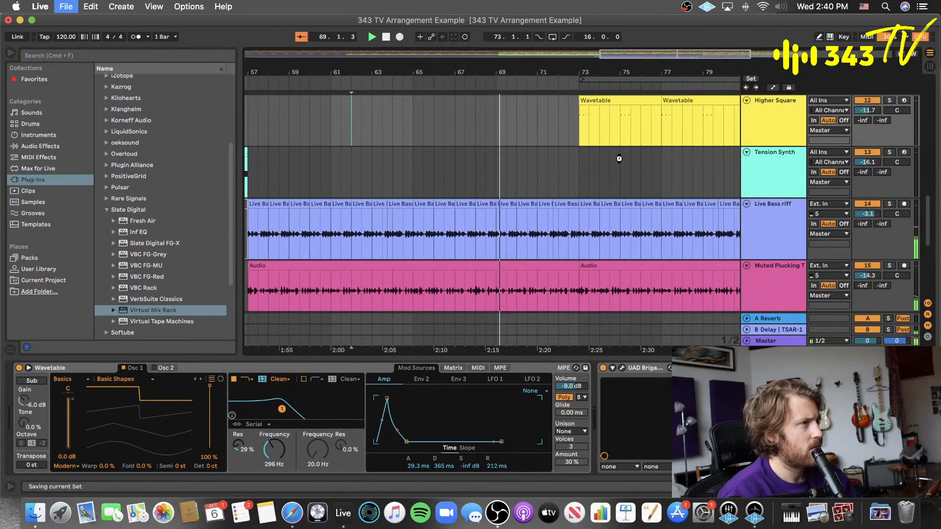
- Delete the kick from just before bar 72 up to bar 73 on the Kick 707 2 track and save the set
{"action": "scroll", "coordinate": [609, 122], "scroll_direction": "right", "scroll_amount": 3}
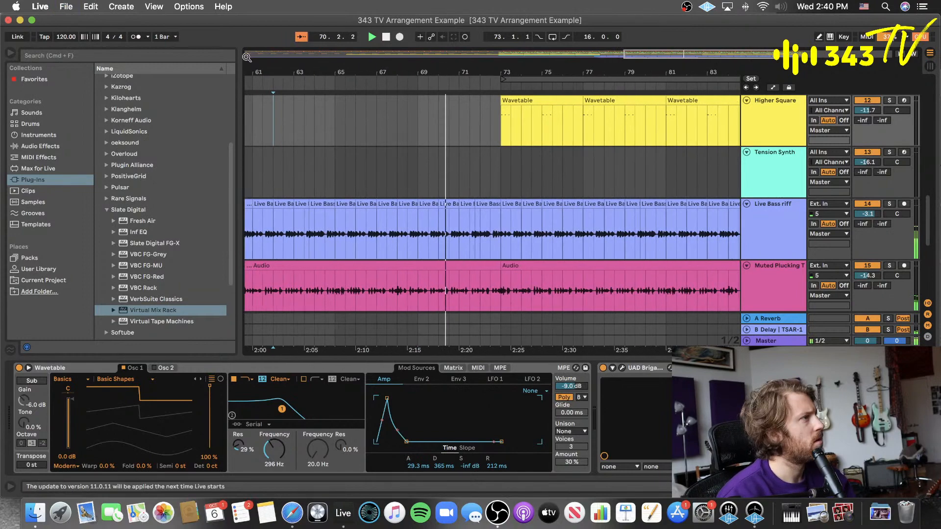
{"action": "scroll", "coordinate": [536, 143], "scroll_direction": "up", "scroll_amount": 10}
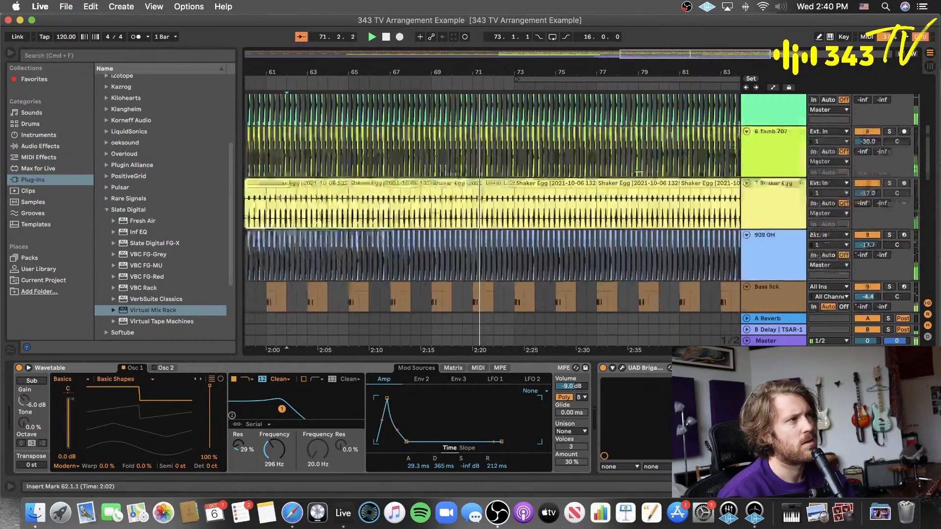
{"action": "left_click_drag", "start_coordinate": [503, 125], "coordinate": [490, 122]}
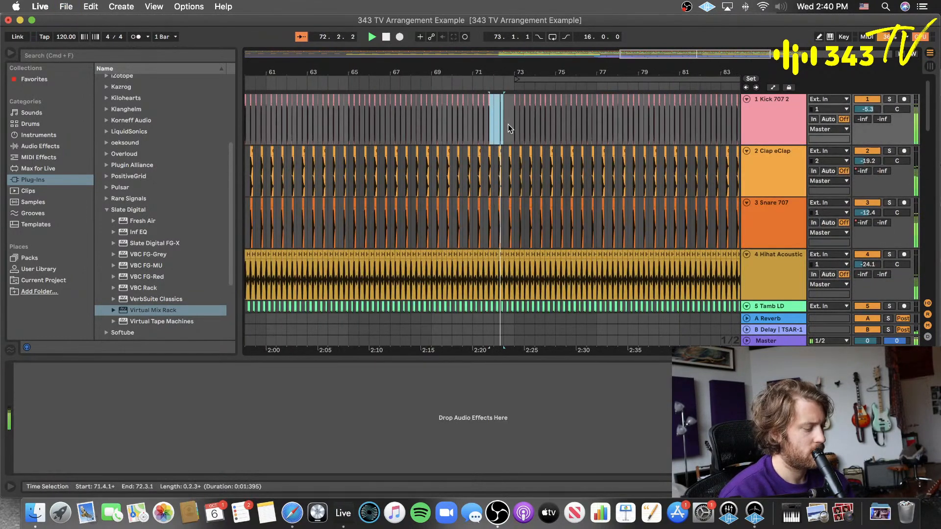
{"action": "key", "text": "super+s"}
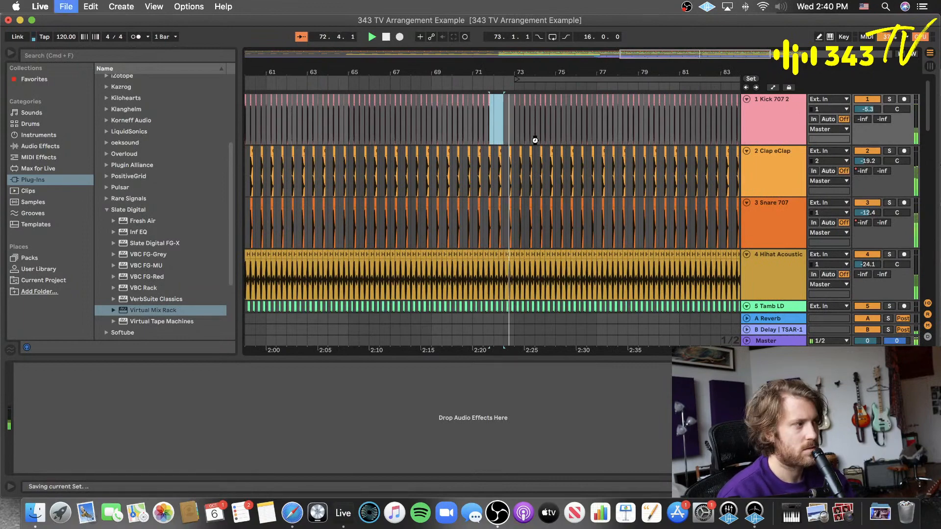
- Lower the Wavetable filter frequency on the second Higher Square track to about 145 Hz and save the set
{"action": "scroll", "coordinate": [536, 140], "scroll_direction": "down", "scroll_amount": 10}
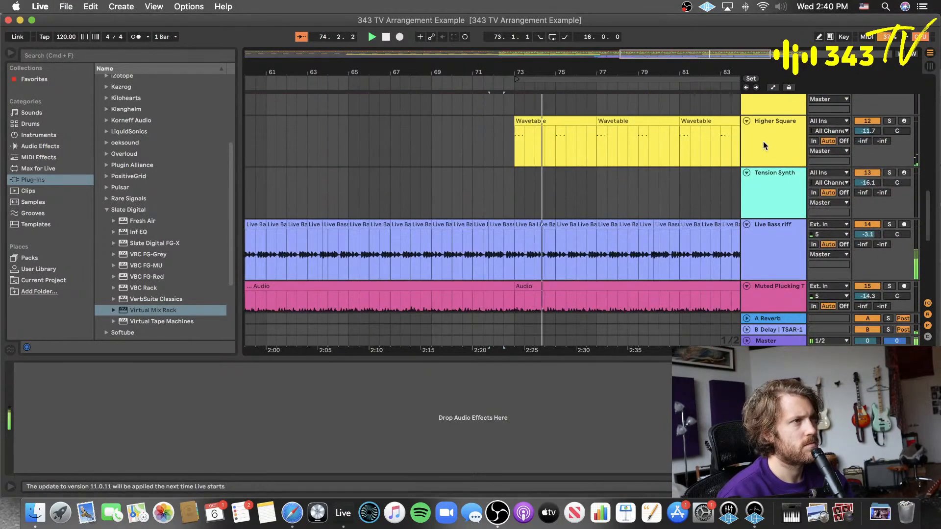
{"action": "left_click", "coordinate": [764, 143]}
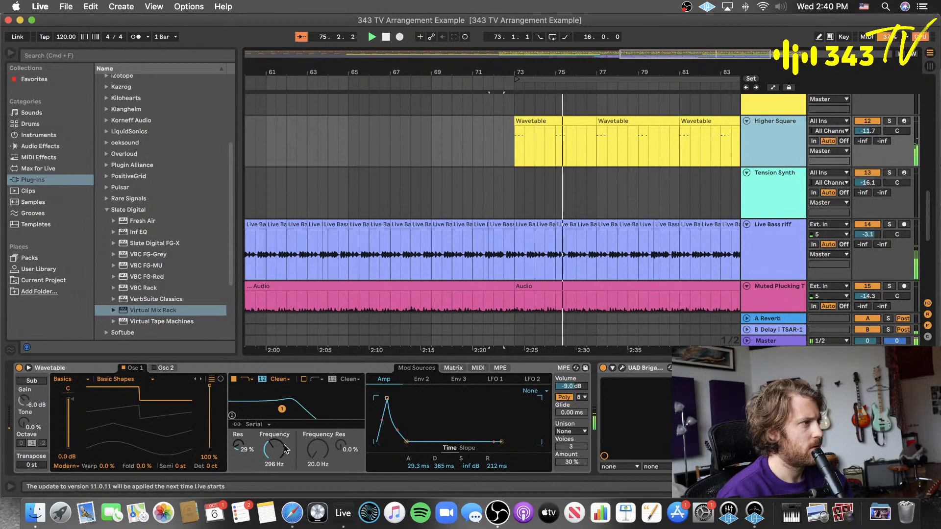
{"action": "left_click_drag", "start_coordinate": [277, 451], "coordinate": [277, 458]}
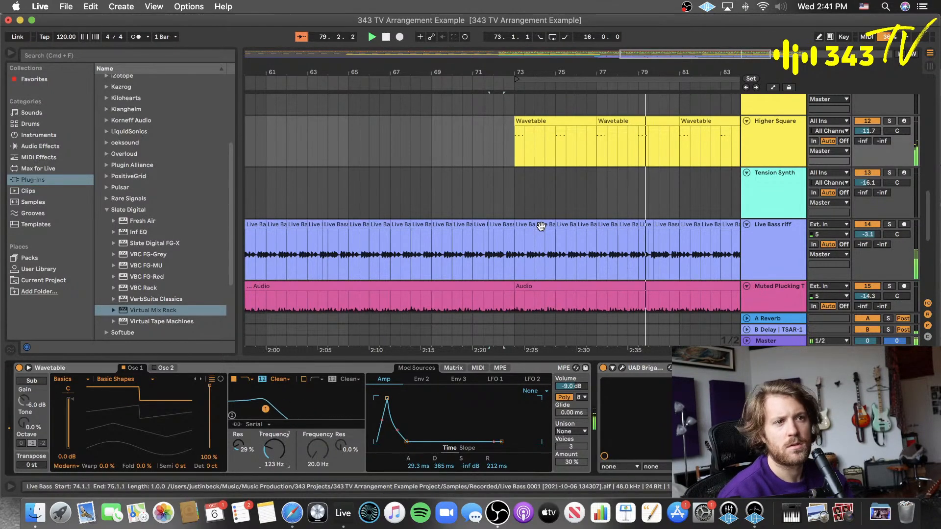
{"action": "key", "text": "super+z"}
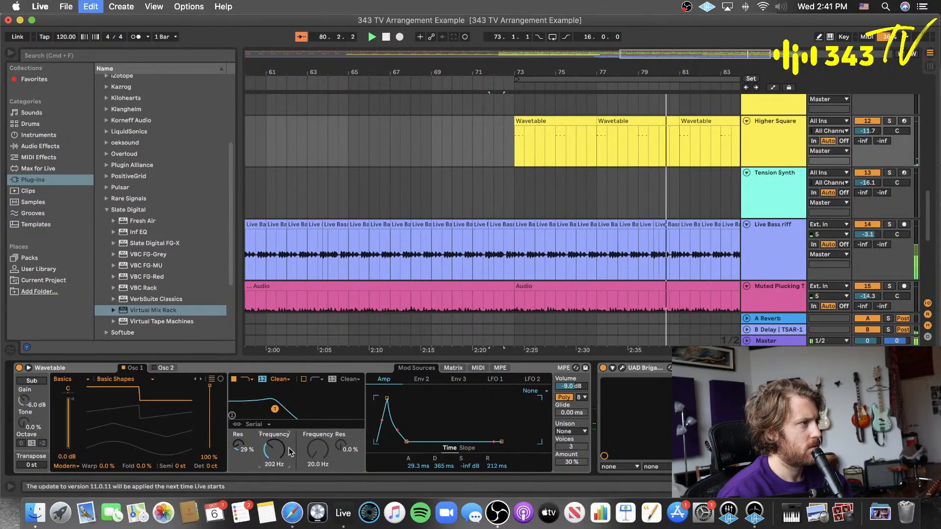
{"action": "left_click_drag", "start_coordinate": [285, 450], "coordinate": [285, 455]}
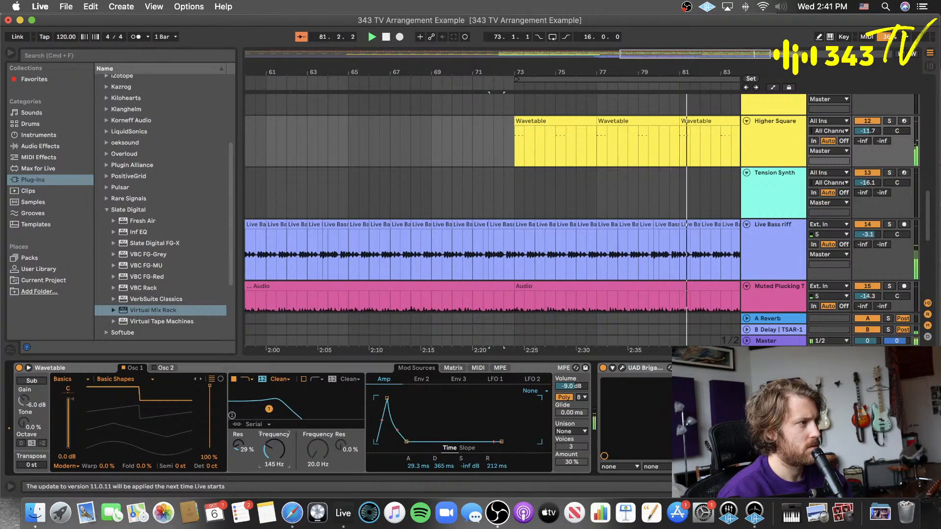
{"action": "key", "text": "super+s"}
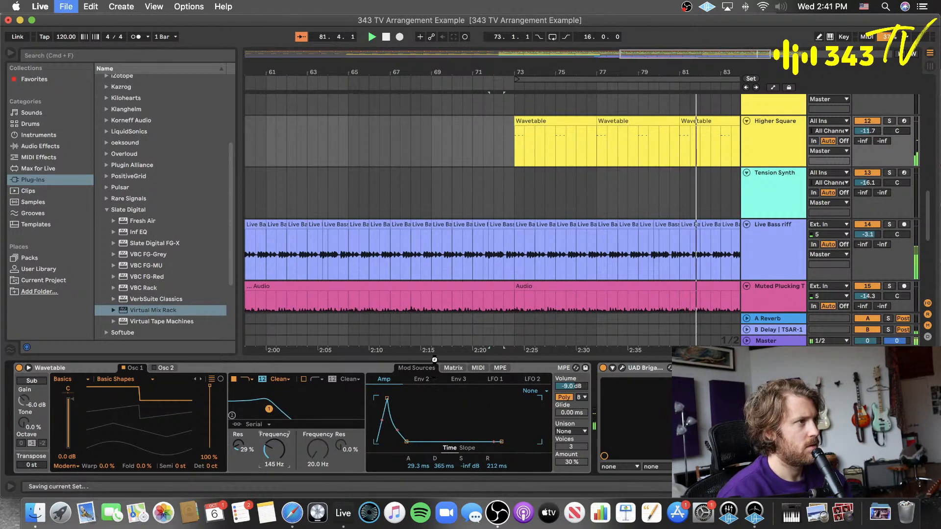
- Hide the device view, delete the Kick 707 2 material from bar 85 to the section's end, and save the set
{"action": "key", "text": "alt+super+l"}
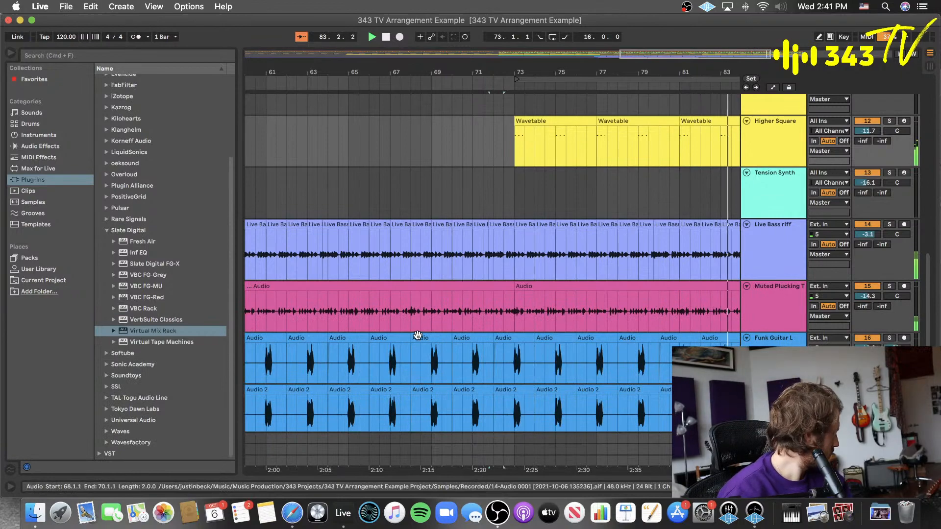
{"action": "left_click", "coordinate": [467, 188]}
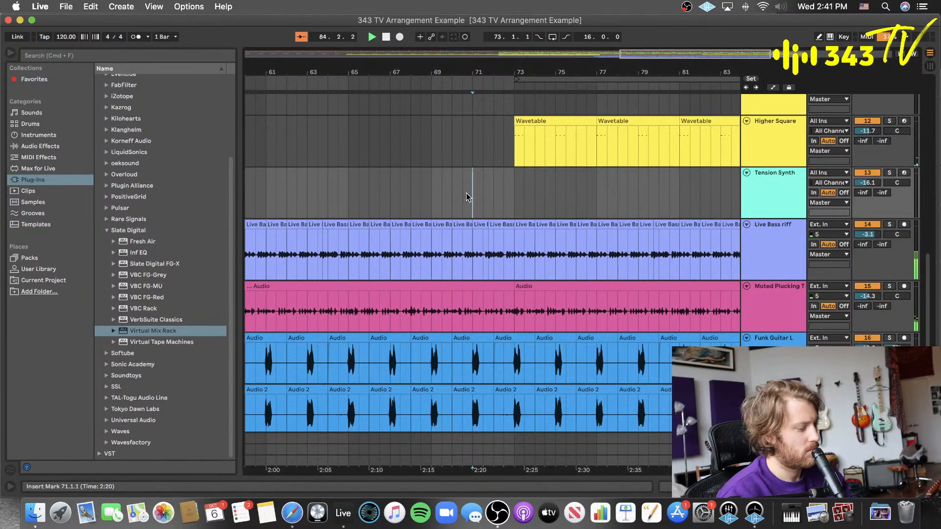
{"action": "key", "text": "minus"}
{"action": "key", "text": "minus"}
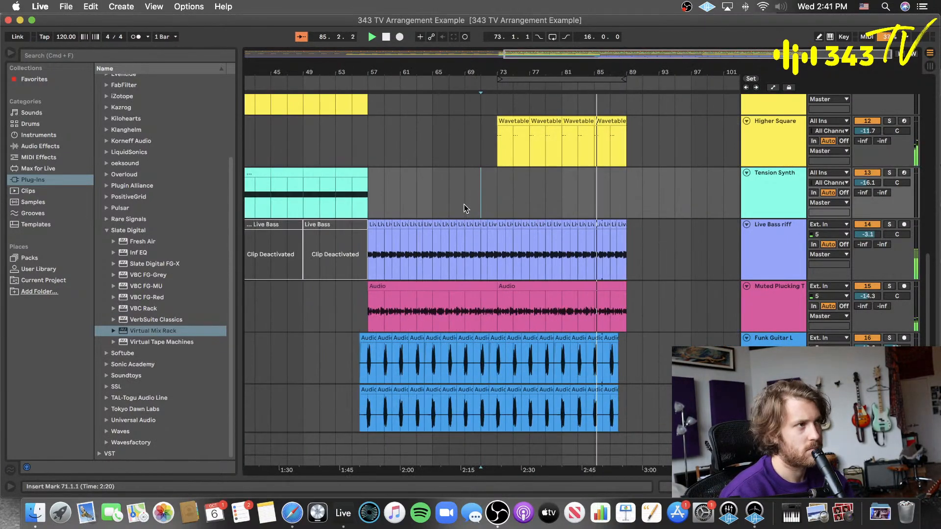
{"action": "scroll", "coordinate": [464, 203], "scroll_direction": "up", "scroll_amount": 10}
{"action": "left_click_drag", "start_coordinate": [660, 110], "coordinate": [597, 131]}
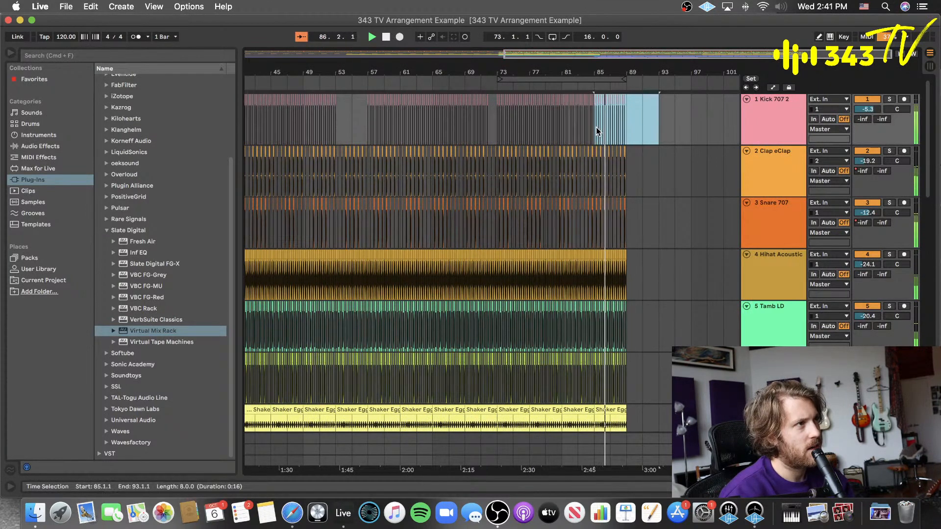
{"action": "key", "text": "super+s"}
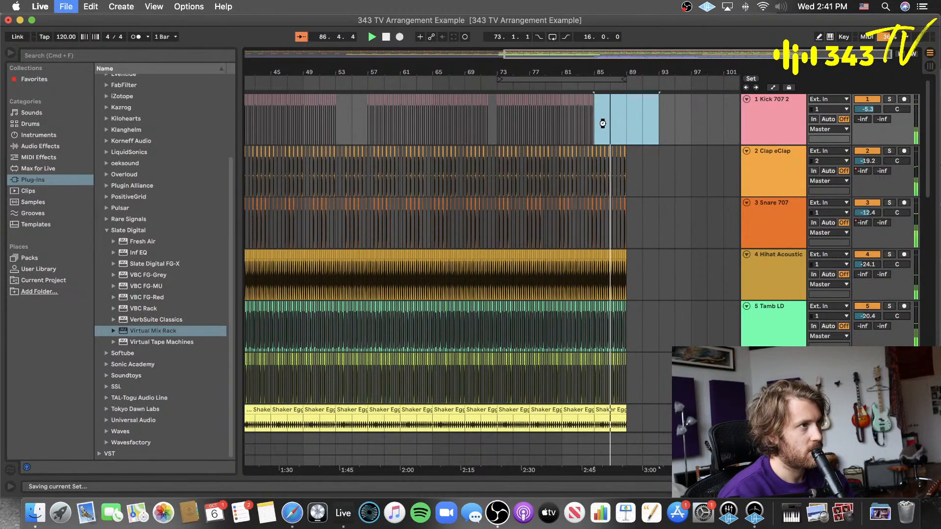
- Examine the arrangement's drum, synth and guitar tracks from about bar 33 through the end of the section at bar 89
{"action": "left_click", "coordinate": [625, 124]}
{"action": "scroll", "coordinate": [625, 125], "scroll_direction": "down", "scroll_amount": 10}
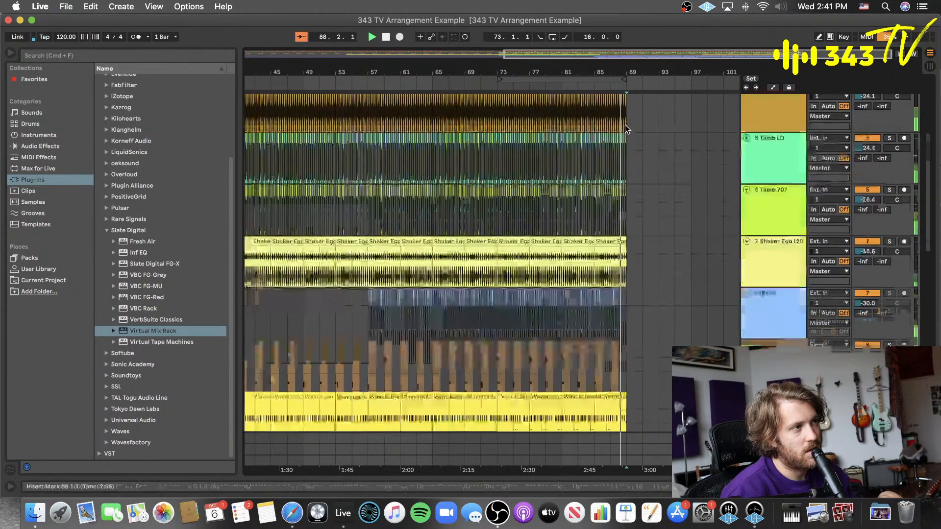
{"action": "scroll", "coordinate": [626, 127], "scroll_direction": "down", "scroll_amount": 3}
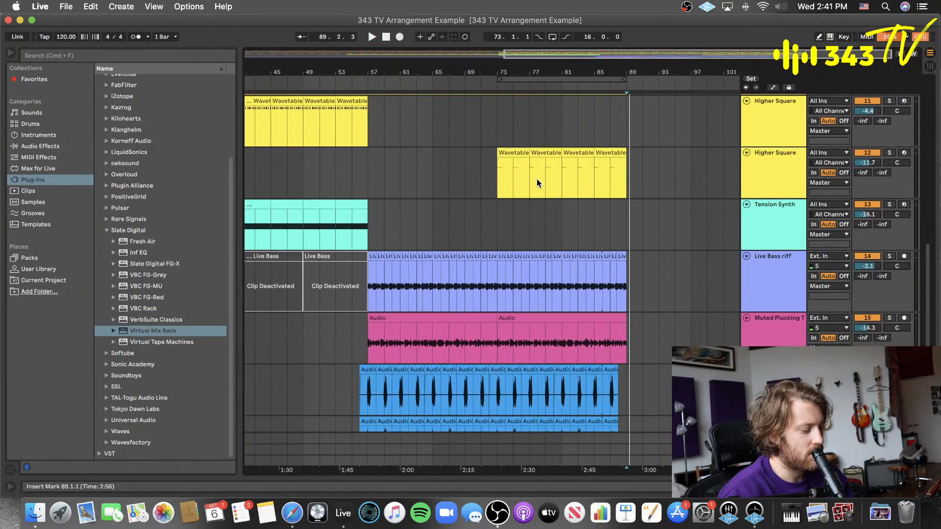
{"action": "scroll", "coordinate": [524, 343], "scroll_direction": "up", "scroll_amount": 10}
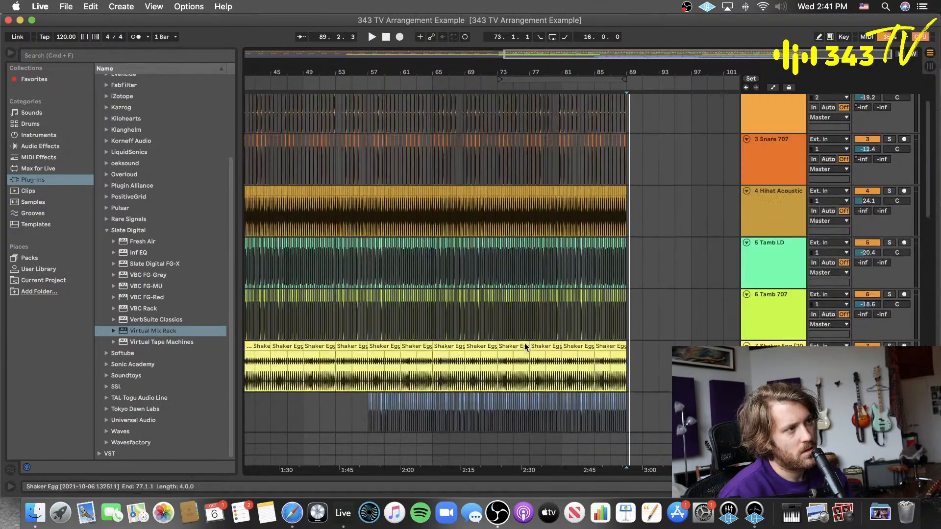
{"action": "scroll", "coordinate": [518, 296], "scroll_direction": "left", "scroll_amount": 5}
{"action": "scroll", "coordinate": [519, 296], "scroll_direction": "left", "scroll_amount": 5}
{"action": "scroll", "coordinate": [519, 296], "scroll_direction": "right", "scroll_amount": 10}
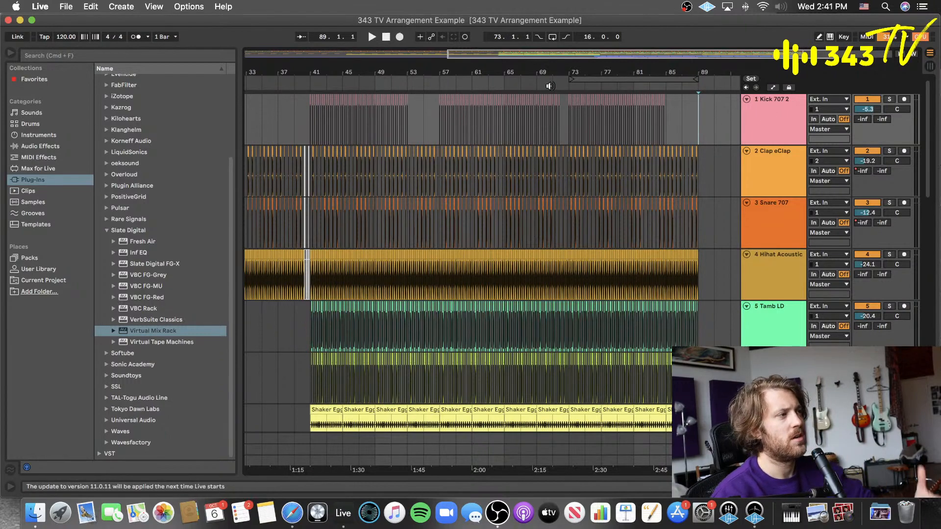
{"action": "scroll", "coordinate": [429, 176], "scroll_direction": "down", "scroll_amount": 15}
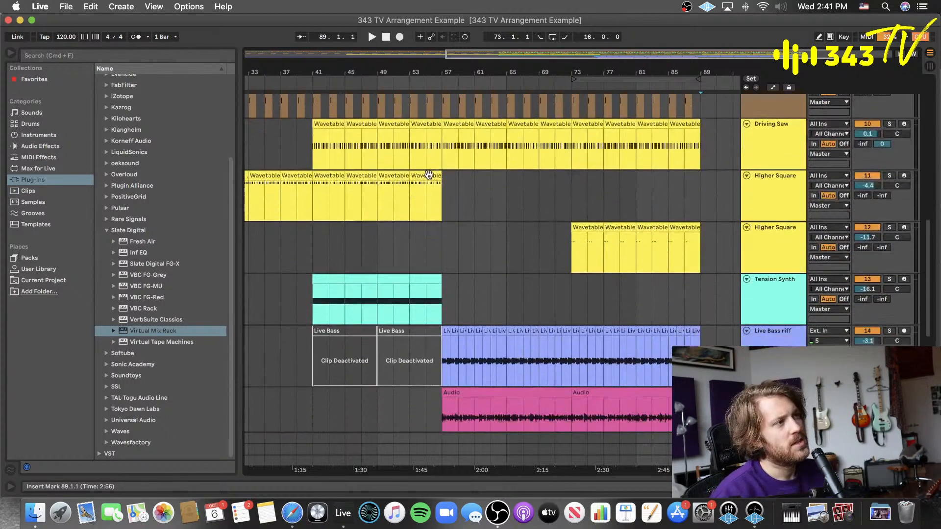
- Play the arrangement from bar 49 and from bar 33 with the Ambient Guitar track armed
{"action": "left_click", "coordinate": [519, 331]}
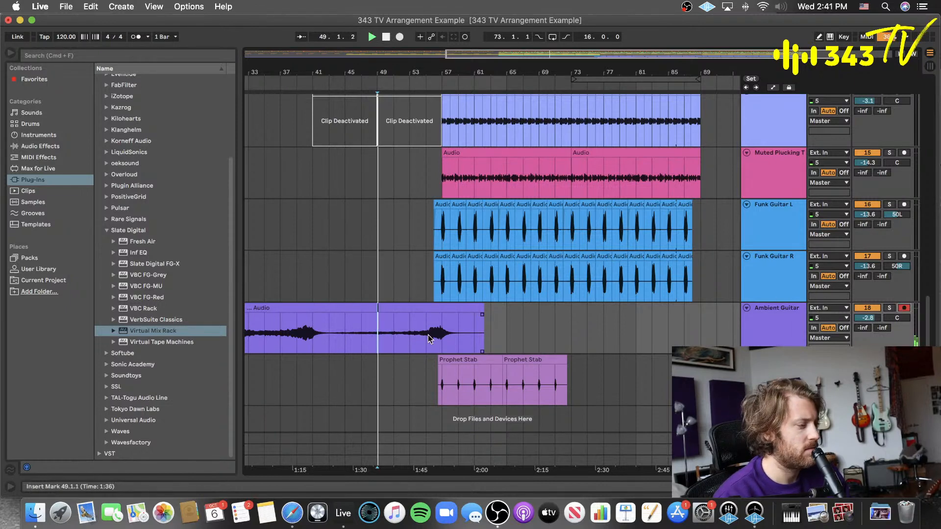
{"action": "scroll", "coordinate": [429, 338], "scroll_direction": "up", "scroll_amount": 1}
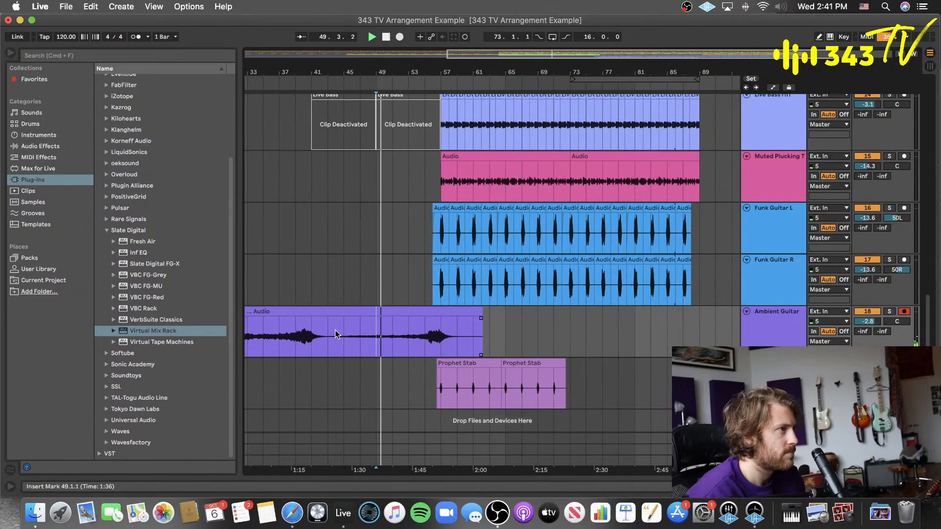
{"action": "left_click", "coordinate": [253, 344]}
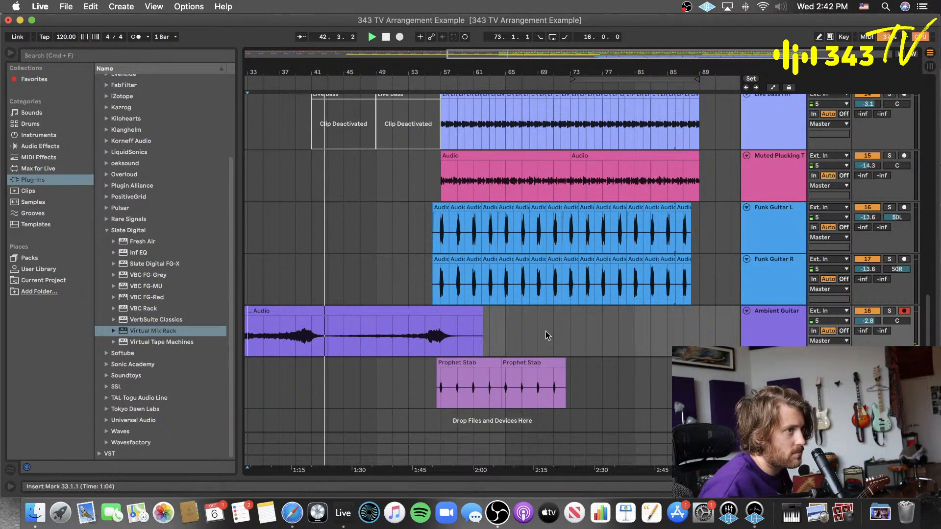
- Duplicate the Ambient Guitar track and delete the copied audio clip from the duplicate
{"action": "left_click", "coordinate": [765, 333]}
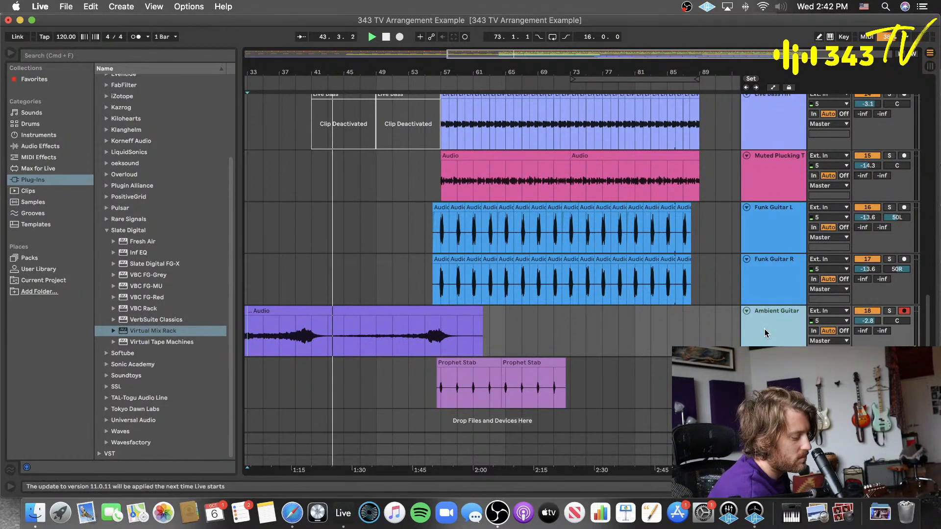
{"action": "key", "text": "super+d"}
{"action": "left_click", "coordinate": [431, 361]}
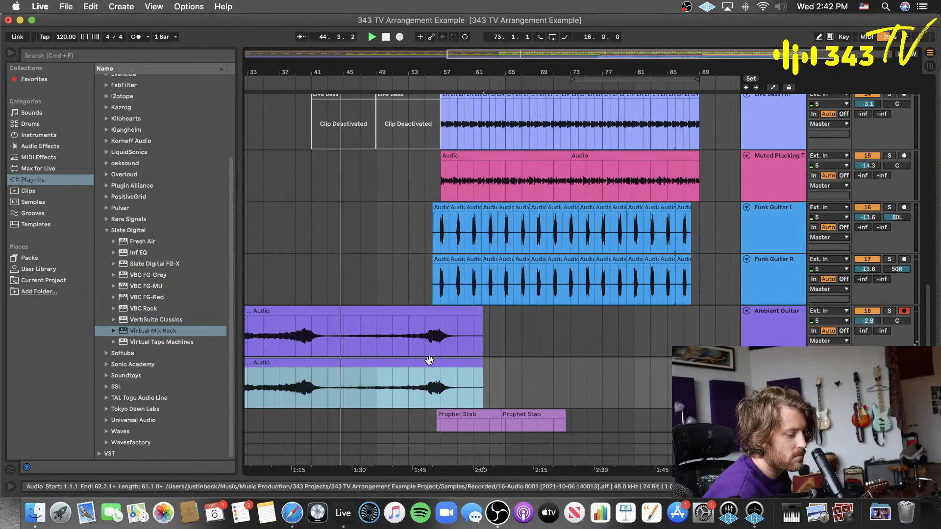
{"action": "left_click", "coordinate": [774, 362]}
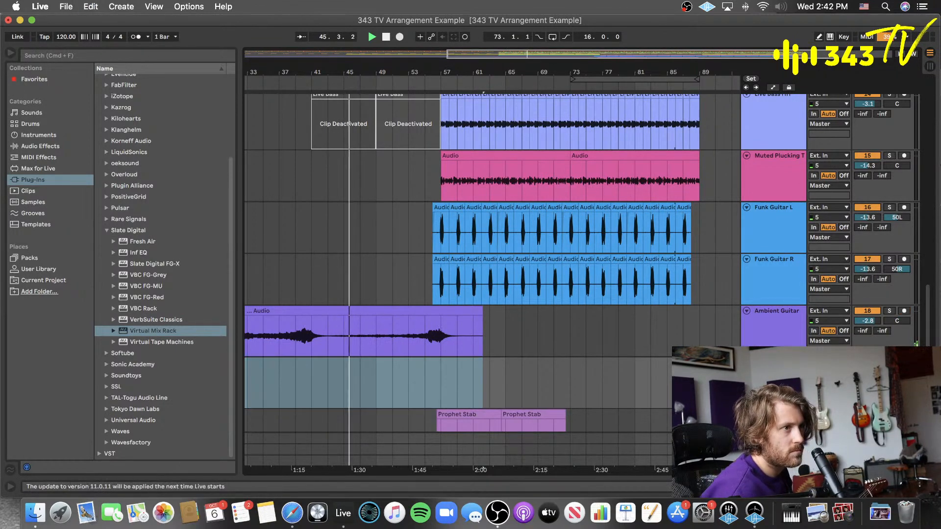
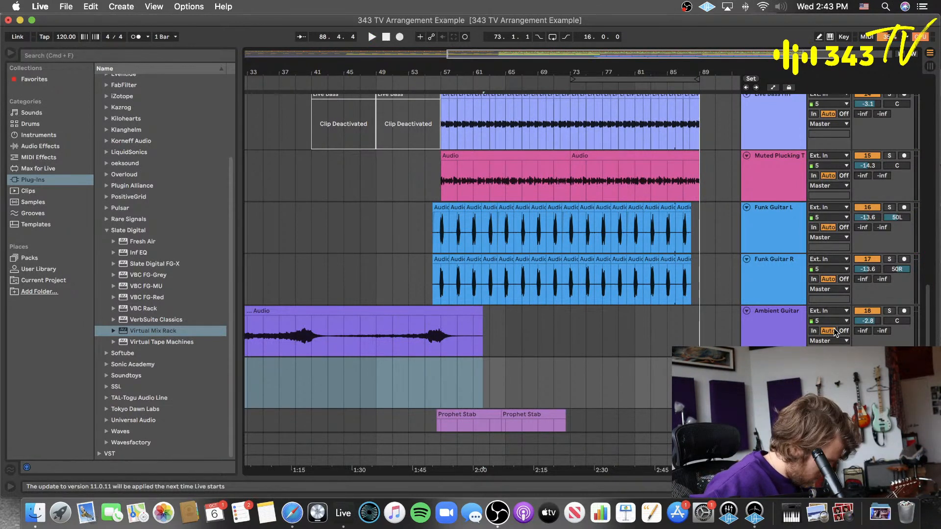
- Play the section from bar 57 onward and trim the end of the original Ambient Guitar clip to bar 61
{"action": "left_click", "coordinate": [417, 85]}
{"action": "left_click", "coordinate": [522, 373]}
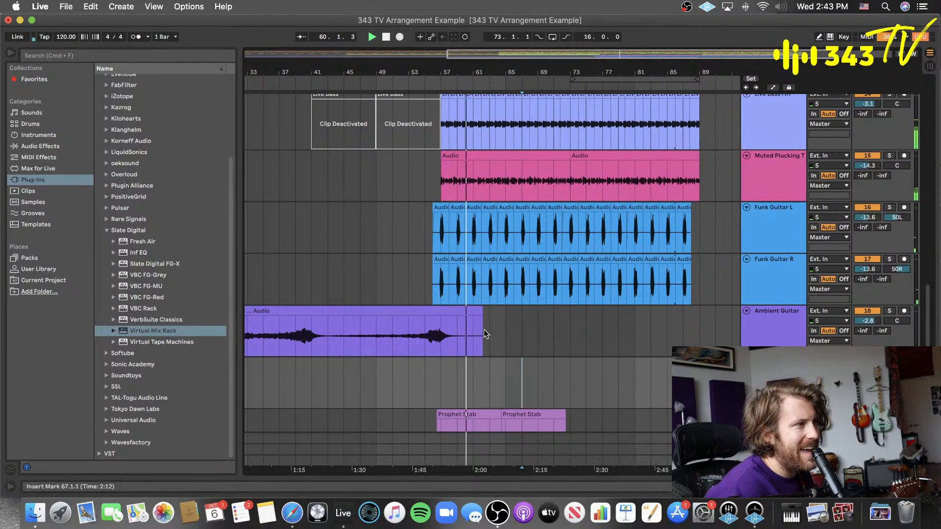
{"action": "left_click_drag", "start_coordinate": [484, 329], "coordinate": [475, 318]}
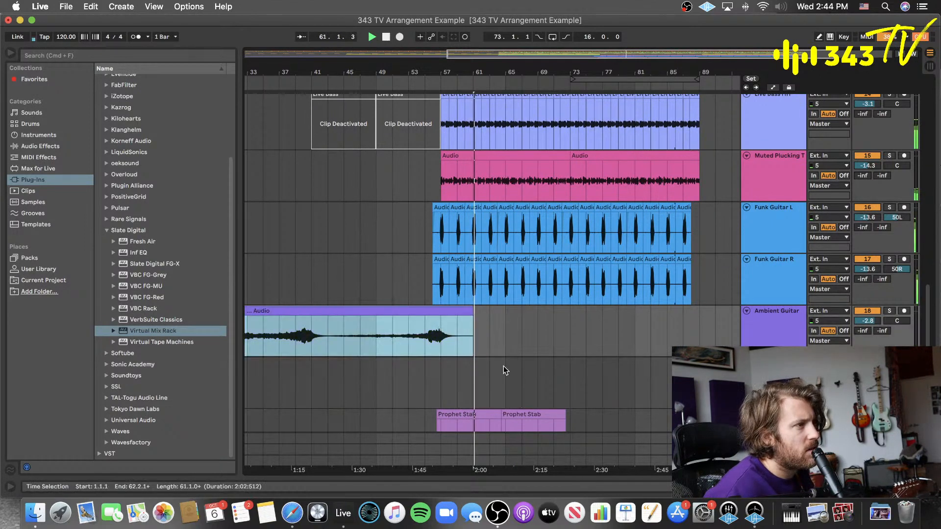
{"action": "left_click", "coordinate": [506, 339]}
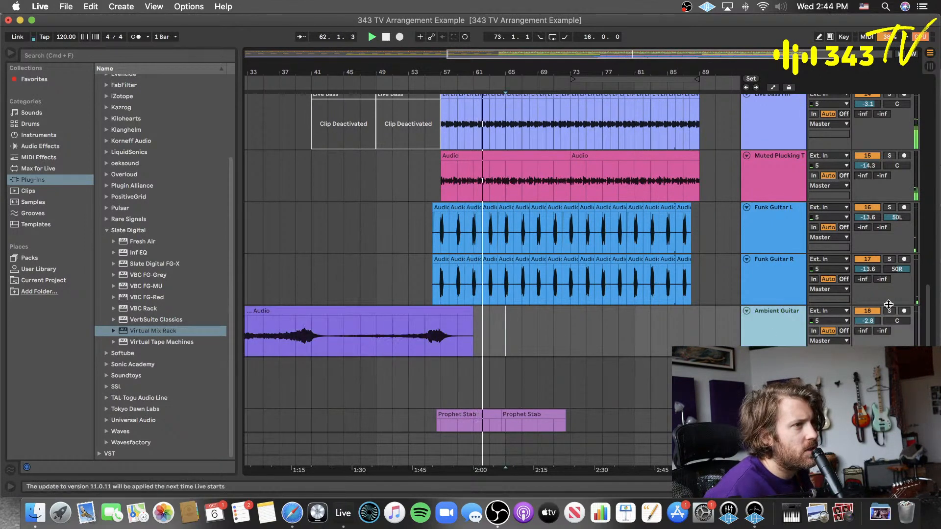
- Arm the original Ambient Guitar track and record a new guitar take from about bar 63 to bar 92
{"action": "left_click", "coordinate": [904, 311]}
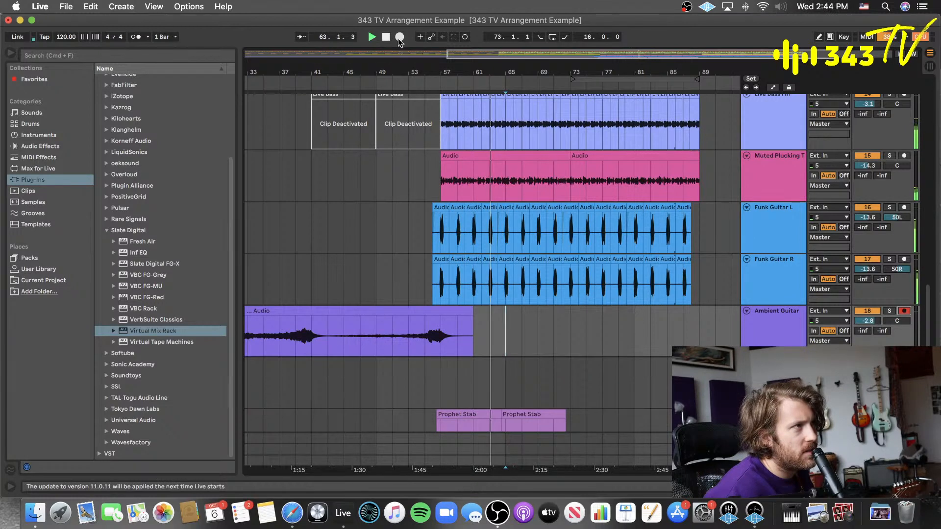
{"action": "left_click", "coordinate": [398, 37]}
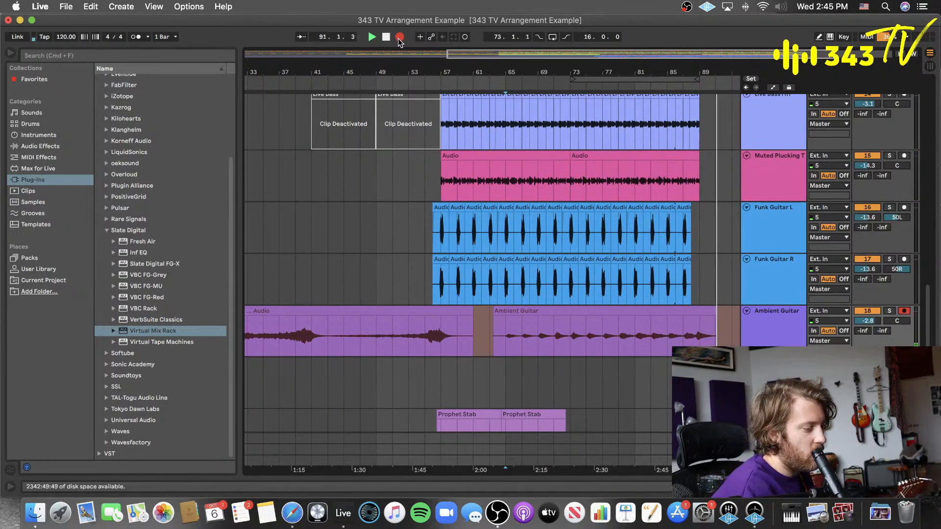
{"action": "left_click", "coordinate": [399, 38]}
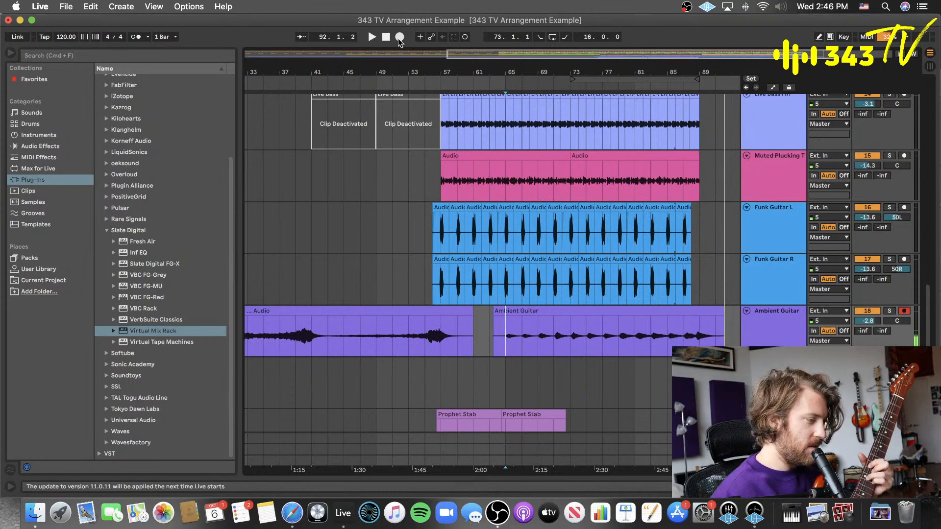
- Play back the last bars of the arrangement with the newly recorded Ambient Guitar take
{"action": "left_click", "coordinate": [659, 231]}
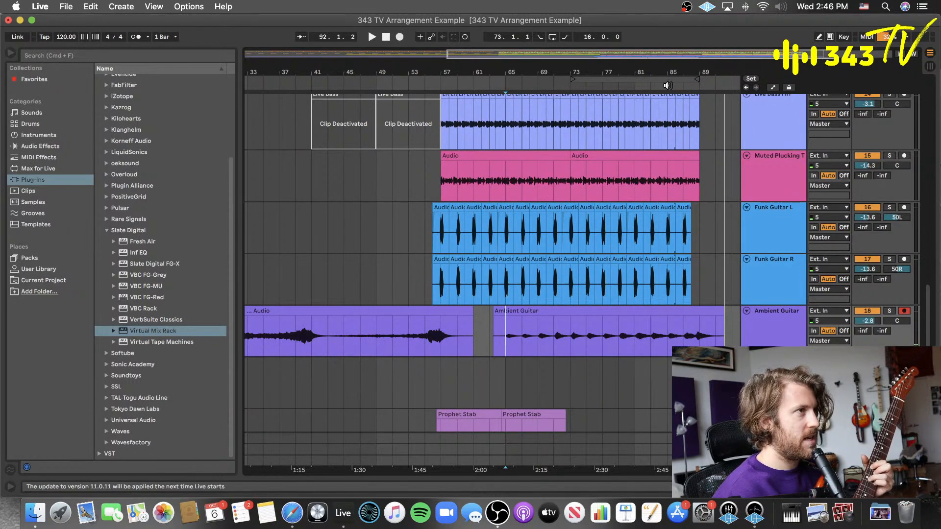
{"action": "key", "text": "space"}
{"action": "left_click", "coordinate": [688, 269]}
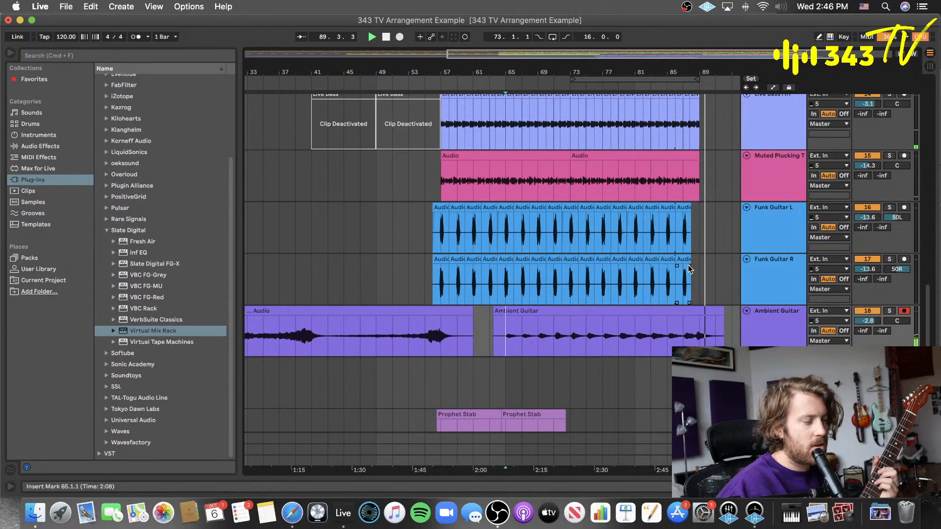
- Play back the arrangement from bar 55 and again from bar 63 to check the new guitar part
{"action": "left_click", "coordinate": [427, 177]}
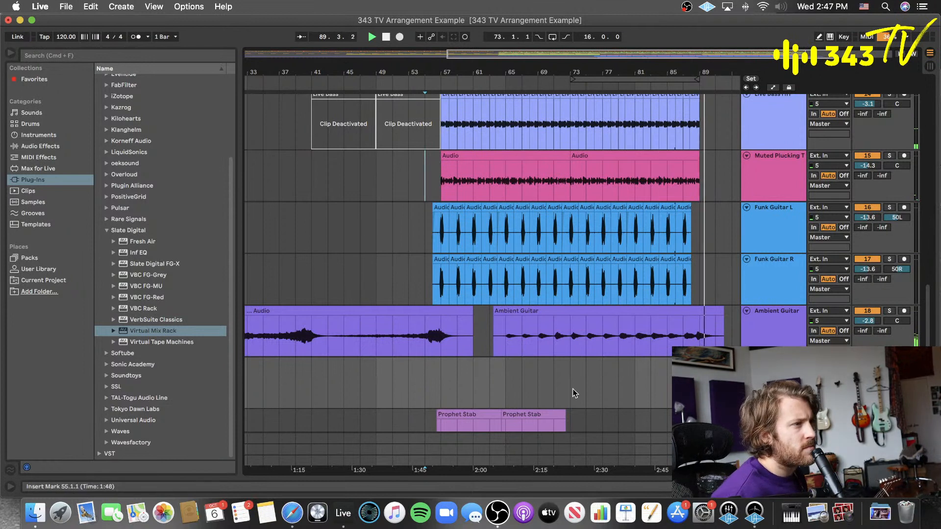
{"action": "left_click", "coordinate": [492, 376]}
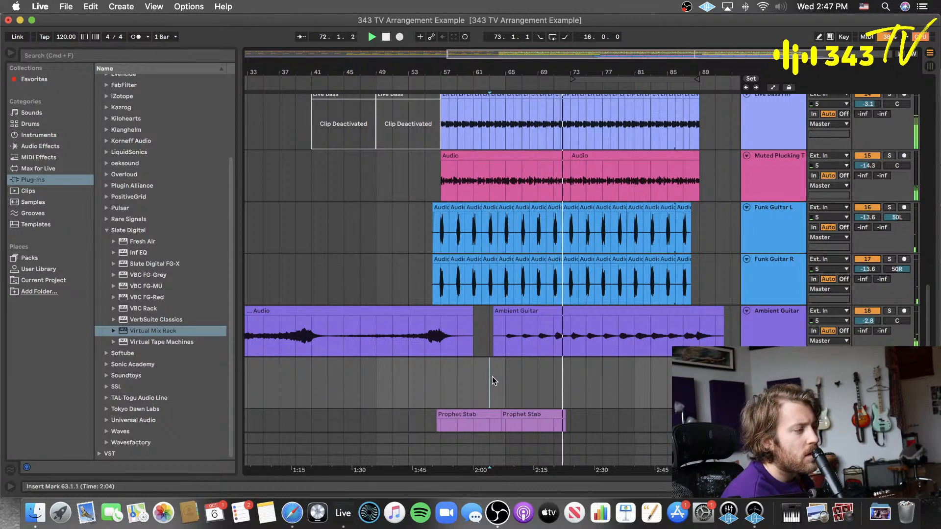
- Solo the Live Bass riff track and play it from bar 62 to inspect the irregular clips around bar 63
{"action": "scroll", "coordinate": [495, 345], "scroll_direction": "up", "scroll_amount": 3}
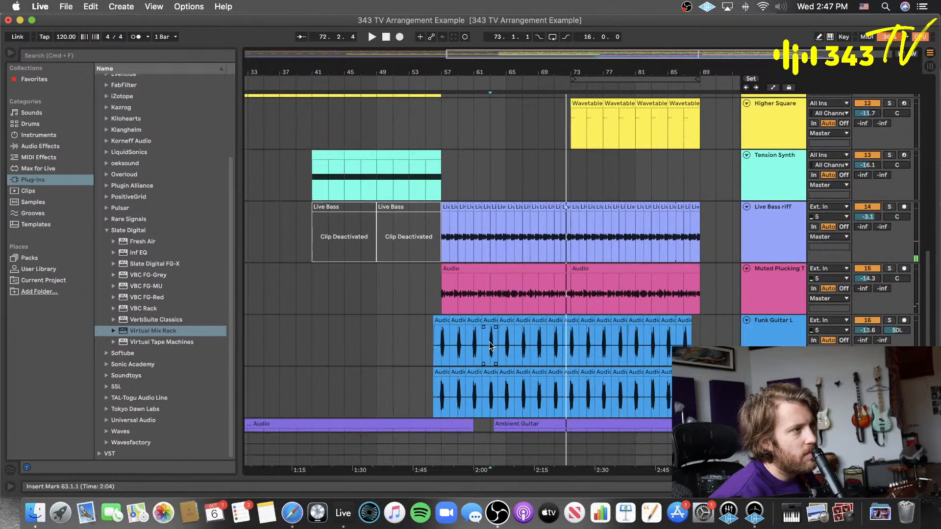
{"action": "scroll", "coordinate": [487, 288], "scroll_direction": "down", "scroll_amount": 2}
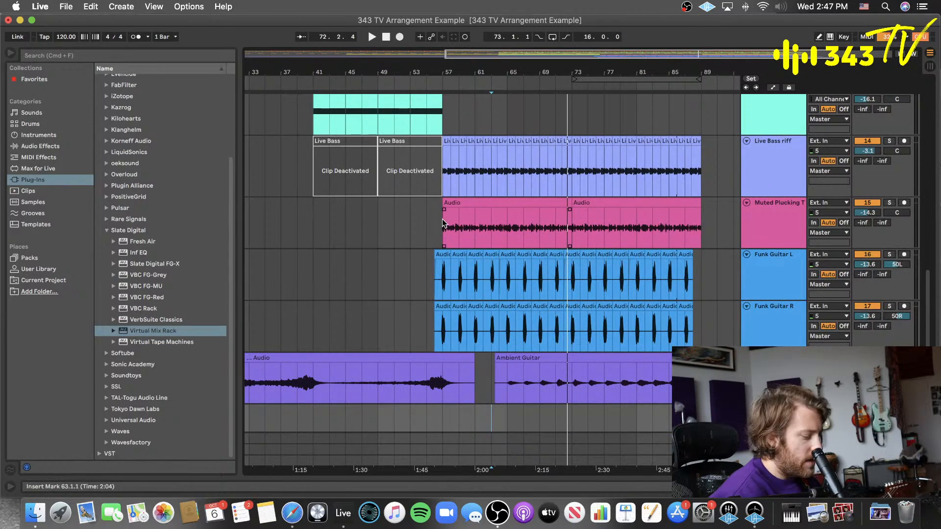
{"action": "key", "text": "plus"}
{"action": "key", "text": "plus"}
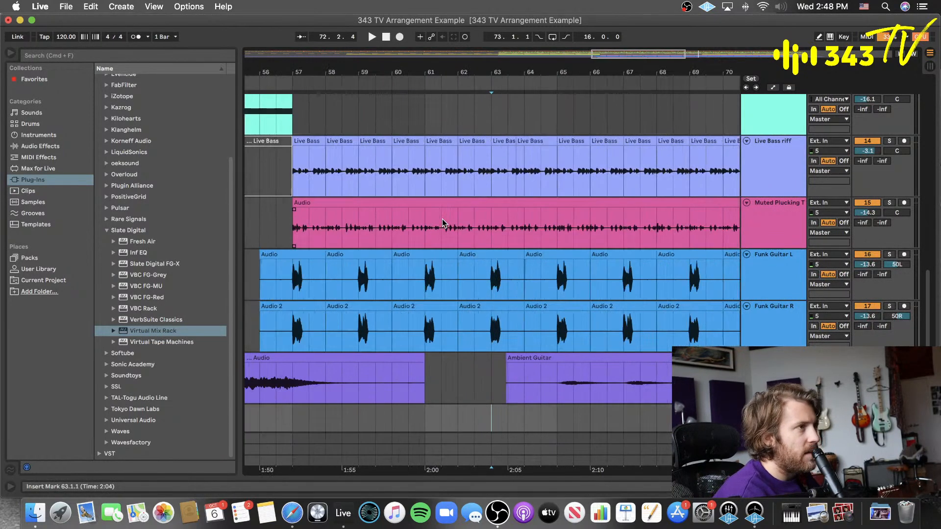
{"action": "left_click", "coordinate": [504, 140]}
{"action": "left_click", "coordinate": [889, 141]}
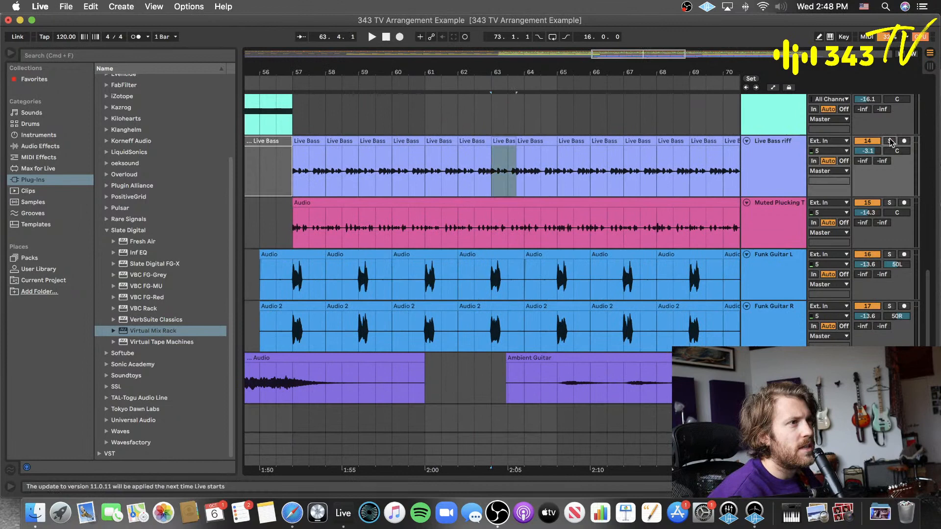
{"action": "left_click", "coordinate": [461, 171]}
{"action": "key", "text": "space"}
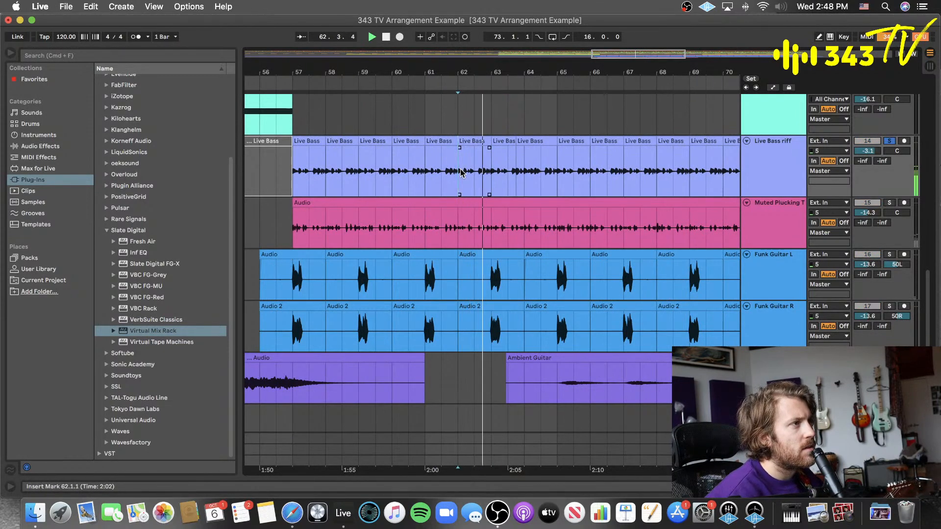
- Replace the irregular Live Bass clips in bars 63 and 64 with copies of a full one-bar clip
{"action": "left_click", "coordinate": [539, 141]}
{"action": "key", "text": "space"}
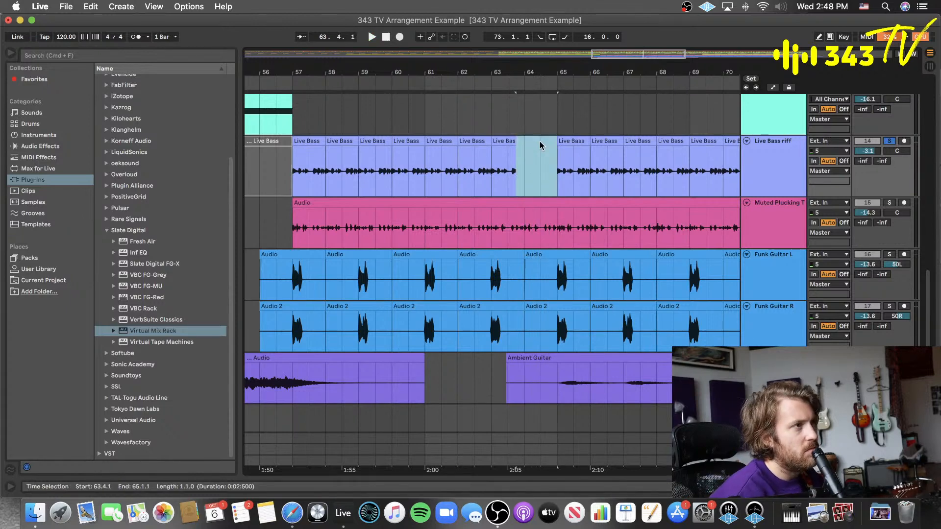
{"action": "mouse_move", "coordinate": [540, 141]}
{"action": "left_mouse_down"}
{"action": "mouse_move", "coordinate": [472, 140]}
{"action": "mouse_move", "coordinate": [538, 140]}
{"action": "left_mouse_up"}
- Delete all clips on the Live Bass riff track from bar 65 onward
{"action": "scroll", "coordinate": [522, 144], "scroll_direction": "right", "scroll_amount": 5}
{"action": "scroll", "coordinate": [522, 144], "scroll_direction": "right", "scroll_amount": 1}
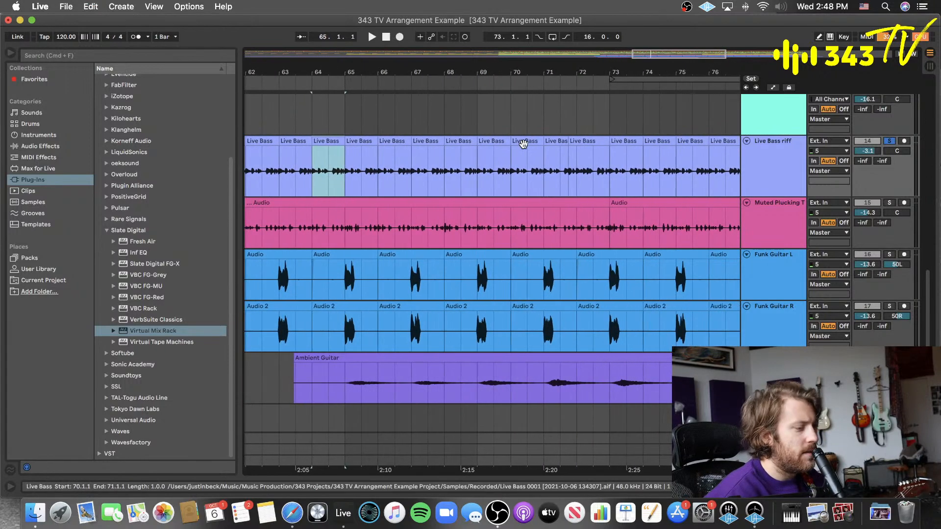
{"action": "key", "text": "minus"}
{"action": "key", "text": "minus"}
{"action": "key", "text": "minus"}
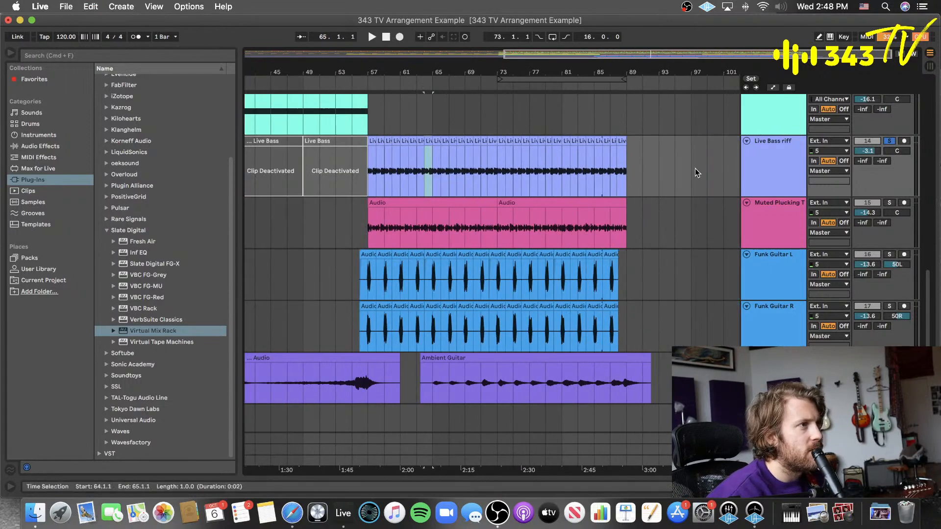
{"action": "left_click_drag", "start_coordinate": [694, 169], "coordinate": [410, 176]}
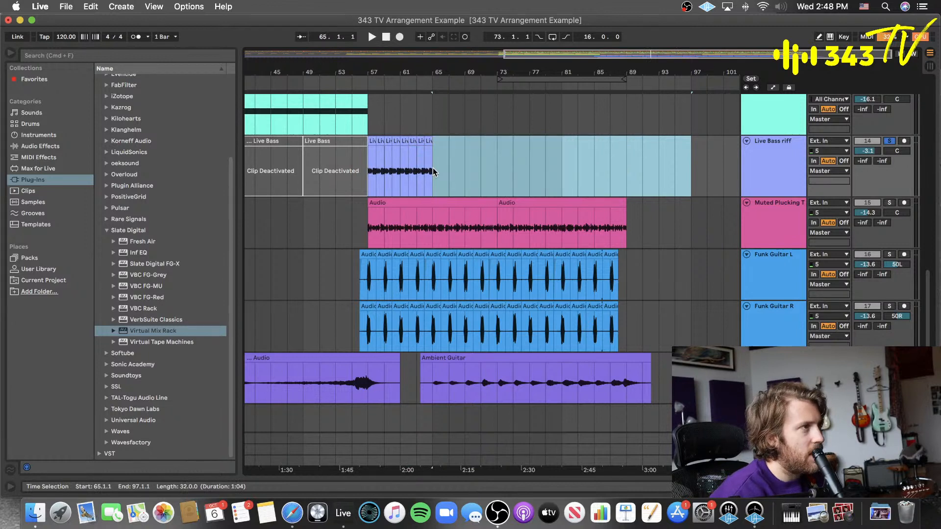
{"action": "key", "text": "Delete"}
- Duplicate the Live Bass section from bars 57 to 65 three times to reach bar 89, and unsolo the track
{"action": "left_click_drag", "start_coordinate": [434, 172], "coordinate": [372, 180]}
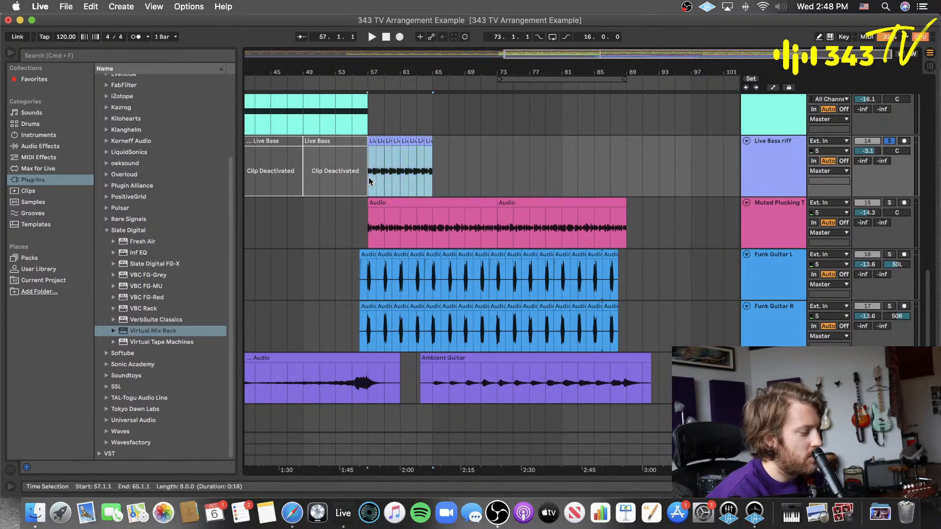
{"action": "key", "text": "super+d"}
{"action": "key", "text": "super+d"}
{"action": "key", "text": "super+d"}
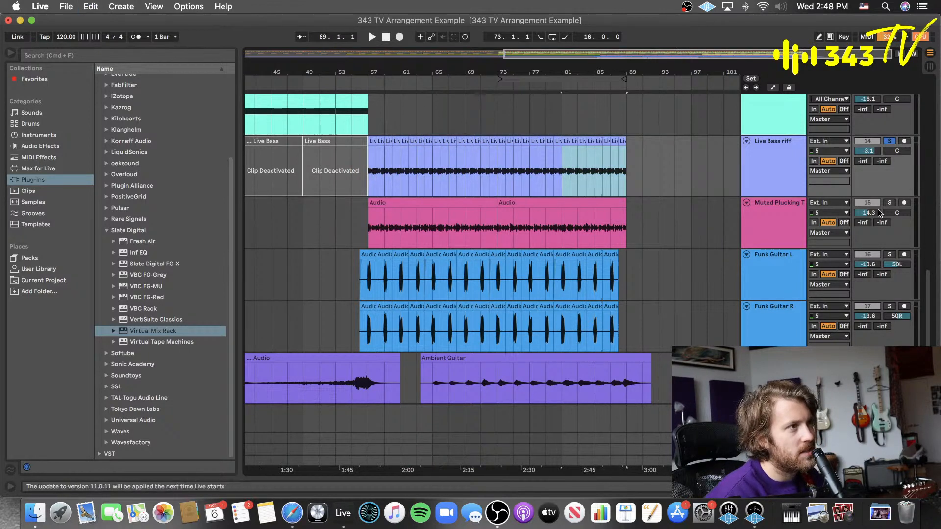
{"action": "left_click", "coordinate": [890, 141]}
- Play the arrangement from bar 53 with the repaired bass and select the empty duplicate Ambient Guitar track
{"action": "left_click", "coordinate": [342, 226]}
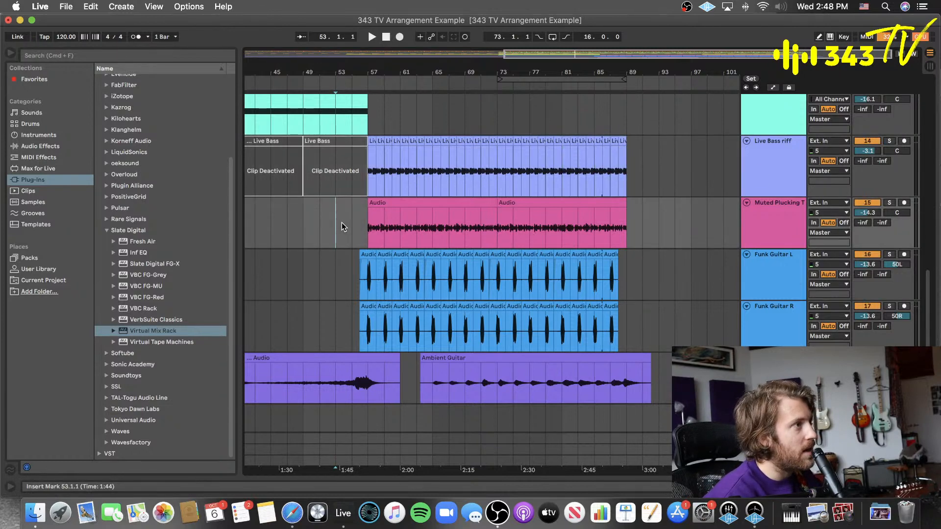
{"action": "key", "text": "space"}
{"action": "scroll", "coordinate": [591, 315], "scroll_direction": "down", "scroll_amount": 4}
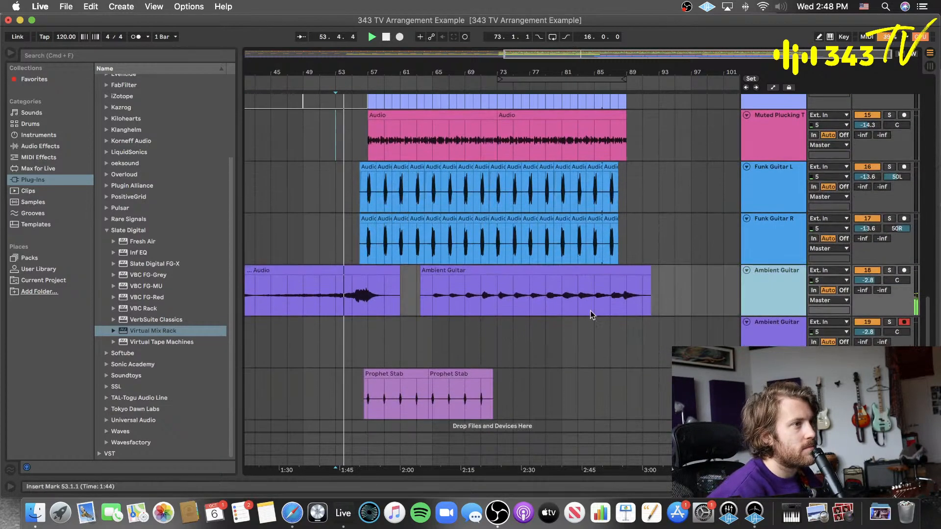
{"action": "scroll", "coordinate": [393, 262], "scroll_direction": "left", "scroll_amount": 3}
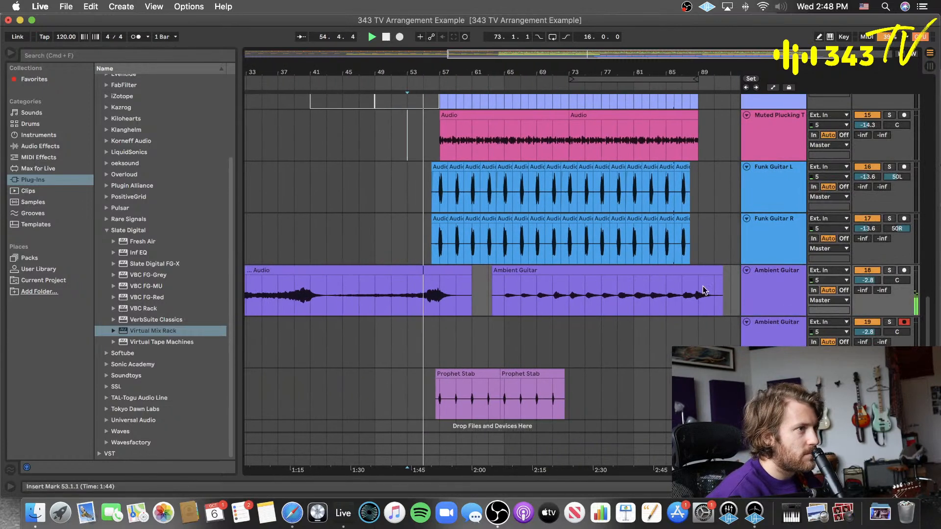
{"action": "left_click", "coordinate": [762, 344]}
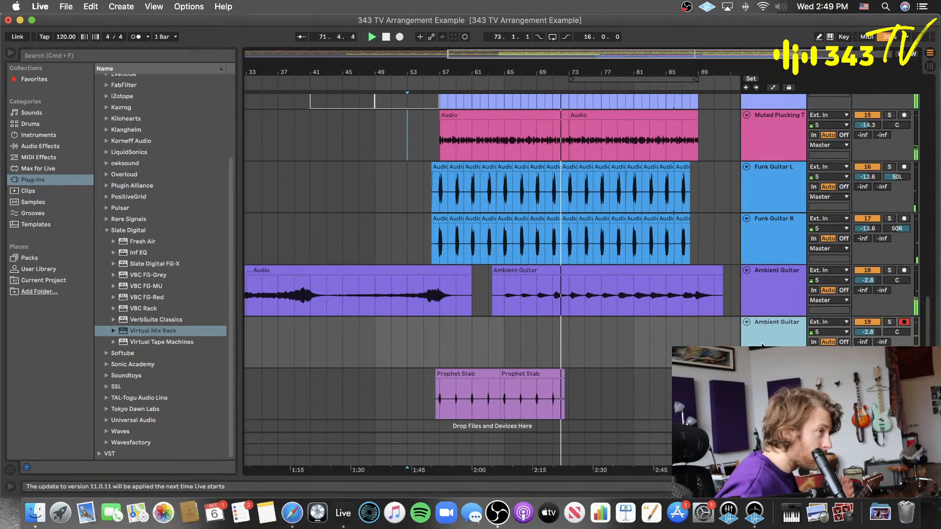
{"action": "scroll", "coordinate": [762, 346], "scroll_direction": "down", "scroll_amount": 1}
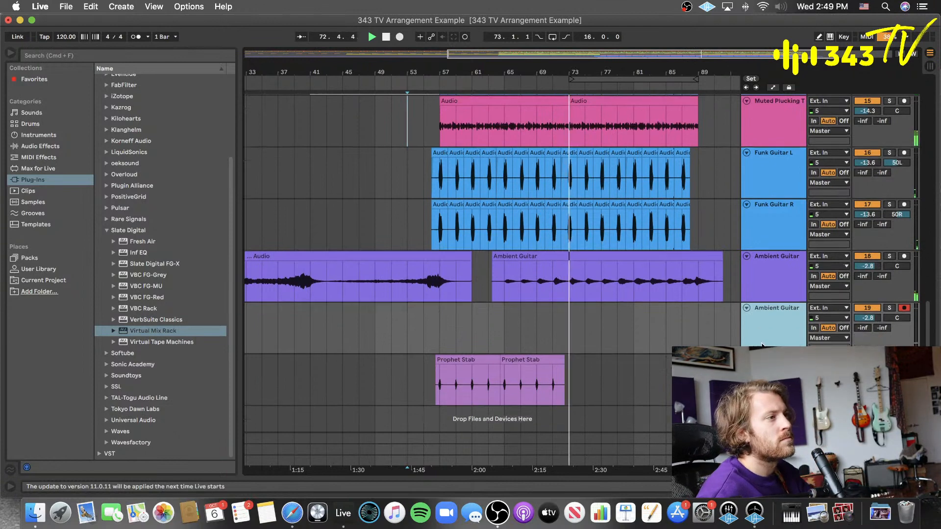
- Duplicate the two Prophet Stab clips once, directly after the originals, and save the set
{"action": "left_click", "coordinate": [464, 360]}
{"action": "left_click", "coordinate": [532, 360], "text": "shift"}
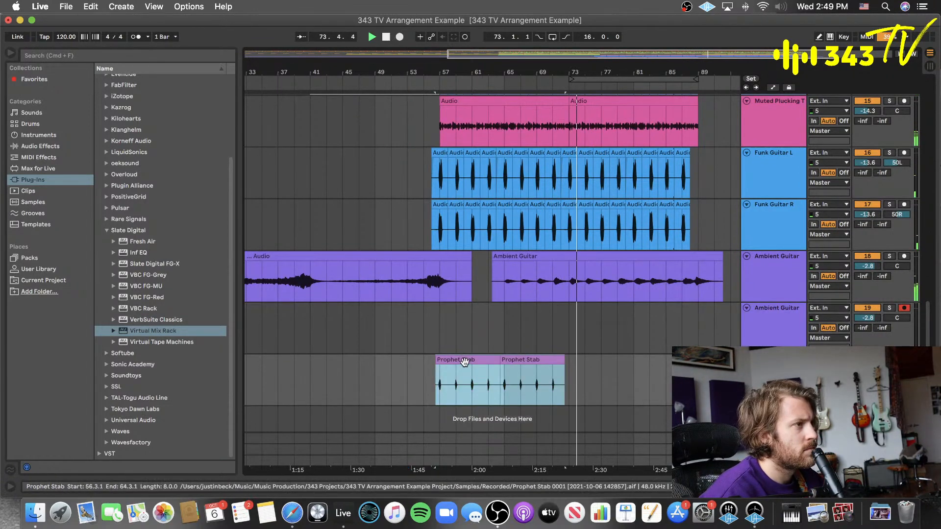
{"action": "key", "text": "super+d"}
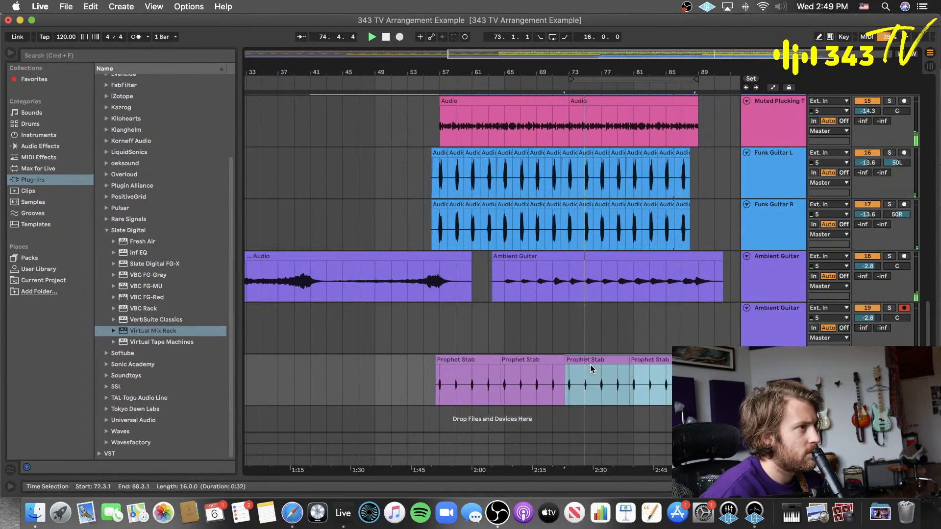
{"action": "left_click", "coordinate": [530, 330]}
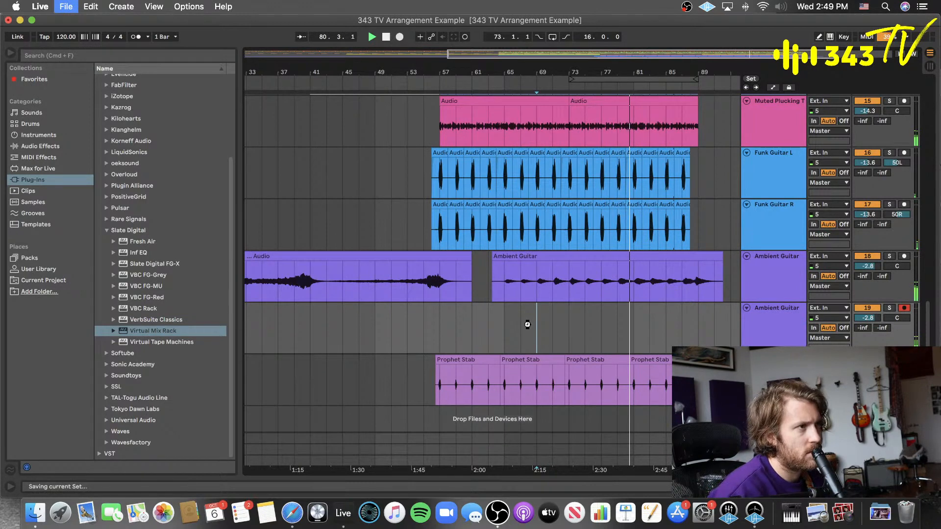
- Set the empty duplicate Ambient Guitar track's input channel to 8 and arm it while playing from bar 55
{"action": "scroll", "coordinate": [528, 324], "scroll_direction": "up", "scroll_amount": 3}
{"action": "scroll", "coordinate": [529, 326], "scroll_direction": "down", "scroll_amount": 3}
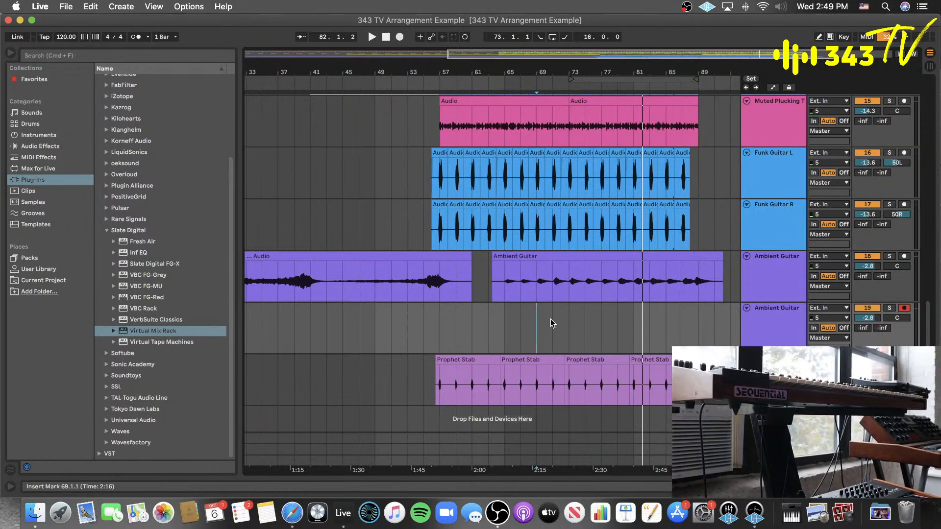
{"action": "left_click", "coordinate": [837, 315]}
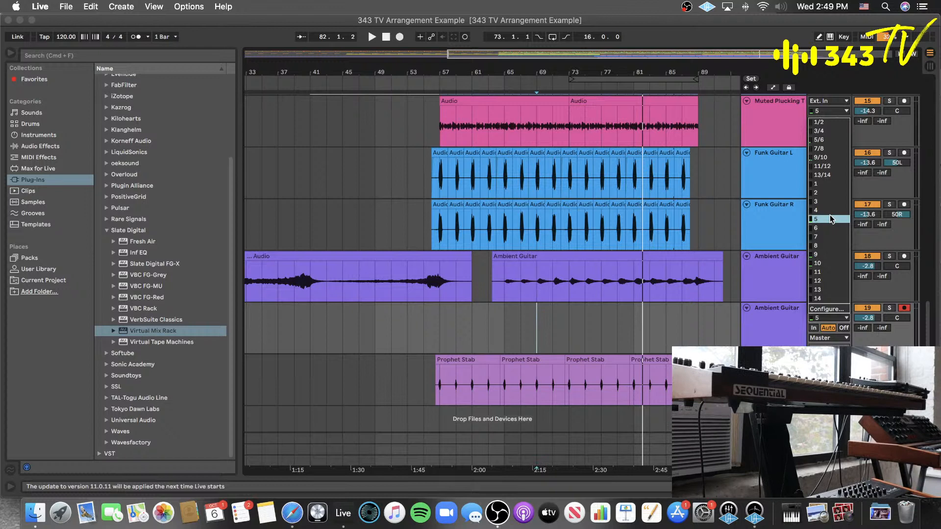
{"action": "left_click", "coordinate": [829, 246]}
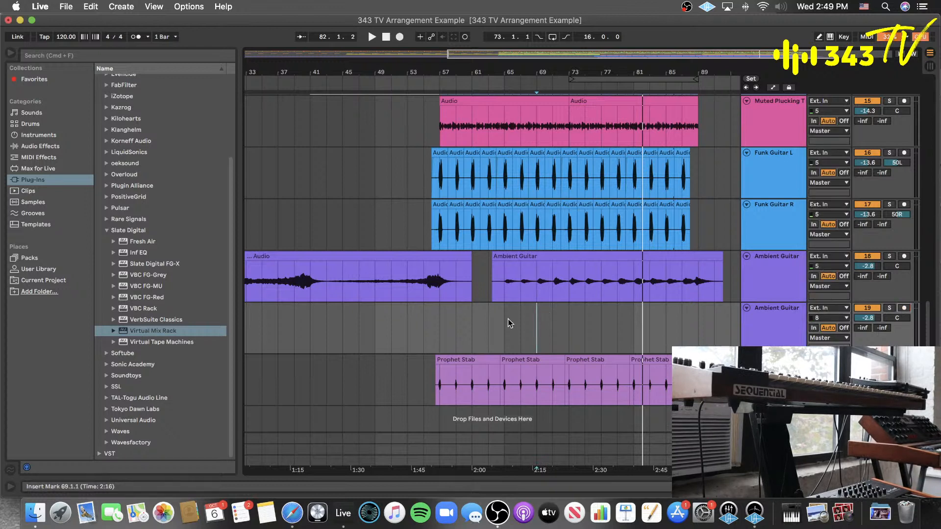
{"action": "left_click", "coordinate": [438, 320]}
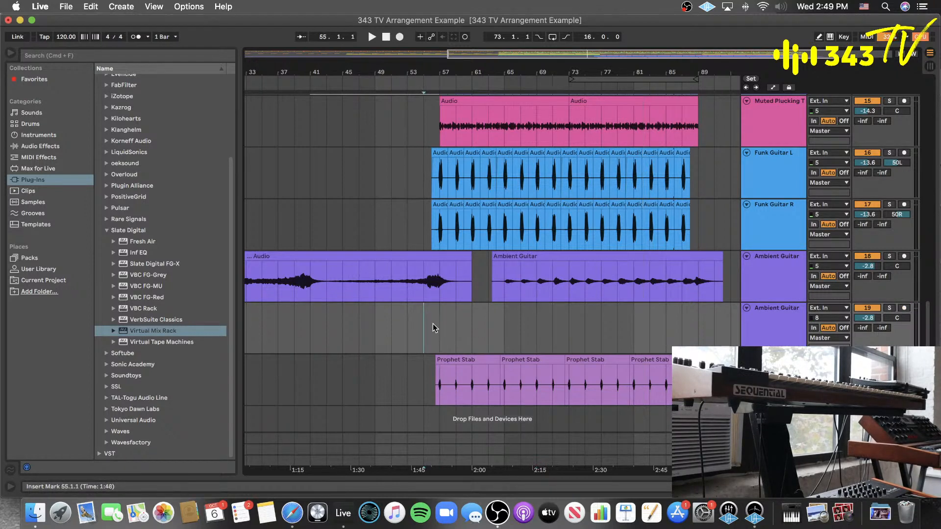
{"action": "key", "text": "space"}
{"action": "left_click", "coordinate": [907, 318]}
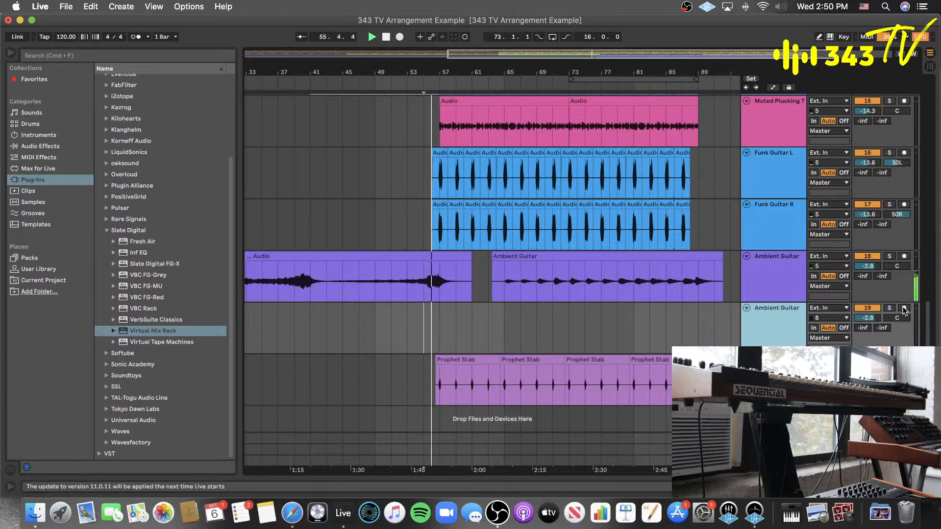
{"action": "left_click", "coordinate": [904, 309]}
- Rename the empty duplicate Ambient Guitar track as Prophet Chords
{"action": "left_click", "coordinate": [758, 322]}
{"action": "key", "text": "super+r"}
{"action": "type", "text": "Prophet Ch"}
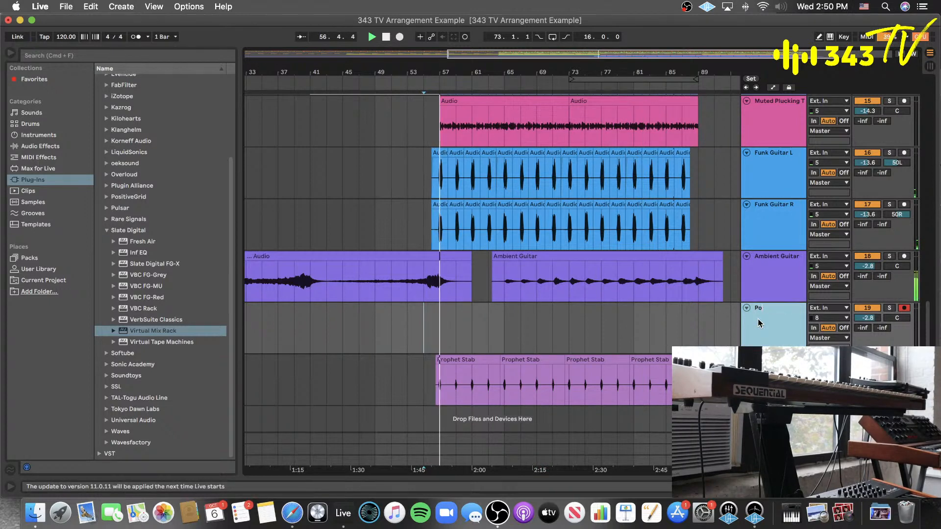
{"action": "type", "text": "ords"}
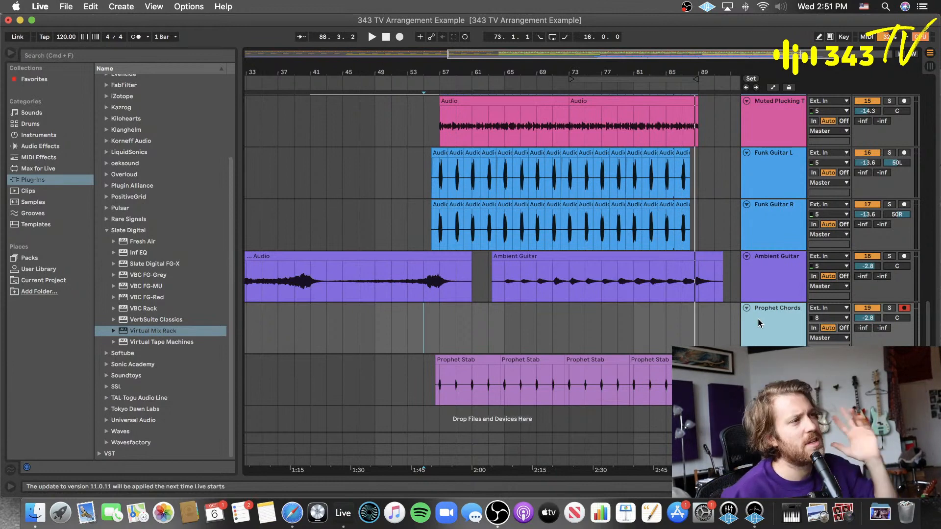
- Insert a new MIDI track below Prophet Chords and load the External Instrument device on it
{"action": "key", "text": "super+shift+t"}
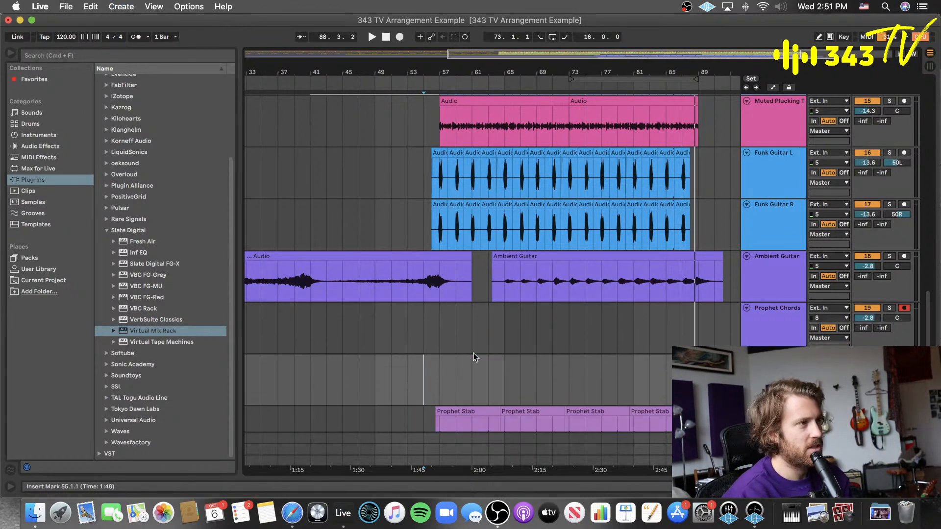
{"action": "left_click", "coordinate": [36, 134]}
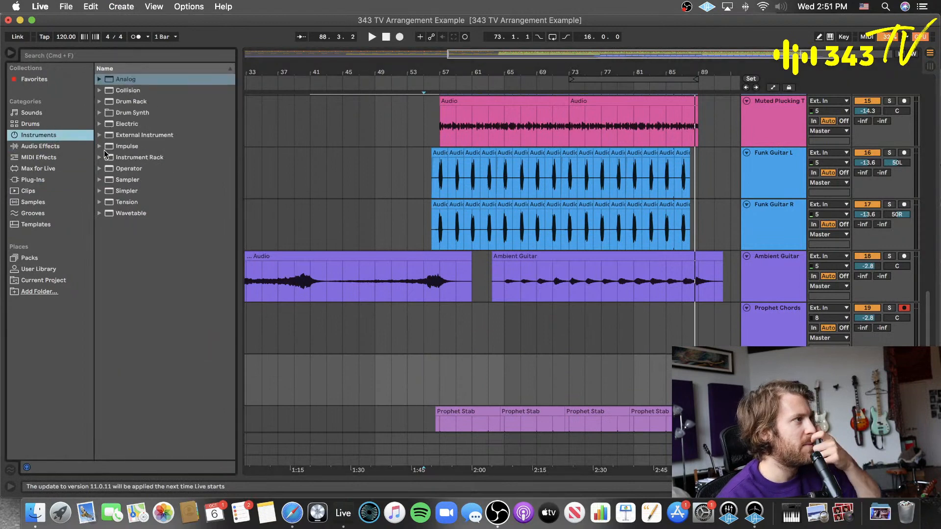
{"action": "left_click", "coordinate": [146, 135]}
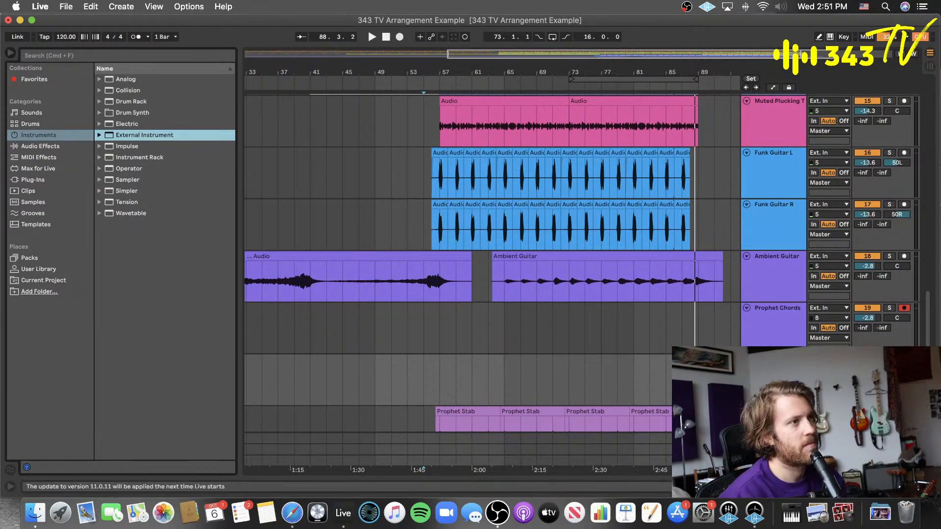
{"action": "double_click", "coordinate": [143, 135]}
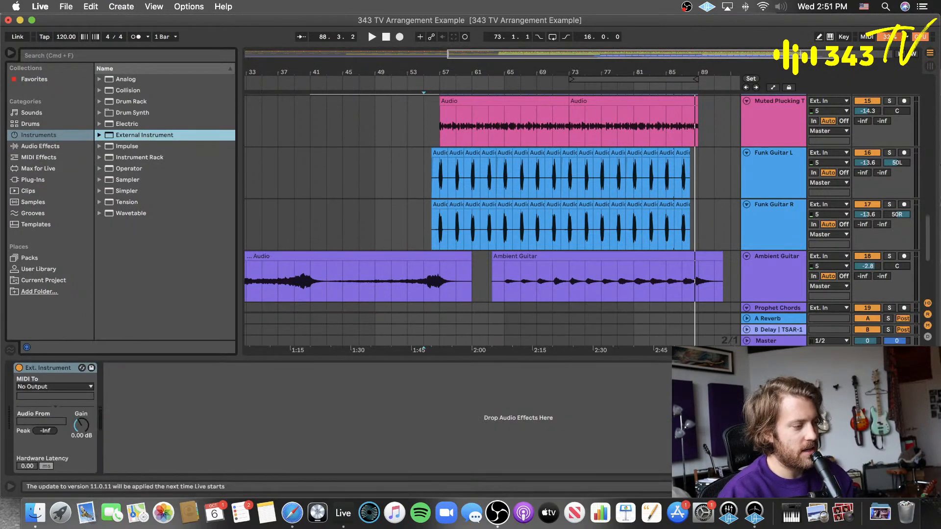
- Route the External Instrument's MIDI output to Express 128 (Port 2)
{"action": "scroll", "coordinate": [662, 275], "scroll_direction": "down", "scroll_amount": 5}
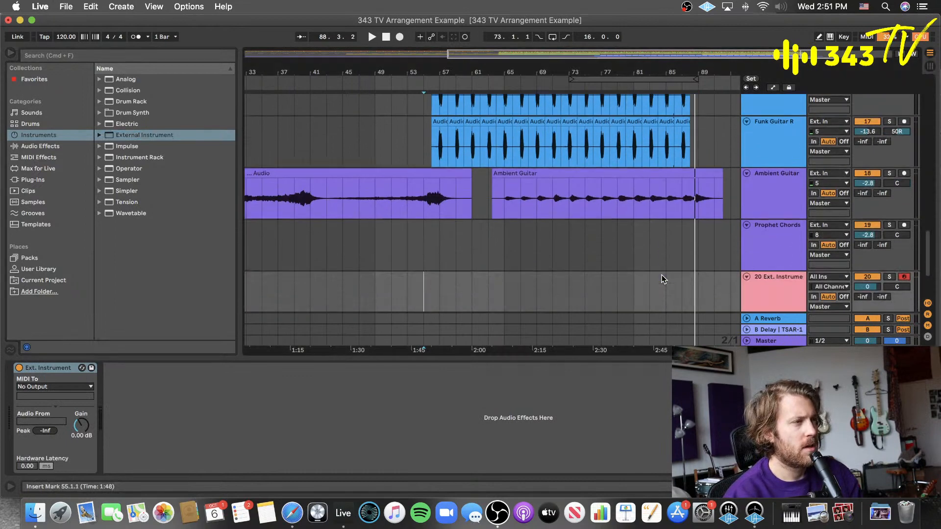
{"action": "left_click", "coordinate": [54, 386]}
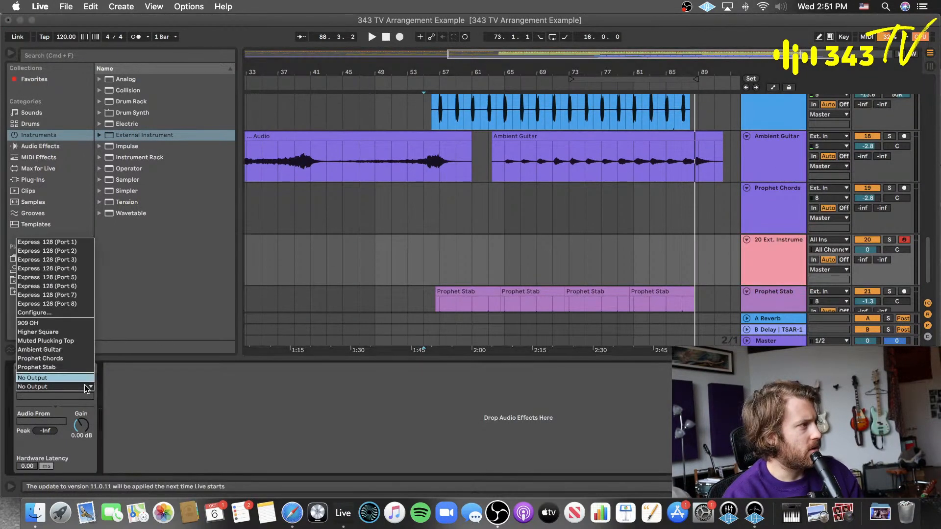
{"action": "left_click", "coordinate": [74, 242]}
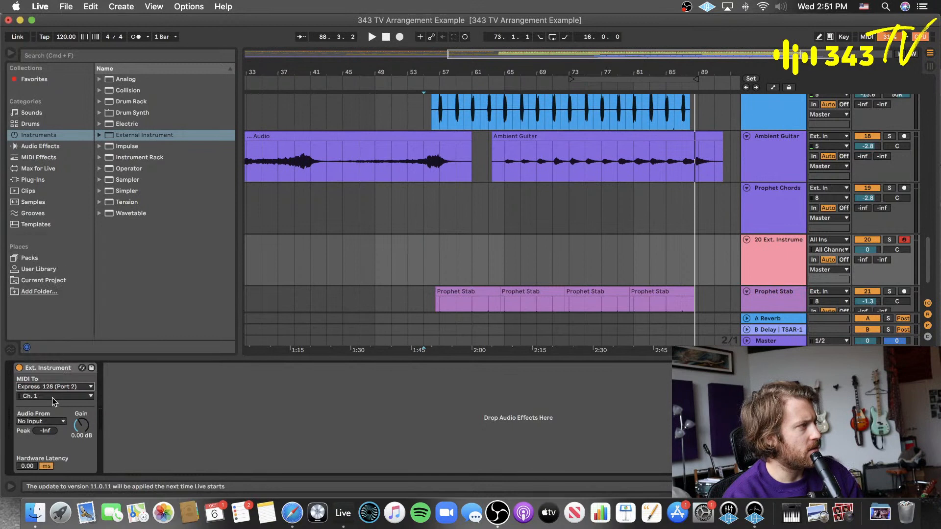
- Set the External Instrument to MIDI channel 9 with audio from input 8, and deactivate the Prophet Chords track
{"action": "left_click", "coordinate": [52, 396]}
{"action": "left_click", "coordinate": [58, 308]}
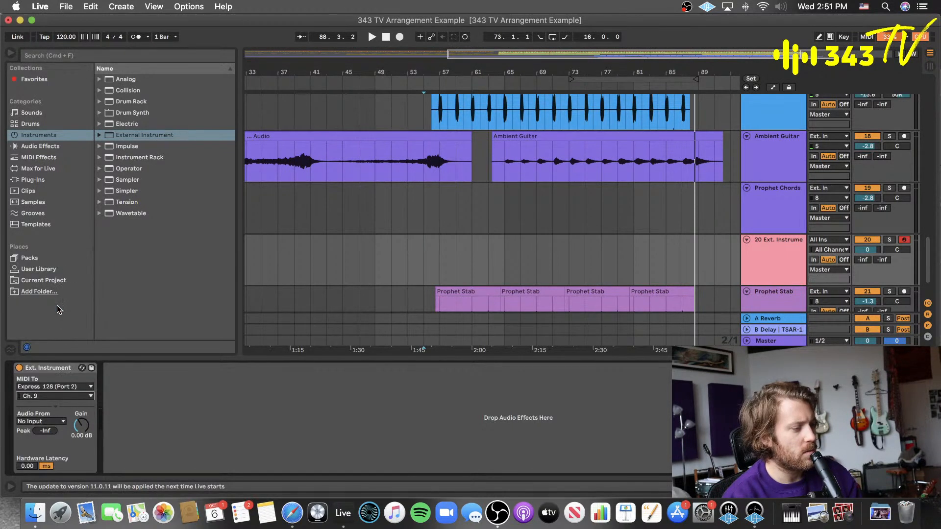
{"action": "left_click", "coordinate": [49, 420]}
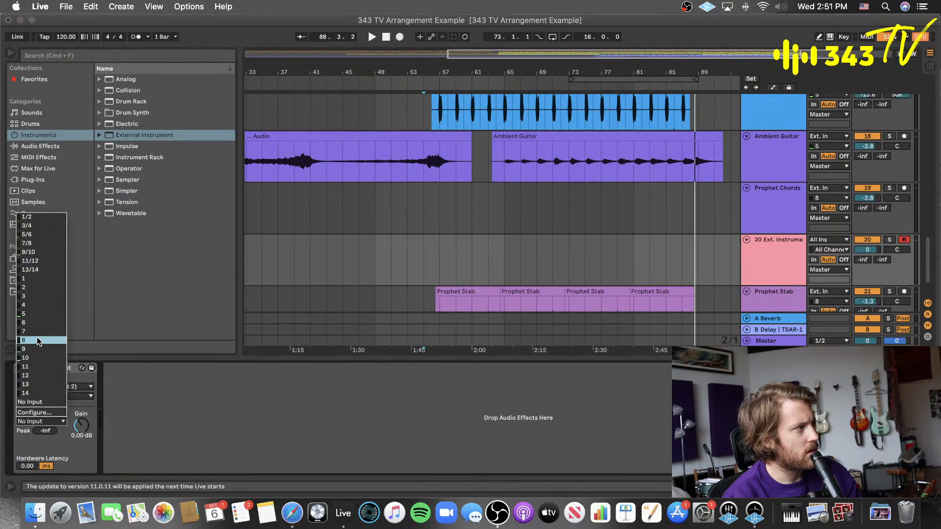
{"action": "left_click", "coordinate": [61, 339]}
{"action": "left_click", "coordinate": [867, 188]}
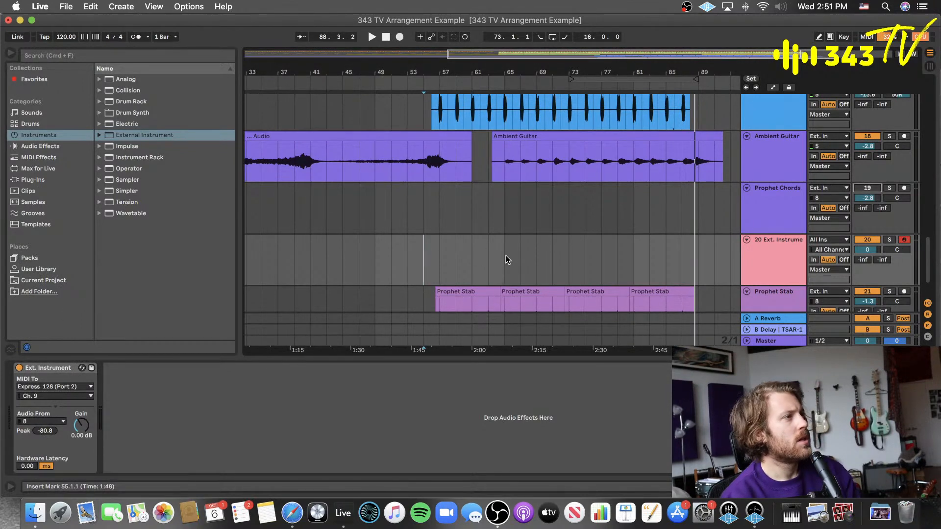
- Insert a MIDI clip at bar 65 on the external instrument track, with a four-bar loop length, and extend it to bar 69
{"action": "scroll", "coordinate": [505, 255], "scroll_direction": "up", "scroll_amount": 3}
{"action": "scroll", "coordinate": [508, 243], "scroll_direction": "down", "scroll_amount": 3}
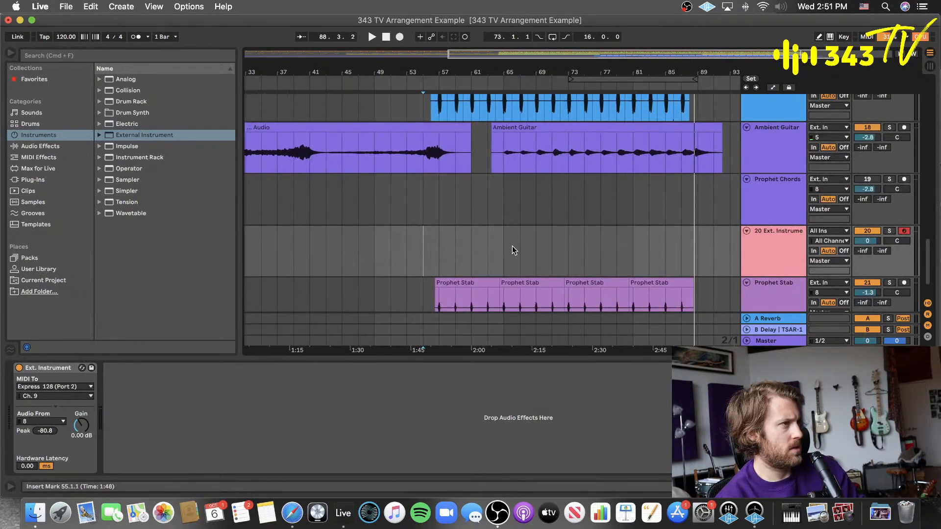
{"action": "mouse_move", "coordinate": [513, 246]}
{"action": "left_mouse_down"}
{"action": "mouse_move", "coordinate": [545, 224]}
{"action": "mouse_move", "coordinate": [513, 228]}
{"action": "left_mouse_up"}
{"action": "key", "text": "cmd+shift+m"}
{"action": "left_click_drag", "start_coordinate": [74, 375], "coordinate": [74, 366]}
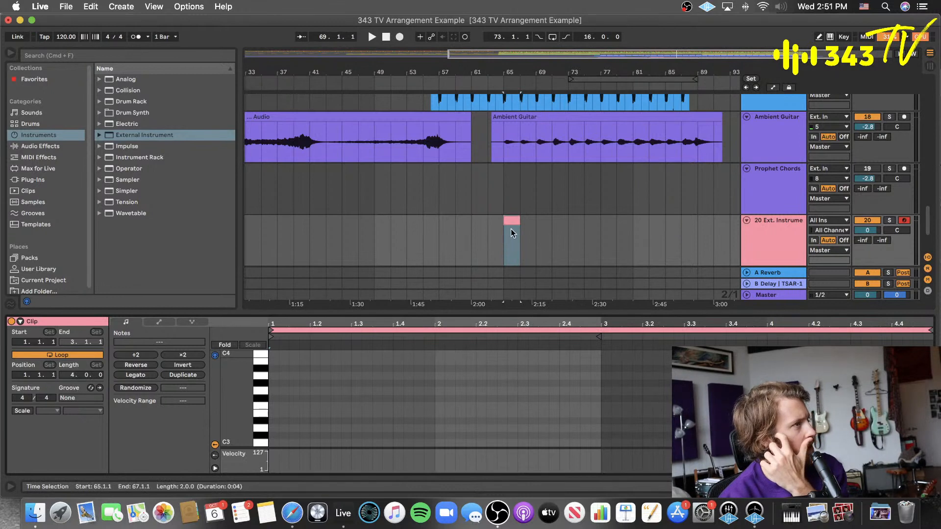
{"action": "left_click_drag", "start_coordinate": [516, 223], "coordinate": [535, 223]}
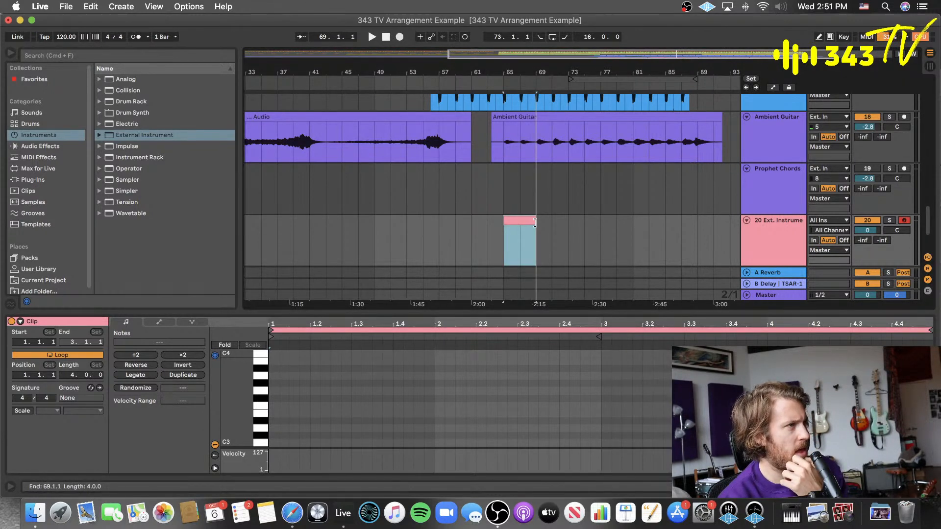
- While playing from bar 63, set the MIDI clip's loop length to eight bars and extend the clip to bar 73
{"action": "left_click", "coordinate": [488, 238]}
{"action": "key", "text": "space"}
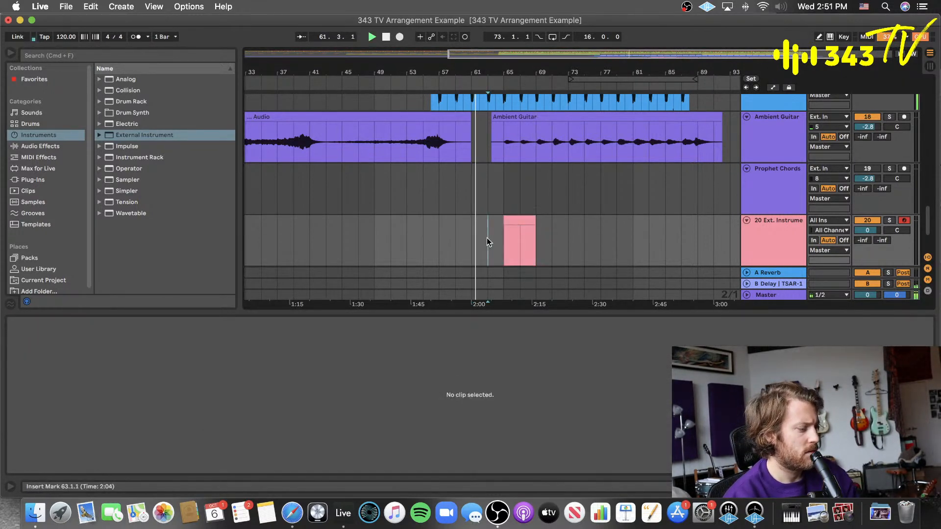
{"action": "left_click", "coordinate": [520, 234]}
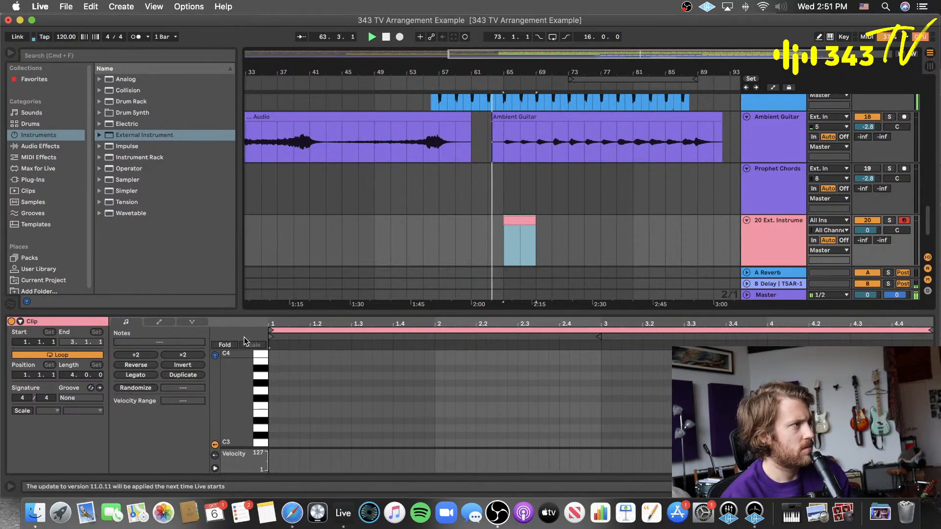
{"action": "left_click_drag", "start_coordinate": [69, 375], "coordinate": [69, 348]}
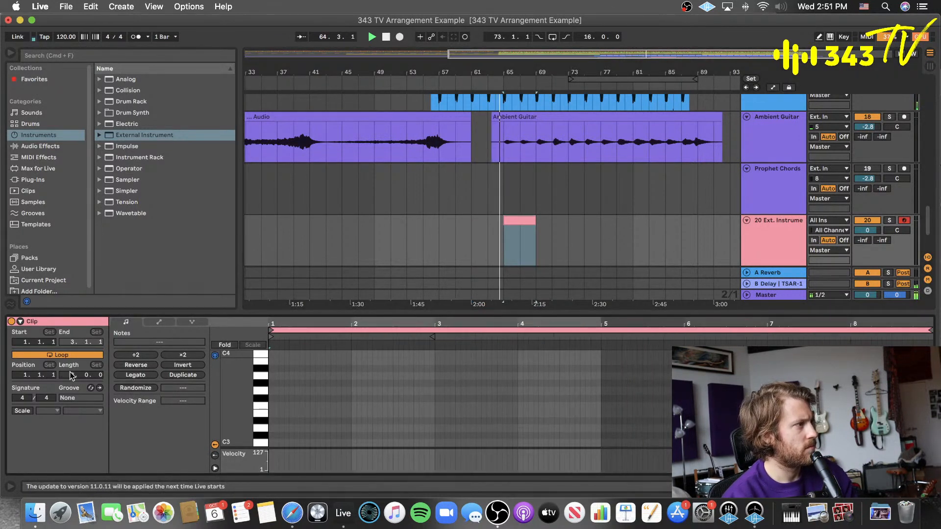
{"action": "left_click_drag", "start_coordinate": [535, 230], "coordinate": [564, 233]}
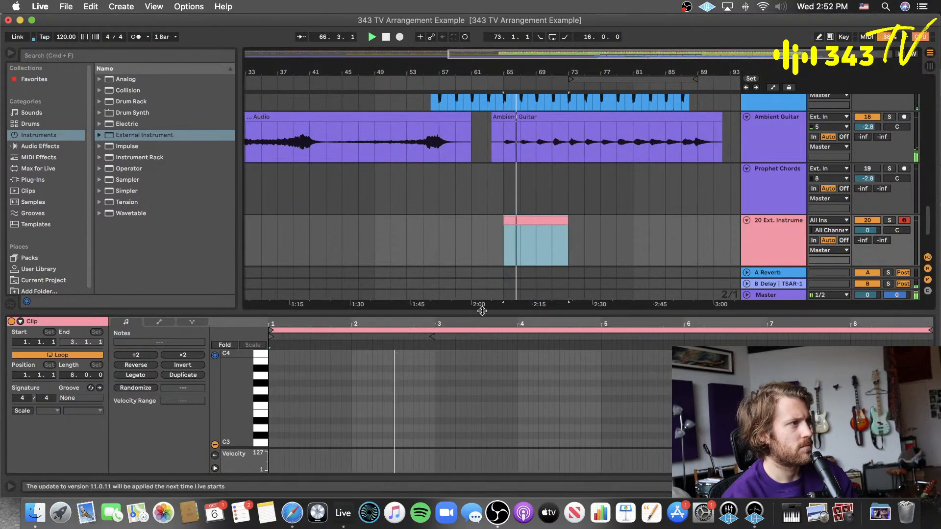
- Enlarge the note editor, draw an E3 note at the start of the clip, and lengthen it to four bars
{"action": "left_click_drag", "start_coordinate": [479, 309], "coordinate": [489, 257]}
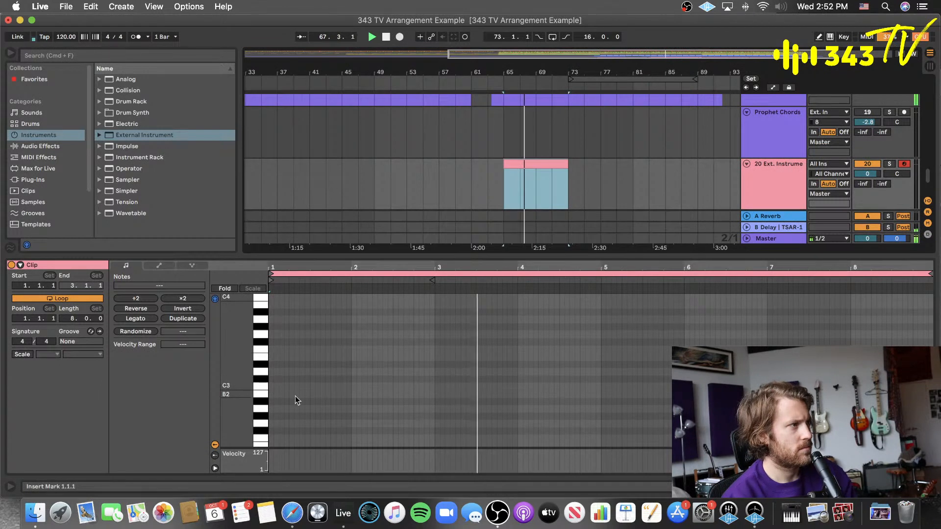
{"action": "left_click", "coordinate": [263, 363]}
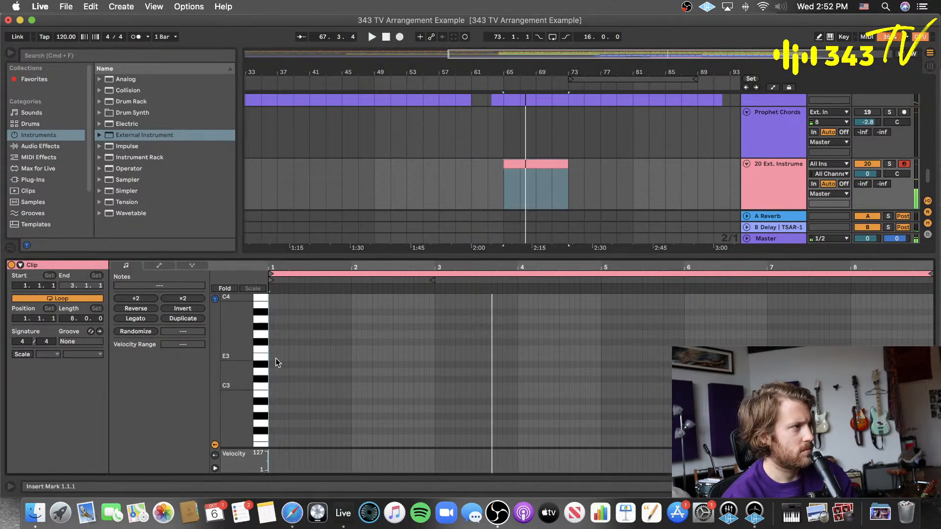
{"action": "key", "text": "b"}
{"action": "key", "text": "plus"}
{"action": "key", "text": "plus"}
{"action": "key", "text": "plus"}
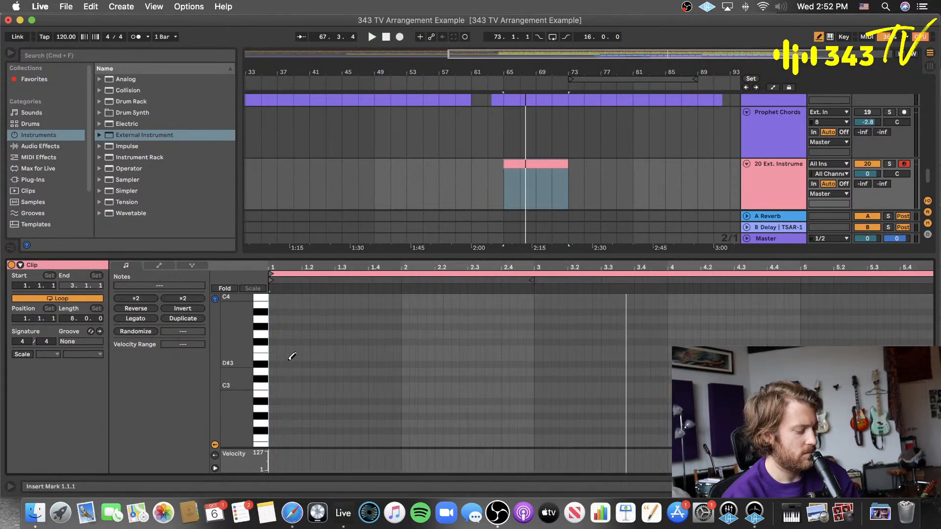
{"action": "left_click", "coordinate": [278, 355]}
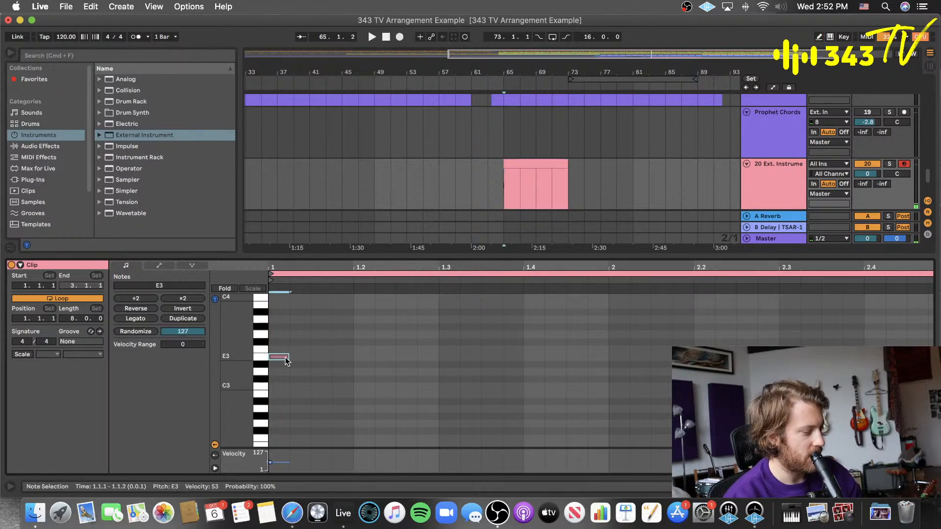
{"action": "key", "text": "minus"}
{"action": "key", "text": "minus"}
{"action": "key", "text": "minus"}
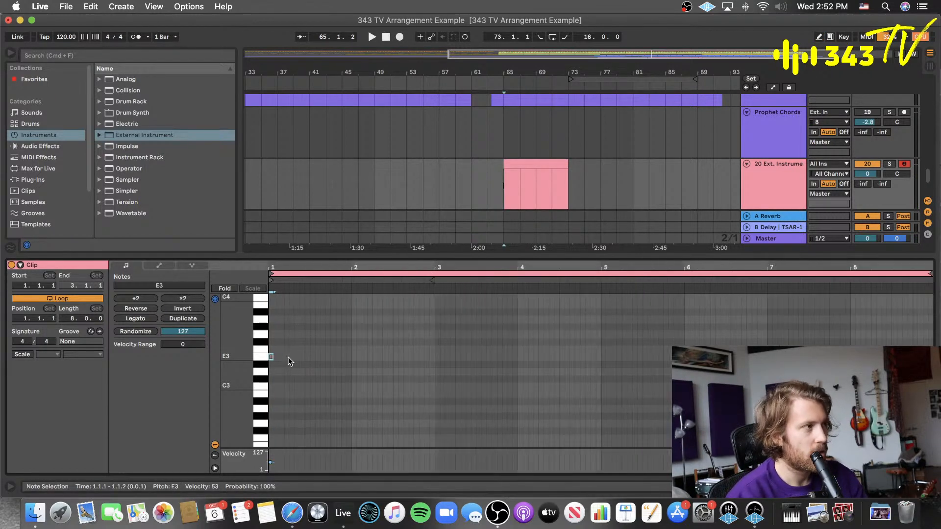
{"action": "left_click_drag", "start_coordinate": [271, 356], "coordinate": [601, 358]}
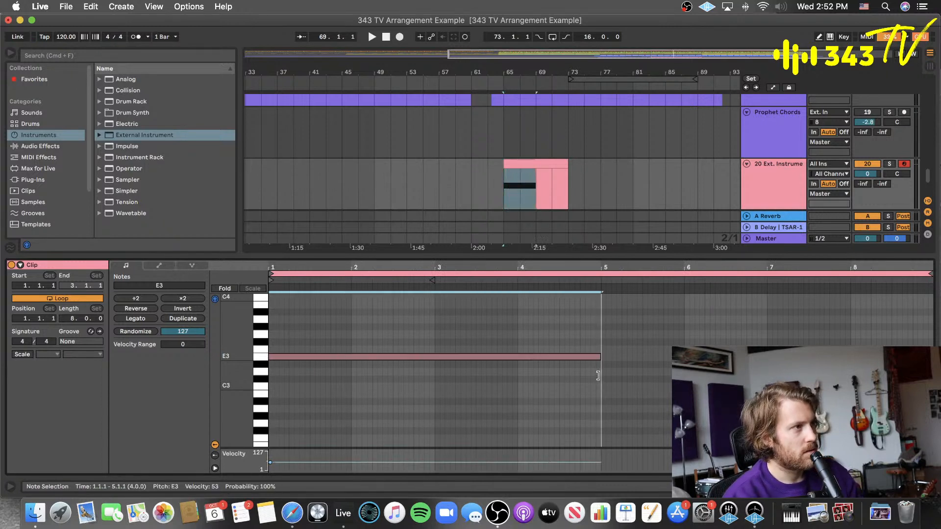
- Copy the E3 note upward to G3, B3, D4 and F#4 to build a five-note chord
{"action": "left_click_drag", "start_coordinate": [288, 356], "coordinate": [294, 300]}
{"action": "scroll", "coordinate": [292, 336], "scroll_direction": "up", "scroll_amount": 1}
{"action": "scroll", "coordinate": [291, 321], "scroll_direction": "up", "scroll_amount": 3}
{"action": "scroll", "coordinate": [290, 323], "scroll_direction": "up", "scroll_amount": 1}
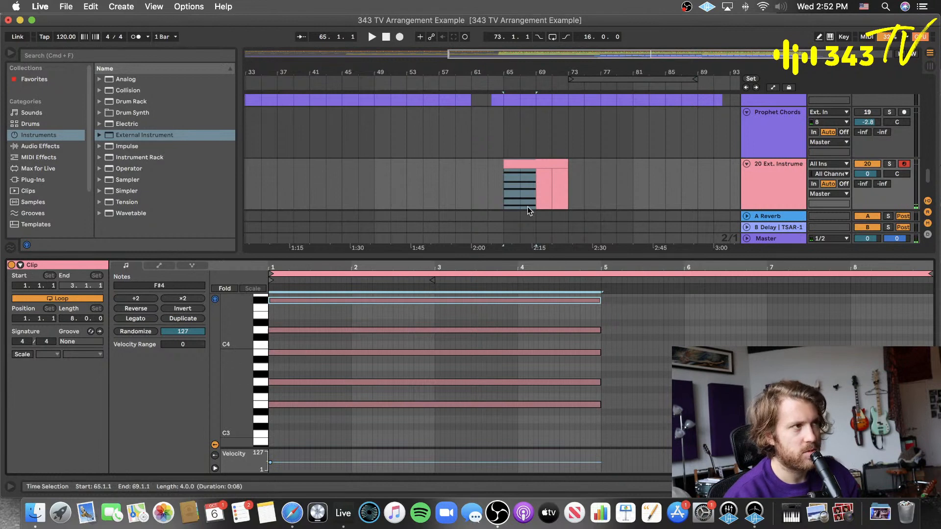
- Play the arrangement from bar 63 and turn off note preview in the clip editor
{"action": "left_click", "coordinate": [487, 192]}
{"action": "key", "text": "space"}
{"action": "left_click", "coordinate": [546, 172]}
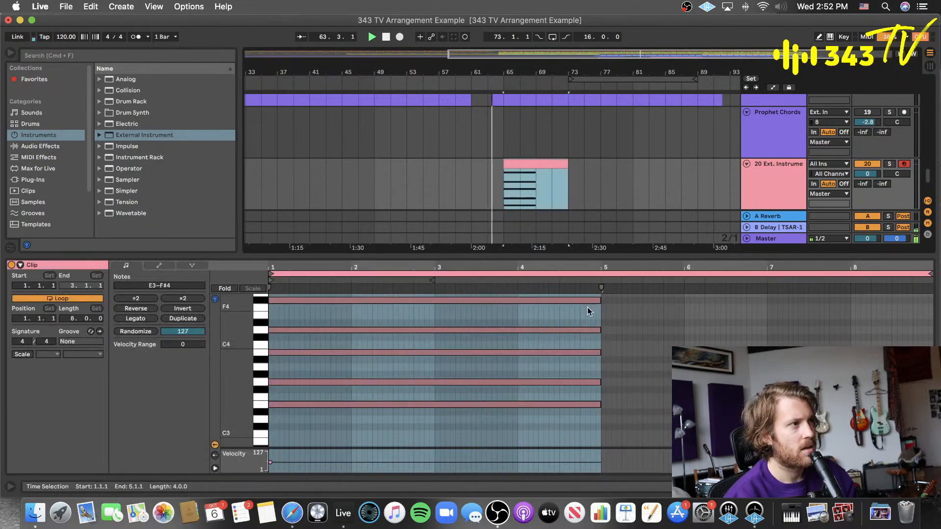
{"action": "left_click", "coordinate": [214, 299]}
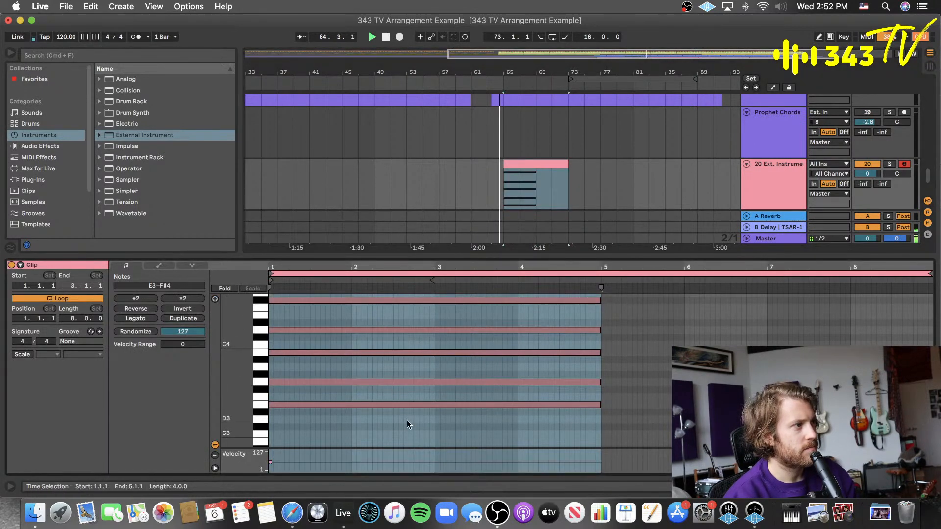
- Lengthen all five chord notes to six bars and lower the external instrument track's volume to -13.9 dB
{"action": "left_click_drag", "start_coordinate": [407, 424], "coordinate": [388, 262]}
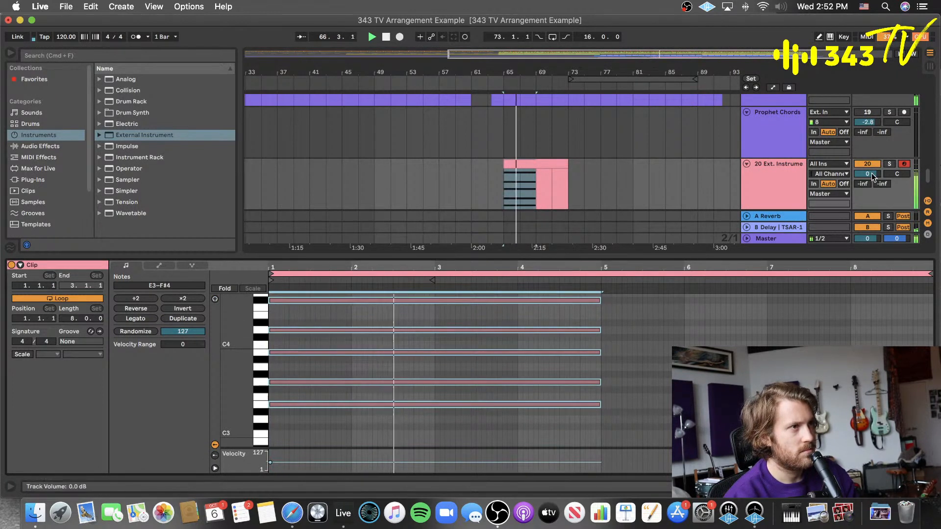
{"action": "left_click_drag", "start_coordinate": [867, 174], "coordinate": [867, 187]}
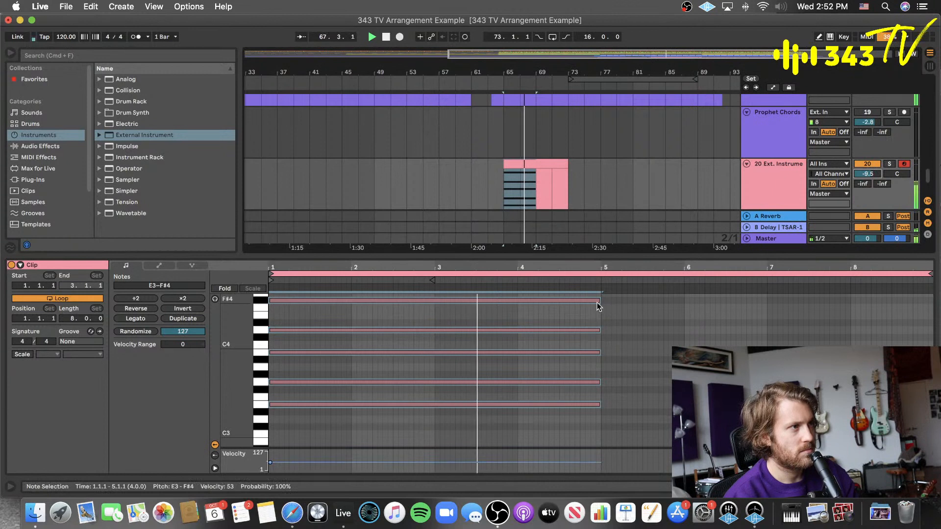
{"action": "left_click_drag", "start_coordinate": [603, 300], "coordinate": [768, 298]}
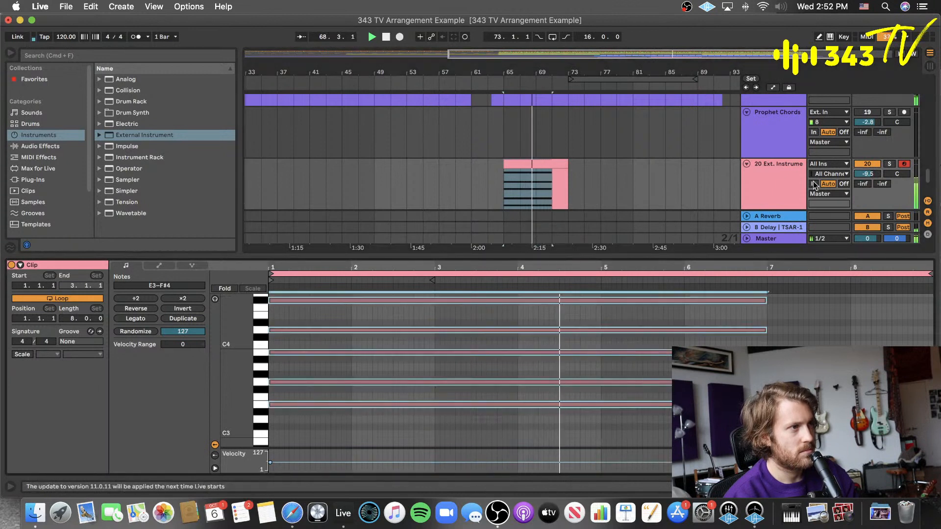
{"action": "left_click_drag", "start_coordinate": [867, 174], "coordinate": [868, 187]}
{"action": "scroll", "coordinate": [810, 322], "scroll_direction": "up", "scroll_amount": 5}
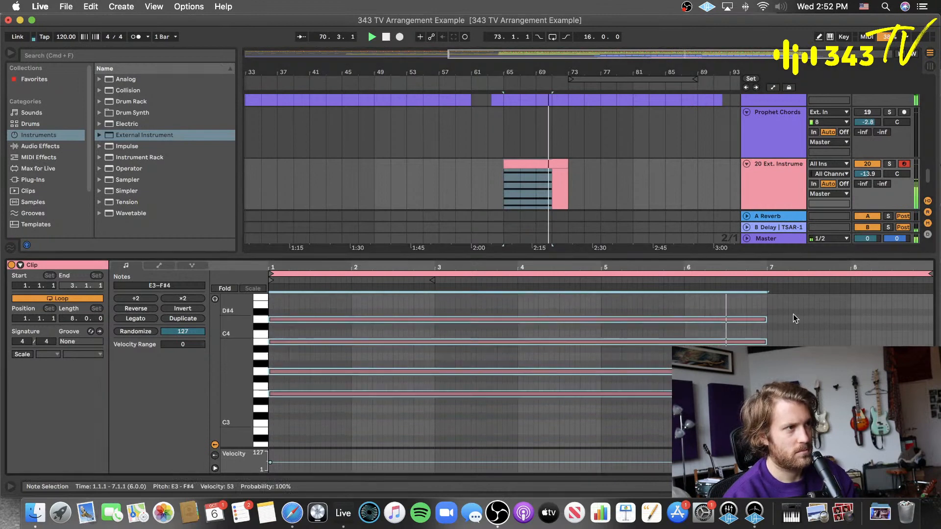
{"action": "key", "text": "space"}
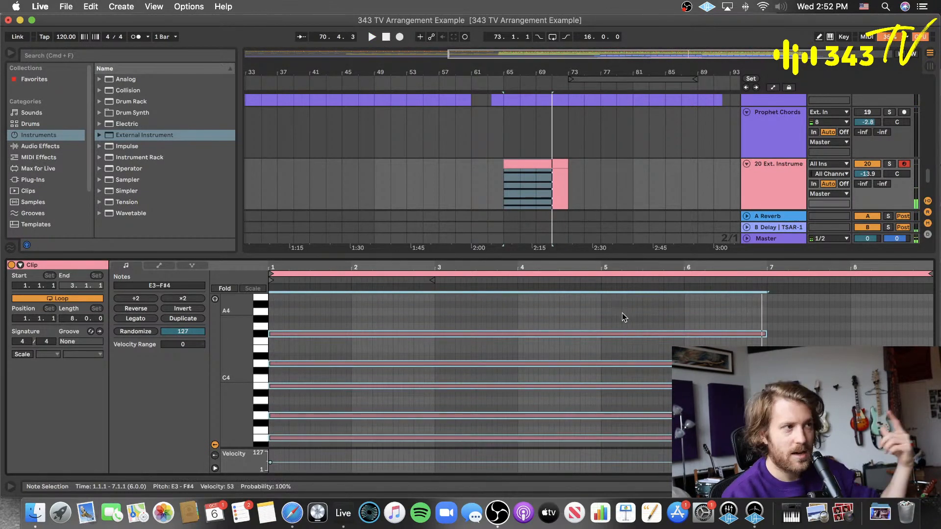
- Duplicate the chord to bar 7 of the clip, transpose the copy to F#3–G#4, and delete its G#4 note
{"action": "key", "text": "super+d"}
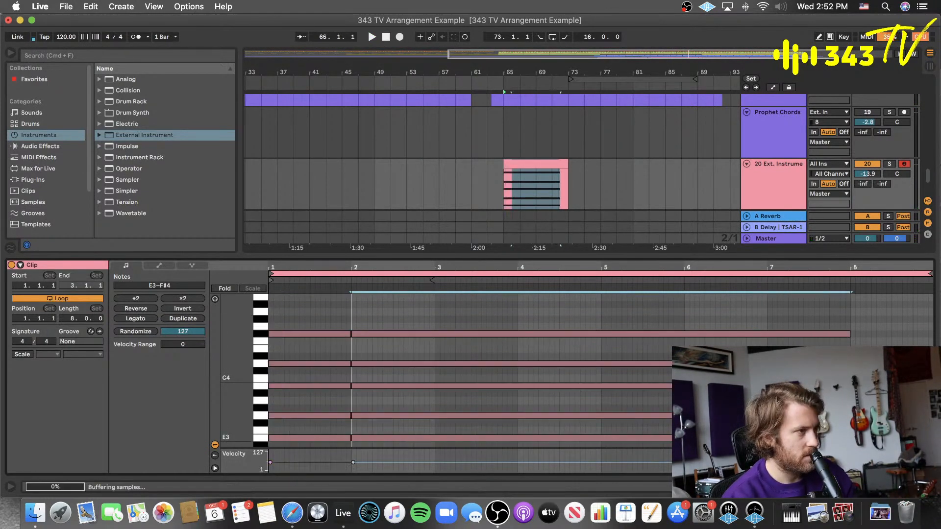
{"action": "scroll", "coordinate": [784, 386], "scroll_direction": "right", "scroll_amount": 1}
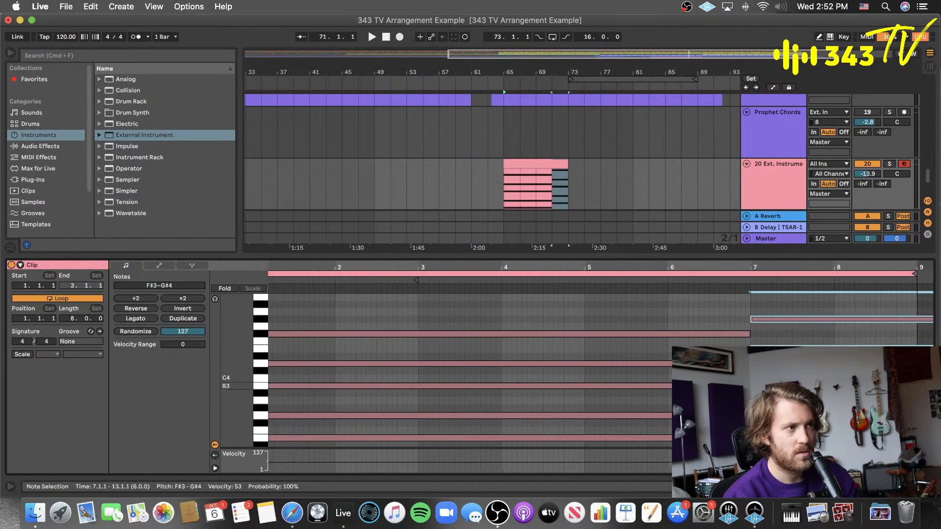
{"action": "key", "text": "Delete"}
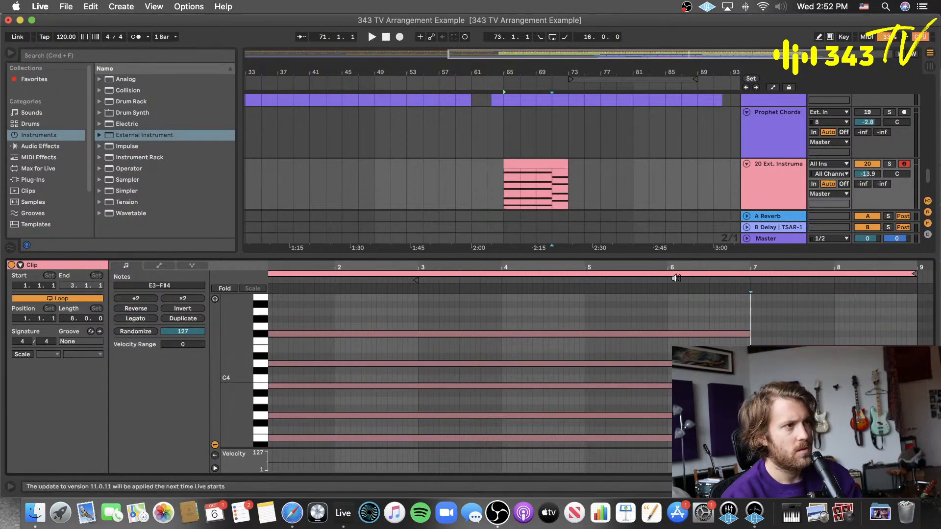
- Audition the chord change, turn note preview back on, and place G#4 as the top note of the second chord
{"action": "left_click", "coordinate": [582, 282]}
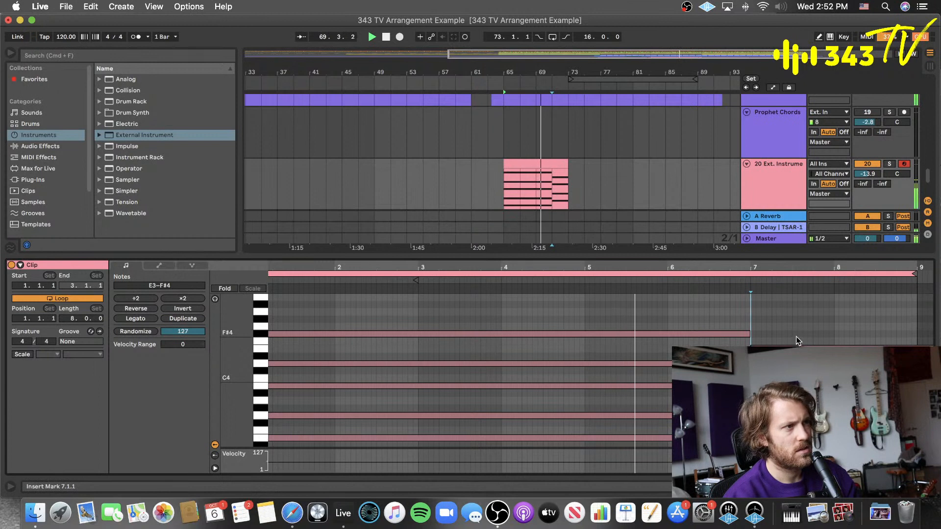
{"action": "key", "text": "space"}
{"action": "left_click_drag", "start_coordinate": [784, 401], "coordinate": [786, 337]}
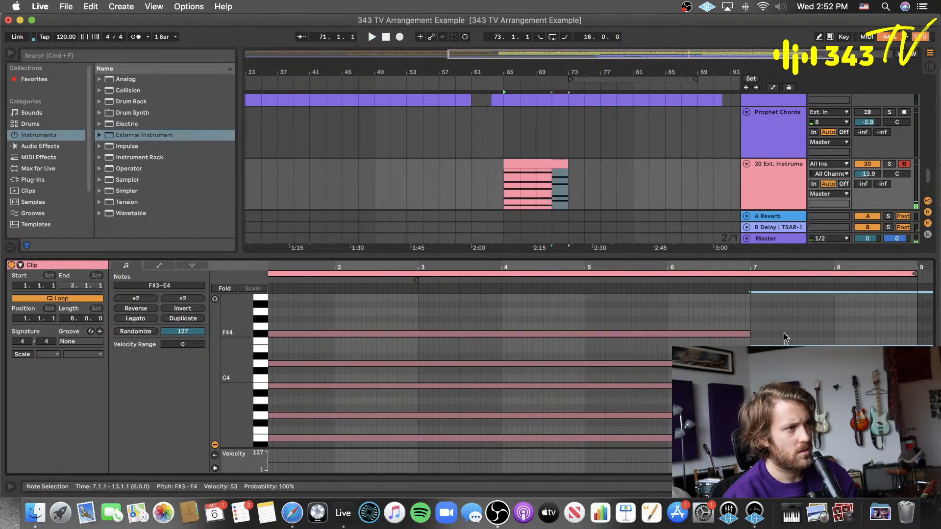
{"action": "left_click", "coordinate": [215, 300]}
{"action": "left_click_drag", "start_coordinate": [786, 437], "coordinate": [771, 306]}
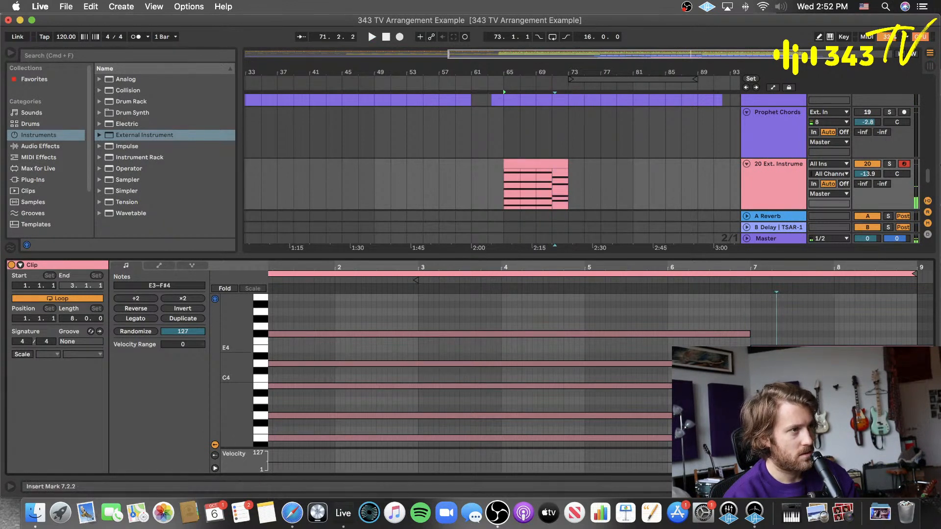
{"action": "left_click_drag", "start_coordinate": [780, 345], "coordinate": [772, 320]}
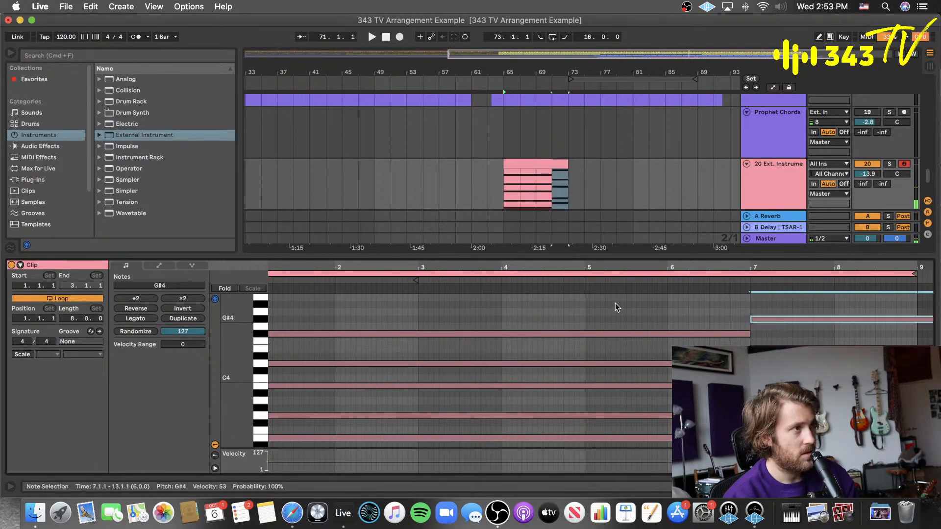
- Play the clip from bar 65 through the second chord to check the chord change
{"action": "left_click", "coordinate": [505, 196]}
{"action": "key", "text": "space"}
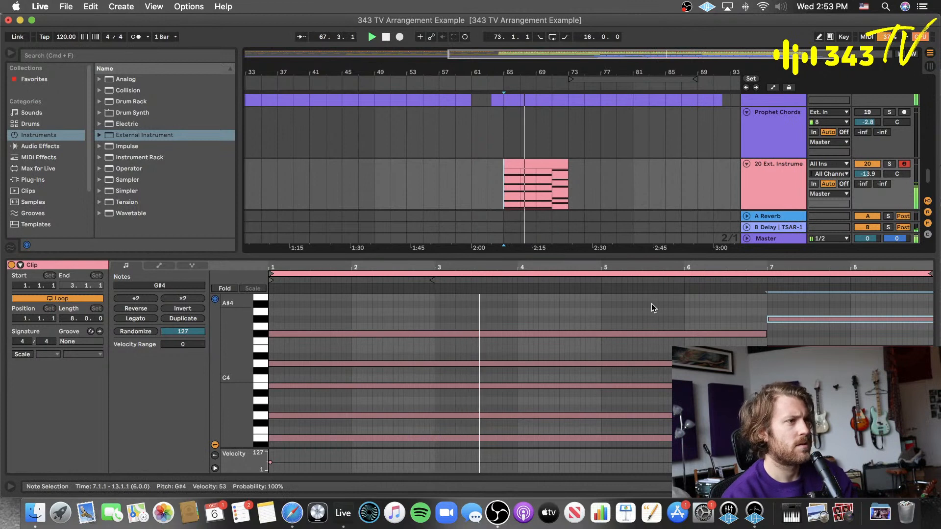
{"action": "scroll", "coordinate": [652, 304], "scroll_direction": "right", "scroll_amount": 3}
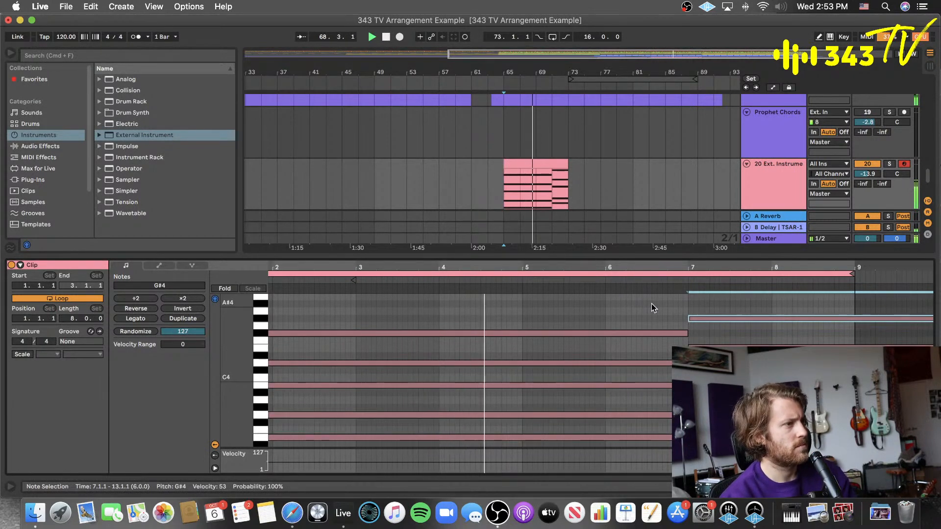
{"action": "left_click", "coordinate": [718, 293]}
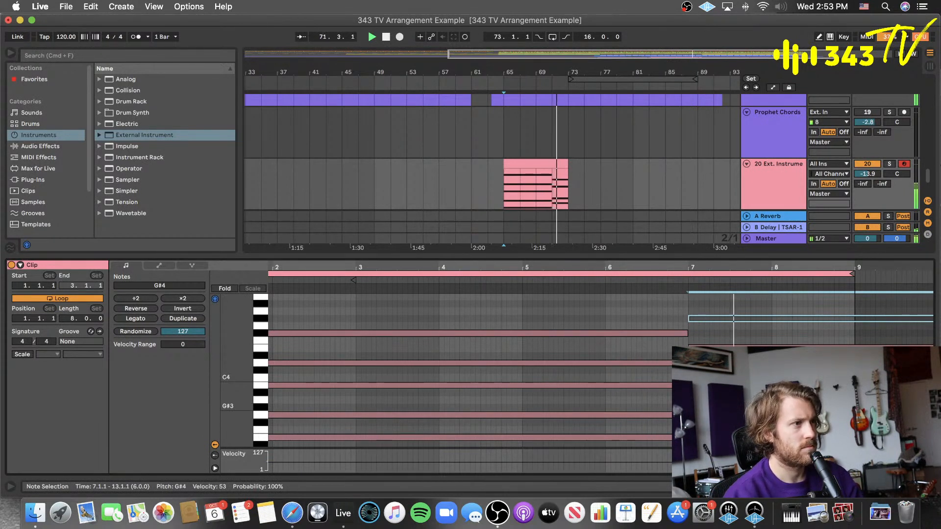
{"action": "key", "text": "space"}
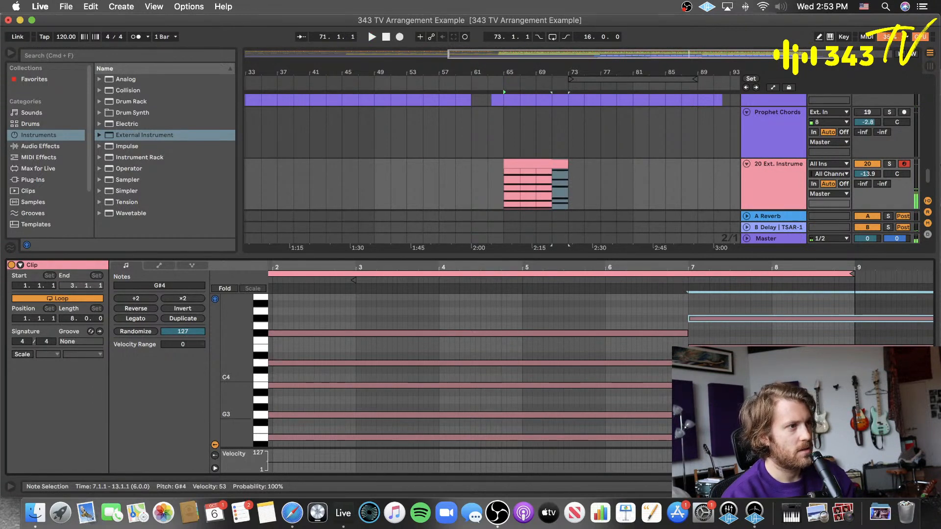
- Shorten the second chord's notes to two bars so they end at bar 9 of the clip, and play the chord change
{"action": "key", "text": "shift+Down"}
{"action": "left_click", "coordinate": [804, 319], "text": "shift"}
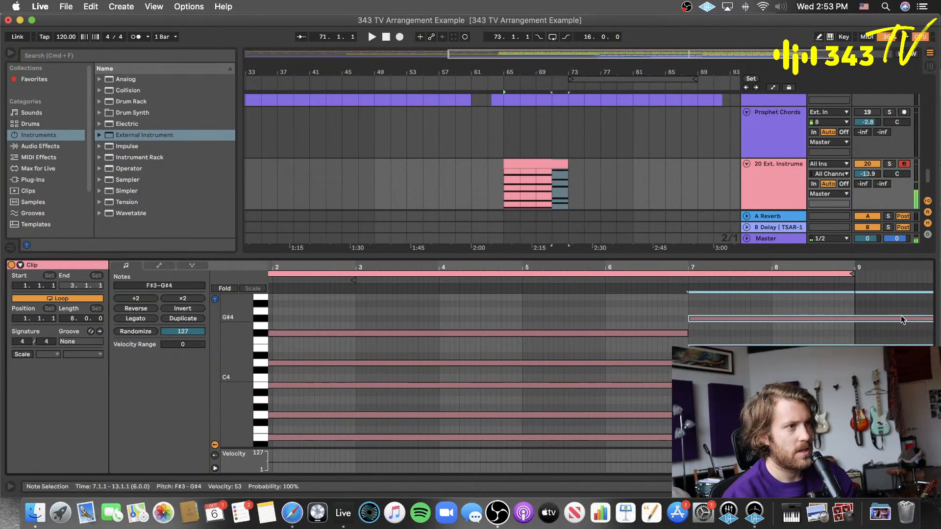
{"action": "scroll", "coordinate": [888, 322], "scroll_direction": "right", "scroll_amount": 5}
{"action": "left_click_drag", "start_coordinate": [933, 320], "coordinate": [602, 348]}
{"action": "scroll", "coordinate": [590, 345], "scroll_direction": "left", "scroll_amount": 5}
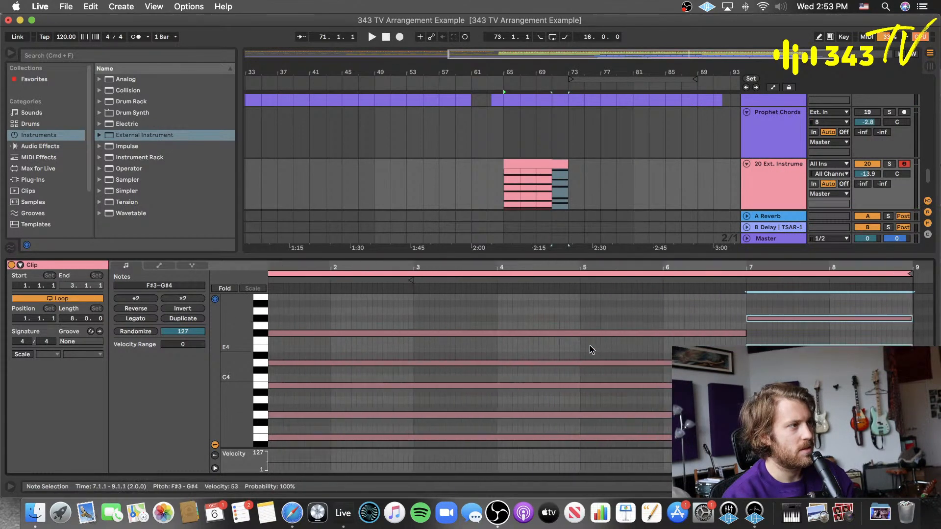
{"action": "left_click", "coordinate": [564, 294]}
{"action": "key", "text": "space"}
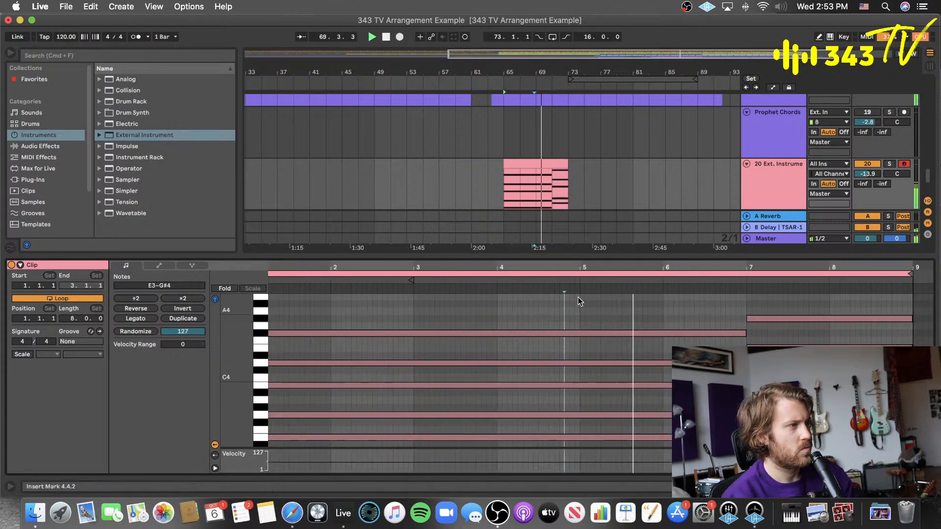
- Duplicate the eight-bar chord clip three times so the progression runs from bar 65 to bar 97
{"action": "left_click", "coordinate": [545, 175]}
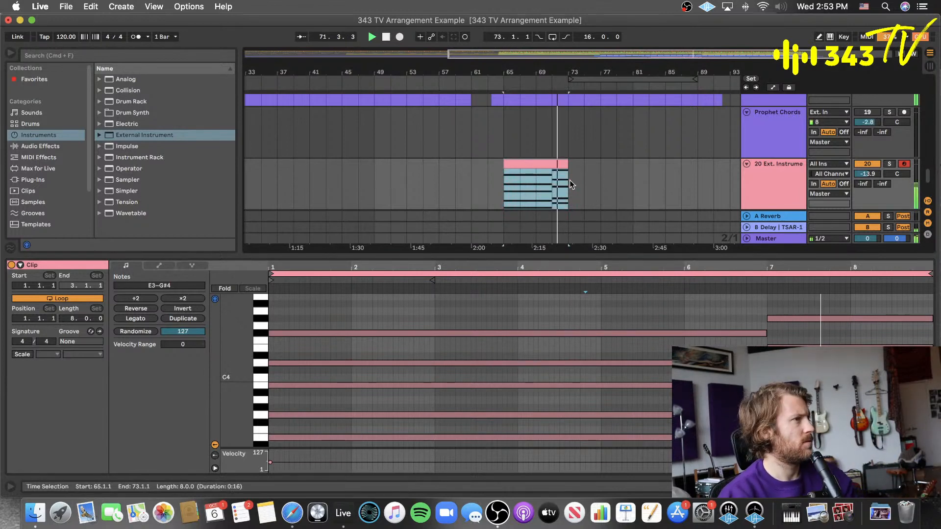
{"action": "key", "text": "super+d"}
{"action": "key", "text": "super+d"}
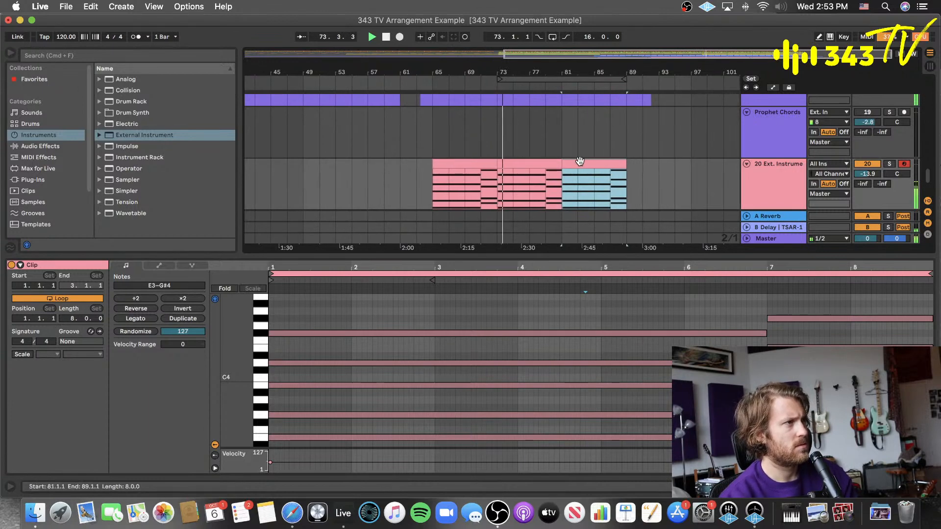
{"action": "key", "text": "super+d"}
- Delete the two-bar second chord at bar 7 of the last chord clip on the external instrument track
{"action": "scroll", "coordinate": [586, 160], "scroll_direction": "up", "scroll_amount": 3}
{"action": "scroll", "coordinate": [586, 161], "scroll_direction": "down", "scroll_amount": 4}
{"action": "scroll", "coordinate": [586, 160], "scroll_direction": "up", "scroll_amount": 2}
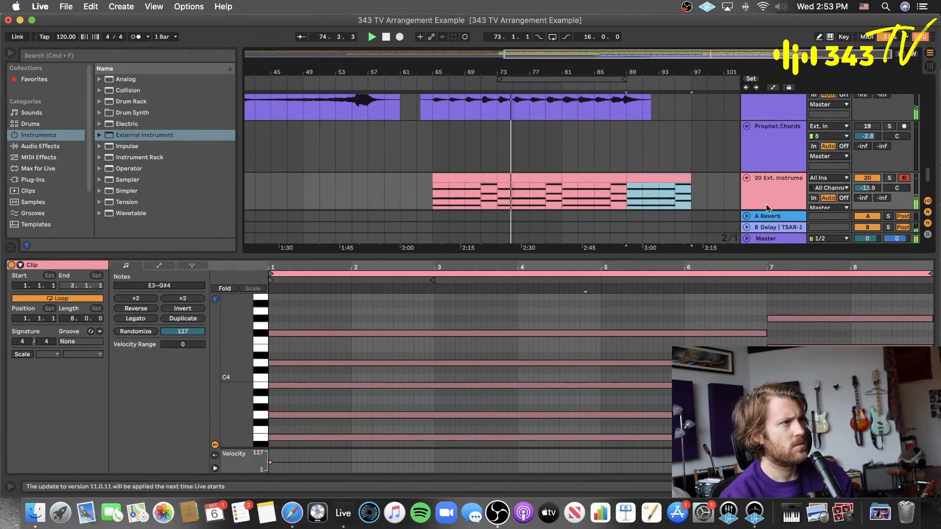
{"action": "left_click", "coordinate": [674, 160]}
{"action": "left_click", "coordinate": [655, 175]}
{"action": "scroll", "coordinate": [598, 173], "scroll_direction": "down", "scroll_amount": 3}
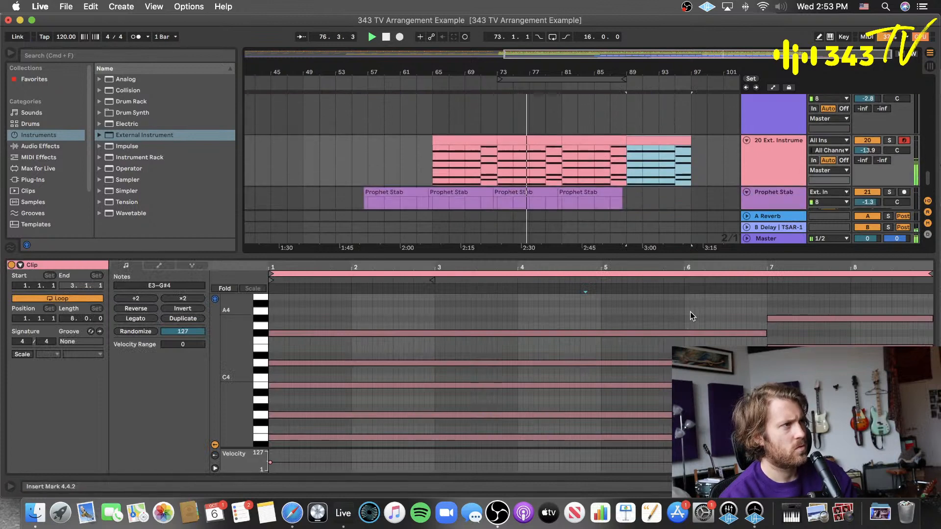
{"action": "scroll", "coordinate": [689, 314], "scroll_direction": "down", "scroll_amount": 2}
{"action": "scroll", "coordinate": [690, 314], "scroll_direction": "up", "scroll_amount": 3}
{"action": "left_click_drag", "start_coordinate": [811, 310], "coordinate": [859, 440]}
{"action": "scroll", "coordinate": [859, 417], "scroll_direction": "down", "scroll_amount": 4}
{"action": "key", "text": "Delete"}
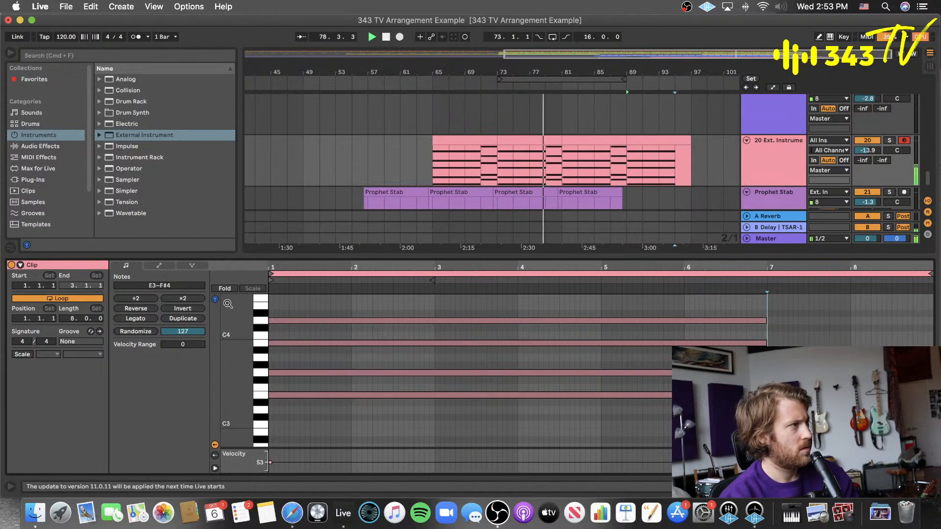
- Turn off note preview and transpose the last clip's remaining chord up three semitones to G3–A4
{"action": "scroll", "coordinate": [361, 392], "scroll_direction": "up", "scroll_amount": 2}
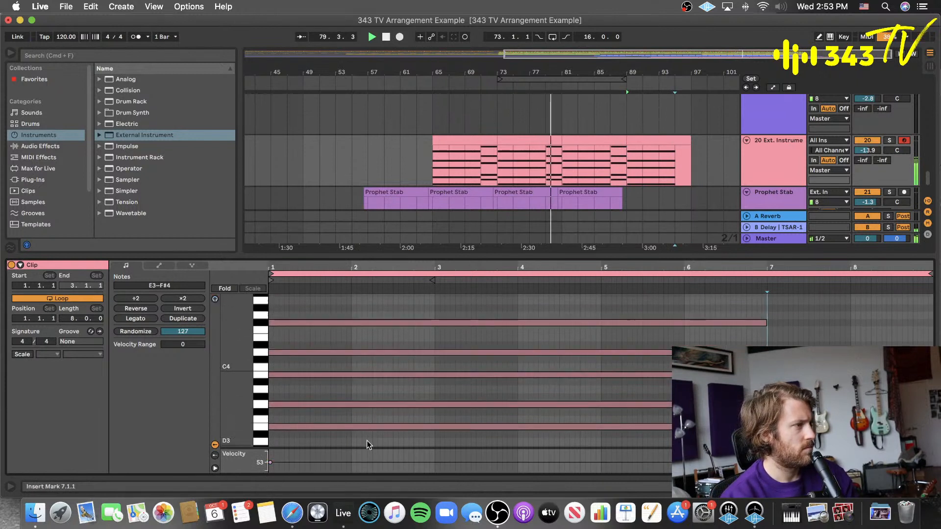
{"action": "left_click_drag", "start_coordinate": [366, 440], "coordinate": [348, 300]}
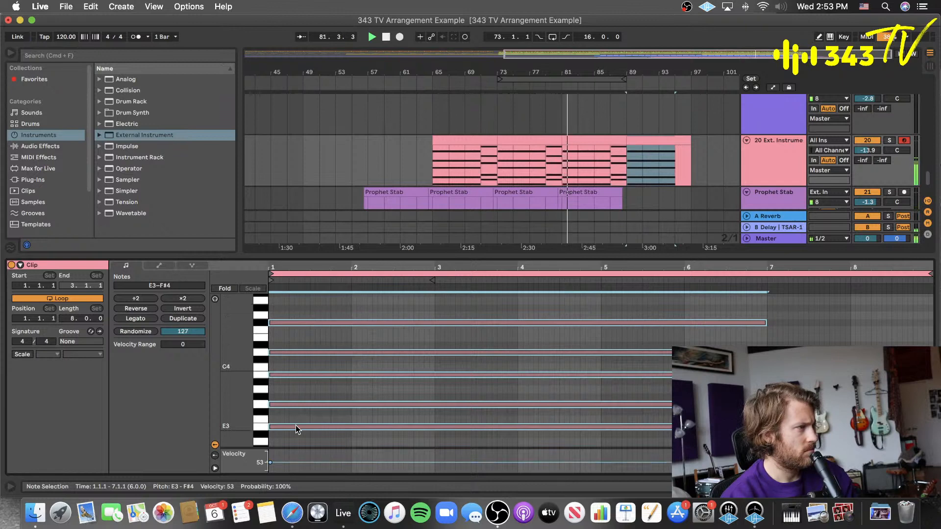
{"action": "key", "text": "Up"}
{"action": "key", "text": "Up"}
{"action": "key", "text": "Up"}
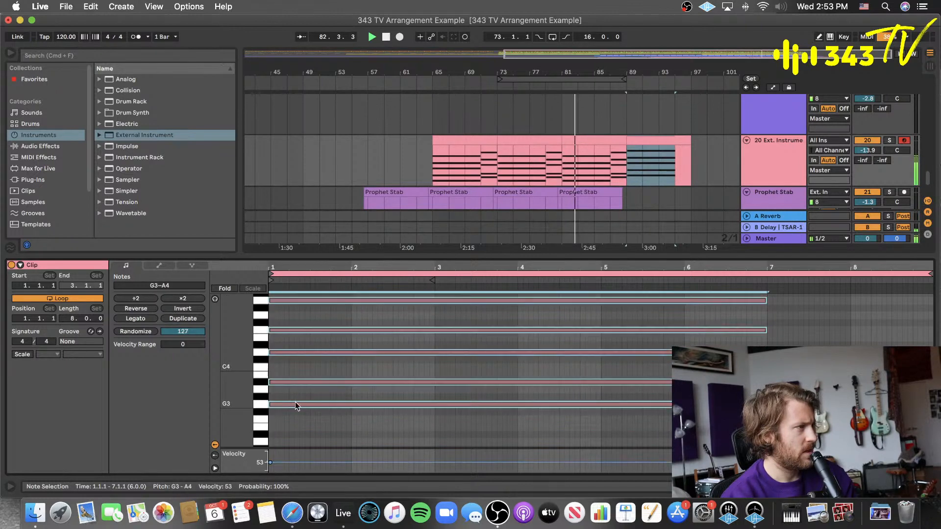
- Raise the chord's A#3 and F4 notes by one semitone and delete its top A4 note
{"action": "left_click", "coordinate": [294, 392]}
{"action": "left_click", "coordinate": [295, 403]}
{"action": "left_click", "coordinate": [295, 351], "text": "shift"}
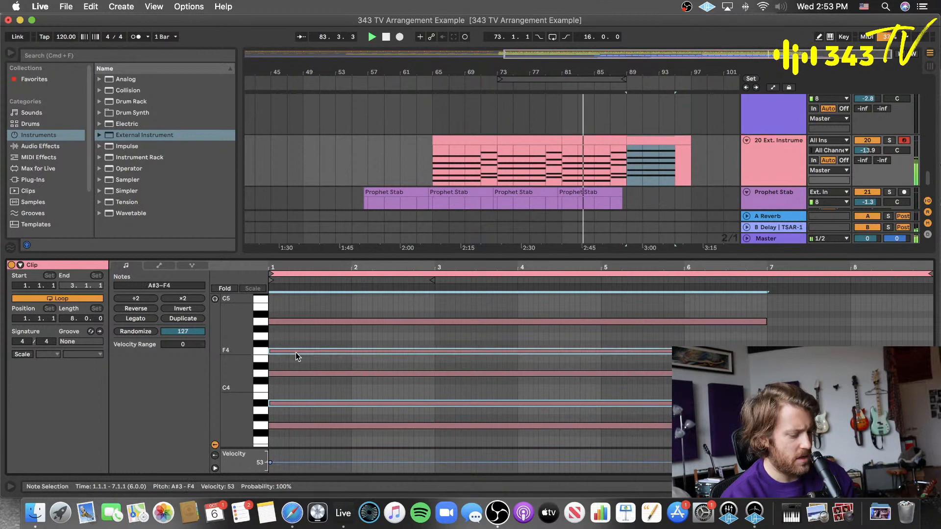
{"action": "key", "text": "Up"}
{"action": "left_click", "coordinate": [300, 322]}
{"action": "key", "text": "Delete"}
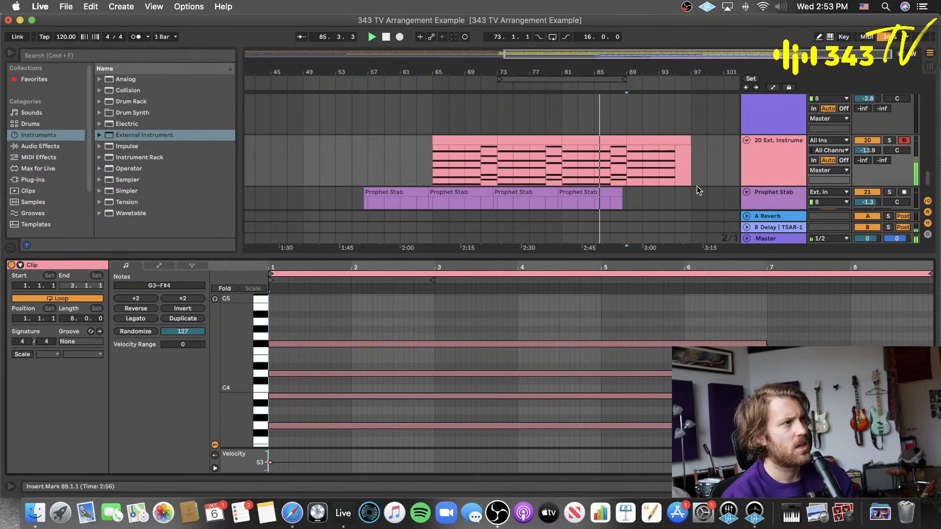
- Lengthen all four notes of the G3–F#4 chord to eight bars to fill the last clip
{"action": "key", "text": "super+a"}
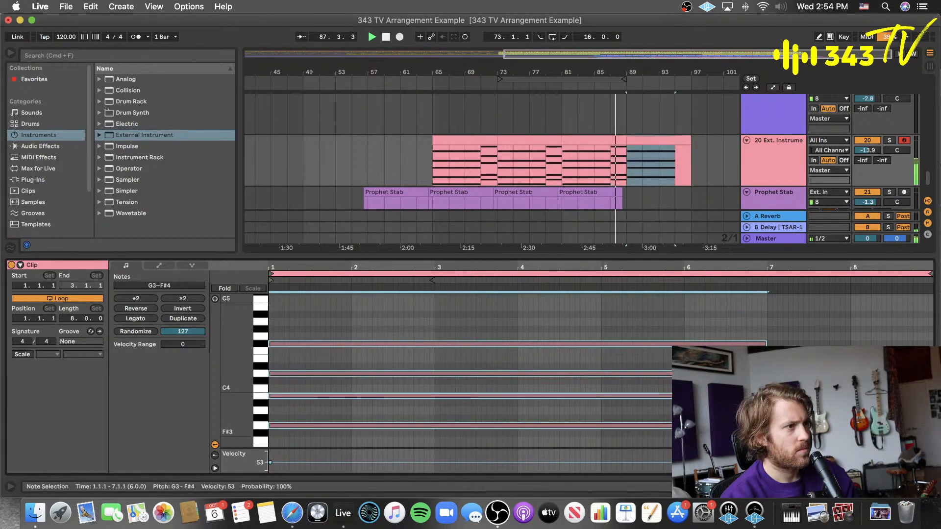
{"action": "left_click_drag", "start_coordinate": [767, 424], "coordinate": [352, 420]}
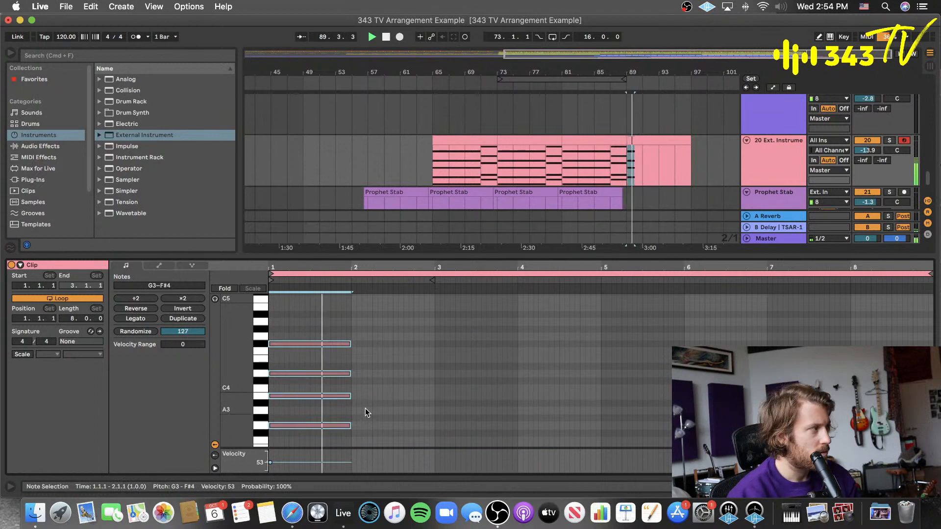
{"action": "key", "text": "space"}
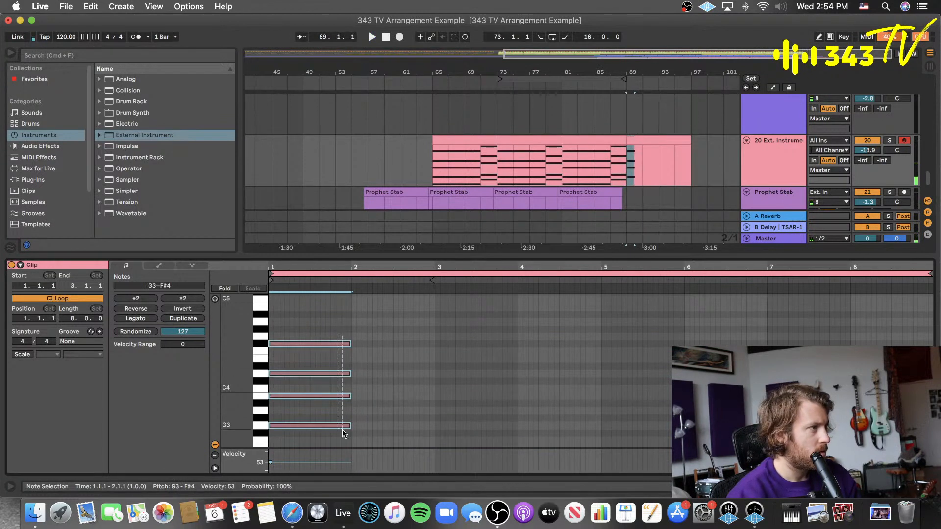
{"action": "left_click_drag", "start_coordinate": [349, 426], "coordinate": [891, 426]}
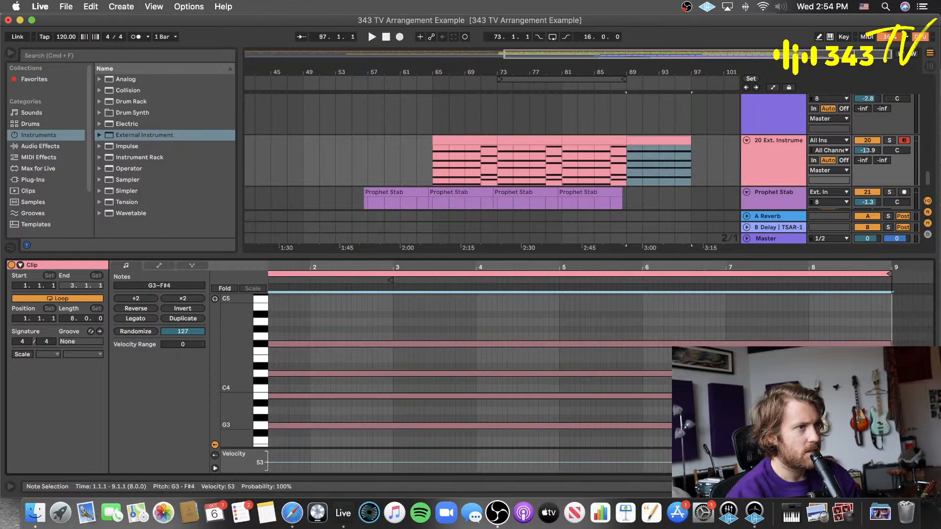
- Play from bar 87 into the last clip to check the transition to its sustained chord
{"action": "left_click", "coordinate": [604, 163]}
{"action": "key", "text": "space"}
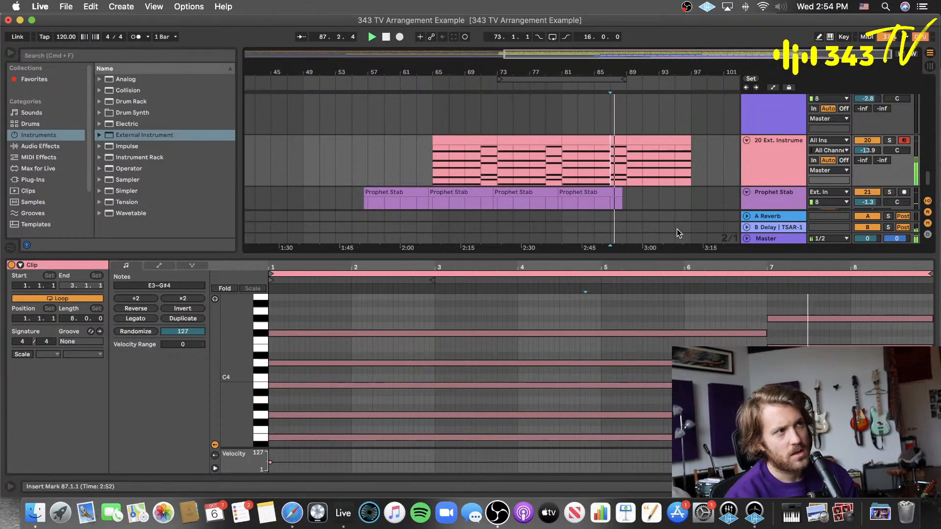
{"action": "left_click", "coordinate": [638, 147]}
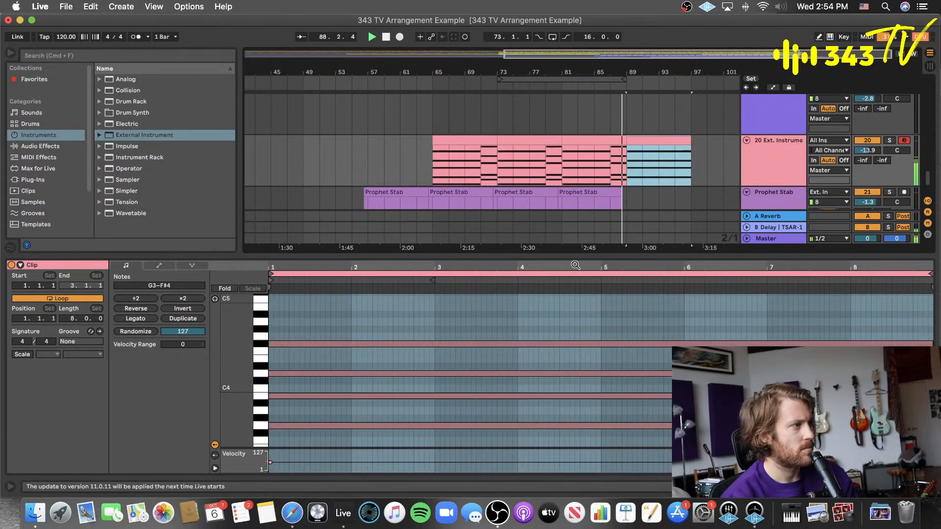
{"action": "left_click", "coordinate": [551, 311]}
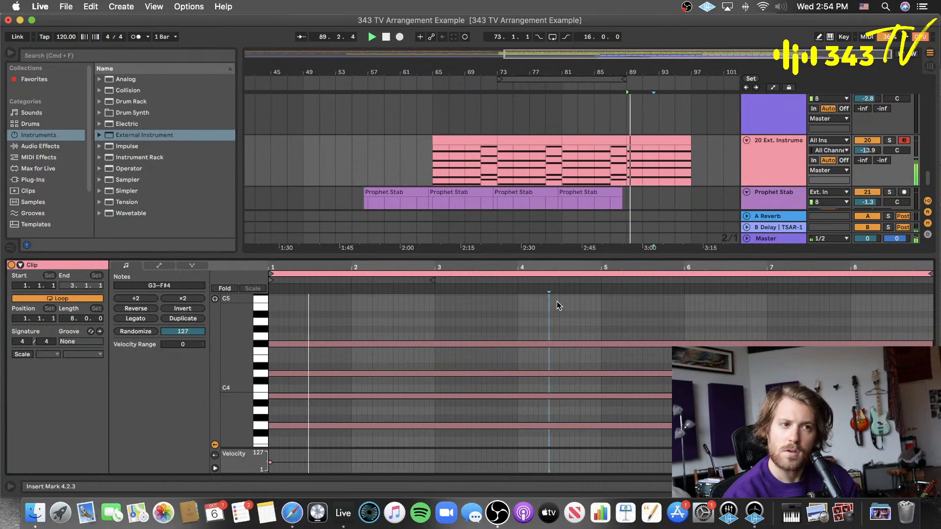
{"action": "key", "text": "space"}
- Try the last chord's G3 and B3 notes an octave higher, audition from bar 87, and undo the transposition
{"action": "key", "text": "super+a"}
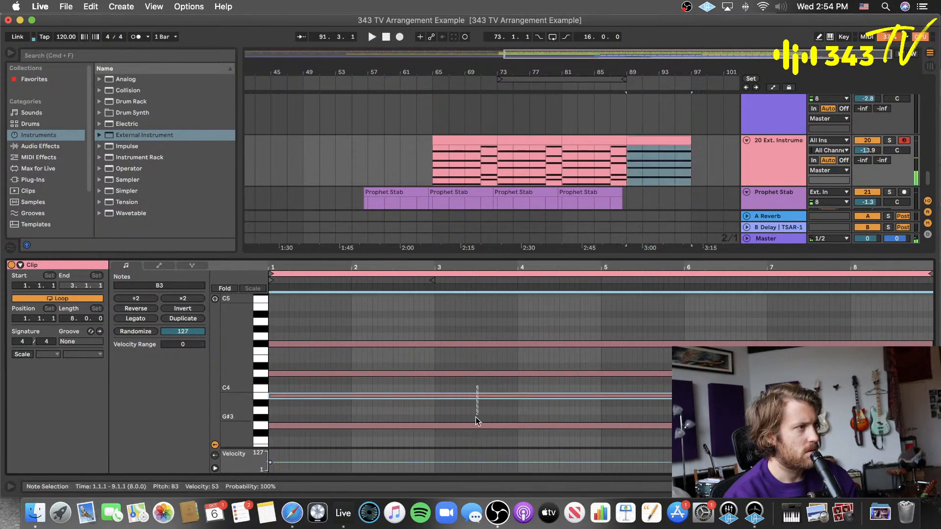
{"action": "key", "text": "shift+Up"}
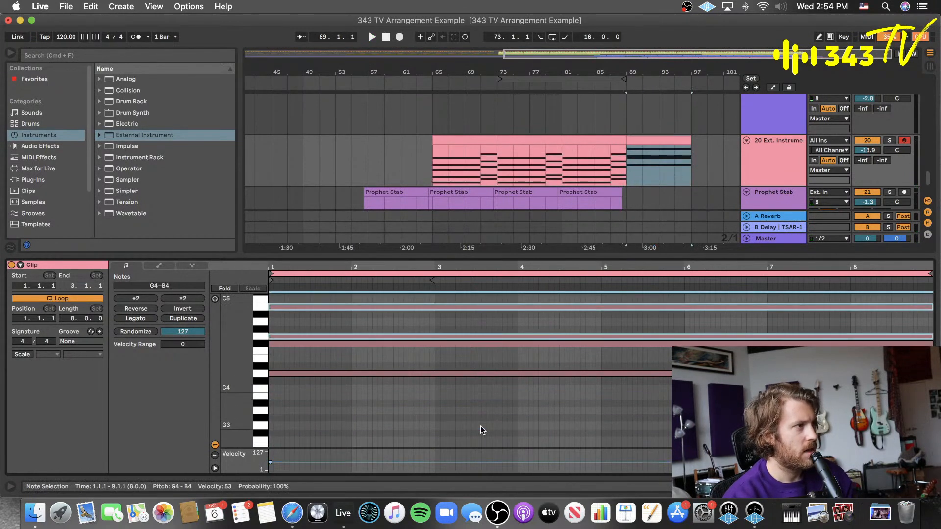
{"action": "left_click", "coordinate": [613, 171]}
{"action": "key", "text": "space"}
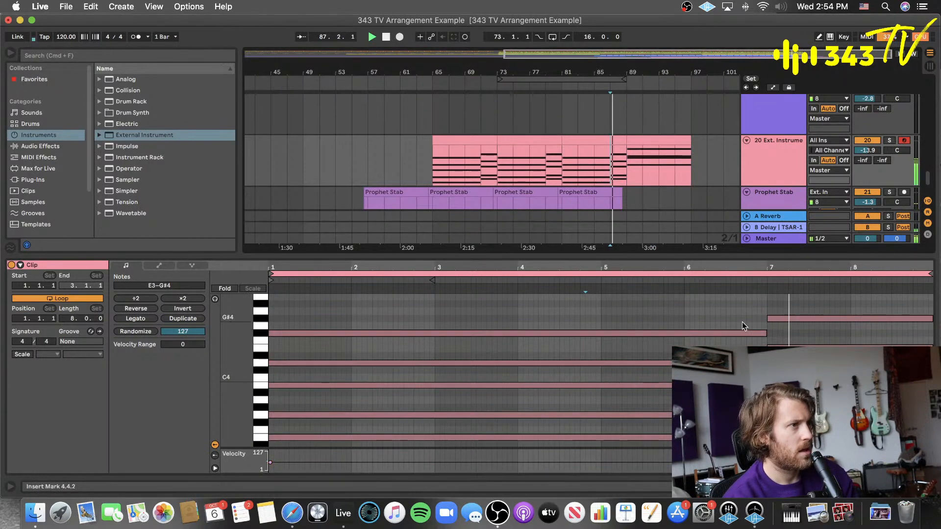
{"action": "left_click", "coordinate": [647, 141]}
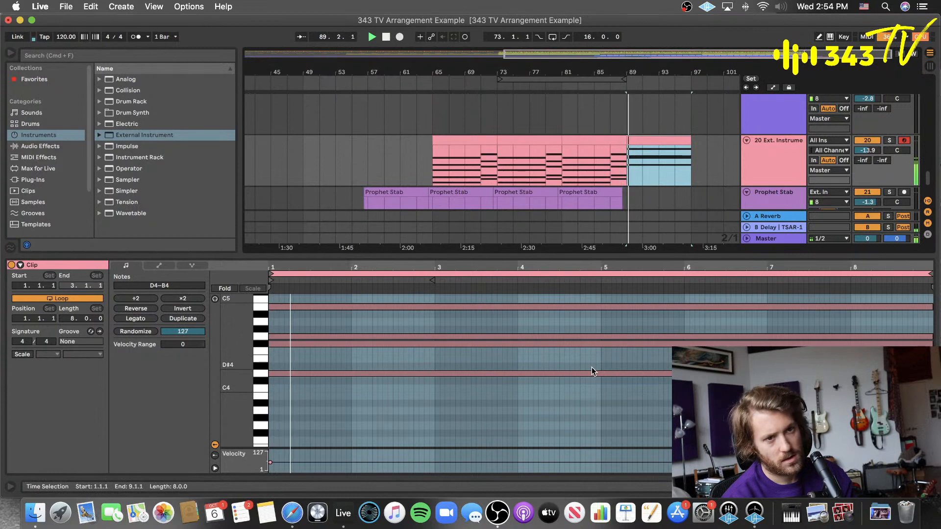
{"action": "key", "text": "super+z"}
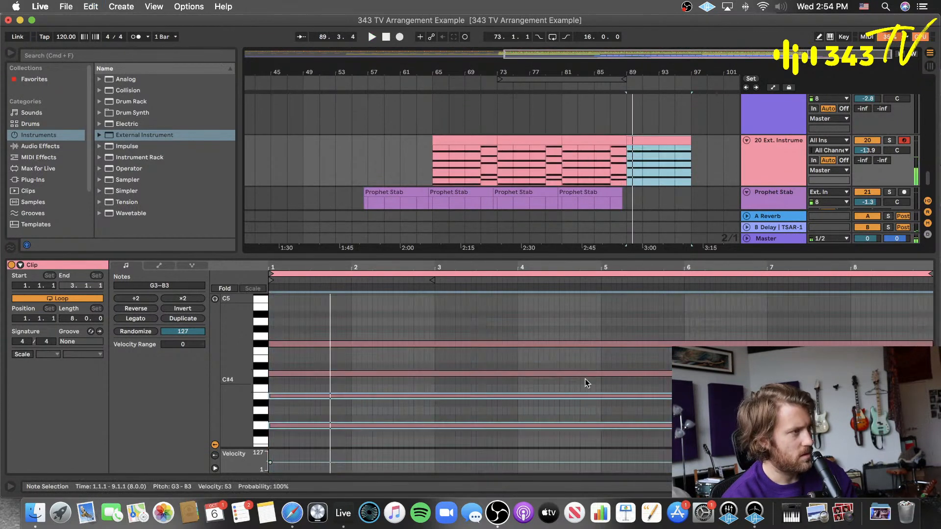
{"action": "left_click", "coordinate": [485, 332]}
{"action": "scroll", "coordinate": [492, 338], "scroll_direction": "down", "scroll_amount": 1}
{"action": "scroll", "coordinate": [492, 336], "scroll_direction": "down", "scroll_amount": 1}
{"action": "key", "text": "space"}
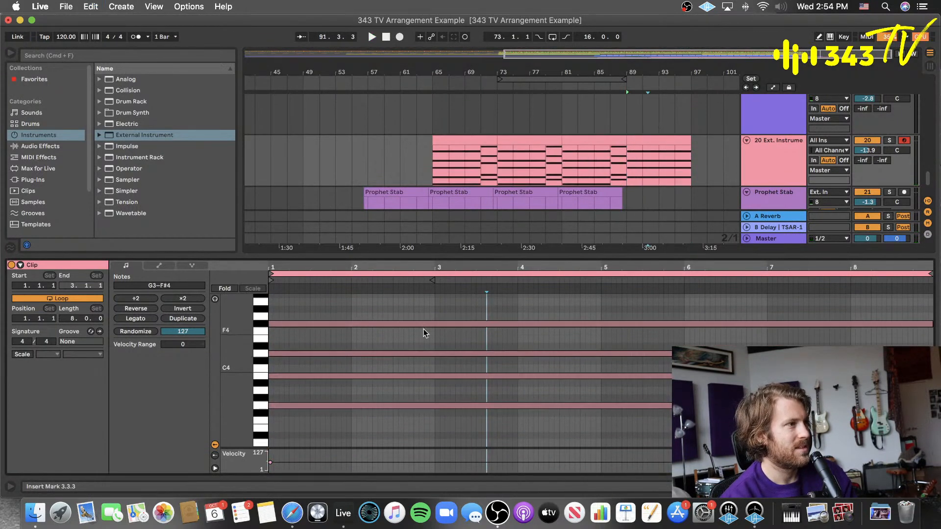
{"action": "left_click_drag", "start_coordinate": [393, 307], "coordinate": [404, 427]}
{"action": "scroll", "coordinate": [404, 428], "scroll_direction": "down", "scroll_amount": 1}
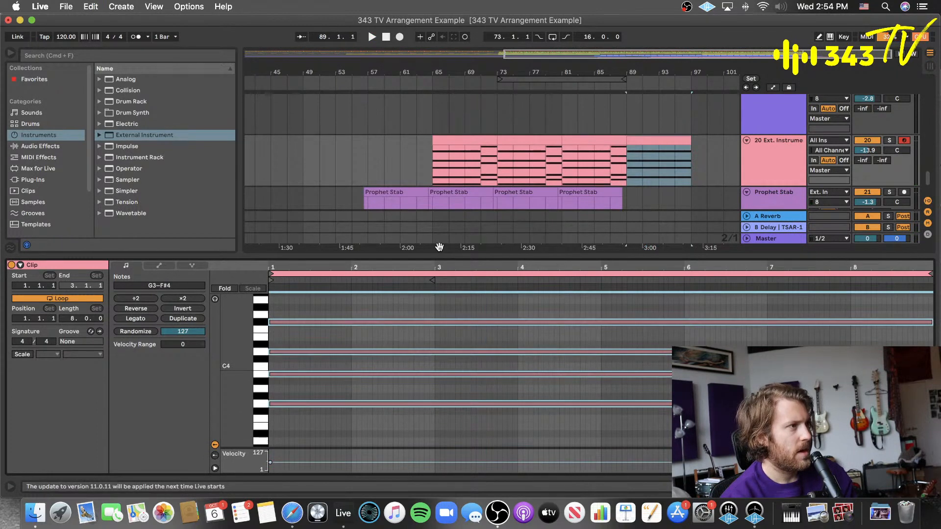
- Hide the clip editor, mute and disarm the external instrument track, and activate and arm the Prophet Chords track while playing from bar 65
{"action": "key", "text": "super+alt+l"}
{"action": "left_click", "coordinate": [415, 334]}
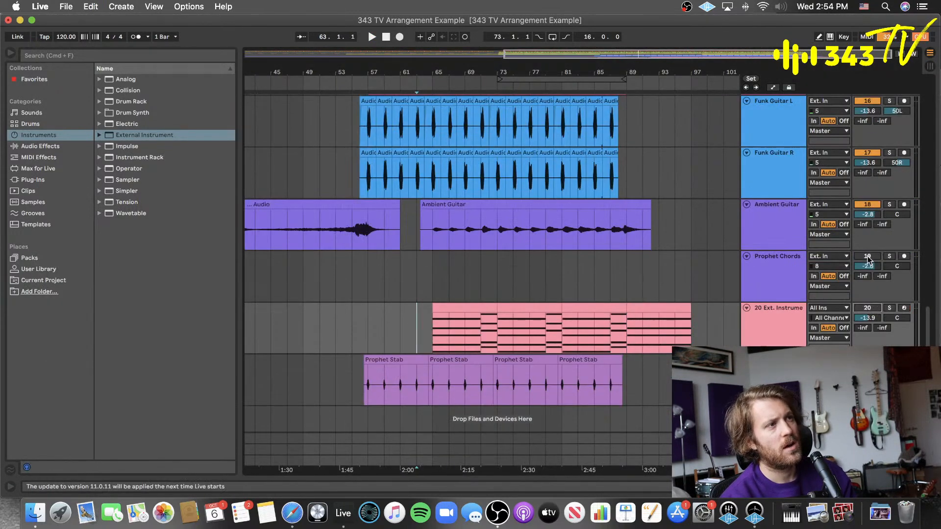
{"action": "key", "text": "space"}
{"action": "left_click", "coordinate": [430, 282]}
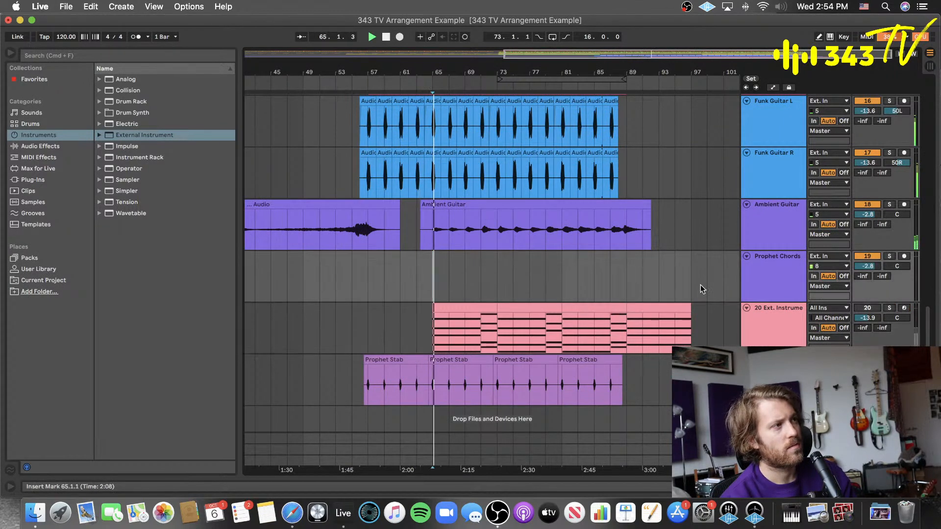
{"action": "left_click", "coordinate": [903, 255]}
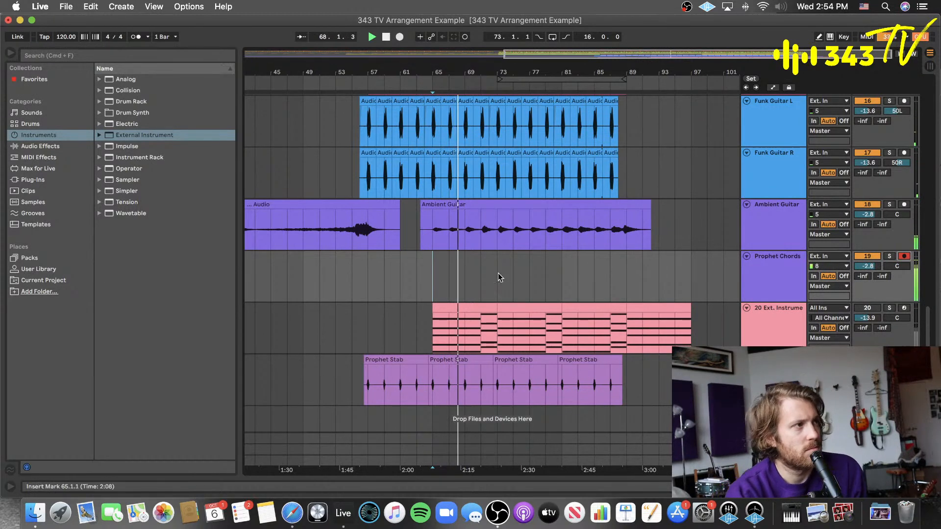
- Loop bars 65 to 89 and lower the Prophet Chords track's volume to -5.6 dB
{"action": "left_click_drag", "start_coordinate": [433, 278], "coordinate": [628, 284]}
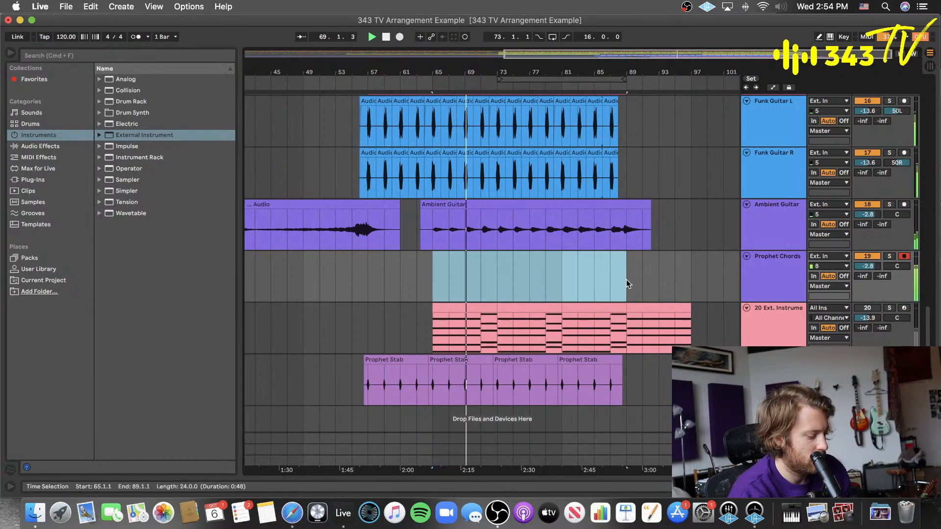
{"action": "key", "text": "super+l"}
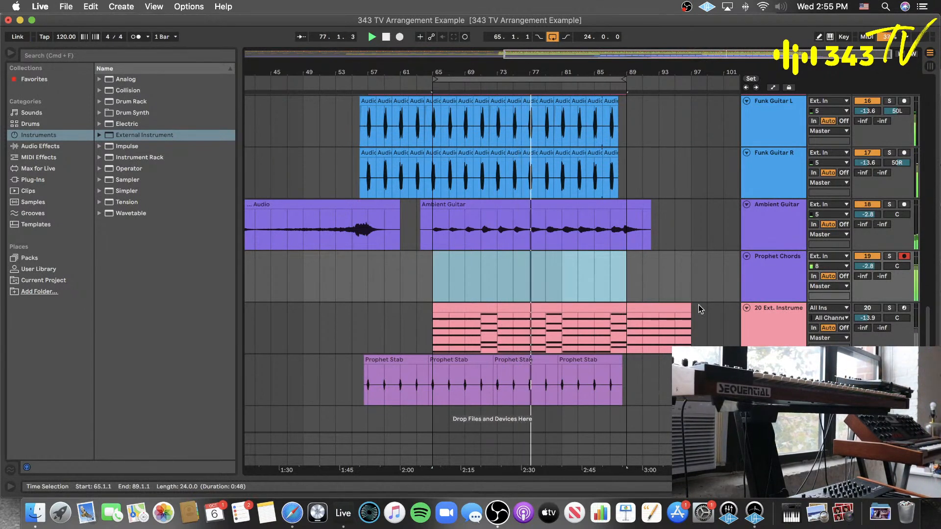
{"action": "left_click_drag", "start_coordinate": [867, 266], "coordinate": [868, 275]}
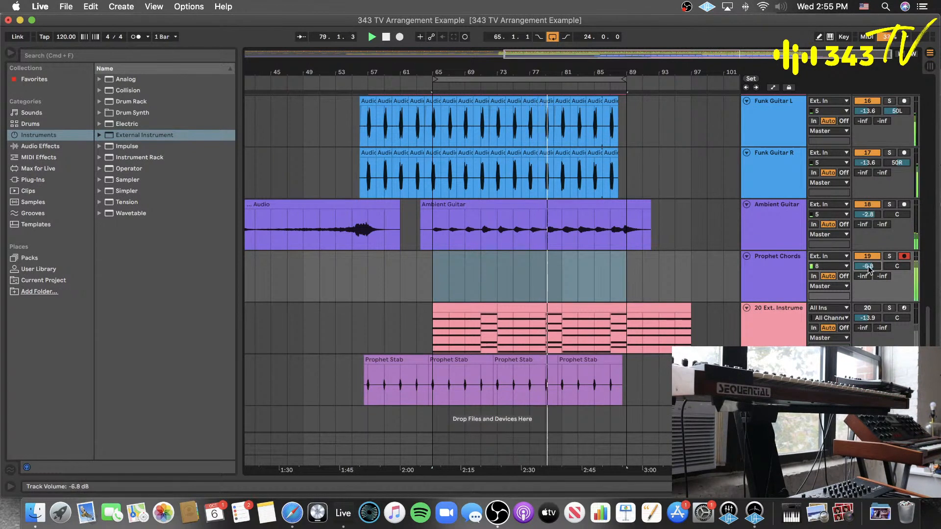
{"action": "left_click", "coordinate": [764, 266]}
{"action": "left_click", "coordinate": [414, 276]}
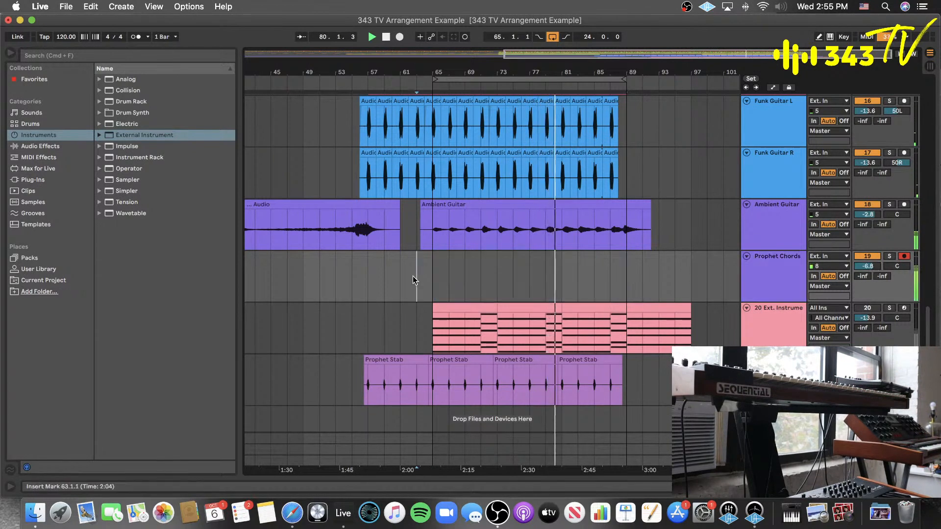
{"action": "left_click_drag", "start_coordinate": [868, 266], "coordinate": [868, 262]}
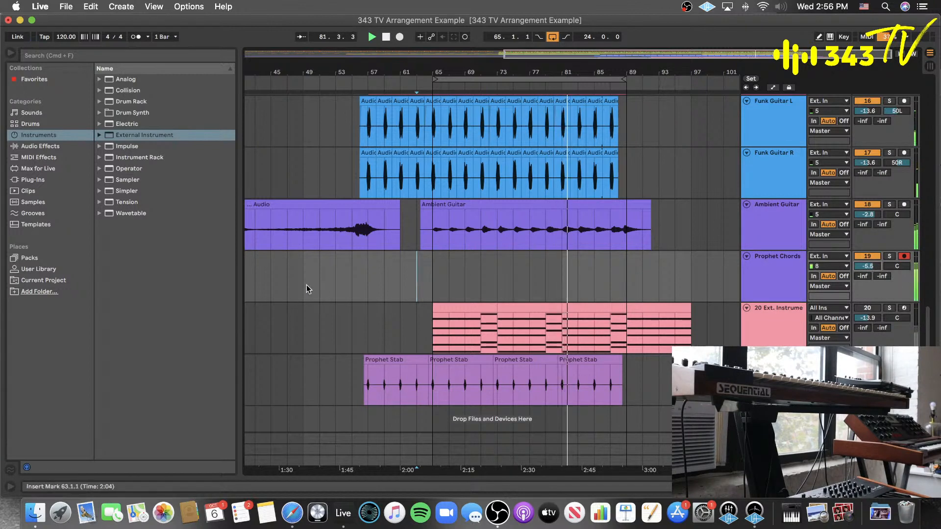
- Play from bar 57 and add the Universal Audio UAD Brigade Chorus plug-in to the Prophet Chords track
{"action": "left_click", "coordinate": [366, 271]}
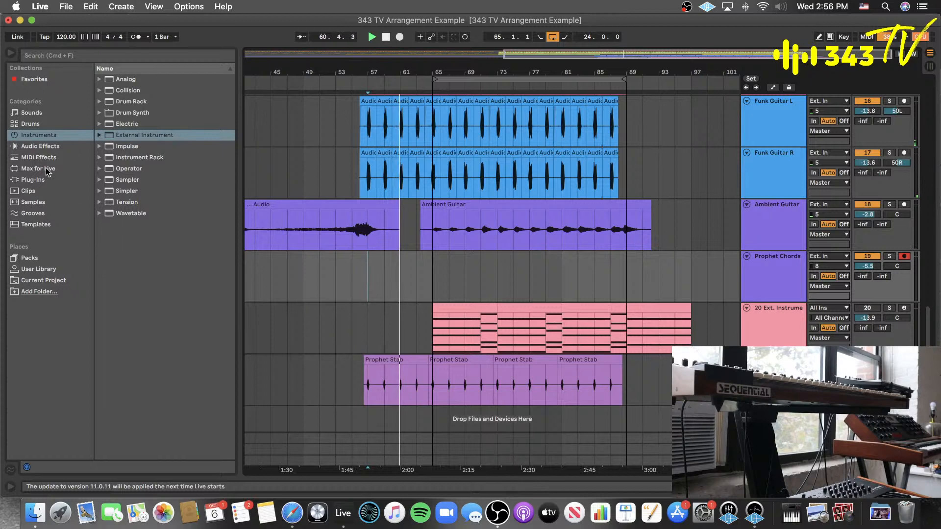
{"action": "left_click", "coordinate": [33, 179]}
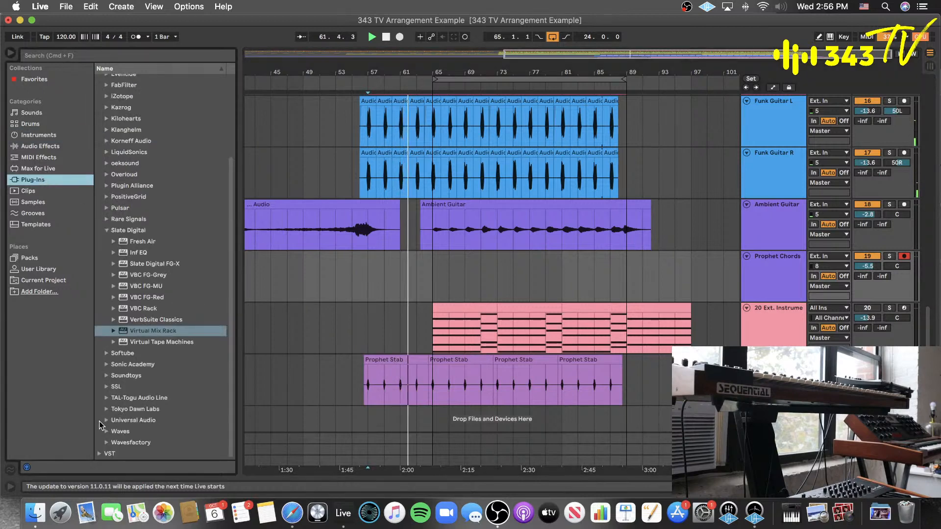
{"action": "left_click", "coordinate": [125, 419]}
{"action": "scroll", "coordinate": [122, 414], "scroll_direction": "down", "scroll_amount": 10}
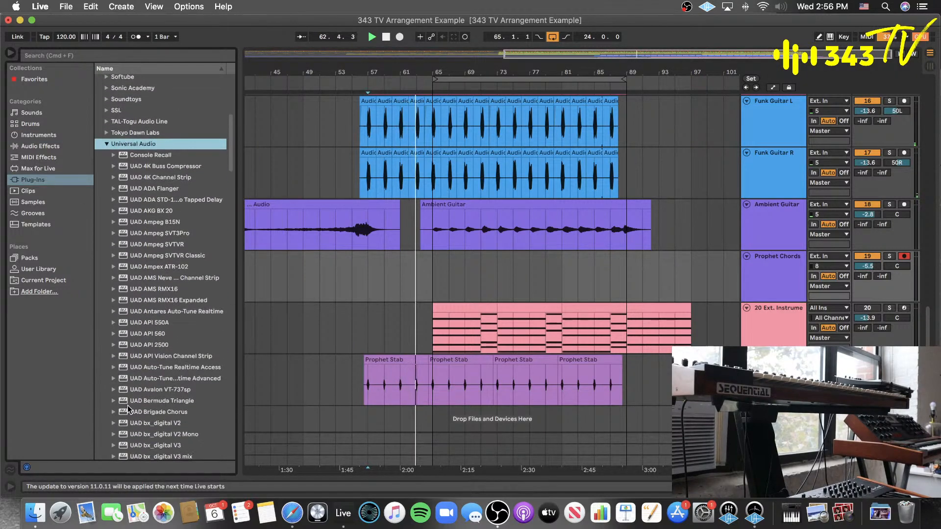
{"action": "scroll", "coordinate": [187, 392], "scroll_direction": "down", "scroll_amount": 3}
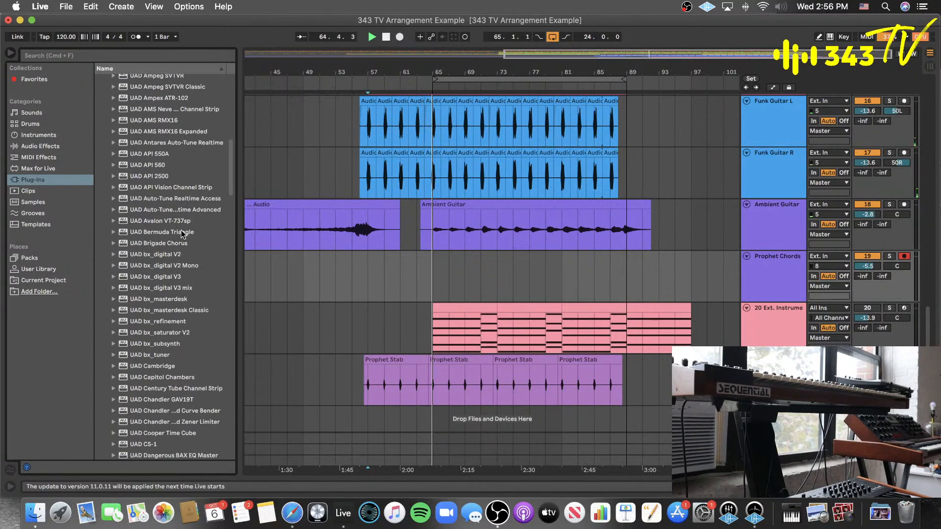
{"action": "left_click_drag", "start_coordinate": [172, 244], "coordinate": [782, 284]}
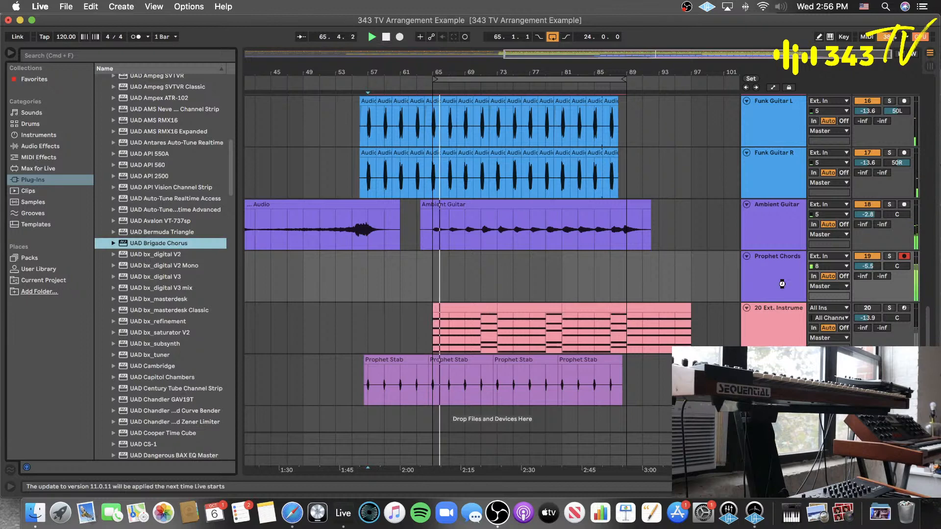
- Adjust the Brigade Chorus's mode and vibrato/chorus switches and its intensity, depth and rate knobs during playback
{"action": "left_click", "coordinate": [270, 309]}
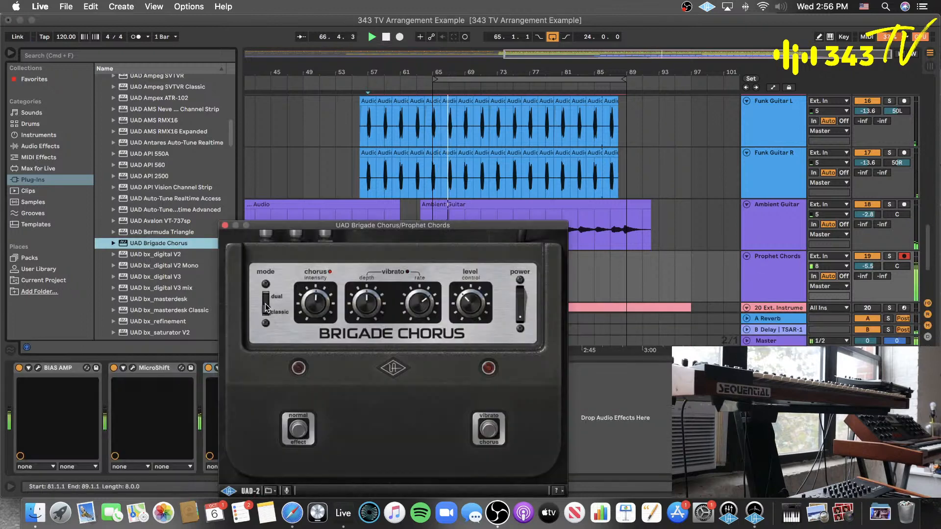
{"action": "left_click", "coordinate": [492, 431]}
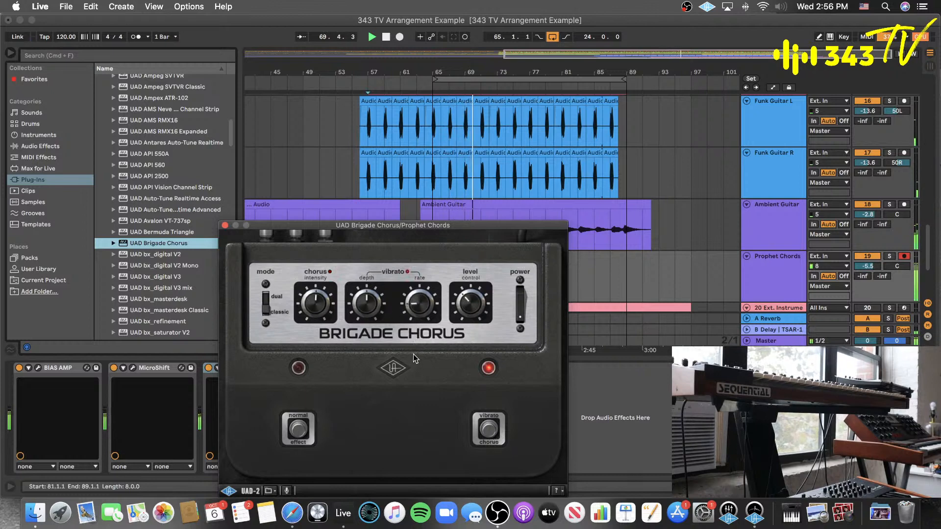
{"action": "left_click_drag", "start_coordinate": [425, 300], "coordinate": [428, 294]}
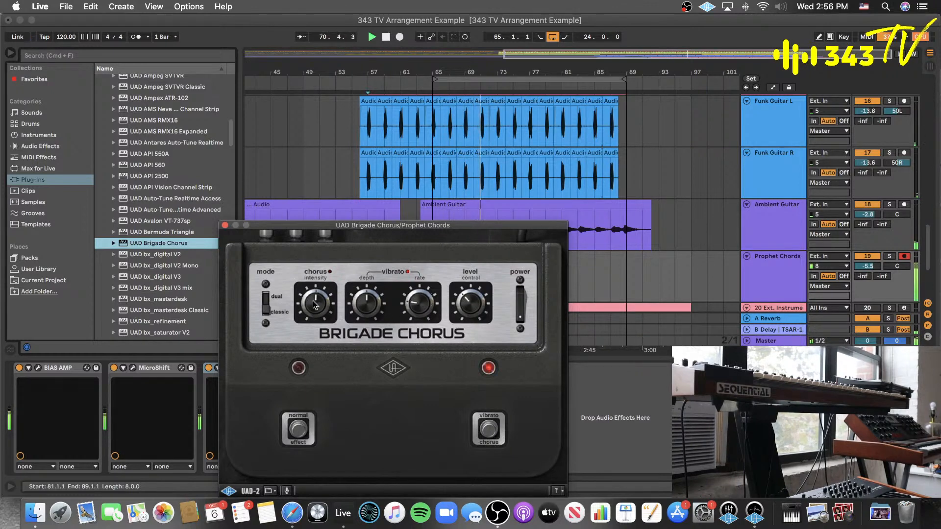
{"action": "left_click_drag", "start_coordinate": [310, 321], "coordinate": [310, 323]}
{"action": "left_click_drag", "start_coordinate": [365, 303], "coordinate": [365, 311]}
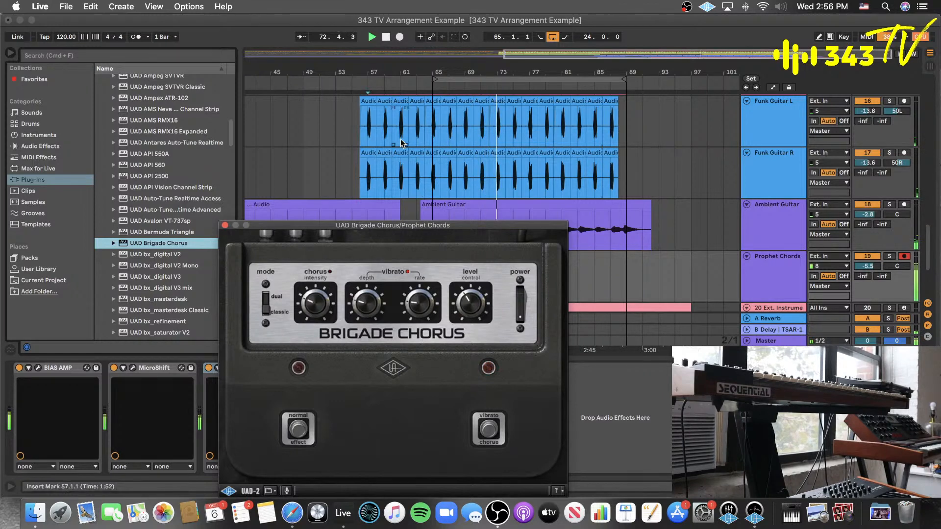
{"action": "scroll", "coordinate": [401, 142], "scroll_direction": "down", "scroll_amount": 3}
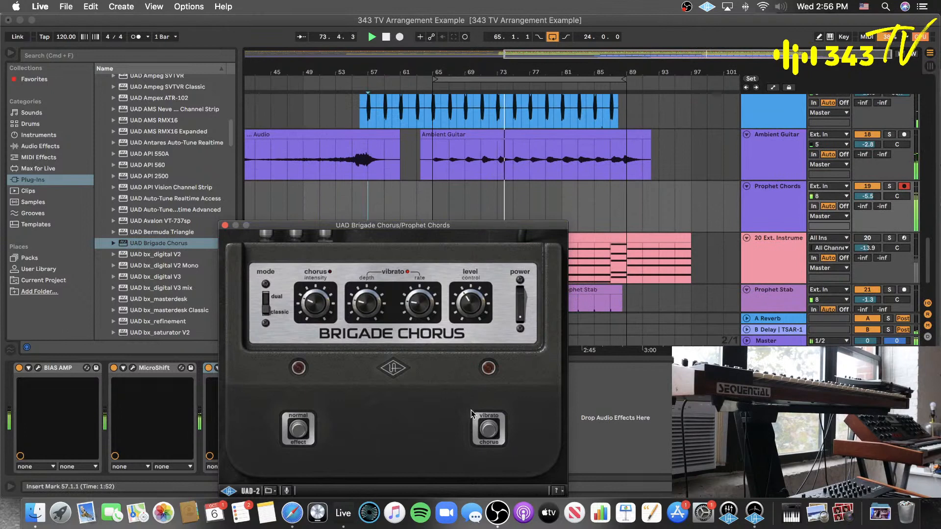
{"action": "left_click", "coordinate": [266, 311]}
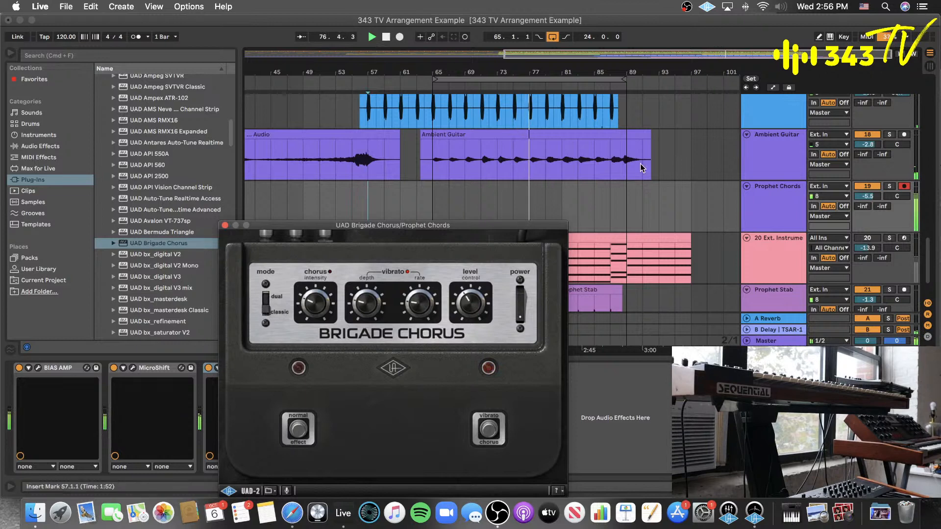
- Audition the soloed Prophet Chords track through the chorus, and unsolo it and turn off looping to restart from bar 57
{"action": "left_click", "coordinate": [890, 187]}
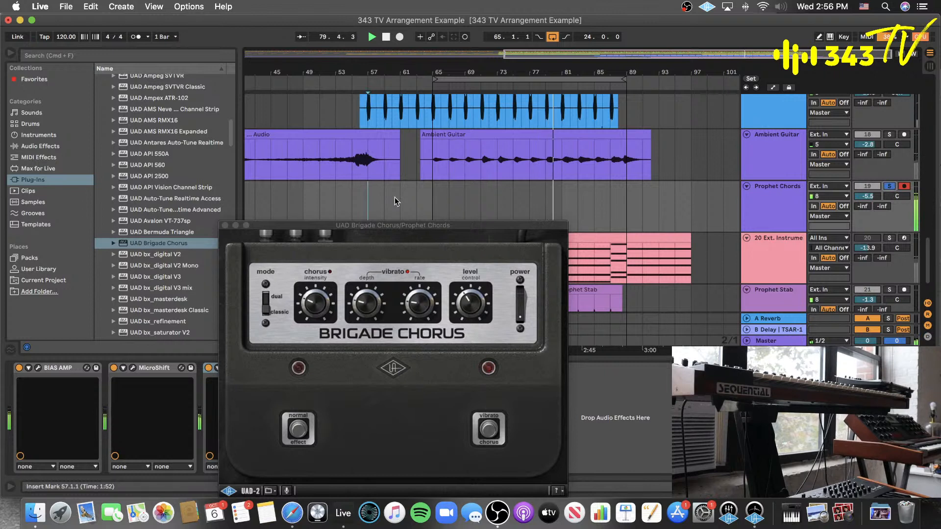
{"action": "left_click", "coordinate": [430, 199]}
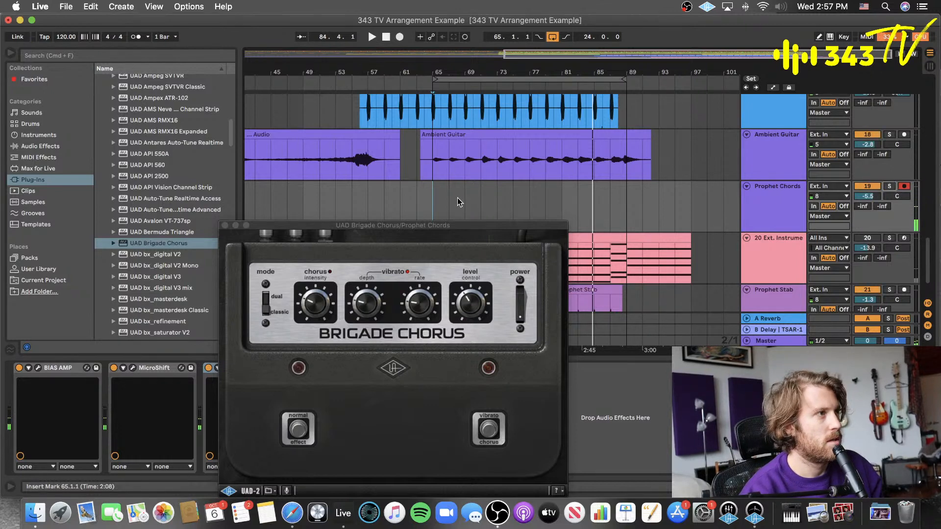
{"action": "left_click", "coordinate": [456, 198]}
{"action": "key", "text": "space"}
{"action": "left_click", "coordinate": [399, 204]}
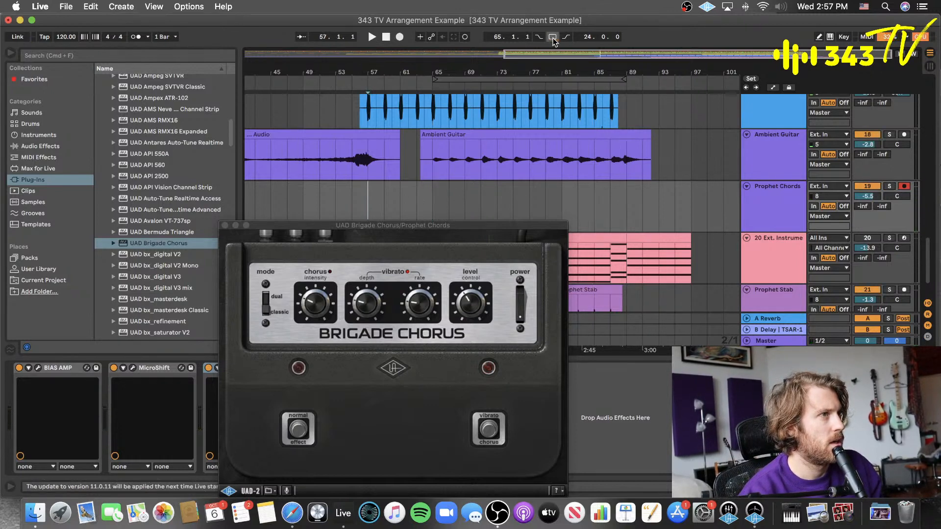
- Close the Brigade Chorus window and recolour the Prophet Chords track light cyan
{"action": "left_click", "coordinate": [225, 226]}
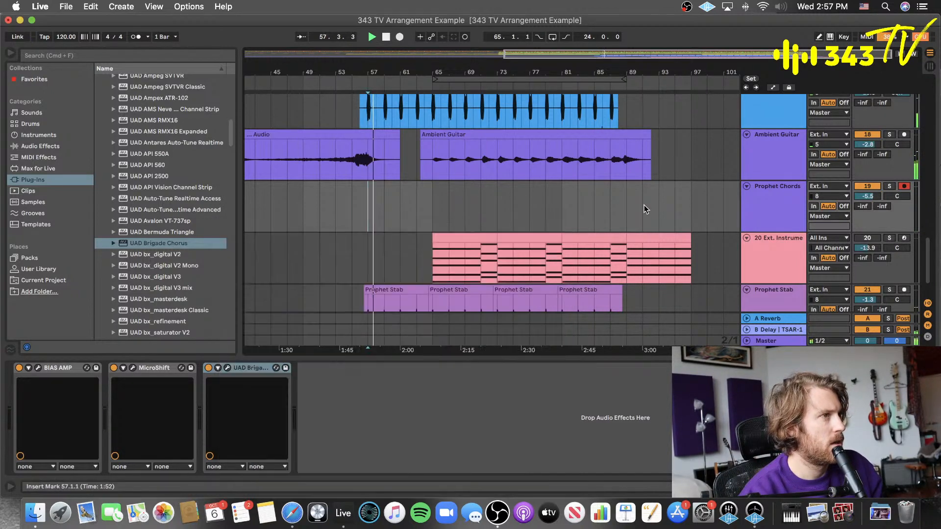
{"action": "right_click", "coordinate": [772, 209]}
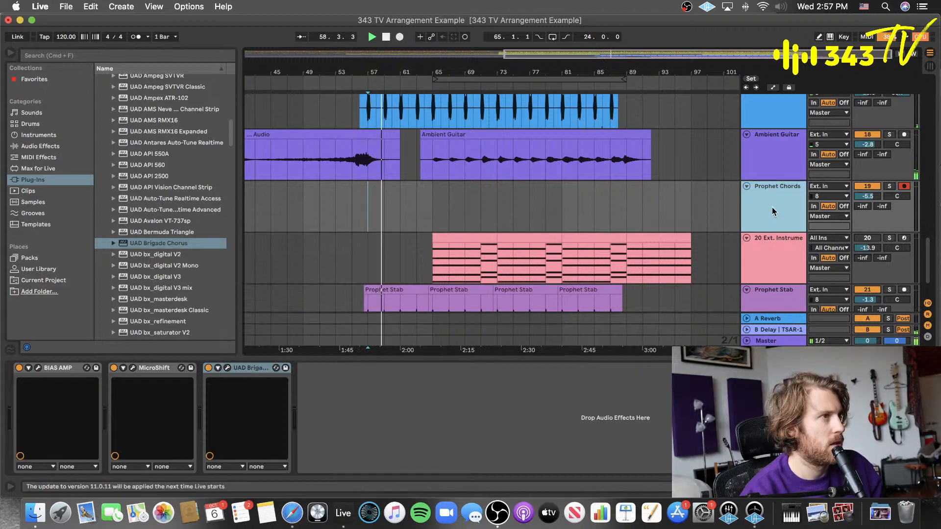
{"action": "left_click", "coordinate": [850, 383]}
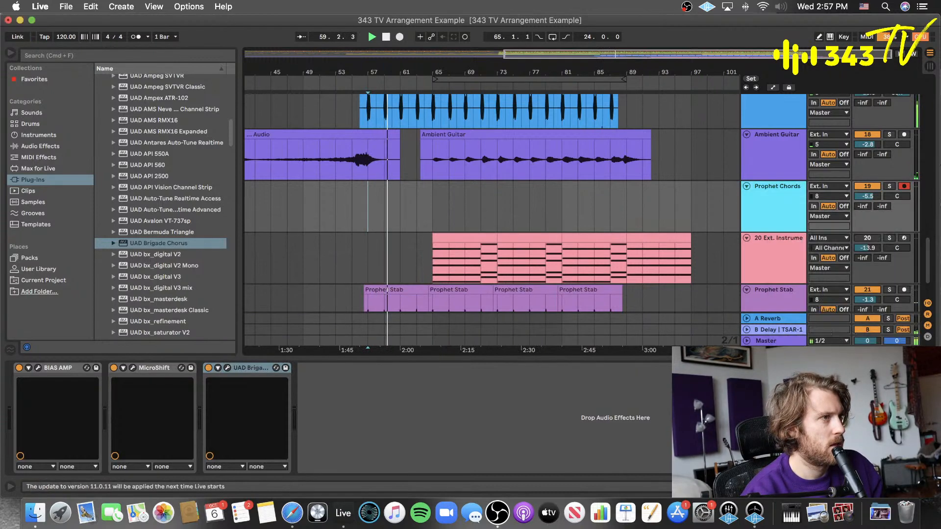
- Record the Prophet Chords track from about bar 61 to bar 98, set its volume to -6.5 dB, and disarm it
{"action": "left_click", "coordinate": [562, 203]}
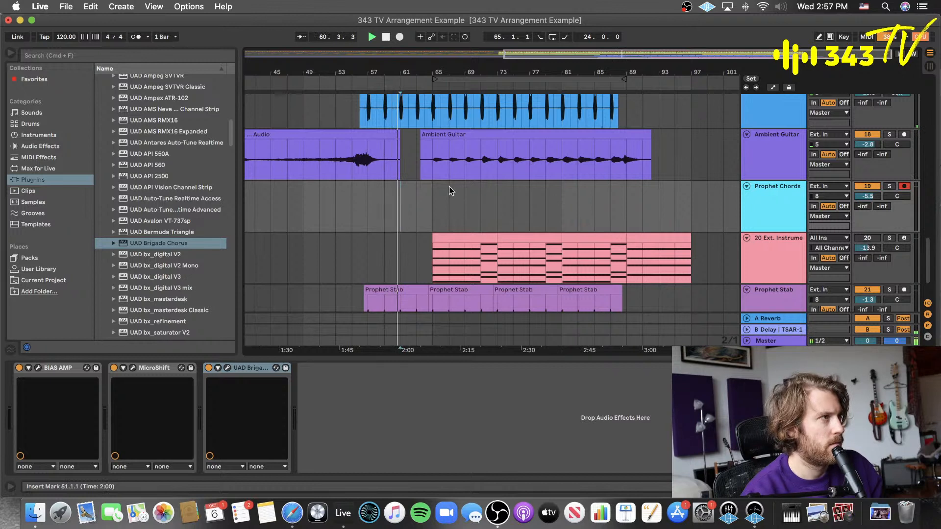
{"action": "left_click", "coordinate": [401, 40]}
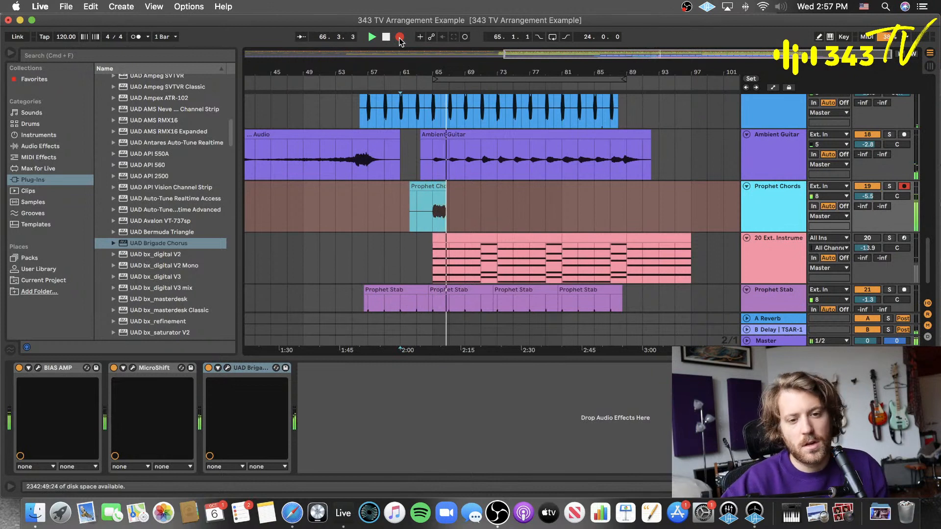
{"action": "left_click_drag", "start_coordinate": [868, 196], "coordinate": [868, 199]}
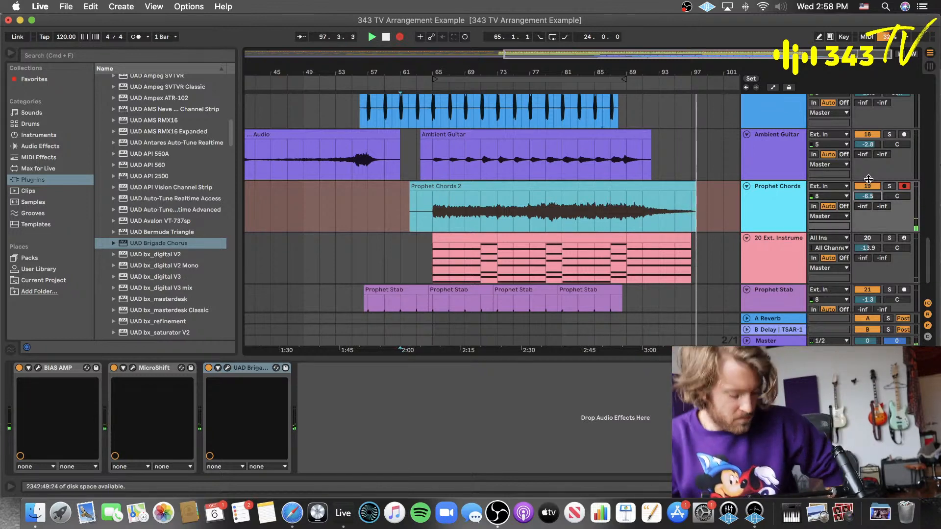
{"action": "key", "text": "space"}
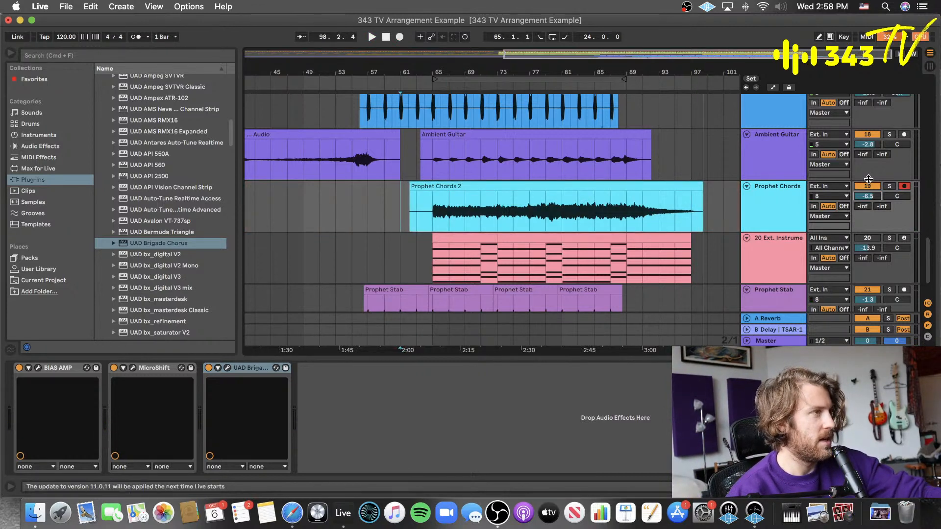
{"action": "left_click", "coordinate": [904, 187]}
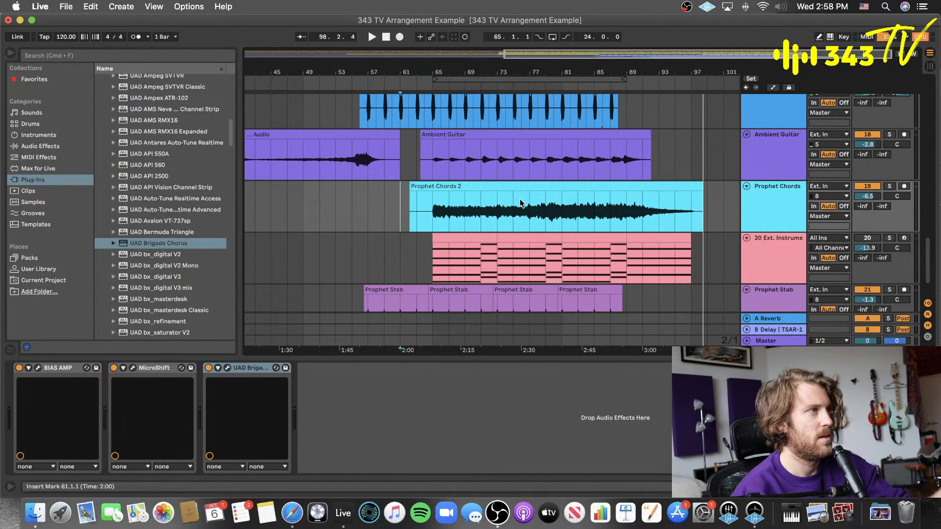
- Play back the new Prophet Chords recording from bar 61, save the set, and hide the device view
{"action": "left_click", "coordinate": [413, 206]}
{"action": "key", "text": "space"}
{"action": "key", "text": "super+s"}
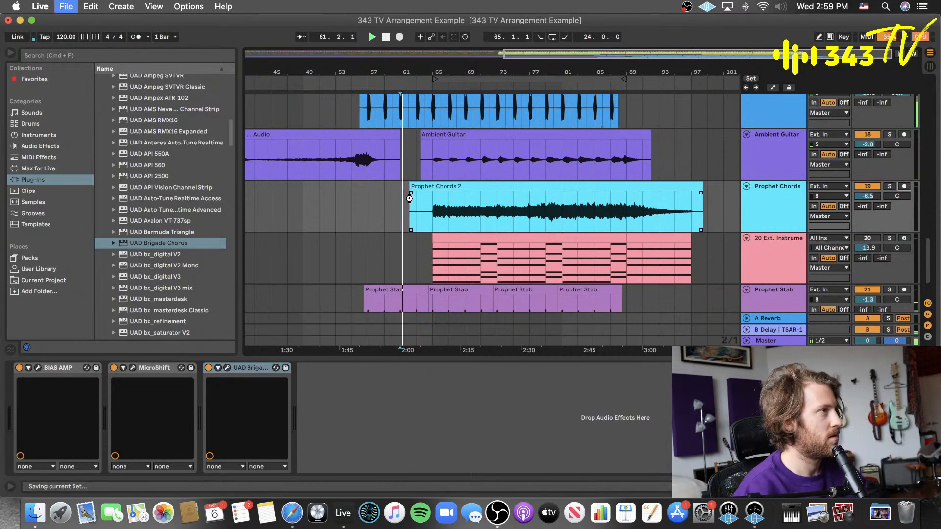
{"action": "scroll", "coordinate": [516, 343], "scroll_direction": "up", "scroll_amount": 5}
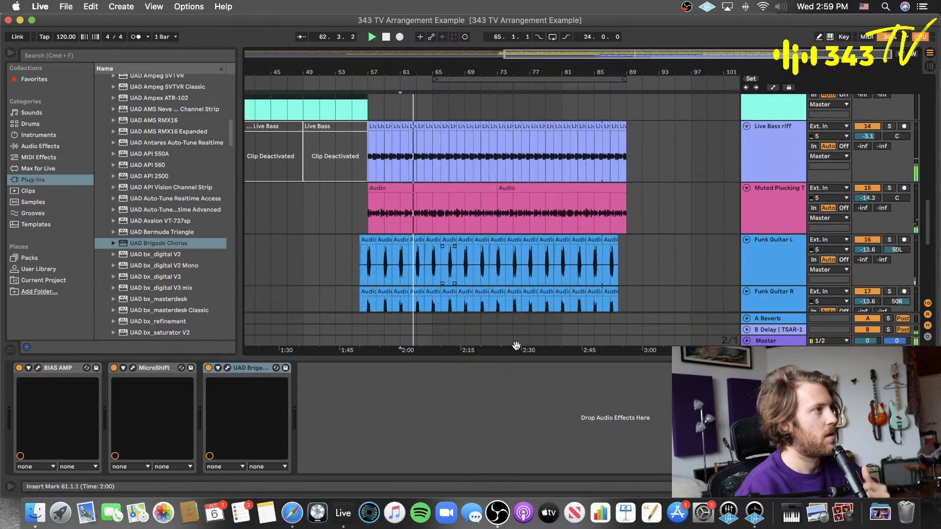
{"action": "left_click_drag", "start_coordinate": [498, 357], "coordinate": [498, 387]}
{"action": "scroll", "coordinate": [497, 284], "scroll_direction": "up", "scroll_amount": 15}
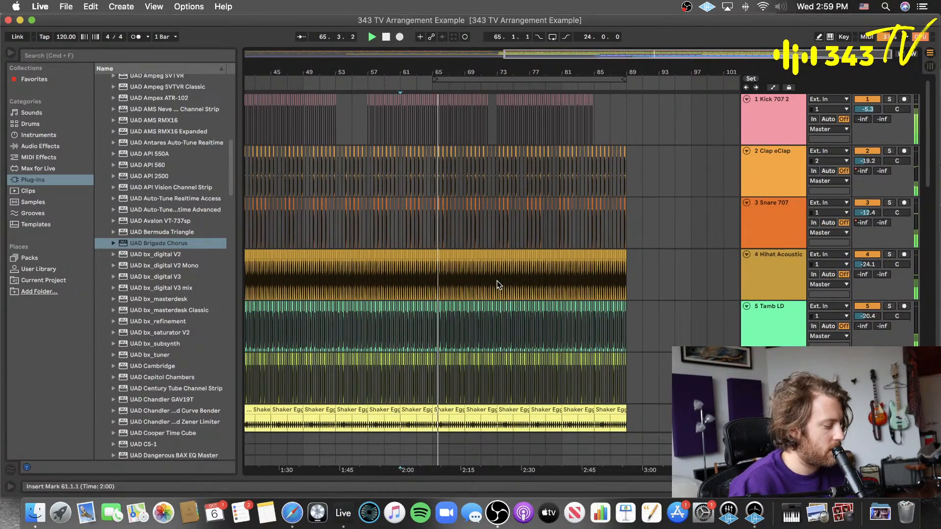
{"action": "scroll", "coordinate": [498, 285], "scroll_direction": "down", "scroll_amount": 20}
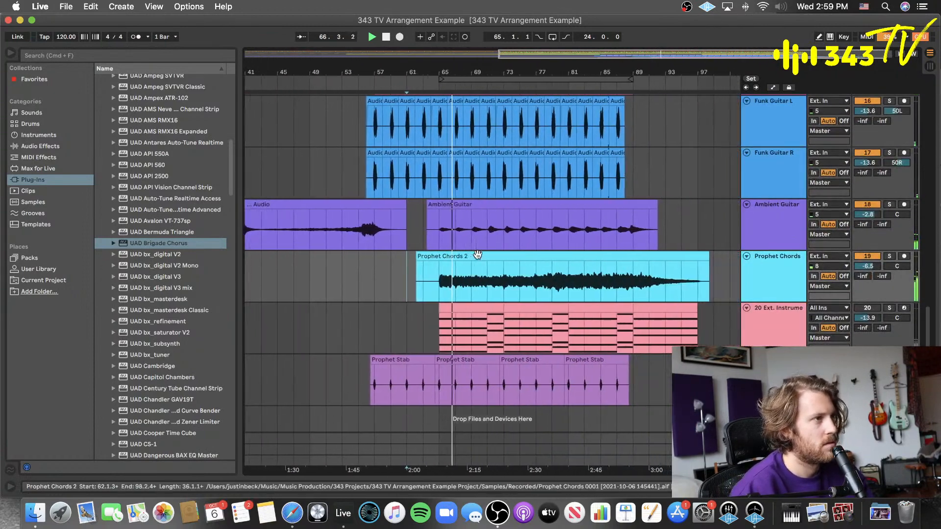
{"action": "scroll", "coordinate": [478, 254], "scroll_direction": "right", "scroll_amount": 1}
- Briefly solo the Prophet Chords track to hear the recording in isolation, and restore the full mix
{"action": "left_click", "coordinate": [775, 276]}
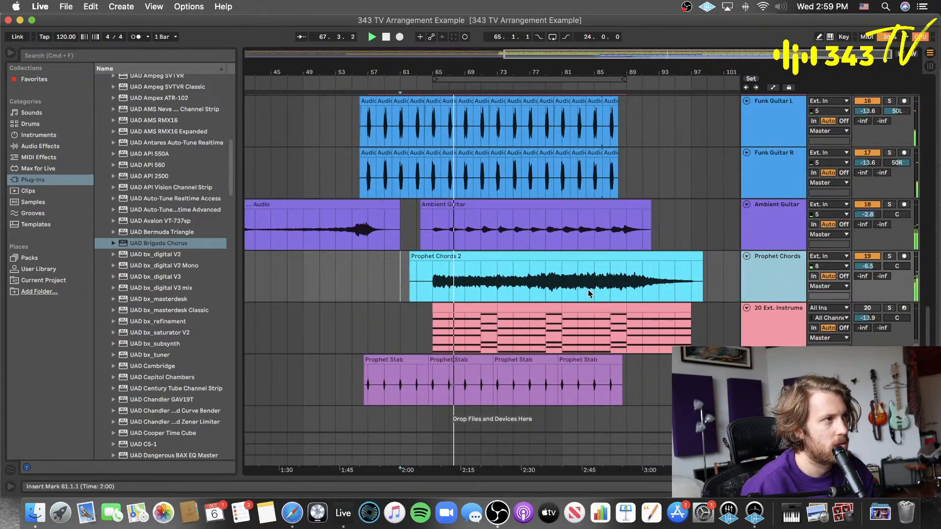
{"action": "left_click", "coordinate": [776, 273]}
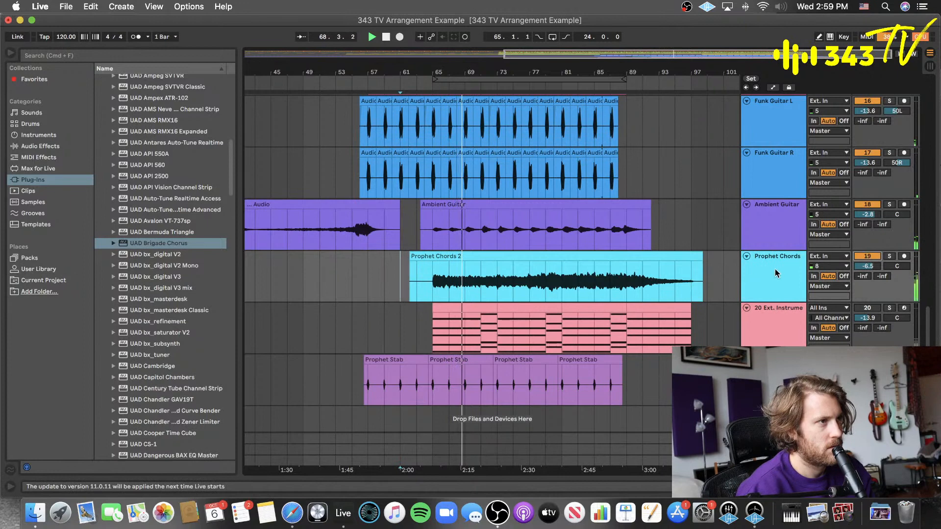
{"action": "left_click", "coordinate": [890, 257]}
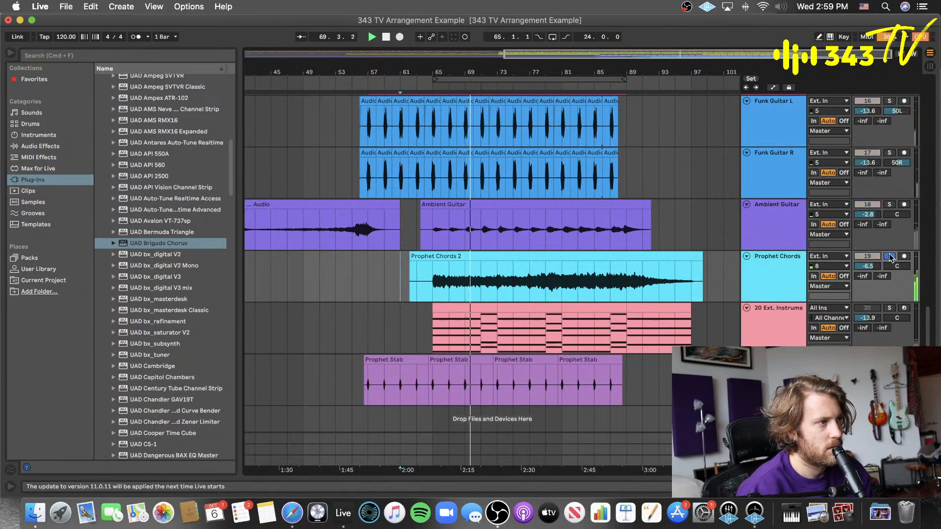
{"action": "left_click", "coordinate": [890, 257]}
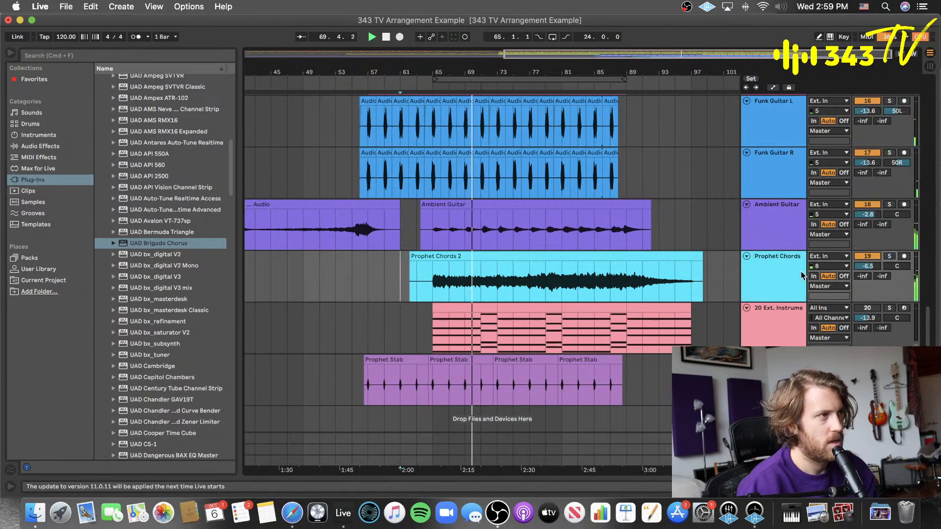
- Add an EQ Eight to the Prophet Chords track and set its mode to M/S
{"action": "left_click", "coordinate": [62, 146]}
{"action": "left_click", "coordinate": [126, 141]}
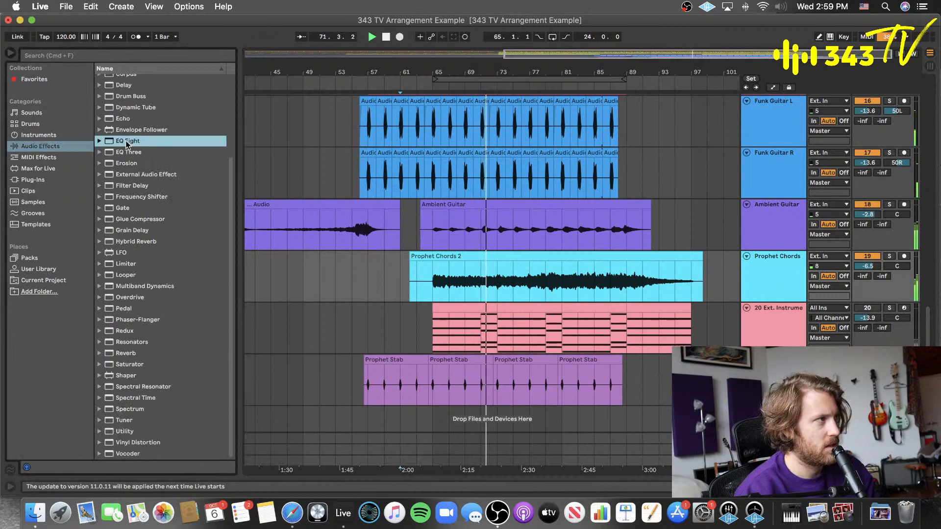
{"action": "left_click_drag", "start_coordinate": [127, 141], "coordinate": [754, 272]}
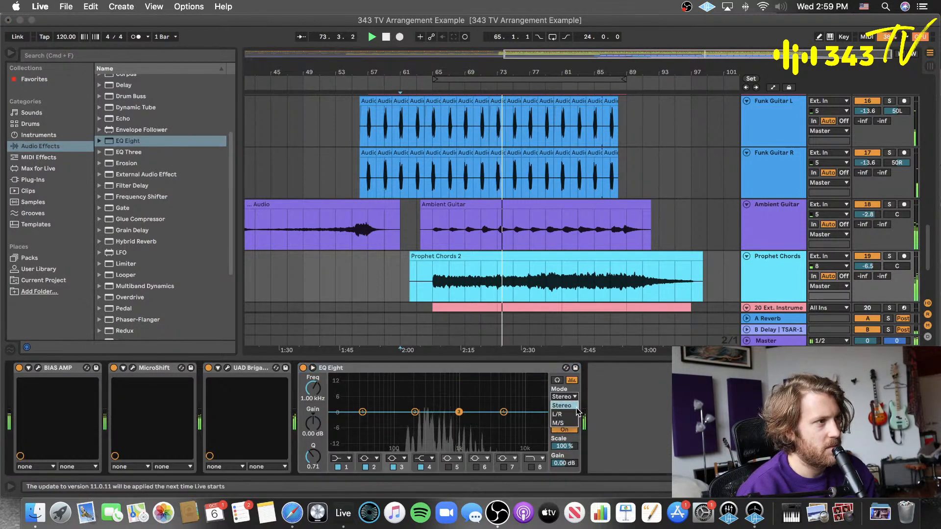
{"action": "left_click_drag", "start_coordinate": [564, 396], "coordinate": [566, 422]}
- Cut the mid channel with EQ Eight band 2 at 562 Hz by -3.81 dB and save the set
{"action": "left_click_drag", "start_coordinate": [422, 415], "coordinate": [417, 389]}
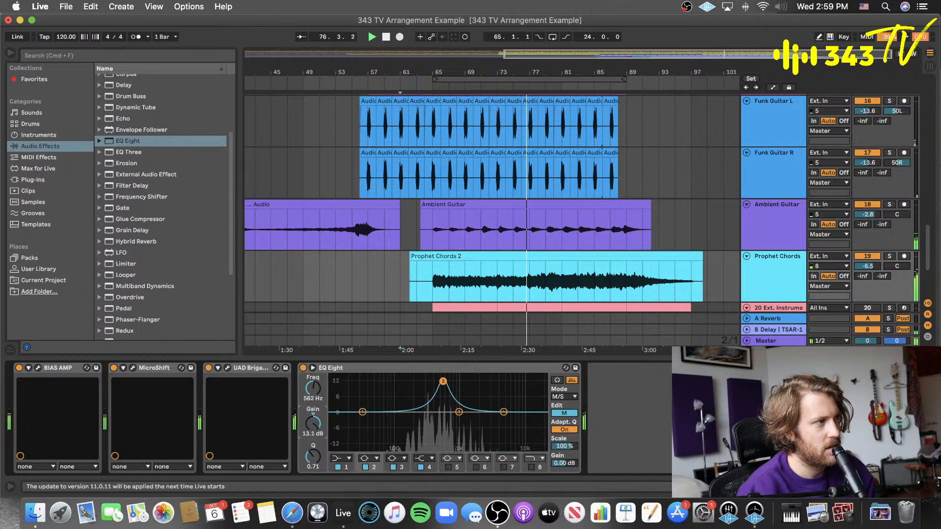
{"action": "left_click_drag", "start_coordinate": [312, 410], "coordinate": [312, 451]}
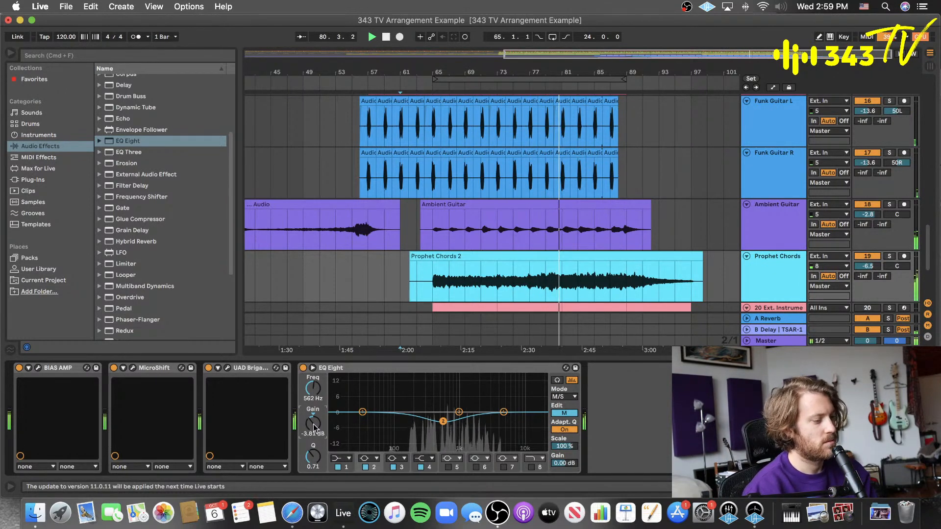
{"action": "key", "text": "super+s"}
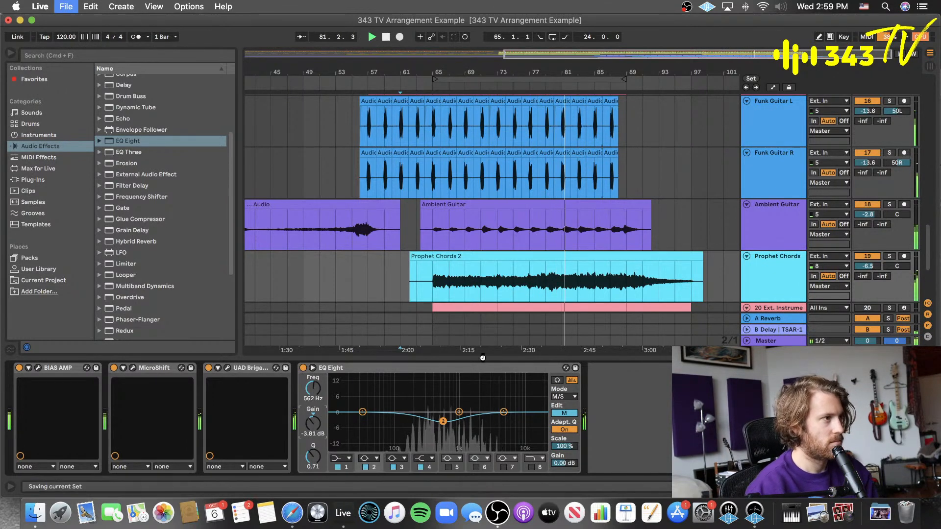
- Hide the device view and stop playback
{"action": "key", "text": "super+alt+l"}
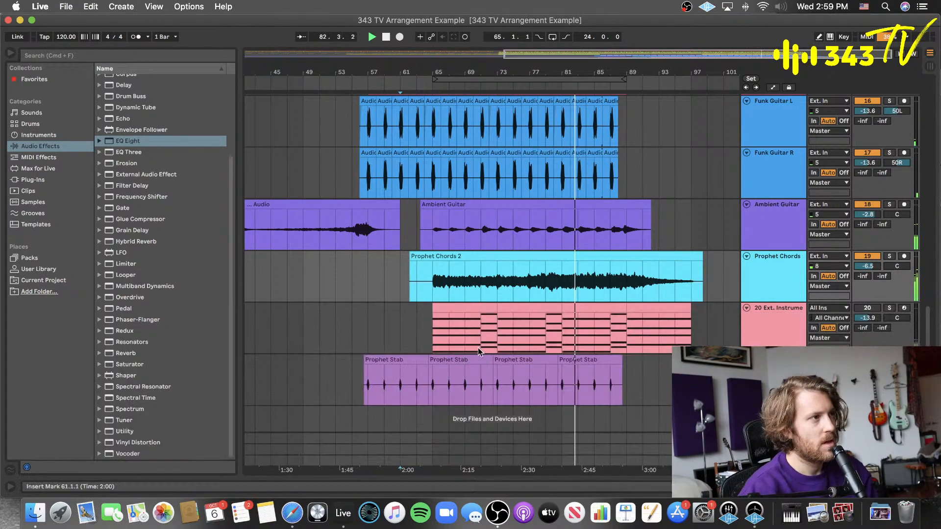
{"action": "key", "text": "space"}
{"action": "scroll", "coordinate": [534, 285], "scroll_direction": "up", "scroll_amount": 4}
{"action": "scroll", "coordinate": [533, 285], "scroll_direction": "down", "scroll_amount": 4}
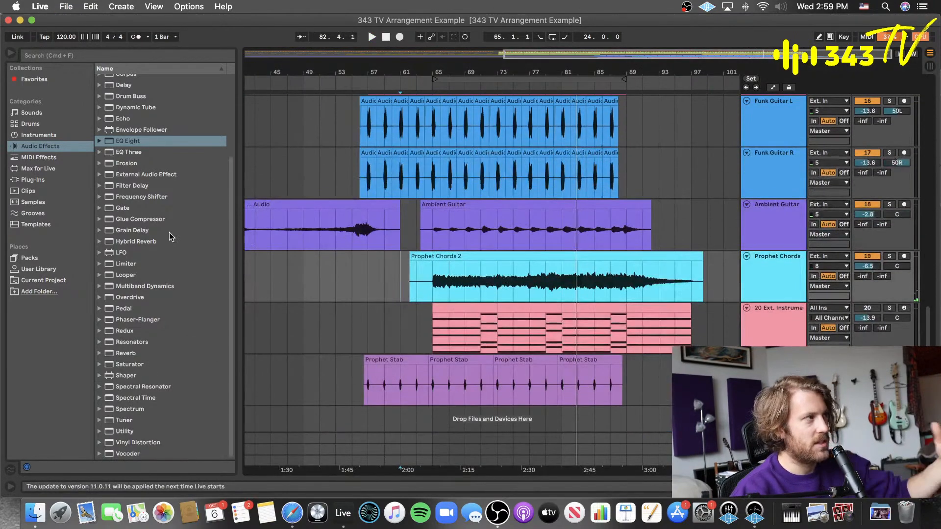
- Search the sample library for "ride" and audition the Ride 707 and Ride 909 samples
{"action": "left_click", "coordinate": [44, 194]}
{"action": "left_click", "coordinate": [44, 202]}
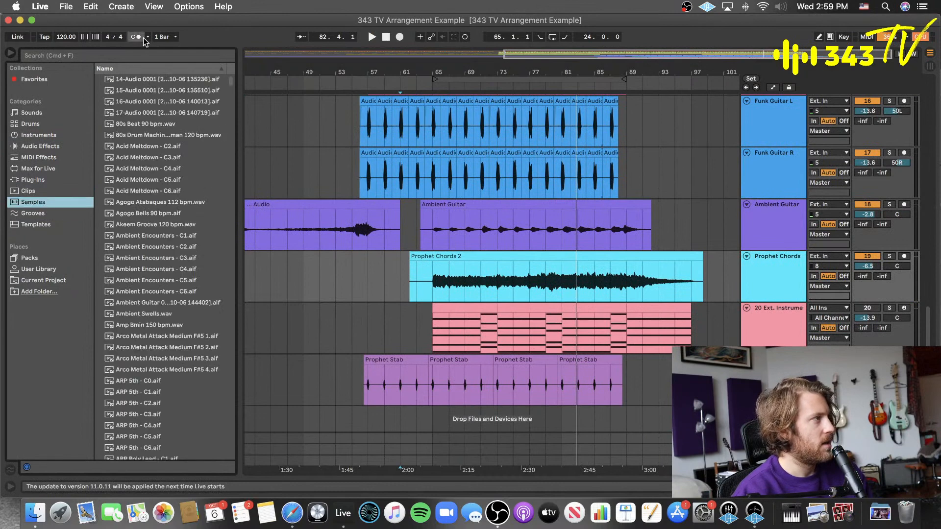
{"action": "left_click", "coordinate": [137, 57]}
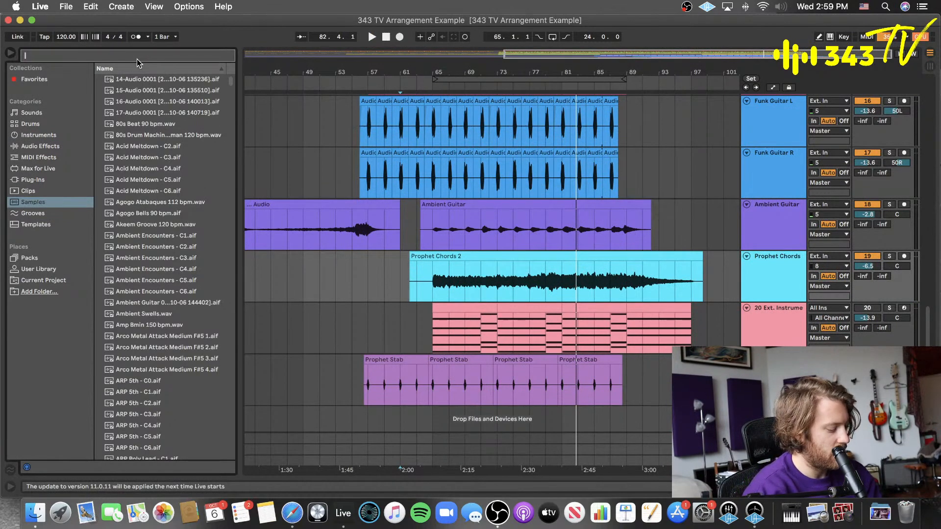
{"action": "type", "text": "ride"}
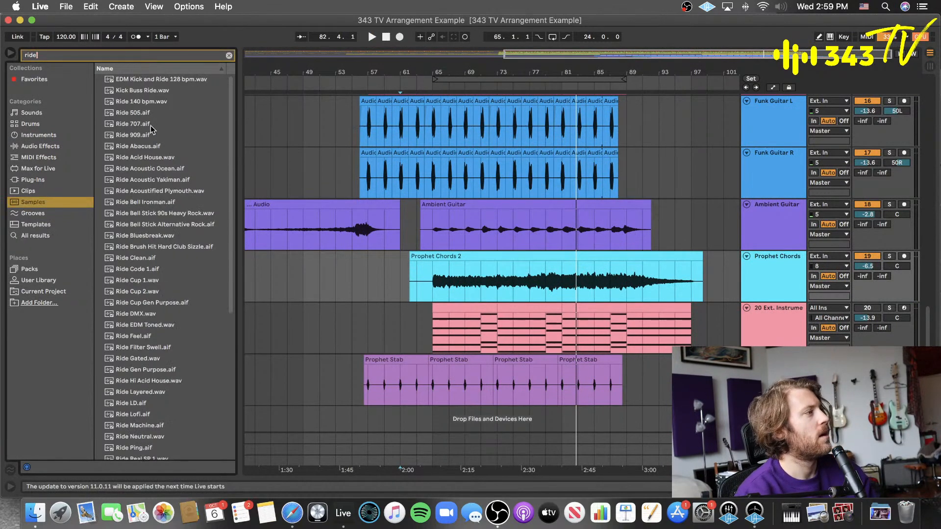
{"action": "left_click", "coordinate": [151, 126]}
{"action": "left_click", "coordinate": [157, 137]}
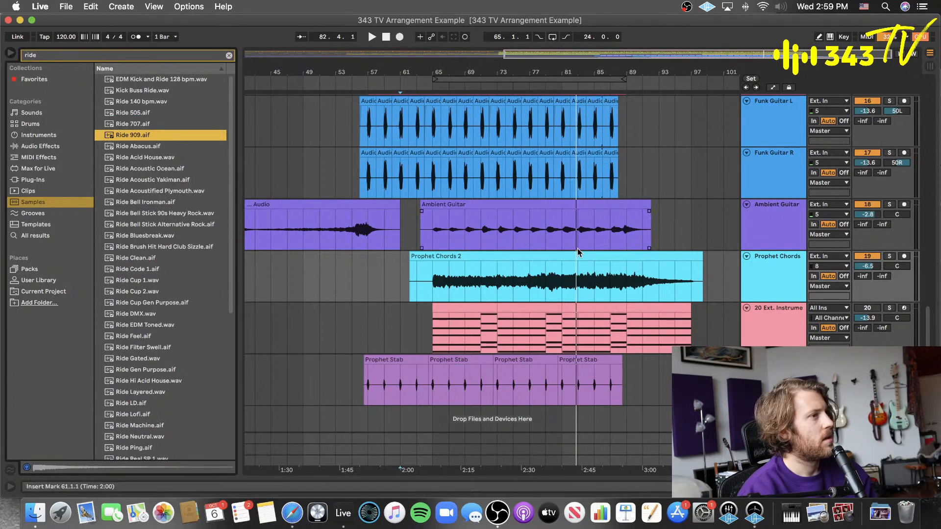
- Insert an audio track below the 909 OH track and place the Ride 909.aif sample on it at bar 81
{"action": "scroll", "coordinate": [219, 171], "scroll_direction": "down", "scroll_amount": 3}
{"action": "scroll", "coordinate": [740, 178], "scroll_direction": "up", "scroll_amount": 5}
{"action": "scroll", "coordinate": [784, 164], "scroll_direction": "up", "scroll_amount": 10}
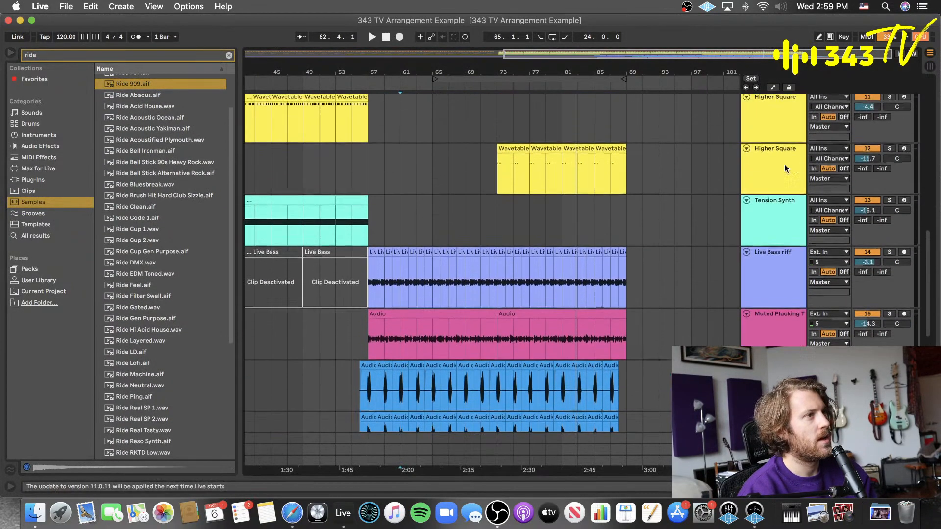
{"action": "left_click", "coordinate": [770, 169]}
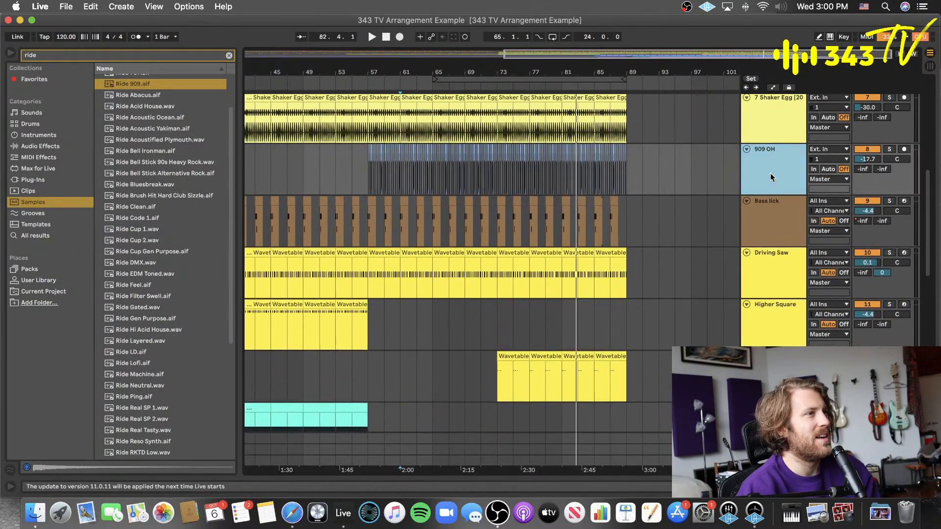
{"action": "key", "text": "super+t"}
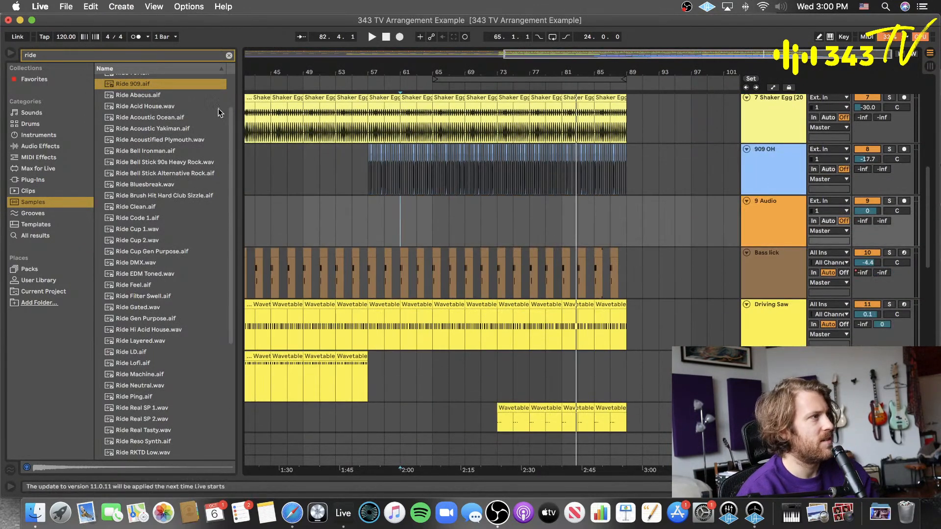
{"action": "scroll", "coordinate": [139, 97], "scroll_direction": "up", "scroll_amount": 1}
{"action": "left_click_drag", "start_coordinate": [139, 97], "coordinate": [563, 220]}
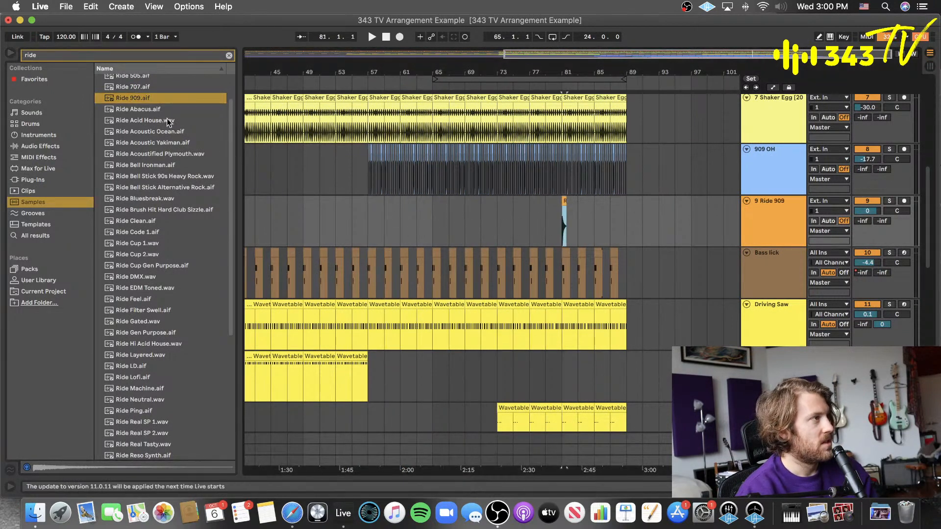
{"action": "left_click", "coordinate": [149, 91]}
{"action": "left_click", "coordinate": [147, 97]}
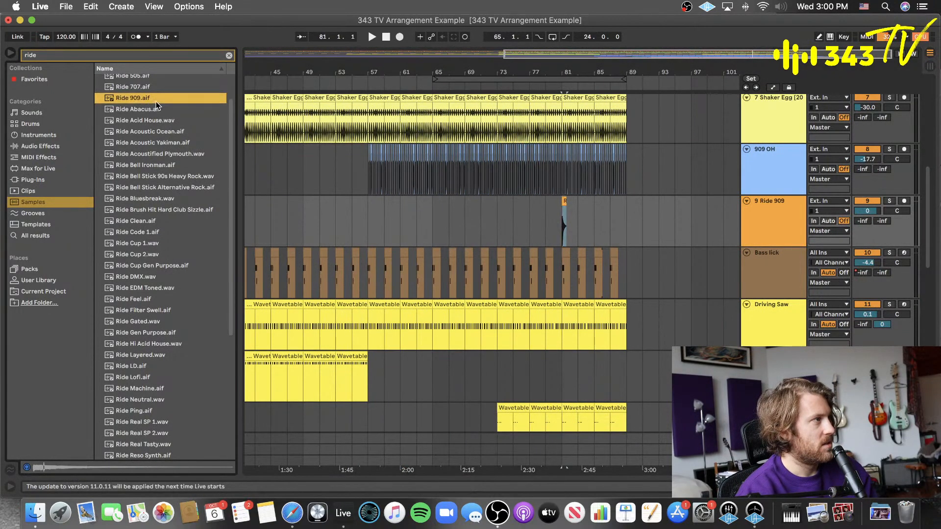
- Move the Ride 909 clip to the offbeat at 81.1.3 and shorten it to one beat
{"action": "left_click", "coordinate": [562, 229]}
{"action": "key", "text": "plus"}
{"action": "key", "text": "plus"}
{"action": "key", "text": "plus"}
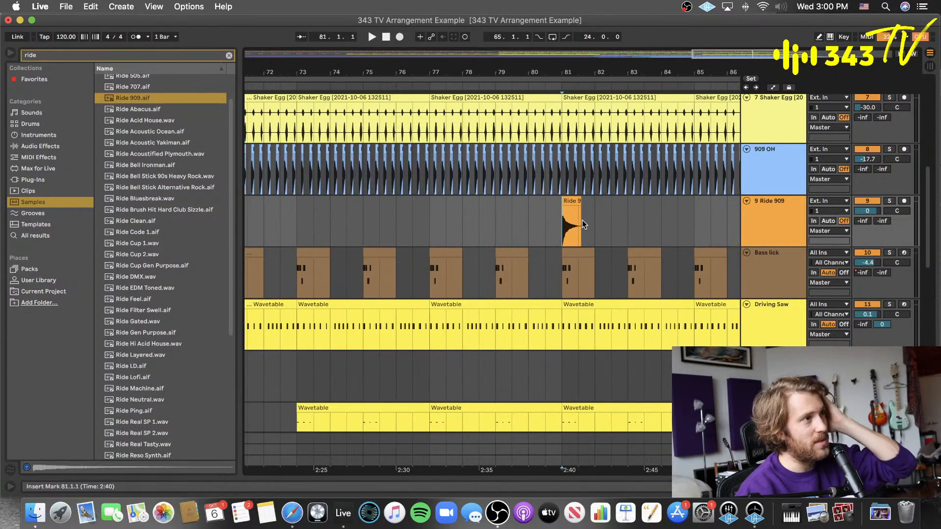
{"action": "key", "text": "plus"}
{"action": "key", "text": "plus"}
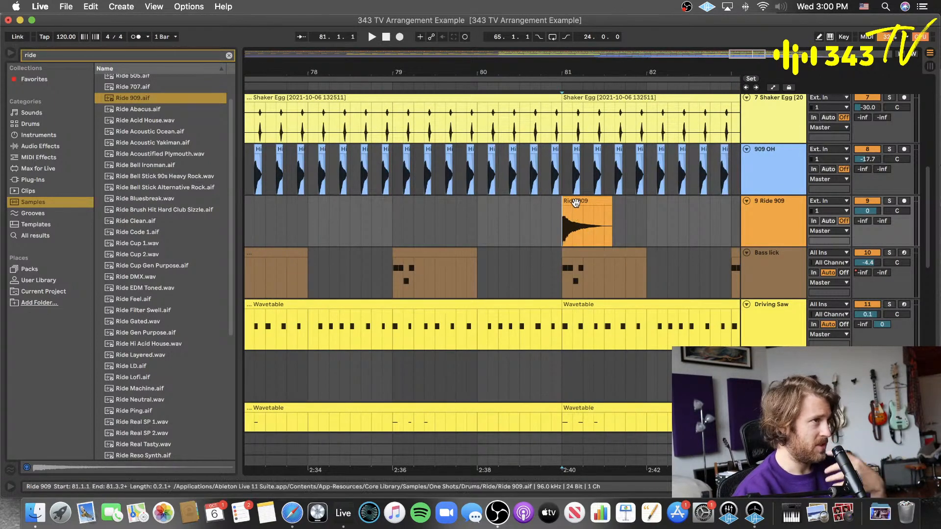
{"action": "scroll", "coordinate": [575, 202], "scroll_direction": "up", "scroll_amount": 2}
{"action": "scroll", "coordinate": [575, 202], "scroll_direction": "right", "scroll_amount": 1}
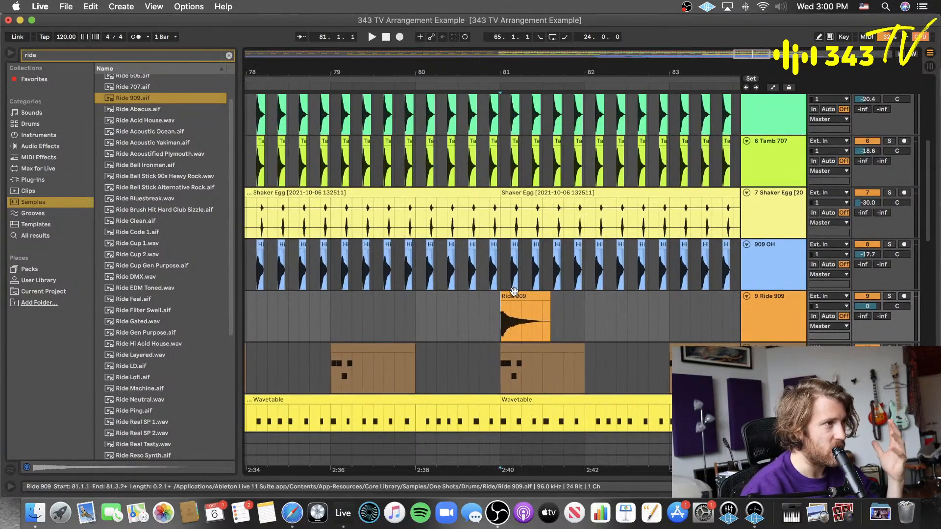
{"action": "mouse_move", "coordinate": [520, 295]}
{"action": "left_mouse_down"}
{"action": "mouse_move", "coordinate": [530, 295]}
{"action": "mouse_move", "coordinate": [531, 309]}
{"action": "left_mouse_up"}
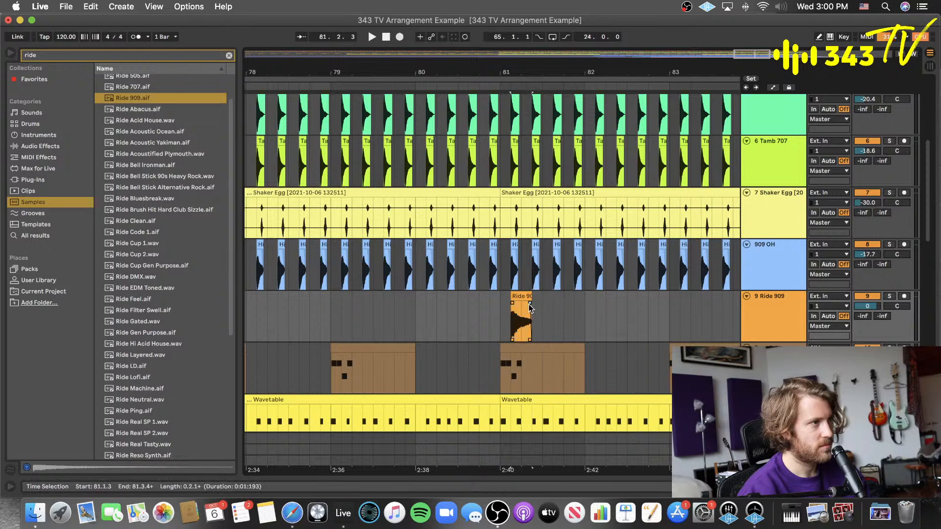
- Duplicate the offbeat Ride 909 clip repeatedly into bar 89 and extend the last clip's end to 89.2.4
{"action": "left_click", "coordinate": [519, 296]}
{"action": "key", "text": "super+d"}
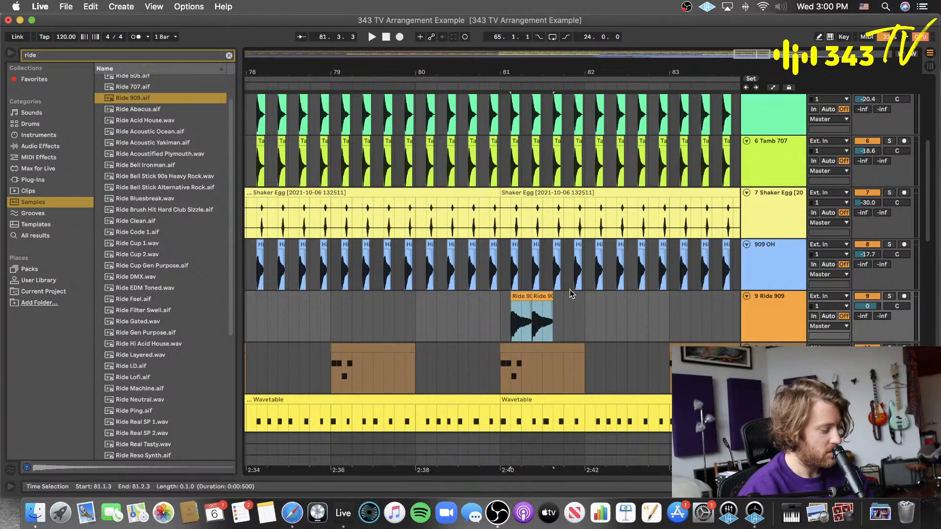
{"action": "key", "text": "super+d"}
{"action": "key", "text": "super+d"}
{"action": "key", "text": "super+d"}
{"action": "key", "text": "super+d"}
{"action": "key", "text": "super+d"}
{"action": "key", "text": "super+d"}
{"action": "key", "text": "super+d"}
{"action": "key", "text": "super+d"}
{"action": "key", "text": "super+d"}
{"action": "key", "text": "super+d"}
{"action": "key", "text": "super+d"}
{"action": "key", "text": "super+d"}
{"action": "key", "text": "super+d"}
{"action": "key", "text": "super+d"}
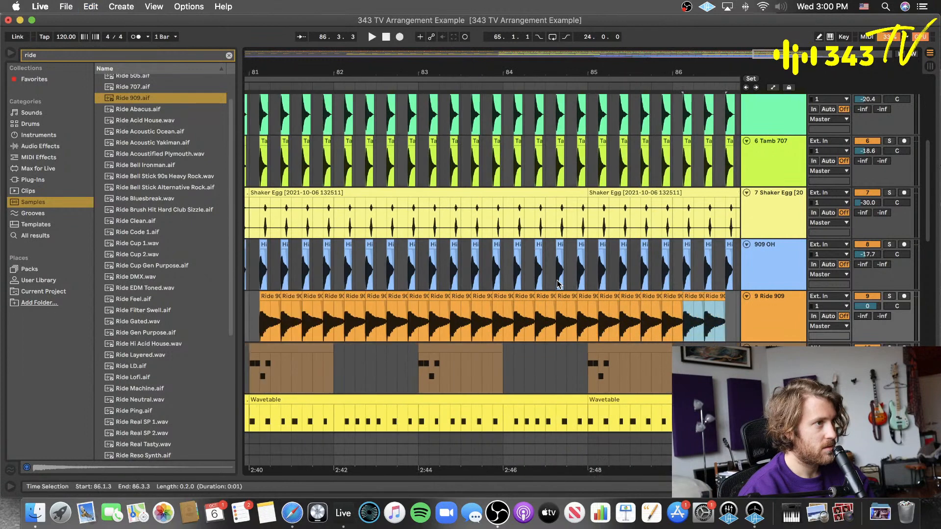
{"action": "key", "text": "super+d"}
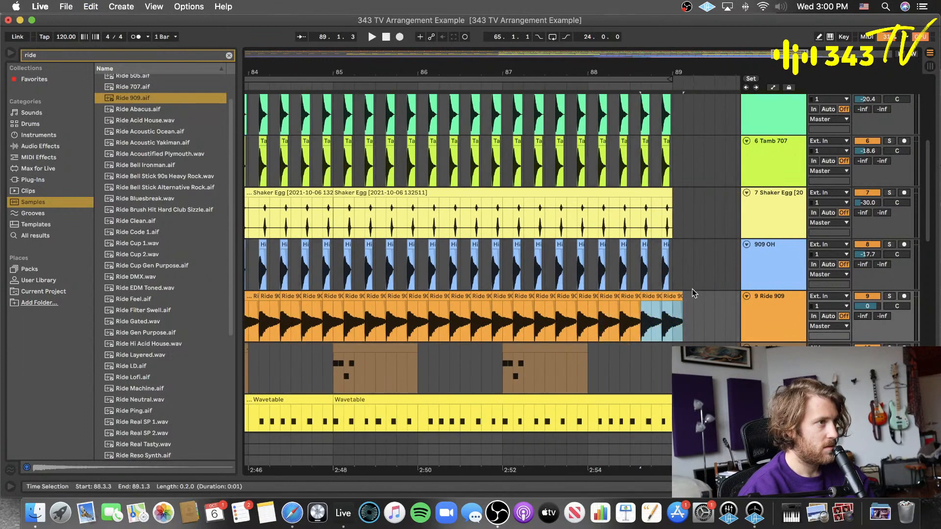
{"action": "left_click_drag", "start_coordinate": [686, 297], "coordinate": [710, 297]}
- Lower the Ride 909 track volume to -16.9 dB by ear while playing the bars leading into 81, and save the set
{"action": "left_click_drag", "start_coordinate": [867, 306], "coordinate": [867, 329]}
{"action": "scroll", "coordinate": [568, 260], "scroll_direction": "left", "scroll_amount": 5}
{"action": "scroll", "coordinate": [567, 260], "scroll_direction": "left", "scroll_amount": 10}
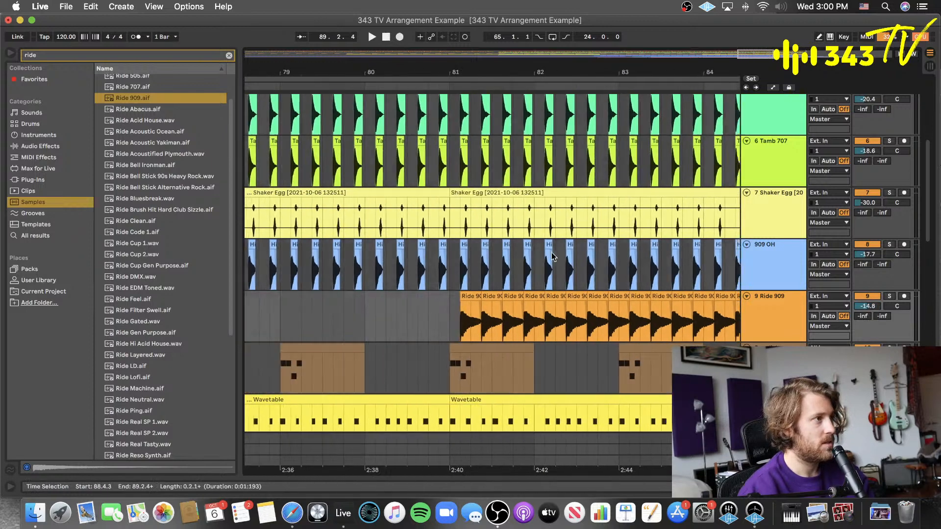
{"action": "left_click", "coordinate": [293, 317]}
{"action": "key", "text": "space"}
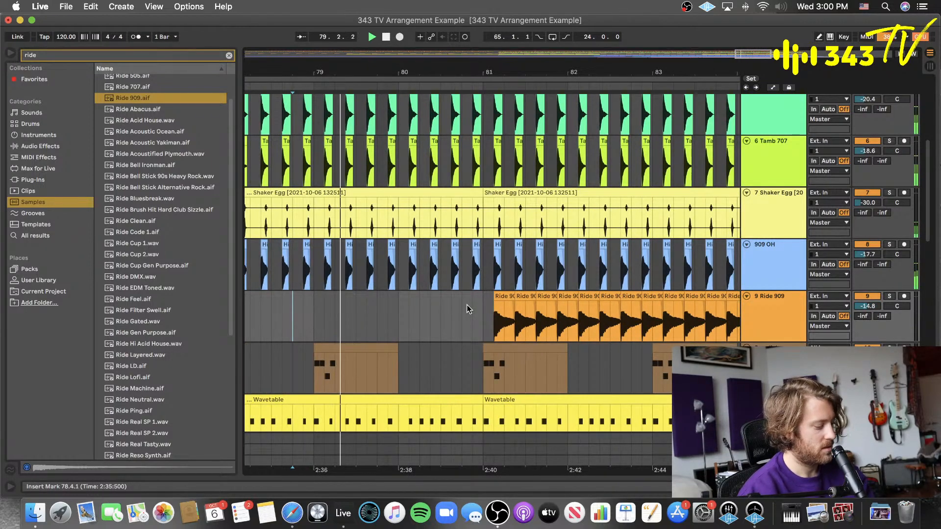
{"action": "key", "text": "super+s"}
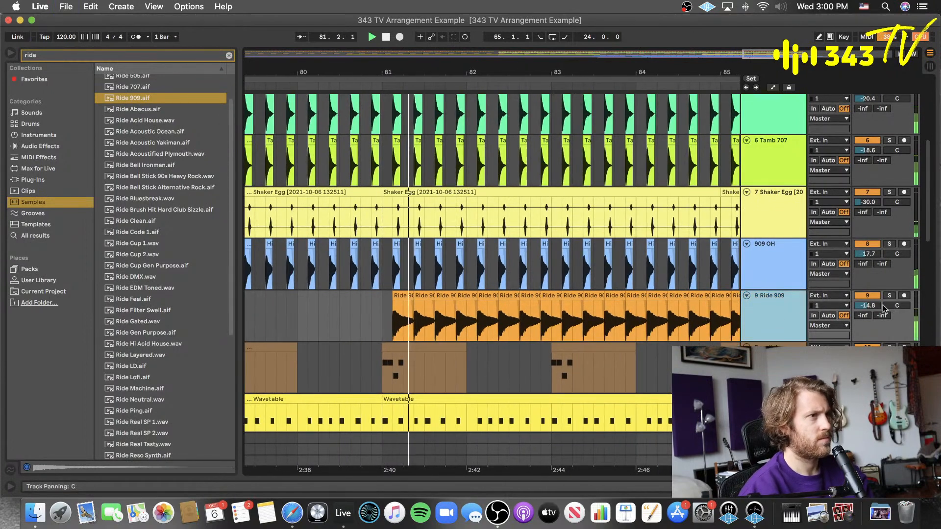
{"action": "left_click_drag", "start_coordinate": [867, 305], "coordinate": [867, 315]}
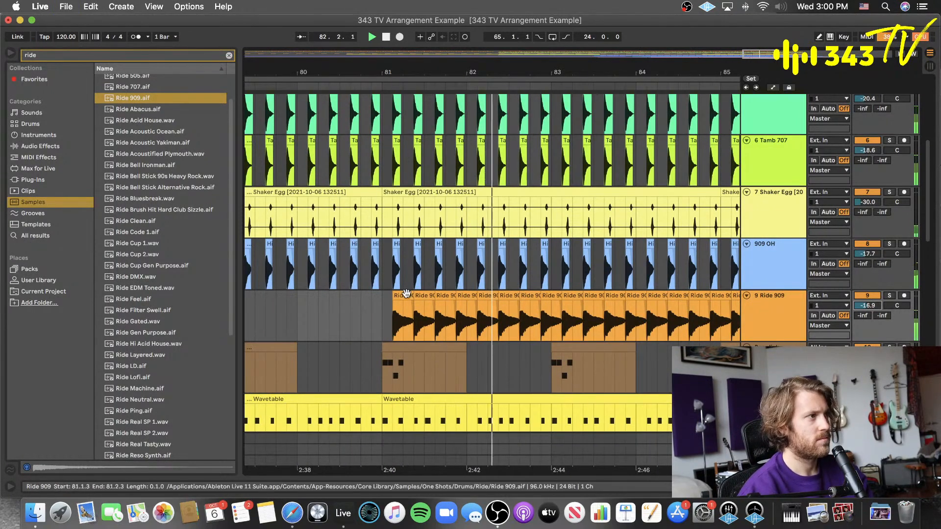
{"action": "left_click", "coordinate": [319, 309]}
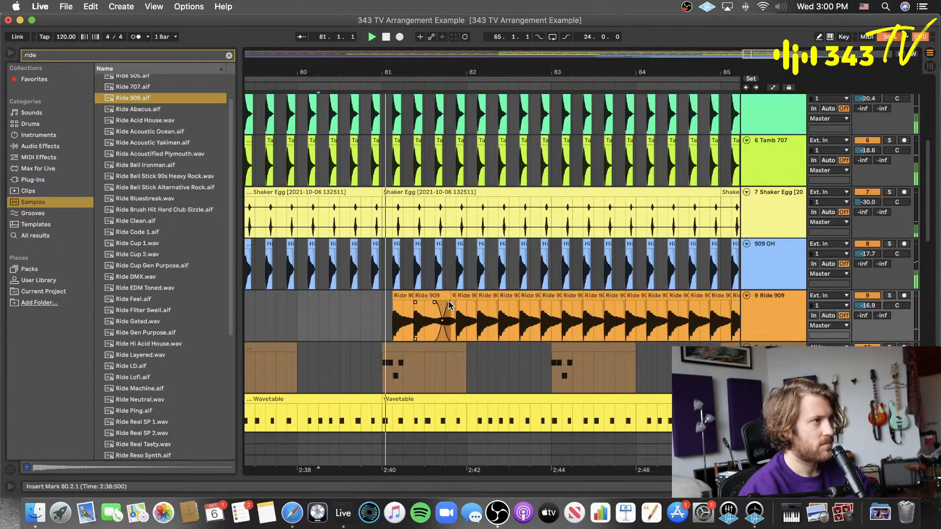
- Trim the overlapping second Ride 909 clip, undo the last clip edit, play from bar 81 and save the set
{"action": "left_click_drag", "start_coordinate": [451, 306], "coordinate": [434, 306]}
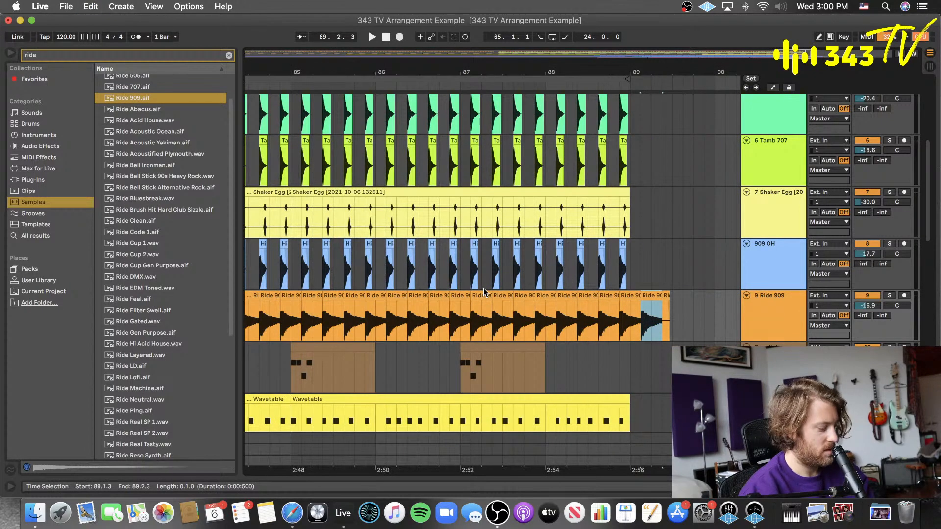
{"action": "key", "text": "super+z"}
{"action": "scroll", "coordinate": [483, 288], "scroll_direction": "left", "scroll_amount": 8}
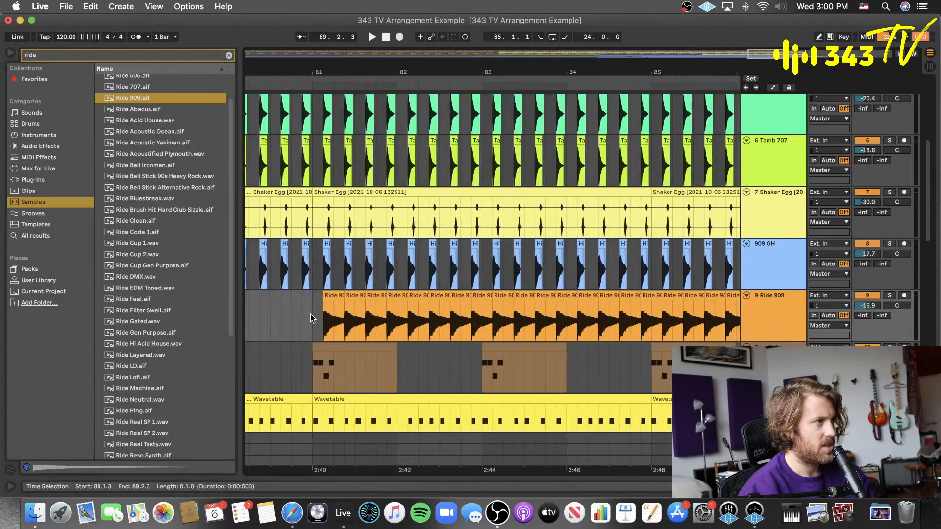
{"action": "left_click", "coordinate": [311, 313]}
{"action": "key", "text": "space"}
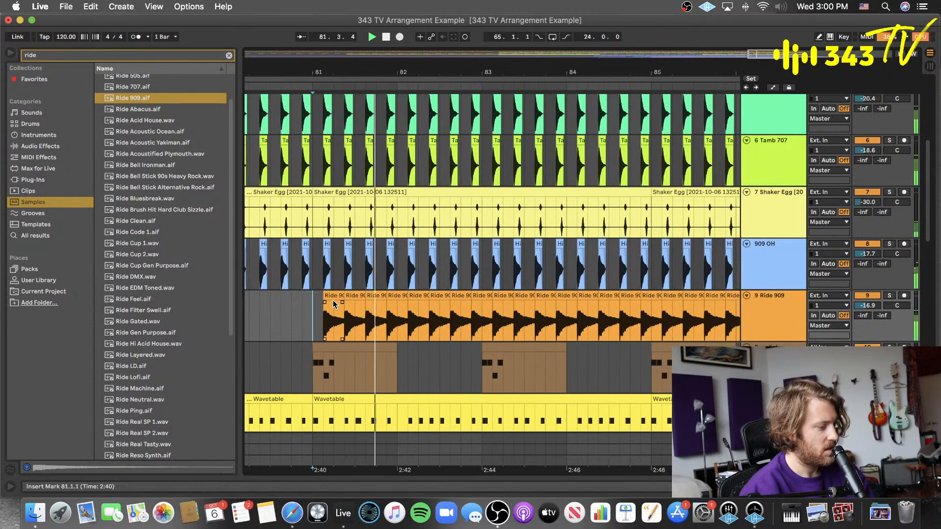
{"action": "key", "text": "super+s"}
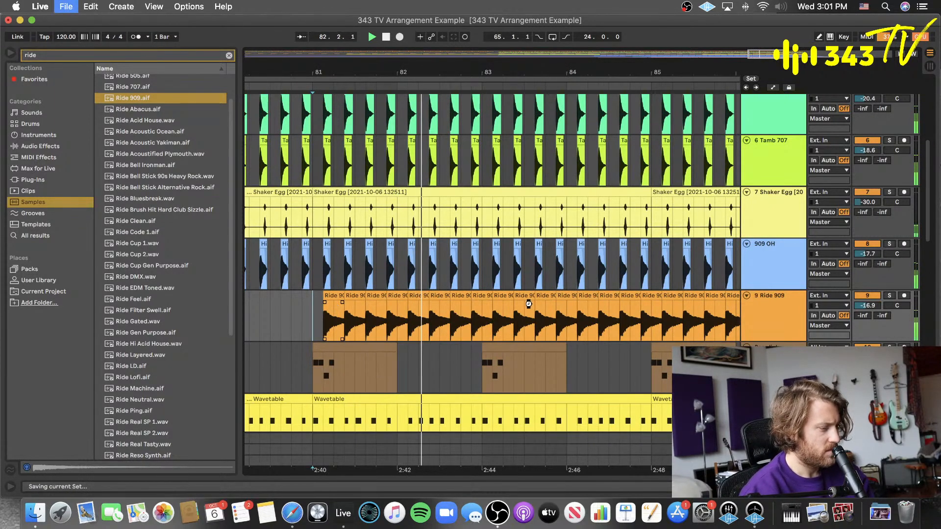
- Lower the Ride 909 track volume to -22.0 dB, replay the transition from bar 79, and save the set
{"action": "left_click", "coordinate": [767, 309]}
{"action": "left_click_drag", "start_coordinate": [874, 306], "coordinate": [874, 327]}
{"action": "scroll", "coordinate": [290, 295], "scroll_direction": "left", "scroll_amount": 2}
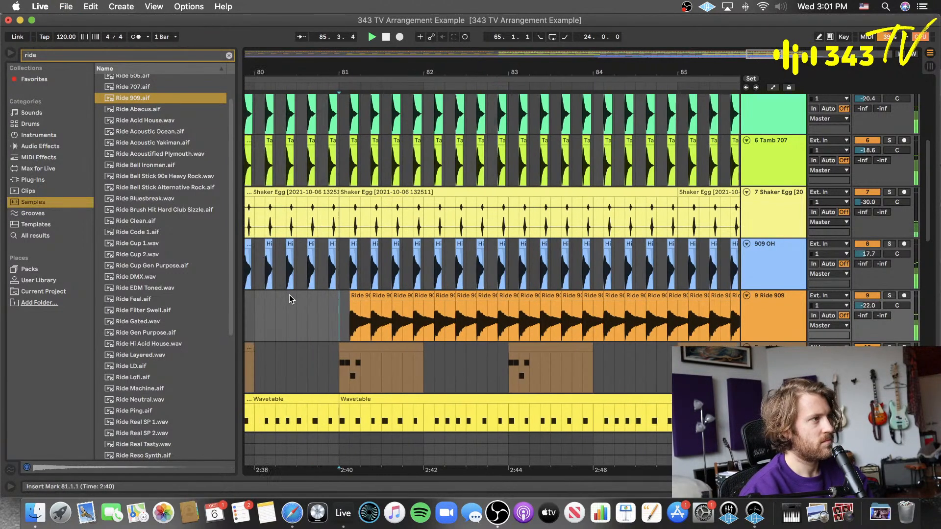
{"action": "scroll", "coordinate": [255, 314], "scroll_direction": "left", "scroll_amount": 3}
{"action": "left_click", "coordinate": [254, 313]}
{"action": "key", "text": "super+s"}
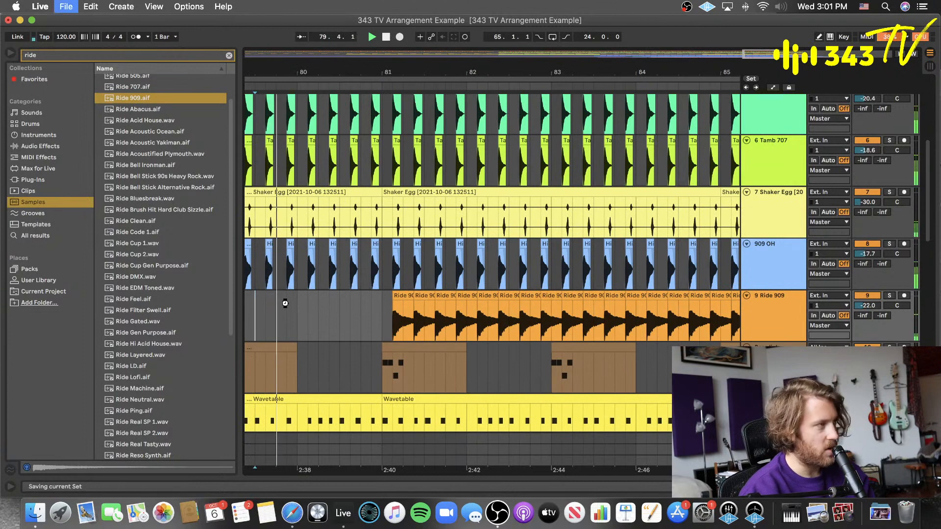
- Clear the sample search, find the Softube TSAR-1R Reverb among the plug-ins, and add it to the Ride 909 track
{"action": "left_click", "coordinate": [55, 179]}
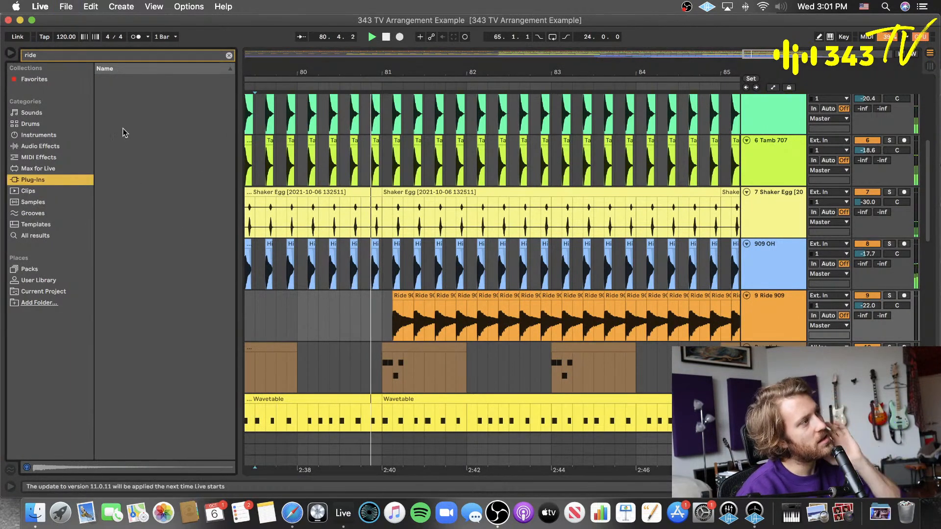
{"action": "left_click", "coordinate": [228, 55]}
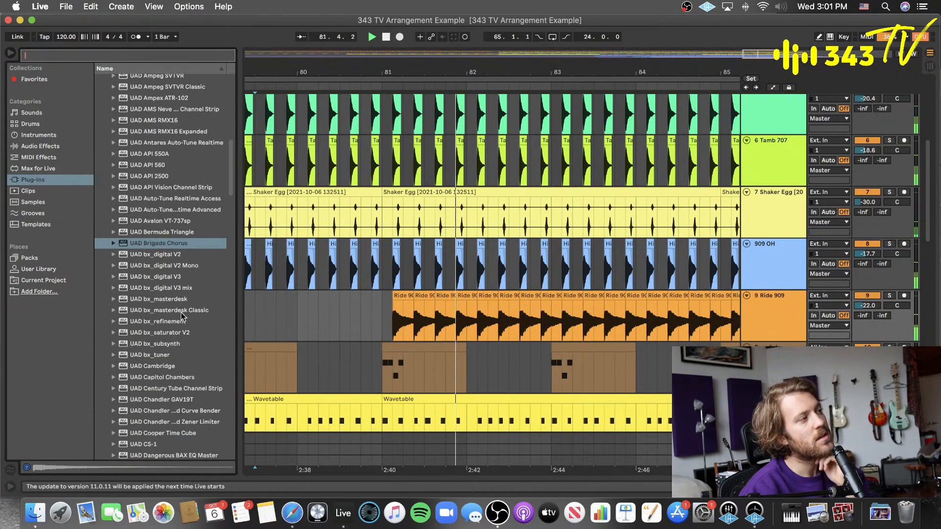
{"action": "scroll", "coordinate": [147, 245], "scroll_direction": "up", "scroll_amount": 15}
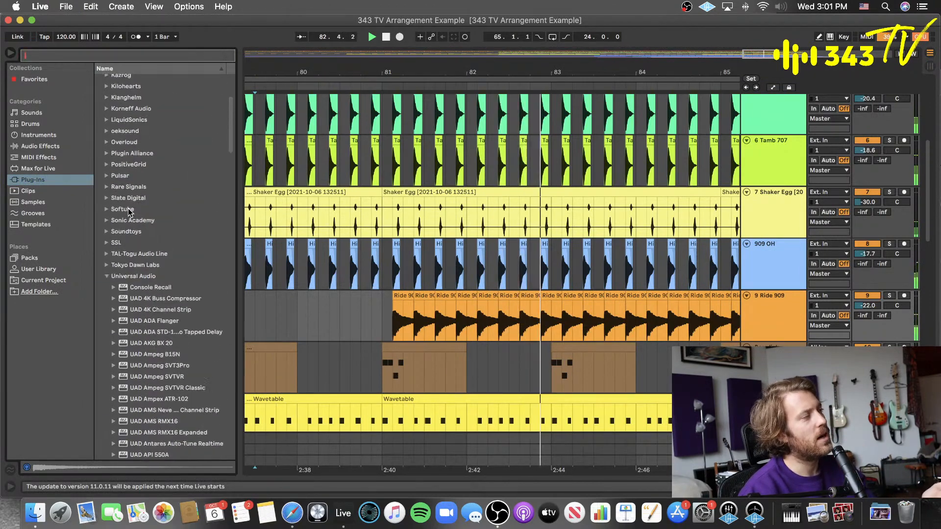
{"action": "scroll", "coordinate": [117, 294], "scroll_direction": "up", "scroll_amount": 10}
{"action": "left_click", "coordinate": [113, 373]}
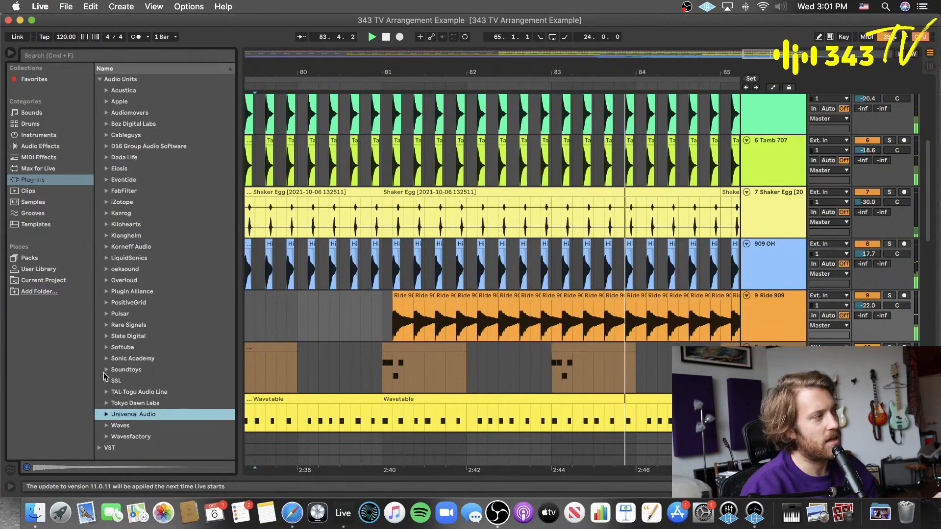
{"action": "left_click", "coordinate": [110, 348]}
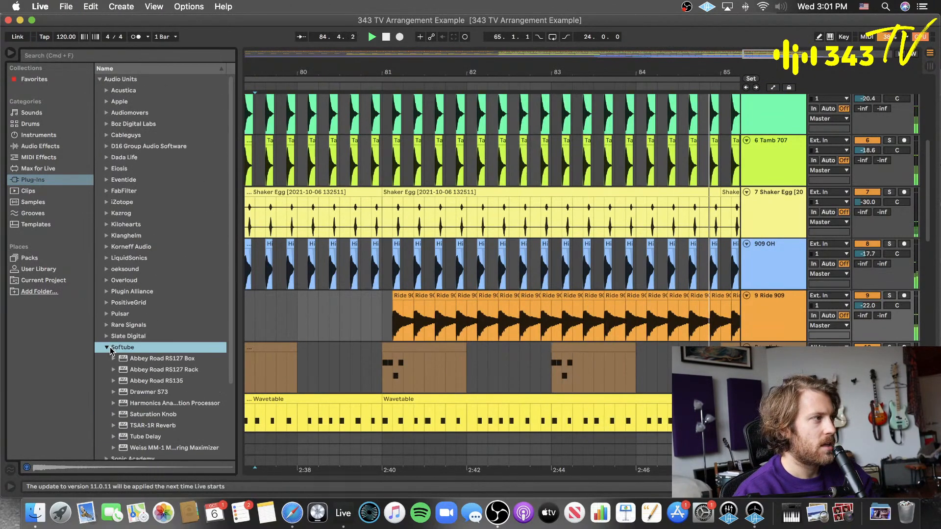
{"action": "scroll", "coordinate": [177, 382], "scroll_direction": "down", "scroll_amount": 5}
{"action": "left_click_drag", "start_coordinate": [157, 350], "coordinate": [625, 321]}
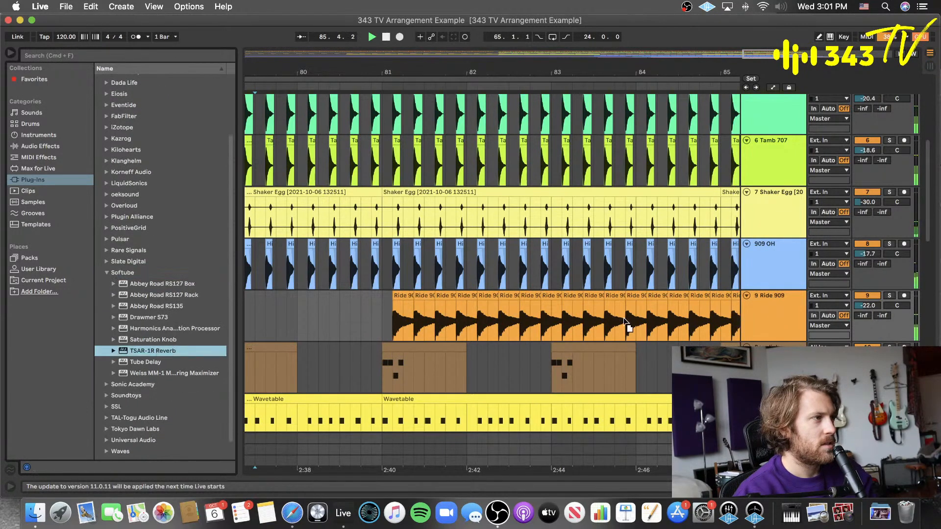
- Set the Ride 909's TSAR-1R Reverb to Bright with 22 ms predelay and 45% reverb mix, and replay from bar 78
{"action": "left_click_drag", "start_coordinate": [764, 304], "coordinate": [765, 305]}
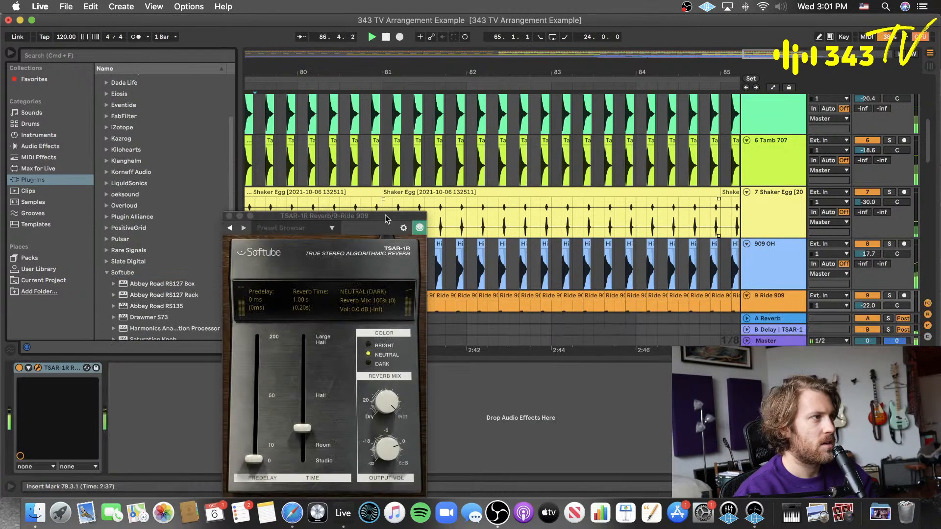
{"action": "scroll", "coordinate": [412, 172], "scroll_direction": "left", "scroll_amount": 6}
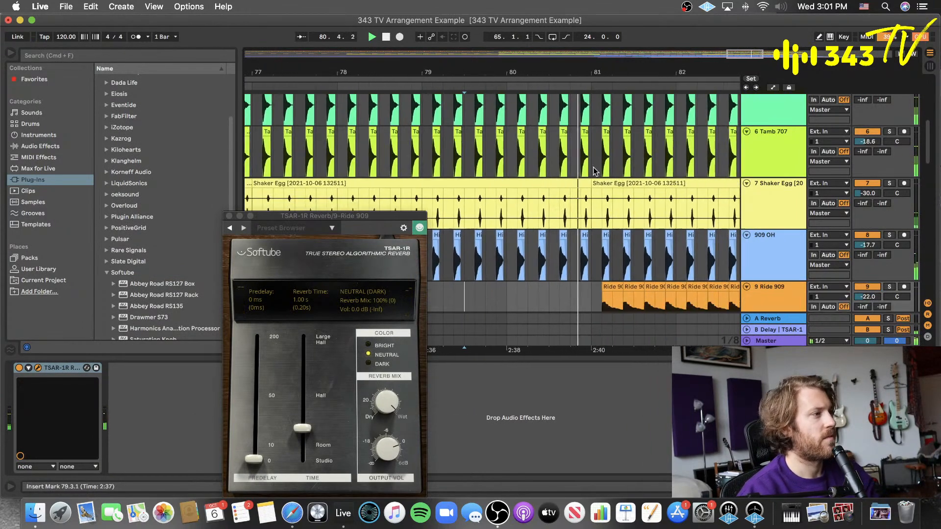
{"action": "left_click", "coordinate": [376, 349]}
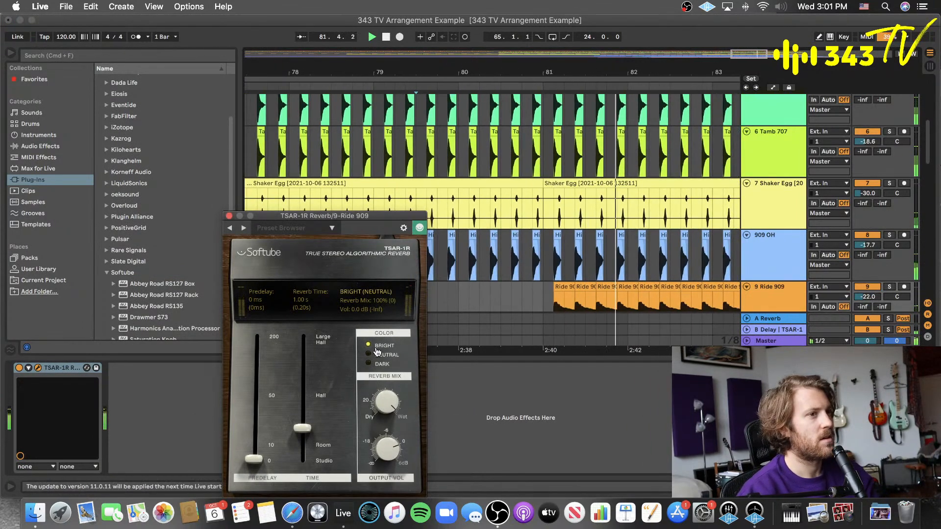
{"action": "left_click_drag", "start_coordinate": [254, 458], "coordinate": [260, 434]}
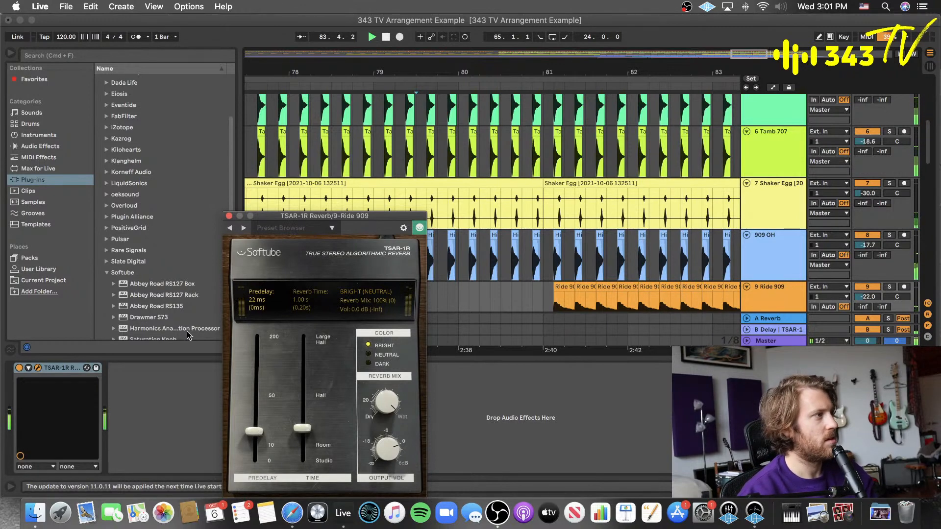
{"action": "left_click_drag", "start_coordinate": [386, 402], "coordinate": [378, 448]}
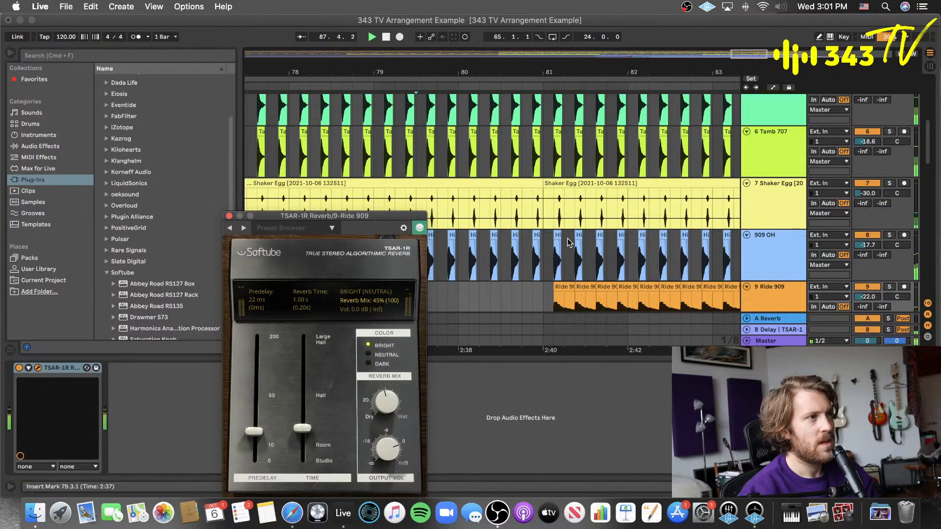
{"action": "scroll", "coordinate": [538, 162], "scroll_direction": "left", "scroll_amount": 2}
{"action": "left_click", "coordinate": [338, 87]}
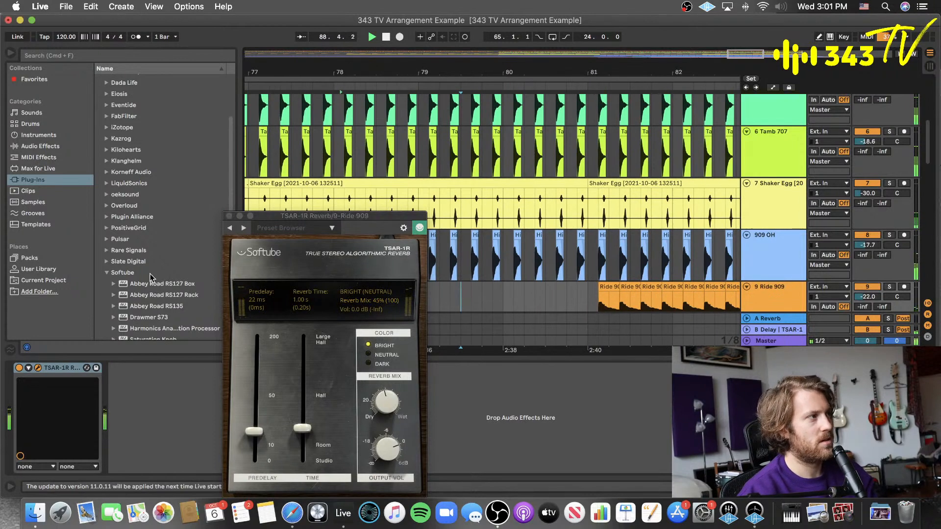
- Add a Utility effect after the reverb on the Ride 909 track, switch it to Mono, and save the set
{"action": "left_click", "coordinate": [40, 146]}
{"action": "scroll", "coordinate": [129, 245], "scroll_direction": "down", "scroll_amount": 5}
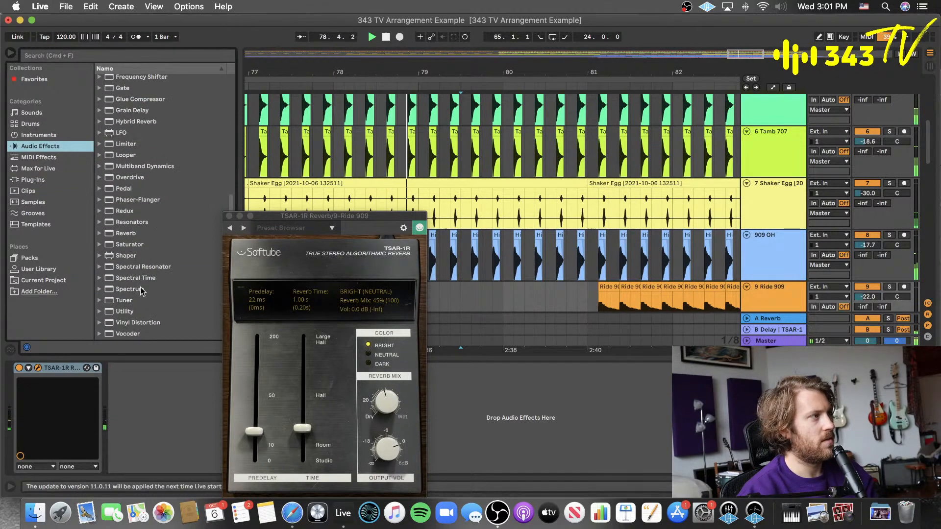
{"action": "left_click", "coordinate": [124, 312]}
{"action": "left_click_drag", "start_coordinate": [130, 312], "coordinate": [147, 421]}
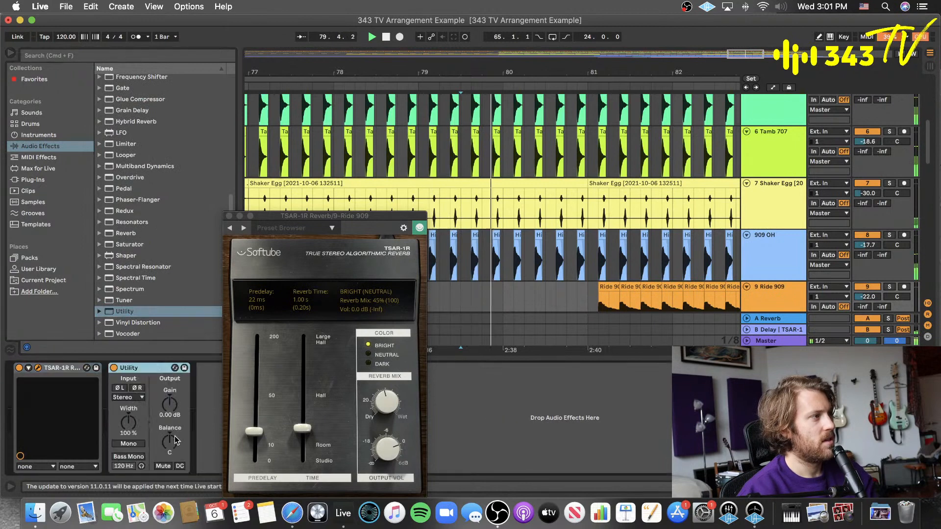
{"action": "left_click", "coordinate": [129, 444]}
{"action": "key", "text": "super+s"}
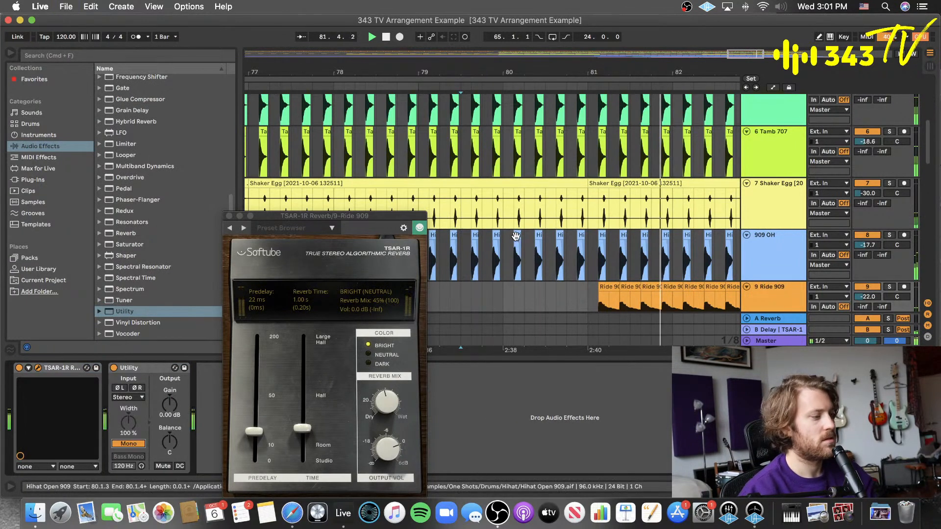
- Compare the Ride 909 with Utility's Mono option on and off, and try a reverb mix of 85%
{"action": "left_click", "coordinate": [126, 445]}
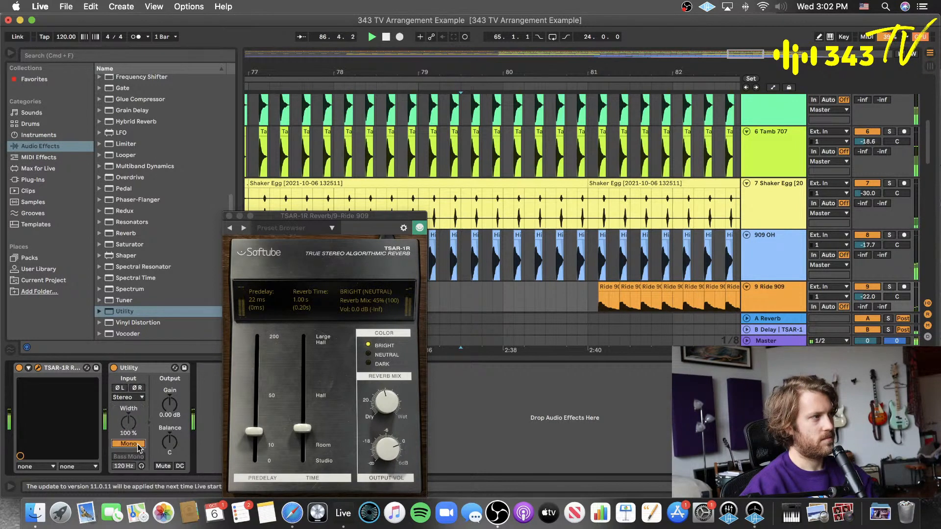
{"action": "left_click_drag", "start_coordinate": [389, 405], "coordinate": [394, 378]}
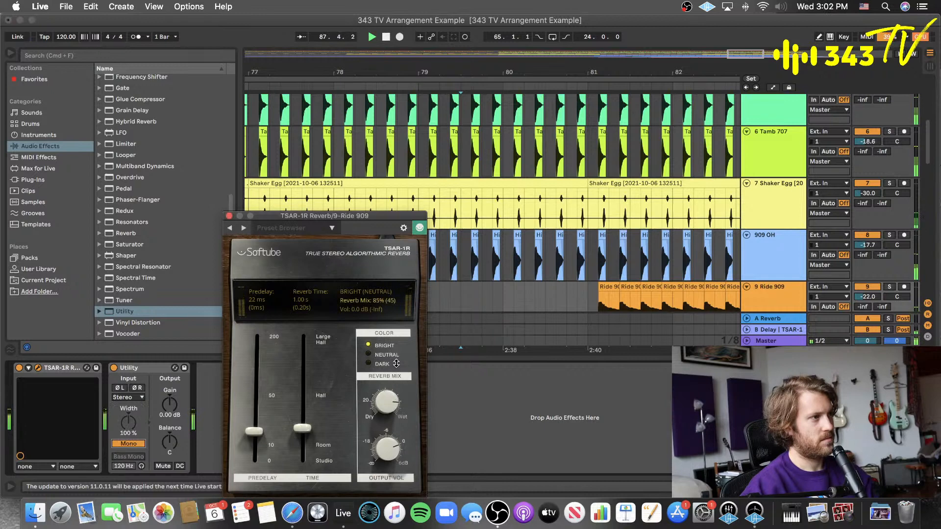
{"action": "left_click", "coordinate": [127, 445]}
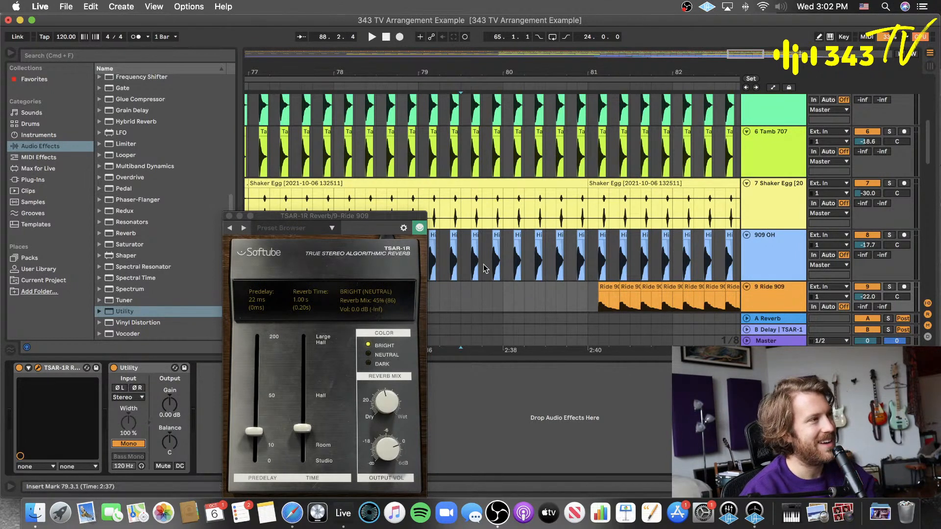
- Play from bar 80 and compare the Ride 909 with the Utility and TSAR-1R Reverb bypassed and enabled
{"action": "scroll", "coordinate": [485, 269], "scroll_direction": "left", "scroll_amount": 3}
{"action": "scroll", "coordinate": [481, 272], "scroll_direction": "down", "scroll_amount": 3}
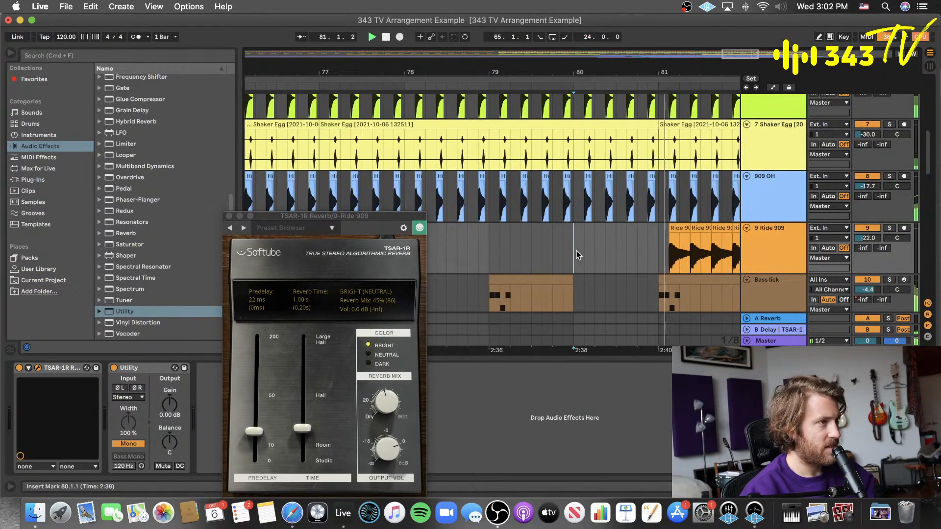
{"action": "left_click", "coordinate": [113, 368]}
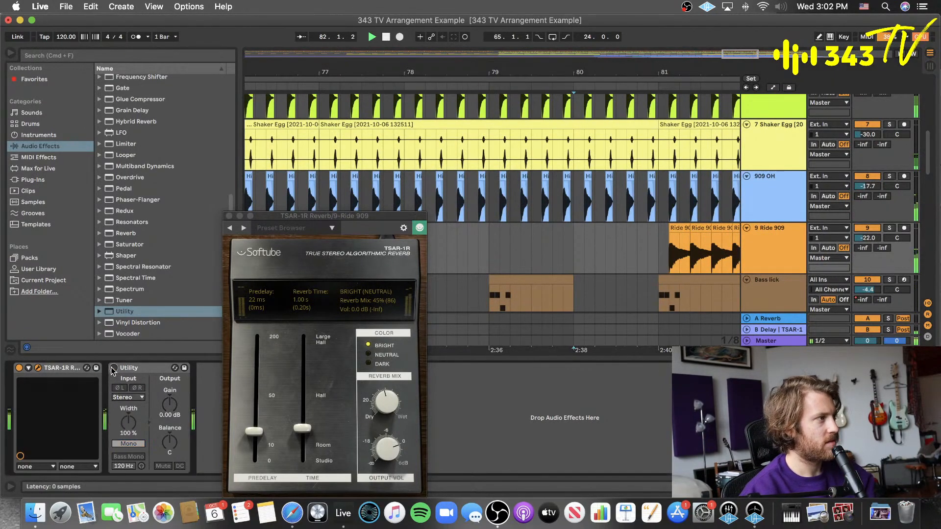
{"action": "left_click", "coordinate": [228, 216]}
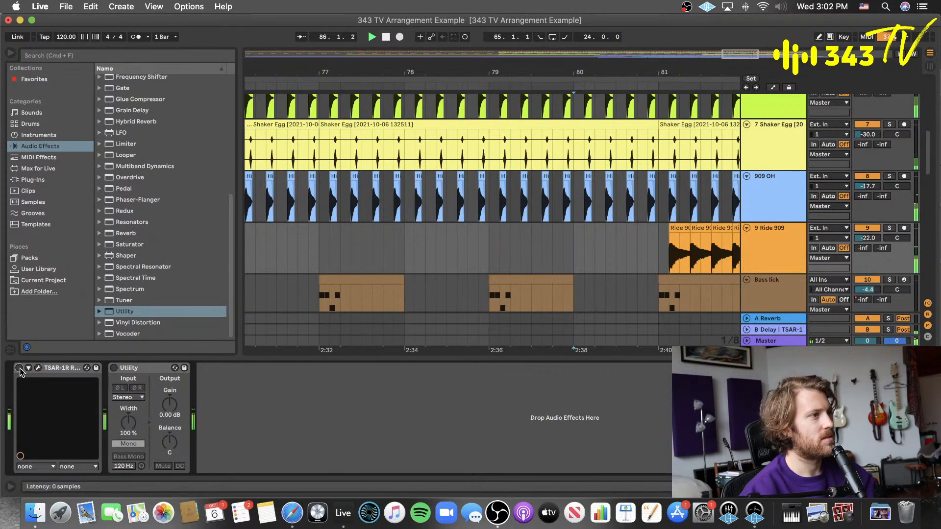
{"action": "left_click", "coordinate": [114, 367]}
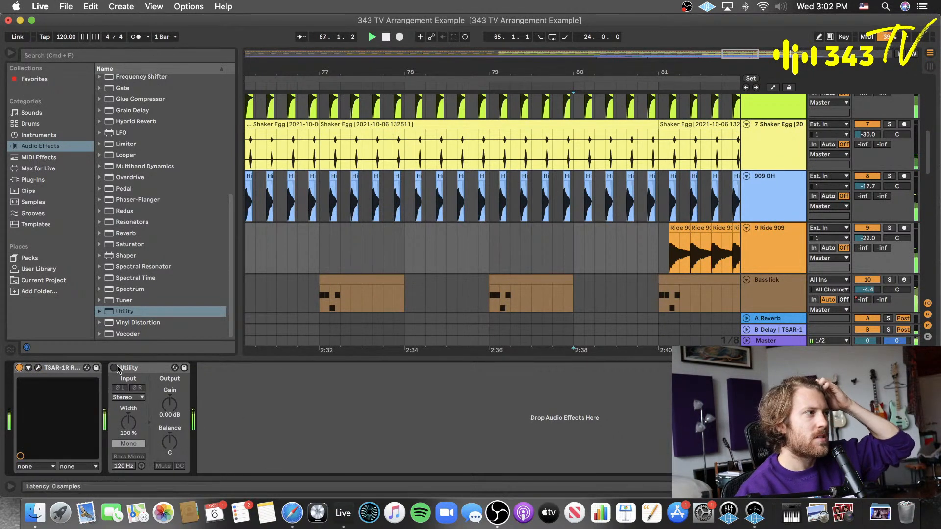
{"action": "left_click", "coordinate": [134, 443]}
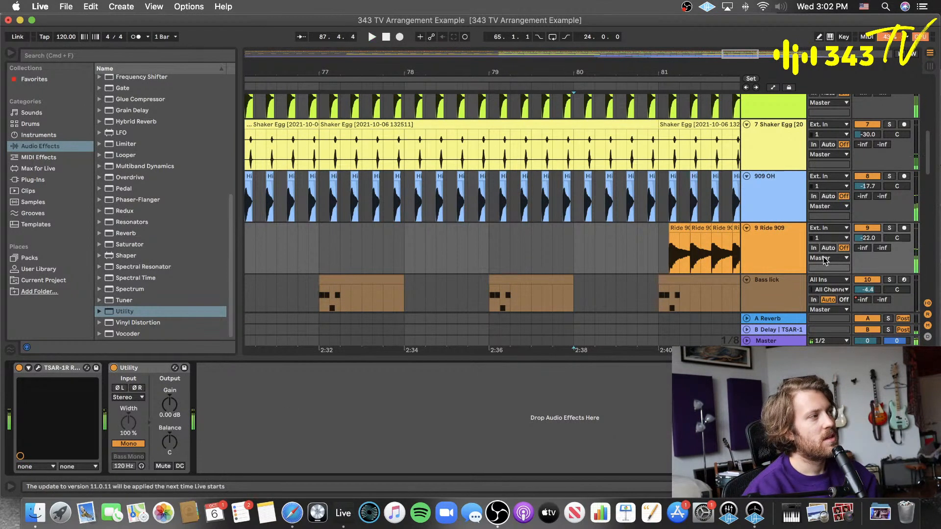
- Solo the Ride 909 and, playing from bar 81, set its reverb to 32 ms predelay, 1.09 s time and 77% mix
{"action": "left_click", "coordinate": [891, 228]}
{"action": "key", "text": "space"}
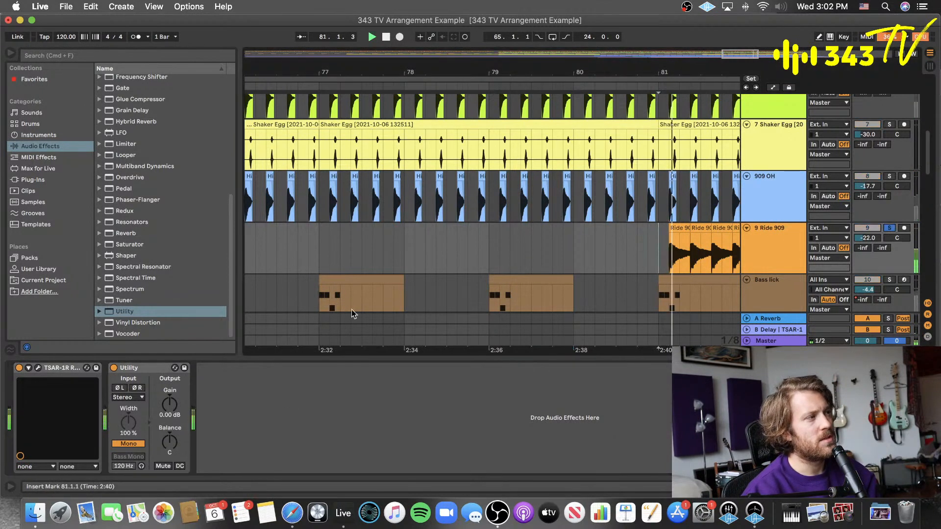
{"action": "left_click", "coordinate": [38, 368]}
{"action": "left_click_drag", "start_coordinate": [260, 408], "coordinate": [261, 400]}
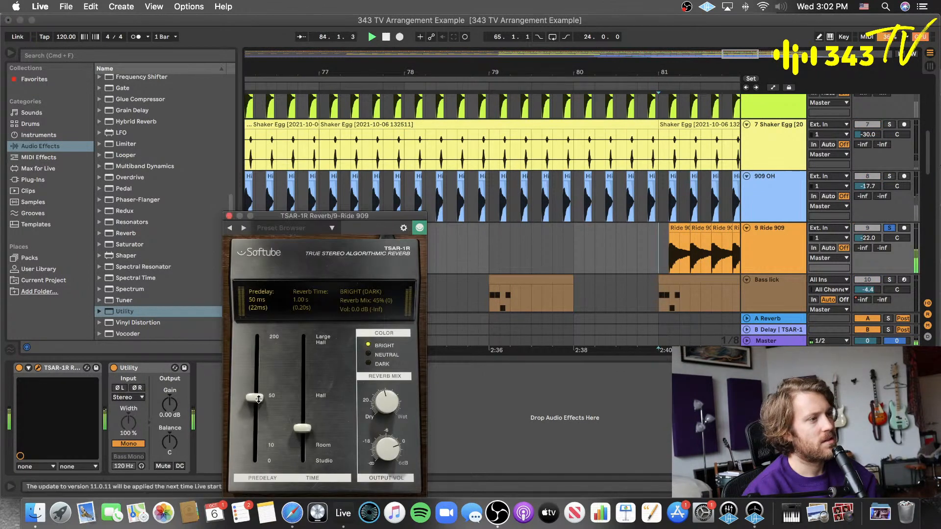
{"action": "left_click_drag", "start_coordinate": [258, 398], "coordinate": [262, 384]}
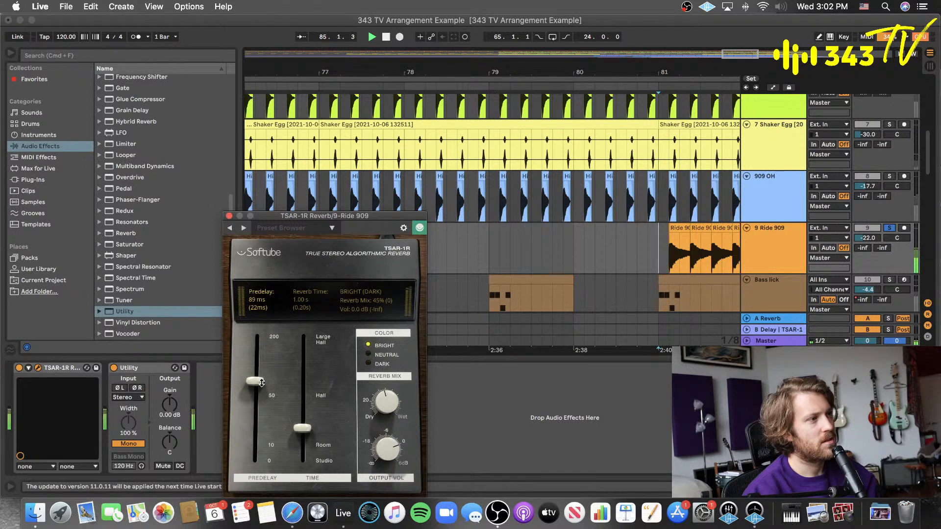
{"action": "left_click_drag", "start_coordinate": [318, 425], "coordinate": [313, 414]}
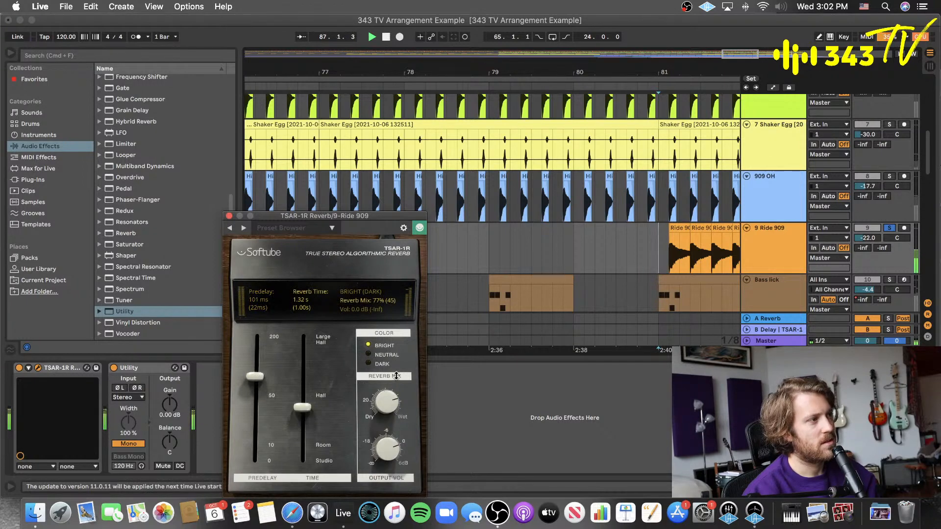
{"action": "left_click_drag", "start_coordinate": [302, 412], "coordinate": [302, 428]}
{"action": "left_click_drag", "start_coordinate": [255, 377], "coordinate": [277, 415]}
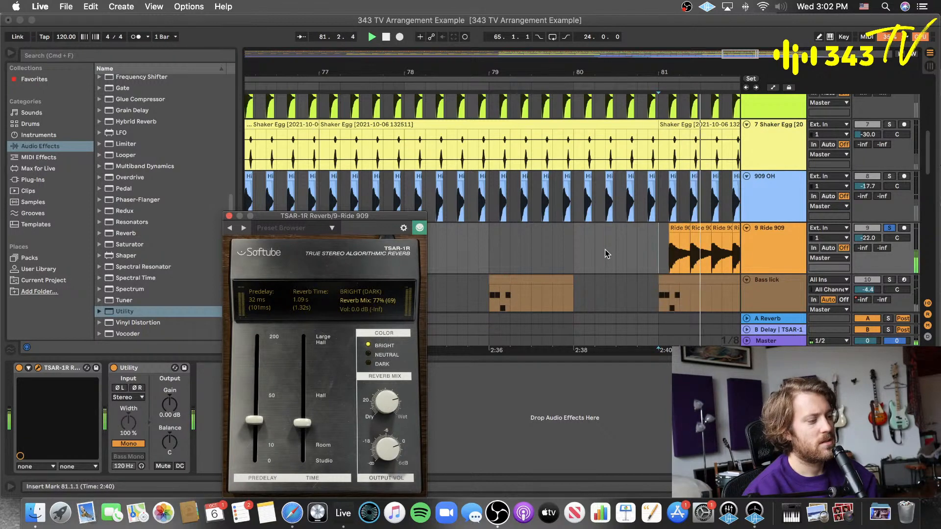
- Unsolo the Ride 909 track and replay the full mix from bar 79
{"action": "left_click", "coordinate": [891, 229]}
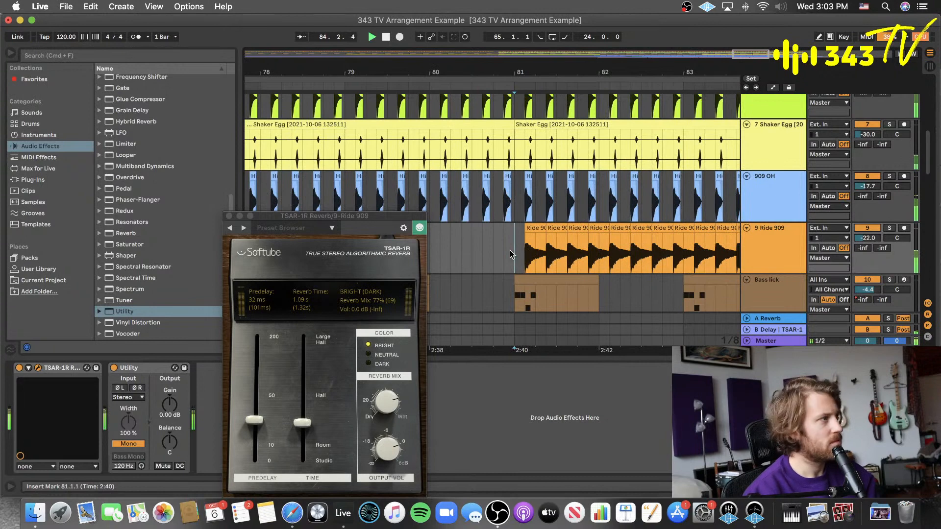
{"action": "scroll", "coordinate": [511, 253], "scroll_direction": "right", "scroll_amount": 2}
{"action": "scroll", "coordinate": [510, 253], "scroll_direction": "left", "scroll_amount": 5}
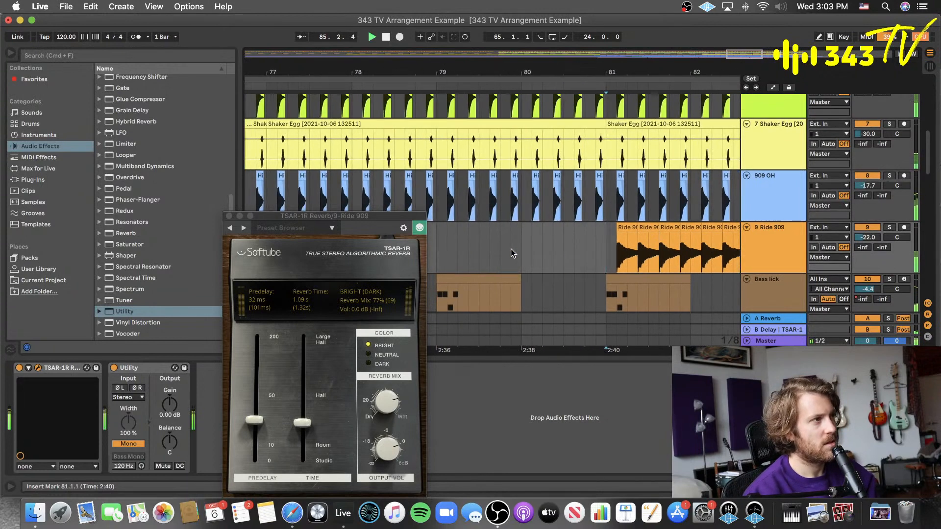
{"action": "scroll", "coordinate": [439, 253], "scroll_direction": "left", "scroll_amount": 2}
{"action": "left_click", "coordinate": [467, 247]}
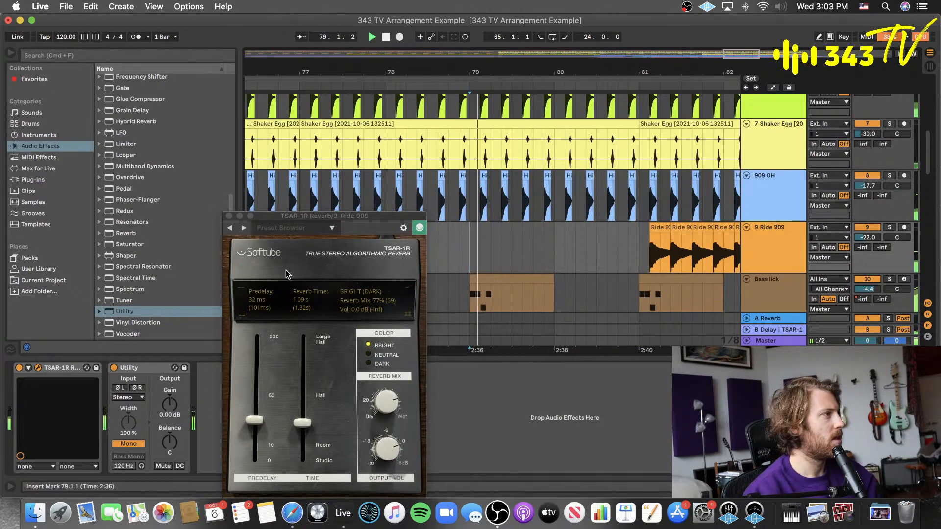
- Add Eventide's Instant Flanger Mk II after Utility on the Ride 909 track, stop playback and close the flanger's window
{"action": "left_click", "coordinate": [43, 179]}
{"action": "scroll", "coordinate": [112, 161], "scroll_direction": "up", "scroll_amount": 3}
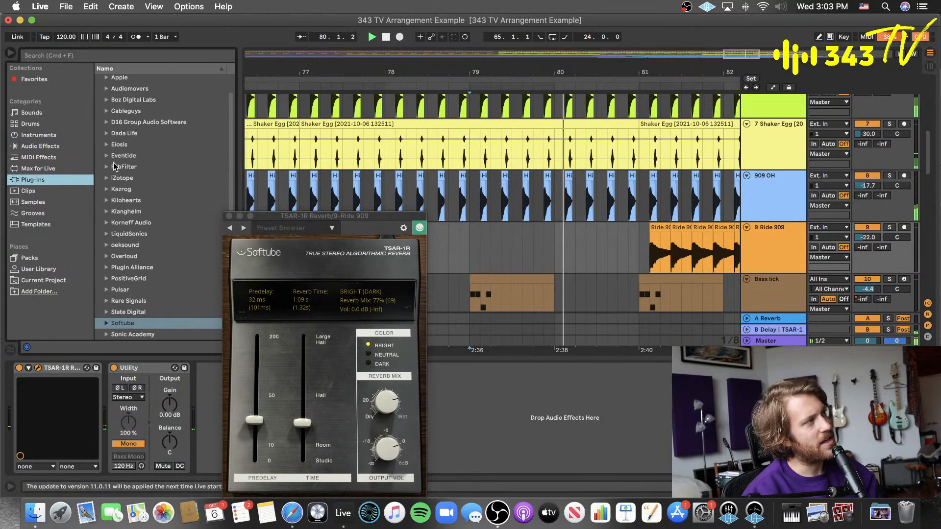
{"action": "left_click", "coordinate": [108, 156]}
{"action": "left_click_drag", "start_coordinate": [157, 223], "coordinate": [775, 246]}
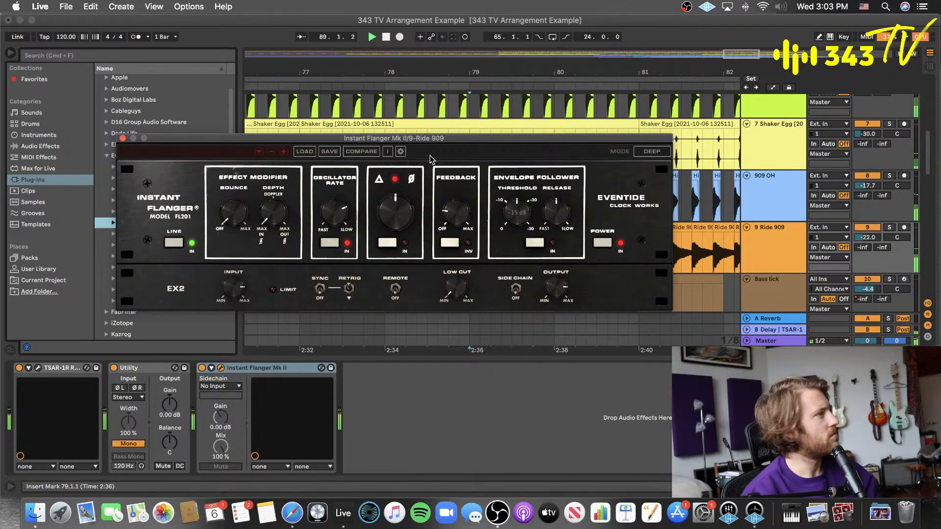
{"action": "left_click_drag", "start_coordinate": [381, 139], "coordinate": [439, 281]}
{"action": "scroll", "coordinate": [442, 199], "scroll_direction": "down", "scroll_amount": 4}
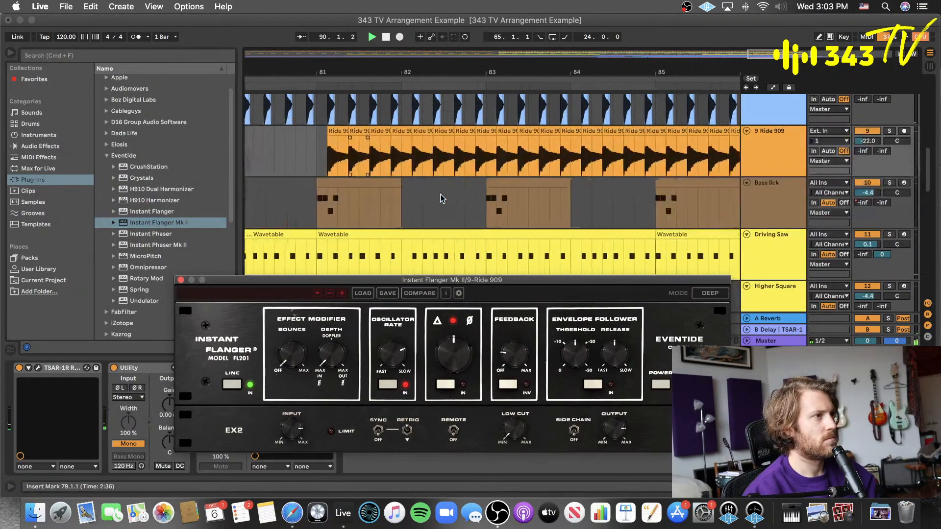
{"action": "scroll", "coordinate": [442, 198], "scroll_direction": "right", "scroll_amount": 5}
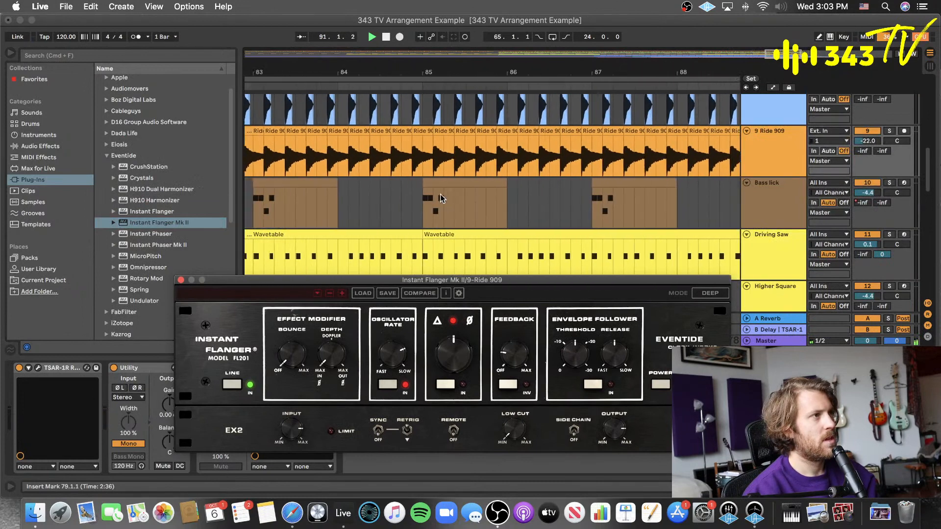
{"action": "scroll", "coordinate": [442, 198], "scroll_direction": "right", "scroll_amount": 3}
{"action": "scroll", "coordinate": [442, 199], "scroll_direction": "left", "scroll_amount": 5}
{"action": "left_click", "coordinate": [367, 153]}
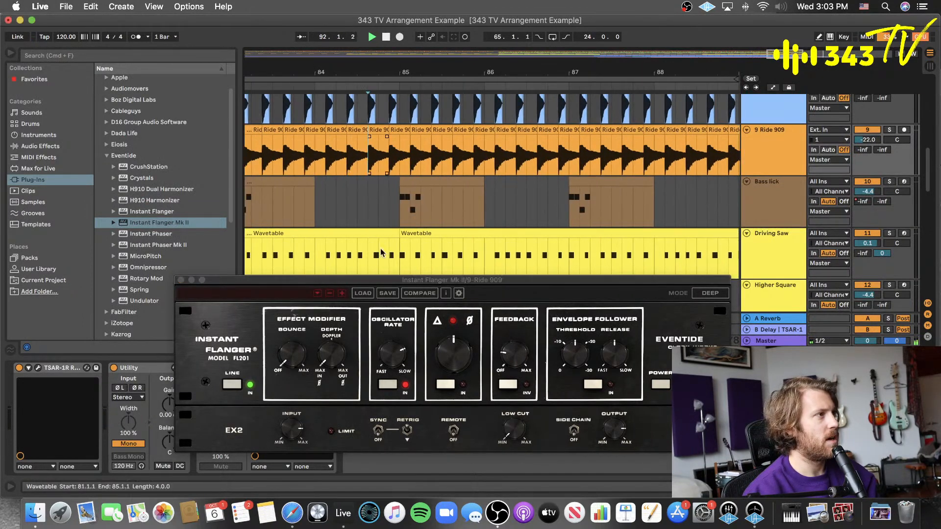
{"action": "key", "text": "space"}
{"action": "left_click", "coordinate": [182, 280]}
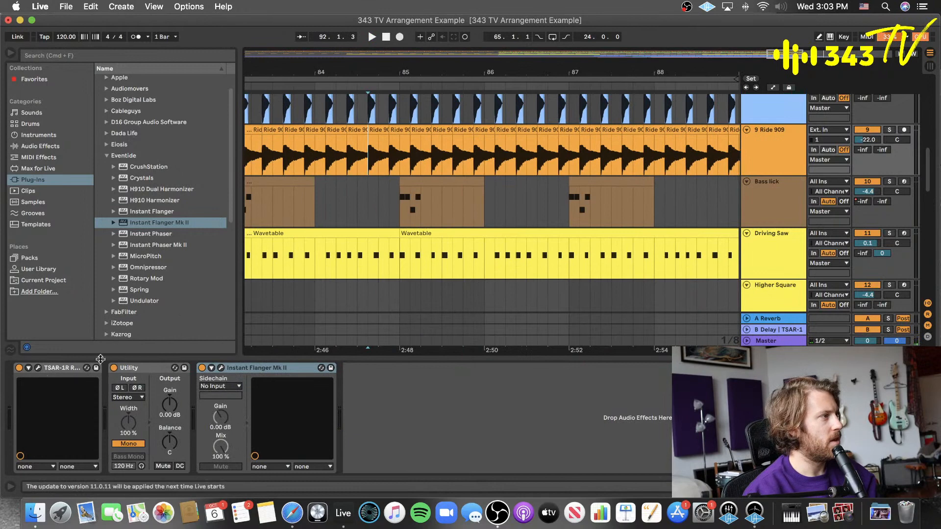
- Automate the Ride 909's TSAR-1R reverb time to ramp up over the last hits before bar 89
{"action": "key", "text": "a"}
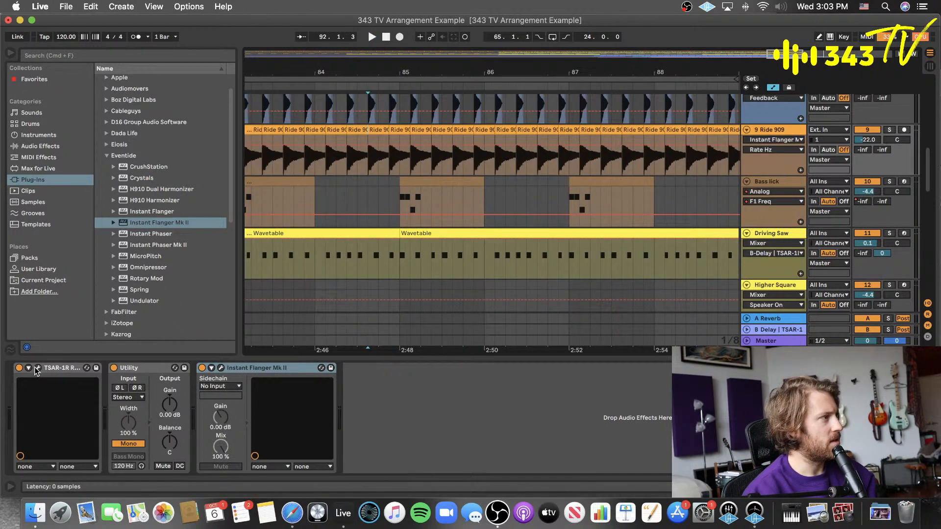
{"action": "left_click", "coordinate": [37, 368]}
{"action": "left_click_drag", "start_coordinate": [336, 216], "coordinate": [271, 215]}
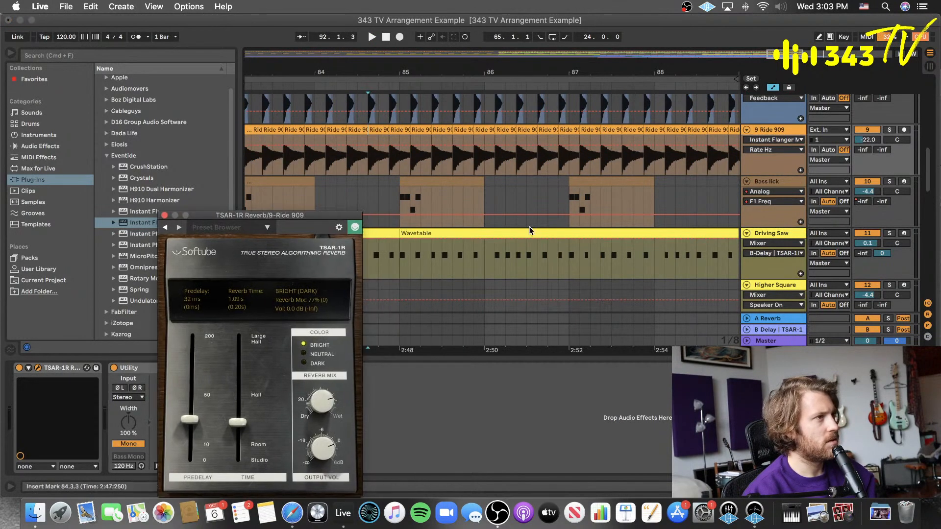
{"action": "scroll", "coordinate": [584, 231], "scroll_direction": "right", "scroll_amount": 5}
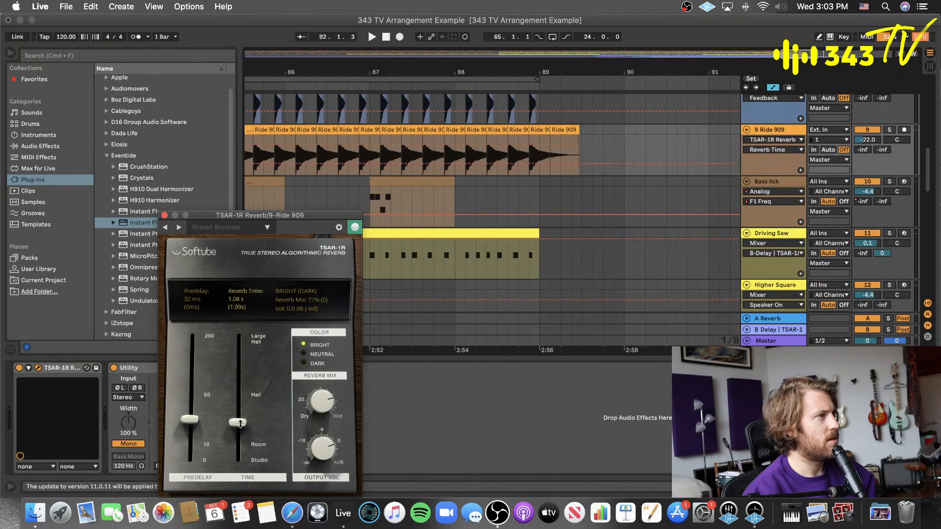
{"action": "scroll", "coordinate": [533, 172], "scroll_direction": "down", "scroll_amount": 1}
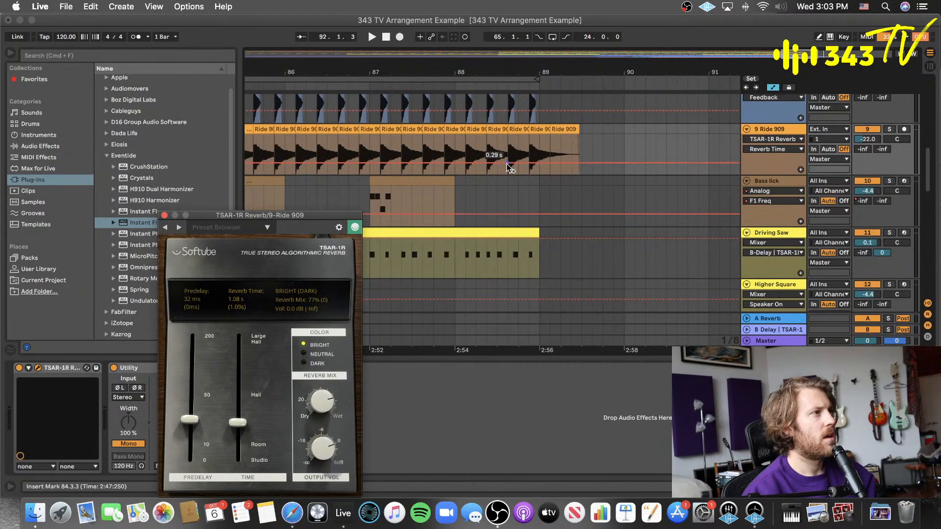
{"action": "left_click", "coordinate": [537, 165]}
{"action": "left_click_drag", "start_coordinate": [528, 167], "coordinate": [529, 139]}
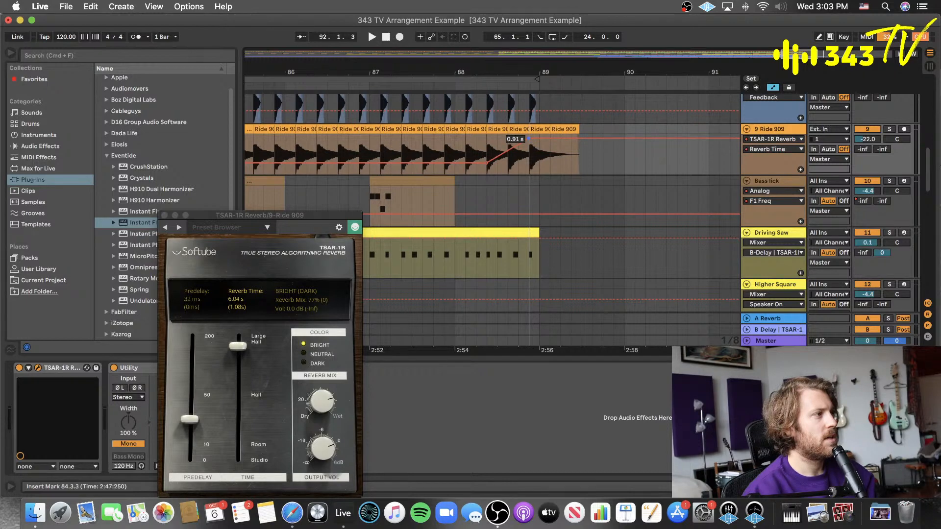
- Play from 87.4.3, shift the start of the reverb-time ramp closer to the last ride hit, and replay from 87.3.3
{"action": "left_click", "coordinate": [445, 150]}
{"action": "key", "text": "space"}
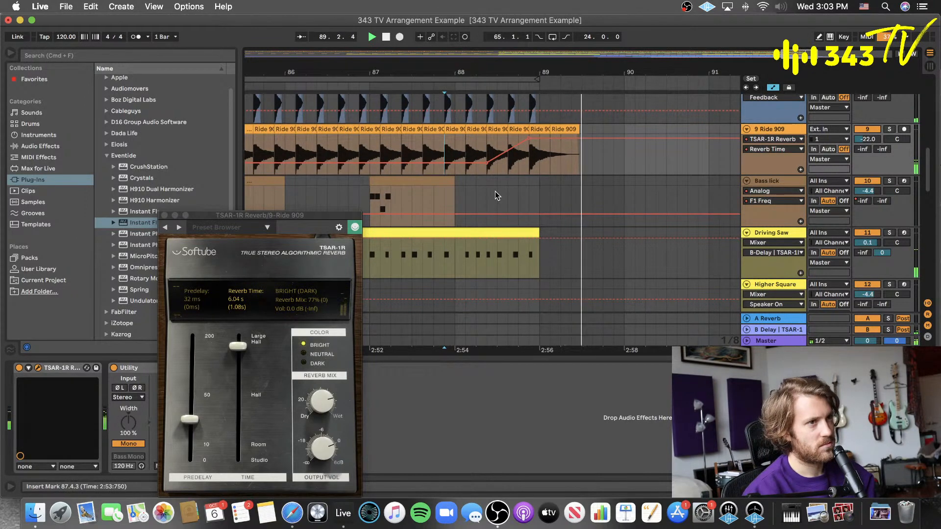
{"action": "mouse_move", "coordinate": [487, 162]}
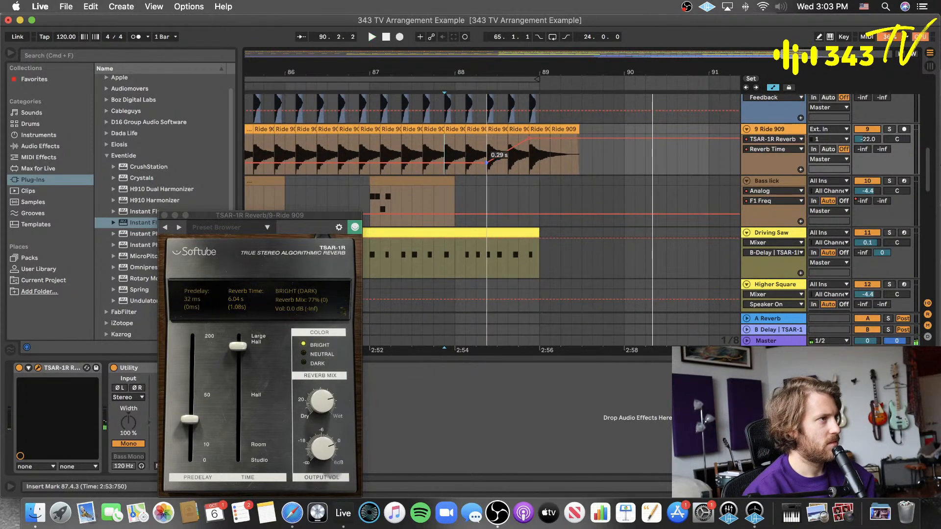
{"action": "left_click_drag", "start_coordinate": [487, 163], "coordinate": [518, 162]}
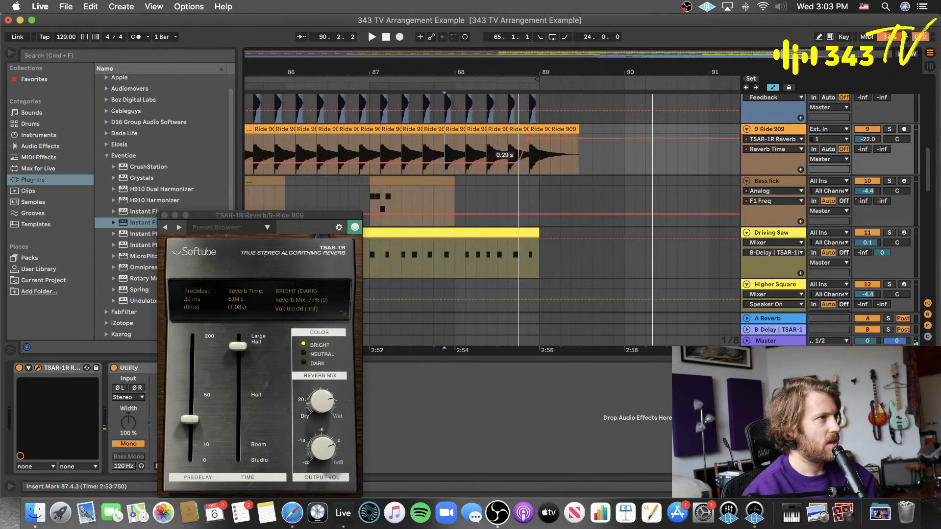
{"action": "left_click", "coordinate": [424, 152]}
{"action": "key", "text": "space"}
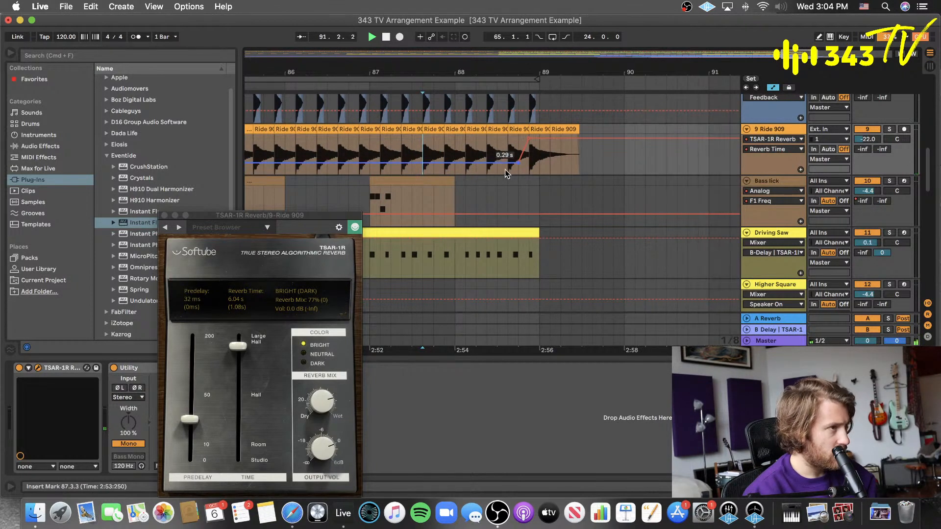
- Play from 88.2.1 and raise the reverb-time automation's peak at the last ride hit to 12.01 s
{"action": "left_click", "coordinate": [476, 157]}
{"action": "key", "text": "space"}
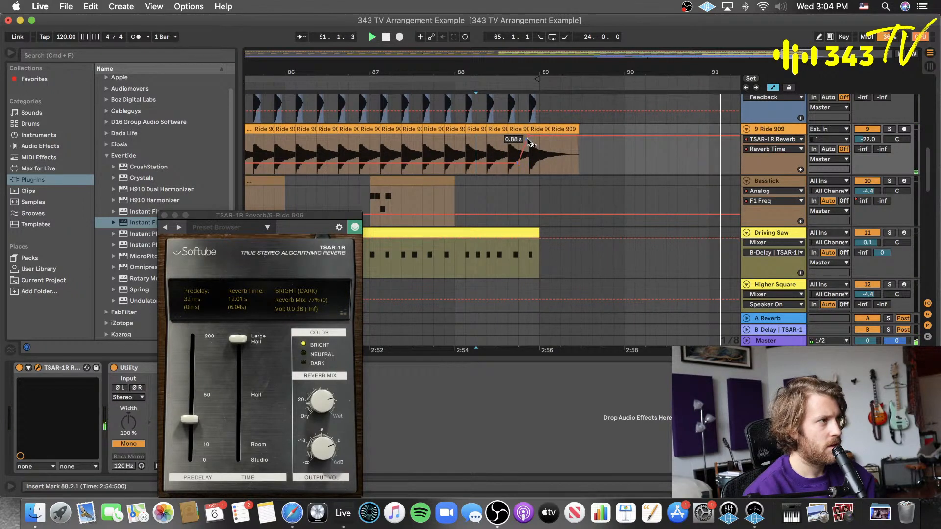
{"action": "left_click_drag", "start_coordinate": [528, 138], "coordinate": [528, 139]}
{"action": "left_click", "coordinate": [434, 149]}
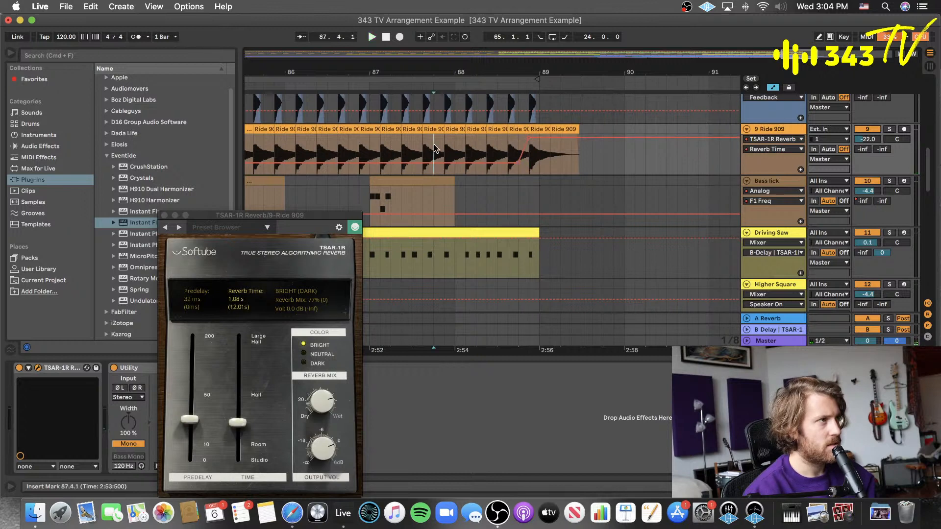
- Solo the Ride 909, make the reverb-time automation jump straight up at the last hit, and audition it from 88.3.1
{"action": "left_click", "coordinate": [890, 129]}
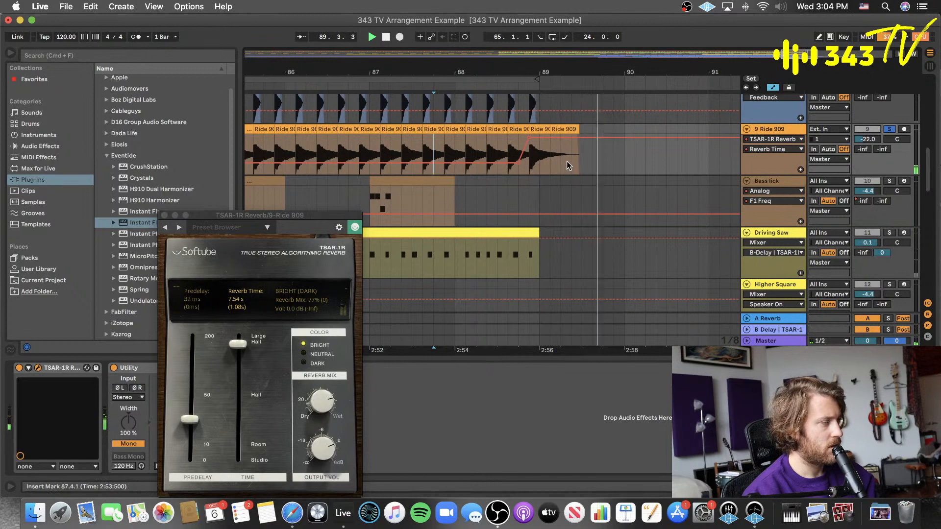
{"action": "left_click", "coordinate": [497, 152]}
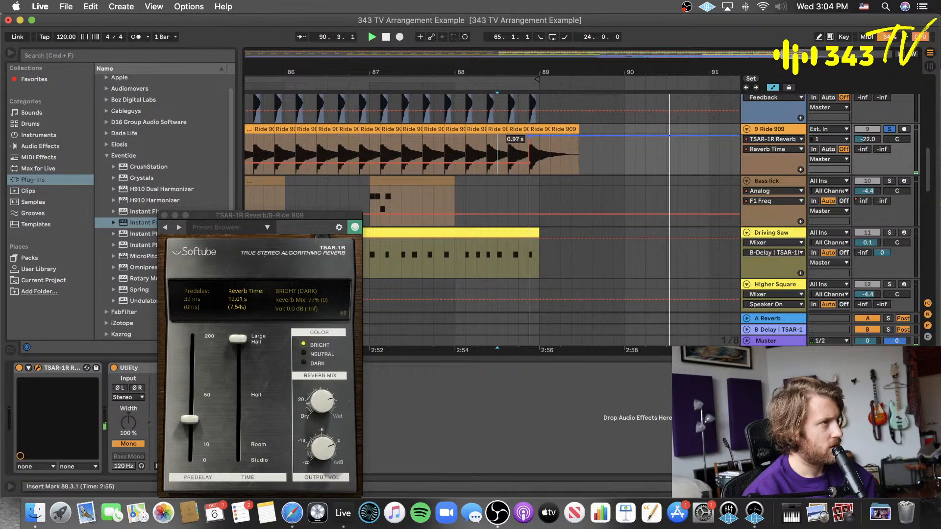
{"action": "key", "text": "space"}
{"action": "key", "text": "space"}
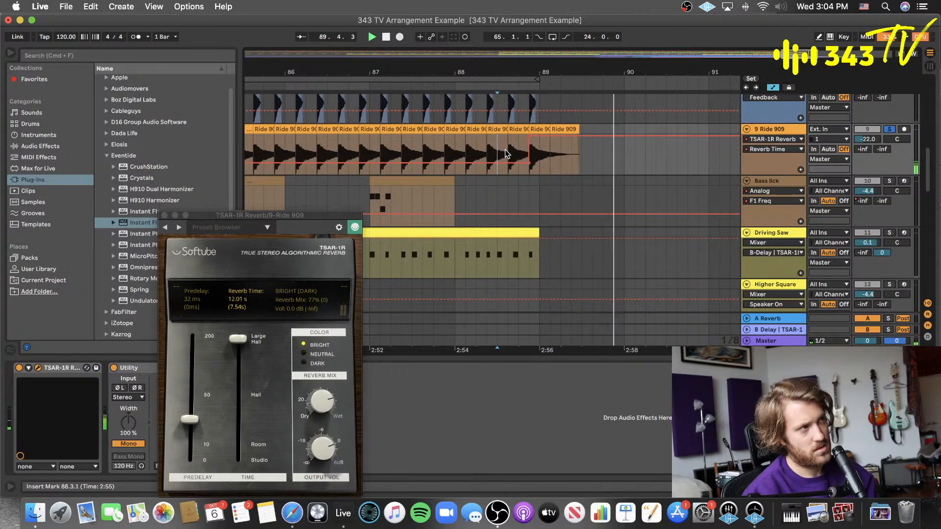
- Compare the soloed Ride 909 with Utility's Mono switched off and on, playing from 87.1.3
{"action": "left_click", "coordinate": [137, 445]}
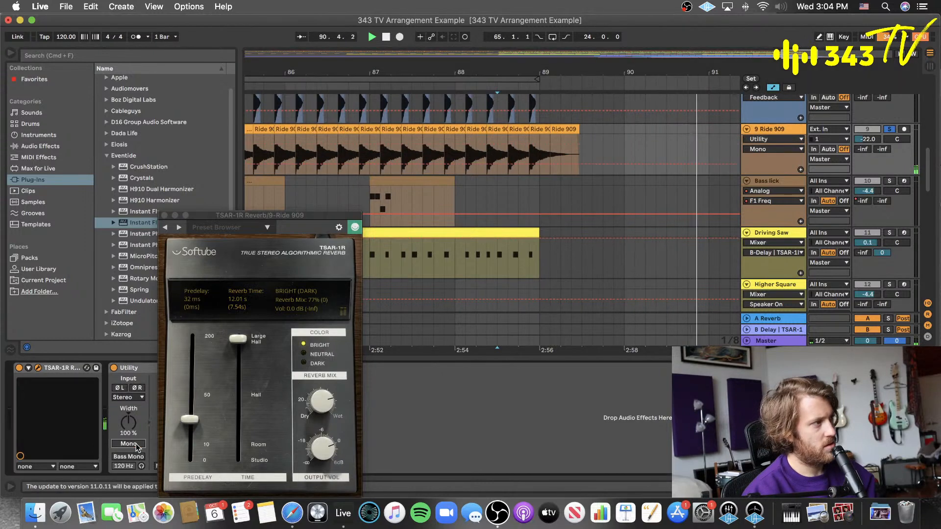
{"action": "left_click", "coordinate": [387, 160]}
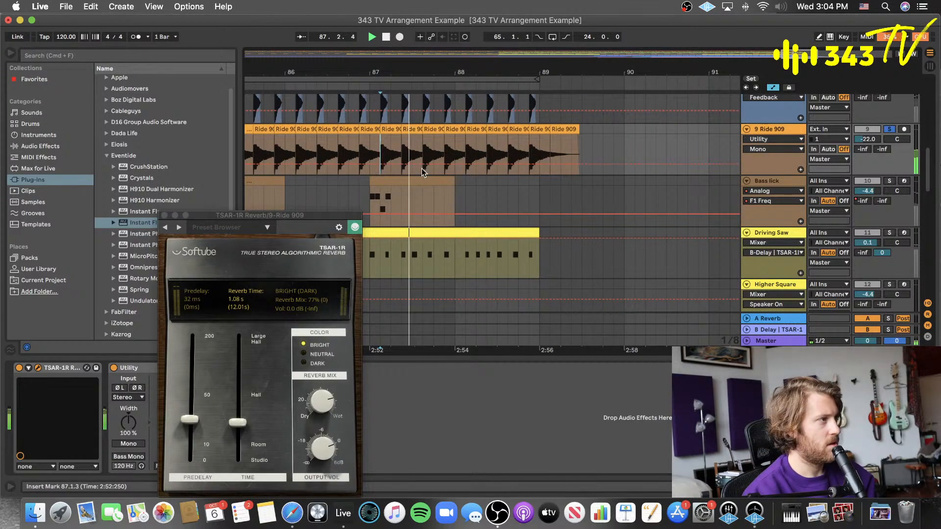
{"action": "scroll", "coordinate": [421, 162], "scroll_direction": "left", "scroll_amount": 10}
{"action": "scroll", "coordinate": [429, 162], "scroll_direction": "left", "scroll_amount": 2}
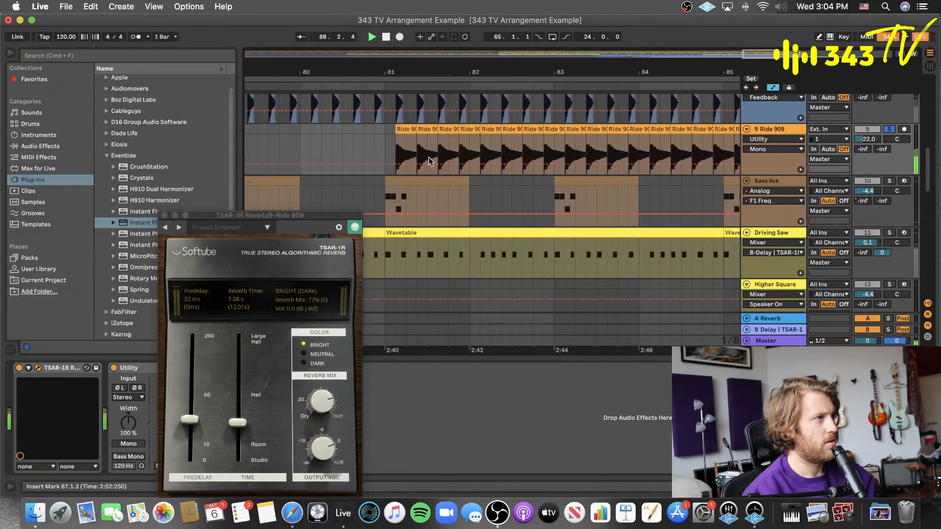
{"action": "scroll", "coordinate": [460, 156], "scroll_direction": "right", "scroll_amount": 5}
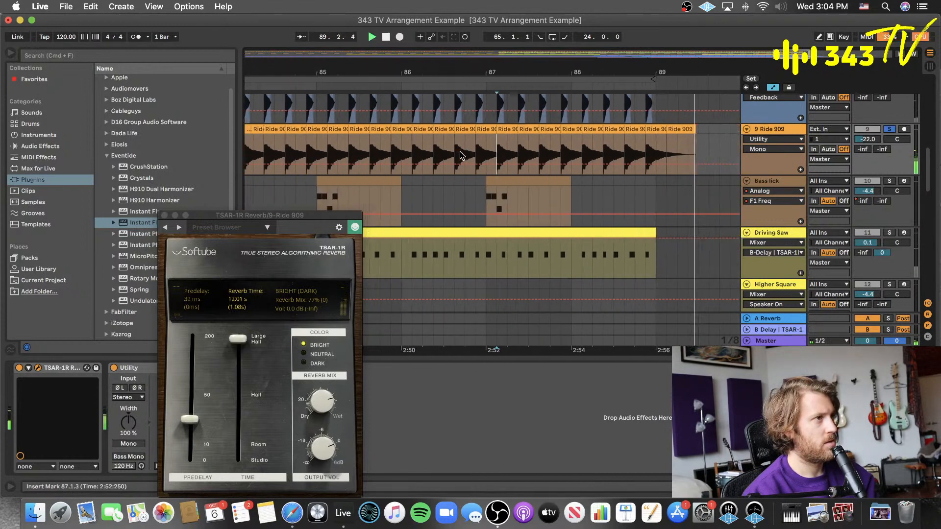
{"action": "scroll", "coordinate": [461, 155], "scroll_direction": "right", "scroll_amount": 10}
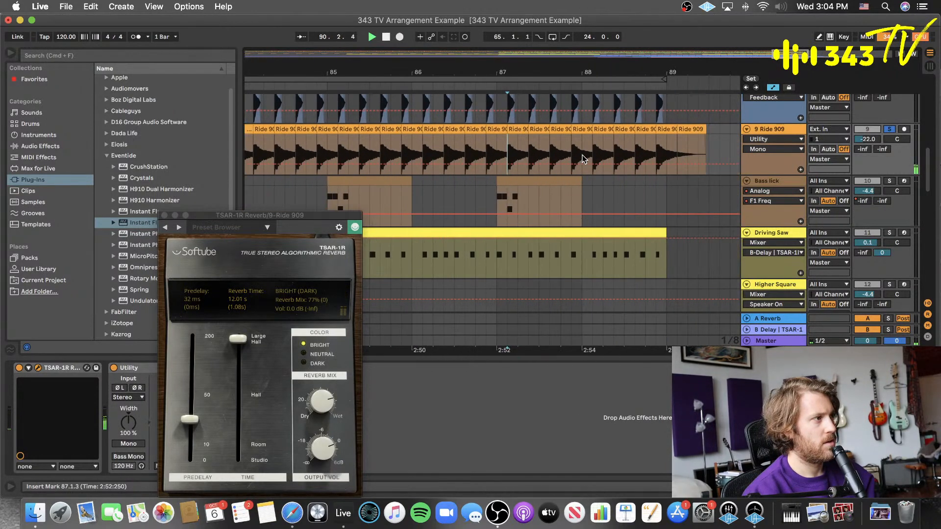
{"action": "left_click", "coordinate": [131, 444]}
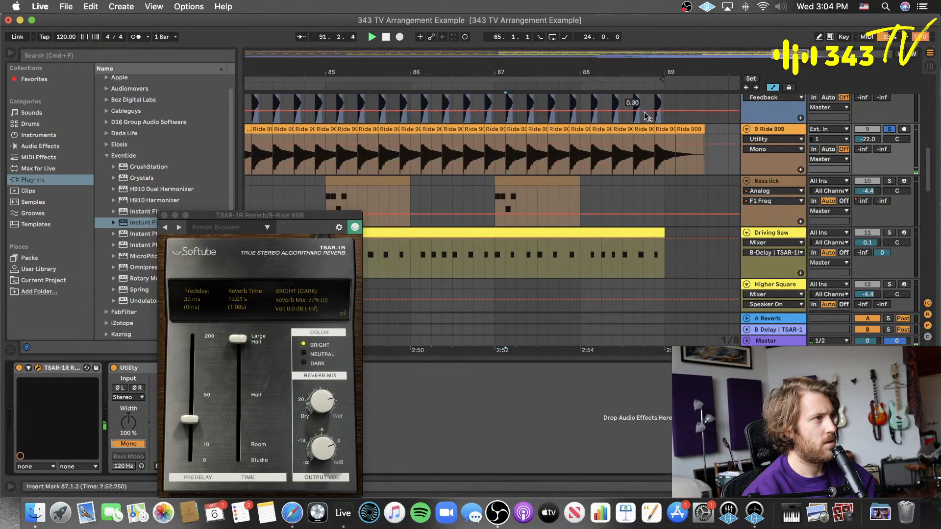
- Unsolo the Ride 909, hide the automation lanes, replay the full mix from bar 79 and save the set
{"action": "left_click", "coordinate": [889, 130]}
{"action": "scroll", "coordinate": [566, 116], "scroll_direction": "left", "scroll_amount": 10}
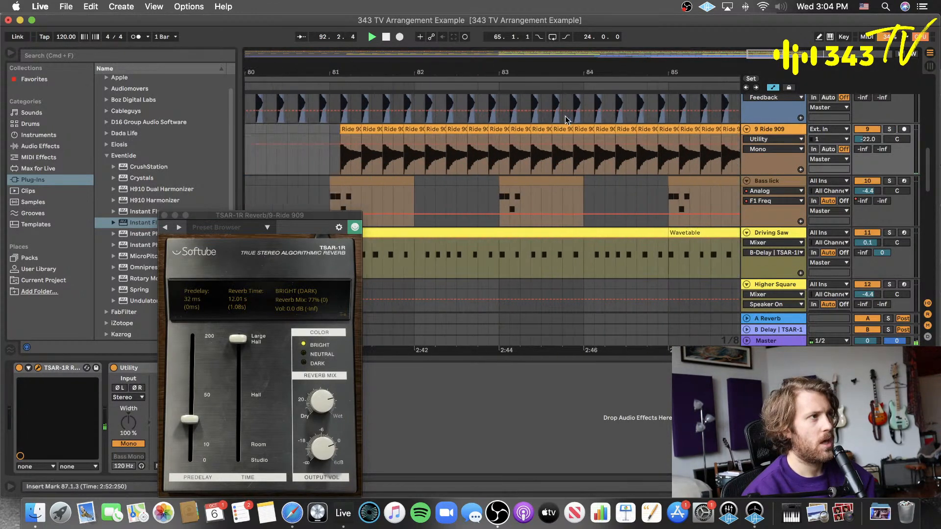
{"action": "left_click", "coordinate": [401, 161]}
{"action": "key", "text": "space"}
{"action": "key", "text": "space"}
{"action": "key", "text": "a"}
{"action": "key", "text": "super+s"}
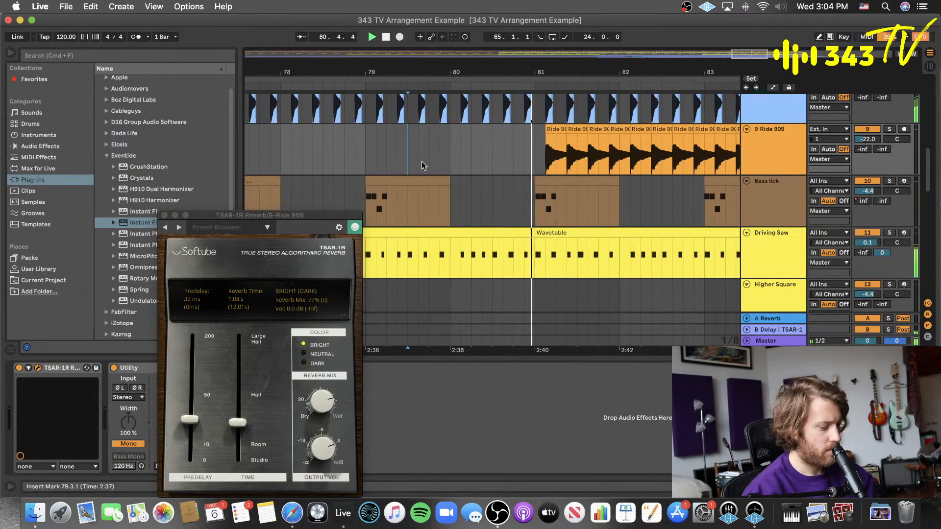
- Show the whole arrangement, select the Ride 909 track and close its TSAR-1R Reverb window
{"action": "key", "text": "minus"}
{"action": "key", "text": "minus"}
{"action": "key", "text": "minus"}
{"action": "key", "text": "minus"}
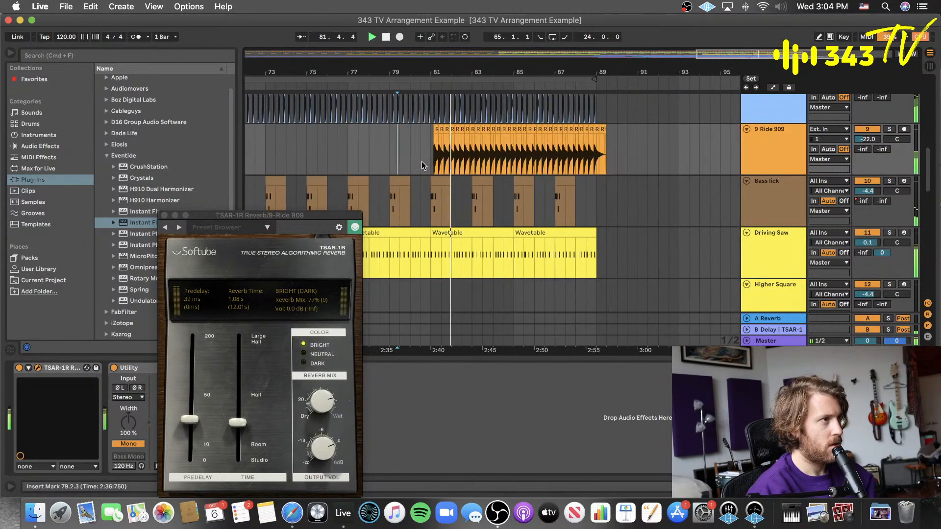
{"action": "scroll", "coordinate": [524, 179], "scroll_direction": "up", "scroll_amount": 10}
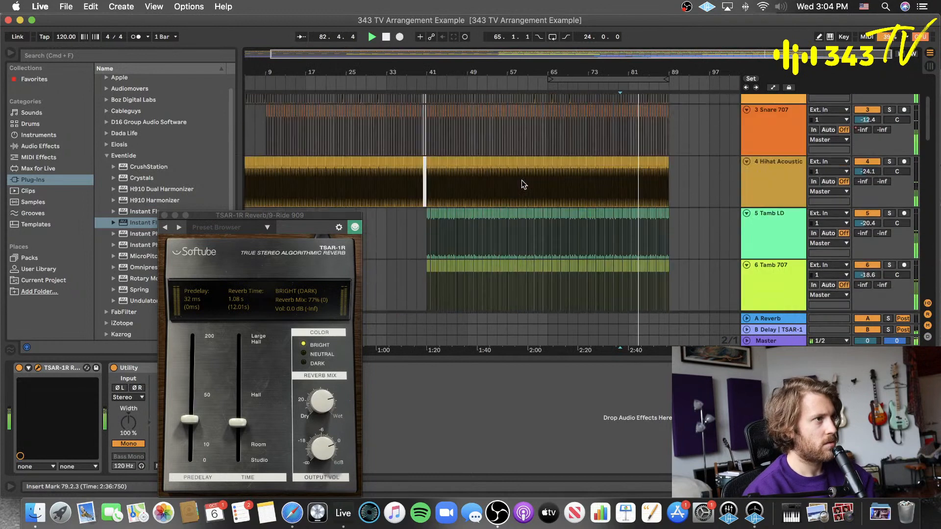
{"action": "scroll", "coordinate": [522, 180], "scroll_direction": "down", "scroll_amount": 8}
{"action": "left_click", "coordinate": [785, 205]}
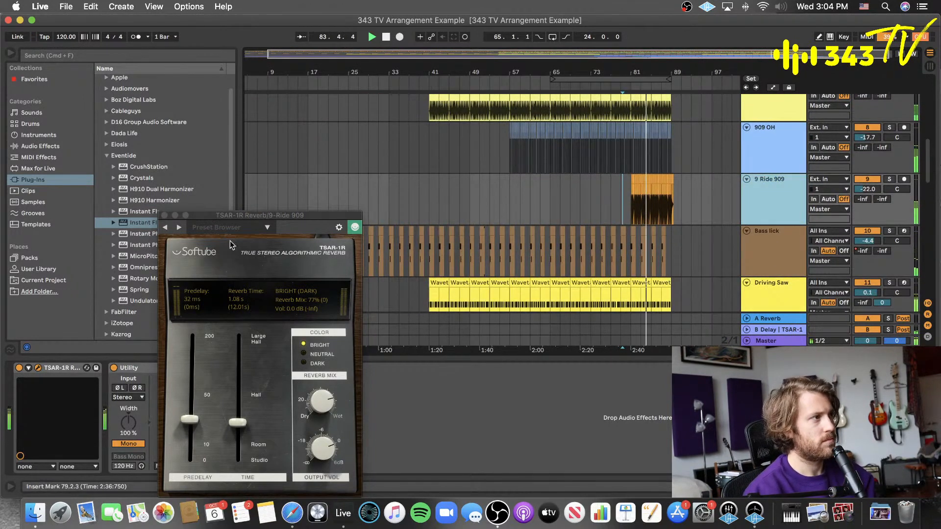
{"action": "left_click", "coordinate": [164, 216]}
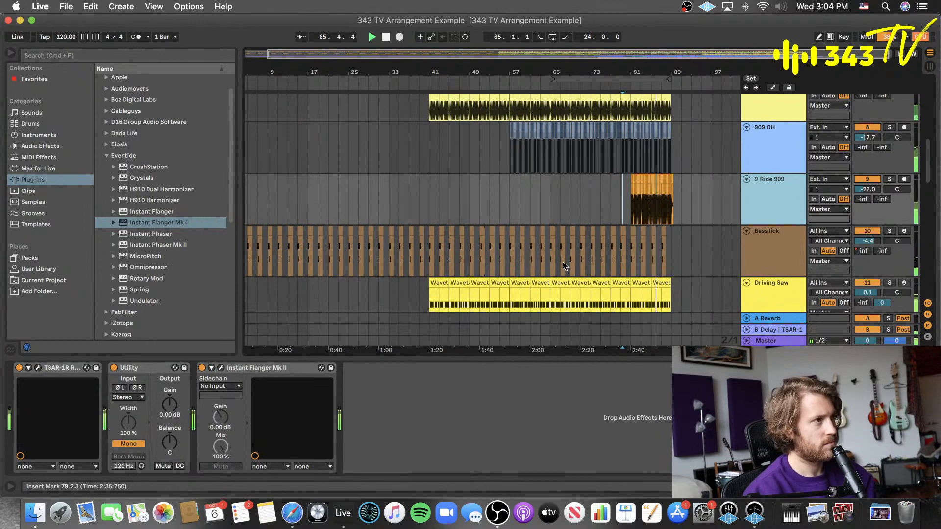
- Lower the Ride 909 track's volume to -25.7 dB and save the set
{"action": "left_click_drag", "start_coordinate": [868, 189], "coordinate": [868, 197]}
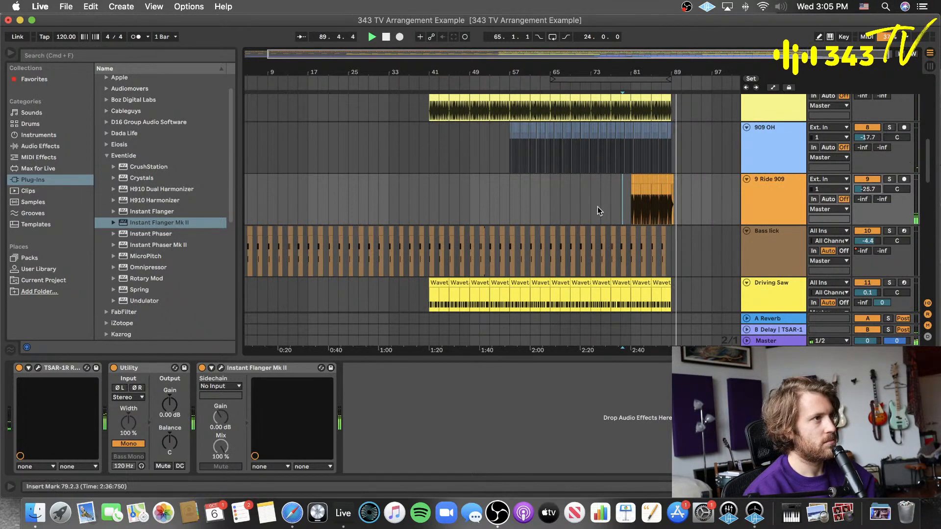
{"action": "left_click", "coordinate": [550, 203]}
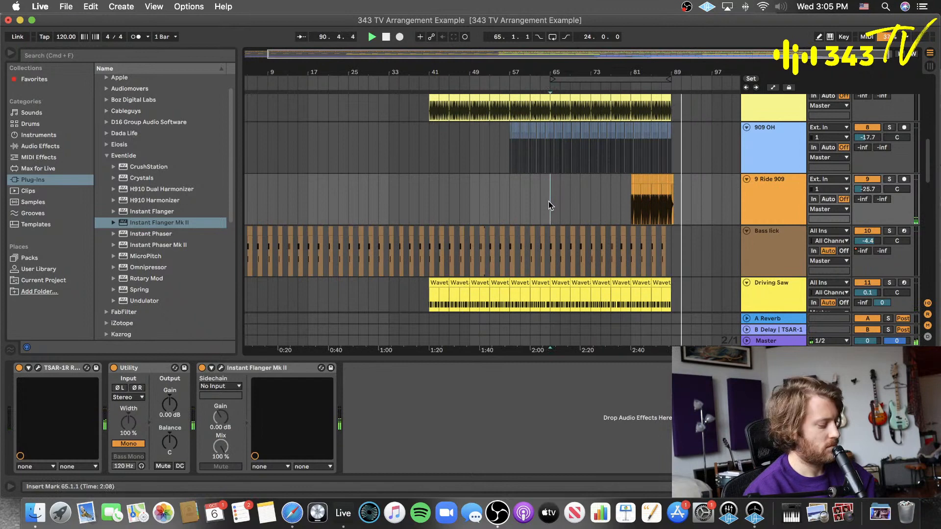
{"action": "key", "text": "super+s"}
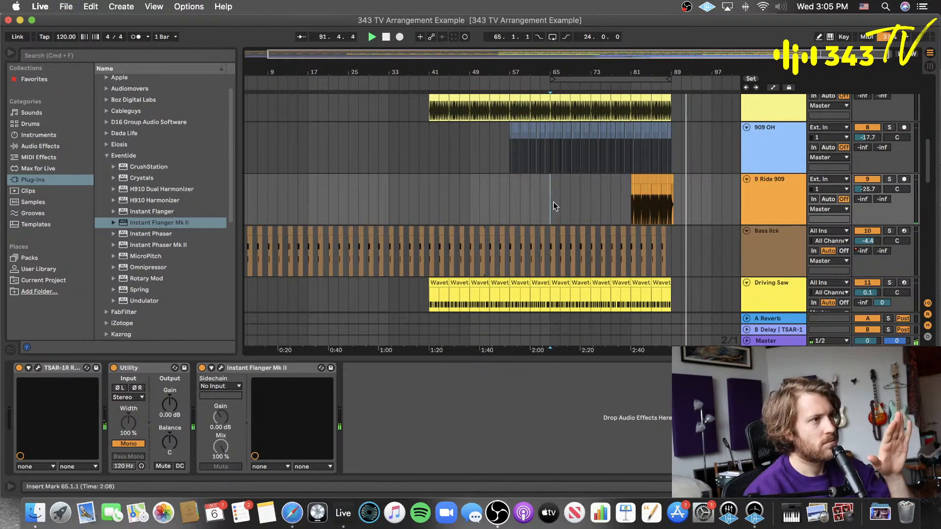
- Trim the start of the Prophet Chords 2 clip to 63.1.1 and save the set
{"action": "scroll", "coordinate": [457, 199], "scroll_direction": "down", "scroll_amount": 15}
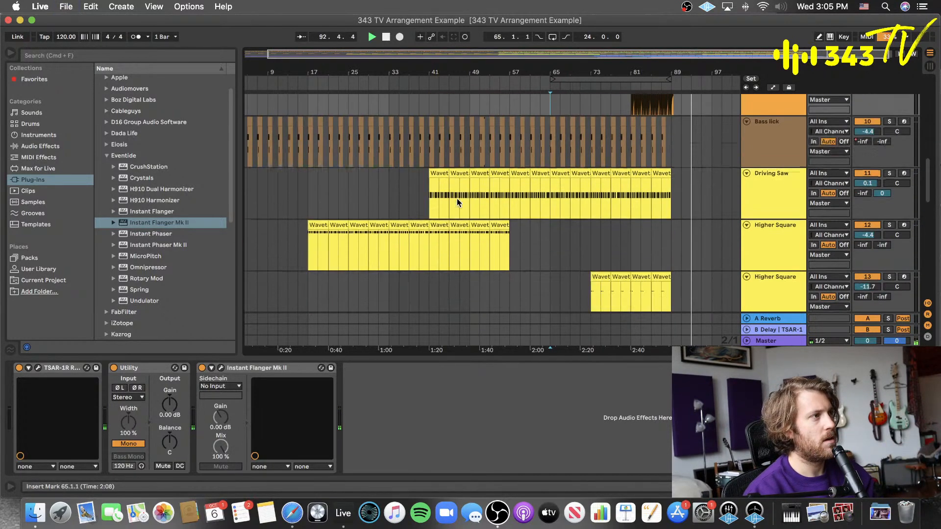
{"action": "scroll", "coordinate": [447, 191], "scroll_direction": "down", "scroll_amount": 3}
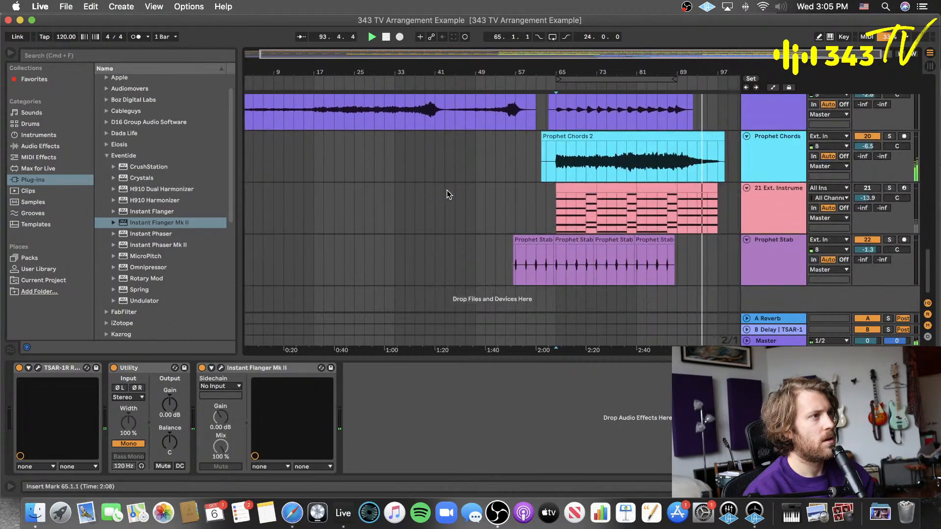
{"action": "left_click_drag", "start_coordinate": [533, 143], "coordinate": [538, 143]}
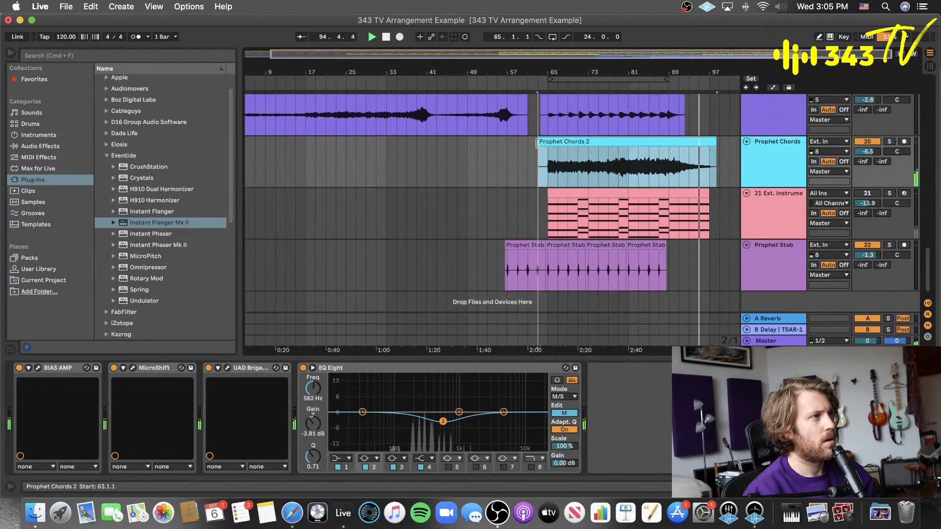
{"action": "left_click", "coordinate": [528, 166]}
{"action": "key", "text": "super+s"}
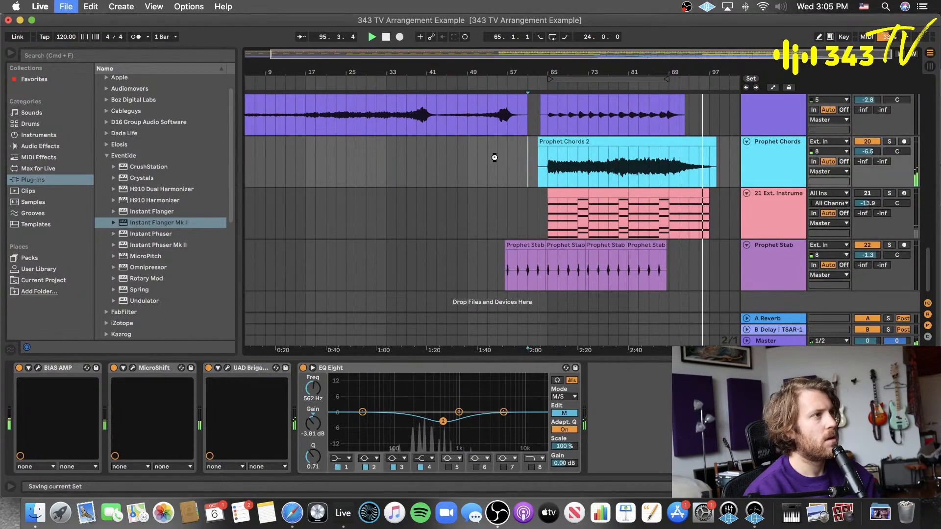
{"action": "scroll", "coordinate": [461, 159], "scroll_direction": "up", "scroll_amount": 15}
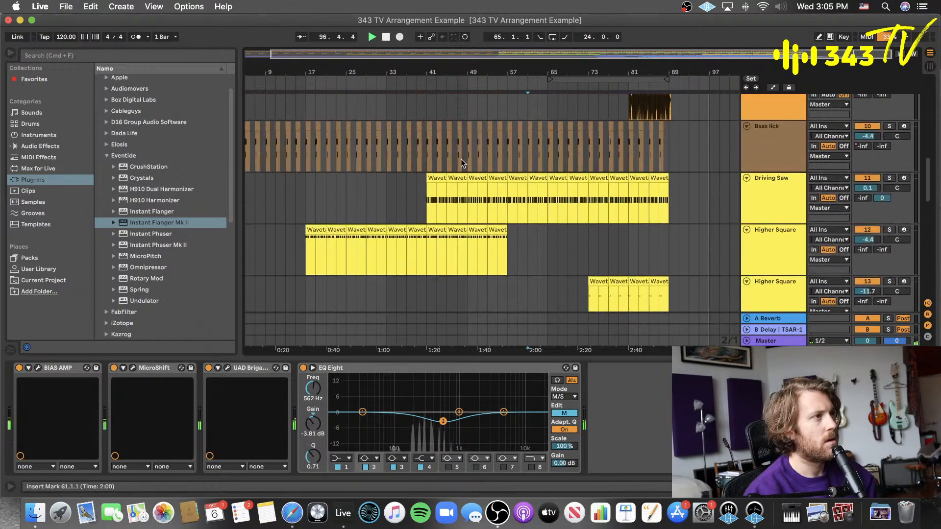
{"action": "scroll", "coordinate": [460, 159], "scroll_direction": "up", "scroll_amount": 5}
{"action": "scroll", "coordinate": [461, 158], "scroll_direction": "down", "scroll_amount": 8}
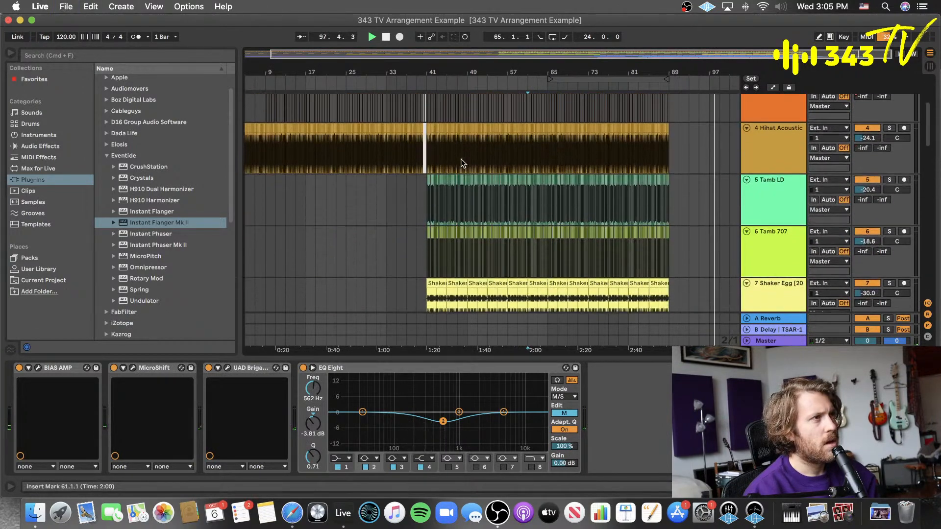
- Play the full mix from bar 35 to listen through the transition into bar 41
{"action": "left_click", "coordinate": [431, 131]}
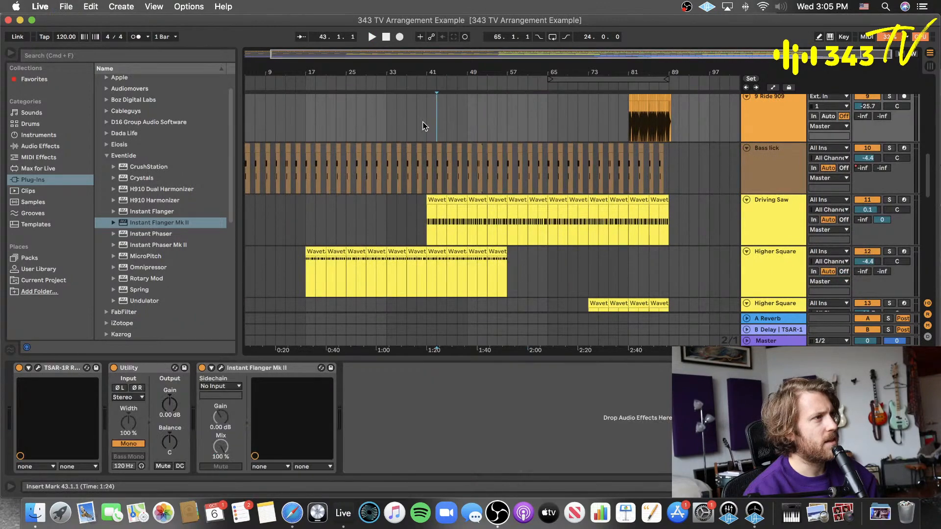
{"action": "left_click", "coordinate": [669, 272]}
{"action": "scroll", "coordinate": [645, 249], "scroll_direction": "down", "scroll_amount": 10}
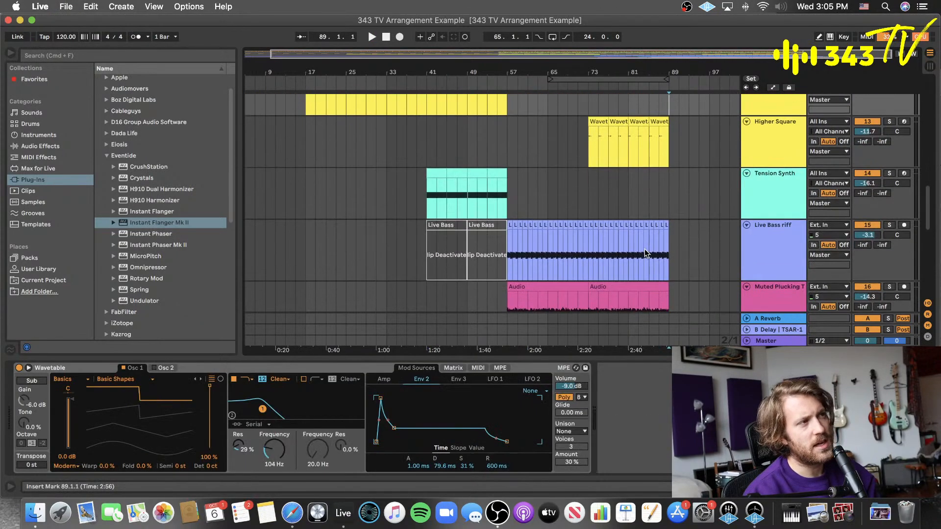
{"action": "scroll", "coordinate": [637, 239], "scroll_direction": "up", "scroll_amount": 10}
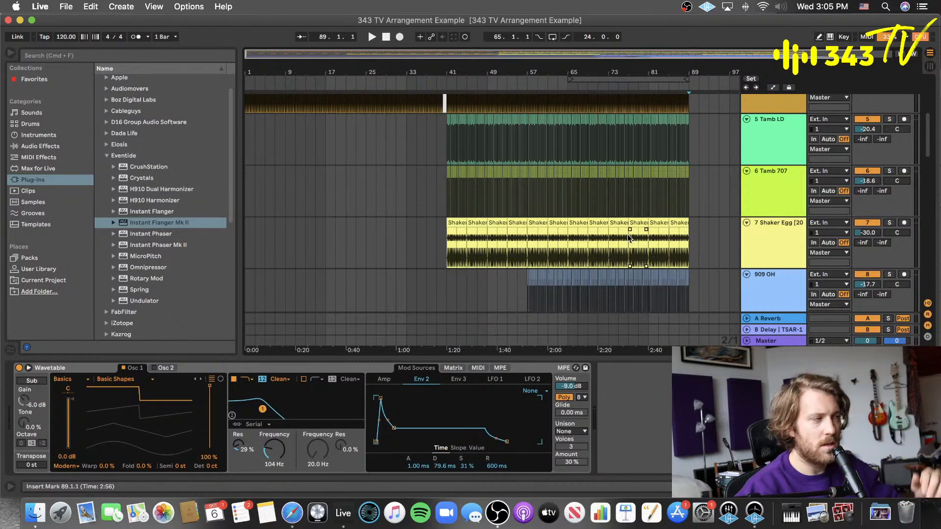
{"action": "scroll", "coordinate": [600, 225], "scroll_direction": "down", "scroll_amount": 3}
{"action": "scroll", "coordinate": [454, 194], "scroll_direction": "down", "scroll_amount": 1}
{"action": "left_click", "coordinate": [421, 133]}
{"action": "key", "text": "space"}
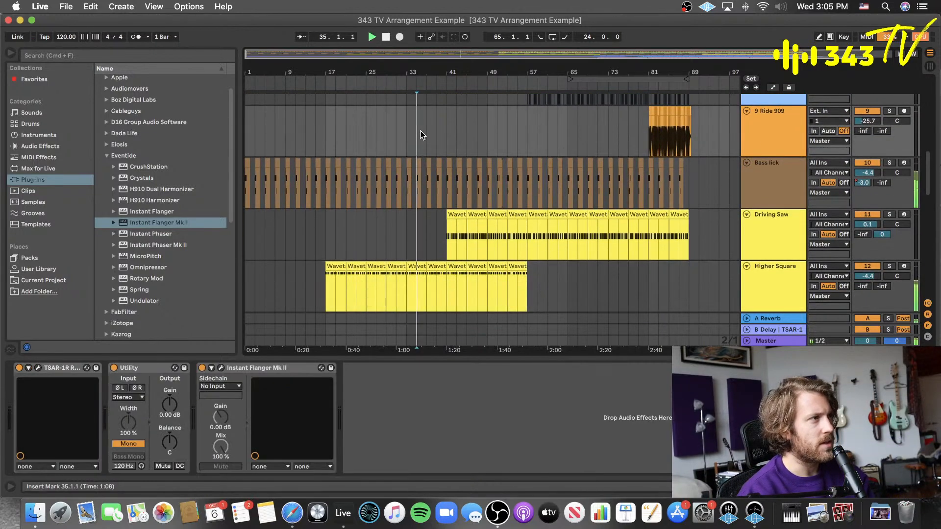
- Add the UAD Thermionic Culture Vulture plug-in to the Kick 707 2 track
{"action": "scroll", "coordinate": [476, 167], "scroll_direction": "up", "scroll_amount": 4}
{"action": "scroll", "coordinate": [477, 167], "scroll_direction": "up", "scroll_amount": 3}
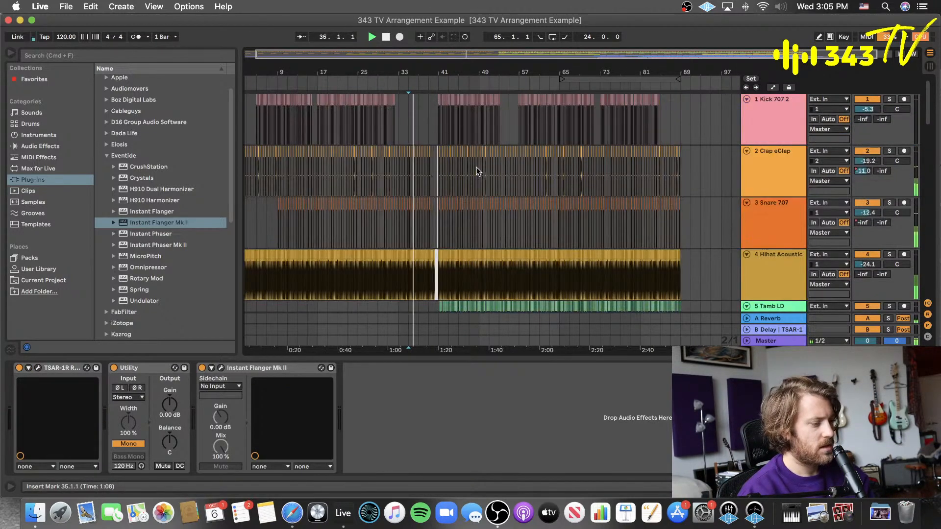
{"action": "left_click", "coordinate": [768, 112]}
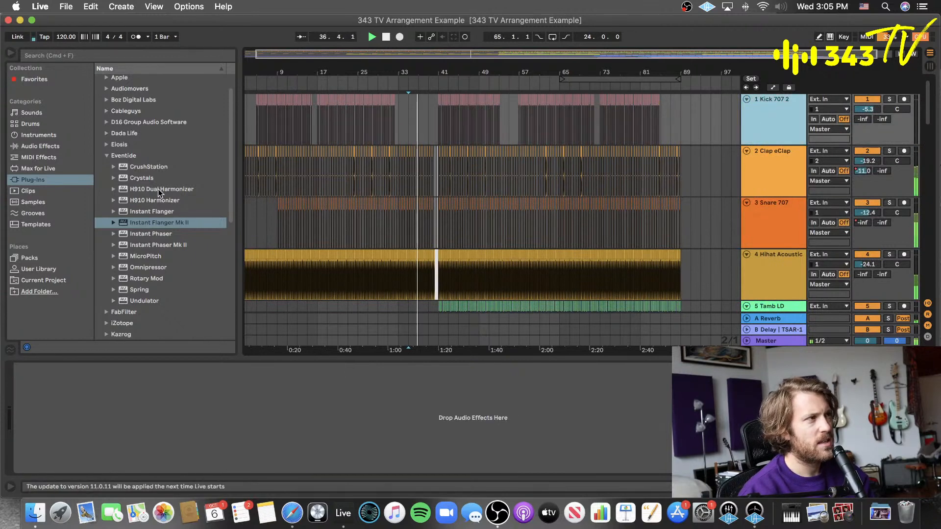
{"action": "left_click", "coordinate": [103, 154]}
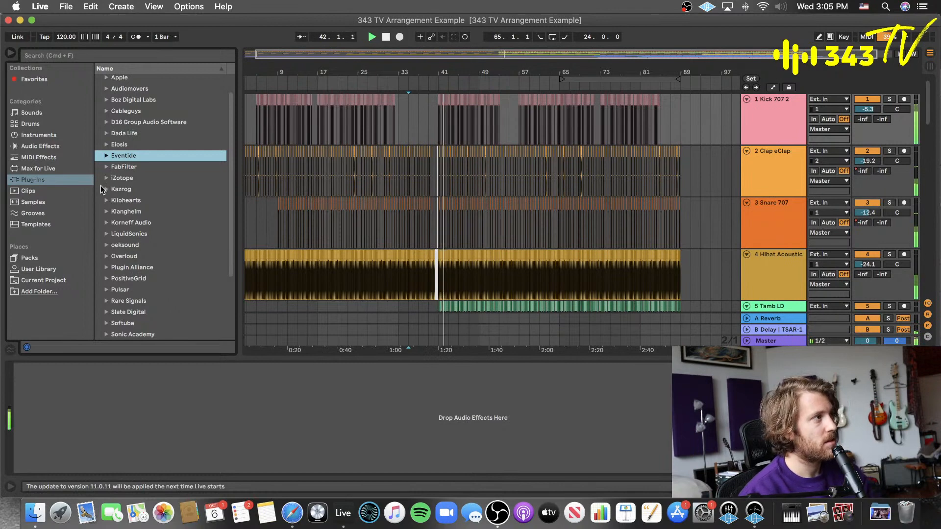
{"action": "scroll", "coordinate": [137, 192], "scroll_direction": "down", "scroll_amount": 4}
{"action": "left_click", "coordinate": [115, 302]}
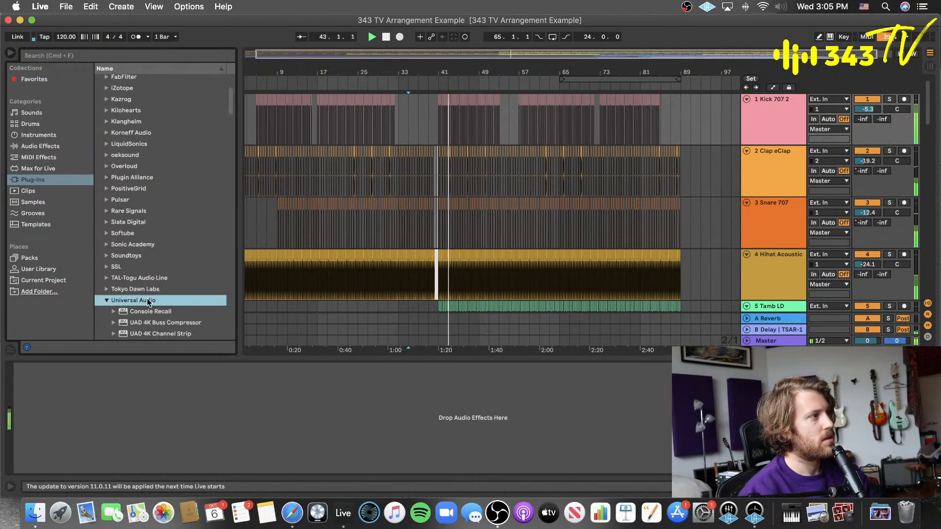
{"action": "scroll", "coordinate": [157, 293], "scroll_direction": "down", "scroll_amount": 20}
{"action": "scroll", "coordinate": [159, 293], "scroll_direction": "down", "scroll_amount": 3}
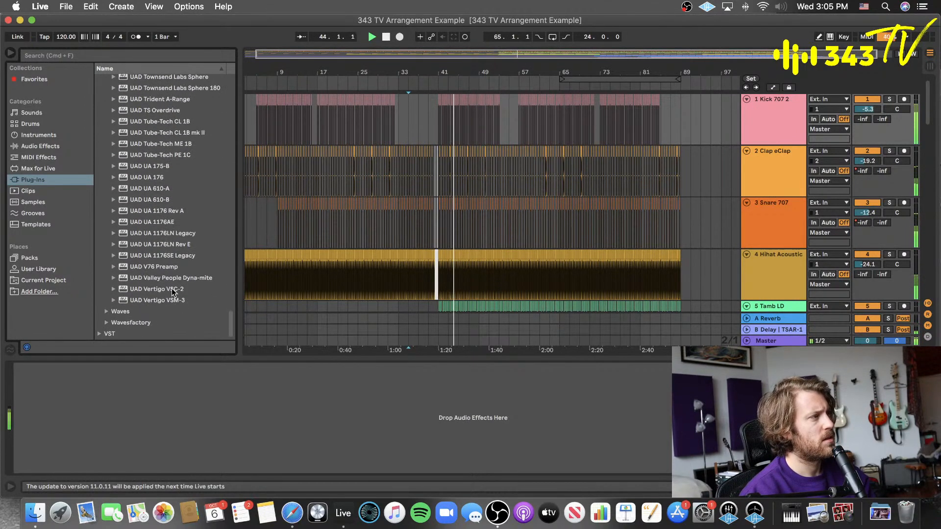
{"action": "scroll", "coordinate": [161, 255], "scroll_direction": "up", "scroll_amount": 3}
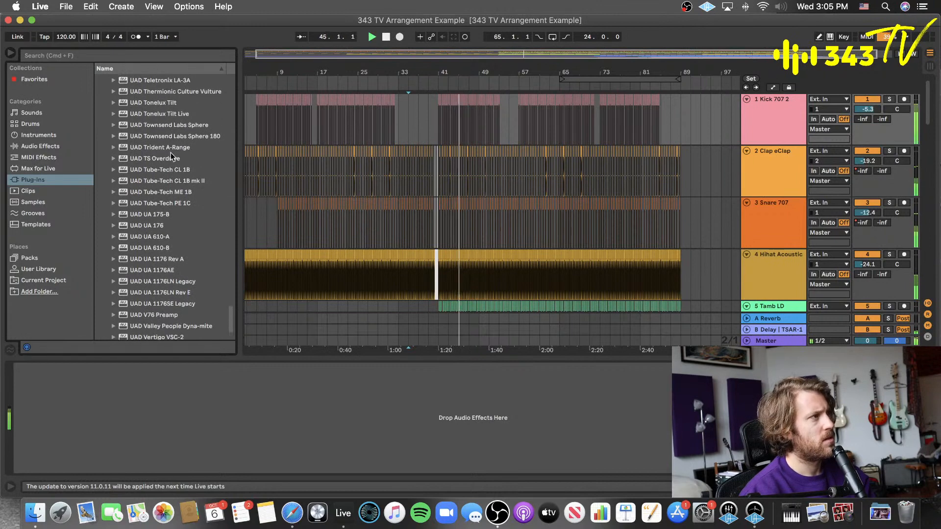
{"action": "left_click_drag", "start_coordinate": [172, 91], "coordinate": [773, 116]}
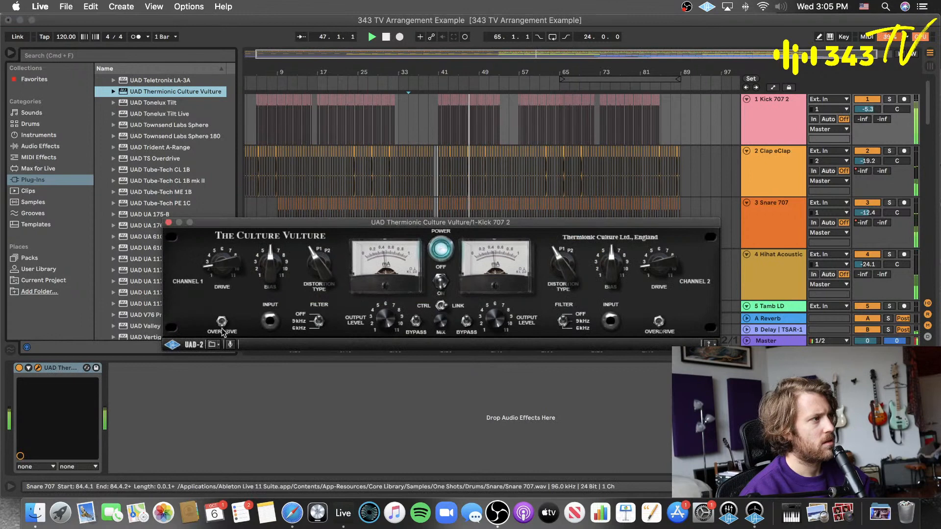
- Raise the Culture Vulture's drive and set its distortion type to P1
{"action": "left_click", "coordinate": [222, 322]}
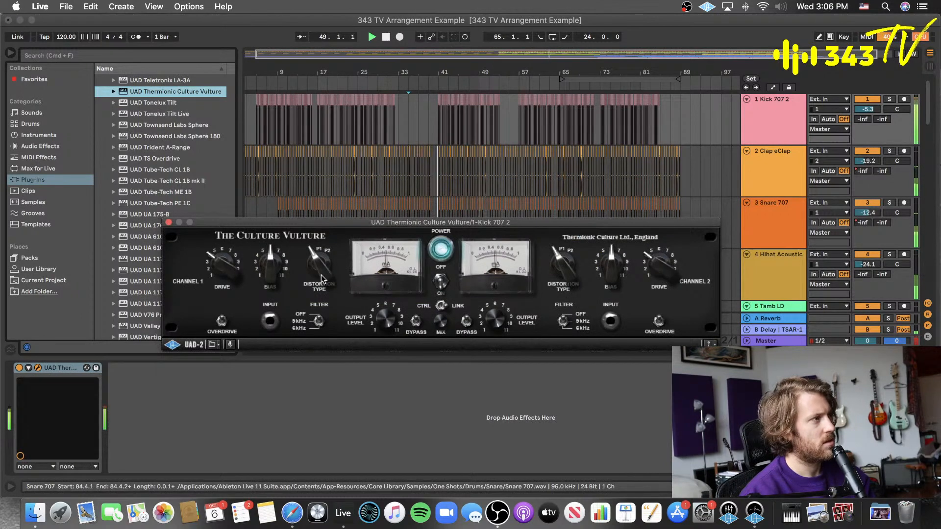
{"action": "left_click_drag", "start_coordinate": [324, 250], "coordinate": [329, 242]}
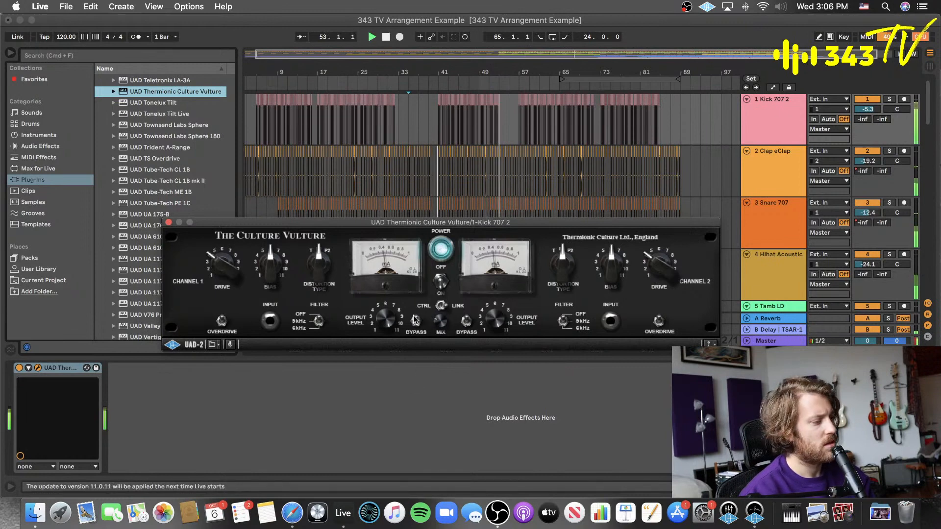
- Replay from bar 41, compare the kick with the Culture Vulture switched off and on, leave it on and save the set
{"action": "left_click", "coordinate": [438, 124]}
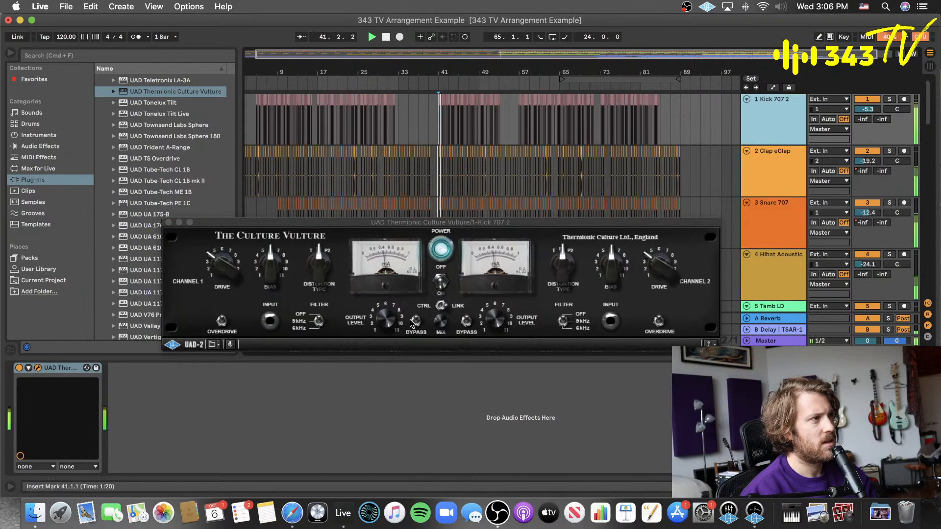
{"action": "left_click", "coordinate": [441, 283]}
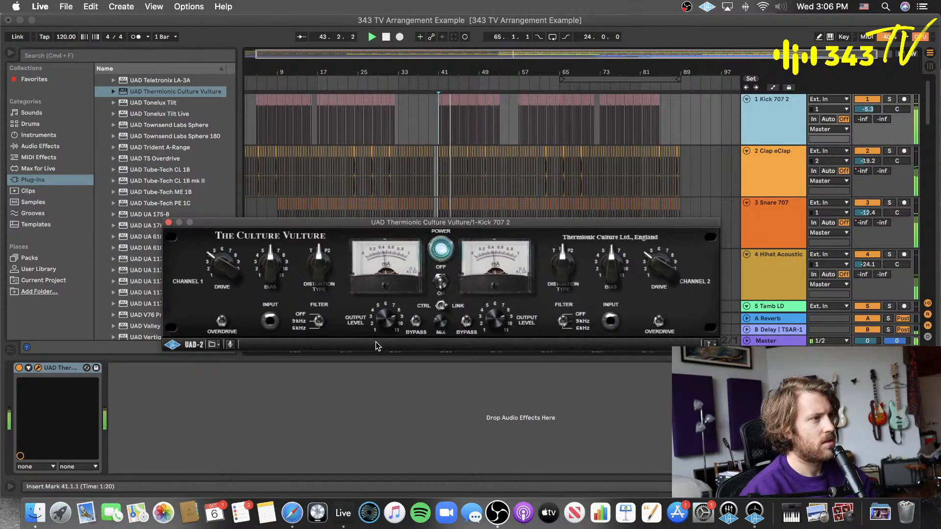
{"action": "left_click", "coordinate": [442, 283]}
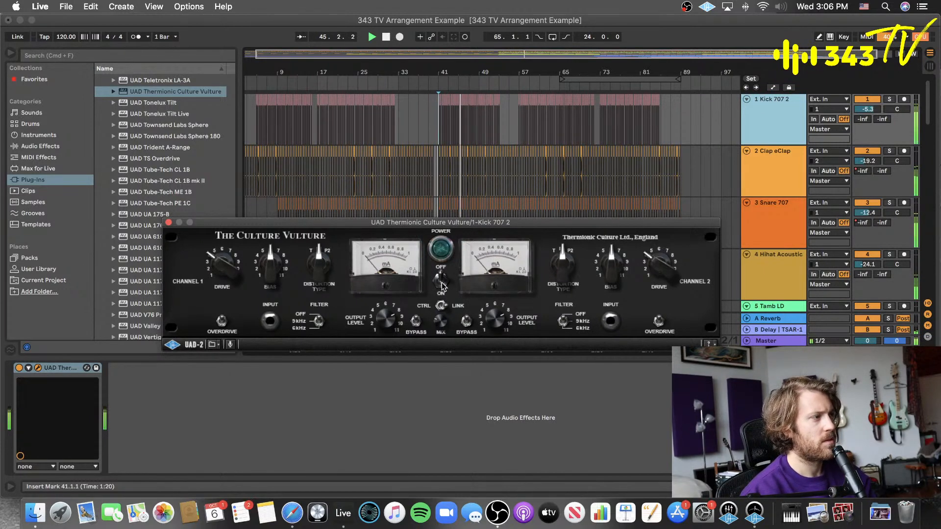
{"action": "left_click", "coordinate": [442, 284]}
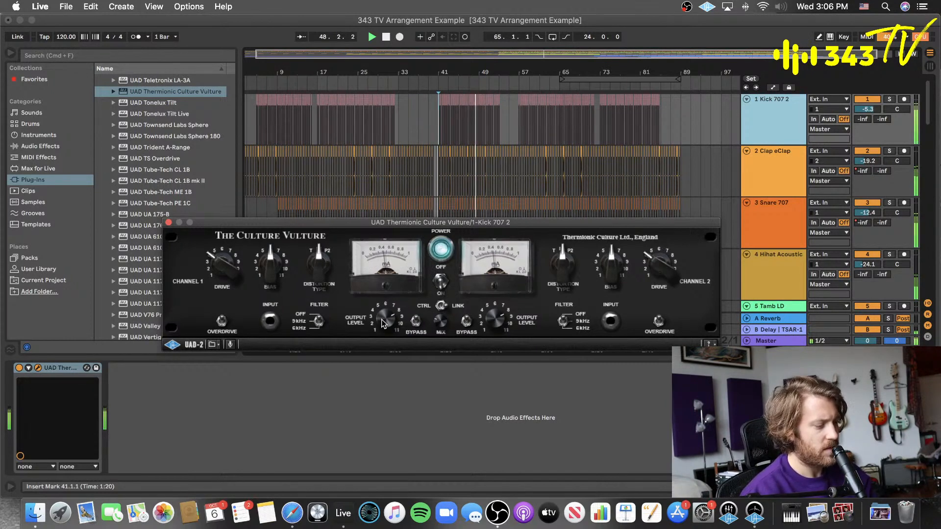
{"action": "key", "text": "super+s"}
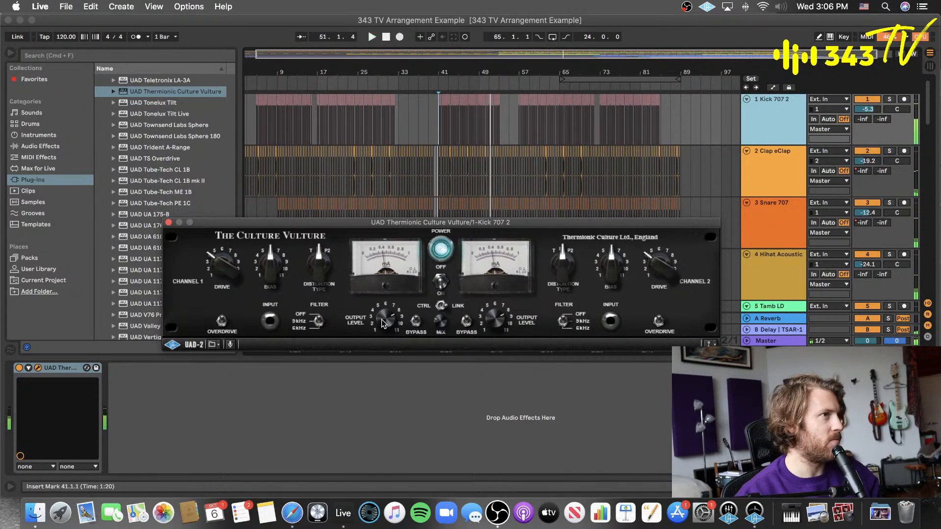
- Close the Culture Vulture window, collapse all tracks from Kick 707 2 to Prophet Stab and save the set
{"action": "left_click", "coordinate": [679, 115]}
{"action": "key", "text": "minus"}
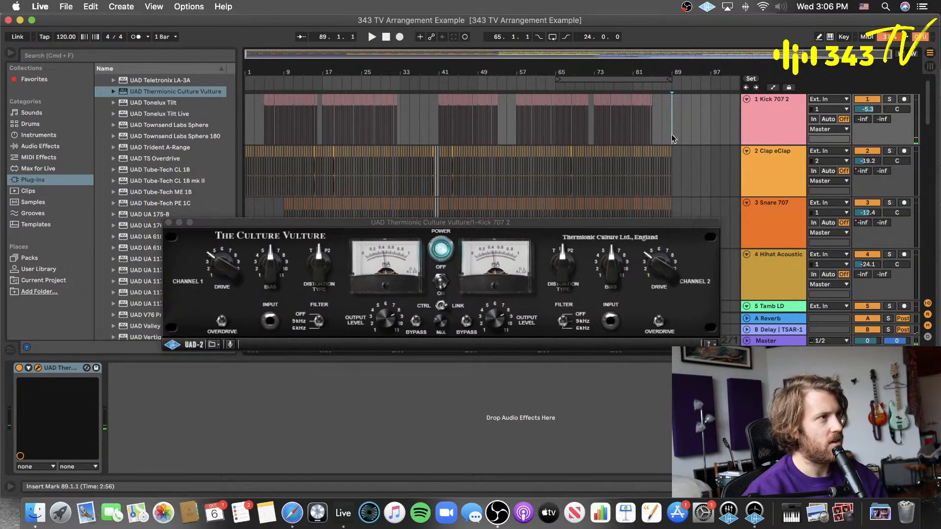
{"action": "left_click", "coordinate": [168, 223]}
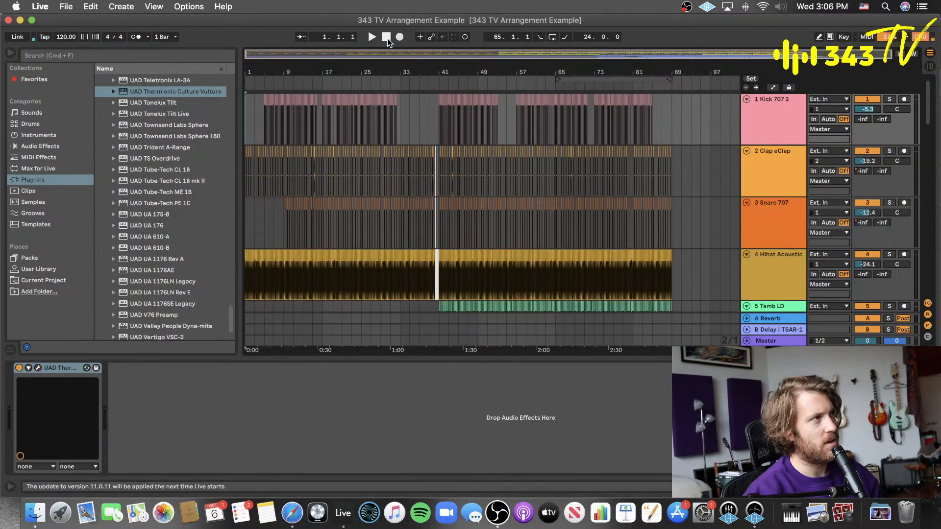
{"action": "scroll", "coordinate": [763, 250], "scroll_direction": "down", "scroll_amount": 10}
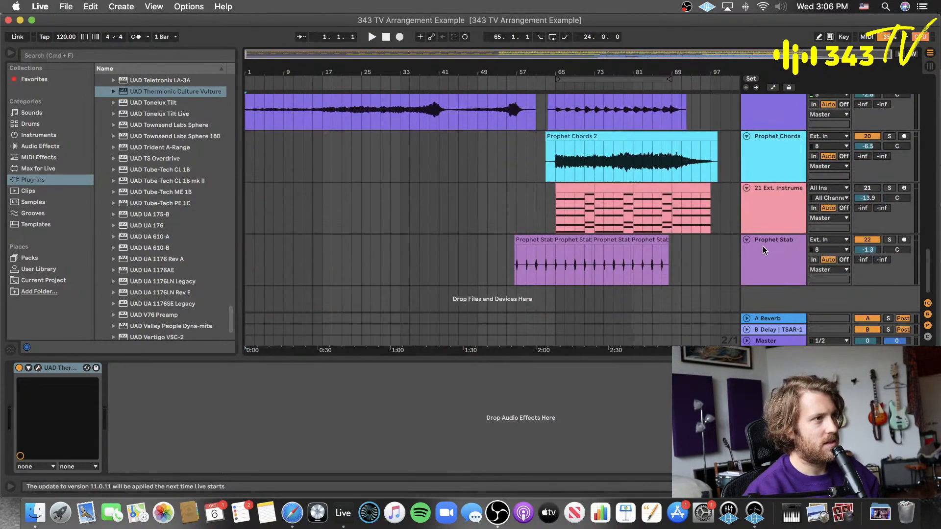
{"action": "left_click", "coordinate": [765, 253], "text": "shift"}
{"action": "scroll", "coordinate": [764, 250], "scroll_direction": "up", "scroll_amount": 10}
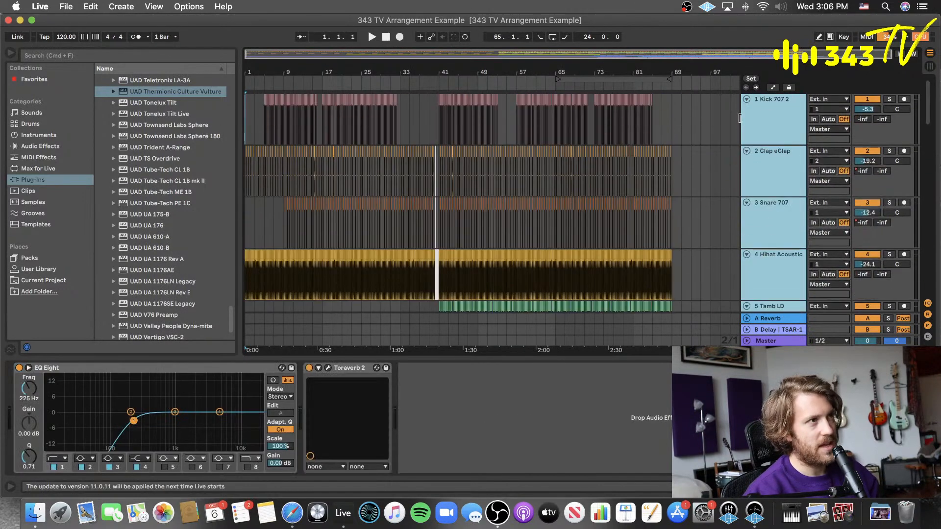
{"action": "left_click", "coordinate": [747, 99]}
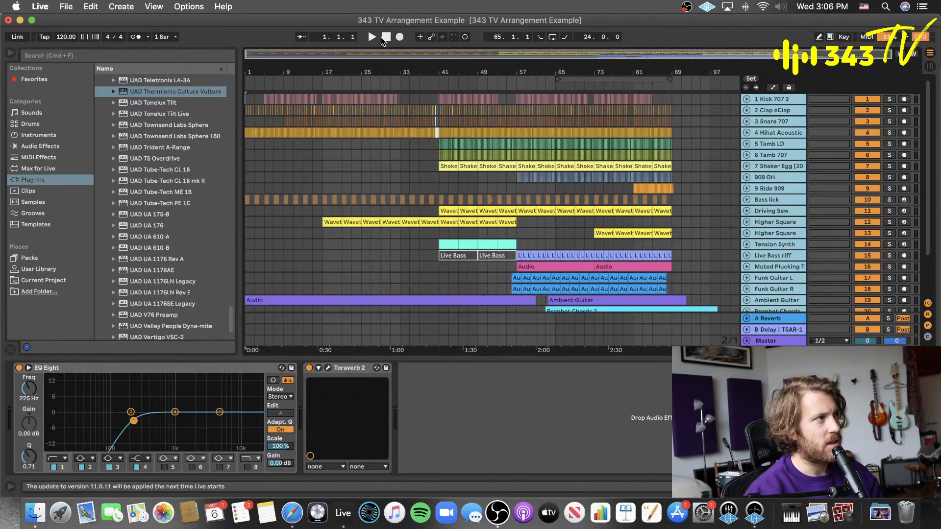
{"action": "key", "text": "super+s"}
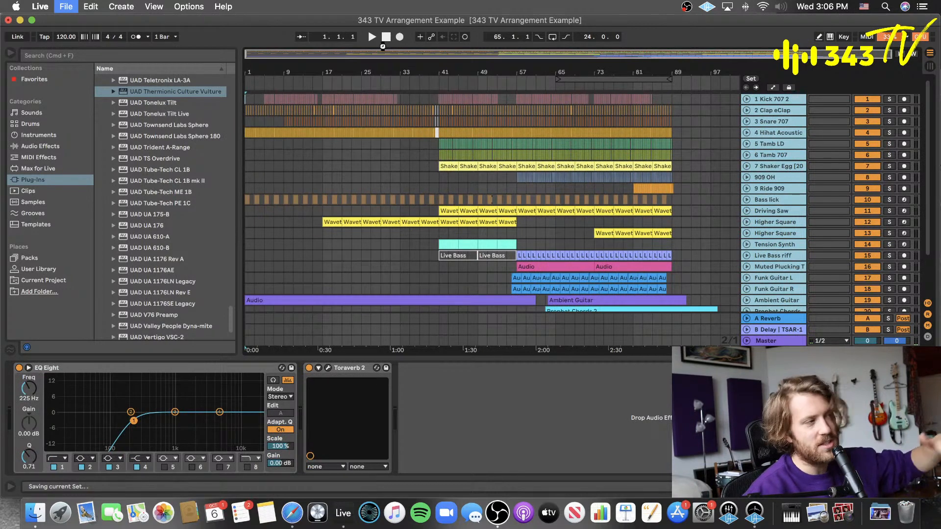
- Recolour the second Higher Square track (13) and its clips from bar 73 to dark blue
{"action": "left_click", "coordinate": [247, 127]}
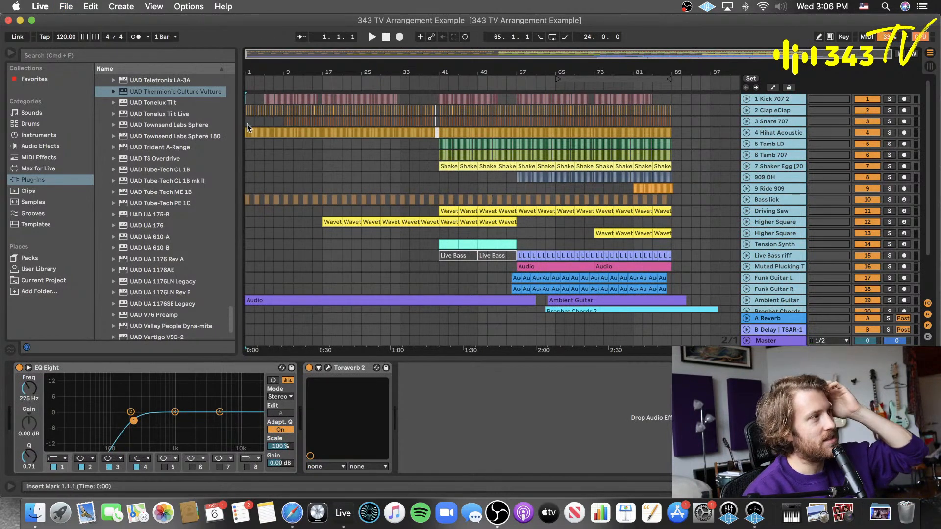
{"action": "left_click", "coordinate": [245, 122]}
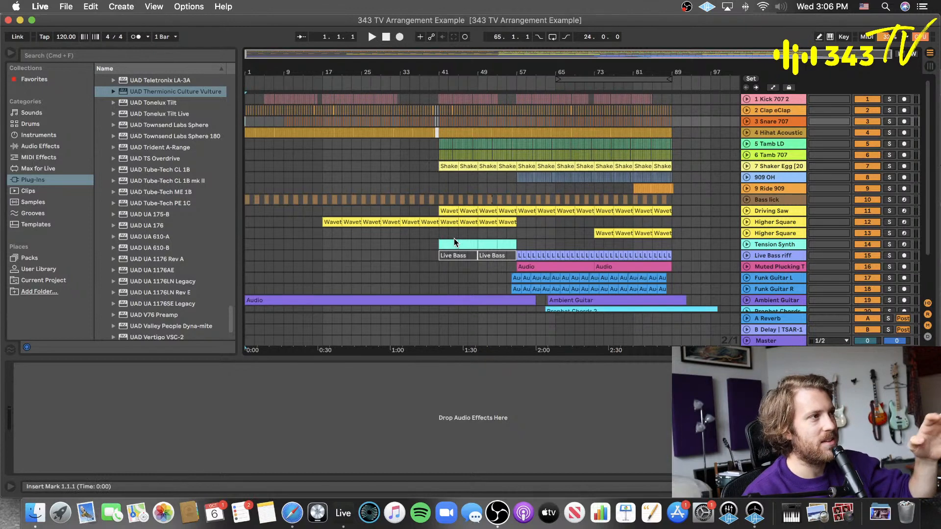
{"action": "right_click", "coordinate": [758, 234]}
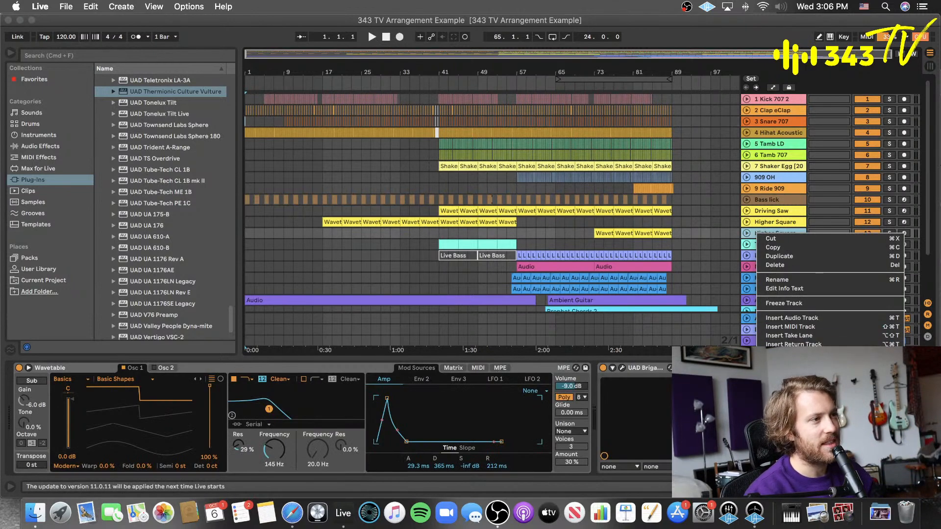
{"action": "left_click", "coordinate": [642, 240]}
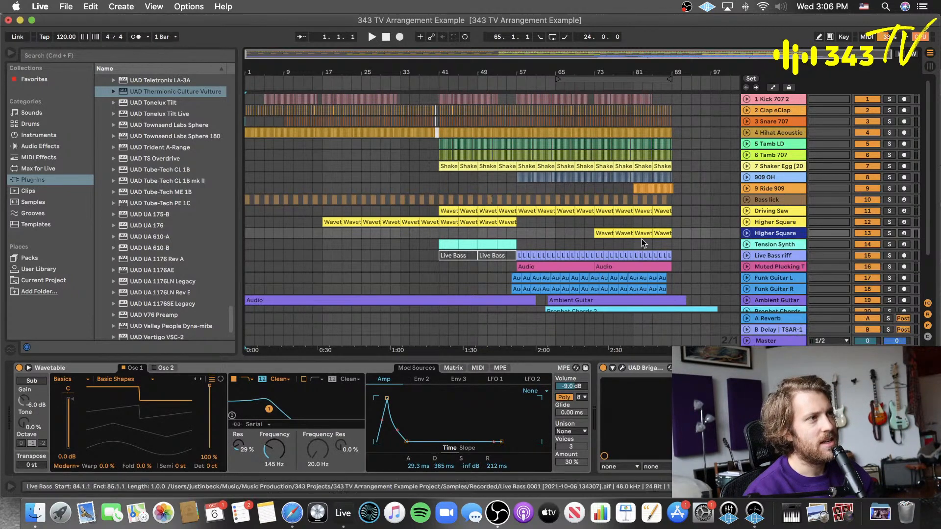
{"action": "left_click_drag", "start_coordinate": [690, 234], "coordinate": [569, 232]}
{"action": "right_click", "coordinate": [607, 229]}
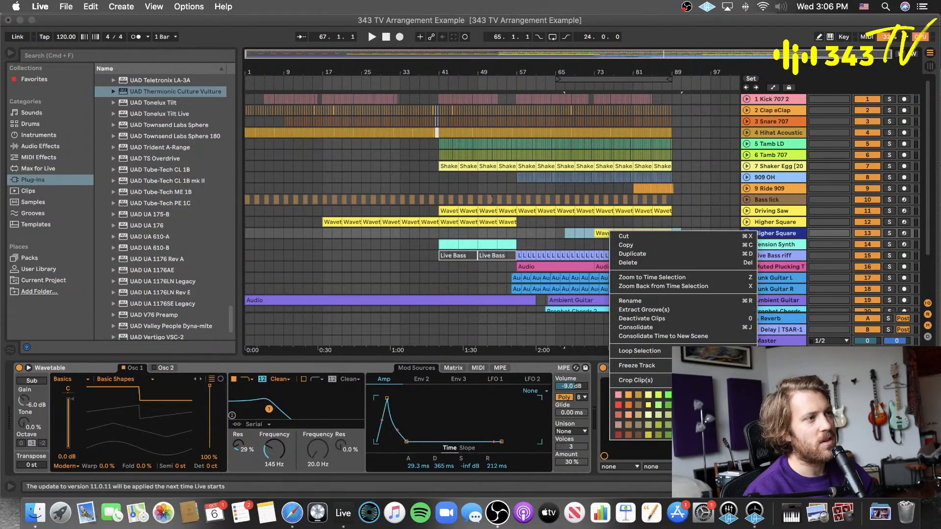
{"action": "left_click", "coordinate": [706, 253]}
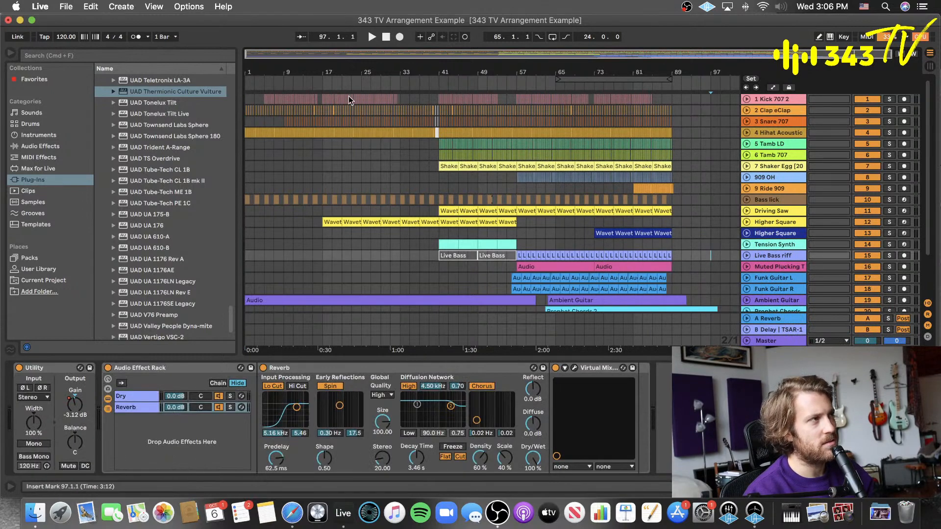
- Play the arrangement from the beginning and save the set
{"action": "left_click", "coordinate": [371, 38]}
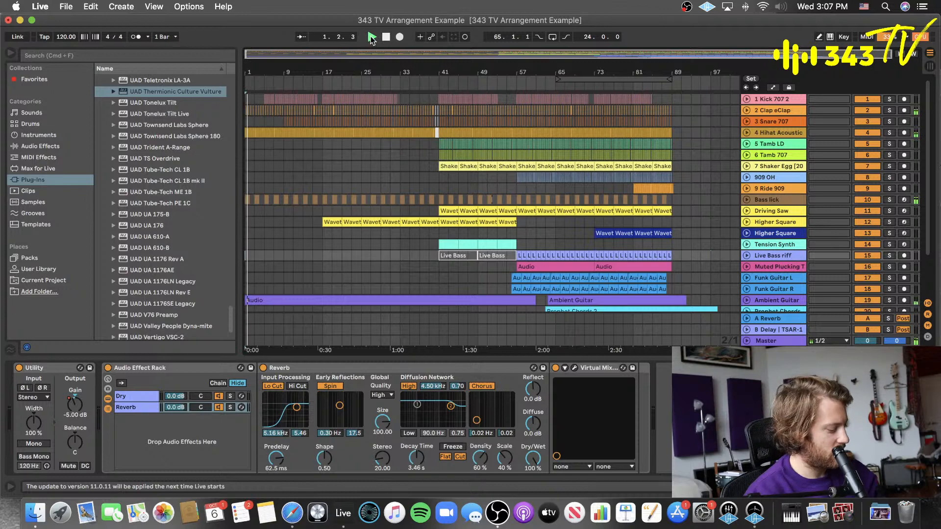
{"action": "key", "text": "super+s"}
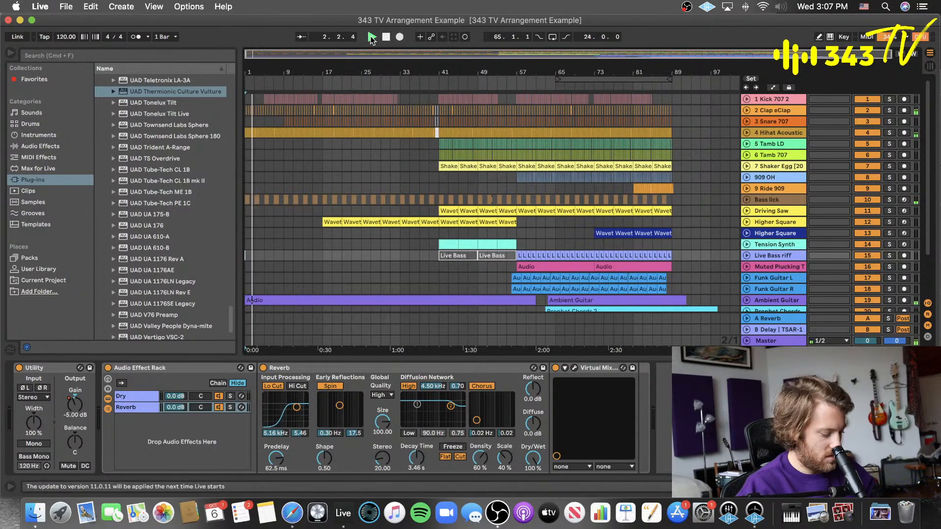
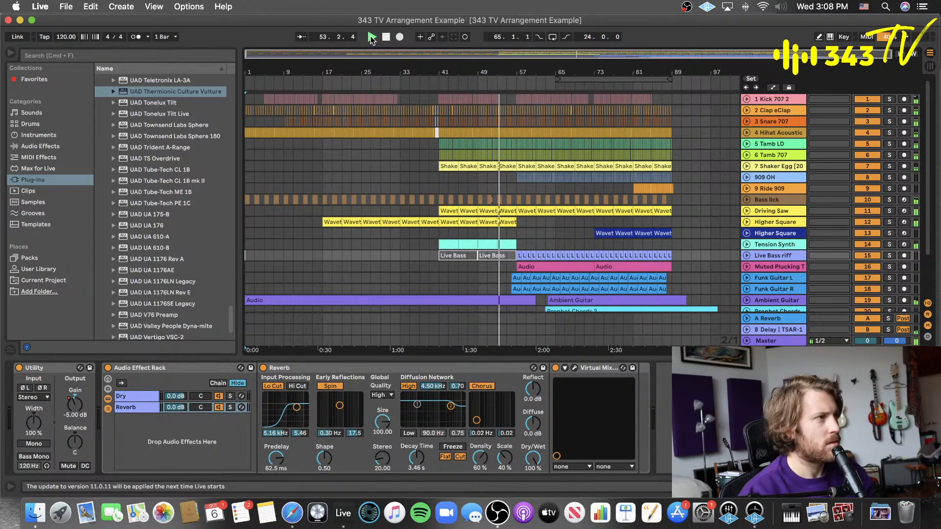
- Delete the kick clip at bar 53 on the Kick 707 2 track
{"action": "left_click", "coordinate": [505, 98]}
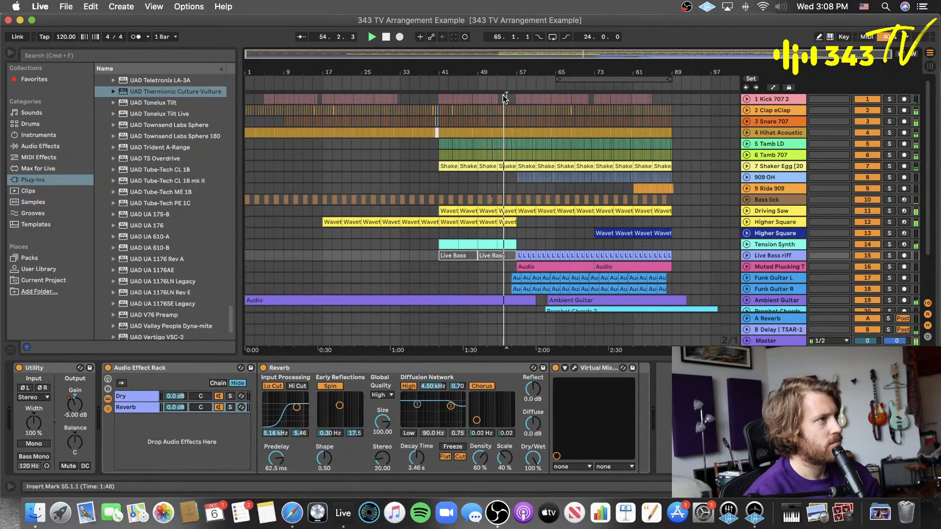
{"action": "key", "text": "plus"}
{"action": "key", "text": "plus"}
{"action": "key", "text": "plus"}
{"action": "key", "text": "plus"}
{"action": "key", "text": "plus"}
{"action": "key", "text": "plus"}
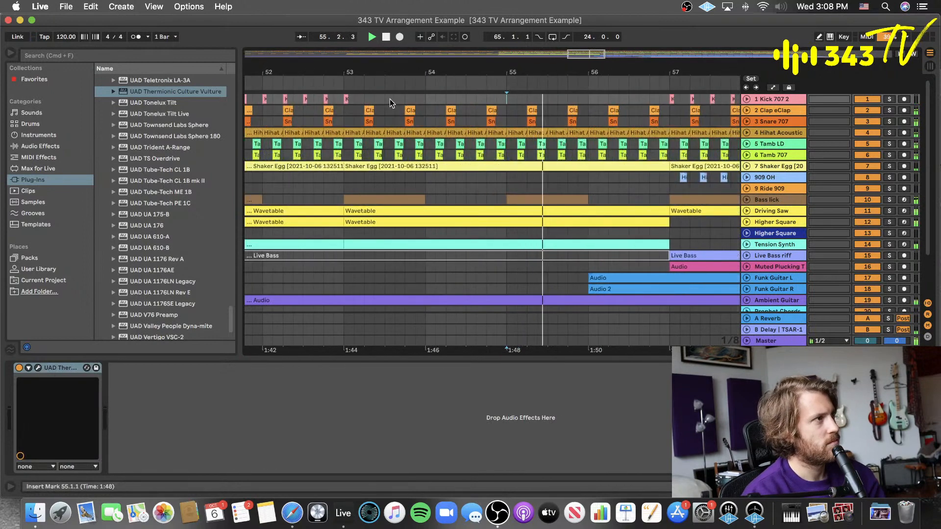
{"action": "left_click_drag", "start_coordinate": [386, 99], "coordinate": [340, 106]}
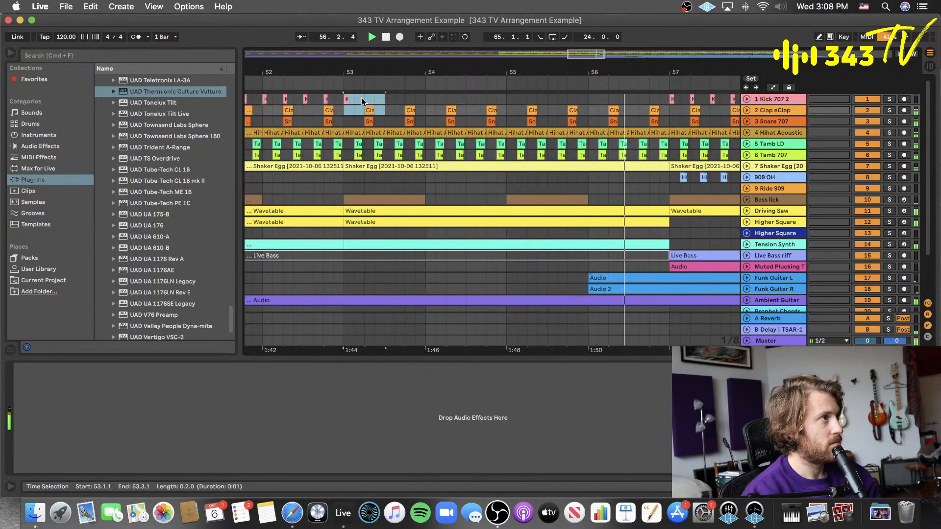
{"action": "left_click", "coordinate": [341, 100]}
{"action": "left_click", "coordinate": [381, 98]}
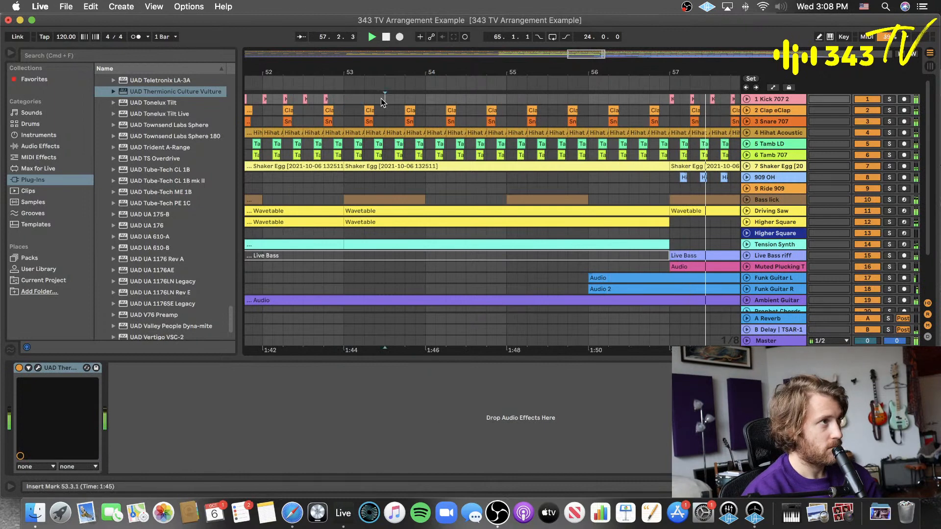
{"action": "key", "text": "minus"}
{"action": "key", "text": "minus"}
{"action": "key", "text": "minus"}
{"action": "key", "text": "minus"}
{"action": "key", "text": "minus"}
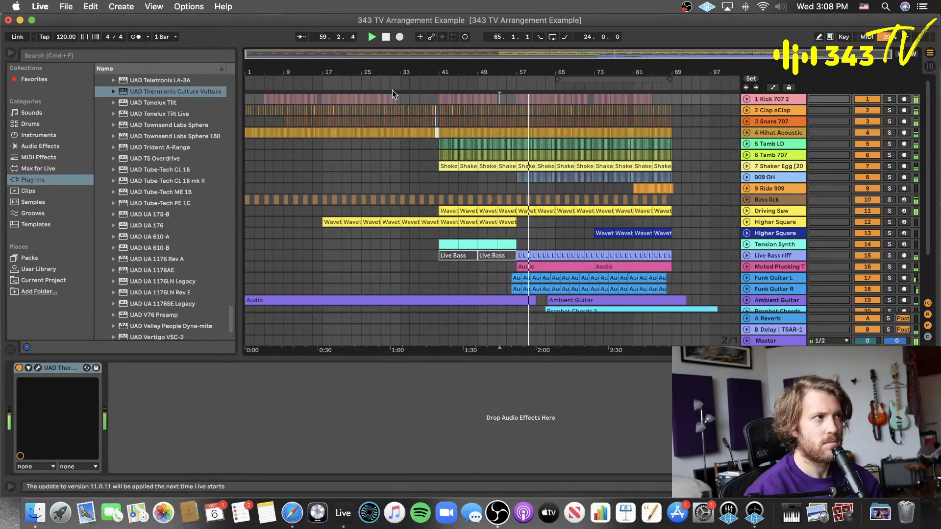
- Unfold the Funk Guitar L and Funk Guitar R tracks and lower both volumes to -15.6 dB
{"action": "scroll", "coordinate": [450, 120], "scroll_direction": "down", "scroll_amount": 3}
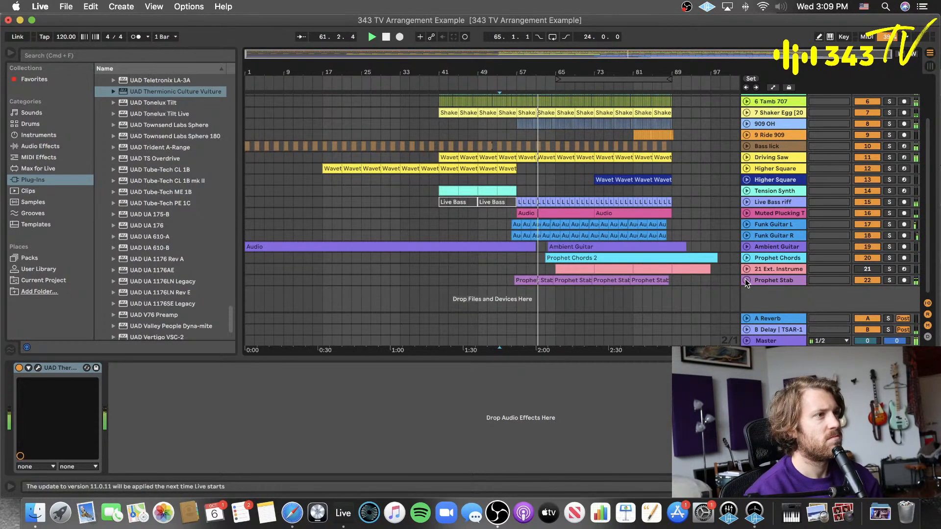
{"action": "left_click", "coordinate": [770, 225]}
{"action": "left_click", "coordinate": [769, 238]}
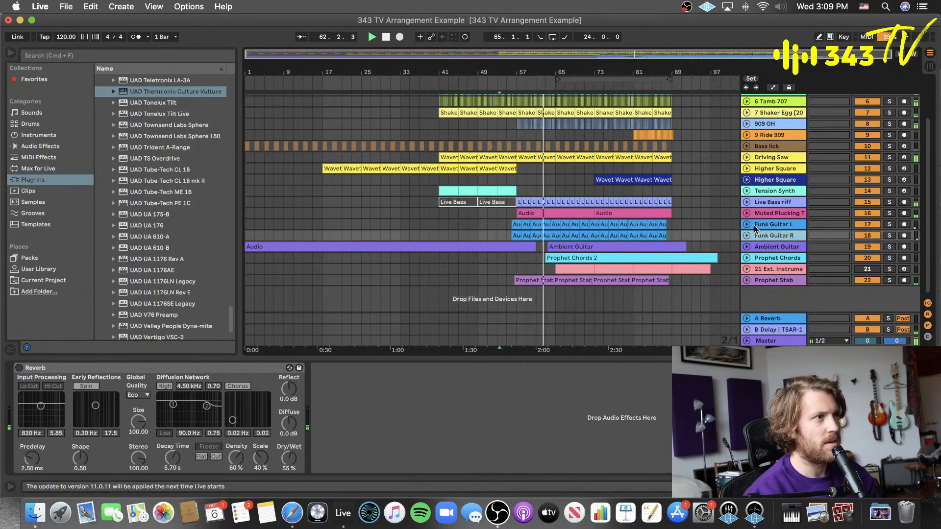
{"action": "left_click", "coordinate": [761, 227], "text": "shift"}
{"action": "left_click", "coordinate": [746, 225]}
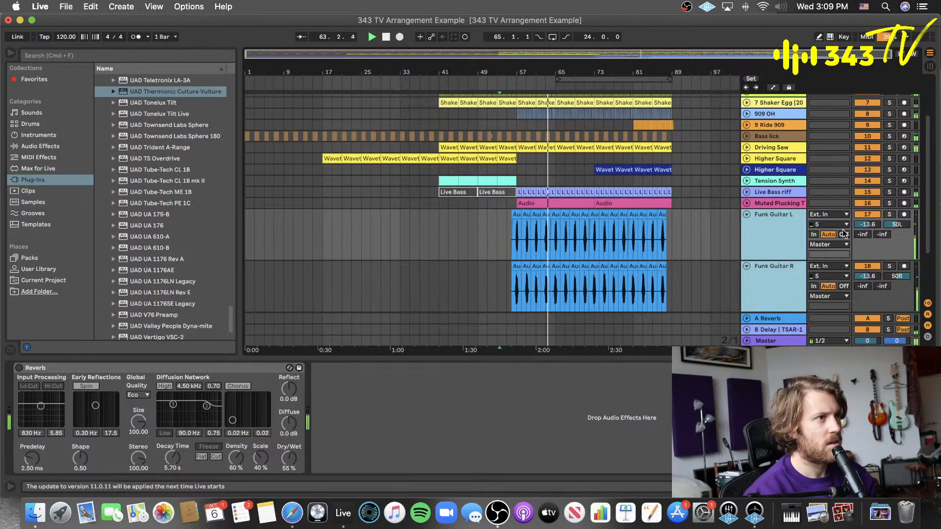
{"action": "left_click_drag", "start_coordinate": [867, 224], "coordinate": [870, 226]}
- Unfold the Ambient Guitar track and duplicate it
{"action": "scroll", "coordinate": [667, 220], "scroll_direction": "down", "scroll_amount": 3}
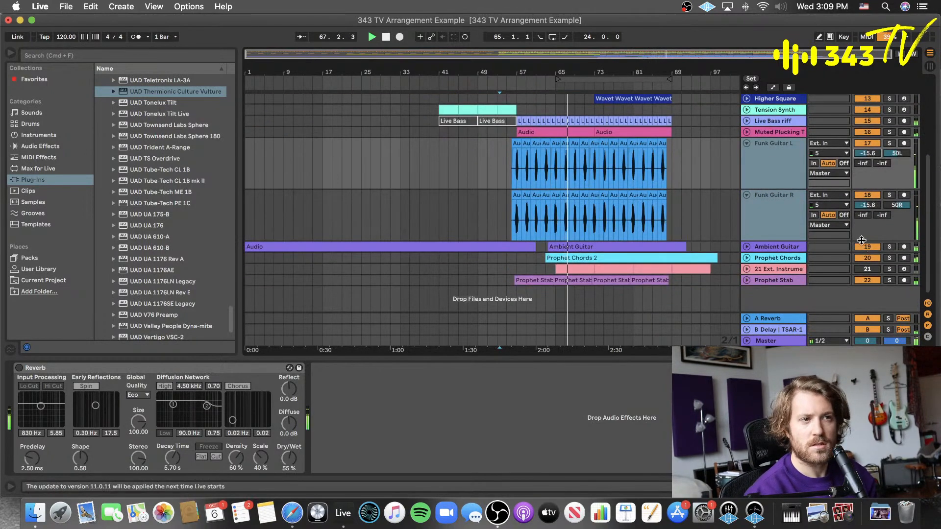
{"action": "left_click", "coordinate": [747, 247]}
{"action": "left_click", "coordinate": [768, 246]}
{"action": "scroll", "coordinate": [770, 230], "scroll_direction": "down", "scroll_amount": 2}
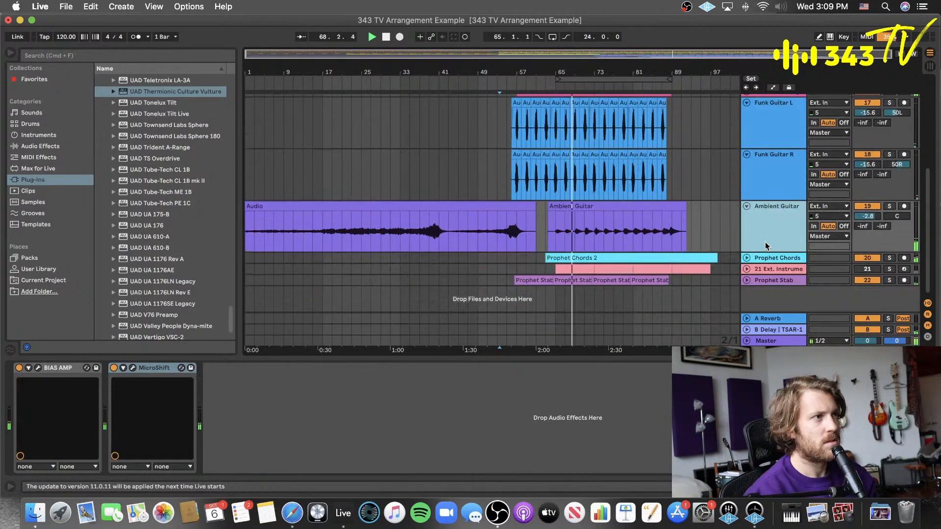
{"action": "key", "text": "super+d"}
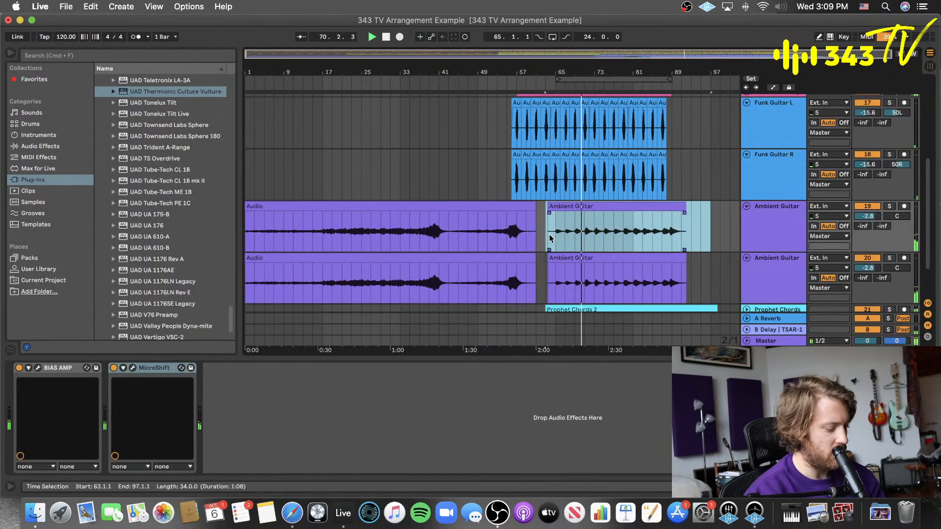
- Delete the clip after bar 63 from the original Ambient Guitar track and the first clip from its duplicate, and save the set
{"action": "left_click", "coordinate": [506, 263]}
{"action": "scroll", "coordinate": [669, 273], "scroll_direction": "down", "scroll_amount": 2}
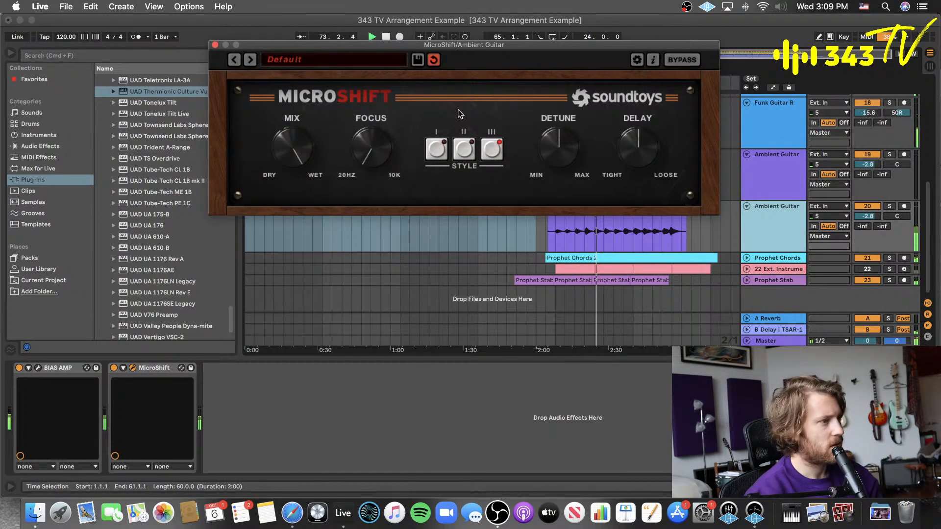
{"action": "key", "text": "super+s"}
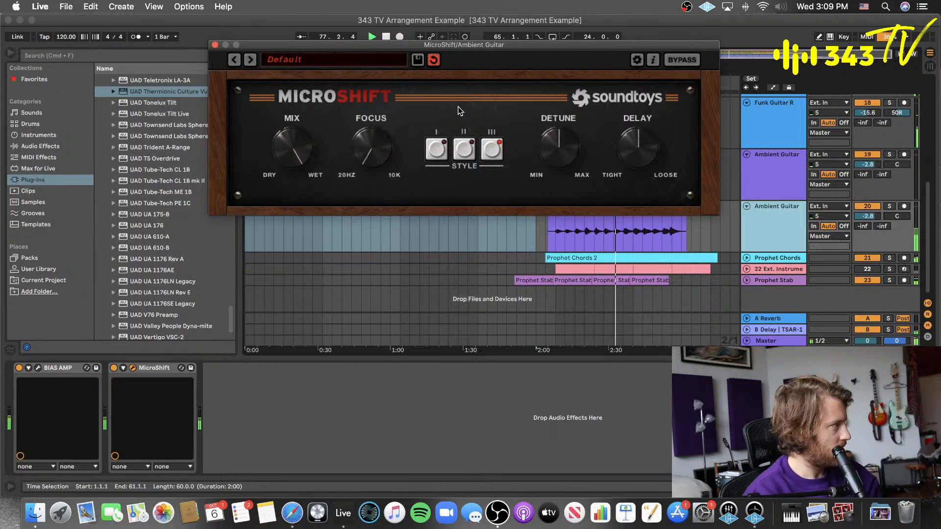
{"action": "left_click", "coordinate": [536, 237]}
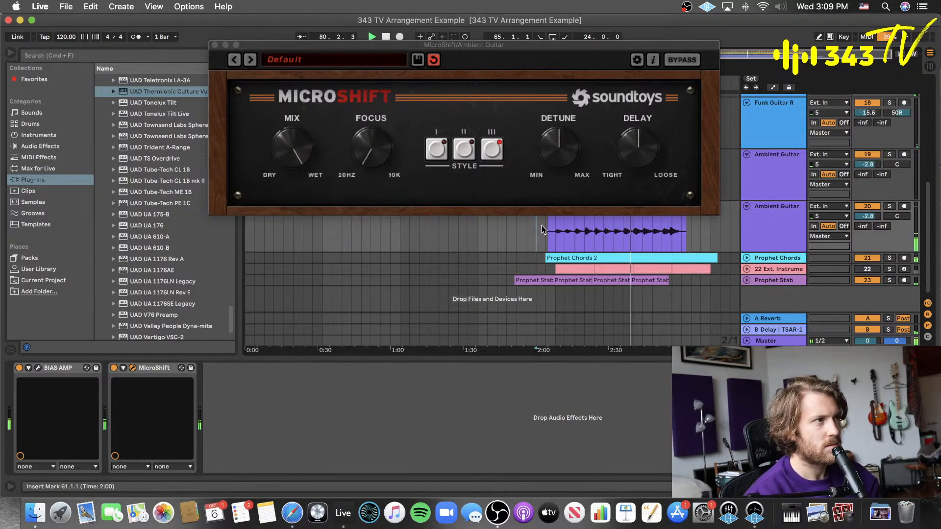
- Check the split Ambient Guitar tracks and move the MicroShift window clear of the upper tracks
{"action": "scroll", "coordinate": [540, 227], "scroll_direction": "up", "scroll_amount": 3}
{"action": "scroll", "coordinate": [540, 227], "scroll_direction": "up", "scroll_amount": 7}
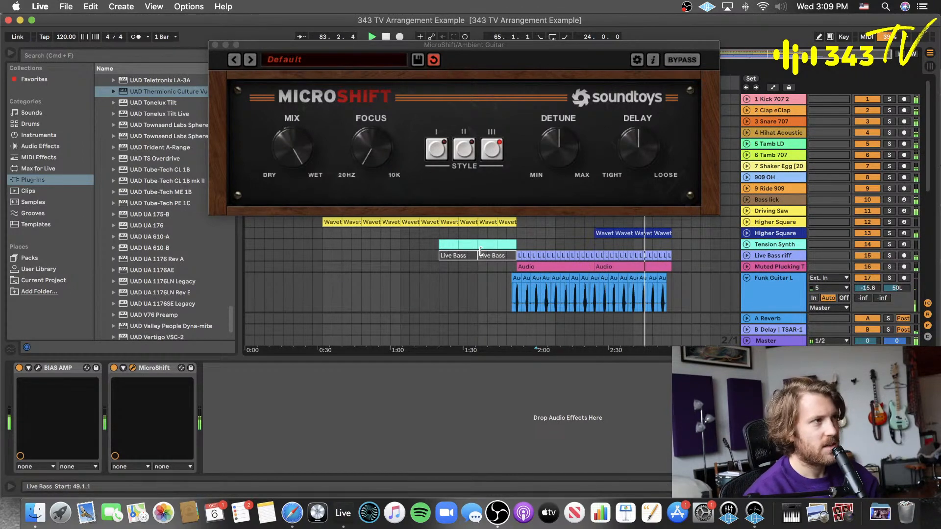
{"action": "scroll", "coordinate": [478, 276], "scroll_direction": "down", "scroll_amount": 2}
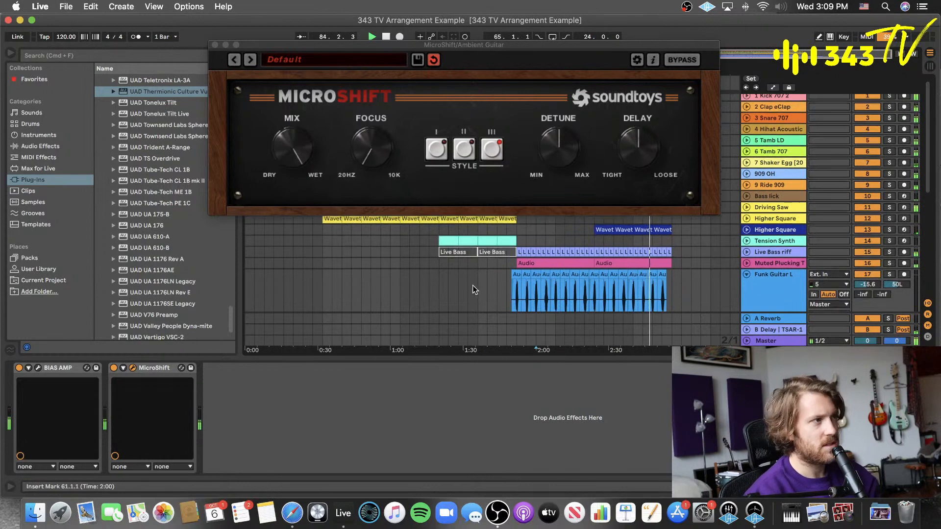
{"action": "scroll", "coordinate": [476, 283], "scroll_direction": "down", "scroll_amount": 3}
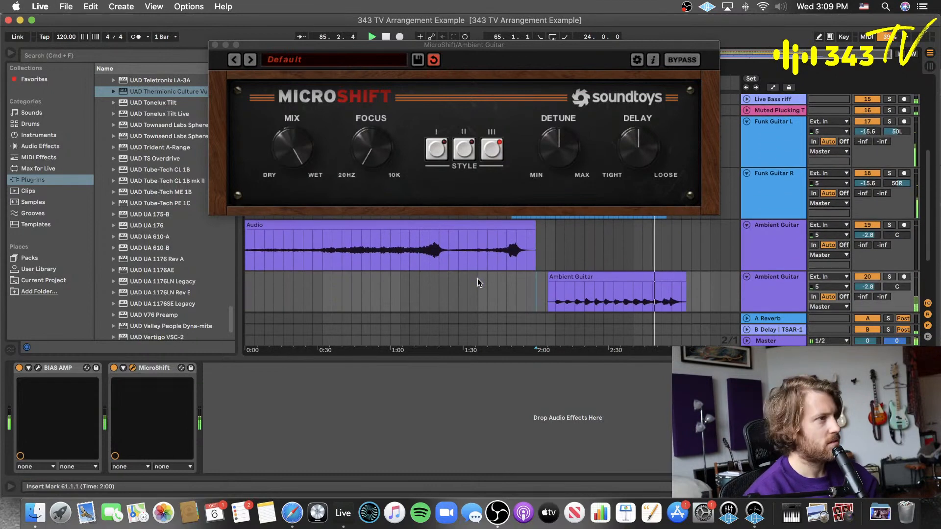
{"action": "scroll", "coordinate": [477, 279], "scroll_direction": "up", "scroll_amount": 6}
{"action": "left_click_drag", "start_coordinate": [497, 45], "coordinate": [507, 245]}
- Duplicate bars 83 to 85 of the Kick 707 2 track so the kick runs until bar 87
{"action": "left_click", "coordinate": [687, 121]}
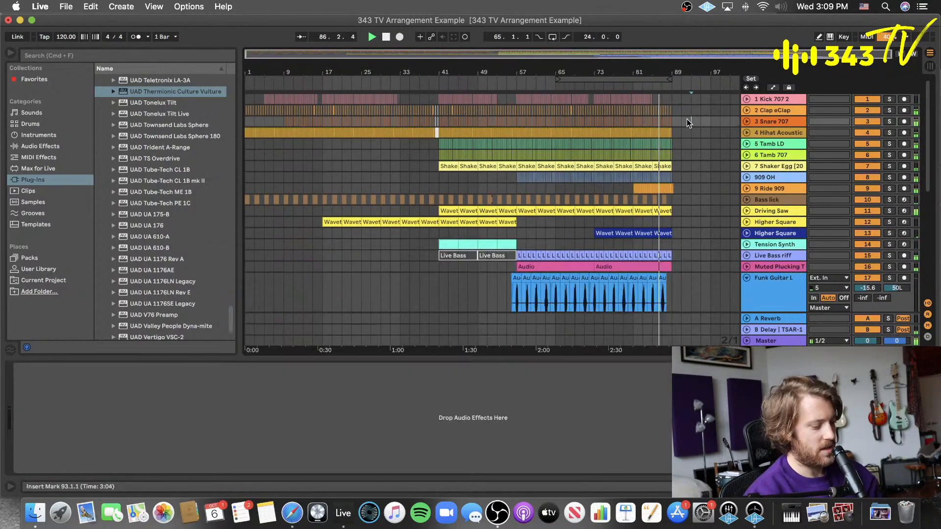
{"action": "key", "text": "plus"}
{"action": "key", "text": "plus"}
{"action": "key", "text": "plus"}
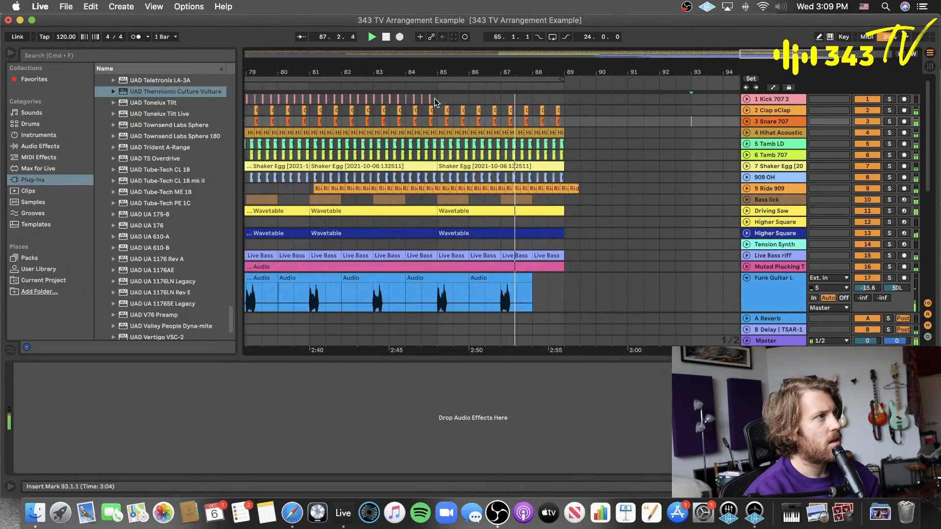
{"action": "left_click_drag", "start_coordinate": [436, 99], "coordinate": [500, 99]}
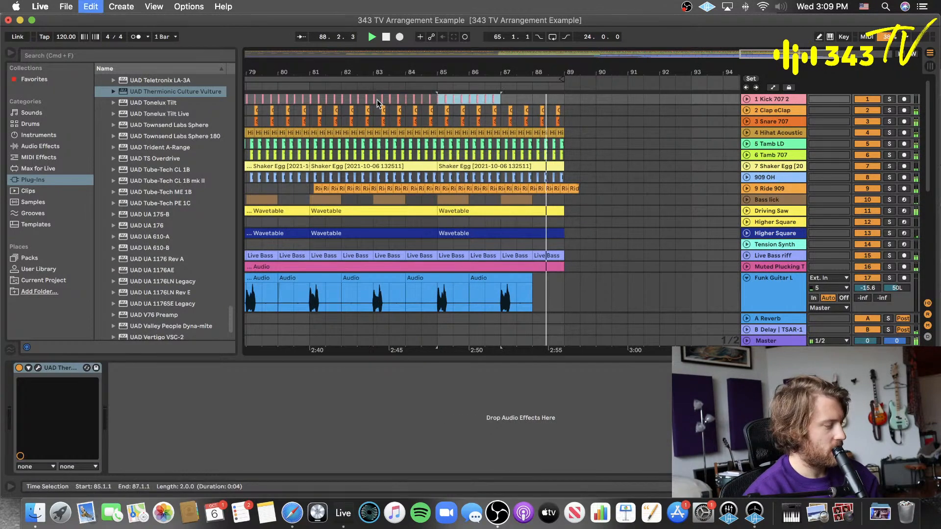
{"action": "left_click", "coordinate": [662, 134]}
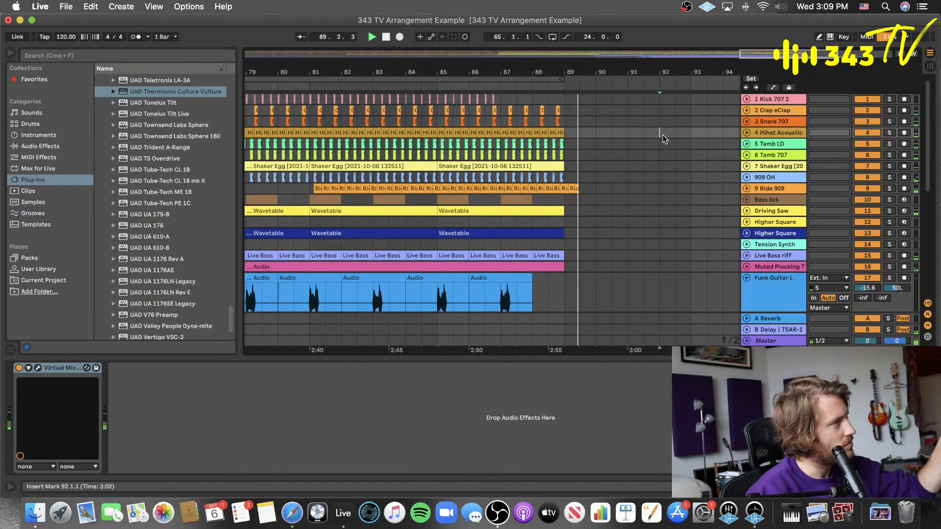
- Listen on past the end of the arrangement at bar 89 and stop playback
{"action": "left_click", "coordinate": [569, 288]}
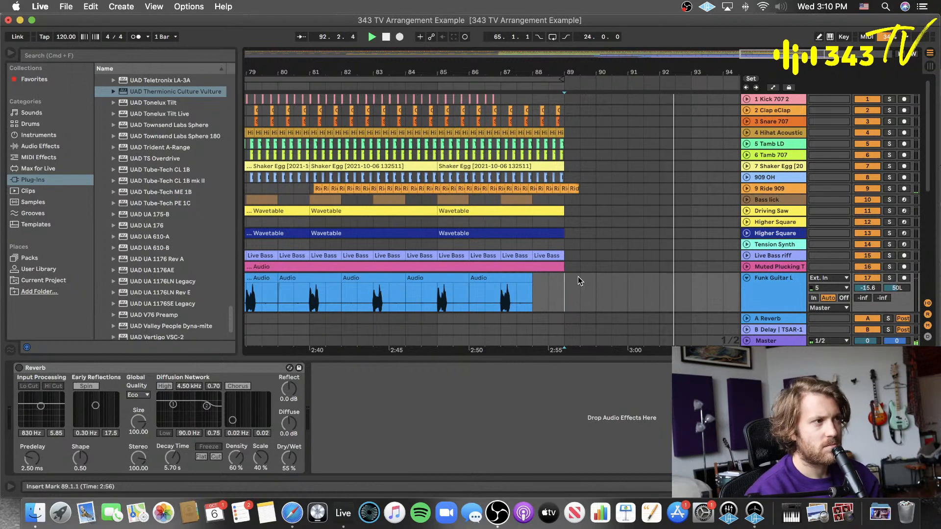
{"action": "key", "text": "minus"}
{"action": "key", "text": "minus"}
{"action": "key", "text": "minus"}
{"action": "key", "text": "minus"}
{"action": "scroll", "coordinate": [581, 281], "scroll_direction": "down", "scroll_amount": 5}
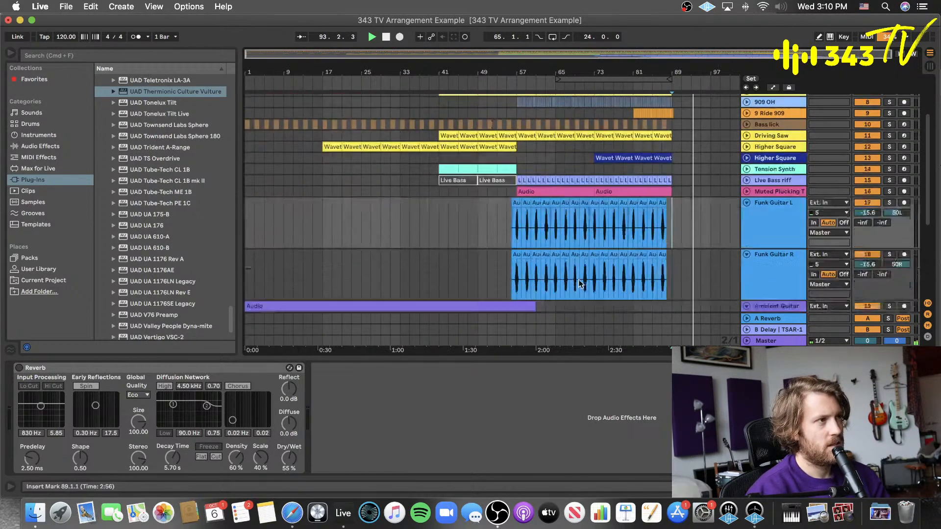
{"action": "key", "text": "space"}
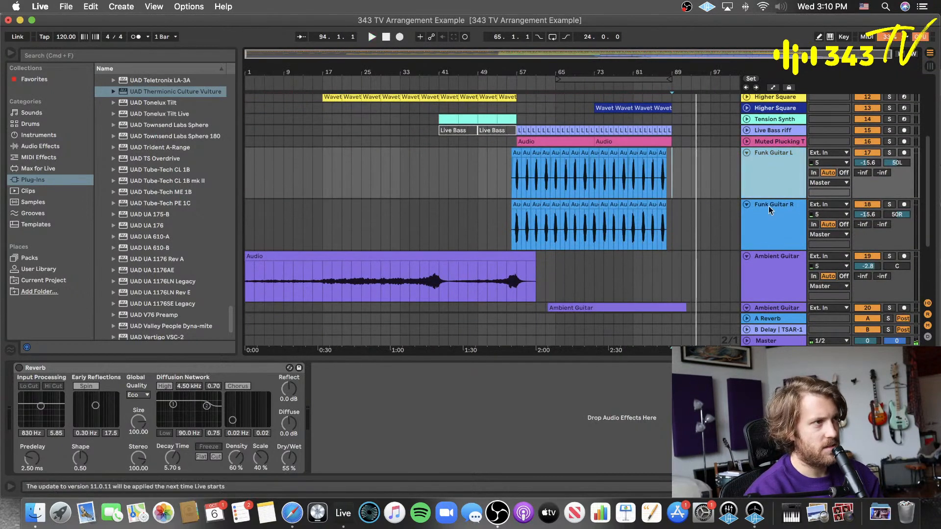
- Collapse the two Funk Guitar and two Ambient Guitar tracks together and close the MicroShift window
{"action": "left_click", "coordinate": [771, 272]}
{"action": "scroll", "coordinate": [770, 268], "scroll_direction": "down", "scroll_amount": 5}
{"action": "left_click", "coordinate": [772, 242], "text": "shift"}
{"action": "scroll", "coordinate": [770, 216], "scroll_direction": "up", "scroll_amount": 5}
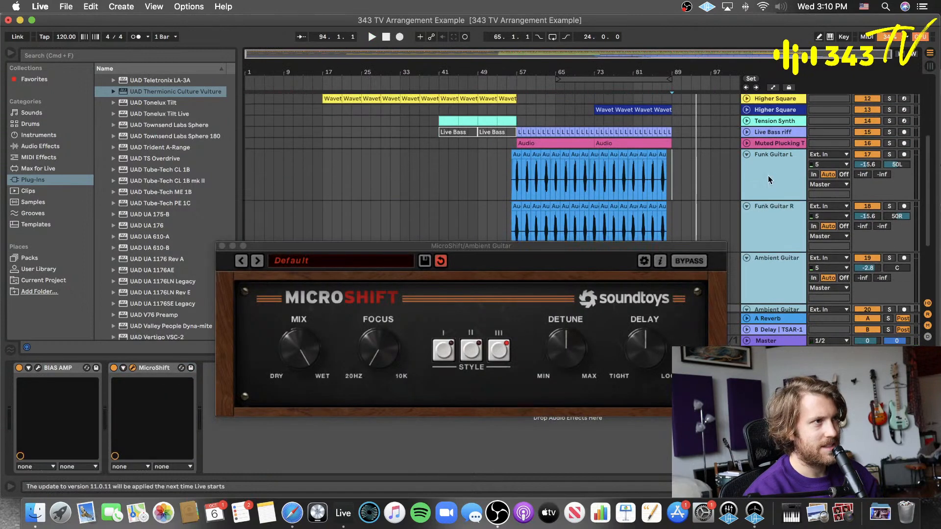
{"action": "left_click", "coordinate": [747, 155], "text": "alt"}
{"action": "left_click", "coordinate": [222, 247]}
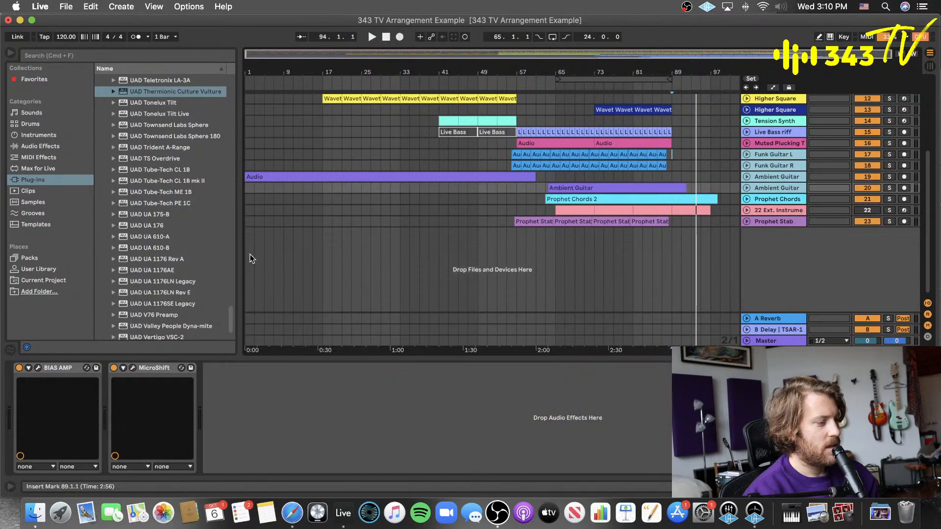
- Save the set and switch to OBS
{"action": "left_click", "coordinate": [490, 272]}
{"action": "scroll", "coordinate": [492, 267], "scroll_direction": "up", "scroll_amount": 8}
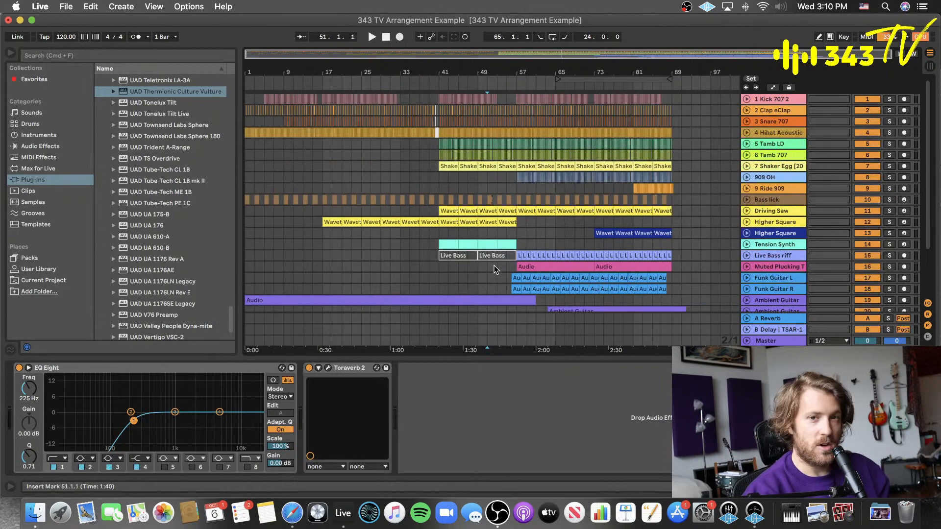
{"action": "key", "text": "super+s"}
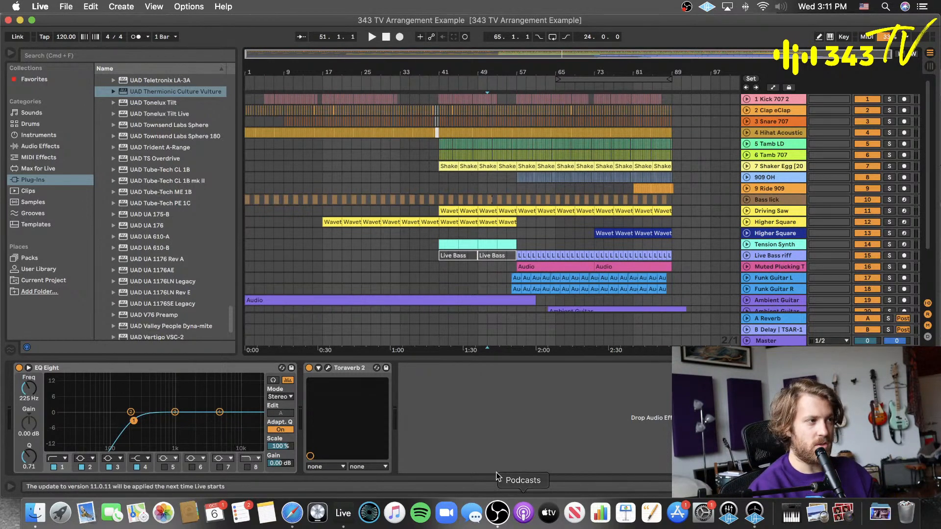
{"action": "left_click", "coordinate": [497, 514]}
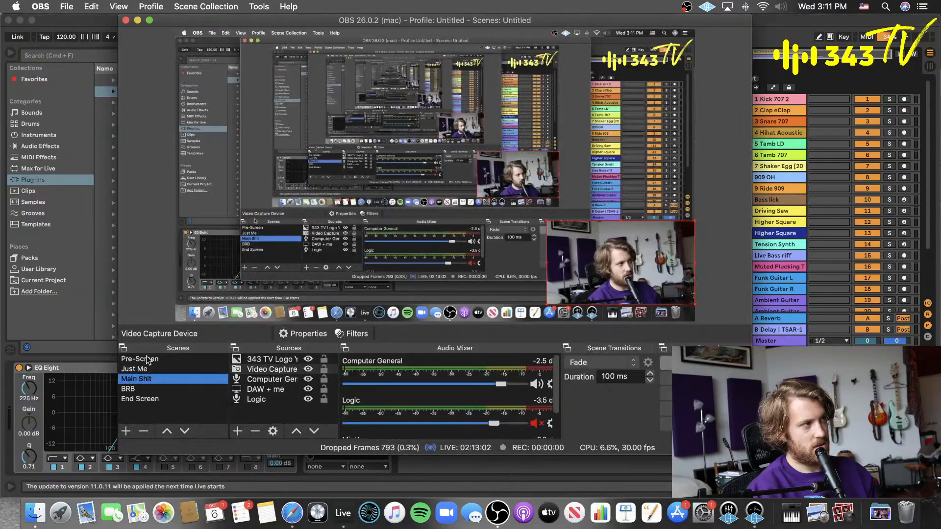